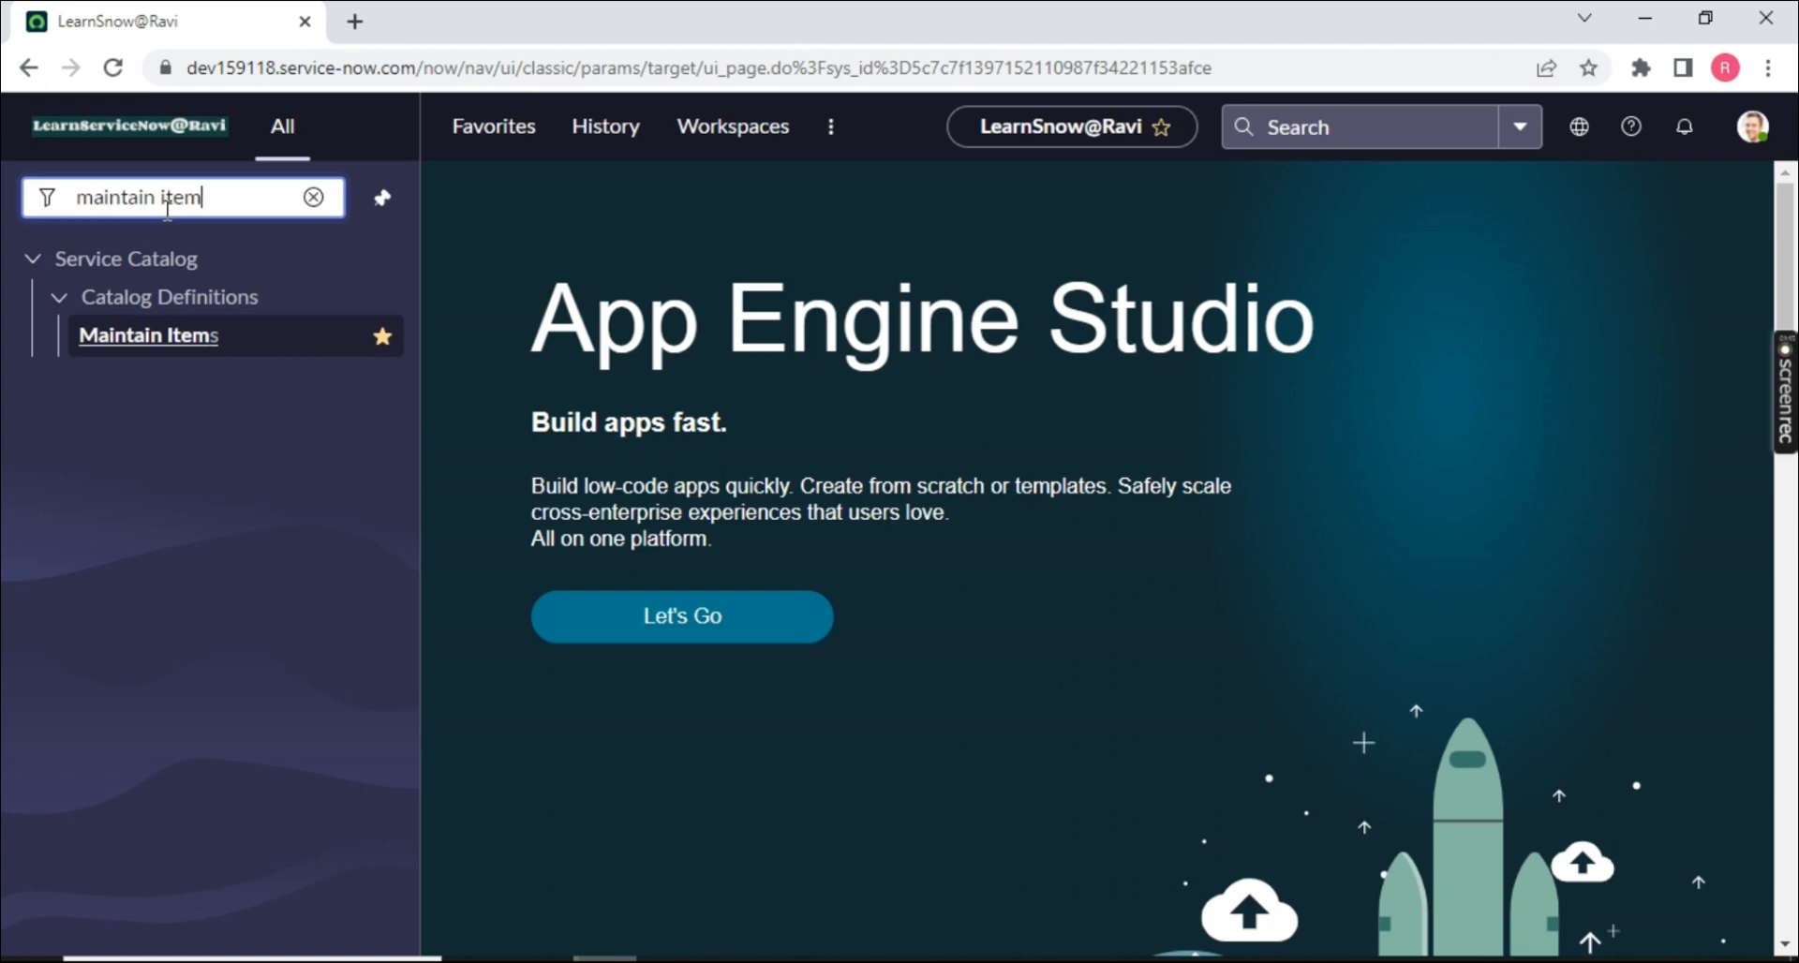
- Open the Maintain Items list in a new browser tab and highlight the sc_cat_item table name in its address
middle_click(189, 353)
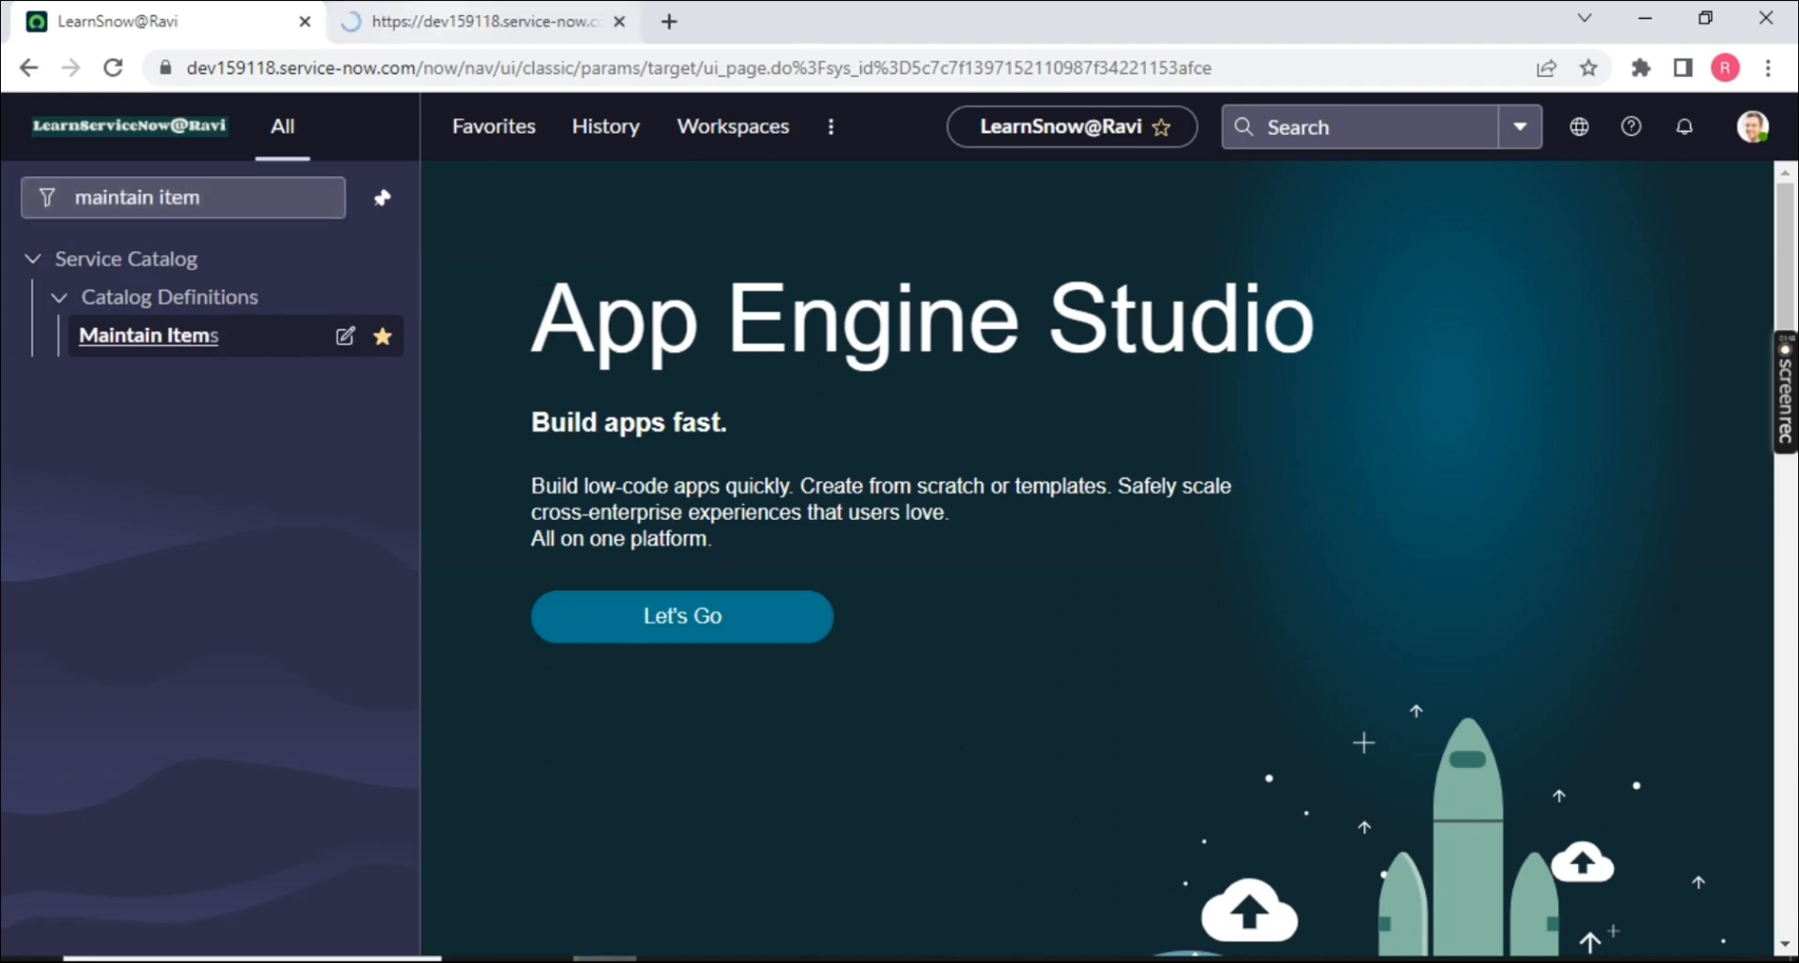
left_click(394, 20)
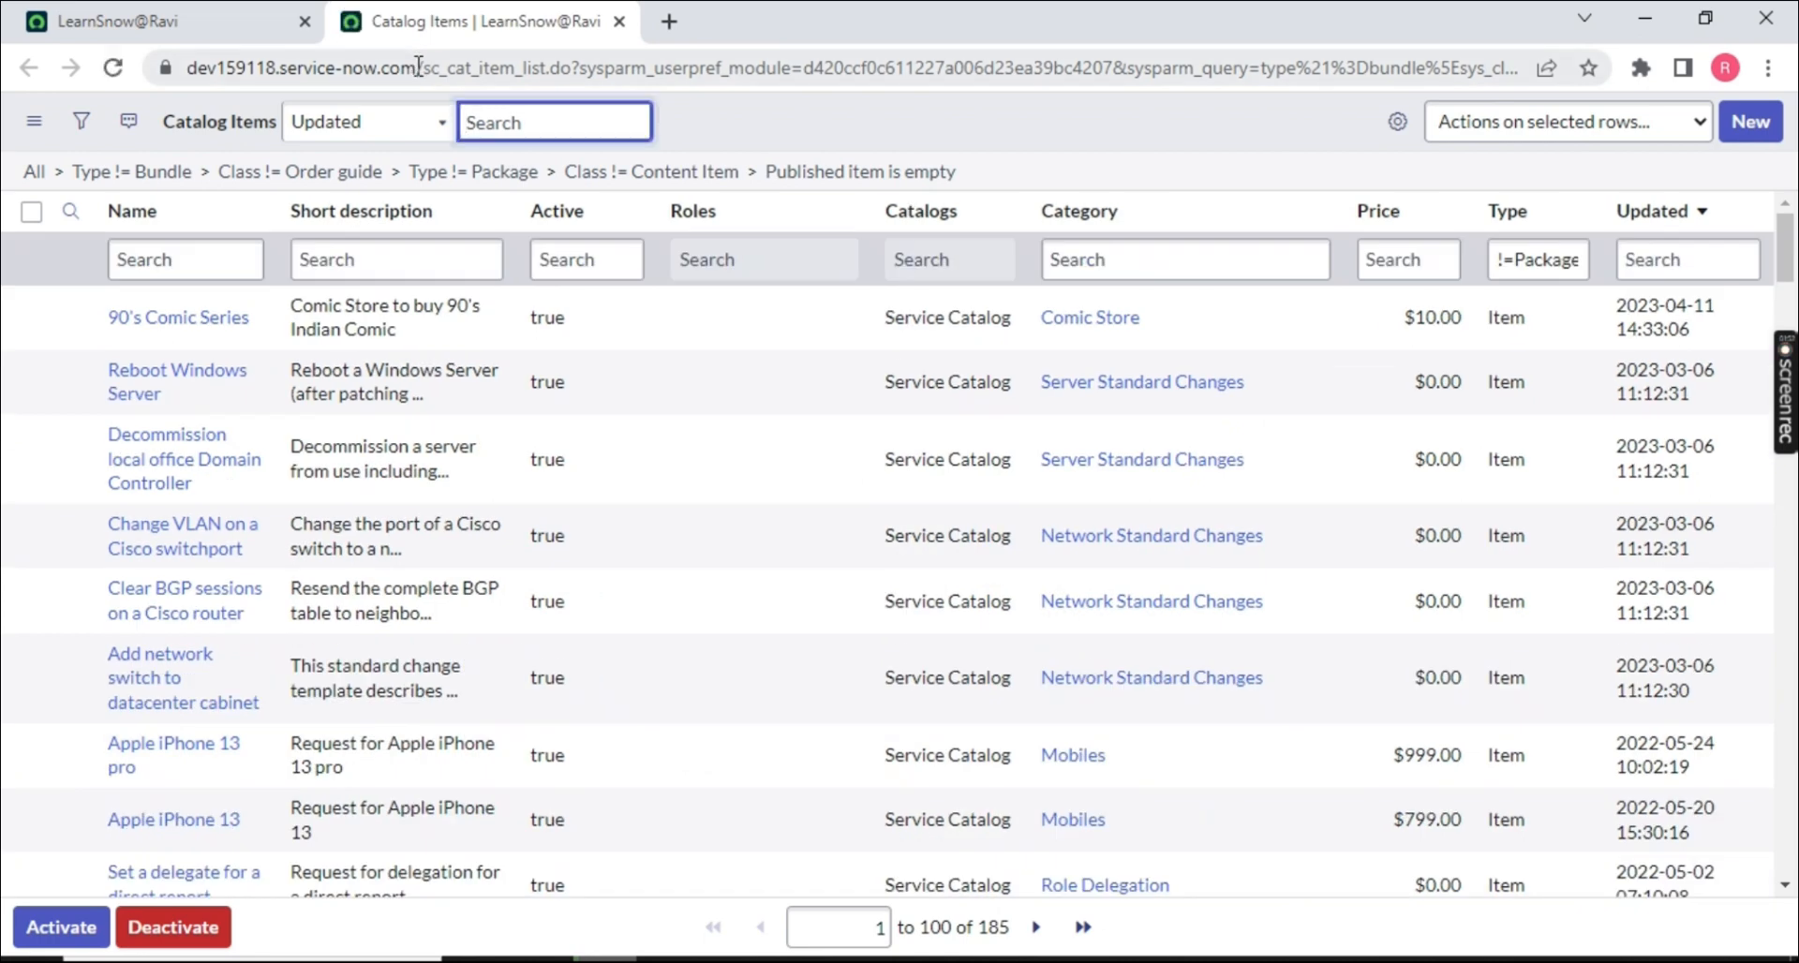
left_click(427, 67)
left_click_drag(430, 68, 513, 68)
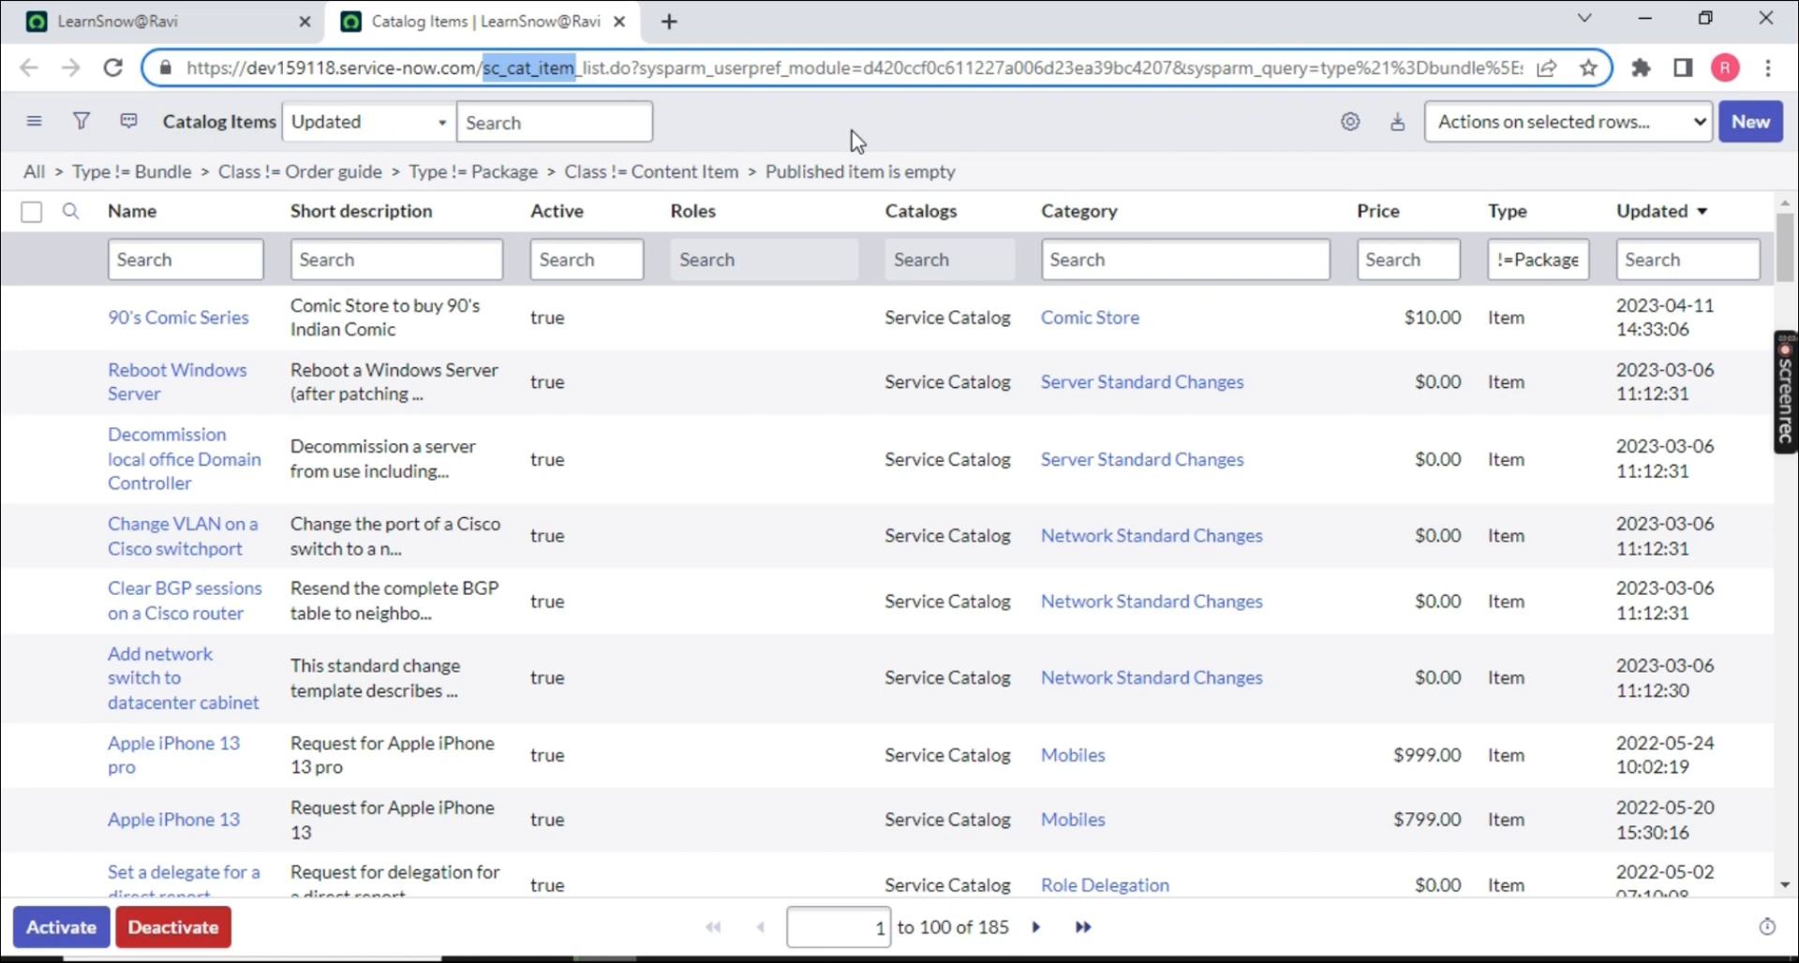
- Open the 90's Comic Series catalog item record in a new browser tab
left_click_drag(97, 328, 245, 325)
left_click(193, 323, "ctrl")
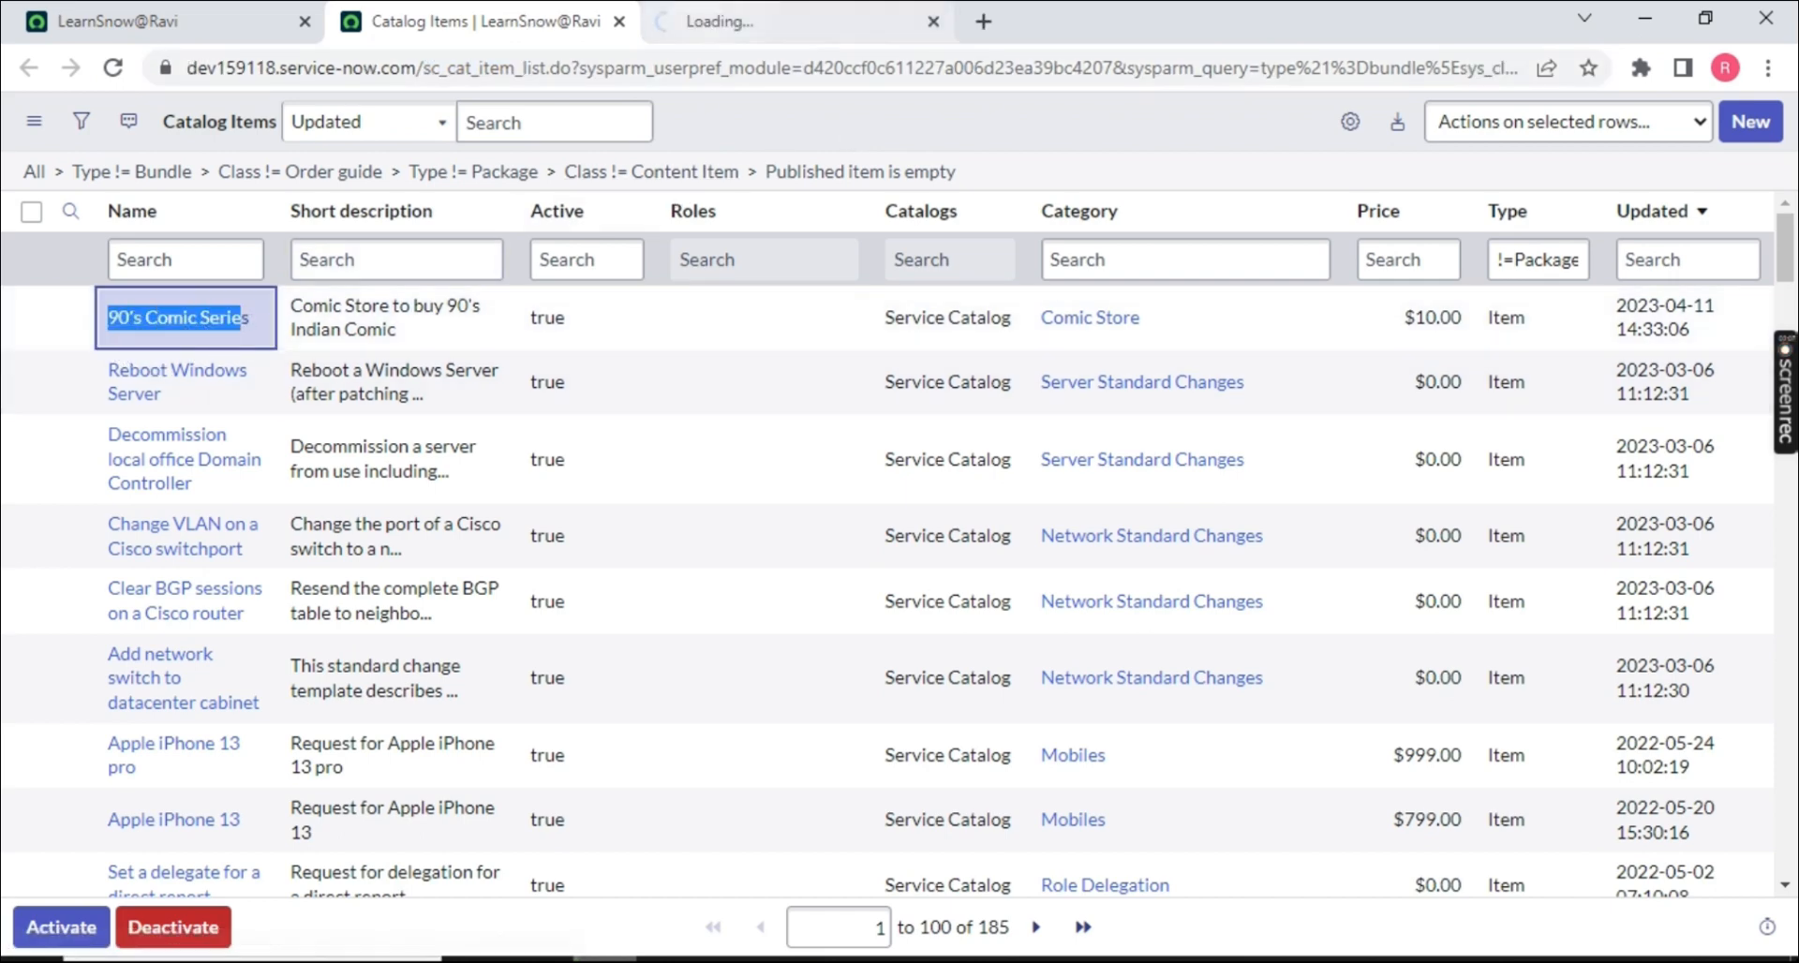
left_click(722, 4)
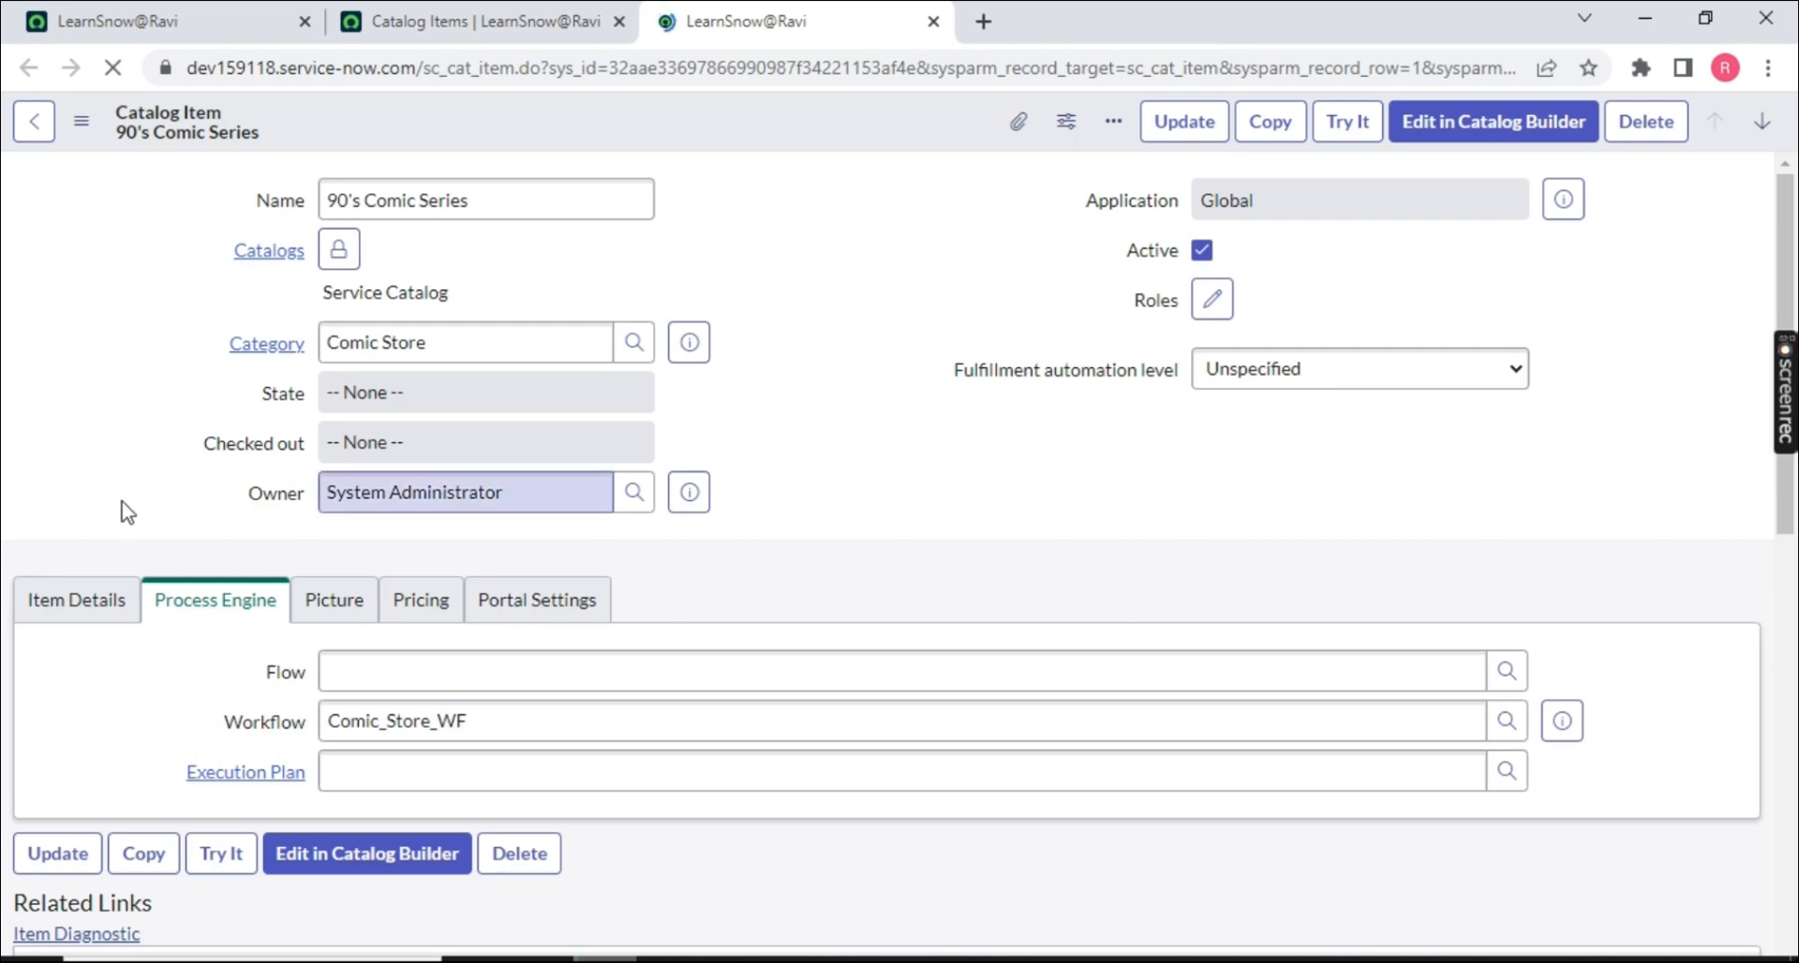
- Examine the related lists of the 90's Comic Series item, including its variables and variable sets
scroll(112, 478, "down", 4)
scroll(178, 435, "down", 3)
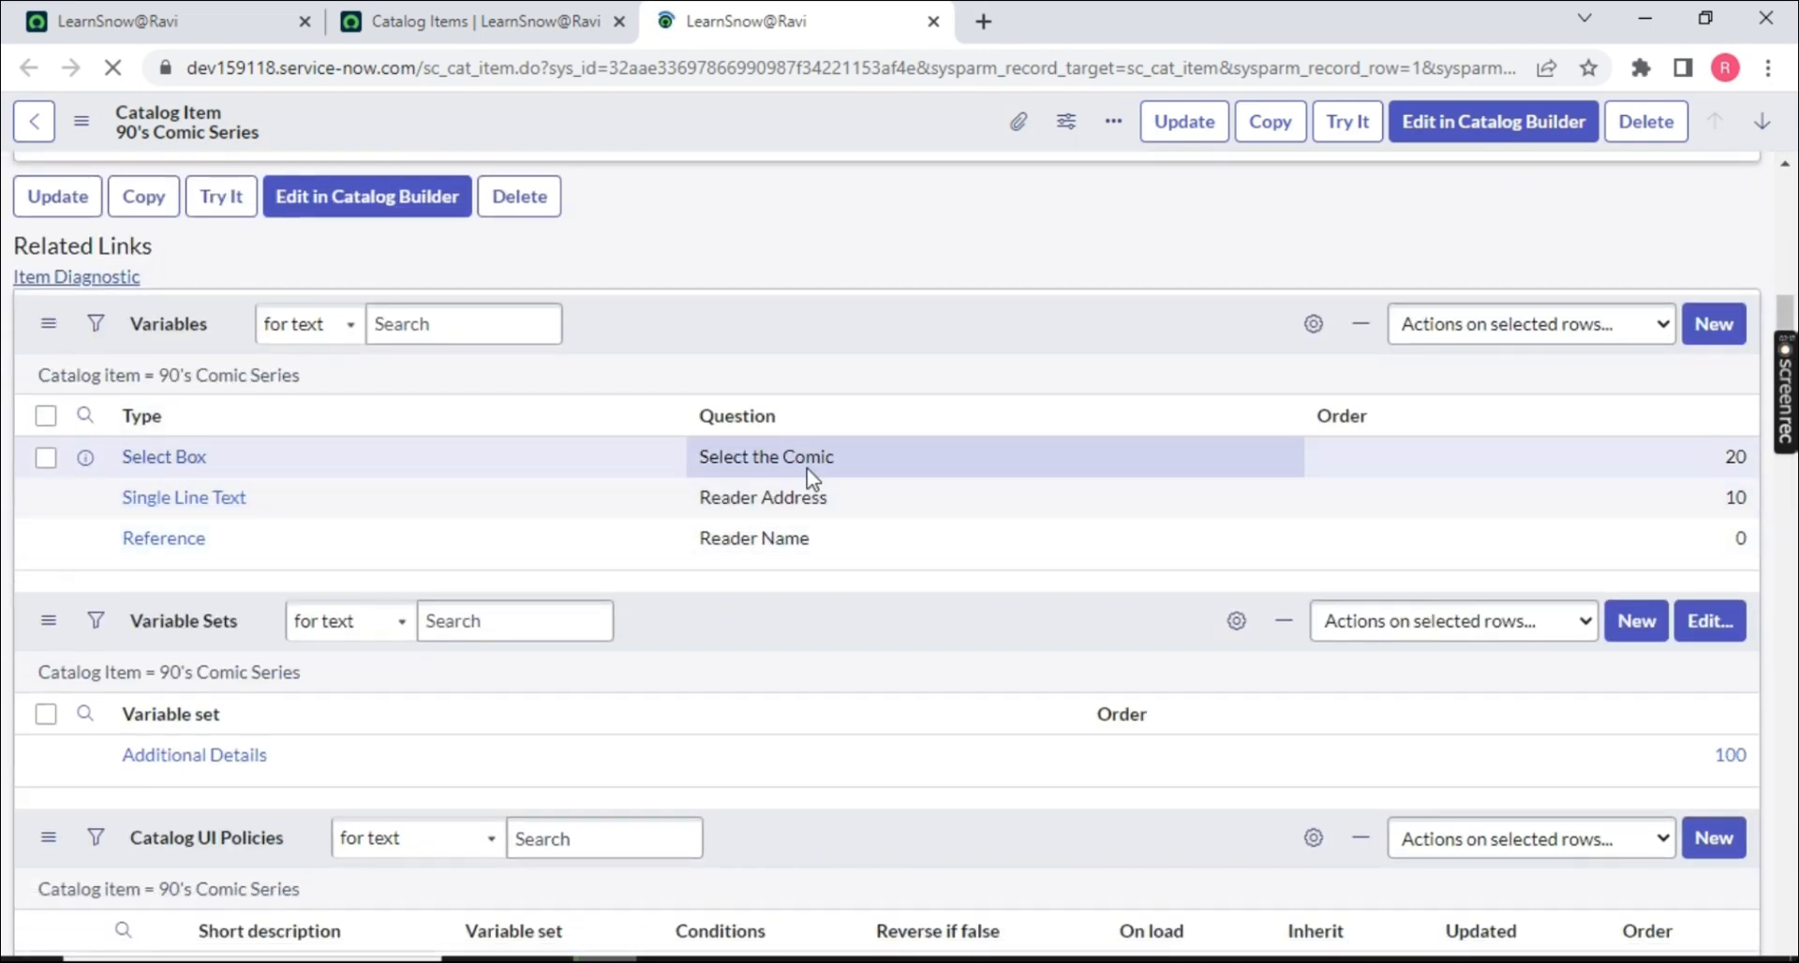
scroll(683, 525, "up", 3)
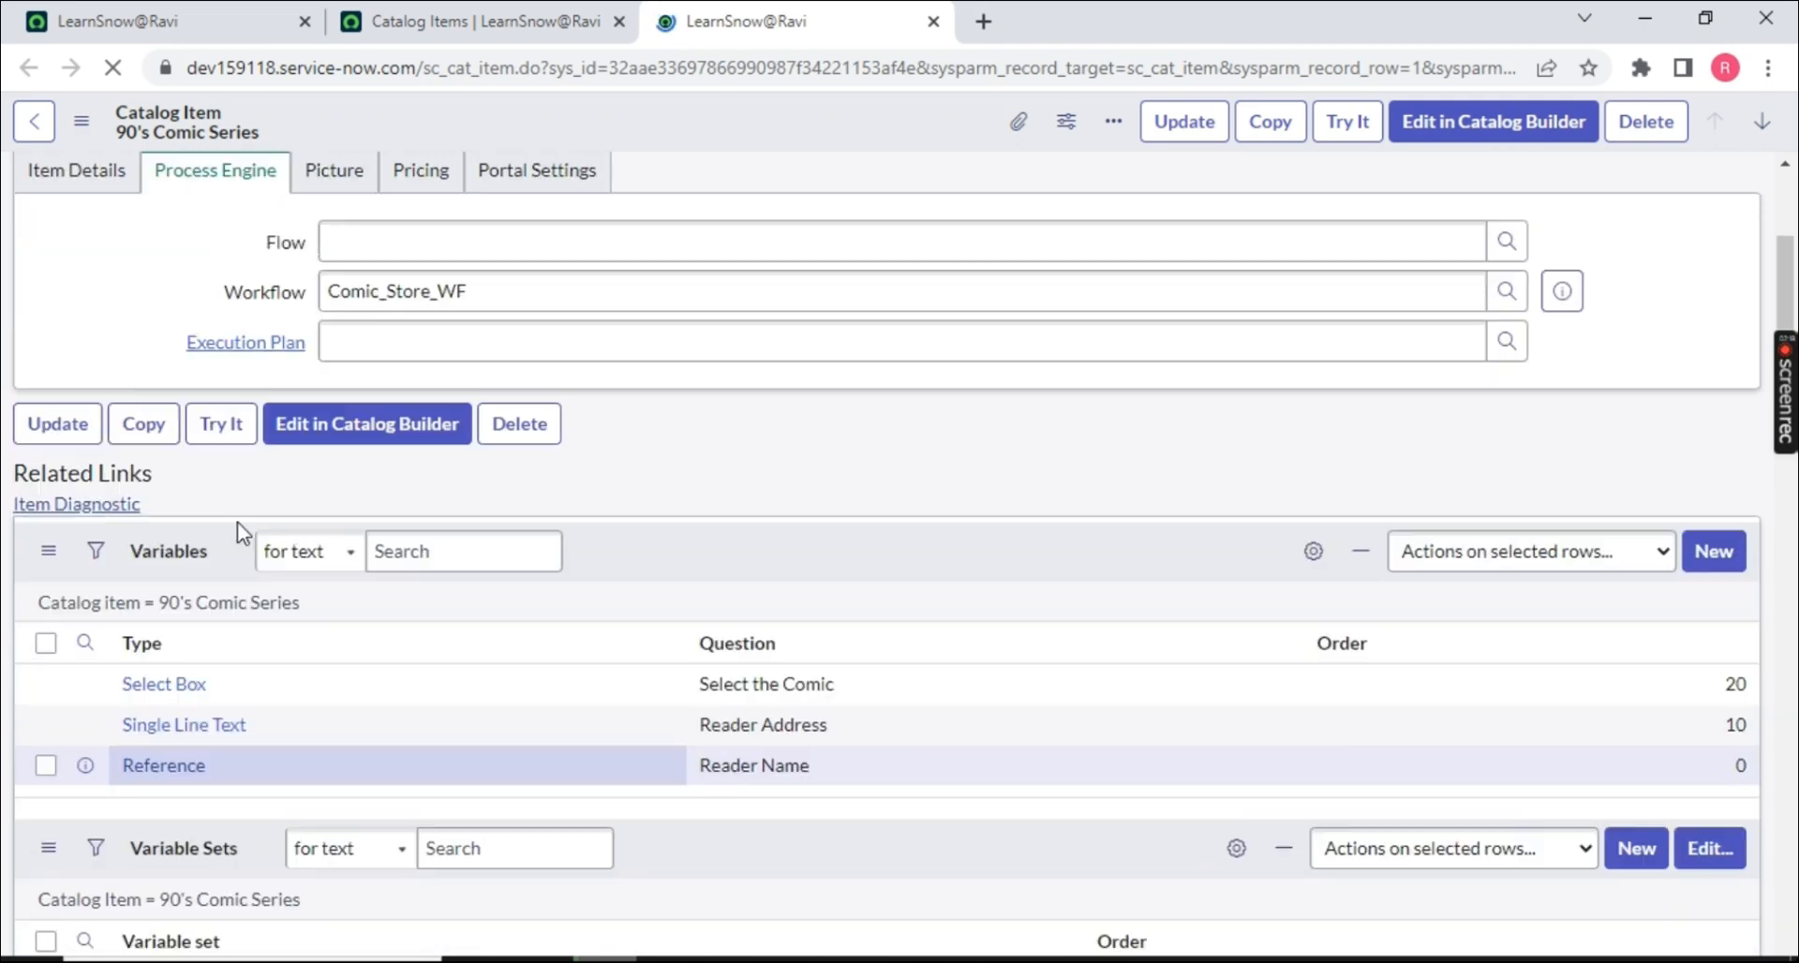
scroll(241, 522, "down", 3)
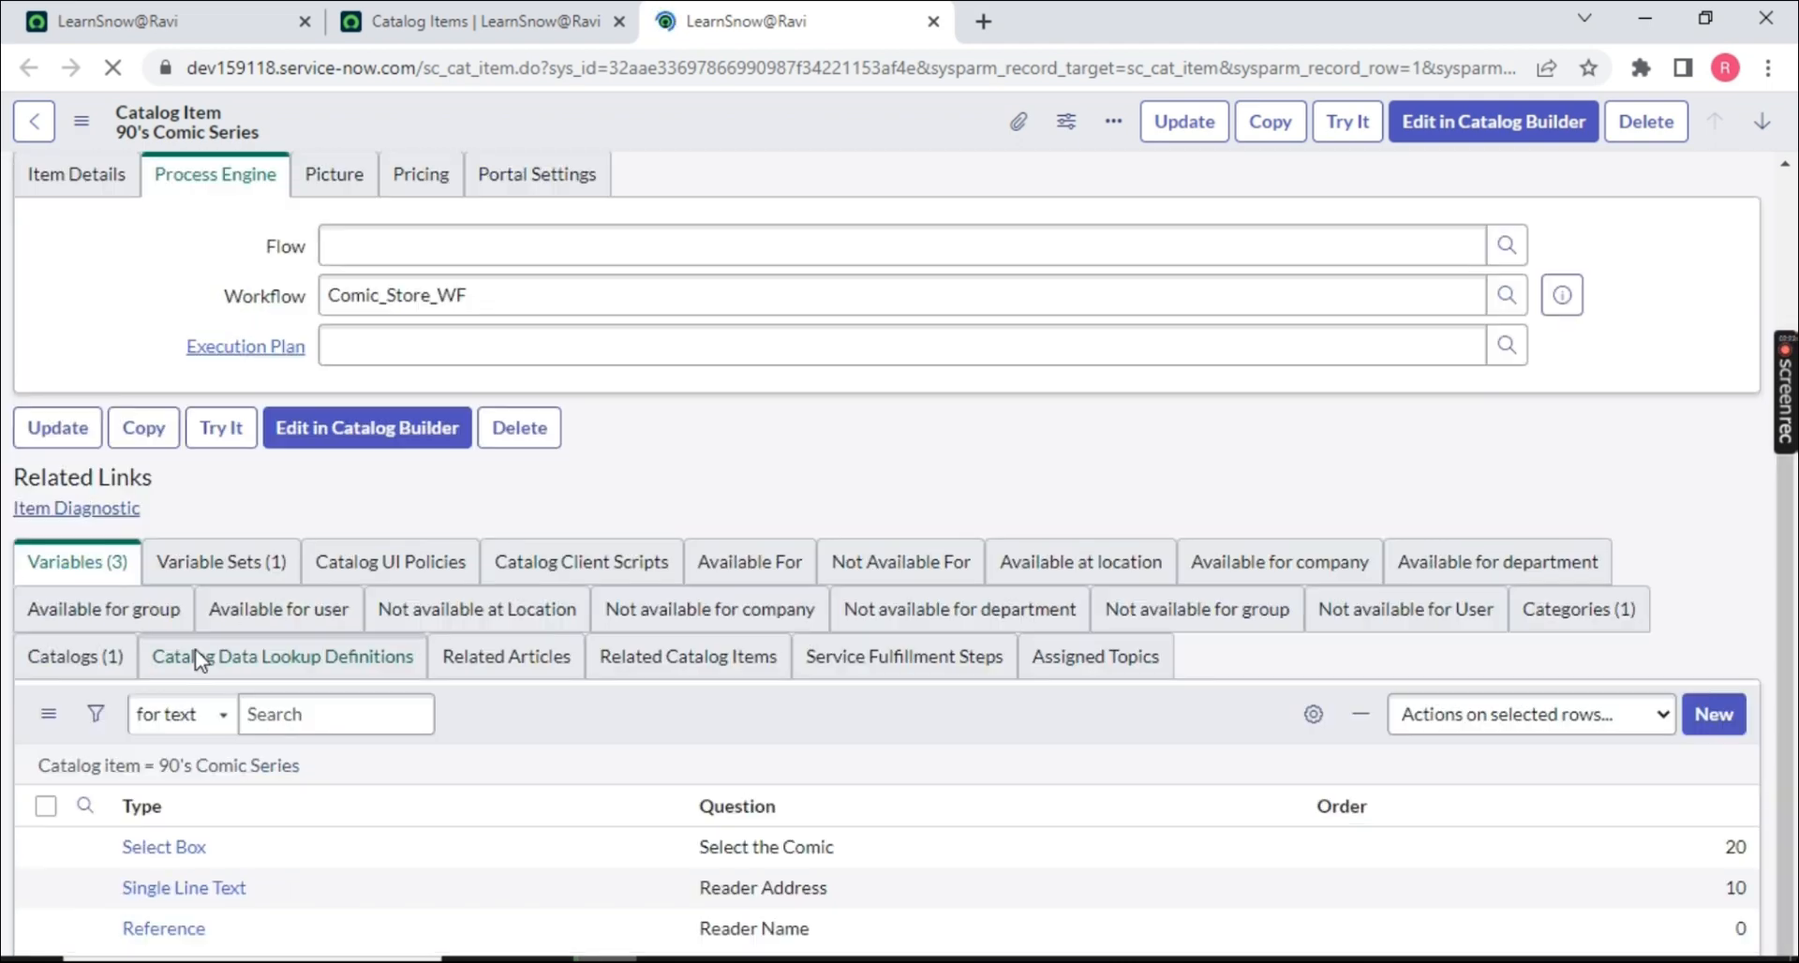
scroll(236, 786, "down", 6)
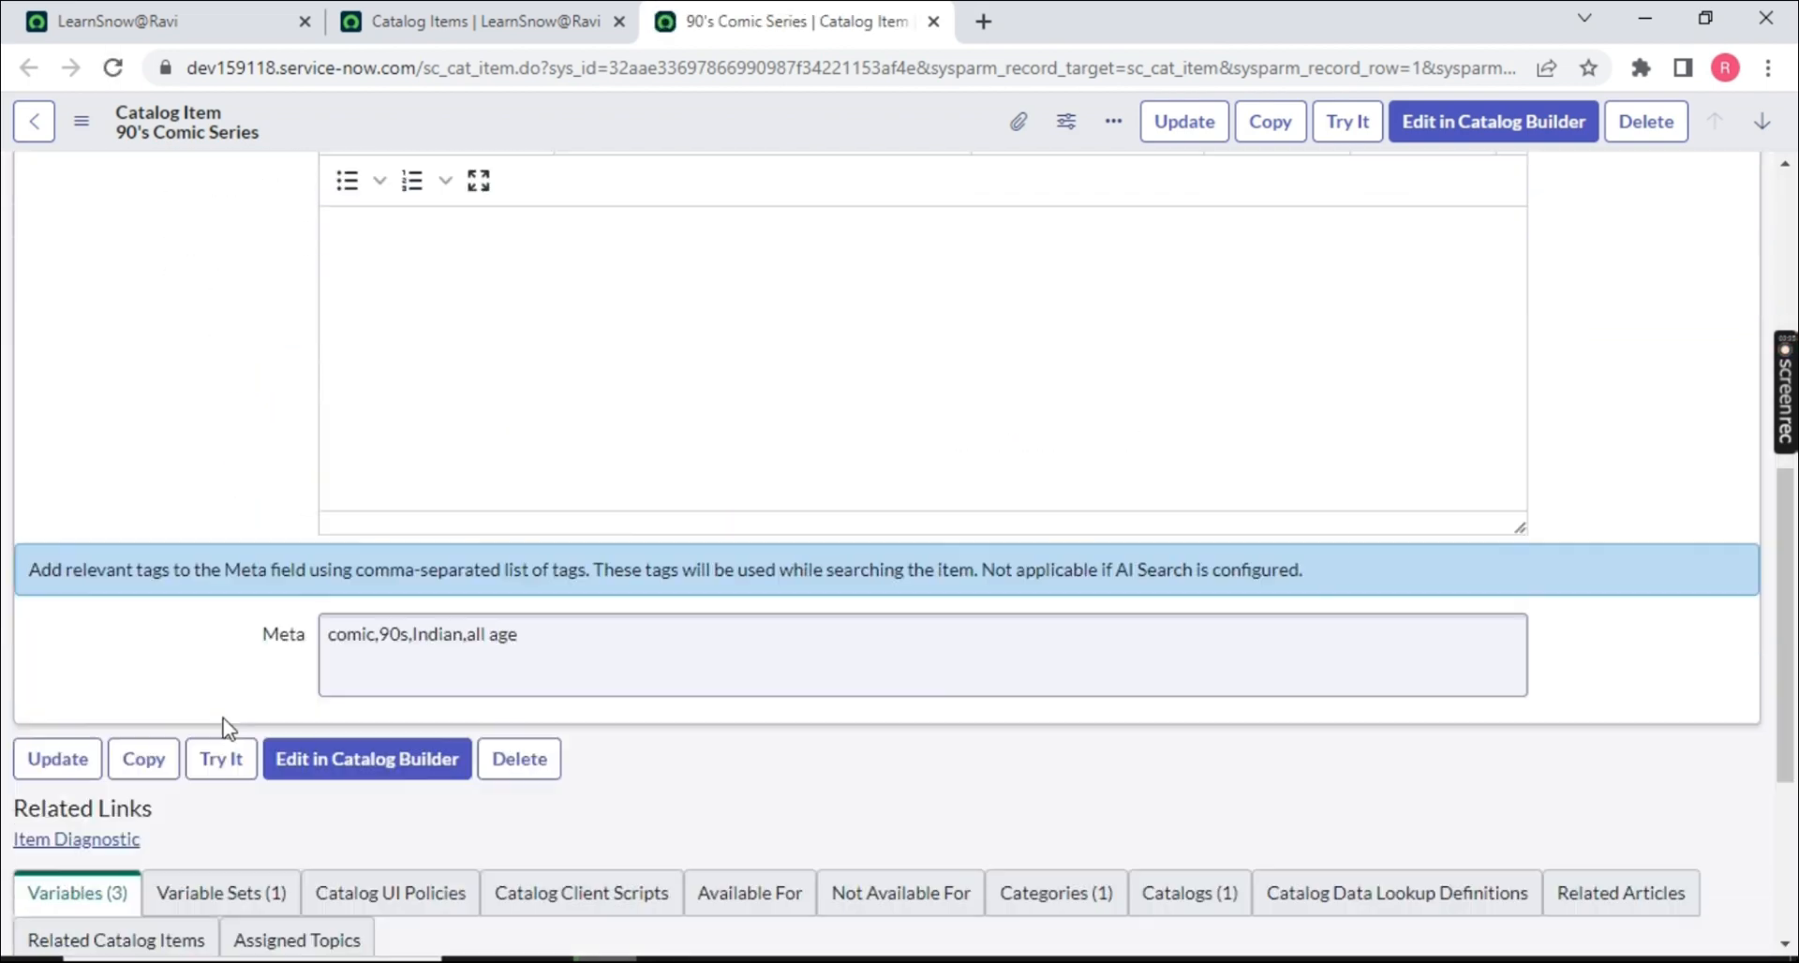
left_click(205, 856)
scroll(216, 608, "down", 1)
scroll(215, 607, "down", 3)
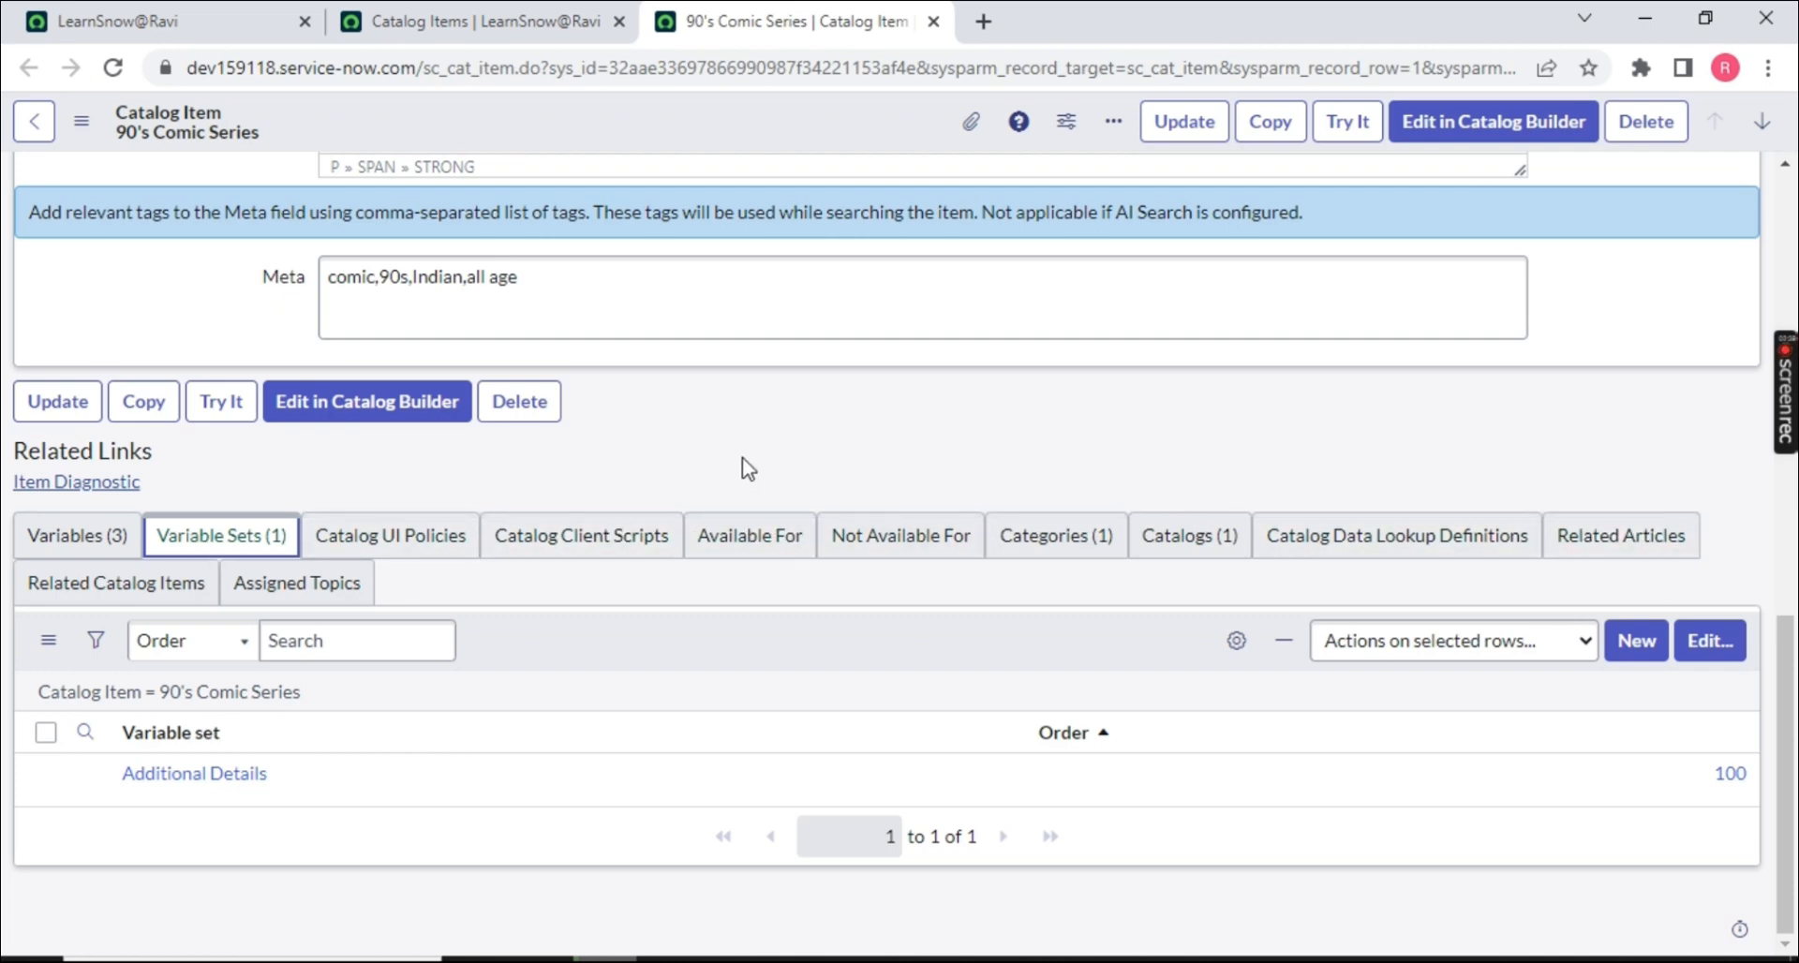
- Open the Comic_Store_WF workflow, assigned in the catalog item's process engine settings, in the workflow editor
scroll(744, 468, "up", 7)
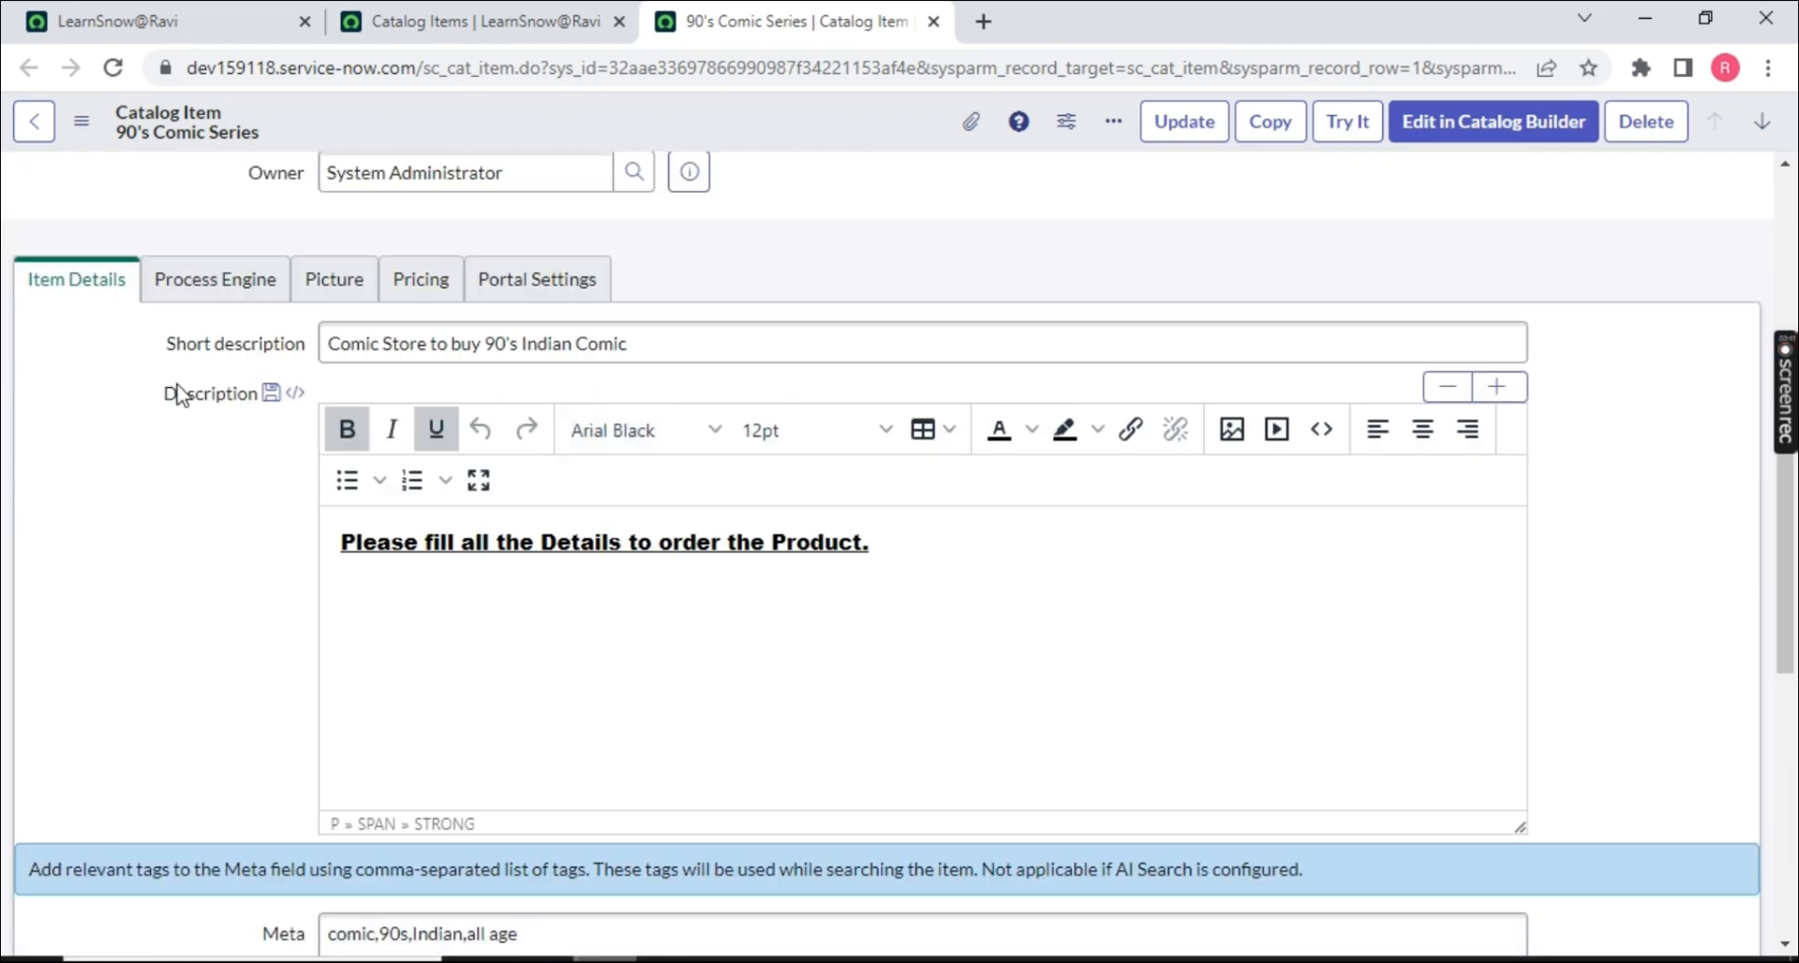
left_click(202, 299)
left_click_drag(474, 461, 282, 464)
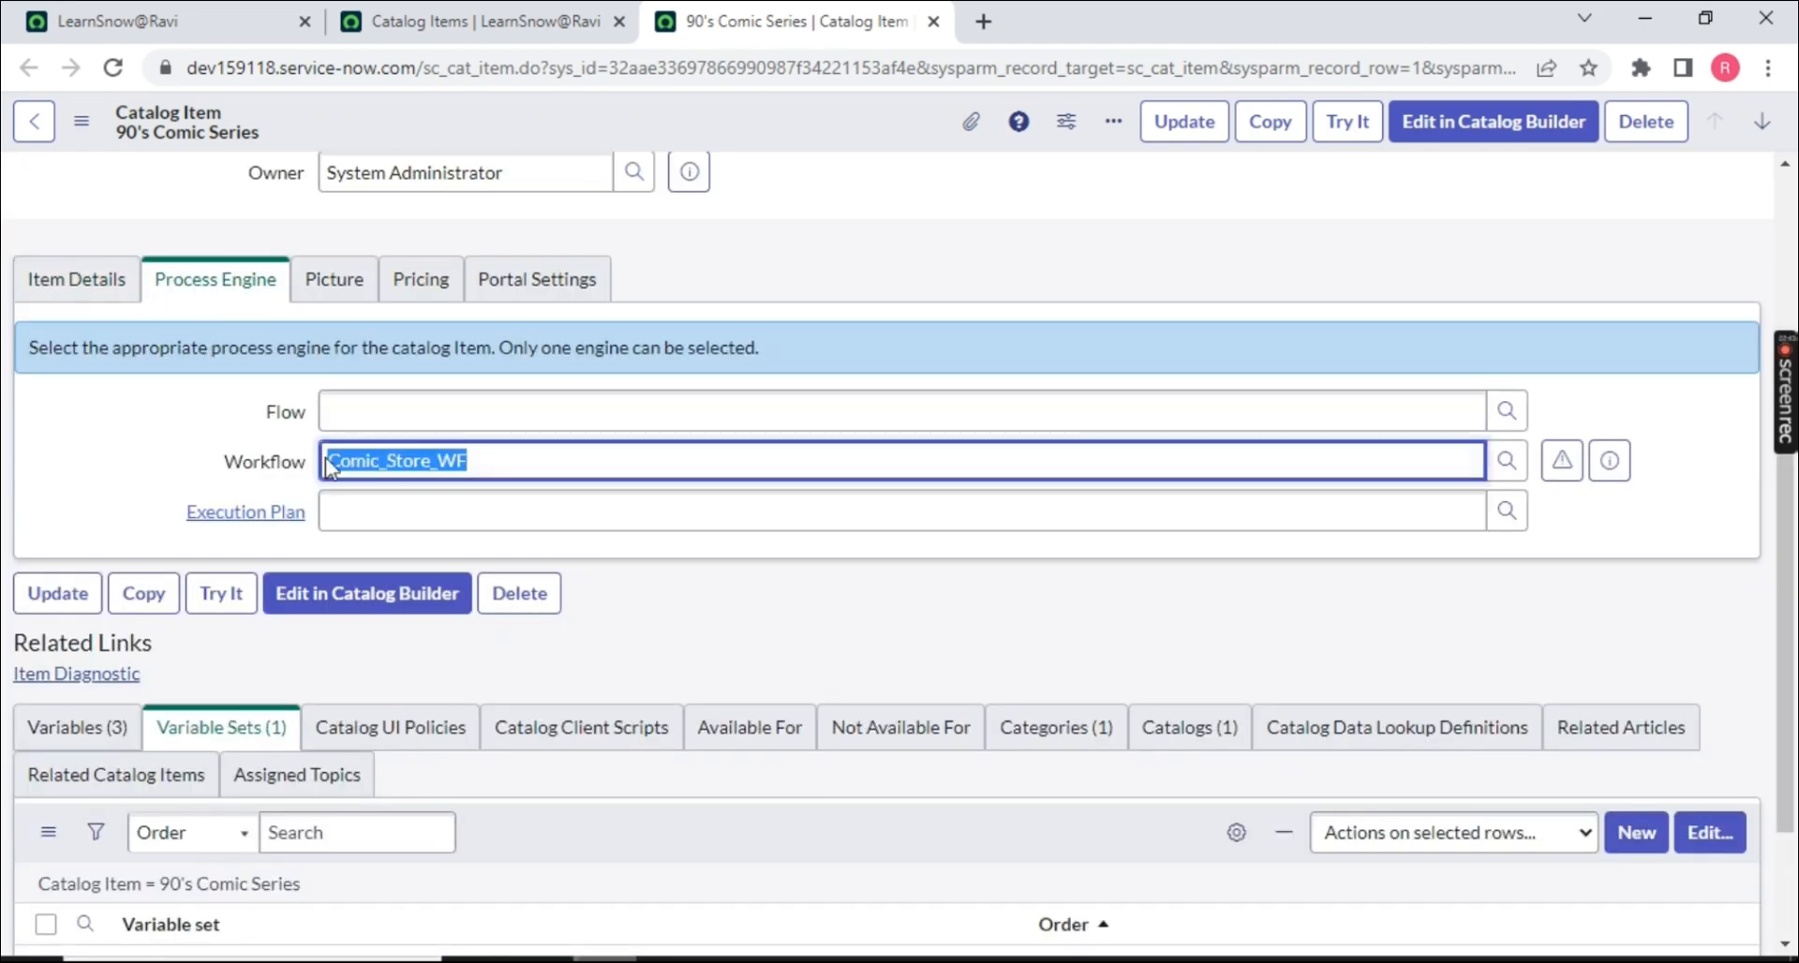
left_click(952, 354)
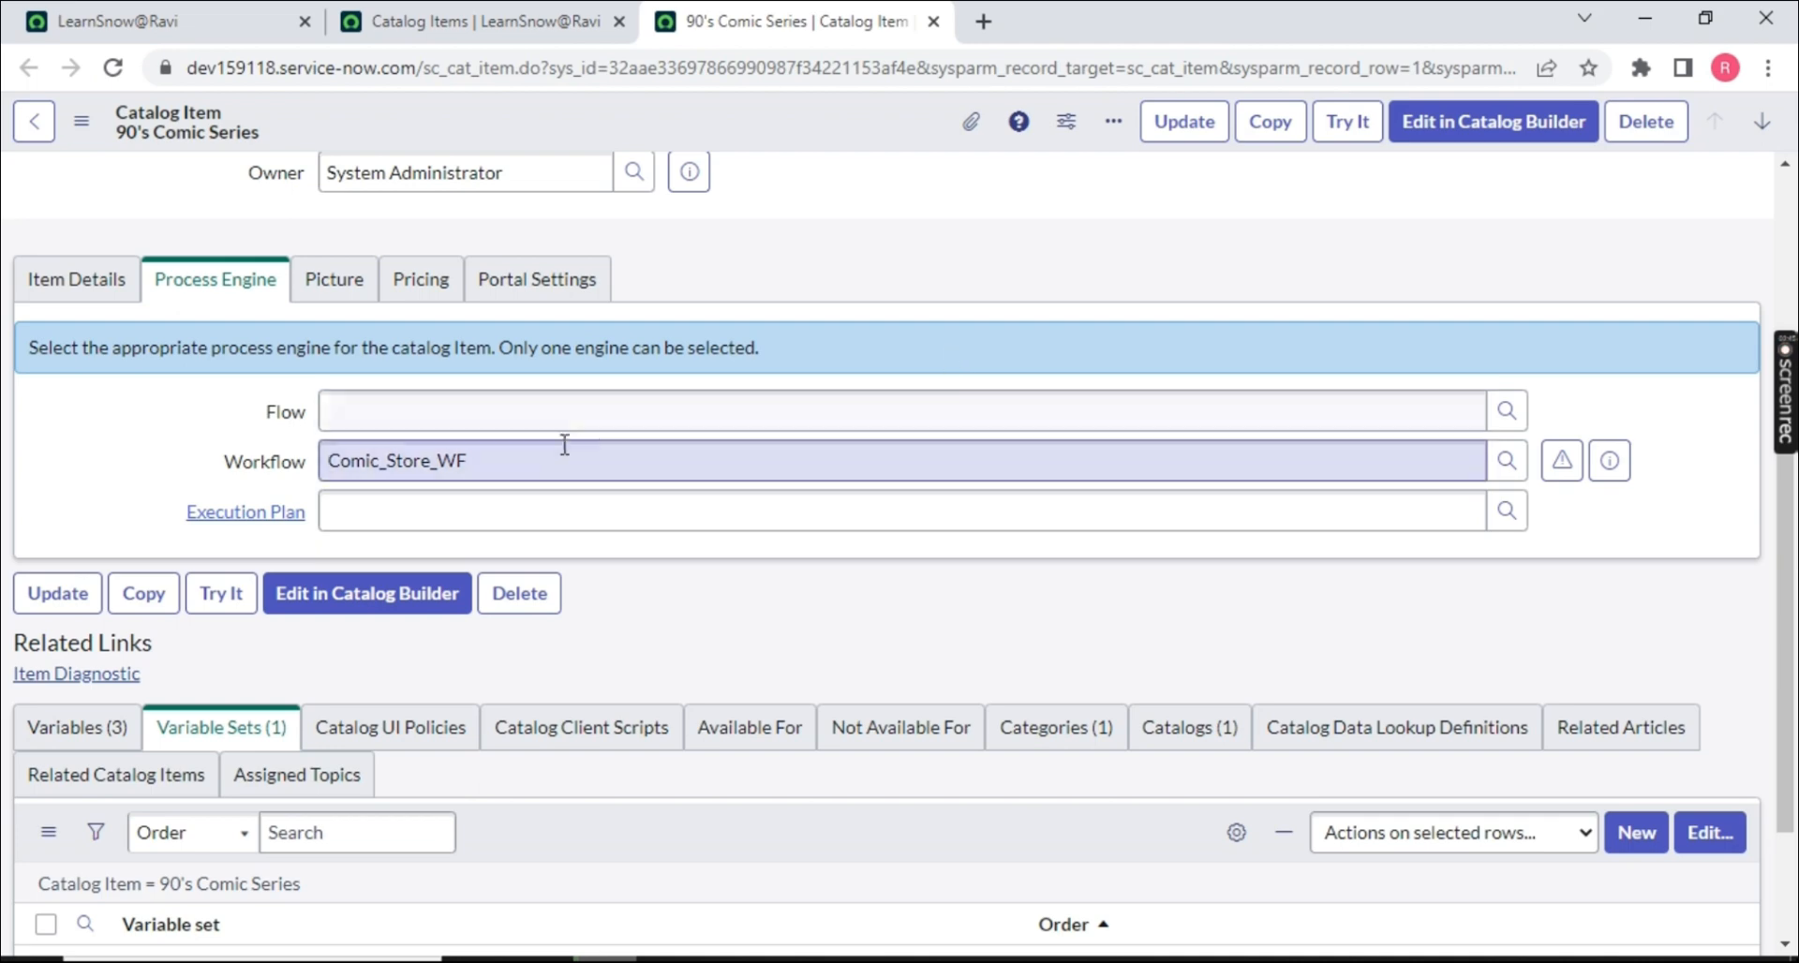
left_click(1561, 460)
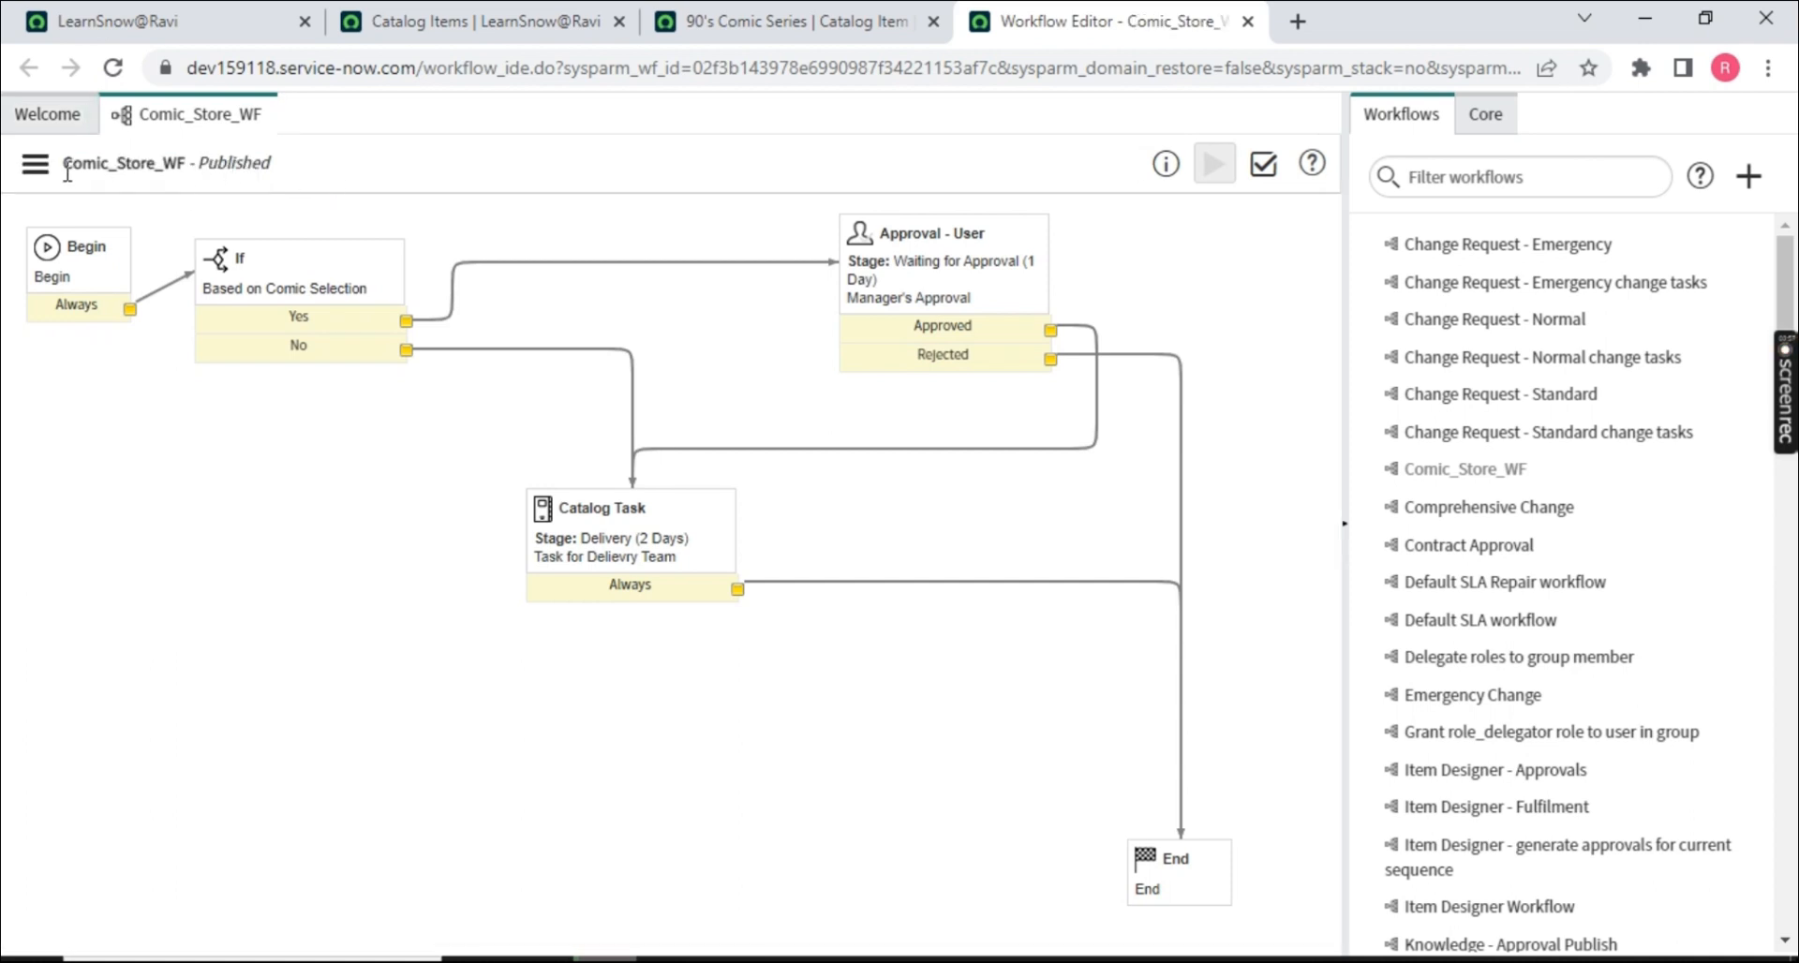
left_click_drag(65, 165, 186, 168)
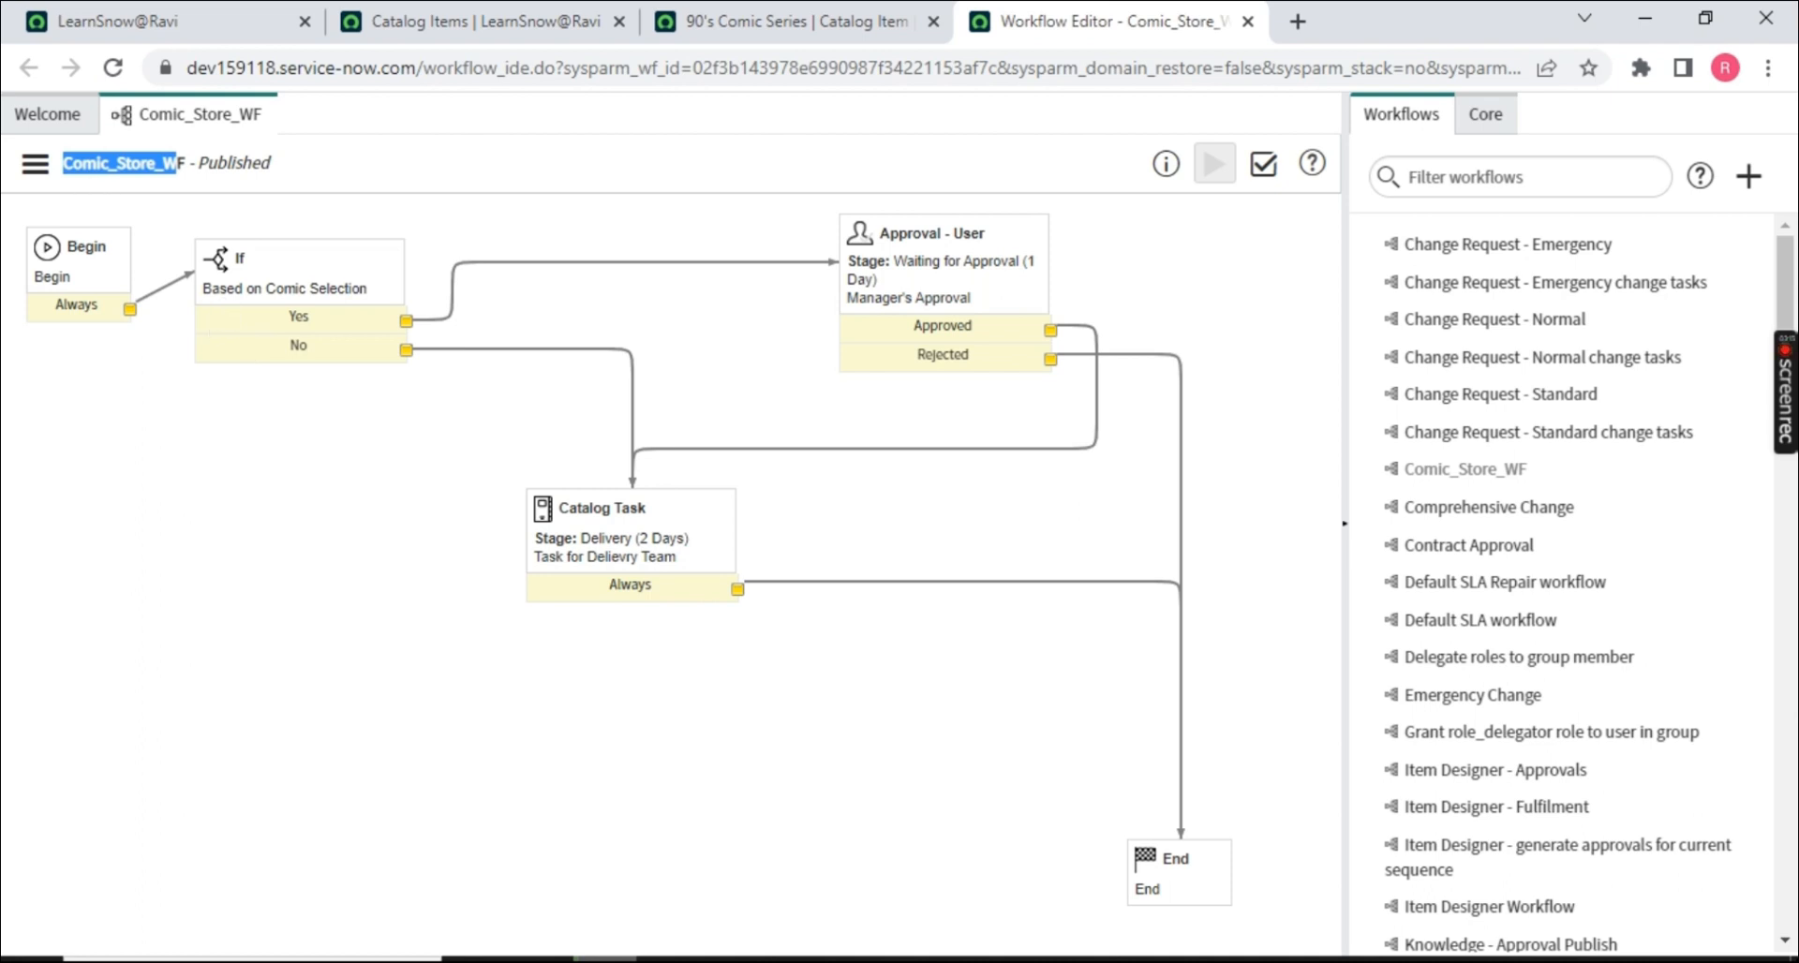
- Check out the Comic_Store_WF workflow for editing and display the core activities
left_click(34, 164)
left_click(56, 275)
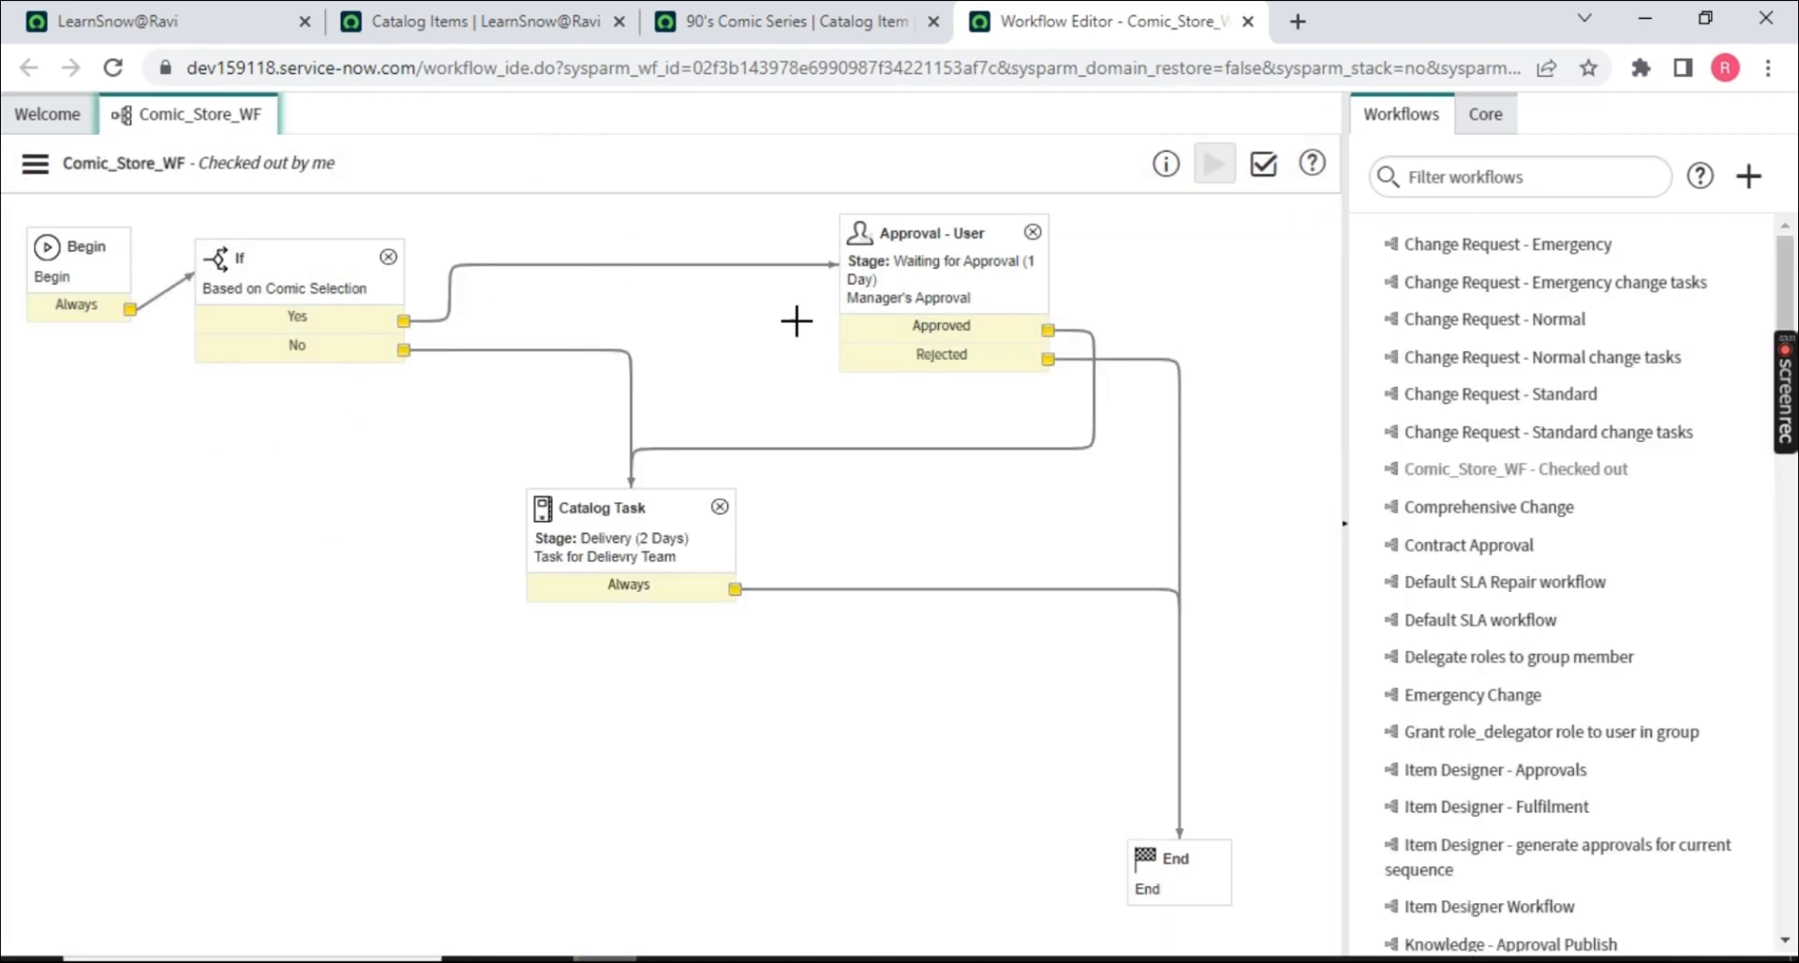
left_click(1498, 120)
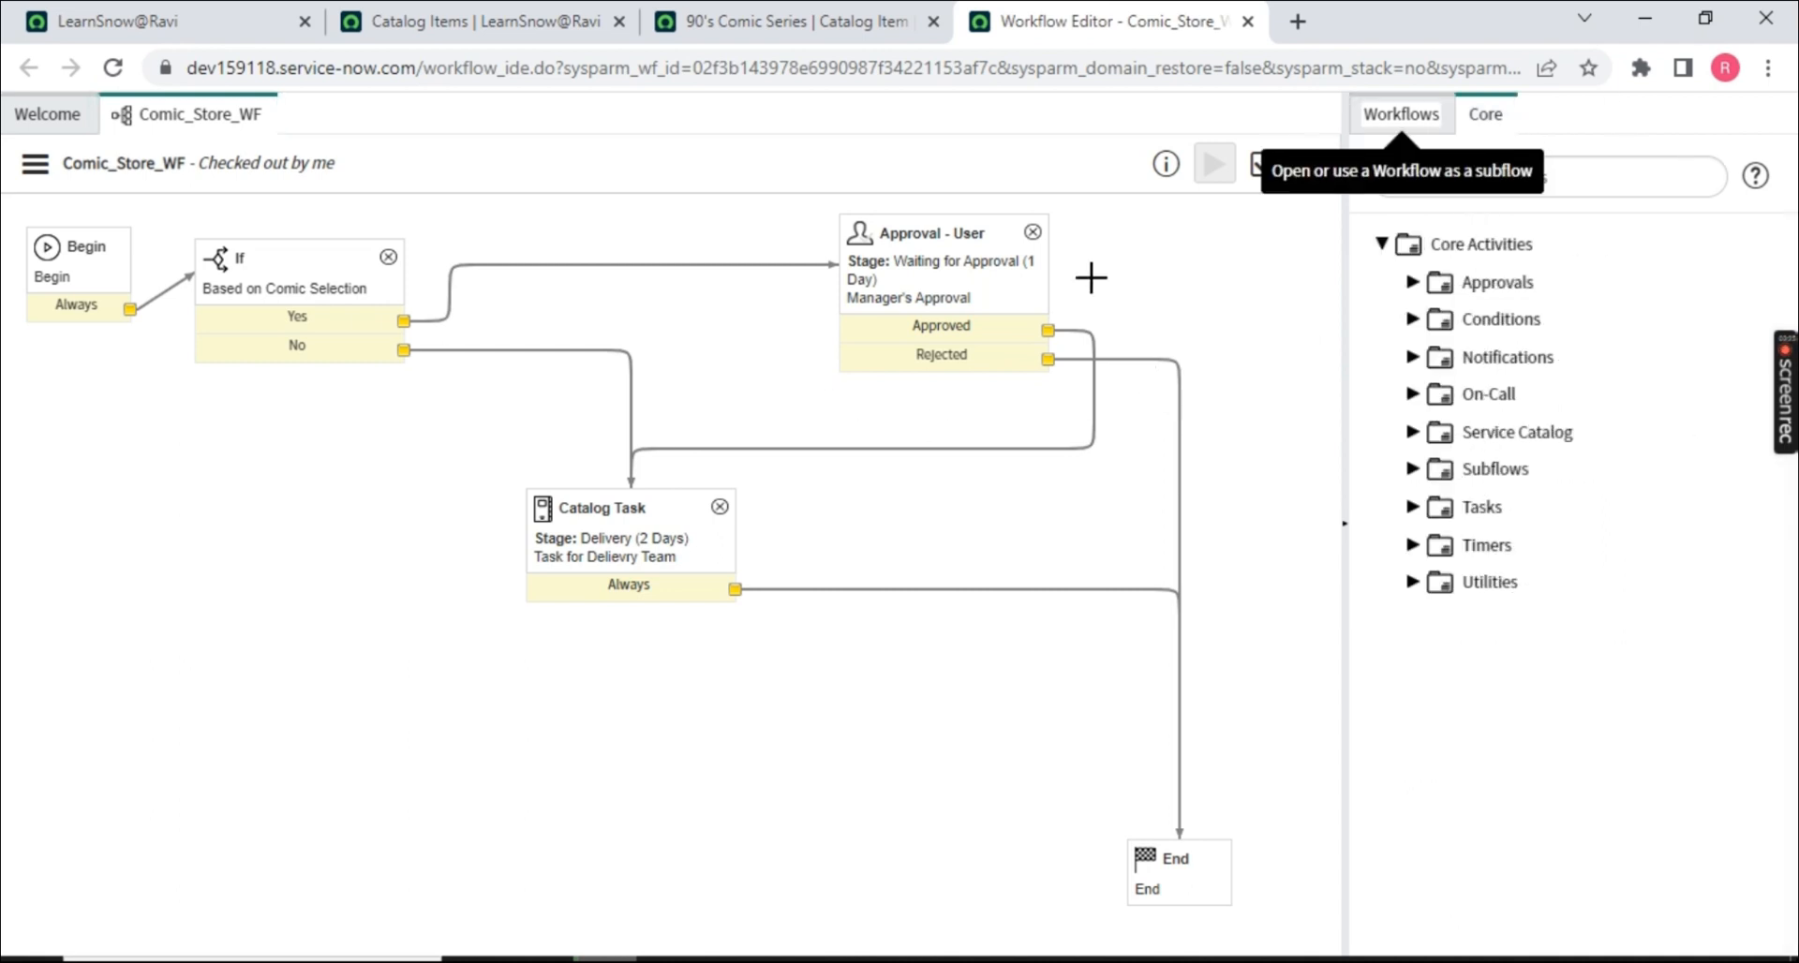
- Duplicate the workflow editor's browser tab and load the Service Portal home page at /sp in the copy
right_click(1116, 15)
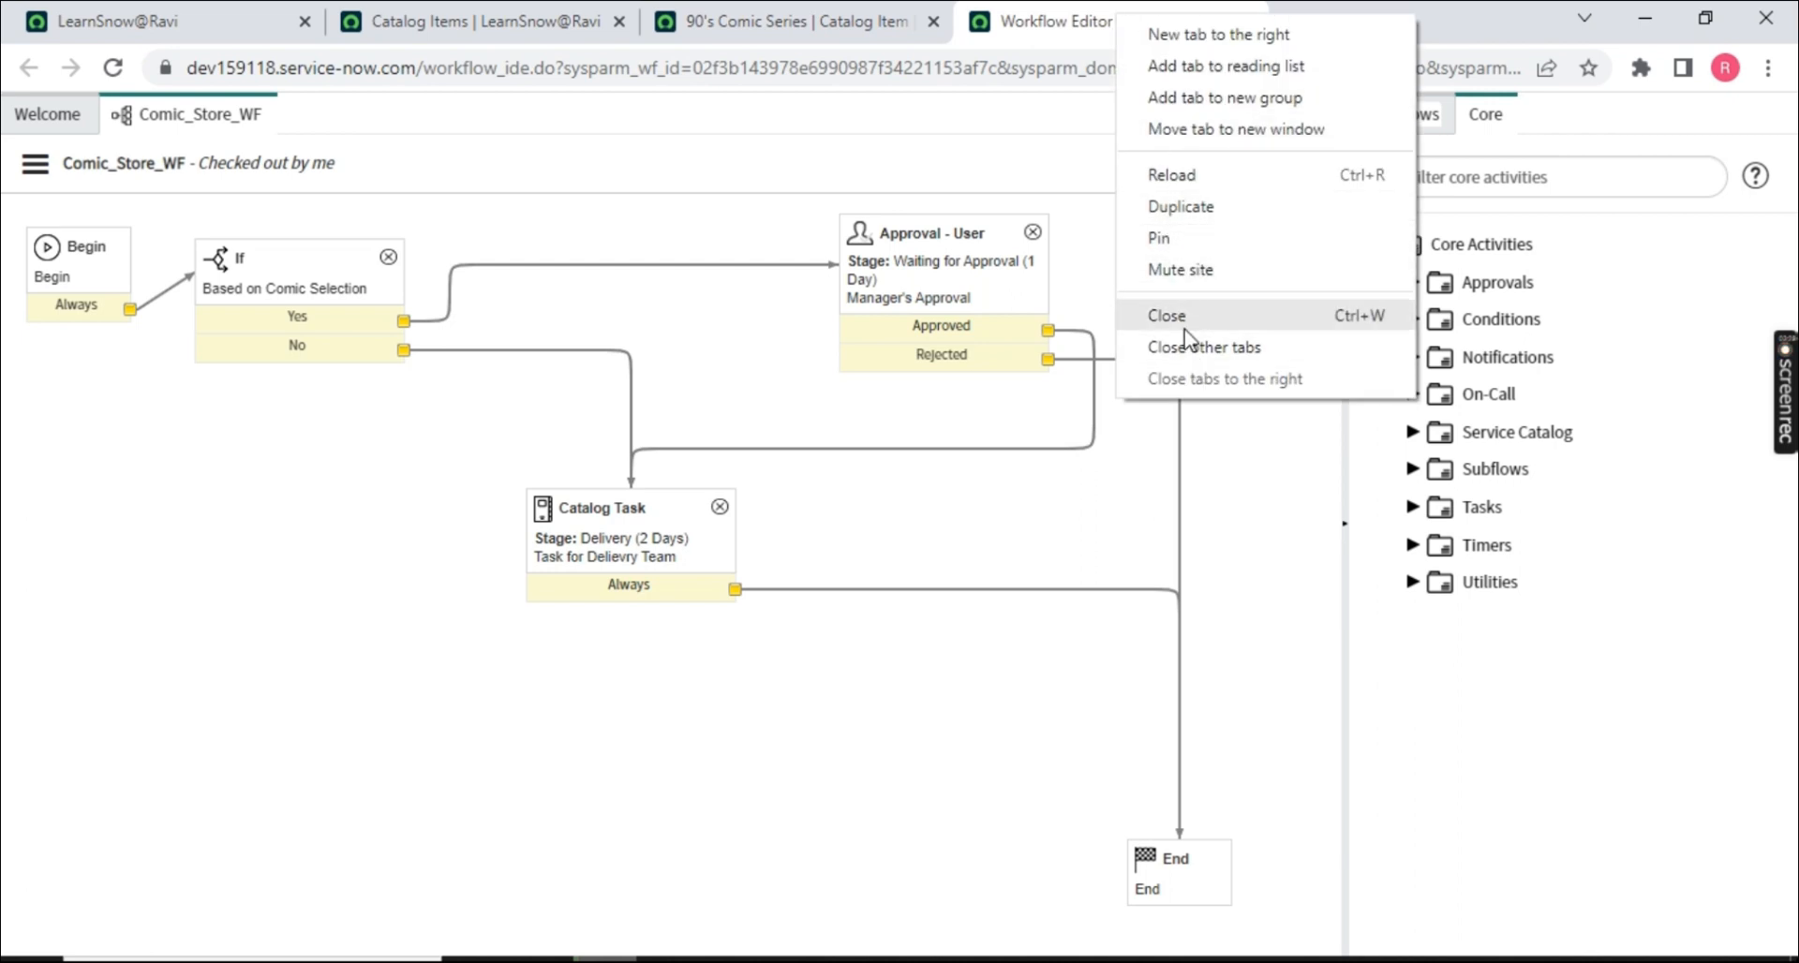
left_click(1186, 208)
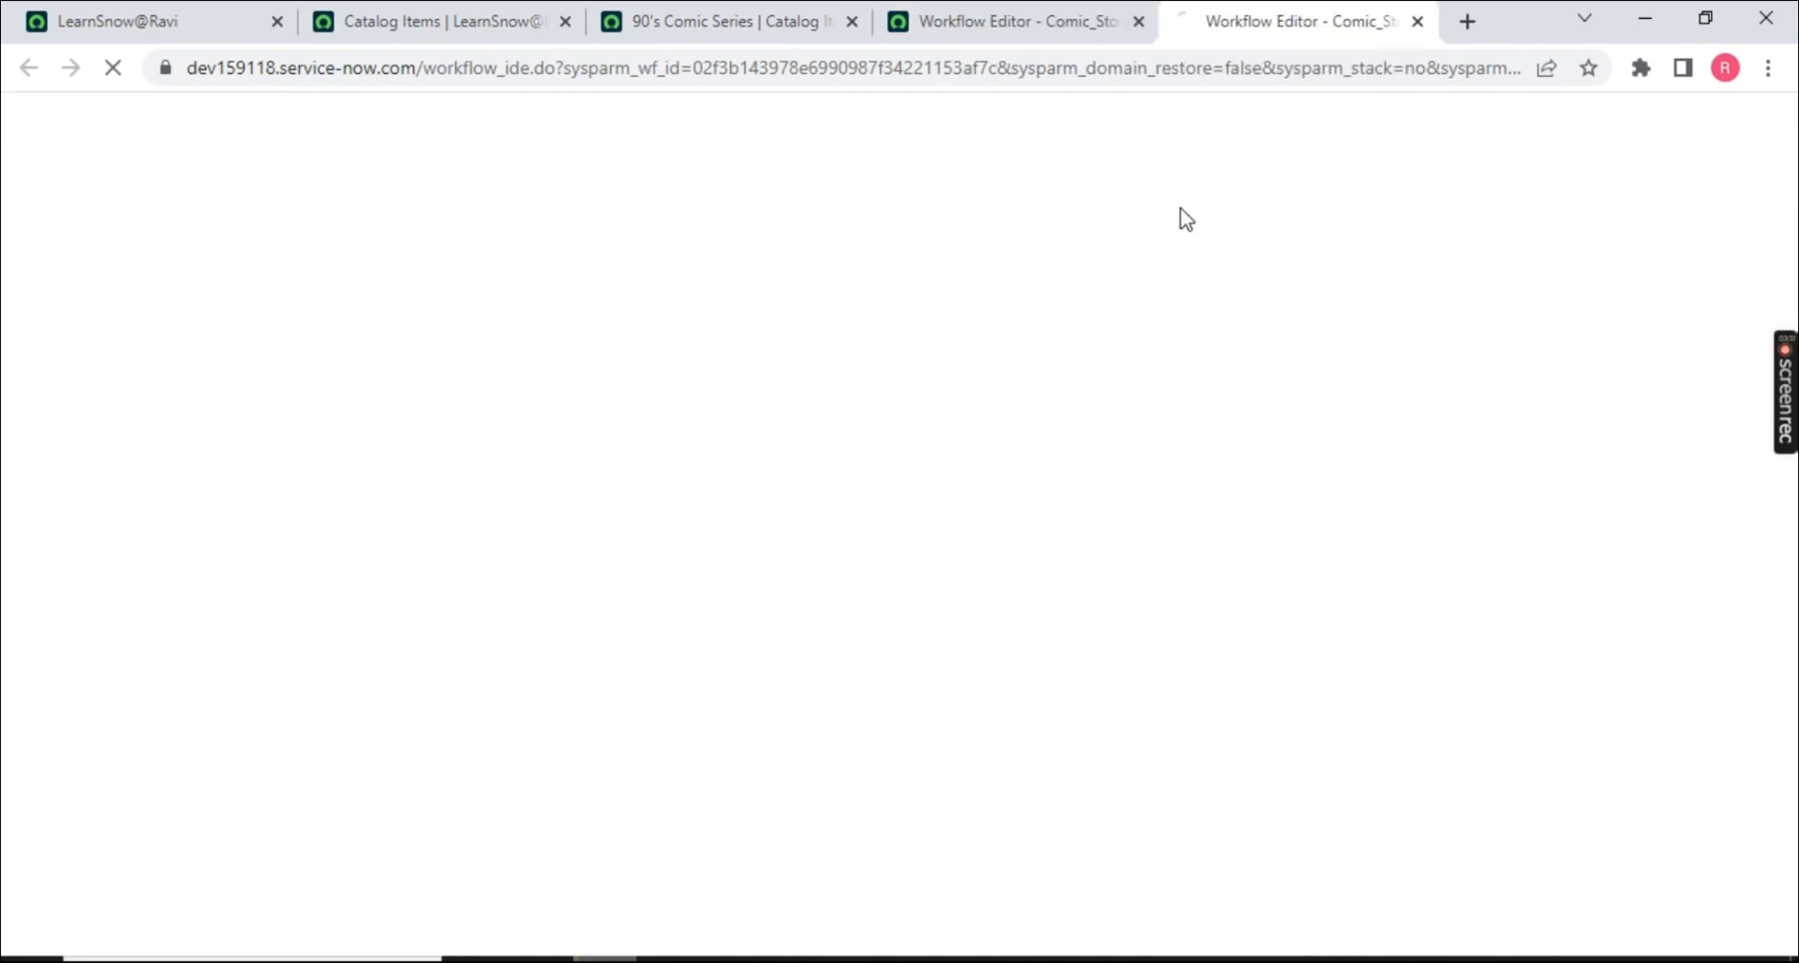
left_click_drag(431, 65, 1537, 68)
type("sp")
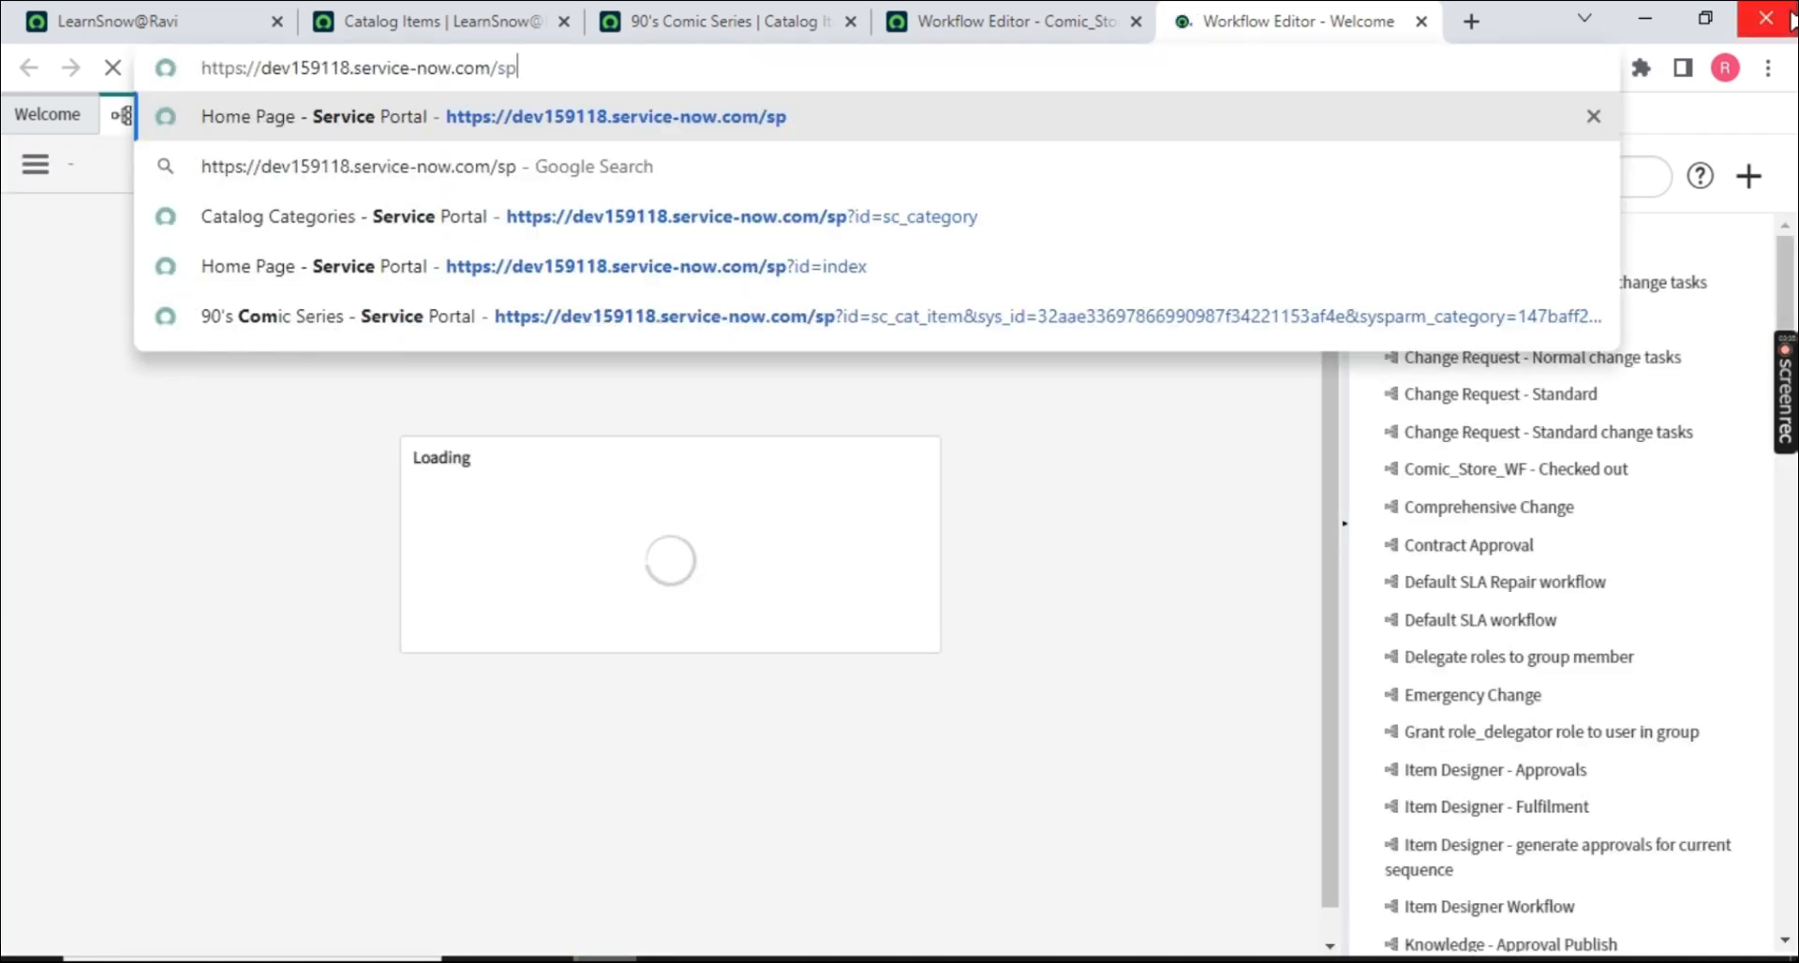
key("Return")
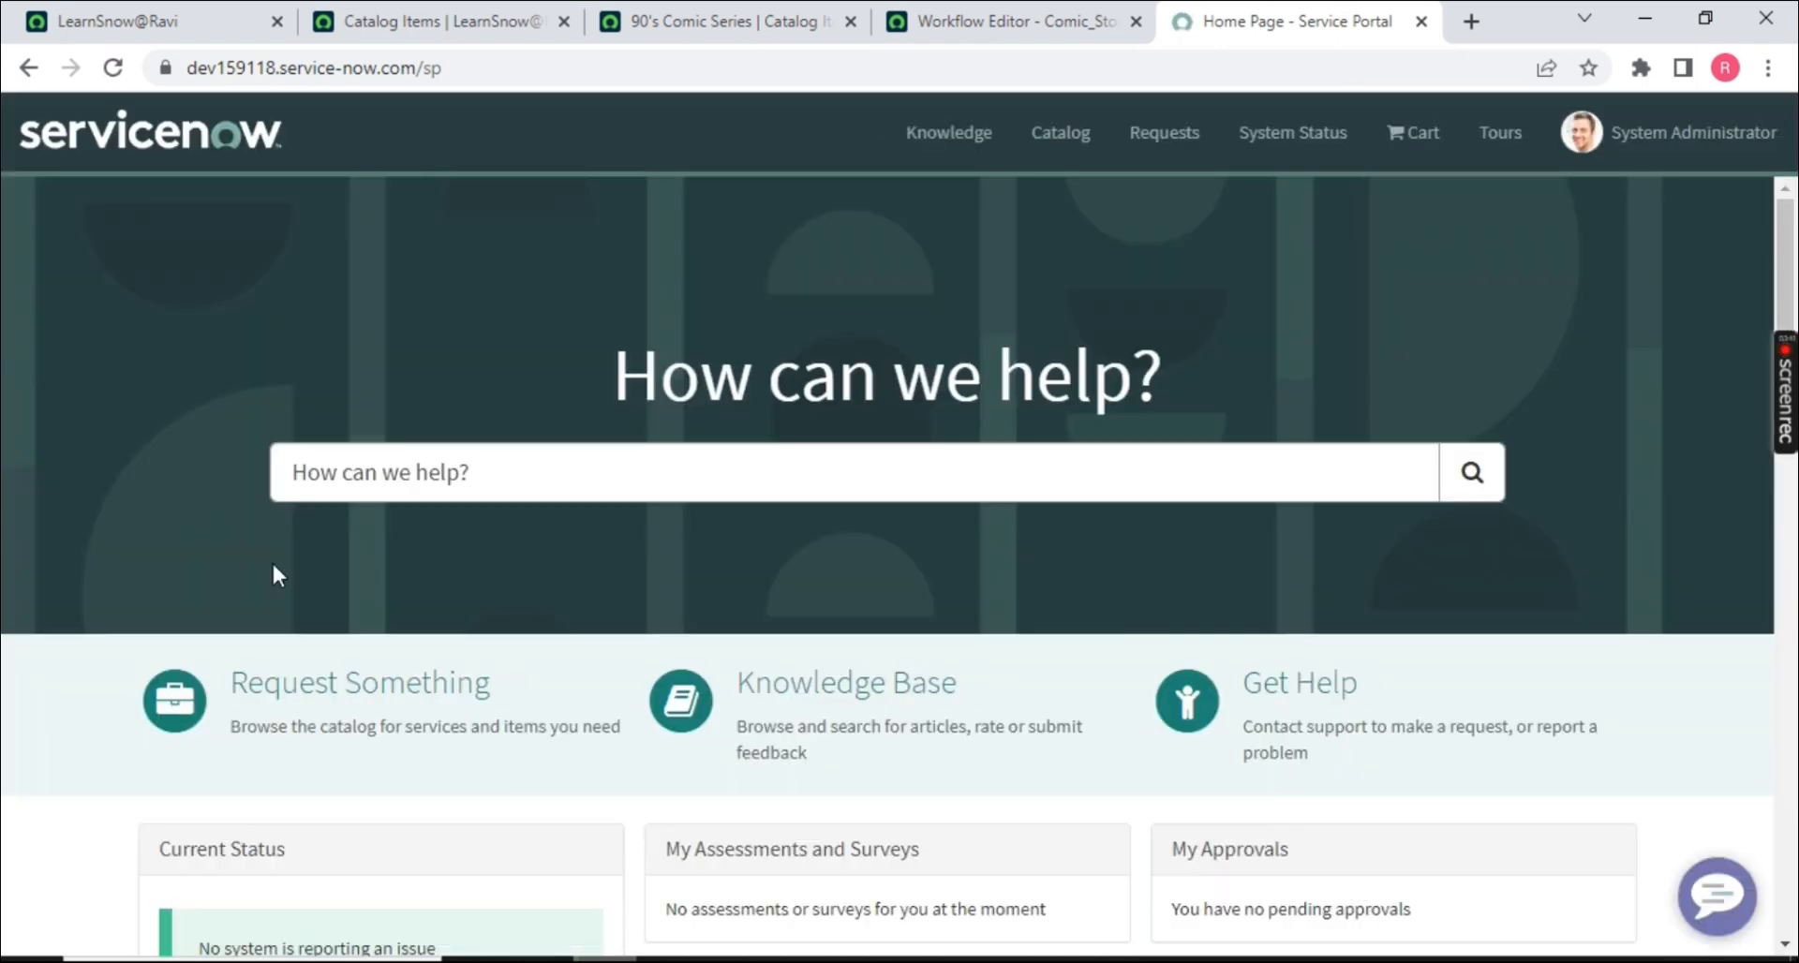
- Open the 90's Comic Series item from the portal's service catalog and look through its order form
left_click(290, 646)
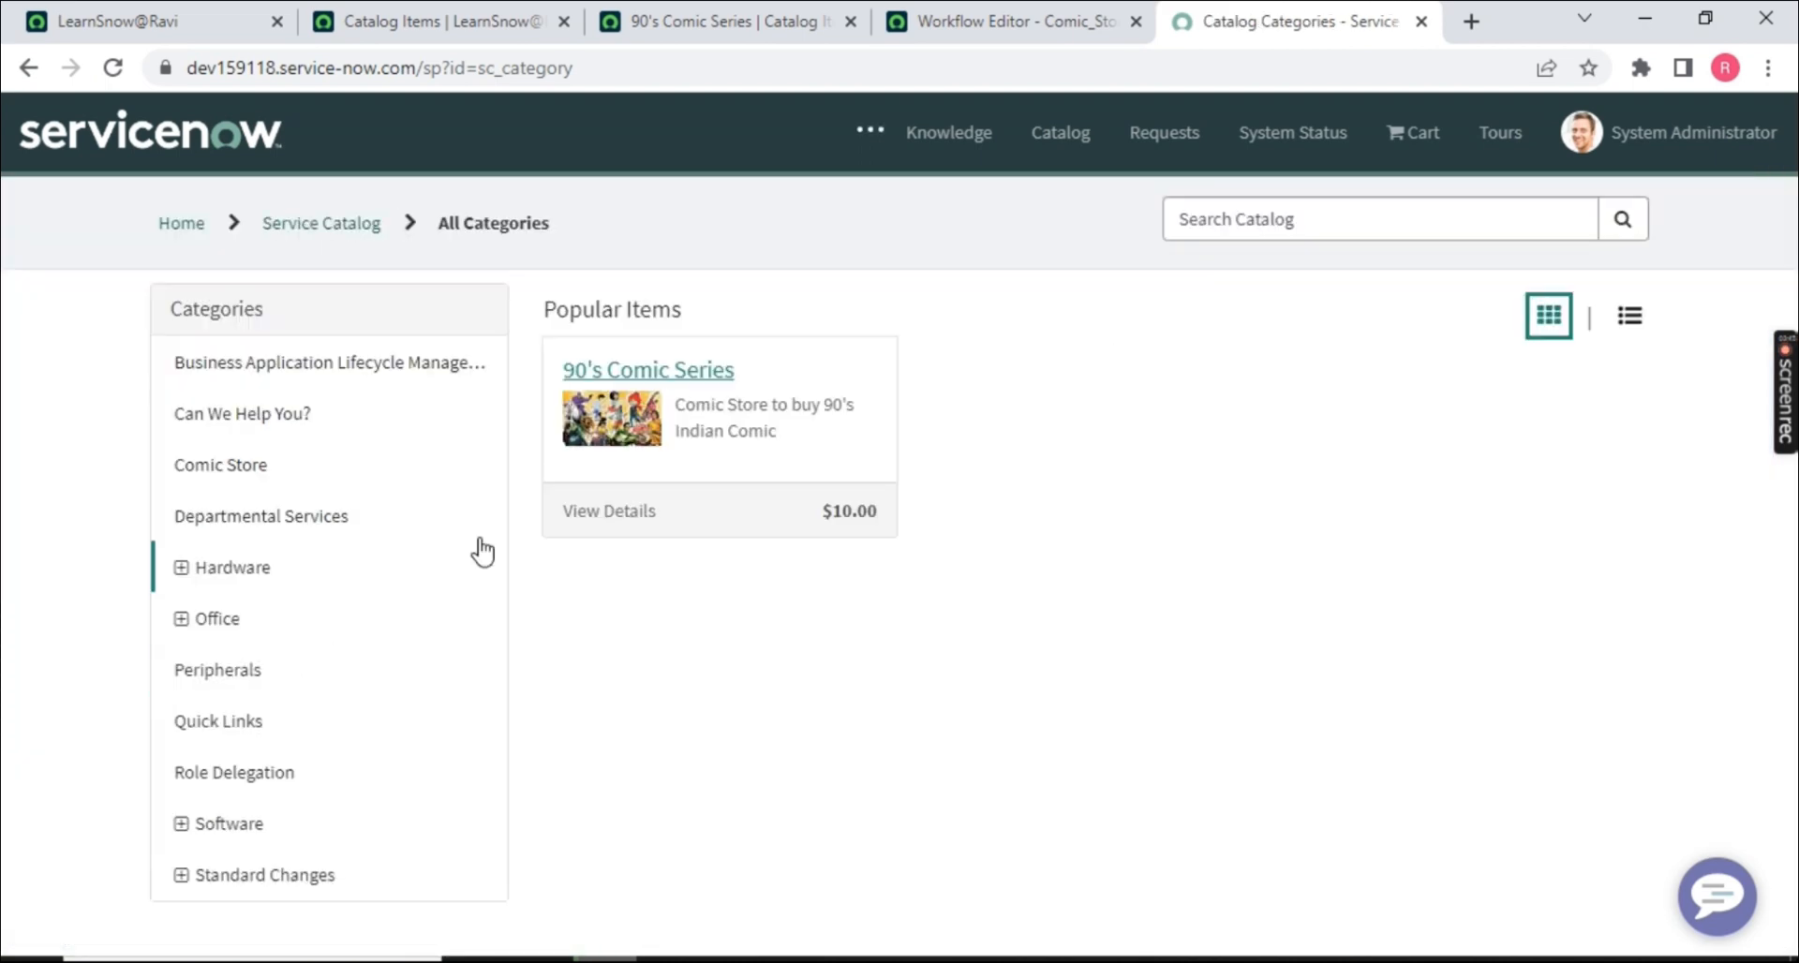
left_click(644, 386)
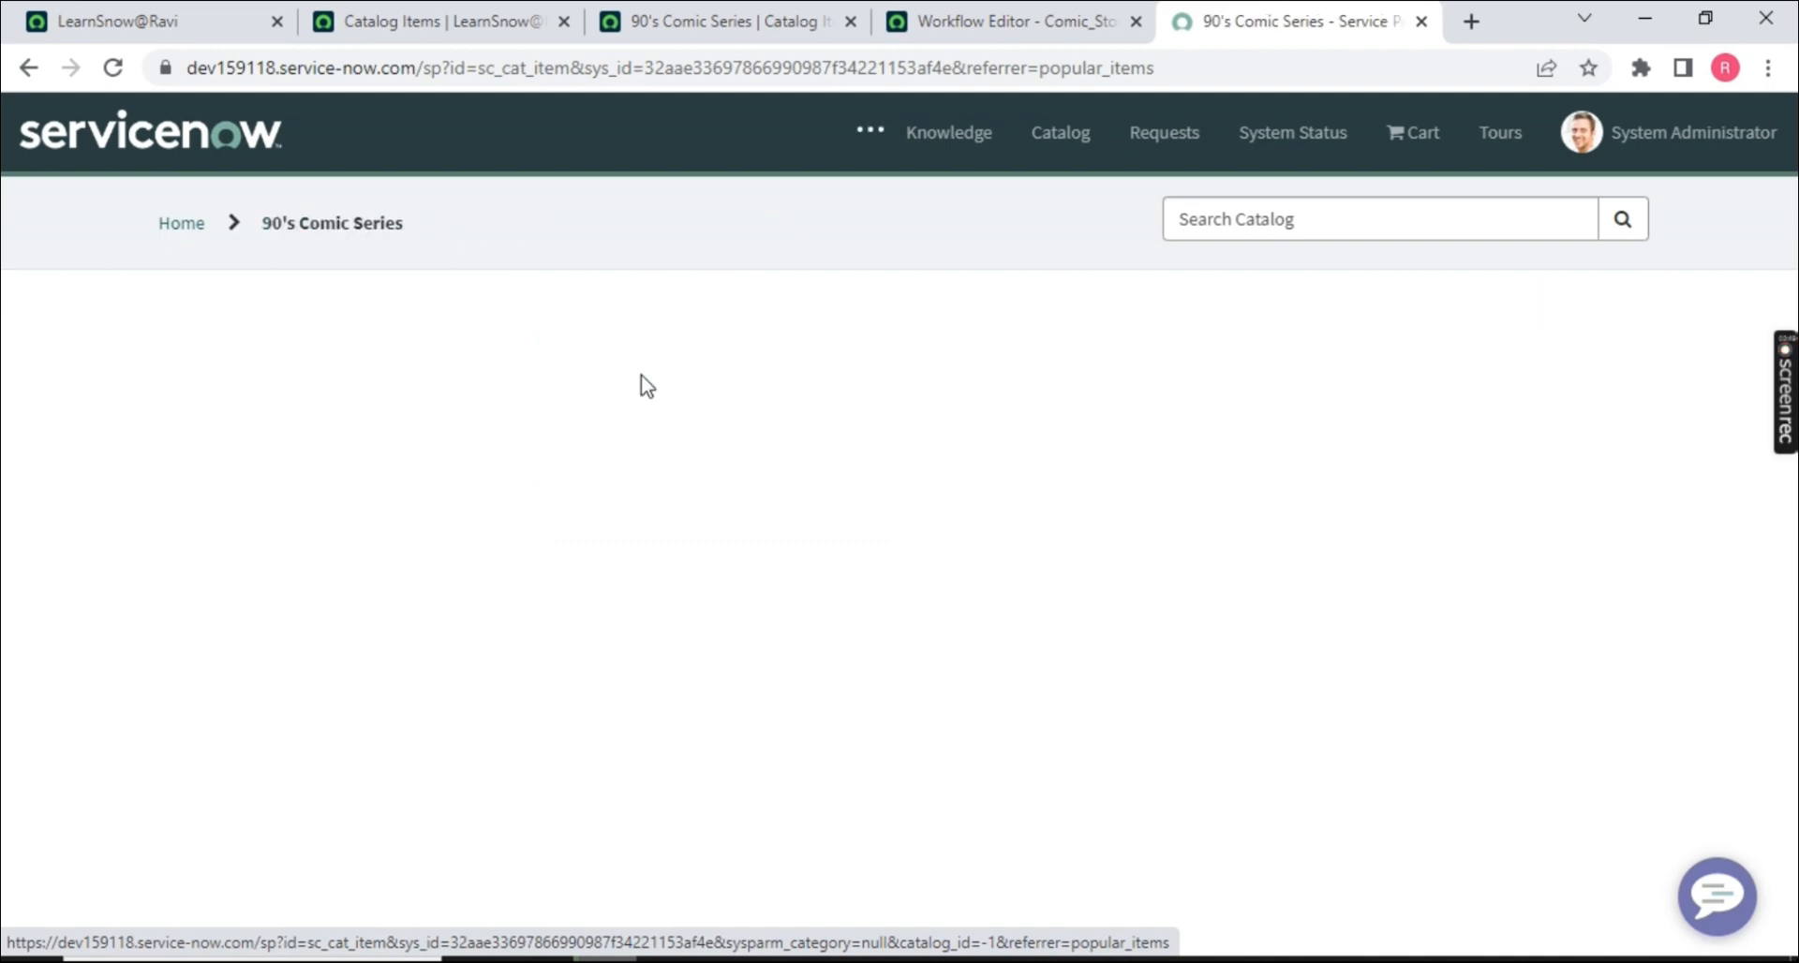
scroll(590, 525, "down", 8)
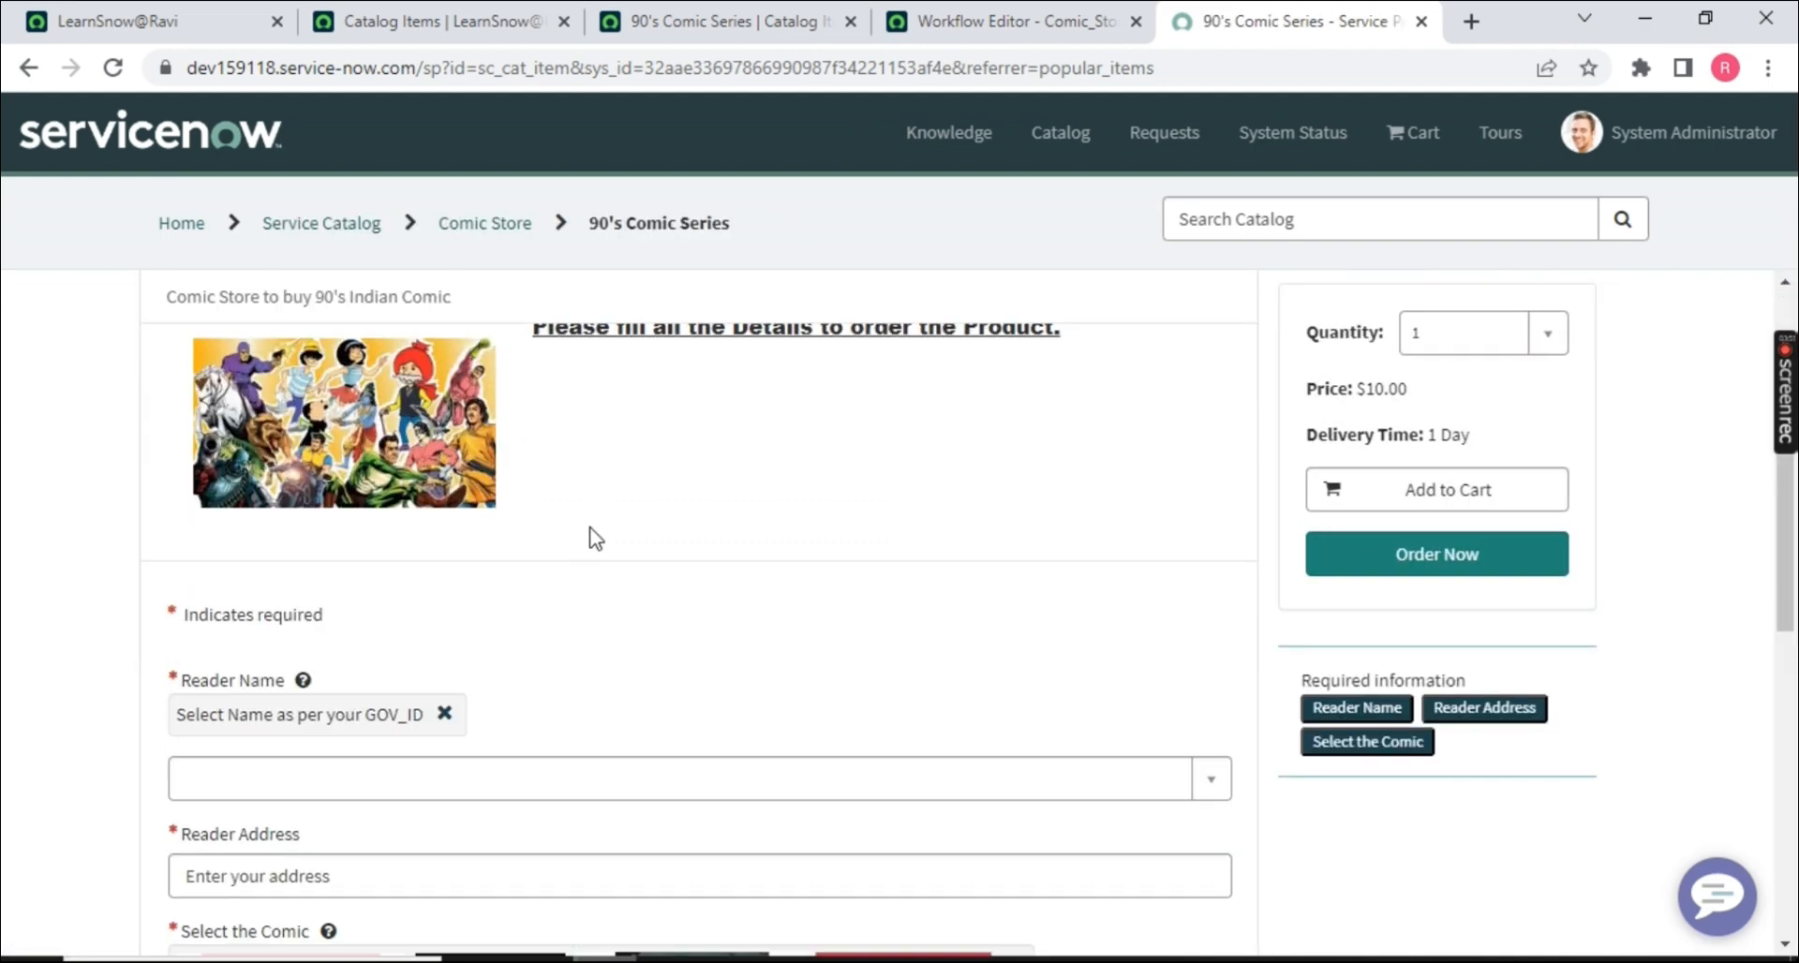
scroll(529, 665, "down", 1)
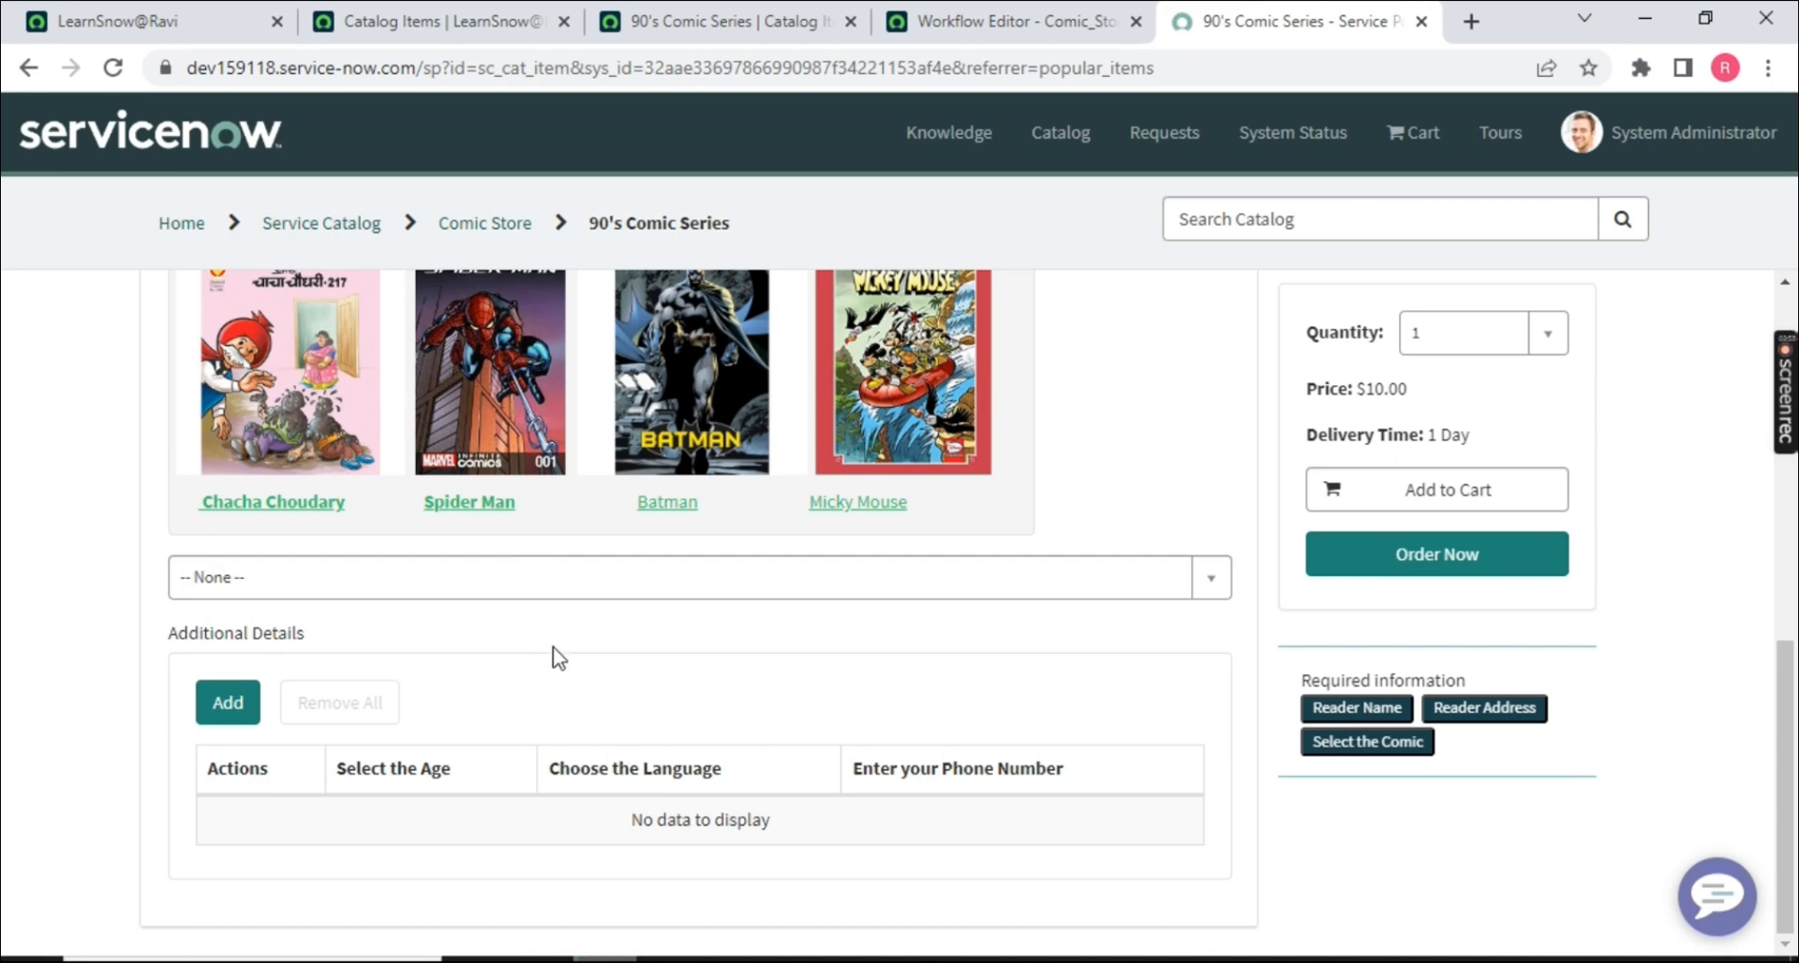
- Choose Batman as the comic on the order form and review the reader name and address fields
scroll(562, 637, "up", 7)
scroll(573, 567, "down", 7)
left_click(290, 571)
left_click(187, 703)
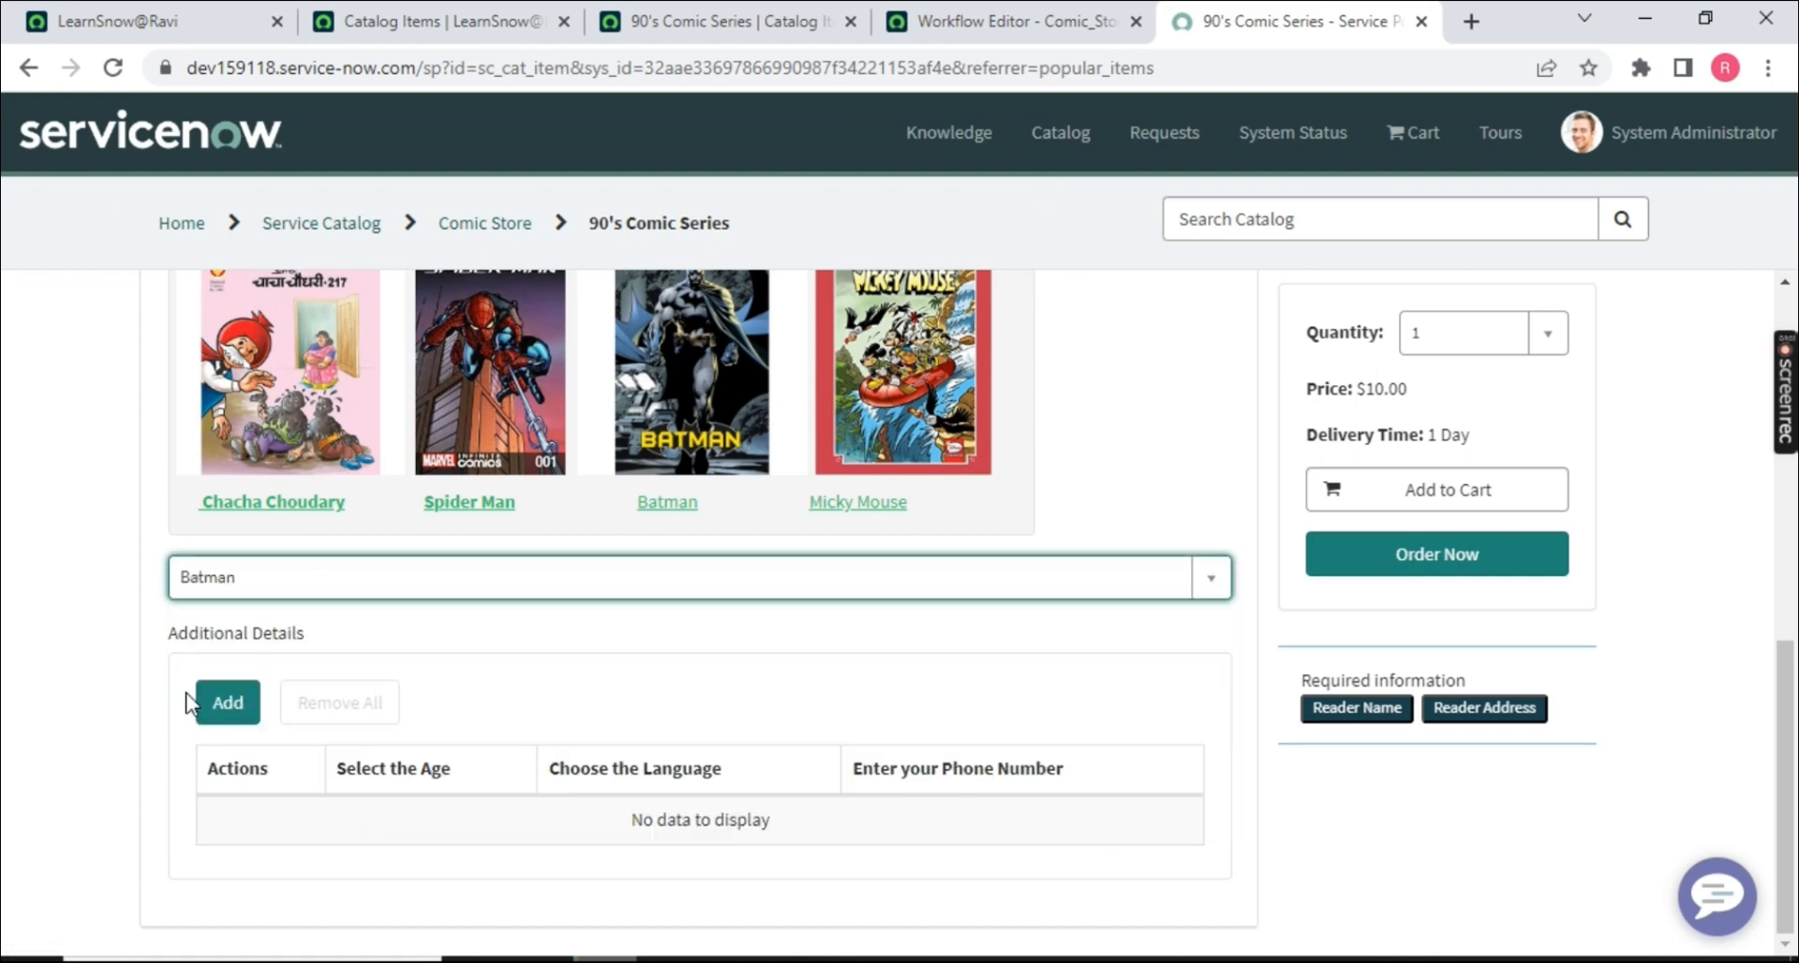
left_click(368, 583)
scroll(323, 617, "up", 4)
left_click_drag(184, 530, 312, 532)
left_click(193, 566)
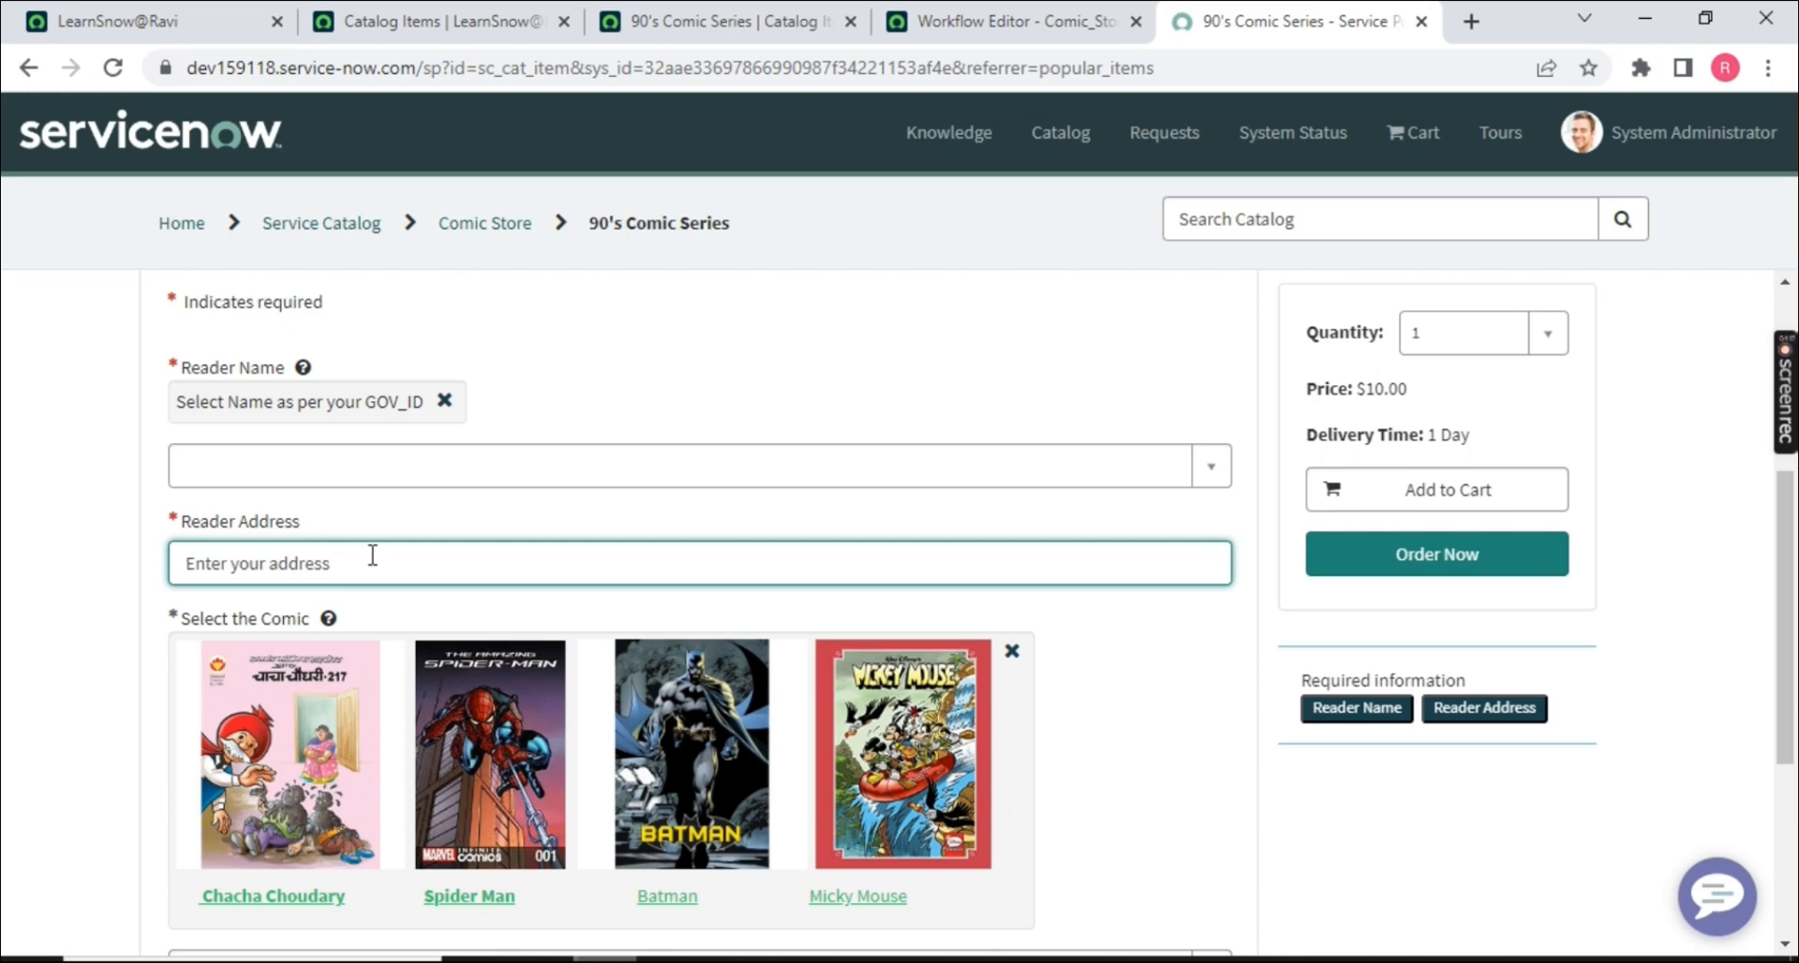
- Change the selected comic on the order form to Chacha Choudhary
scroll(372, 556, "down", 4)
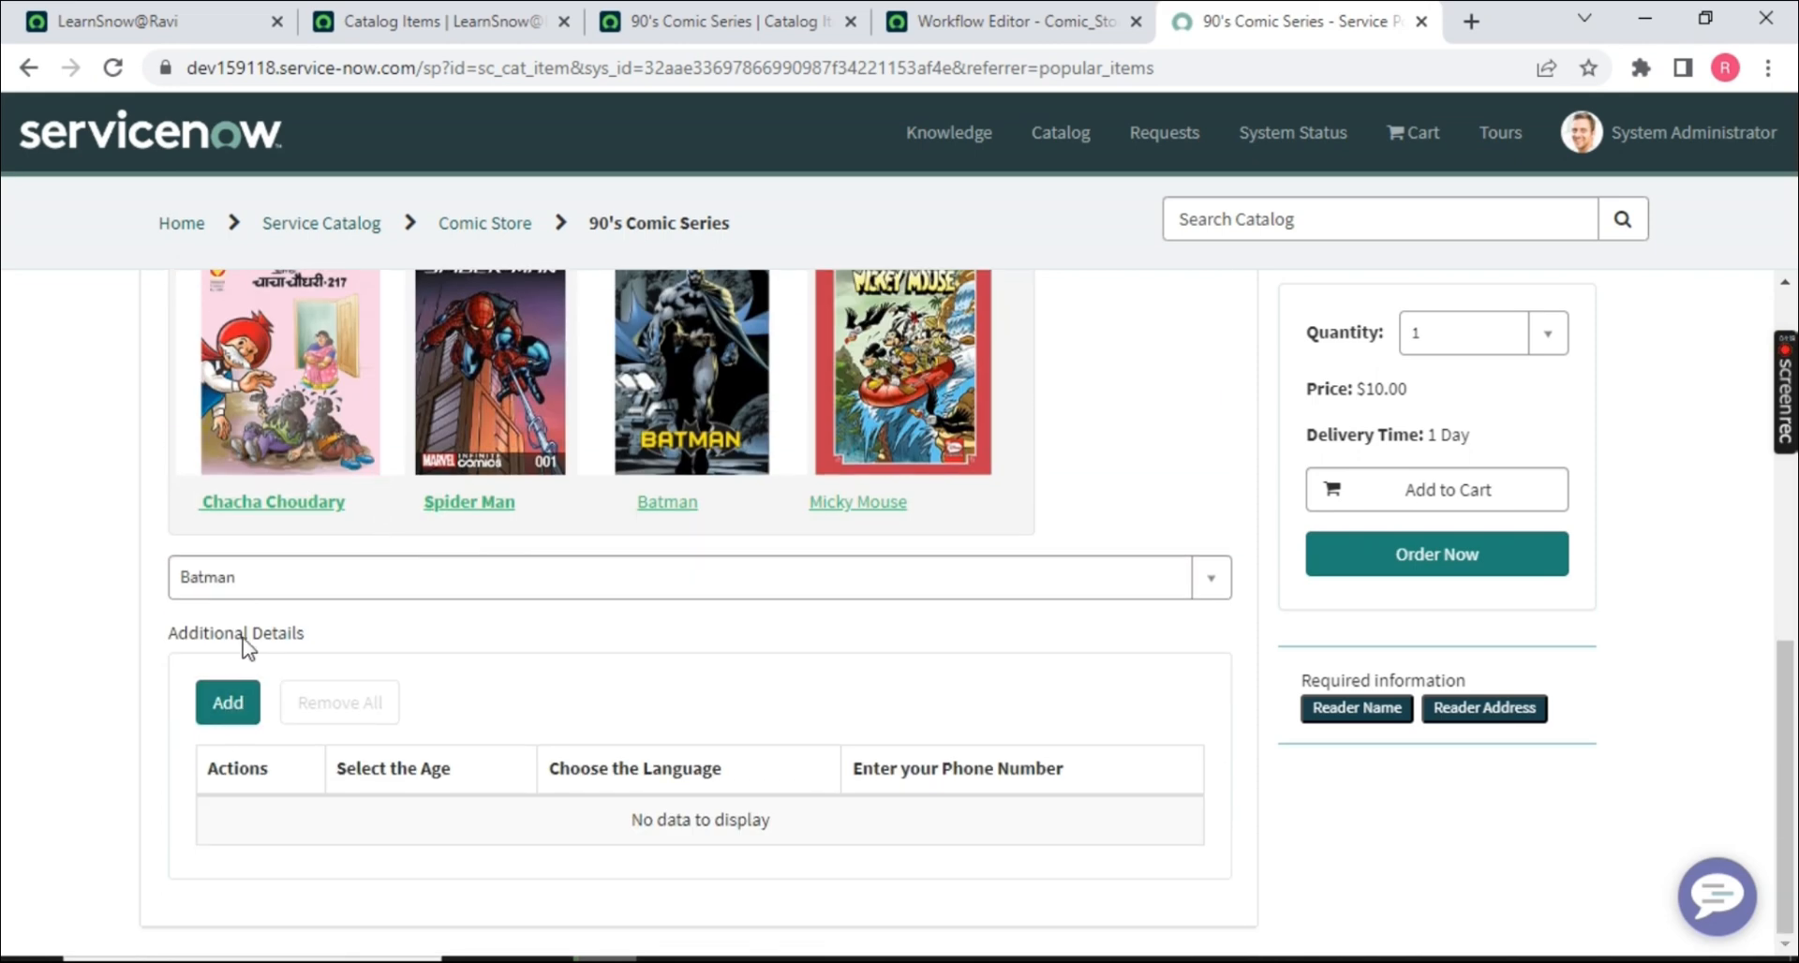
left_click(312, 587)
left_click(258, 740)
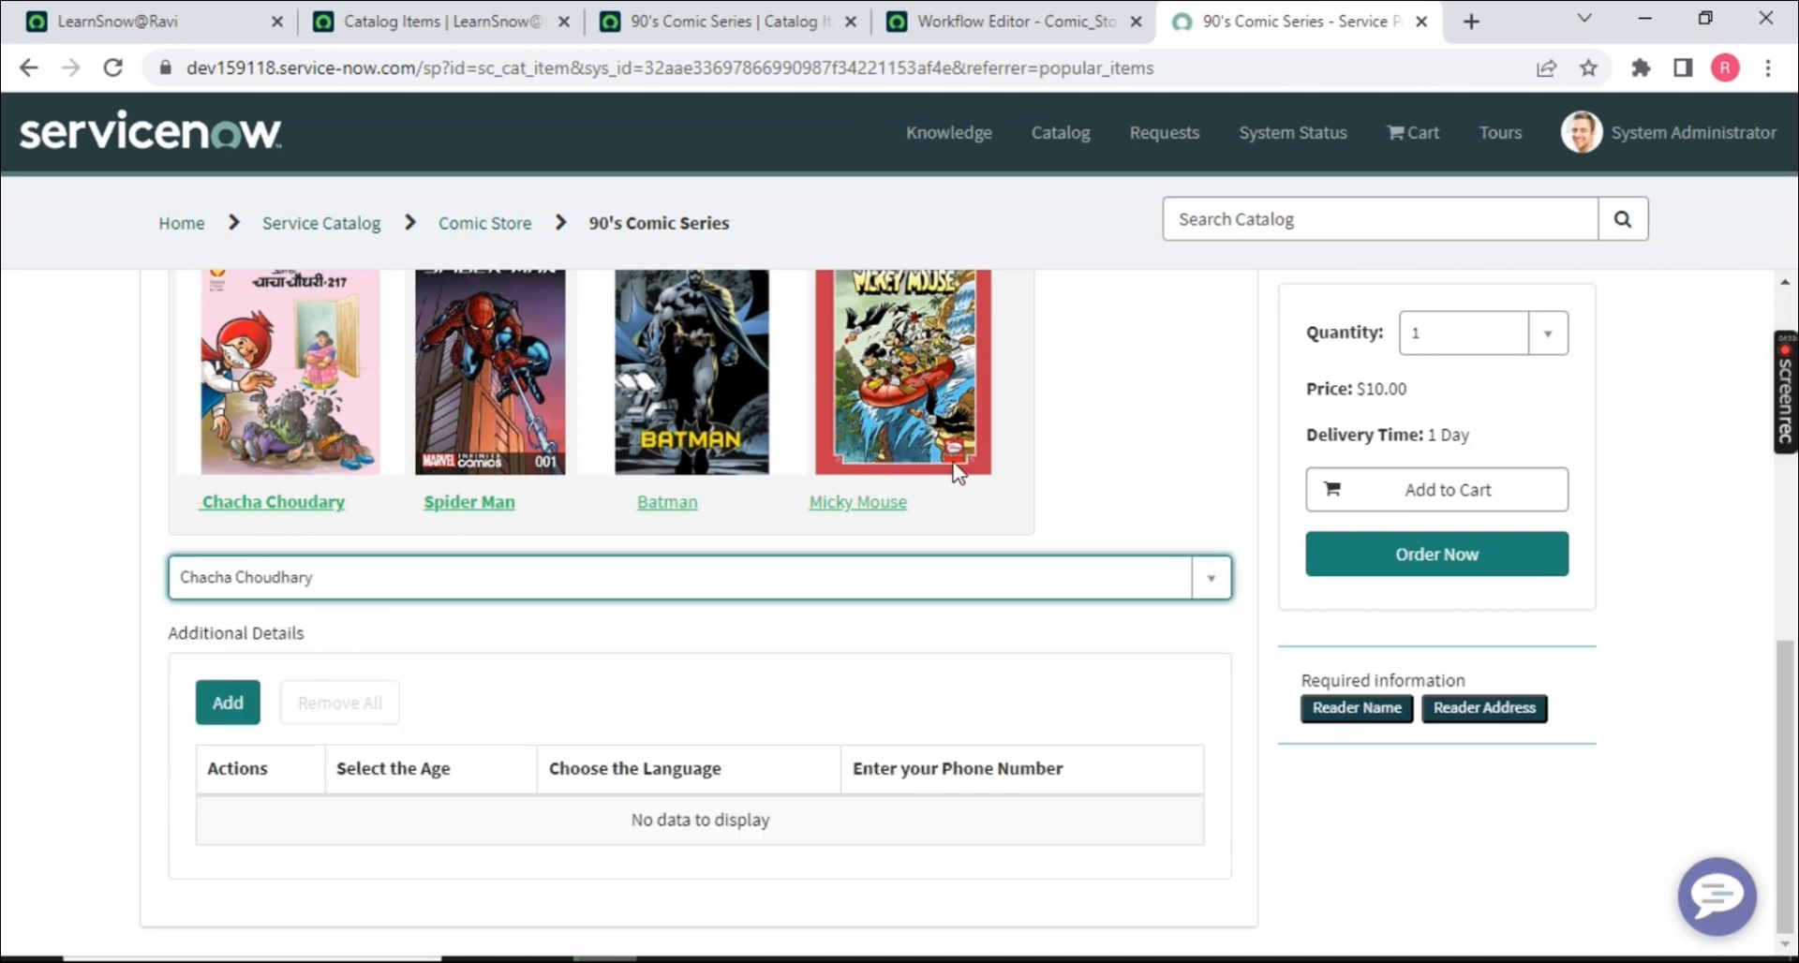
scroll(902, 441, "up", 5)
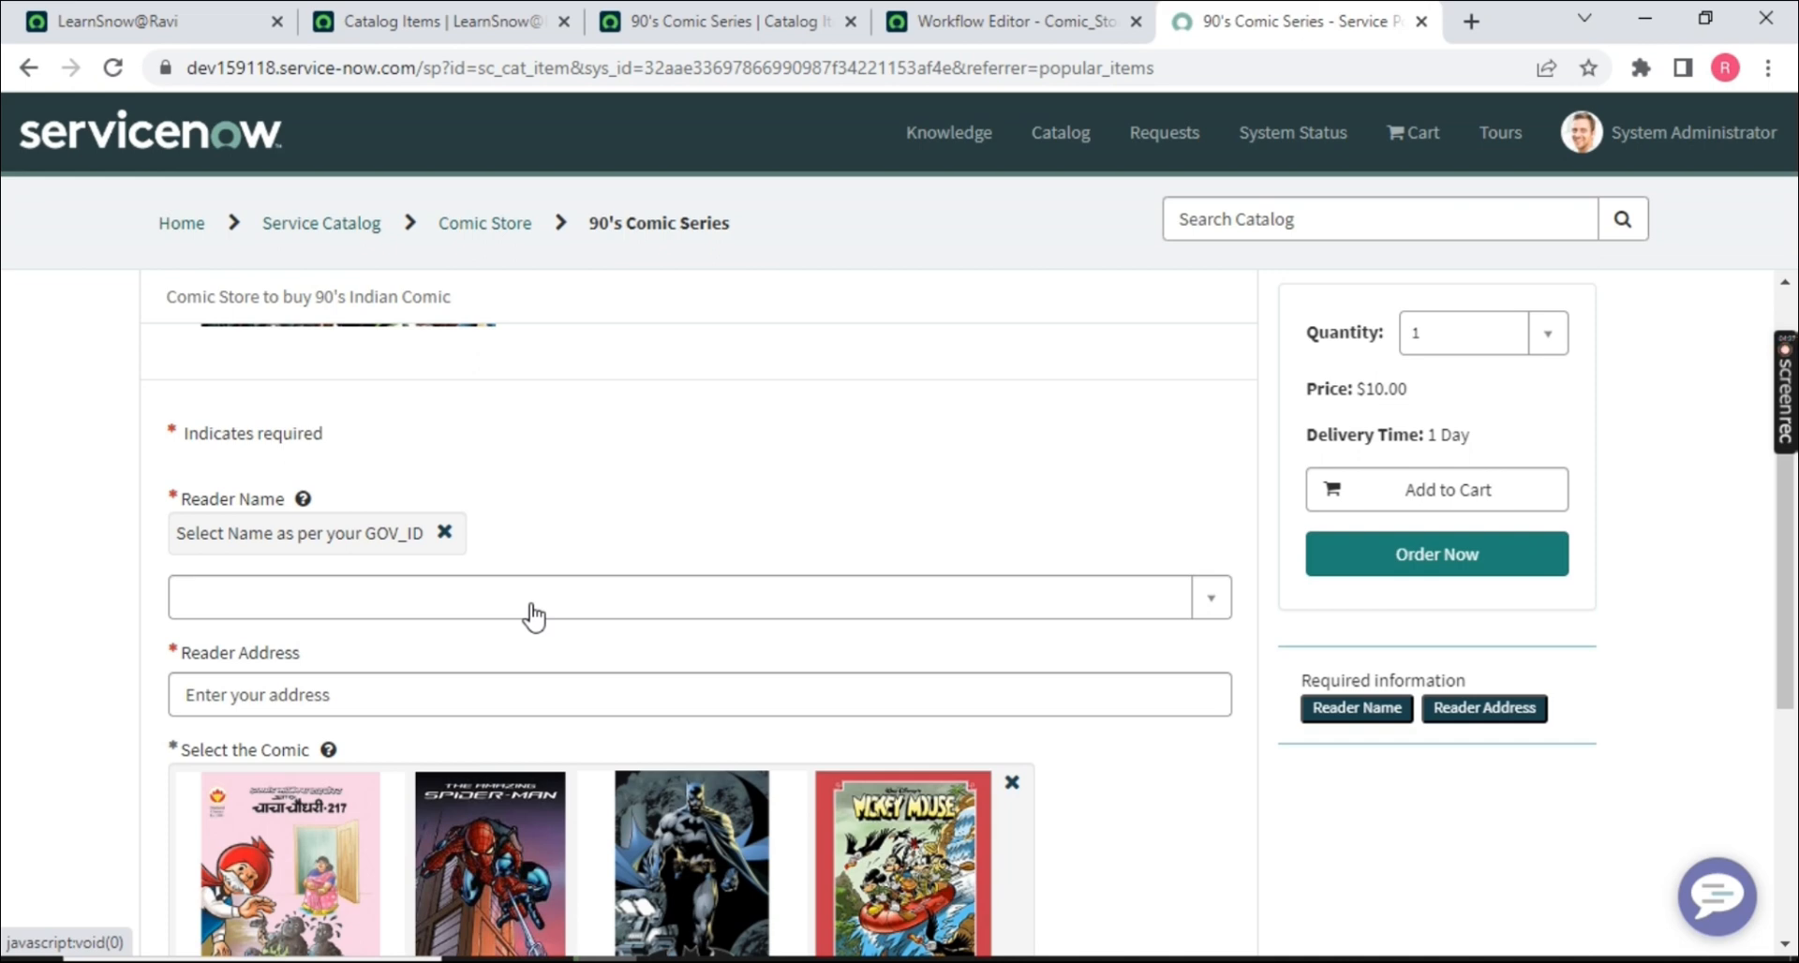
scroll(431, 628, "down", 3)
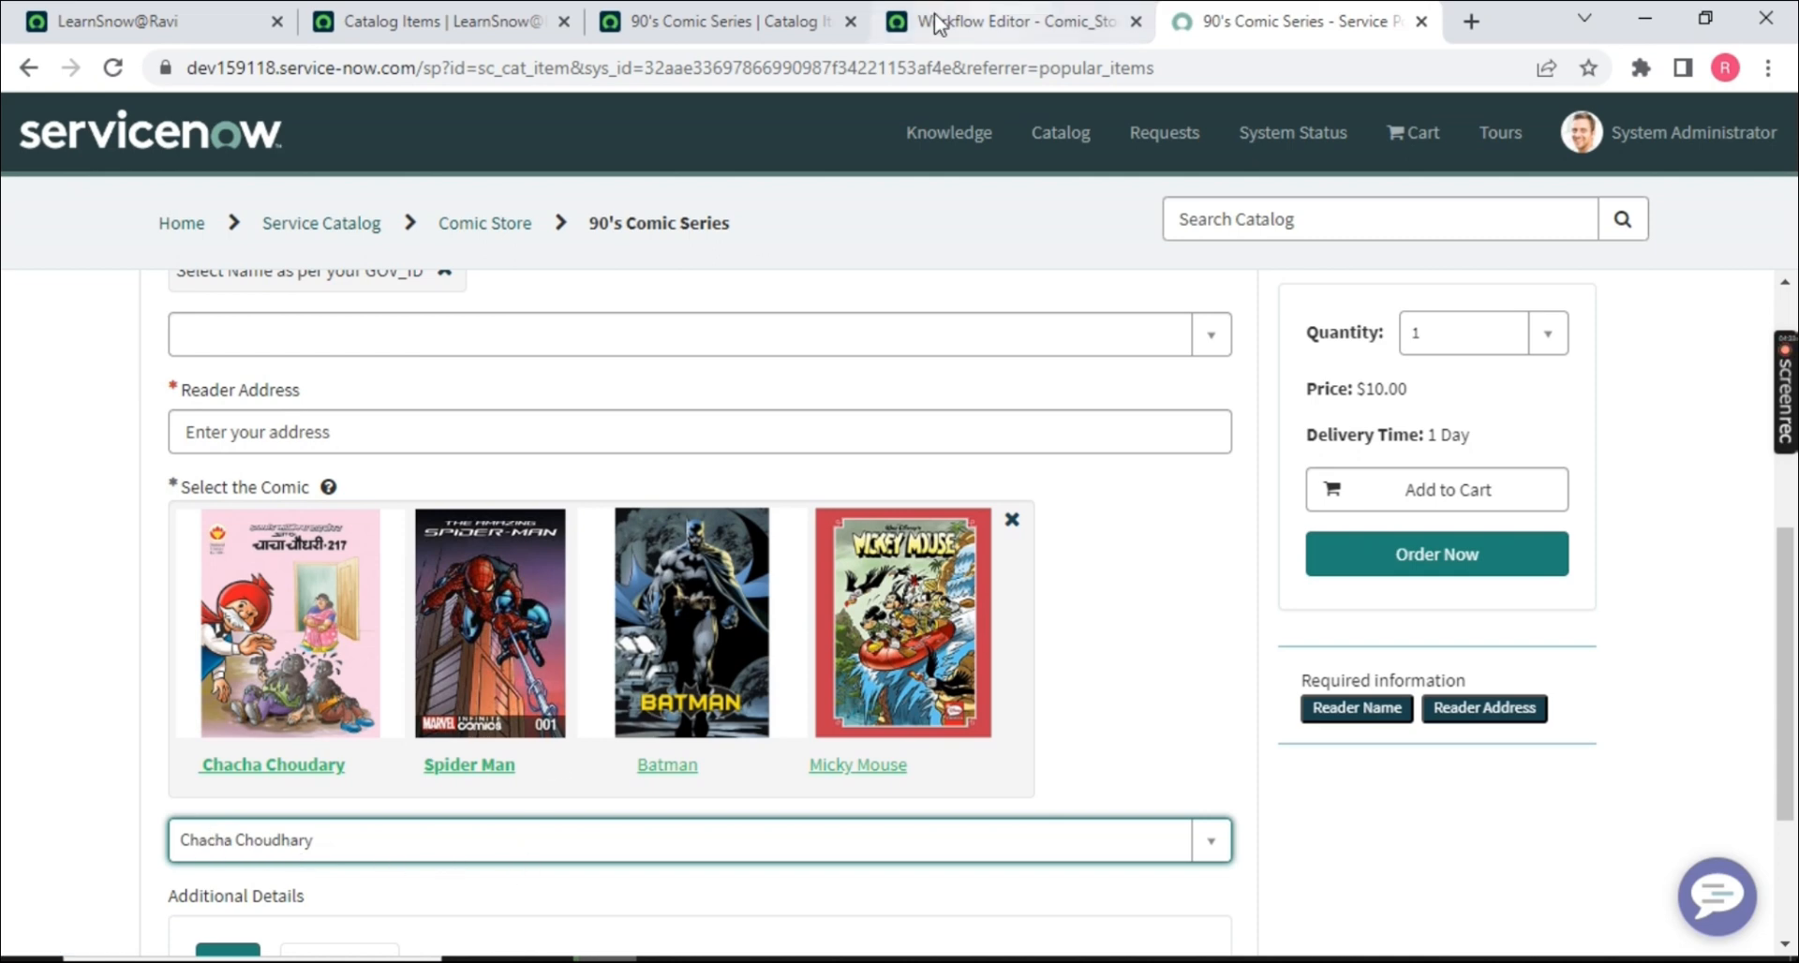
- Start a new variable from the 90's Comic Series catalog item record and set its order to 40
left_click(743, 23)
left_click(79, 727)
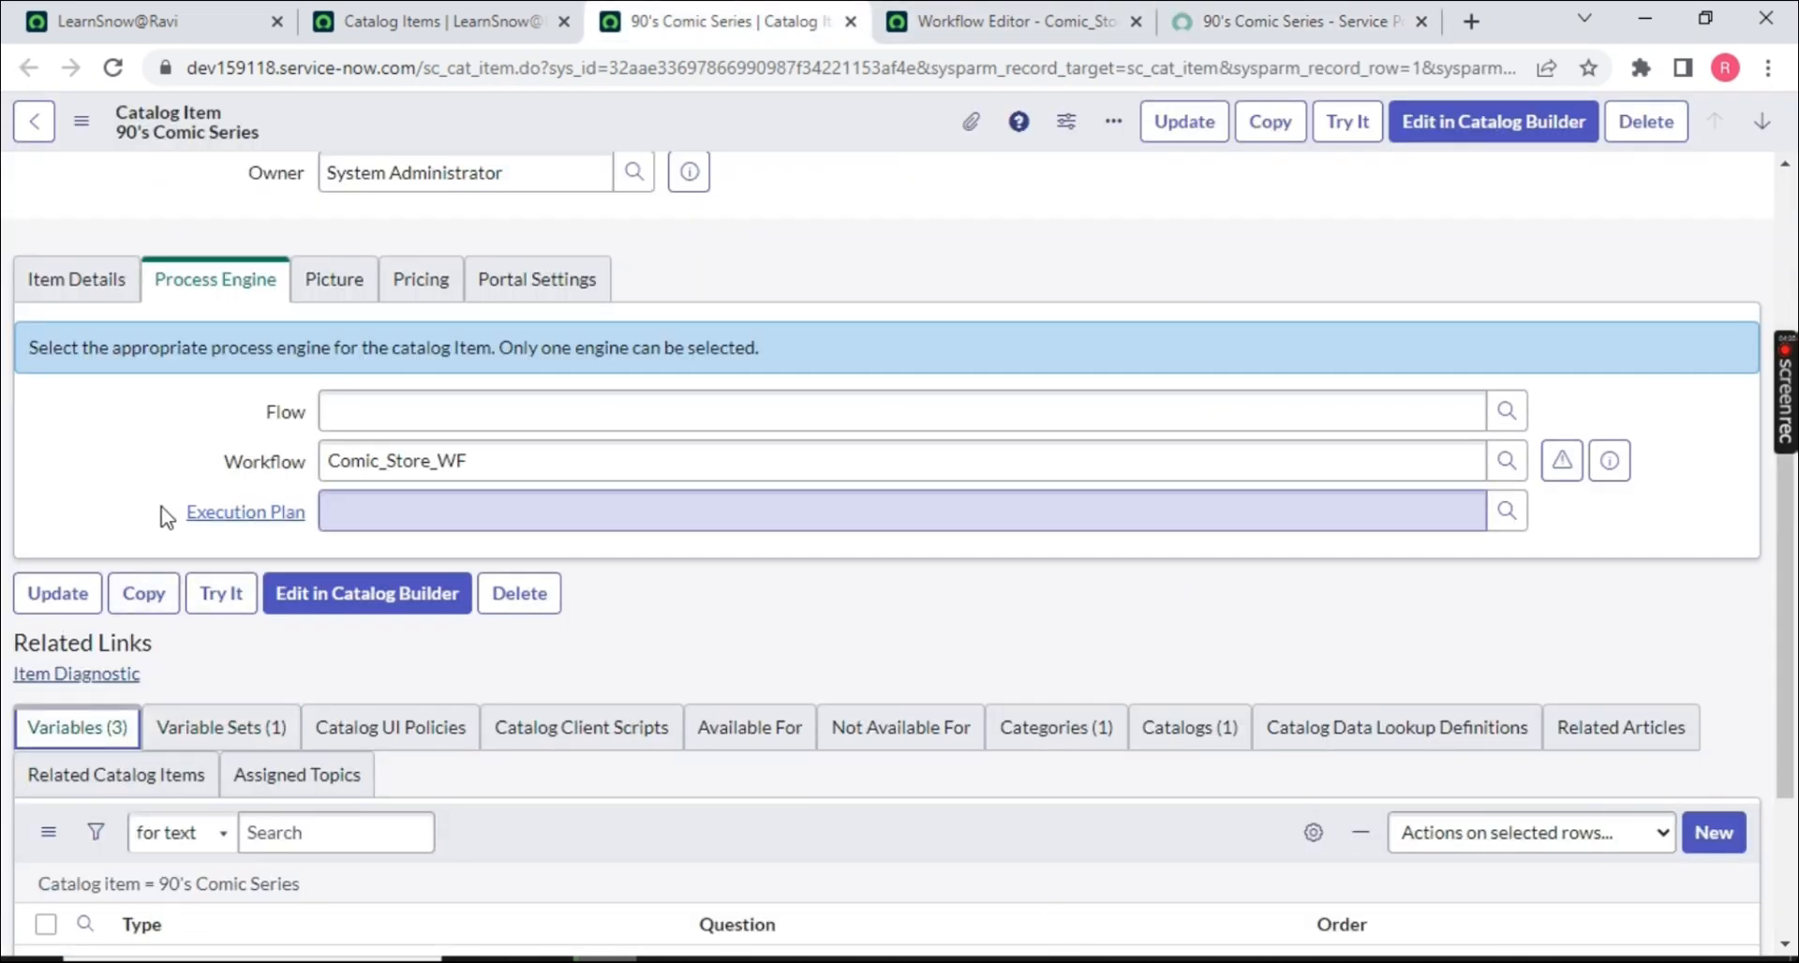
scroll(427, 732, "down", 3)
left_click(1720, 559)
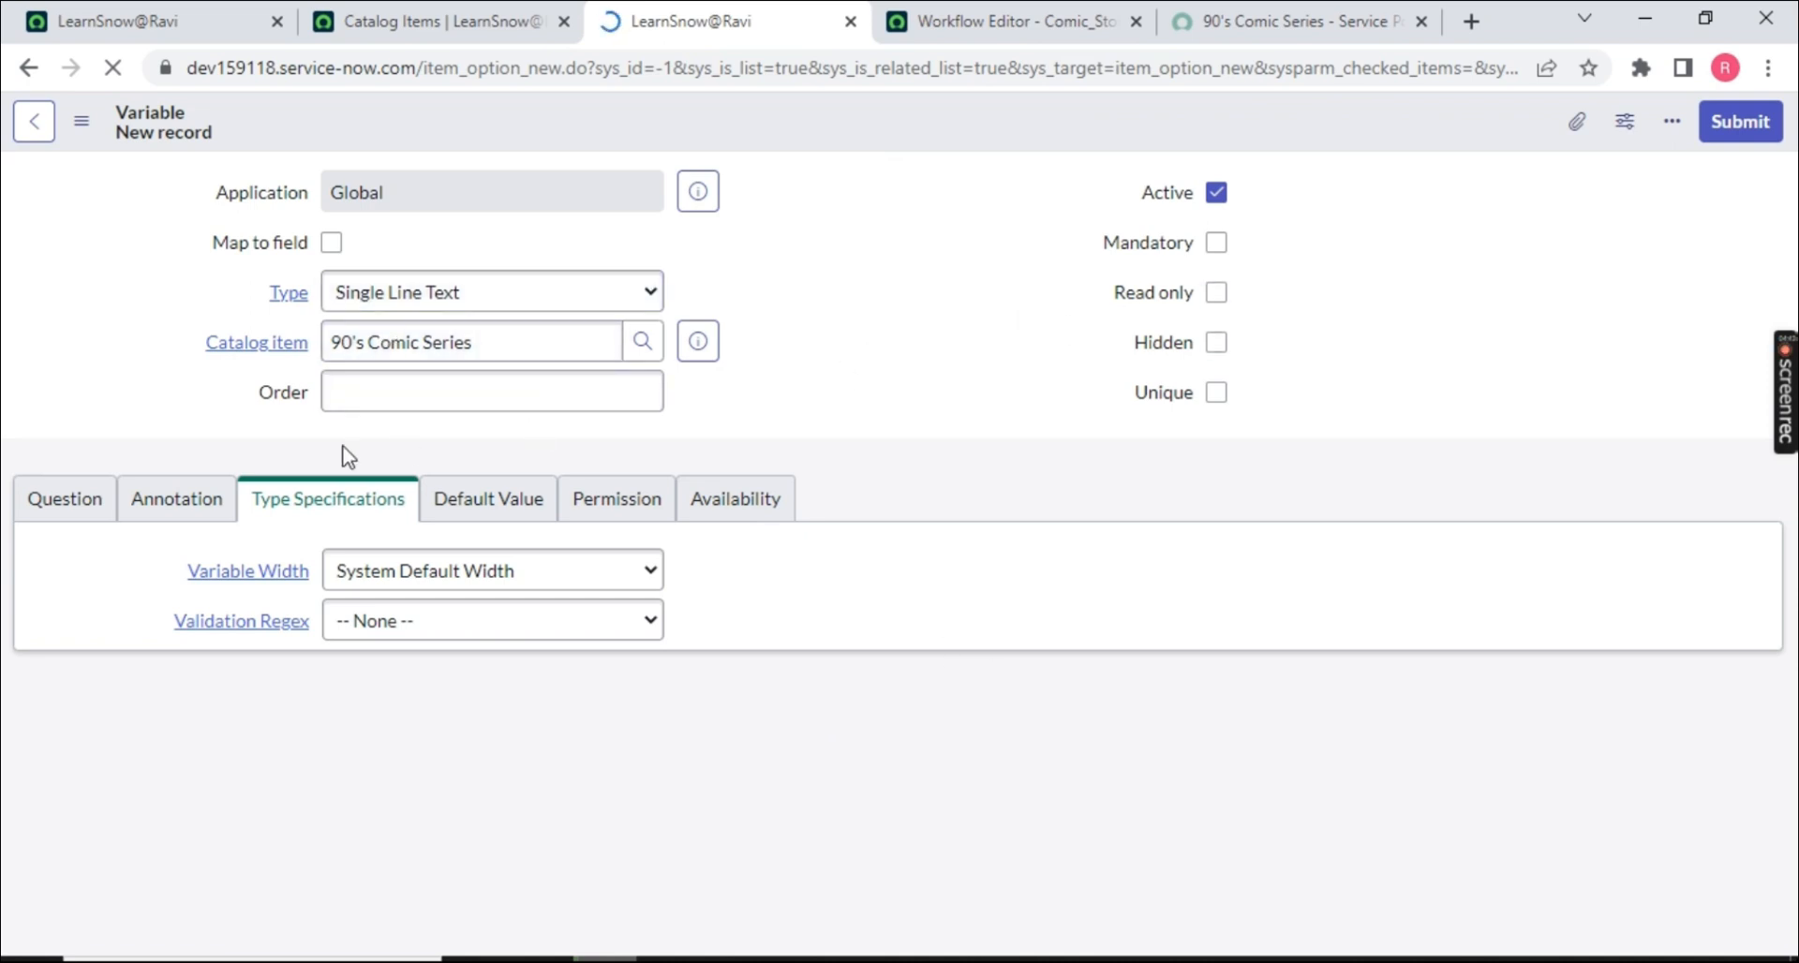
left_click(451, 394)
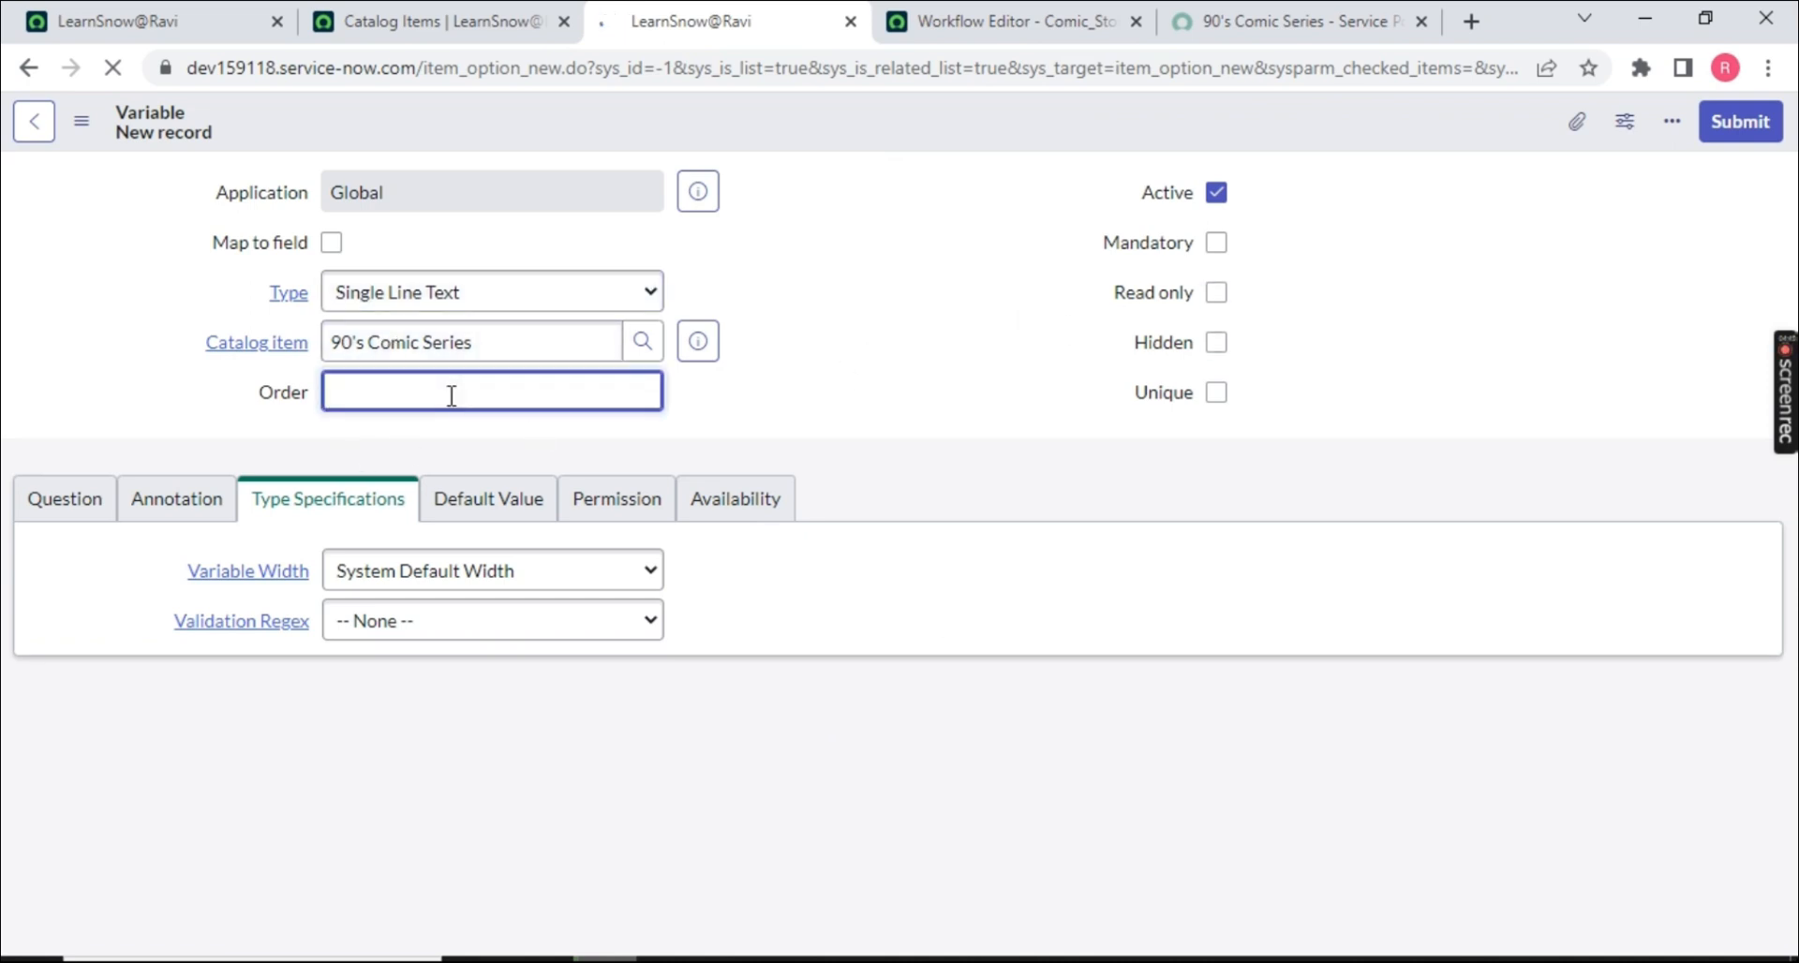
type("40")
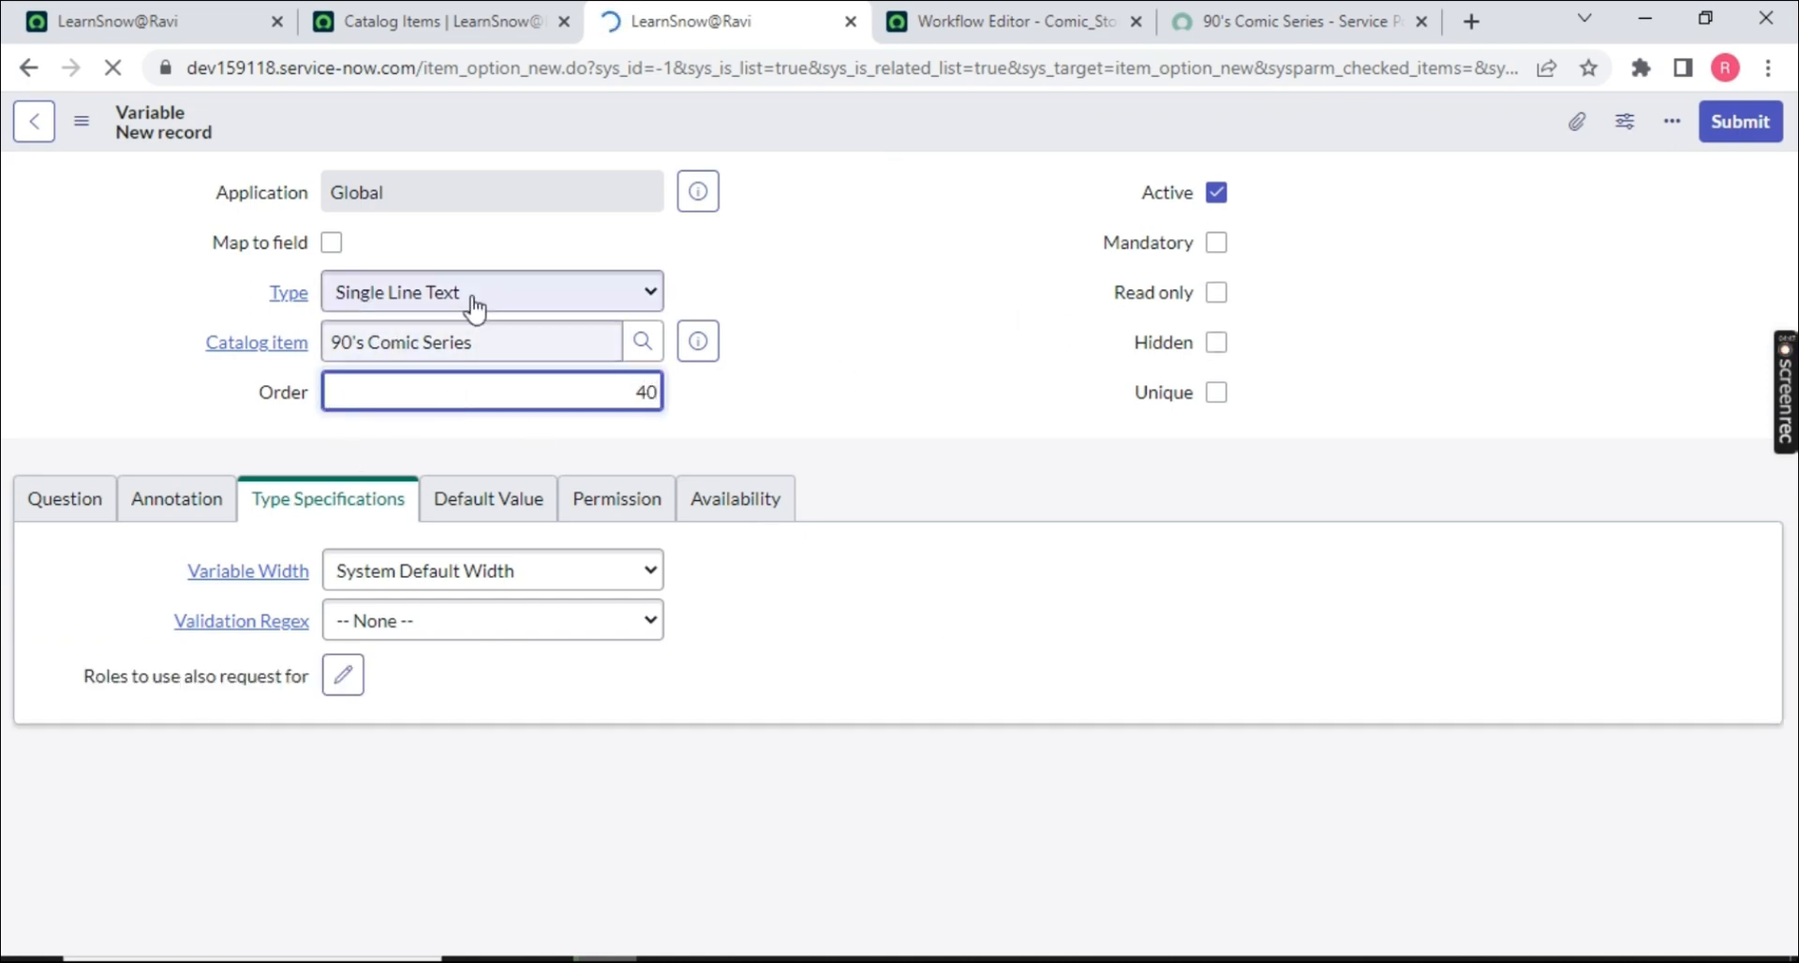
- Set the new variable's type to Select Box and start on its question text
left_click(641, 294)
left_click(448, 291)
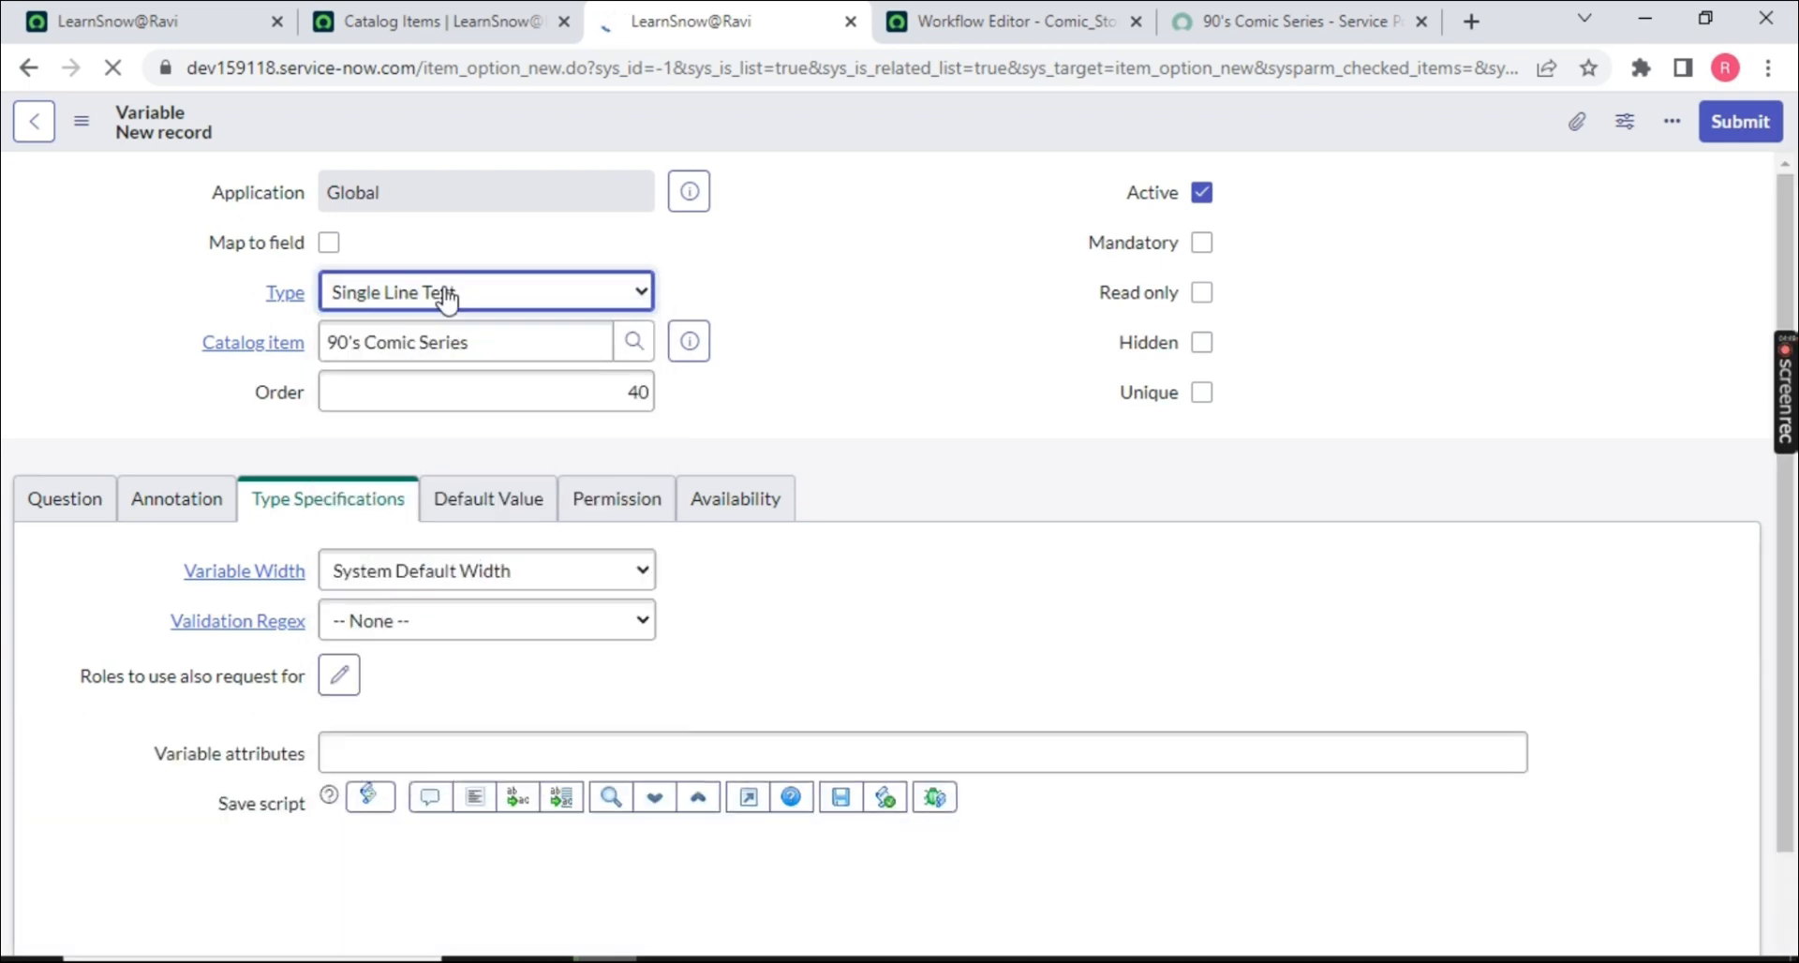
left_click(447, 291)
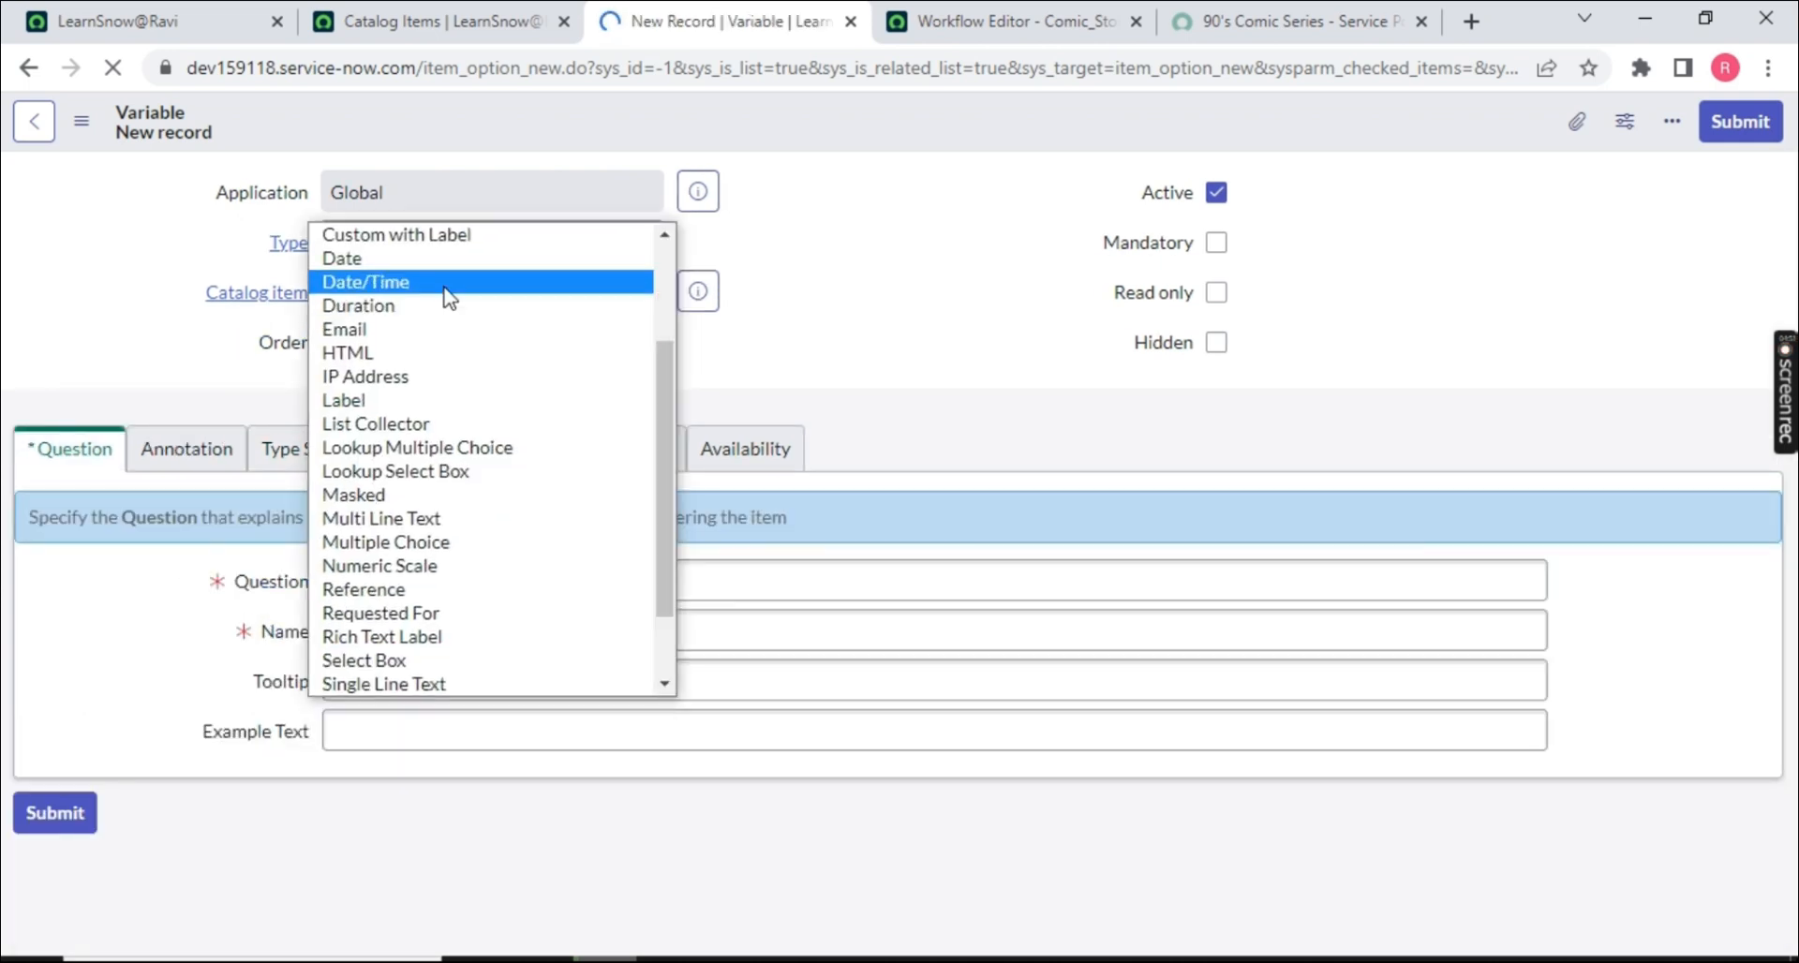
left_click(739, 281)
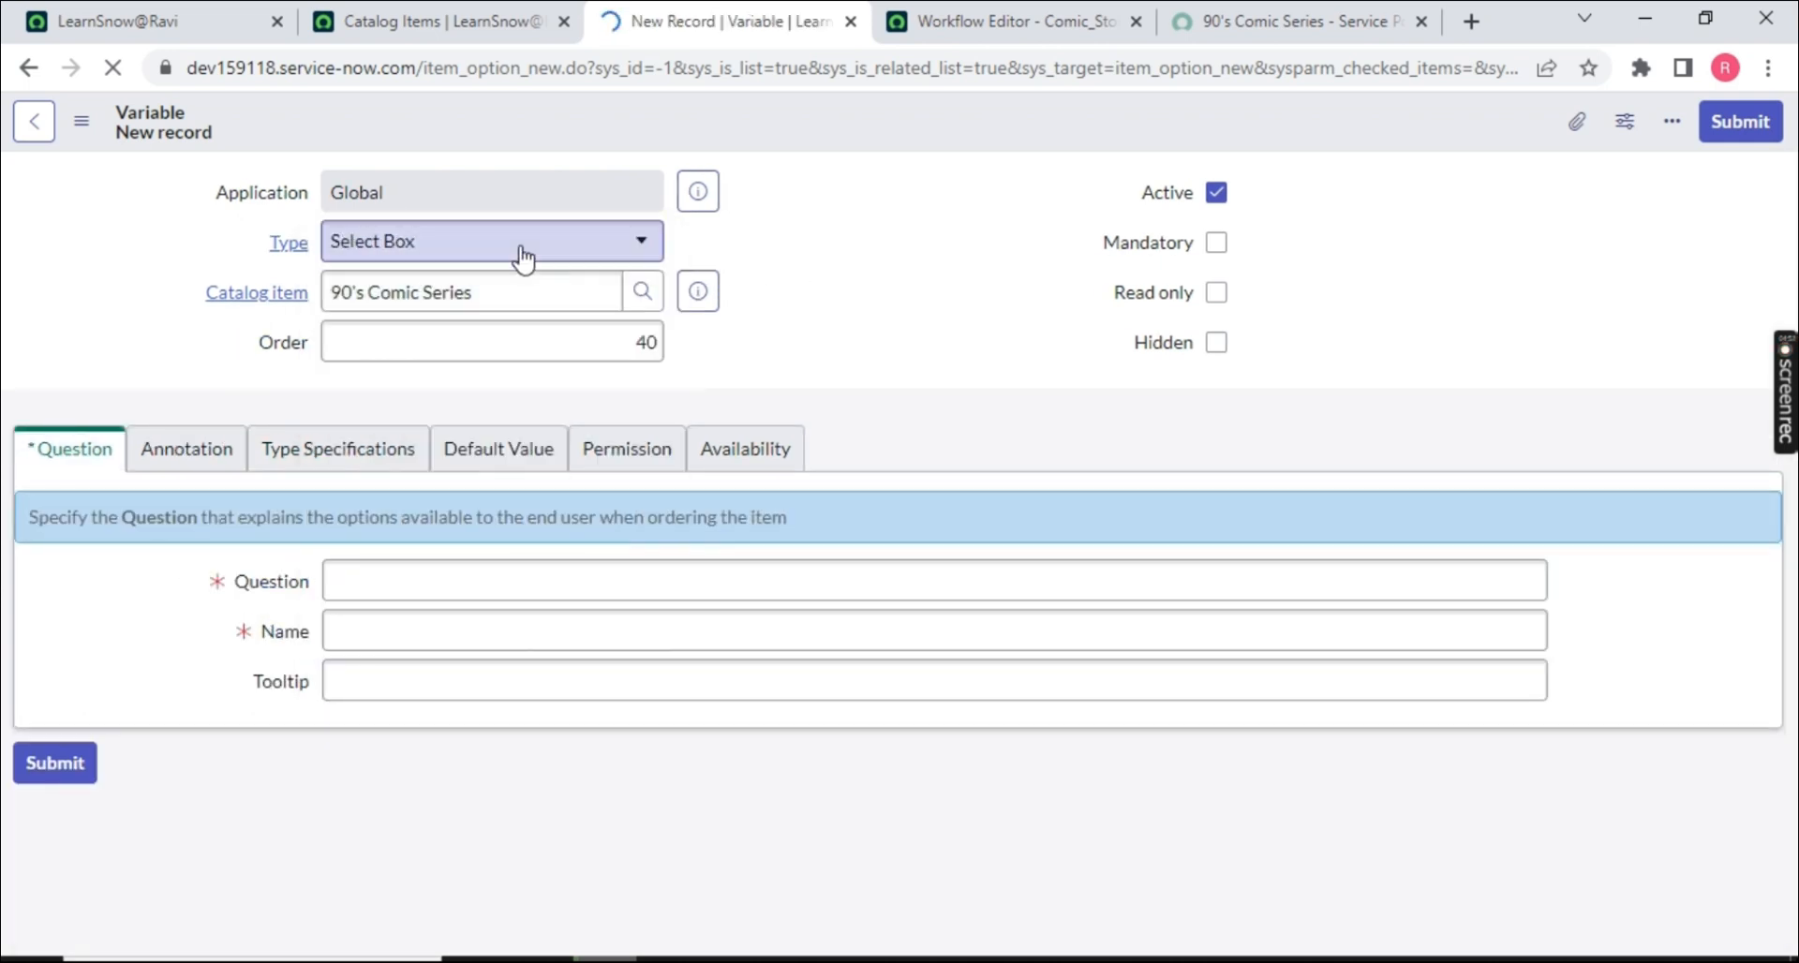
left_click(398, 573)
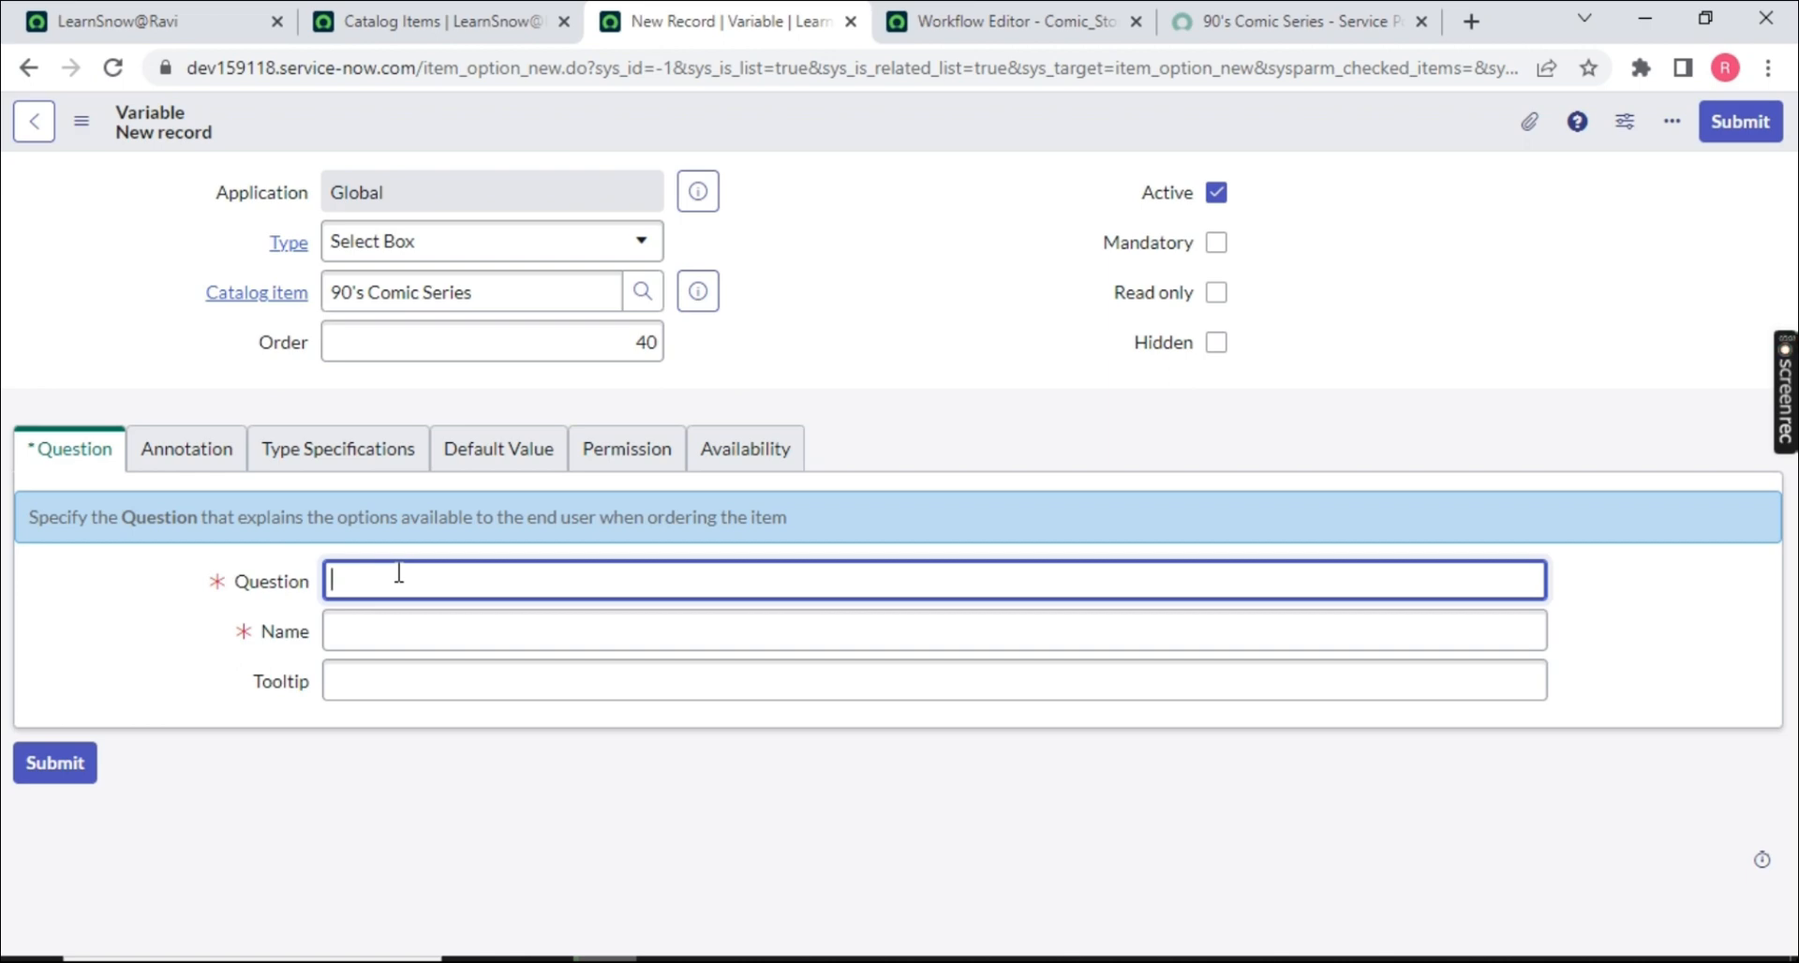
- Choose Batman on the portal order form, review the Additional Details section, and check the Comic_Store_WF workflow
left_click(1218, 22)
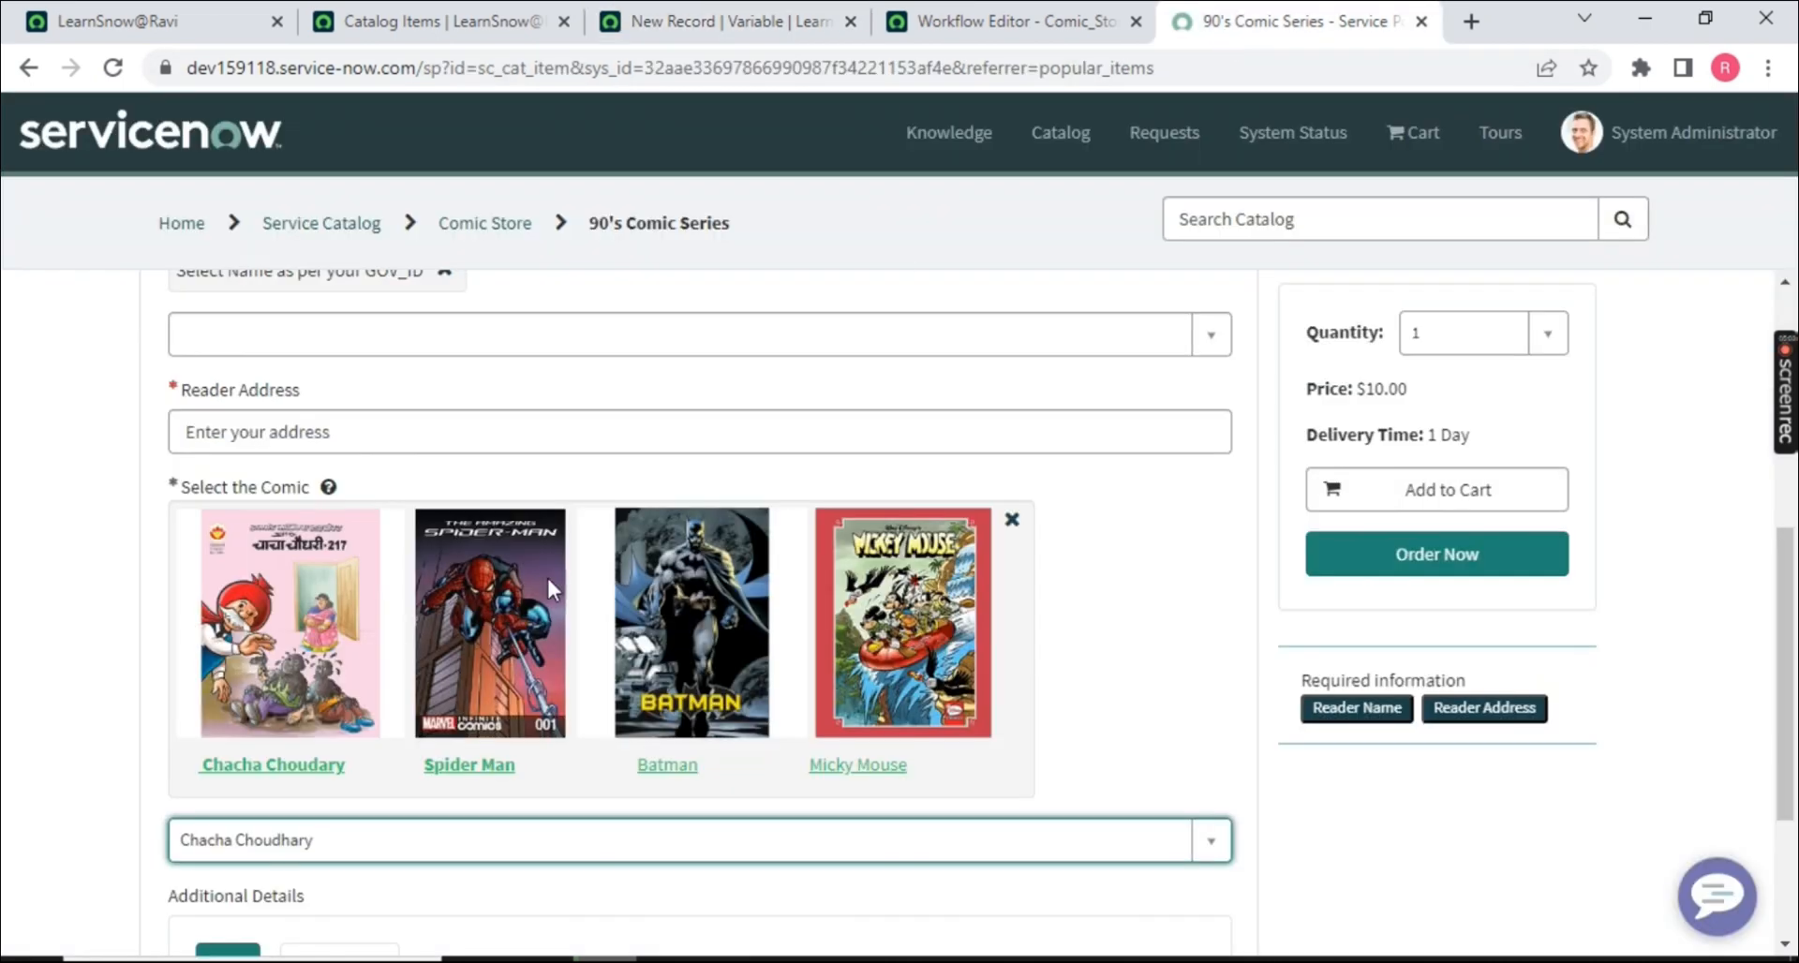
scroll(330, 679, "down", 3)
left_click(333, 590)
left_click(236, 709)
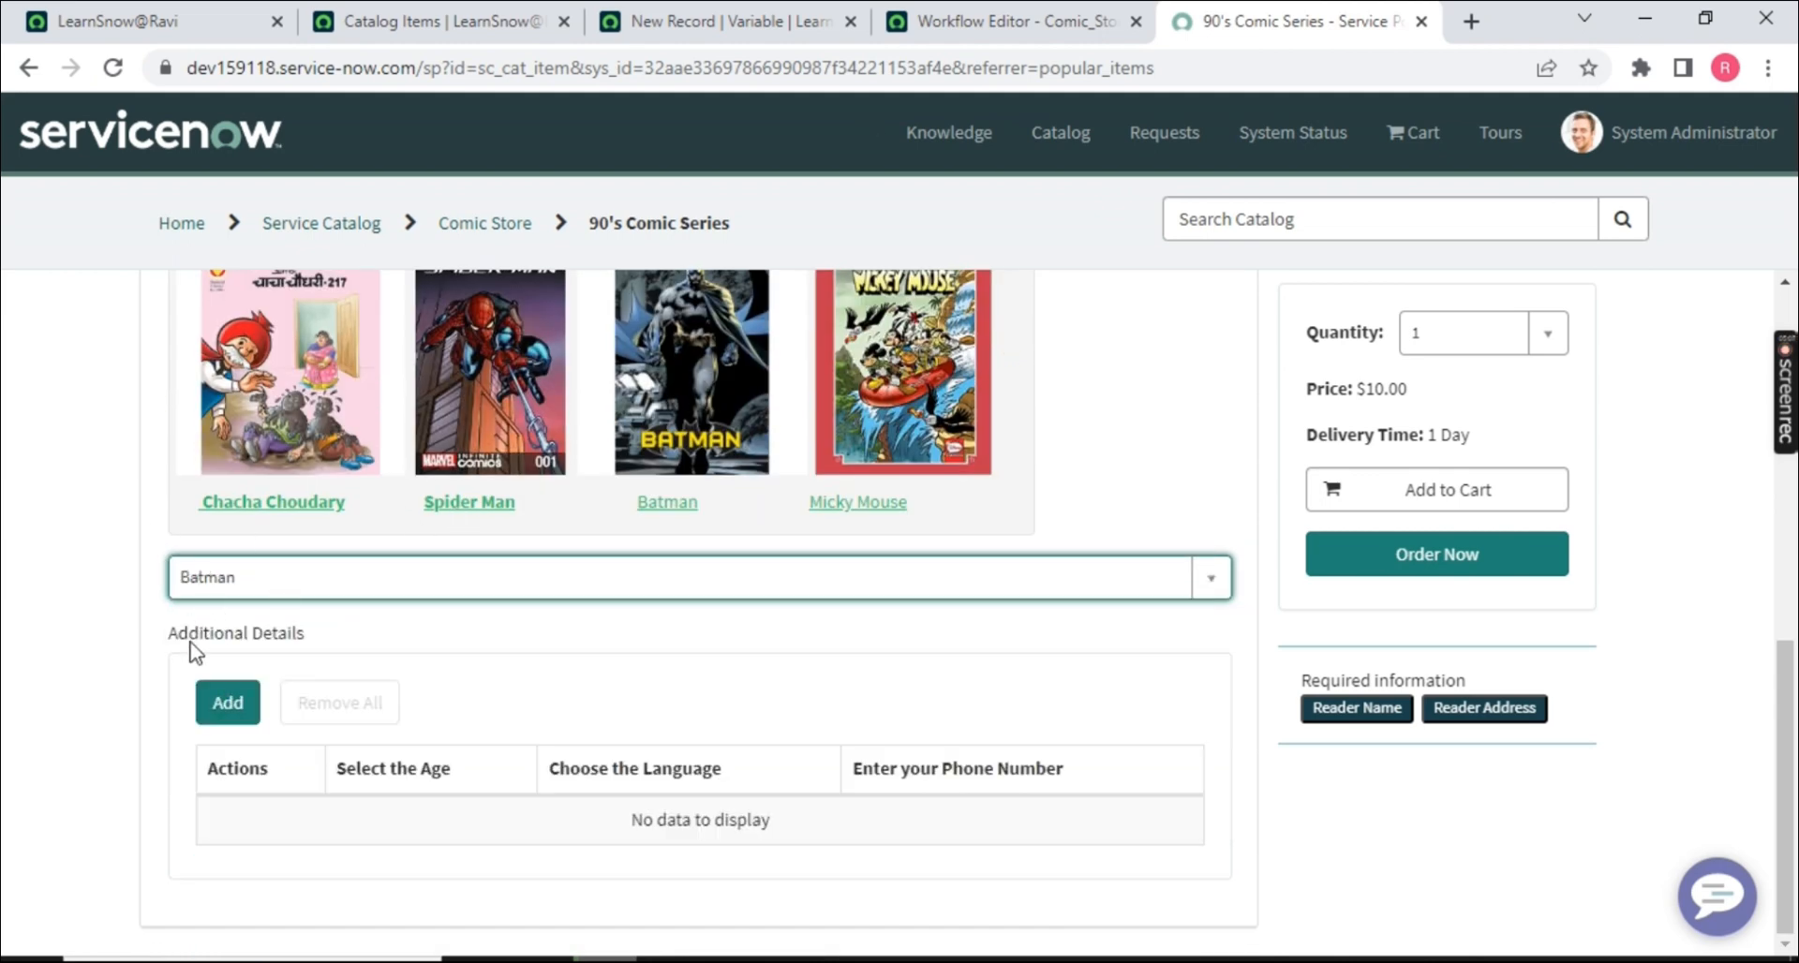
left_click(905, 22)
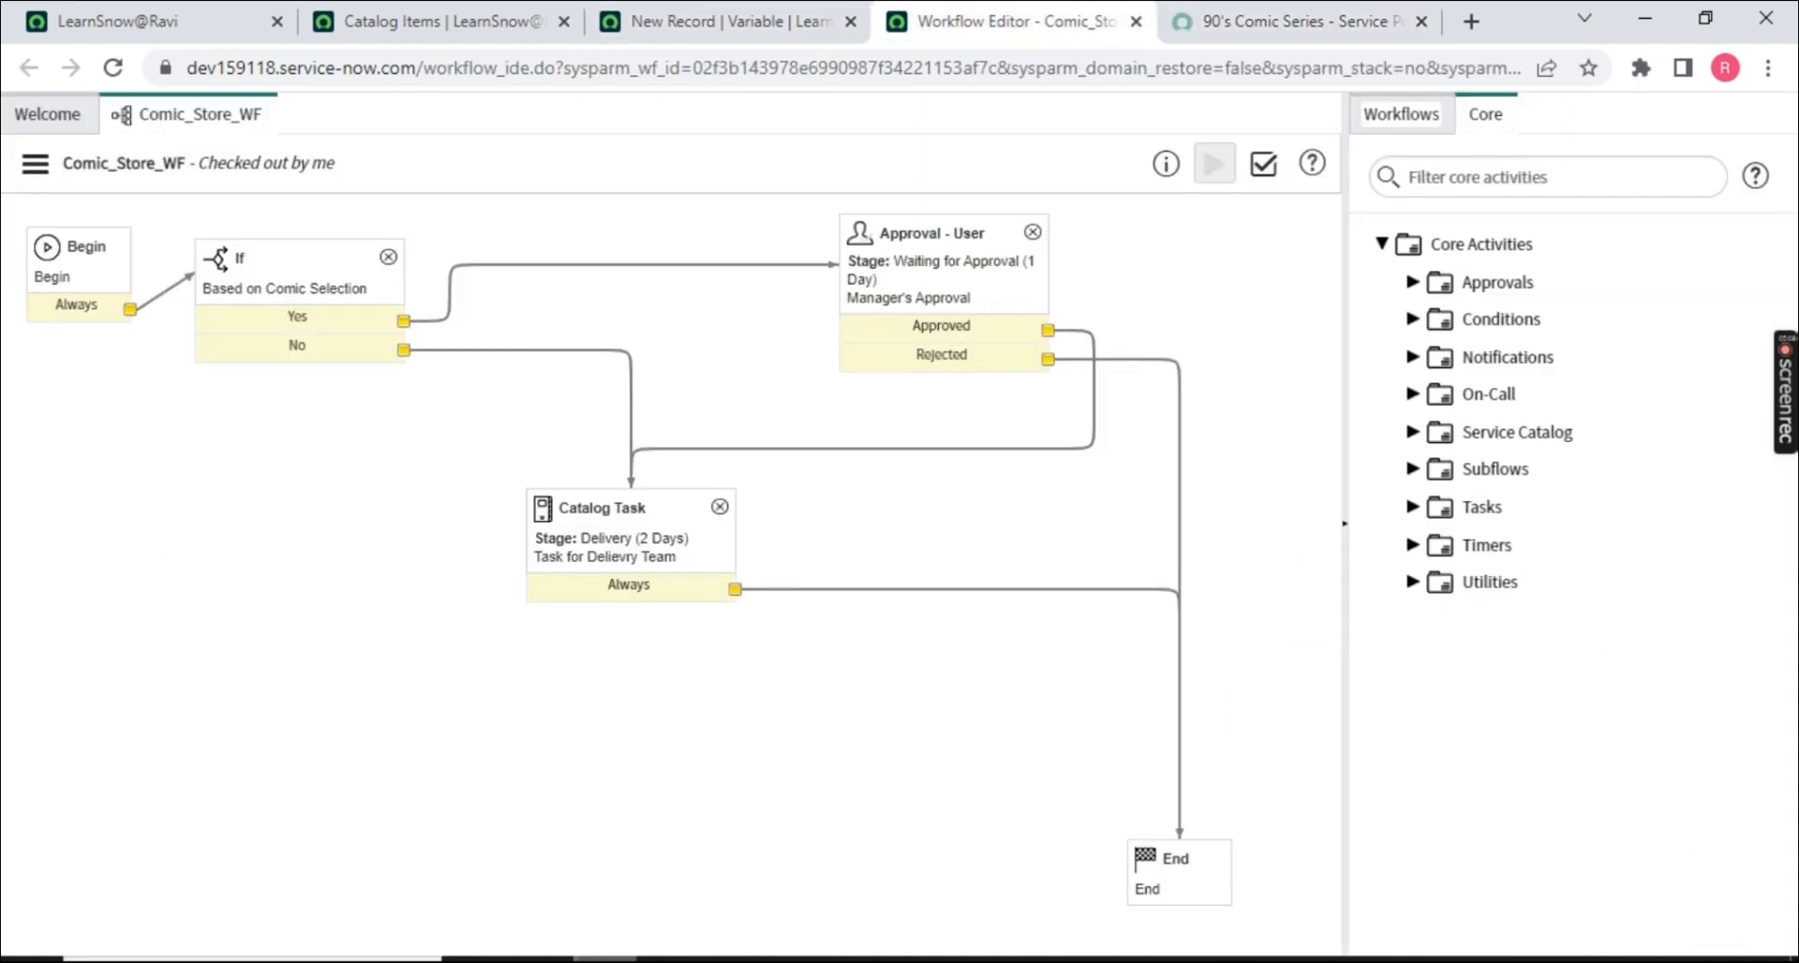
- Enter Comic Version as the new variable's question, with the name comic_version, and save the record without leaving it
left_click(797, 24)
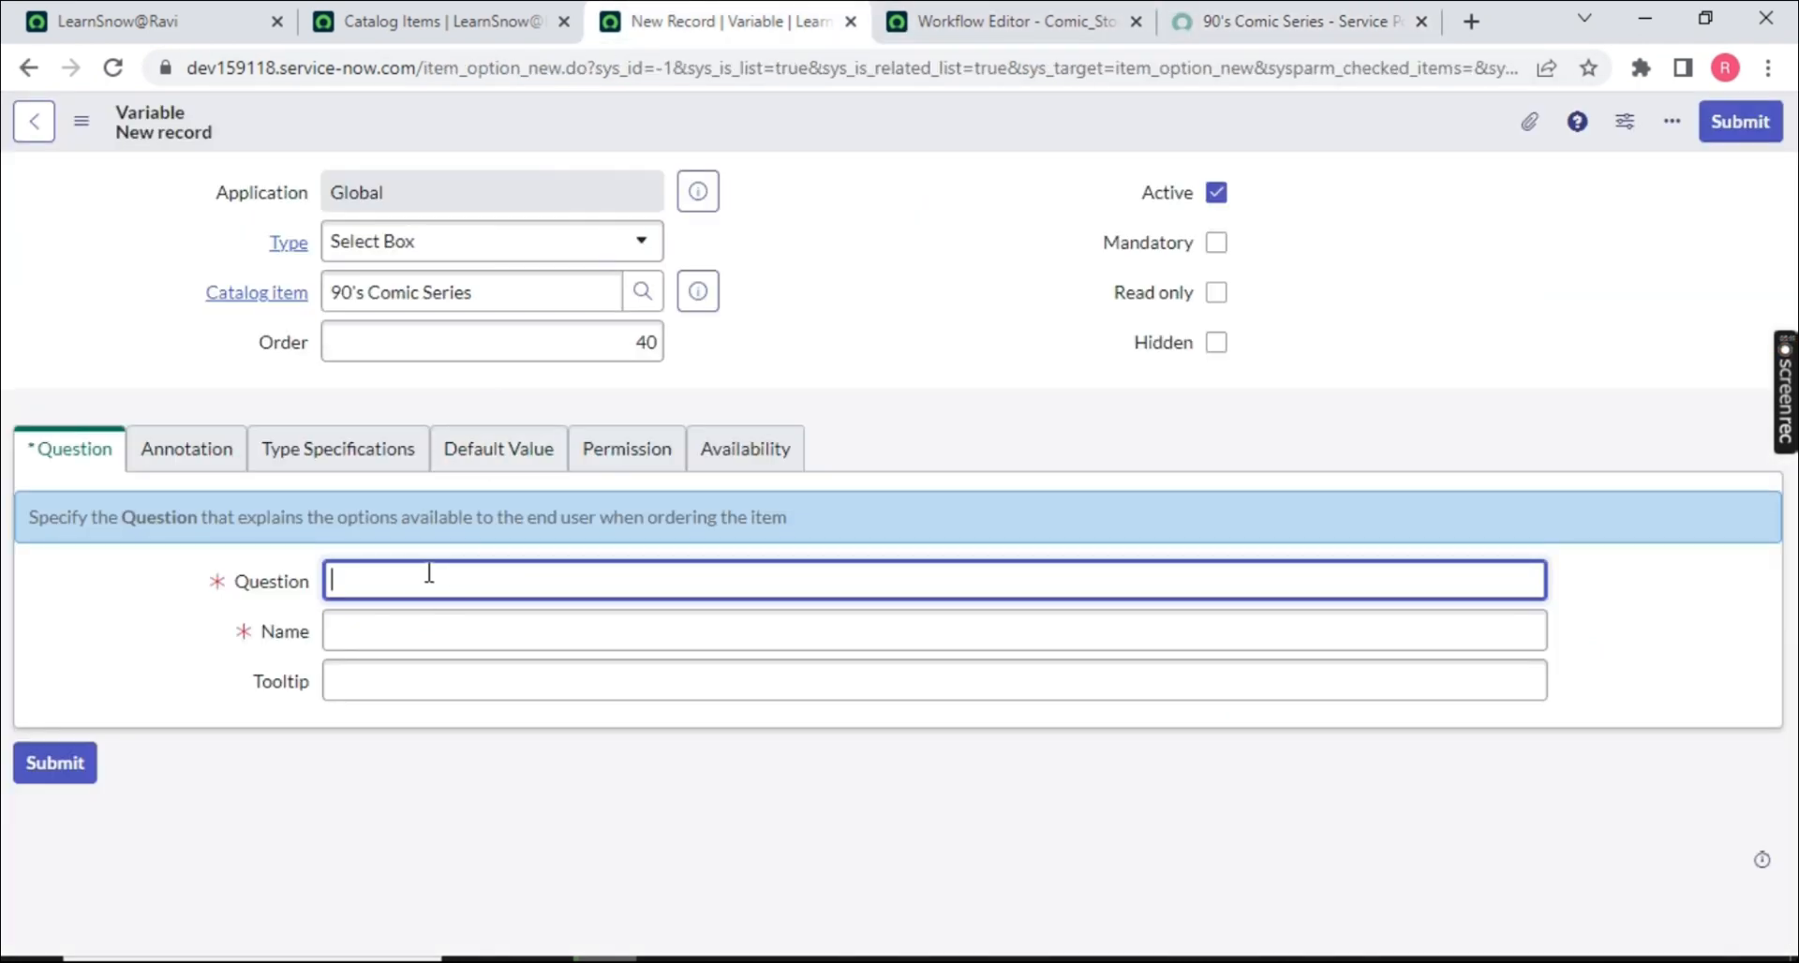
type("Comic Version")
left_click(1042, 430)
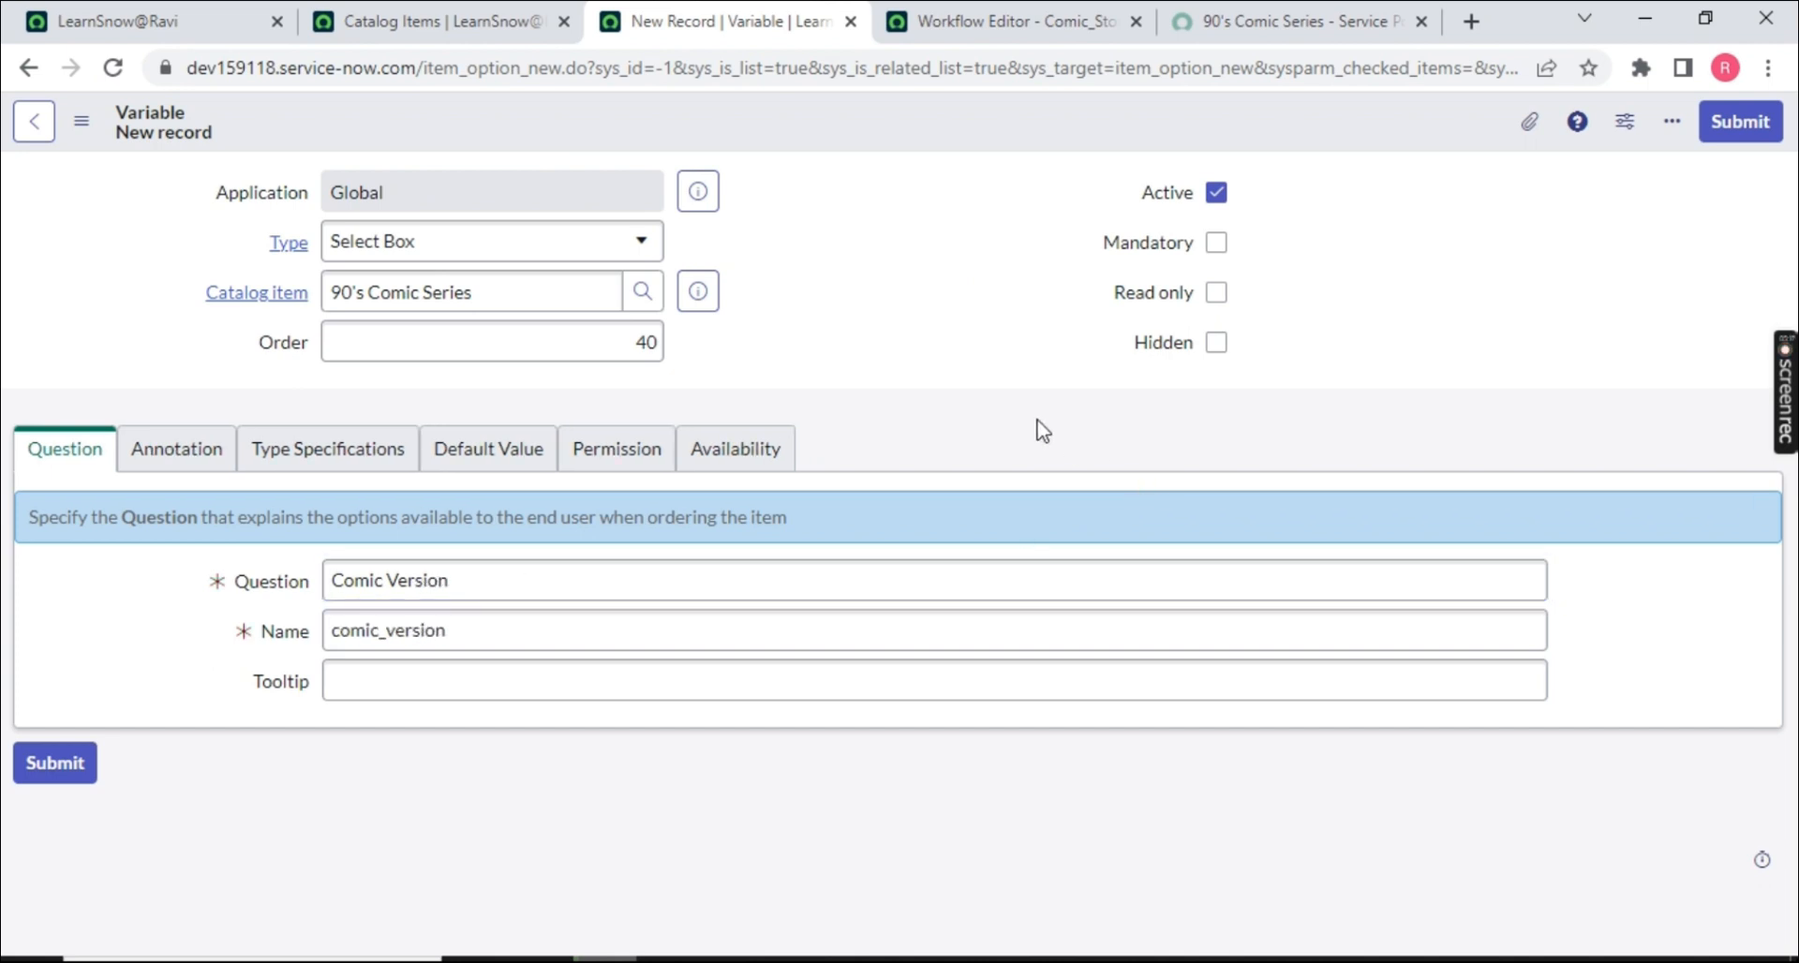
double_click(494, 642)
right_click(803, 122)
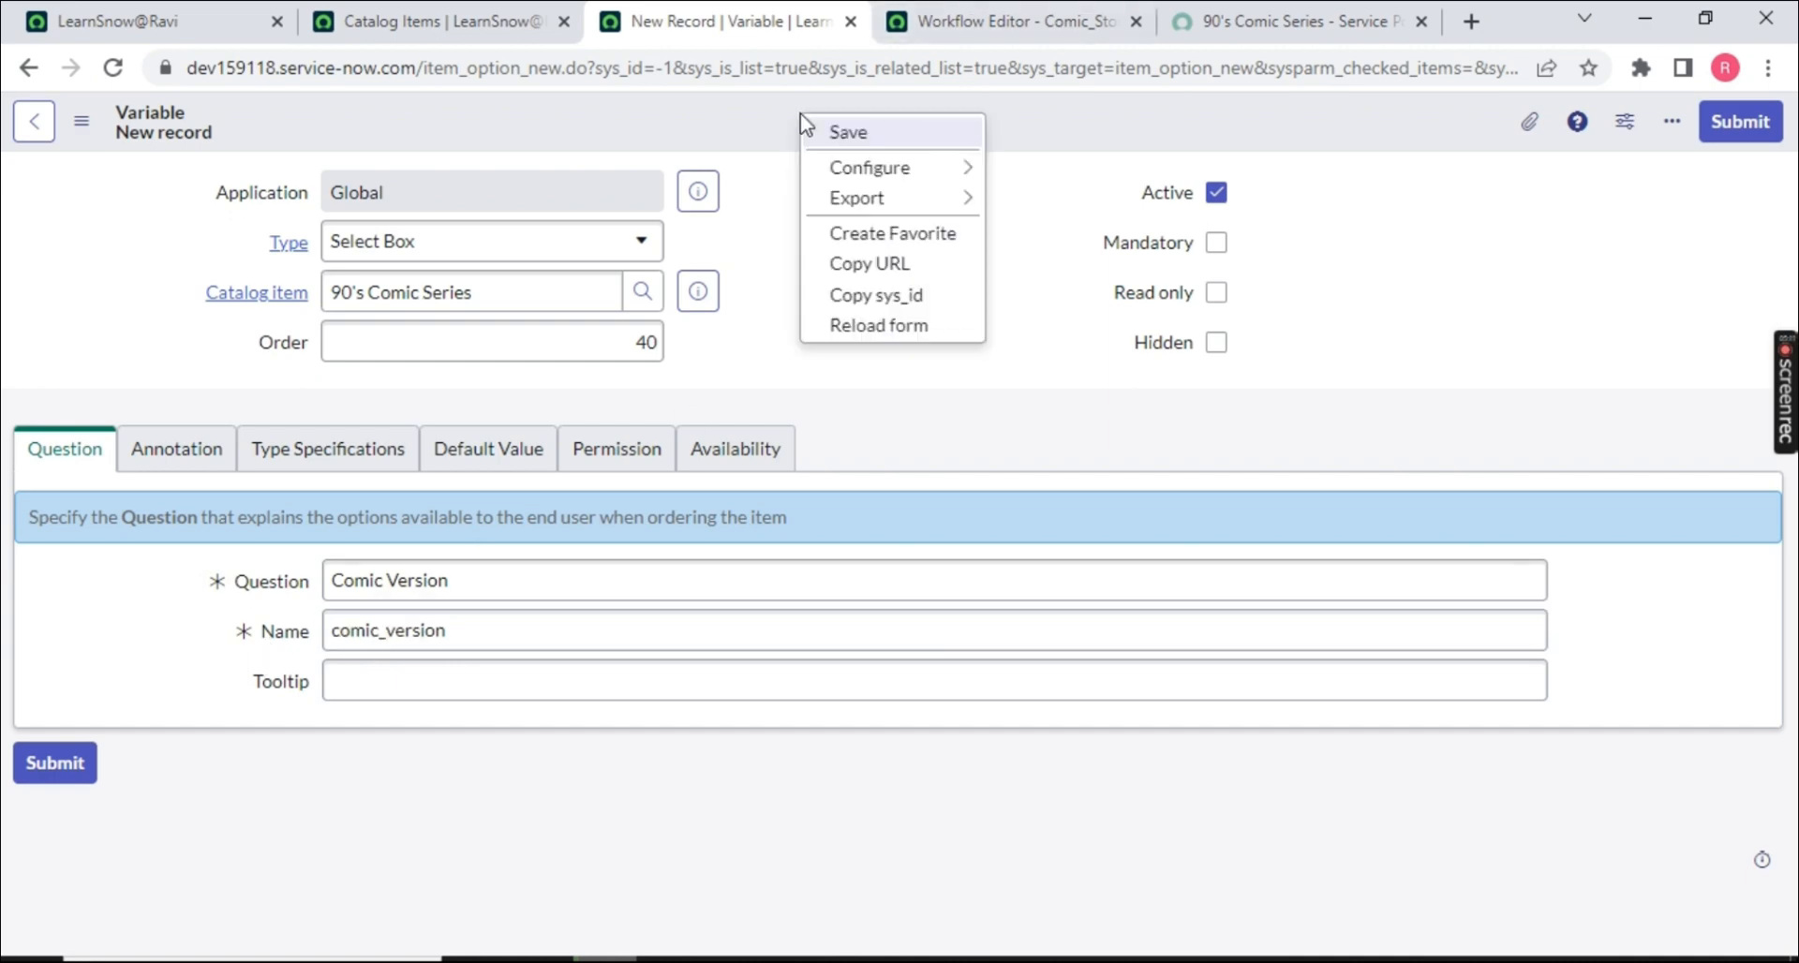
left_click(854, 134)
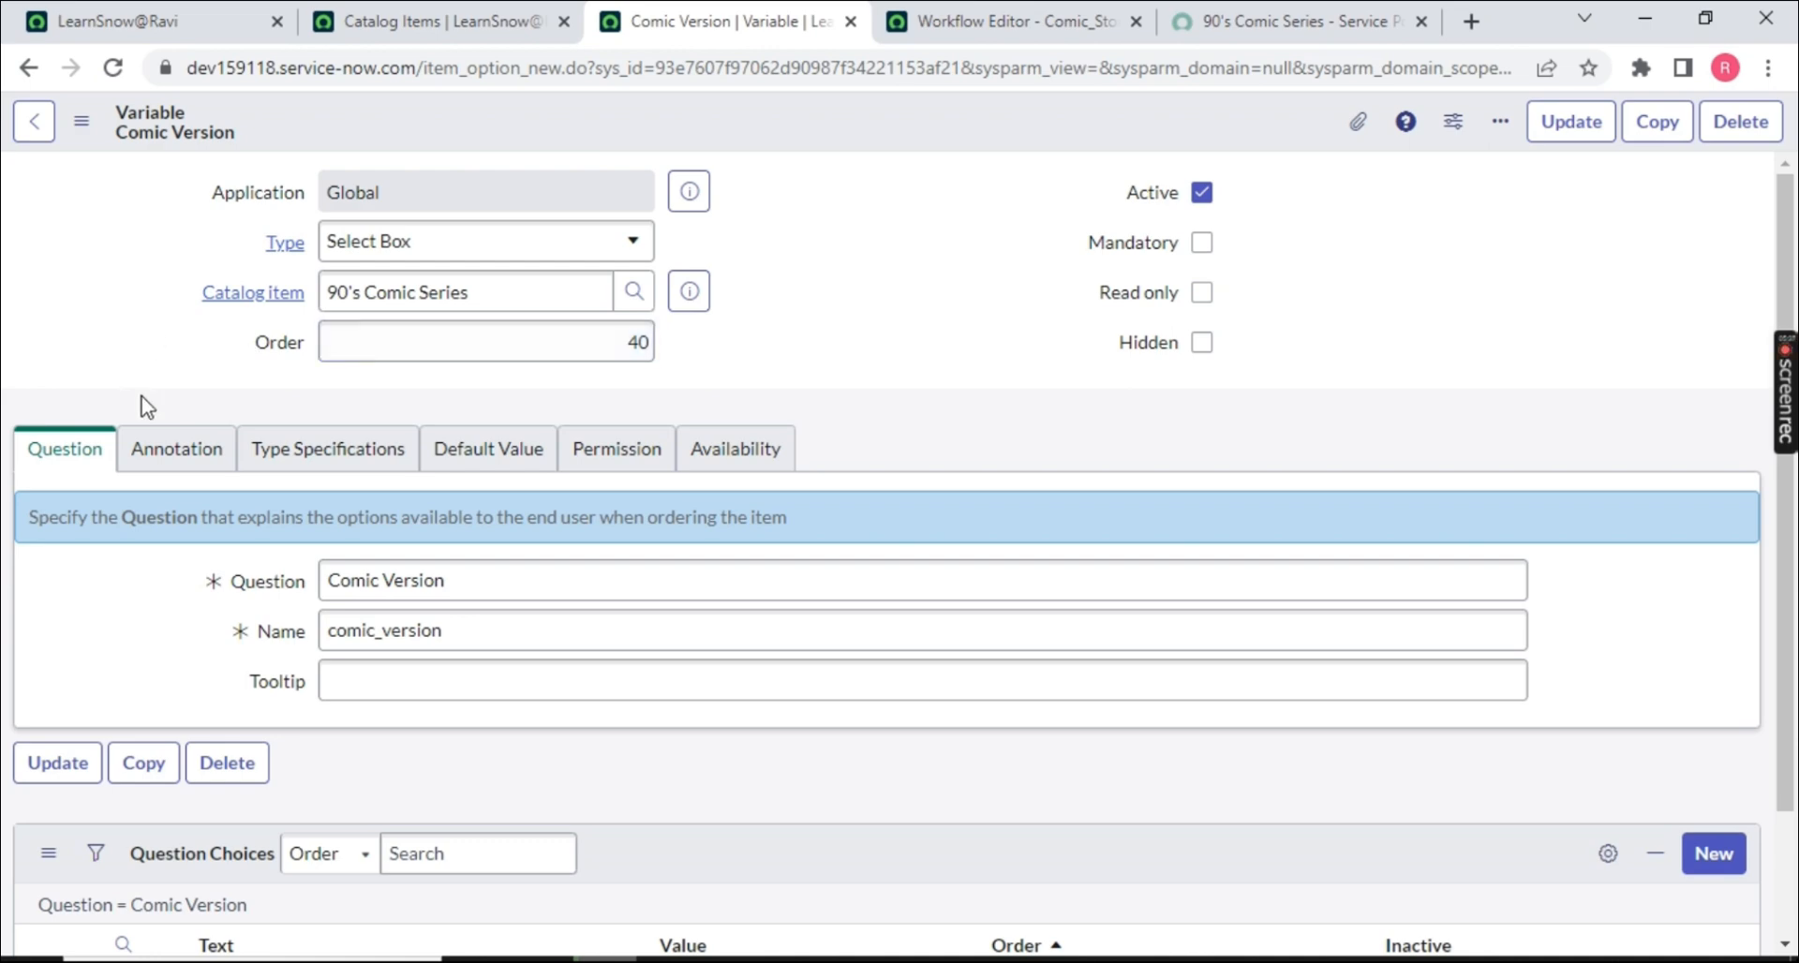
- Add a question choice to the variable with Comic Version 1 as both its text and value
scroll(140, 401, "down", 2)
double_click(281, 834)
type("Comic Version 1")
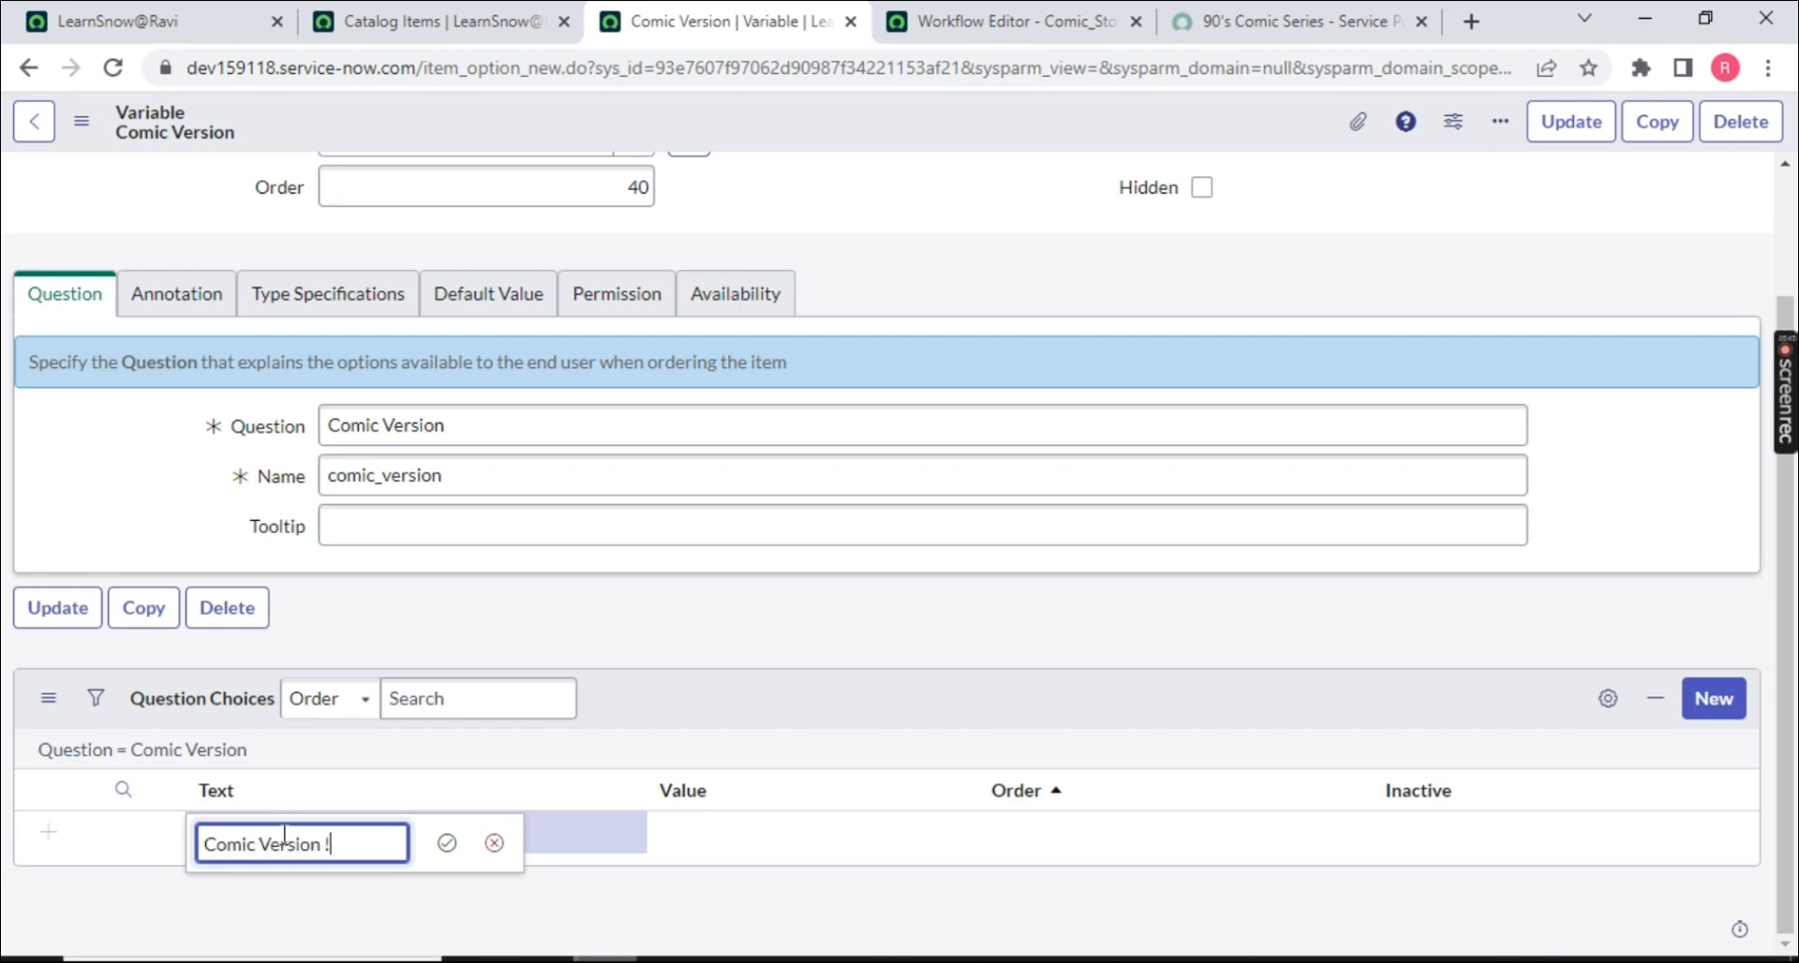
key("ctrl+a")
key("ctrl+c")
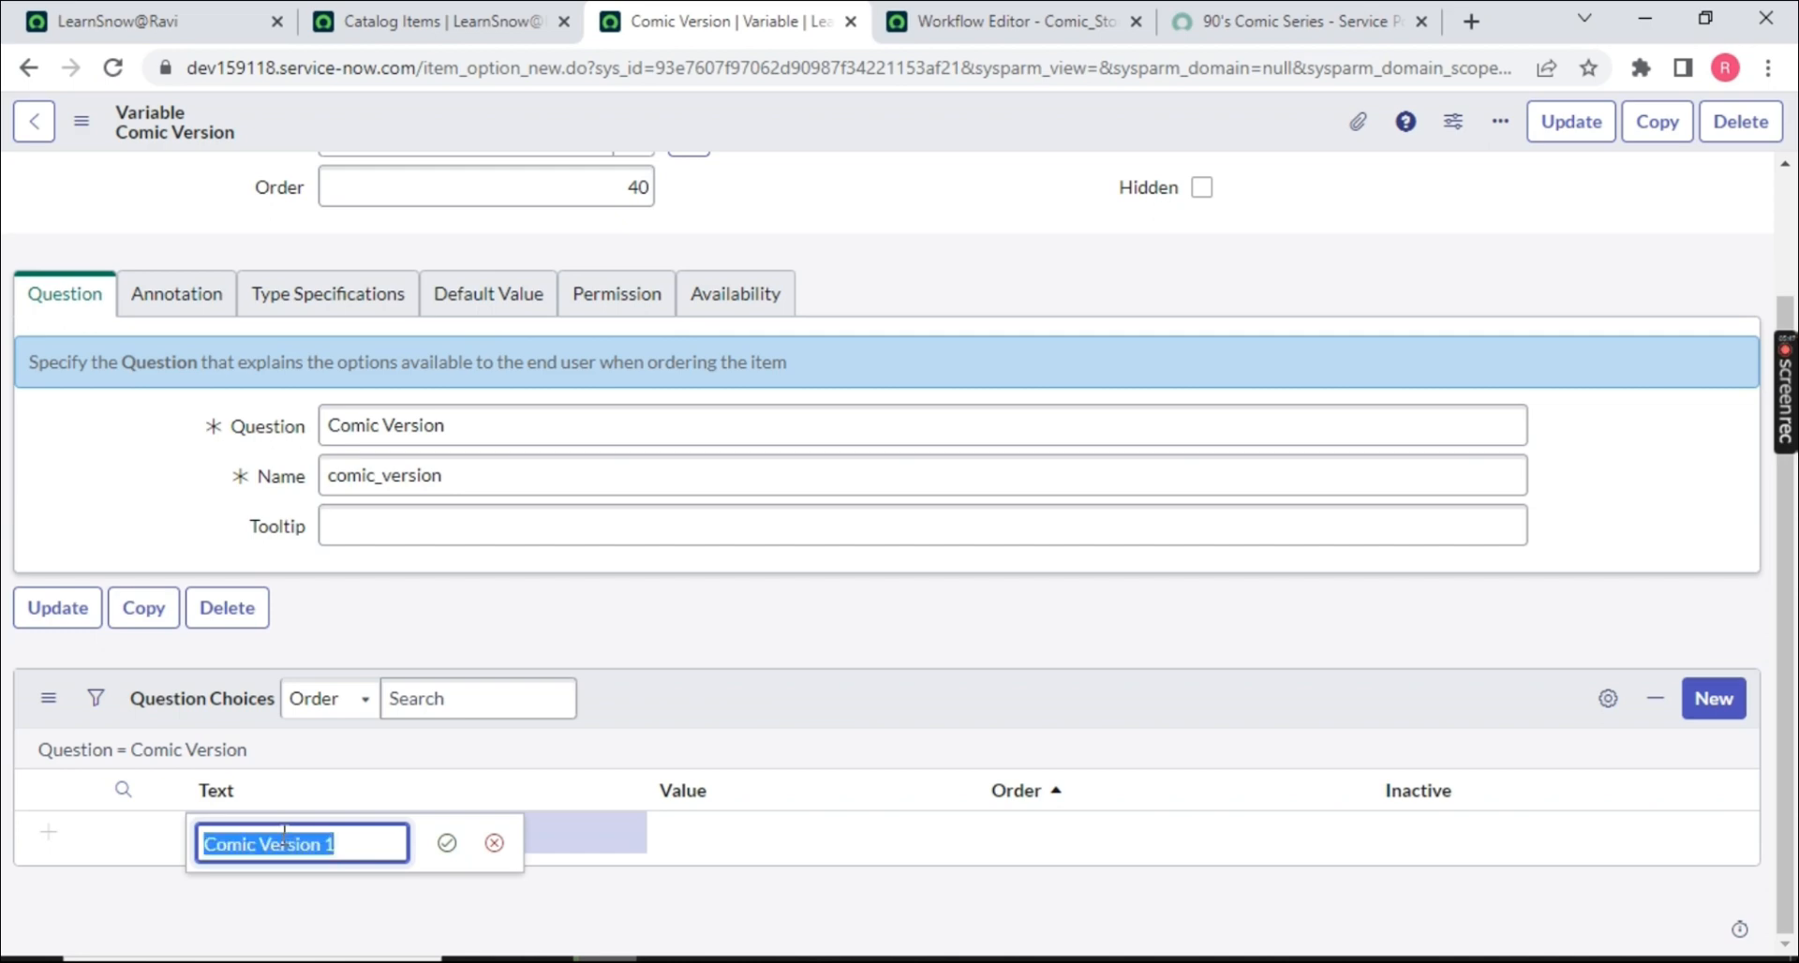
key("Return")
double_click(740, 843)
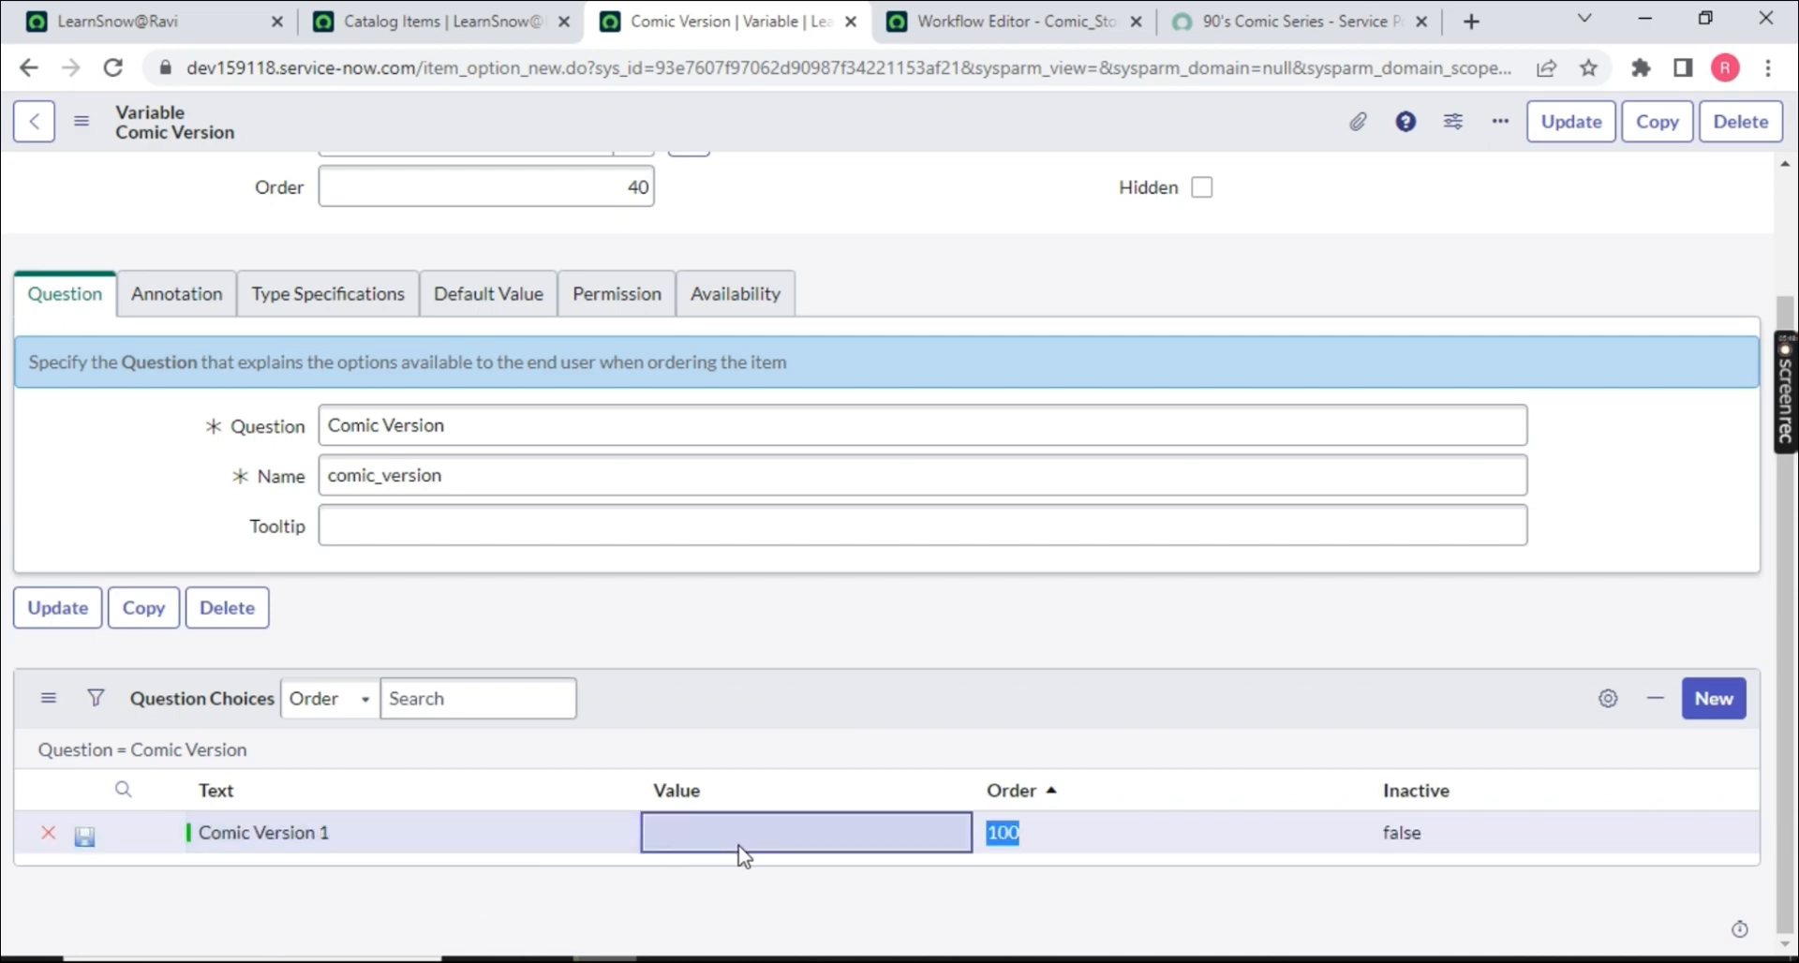
key("ctrl+v")
left_click(906, 853)
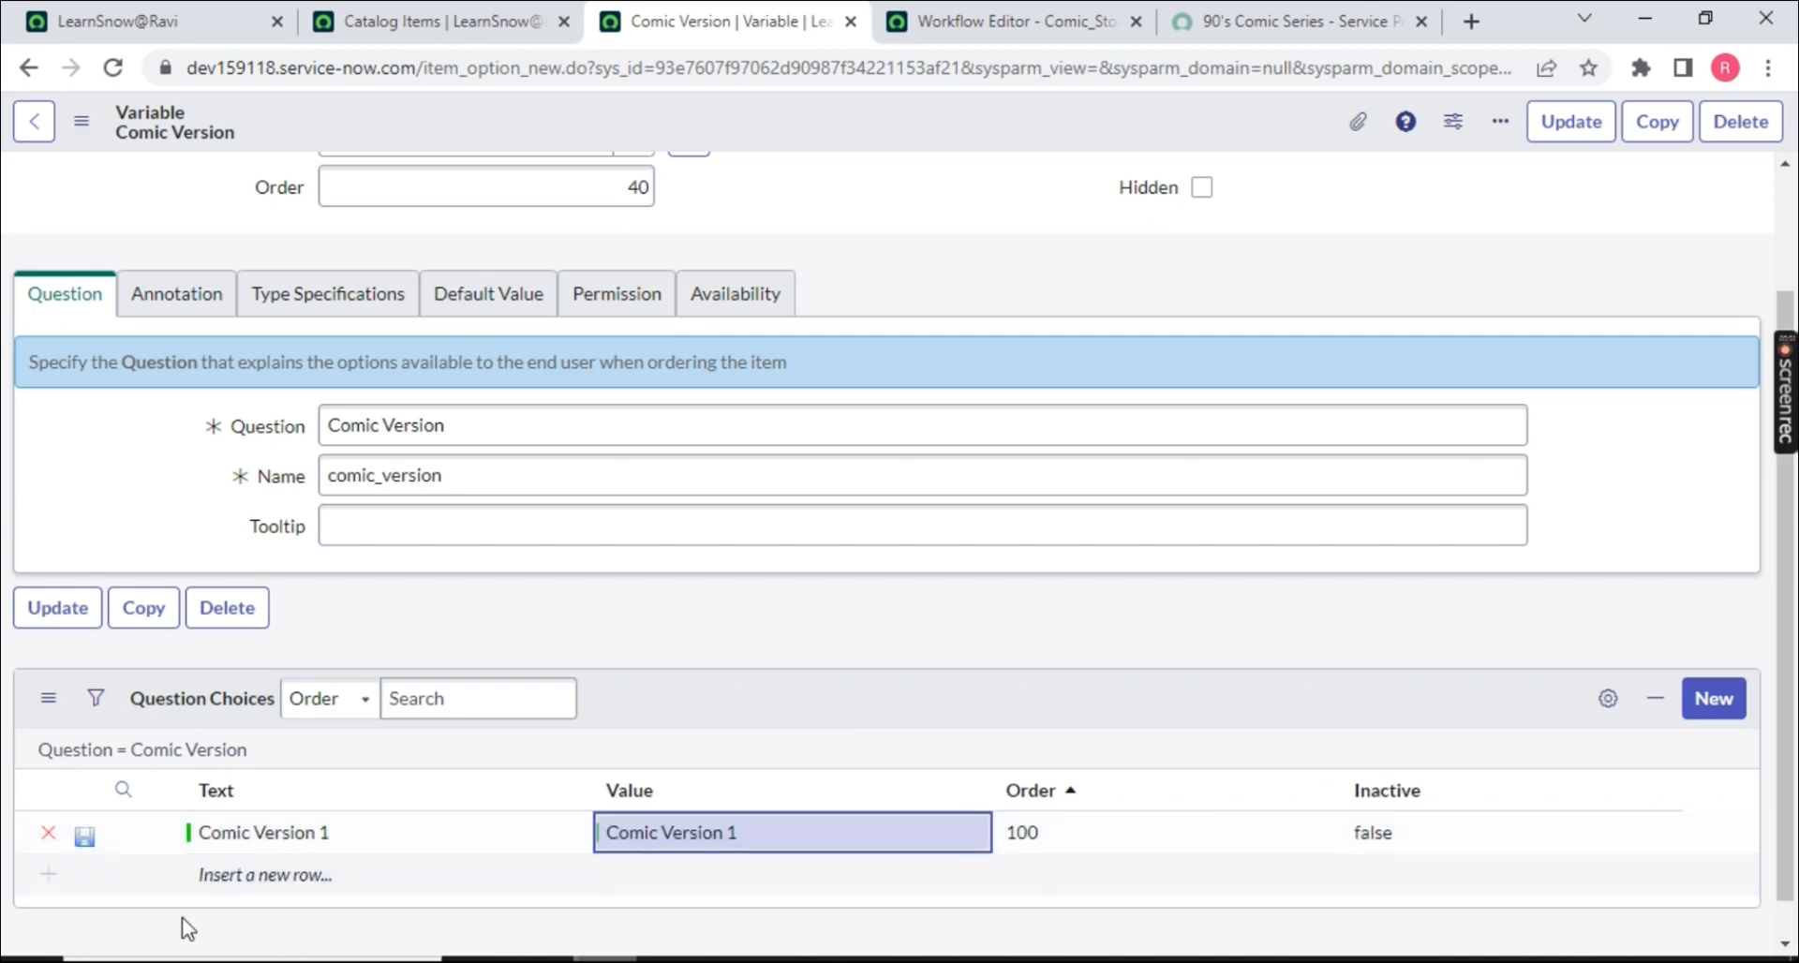
- Add a second question choice with Comic Version 2 as both its text and value
left_click(296, 878)
key("ctrl+v")
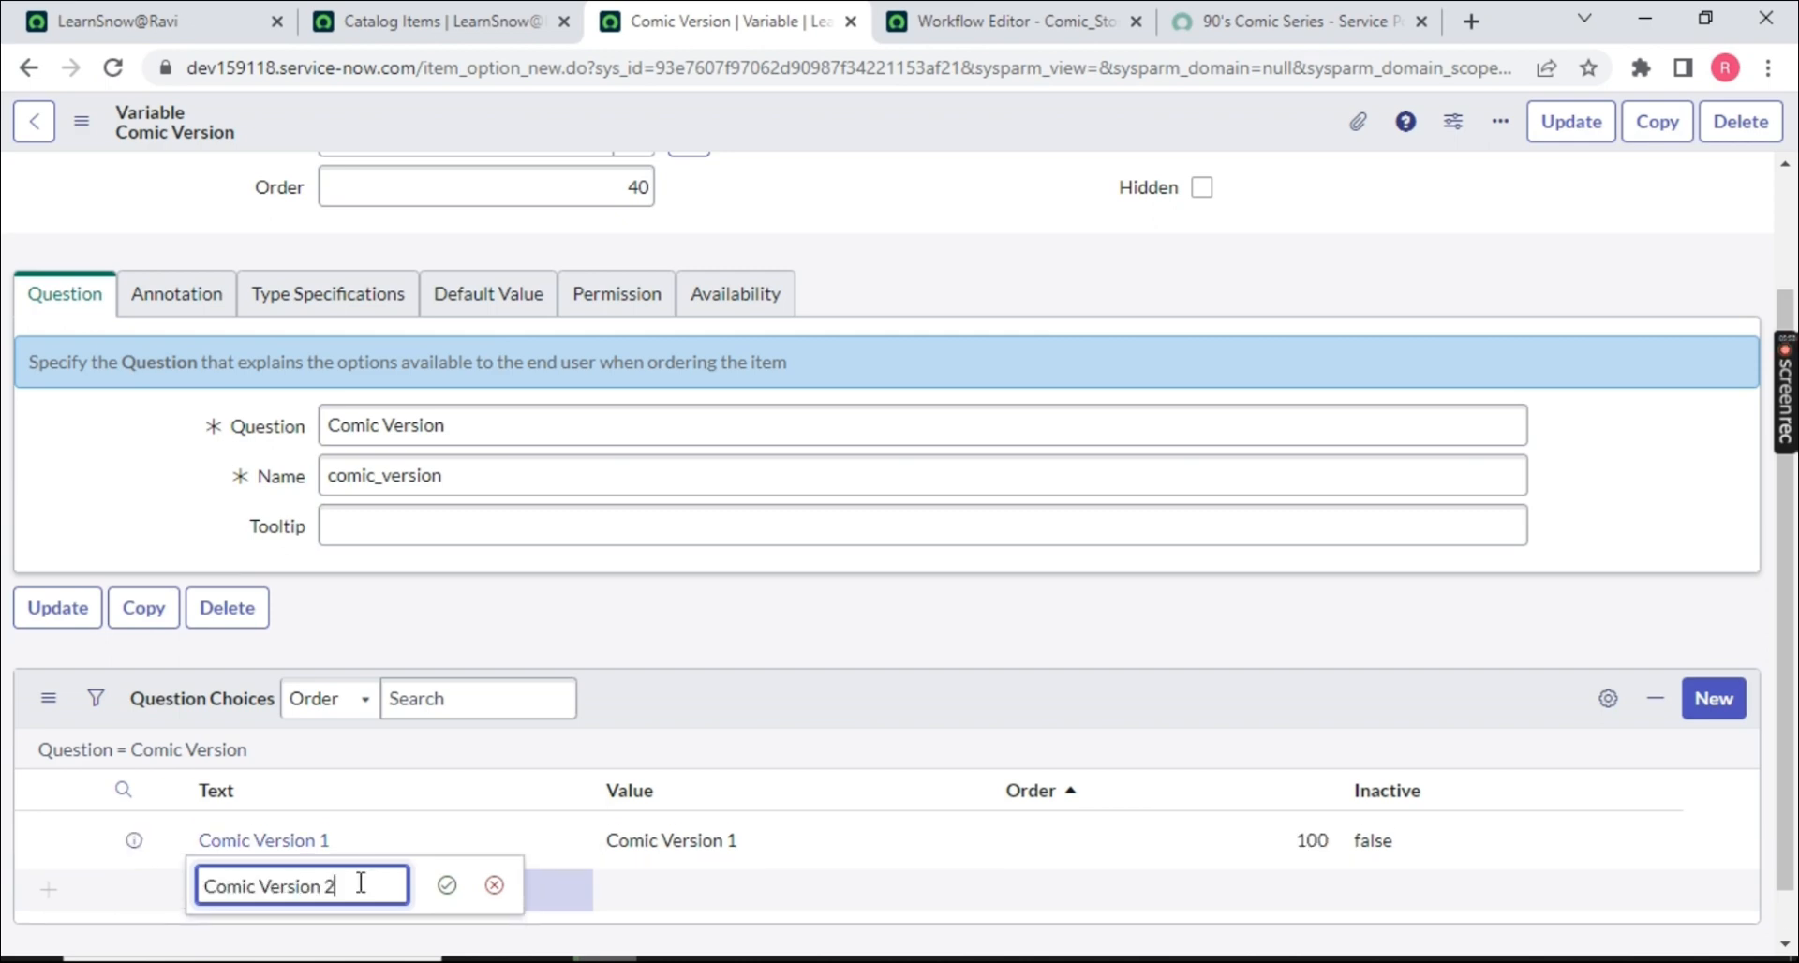
left_click(447, 885)
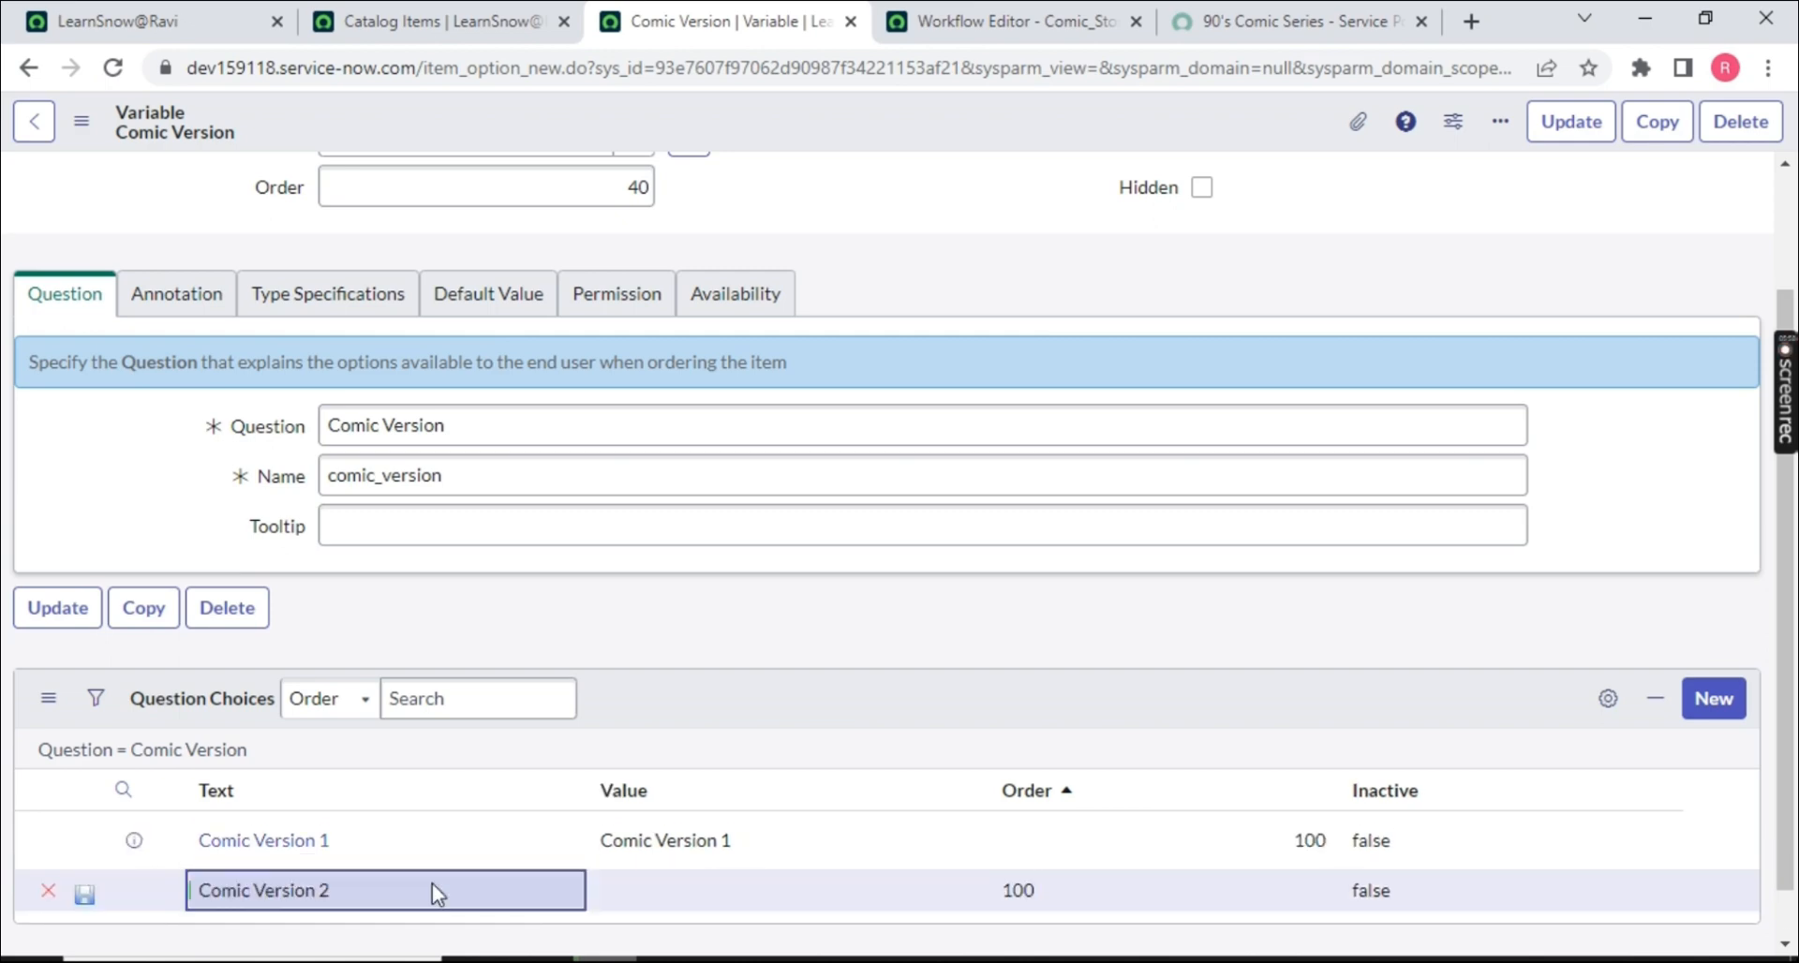
double_click(671, 894)
key("ctrl+v")
type("2")
left_click(848, 900)
scroll(405, 715, "down", 1)
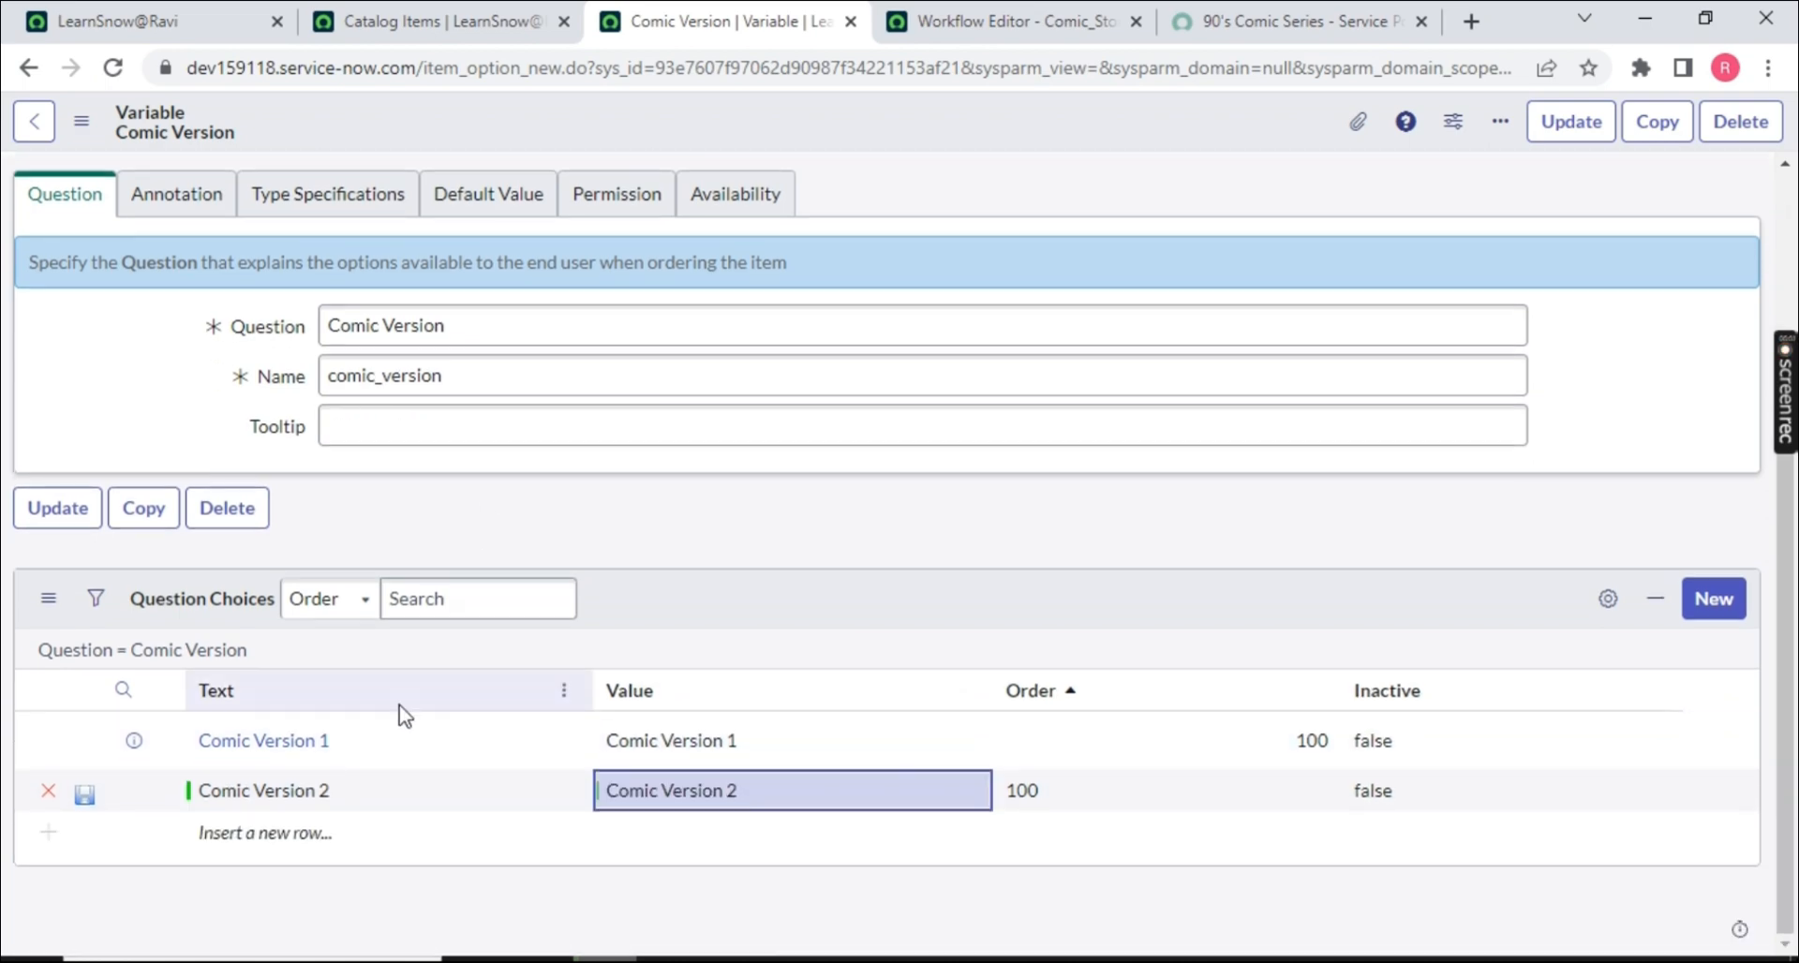
- Add a third question choice with Comic Version 3 as both its text and value, and save the row
left_click(281, 833)
left_click(313, 836)
key("ctrl+v")
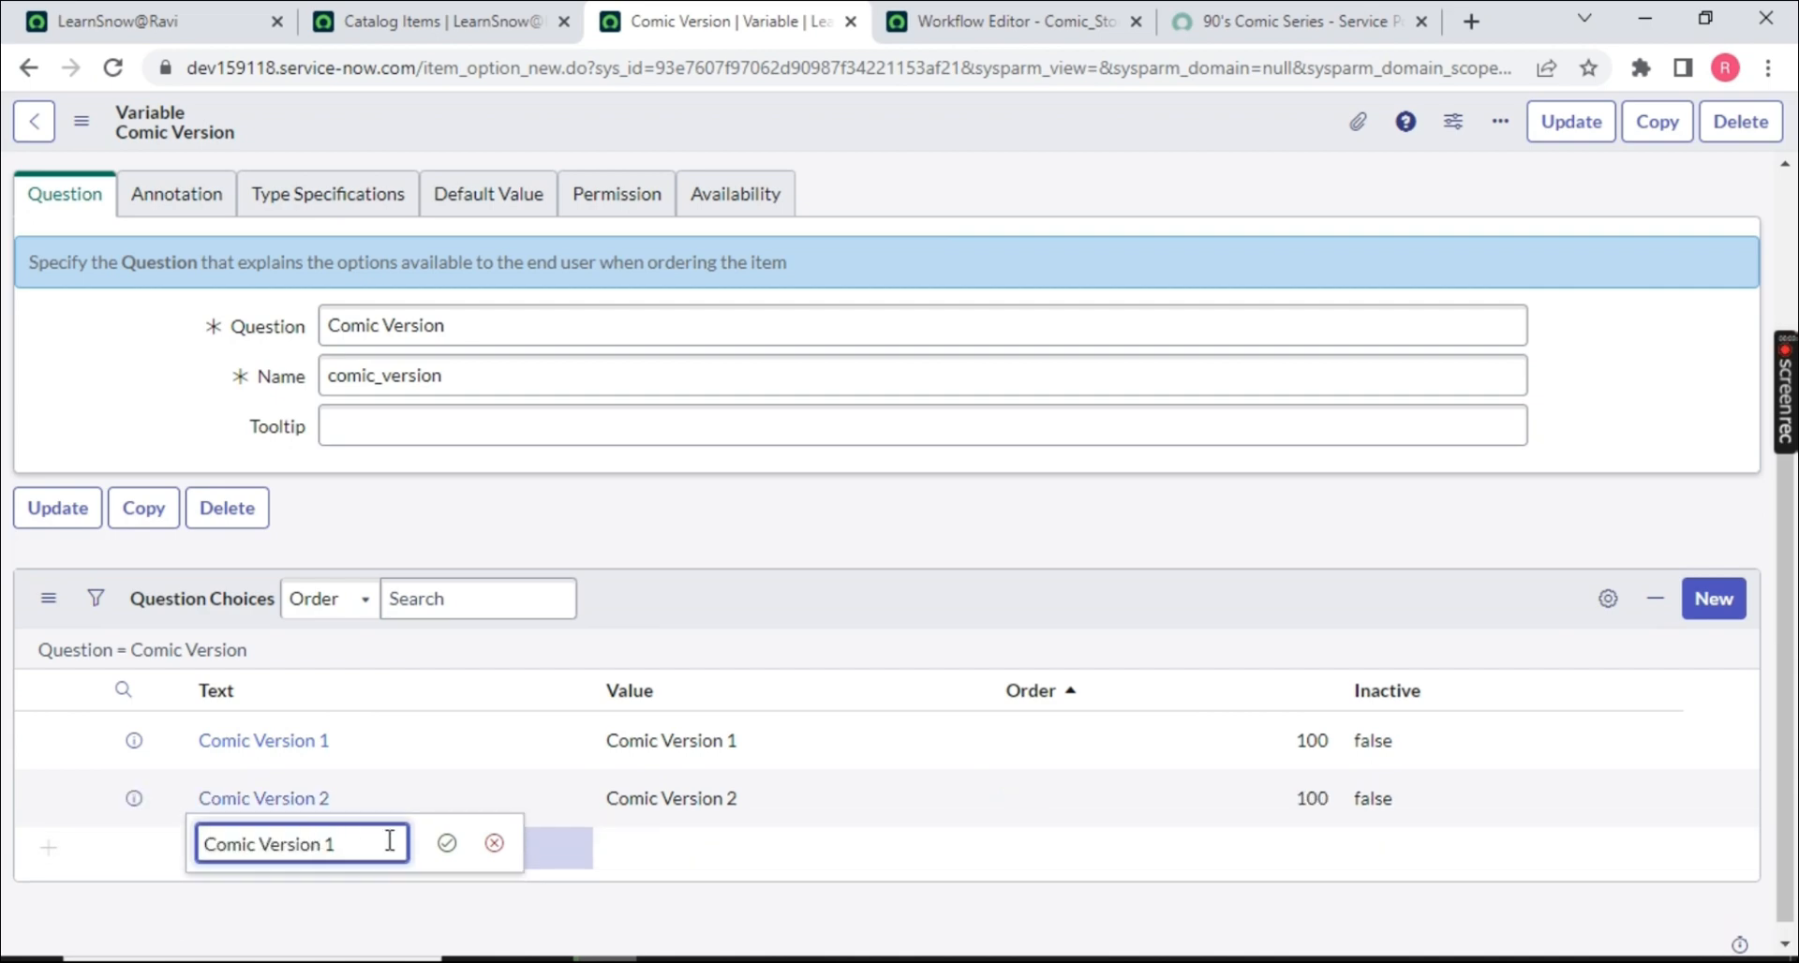
type("3")
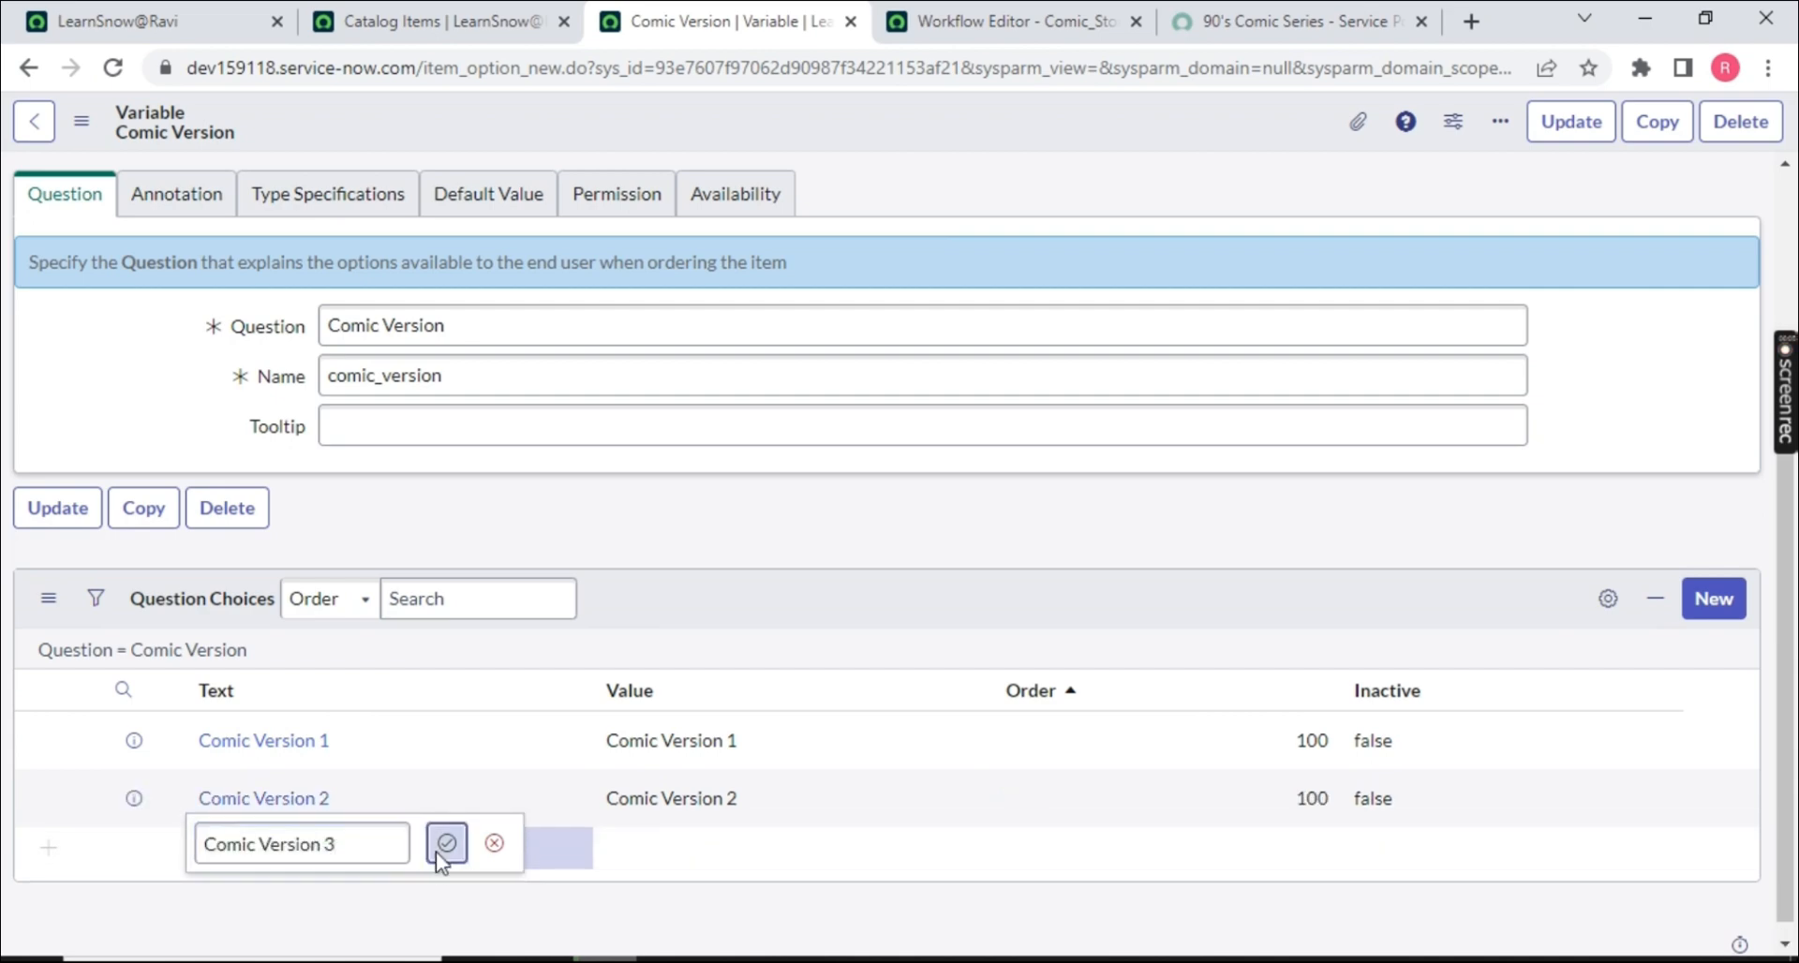
left_click(447, 844)
double_click(661, 849)
key("ctrl+v")
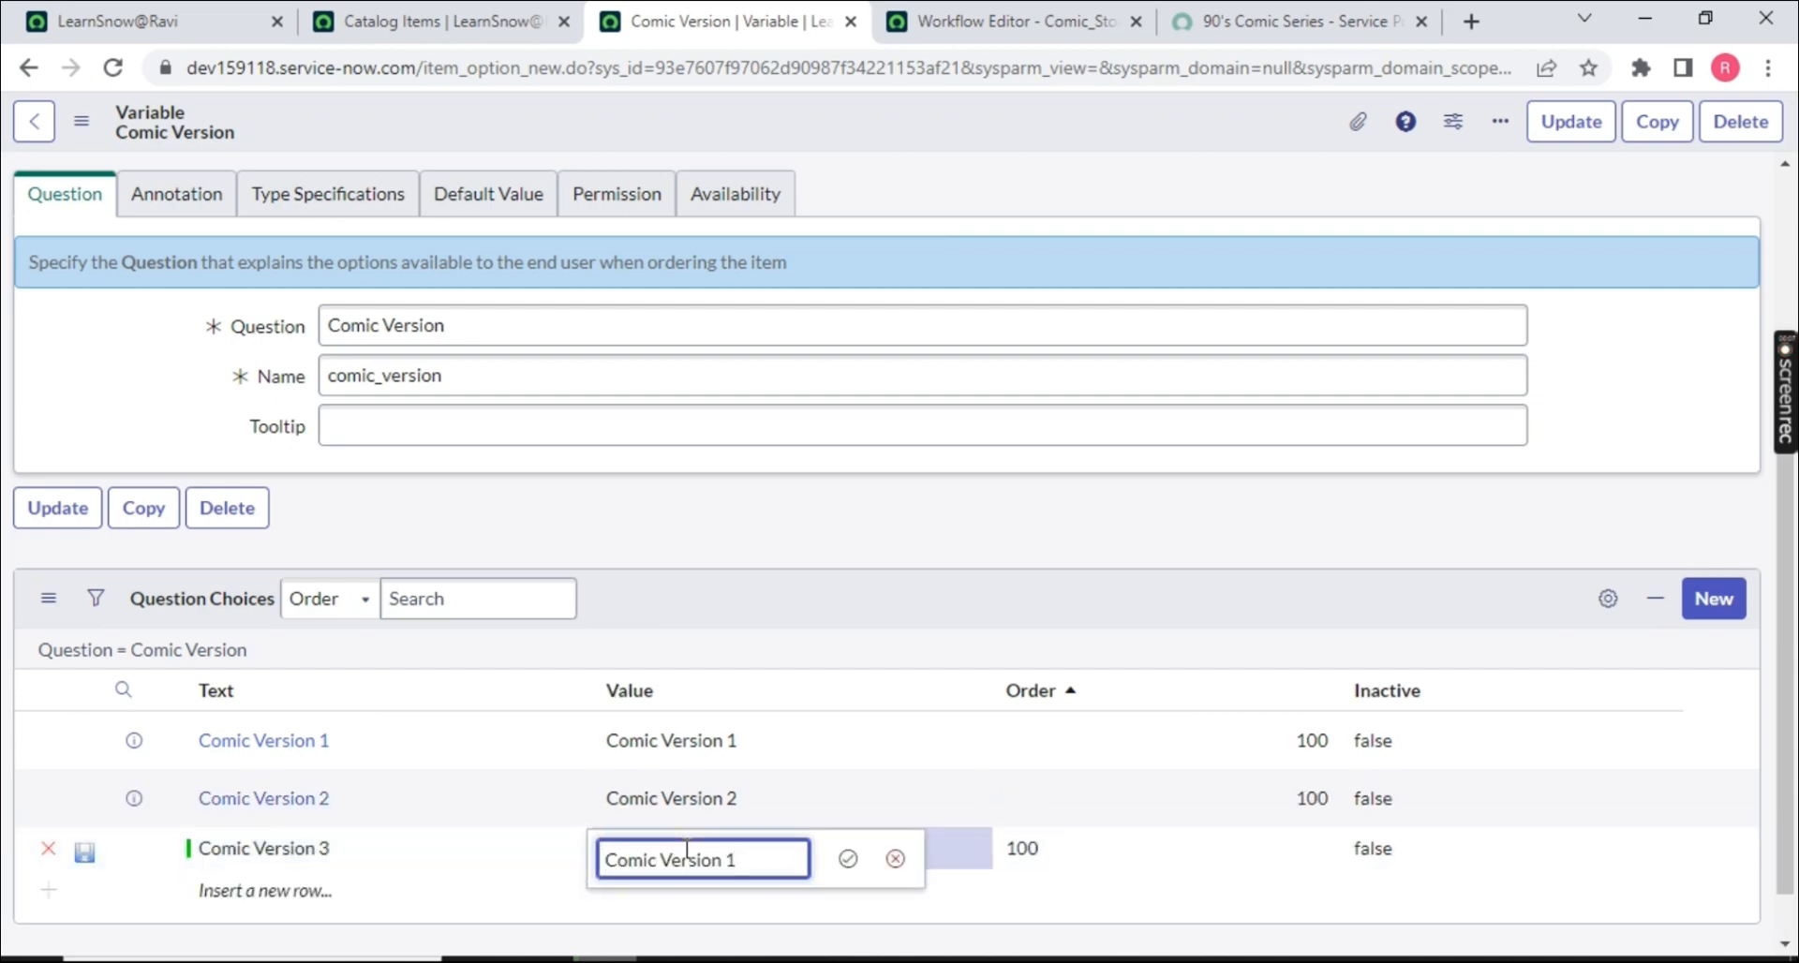
left_click(847, 858)
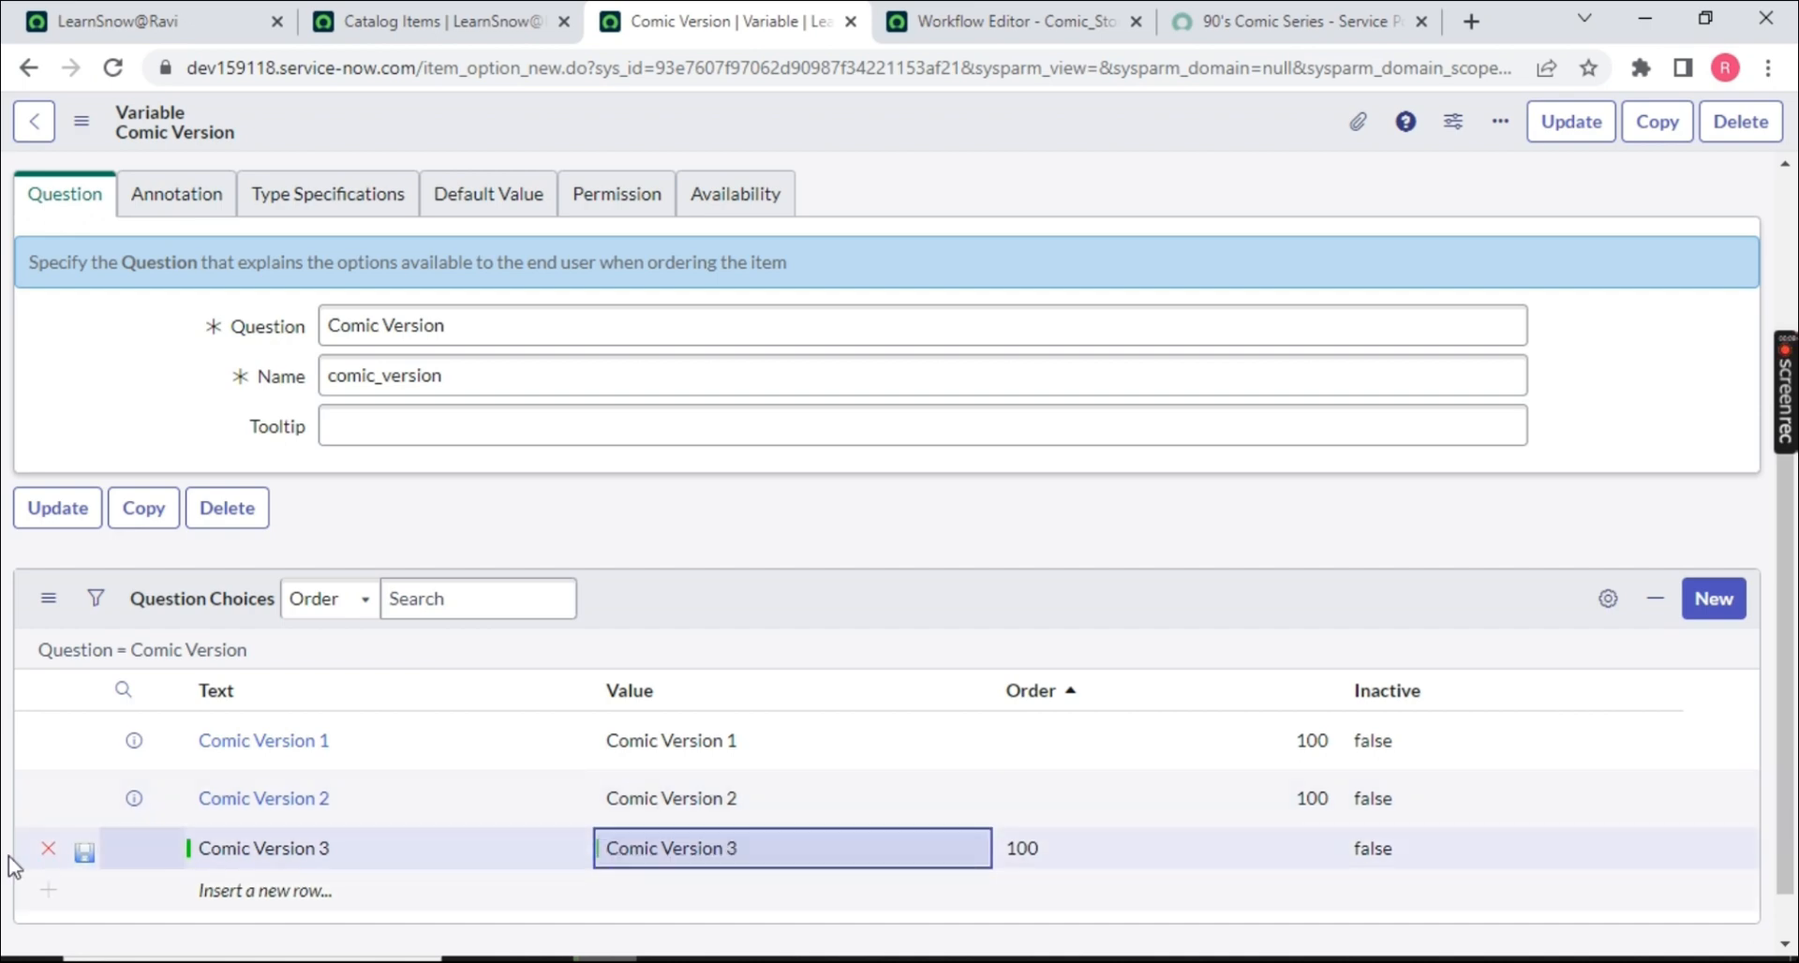
left_click(85, 852)
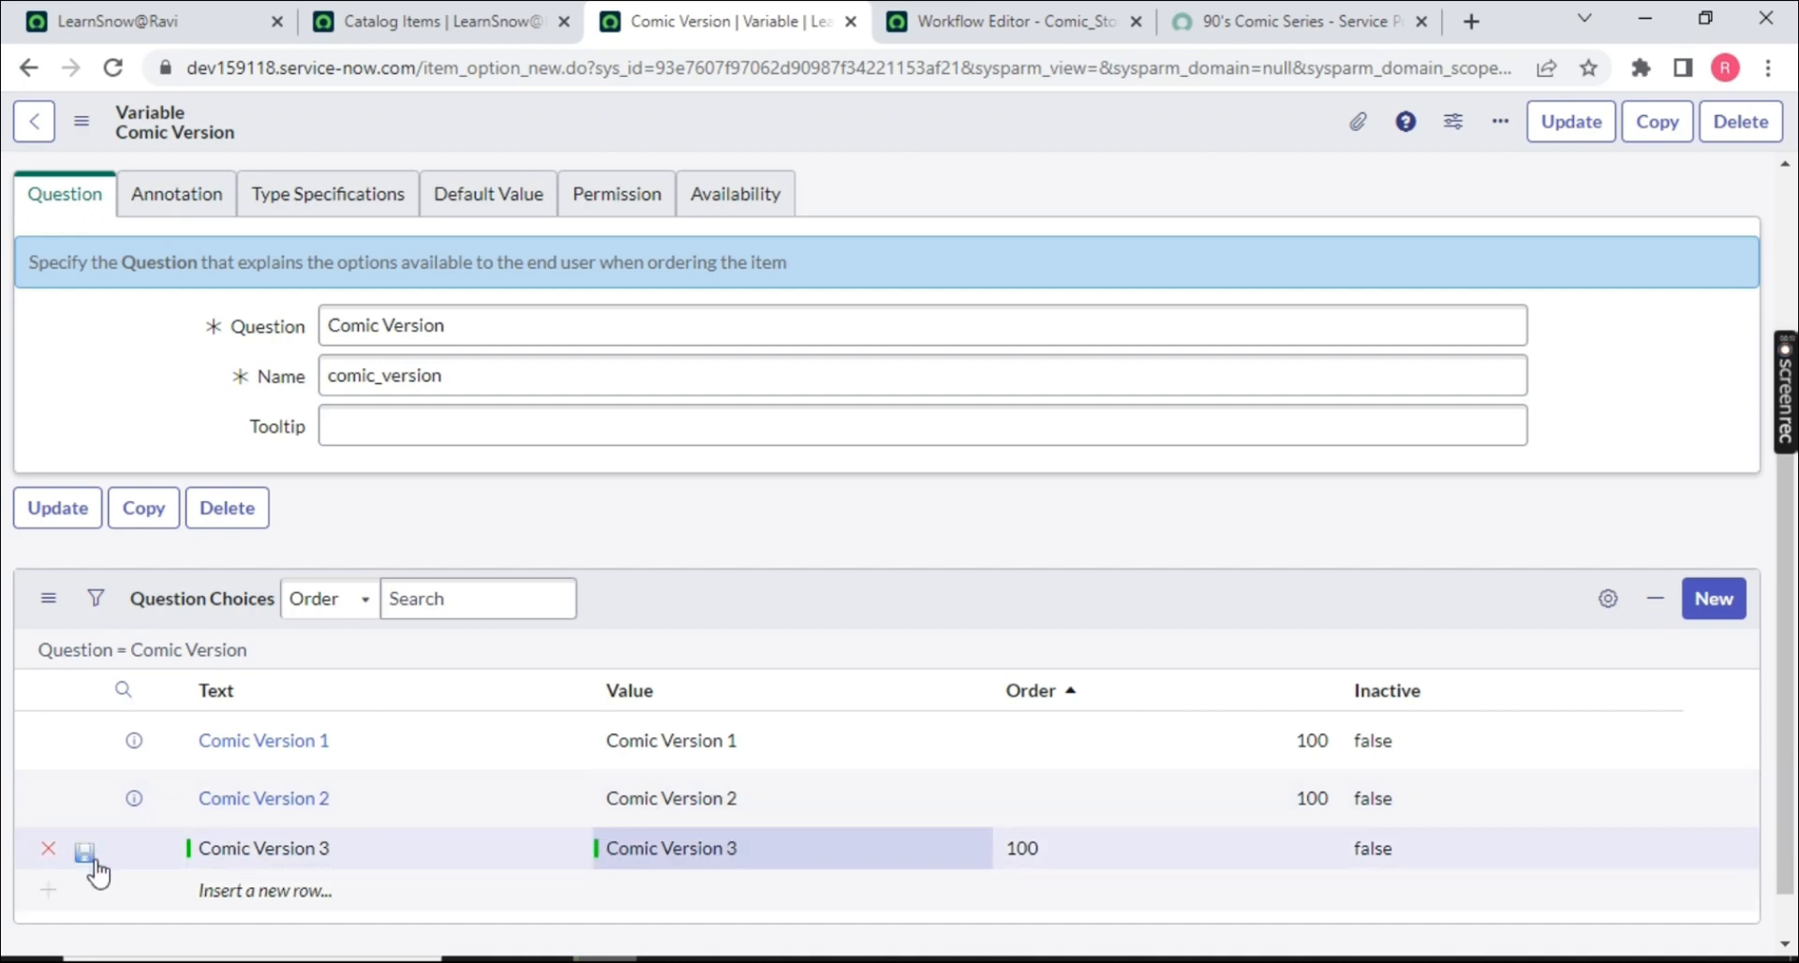
- Reload the 90's Comic Series order form in the portal and look for the Comic Version field
left_click(993, 21)
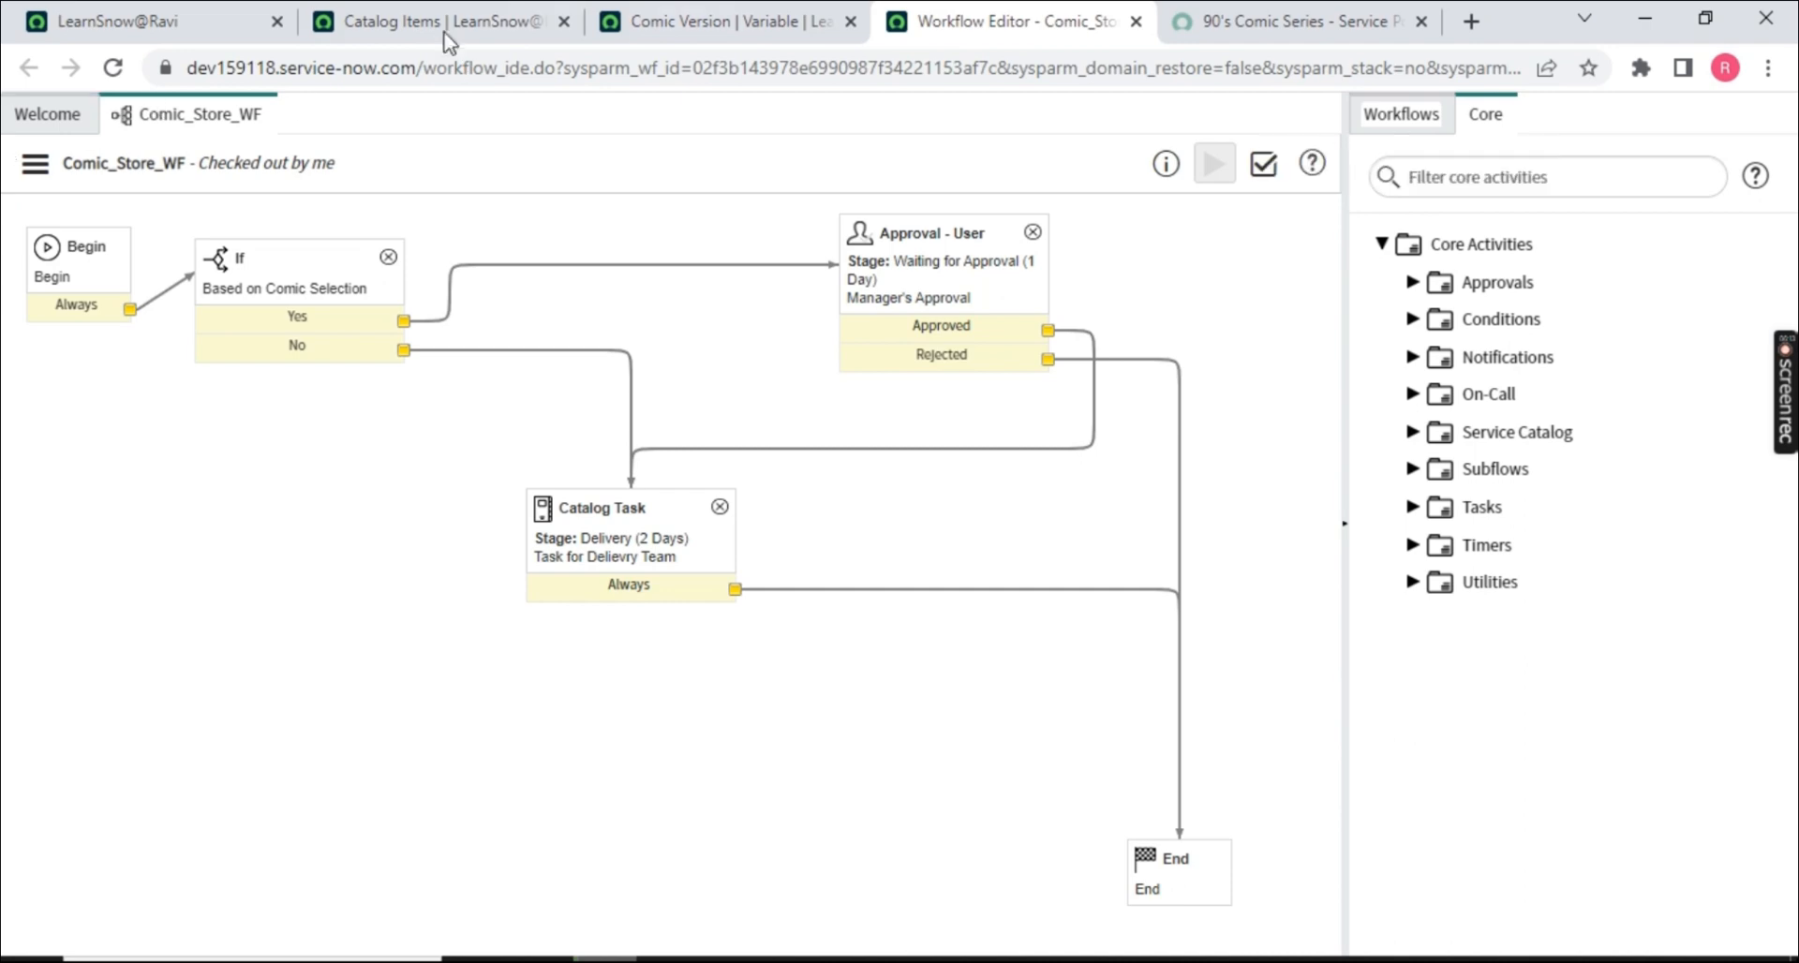
left_click(1285, 21)
left_click(114, 70)
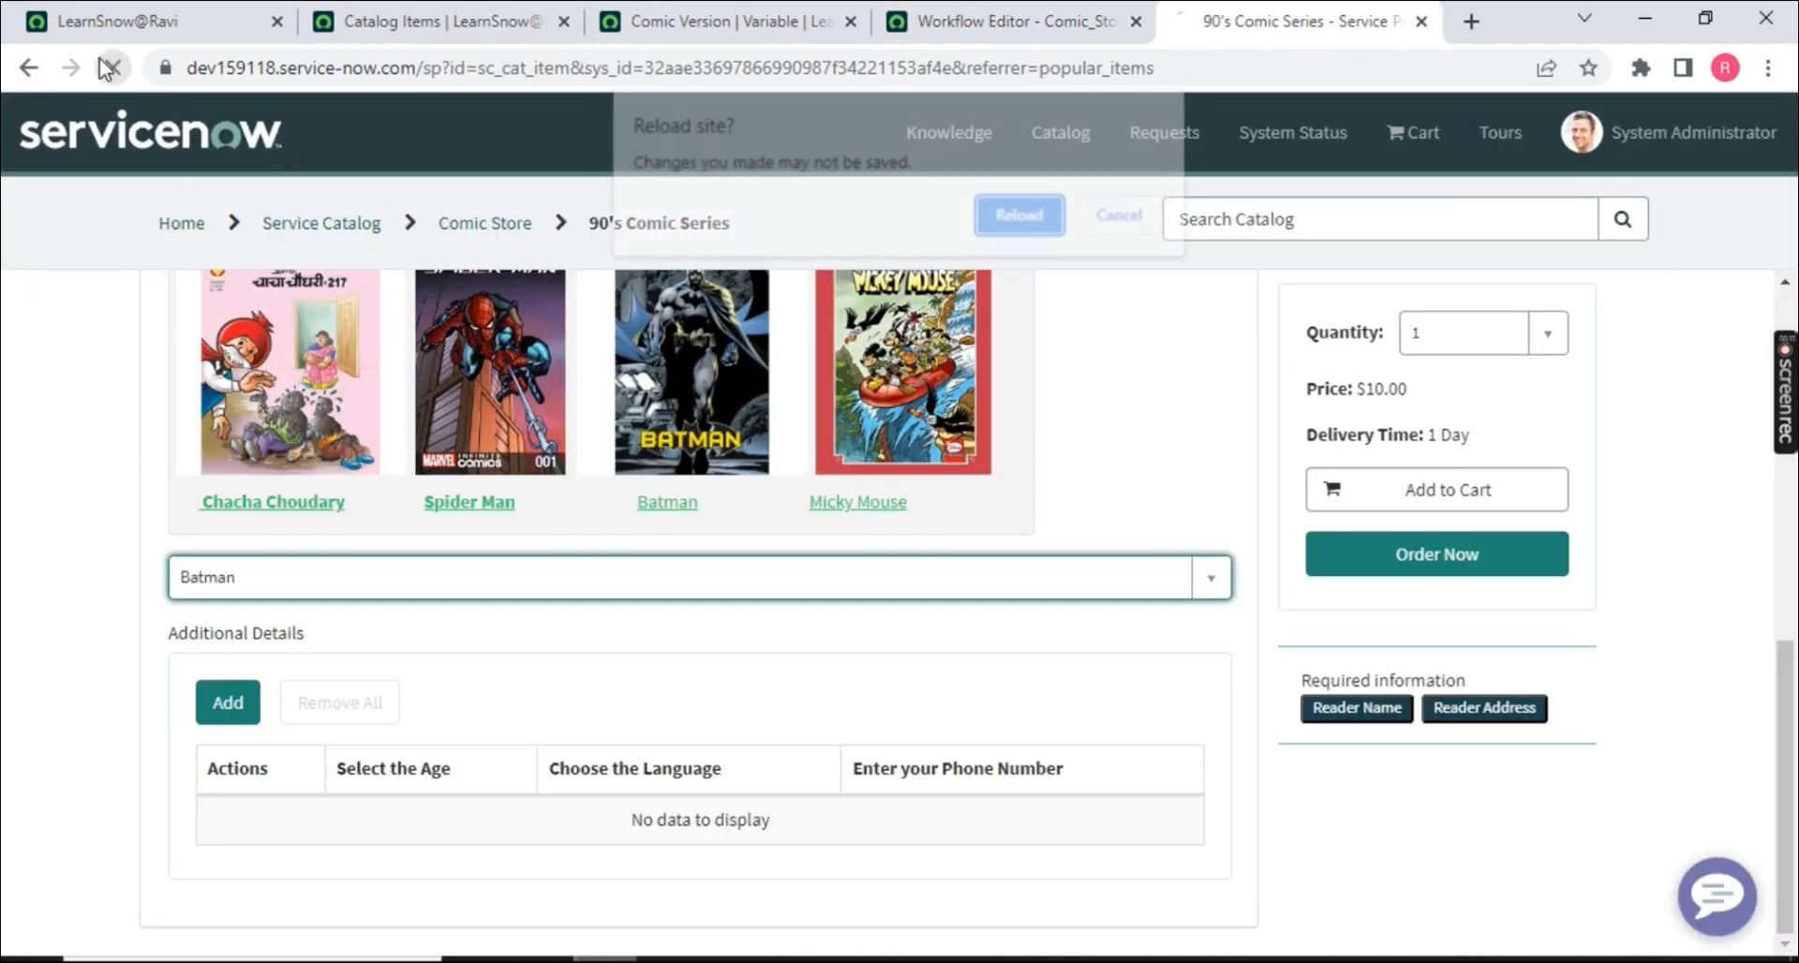
left_click(1002, 217)
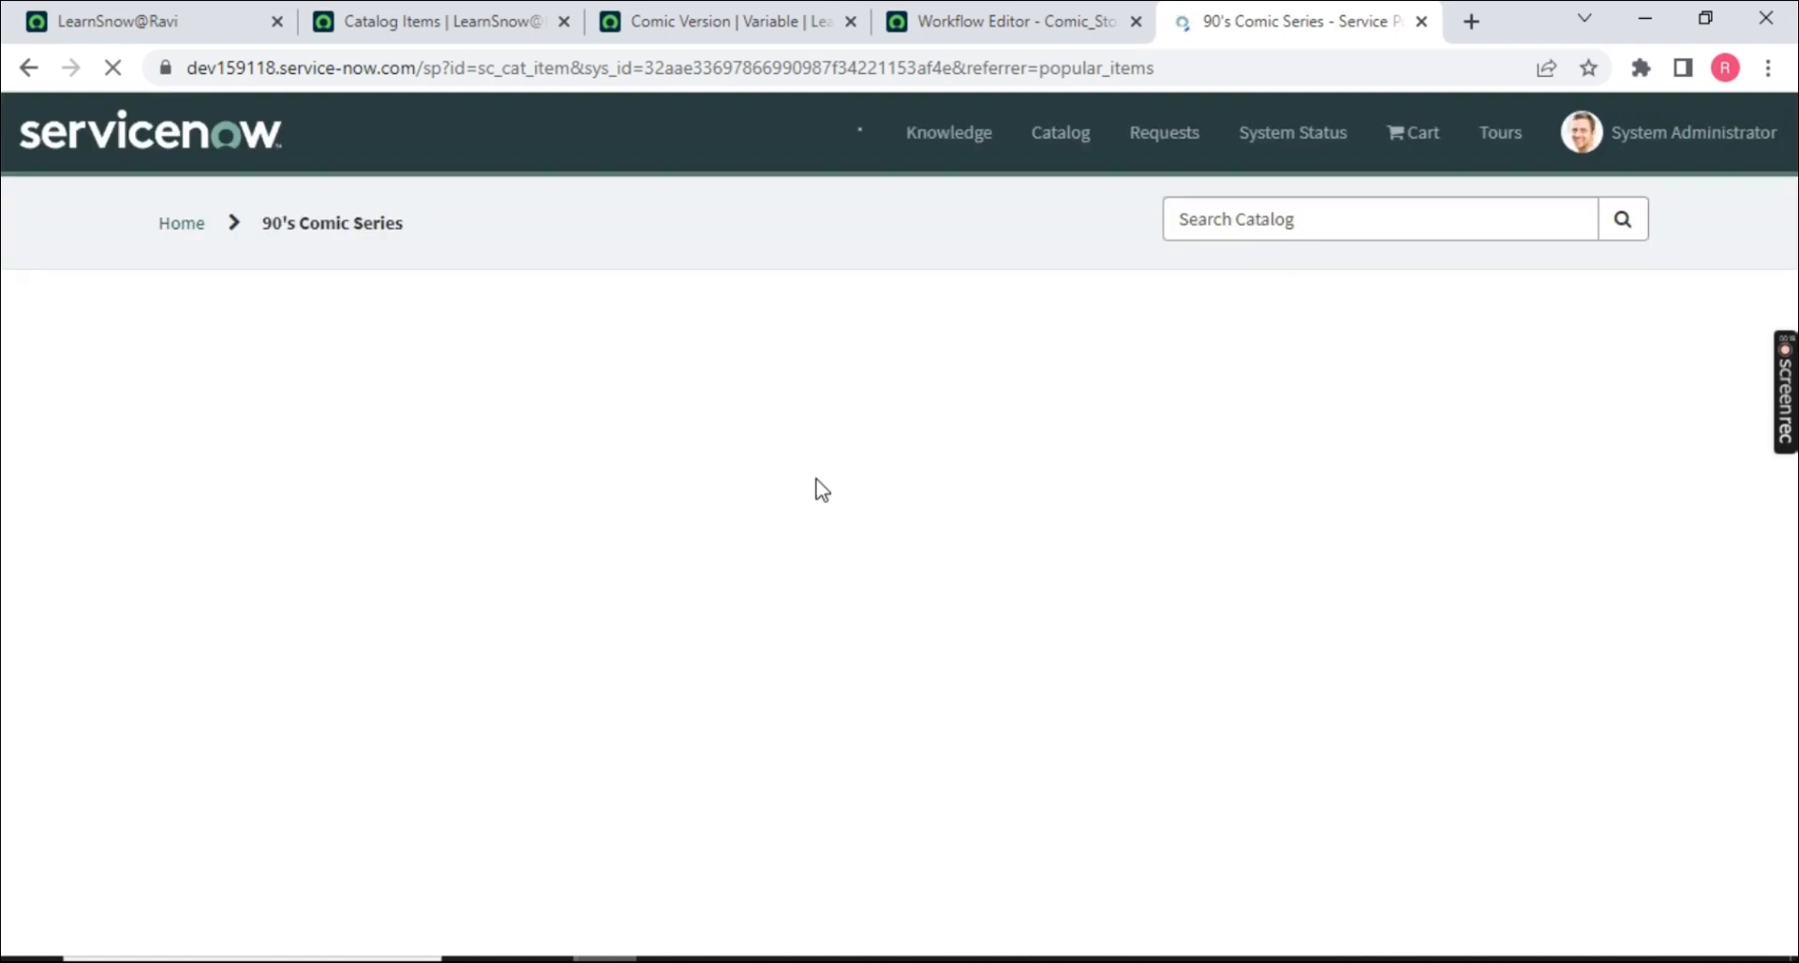
scroll(350, 564, "down", 5)
scroll(330, 642, "down", 4)
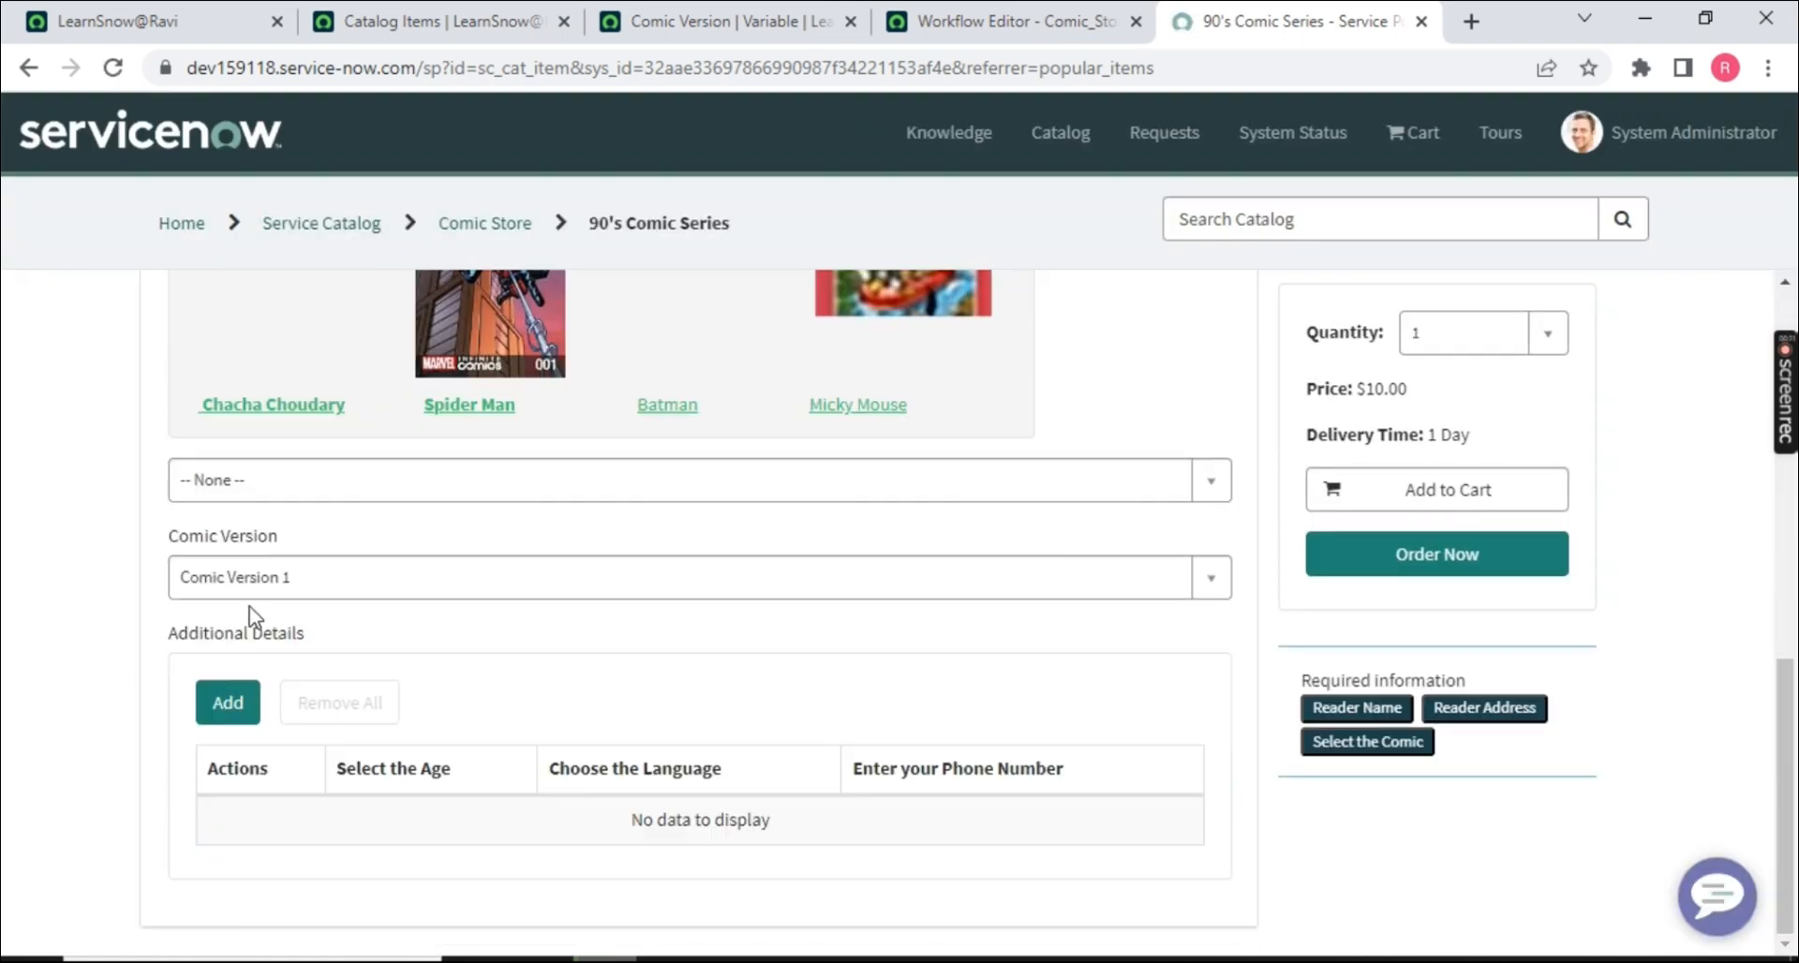
- Choose Batman as the comic on the reloaded order form and review the Comic Version field below the selection
left_click(347, 476)
left_click(347, 476)
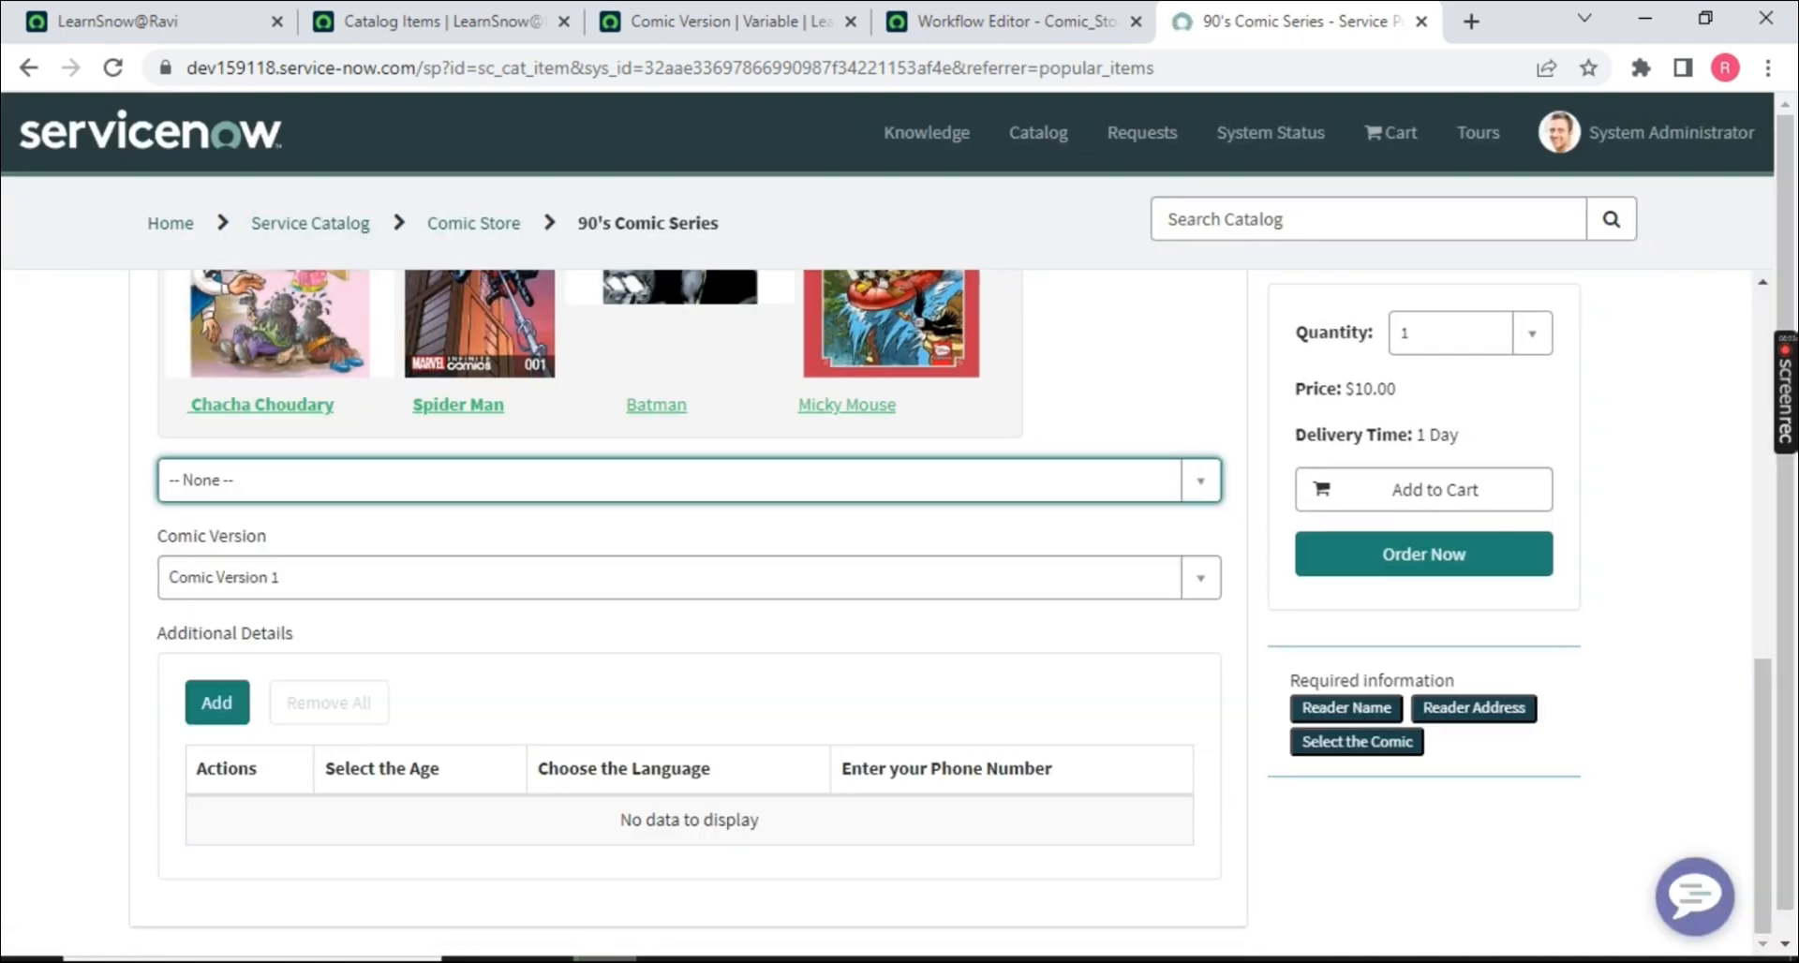
left_click(272, 493)
left_click(259, 623)
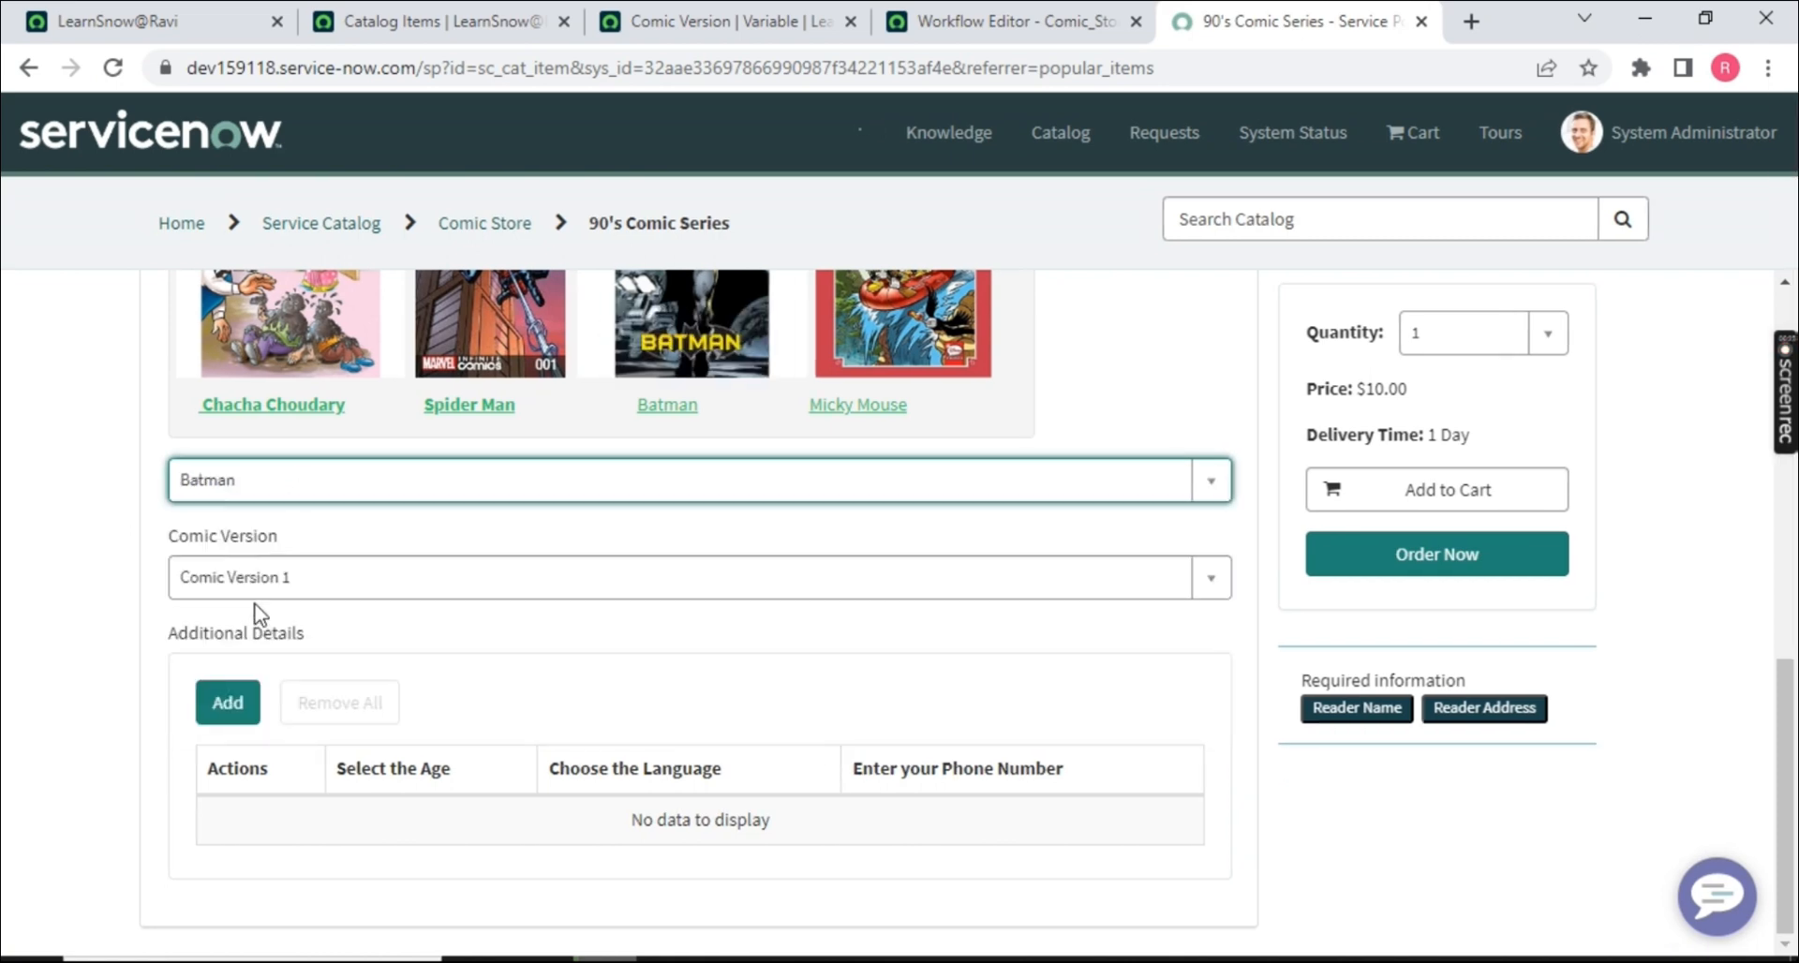
left_click_drag(161, 539, 298, 552)
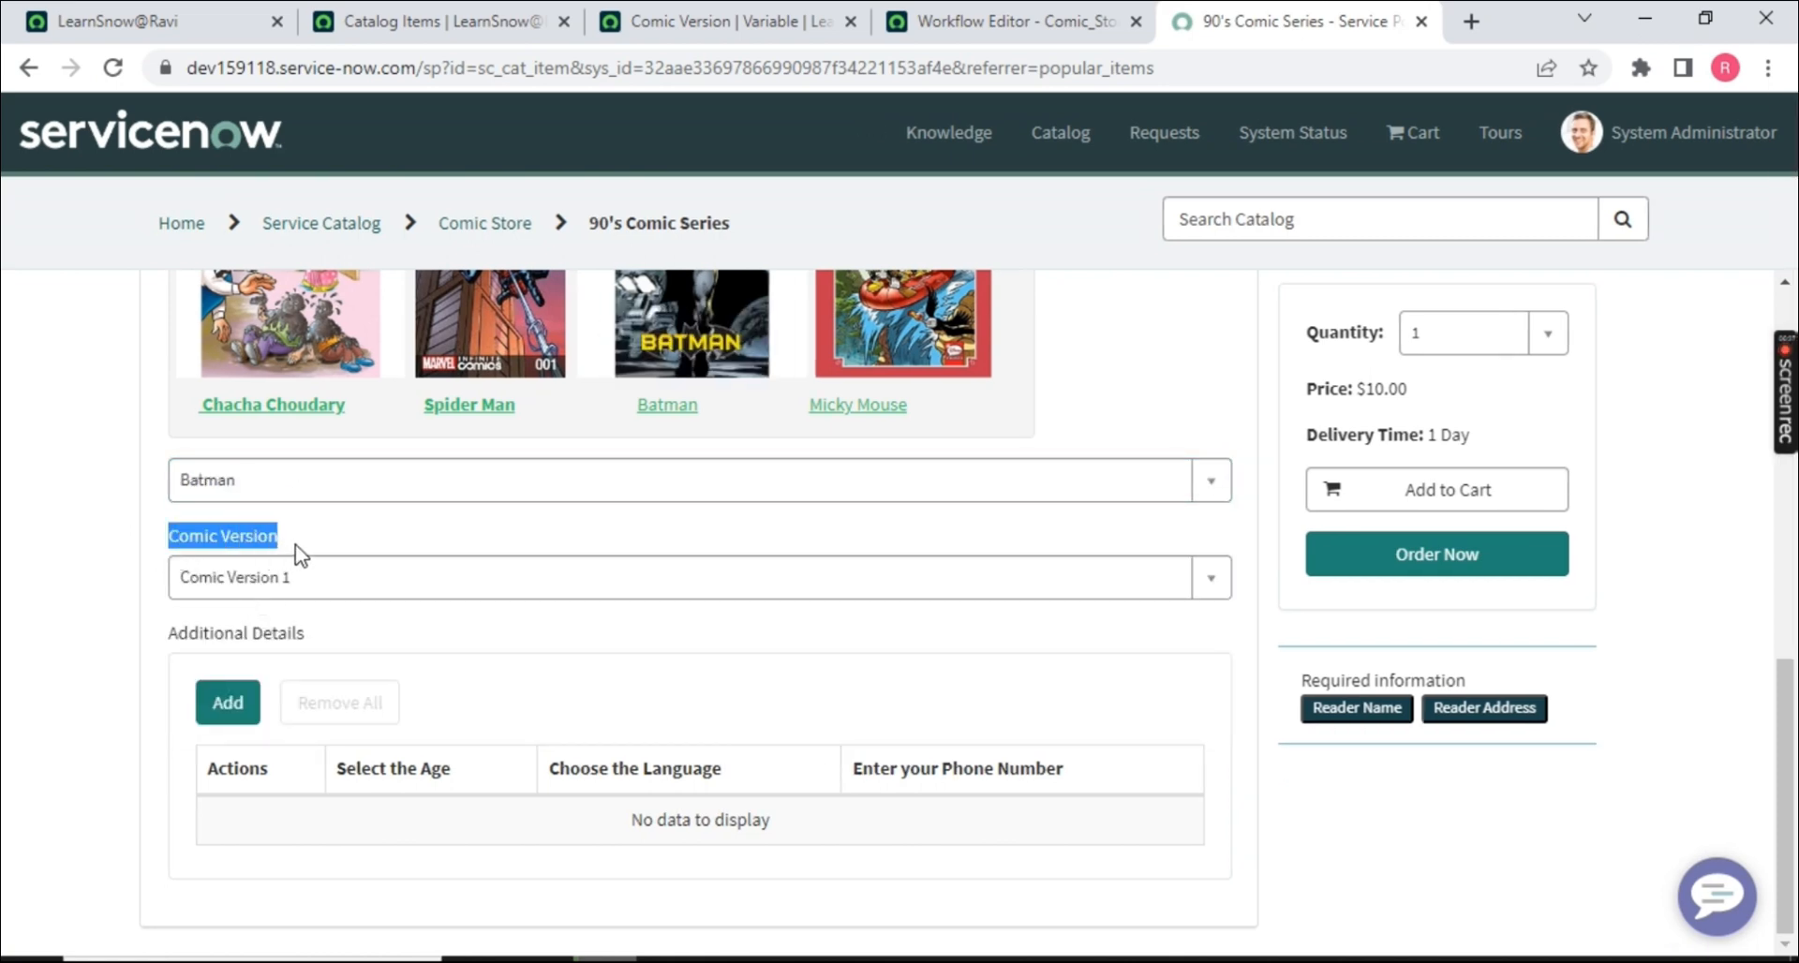
left_click(374, 481)
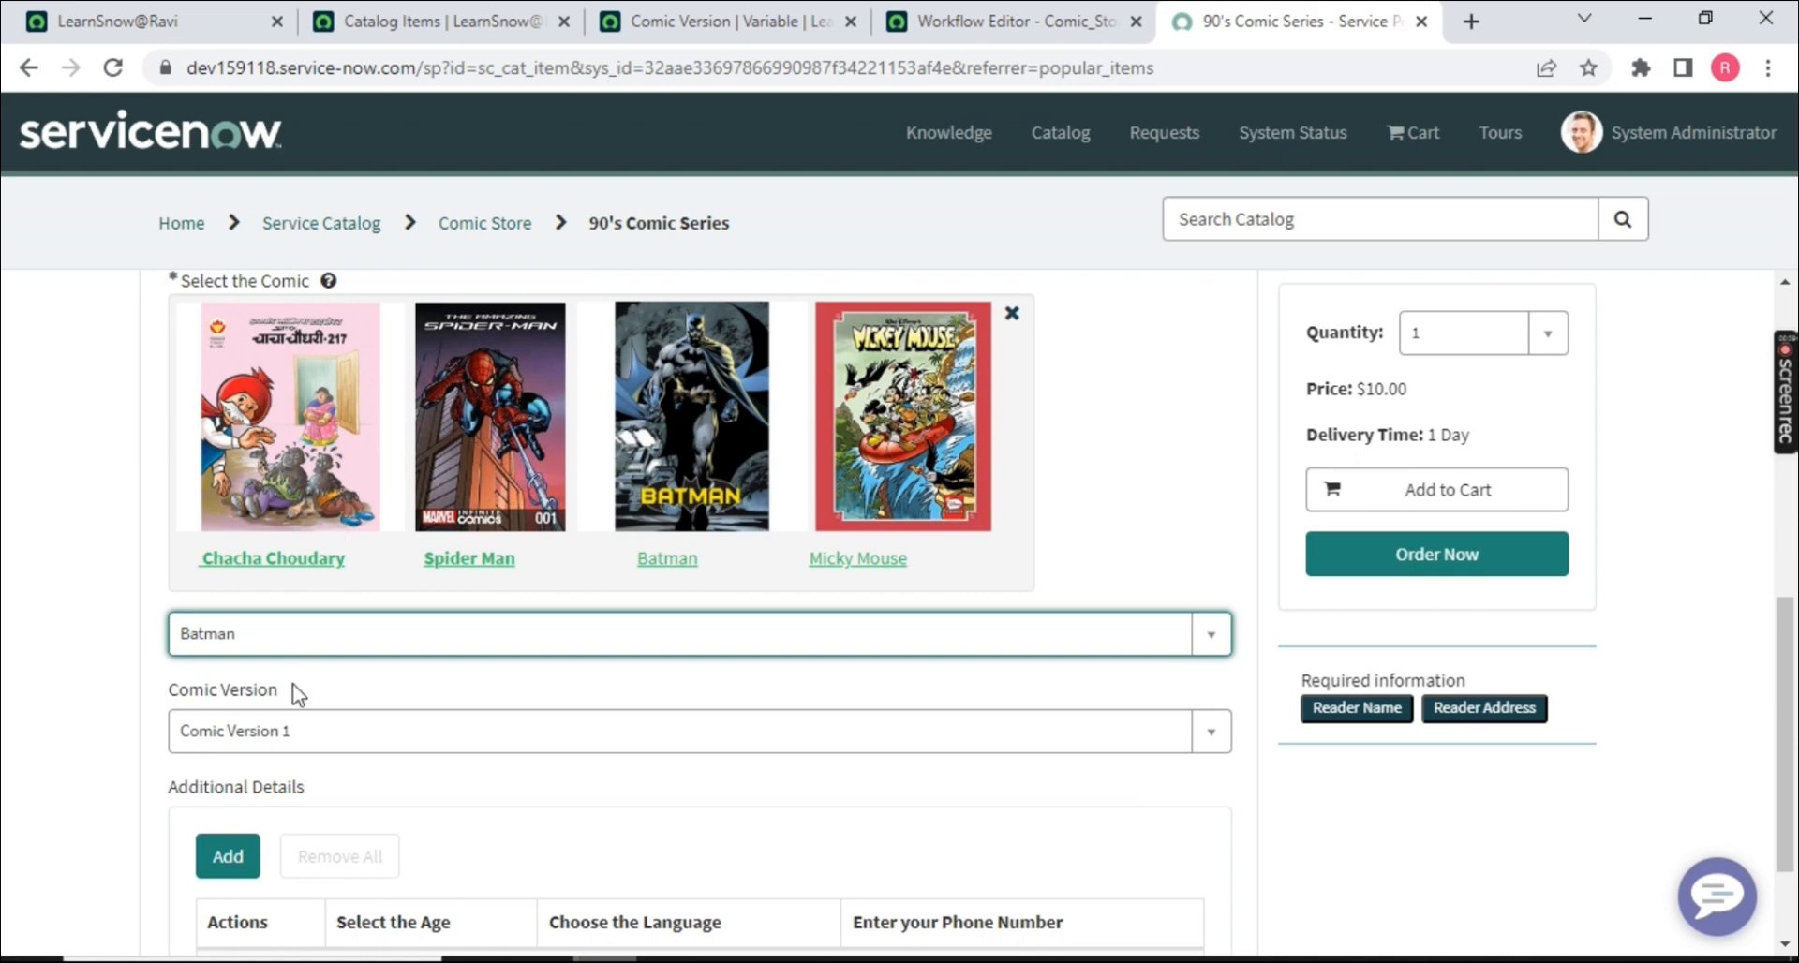
left_click(317, 644)
left_click(253, 797)
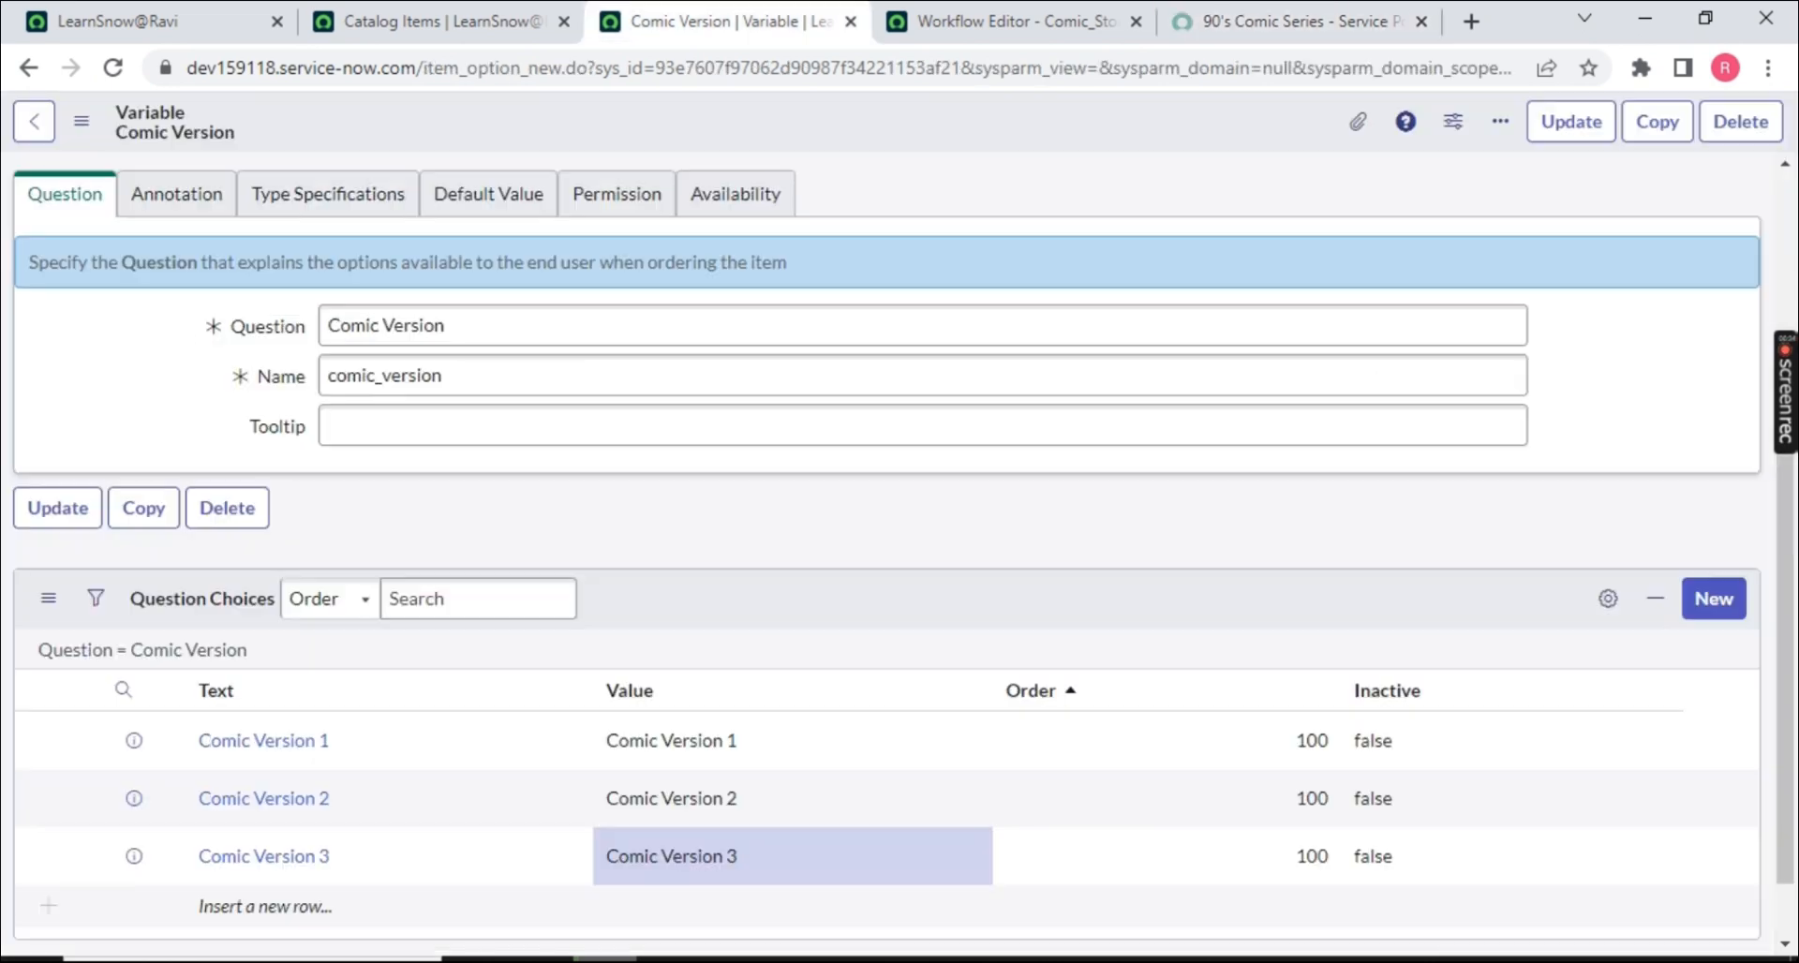
- Open the 90's Comic Series record from the catalog items list in a new browser tab
left_click(731, 20)
scroll(281, 421, "up", 3)
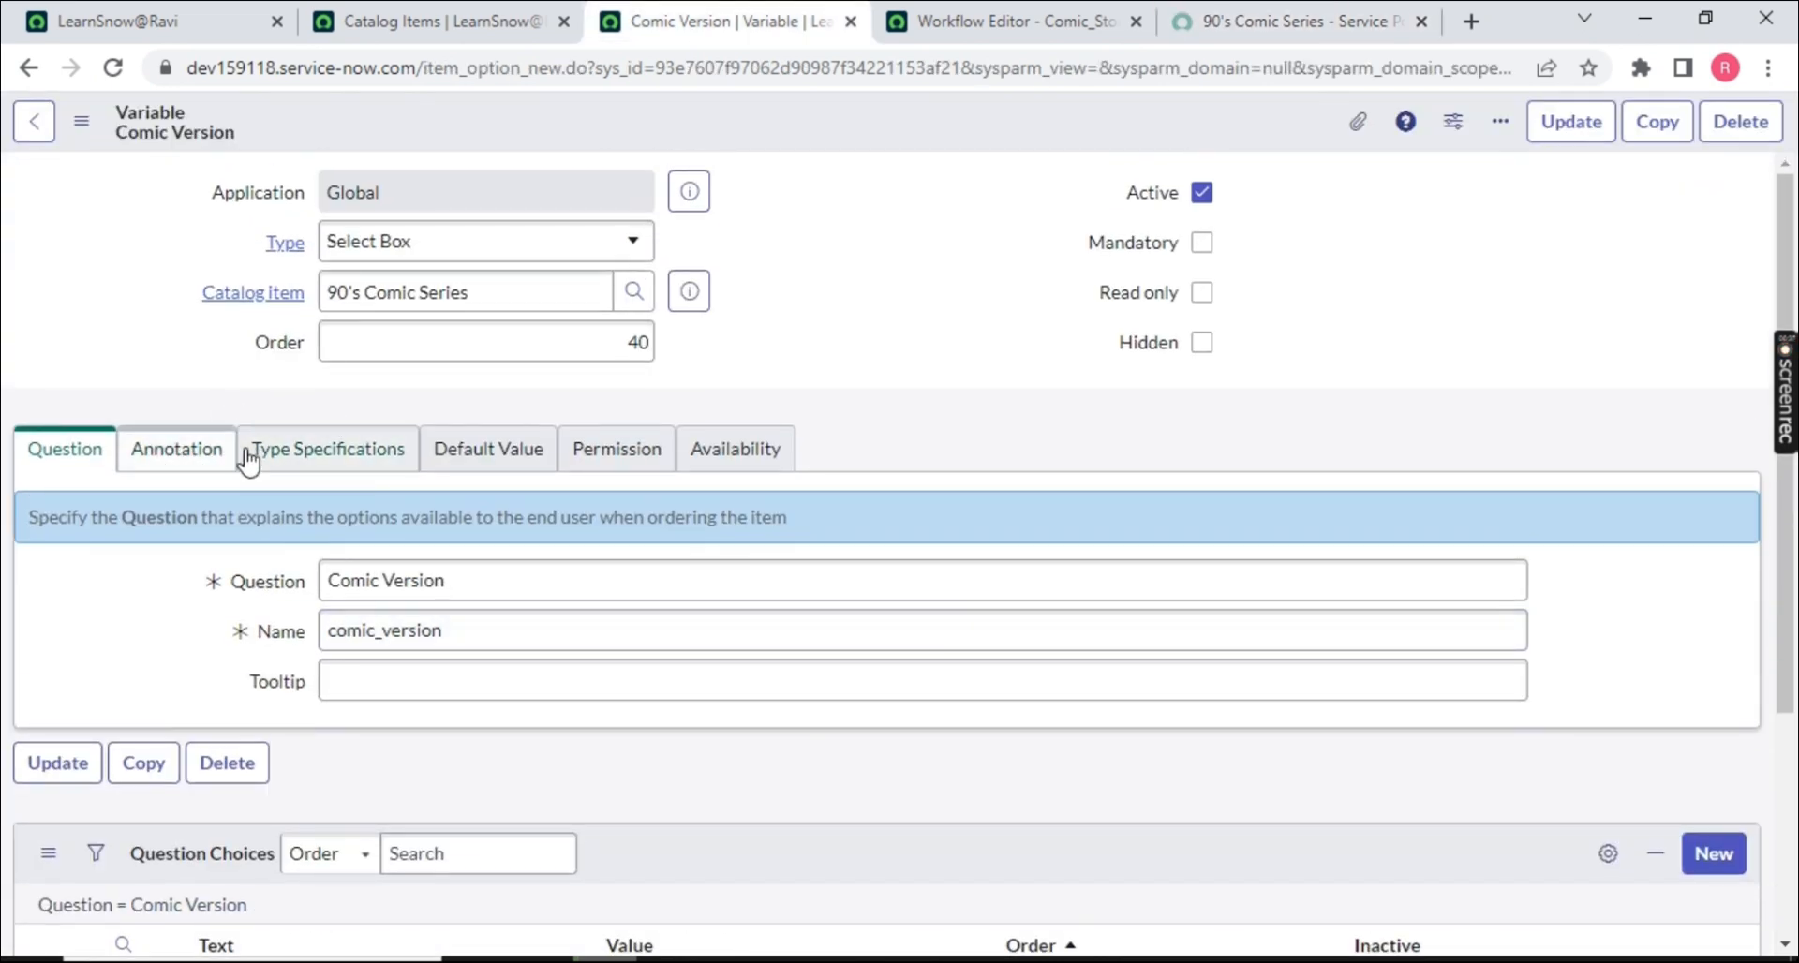
left_click(448, 19)
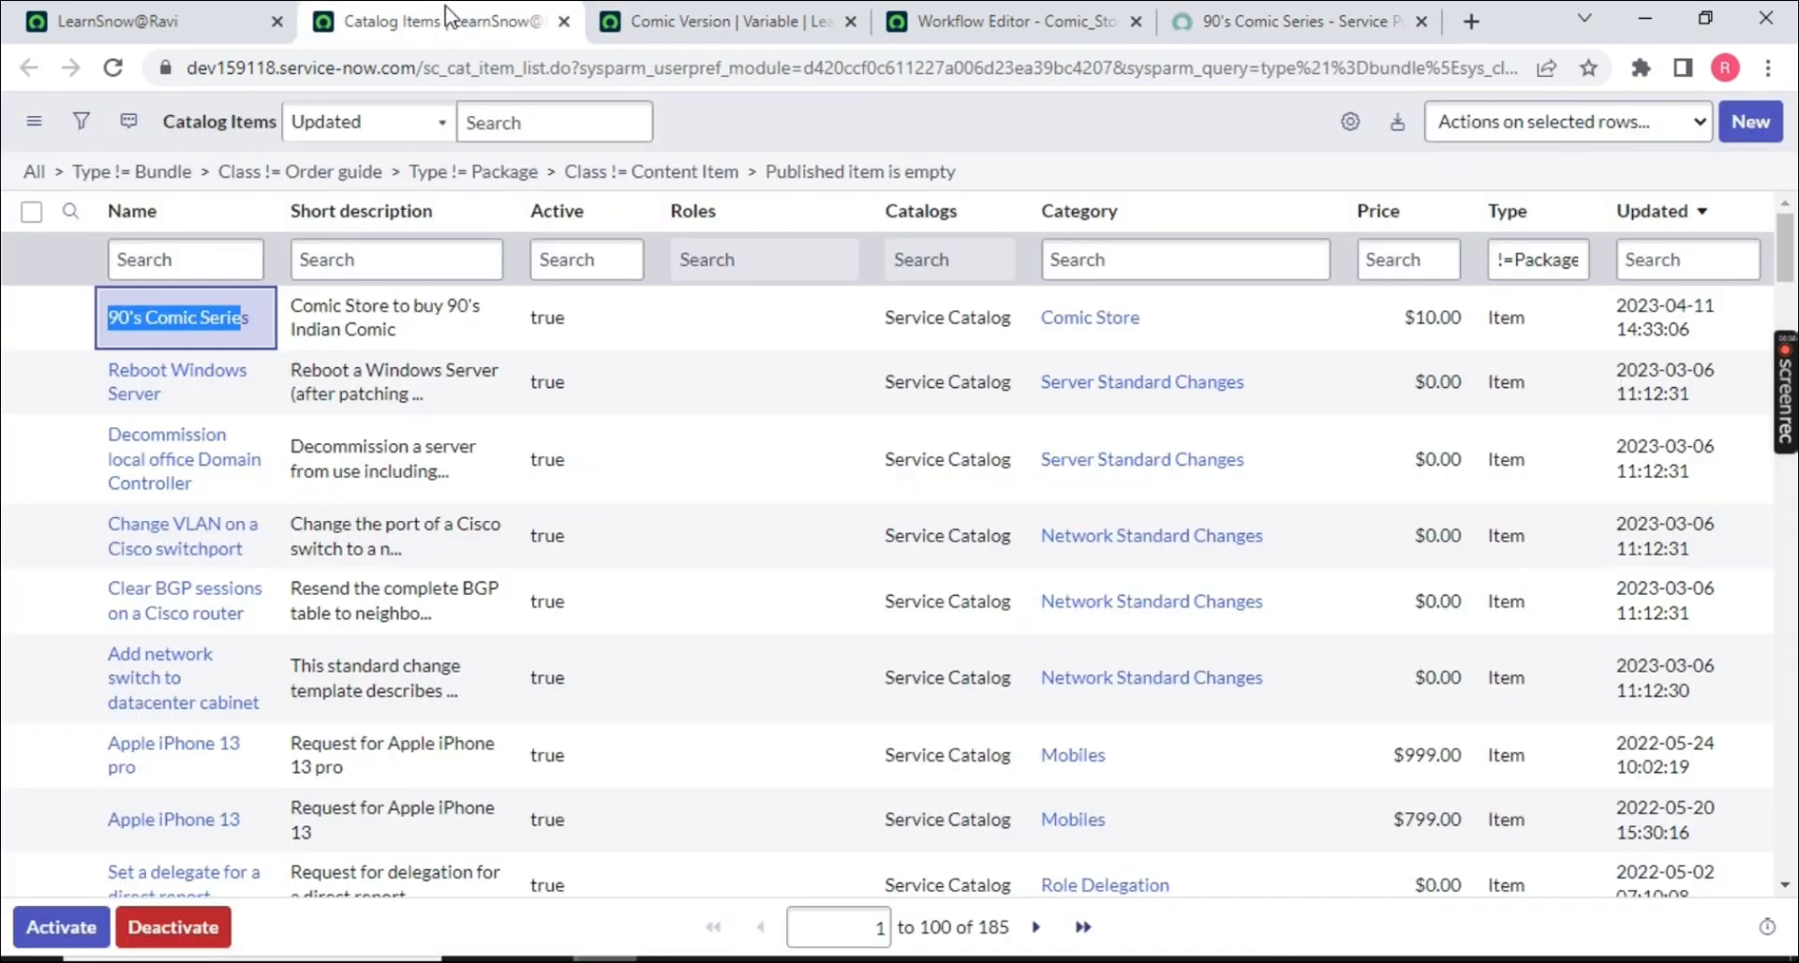
middle_click(178, 318)
left_click(637, 23)
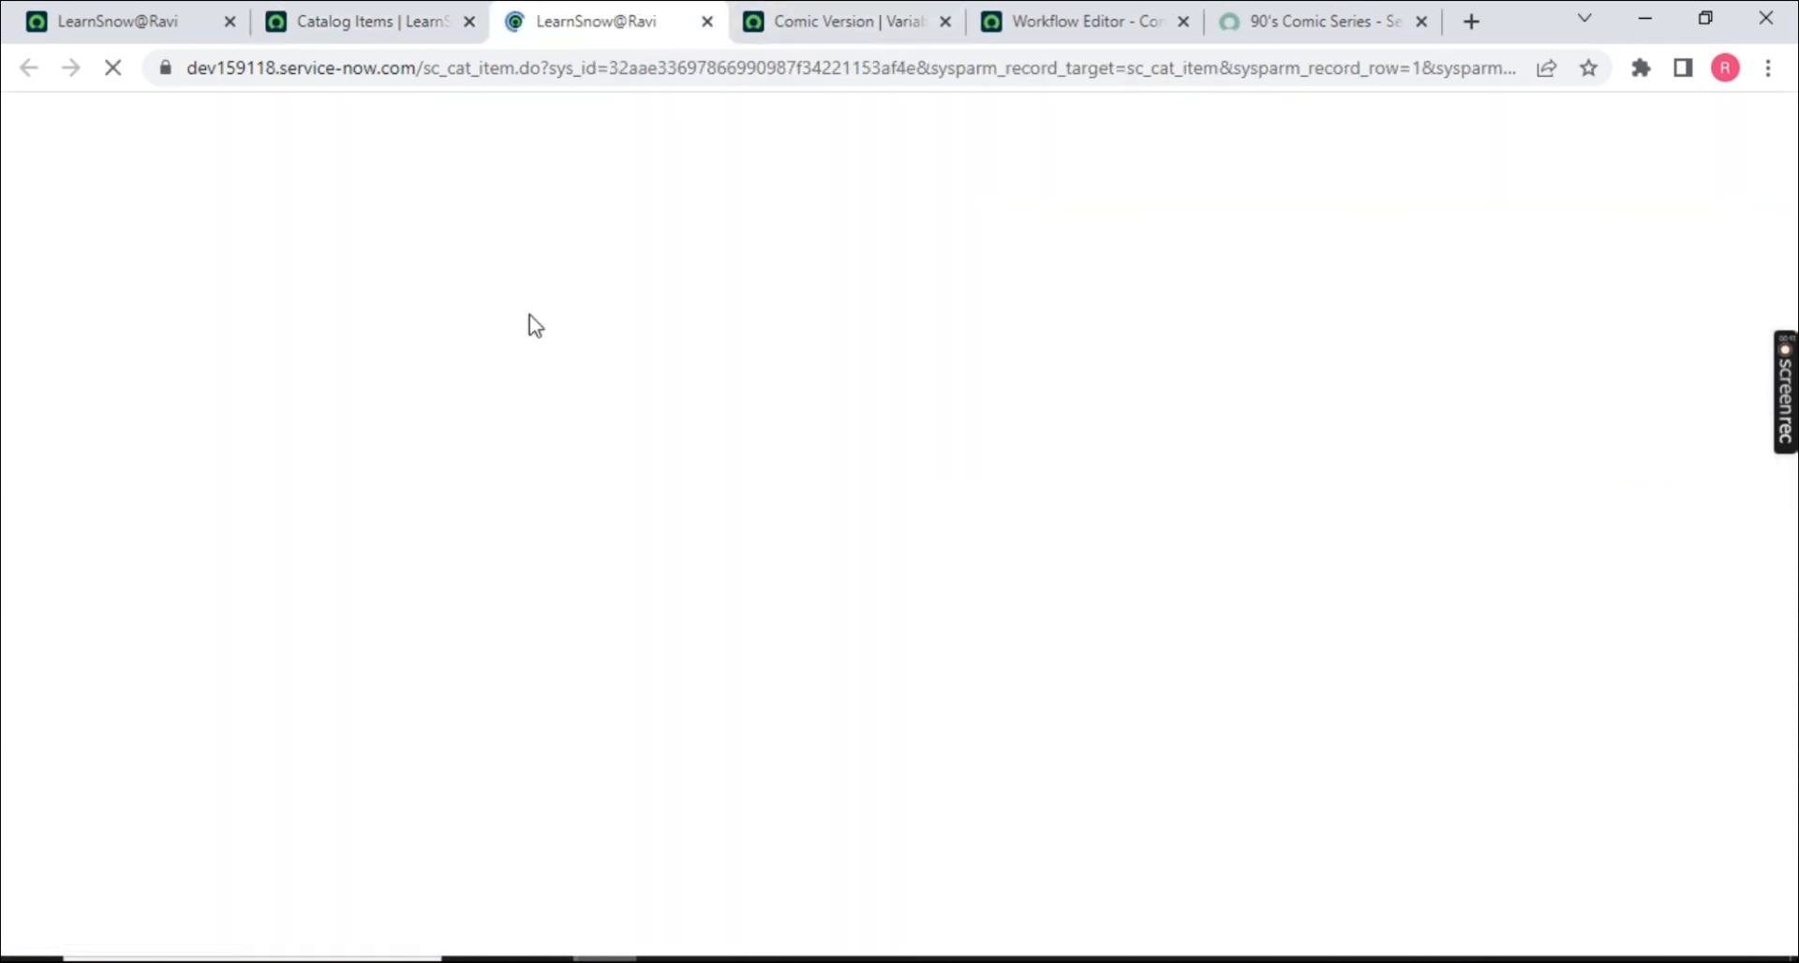
- Start a new catalog UI policy for the 90's Comic Series item from its related catalog UI policies
scroll(301, 570, "down", 5)
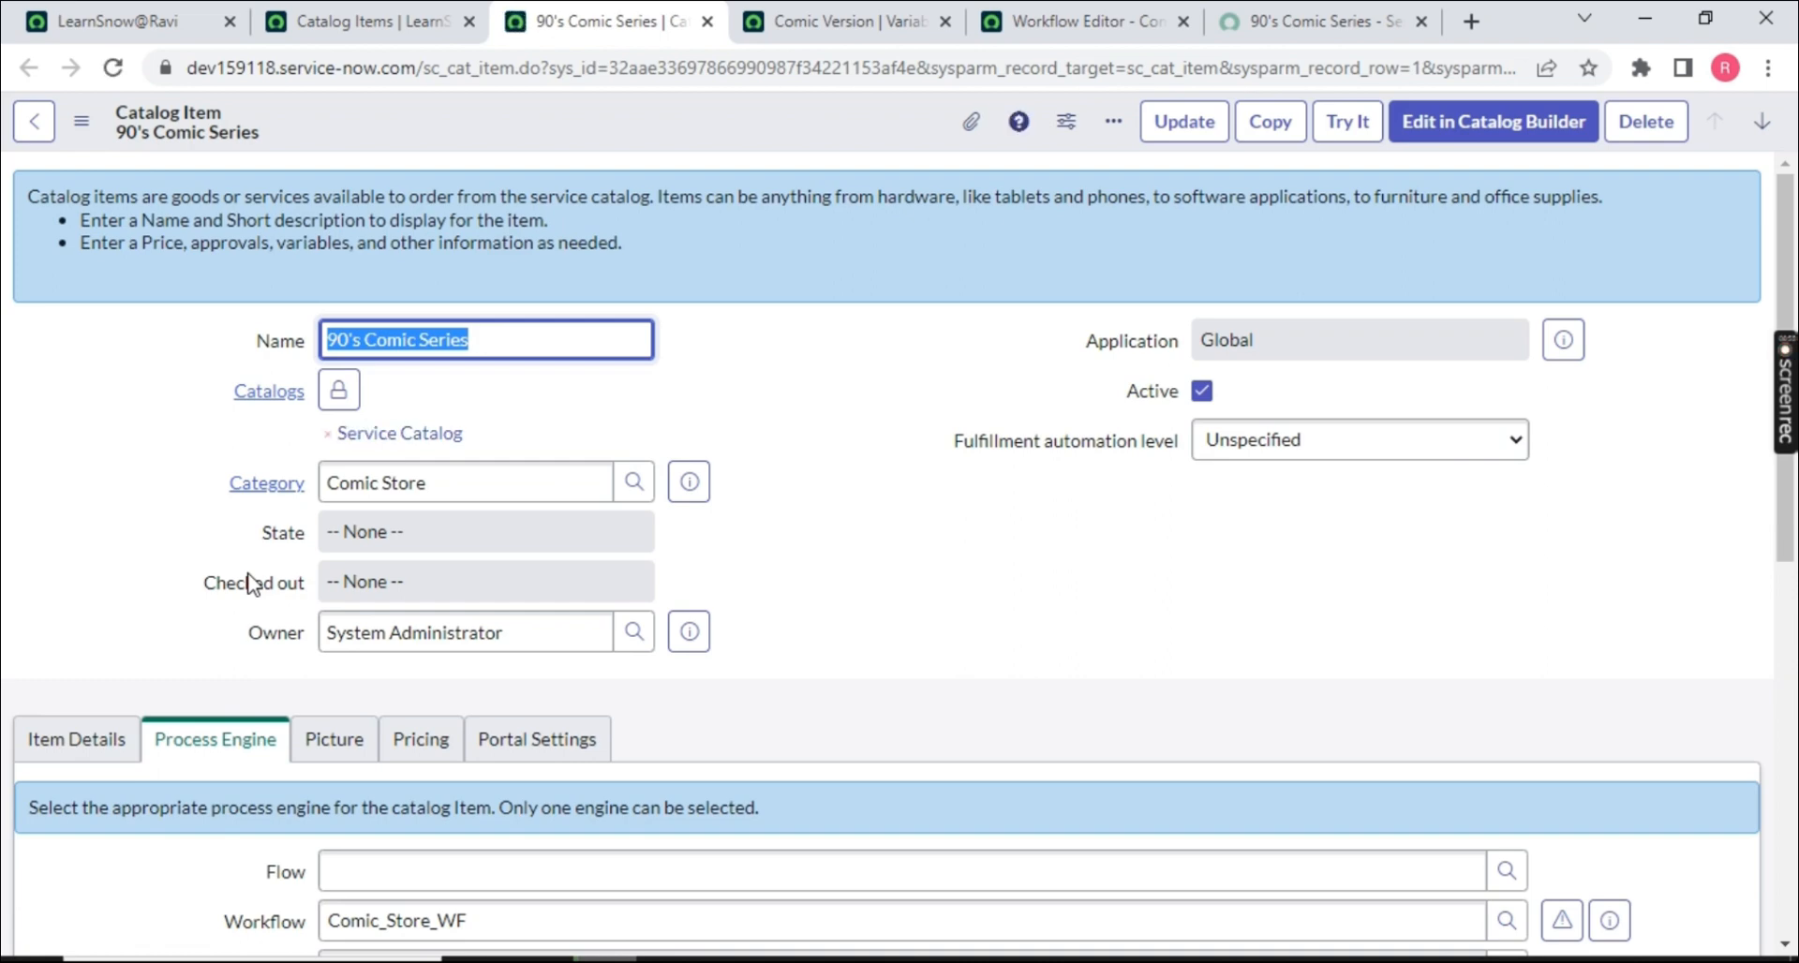
scroll(267, 553, "down", 8)
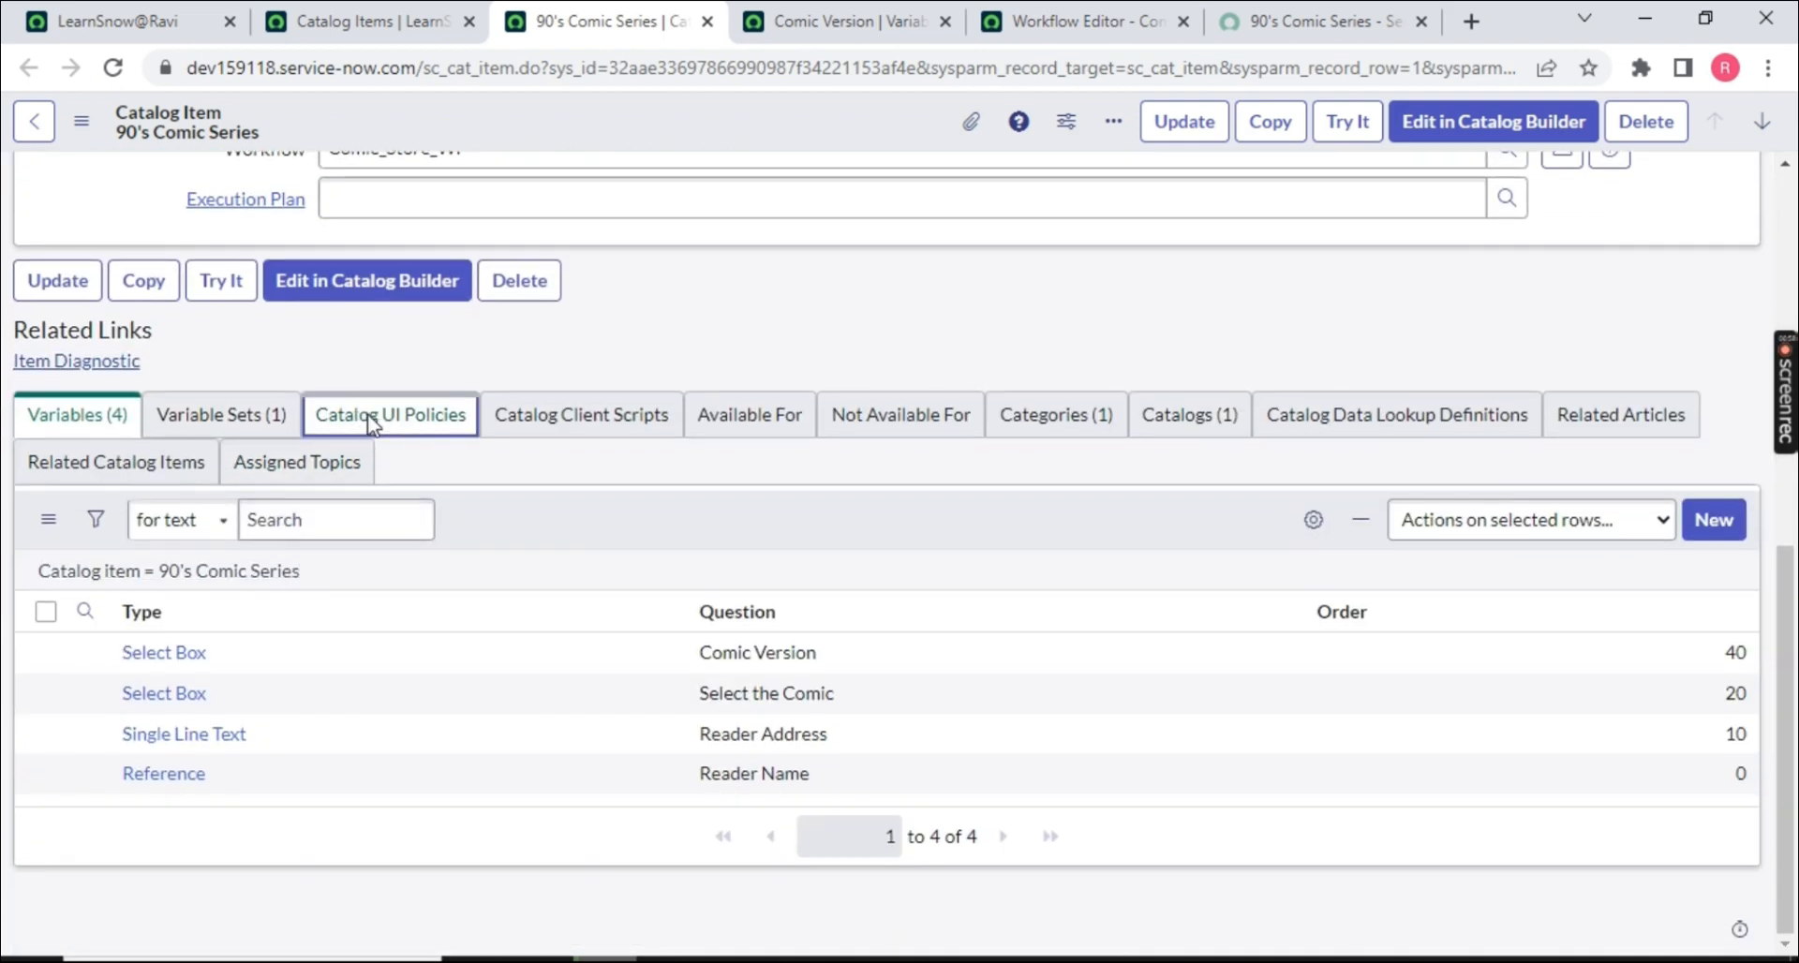
left_click(371, 424)
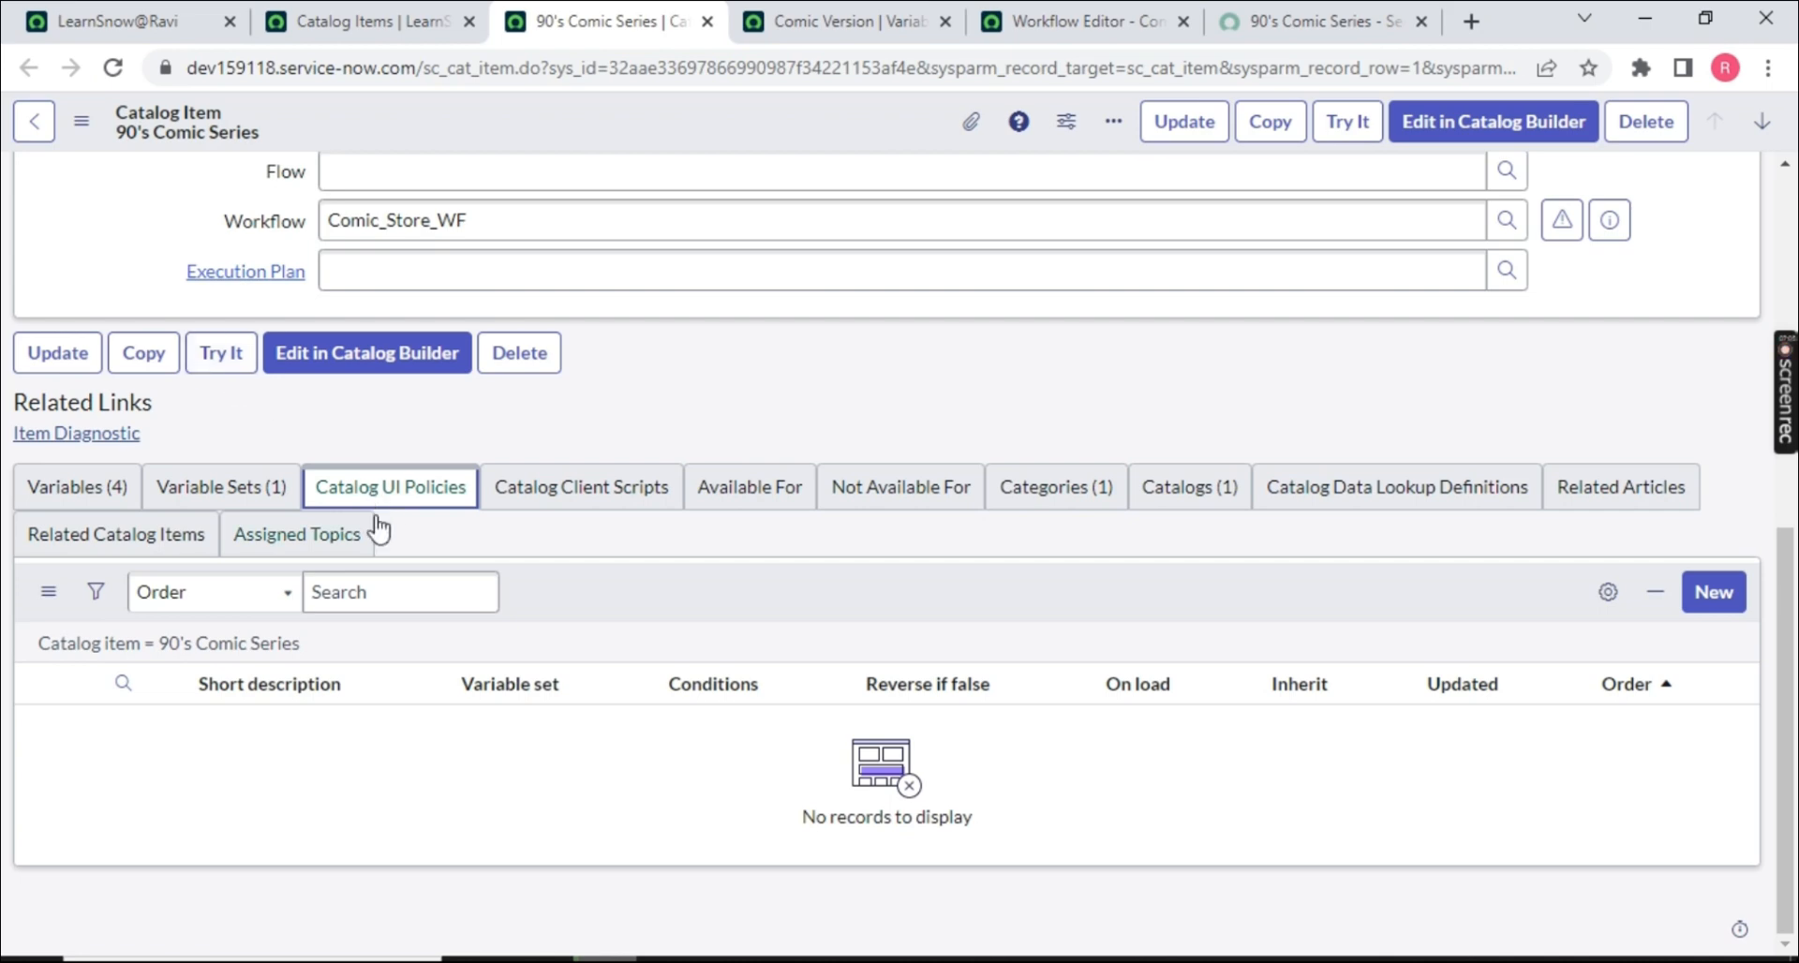
left_click(1713, 592)
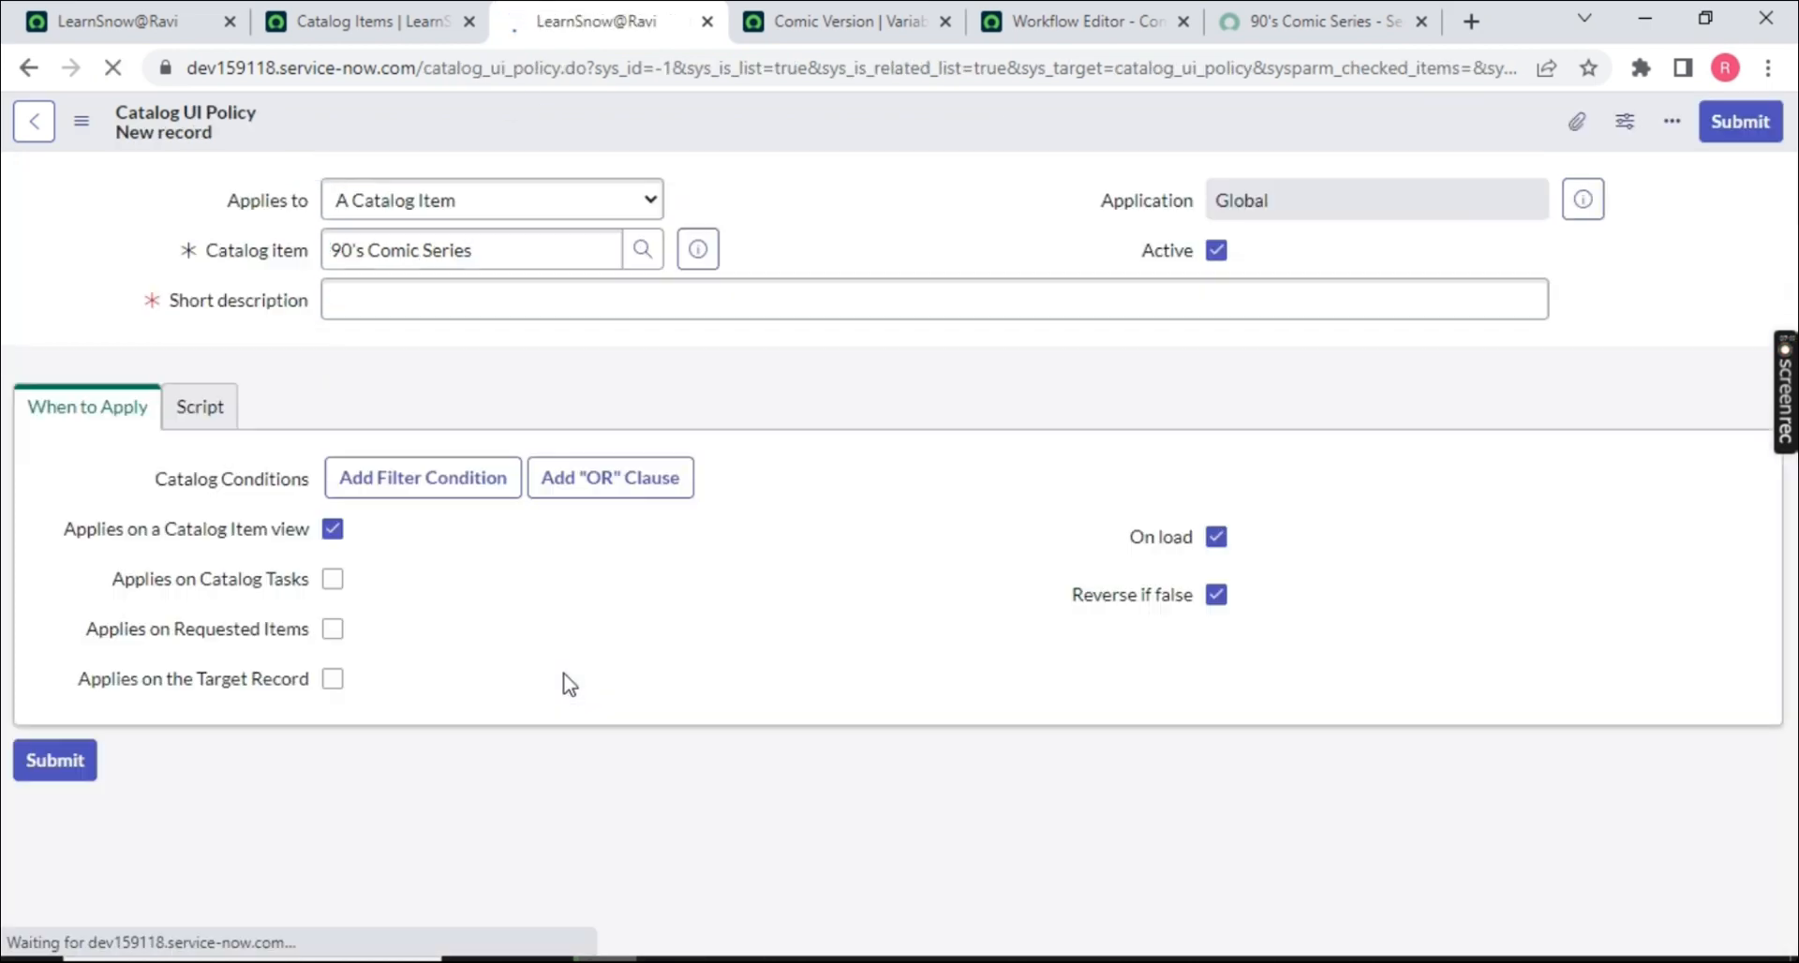
left_click_drag(496, 253, 317, 254)
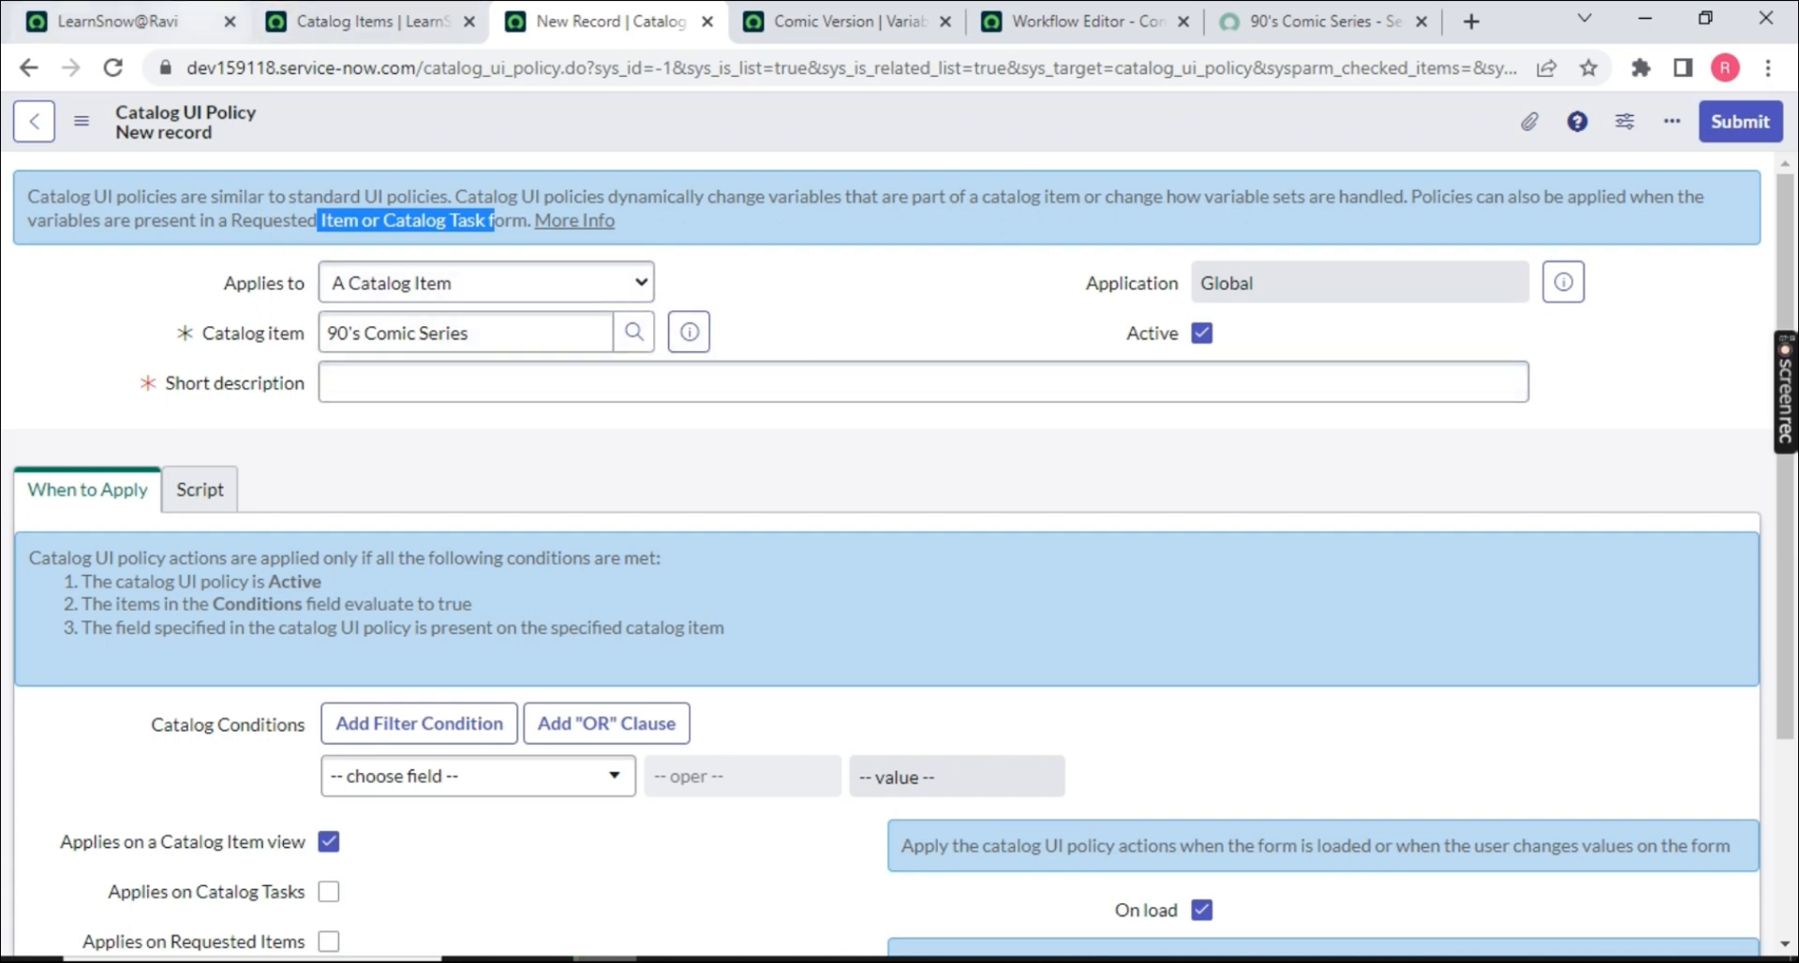
- Search the application navigator for "ui polic" and return to the new catalog UI policy form
left_click(141, 21)
left_click_drag(221, 199, 19, 203)
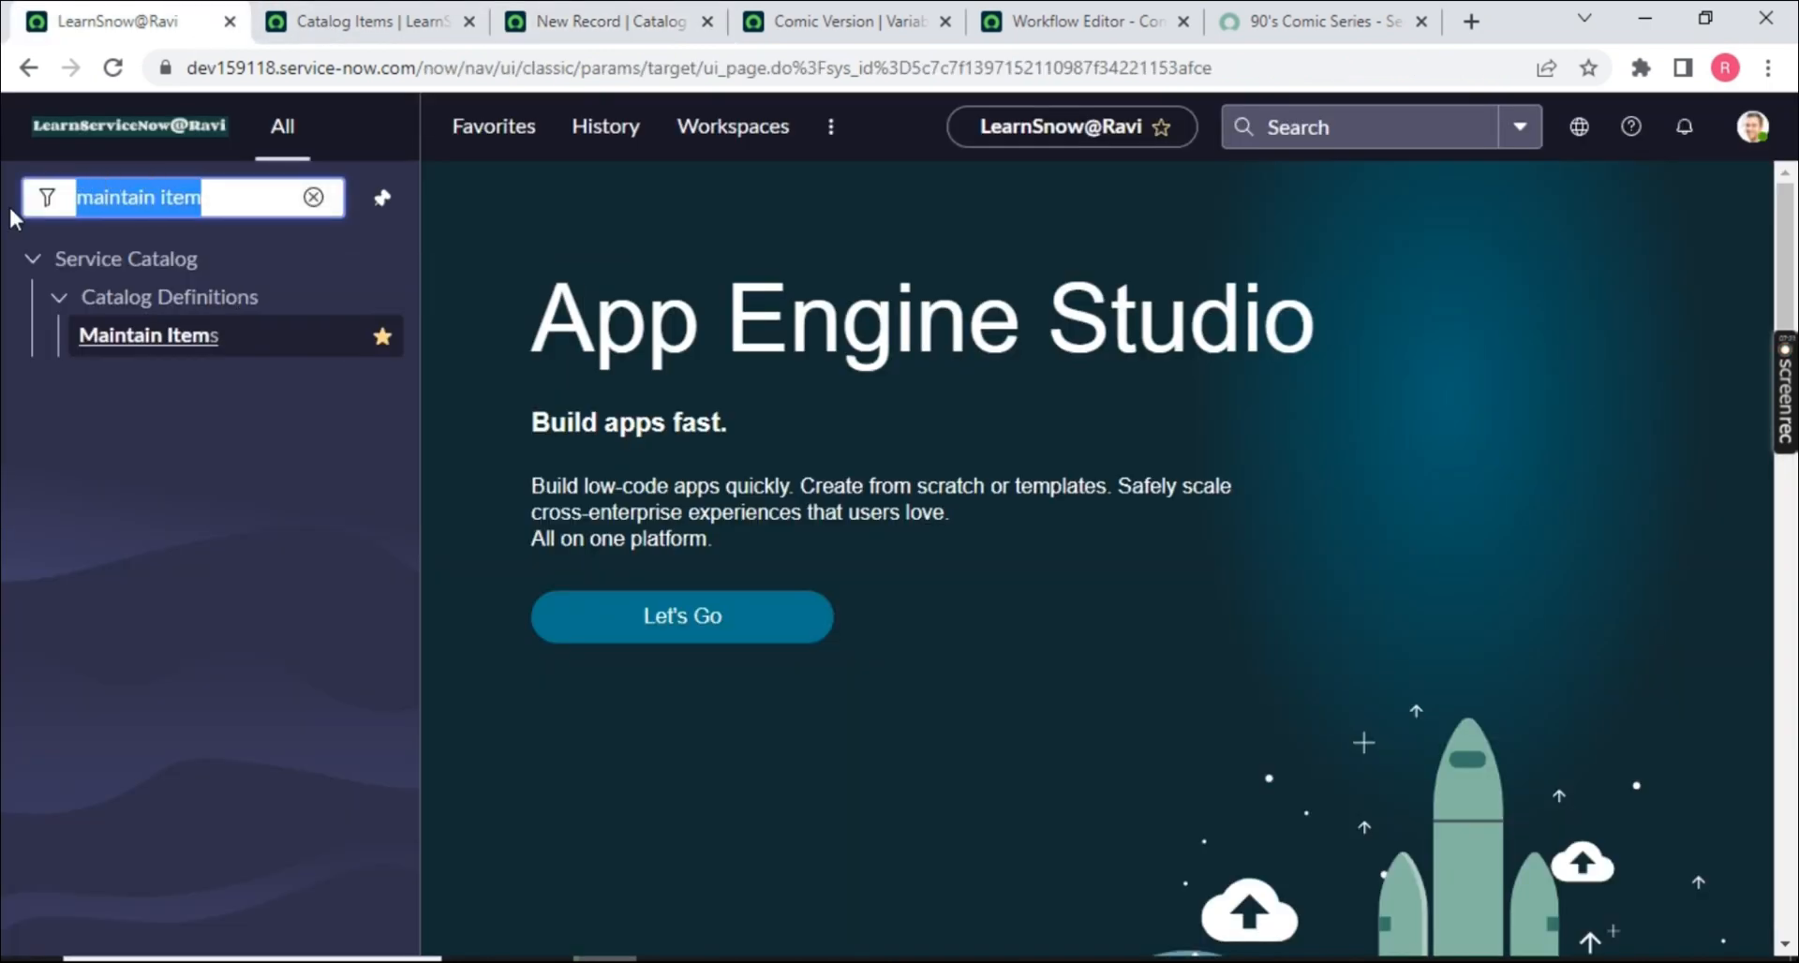
type("ui polic")
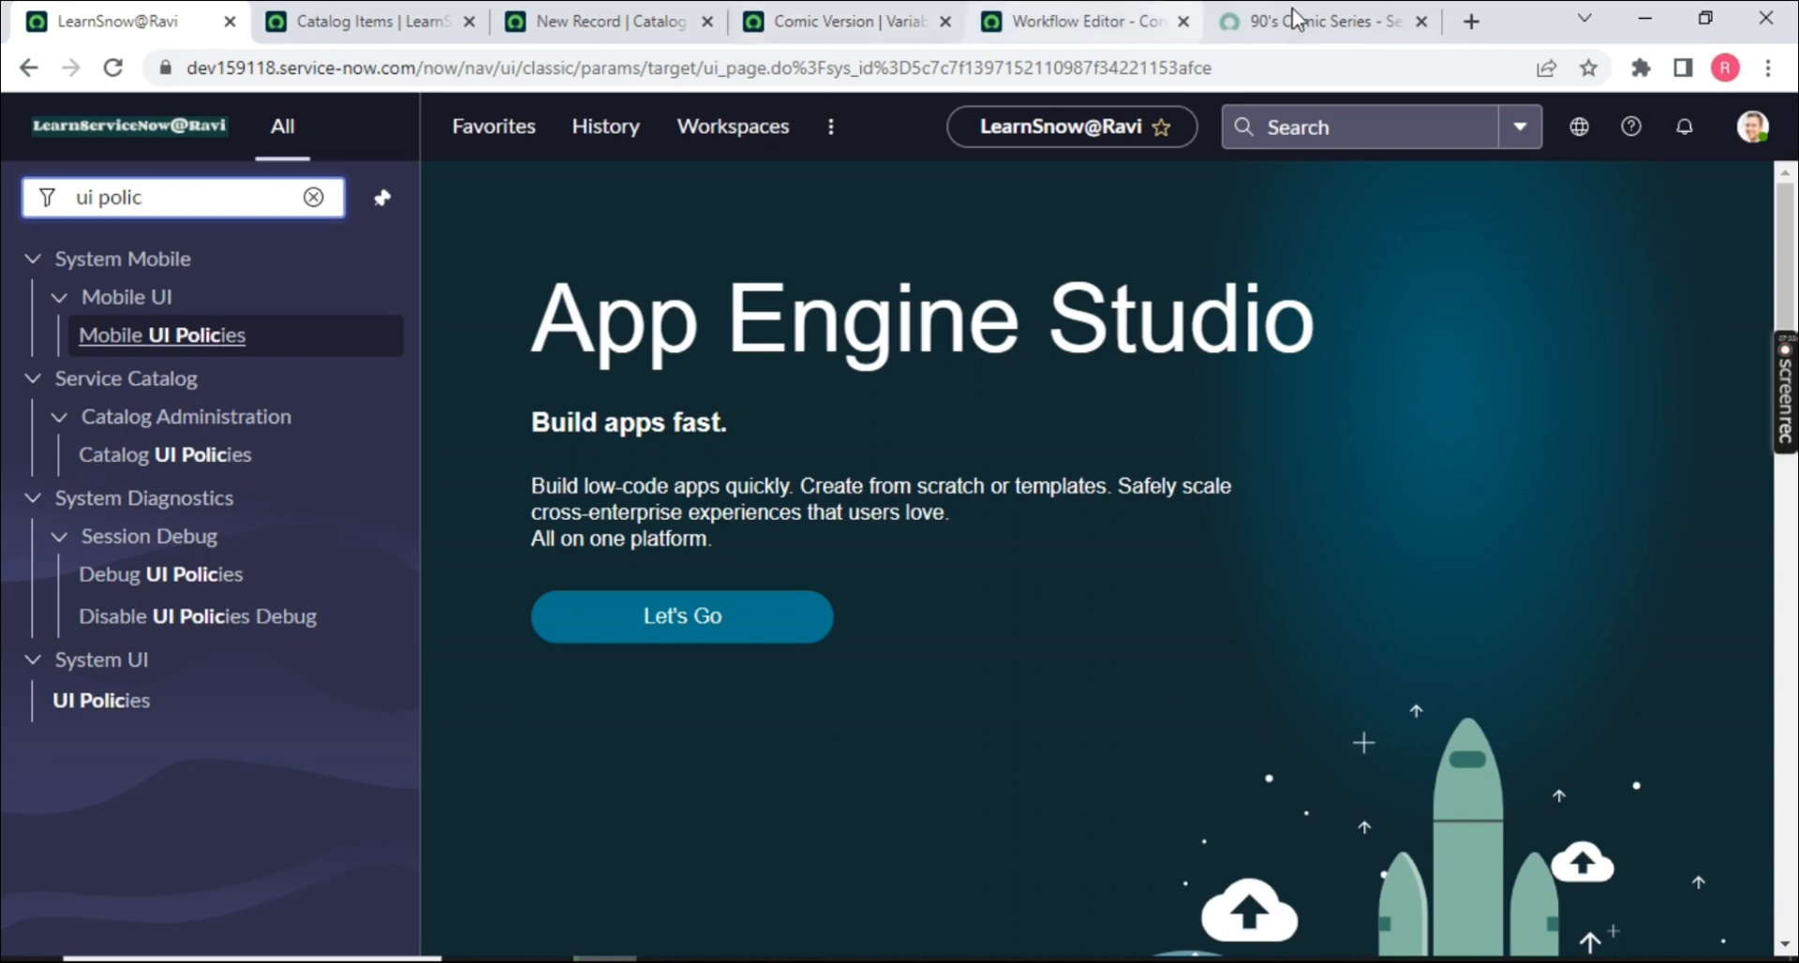
left_click(843, 21)
left_click(609, 20)
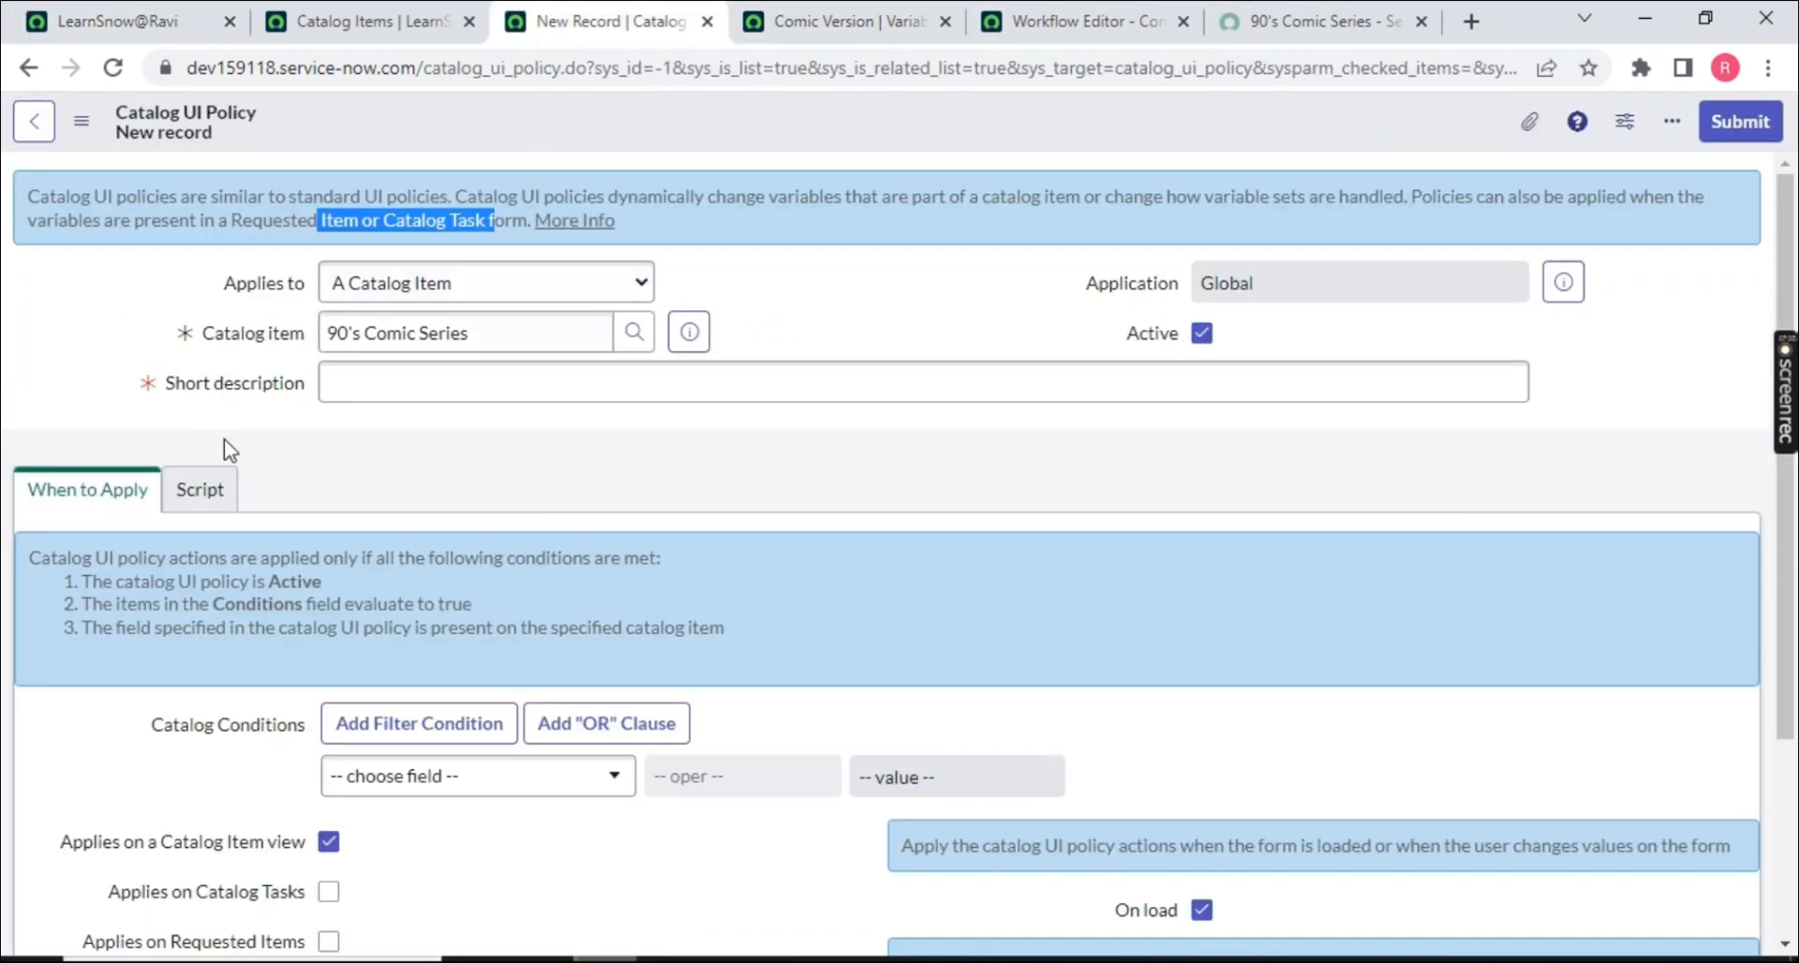
- Enter Make Feild Mandatory as the short description of the new catalog UI policy
left_click_drag(117, 132, 129, 129)
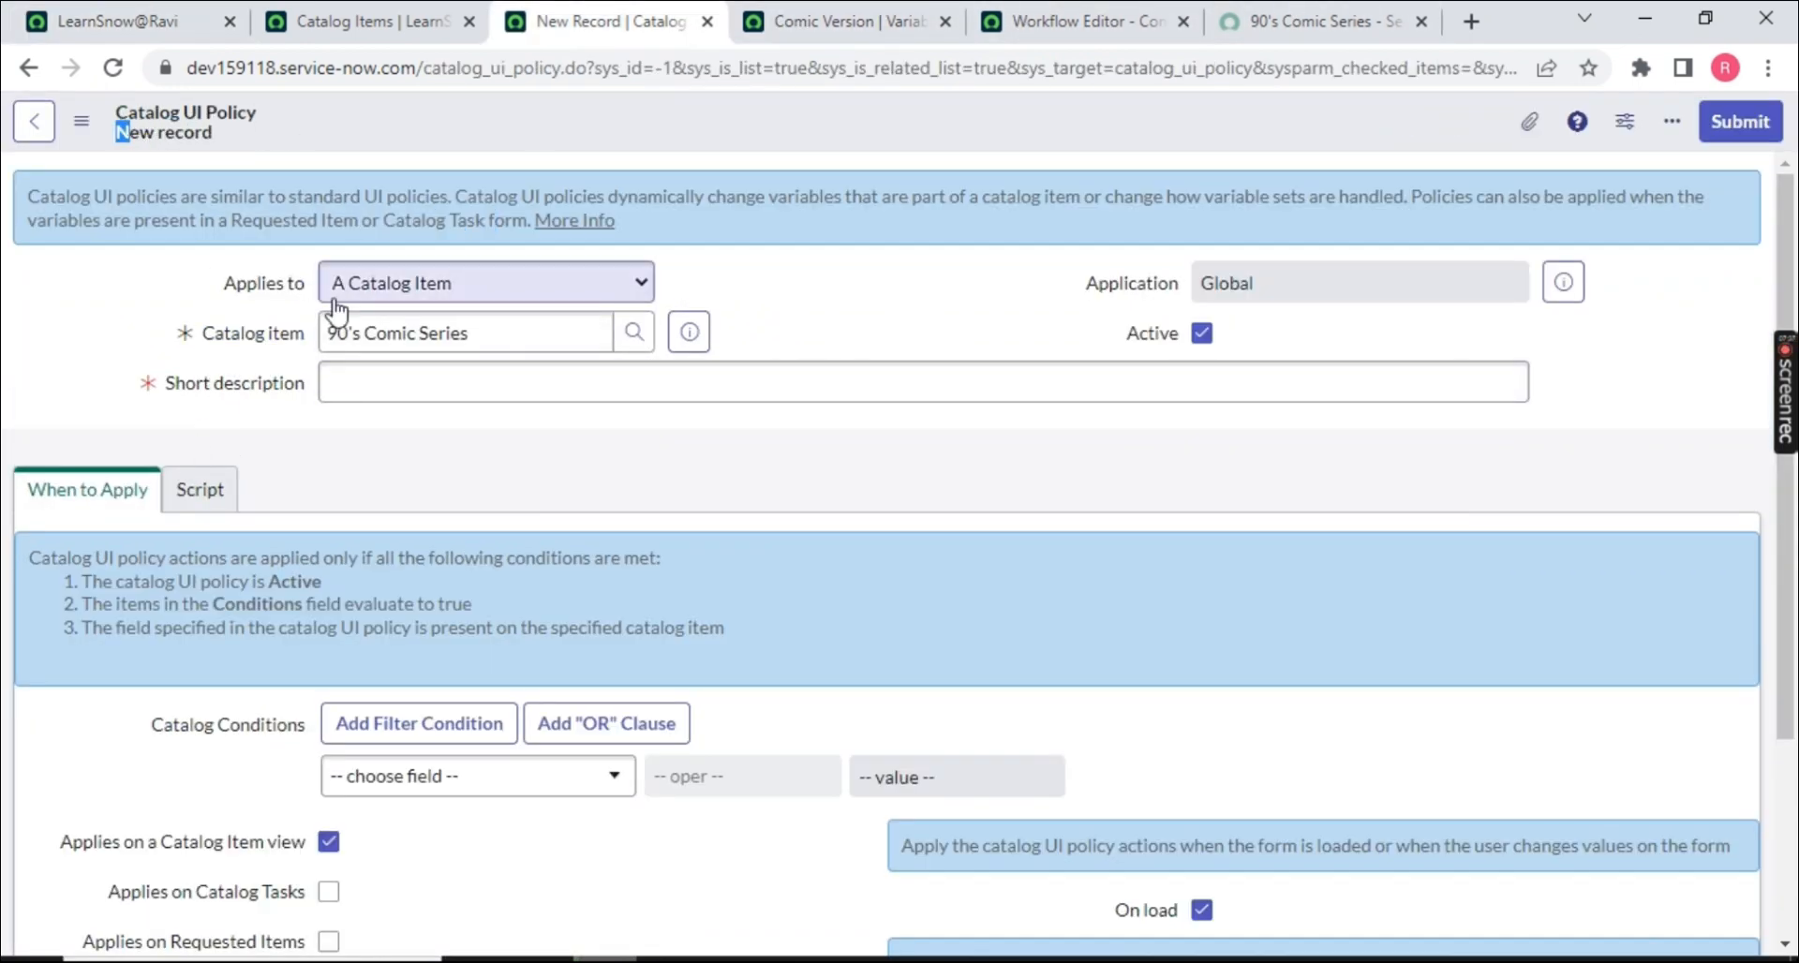
left_click(467, 339)
triple_click(339, 321)
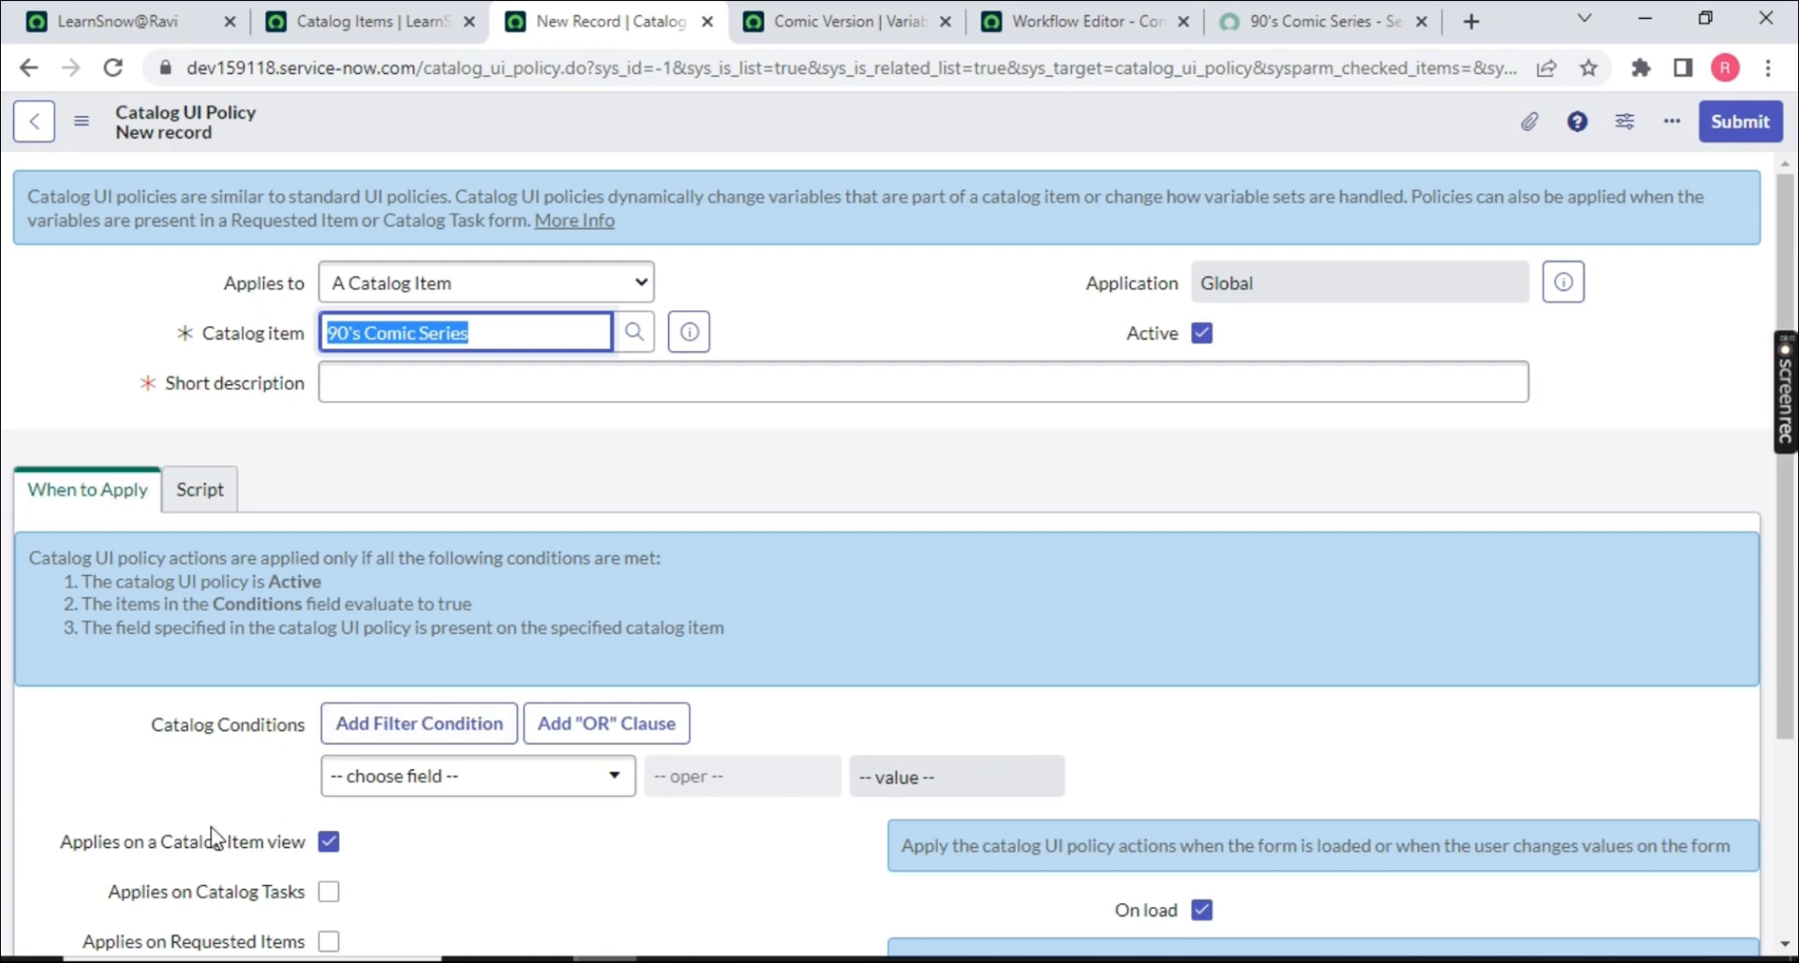
left_click_drag(132, 730, 327, 738)
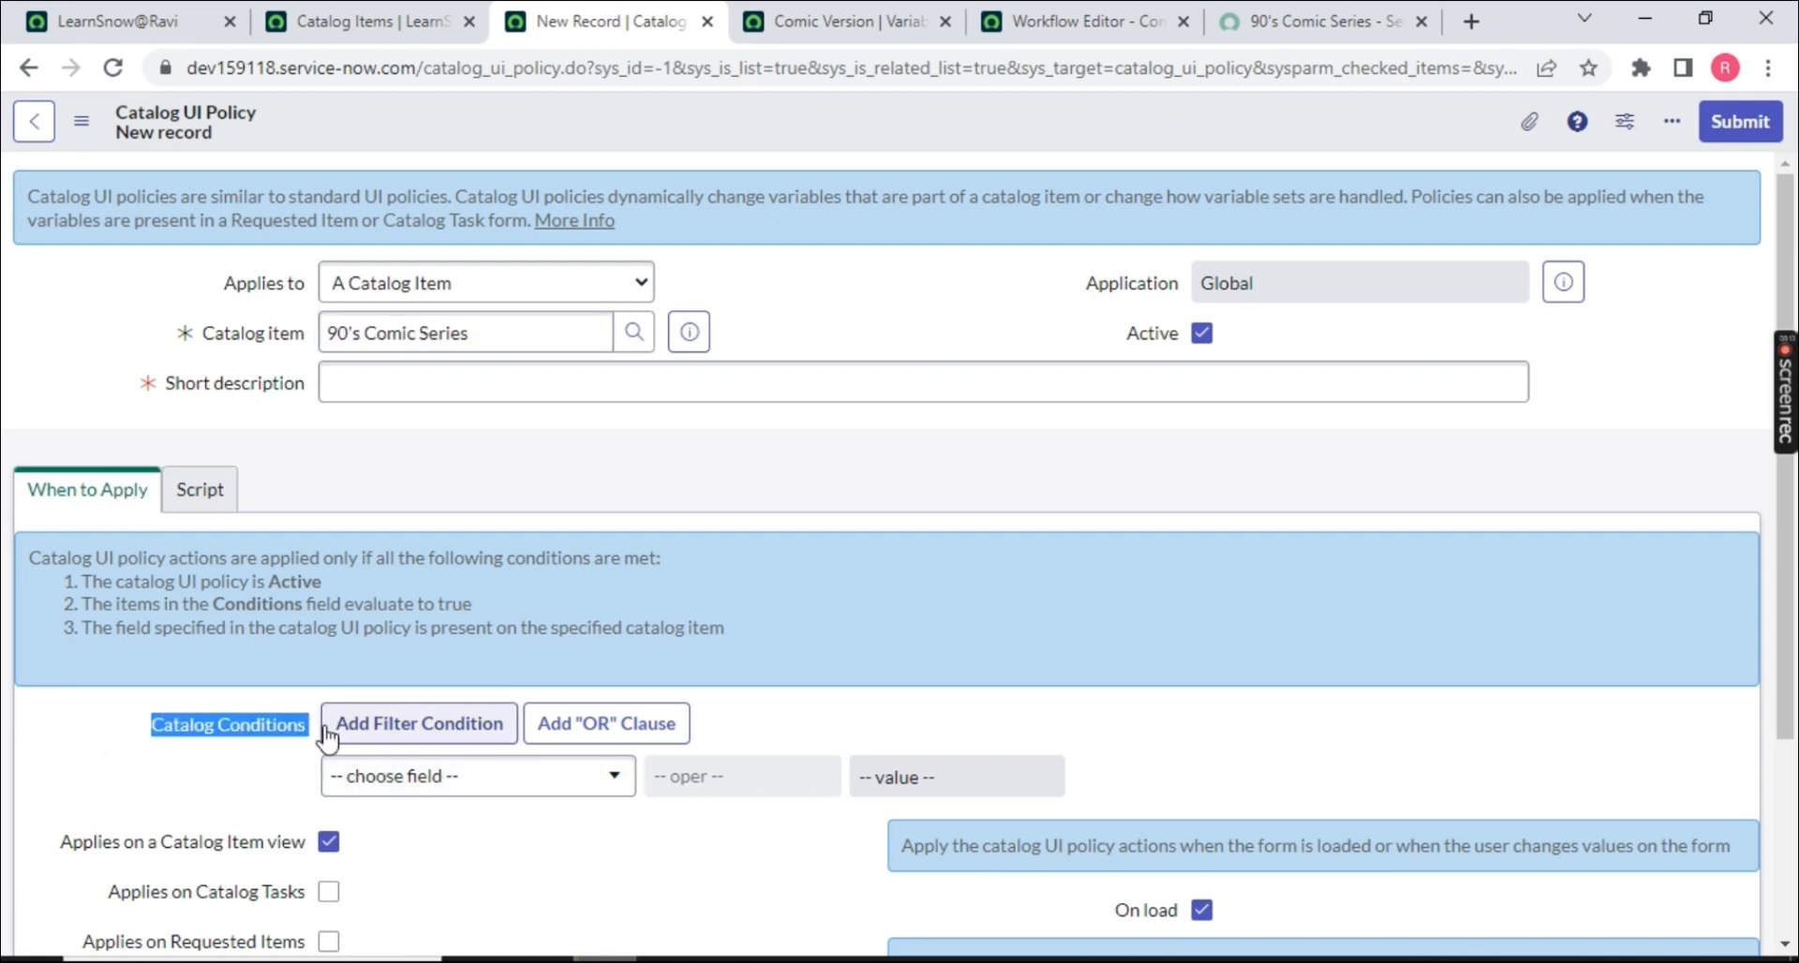
left_click(365, 384)
type("M")
type("ake File")
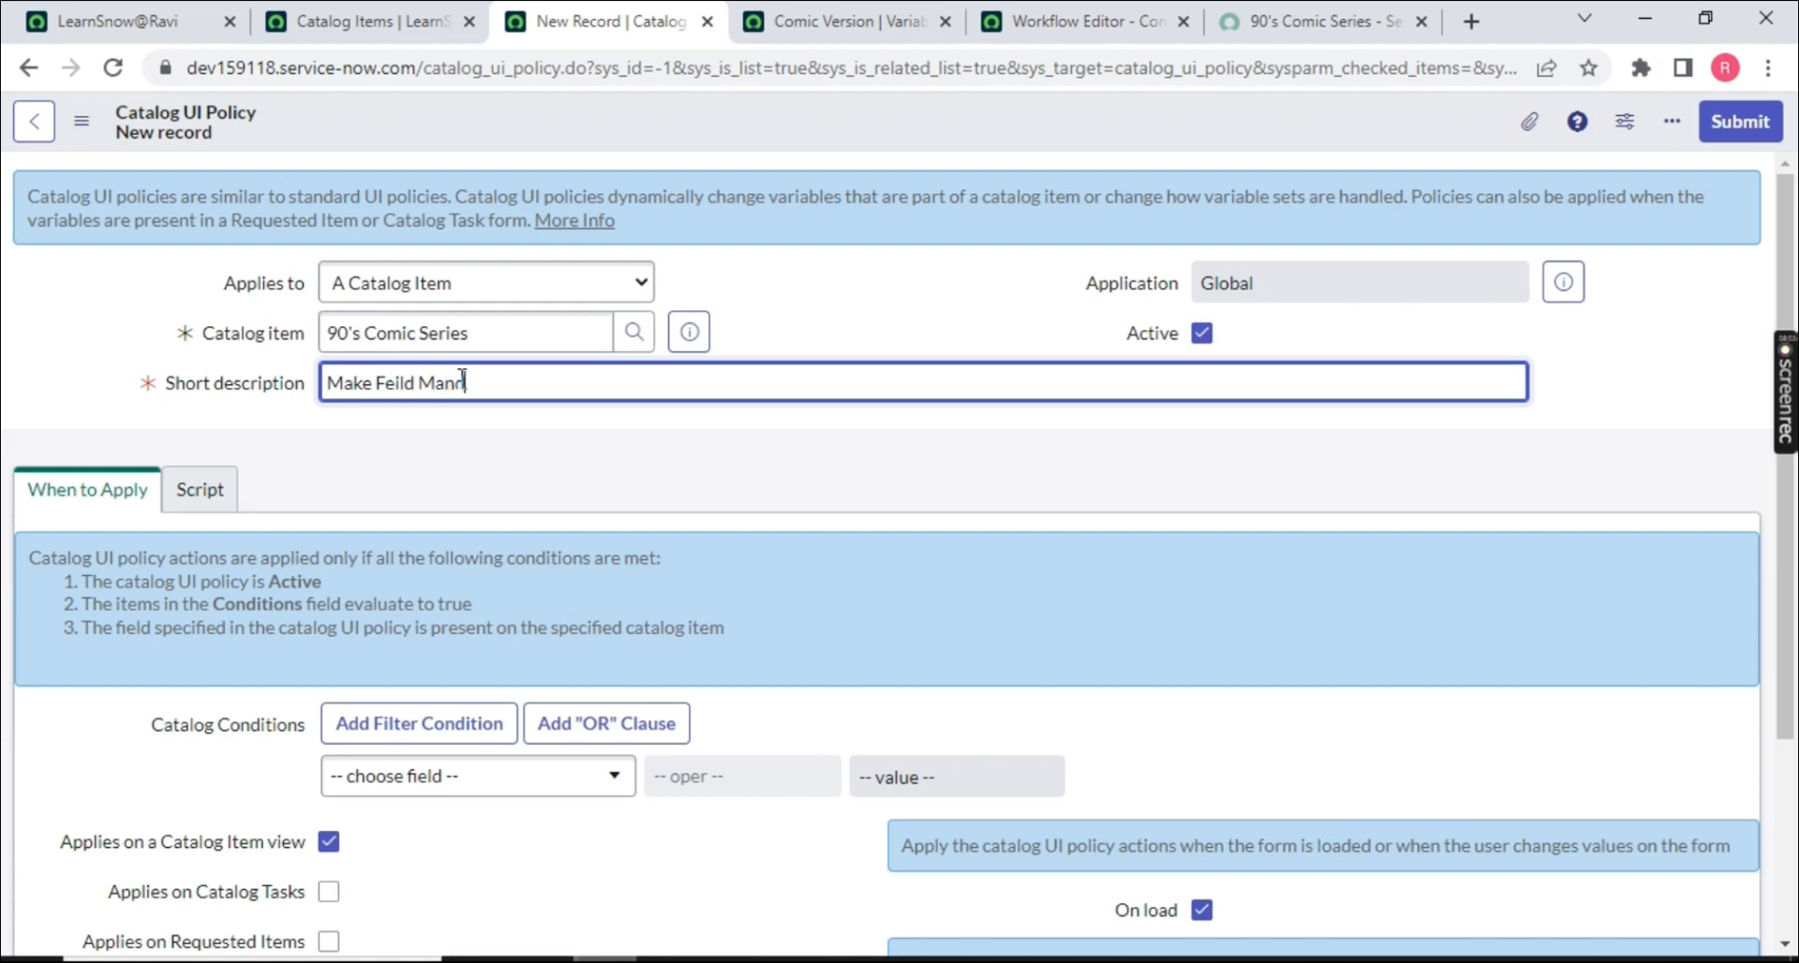
left_click(489, 555)
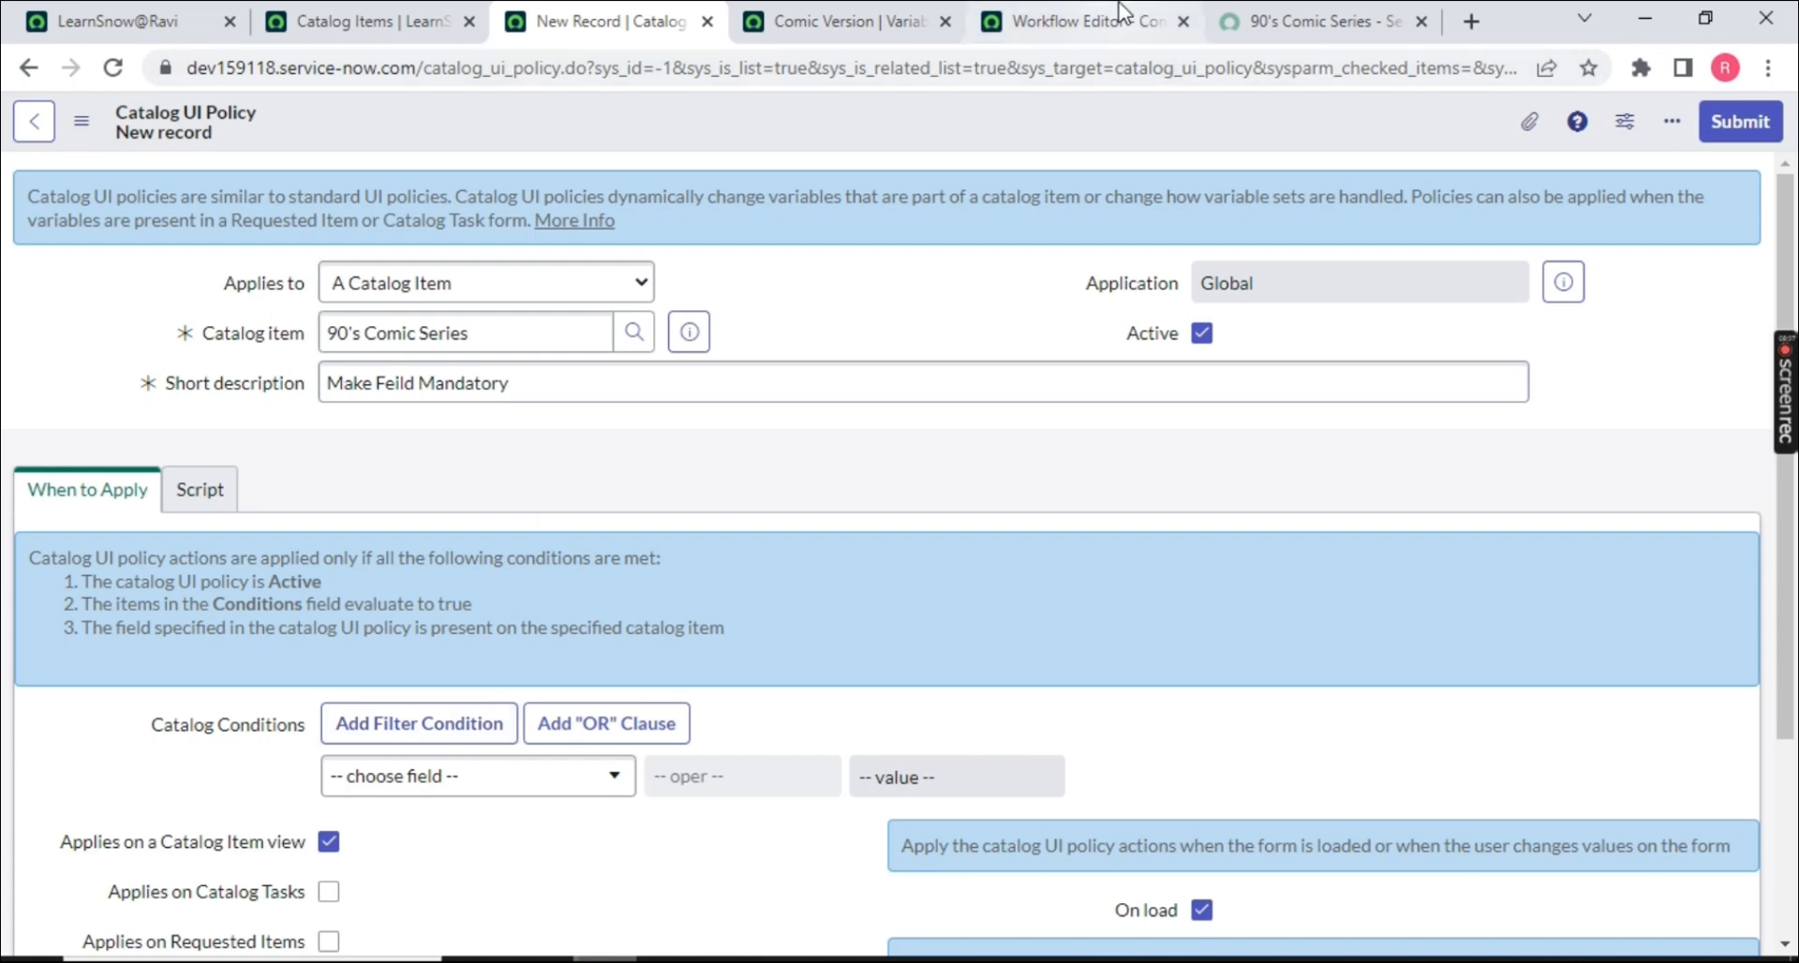
- Check the available comic choices on the 90's Comic Series portal order form, and return to the UI policy form
left_click(1077, 21)
left_click_drag(1274, 21, 1010, 20)
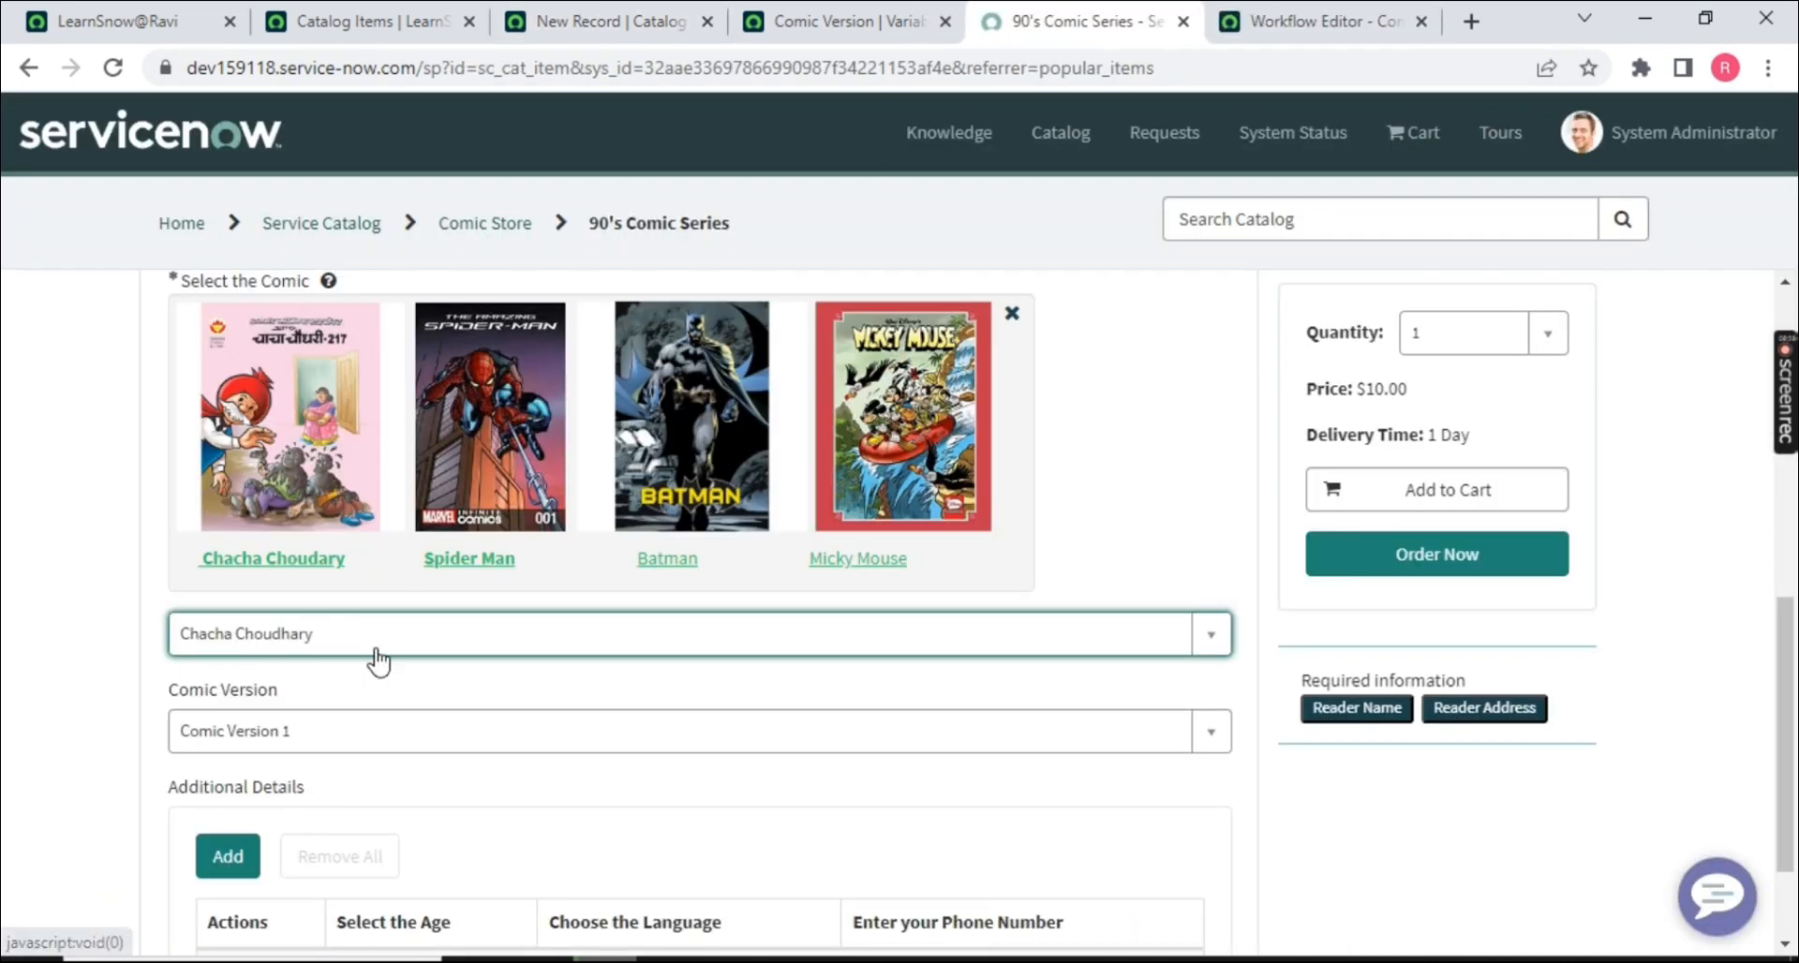
scroll(281, 618, "up", 3)
left_click(301, 895)
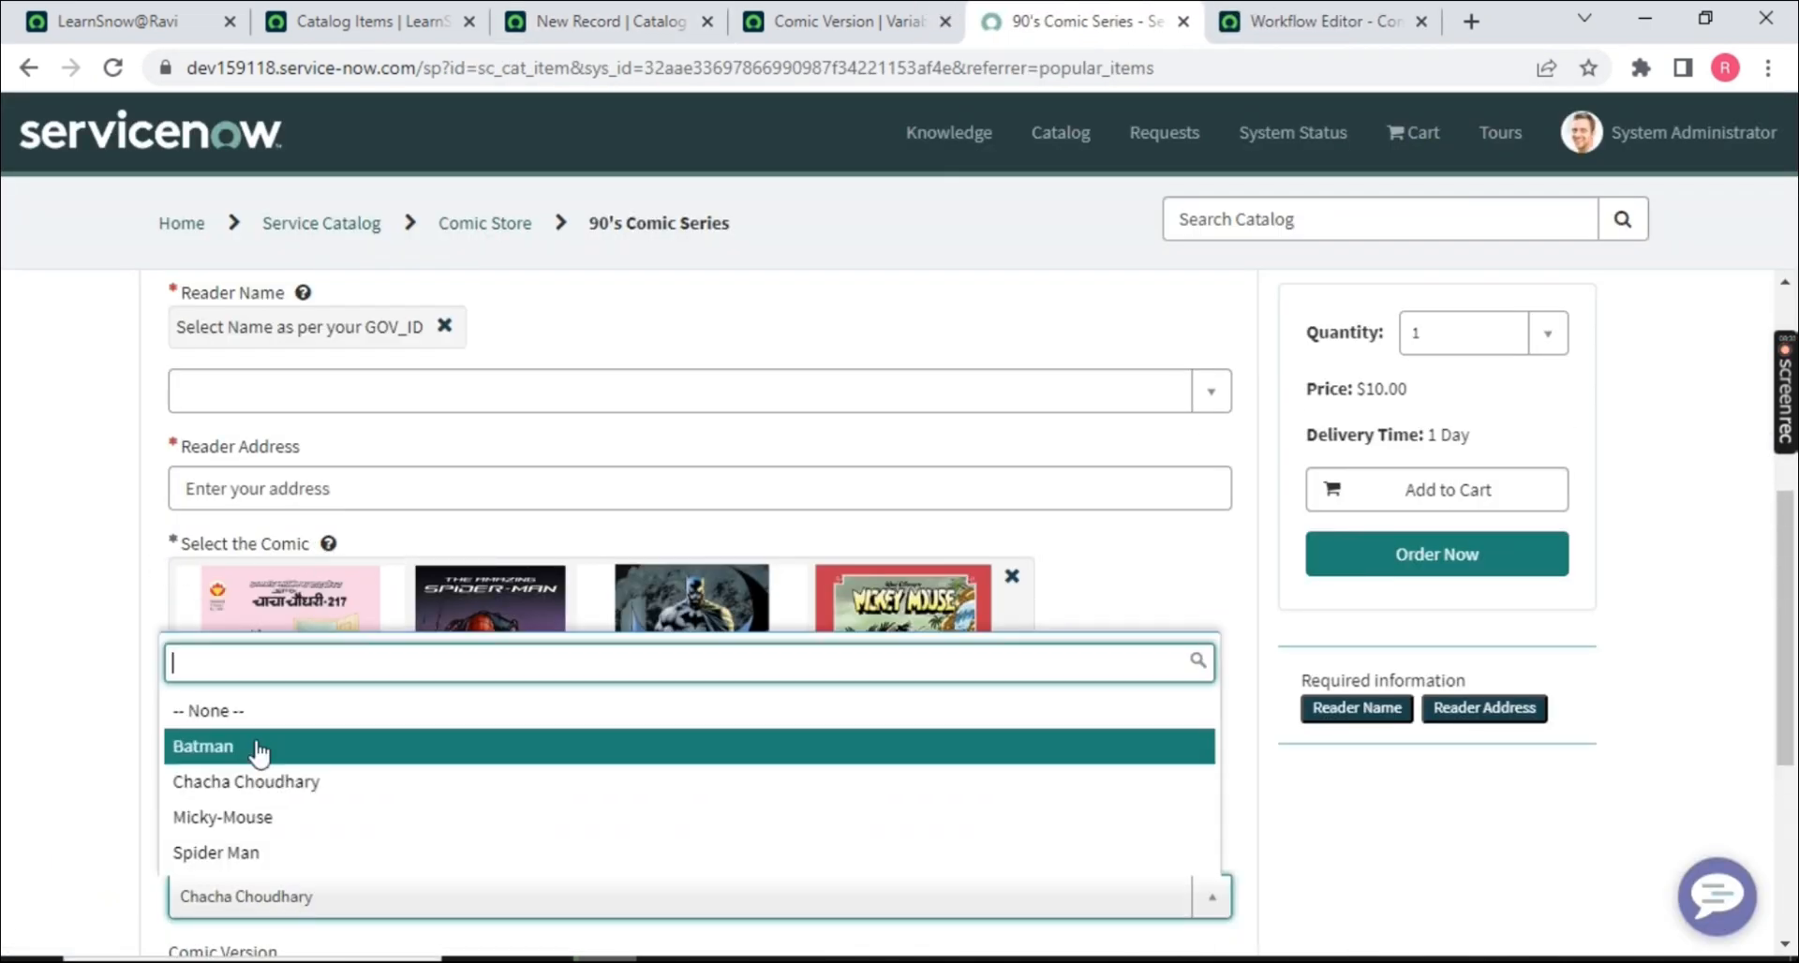
left_click(609, 21)
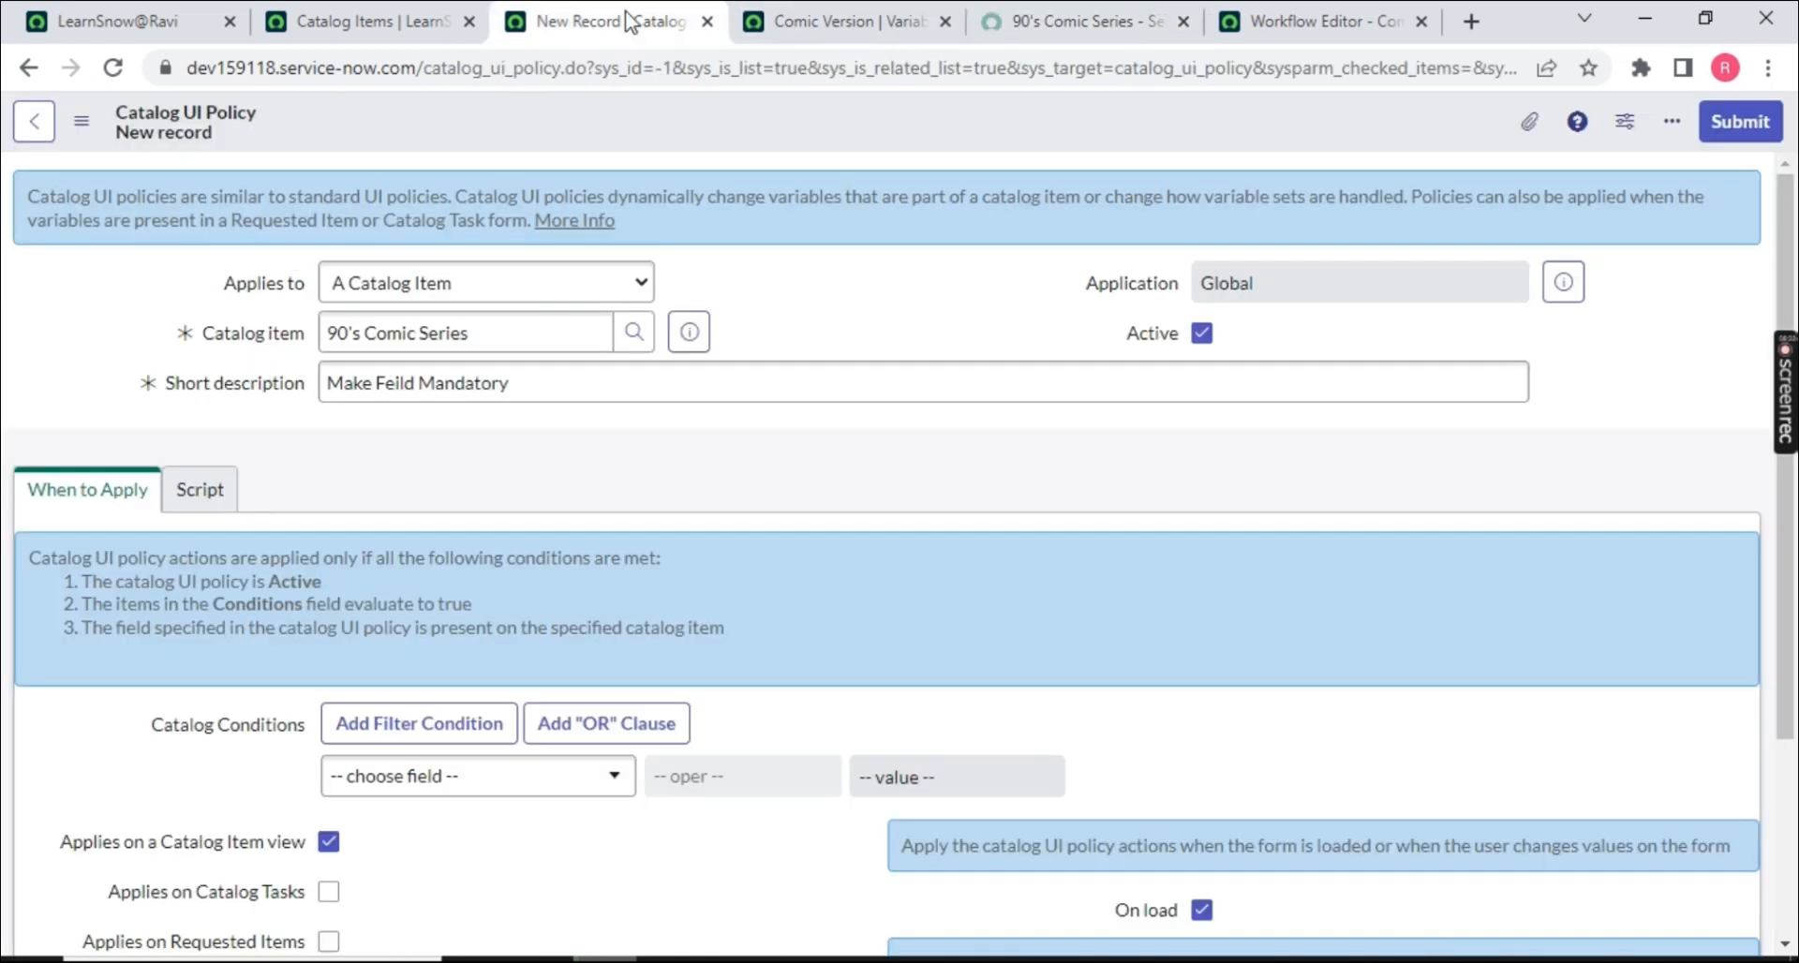
- Set the policy's catalog condition to select_the_comic is Batman and save the record
left_click(567, 777)
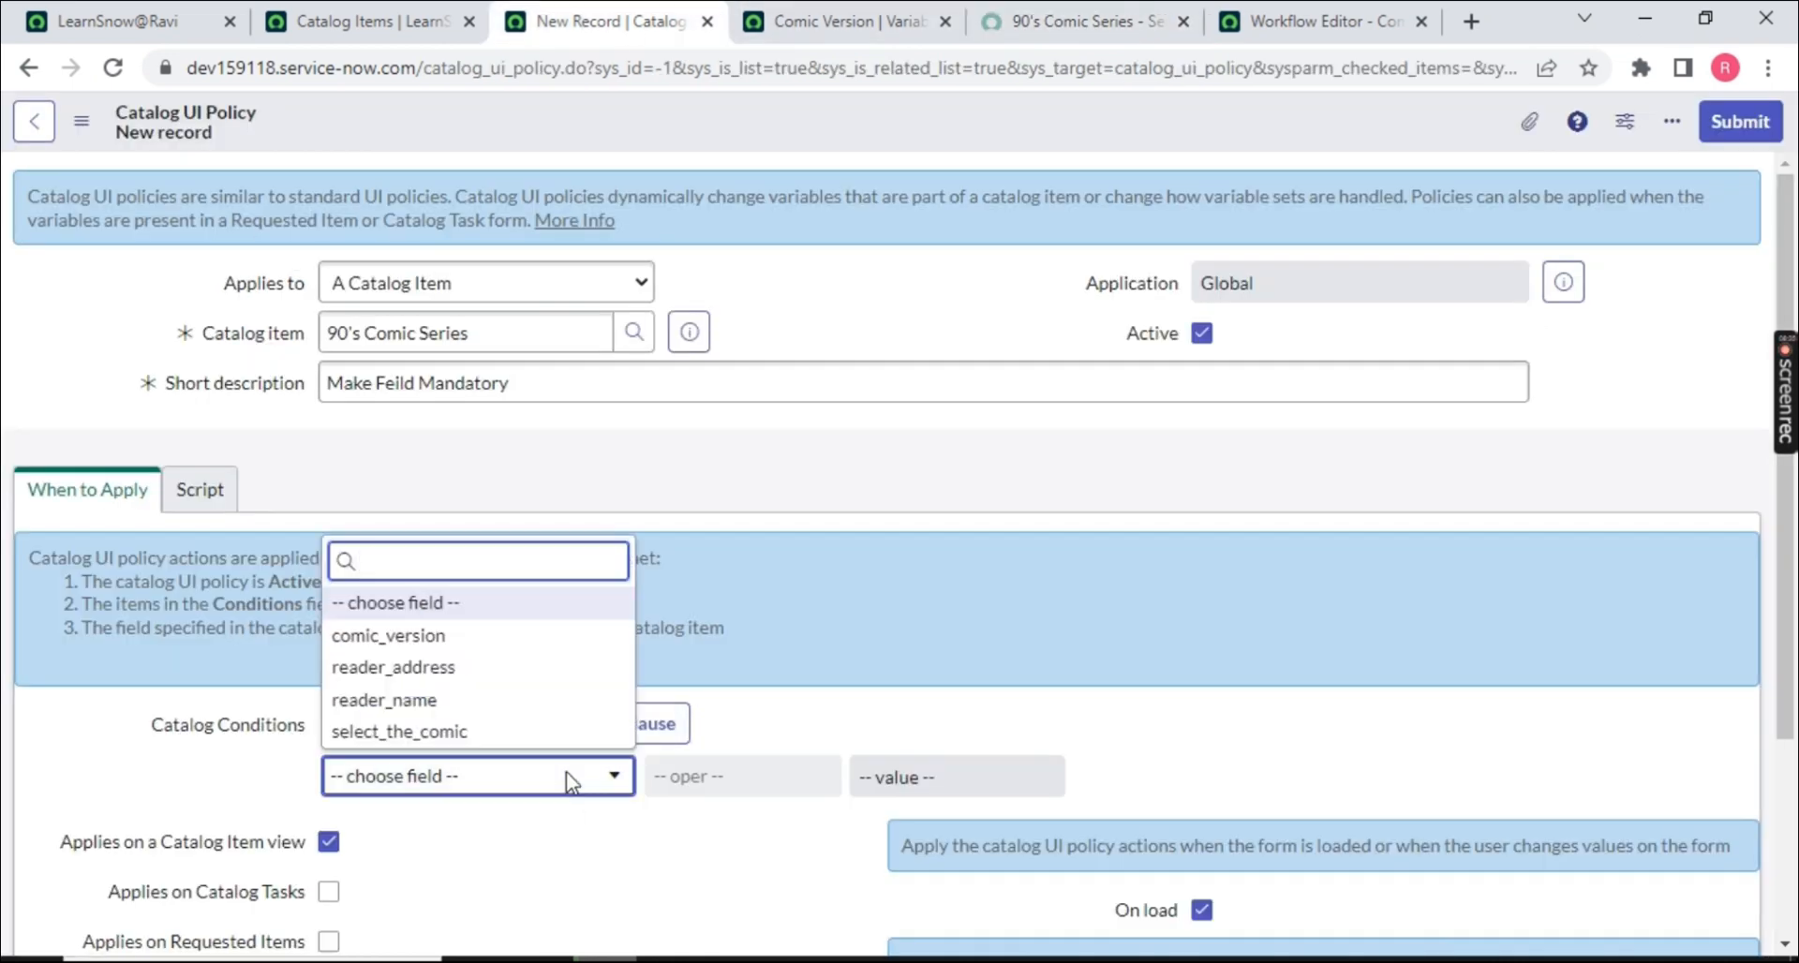
left_click(438, 703)
left_click(433, 763)
left_click(403, 733)
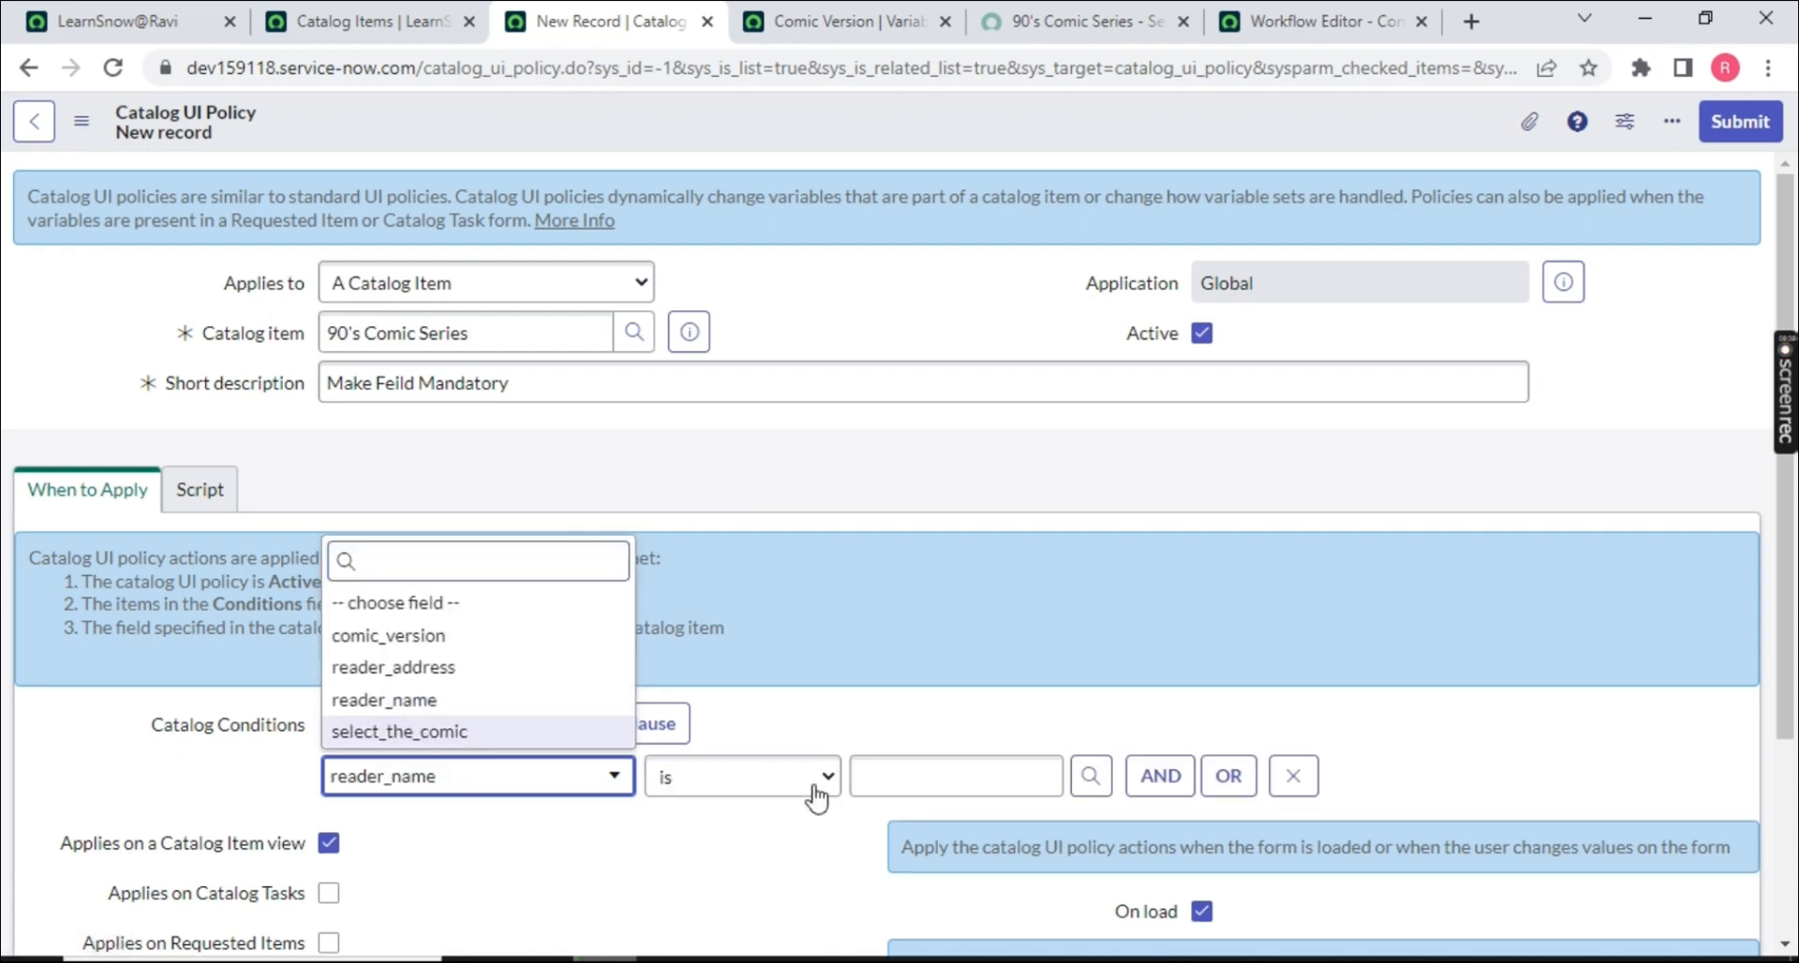
left_click(1031, 785)
left_click(895, 835)
right_click(888, 140)
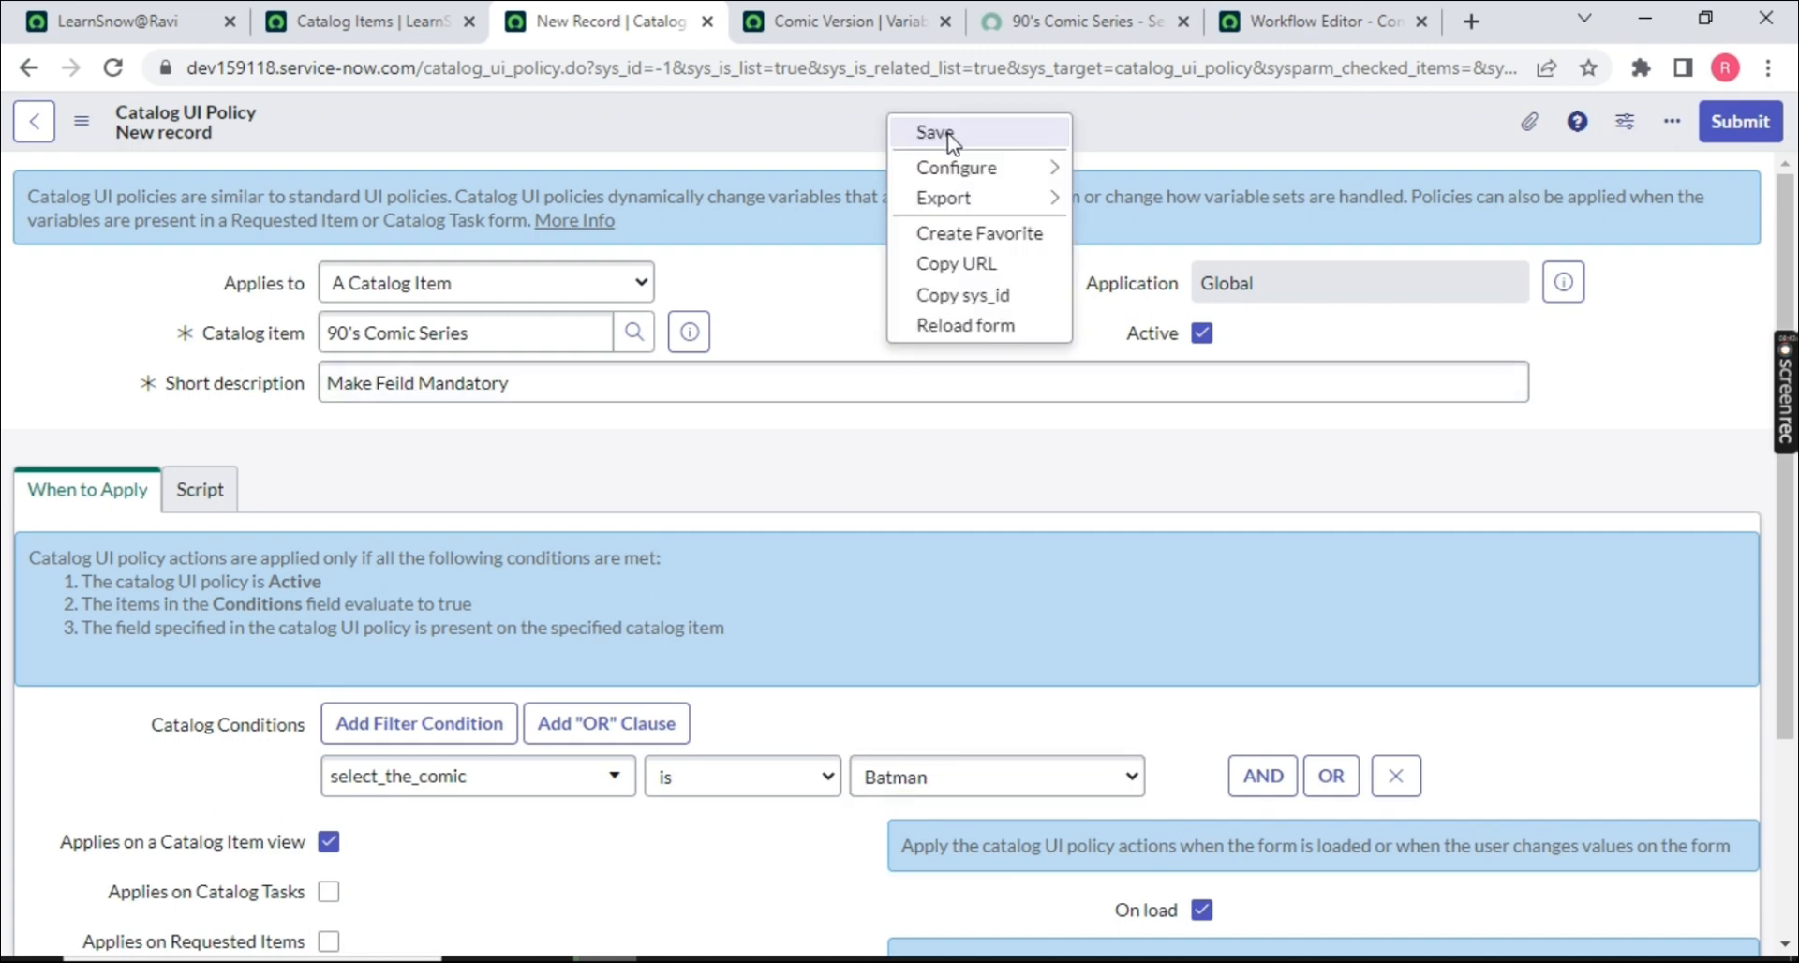
left_click(946, 132)
- Start a new catalog UI policy action for the Make Feild Mandatory policy
scroll(453, 473, "down", 3)
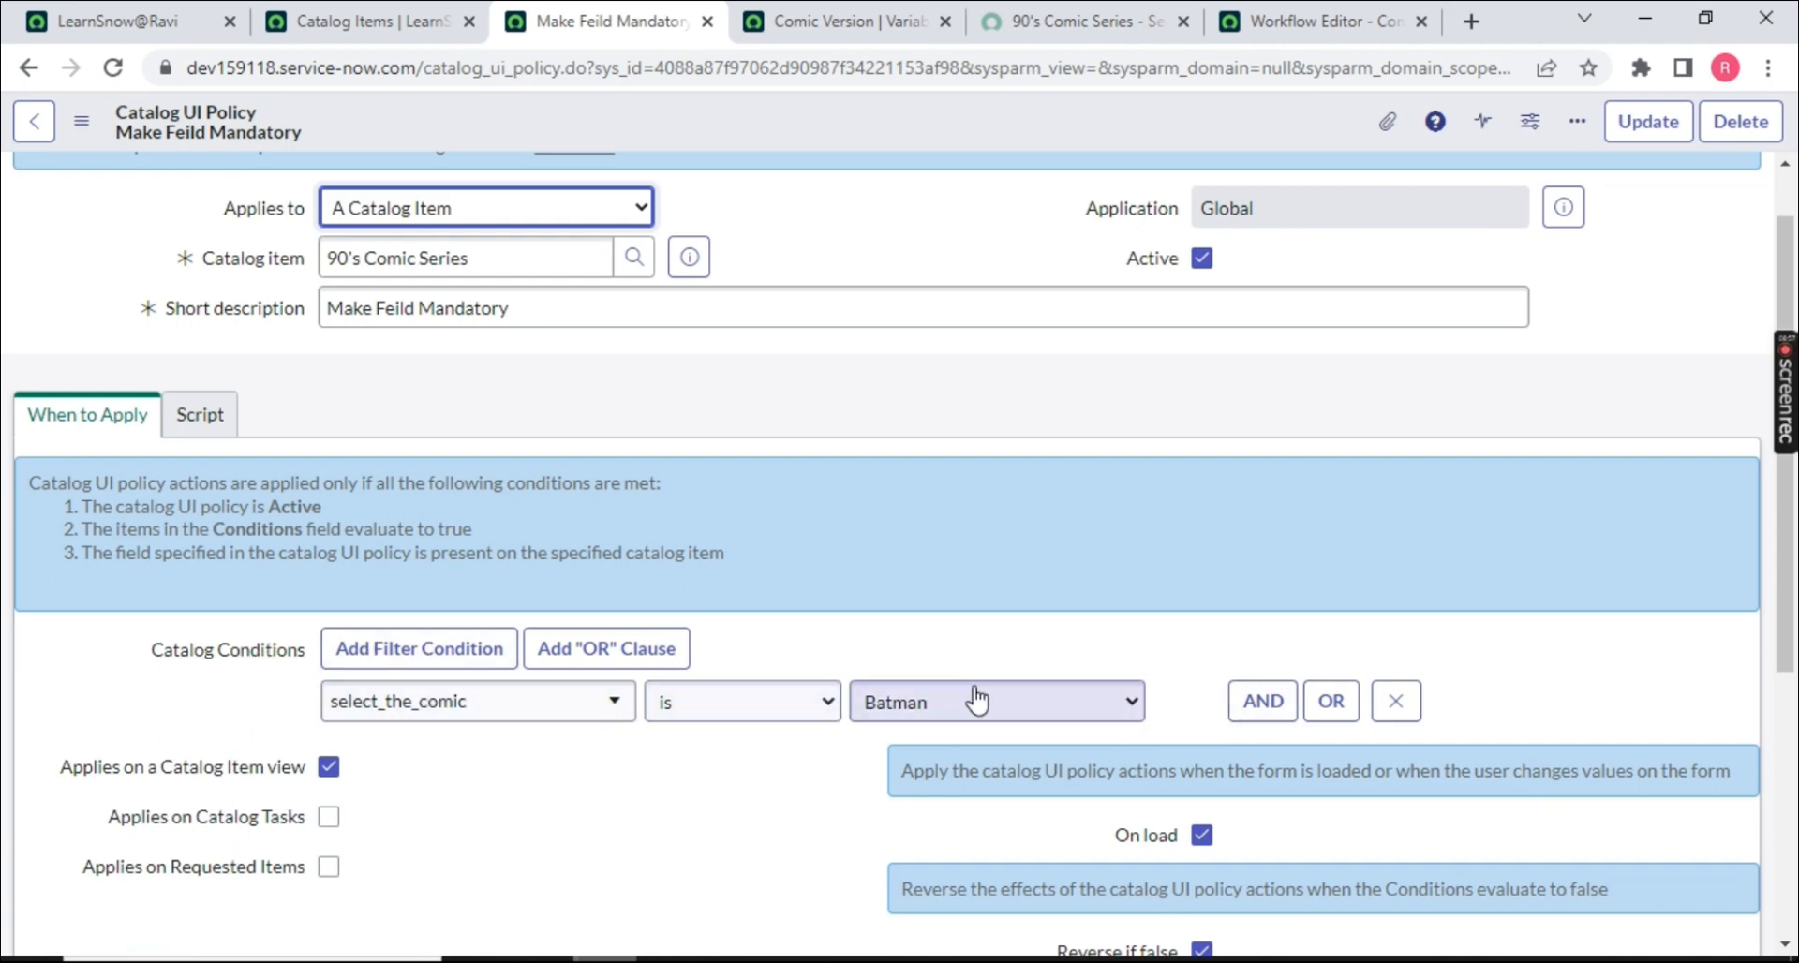
scroll(815, 562, "down", 5)
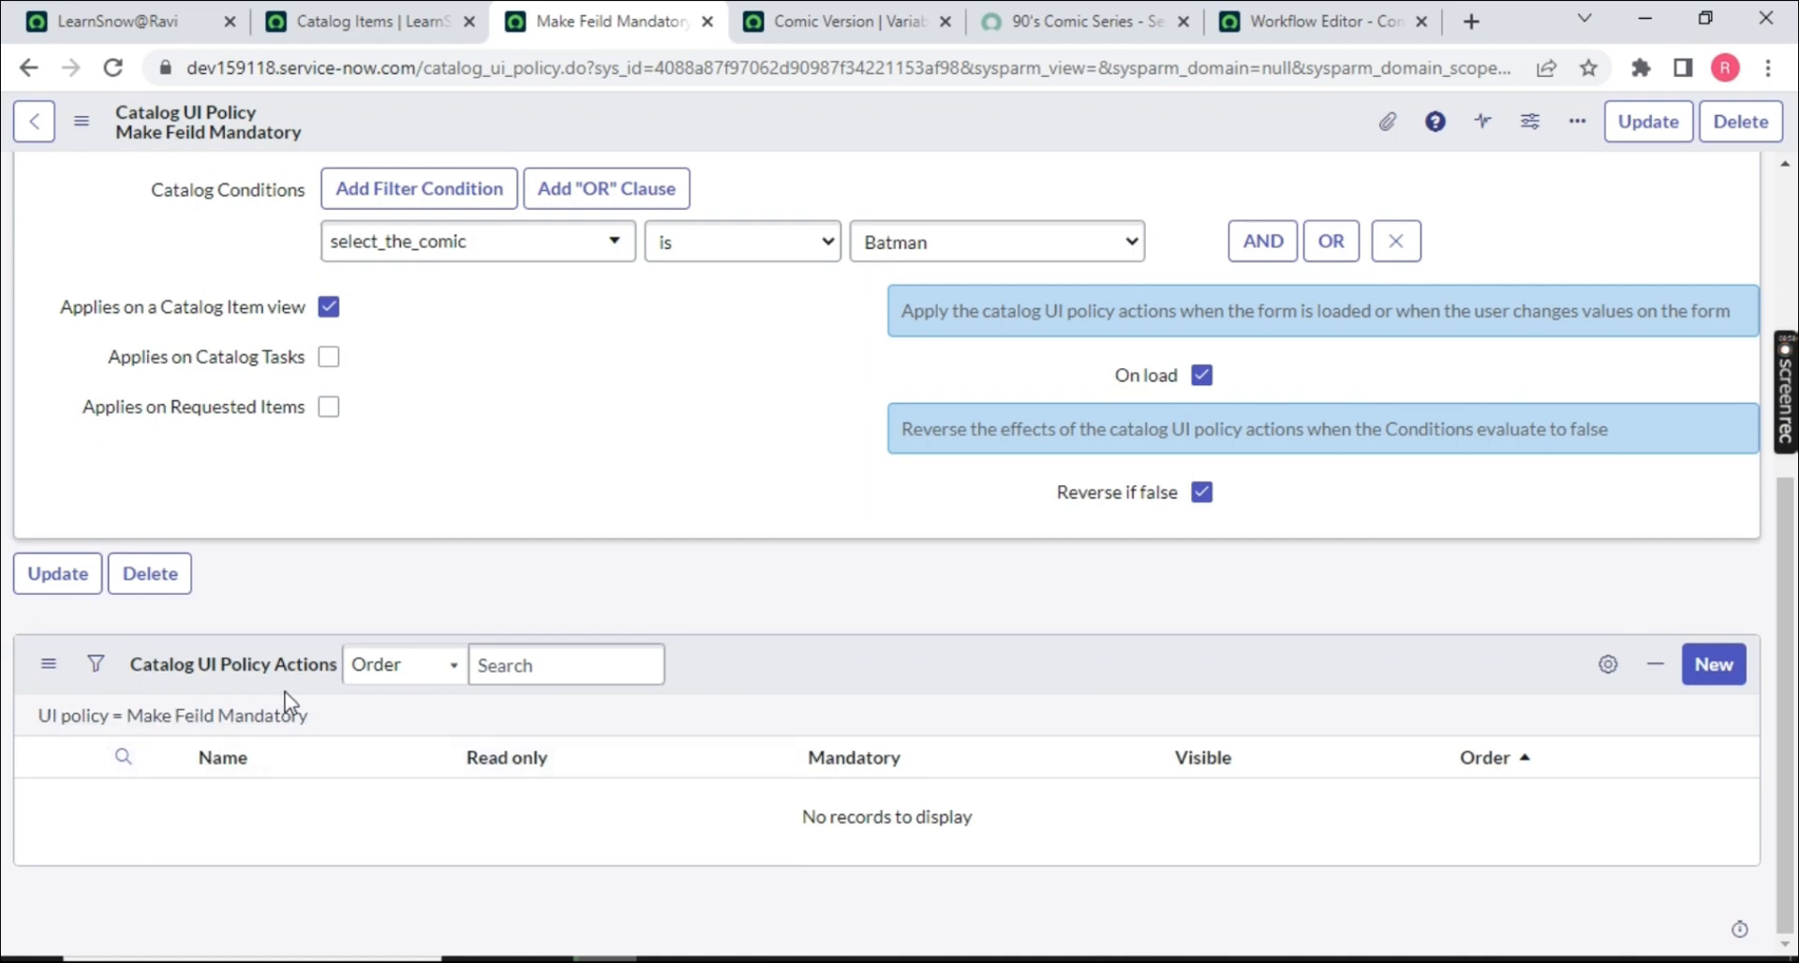
left_click(1714, 665)
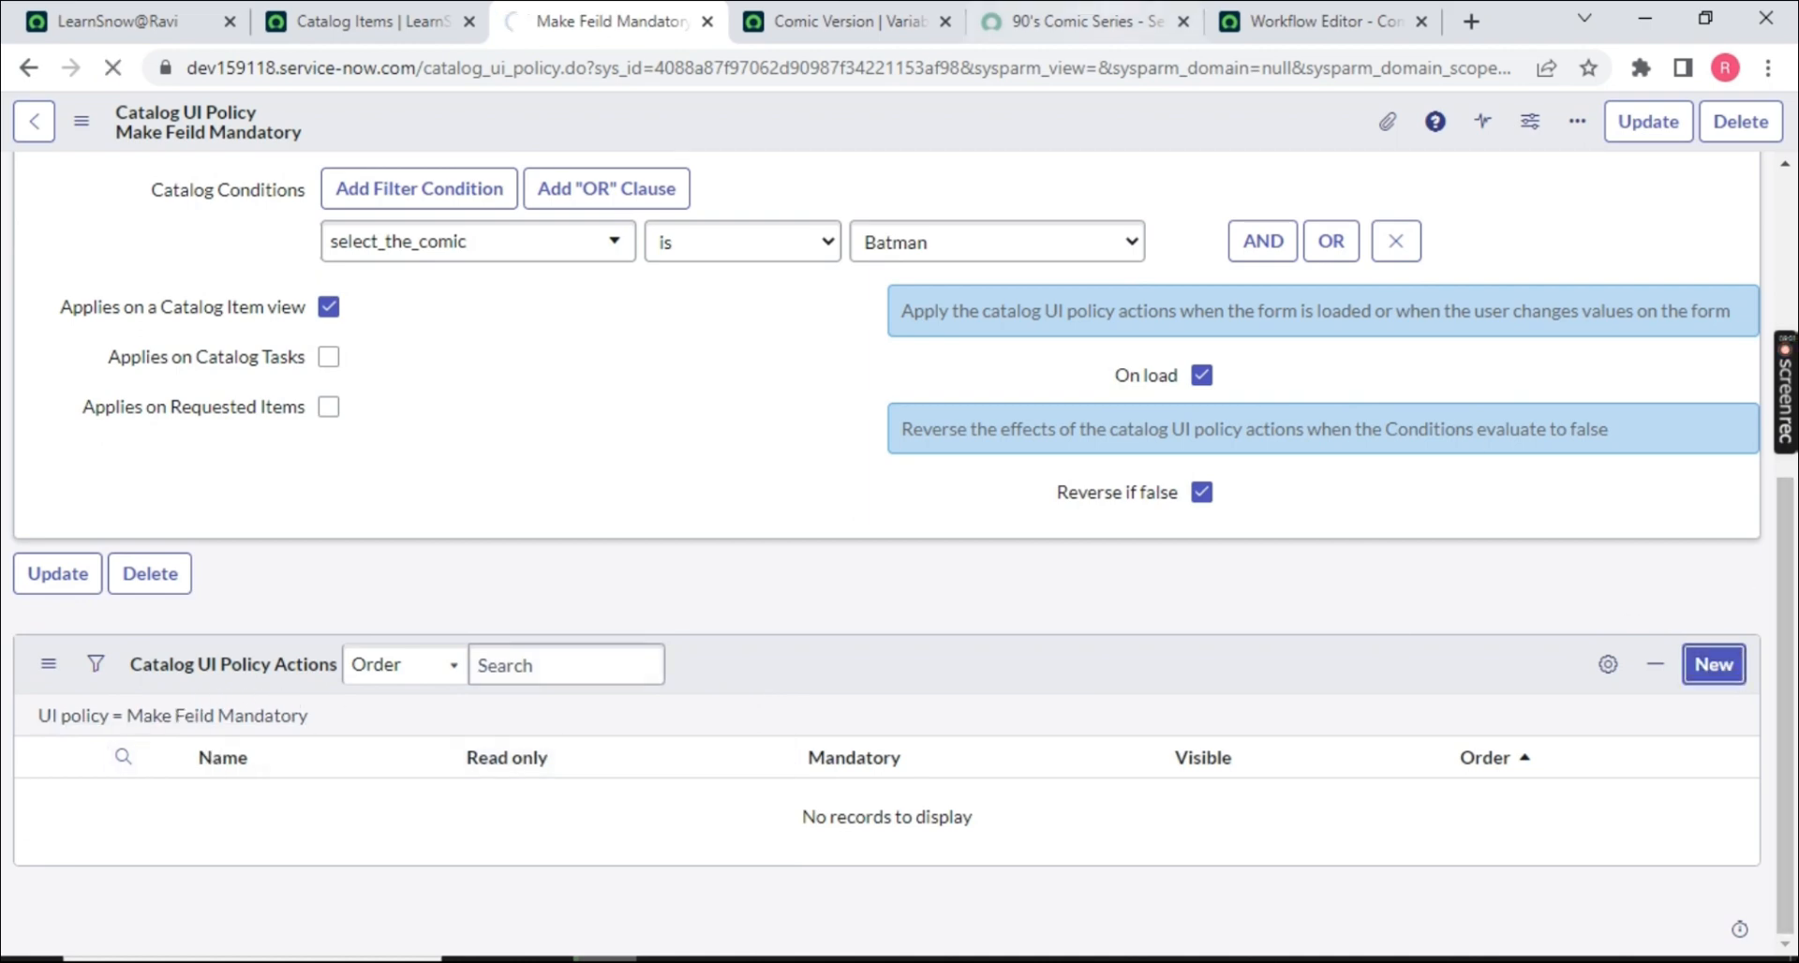
- Review the Comic Version field on the portal order form and return to the new policy action form
left_click(1143, 16)
left_click(38, 666)
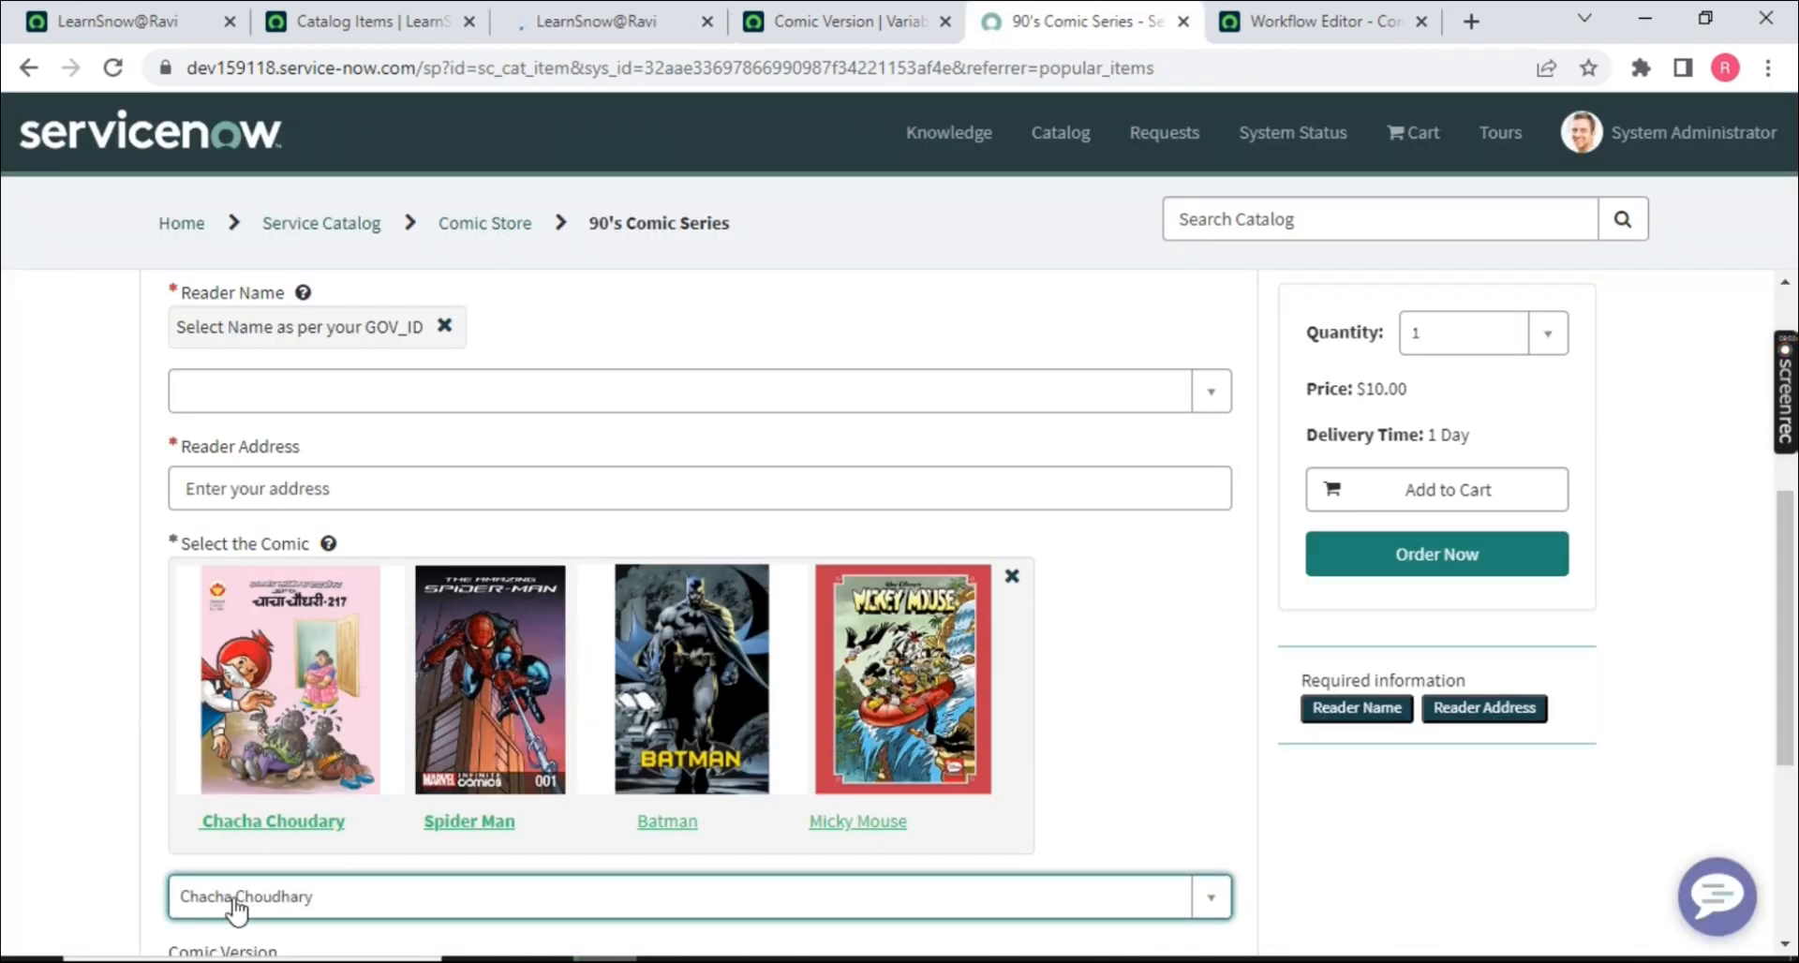
scroll(222, 856, "down", 3)
left_click_drag(168, 690, 300, 712)
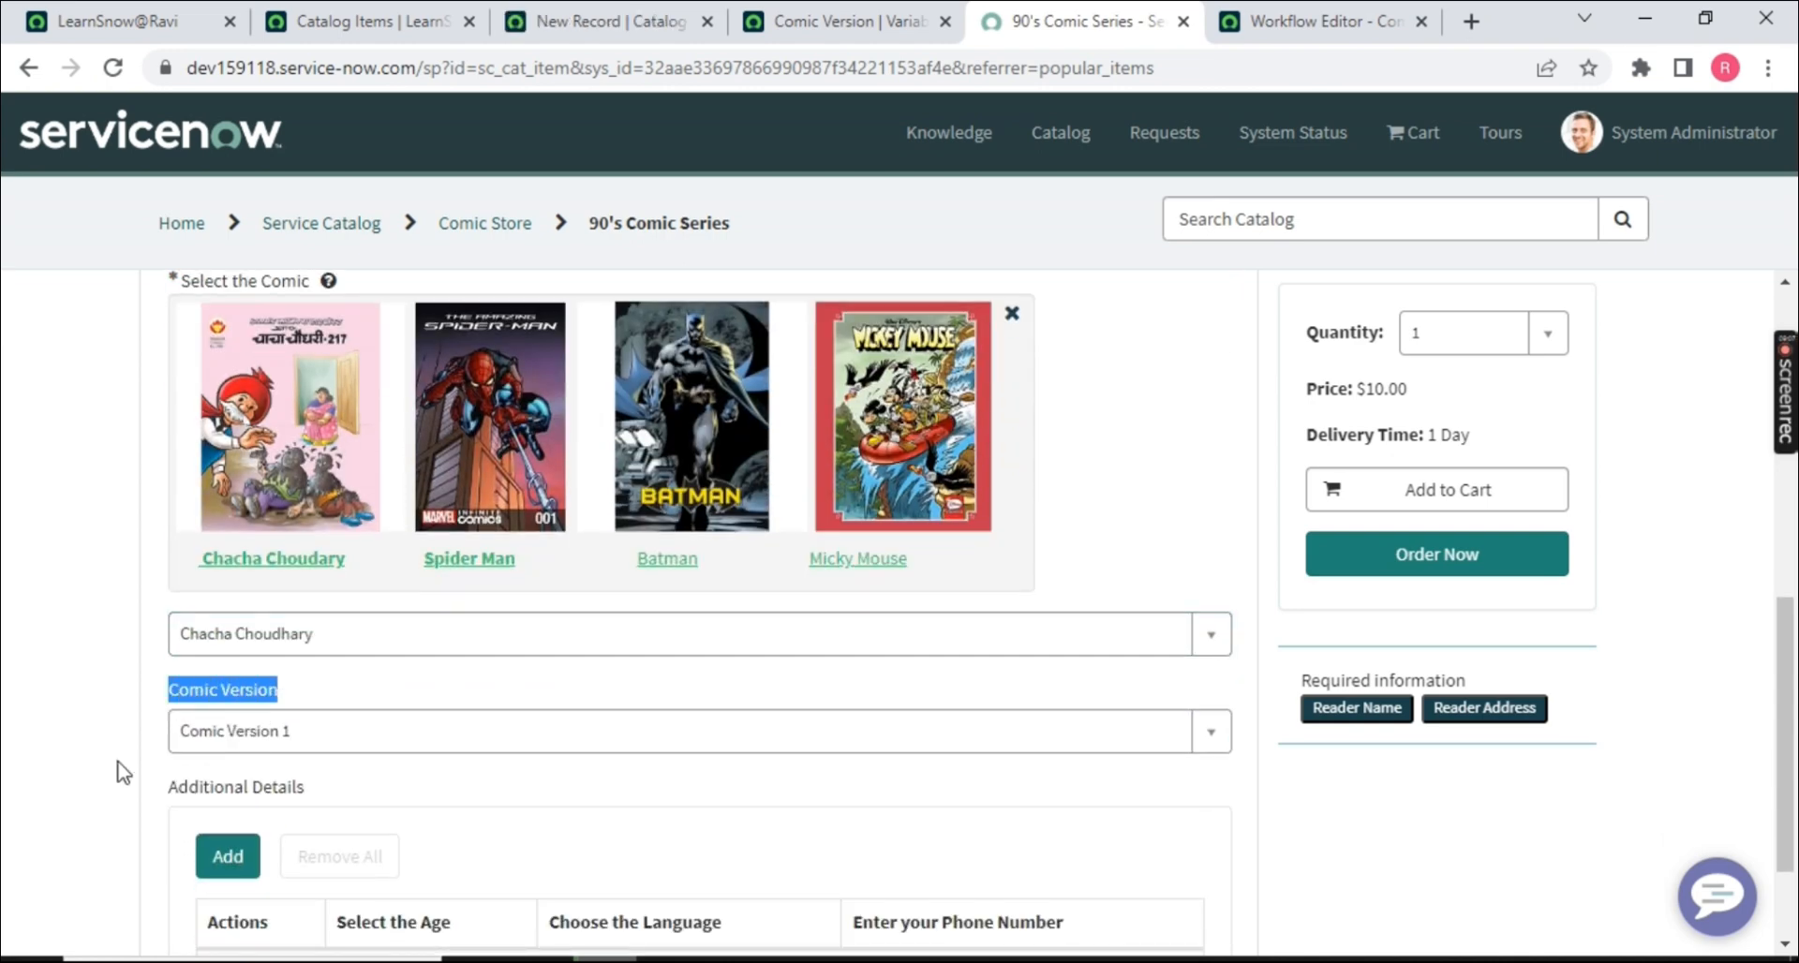
left_click(839, 20)
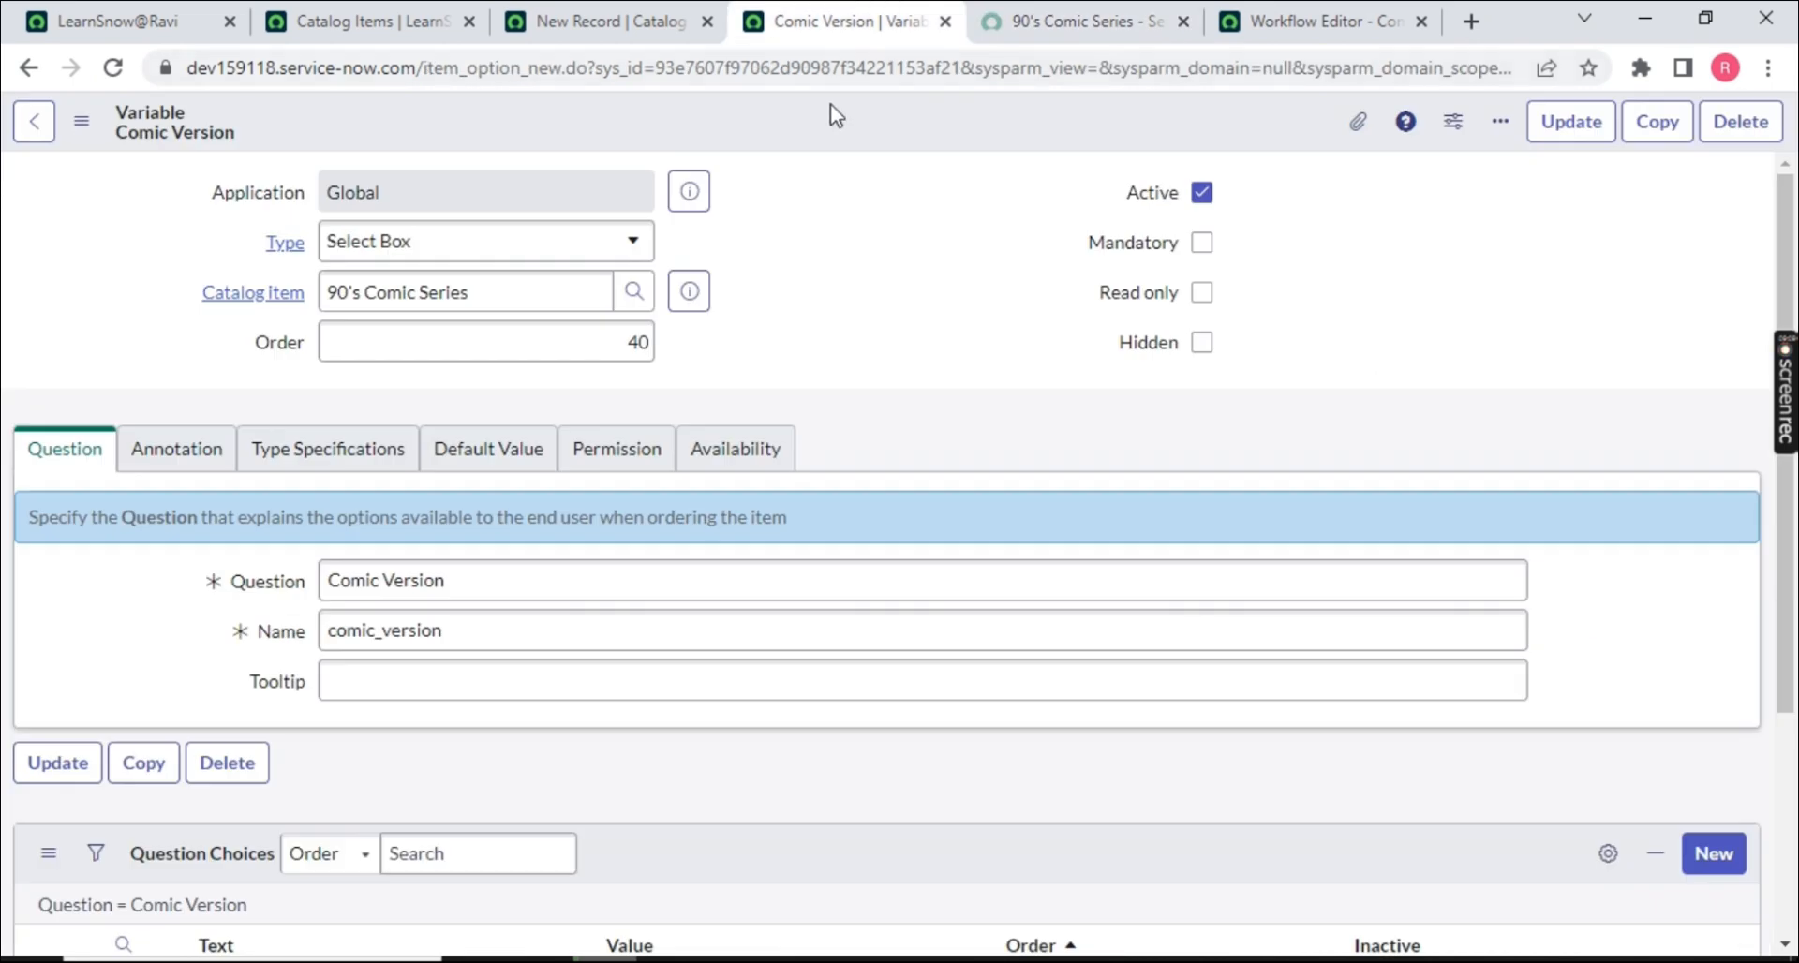
left_click(585, 21)
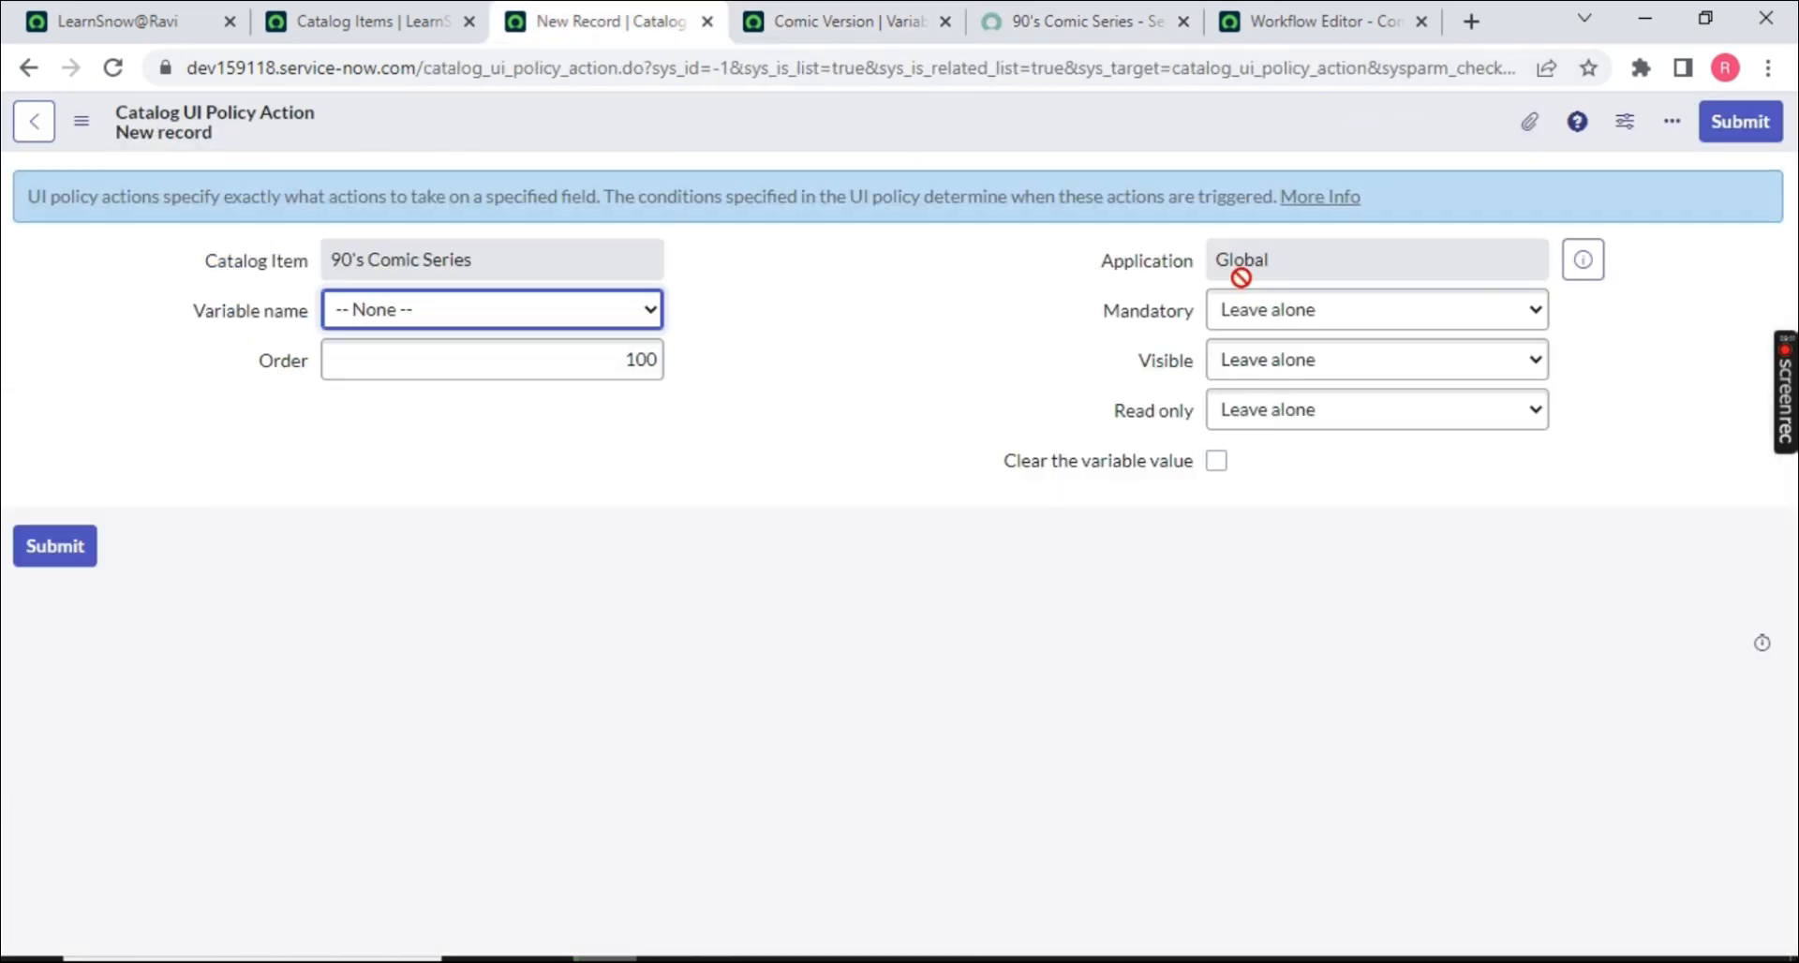
- Examine the Mandatory, Visible, Read only and Clear the variable value options of the new policy action
left_click_drag(1099, 317, 1209, 321)
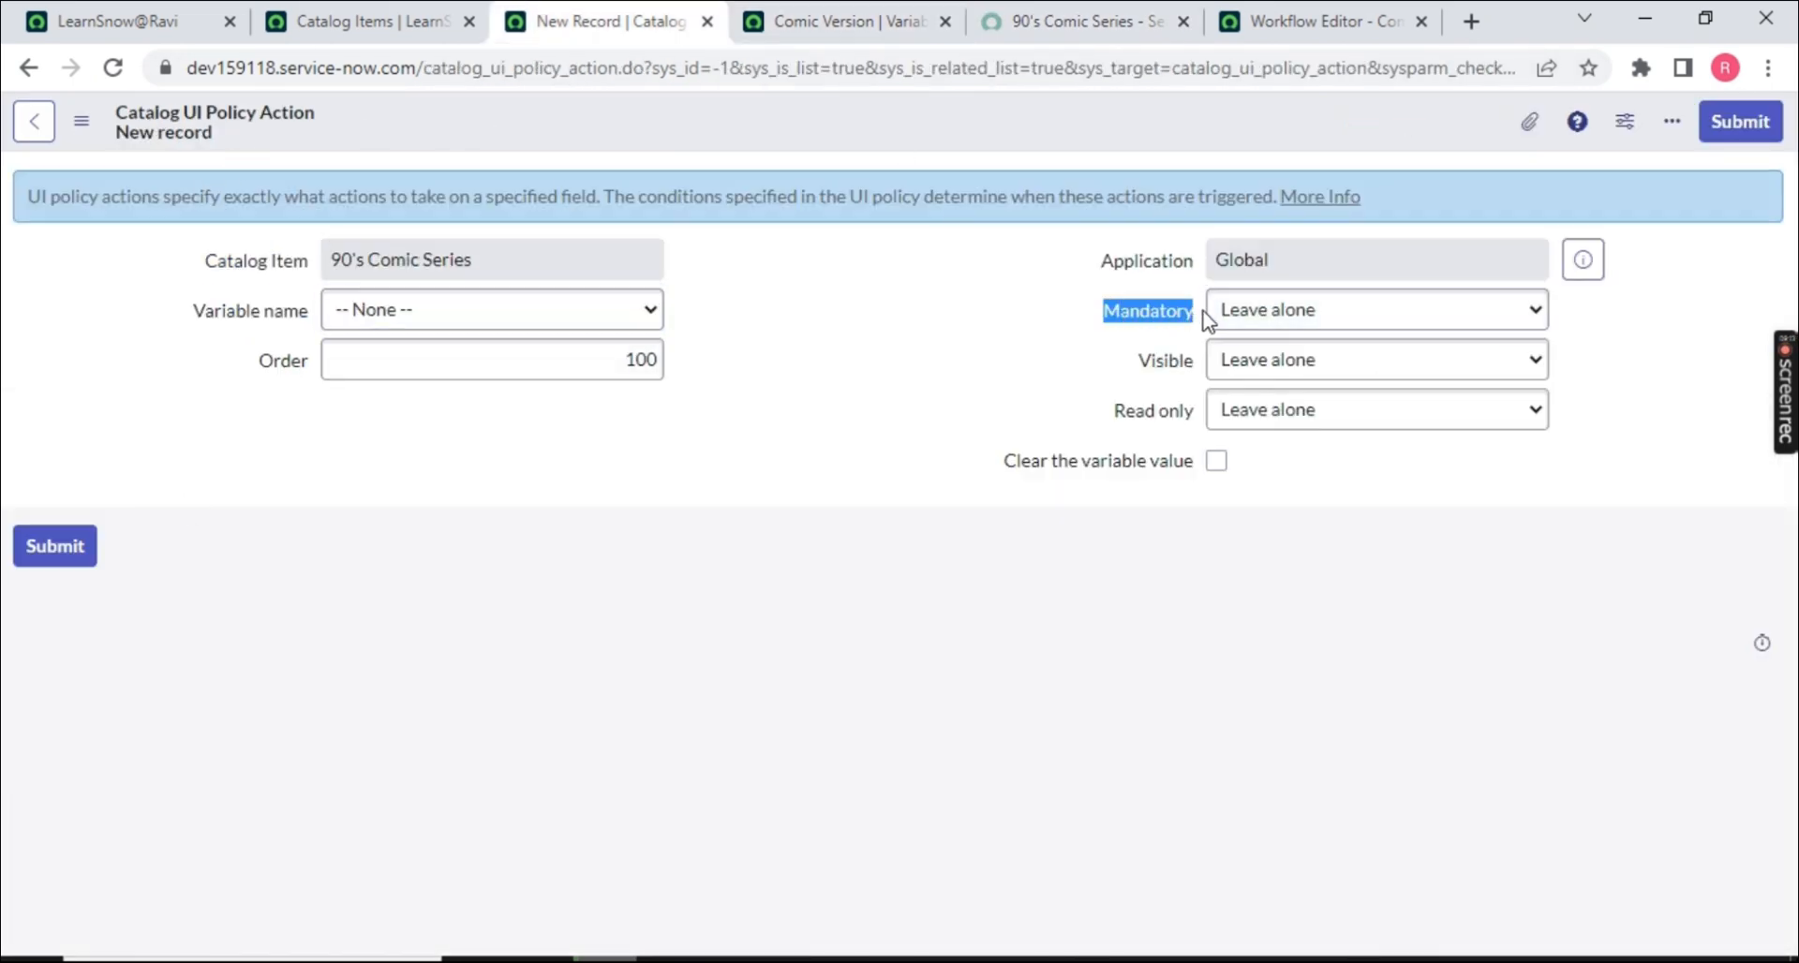
left_click_drag(1118, 363, 1186, 363)
left_click_drag(1102, 420, 1169, 434)
left_click_drag(1005, 461, 1193, 465)
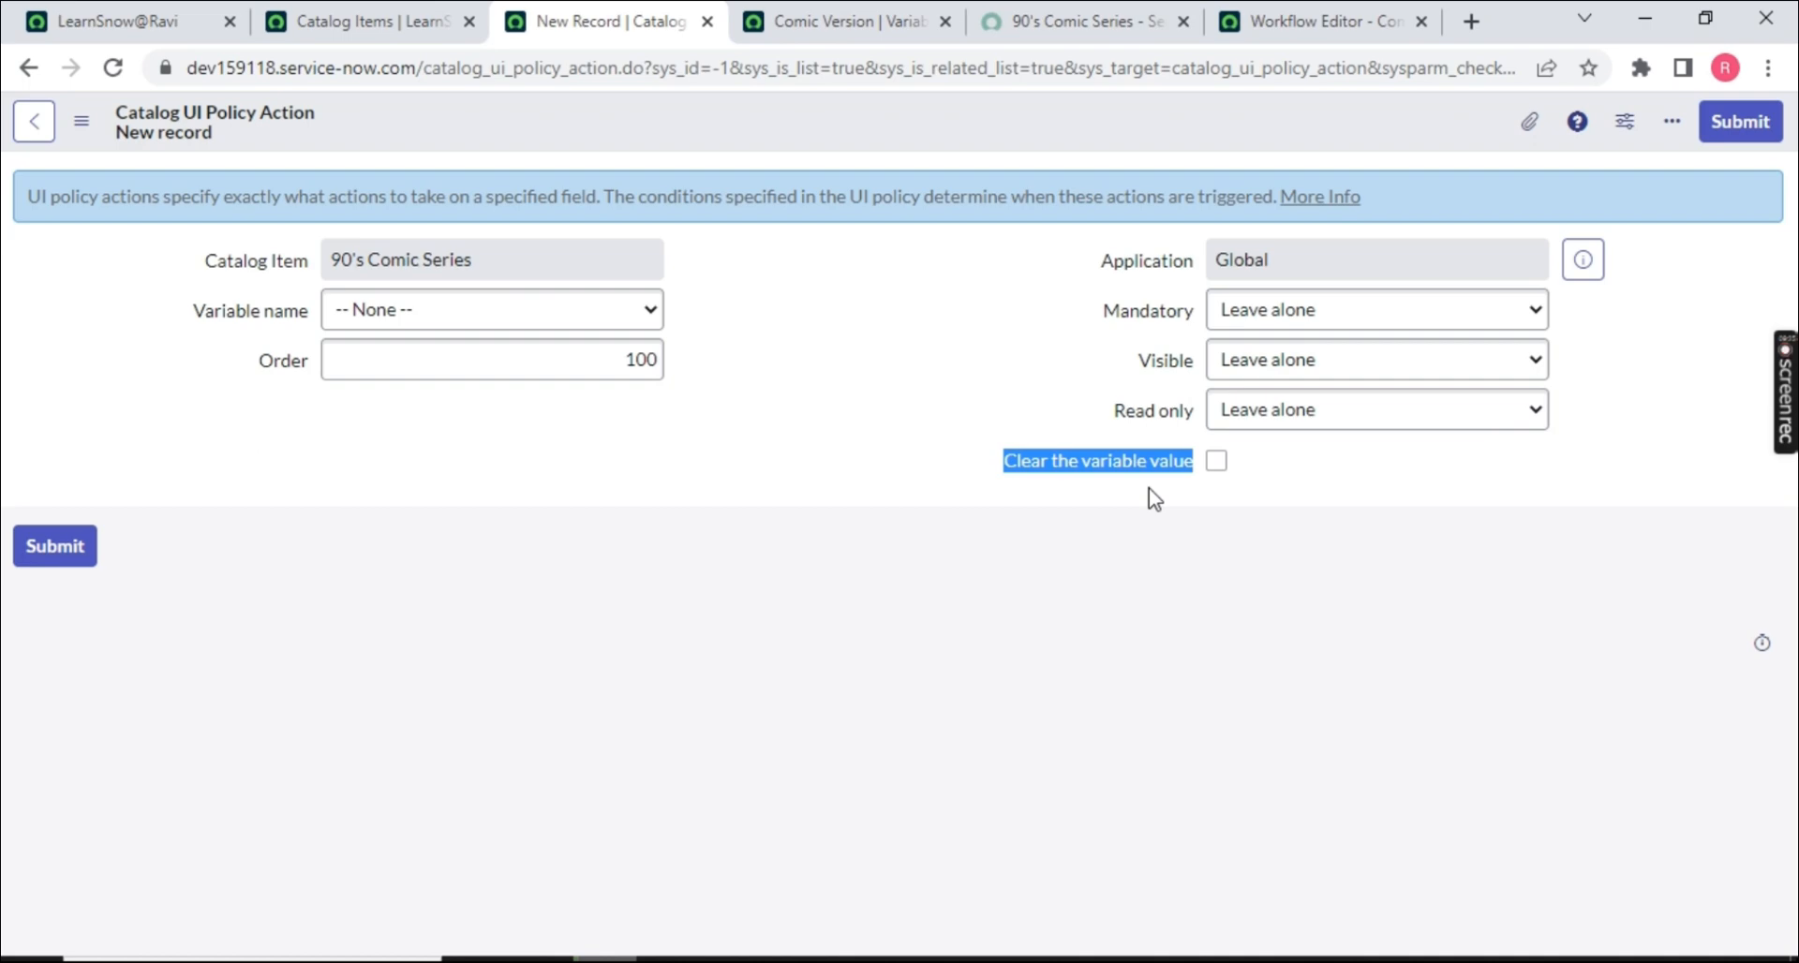
- Check the Comic Version choices on the portal order form by choosing Comic Version 2
left_click(1078, 21)
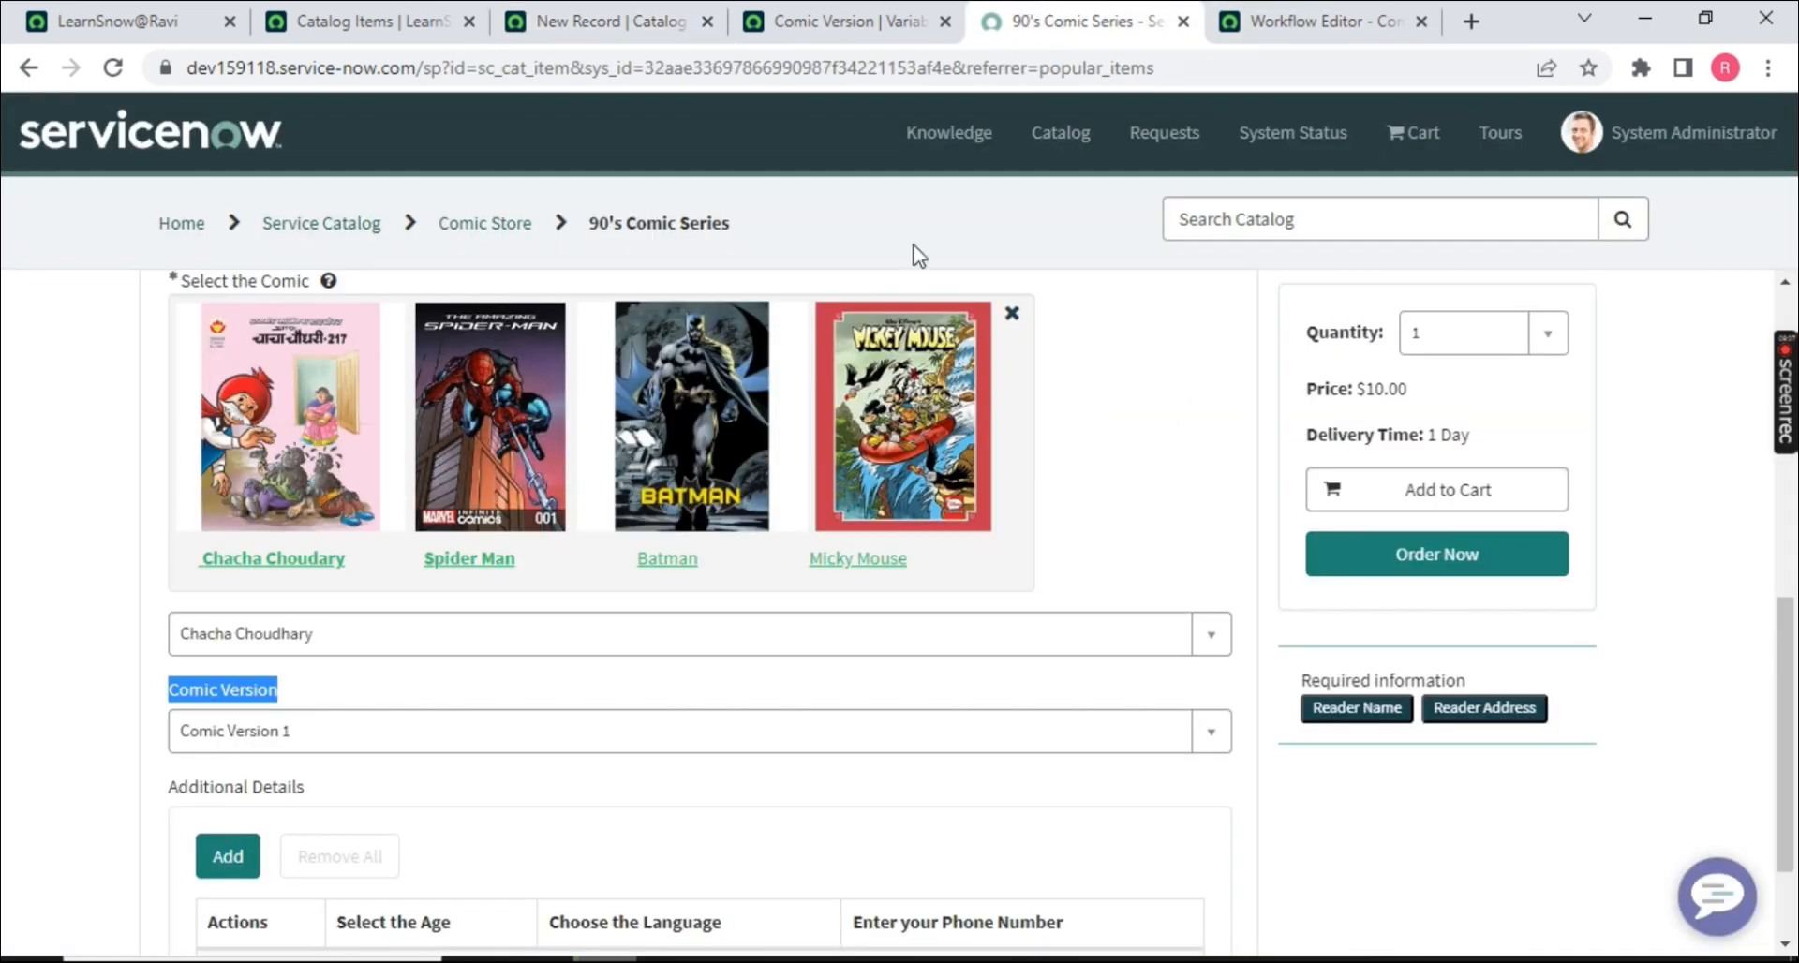
left_click(347, 741)
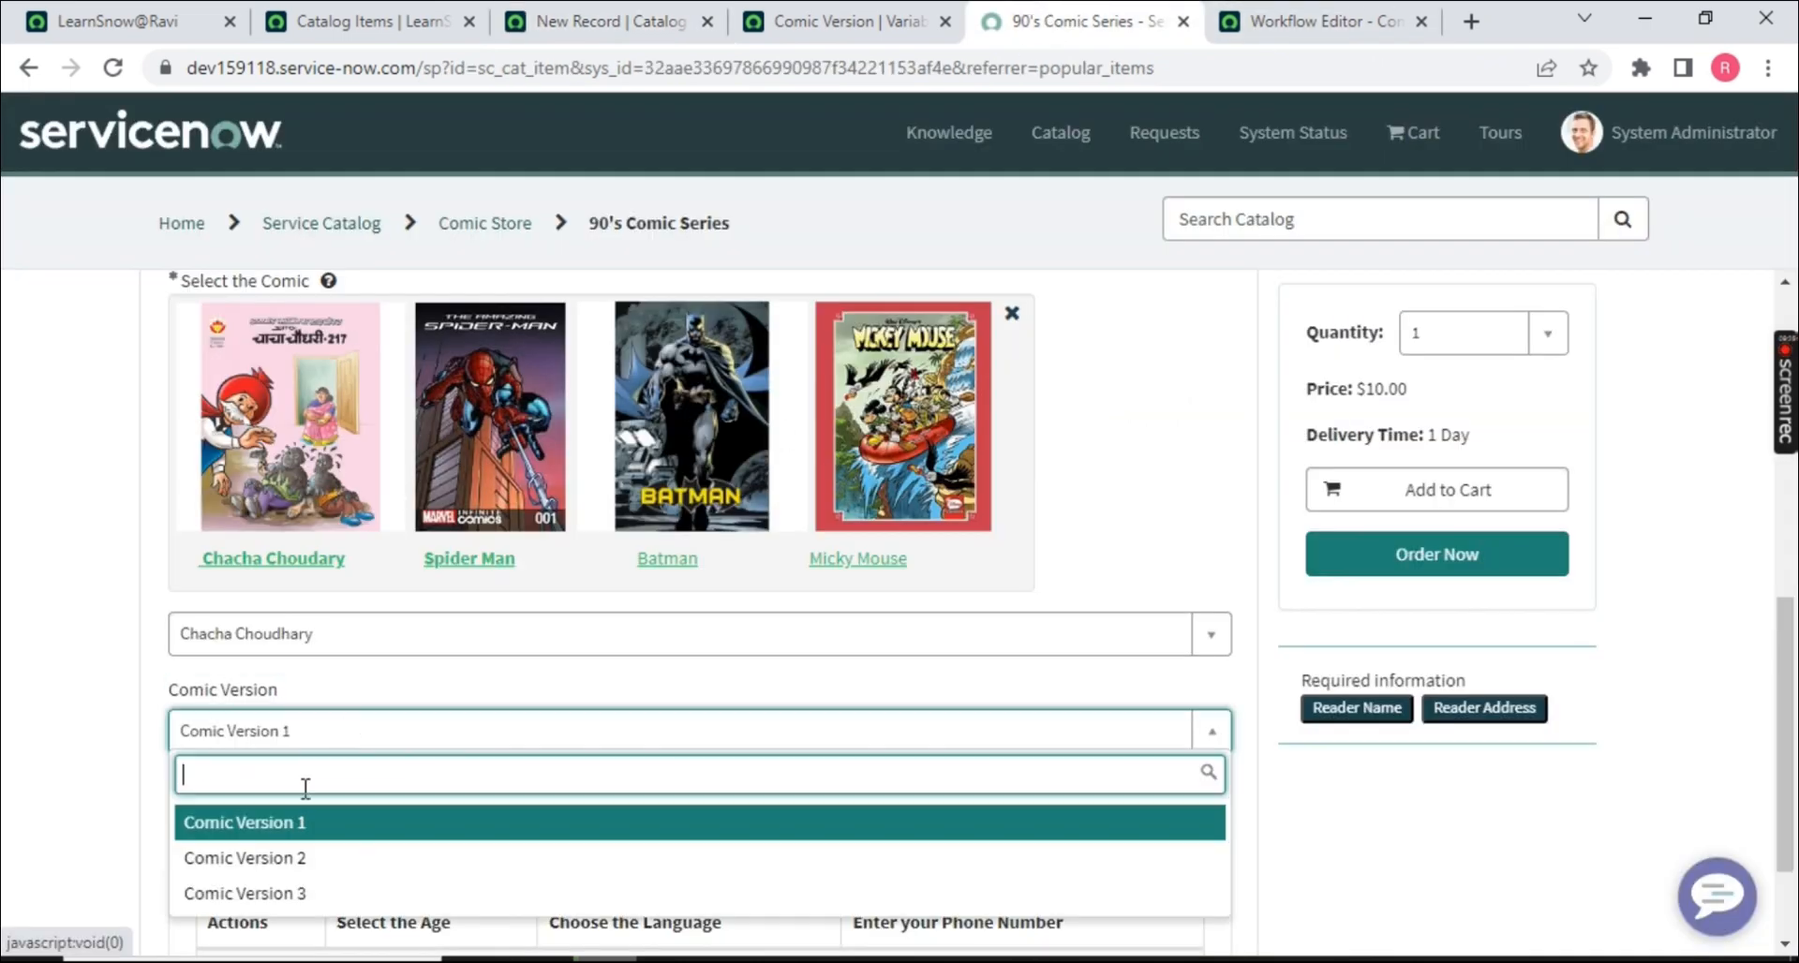
left_click(270, 856)
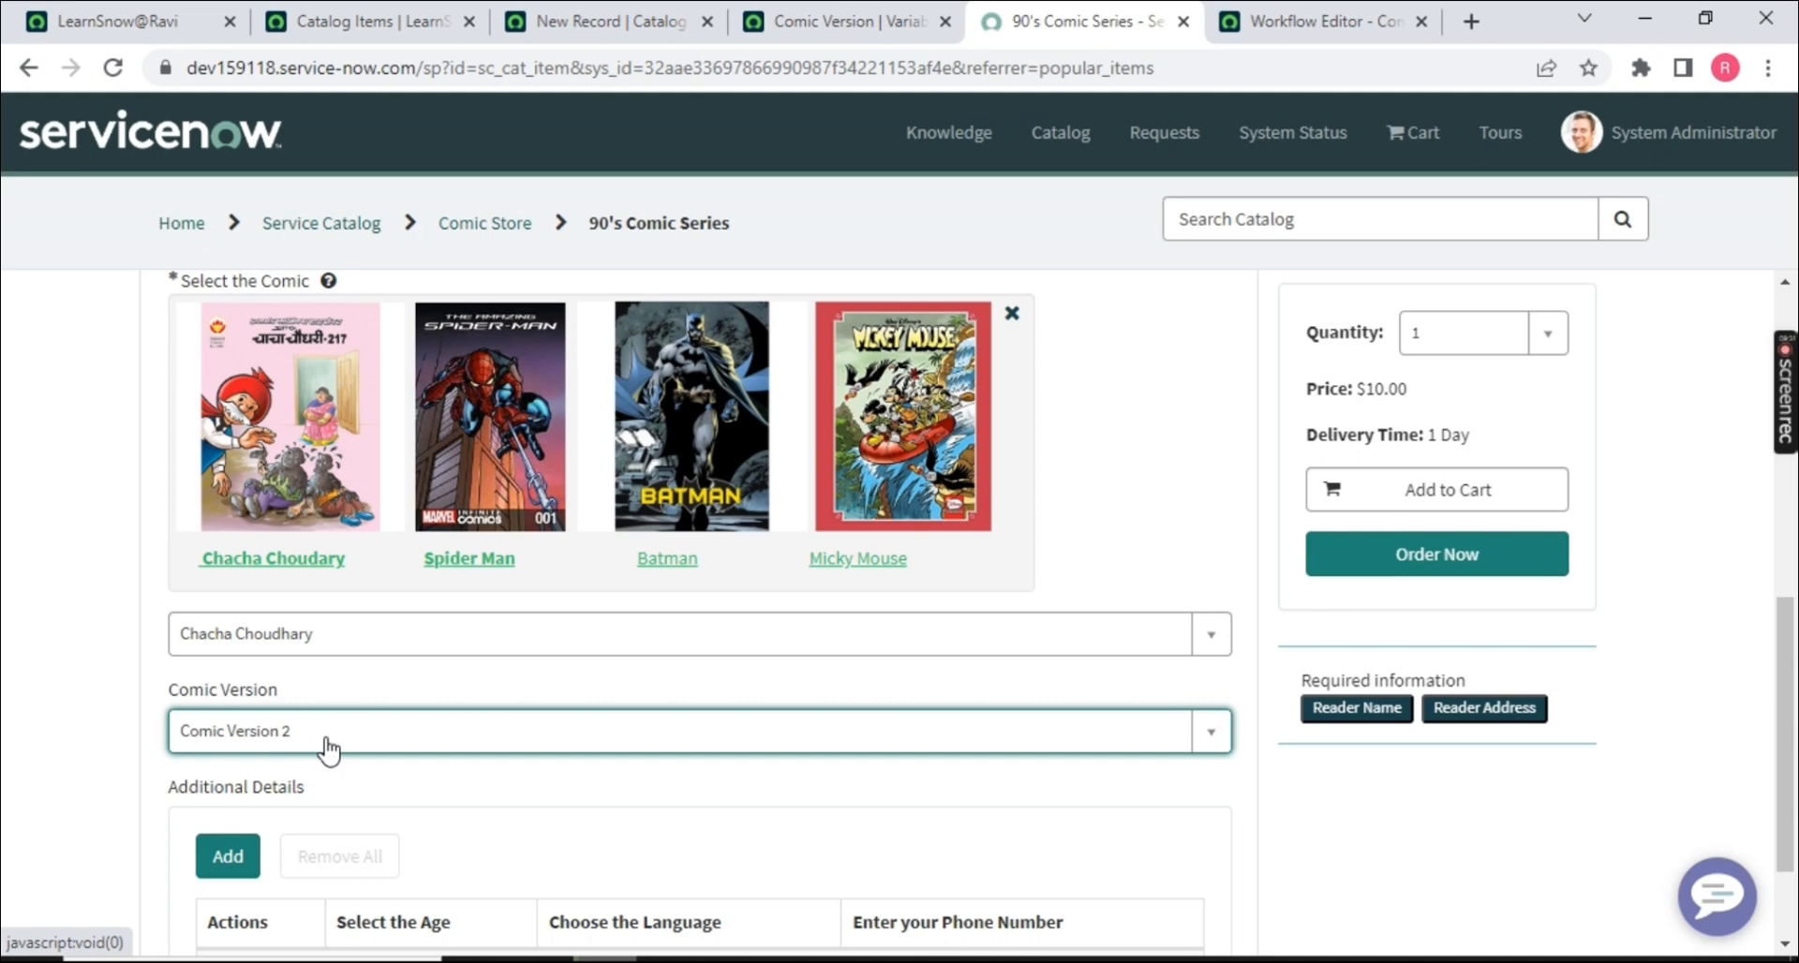
- Enable Include none in the Comic Version variable's type specifications and save the variable
left_click(844, 20)
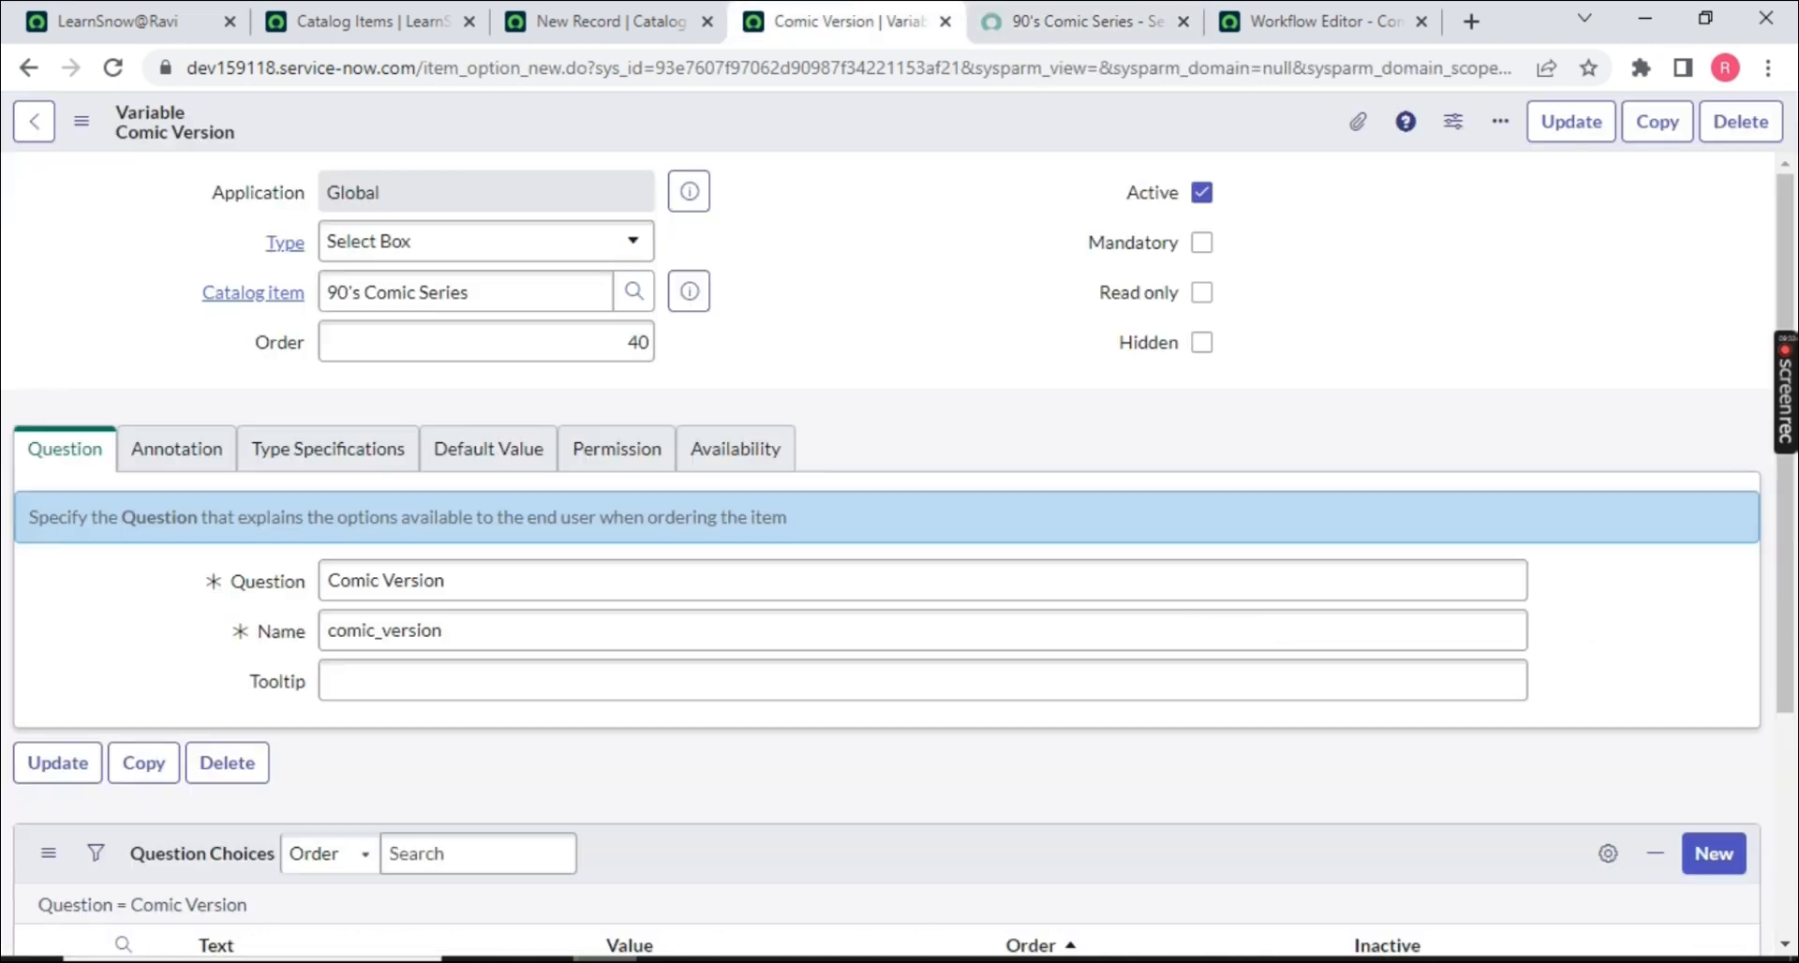
left_click(366, 21)
left_click(605, 20)
left_click(844, 21)
left_click(328, 449)
left_click(328, 802)
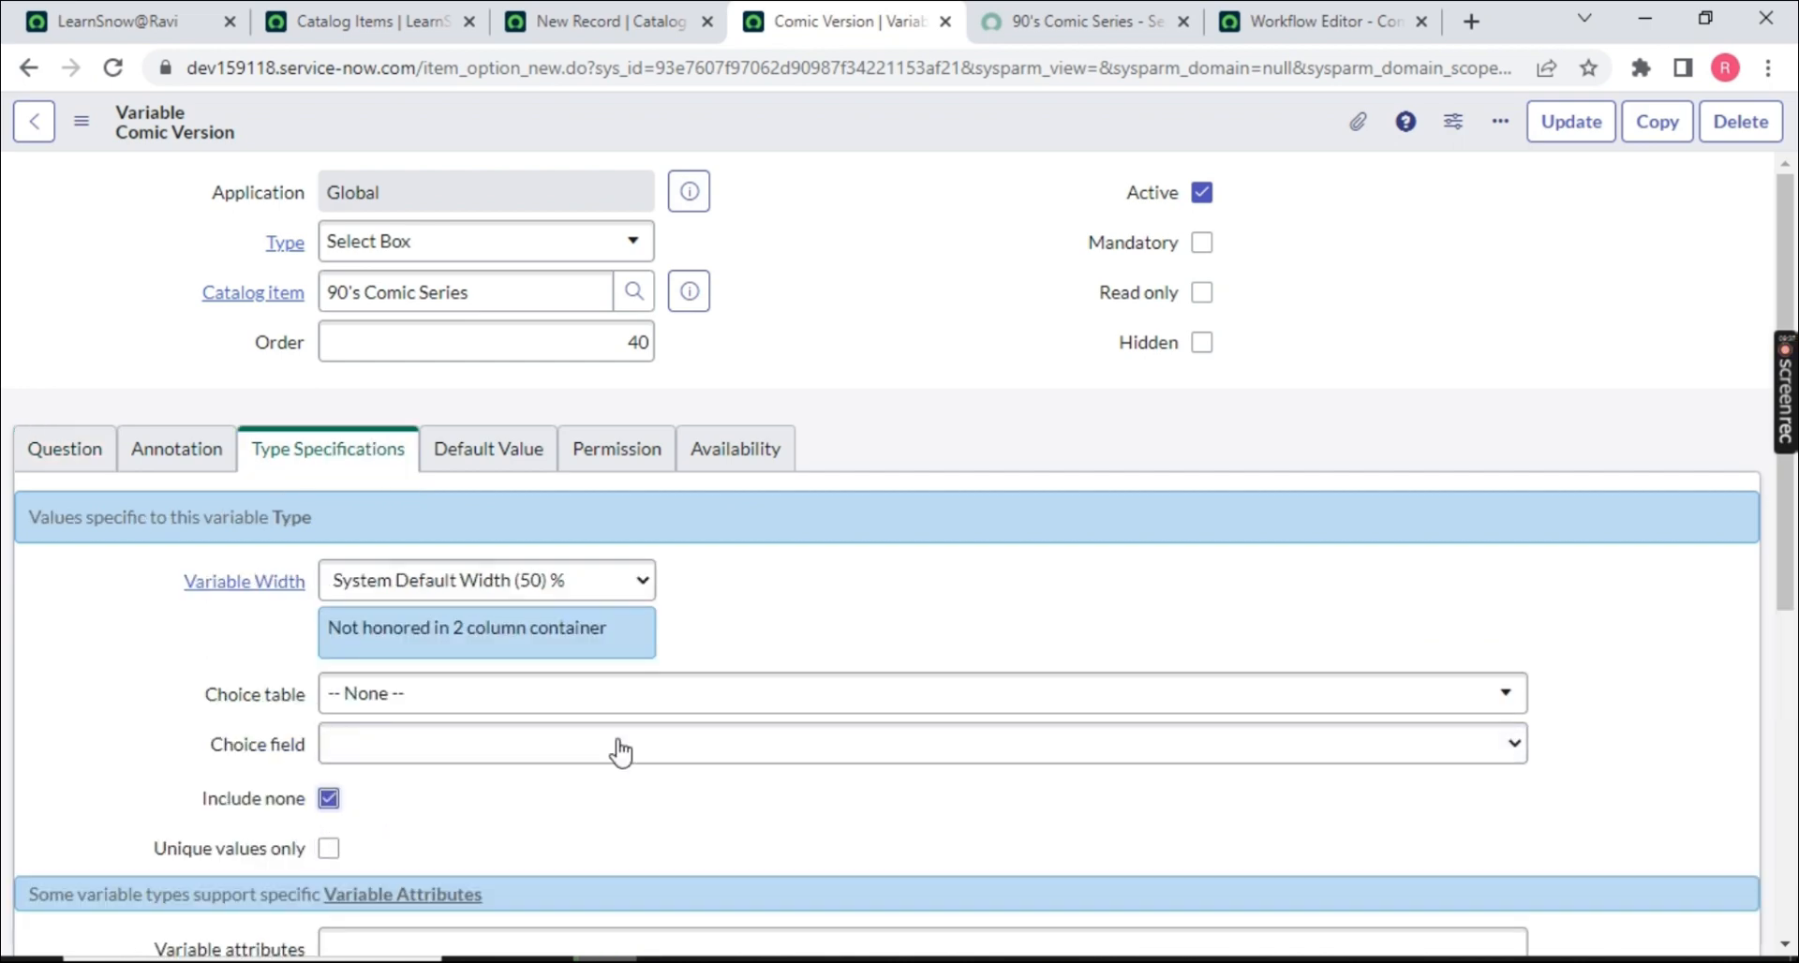
right_click(812, 123)
left_click(862, 142)
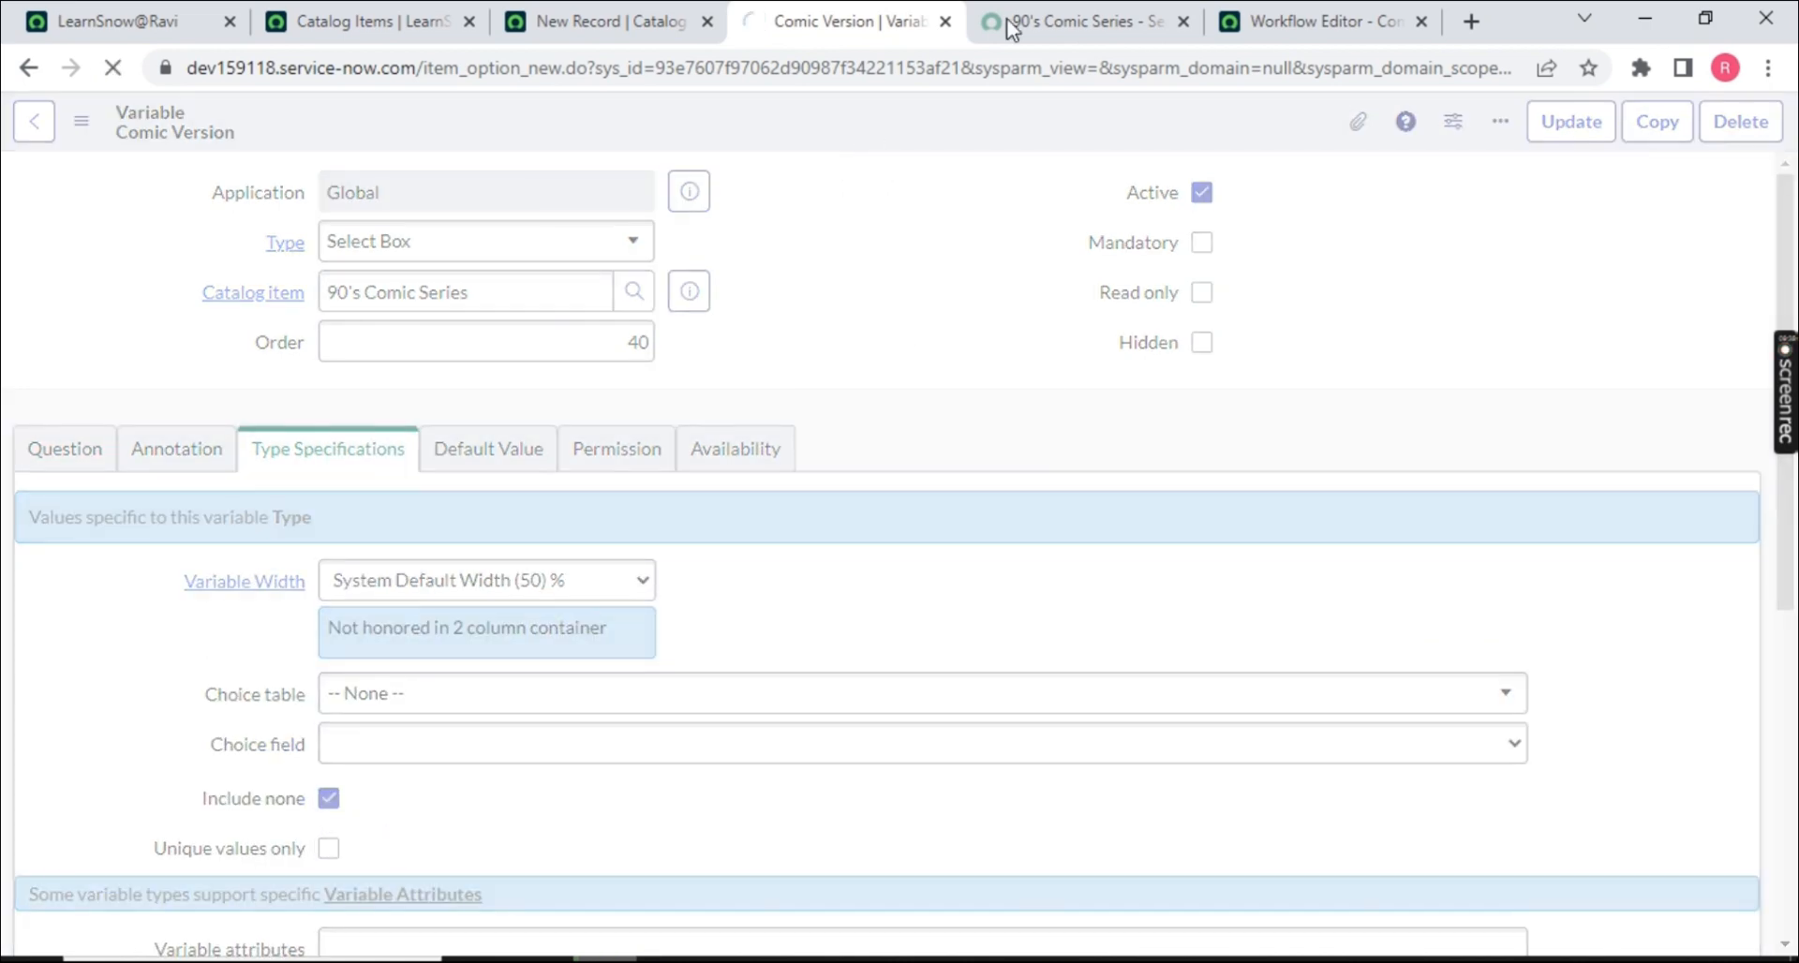
- Reload the 90's Comic Series order form on the portal and check the Comic Version field's default choice
left_click(1087, 21)
key("F5")
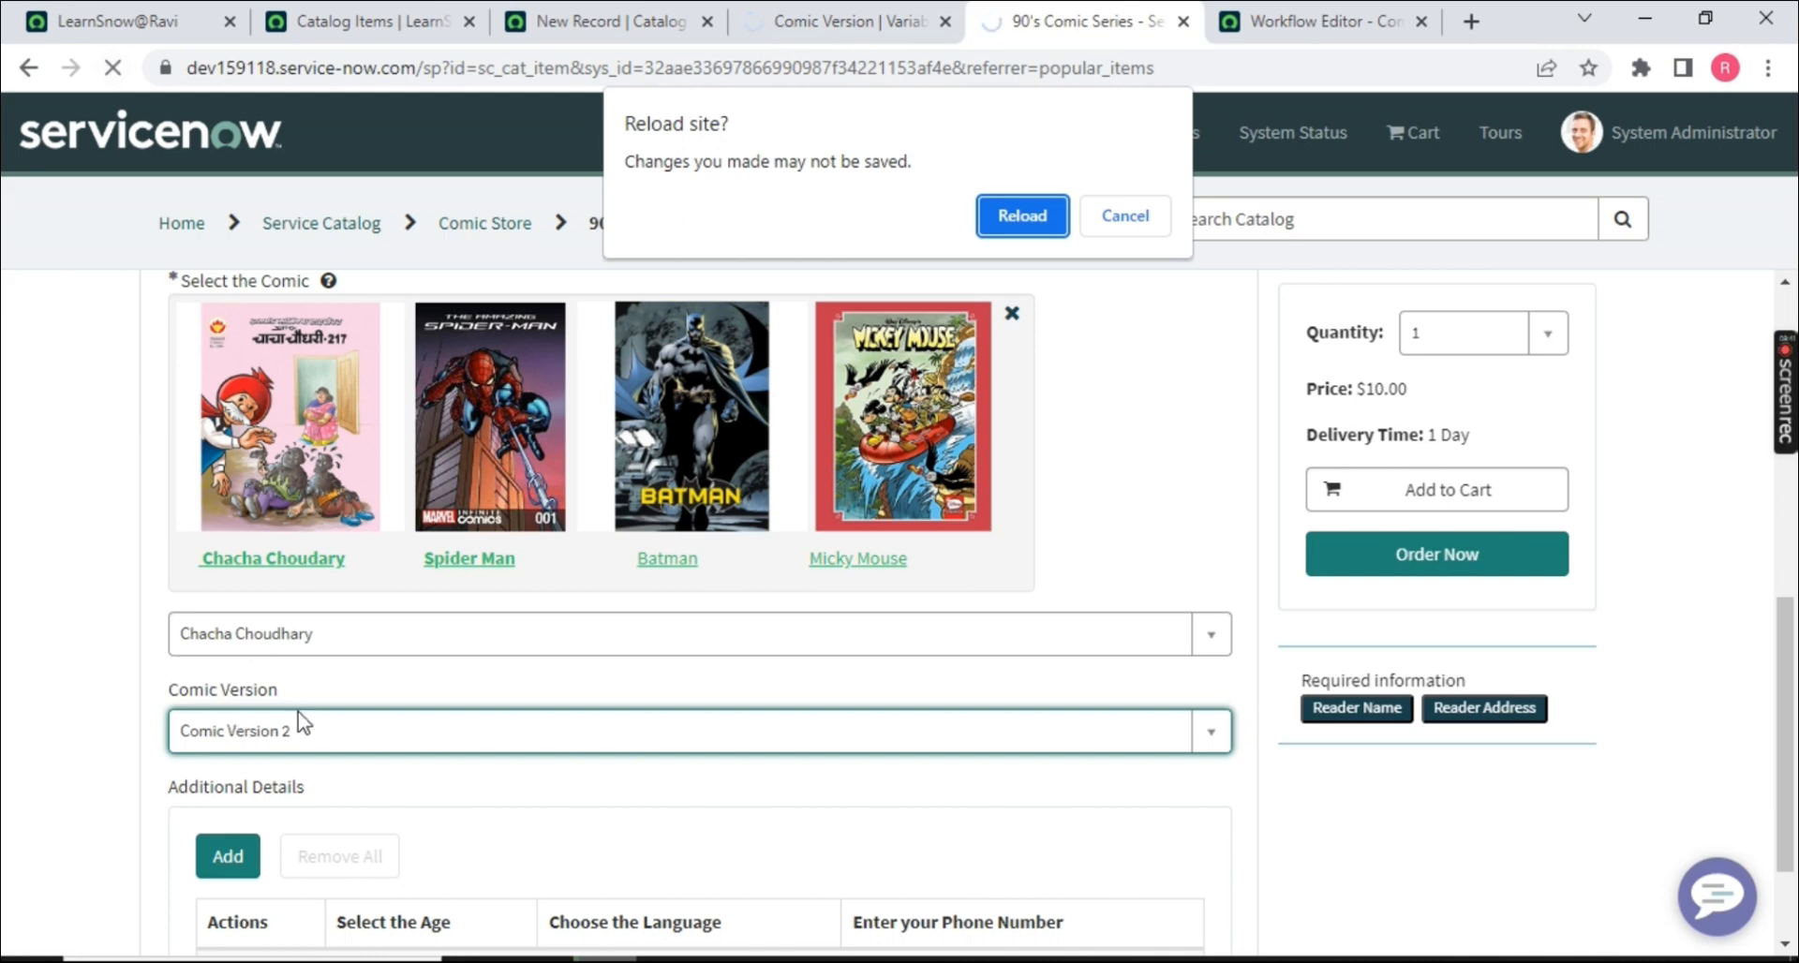
left_click(1022, 234)
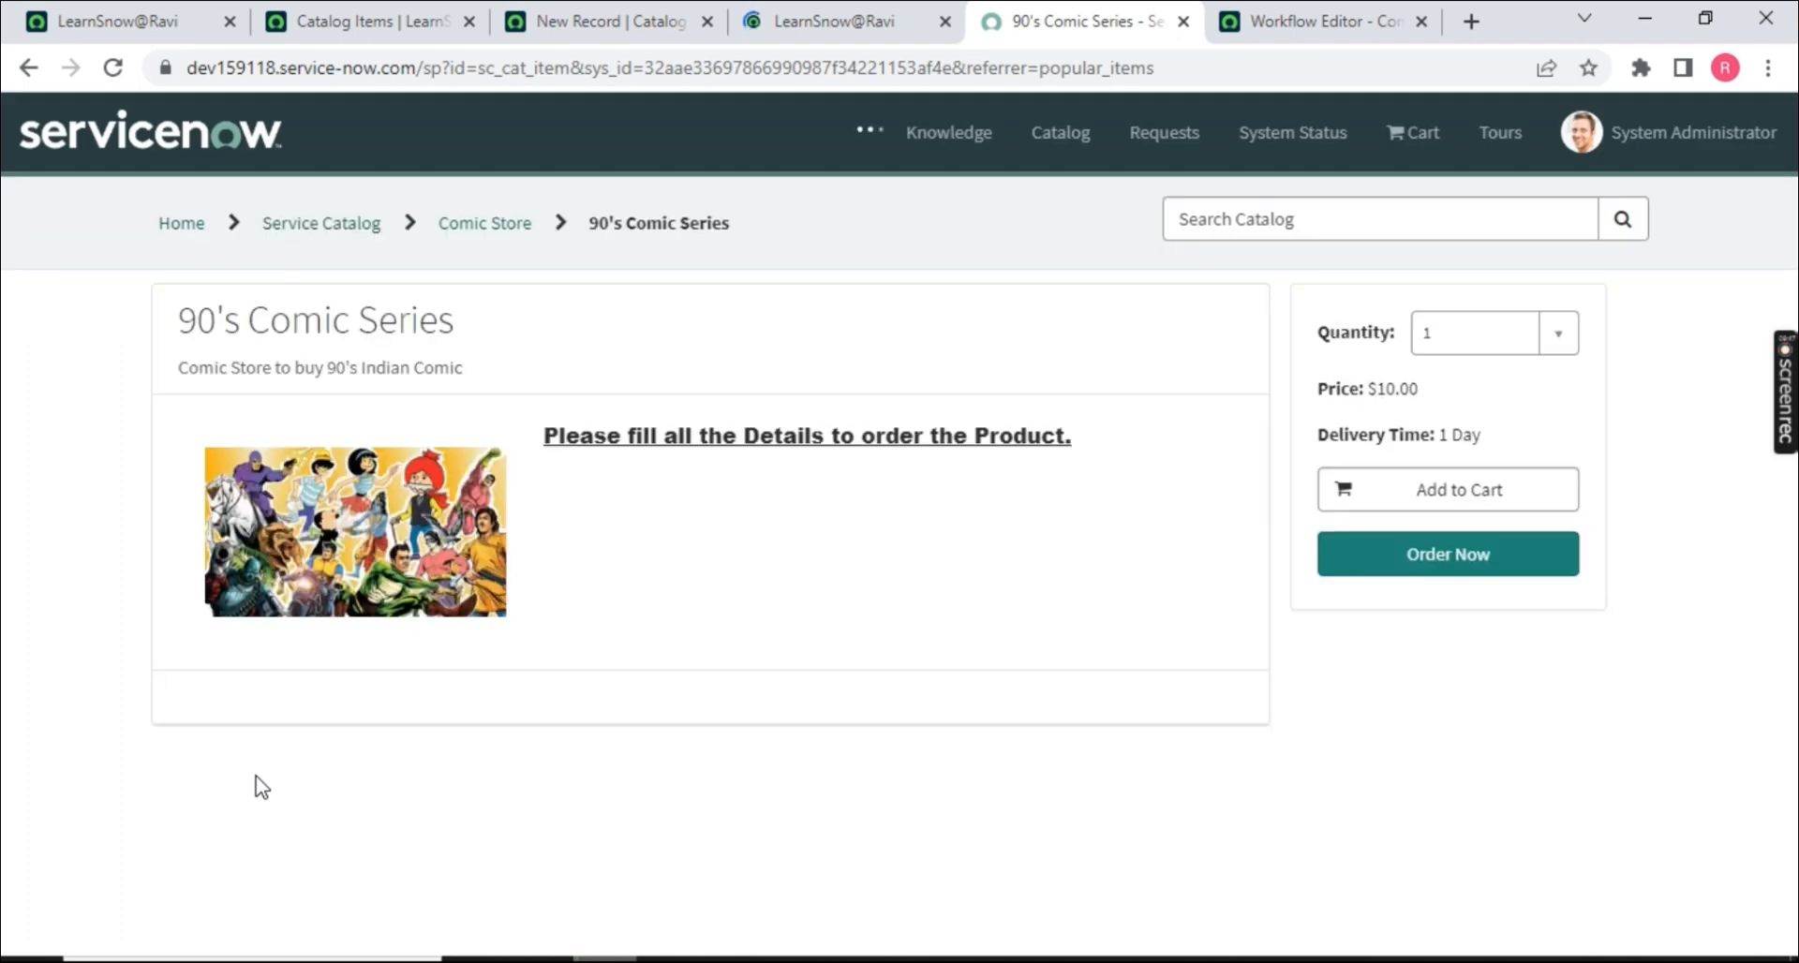
scroll(492, 689, "down", 10)
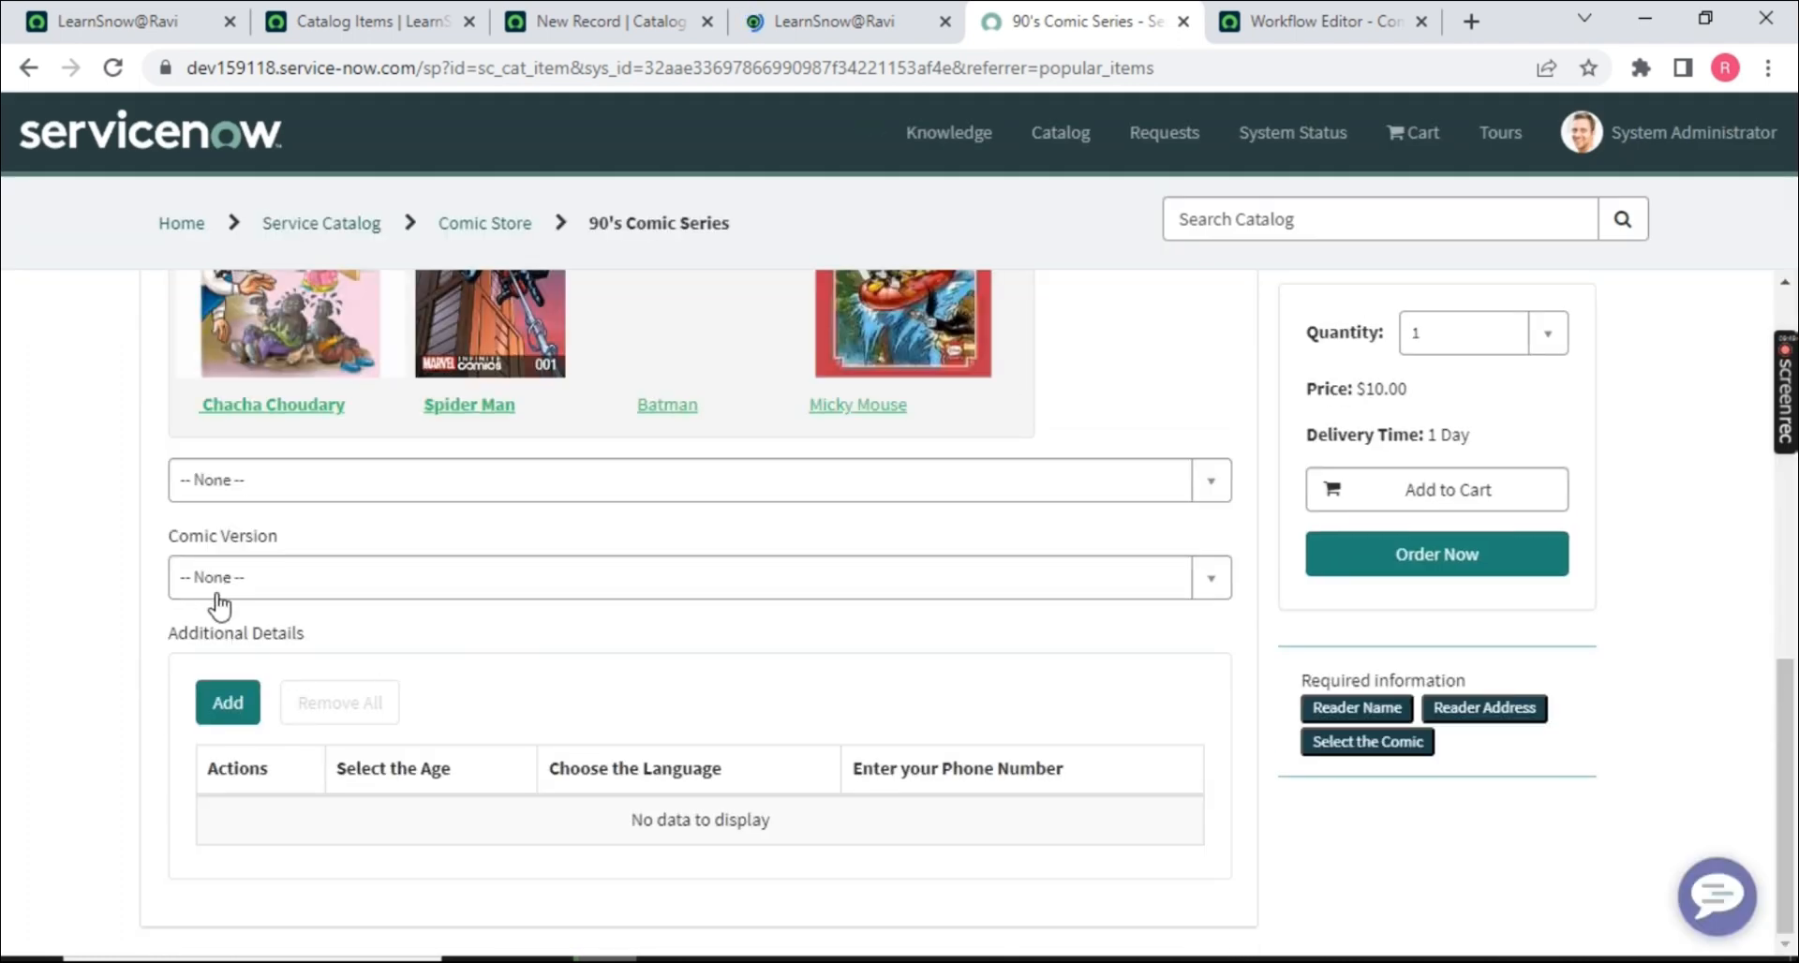
- Close the variable page and submit the new policy action for comic_version with Mandatory set to True
left_click(945, 22)
left_click(440, 22)
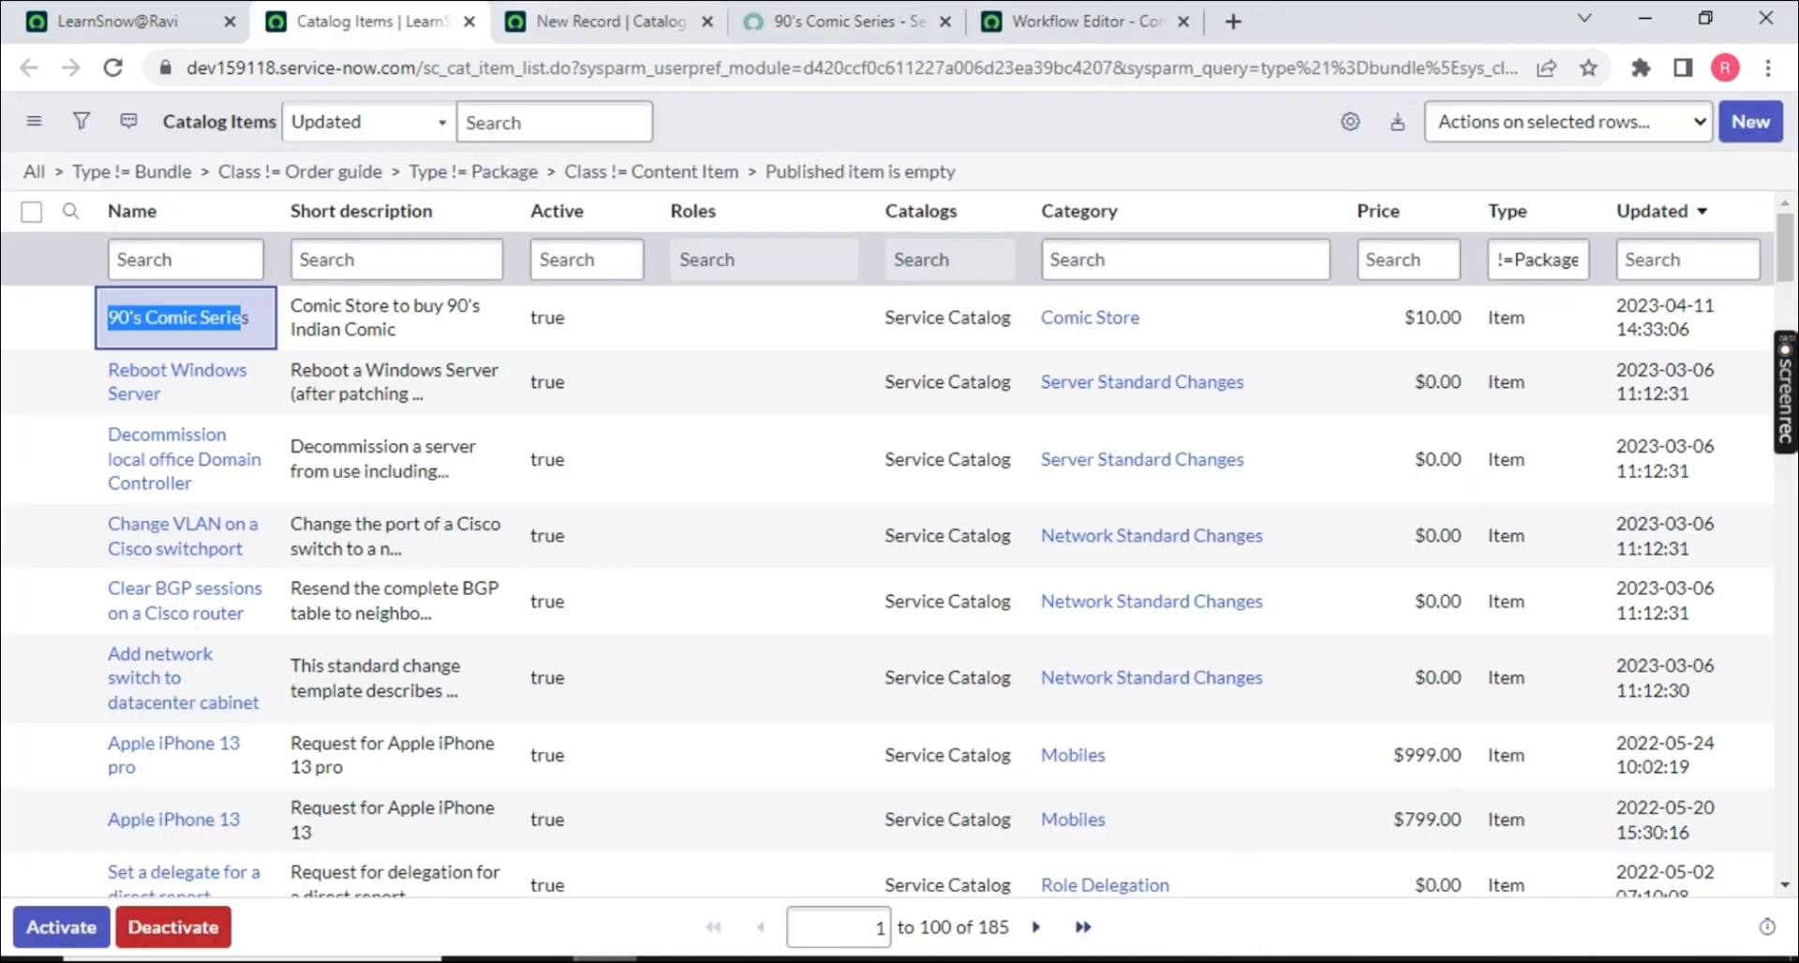
left_click(599, 22)
left_click(544, 309)
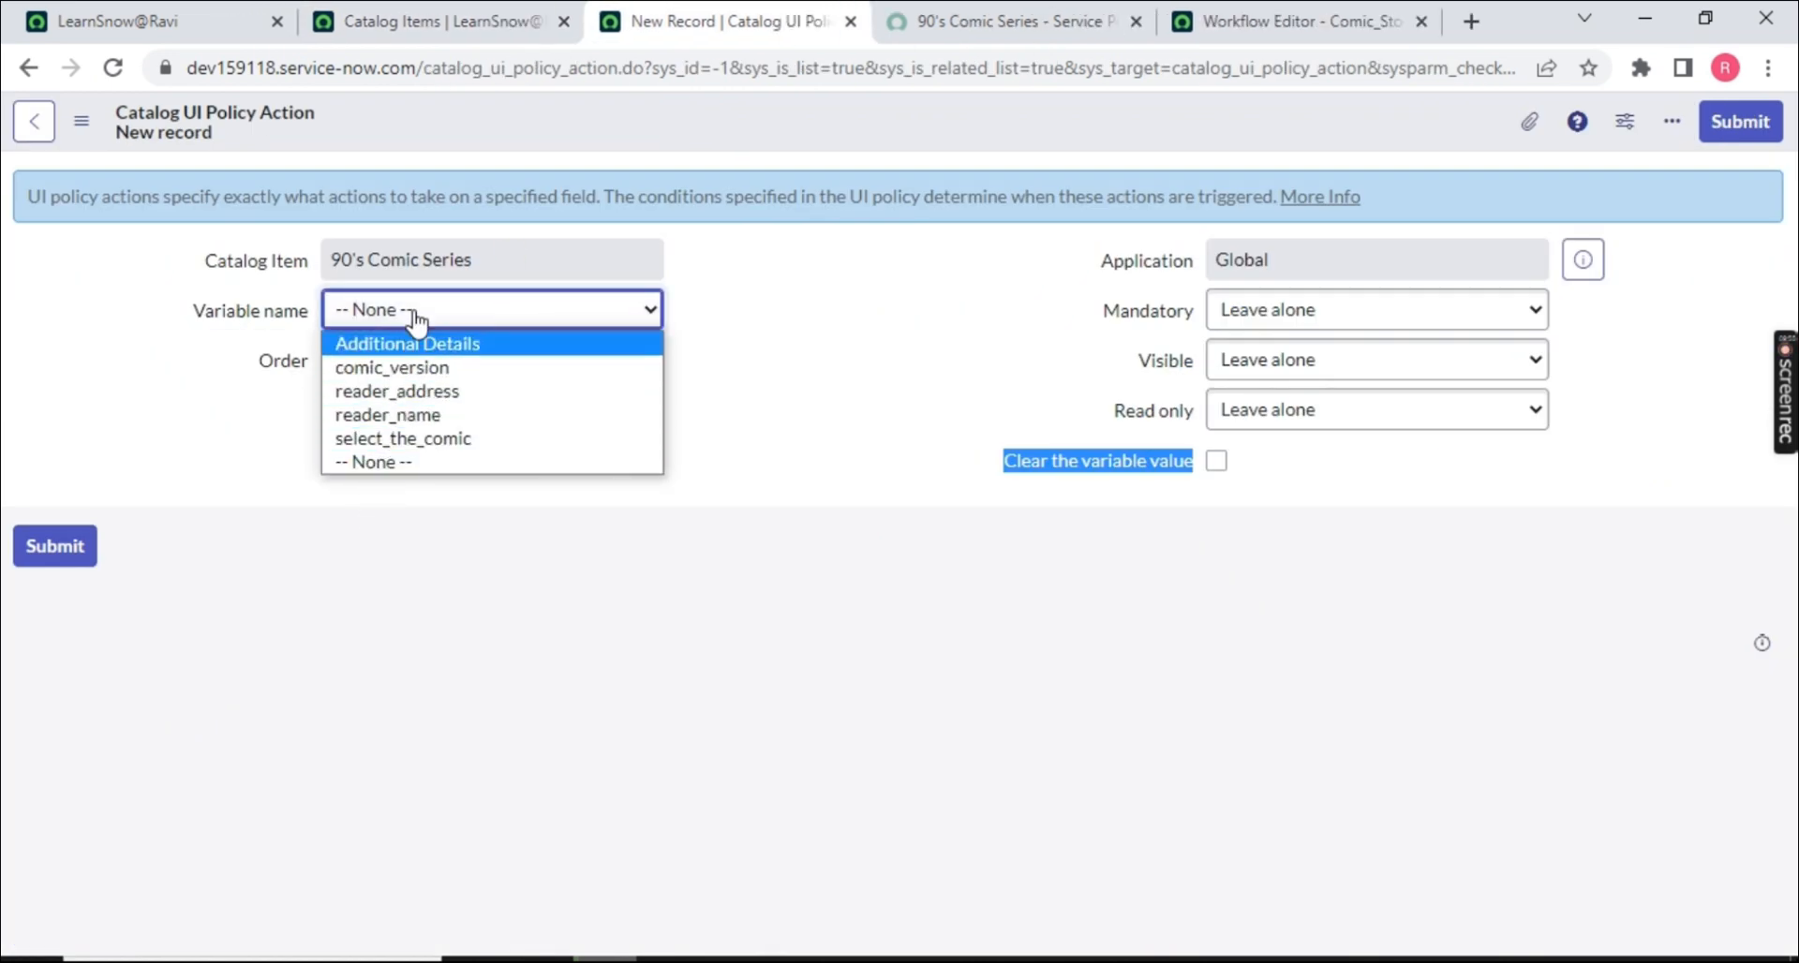
left_click(401, 367)
left_click(1300, 323)
left_click(1287, 367)
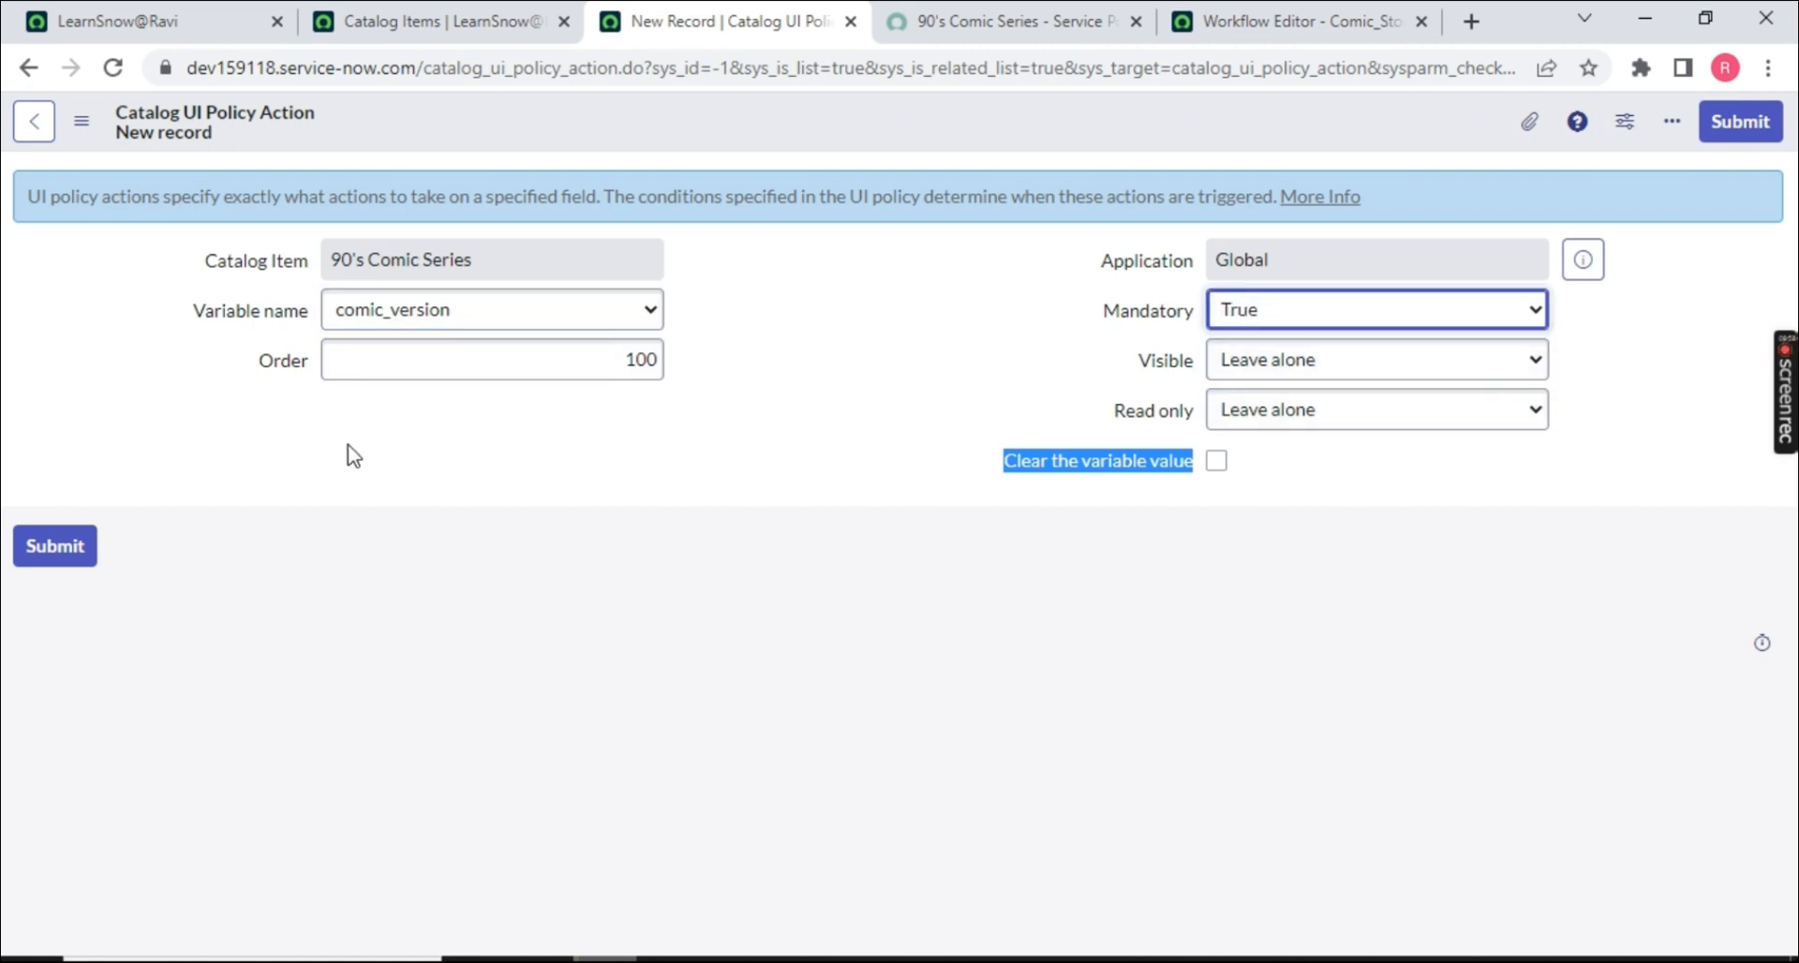
left_click(1743, 122)
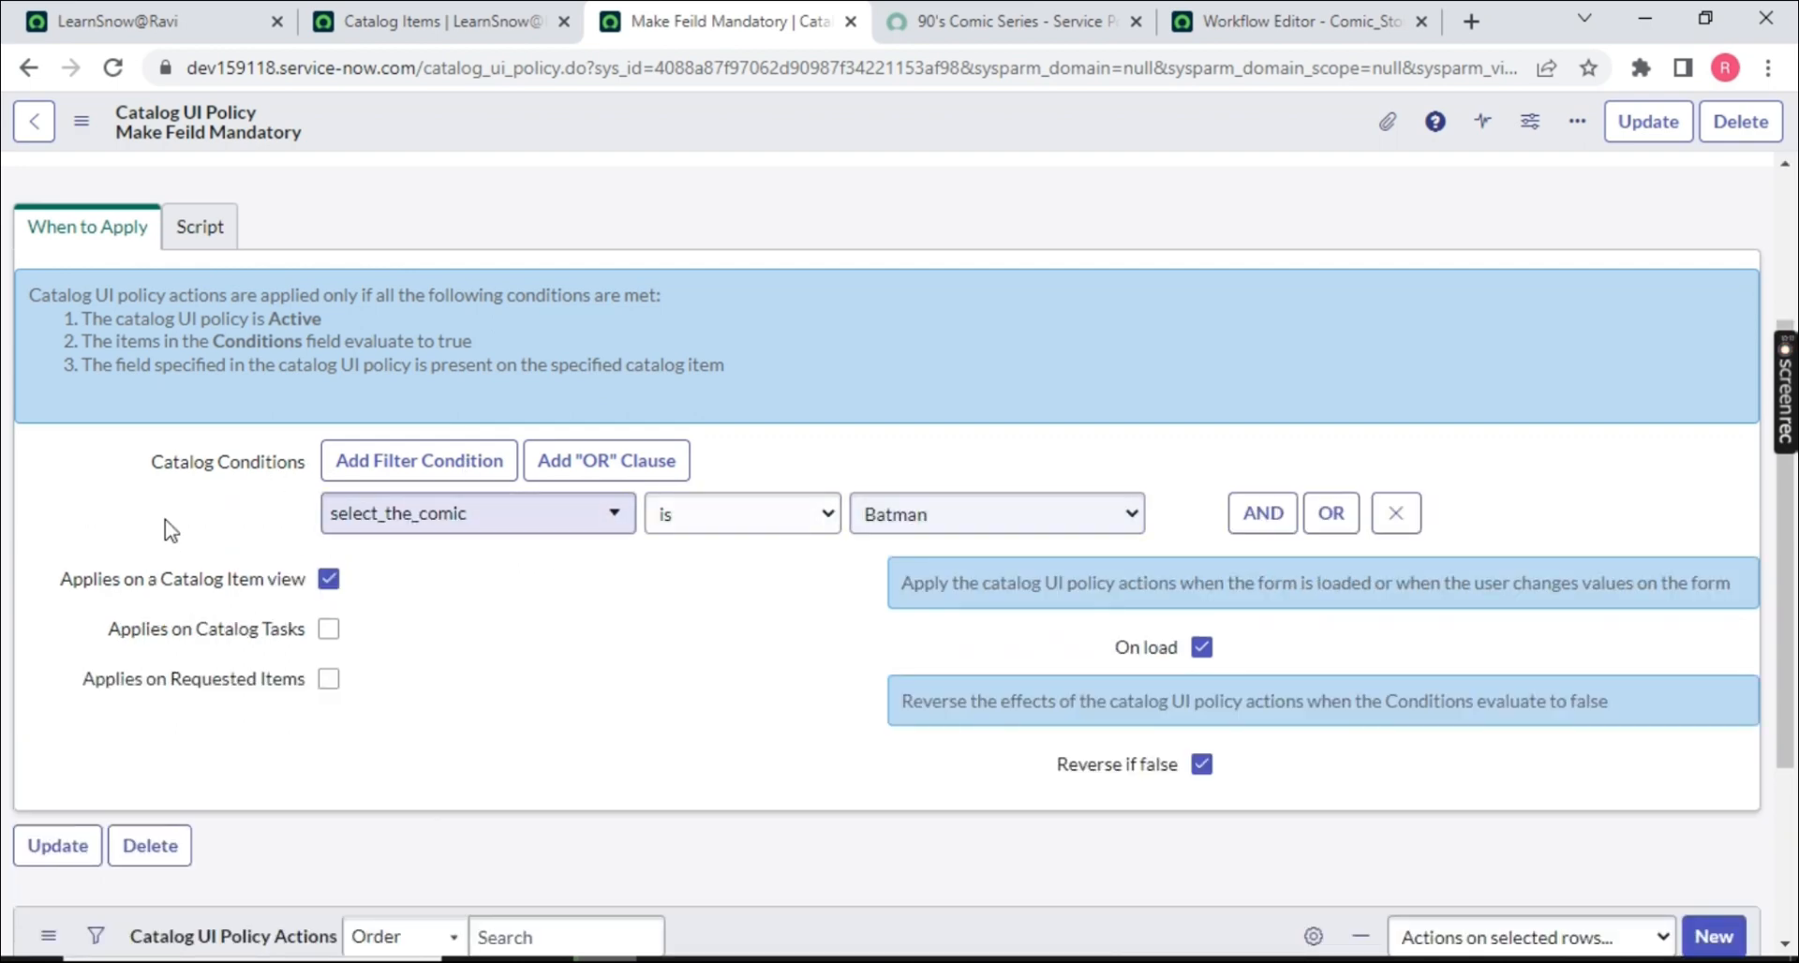
- Review the comic_version policy action and the Applies on a Catalog Item view option of the mandatory policy
scroll(522, 525, "down", 3)
double_click(234, 778)
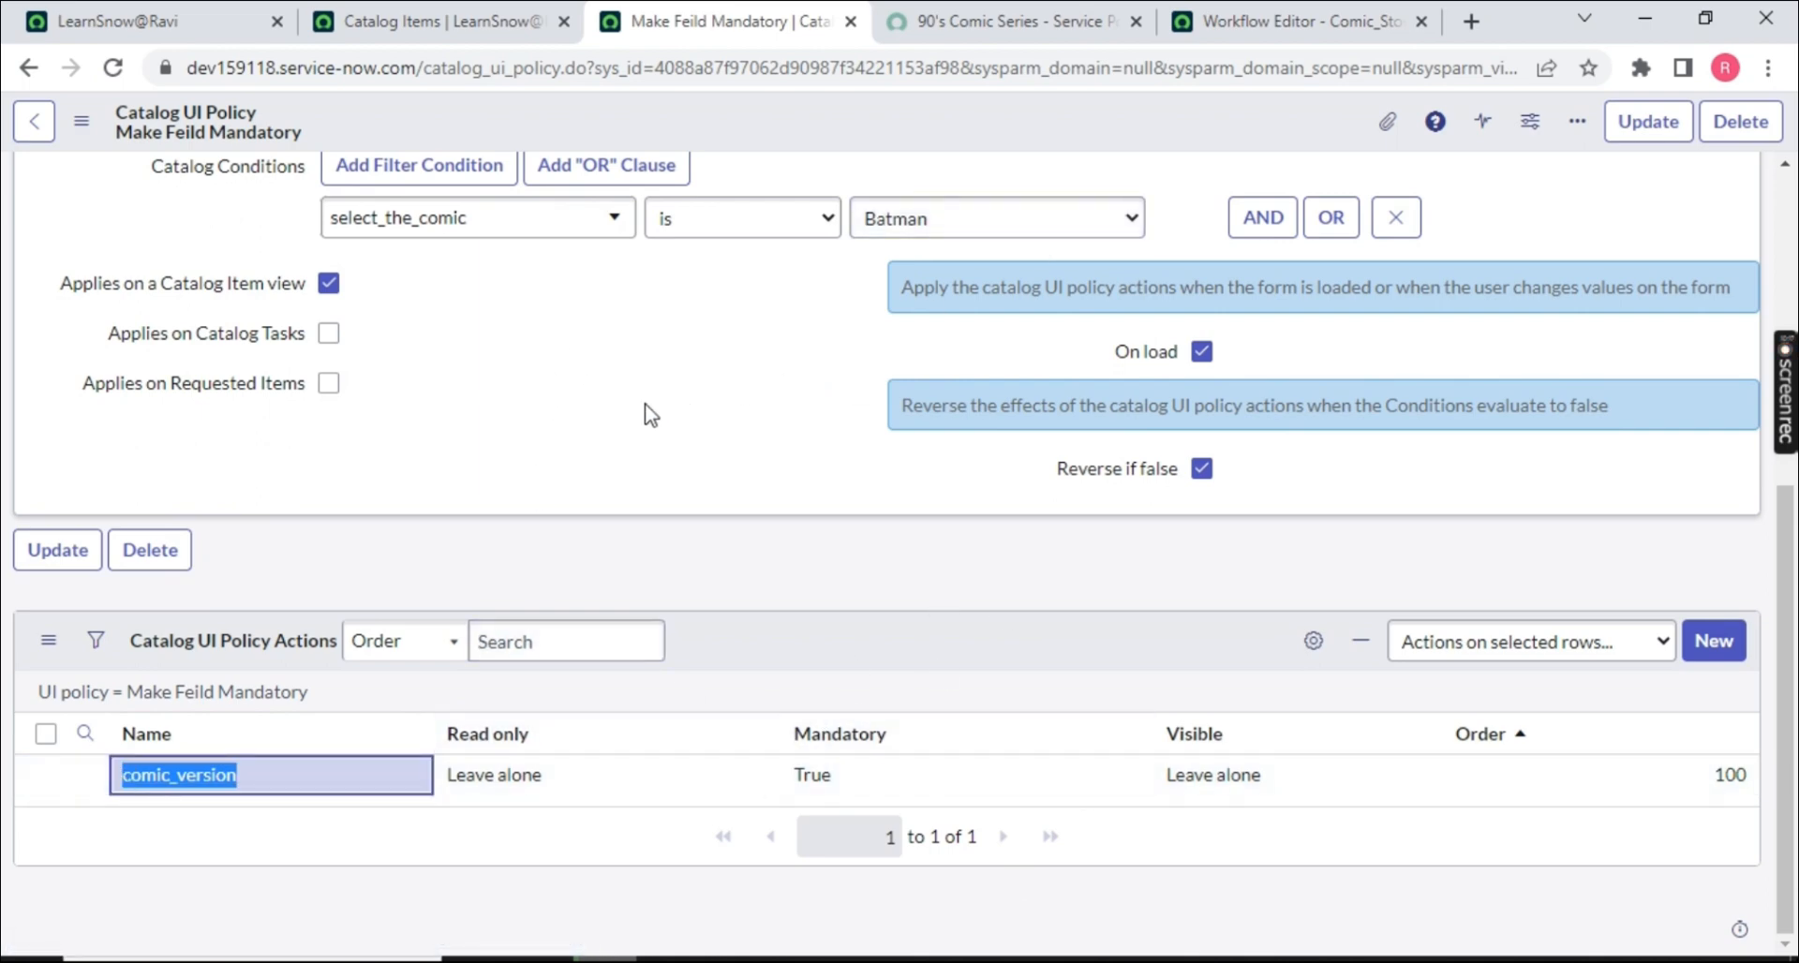
left_click_drag(43, 283, 298, 293)
- Reload the portal order form and test the mandatory policy by choosing Batman, followed by Chacha Choudhary, as the comic
key("ctrl+Tab")
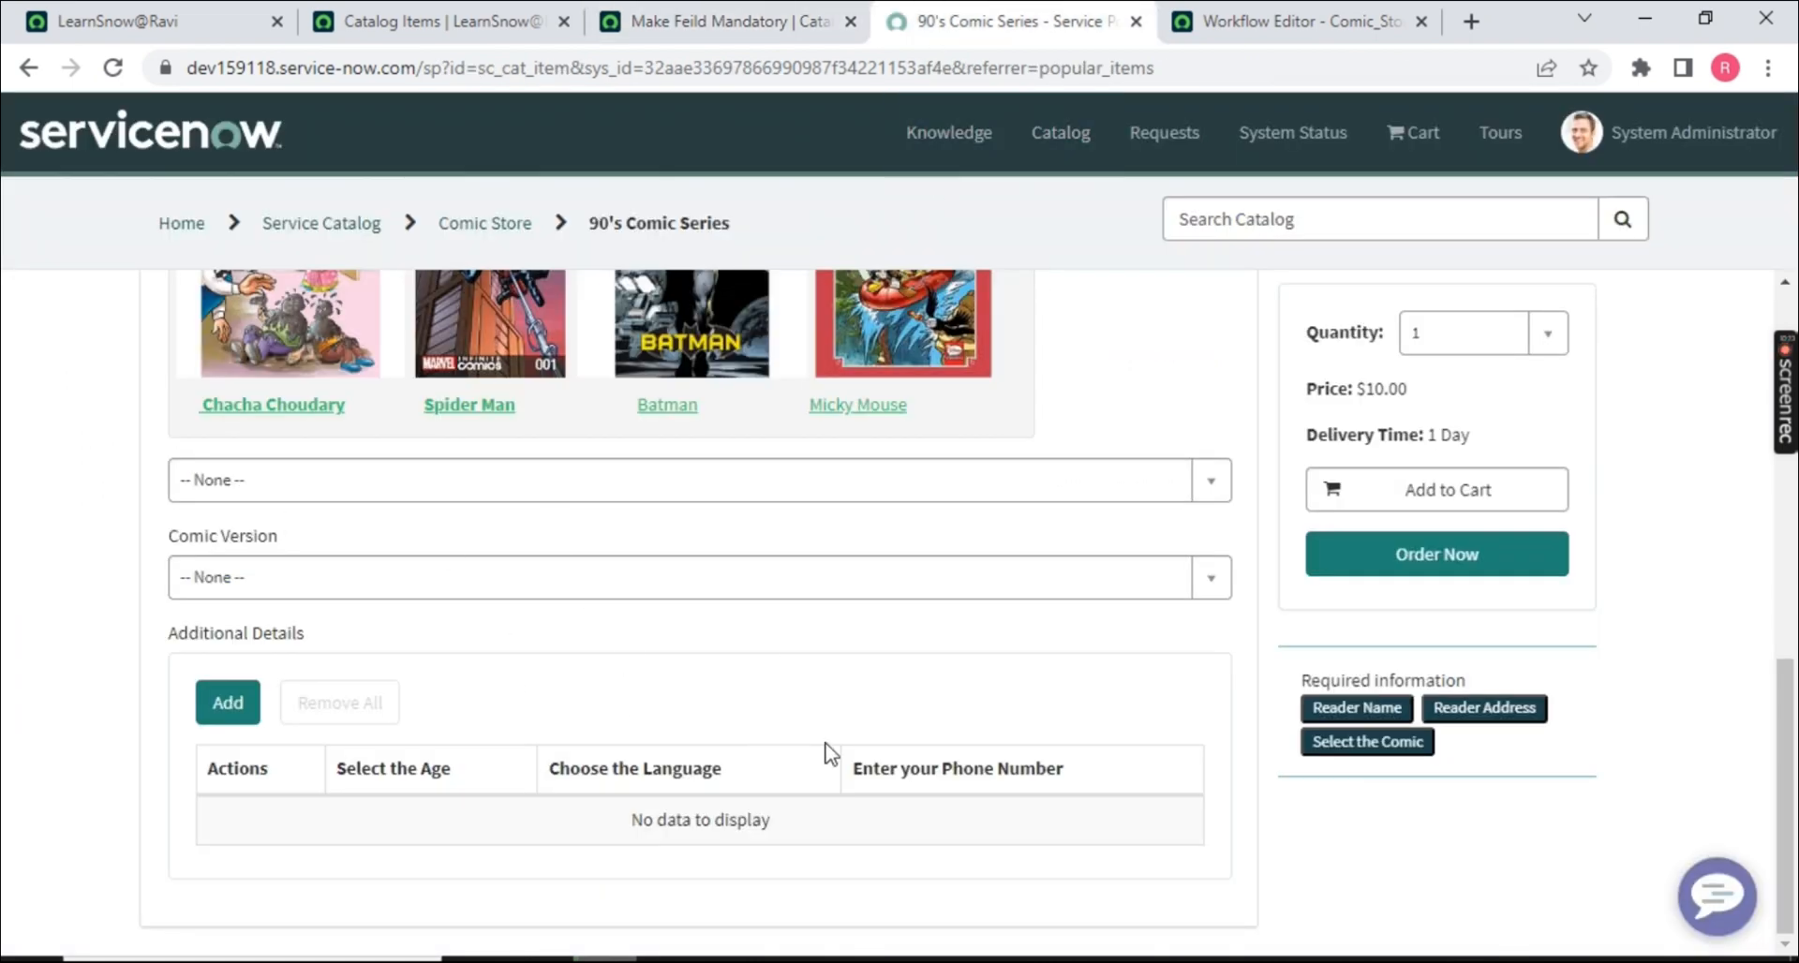
left_click(113, 67)
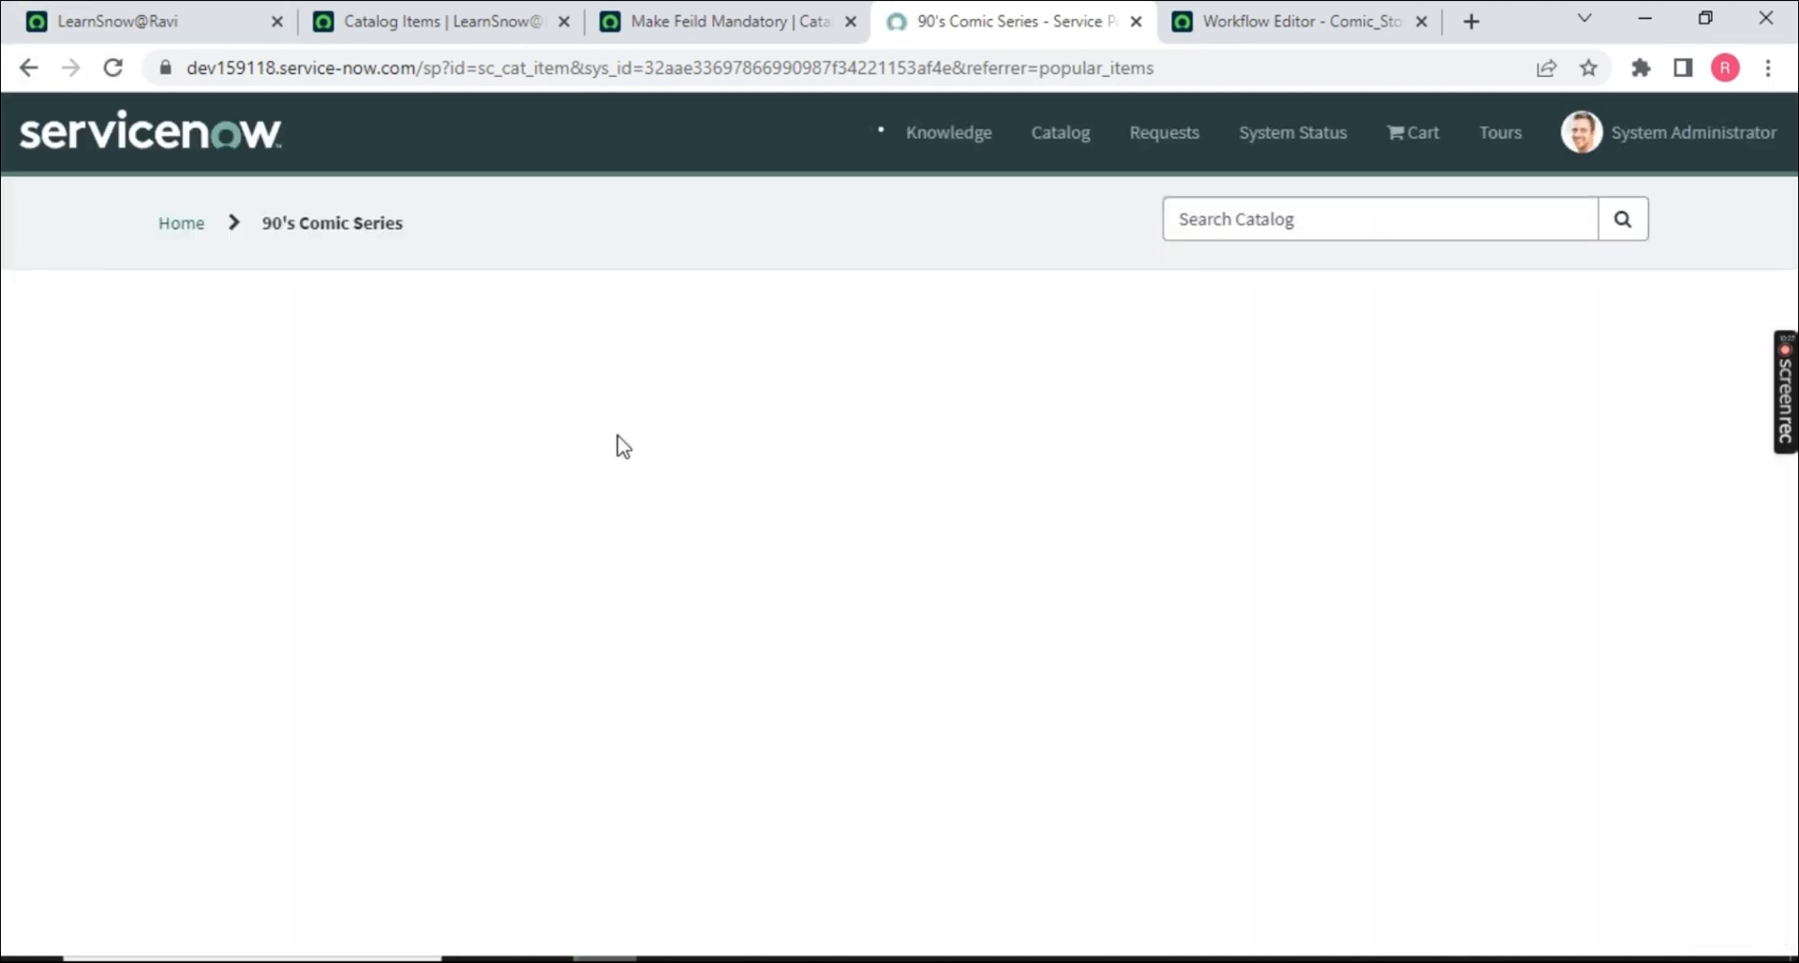
scroll(618, 347, "down", 8)
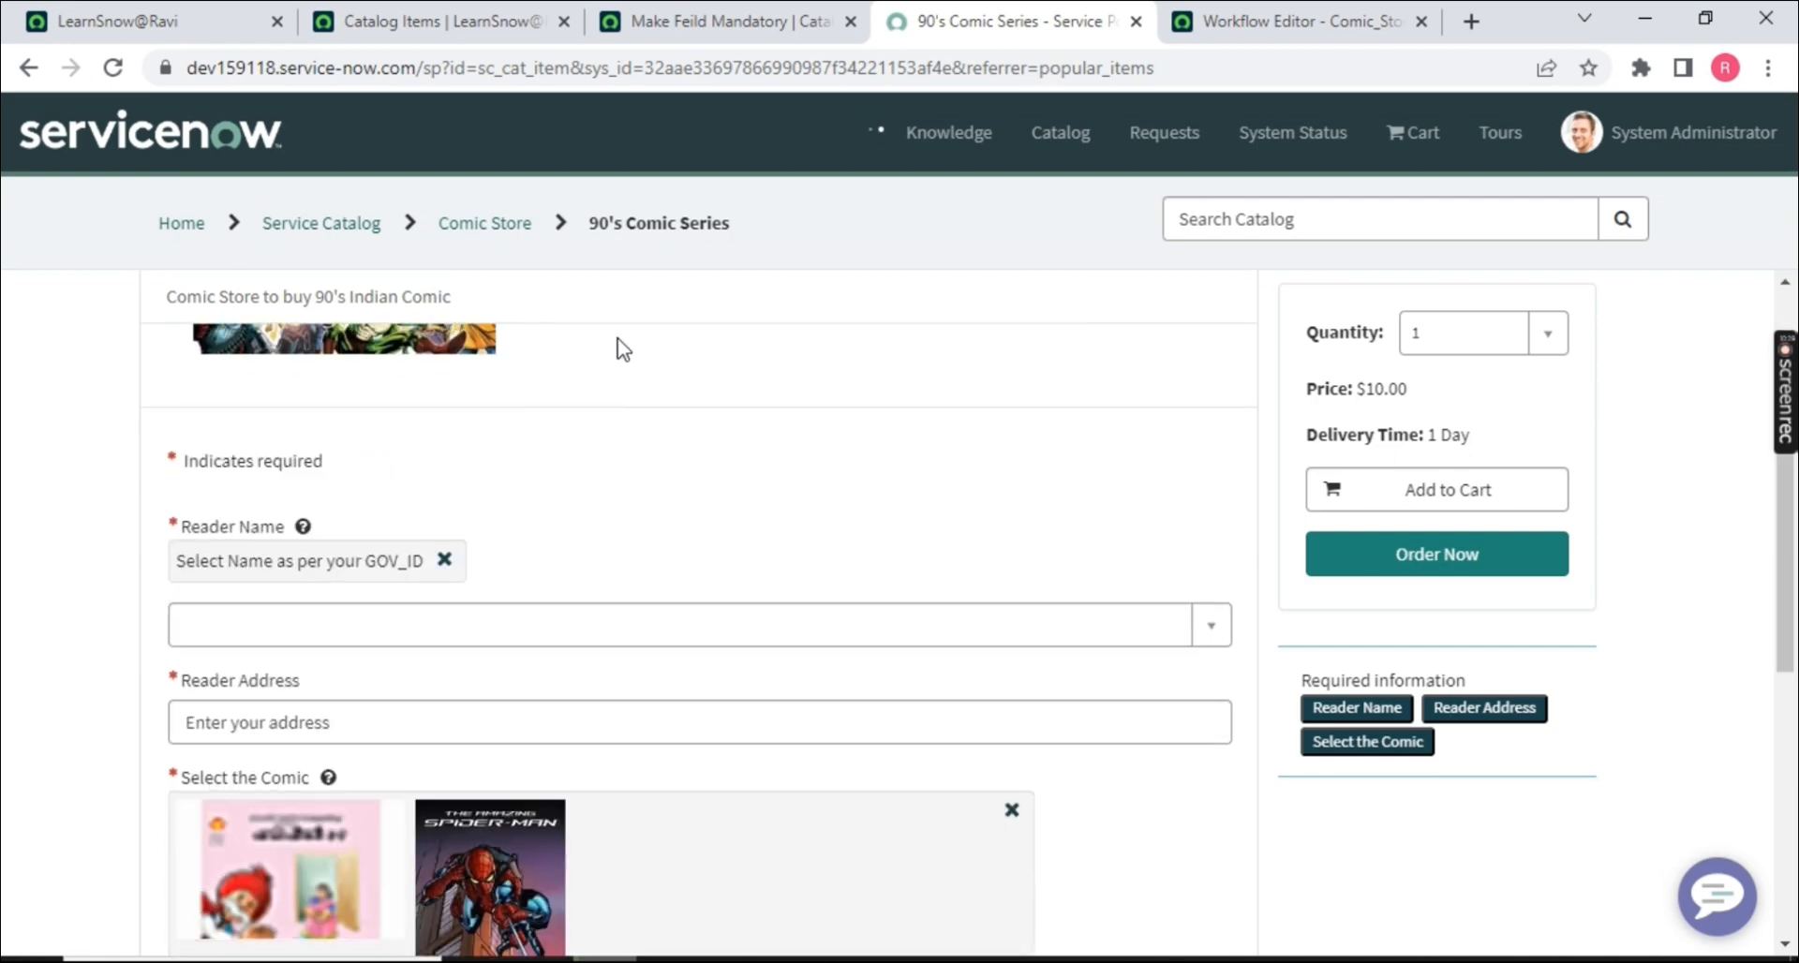
left_click(208, 618)
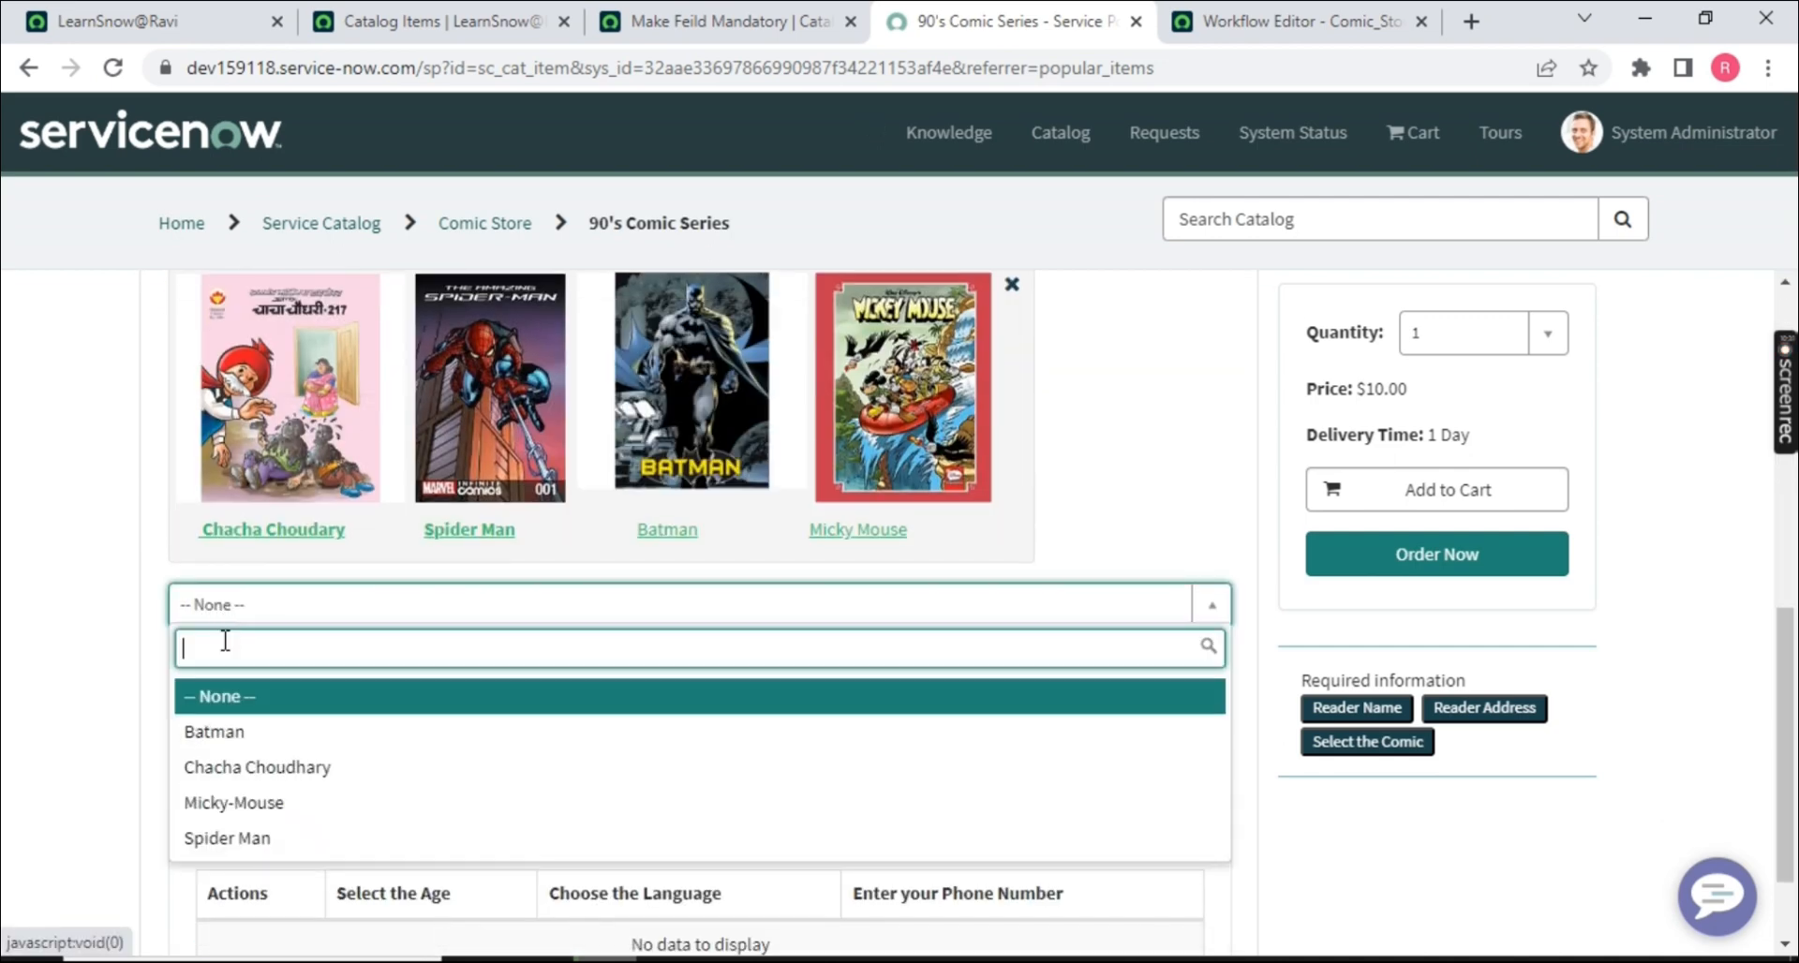
left_click(212, 729)
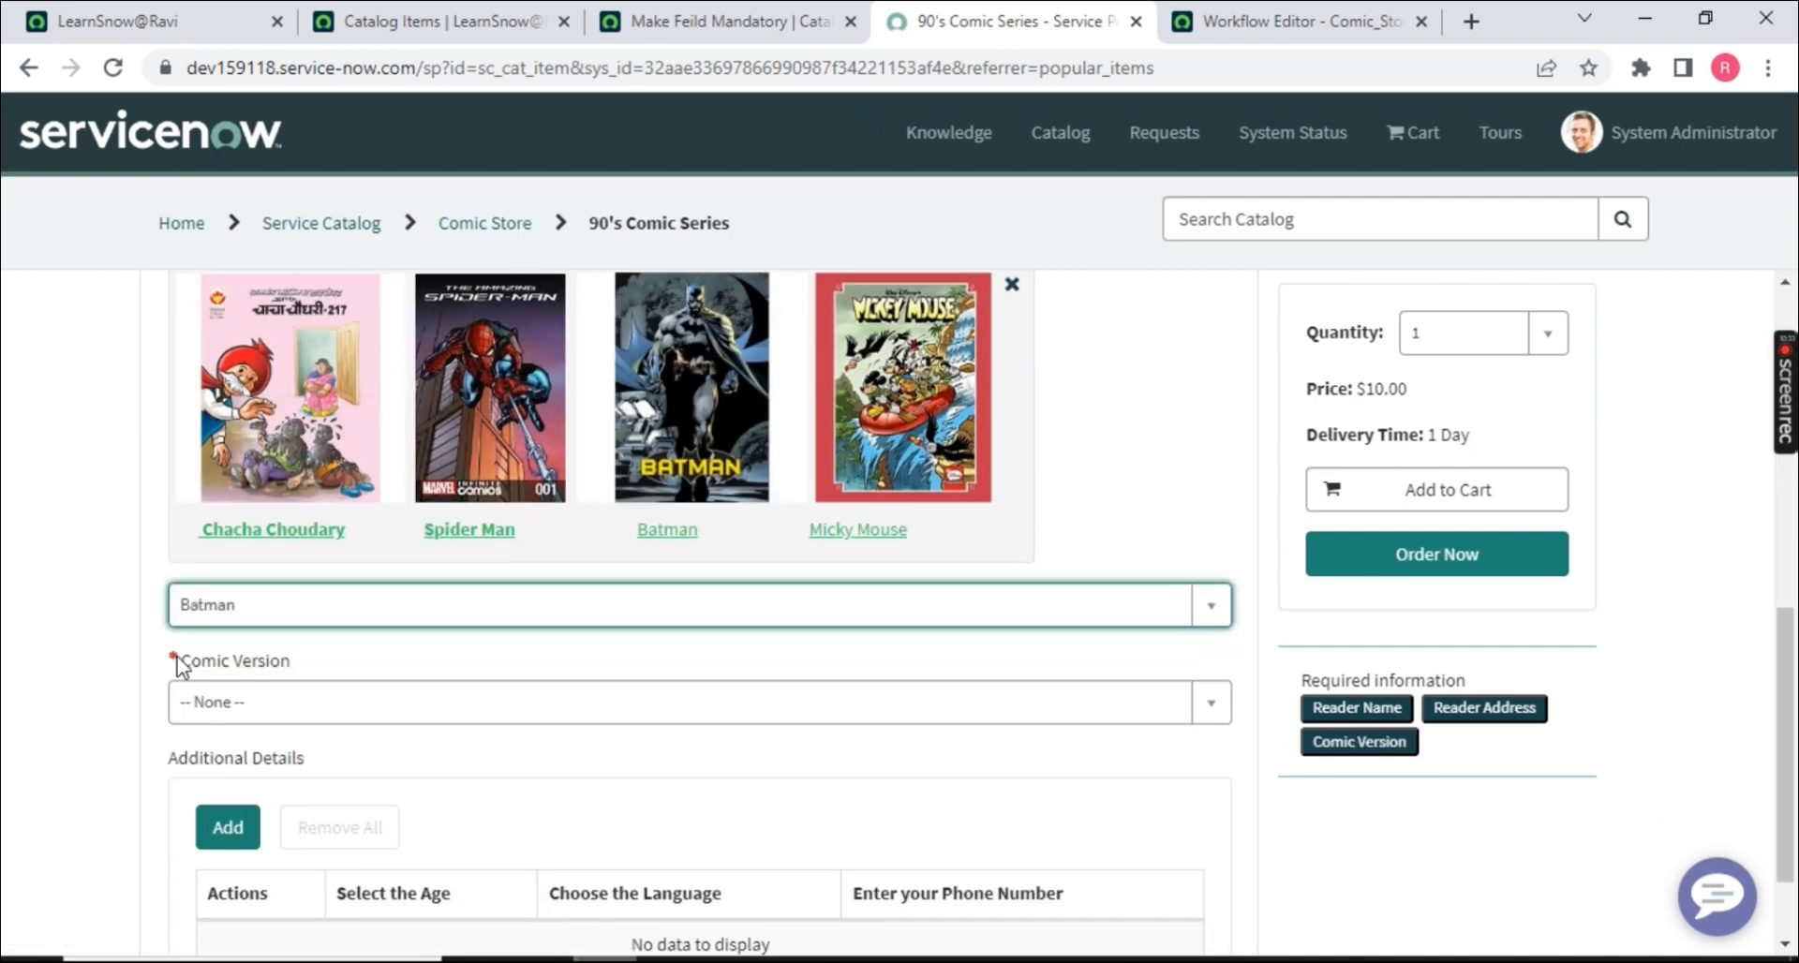
left_click(294, 615)
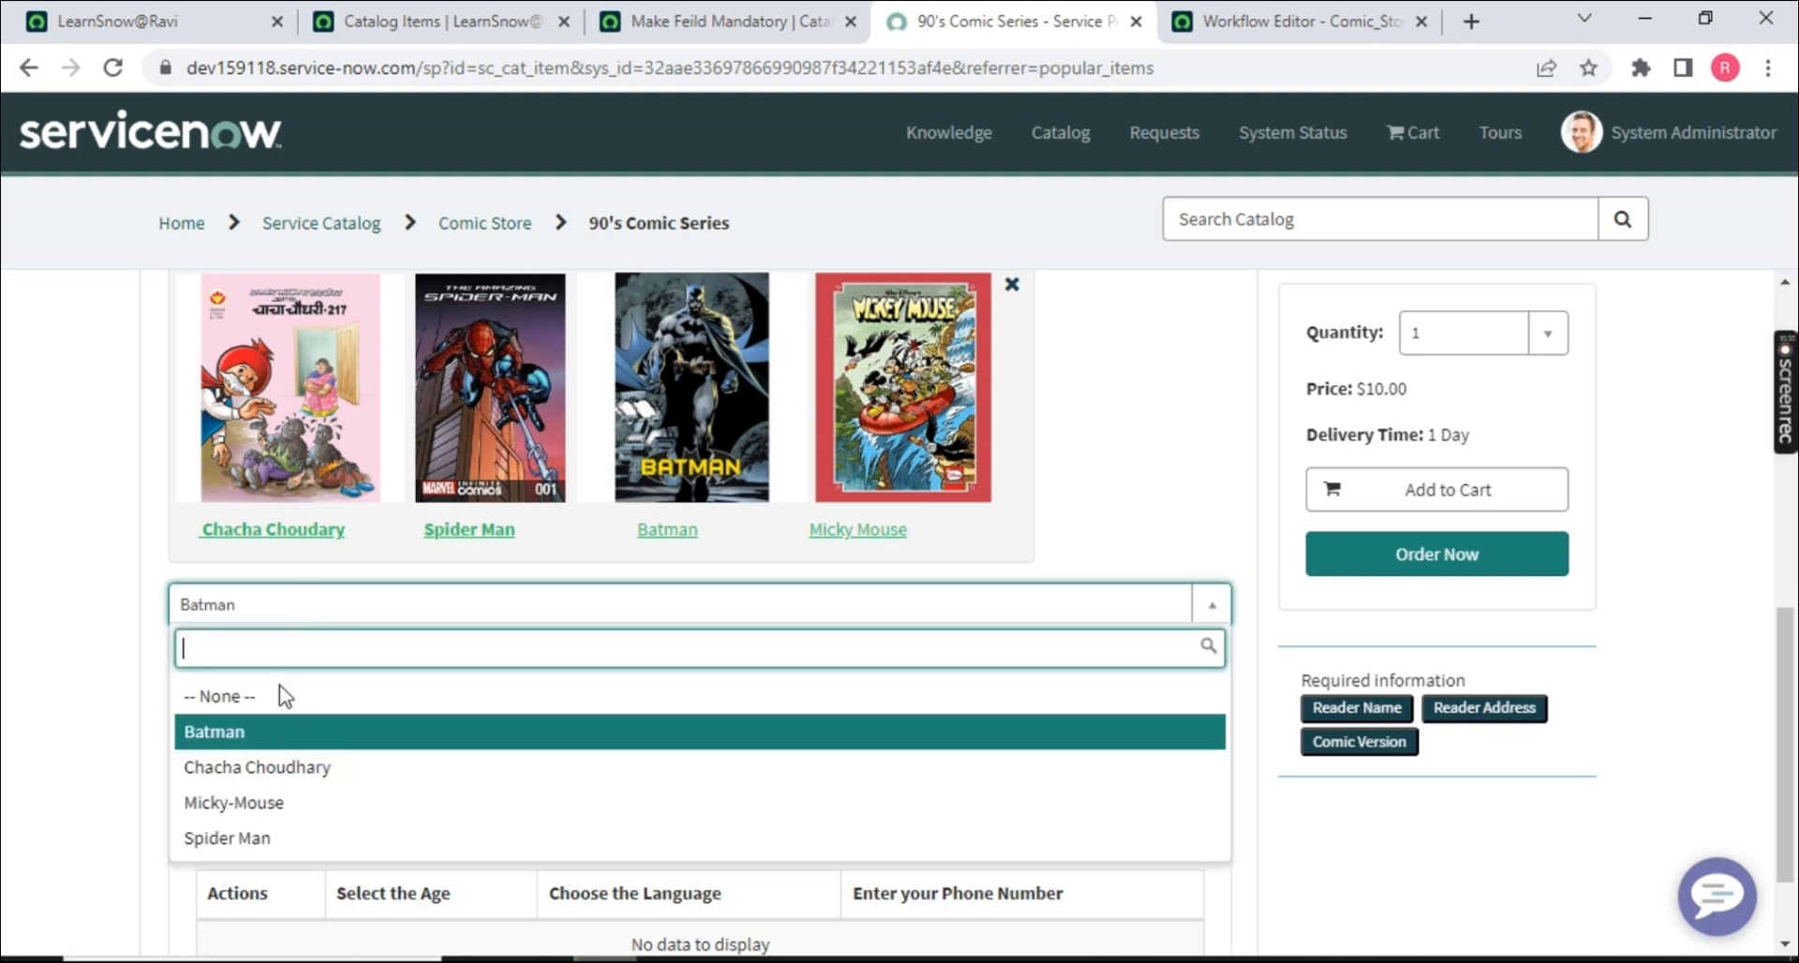
left_click(260, 770)
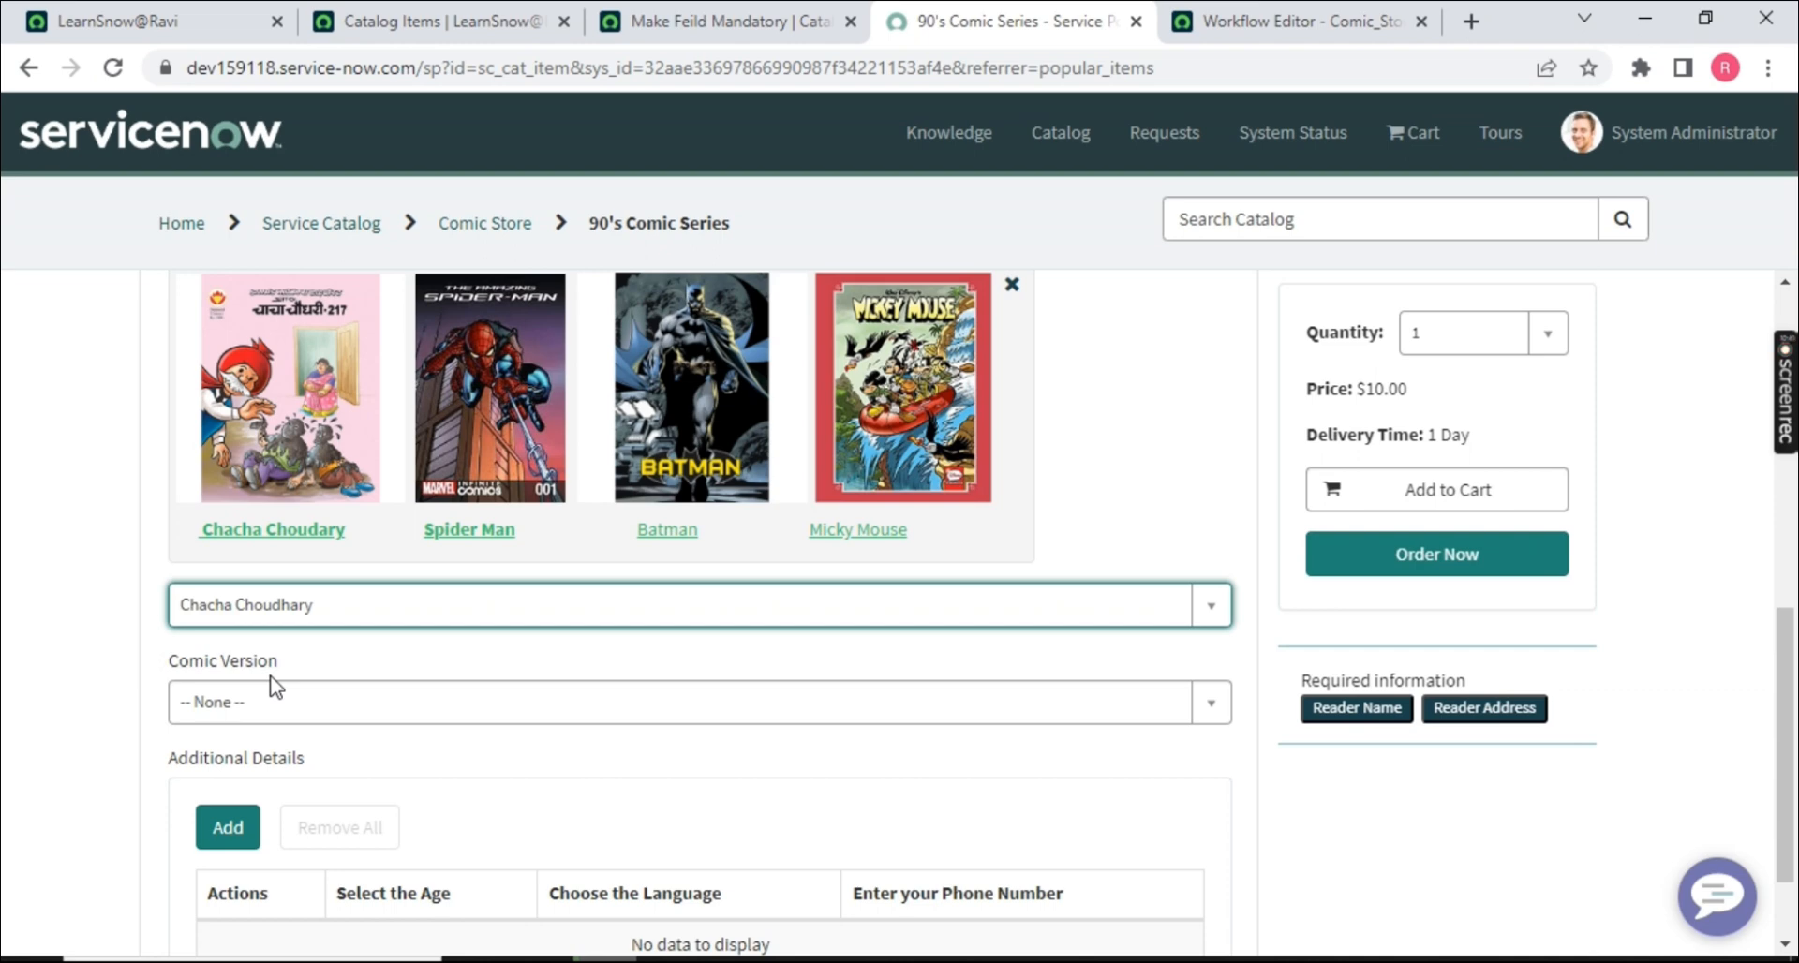
- Return to the catalog UI policy and examine the Read only, Mandatory and Visible attributes of its policy actions
left_click(722, 23)
scroll(949, 385, "up", 2)
scroll(949, 384, "down", 3)
left_click_drag(561, 743, 443, 742)
left_click_drag(901, 738, 780, 744)
left_click_drag(1231, 744, 1160, 745)
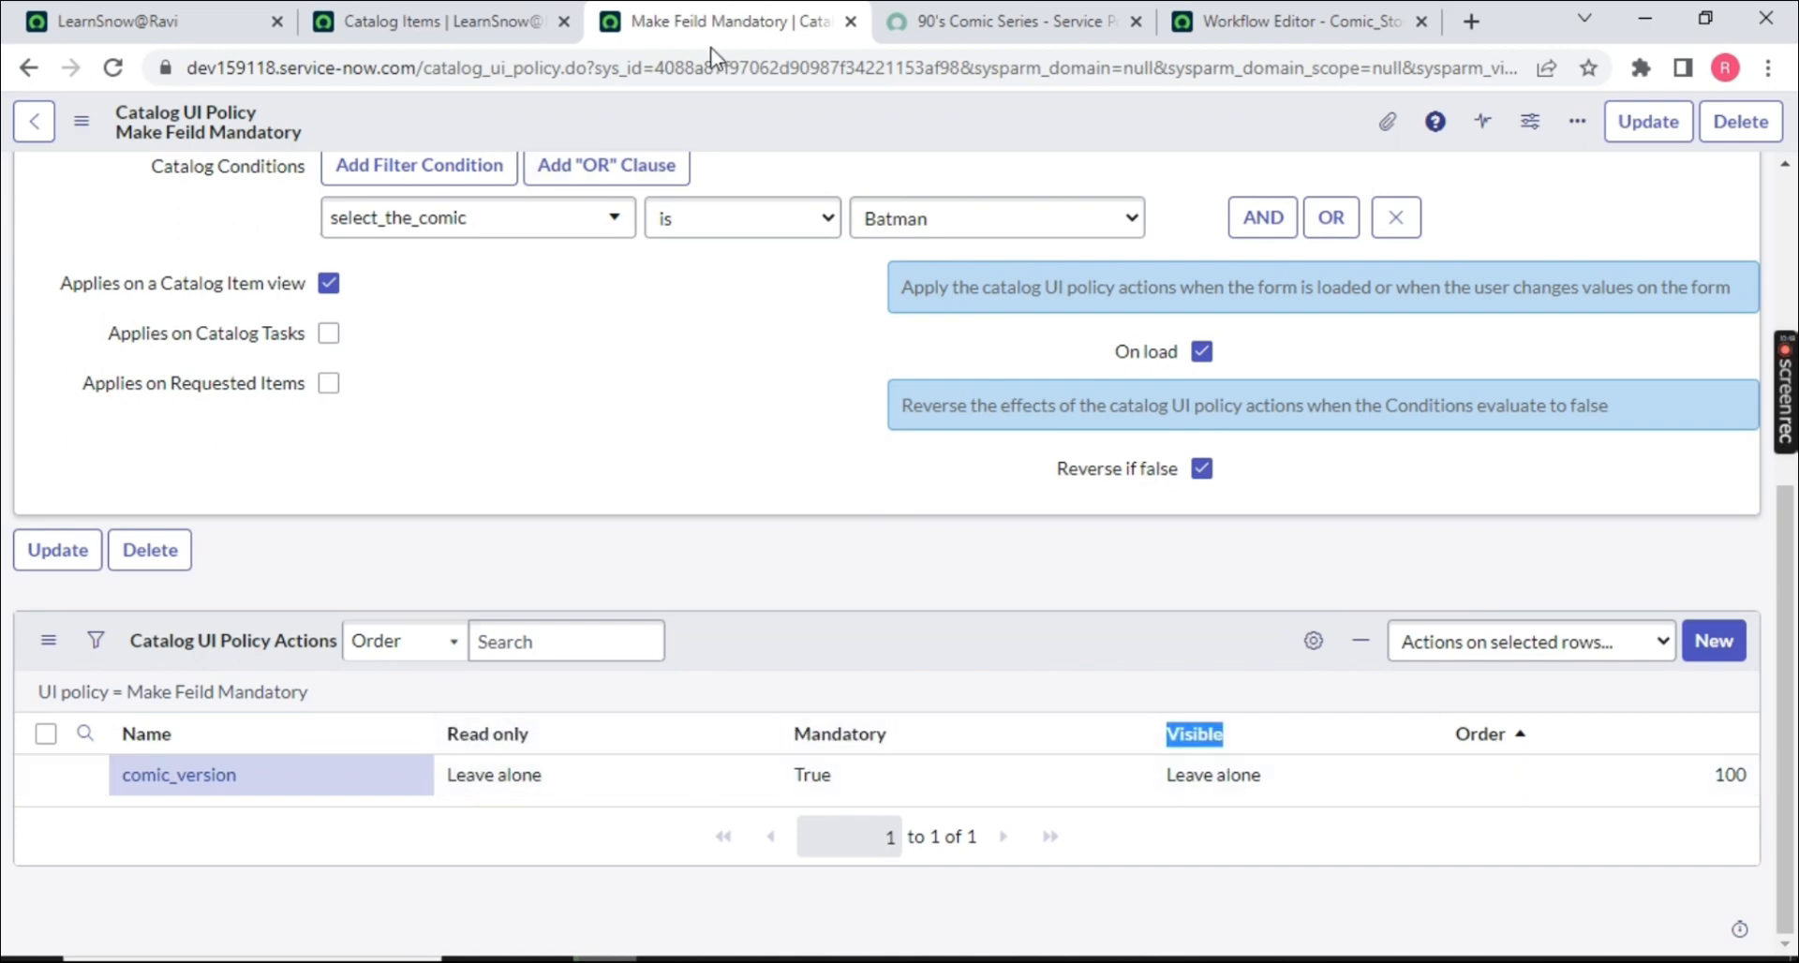
- Change the policy's short description to "Make Feild Hidden" and its select_the_comic condition value to Chacha Choudhary
scroll(722, 344, "up", 5)
double_click(487, 349)
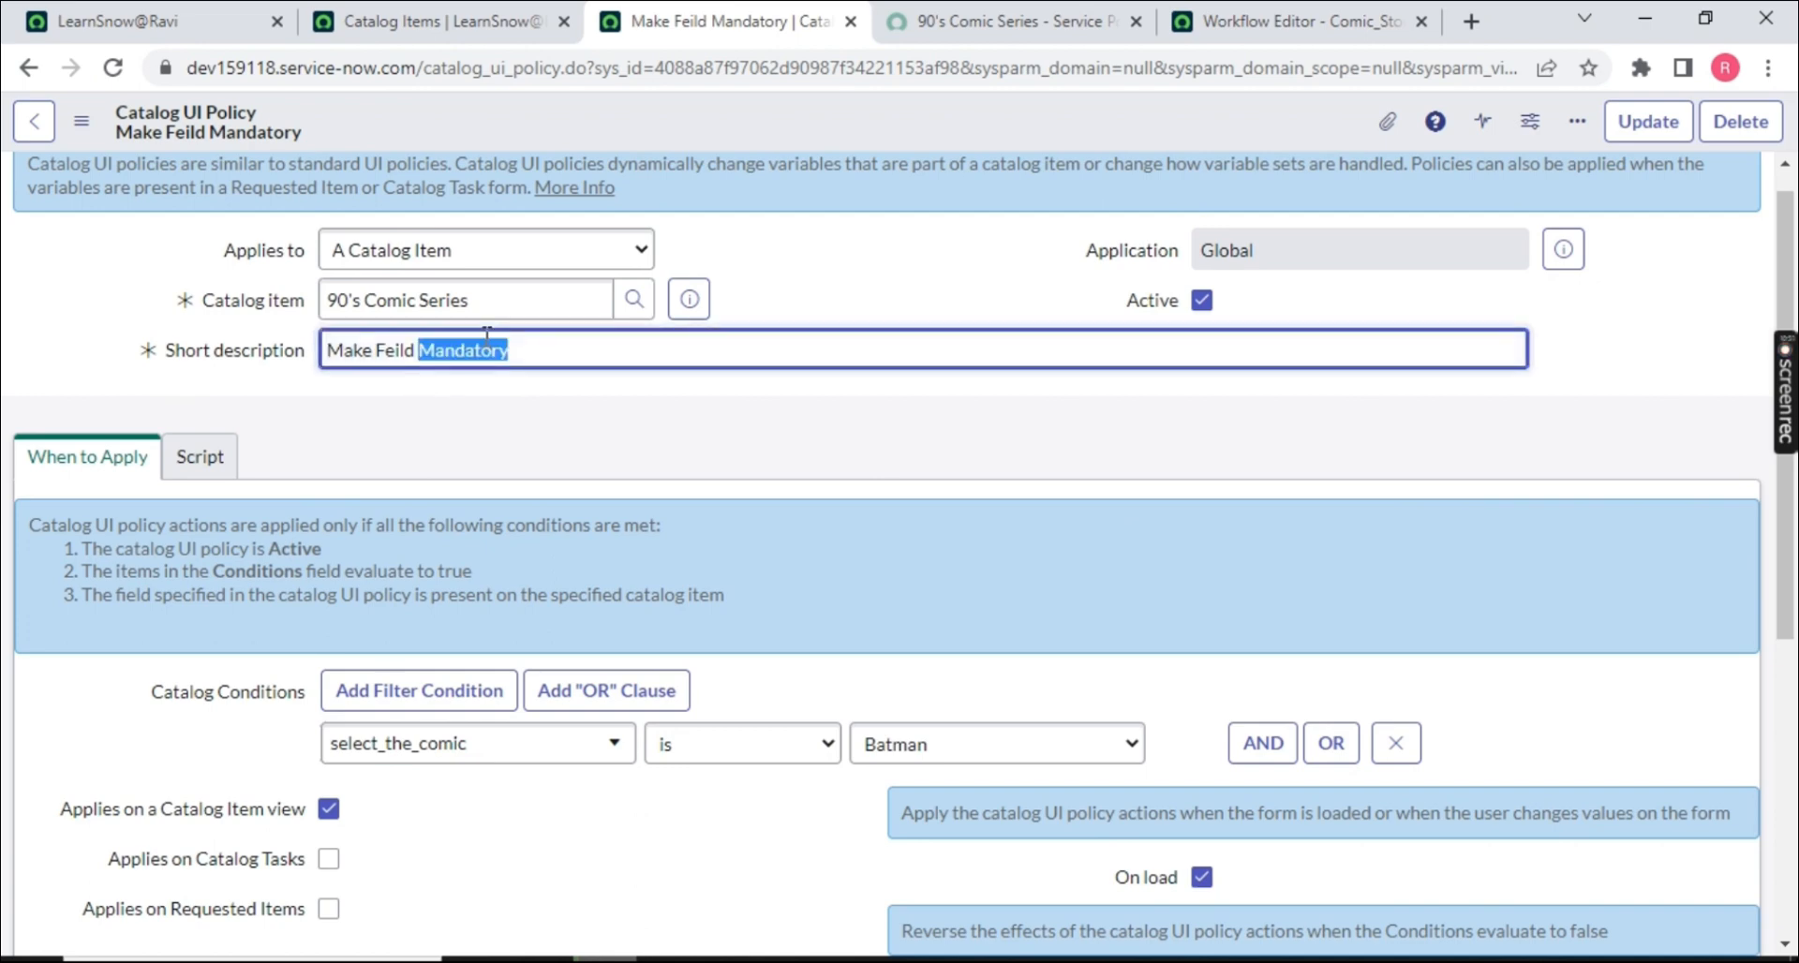
type("Hidde")
left_click(890, 745)
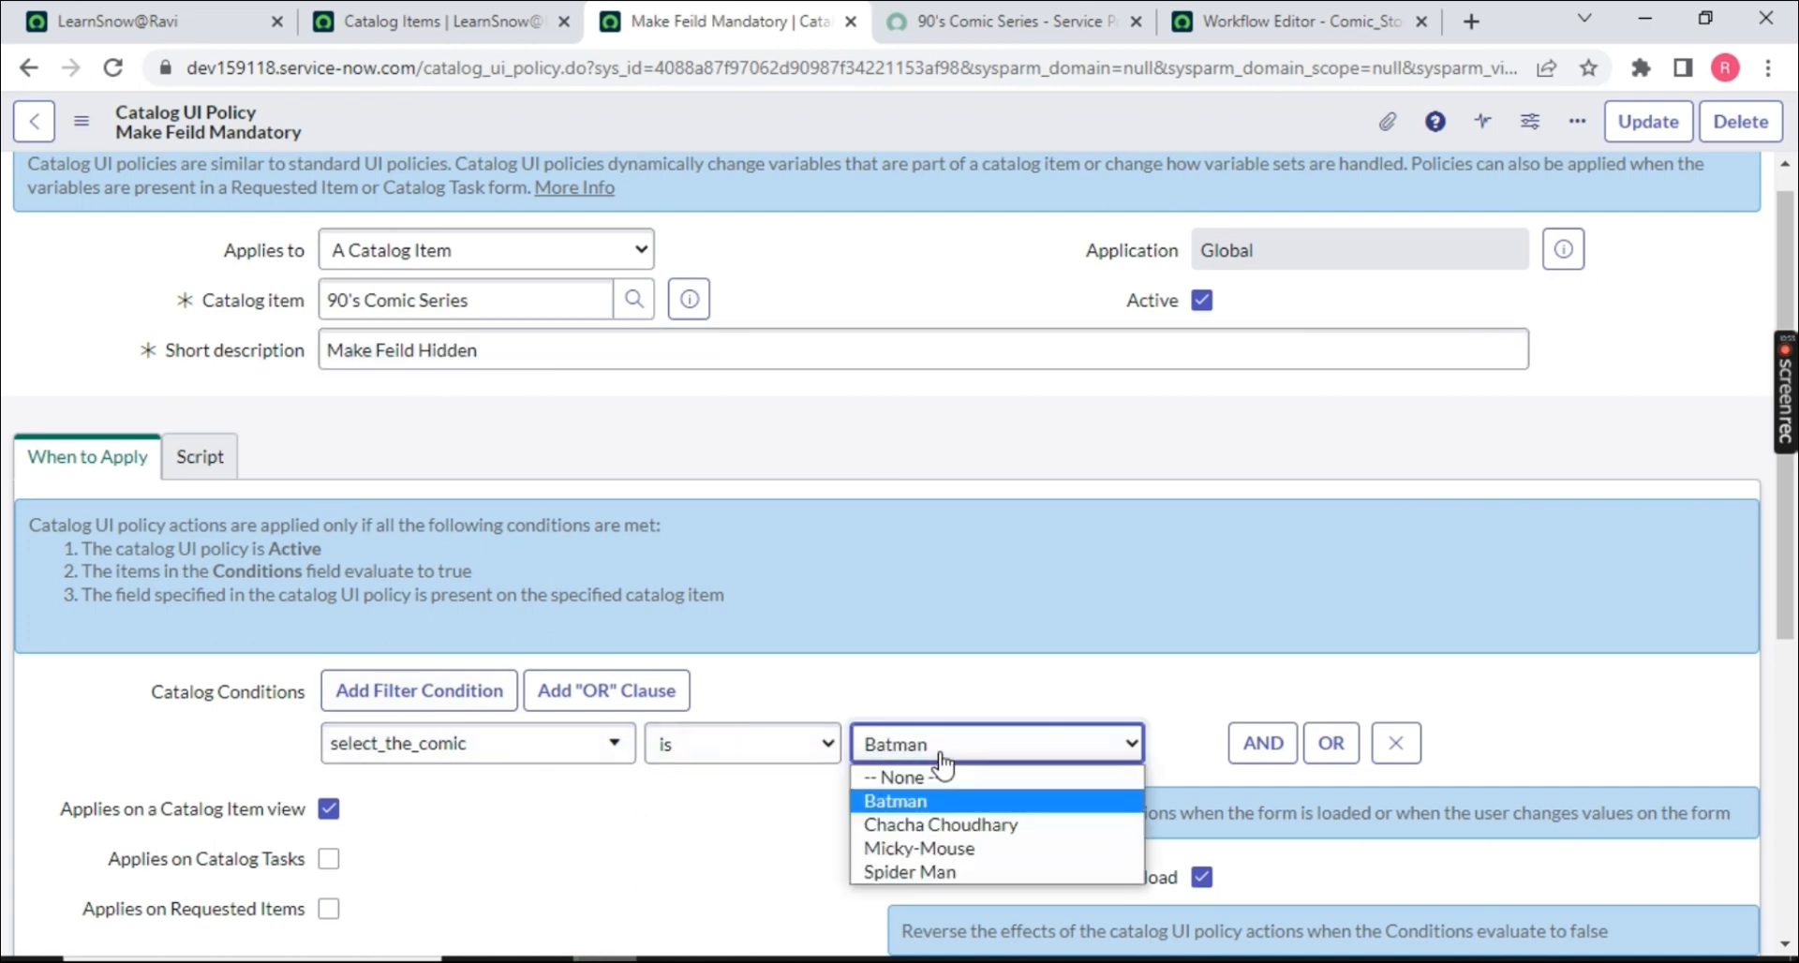
left_click(932, 825)
scroll(670, 609, "down", 5)
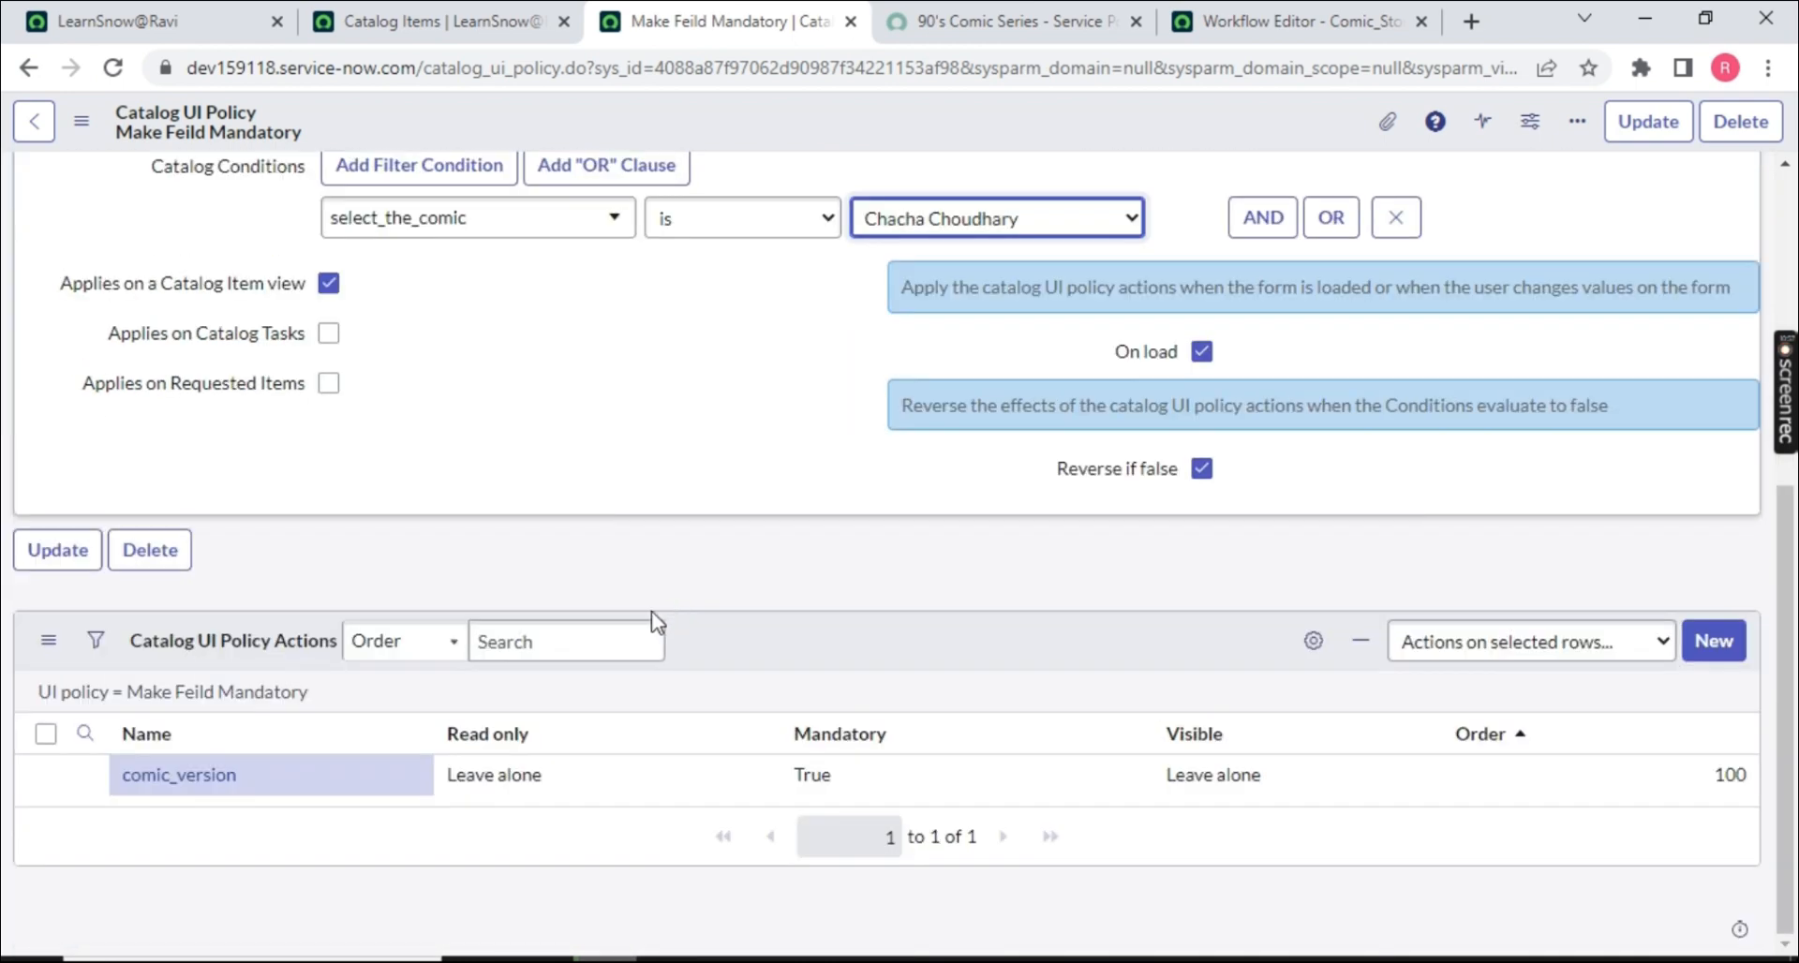
- Insert the edited policy as a separate new record while staying on its form, and save it
scroll(835, 485, "up", 5)
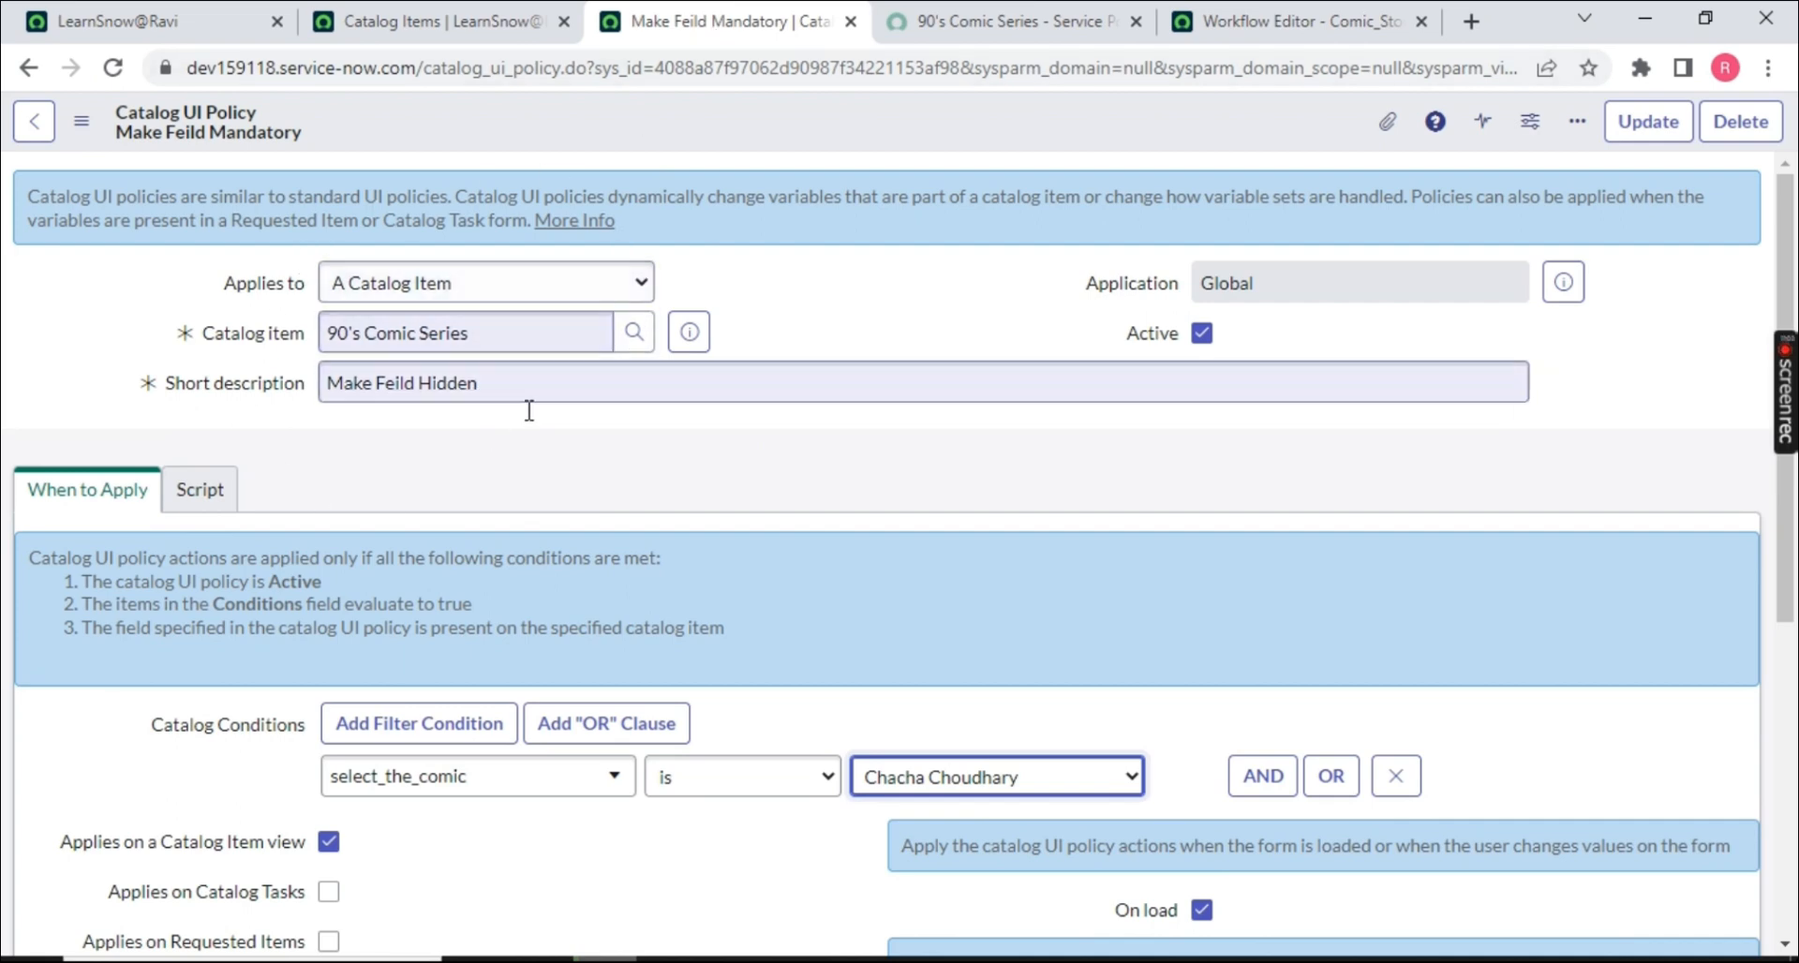
right_click(755, 116)
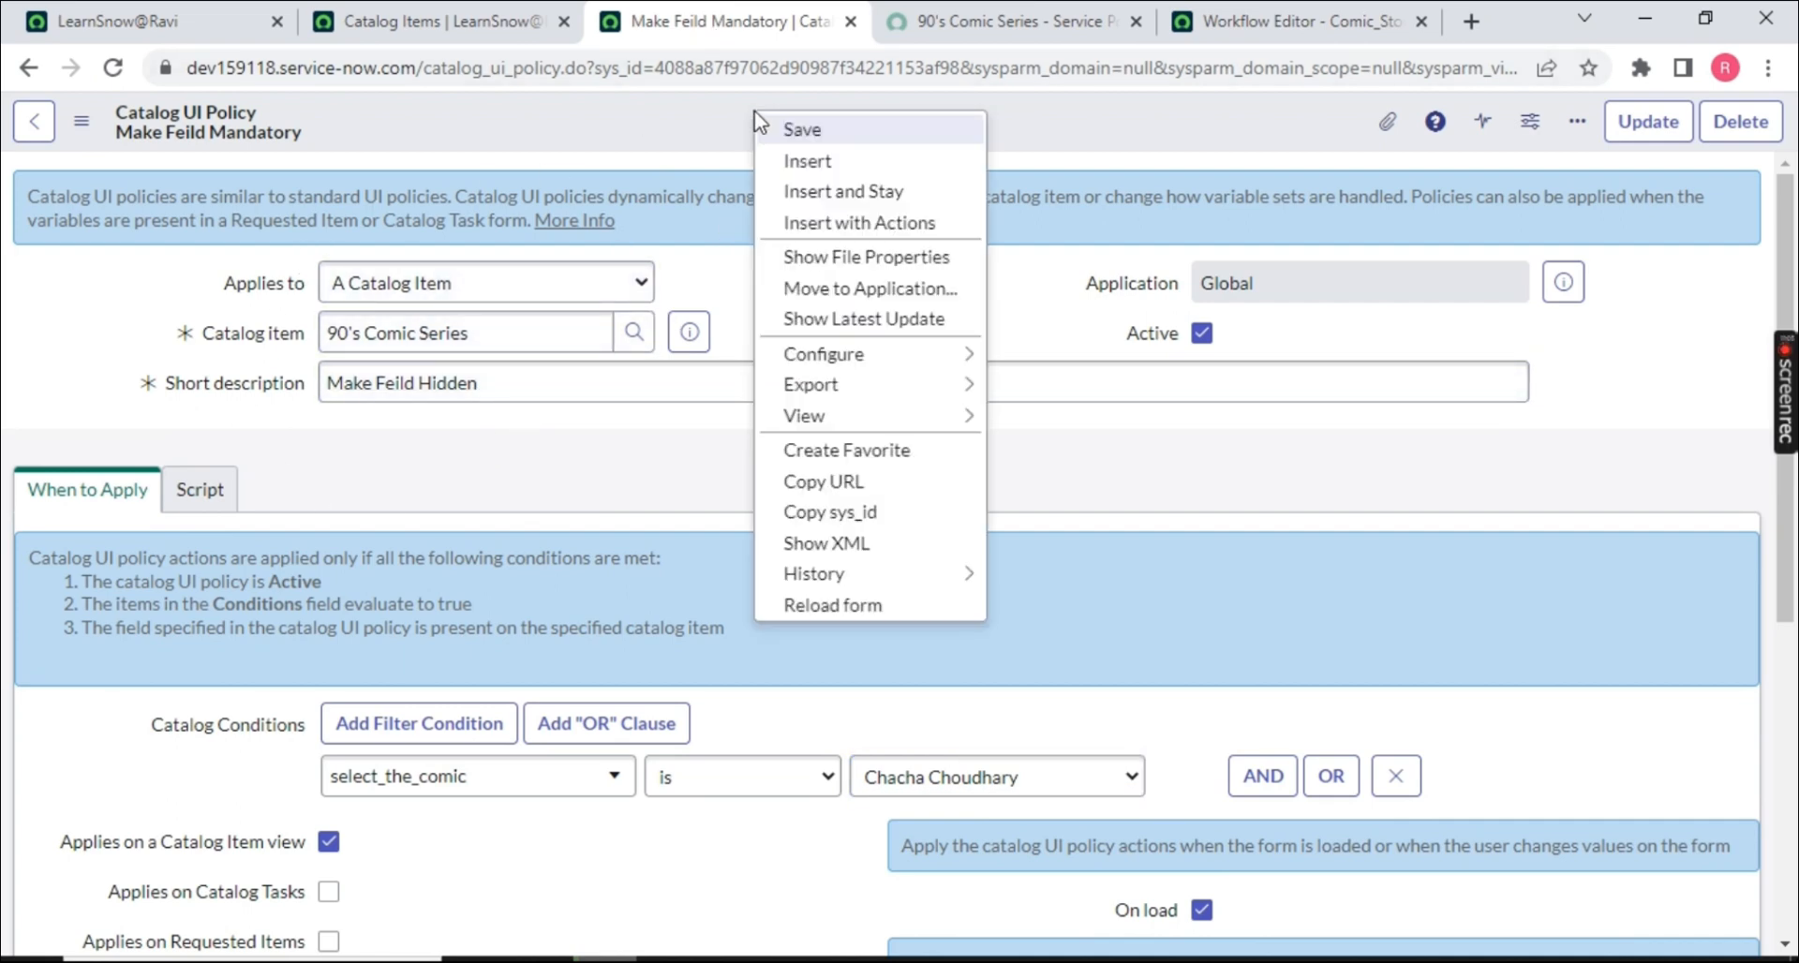
left_click(829, 192)
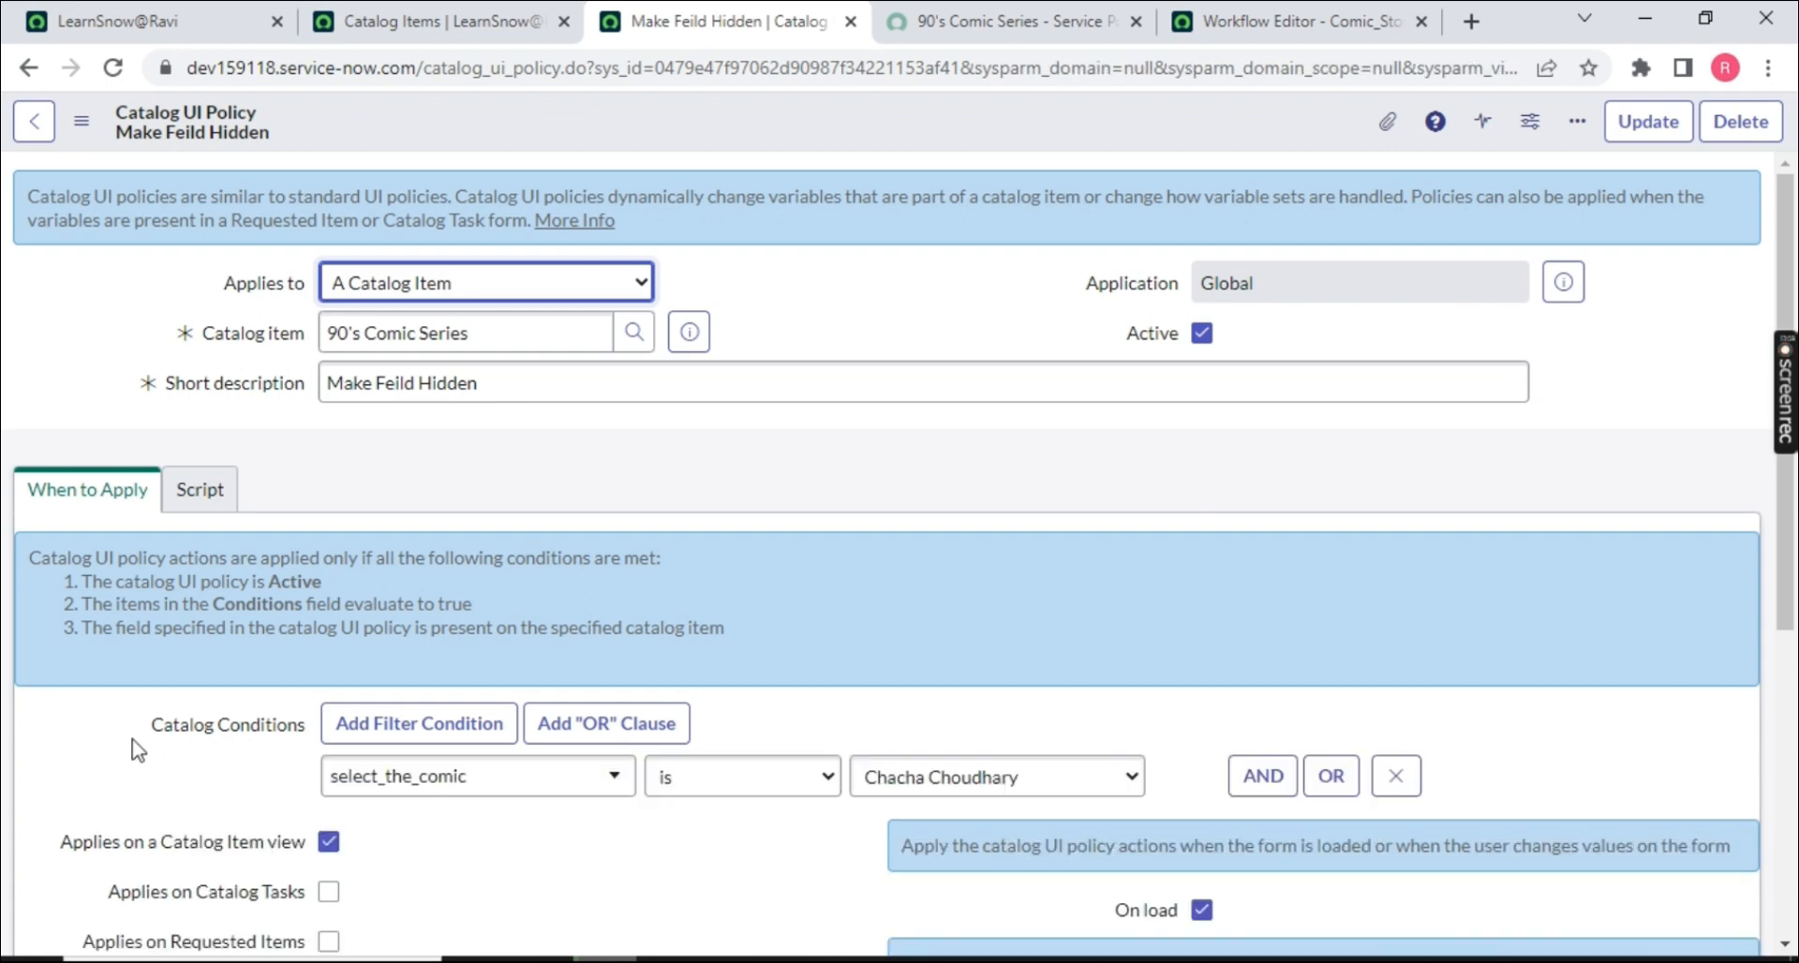
left_click_drag(139, 750, 277, 755)
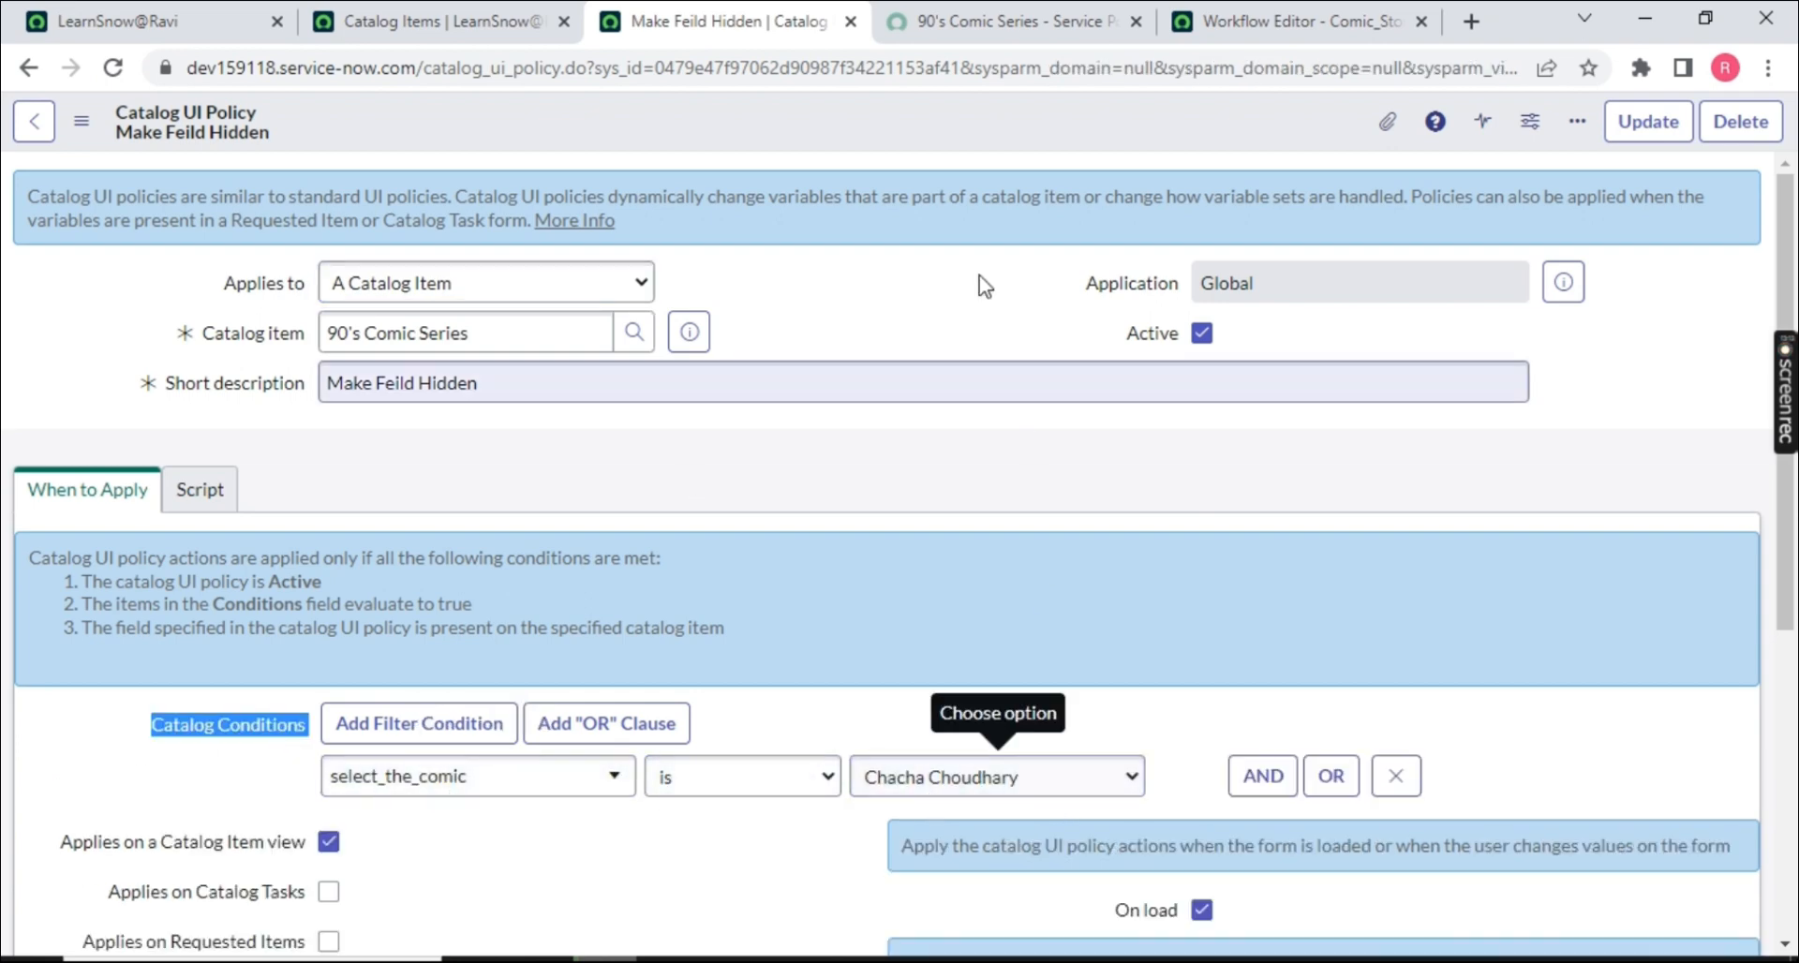
right_click(849, 114)
left_click(885, 131)
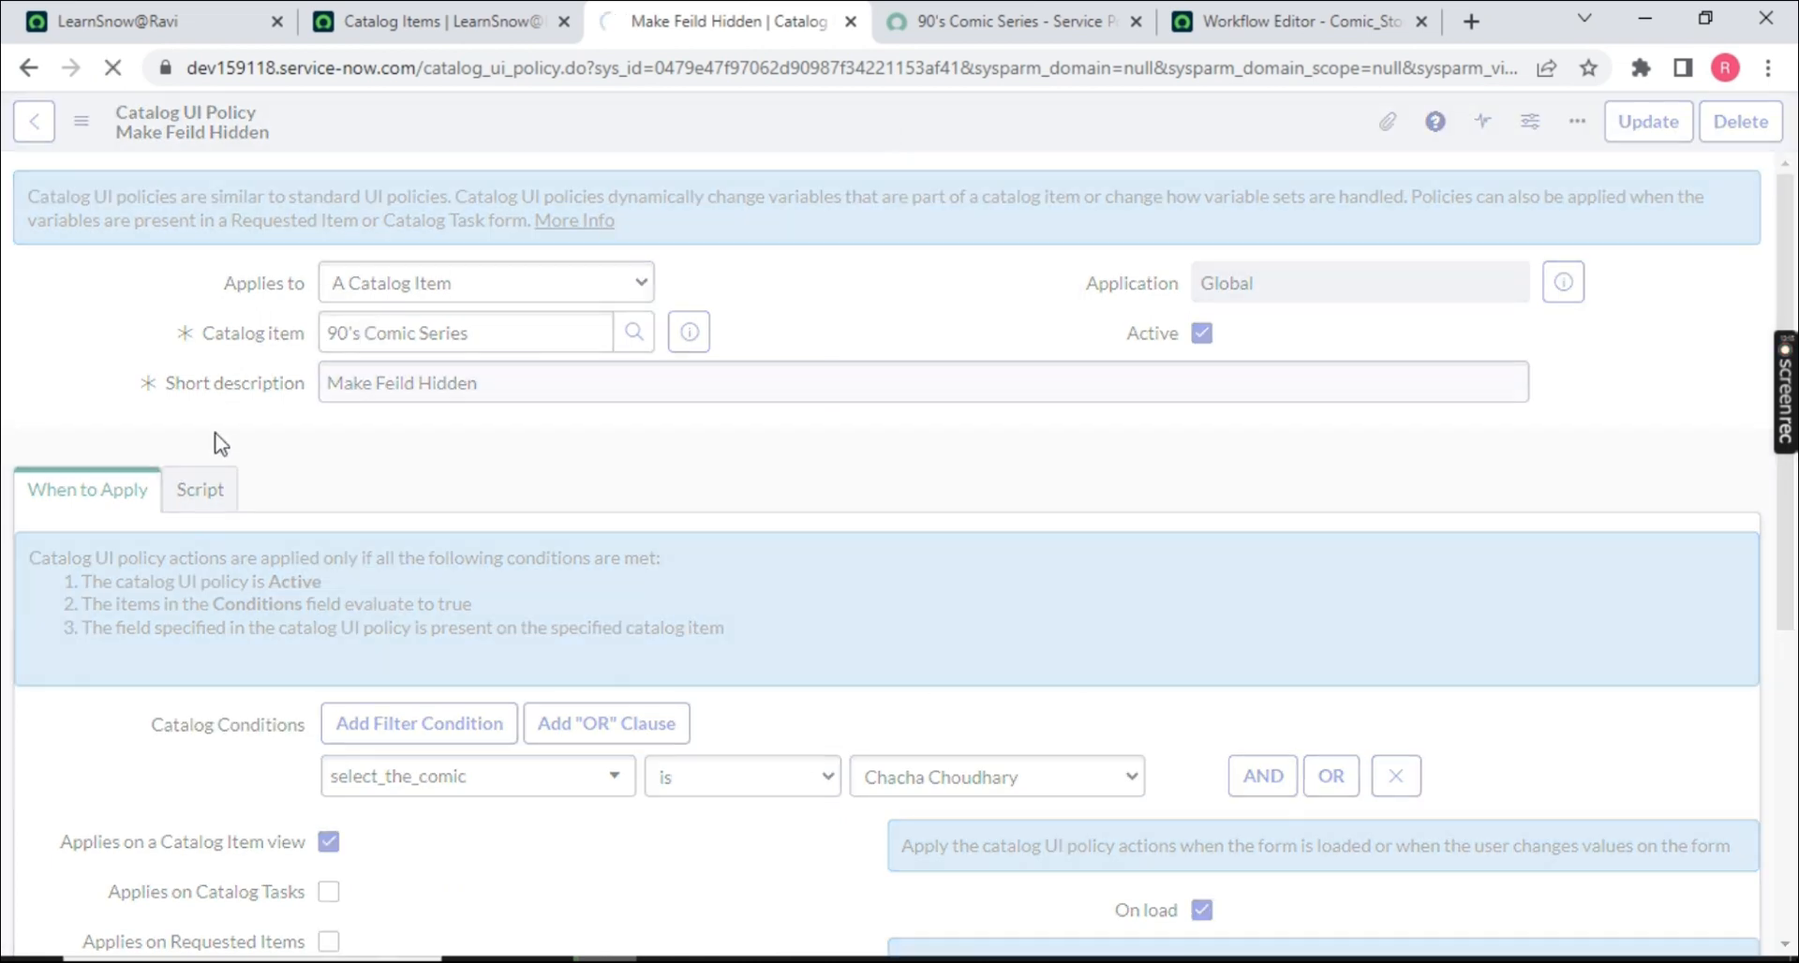
- Add and save a policy action for comic_version on the Make Feild Hidden policy with Visible and Mandatory set to False
scroll(212, 501, "down", 2)
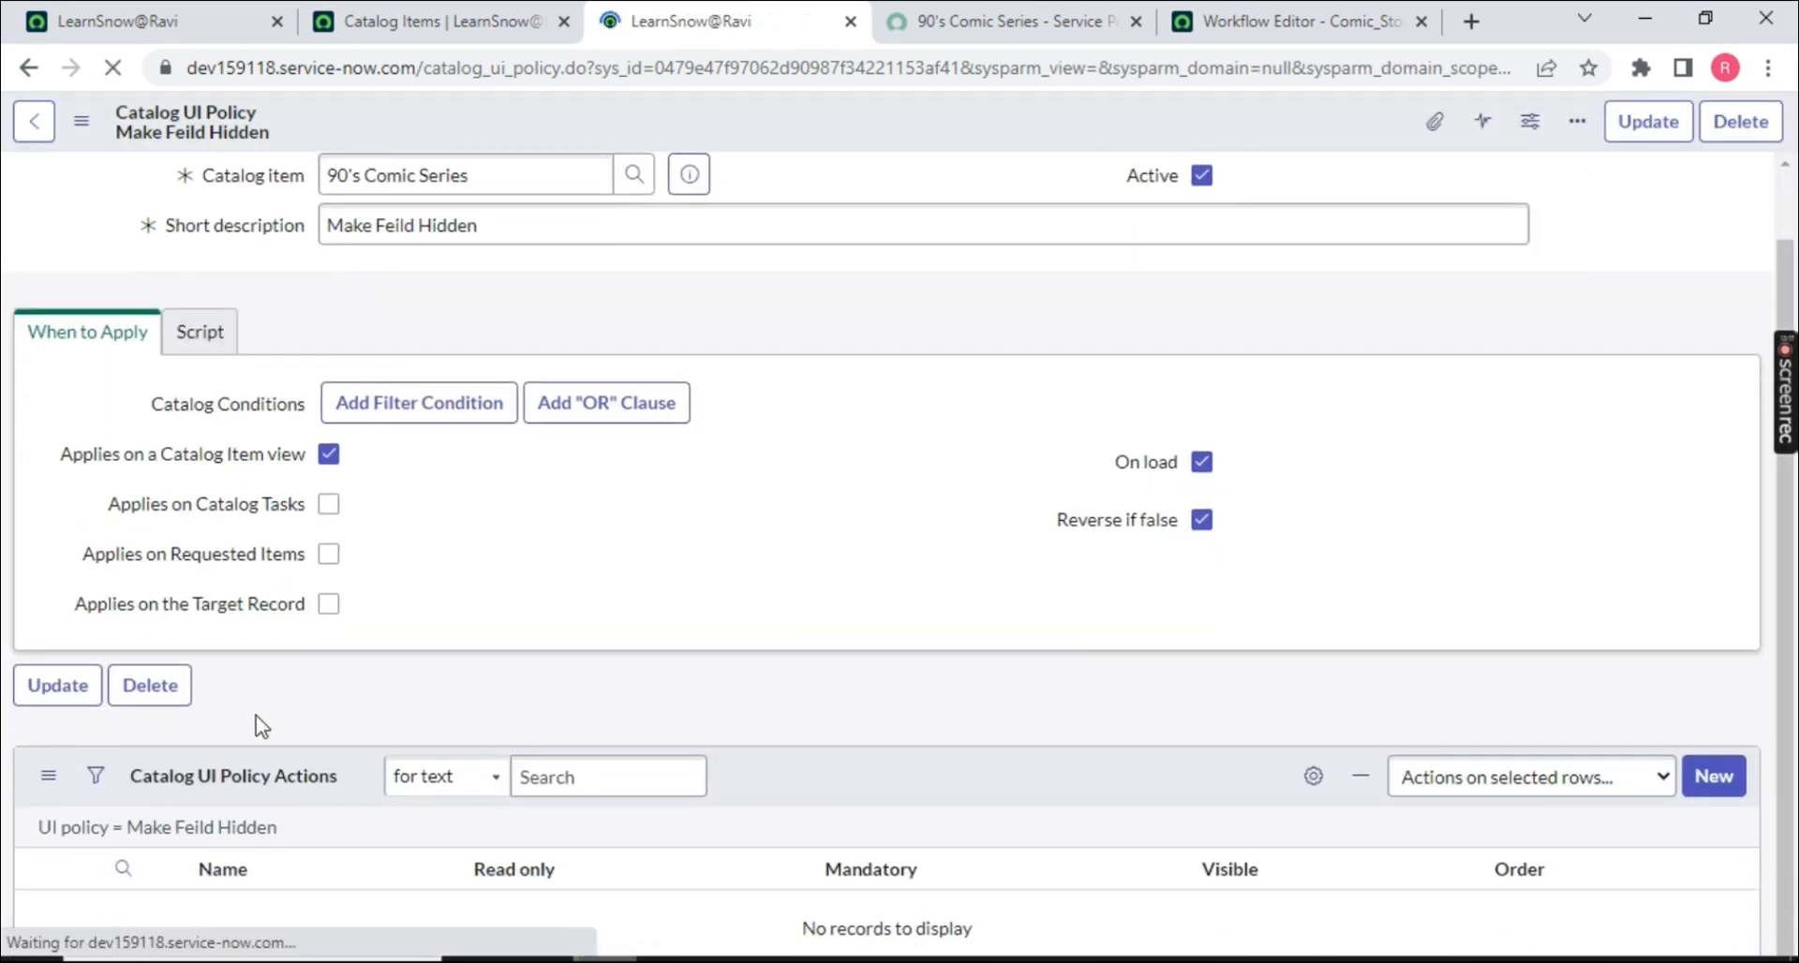
scroll(1359, 671, "down", 3)
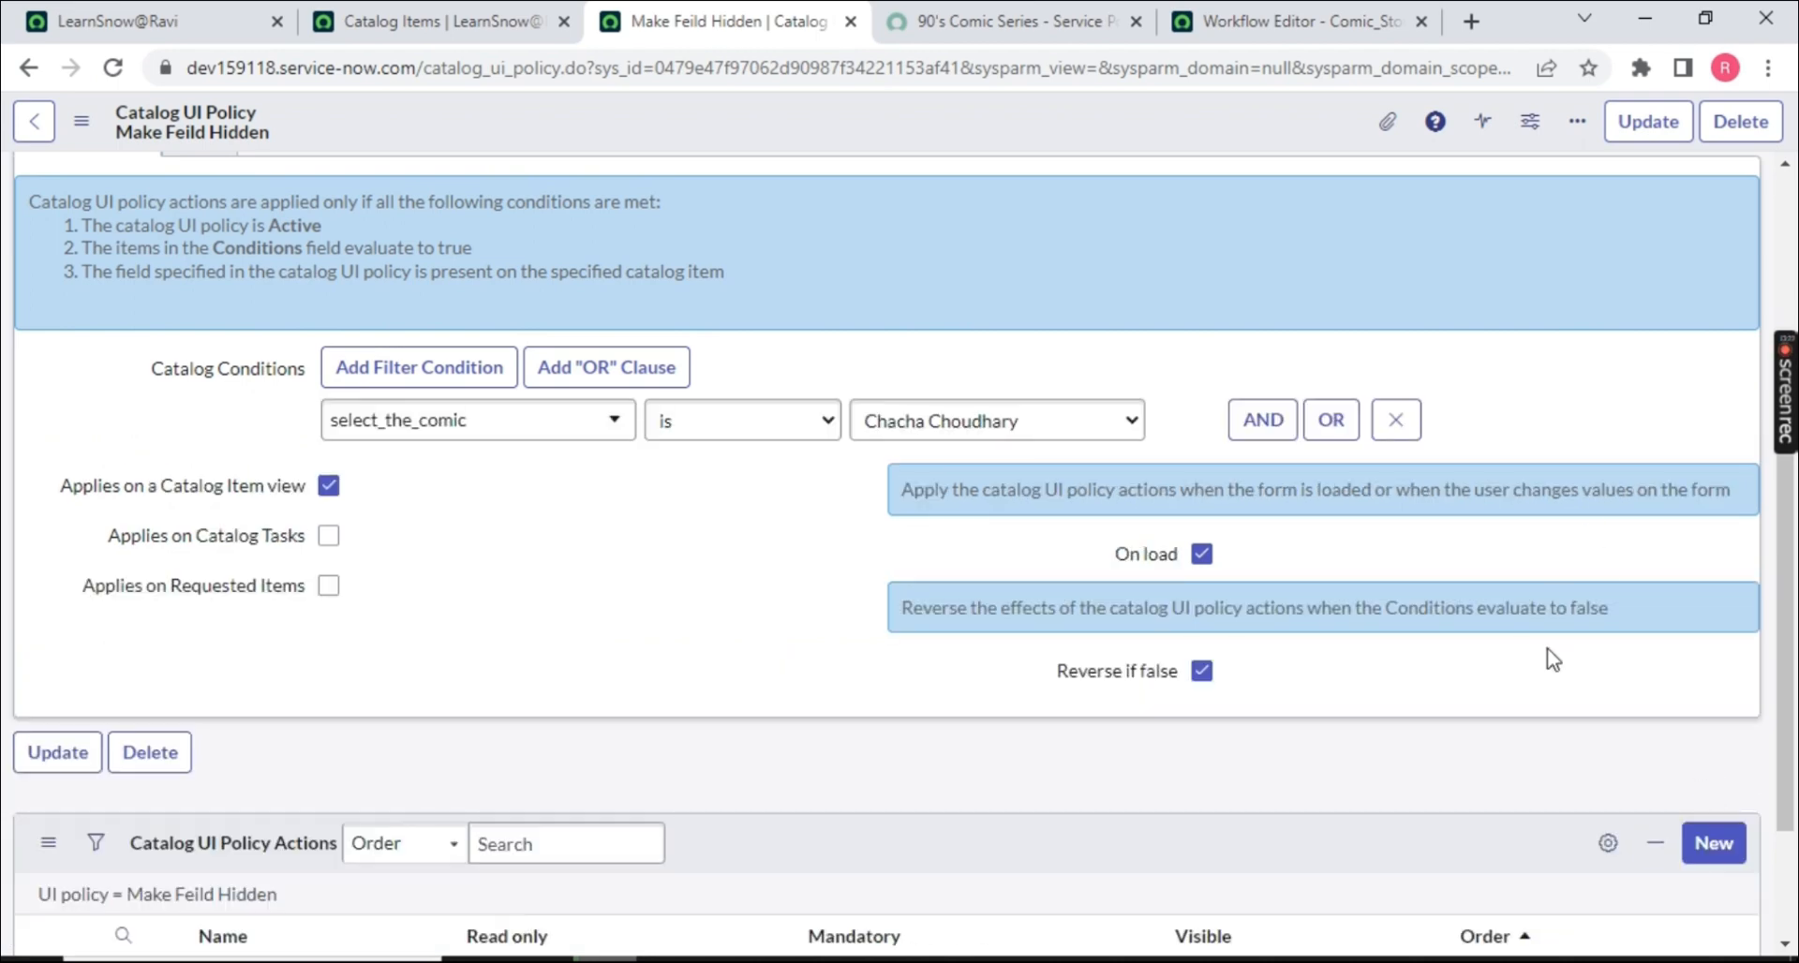
left_click(1714, 844)
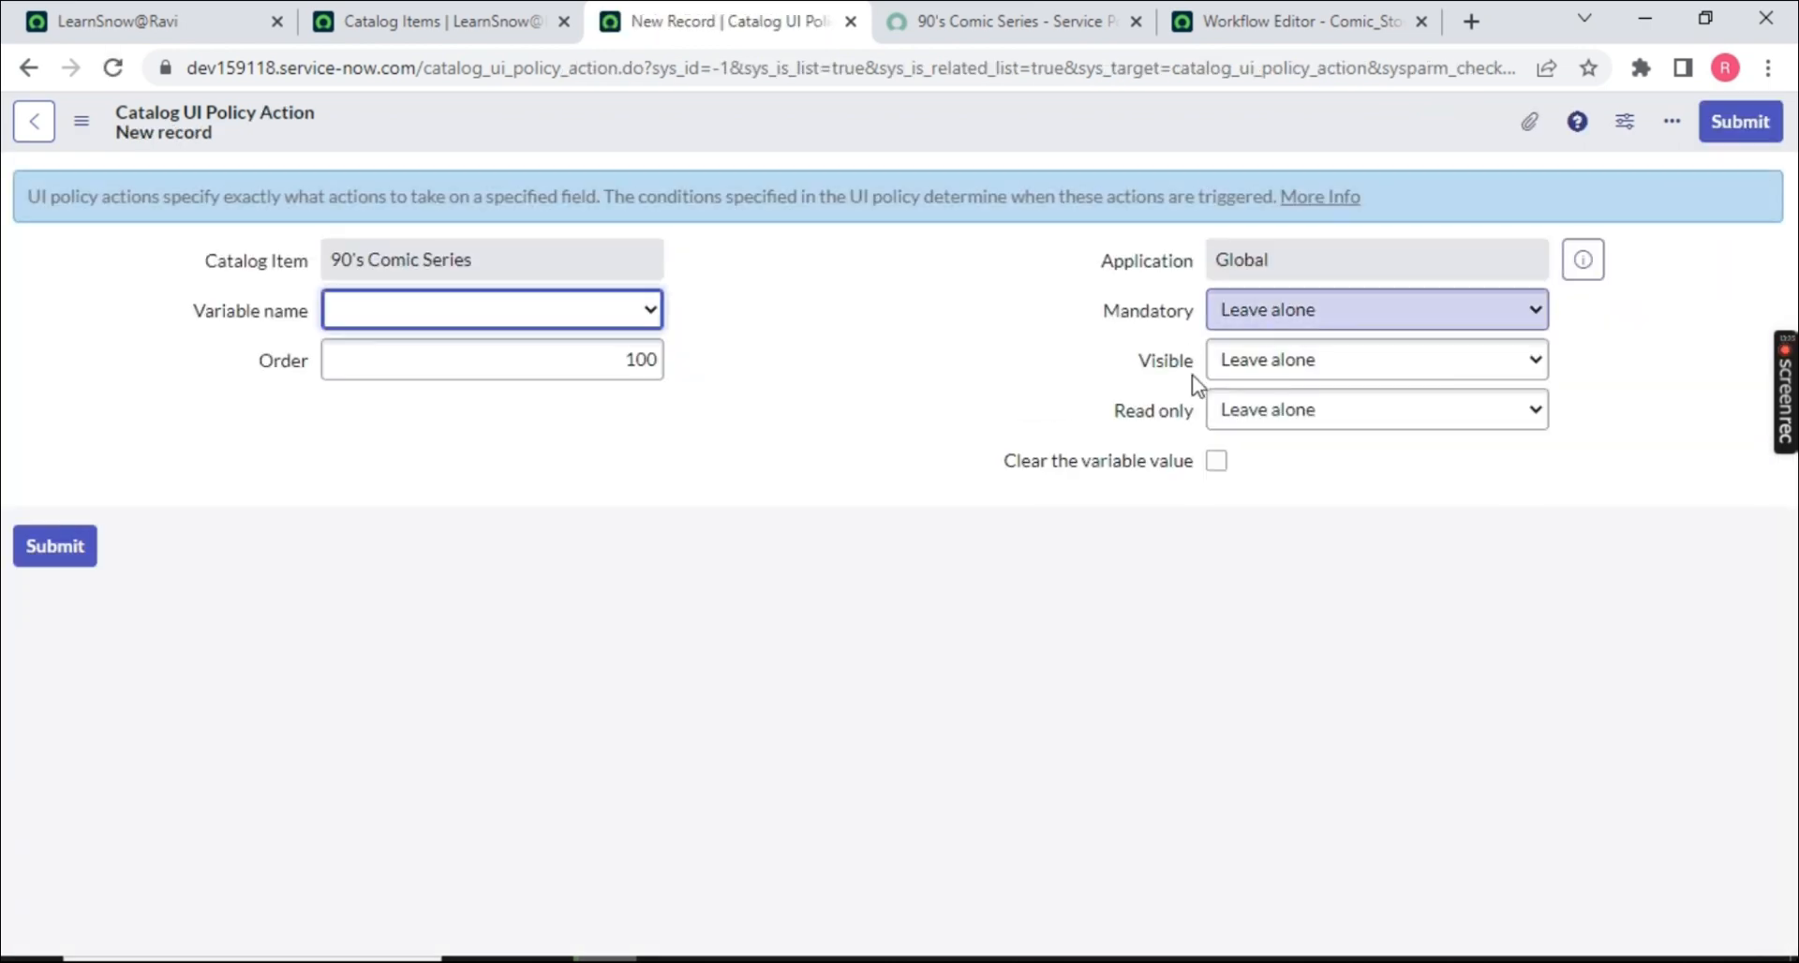
left_click(1272, 441)
left_click(596, 311)
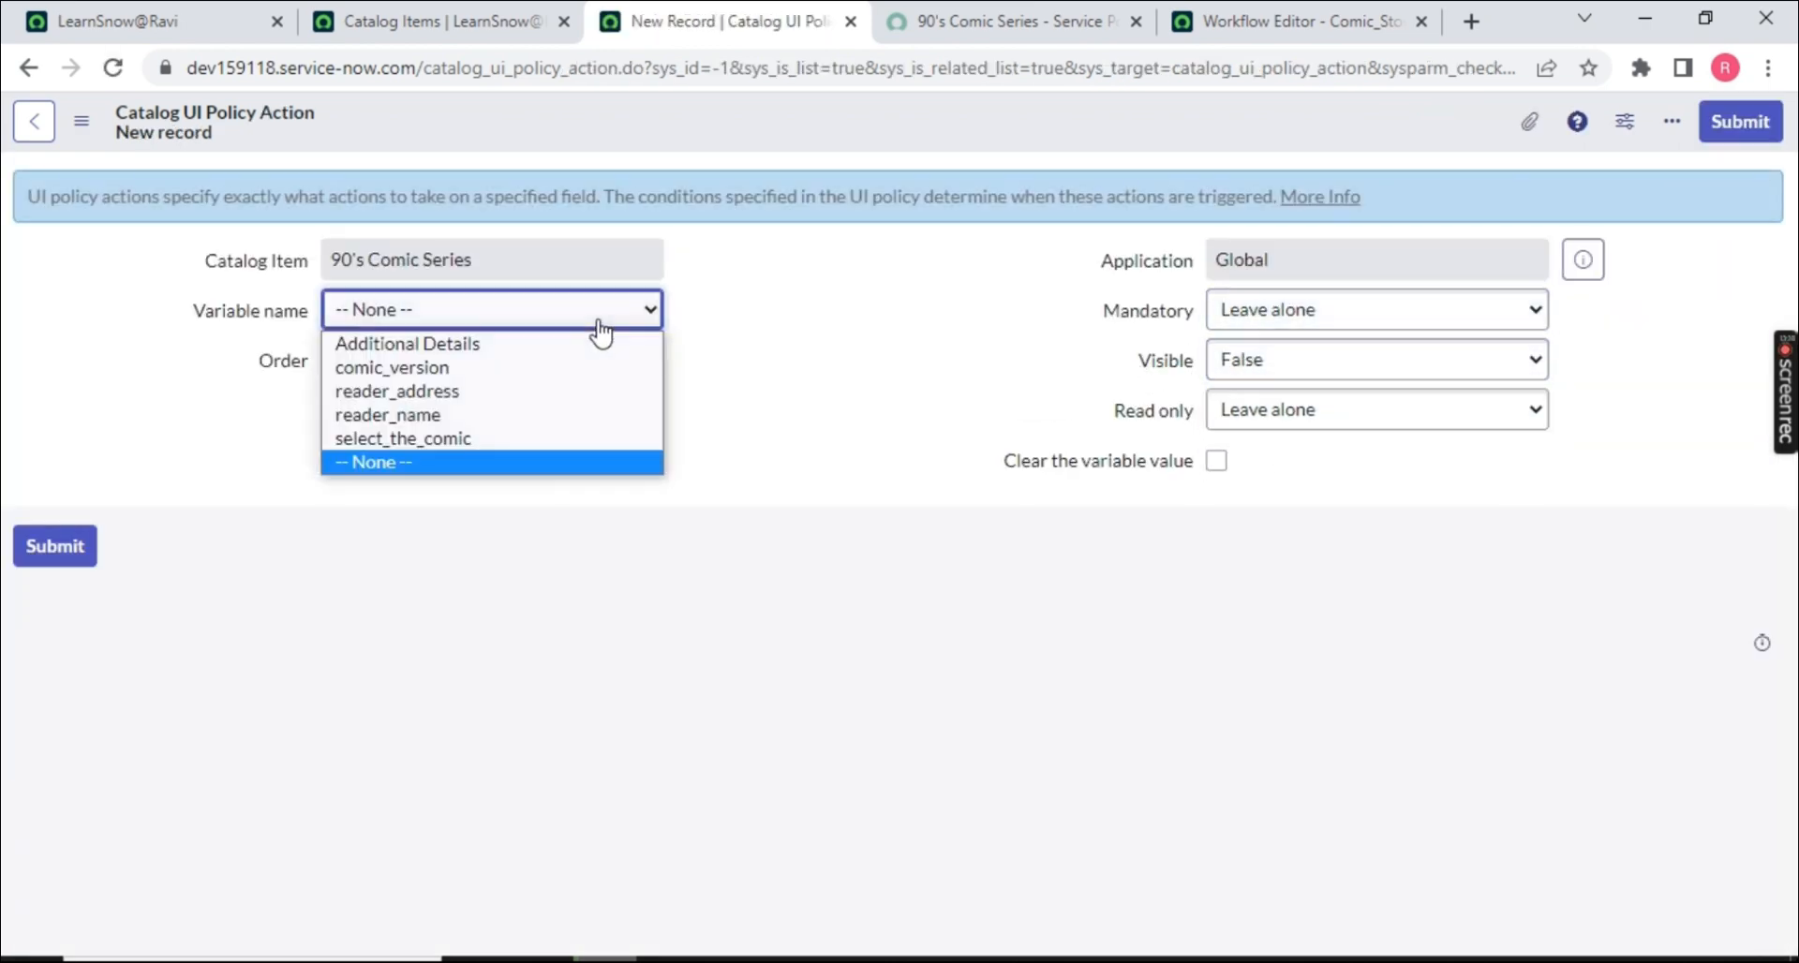
left_click(473, 368)
left_click(1247, 310)
left_click(1243, 388)
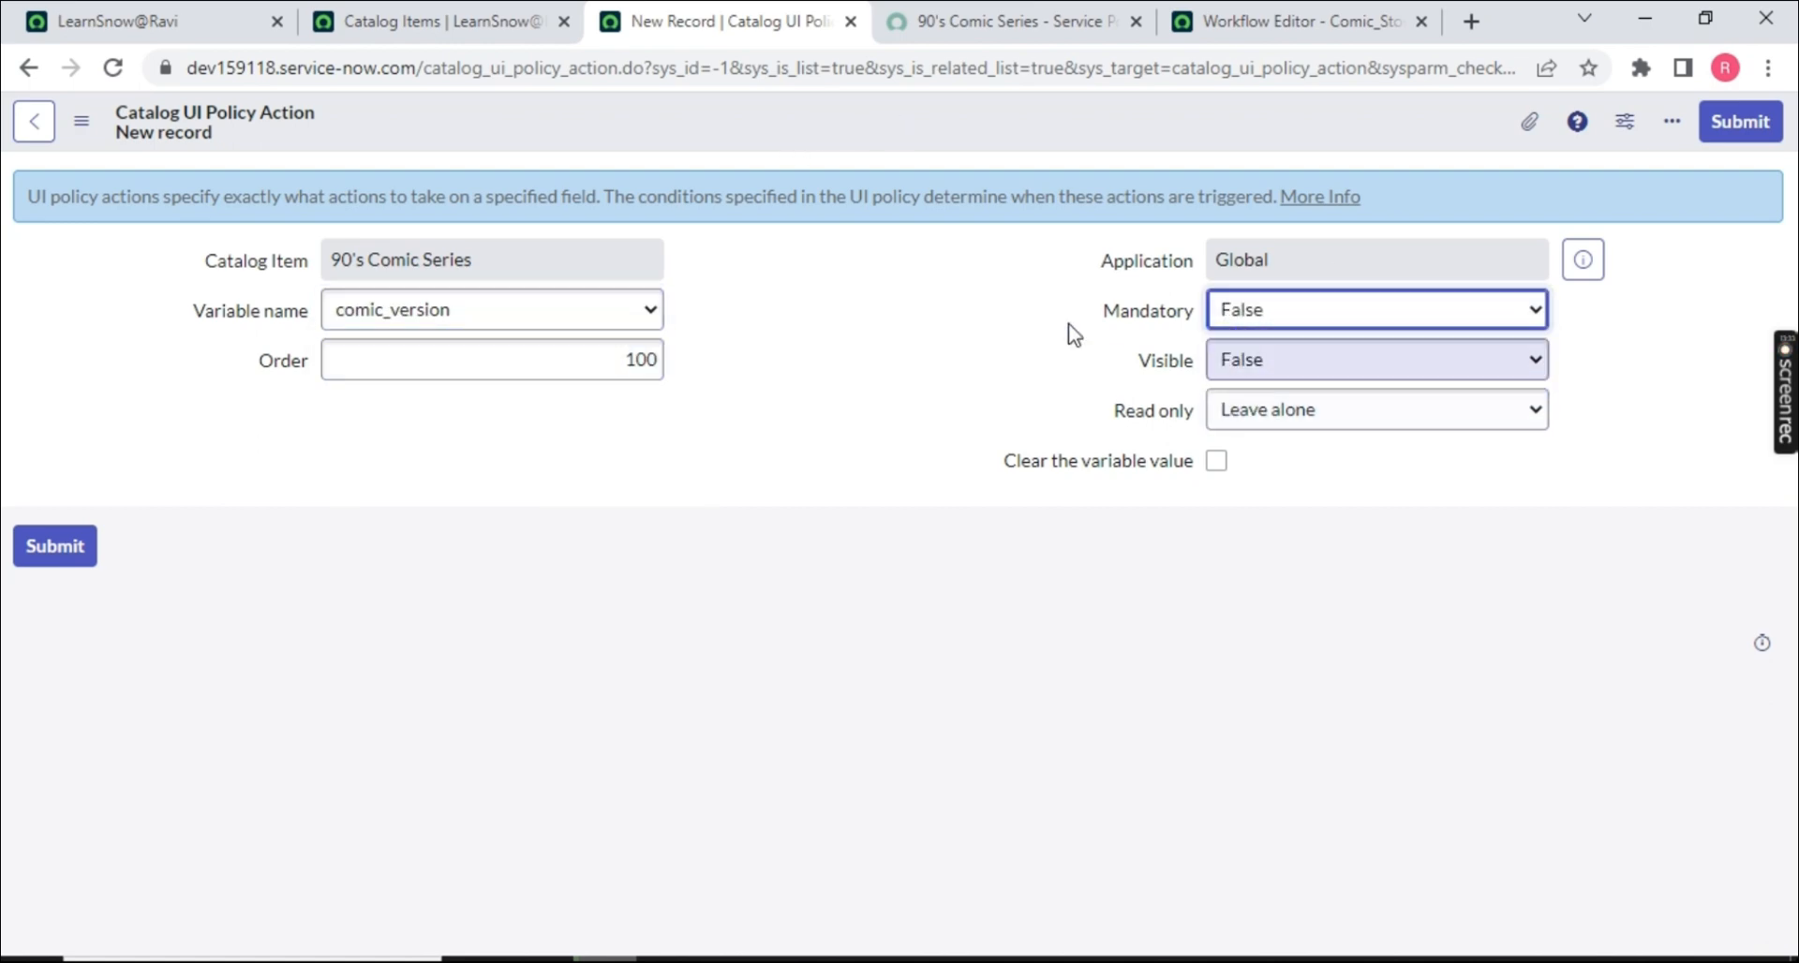
right_click(976, 112)
left_click(1028, 131)
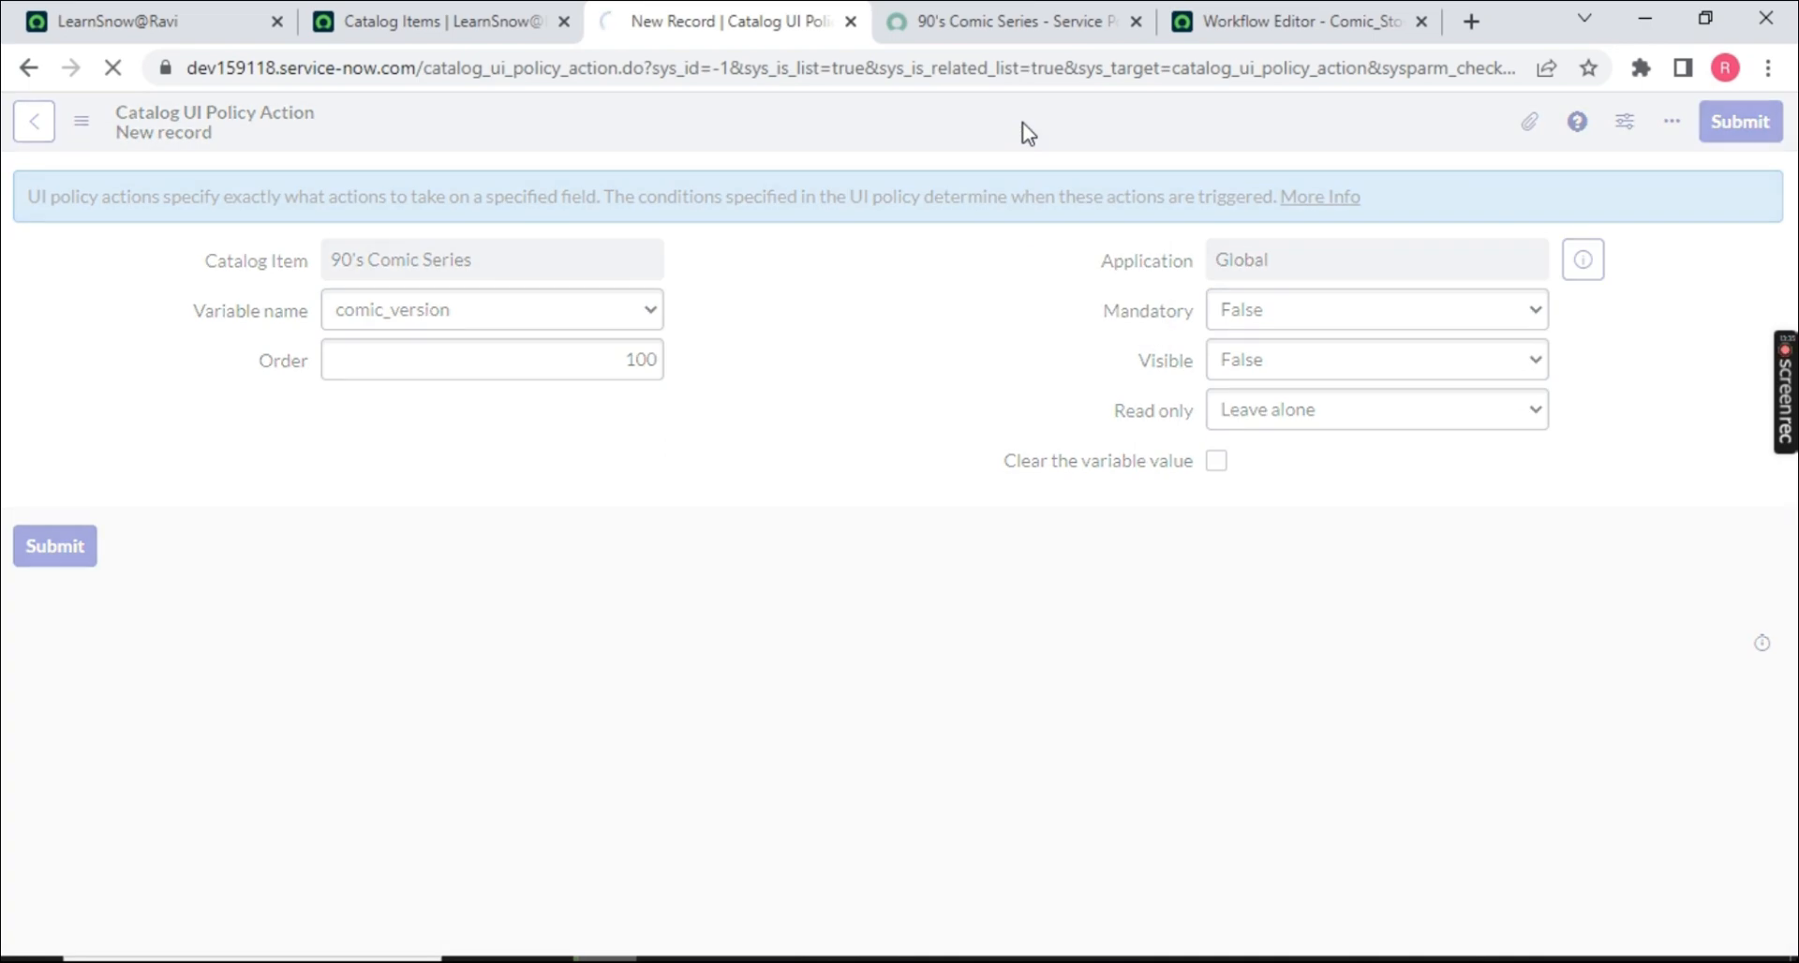
- Reload the portal order form and test the hiding policy by selecting Chacha Choudhary as the comic
left_click(1012, 20)
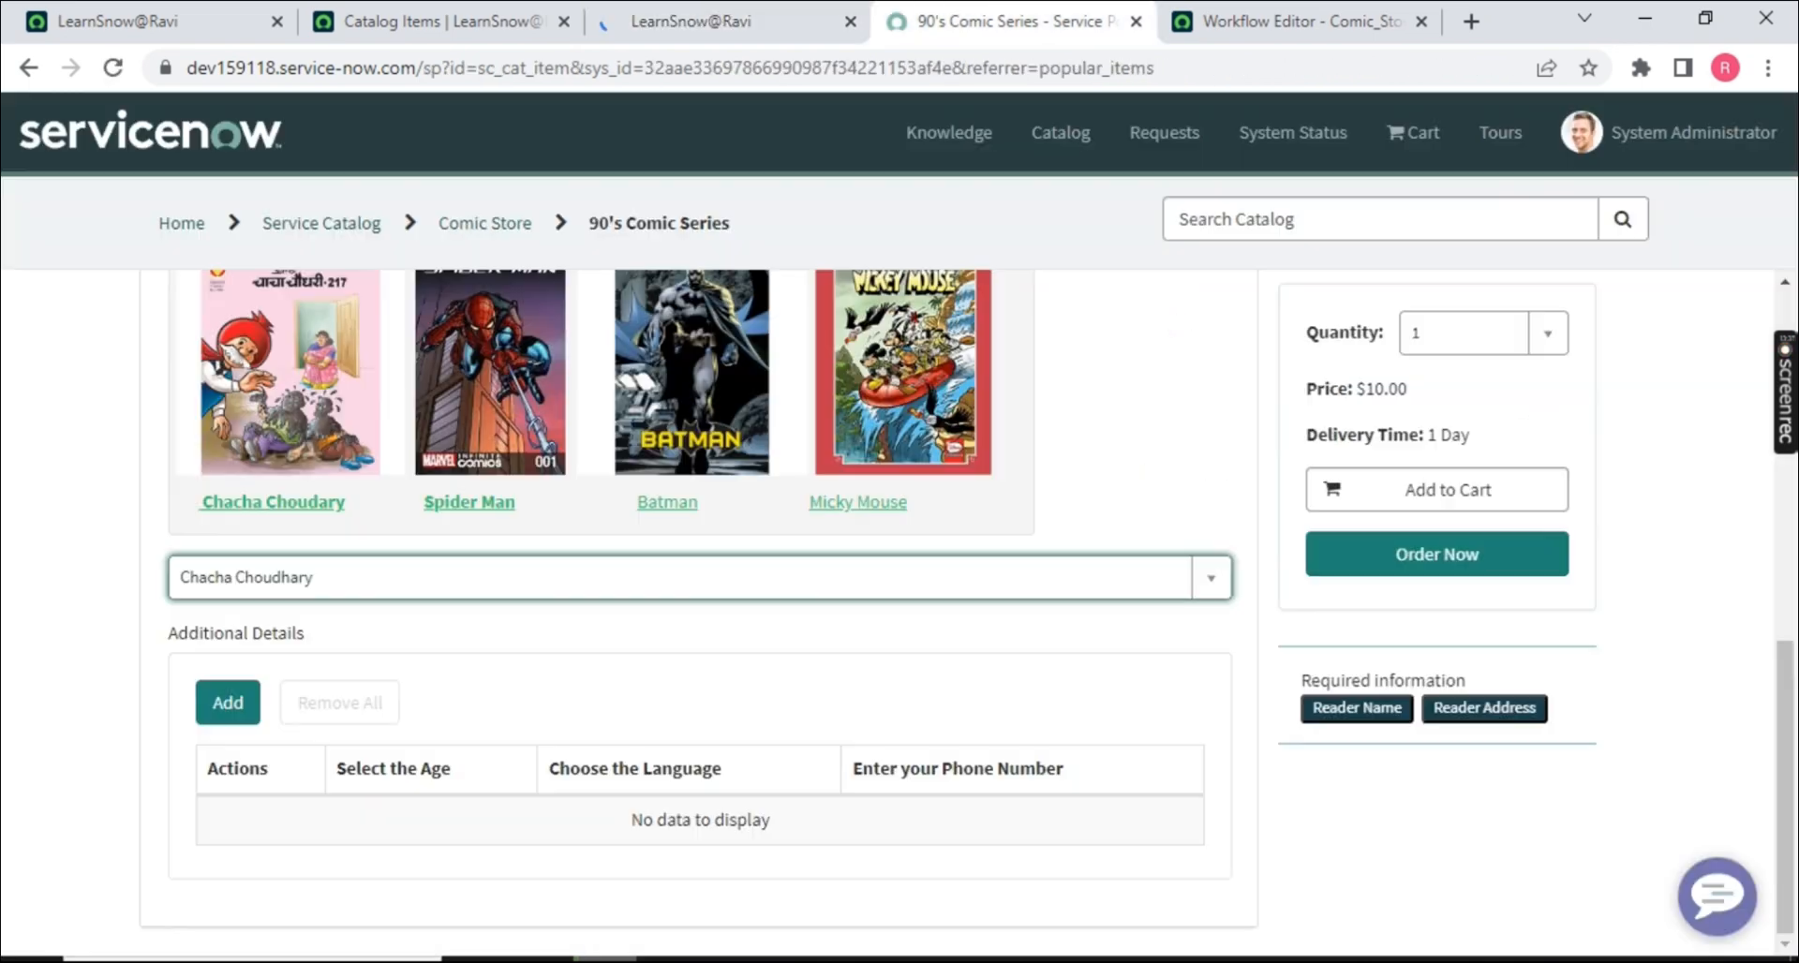
left_click(113, 68)
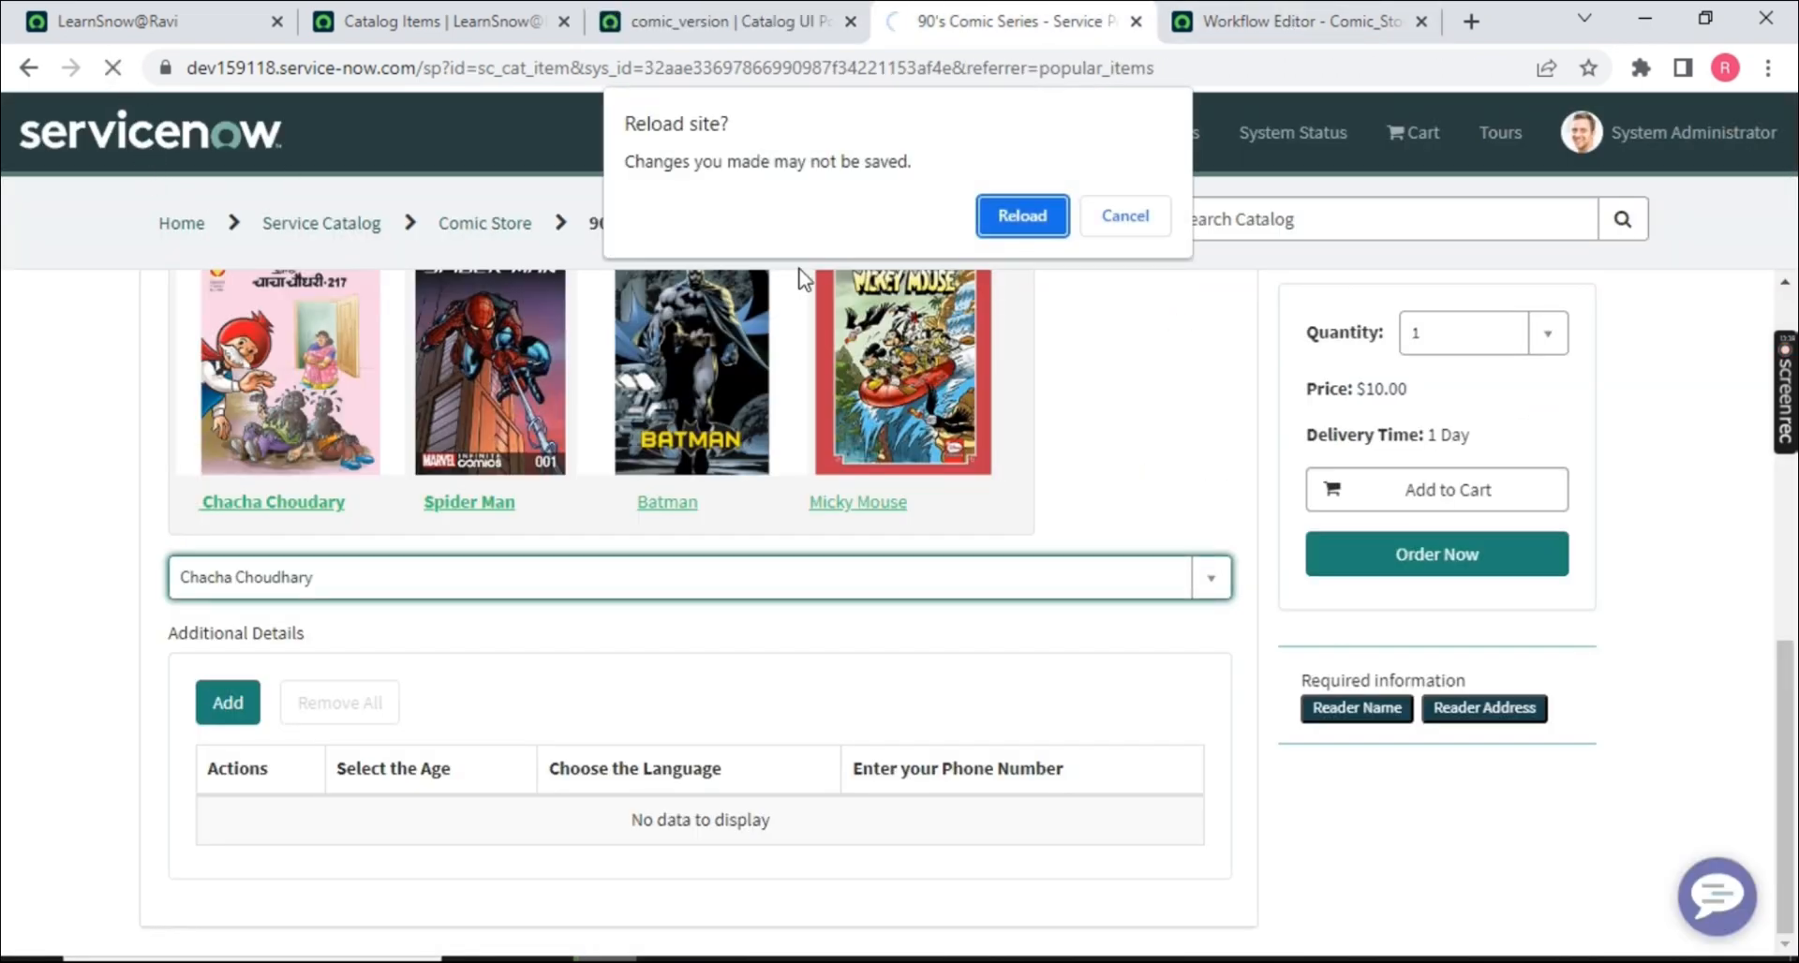
left_click(1021, 217)
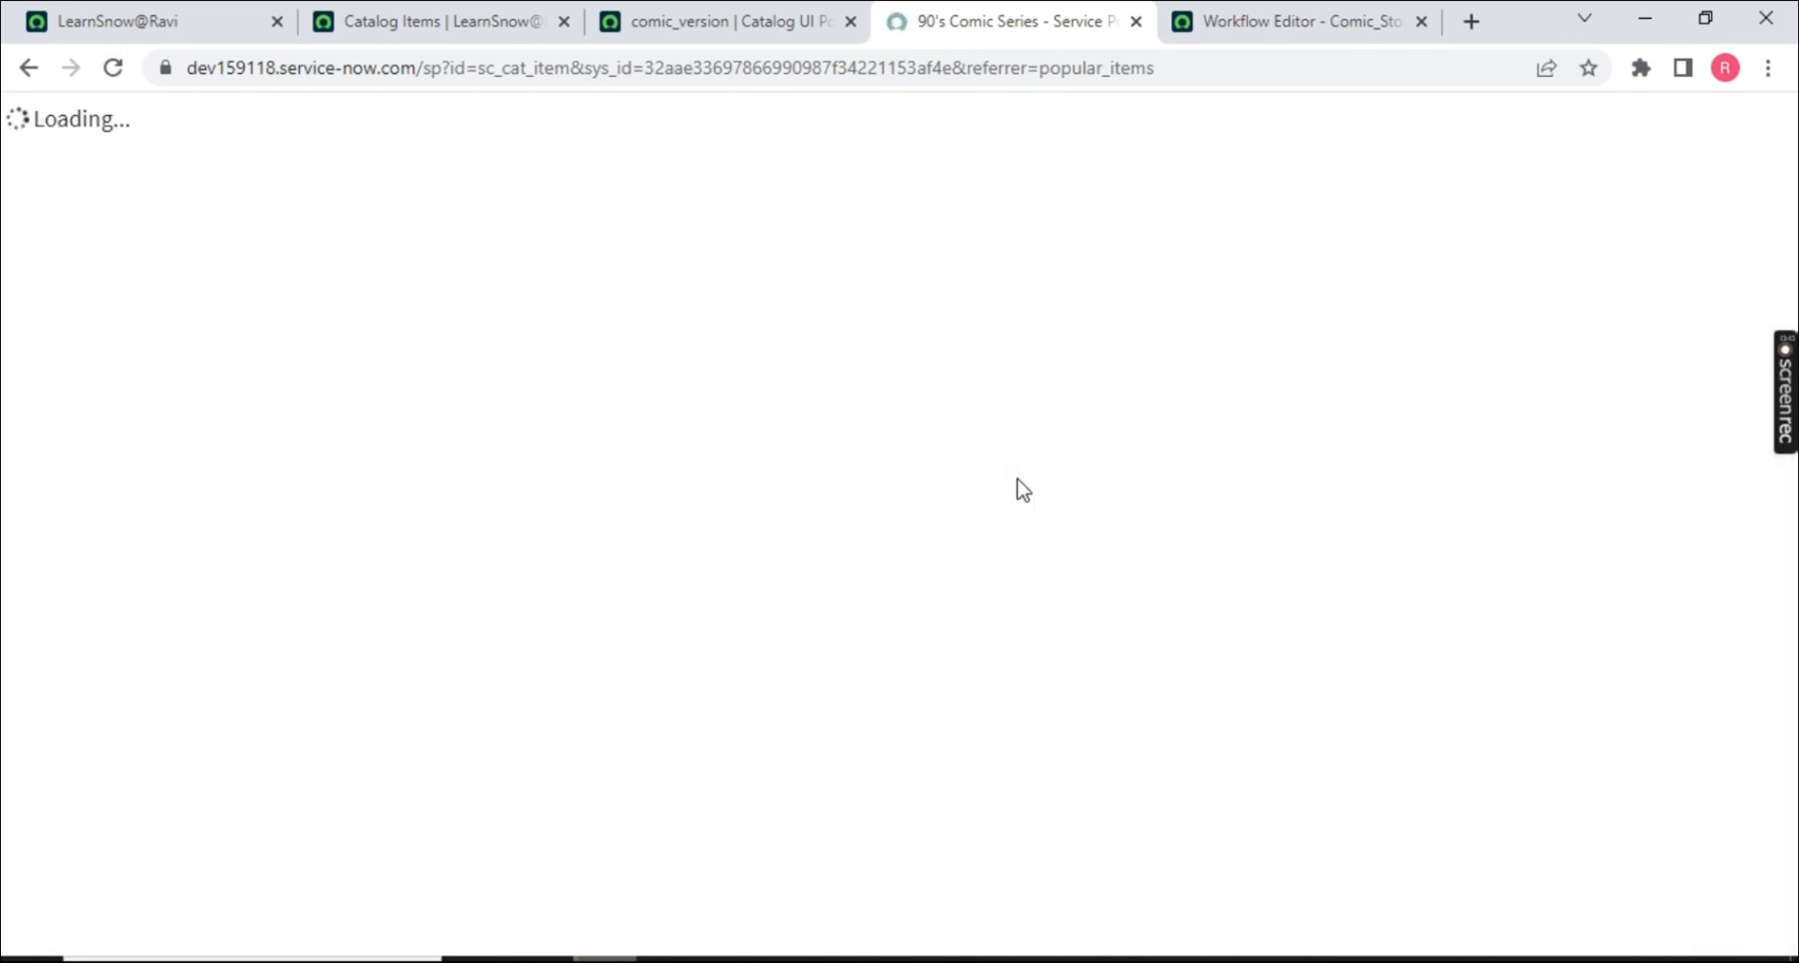
scroll(691, 541, "down", 8)
scroll(301, 497, "up", 3)
left_click(319, 756)
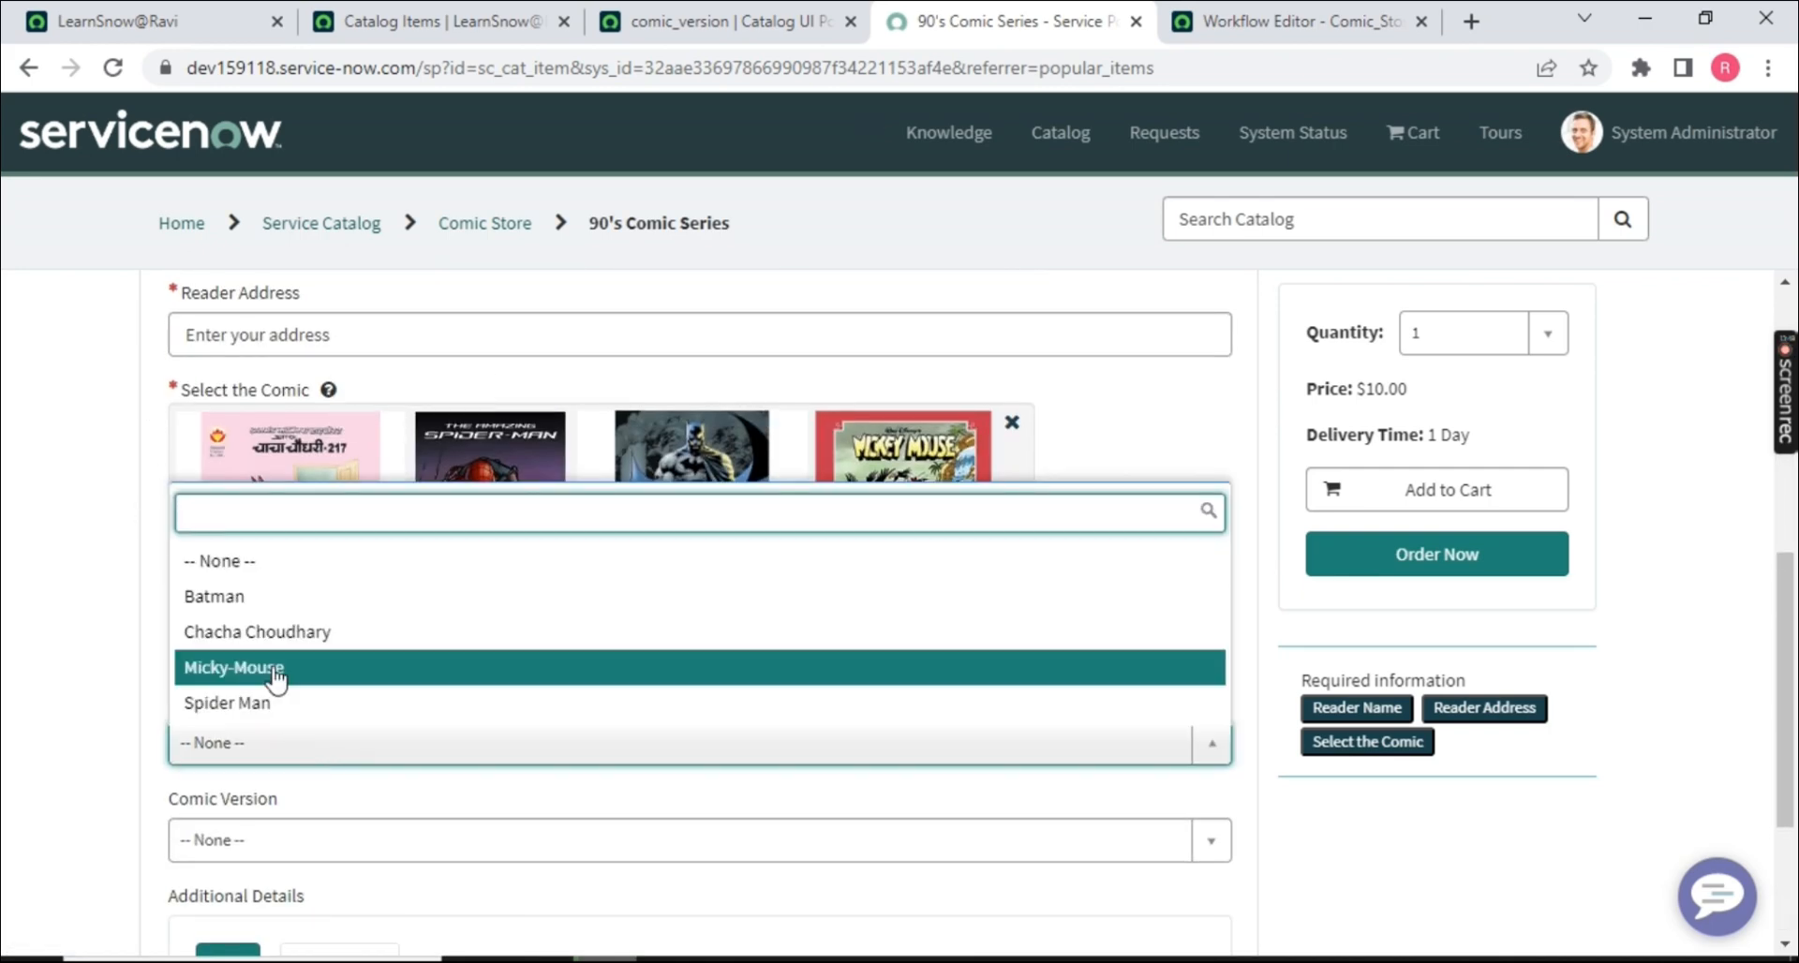
left_click(275, 637)
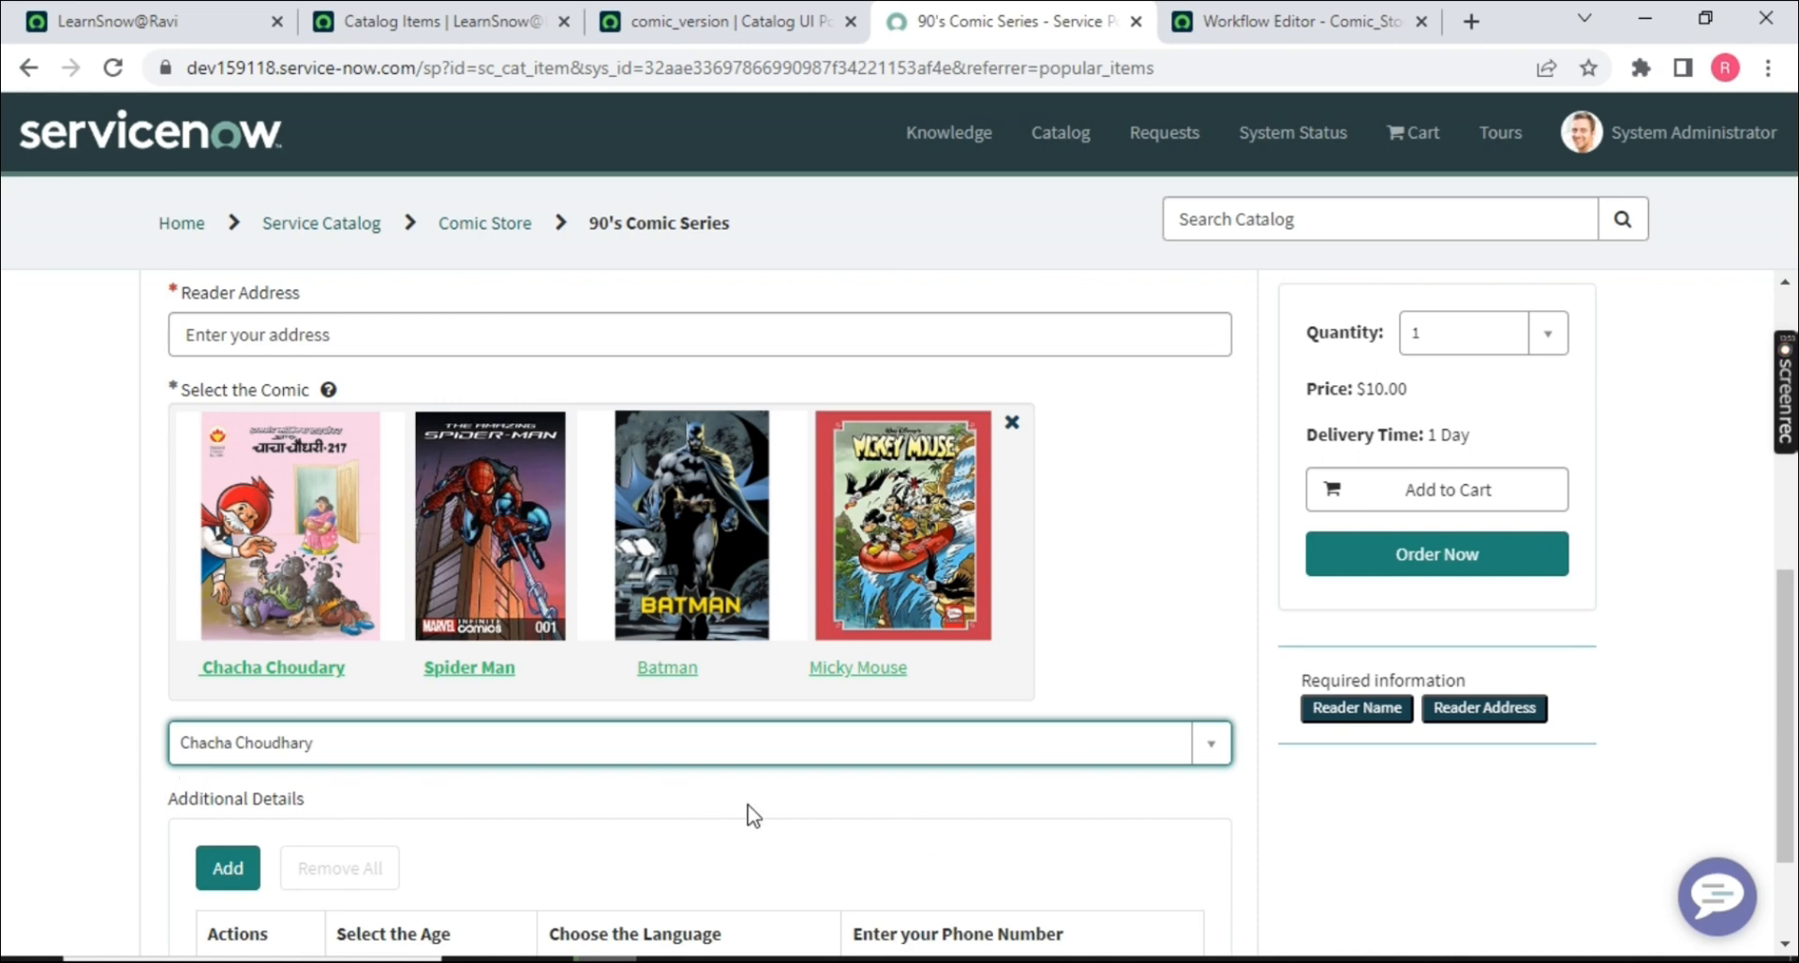
- Test the mandatory policy on the portal order form by selecting Batman as the comic
left_click(739, 740)
left_click(370, 609)
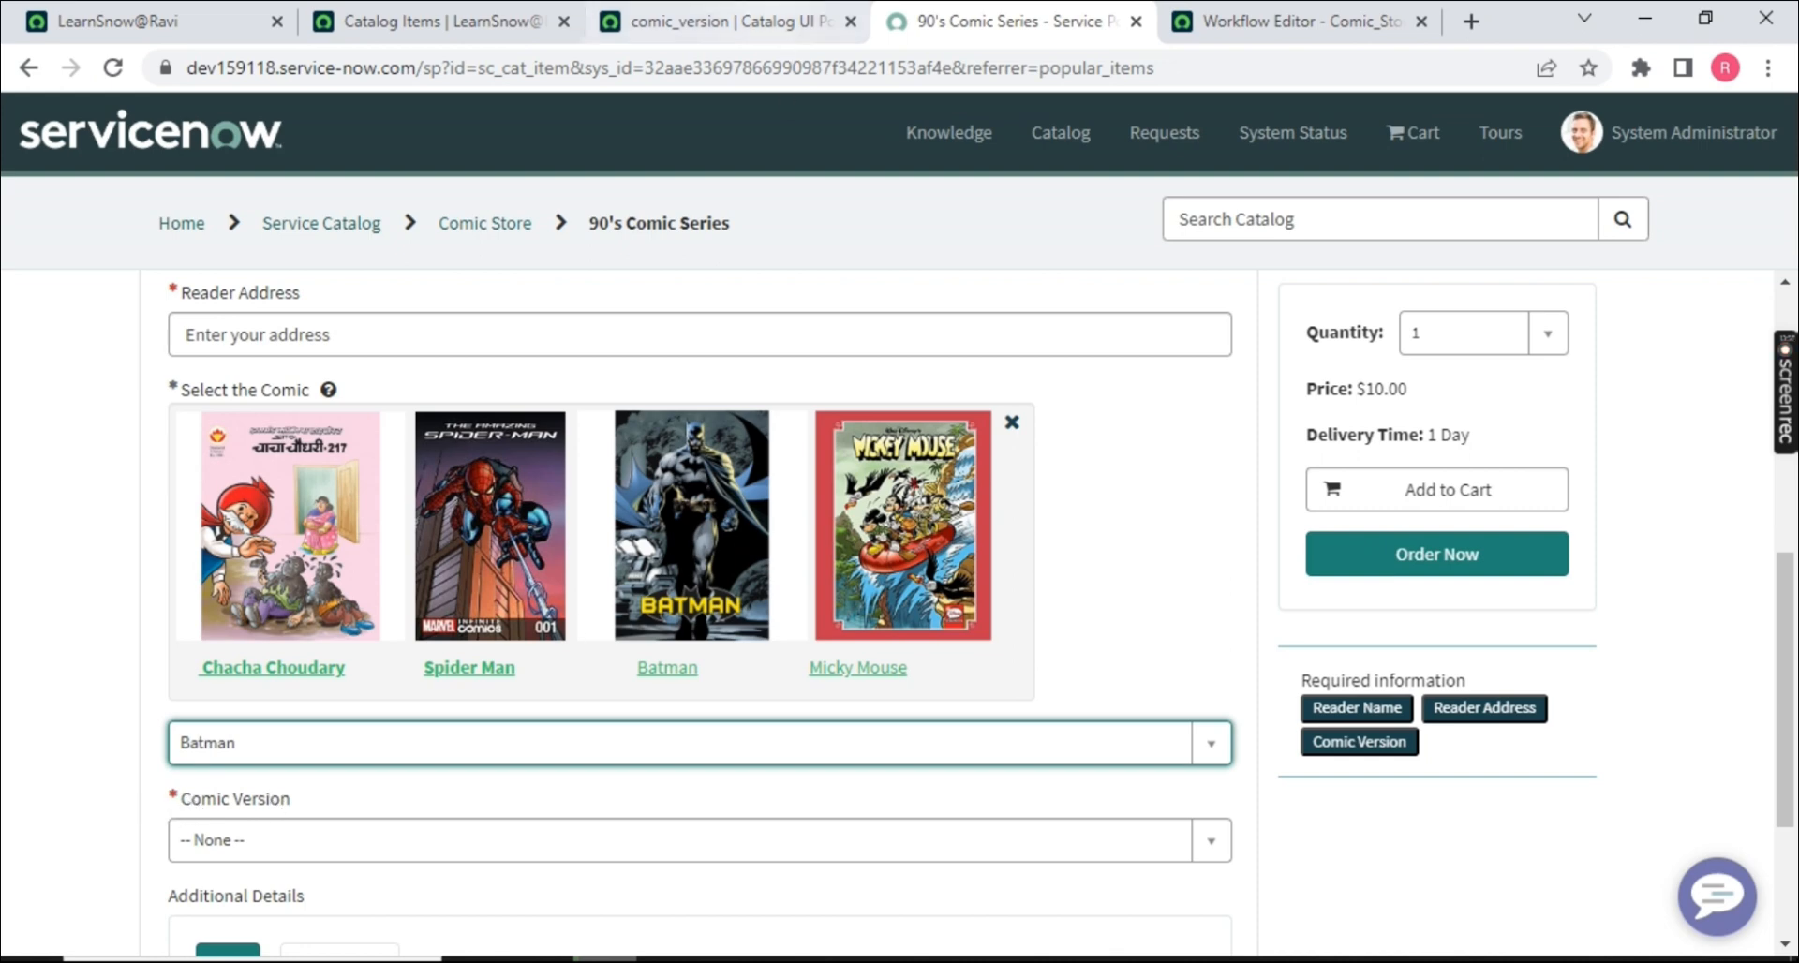
- Set the order of the comic_version UI policy action to 110 and save the record
left_click(731, 20)
left_click_drag(54, 194, 1403, 169)
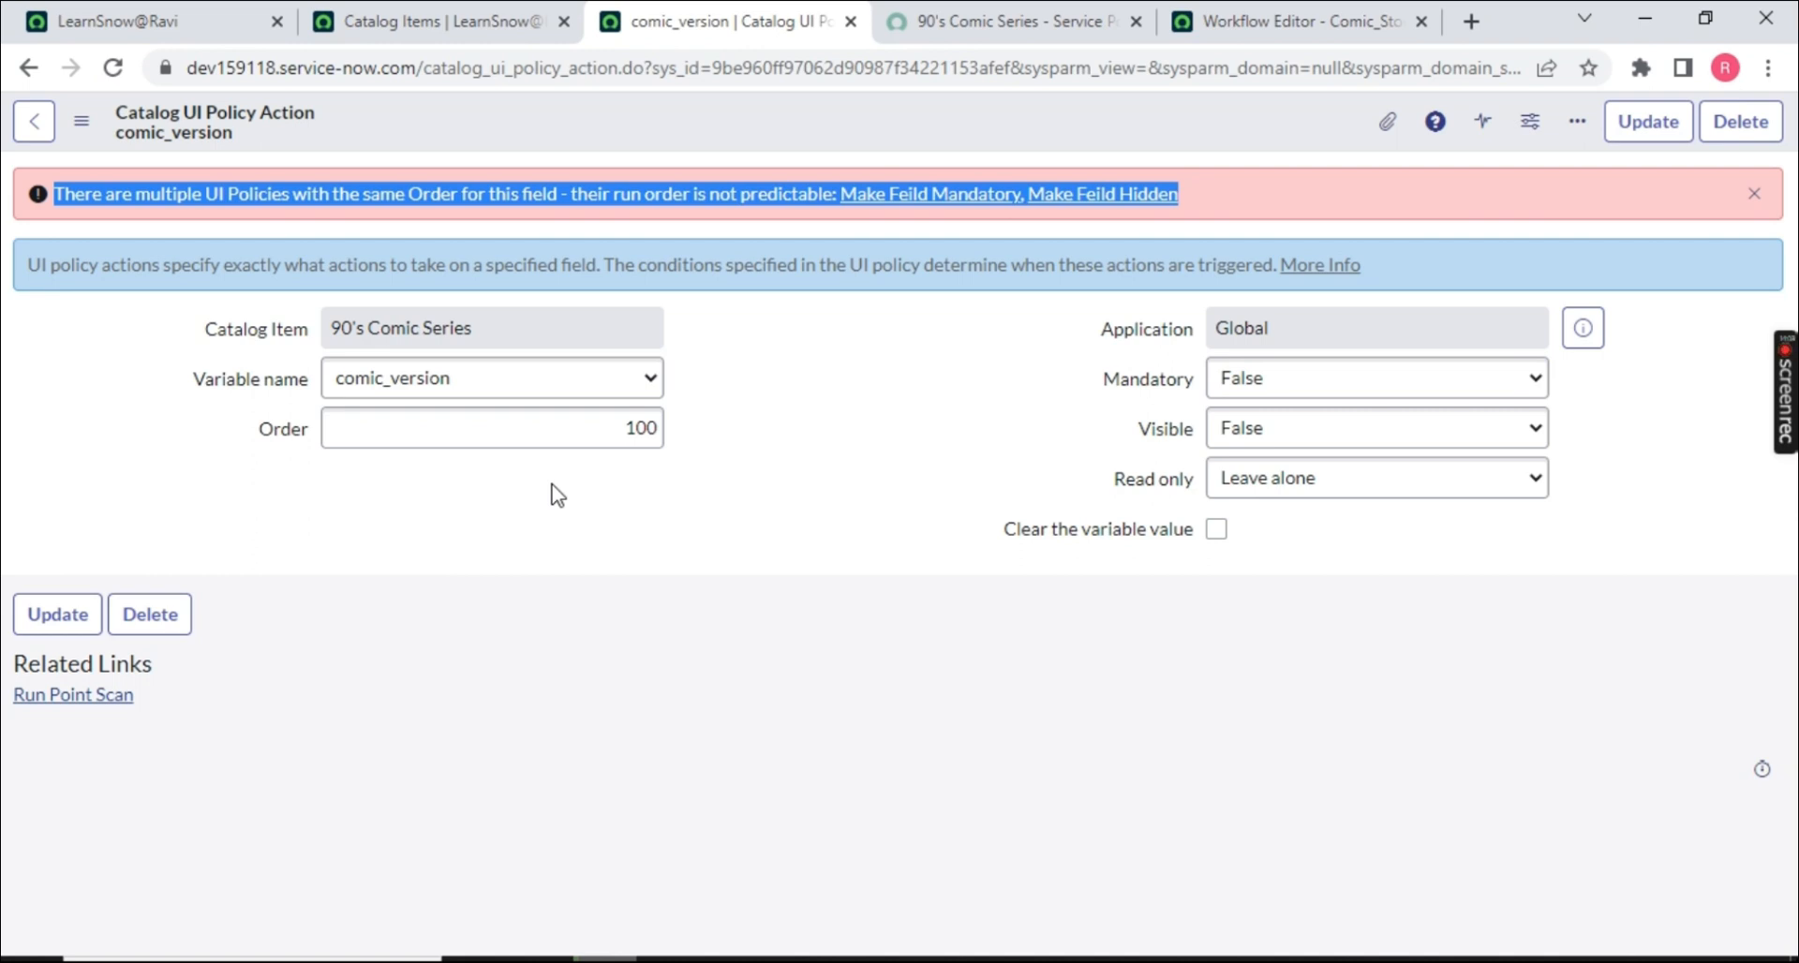
double_click(632, 427)
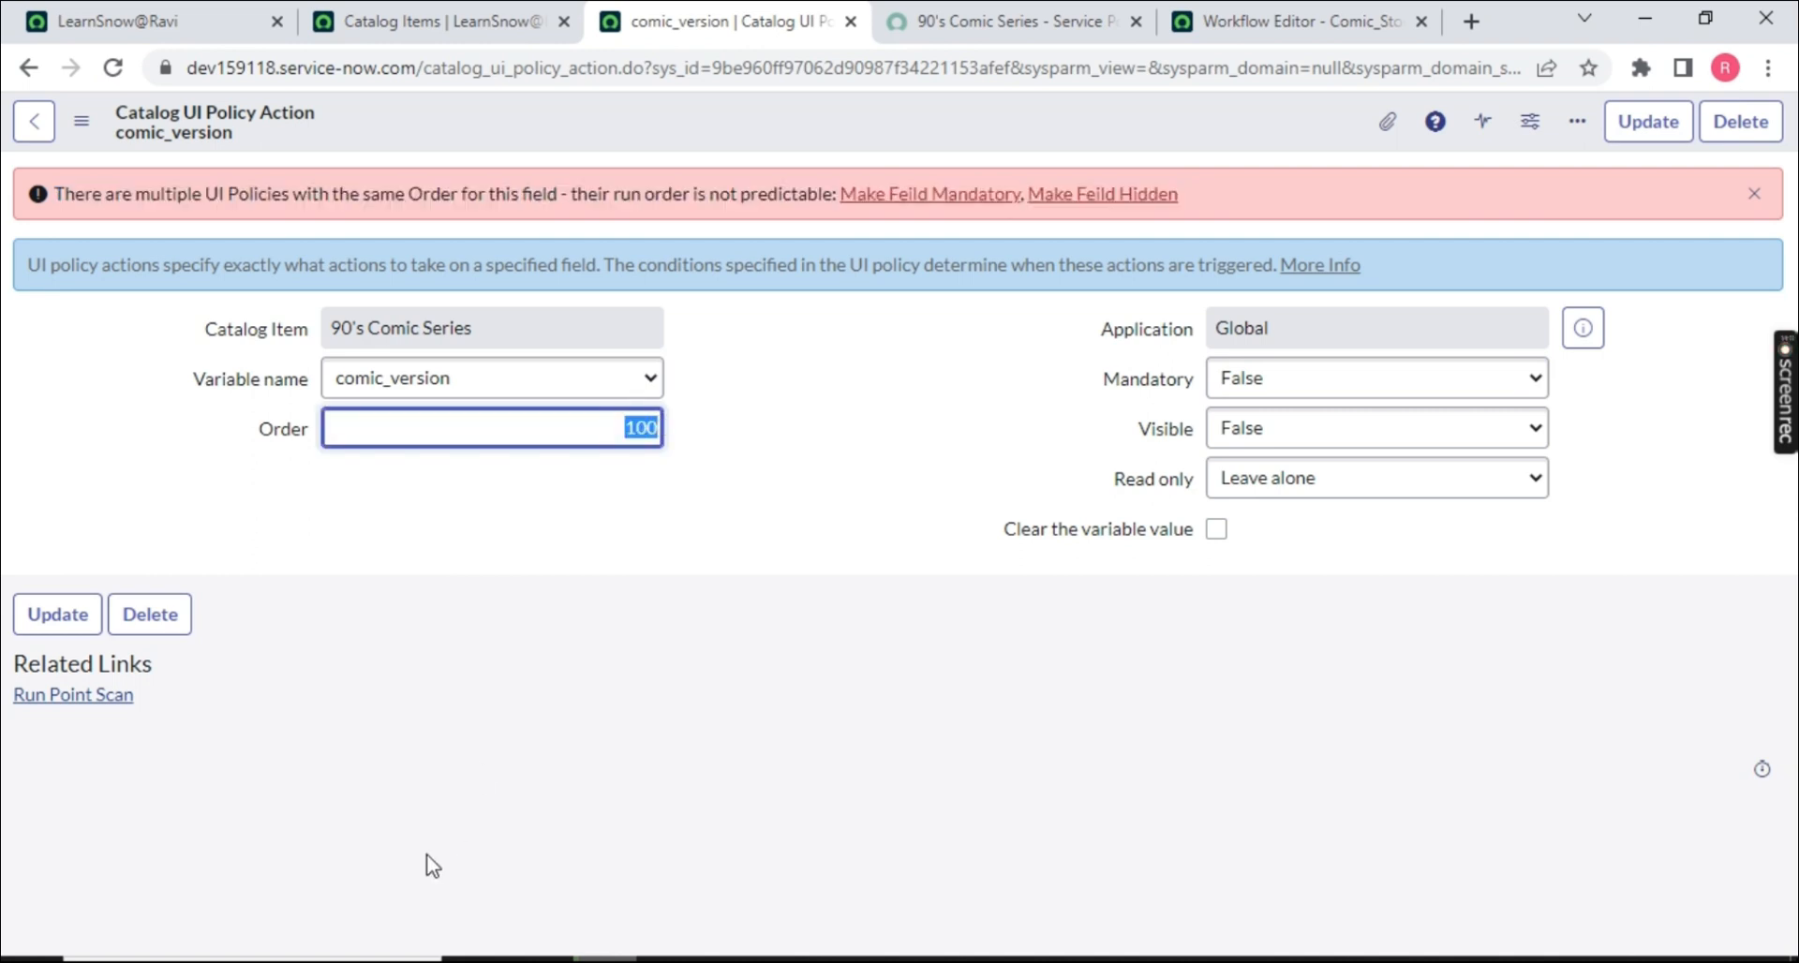
type("110")
right_click(880, 104)
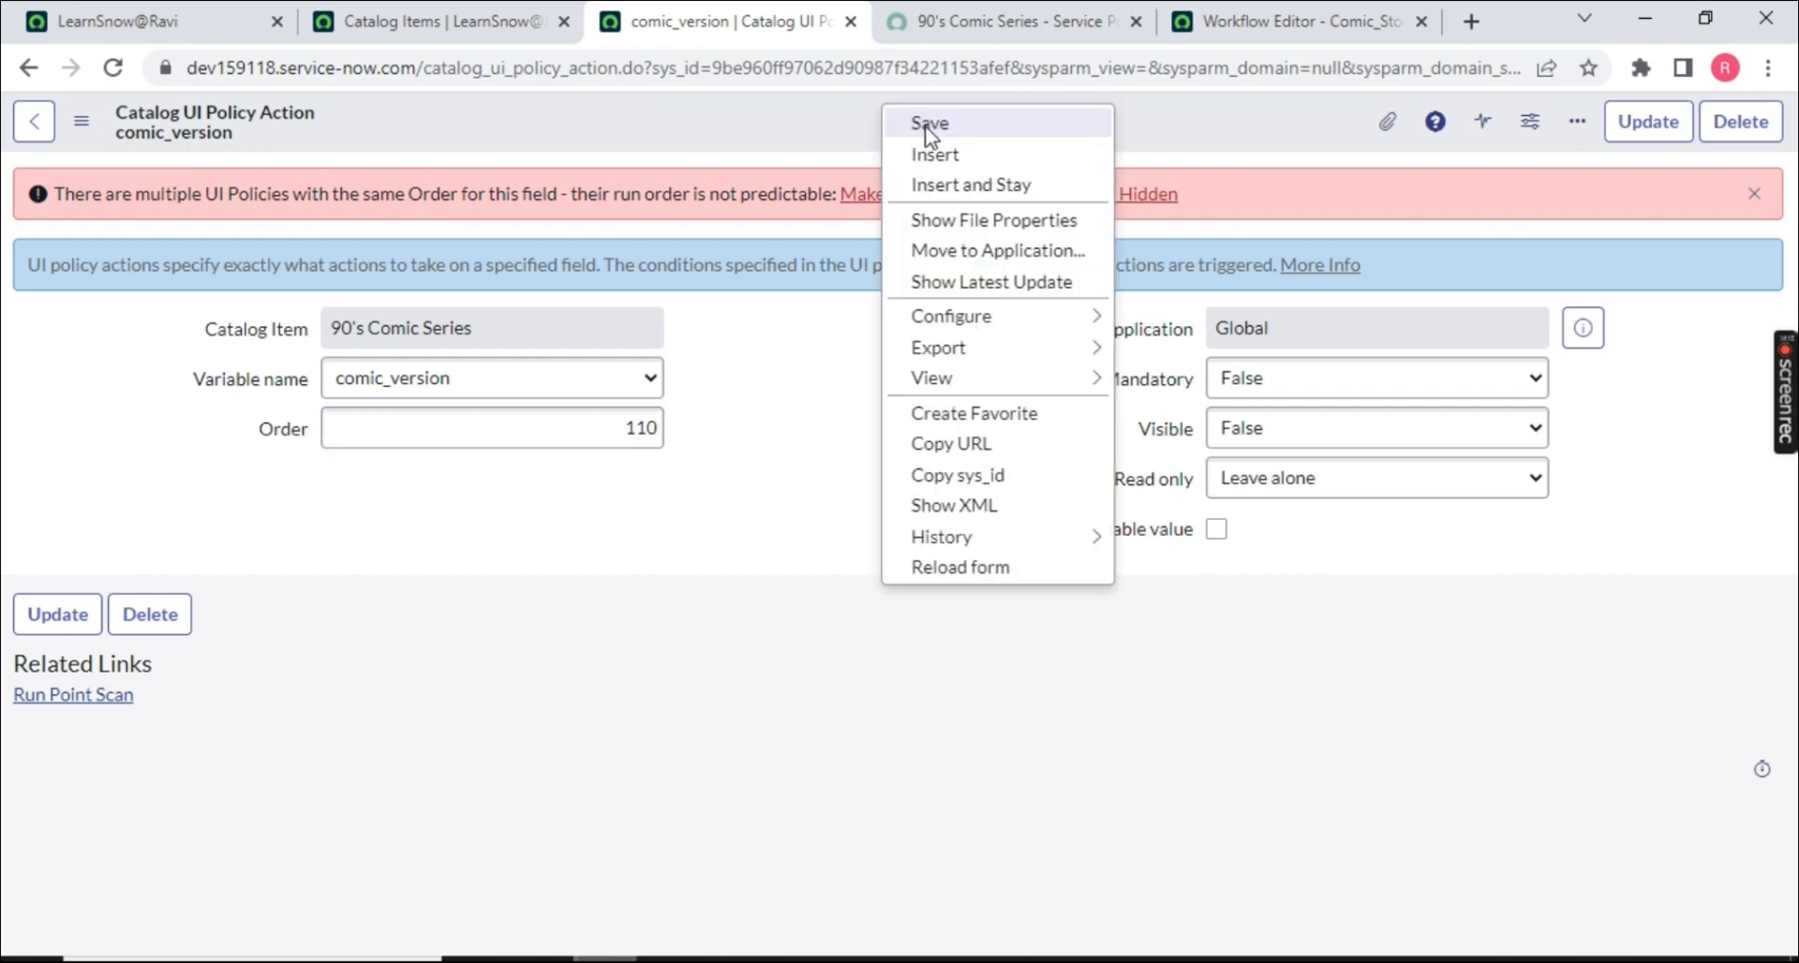
left_click(923, 124)
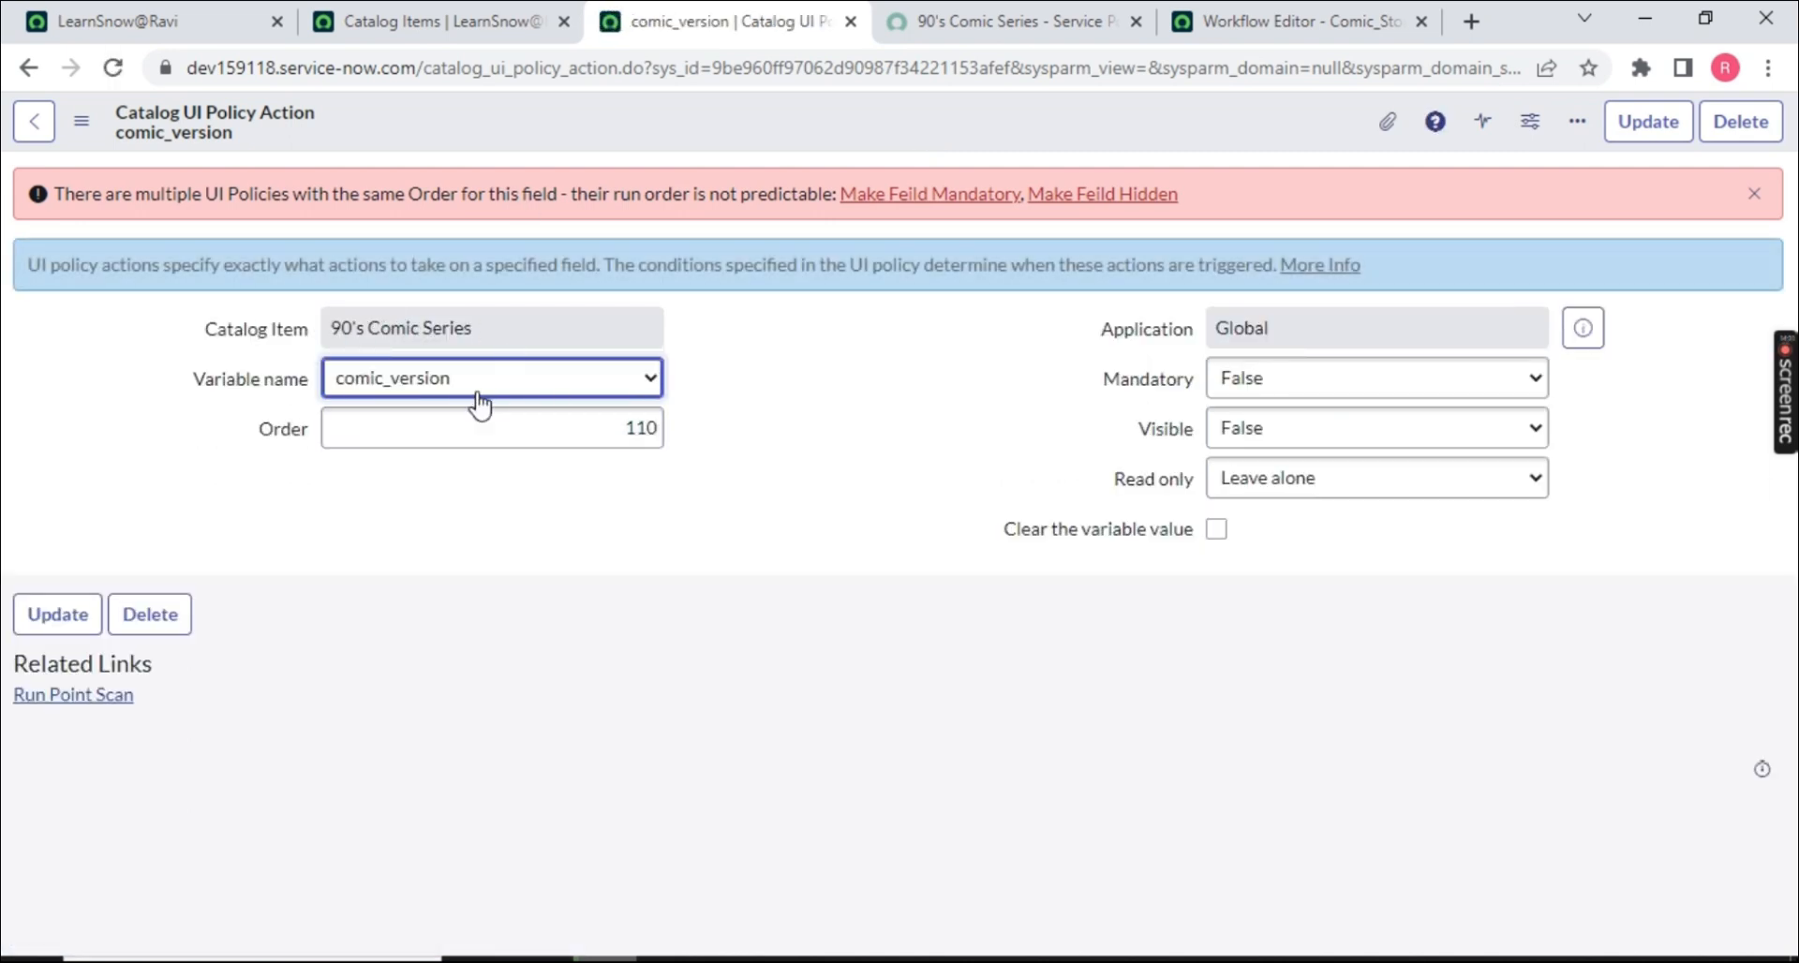
double_click(630, 427)
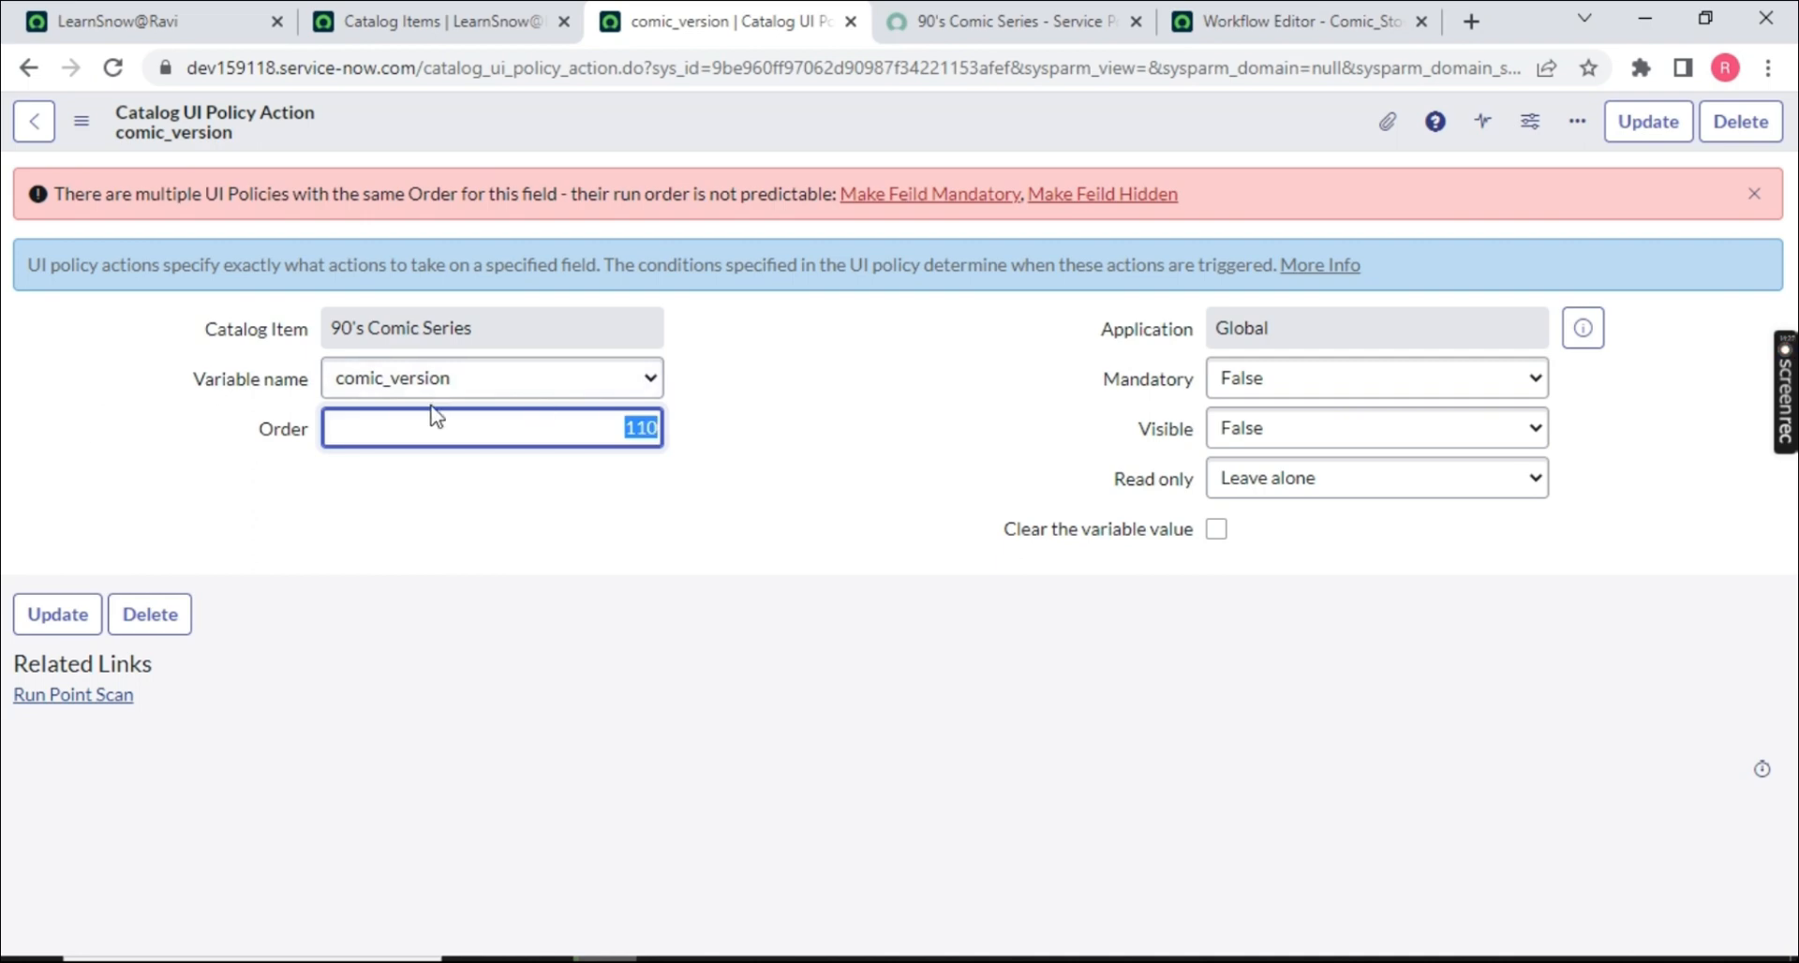
- Open the 90's Comic Series catalog item in a separate browser tab and review its list of catalog UI policies
left_click(440, 20)
middle_click(225, 319)
key("ctrl+Tab")
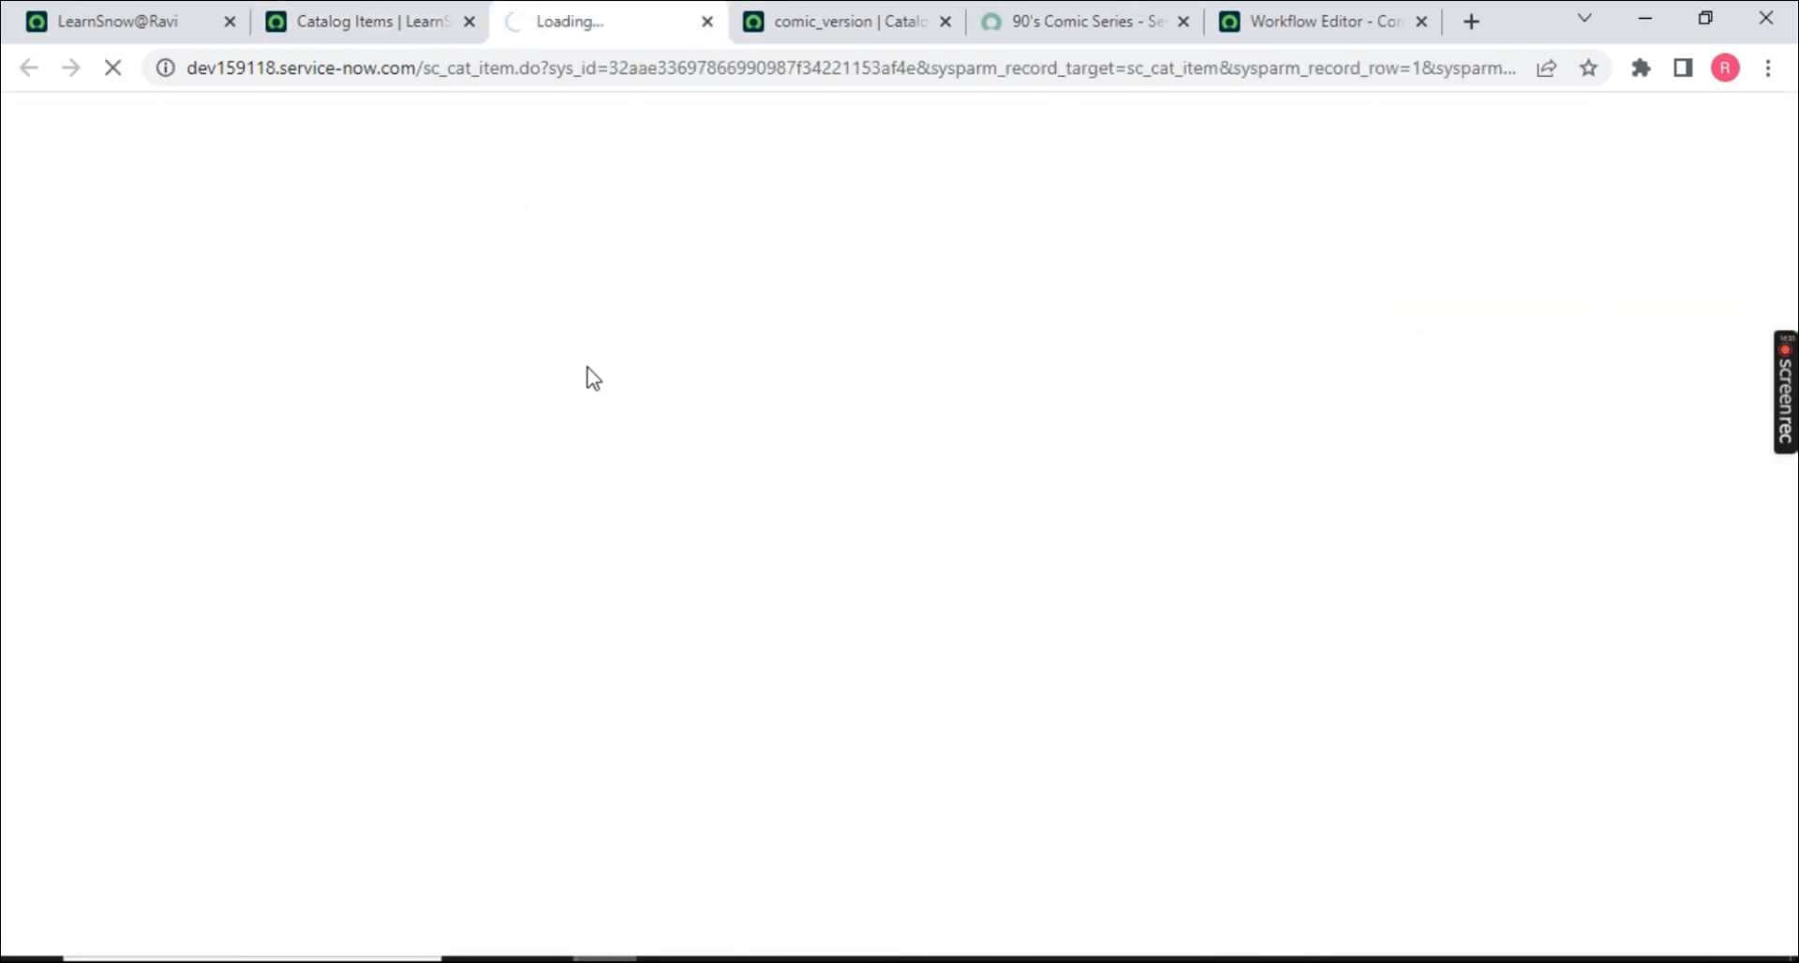
left_click(879, 30)
left_click_drag(1323, 188, 58, 179)
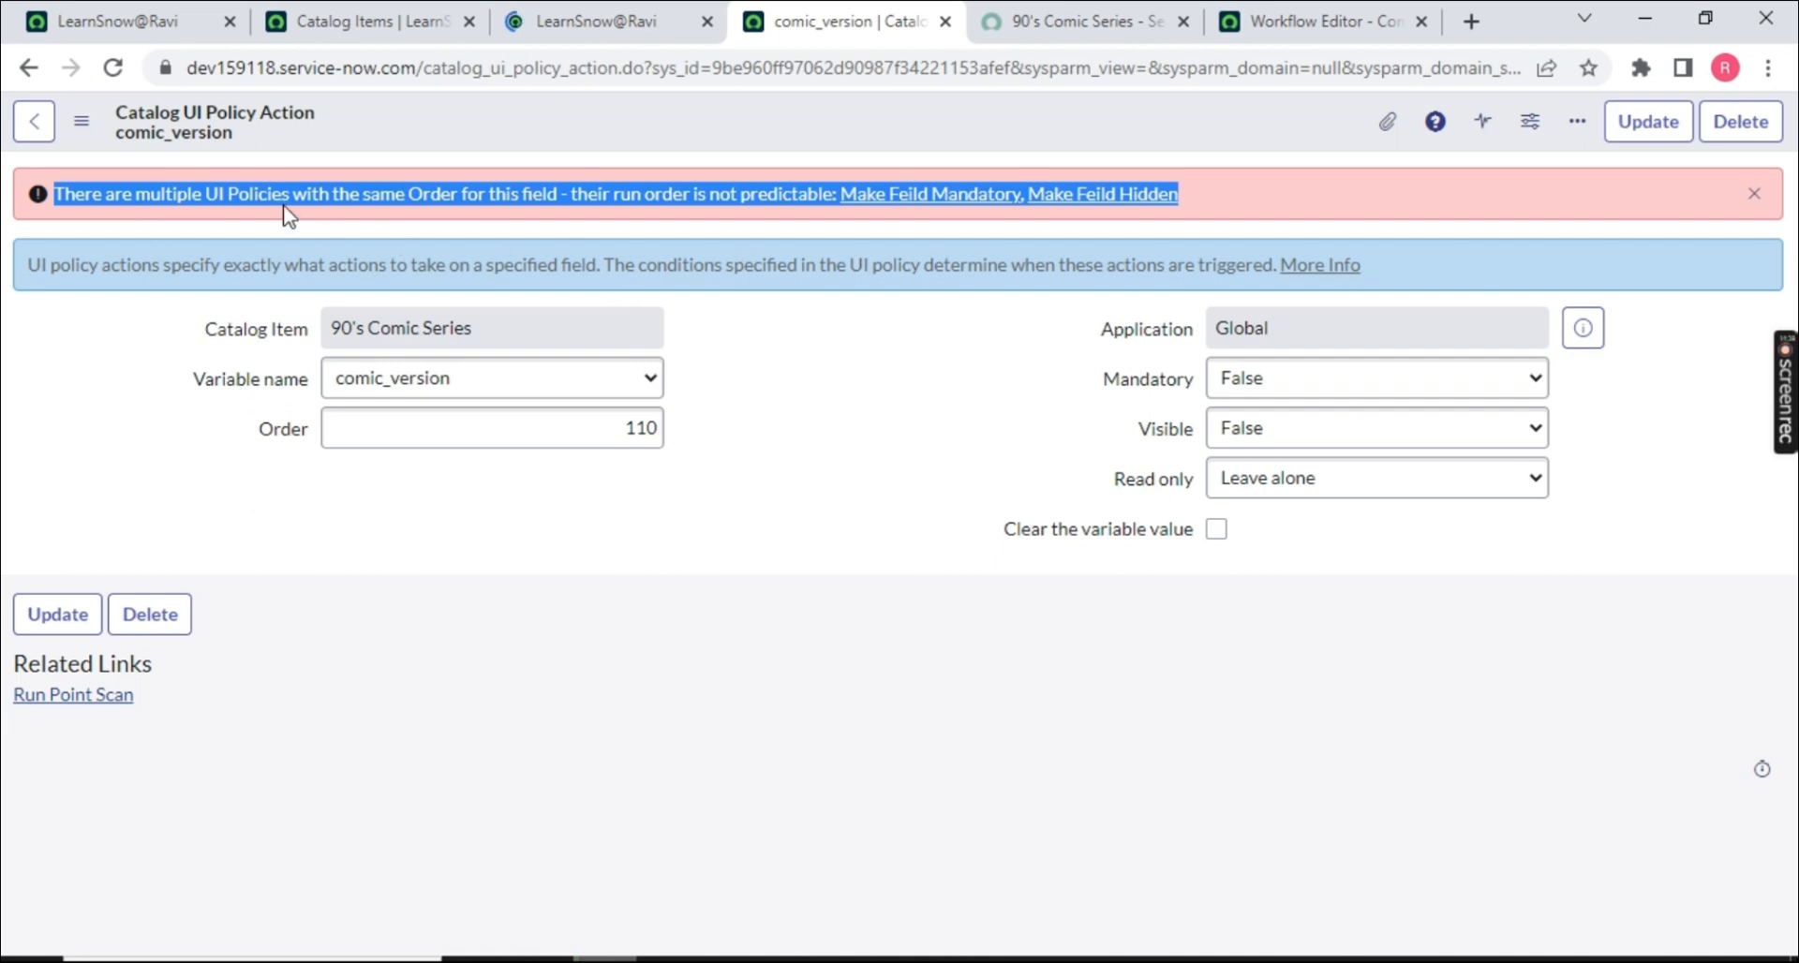
left_click(438, 195)
left_click(573, 13)
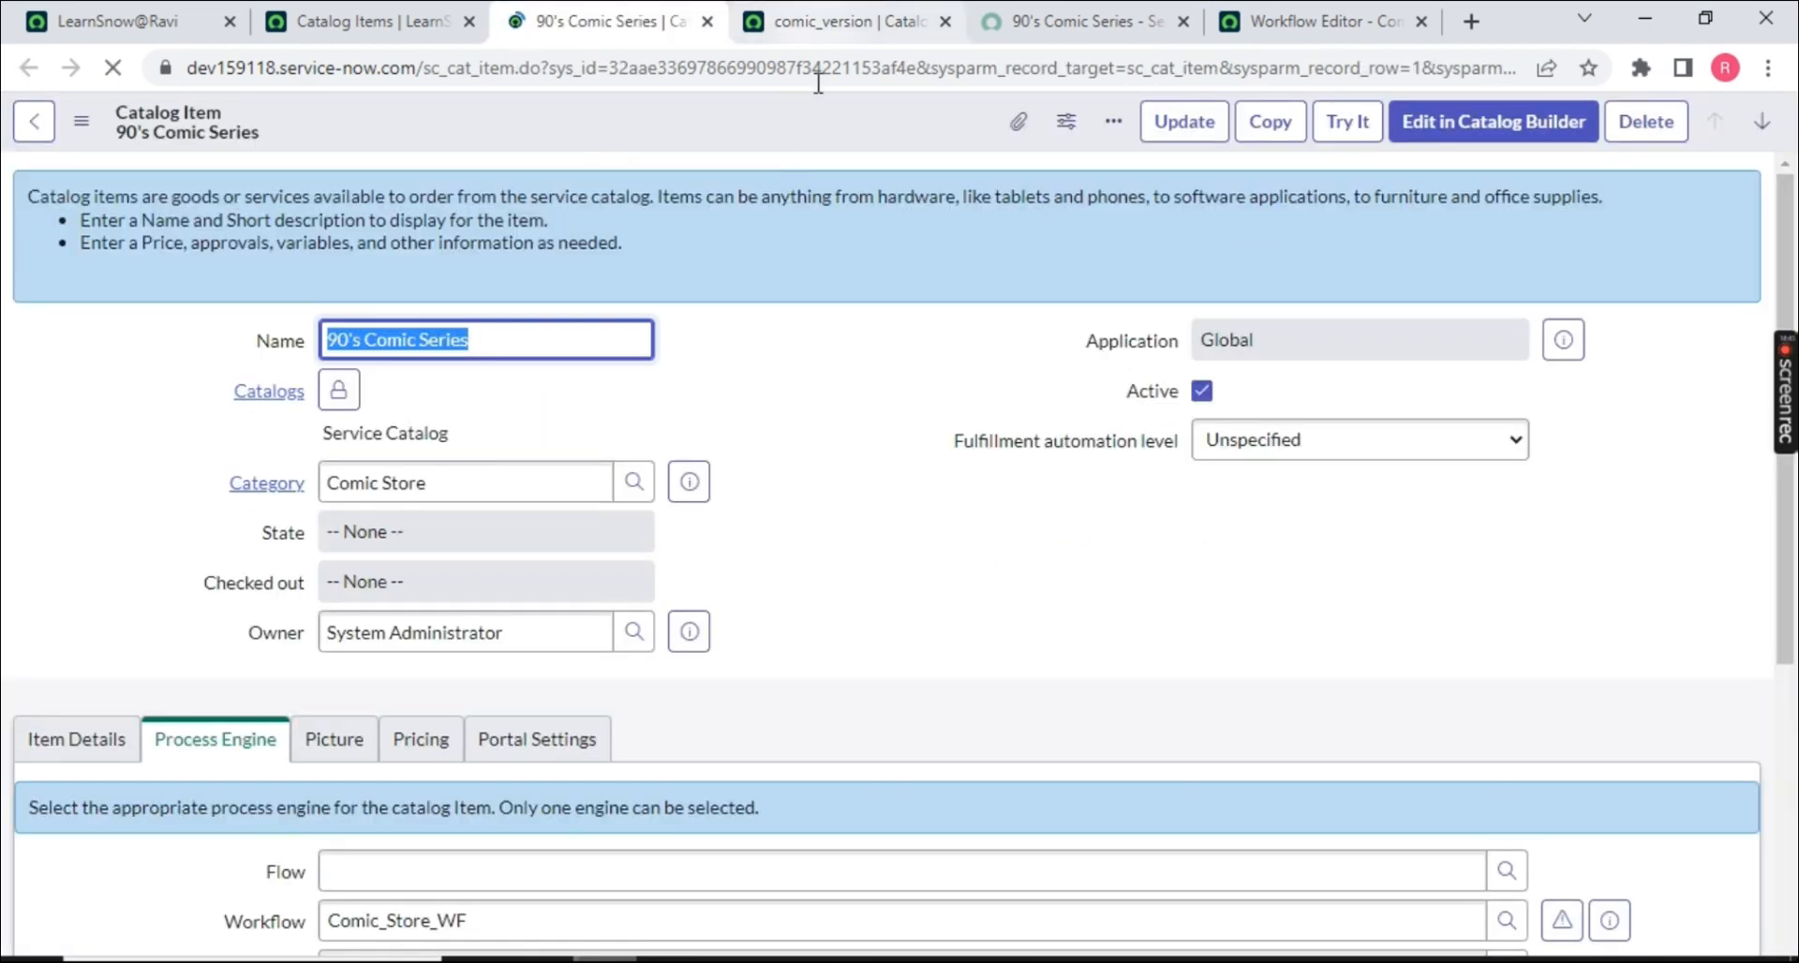
scroll(349, 663, "down", 10)
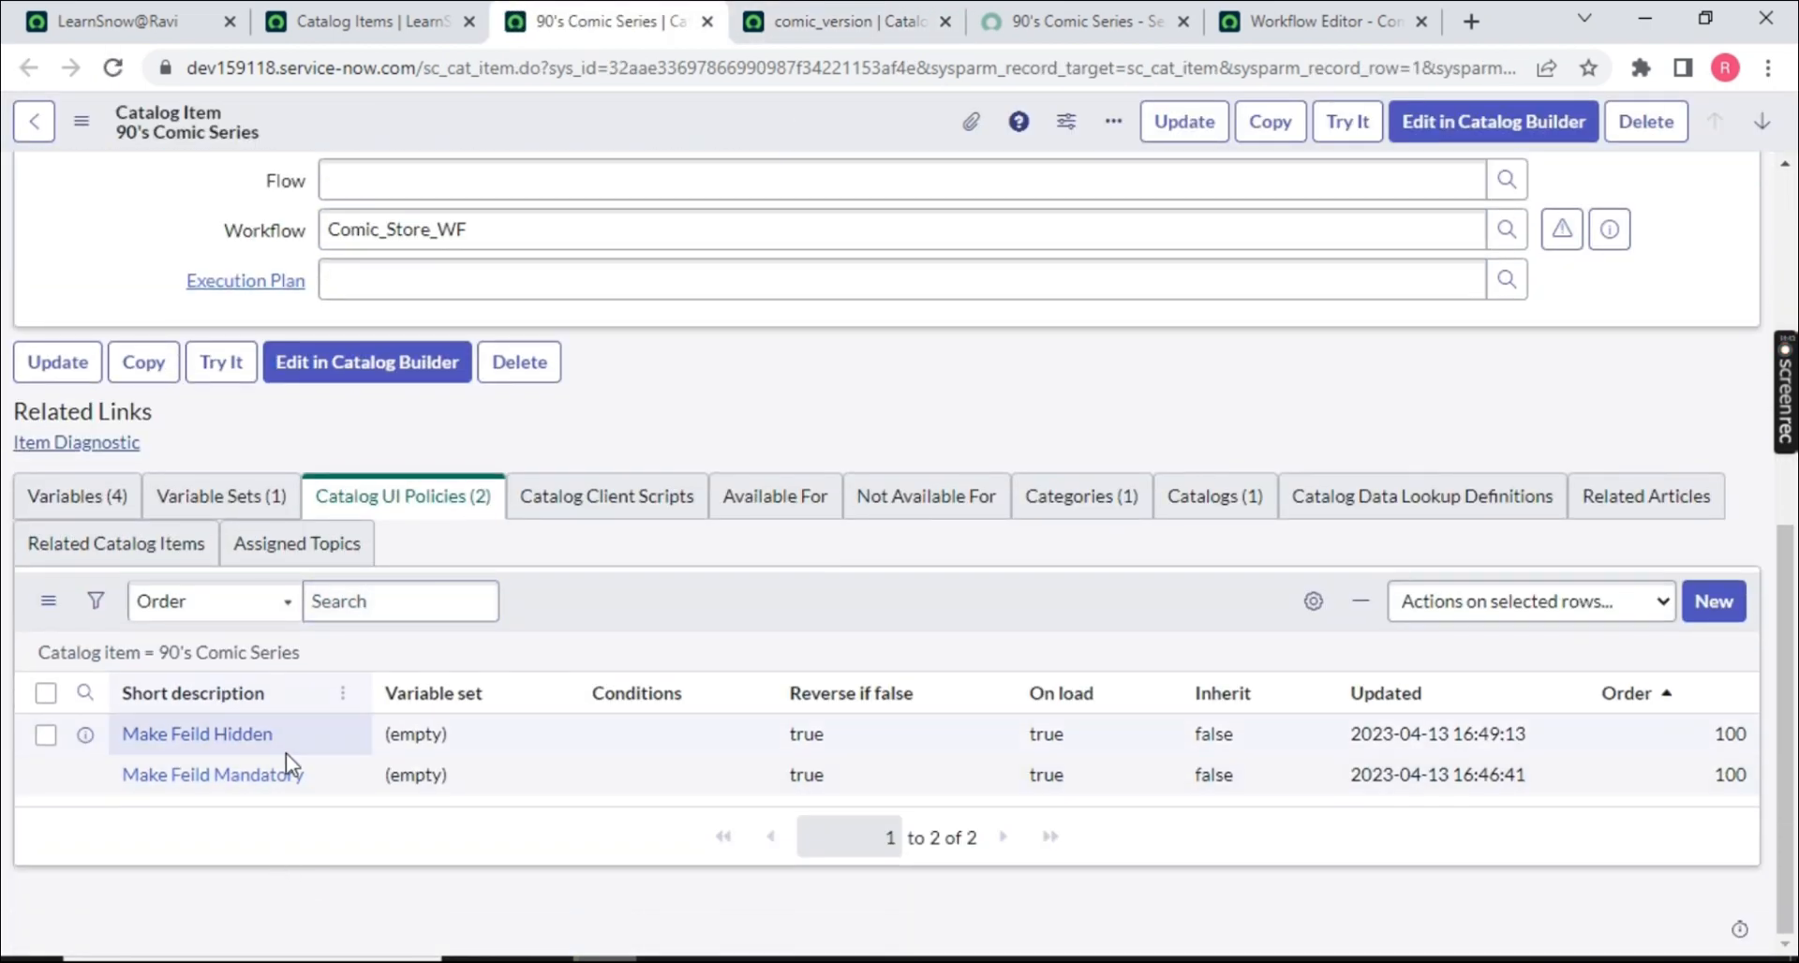
left_click_drag(294, 737, 172, 737)
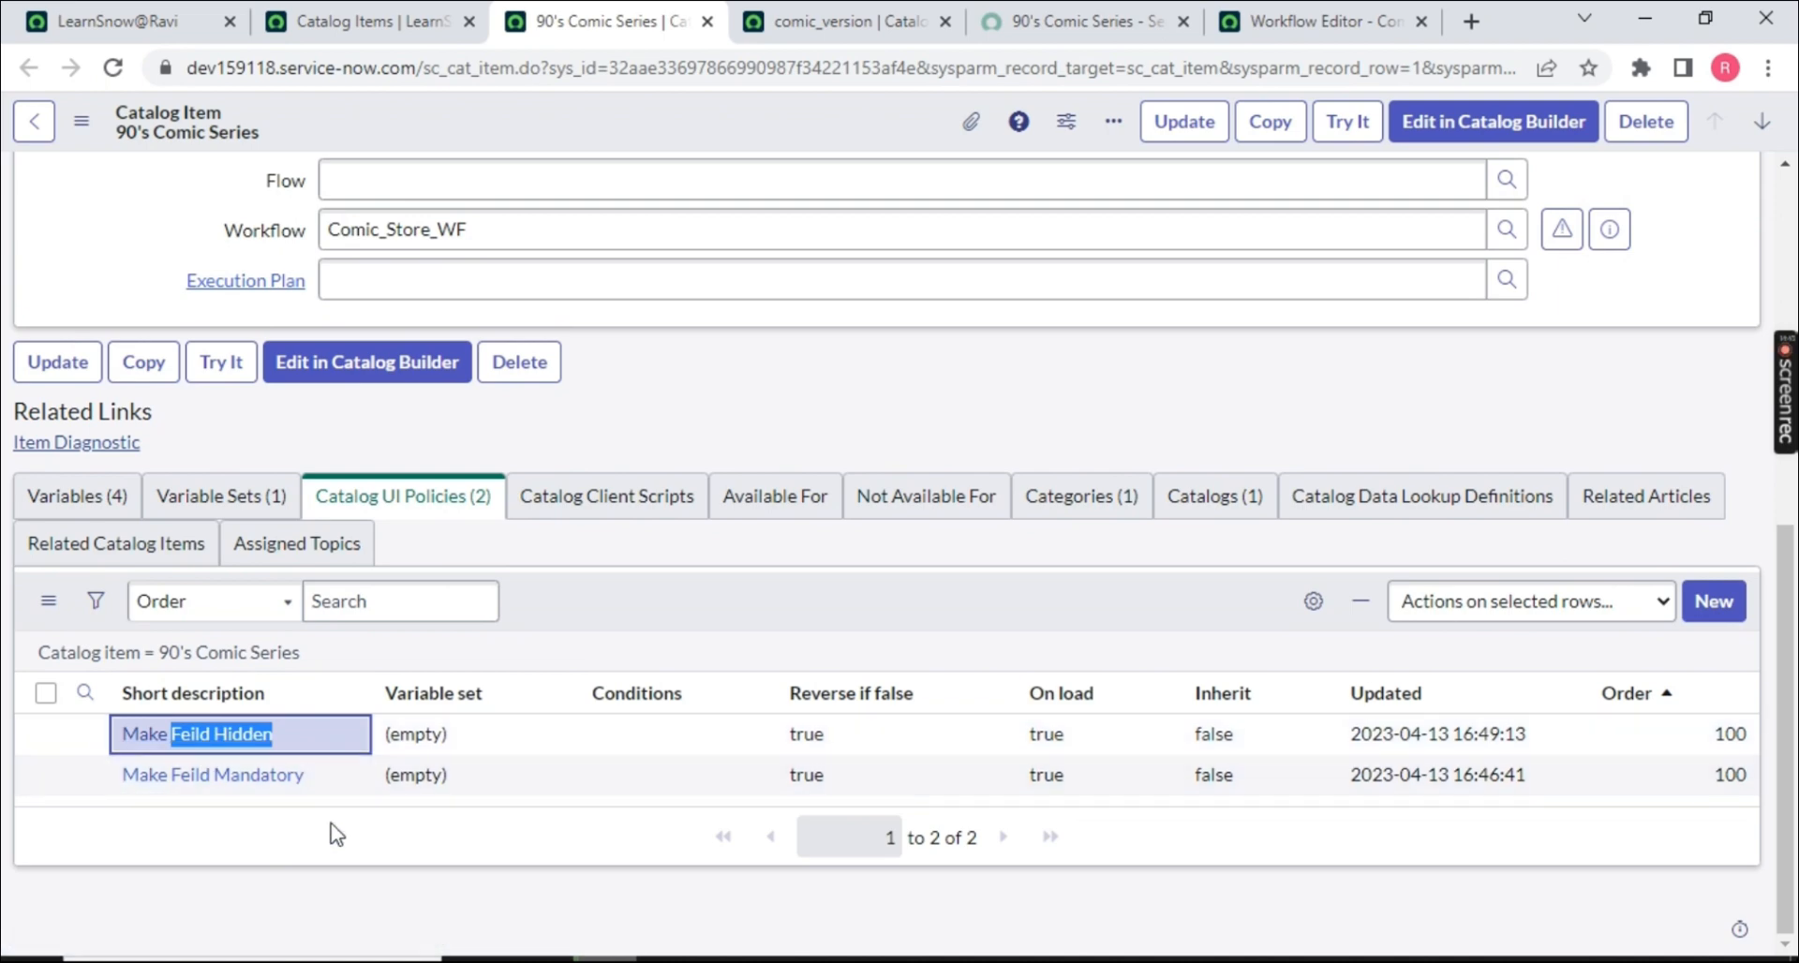
- Set the order of the Make Feild Hidden policy to 90 directly in the item's catalog UI policies list
scroll(431, 645, "up", 7)
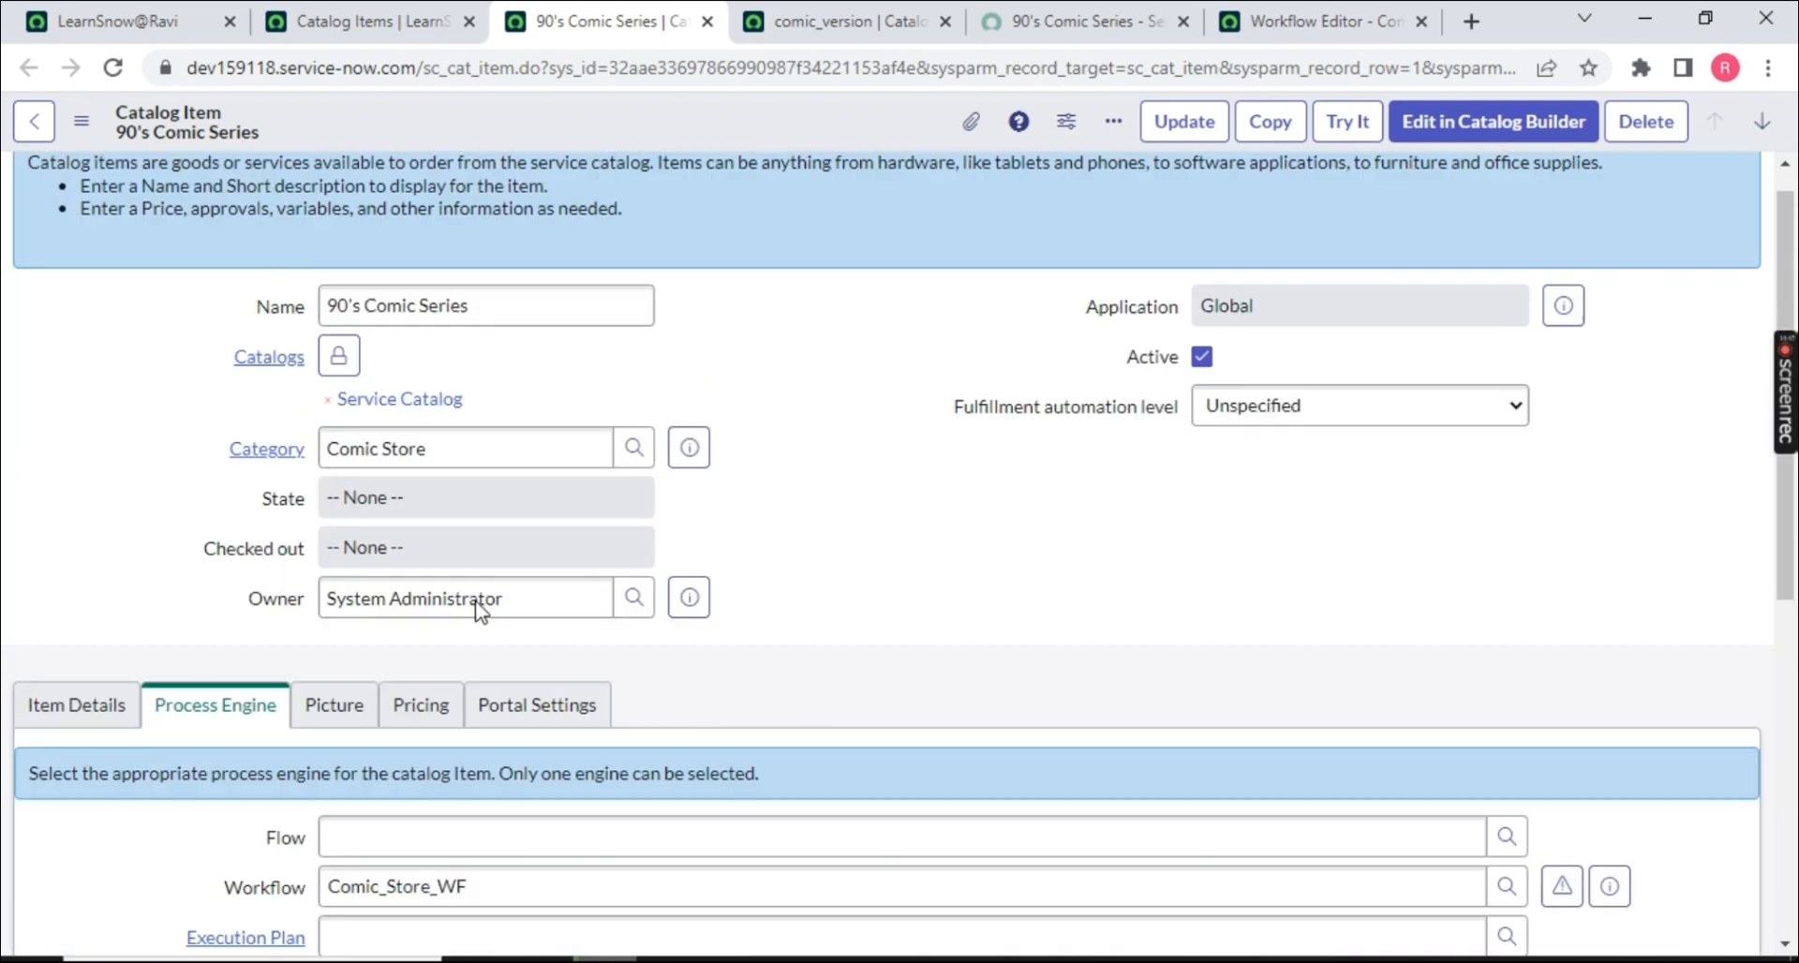
left_click_drag(349, 272, 923, 213)
left_click(923, 214)
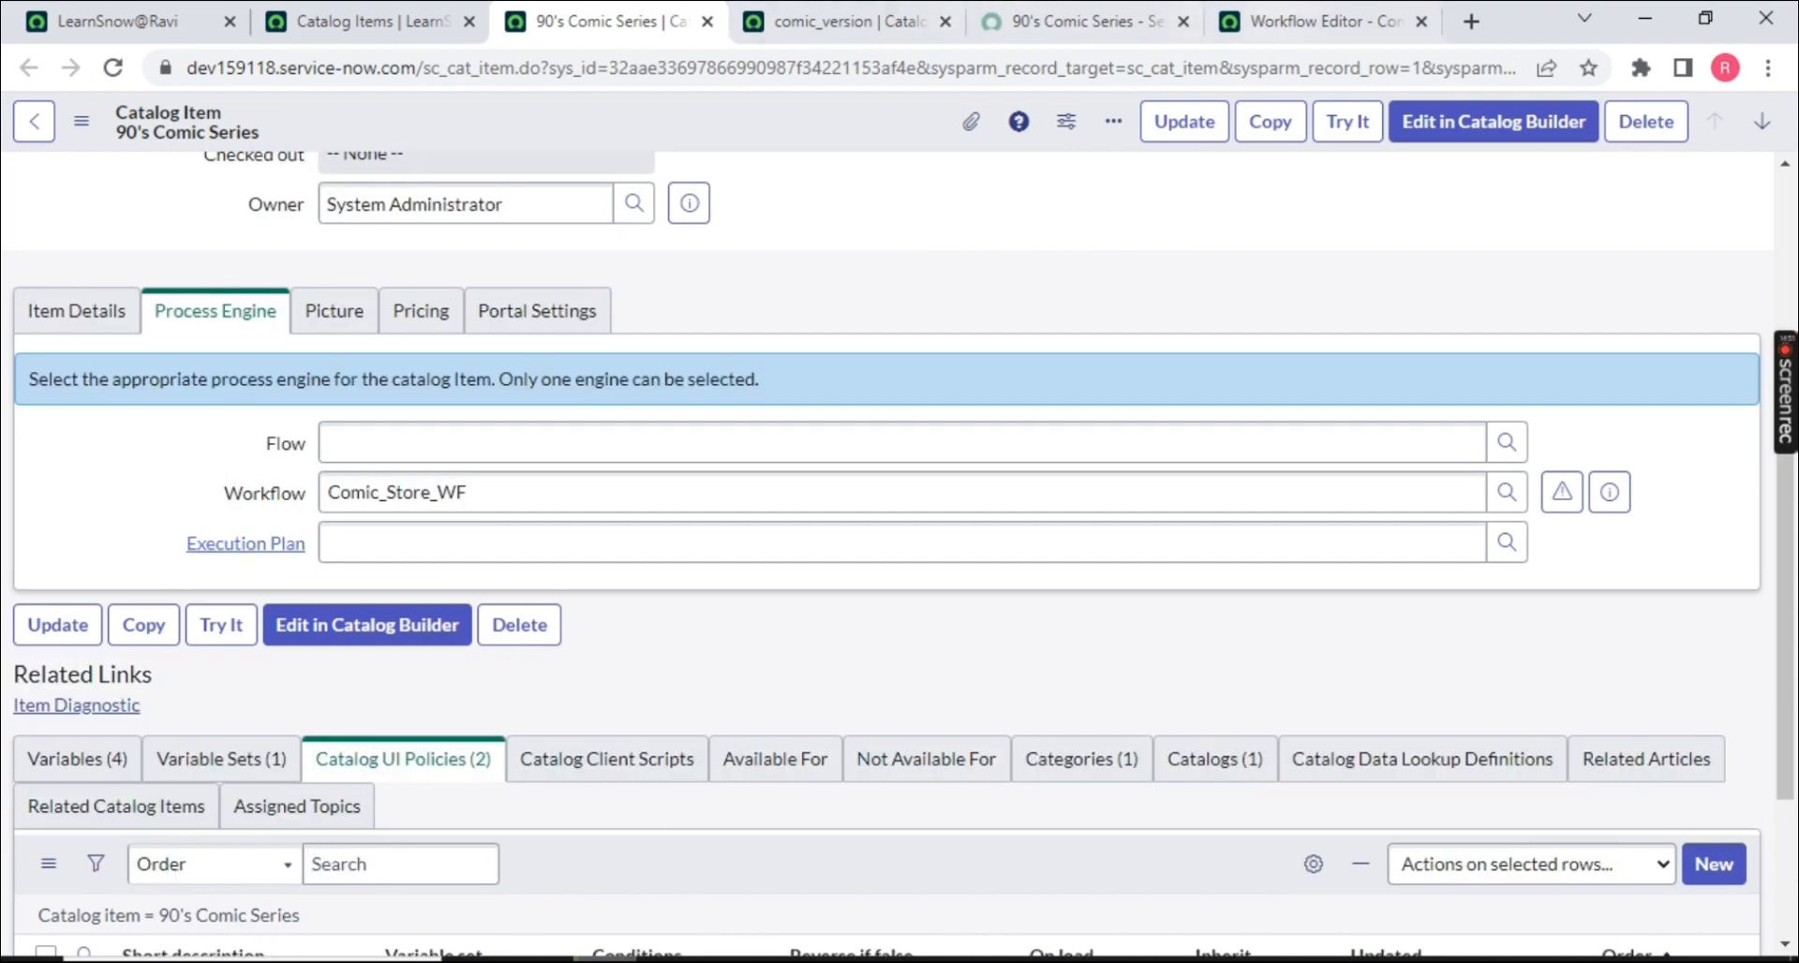
left_click(1078, 20)
left_click(656, 21)
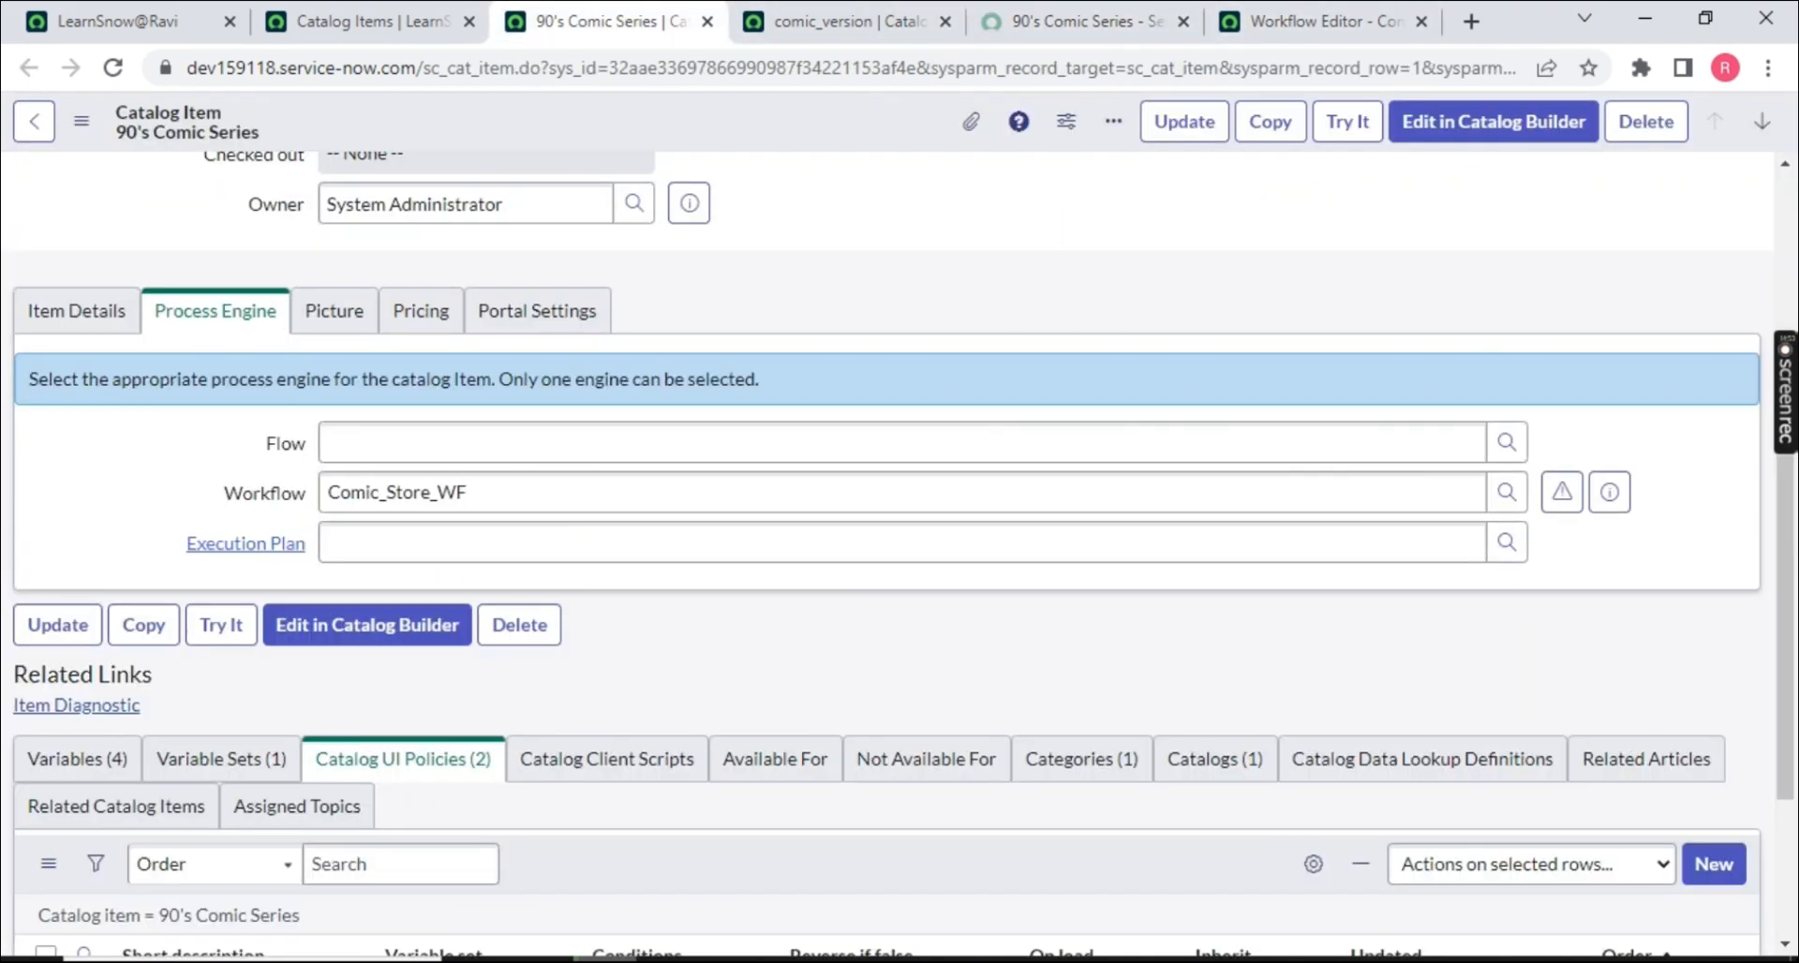
scroll(783, 694, "down", 3)
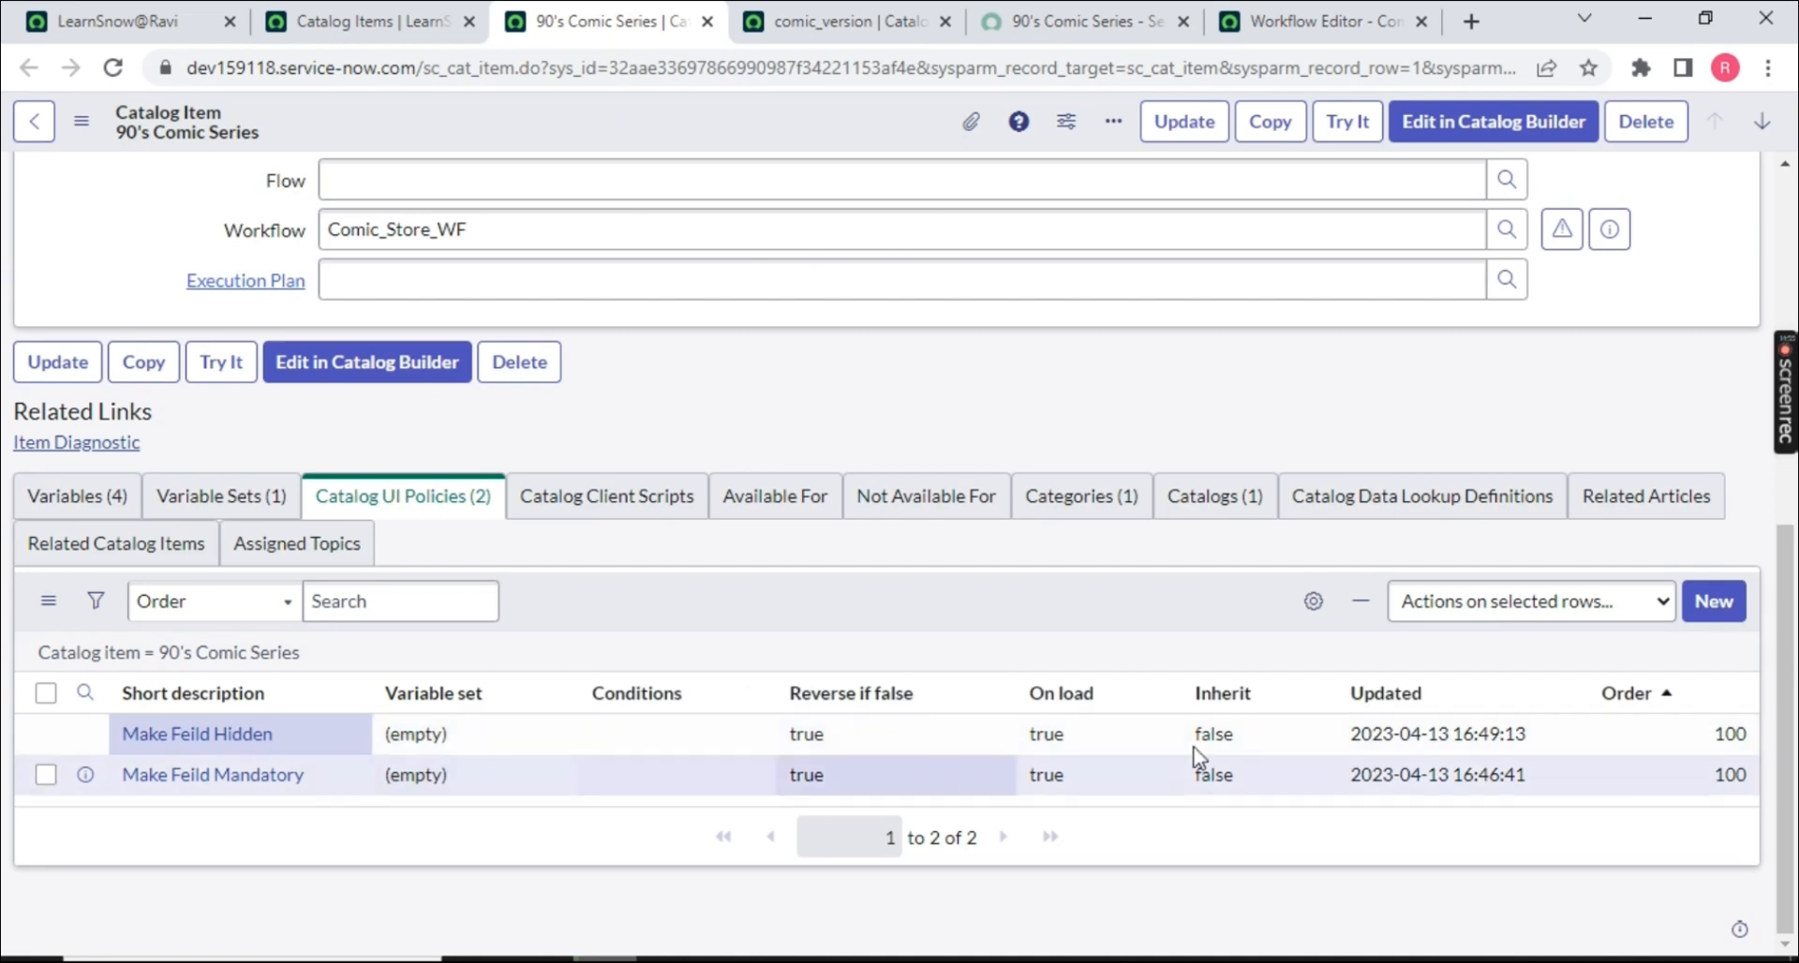
double_click(1698, 740)
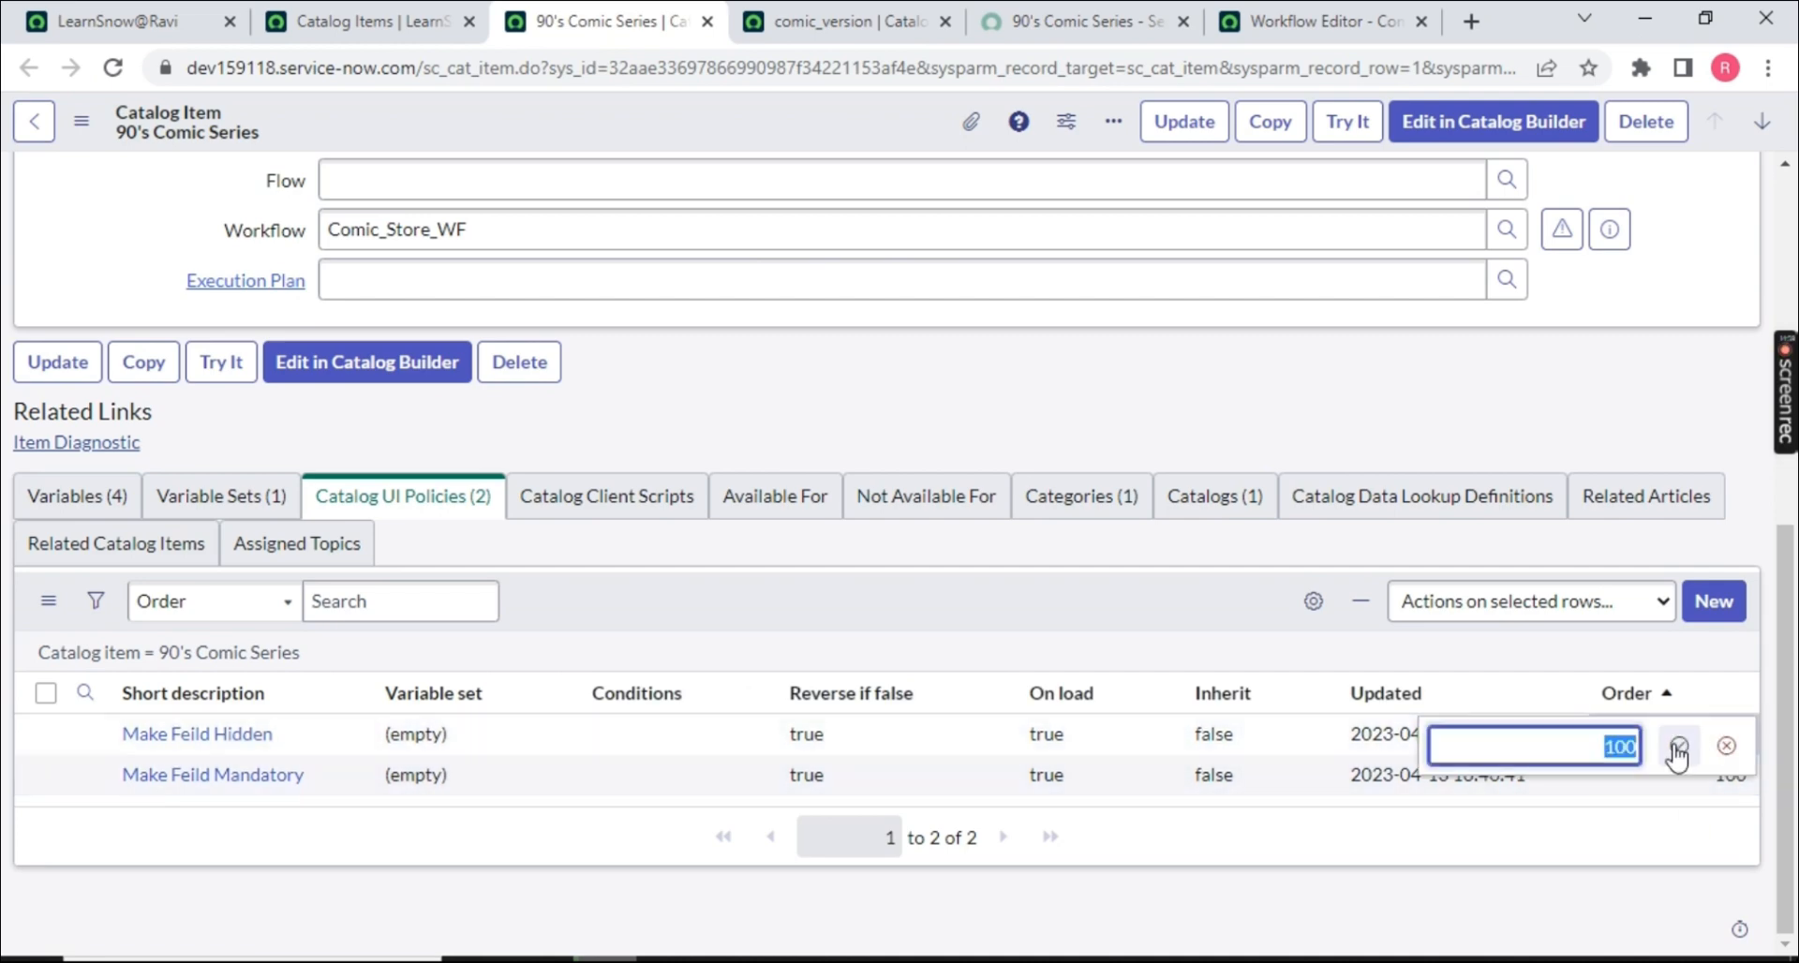
type("90")
left_click(1678, 747)
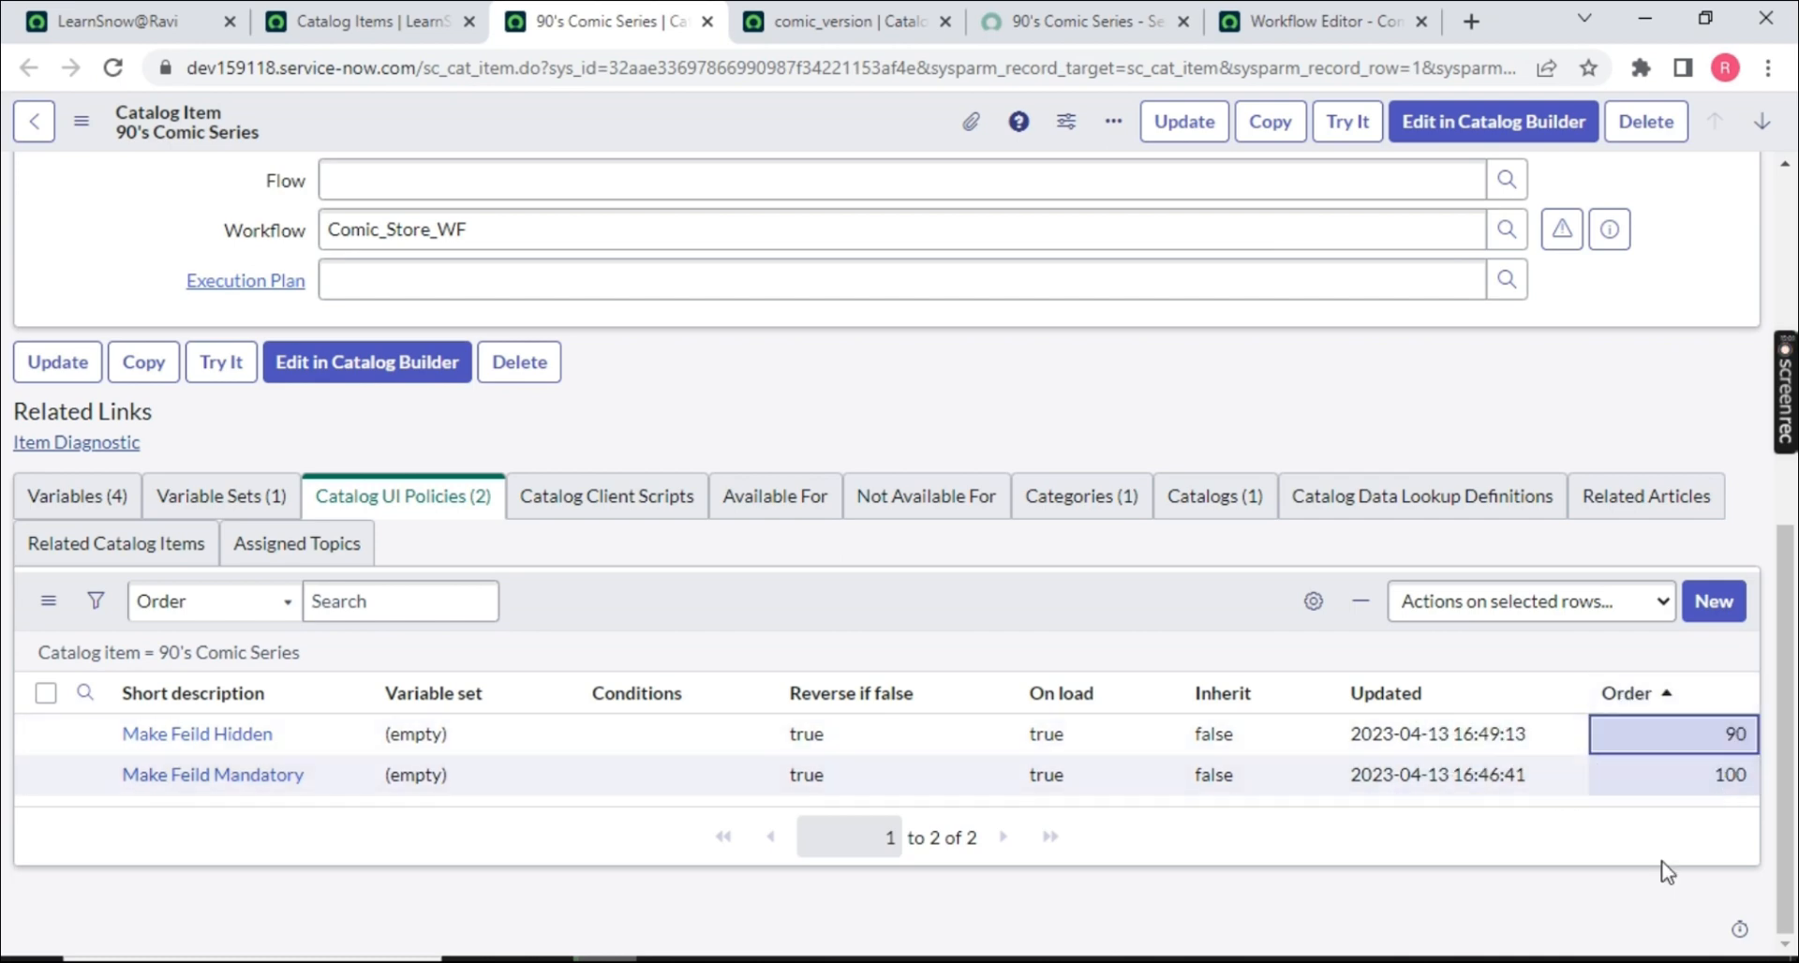
- Open the Make Feild Hidden policy in a separate browser tab and examine its condition and policy actions
left_click(187, 734, "ctrl")
left_click(661, 21)
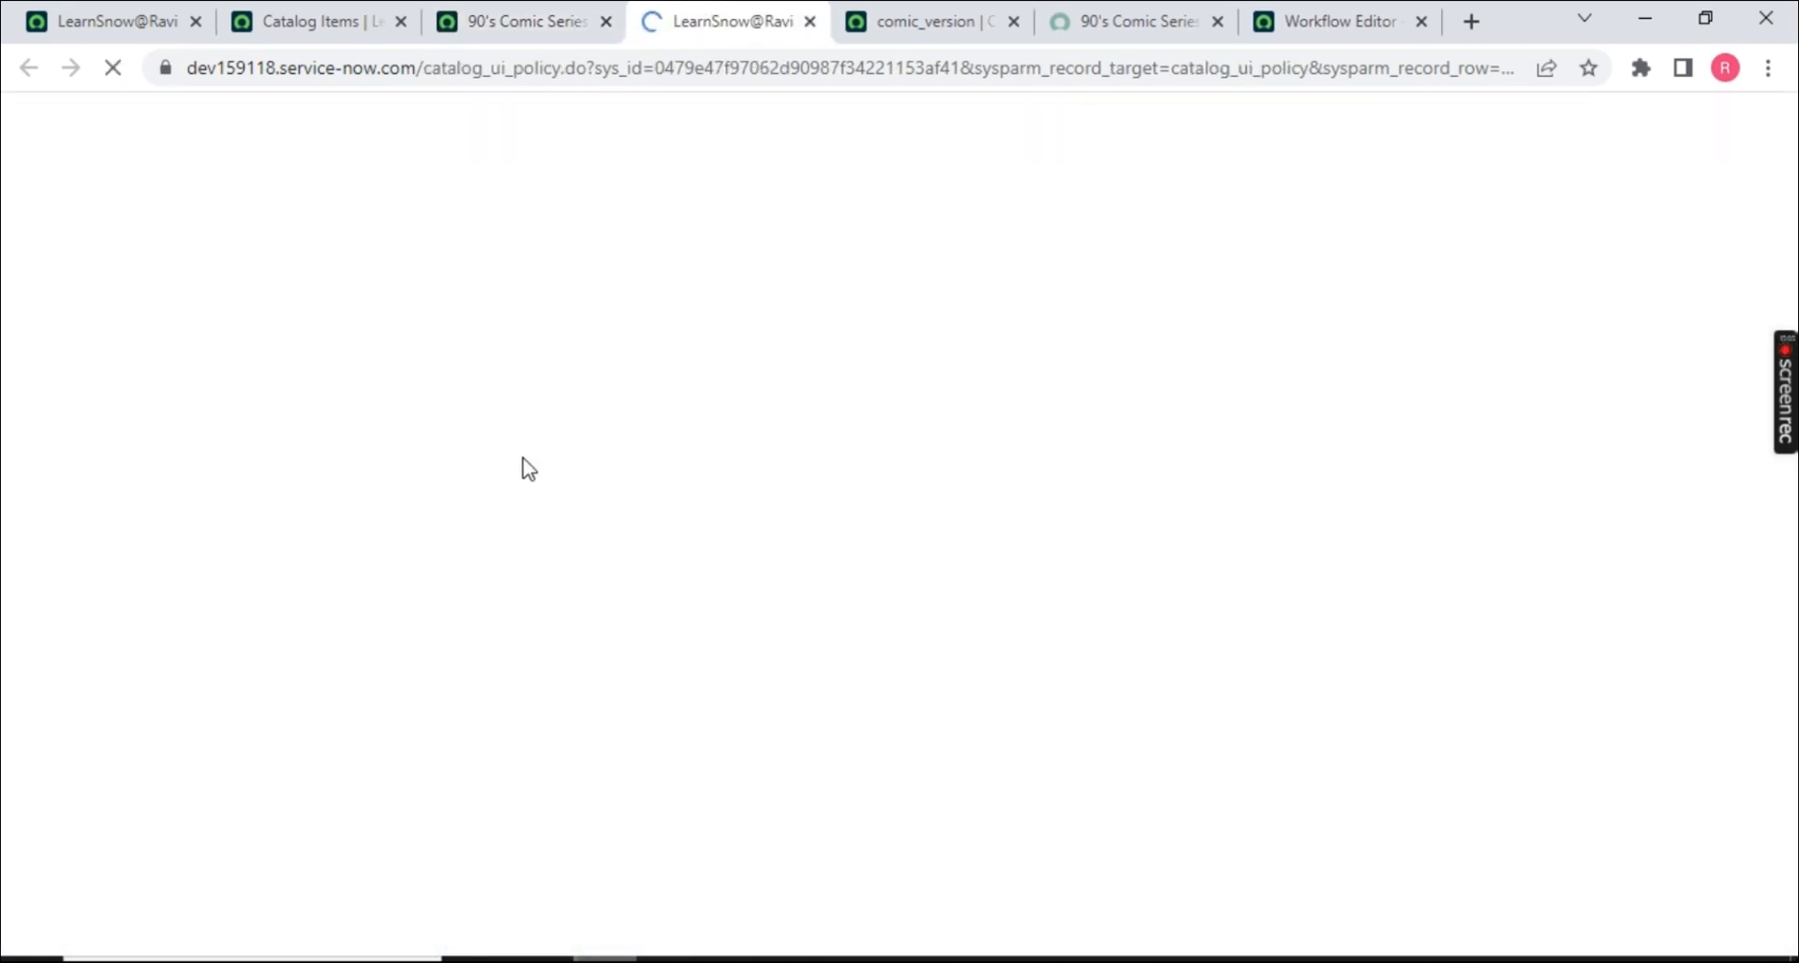
scroll(144, 689, "down", 1)
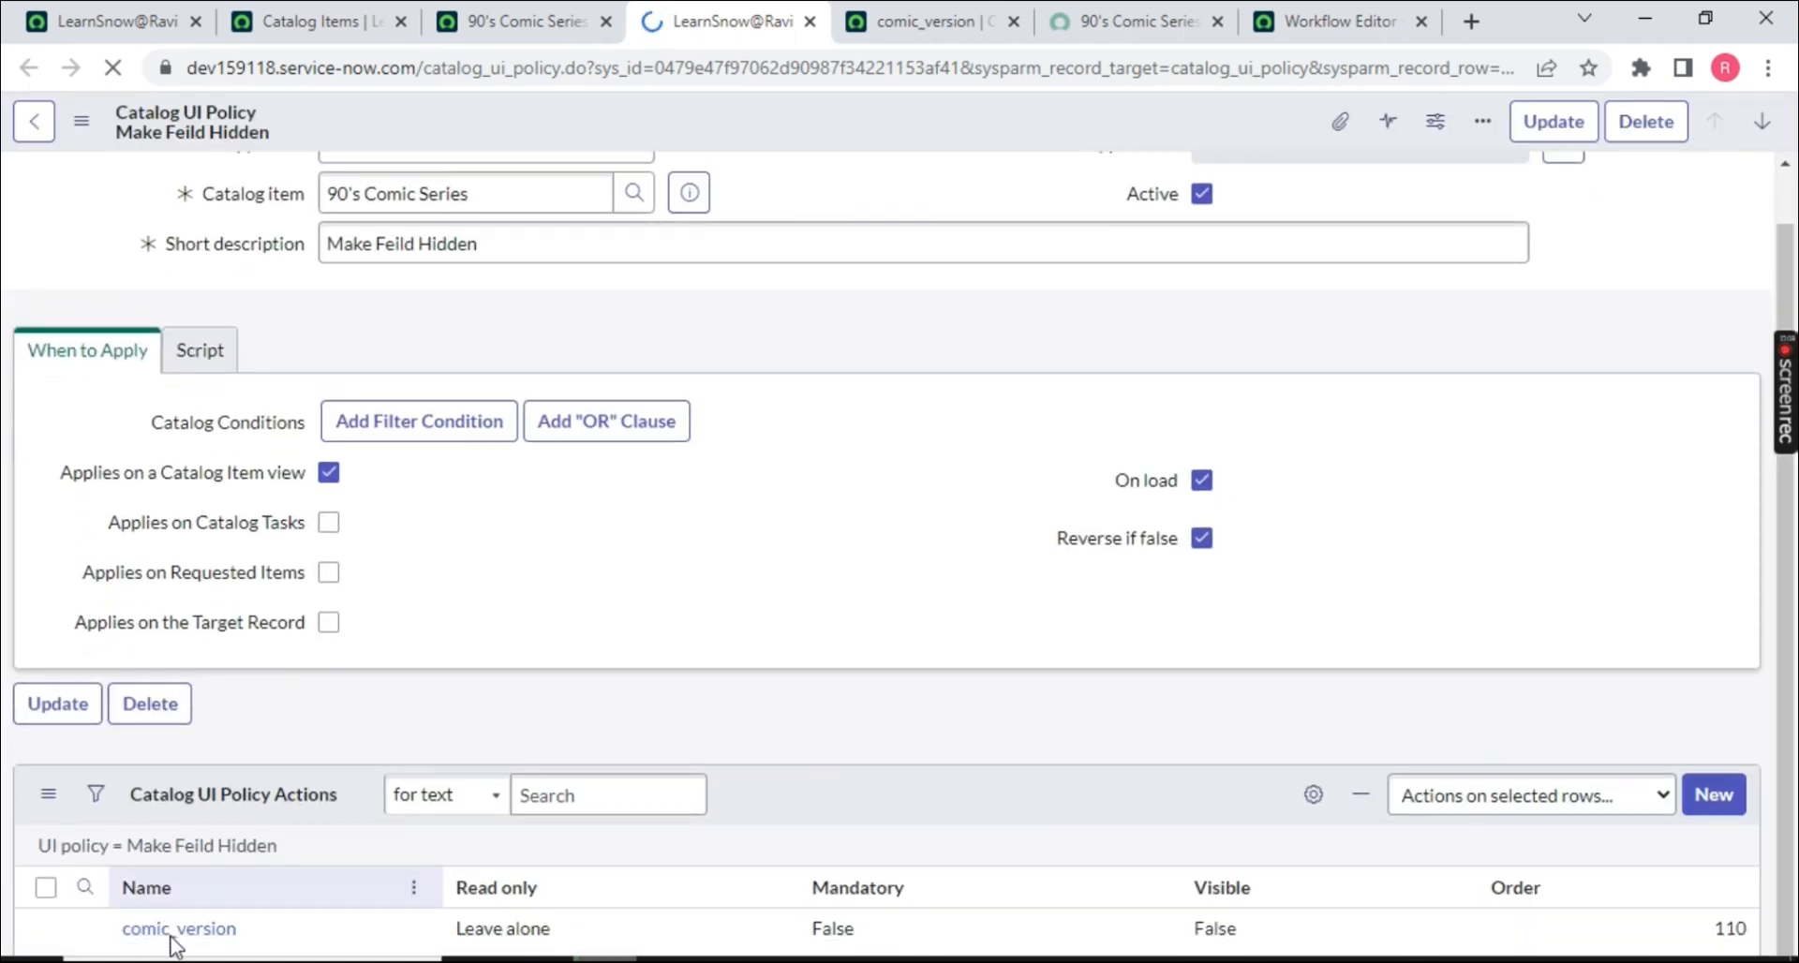
scroll(176, 916, "down", 4)
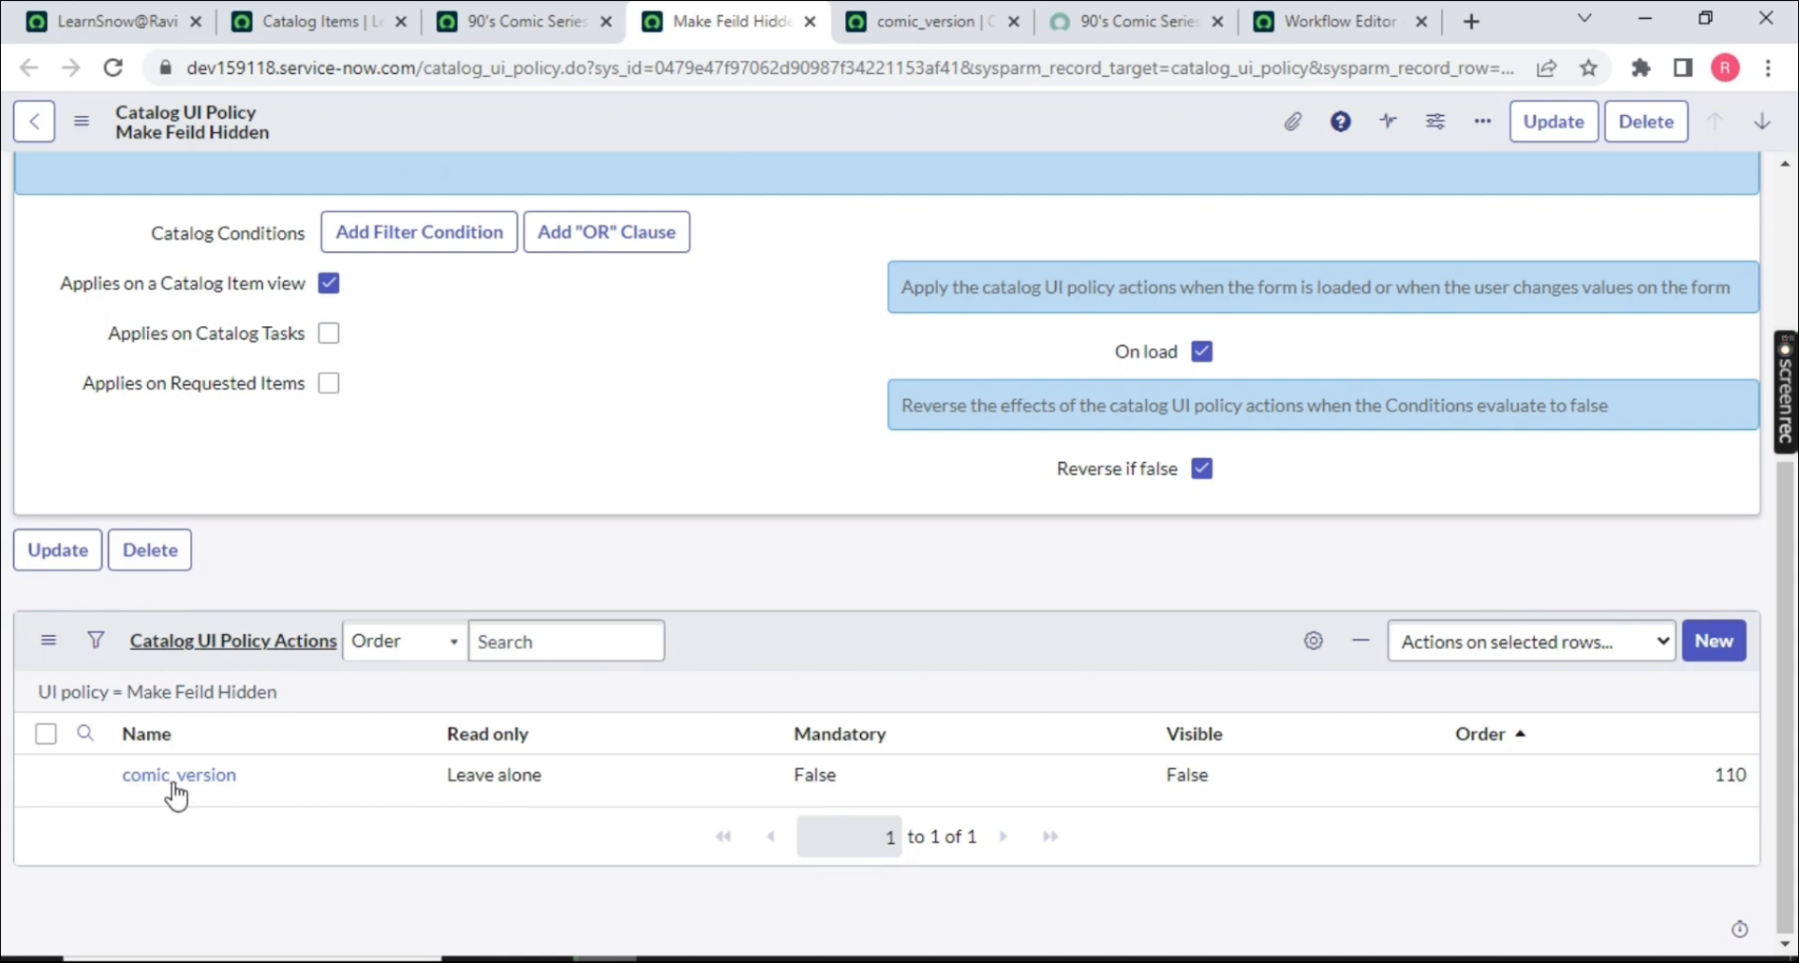
left_click(879, 20)
left_click(750, 21)
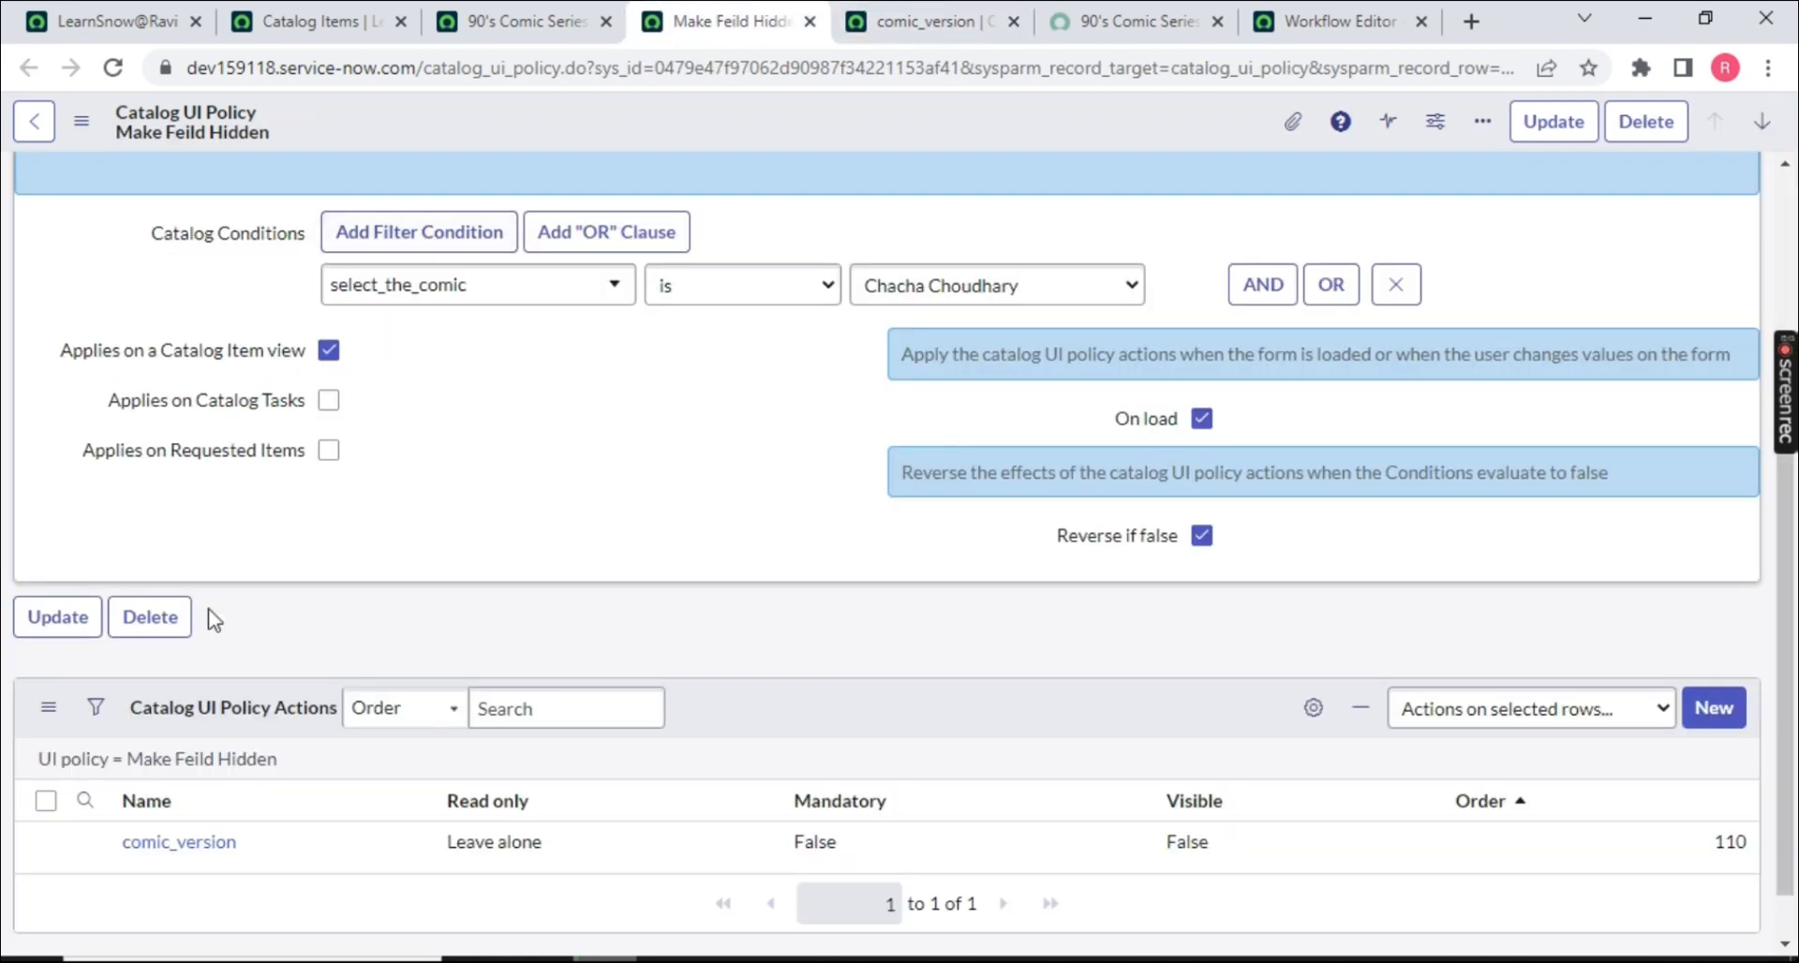
- Open the policy's comic_version action in a separate browser tab and check its order, Mandatory and Visible settings
middle_click(178, 843)
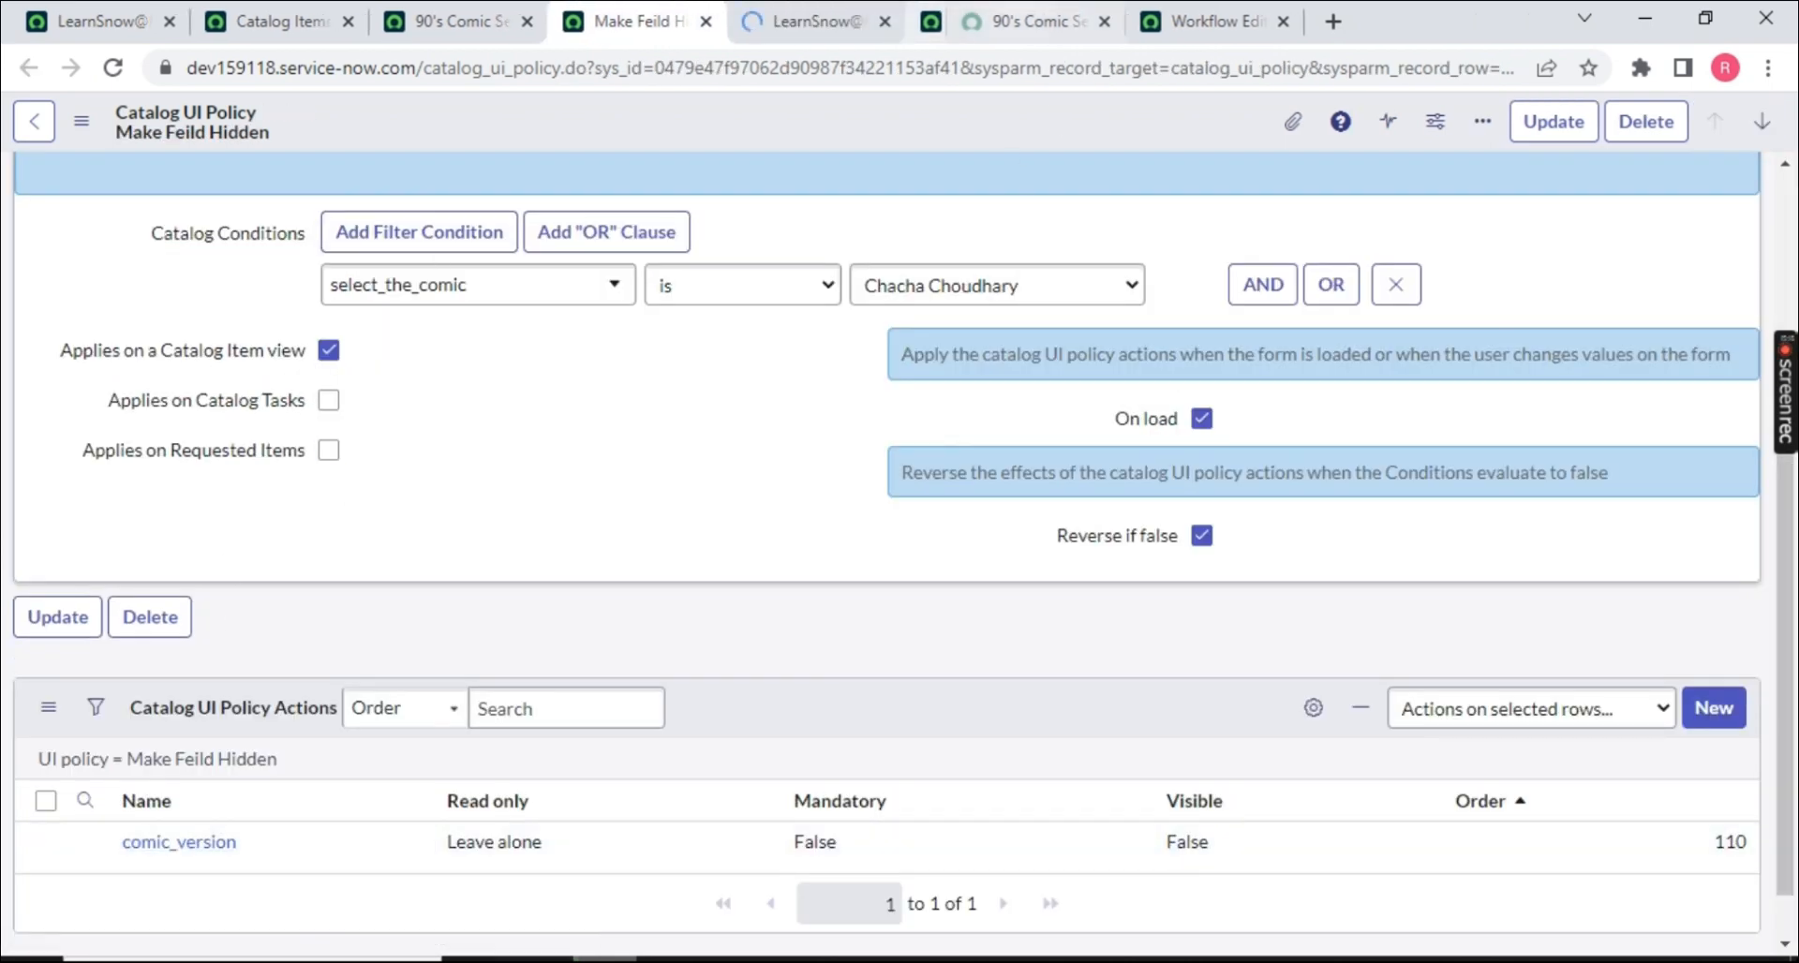
left_click(811, 21)
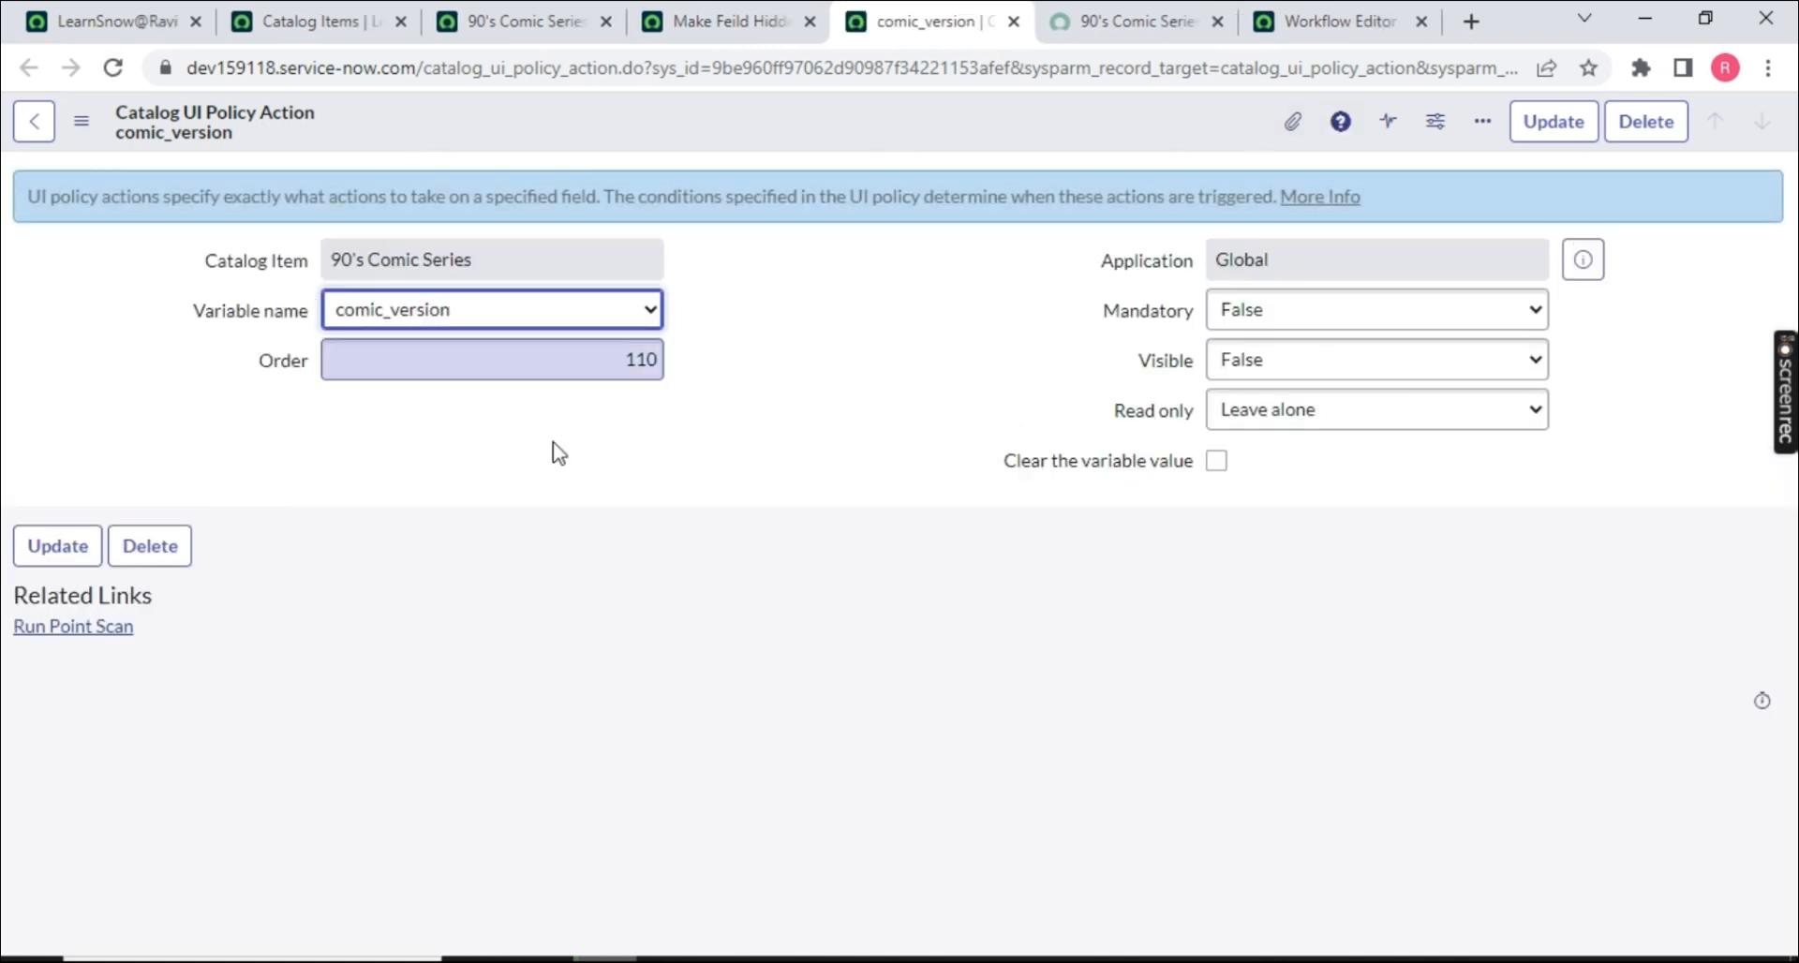
mouse_move(605, 959)
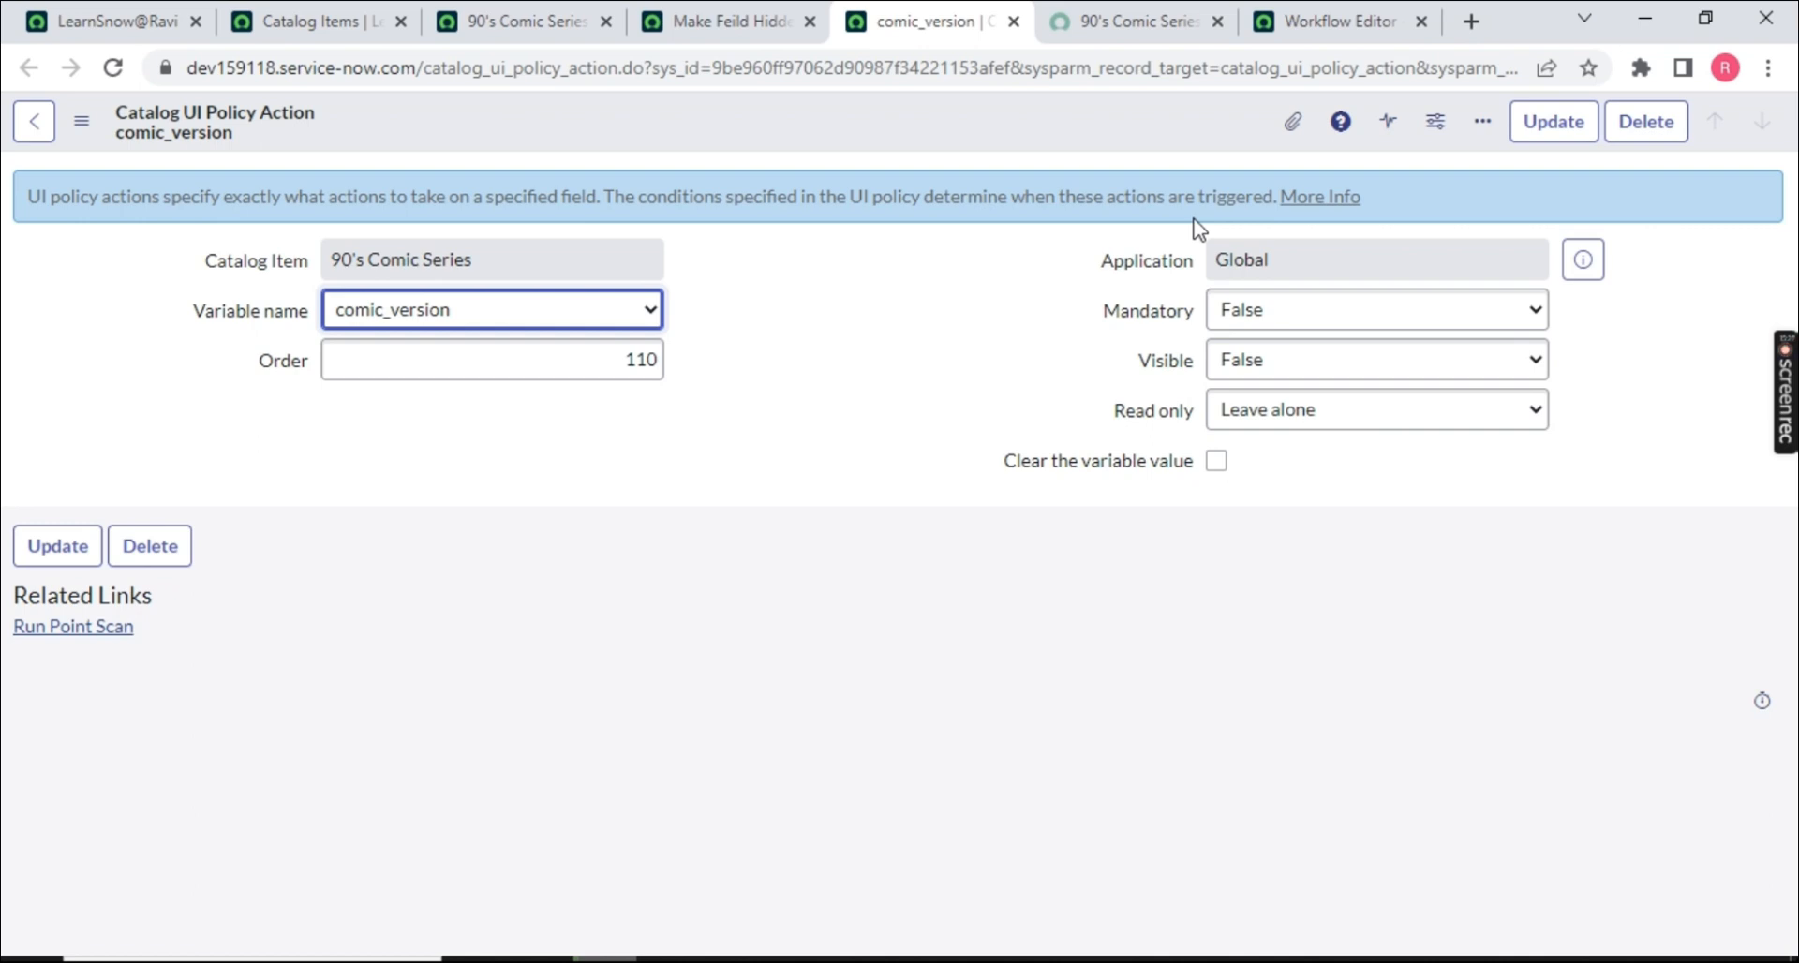
left_click_drag(1103, 322, 1120, 379)
left_click(1115, 386)
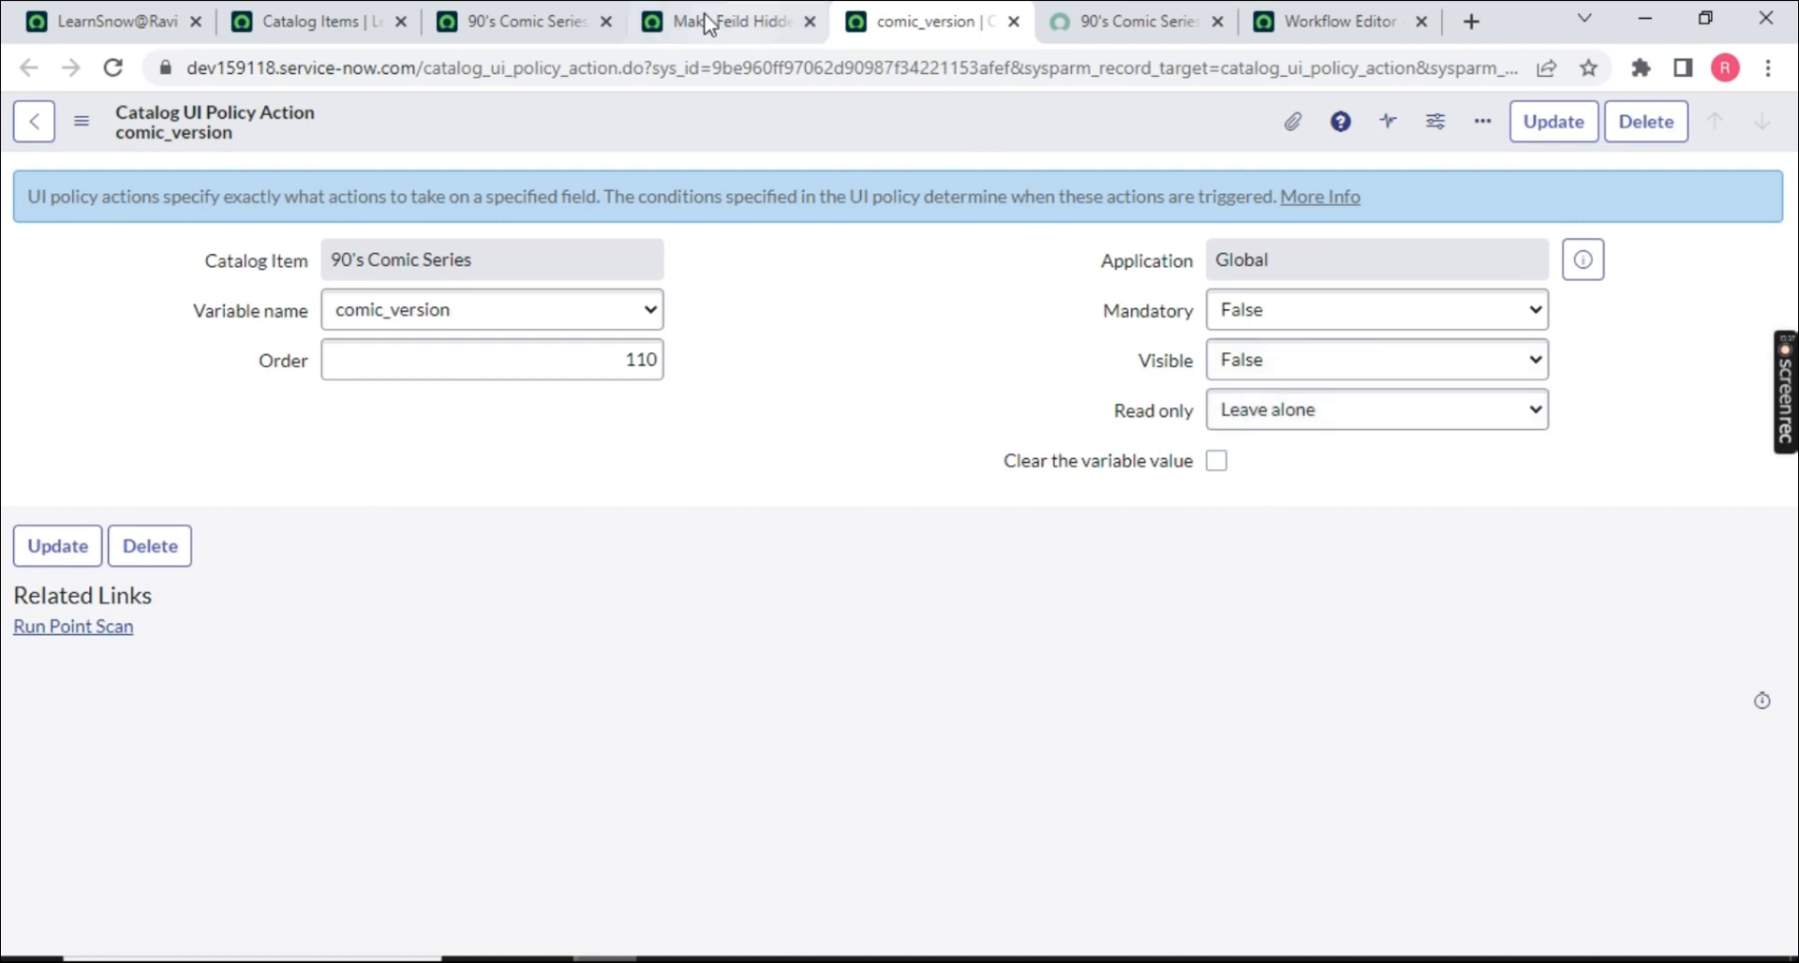
- Close the Make Feild Hidden and comic_version browser tabs and return to the 90's Comic Series catalog item
left_click(487, 21)
left_click(731, 20)
left_click(811, 21)
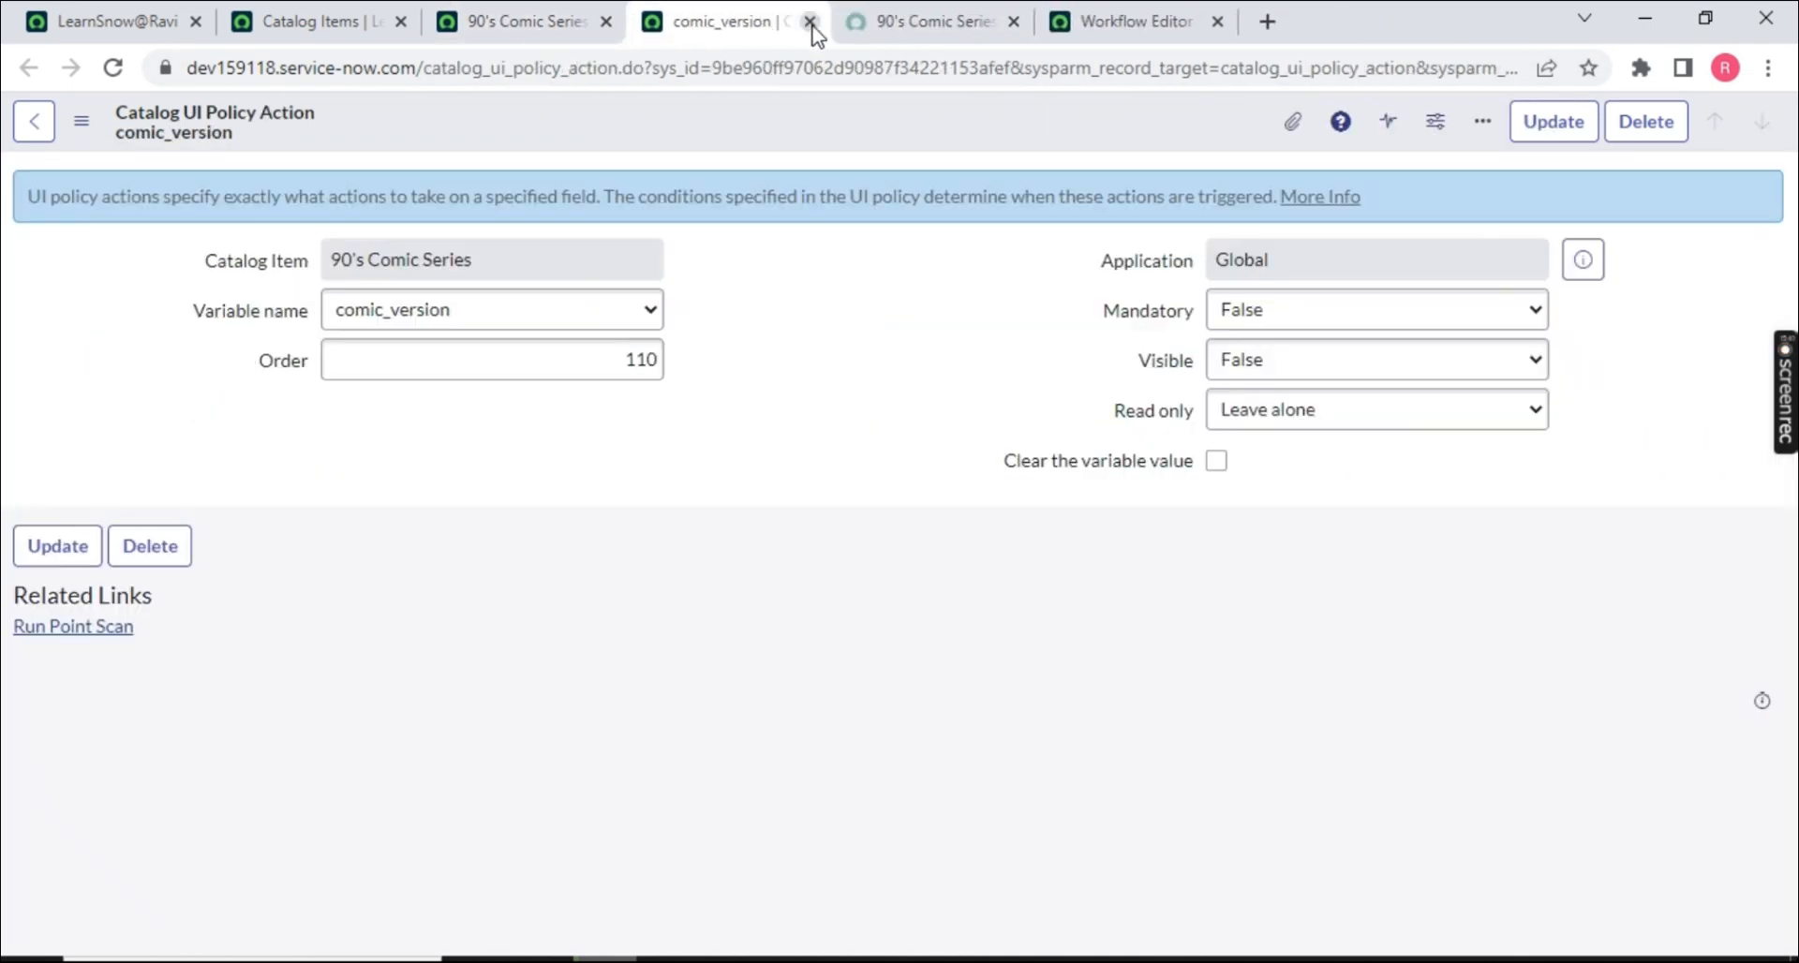
left_click(813, 22)
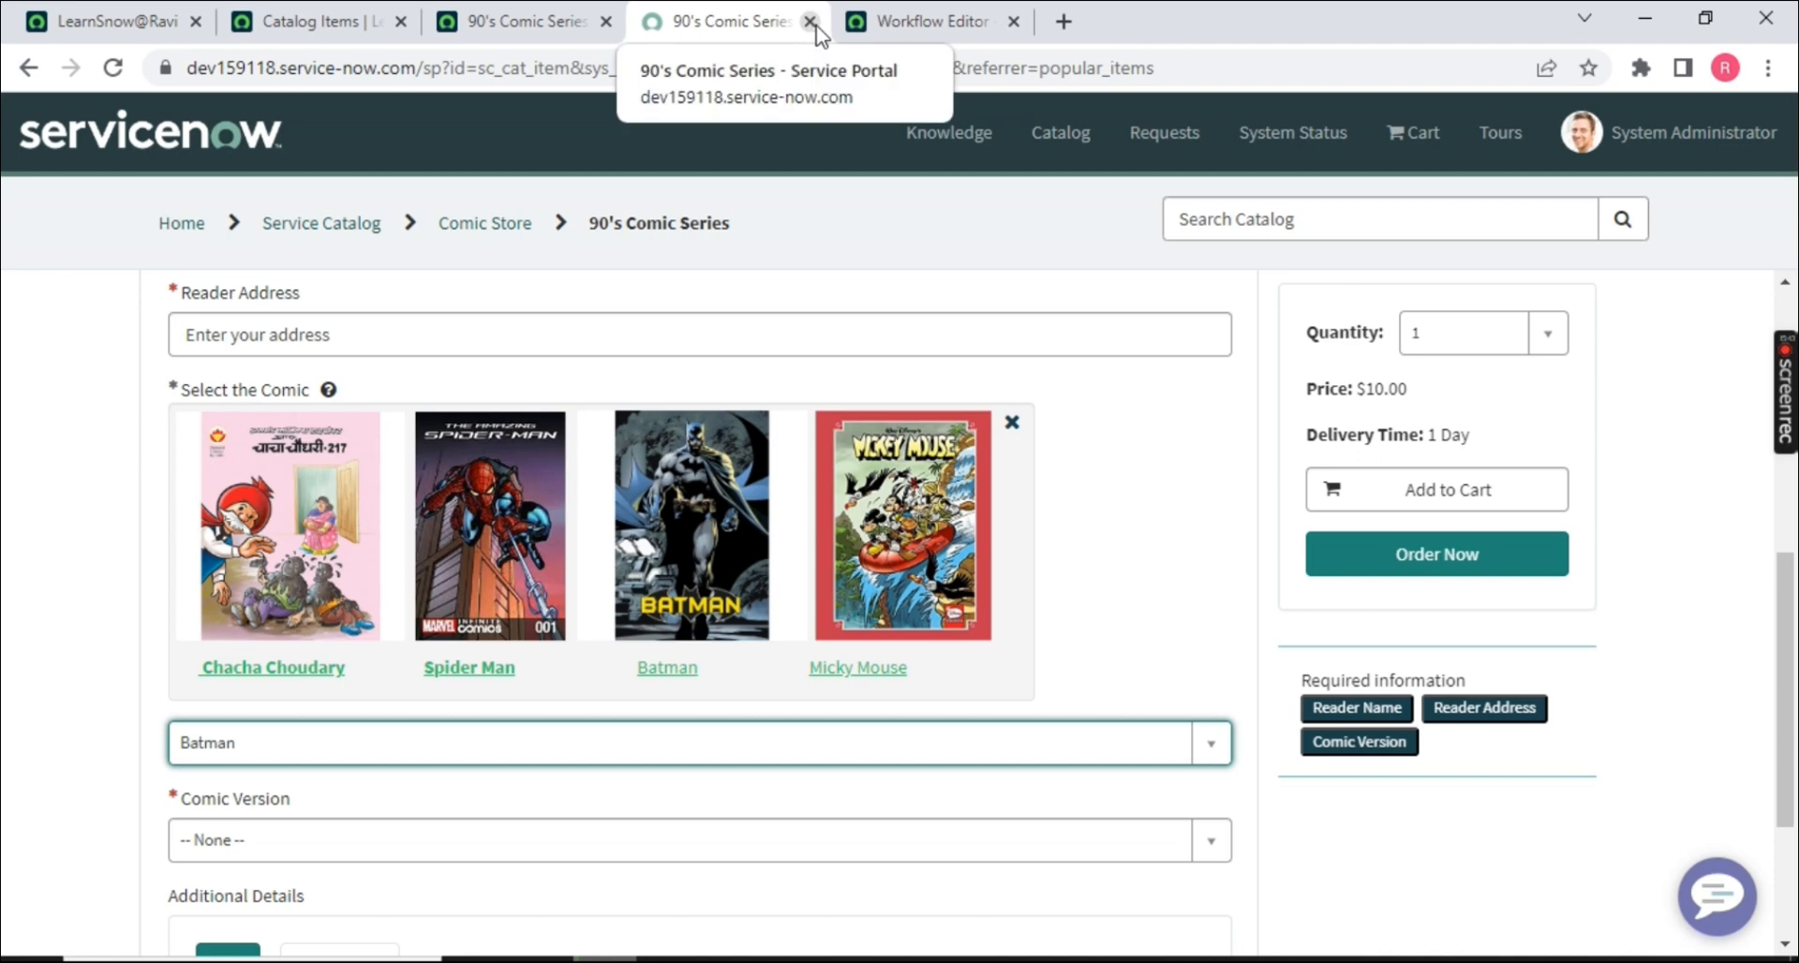
left_click(525, 21)
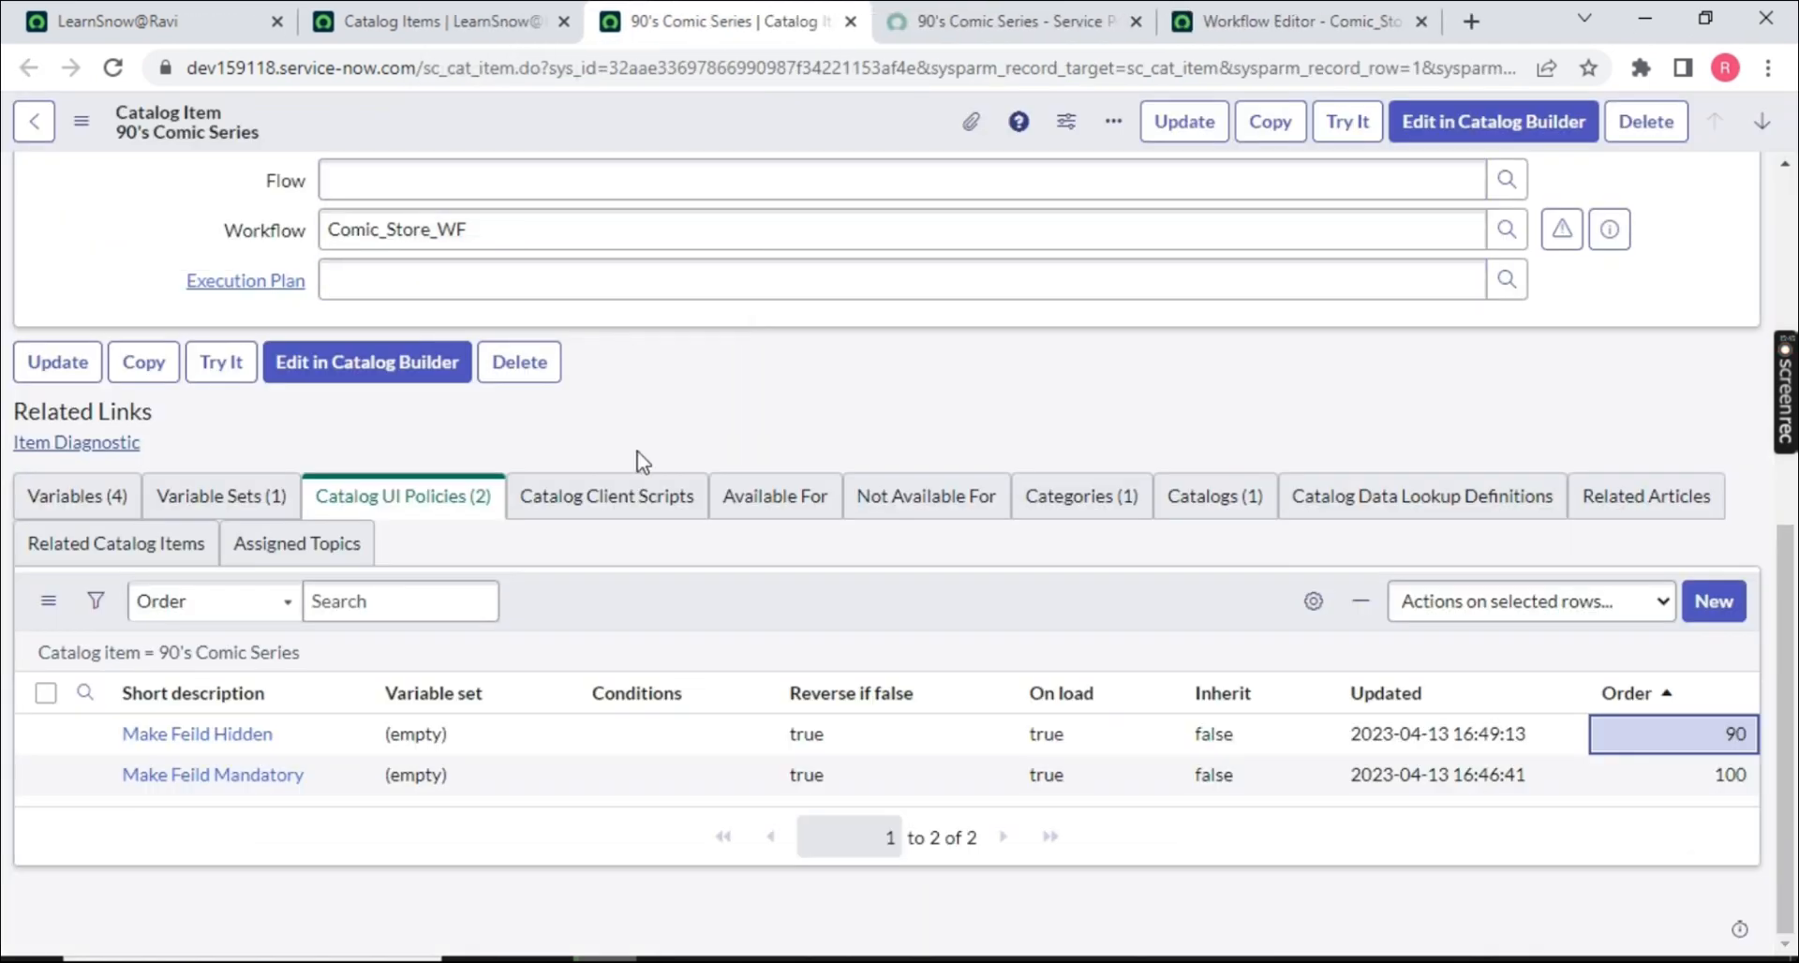
- In the Comic_Store_WF workflow, move the Catalog Task activity closer beneath the If activity
left_click(1288, 20)
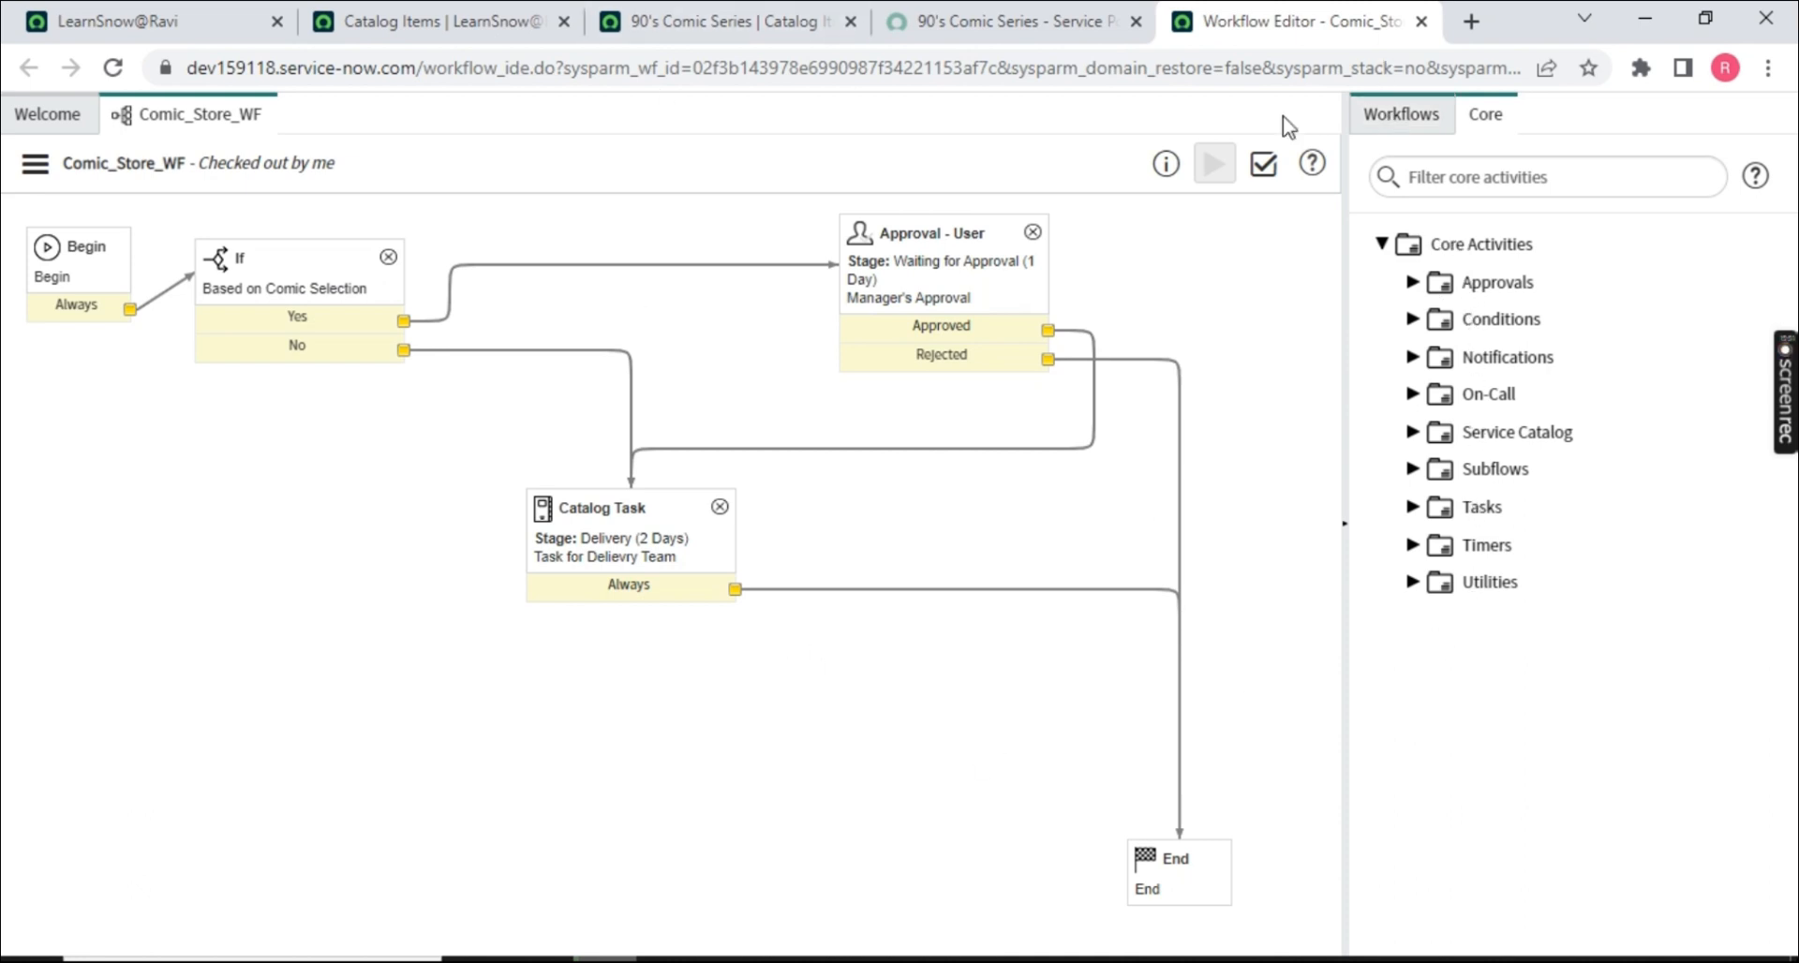
left_click_drag(366, 163, 206, 165)
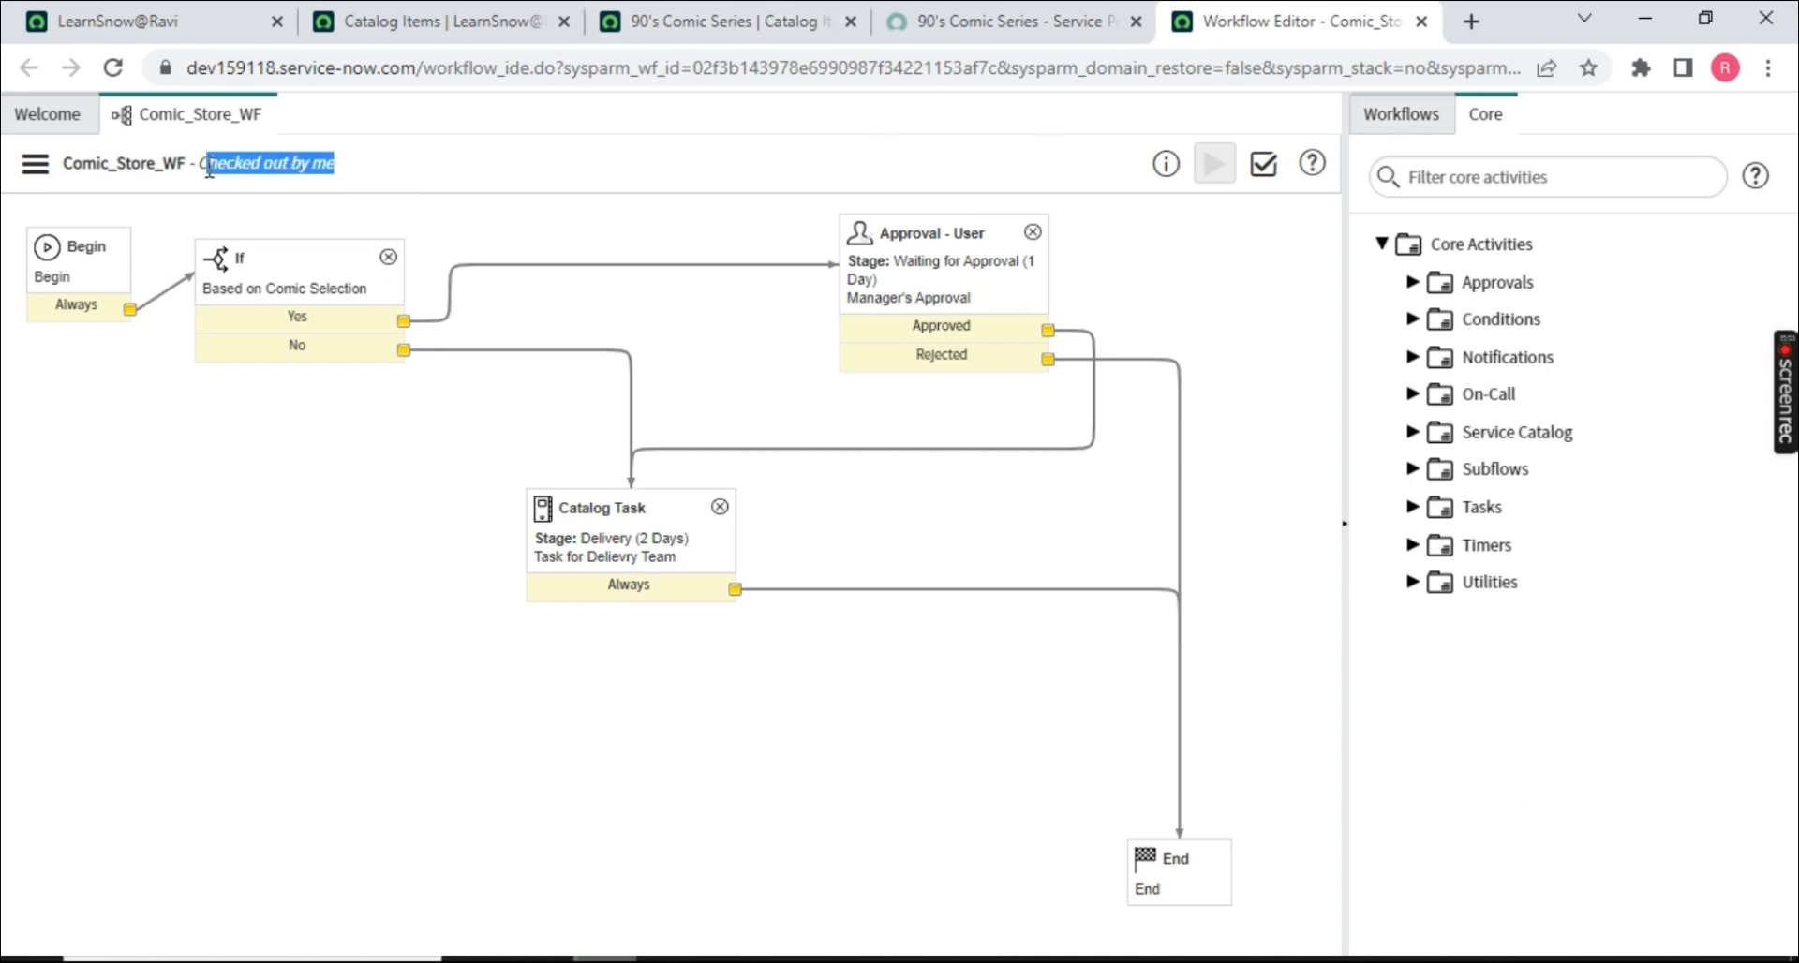
left_click_drag(588, 498, 393, 487)
left_click(359, 243)
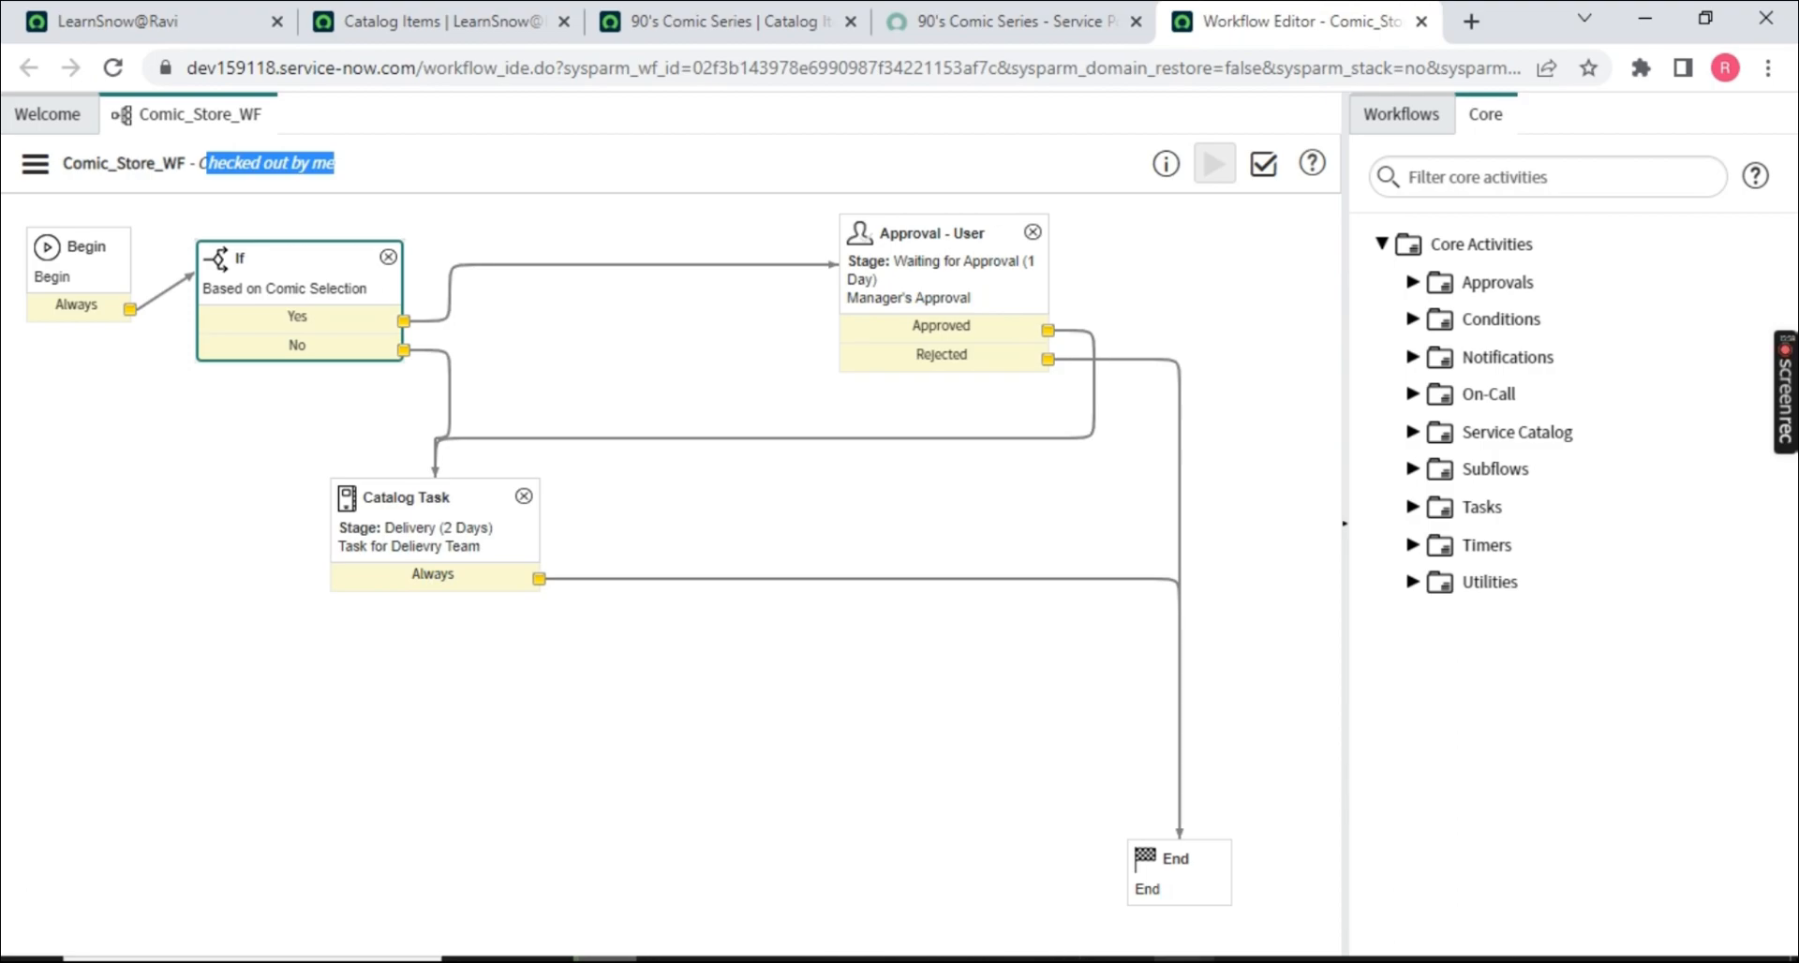
- Switch to the presentation to review the workflow requirements on the Use case slide, and return to the Workflow Editor
mouse_move(1187, 958)
left_click(1347, 867)
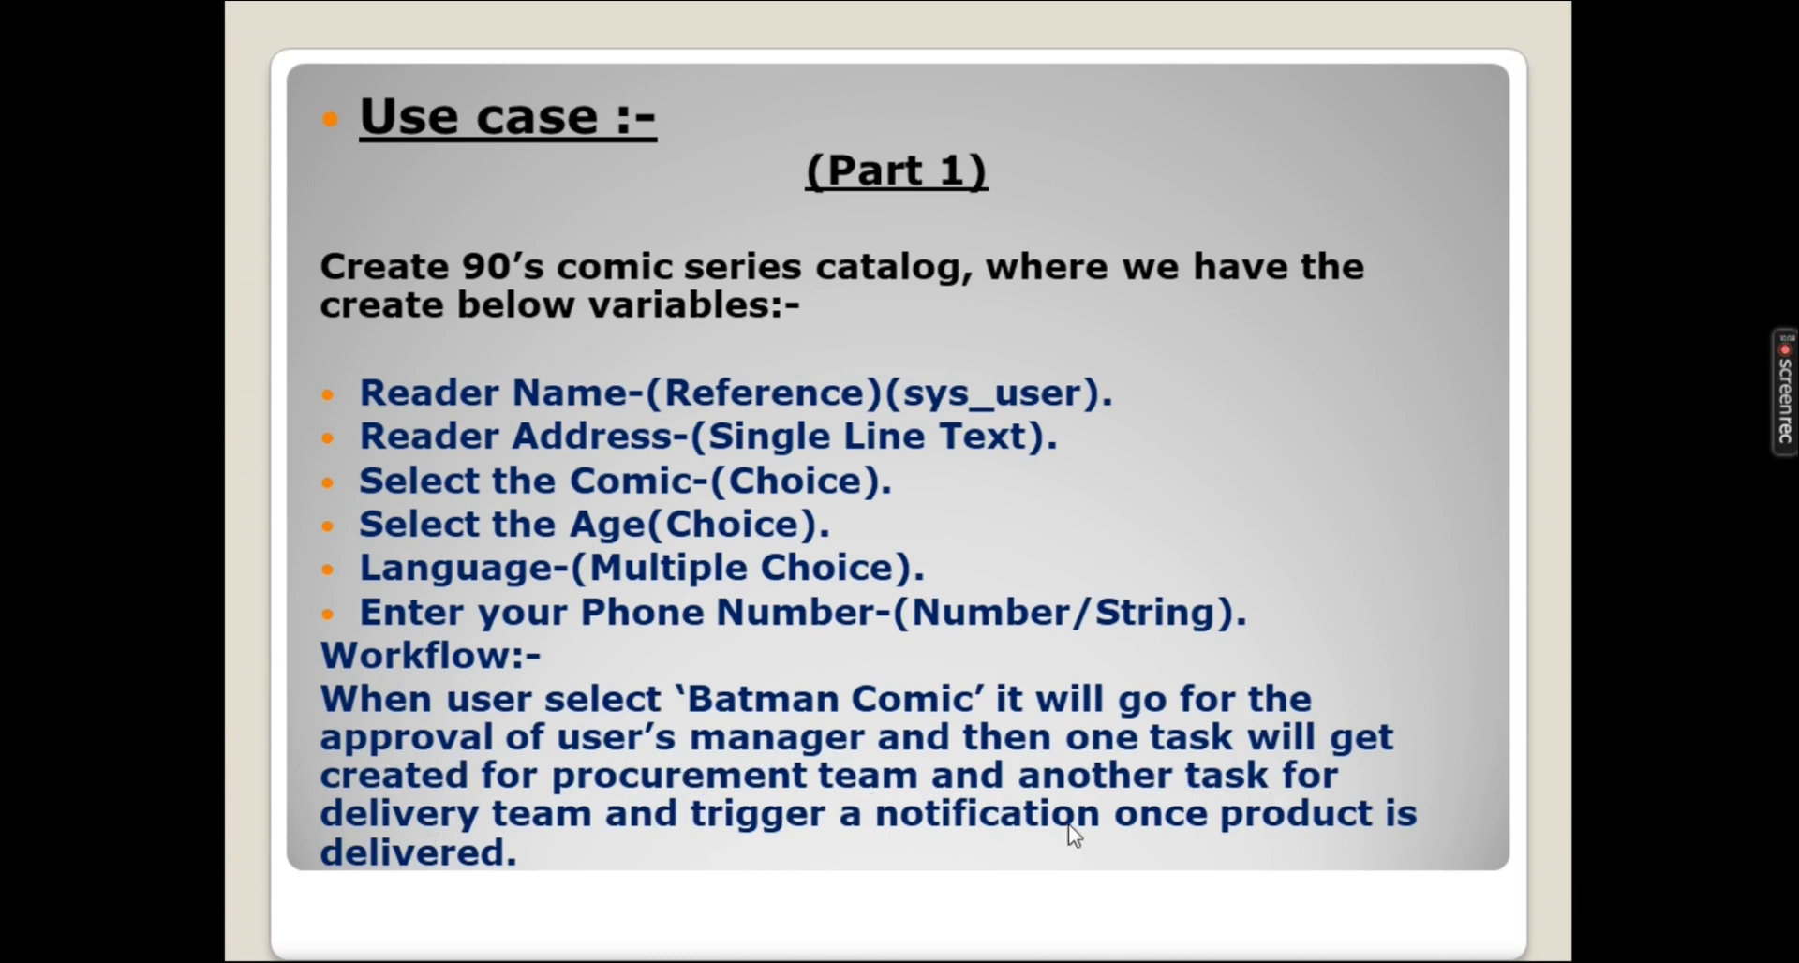
key("alt+Tab")
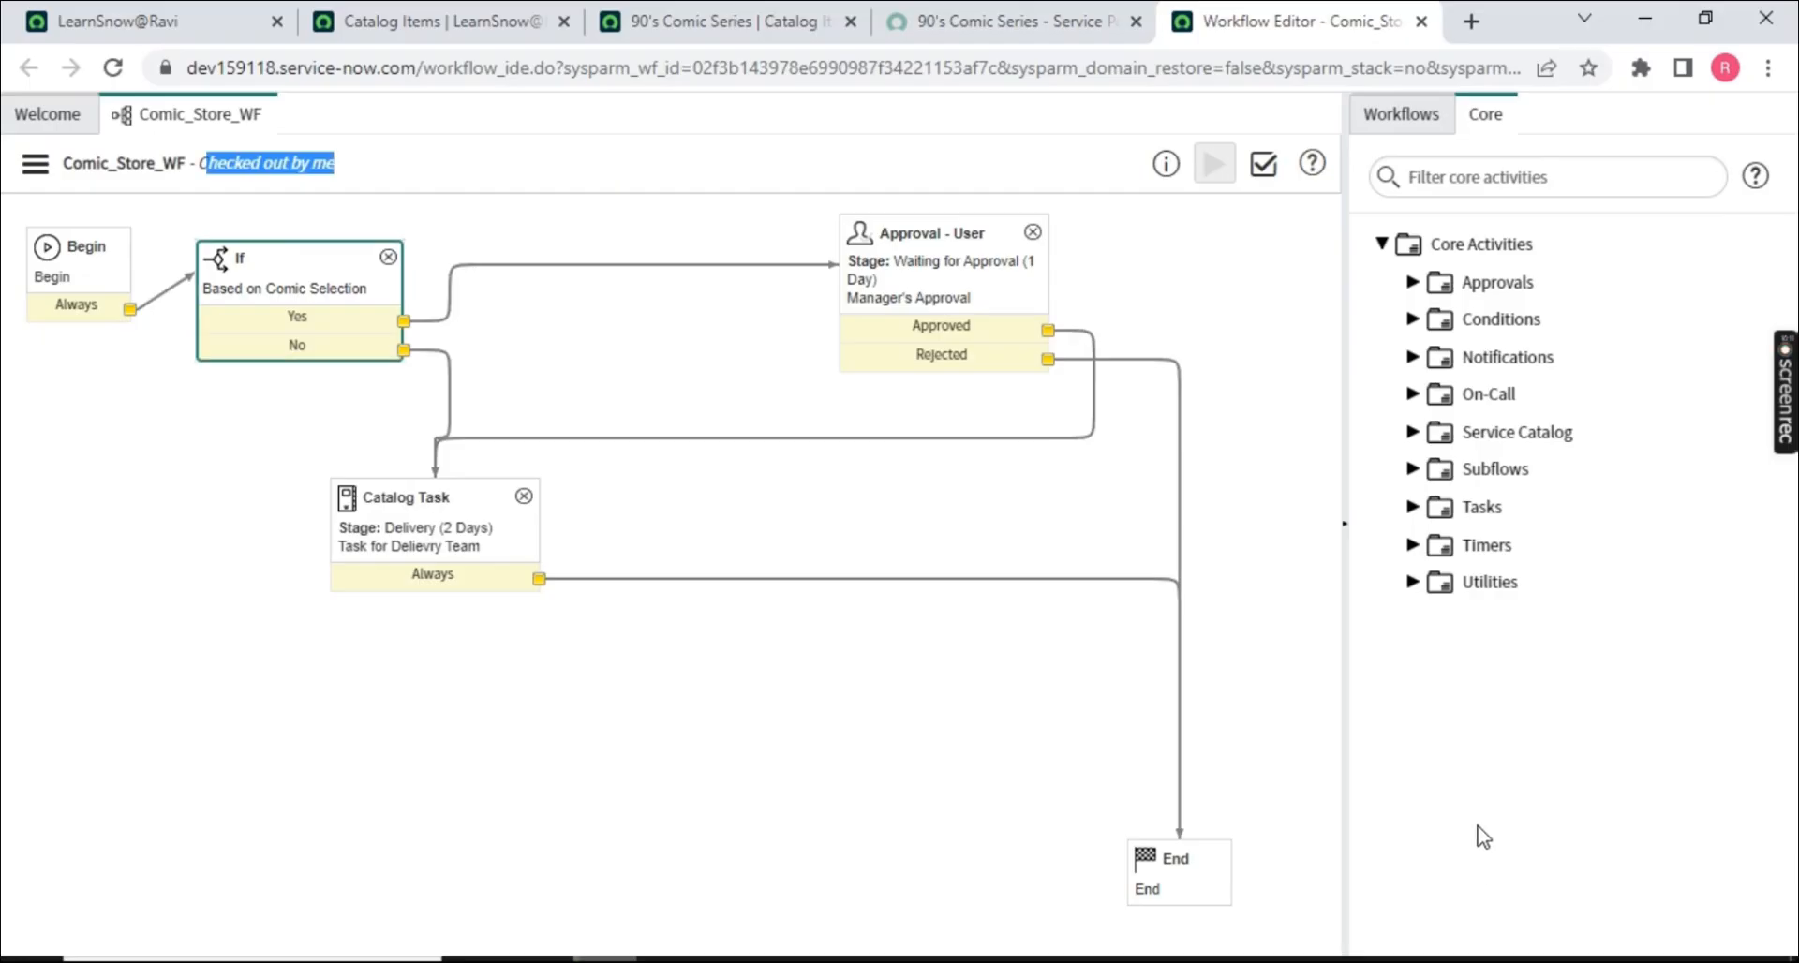
- Switch to the portal's 90's Comic Series form, place its browser tab last, and set Reader Name to System Administrator
left_click(993, 21)
left_click_drag(981, 19, 1260, 25)
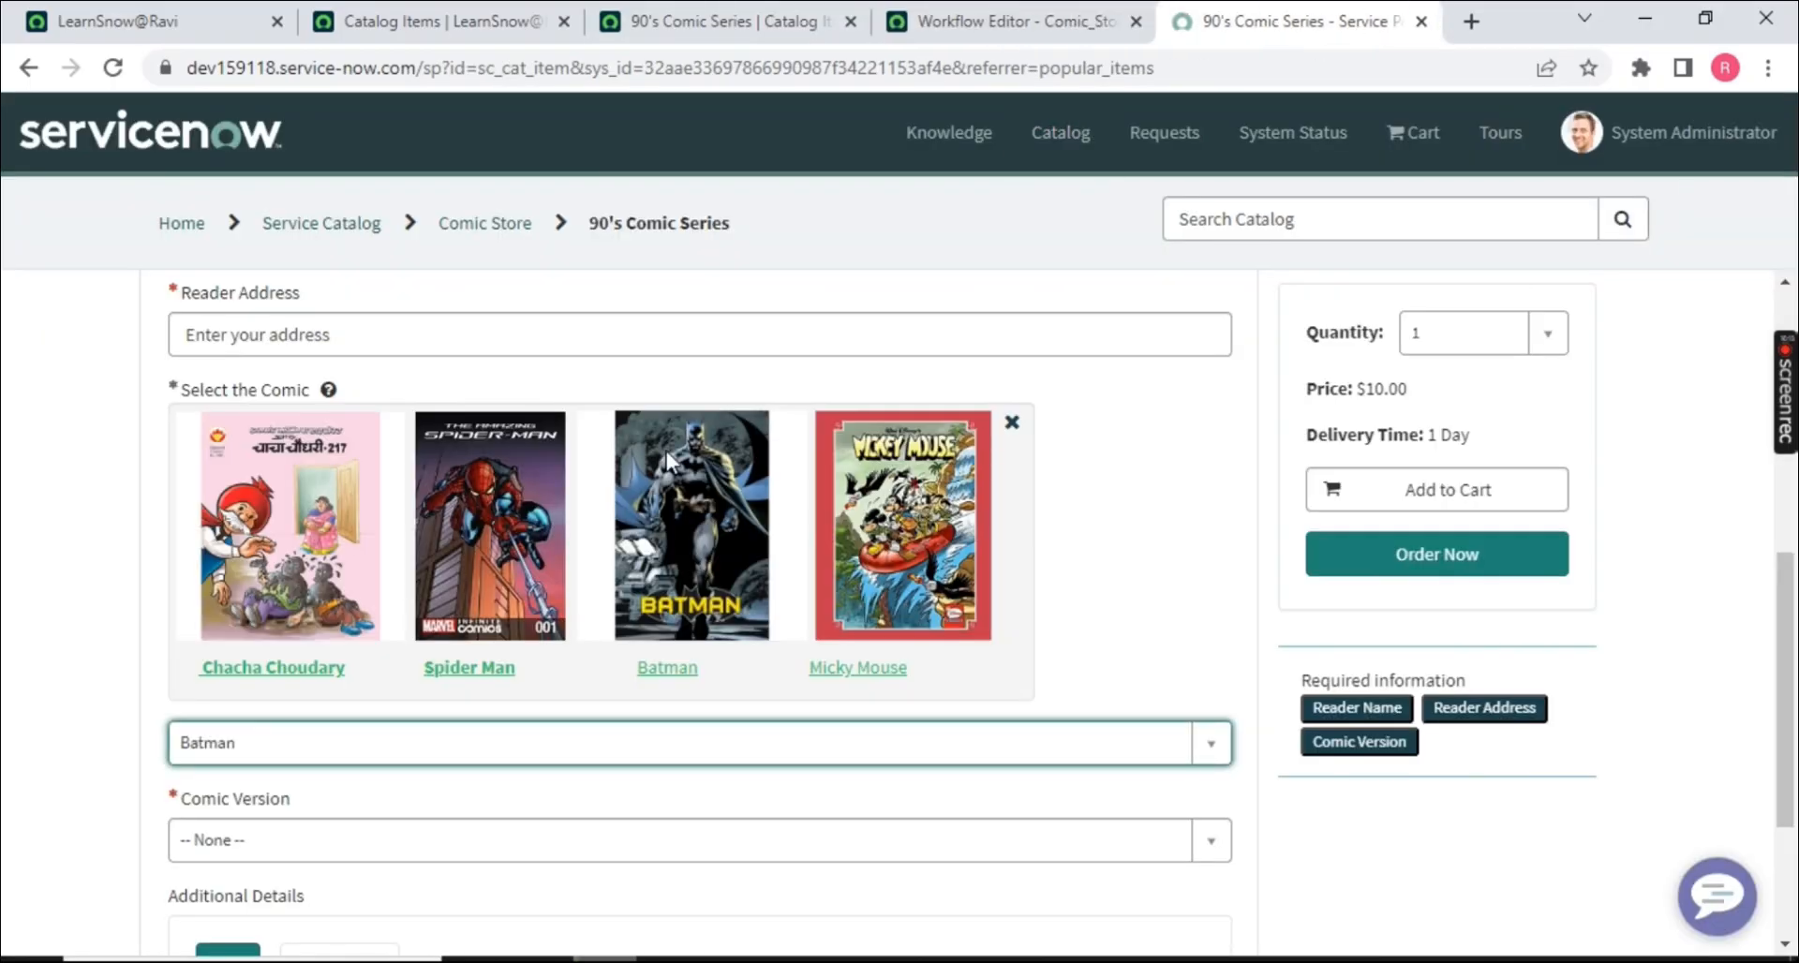
scroll(518, 347, "up", 4)
left_click(480, 634)
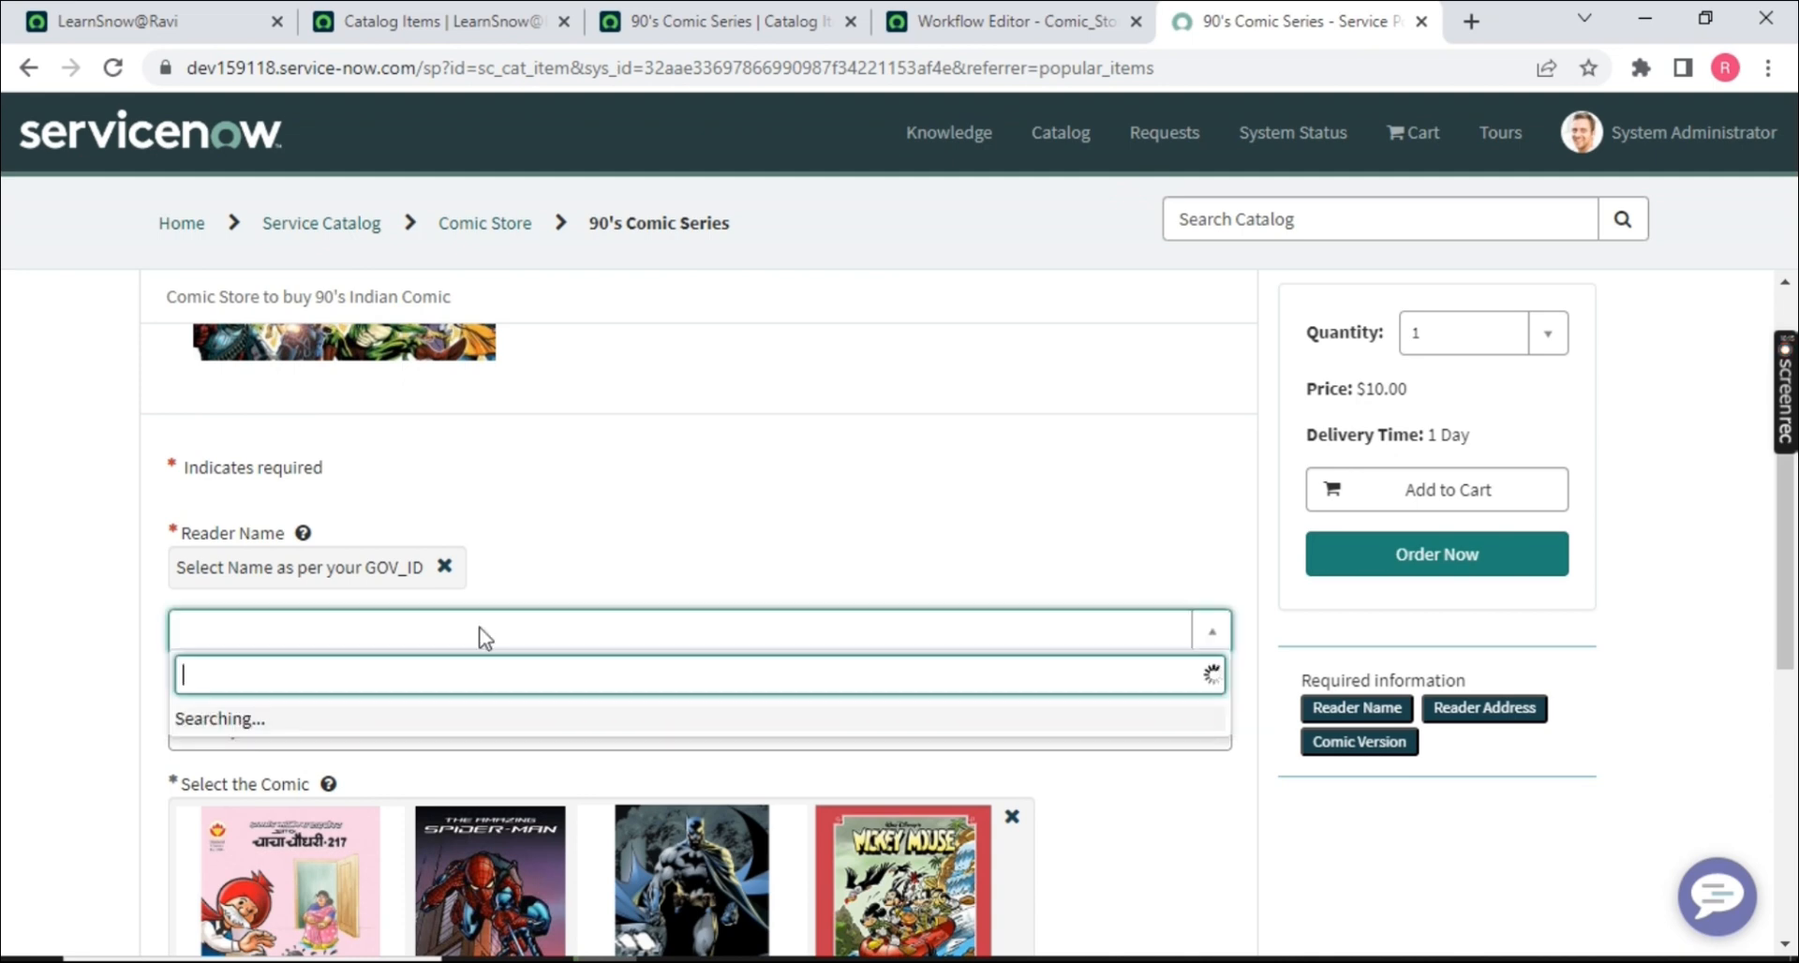
left_click(244, 478)
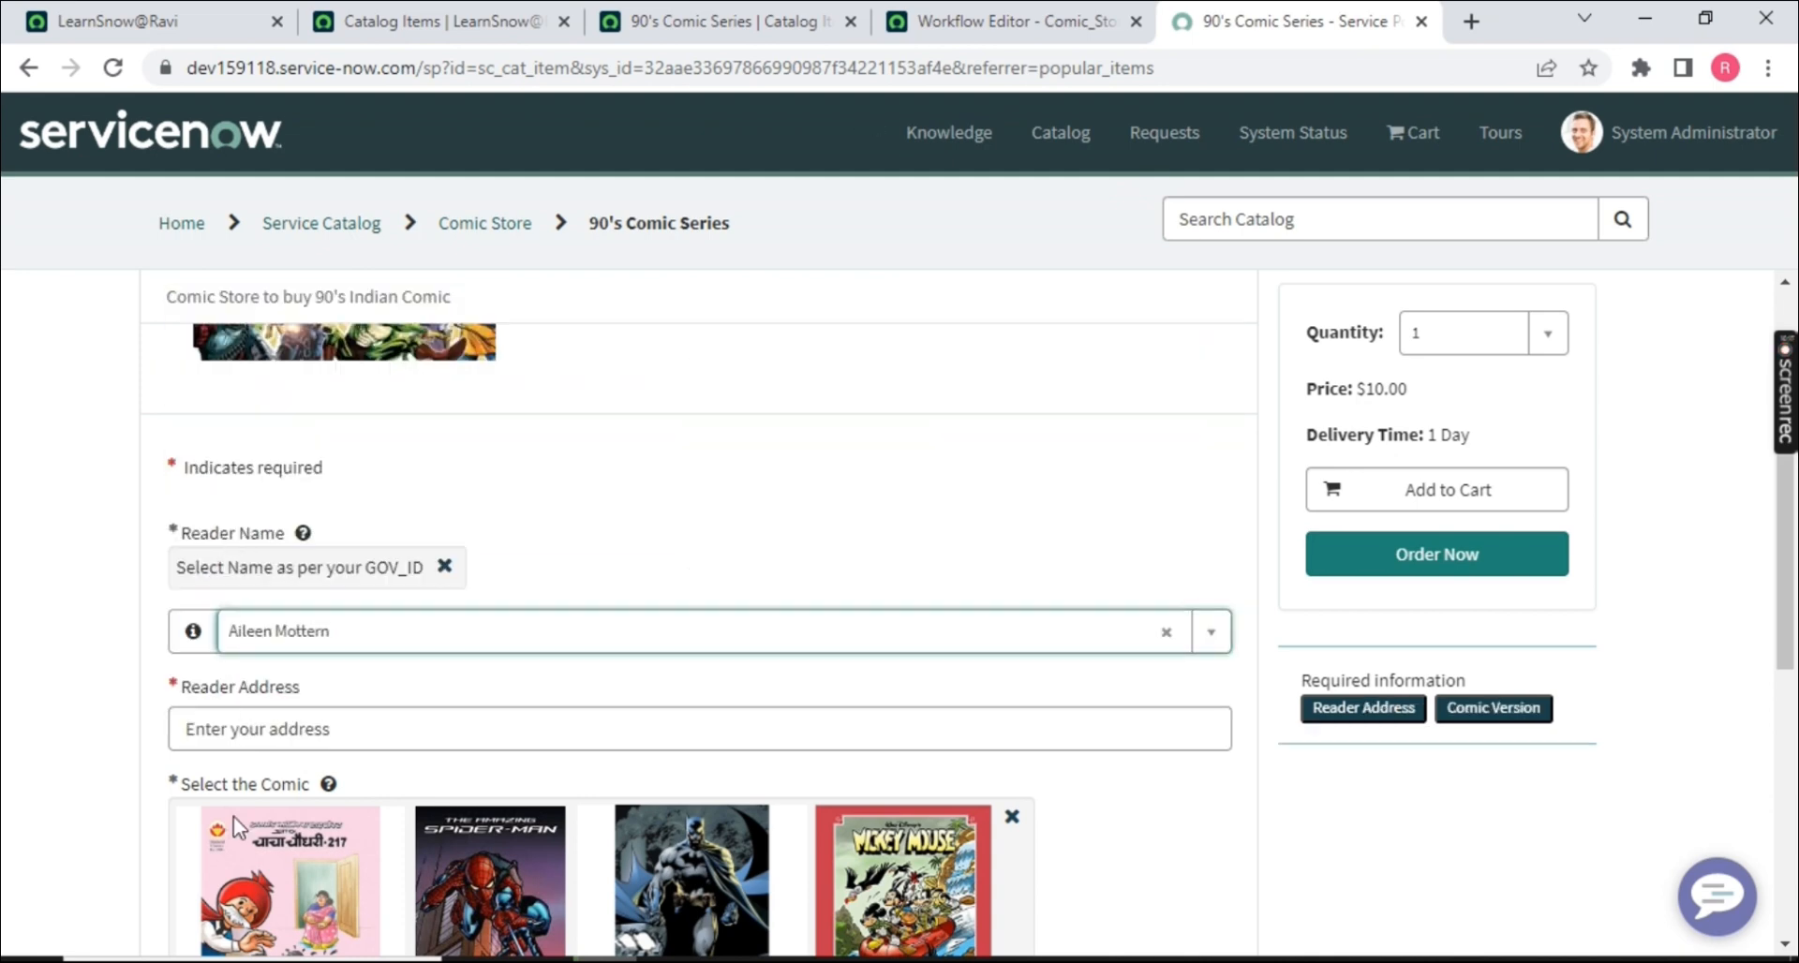
scroll(319, 659, "down", 3)
left_click(467, 371)
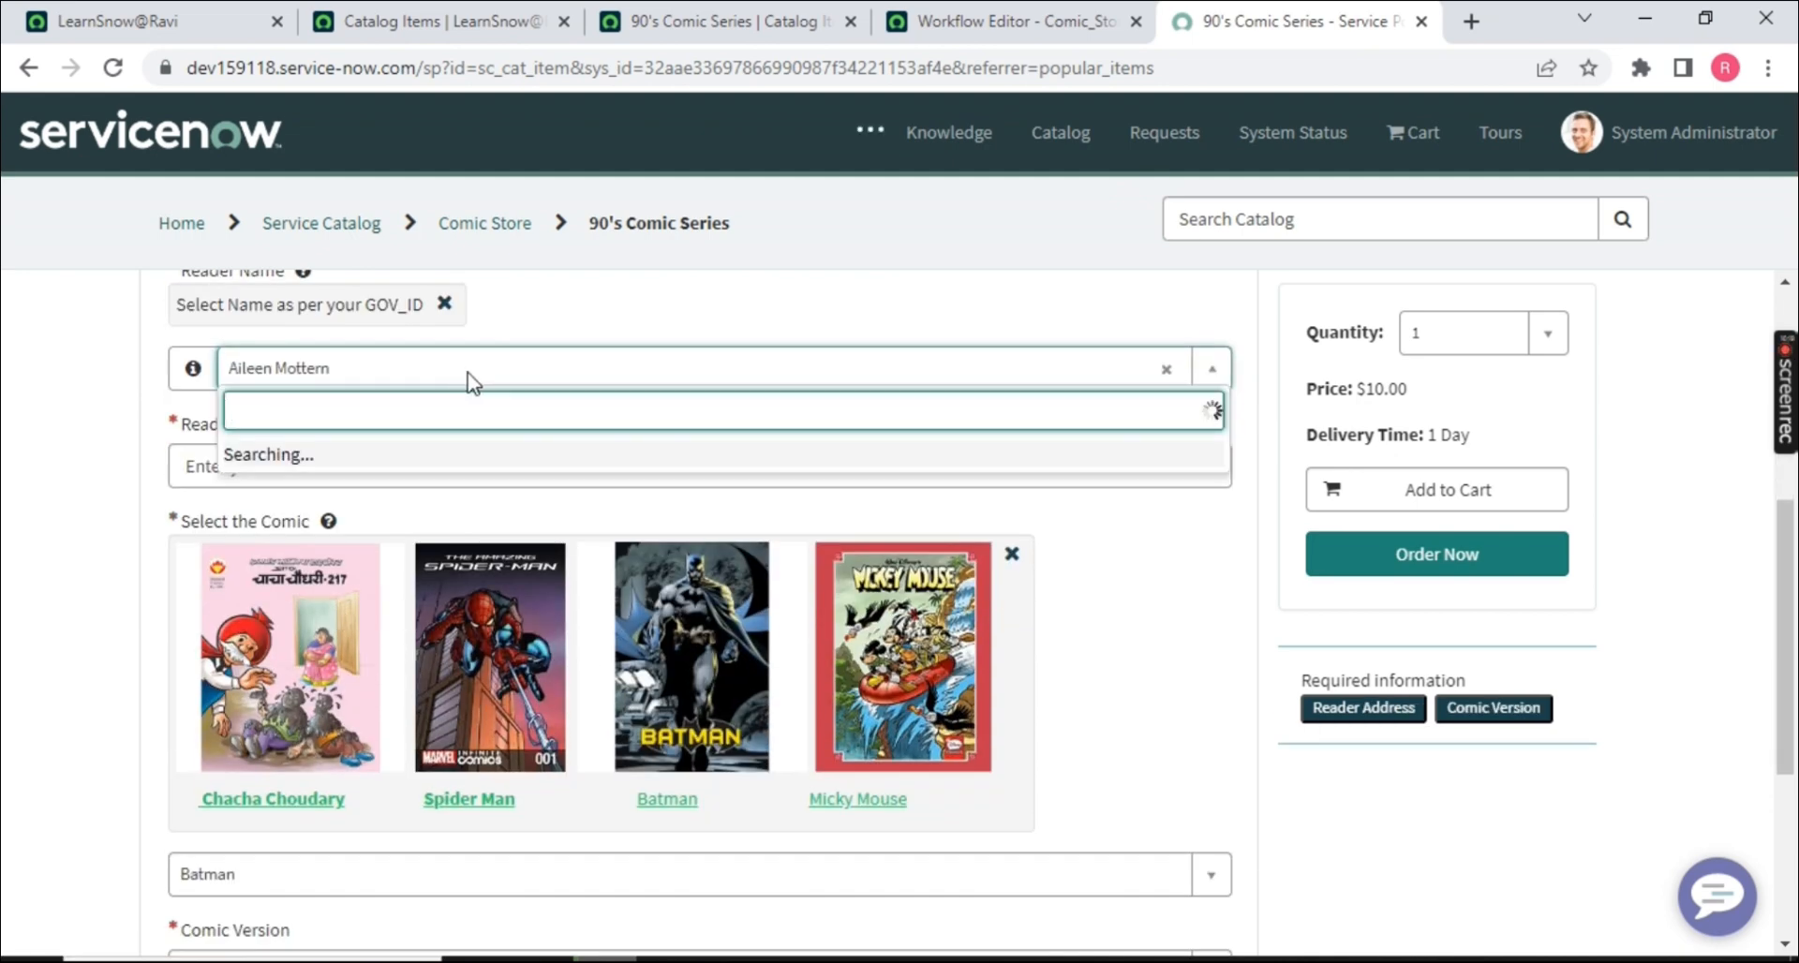
type("syste")
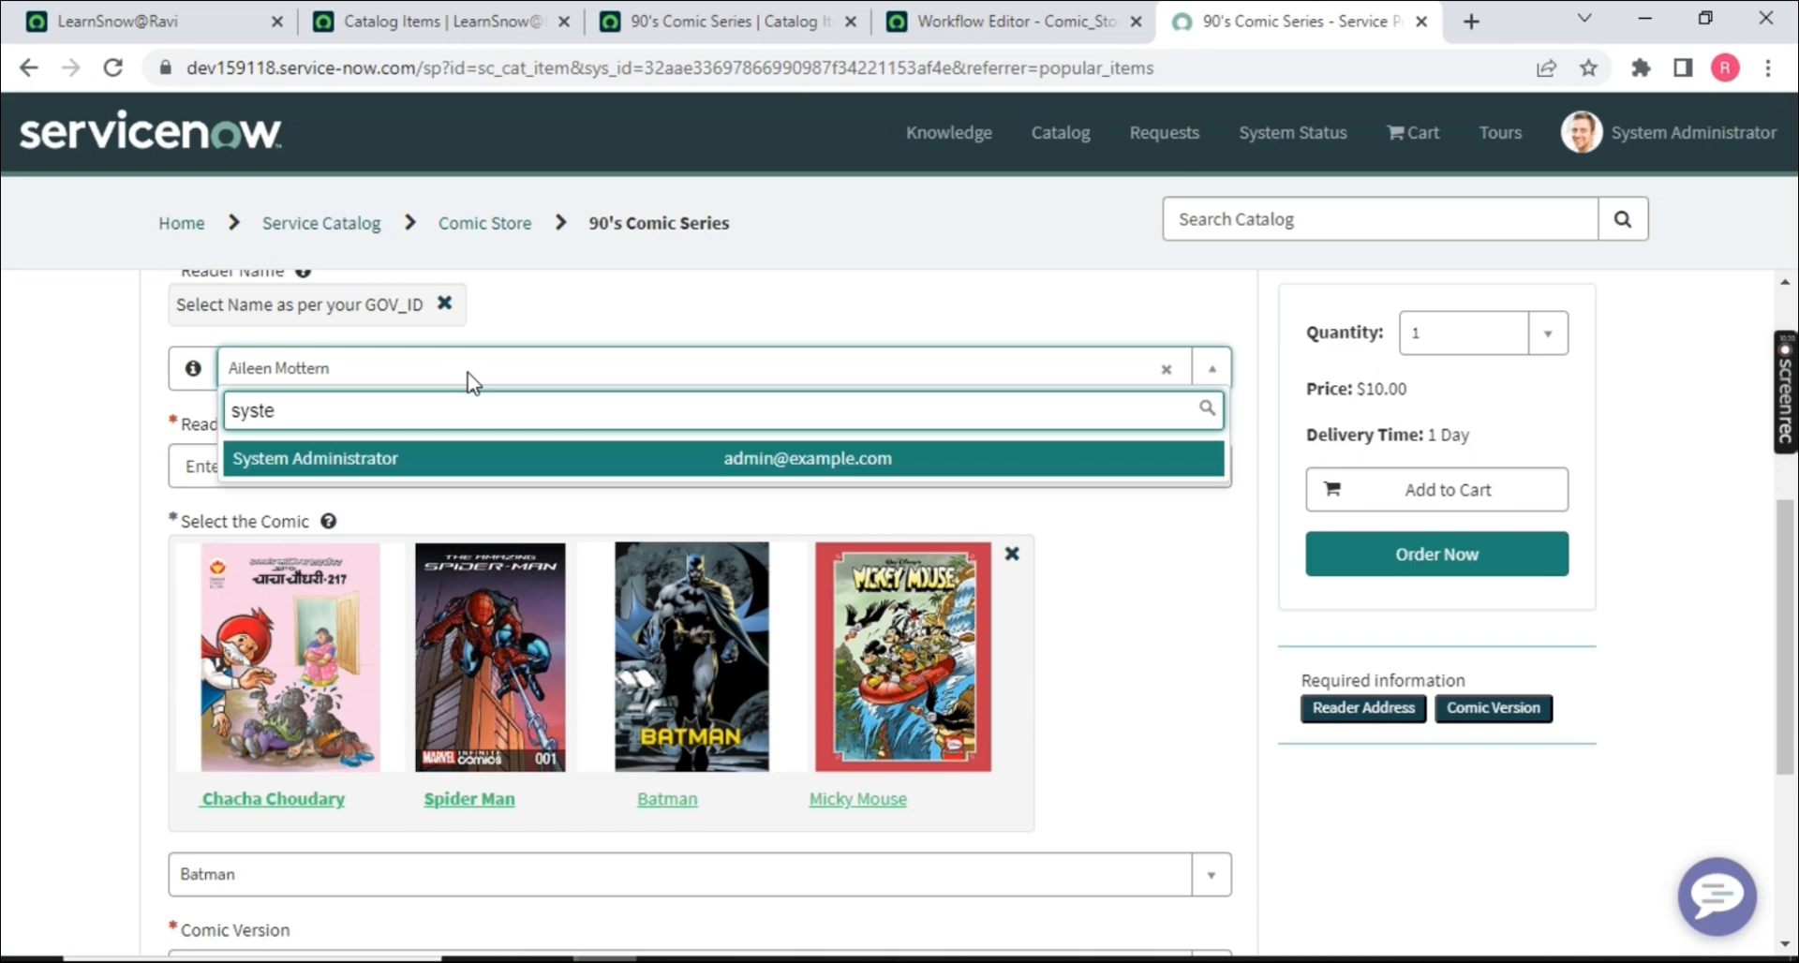
left_click(281, 455)
- Enter "Test" as the Reader Address on the order form
left_click(286, 468)
type("Comic Version 1")
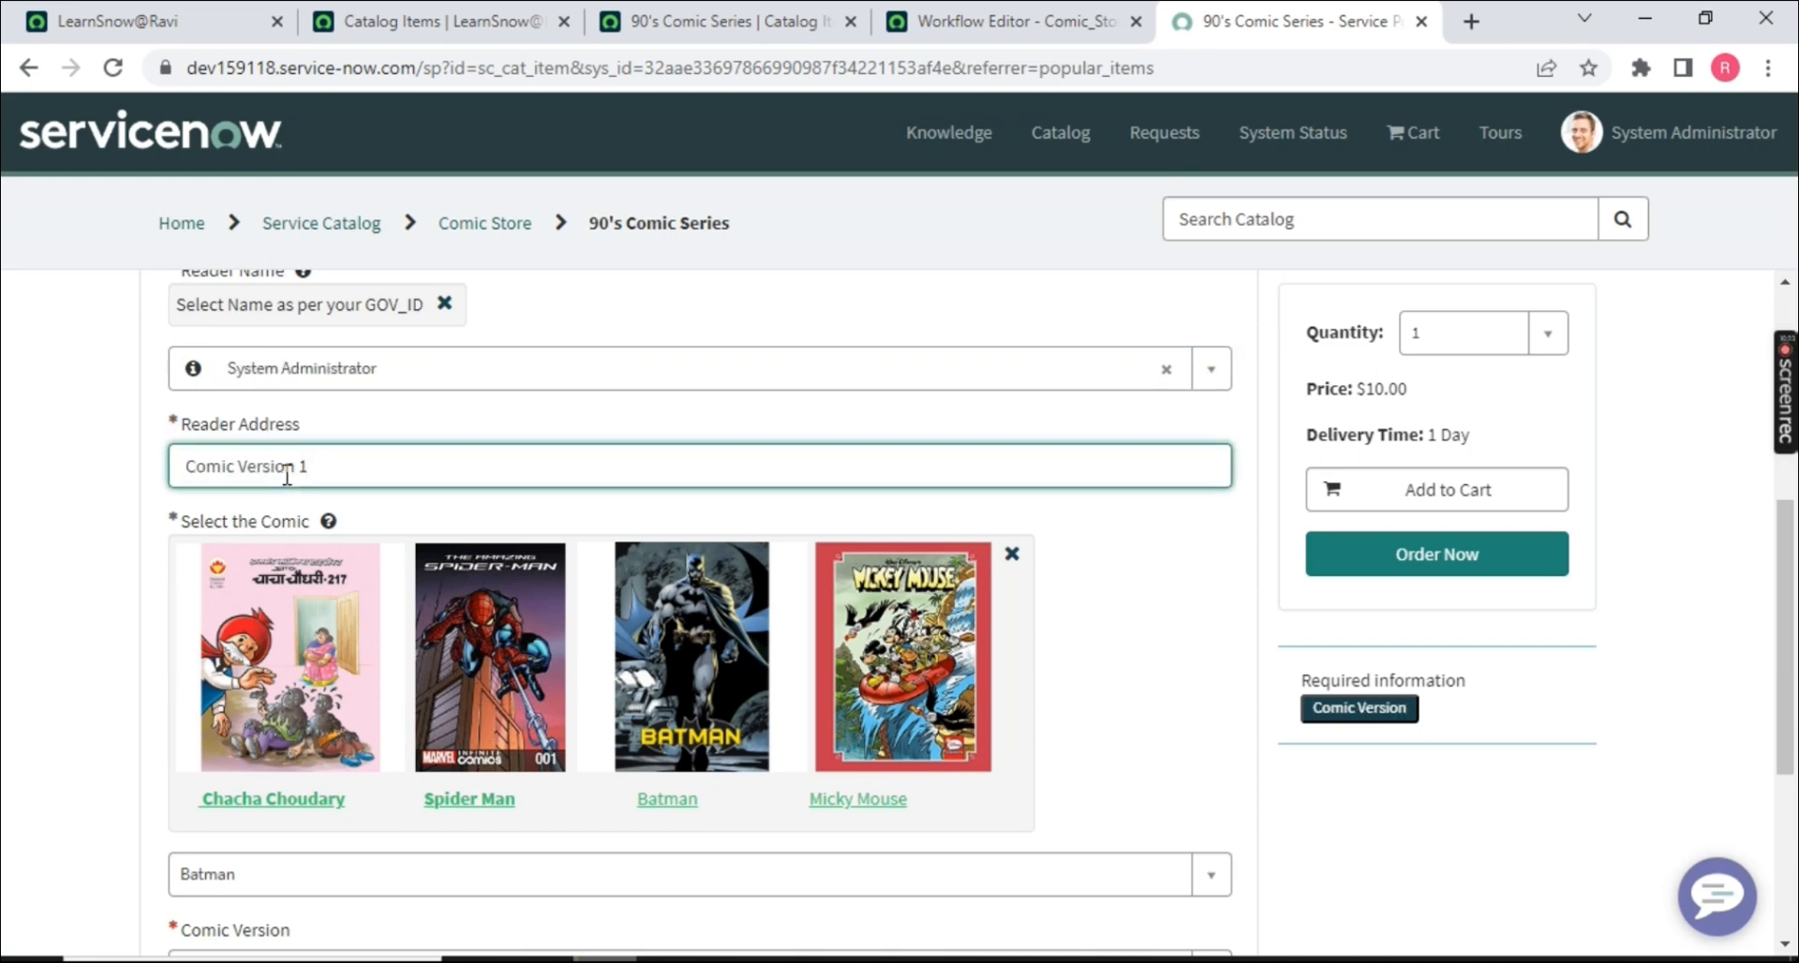
key("ctrl+a")
type("Te")
- Choose Batman as the comic and Comic Version 1 as the Comic Version
scroll(840, 653, "down", 4)
left_click(454, 482)
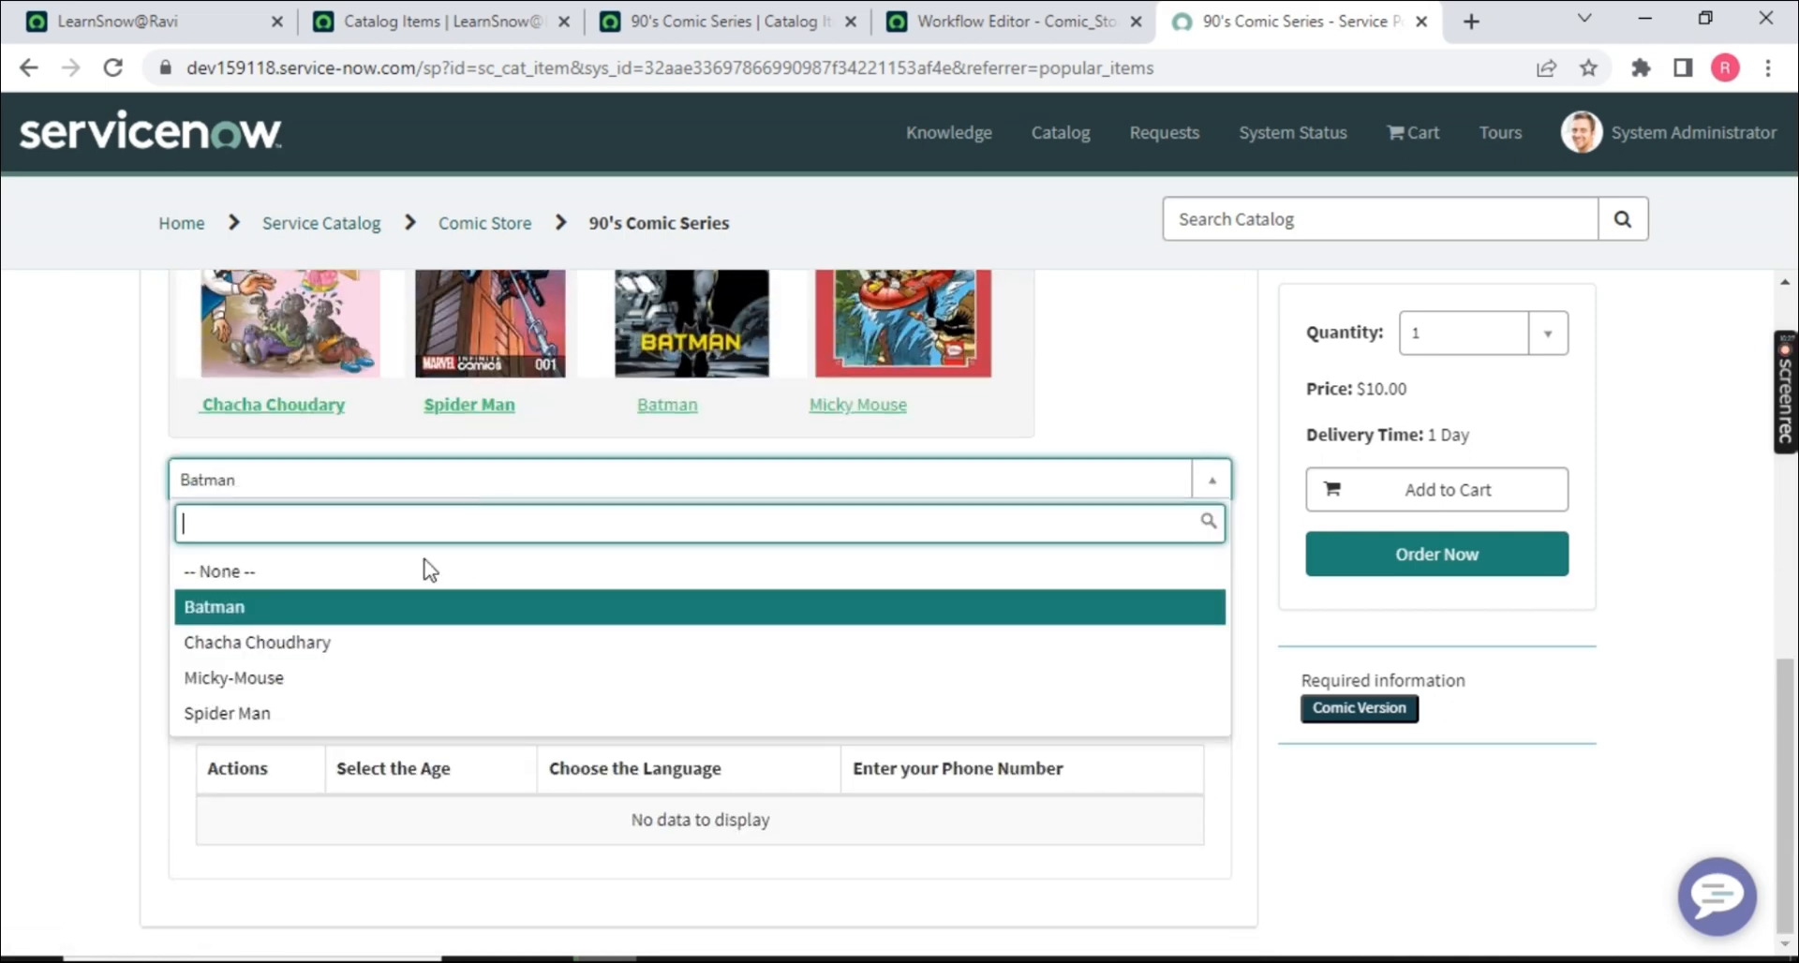
left_click(313, 606)
left_click(318, 589)
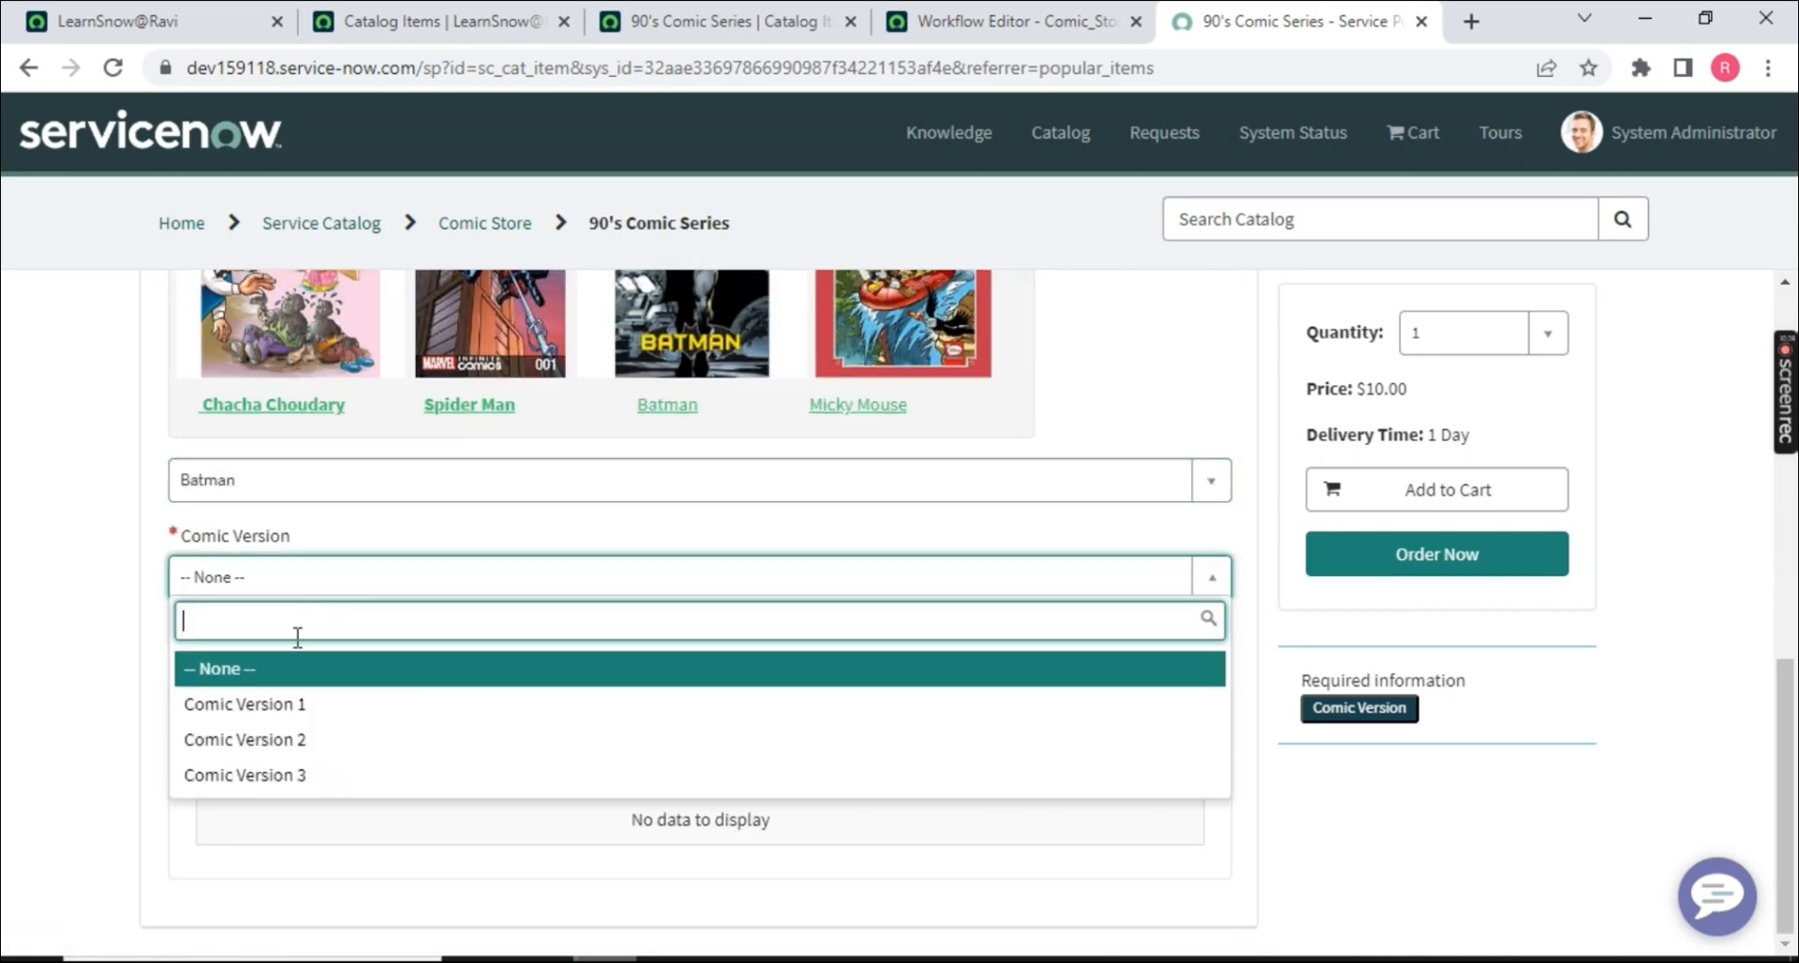
left_click(287, 703)
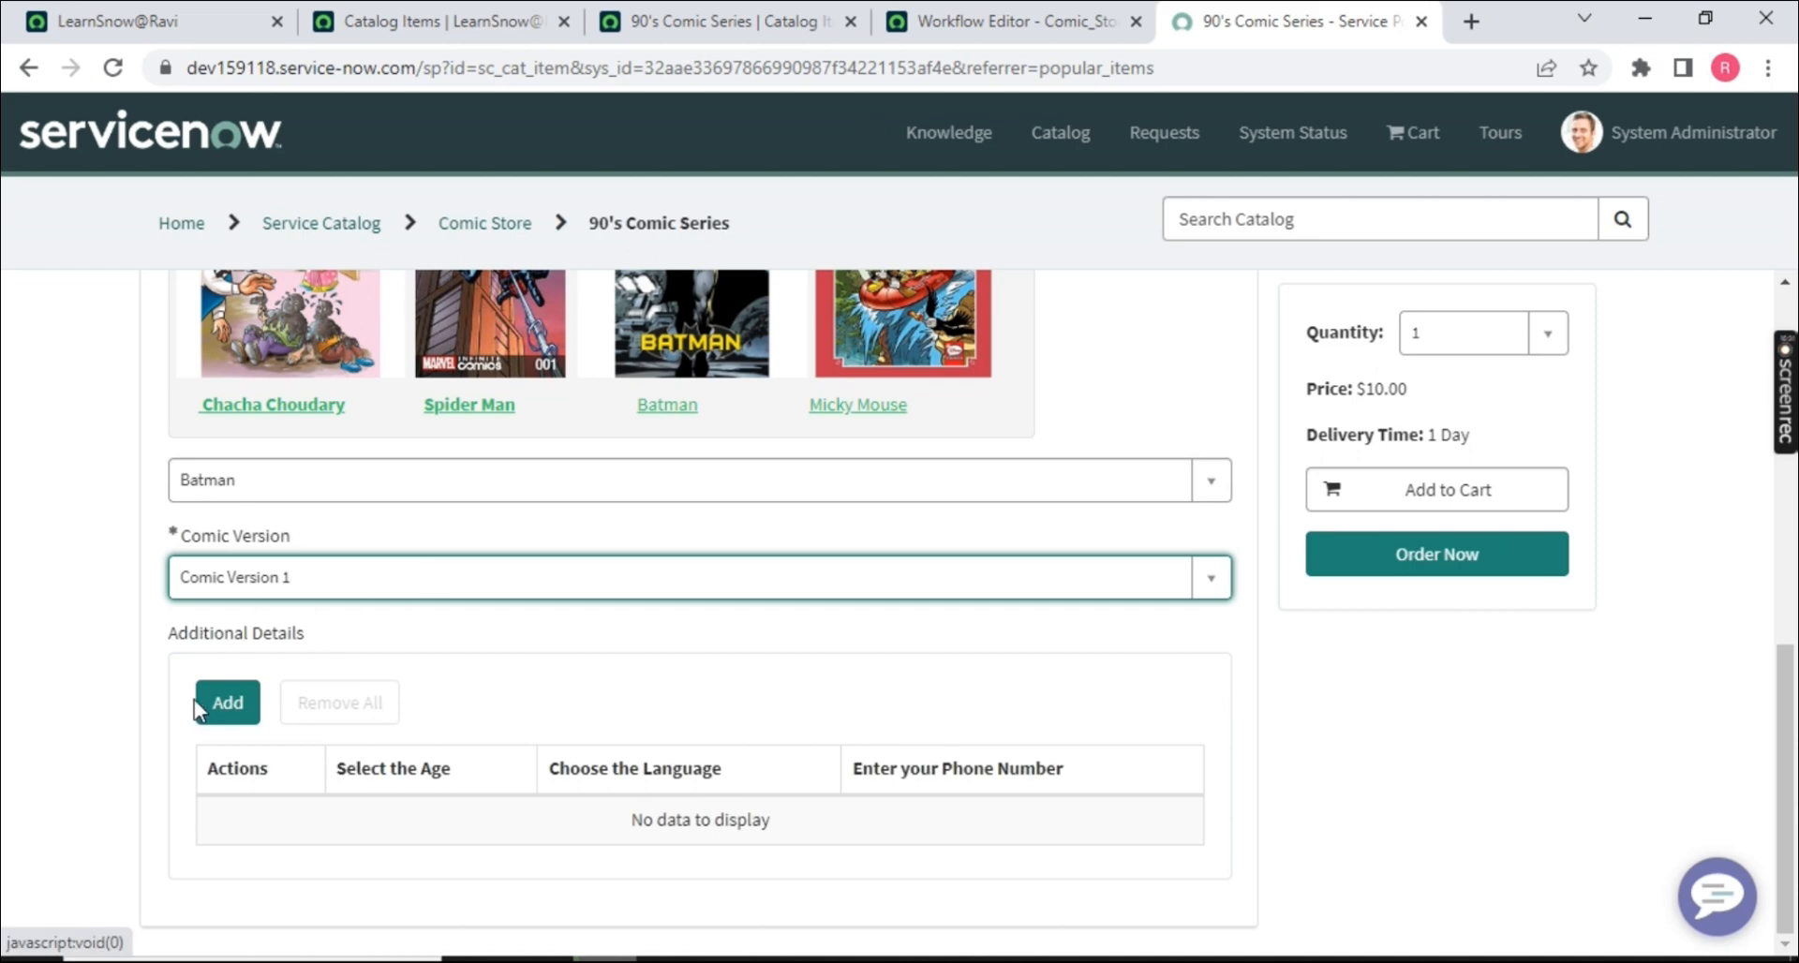
- Add an Additional Details row with age 15yrs-18yrs, language English, and a placeholder phone number
left_click(230, 716)
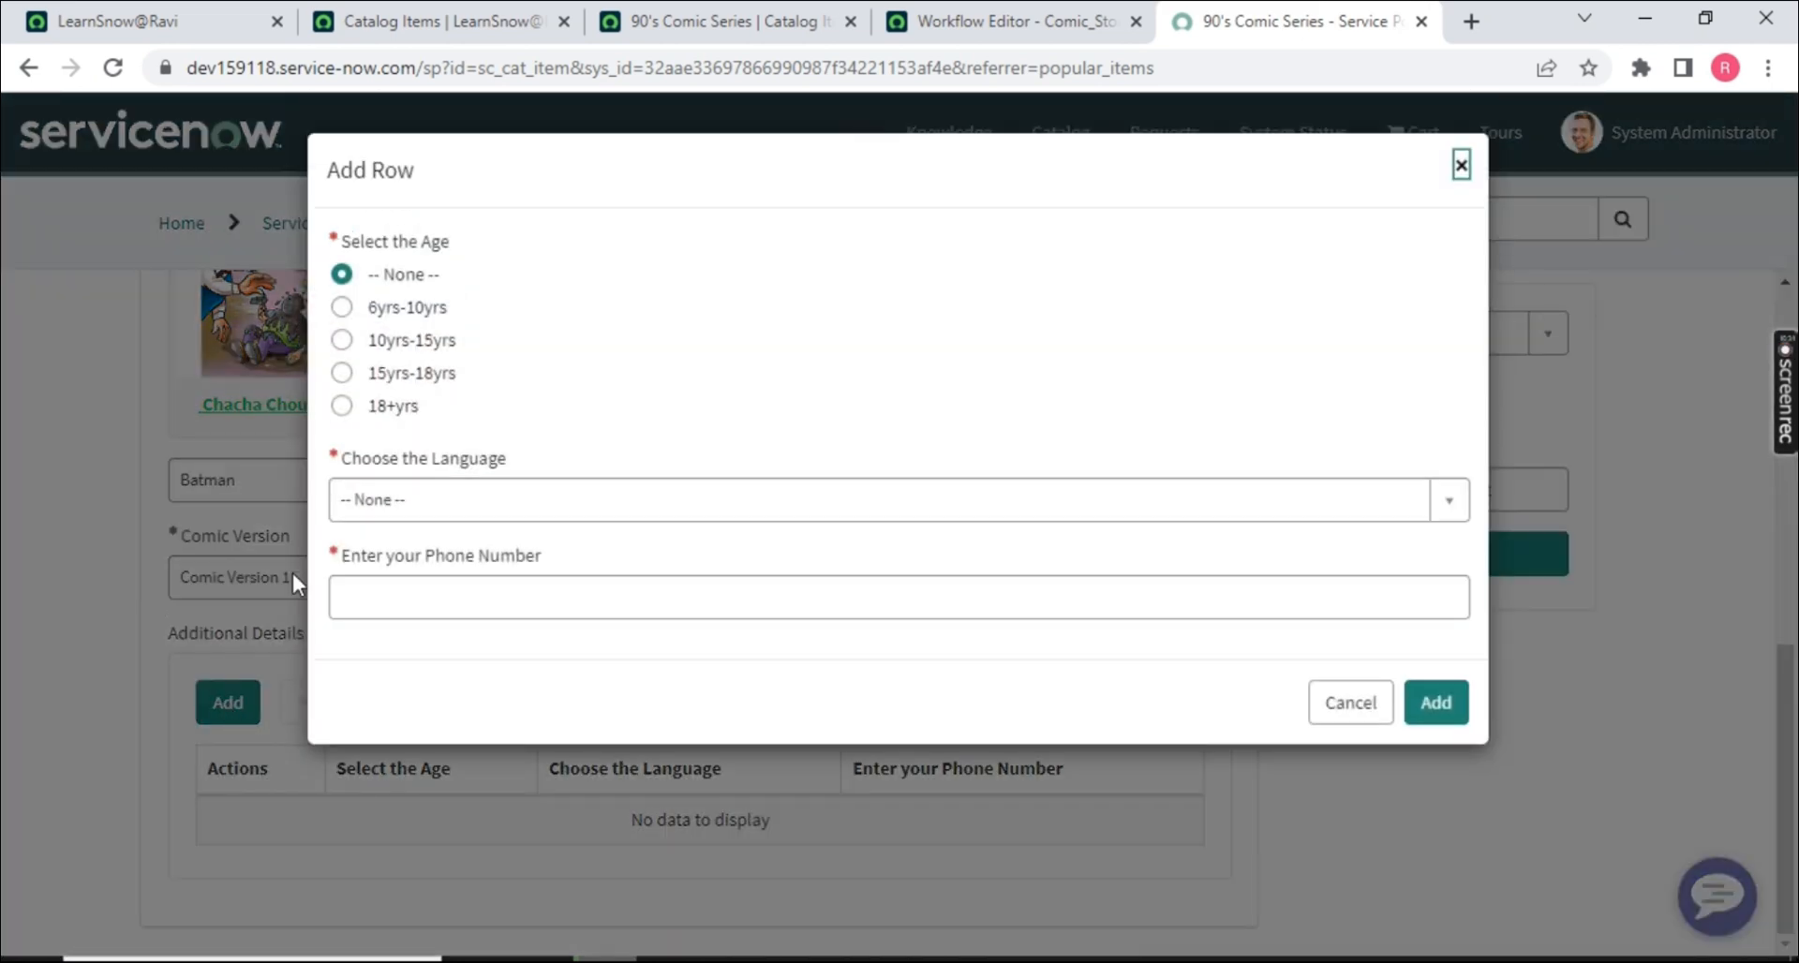
left_click(492, 510)
left_click(375, 626)
left_click(394, 373)
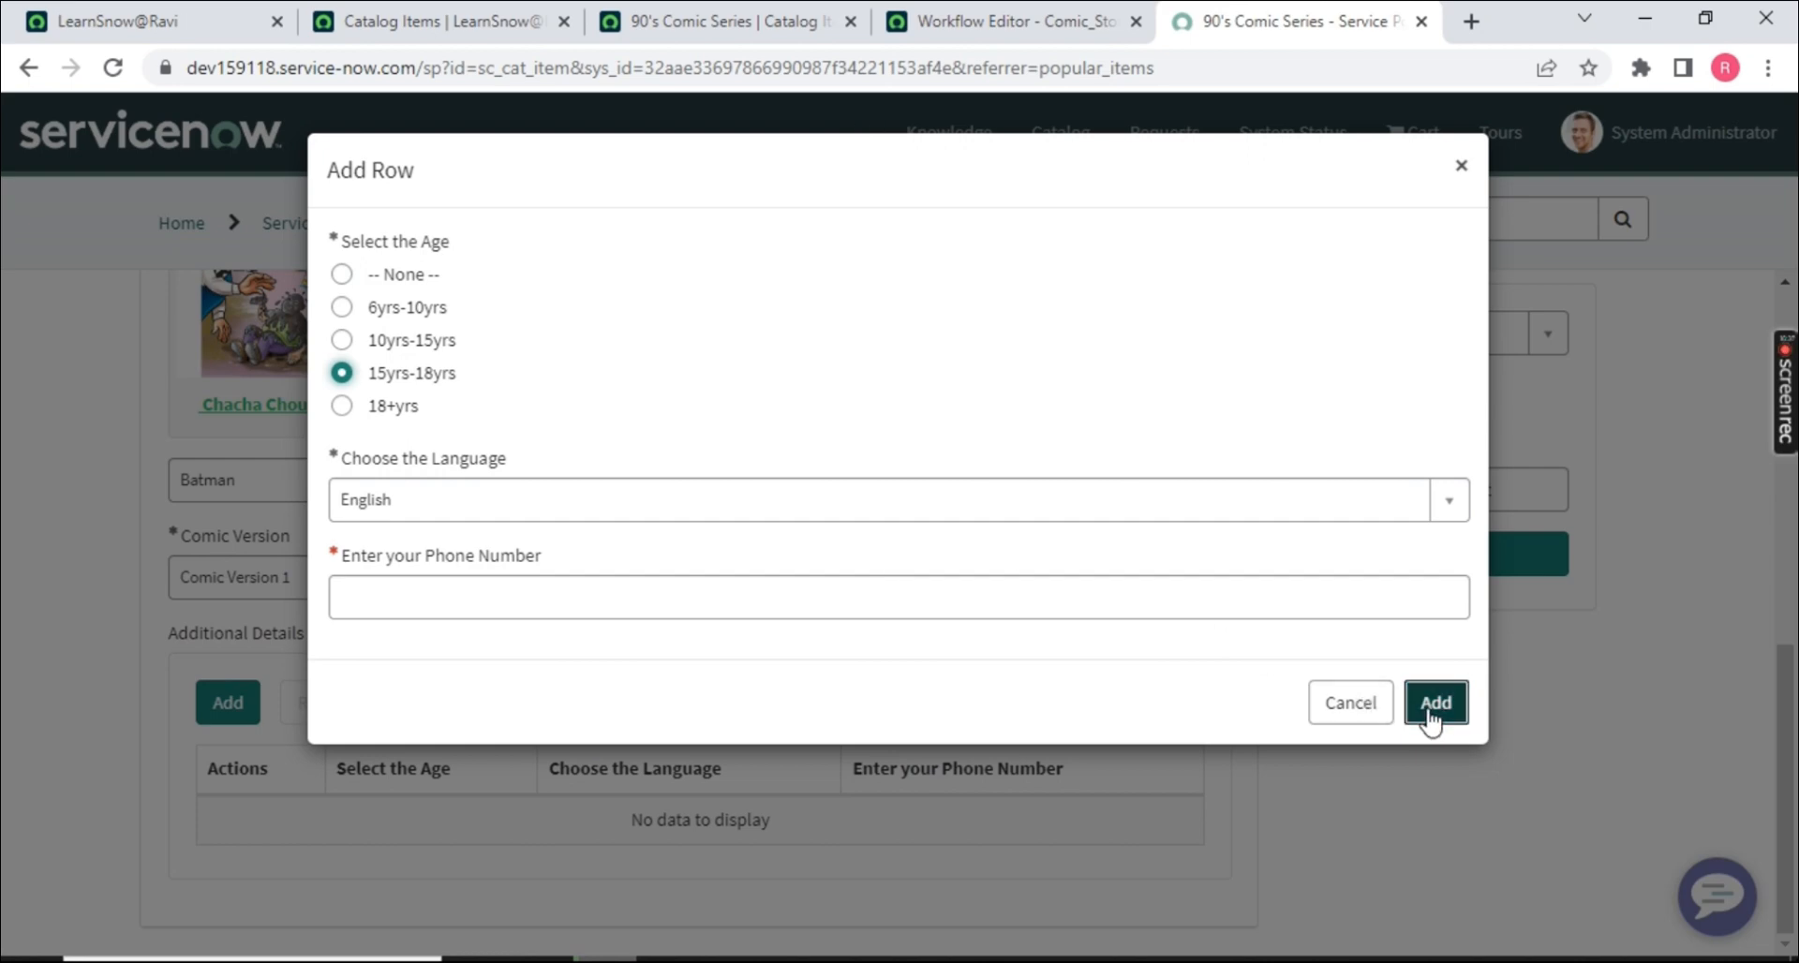
left_click(1431, 705)
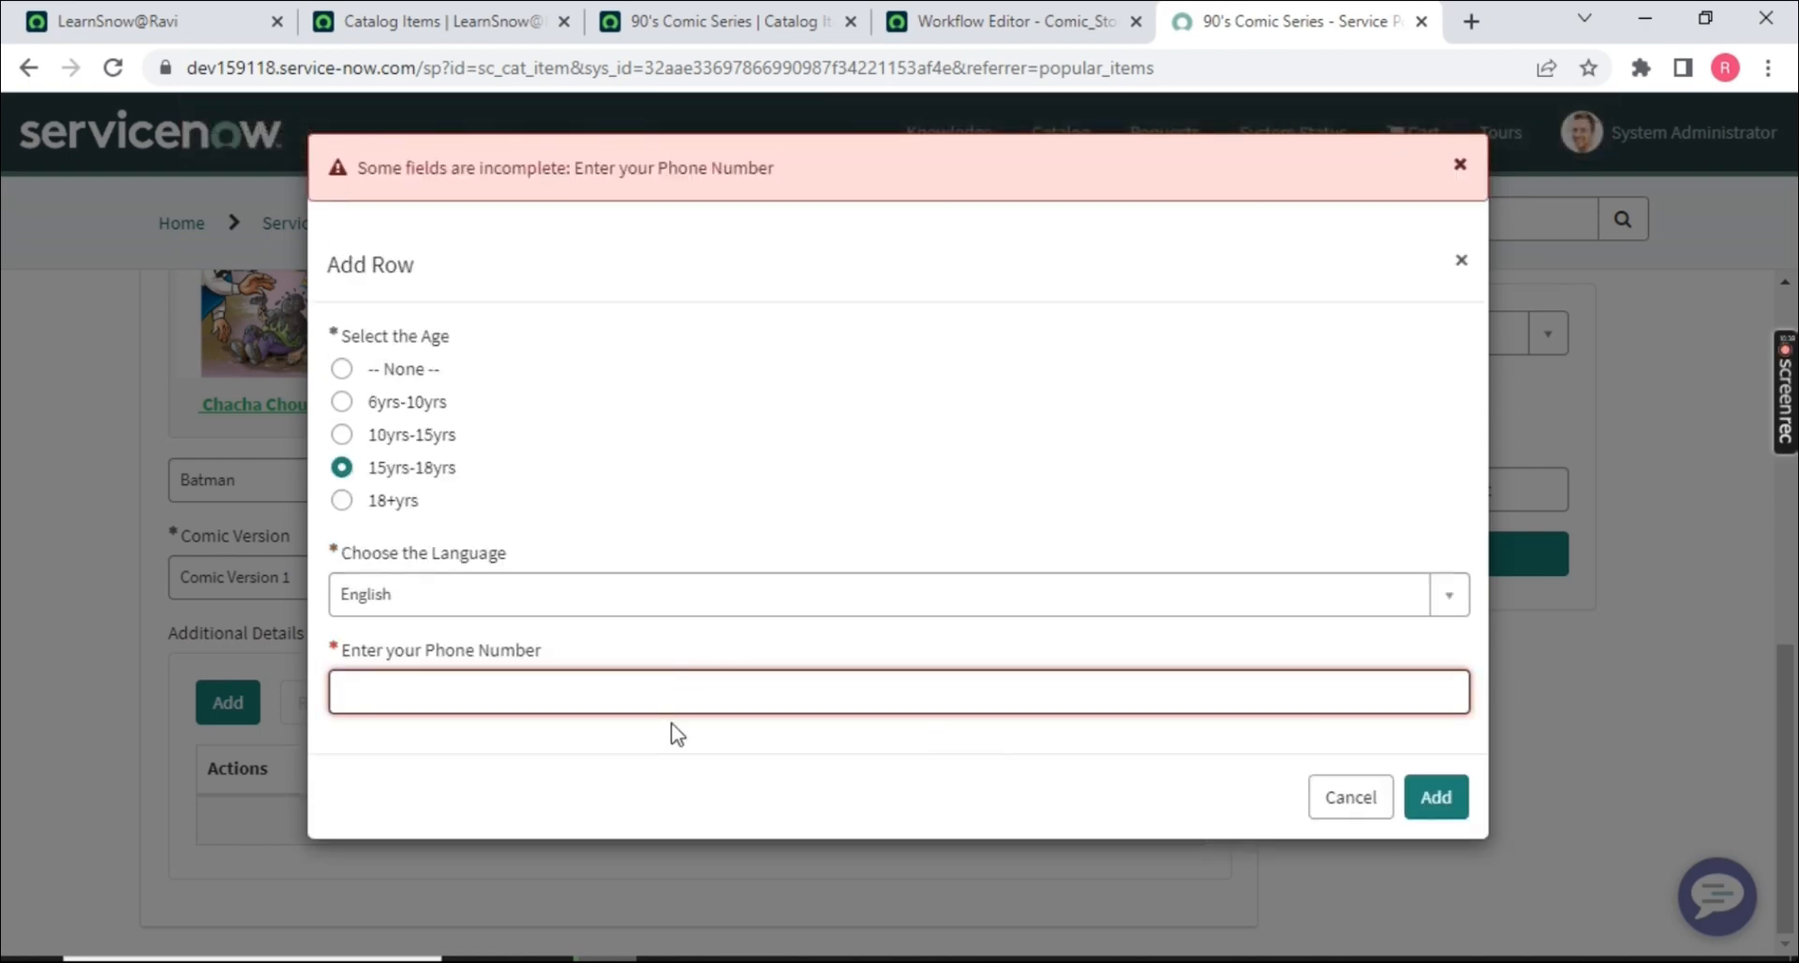
left_click(1436, 796)
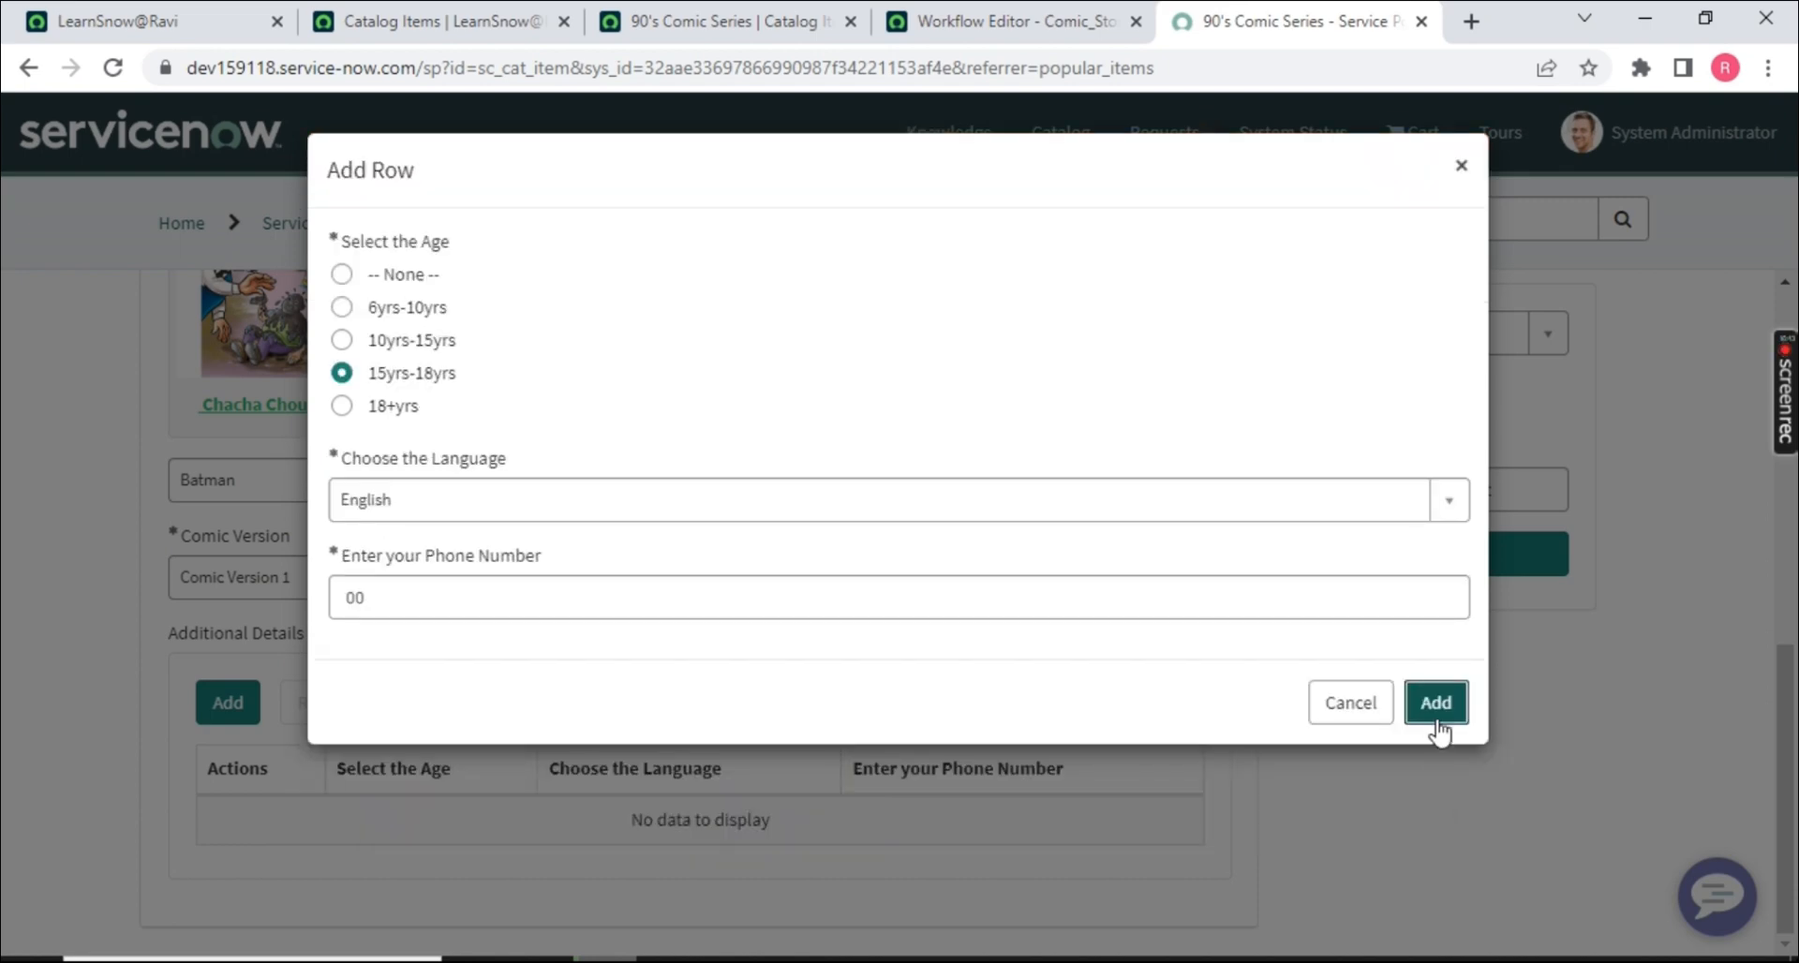
left_click(1436, 705)
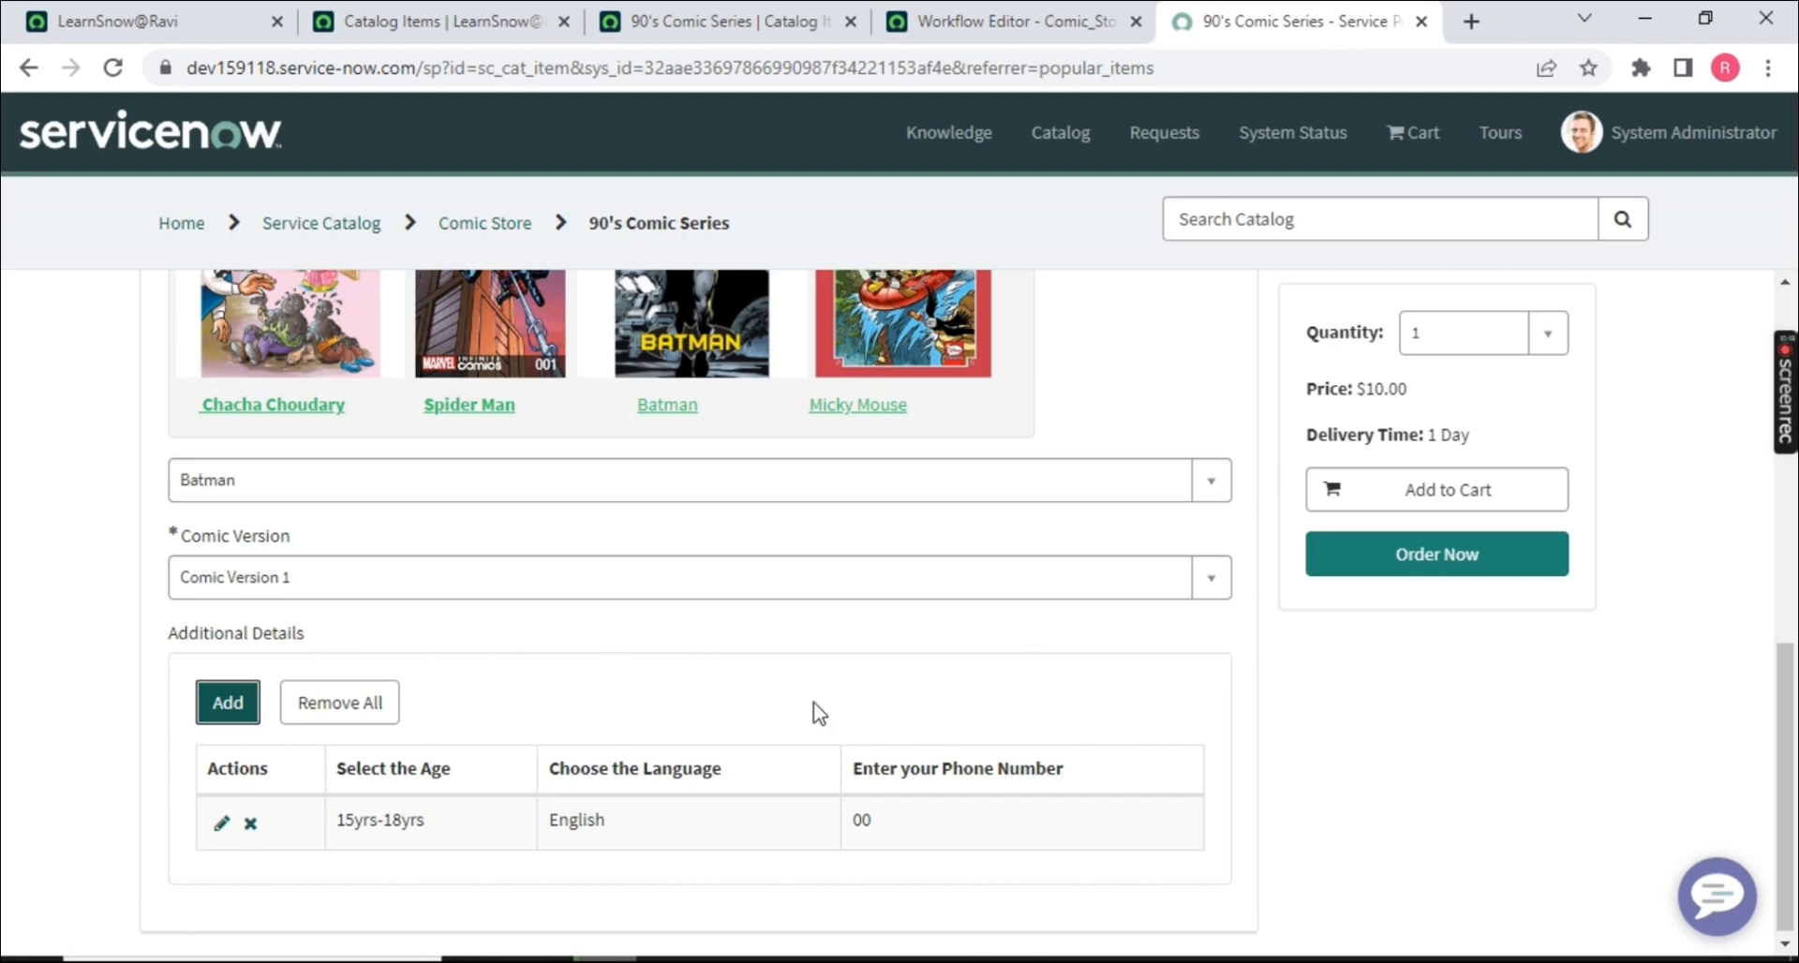
- Order the comic, check out with System Administrator as the requester, and highlight the request number in the summary
left_click(1458, 555)
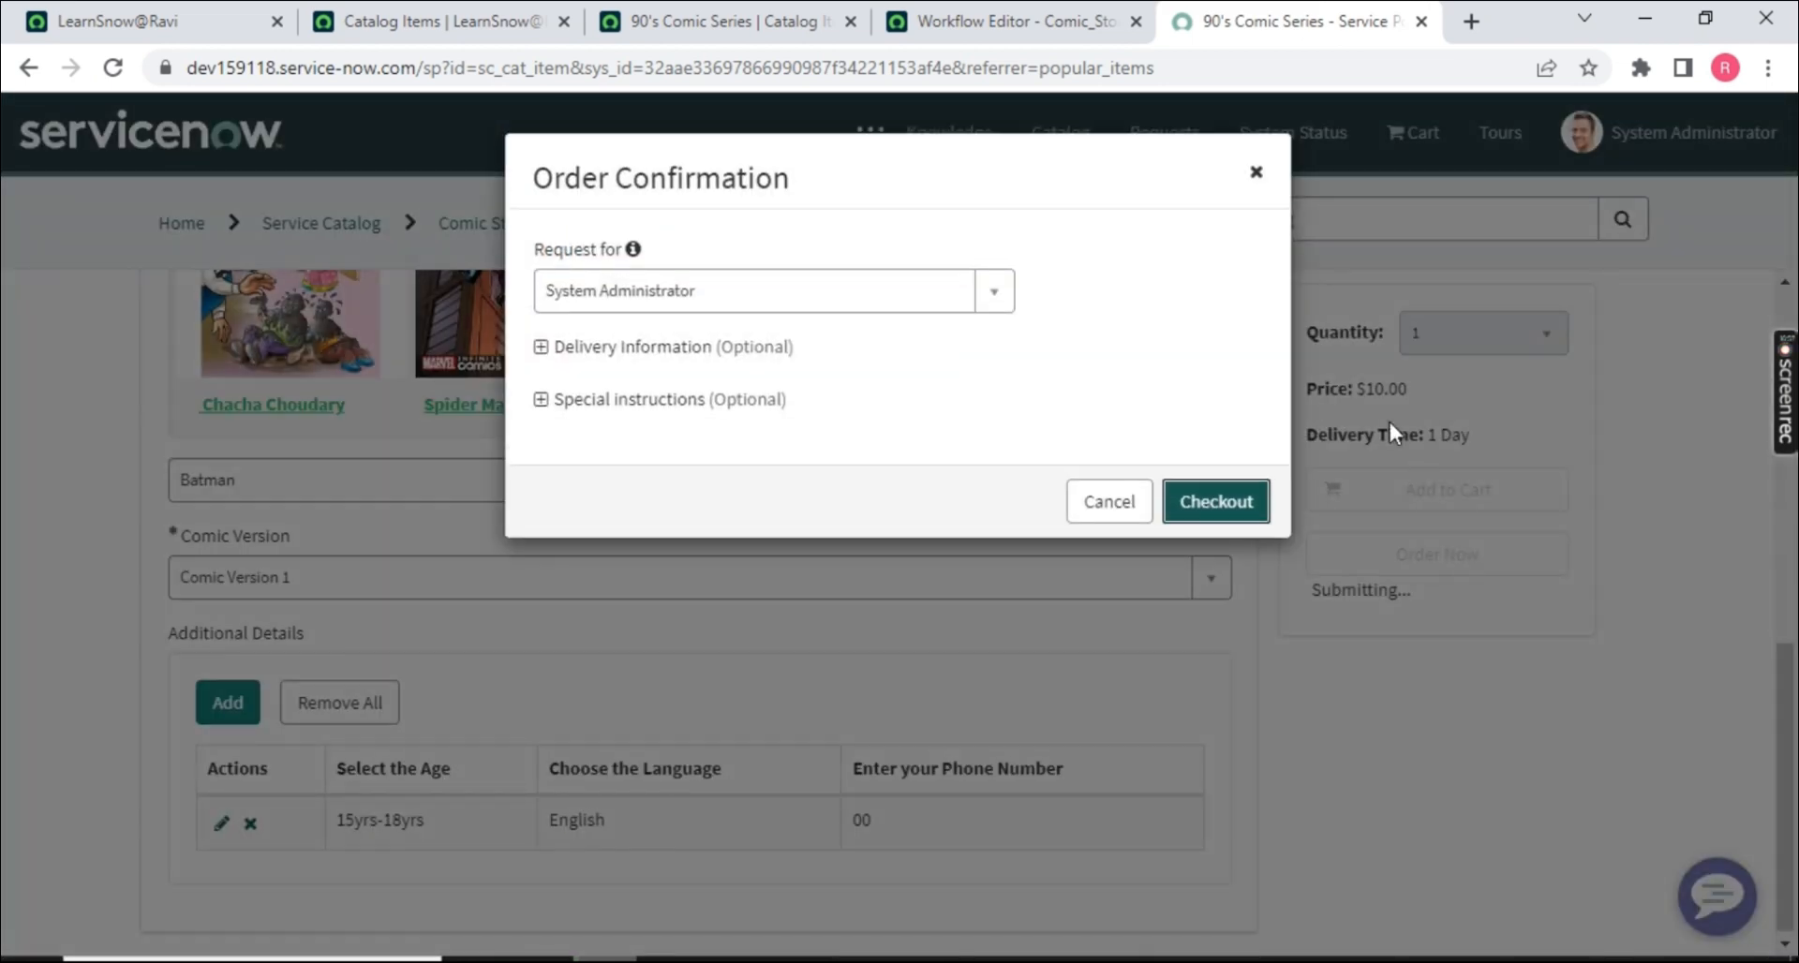
left_click(1204, 506)
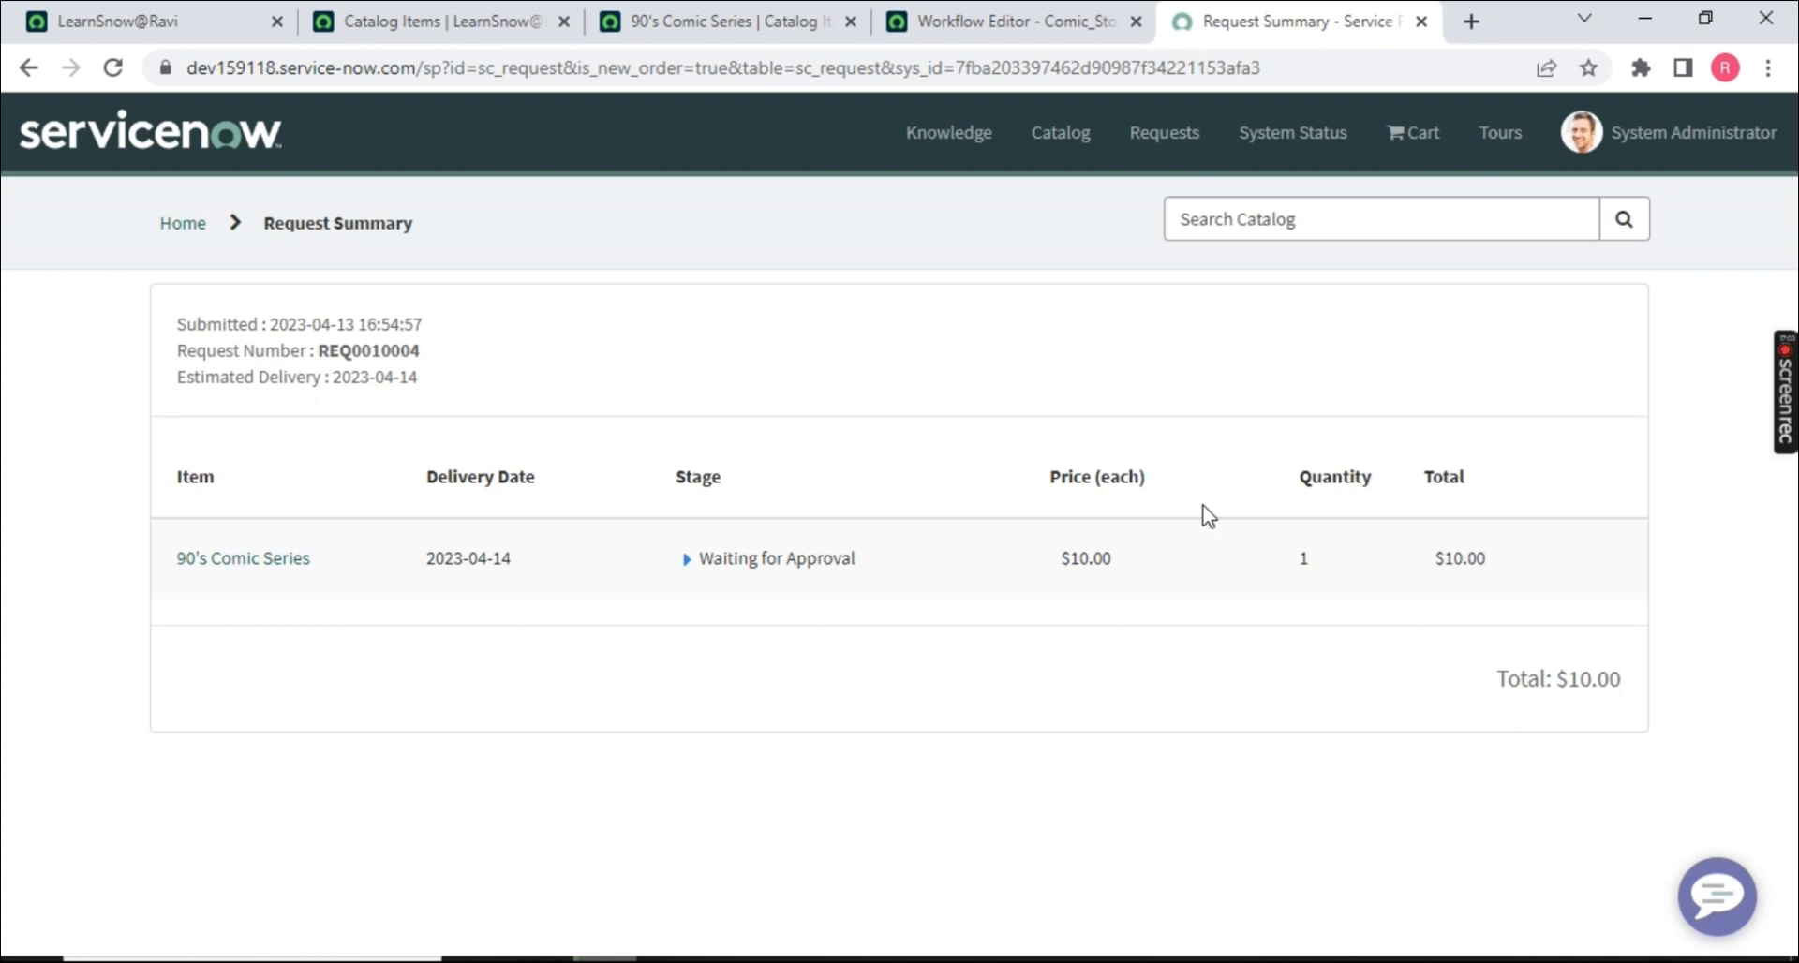
double_click(380, 350)
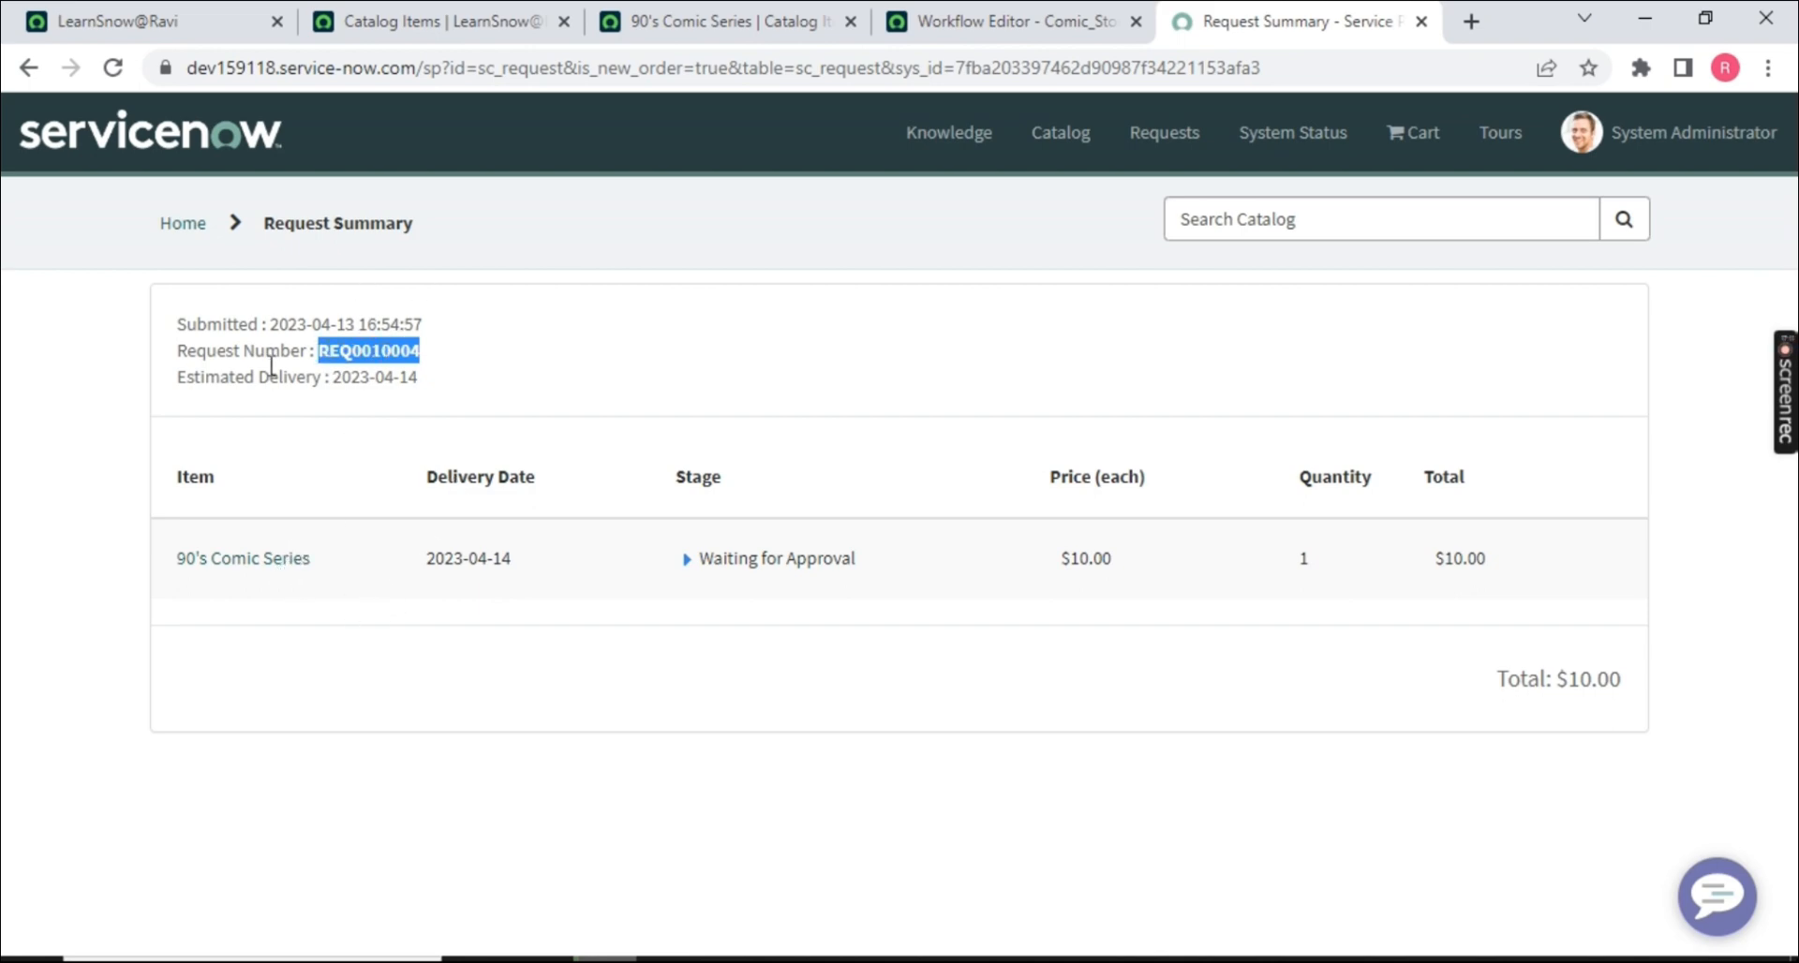
- Open the ordered 90's Comic Series item from the request summary and copy its requested item number
left_click(251, 562)
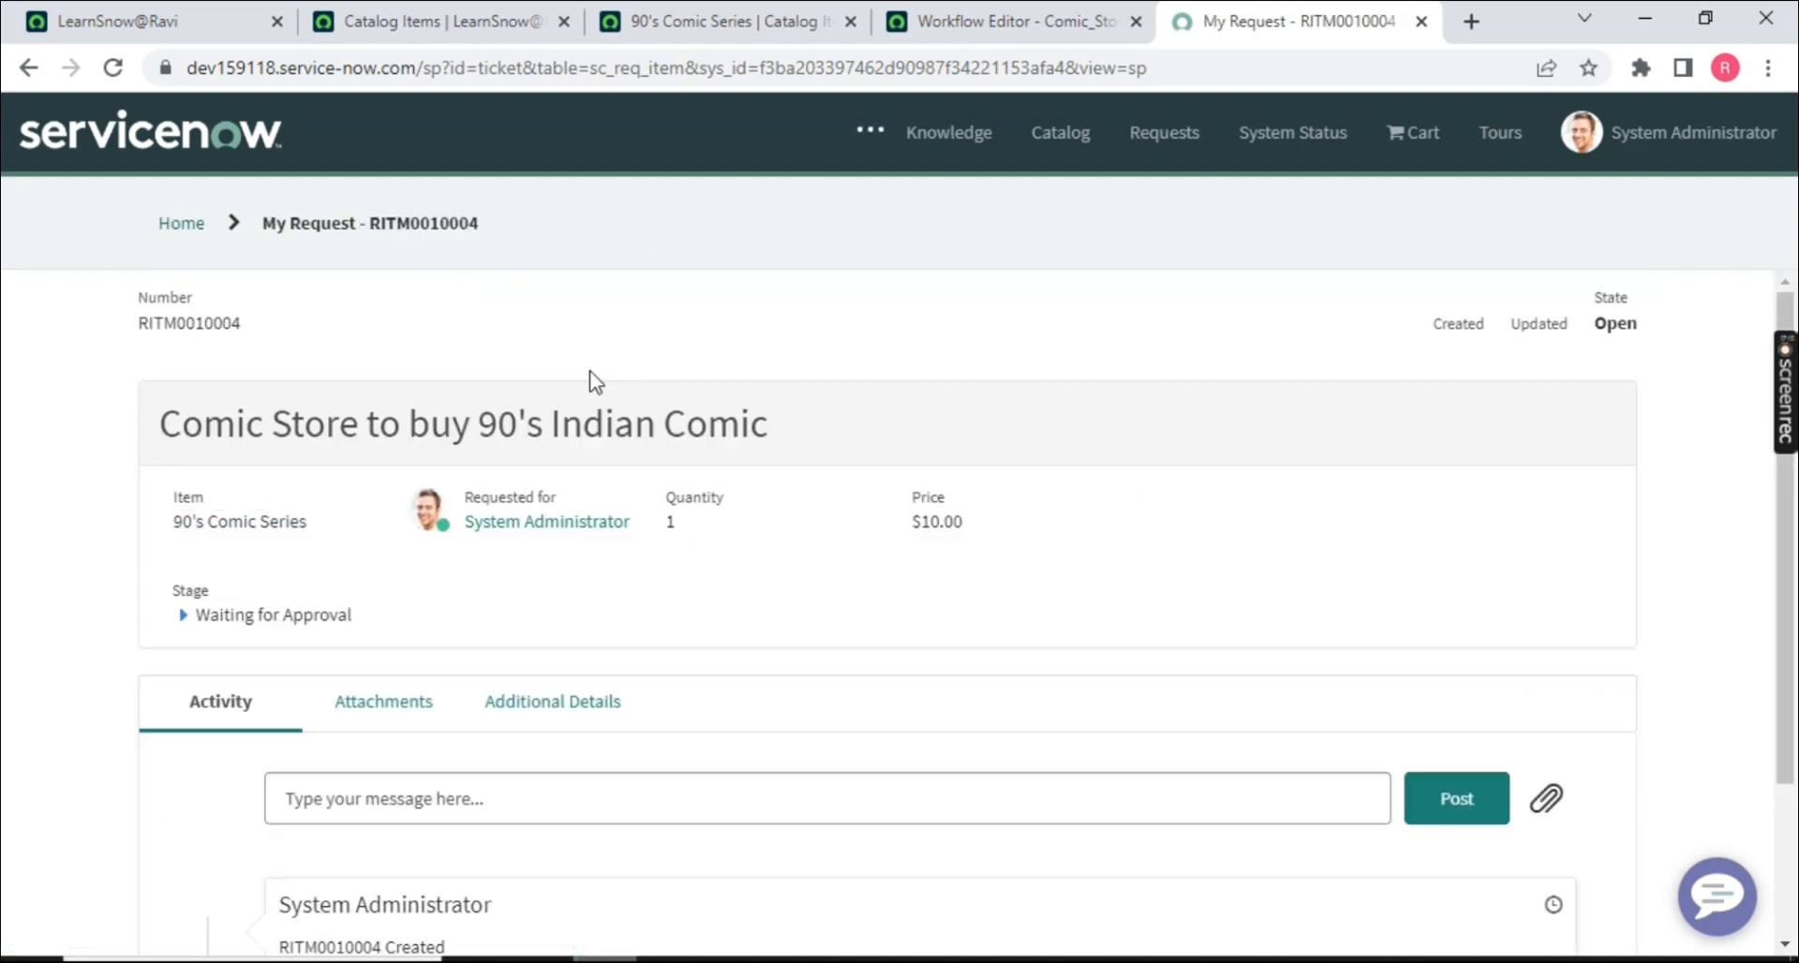
double_click(208, 322)
key("ctrl+c")
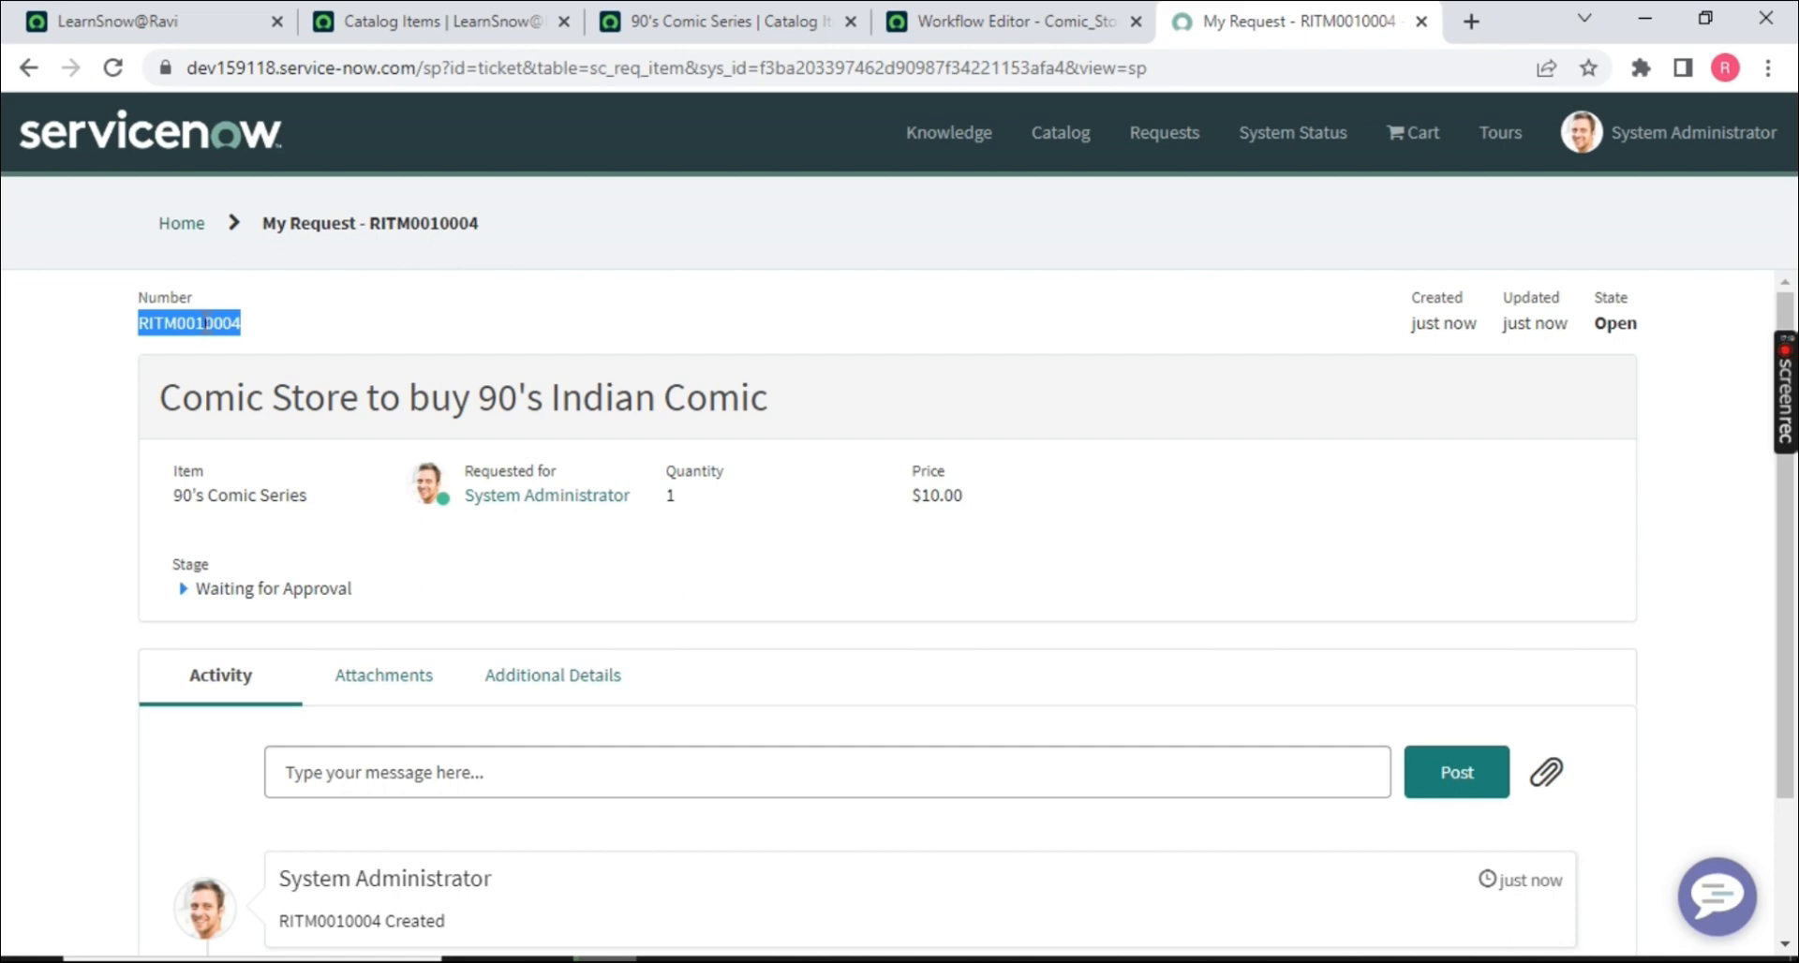
- Look up the copied requested item number with the global search in the main ServiceNow instance
left_click(199, 28)
left_click(1385, 131)
key("ctrl+v")
key("Return")
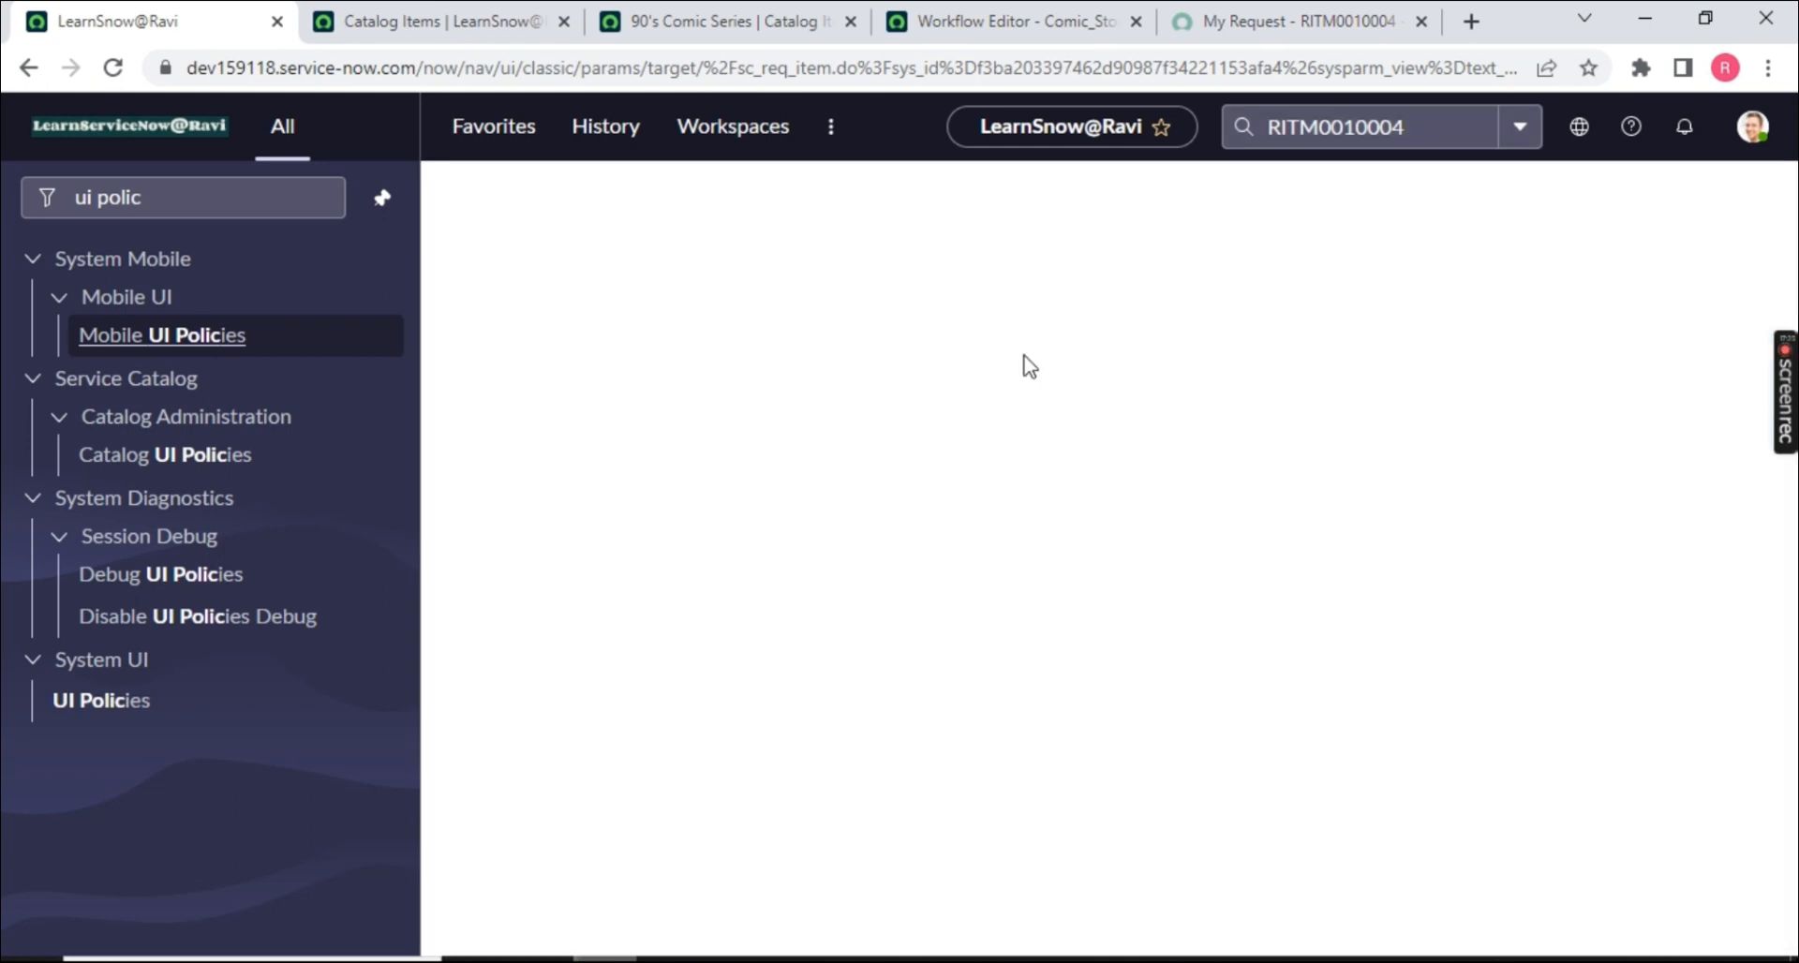
- Find the pending approval in the requested item's Approvers list and approve it
scroll(715, 482, "down", 5)
scroll(717, 483, "down", 15)
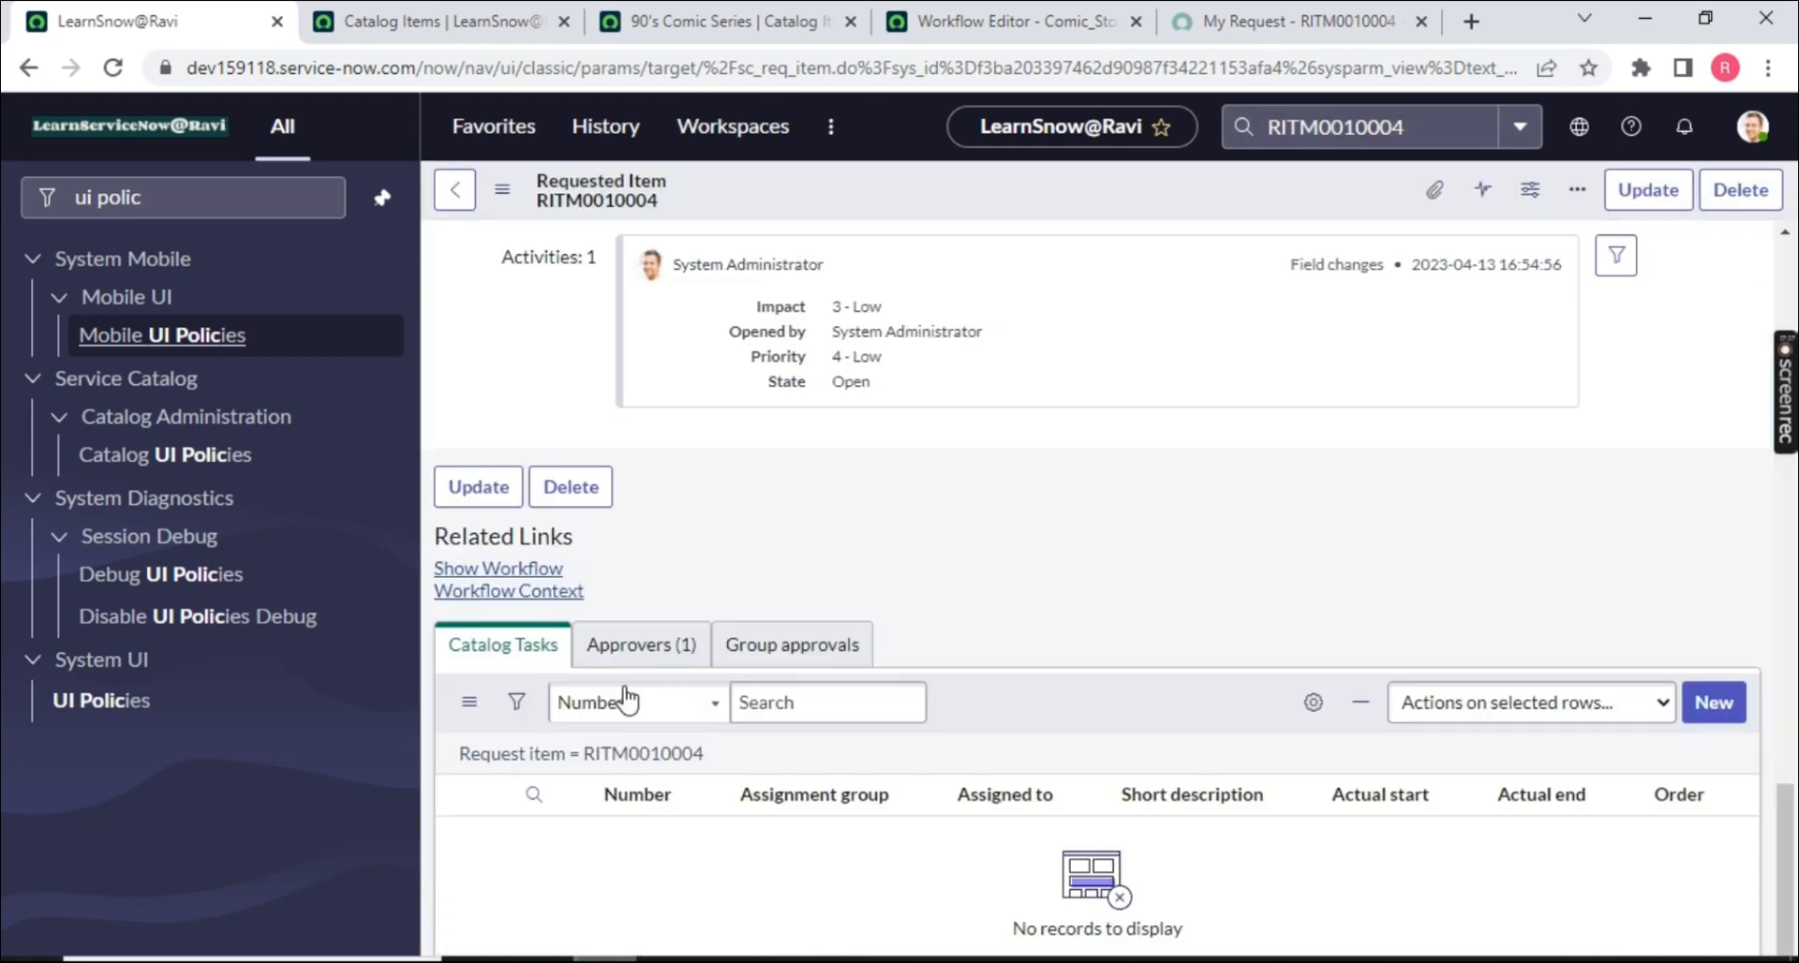
scroll(916, 656, "down", 15)
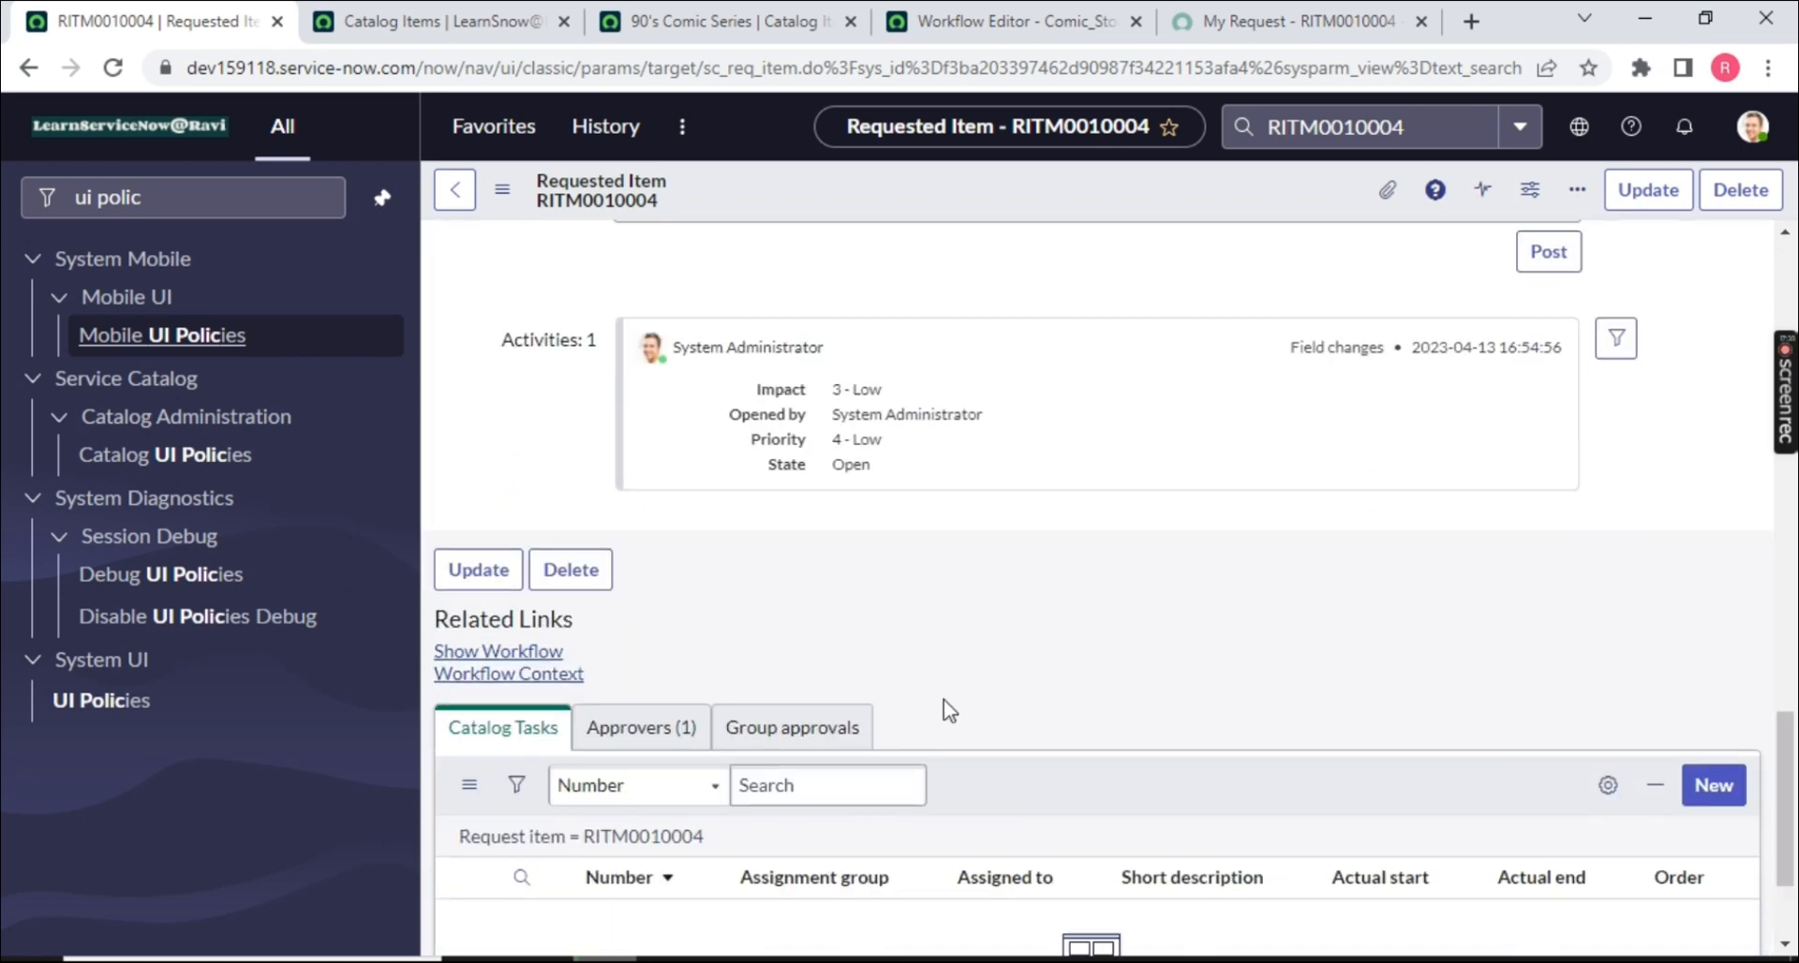
left_click(642, 728)
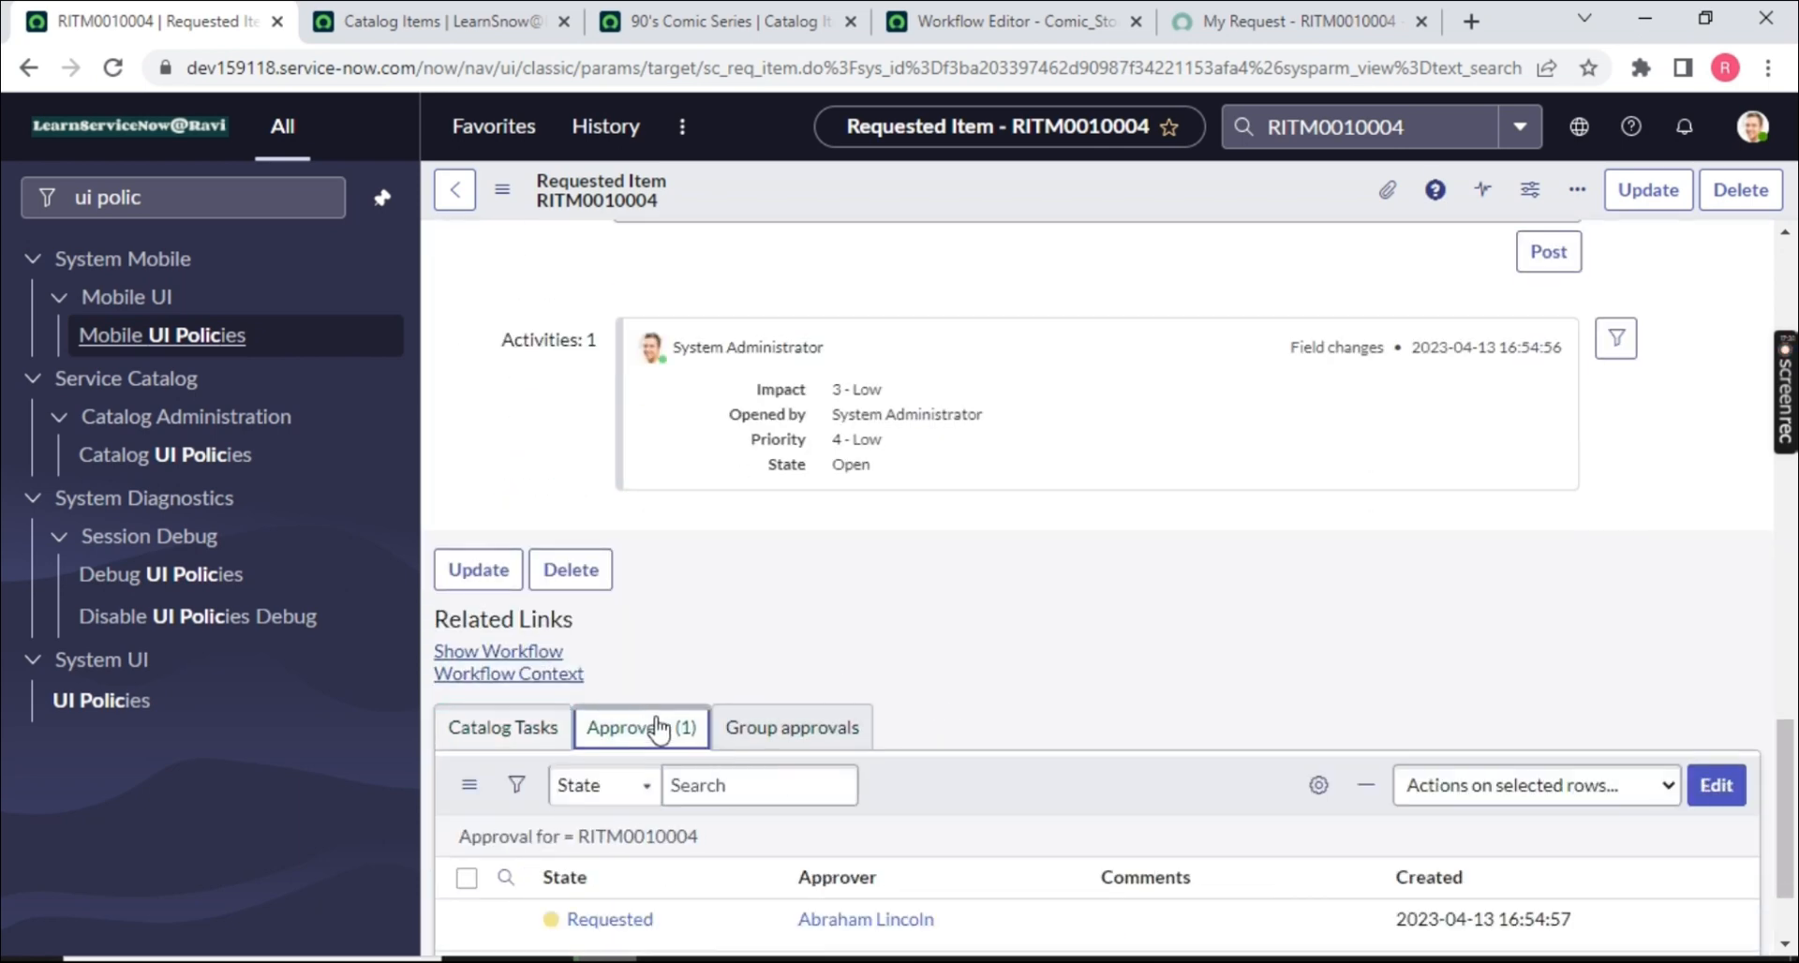
scroll(899, 784, "down", 2)
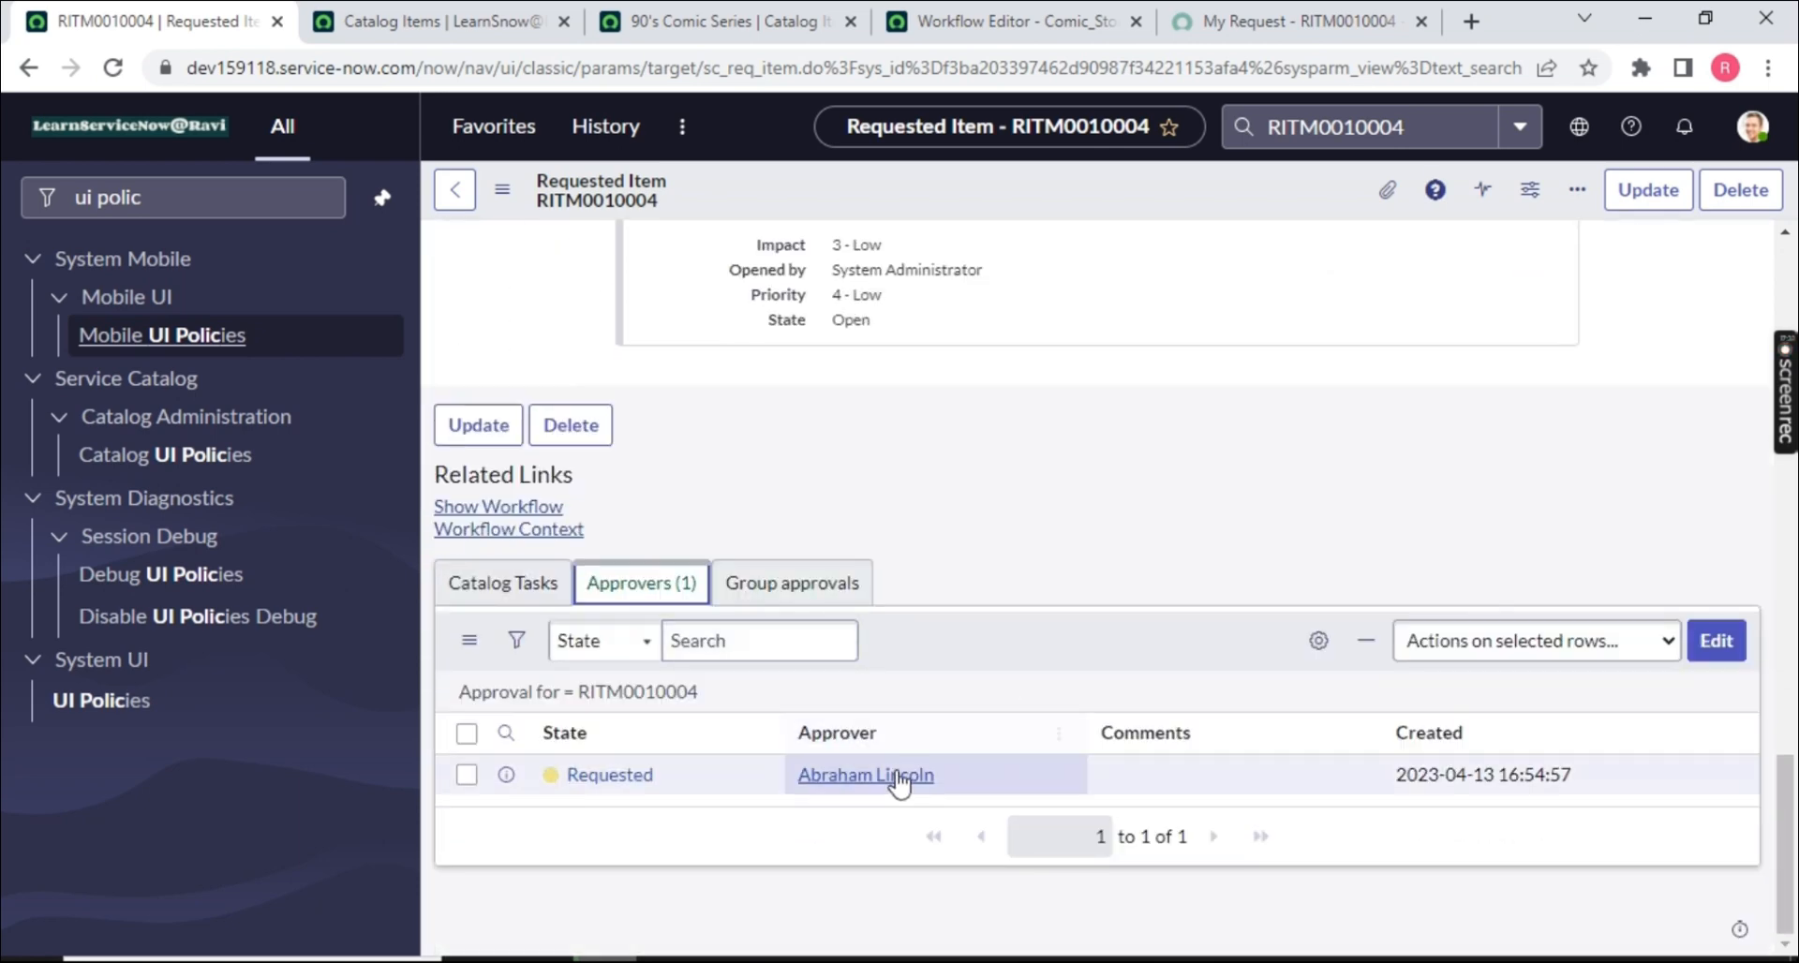
right_click(639, 778)
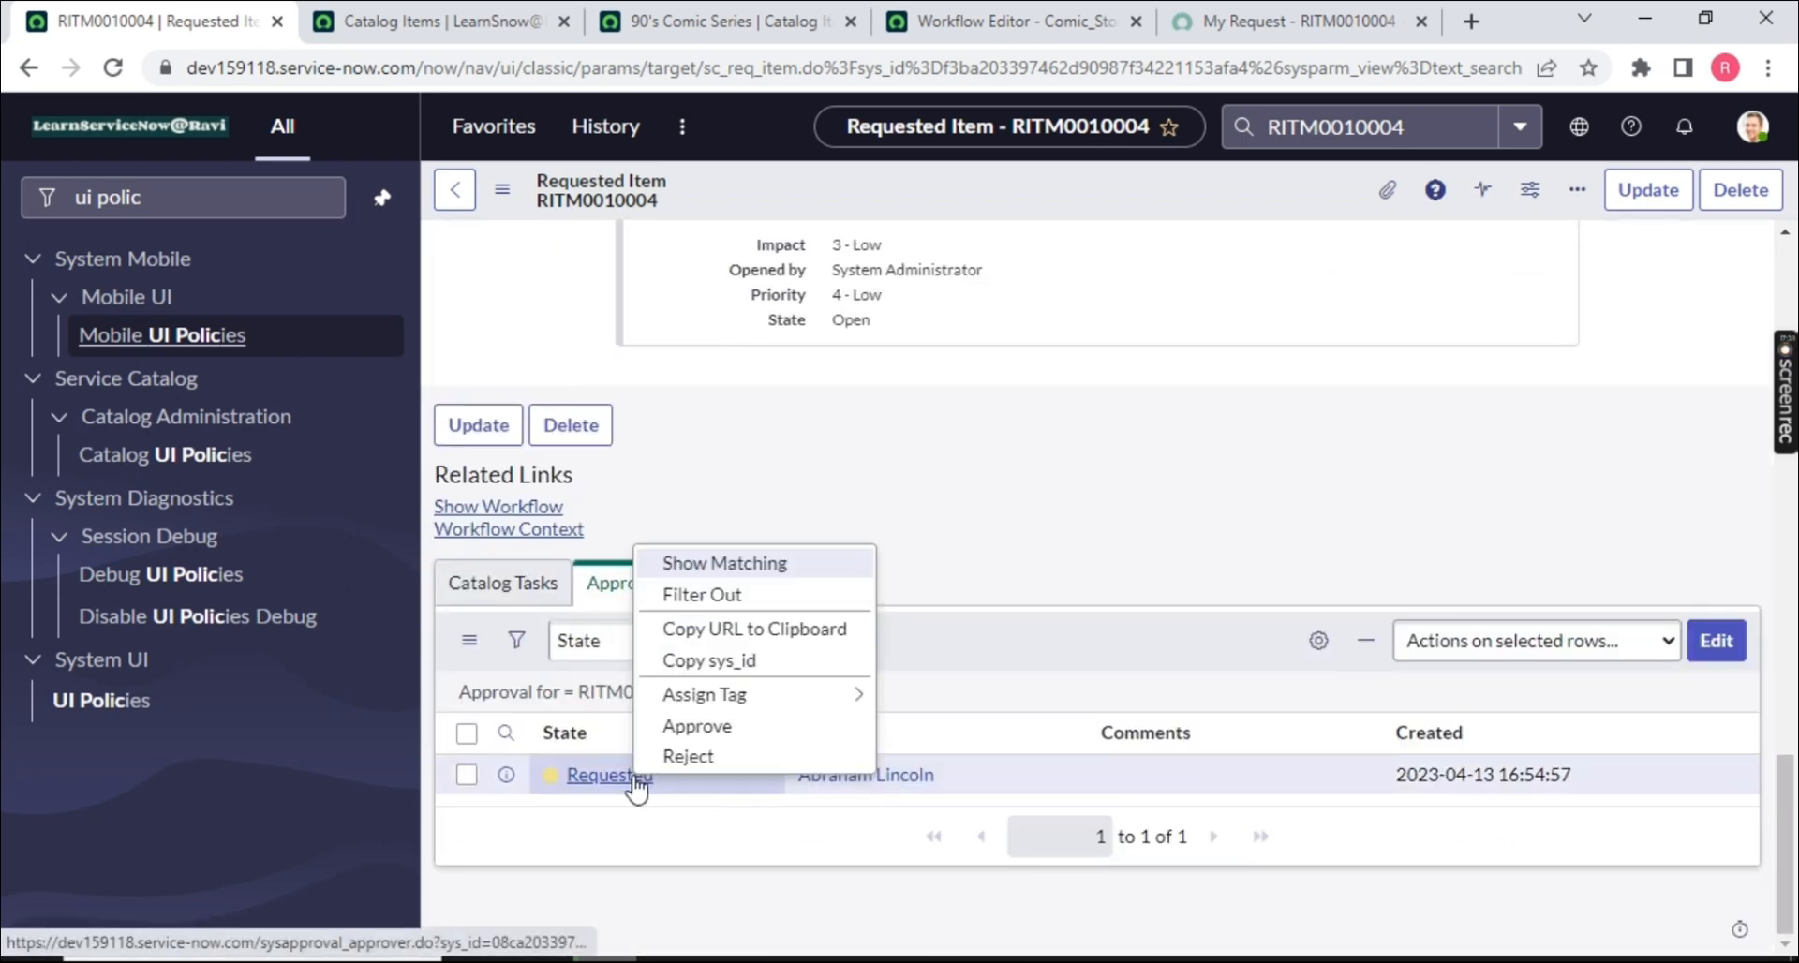
left_click(729, 724)
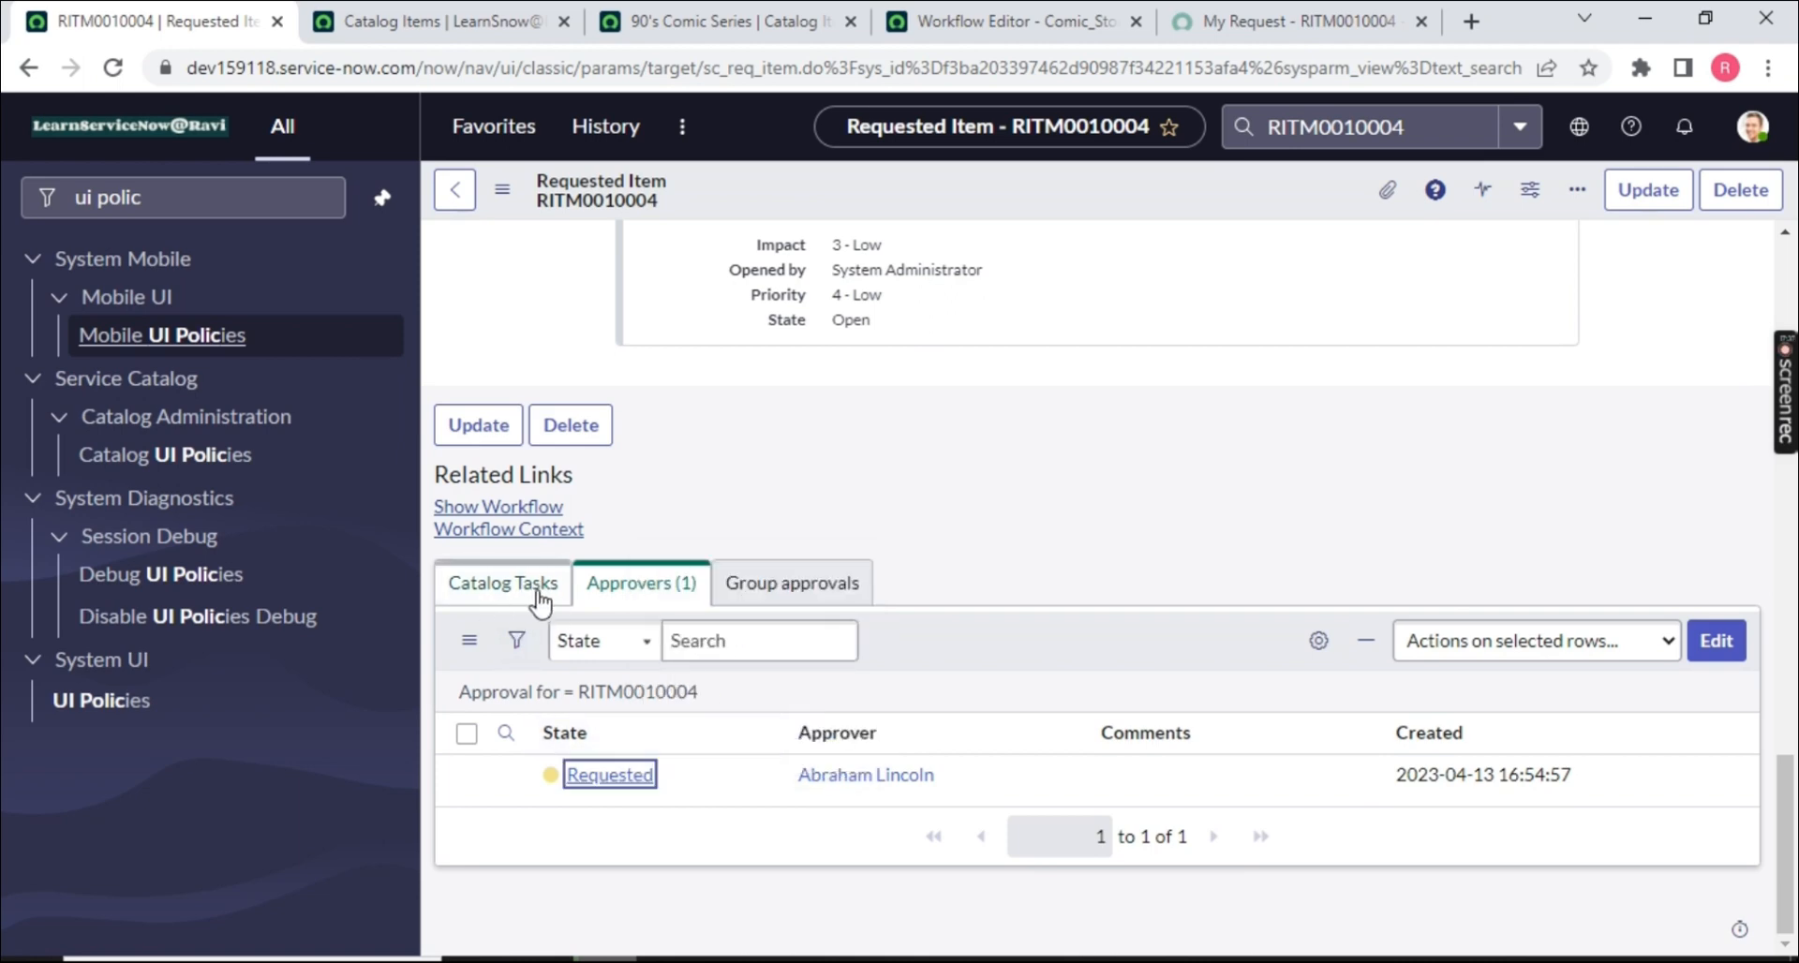
- Review the approved item's variables and show its Comic_Store_WF workflow to check which activity is running
scroll(482, 534, "down", 15)
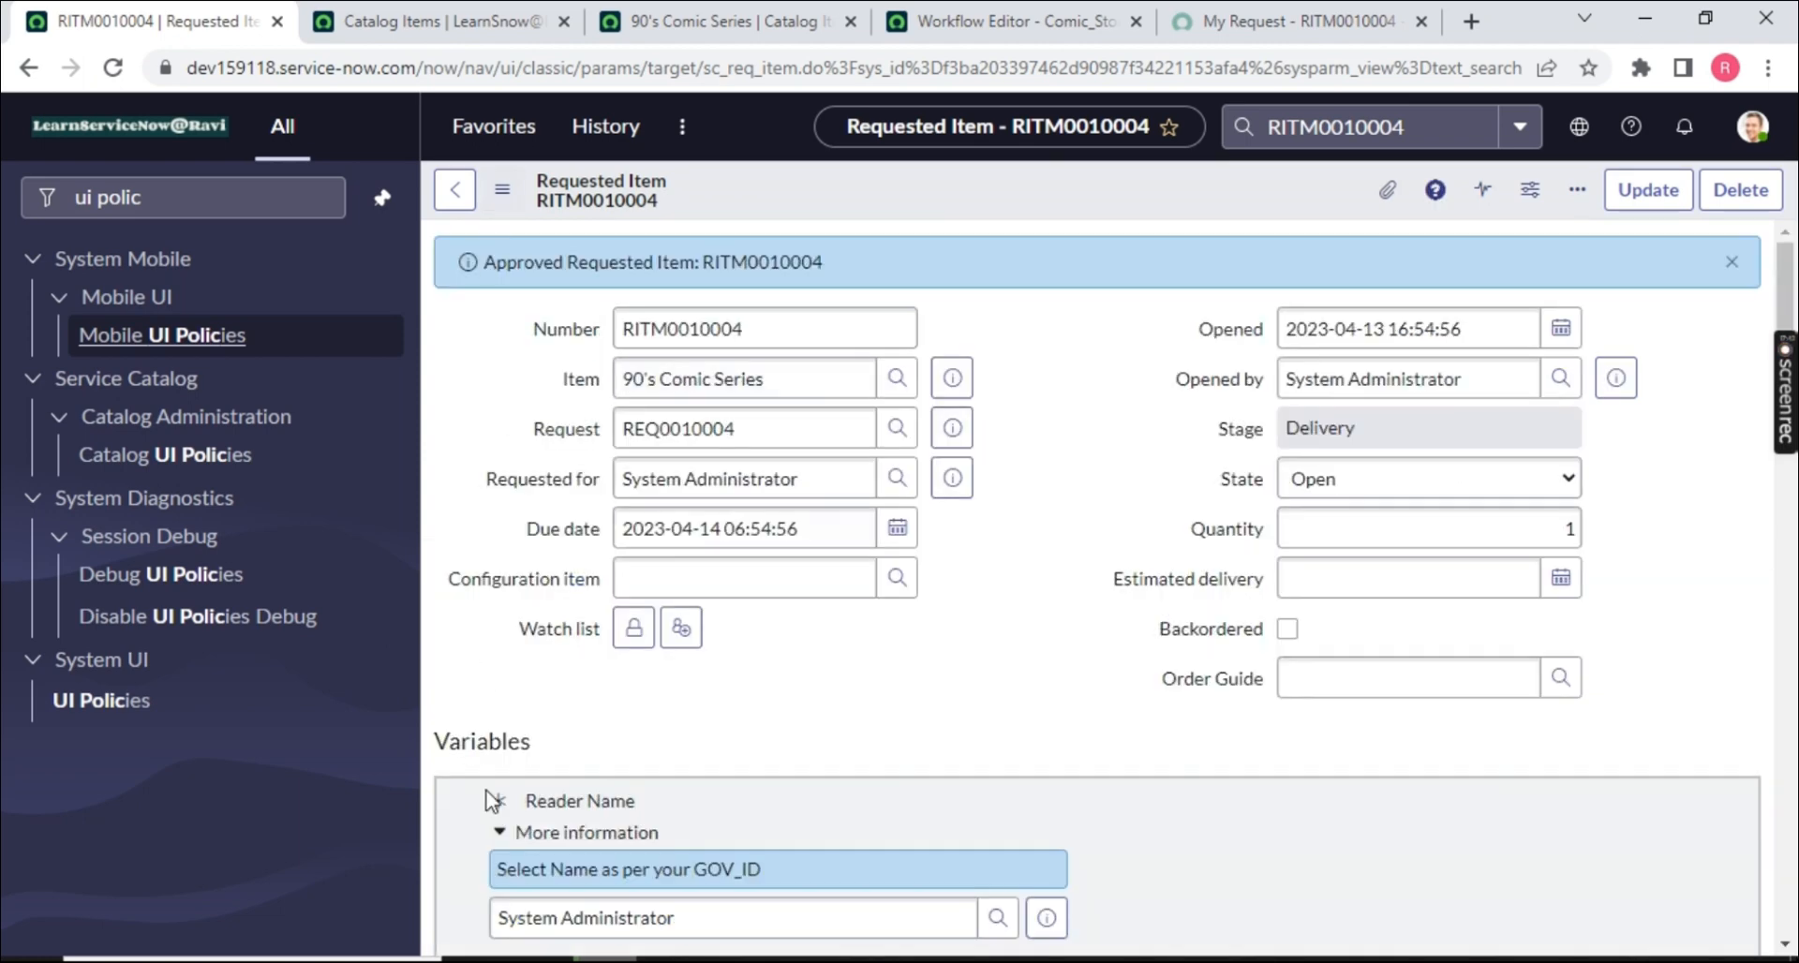
scroll(501, 712, "down", 10)
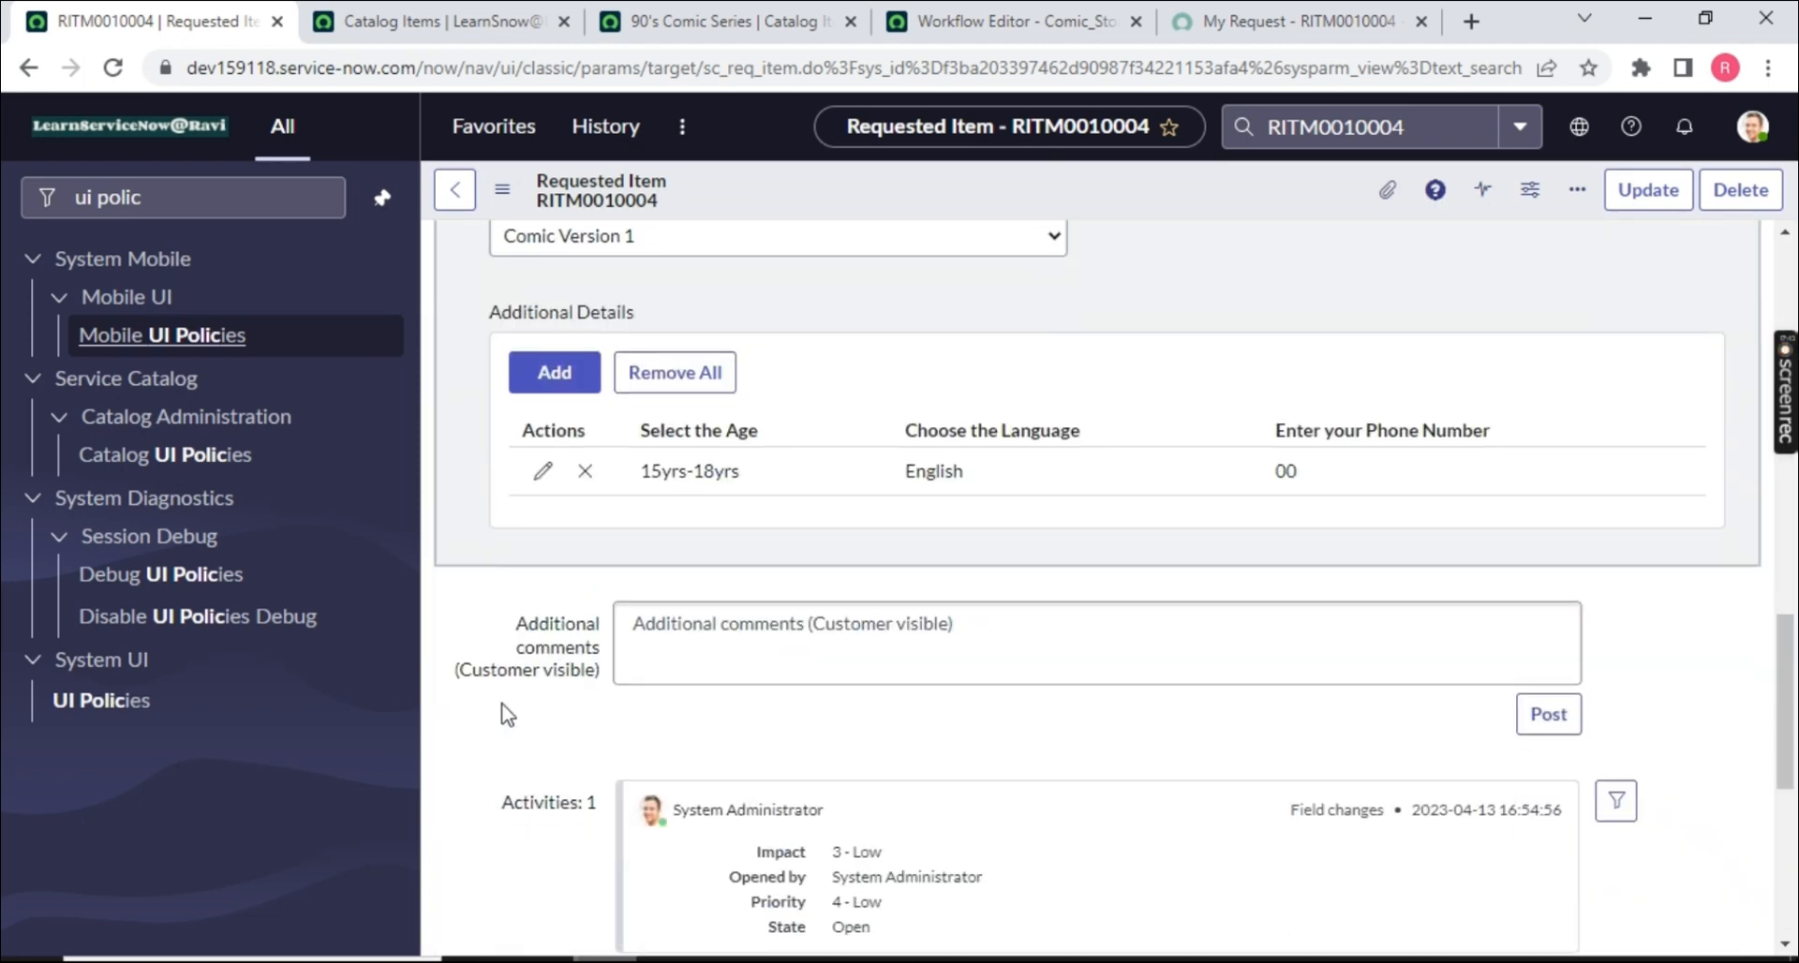
scroll(497, 671, "down", 6)
left_click(490, 511)
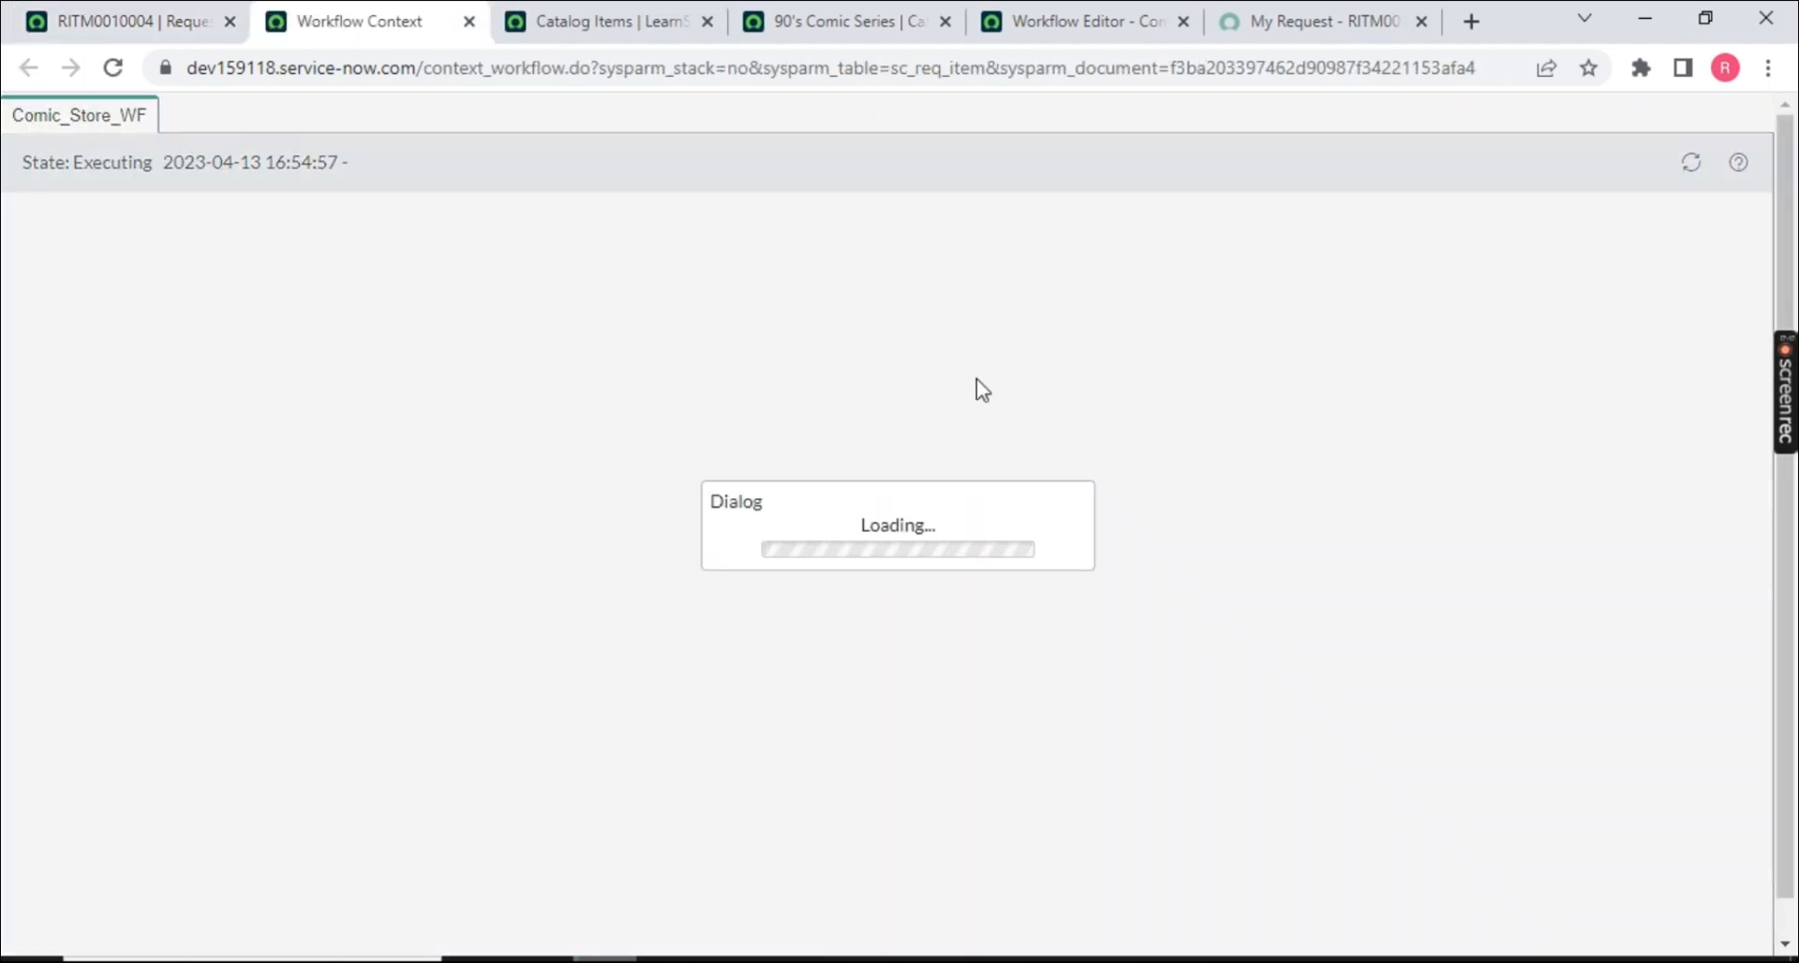
mouse_move(900, 249)
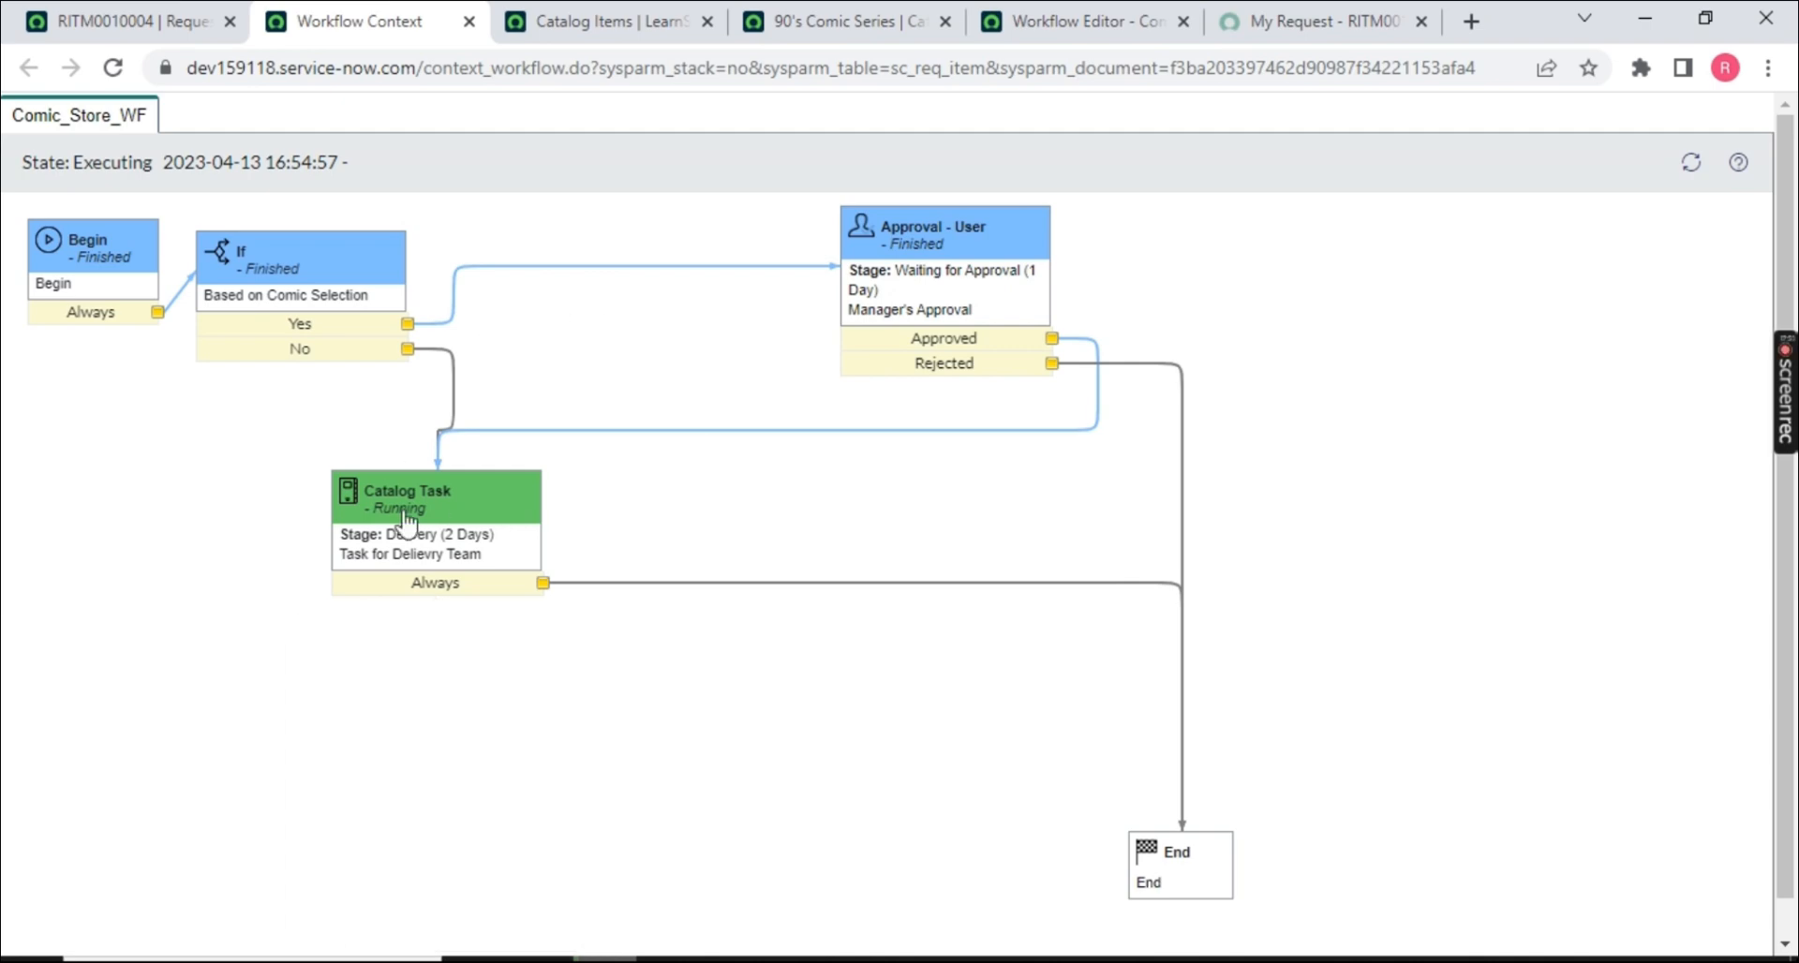
- Open the requested item's catalog task in a separate browser tab and place that tab beside the requested item
left_click(141, 21)
left_click(518, 600)
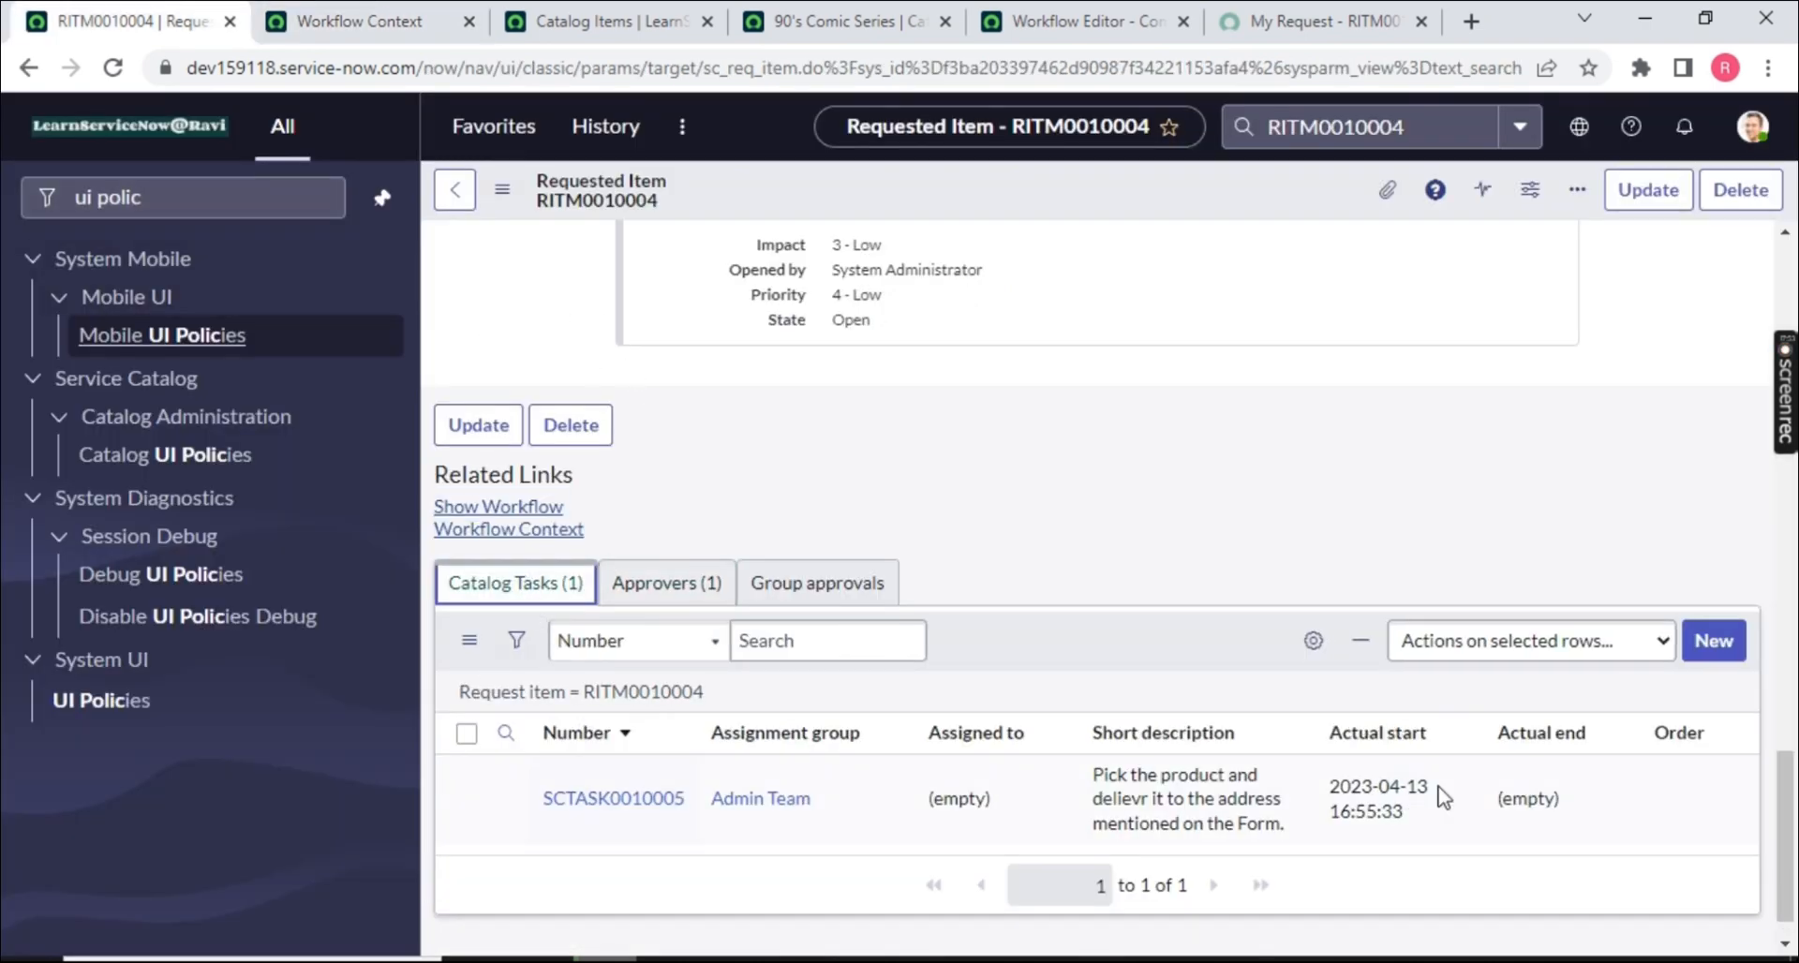
left_click(613, 802, "ctrl")
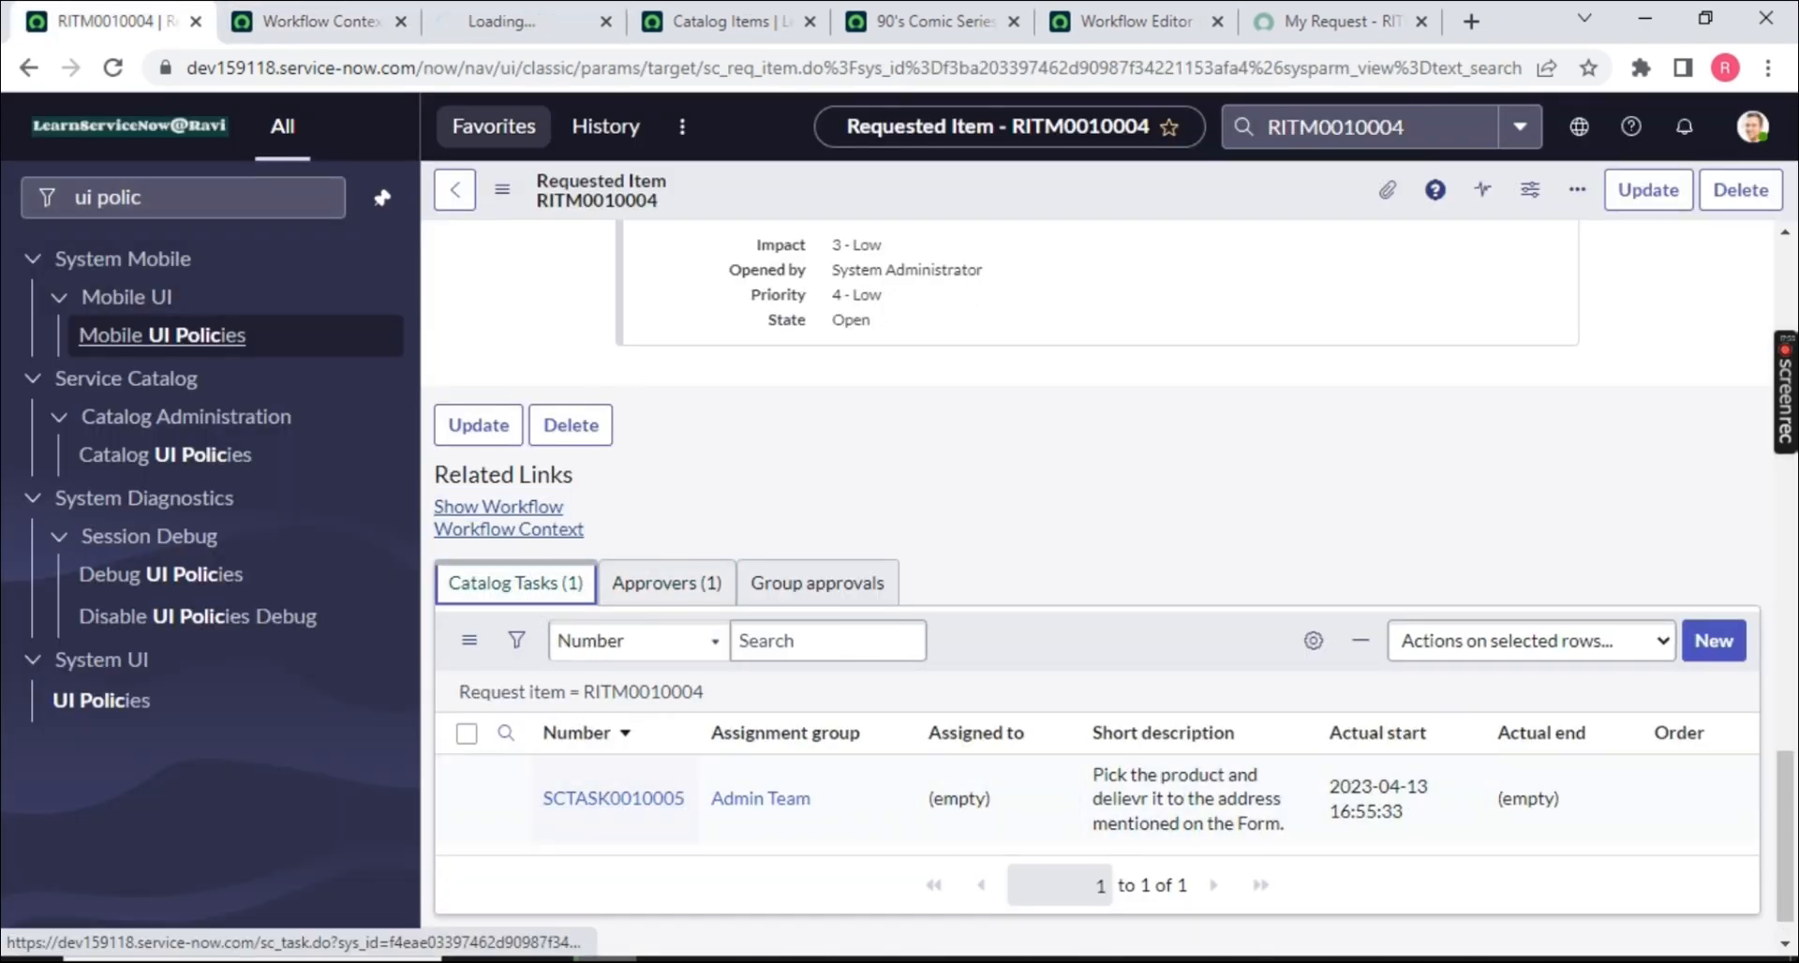
left_click_drag(524, 21, 347, 22)
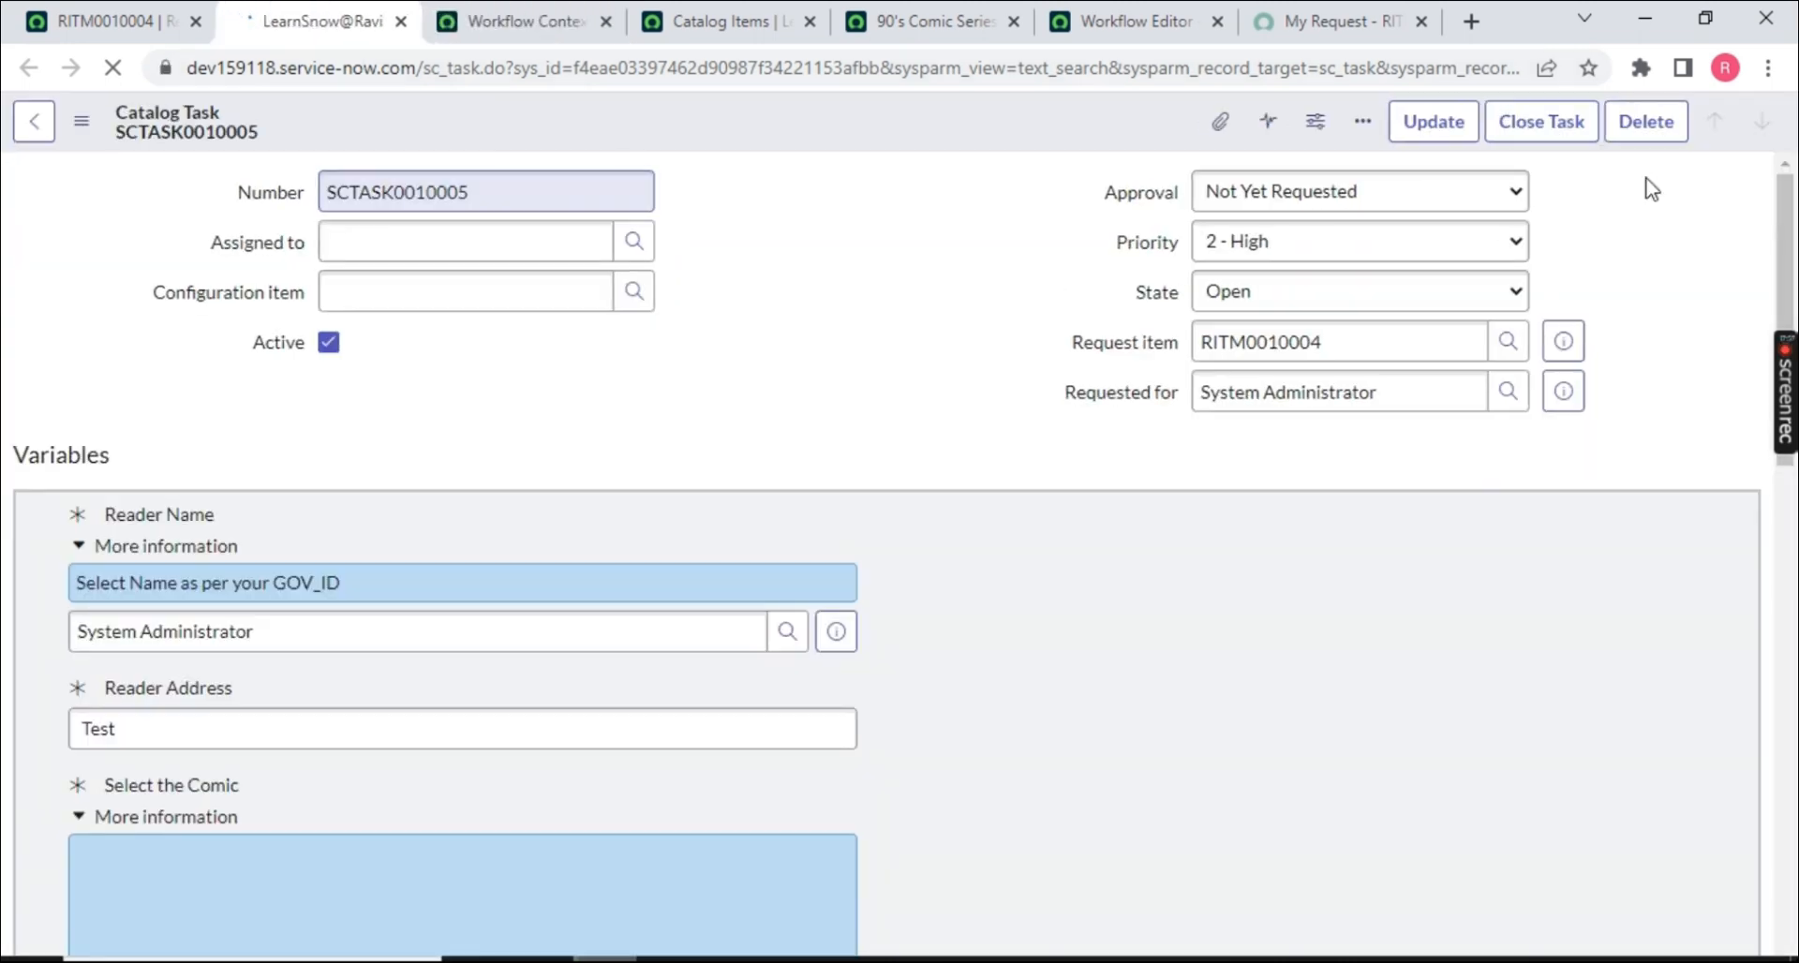
- Review the catalog task's comic selection and Additional Details, and close the task
left_click(1529, 131)
scroll(1060, 302, "down", 12)
scroll(1063, 328, "up", 5)
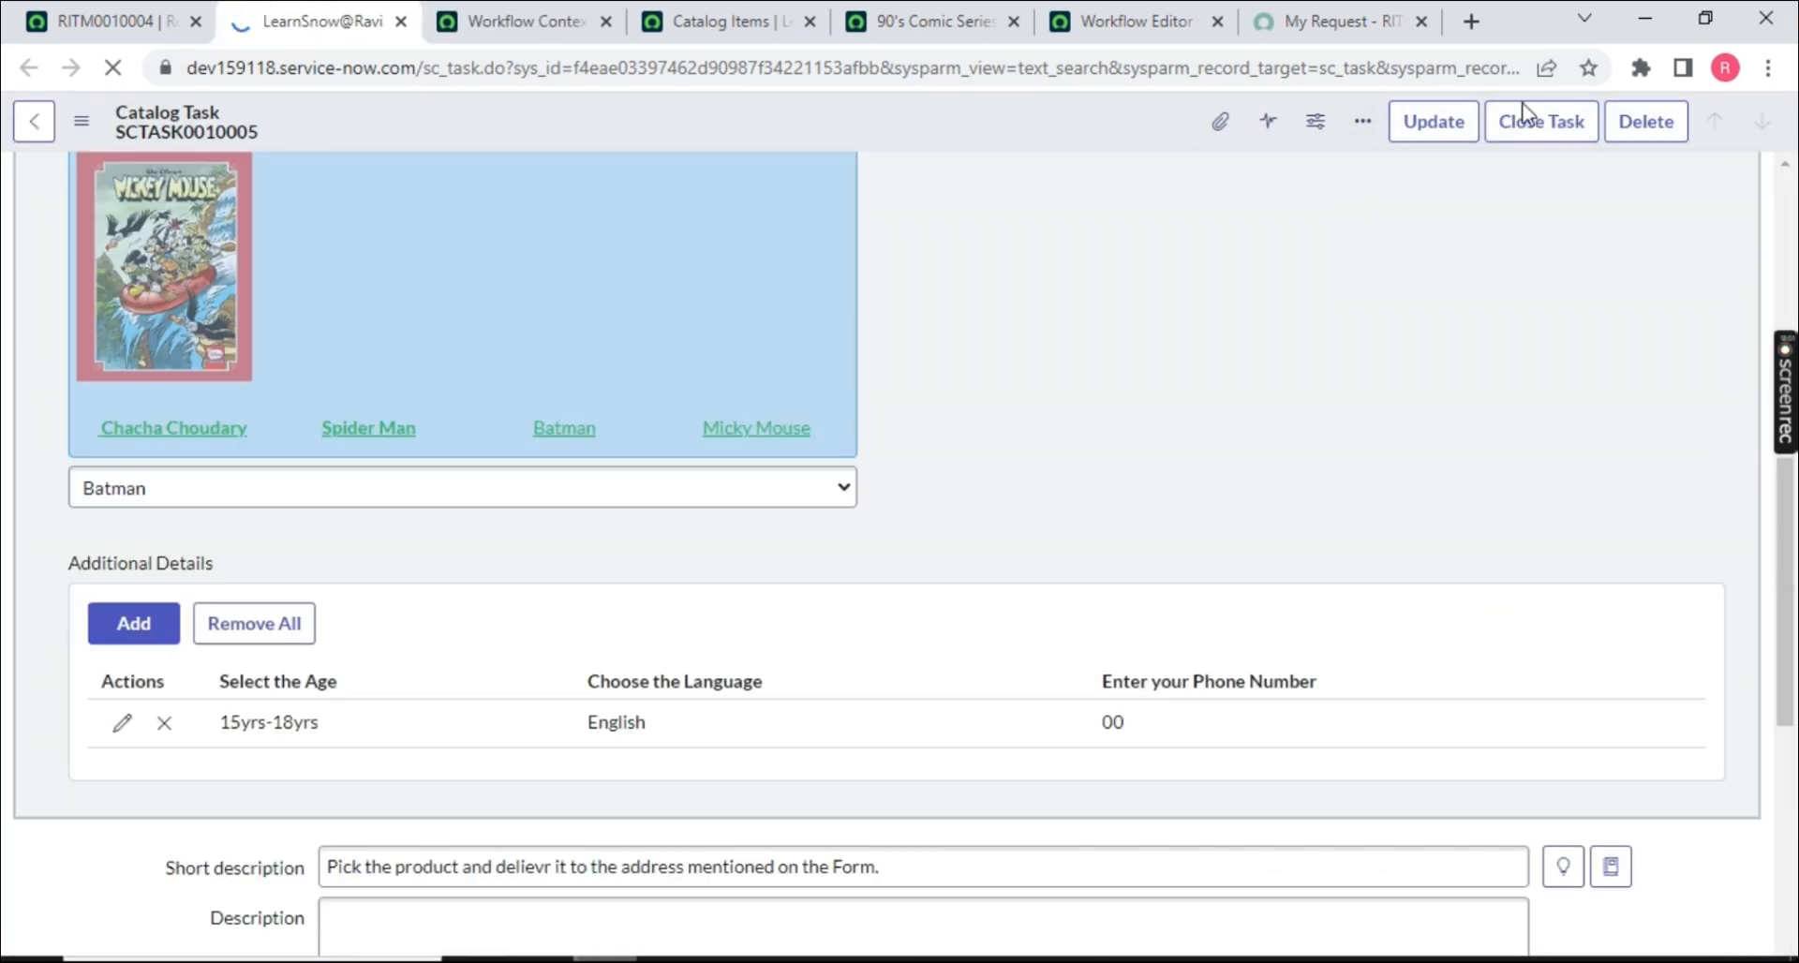
scroll(1505, 208, "up", 4)
left_click(1558, 137)
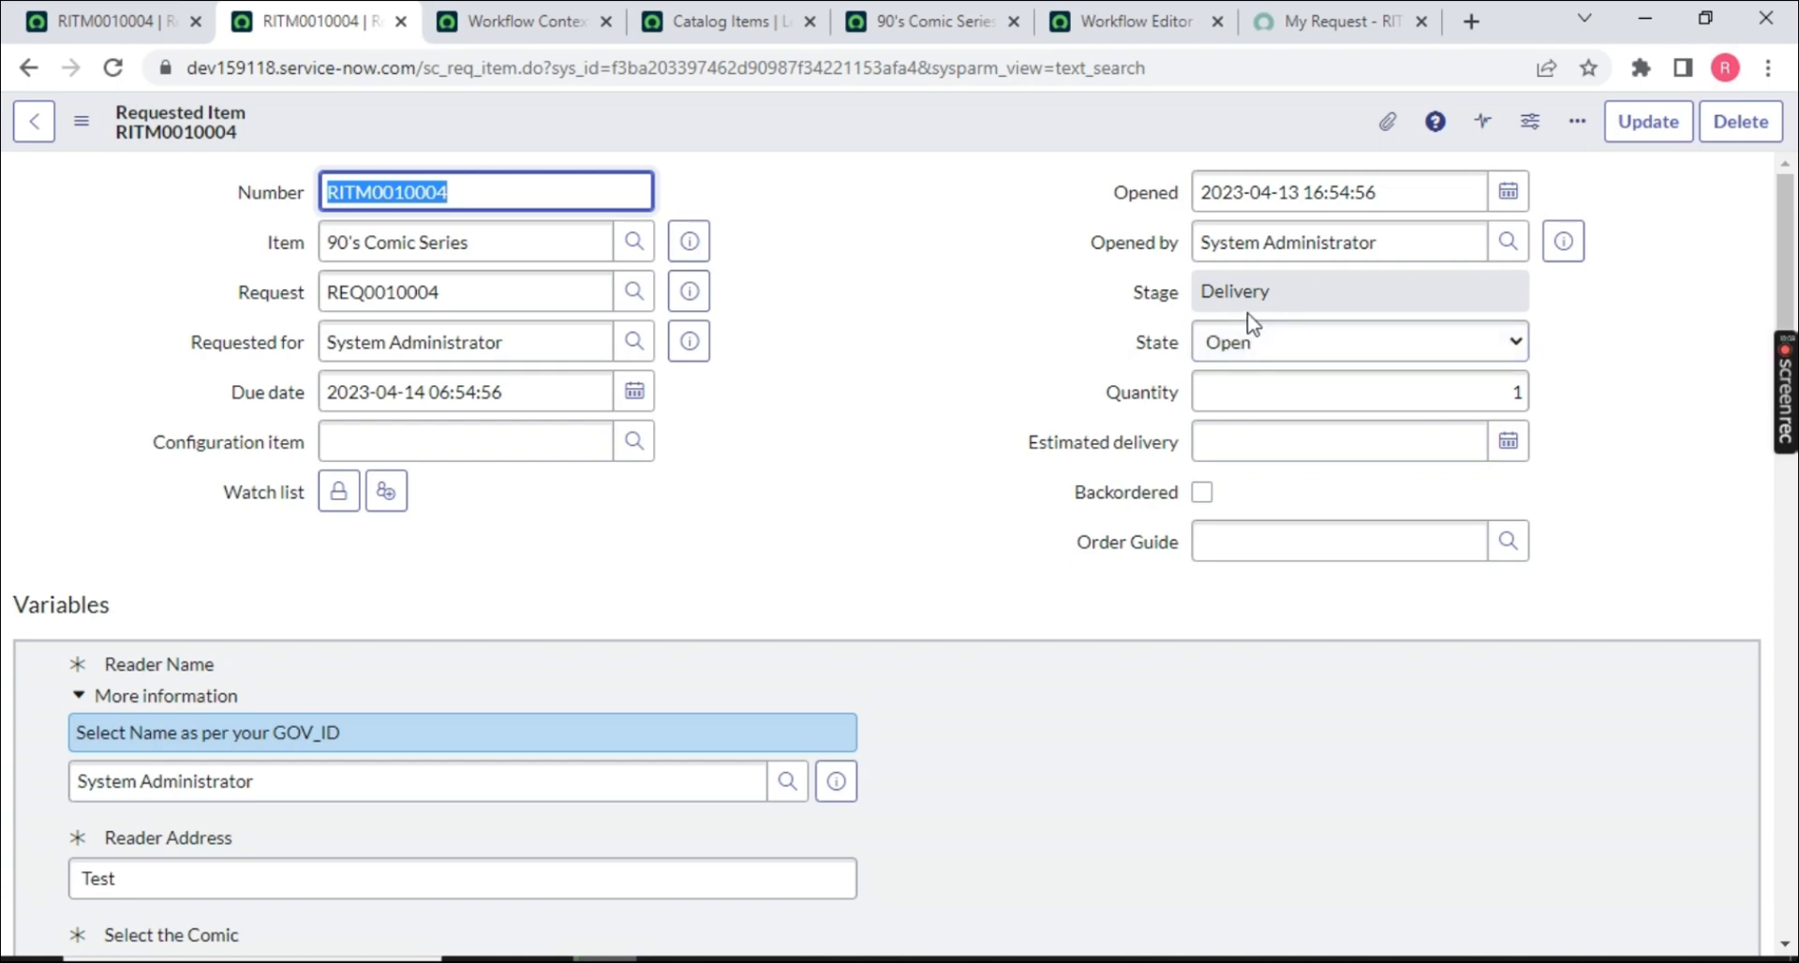
- Set the State of the 90's Comic Series requested item to Closed Complete
double_click(1171, 349)
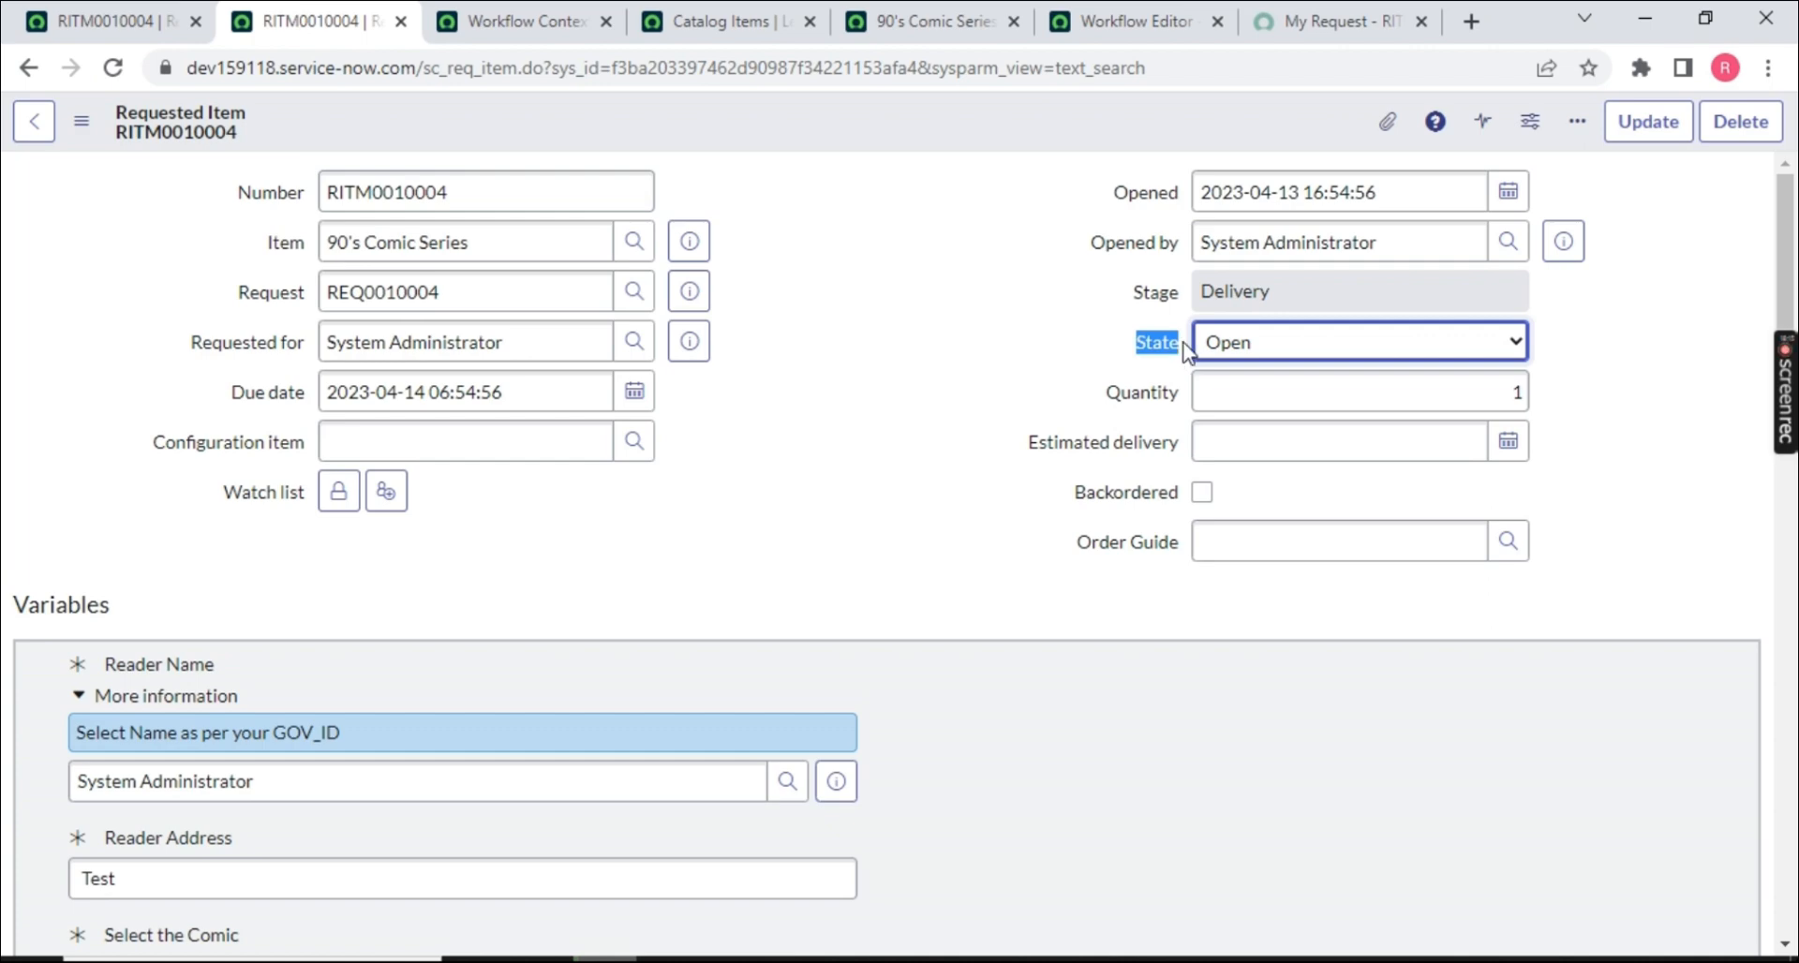
left_click(1236, 345)
left_click(1255, 451)
- Open the requested item's catalog task in a separate browser tab and compare its State with that of the requested item
scroll(537, 379, "down", 15)
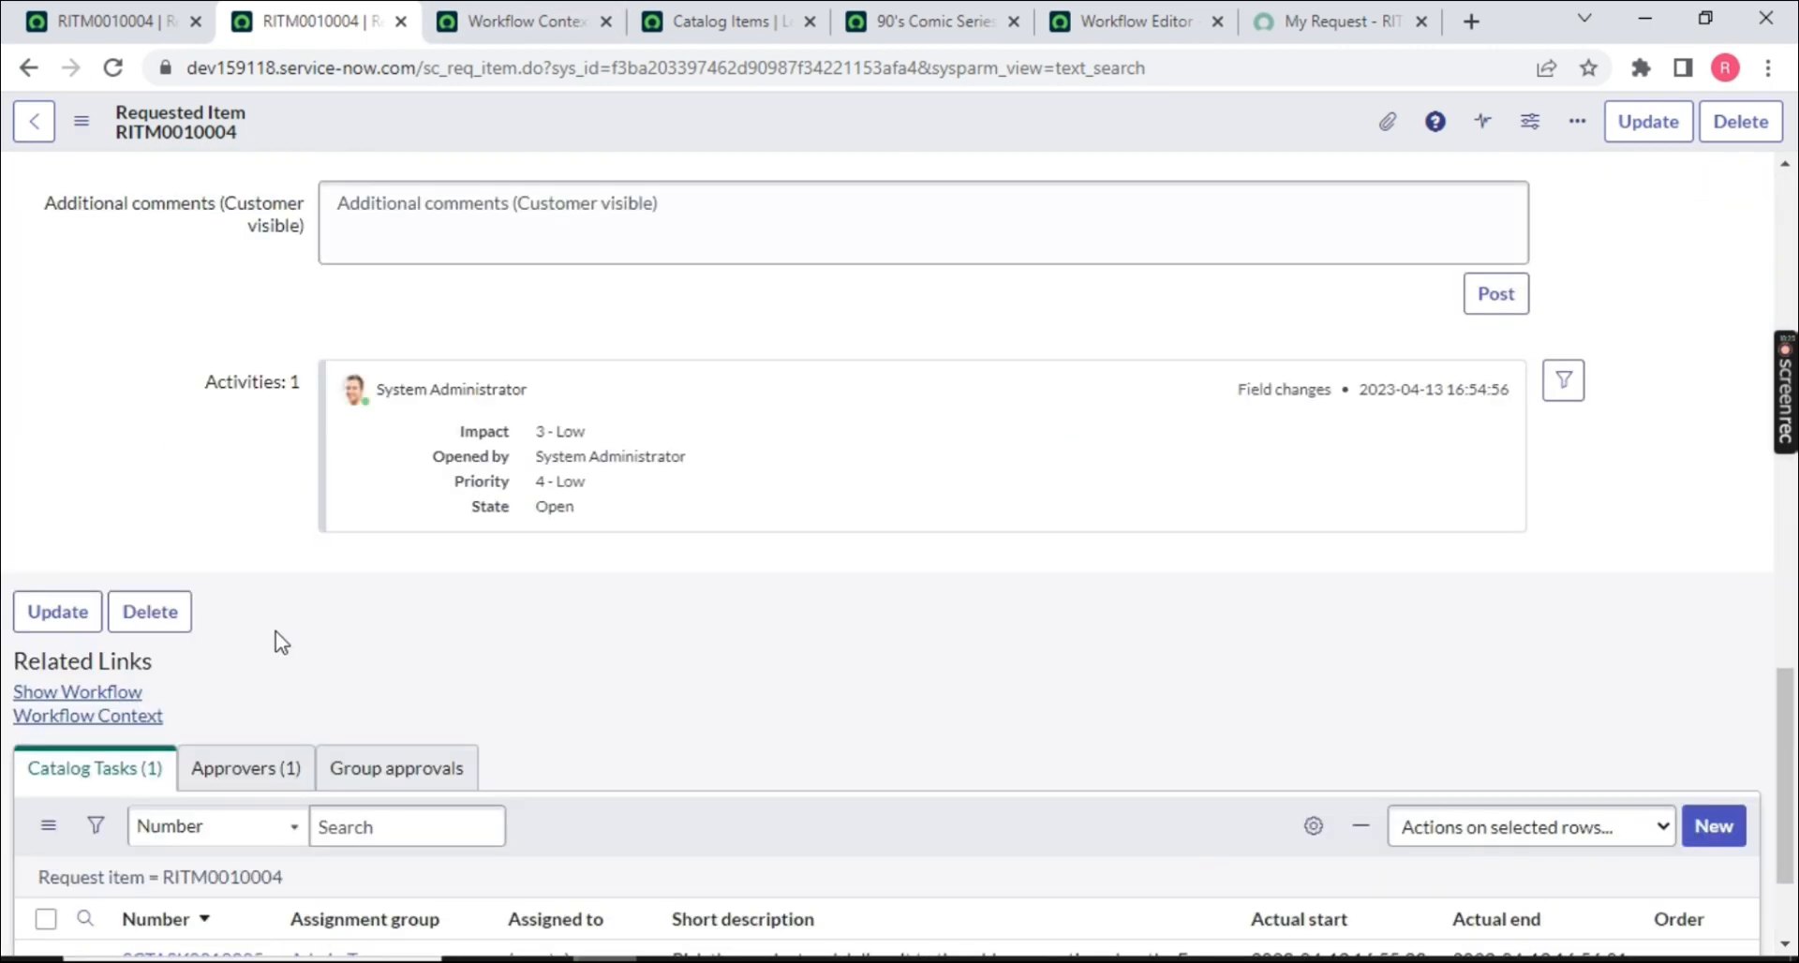
scroll(269, 650, "down", 3)
left_click(164, 783)
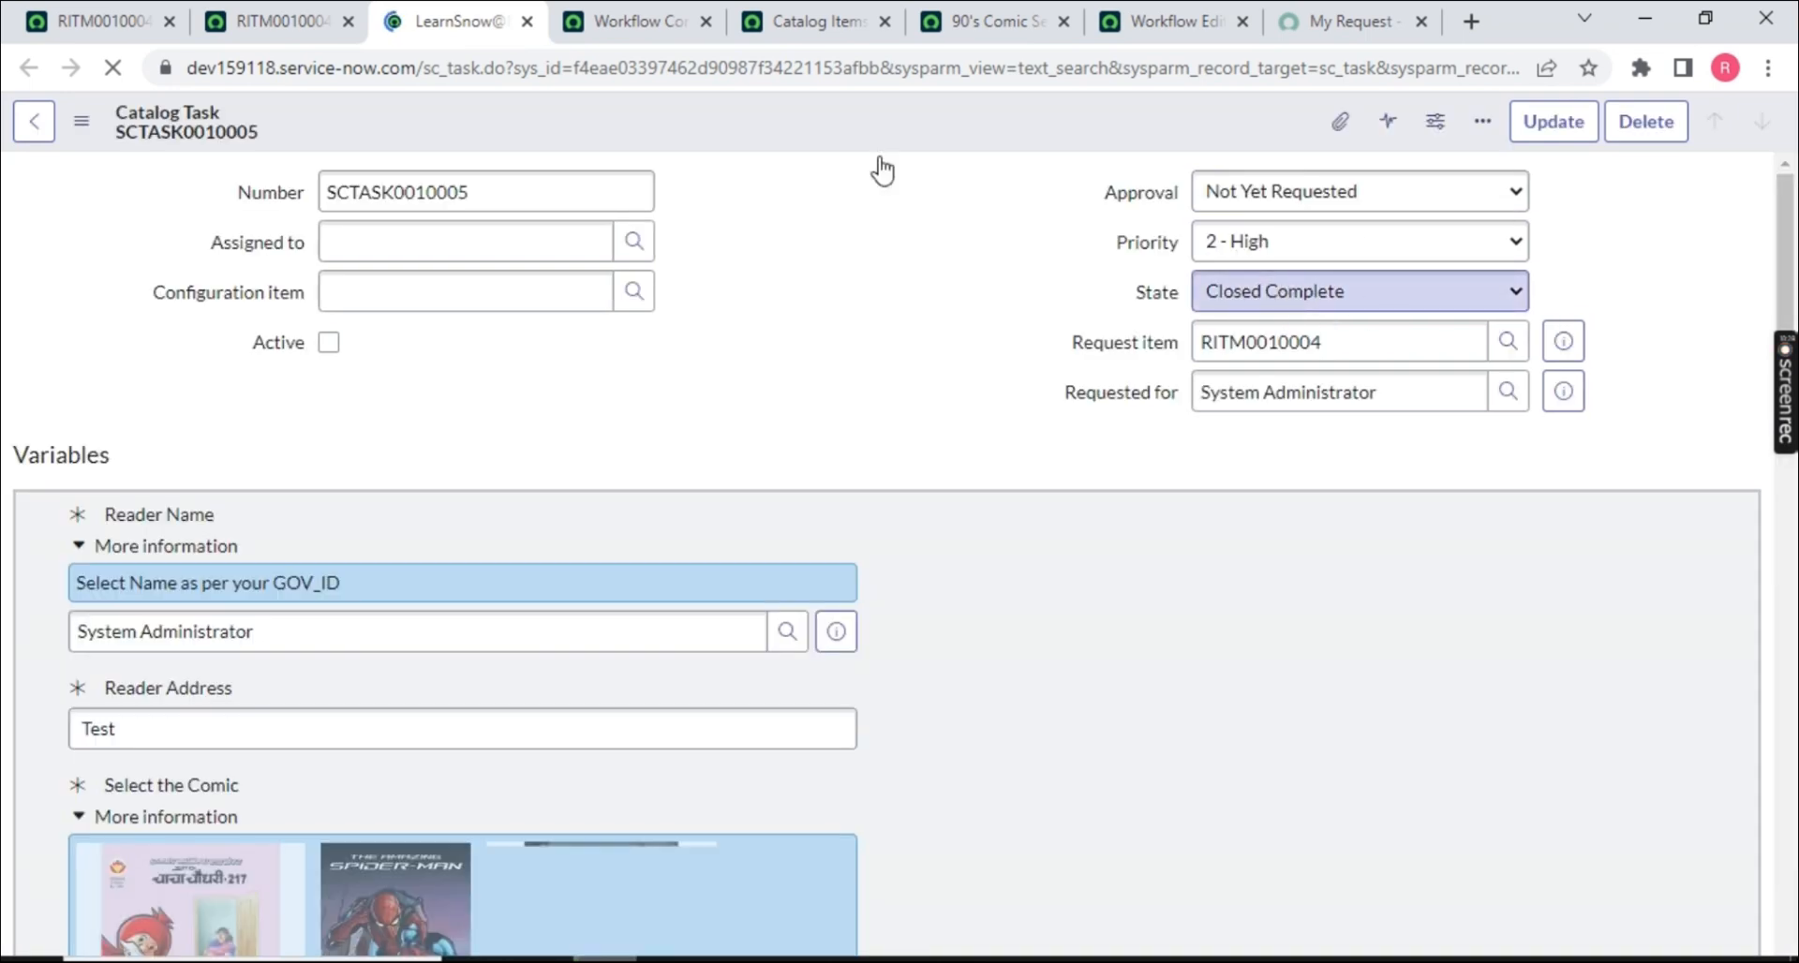
left_click(278, 22)
scroll(1305, 441, "up", 15)
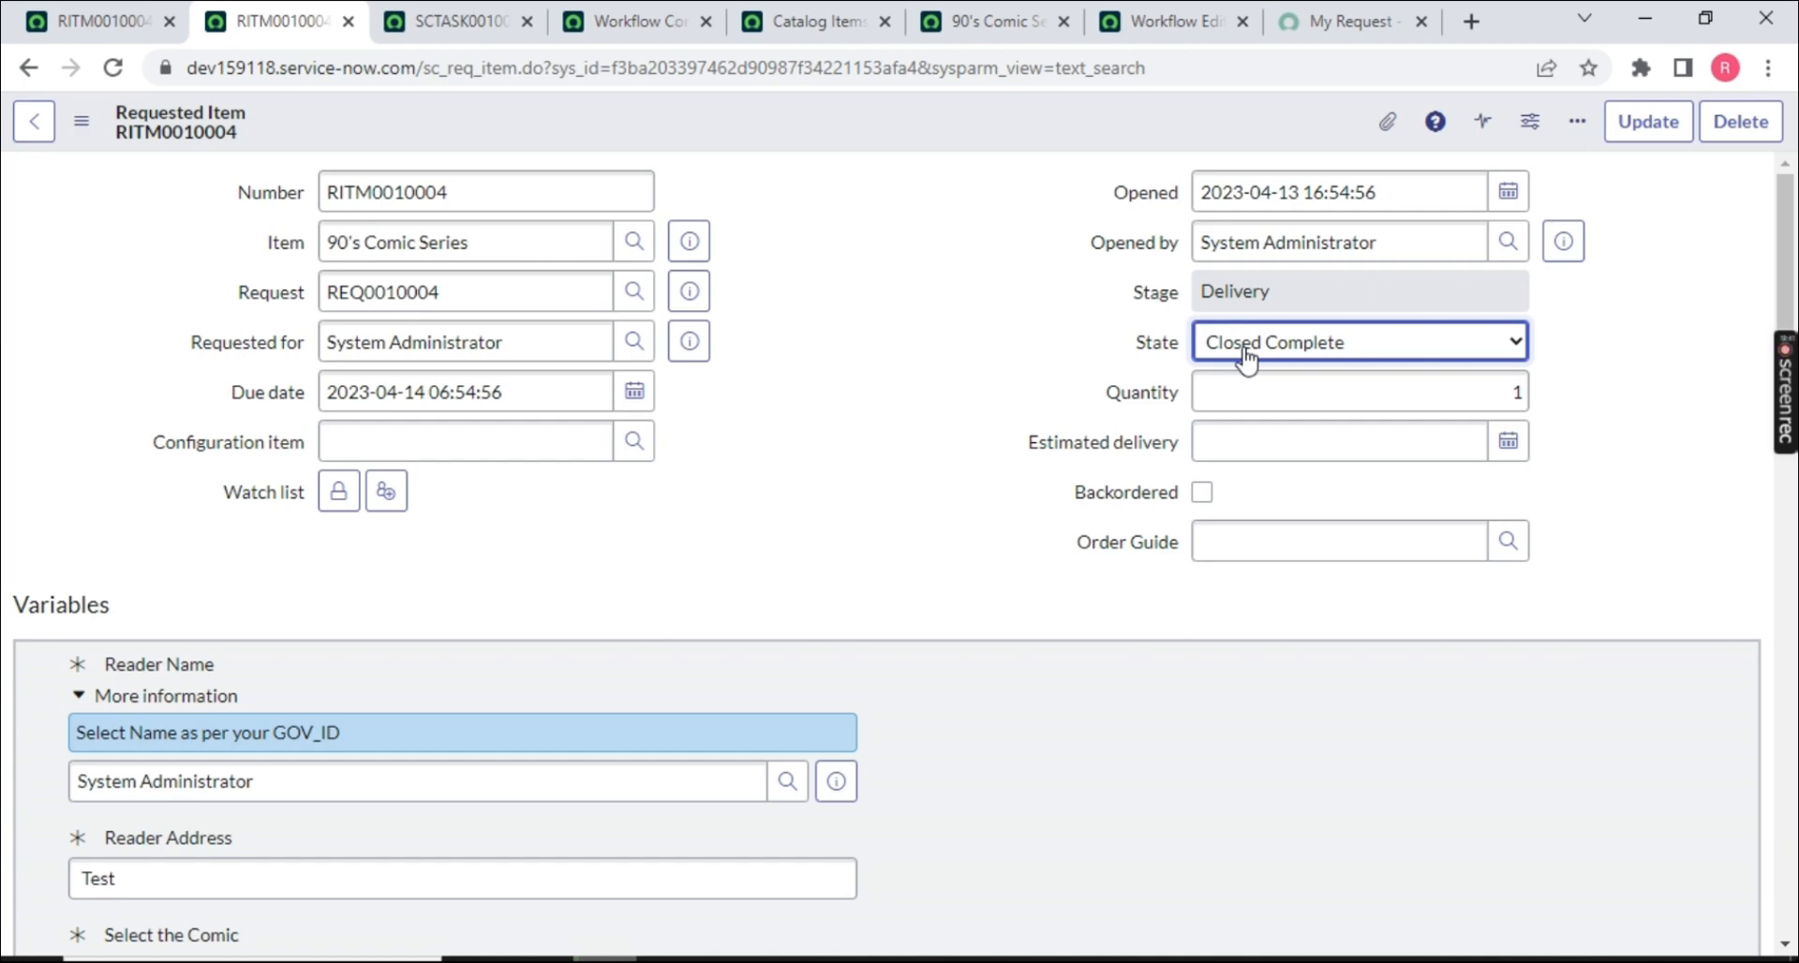
left_click(450, 21)
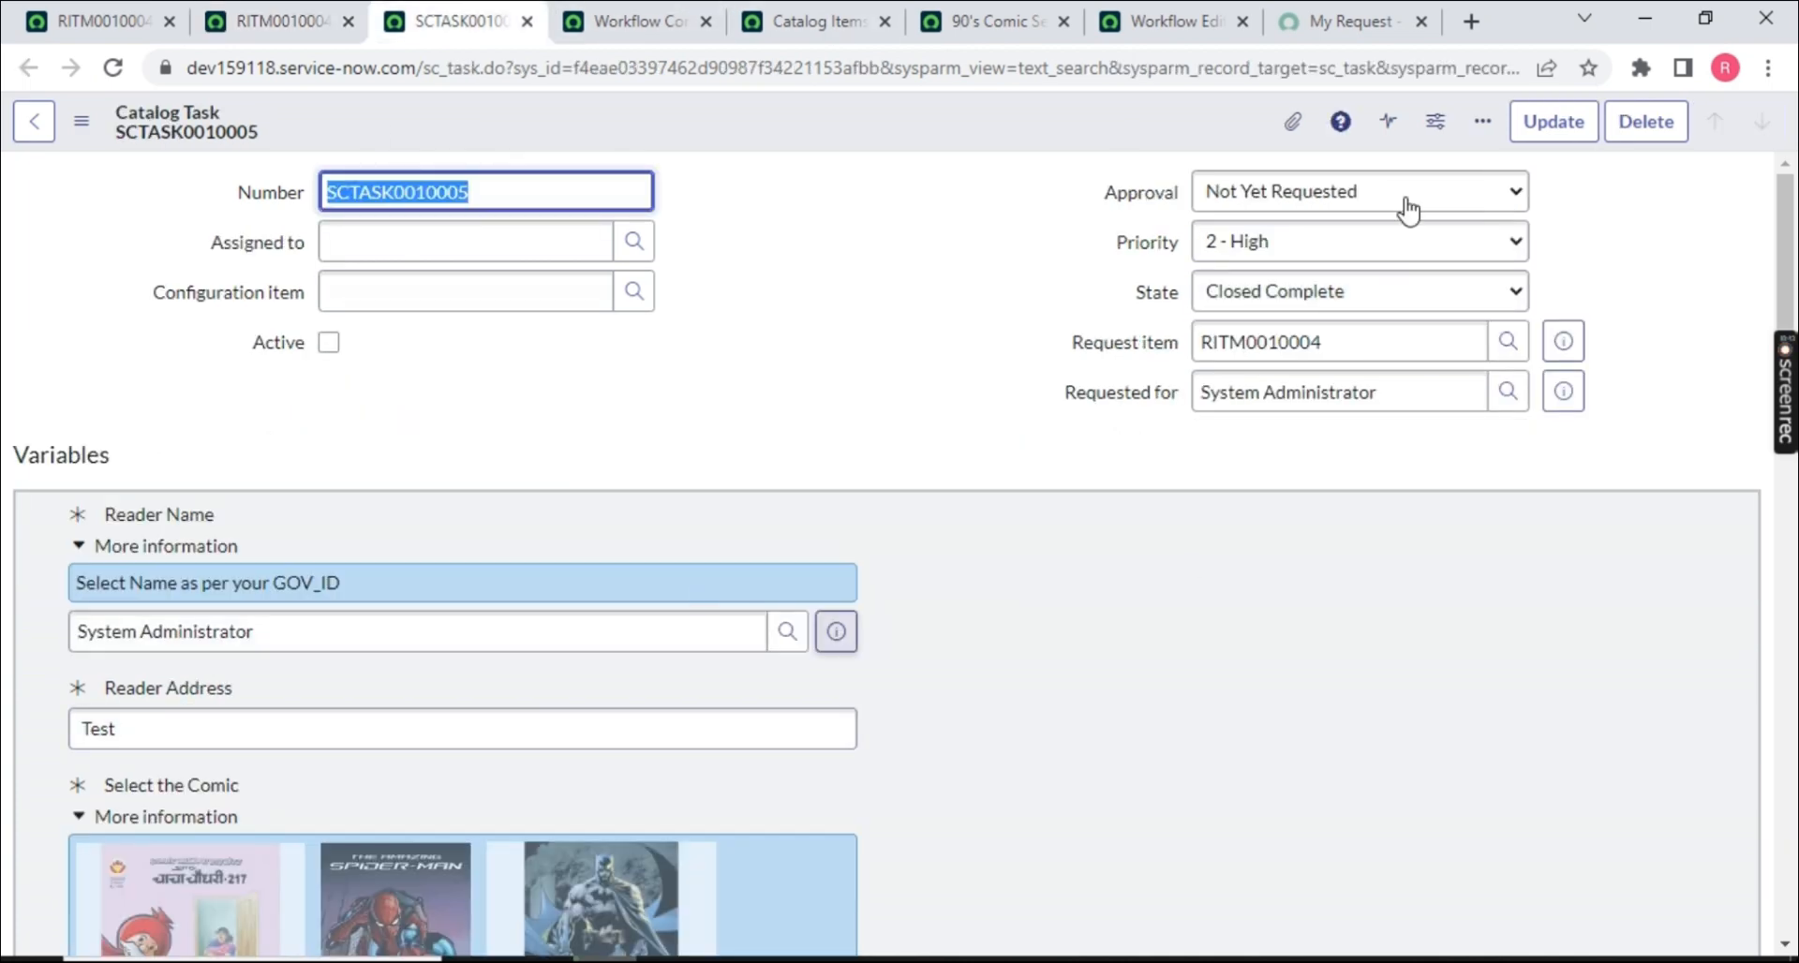
key("ctrl+shift+Tab")
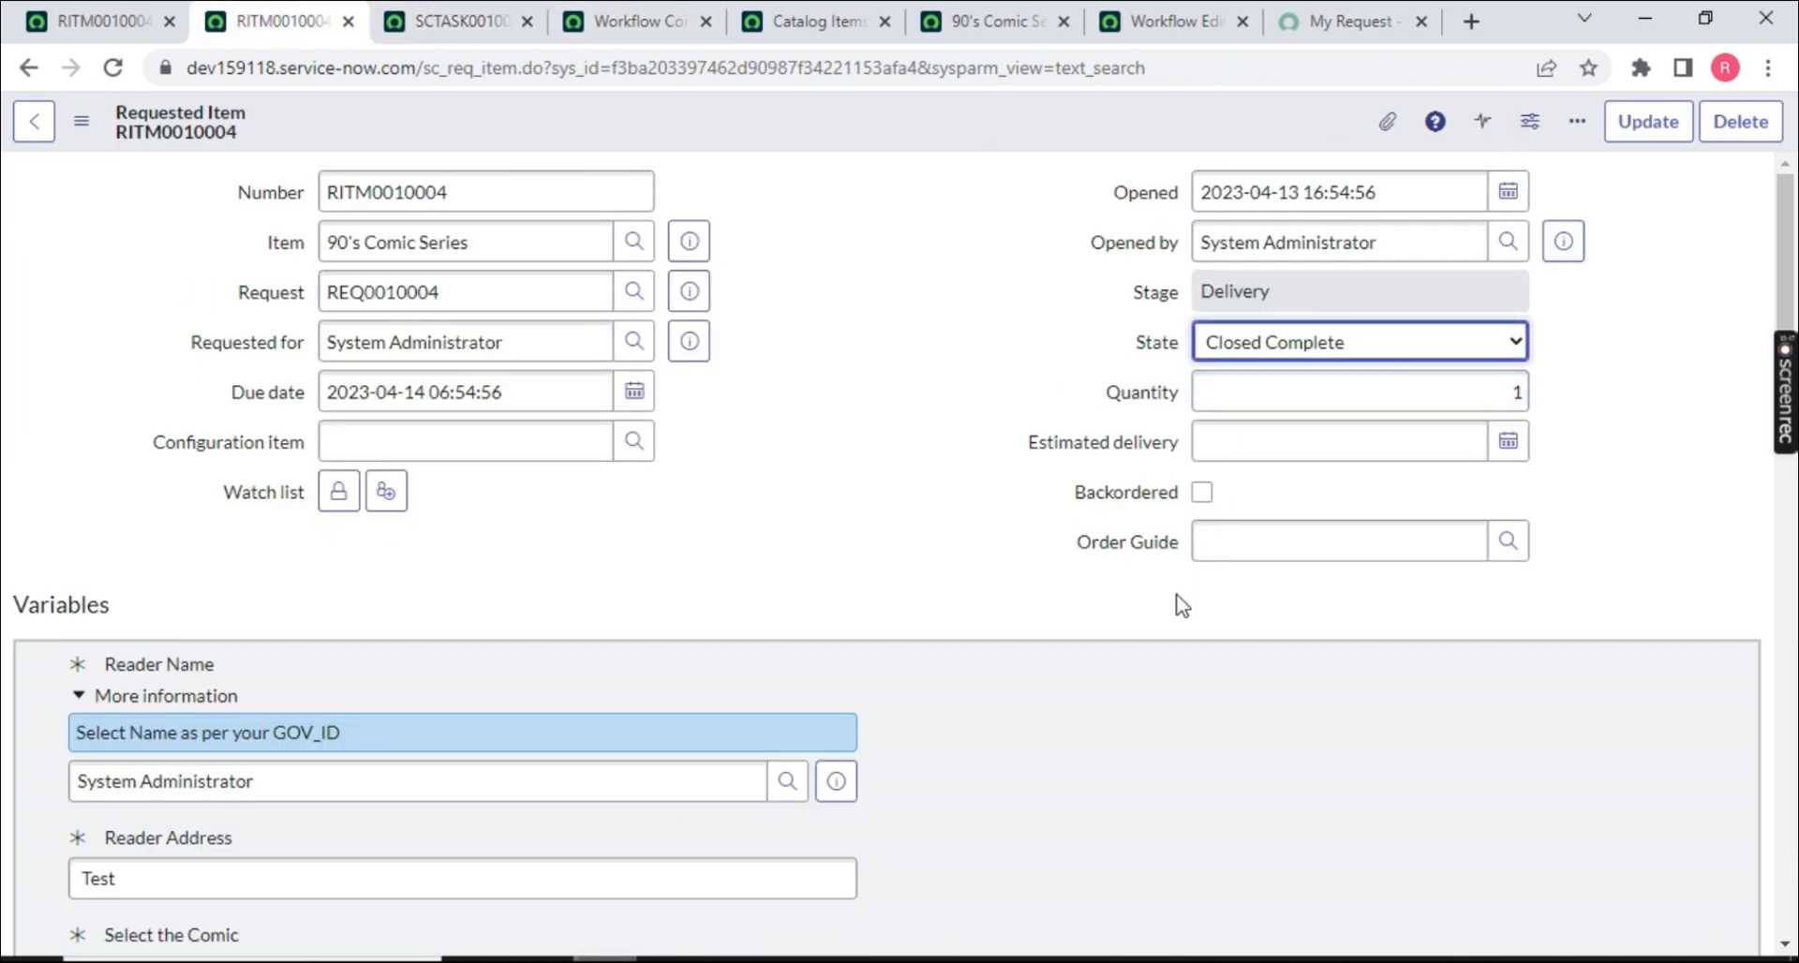
- Add a Set Values activity from the core Utilities to the Comic_Store_WF workflow canvas
left_click(1167, 21)
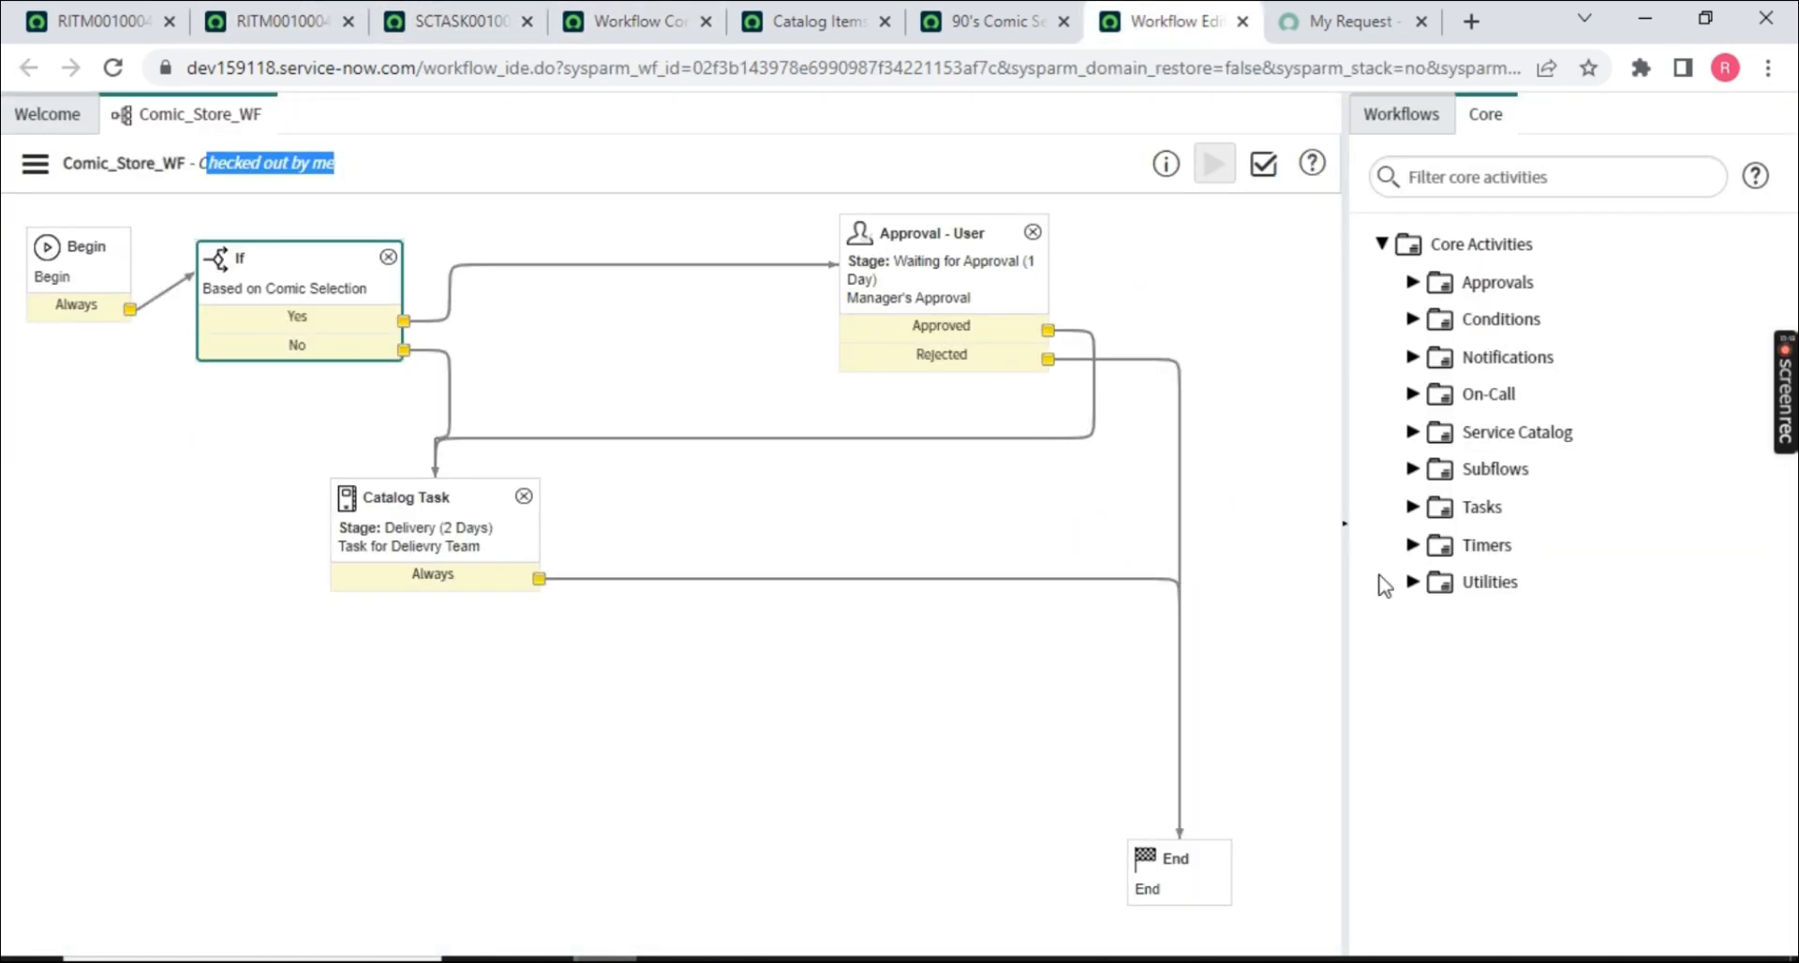
left_click(1411, 583)
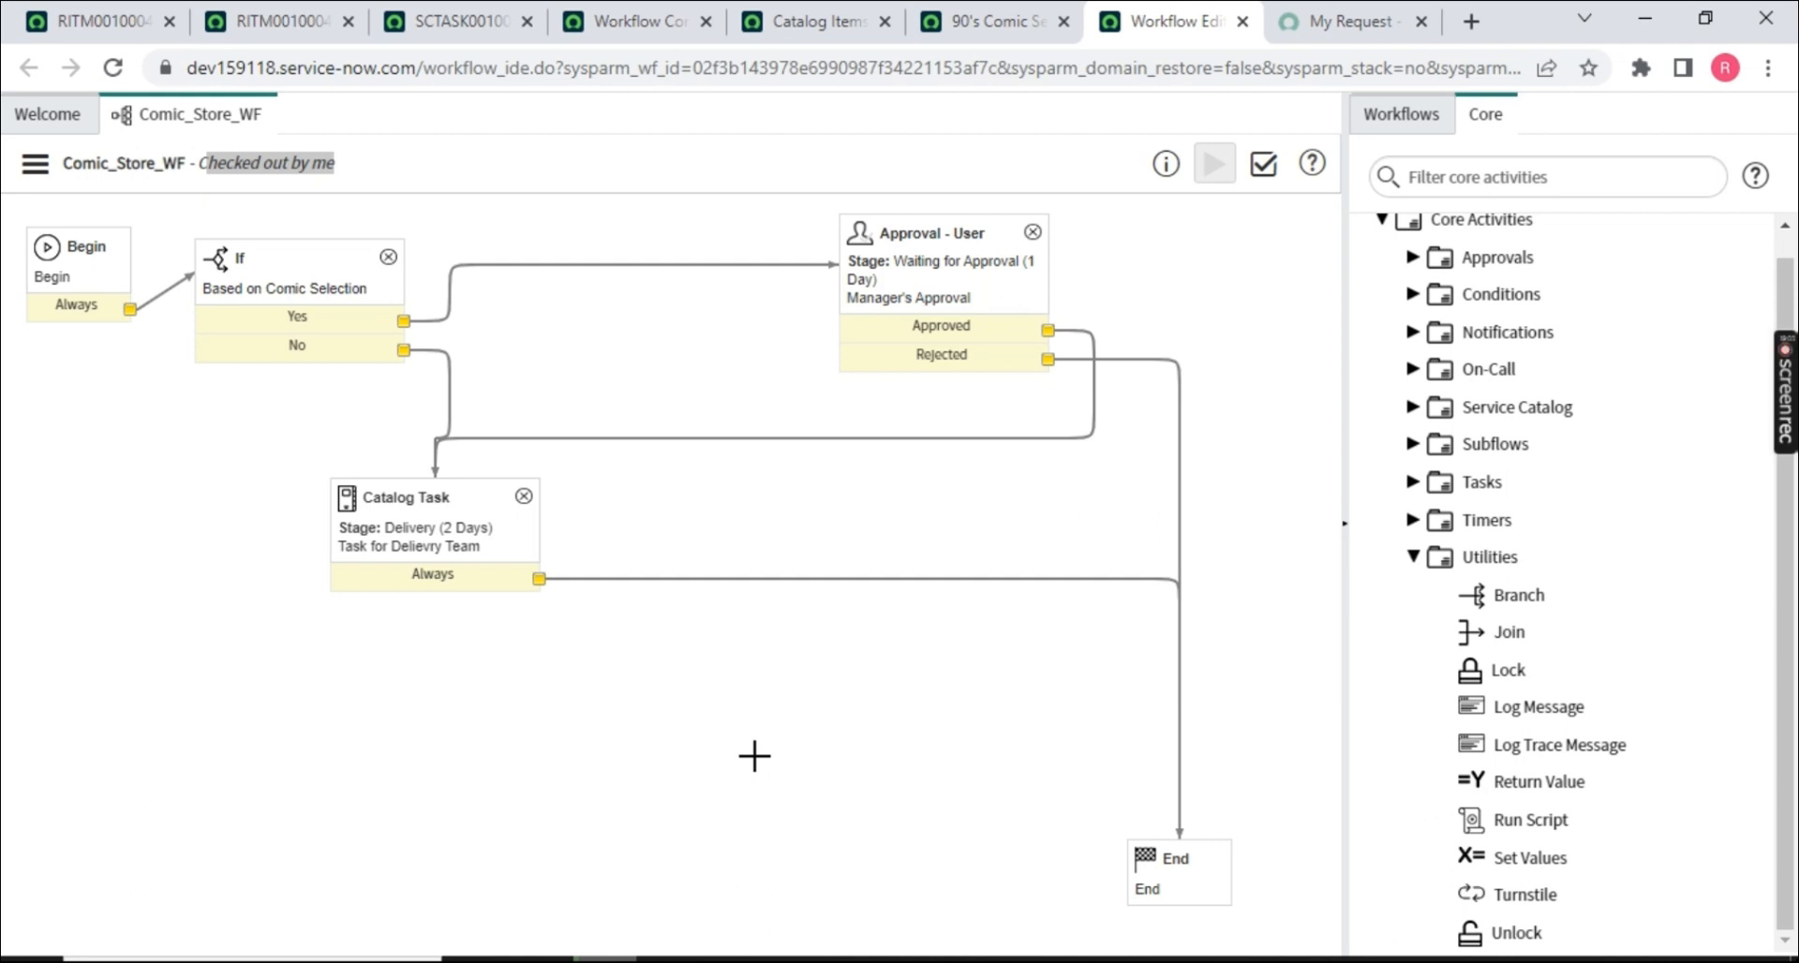
left_click_drag(1504, 824, 817, 713)
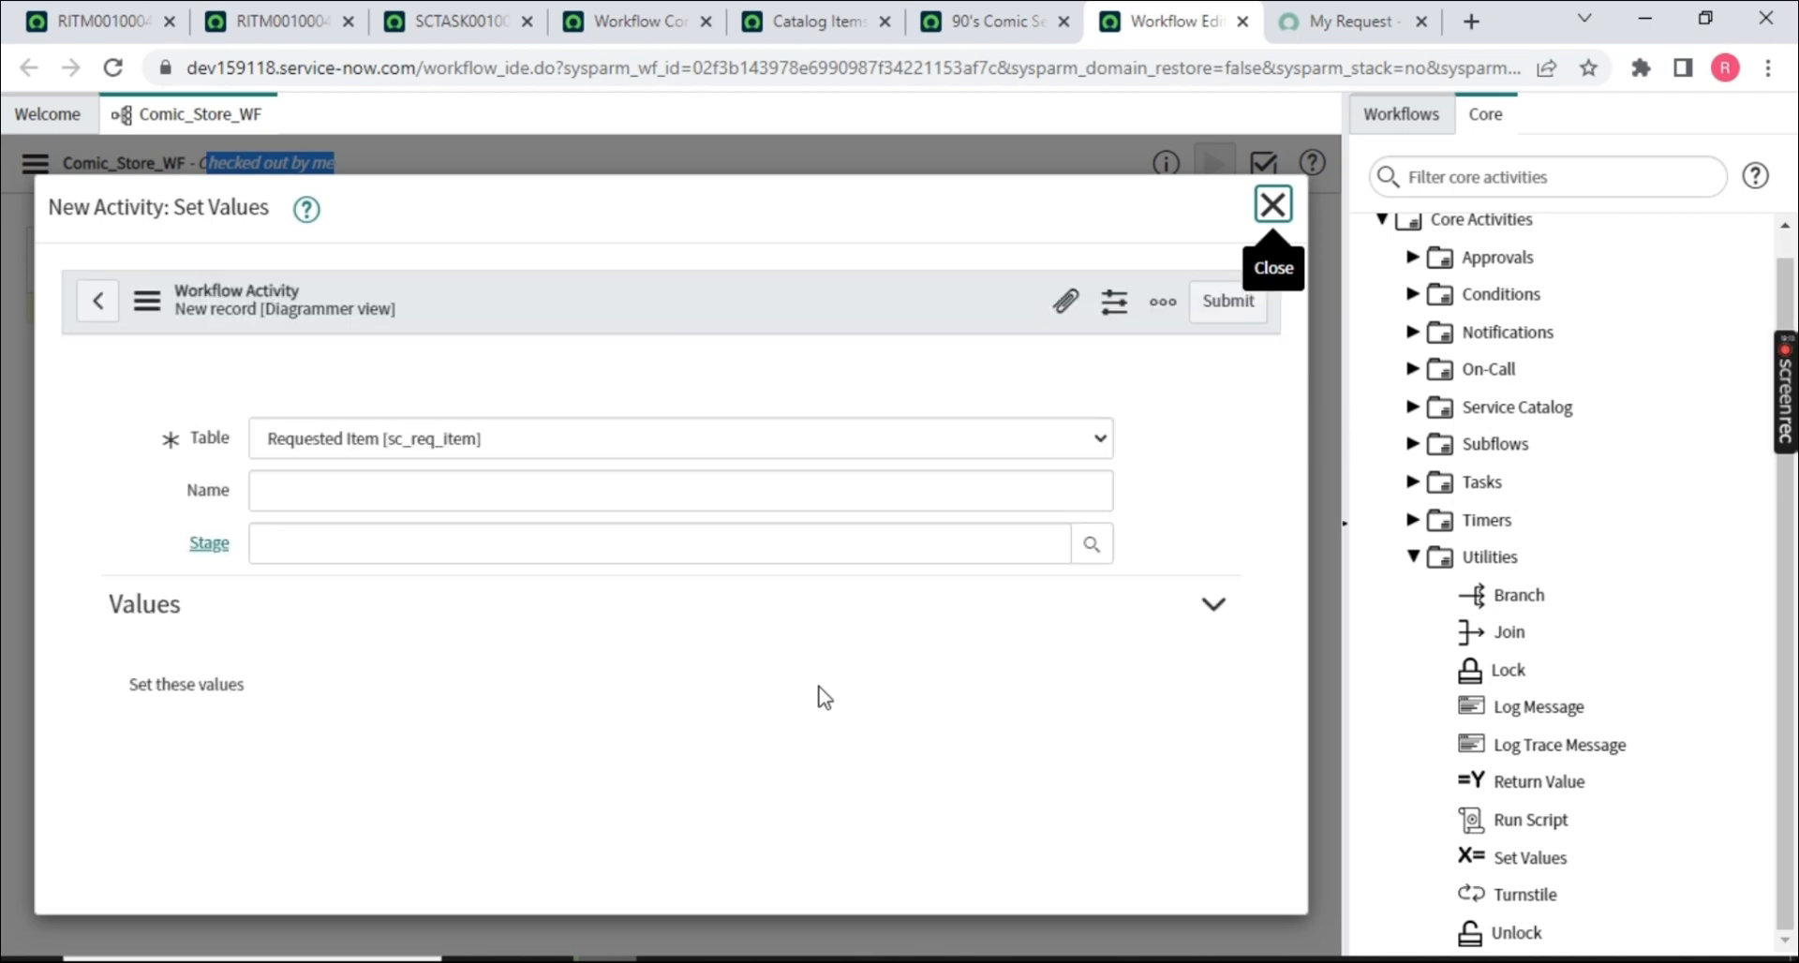
- Check the State field on the requested item form and look at the My Request page
left_click(310, 21)
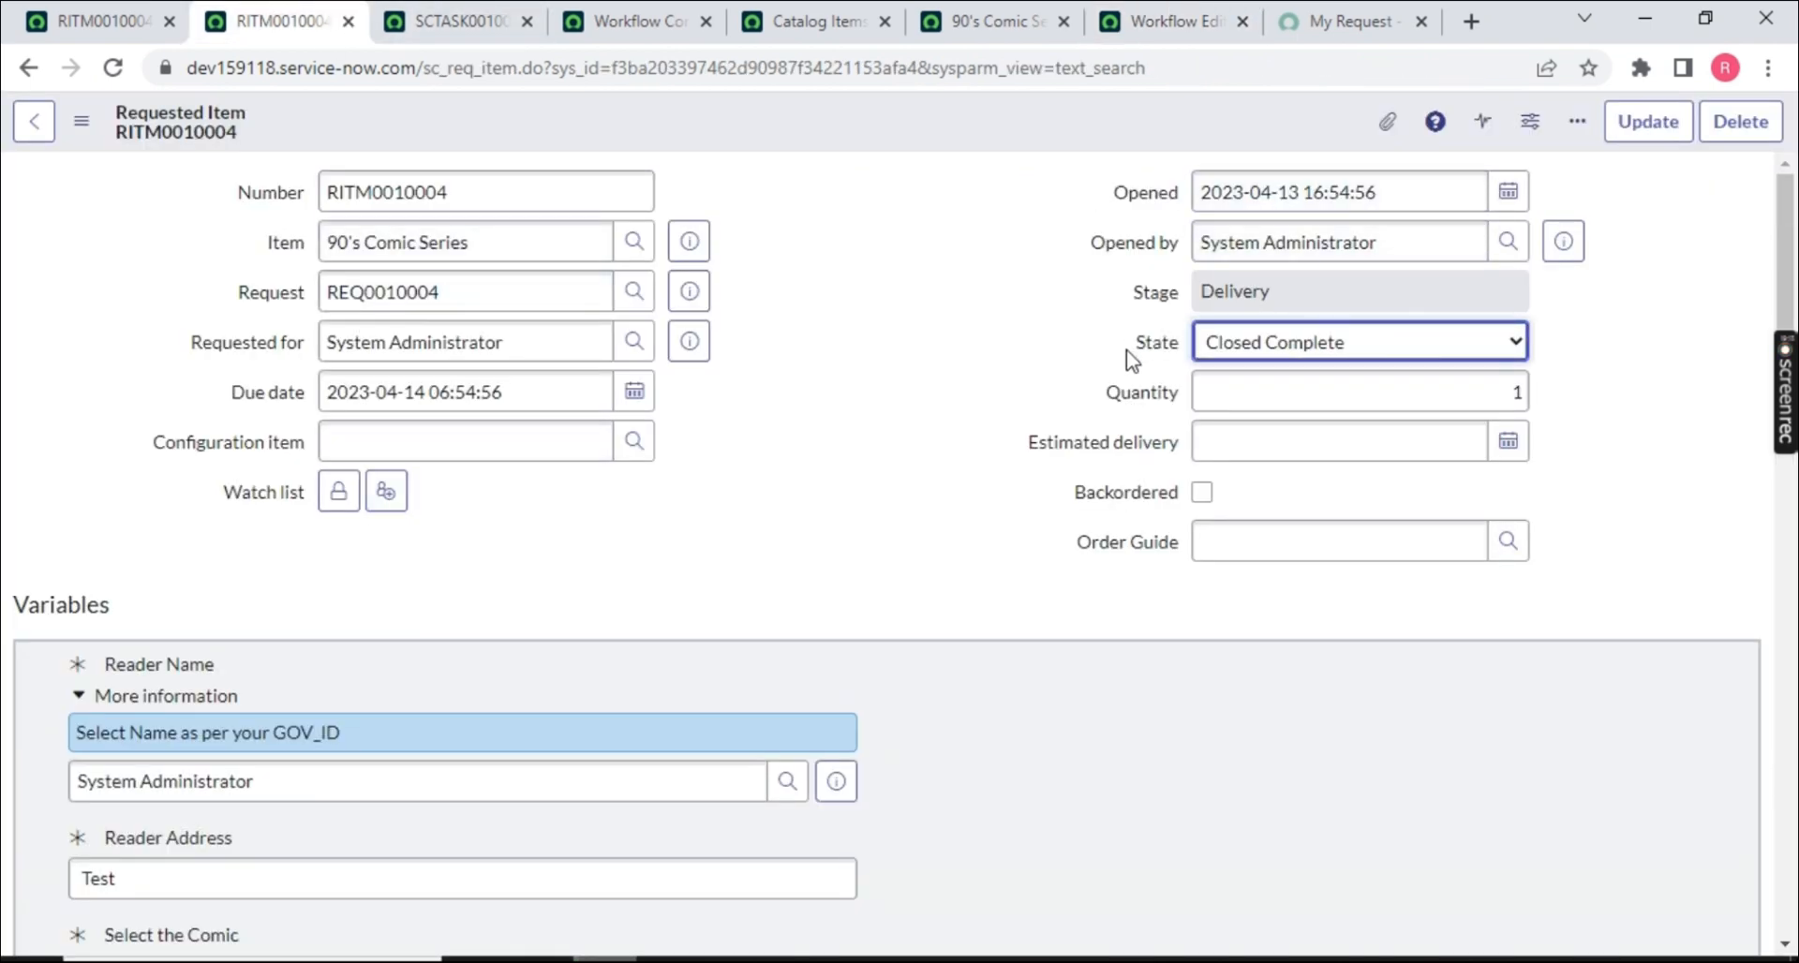
double_click(1154, 348)
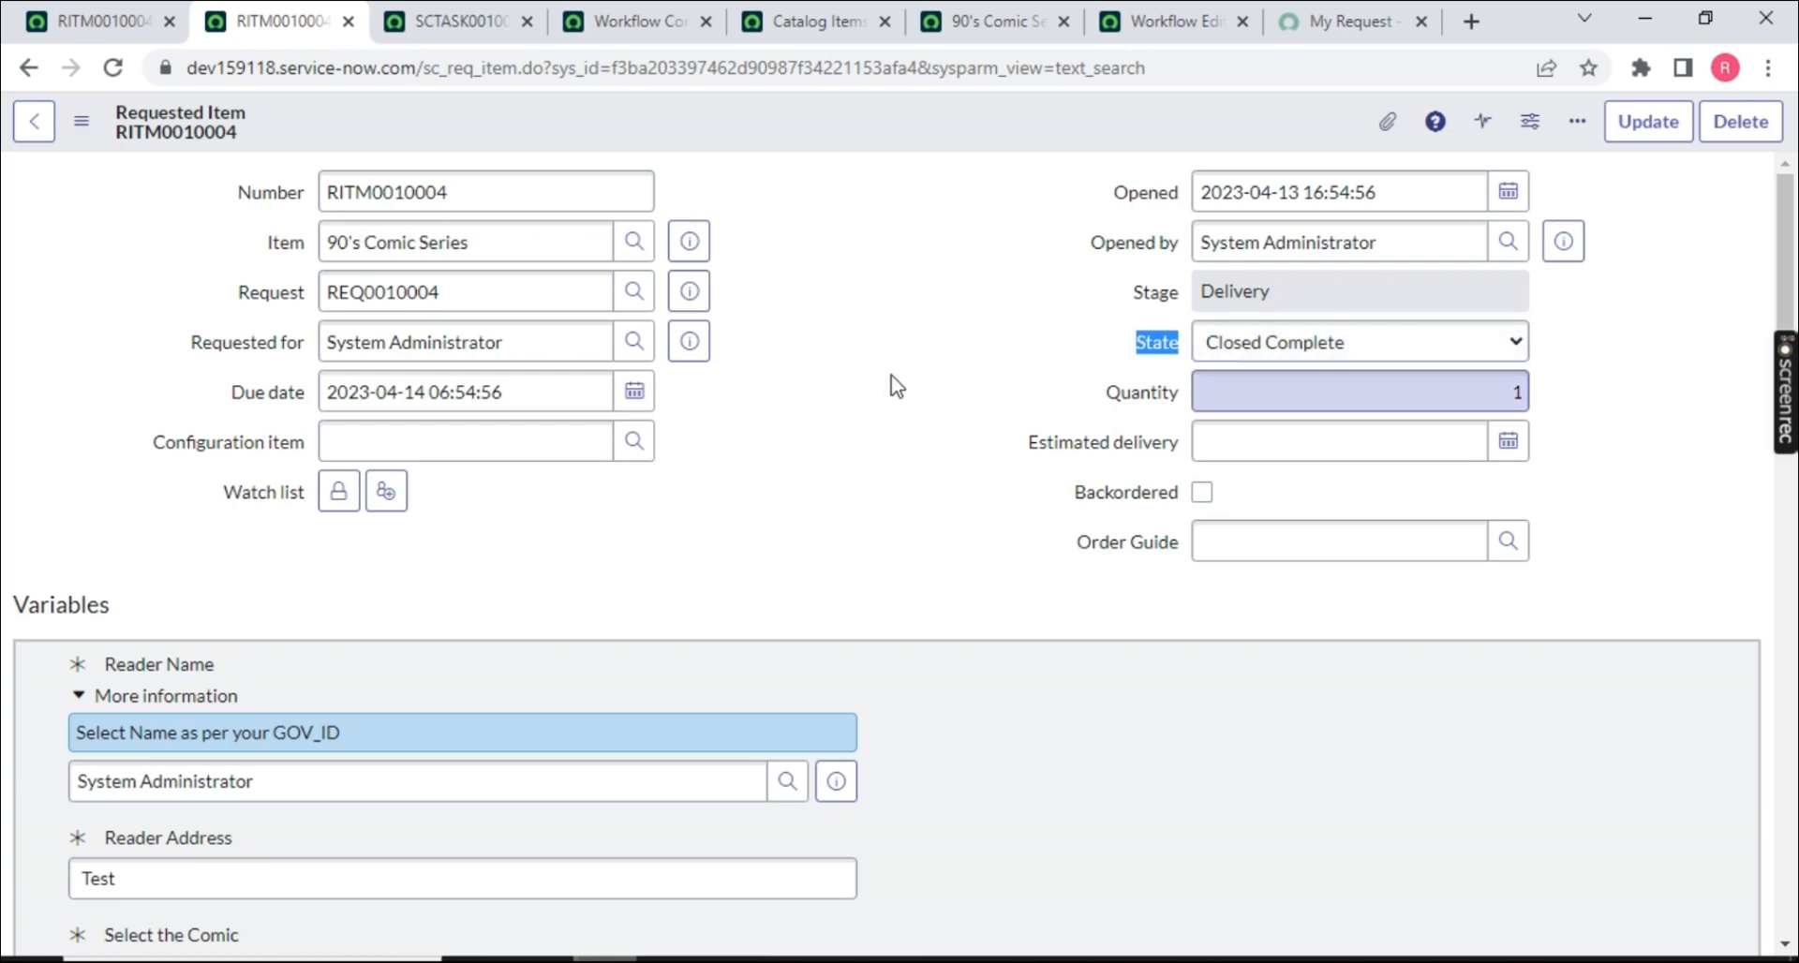
left_click(1349, 21)
- Name the new Set Values activity "Set Value as complete" and set its Stage to Completed
left_click(1172, 21)
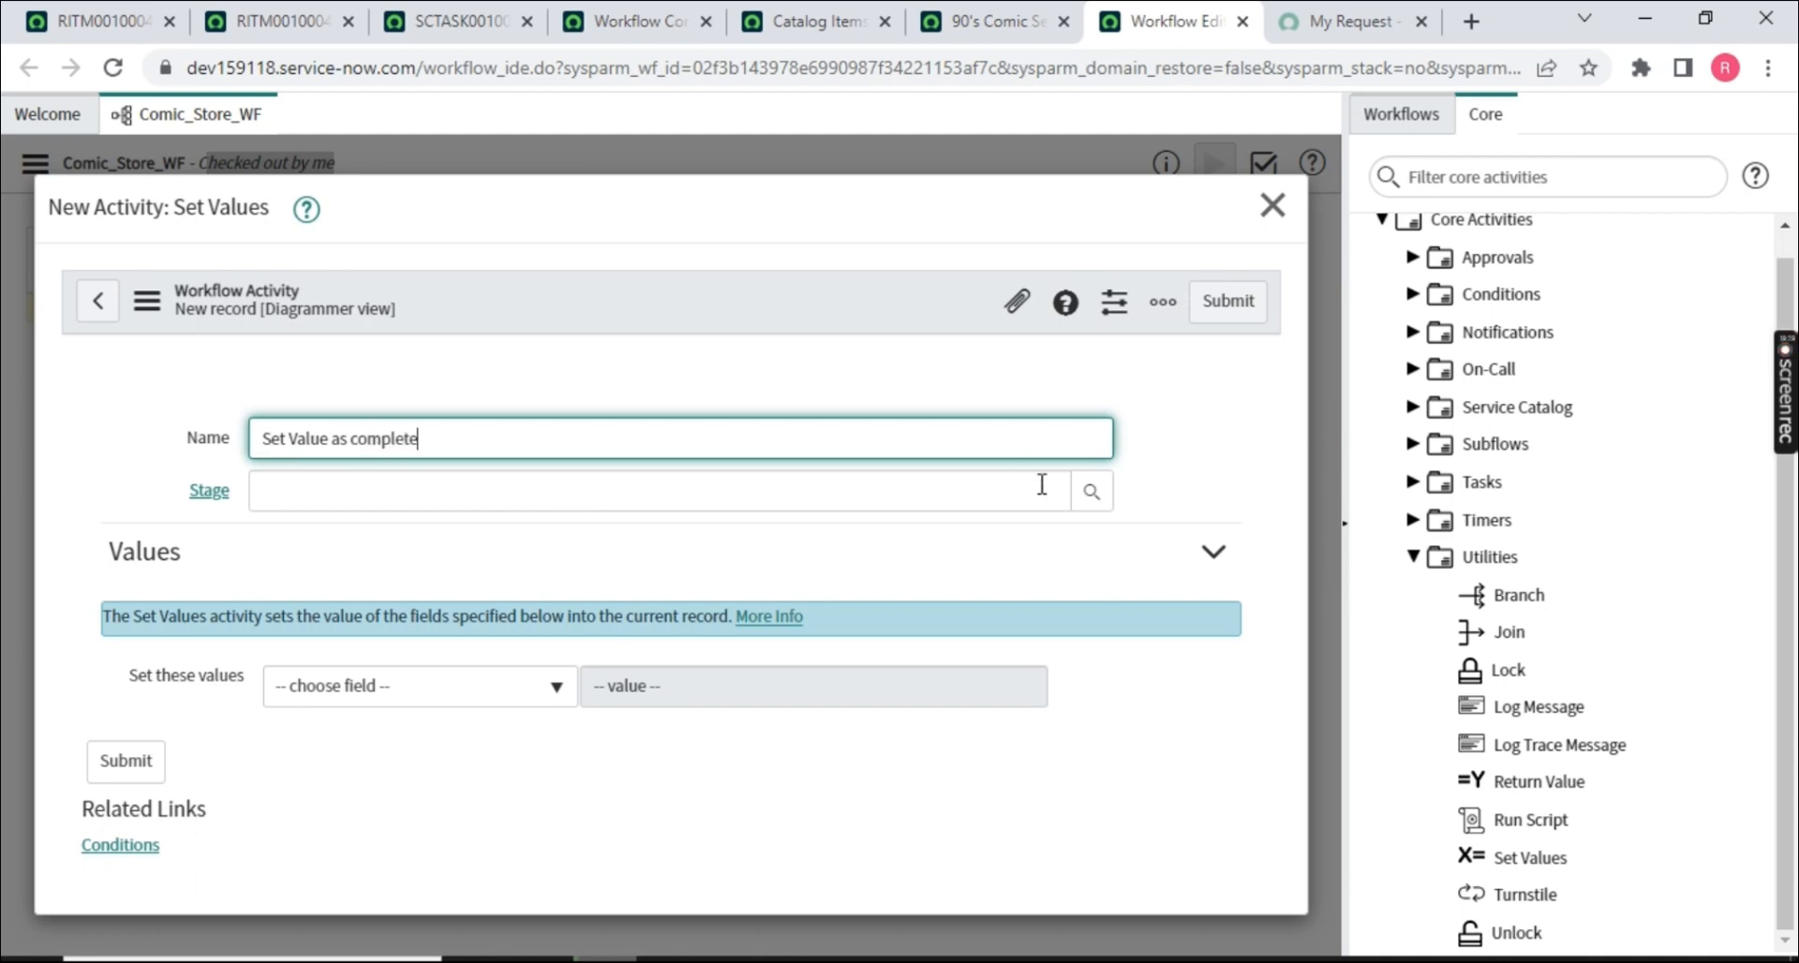
left_click(1095, 494)
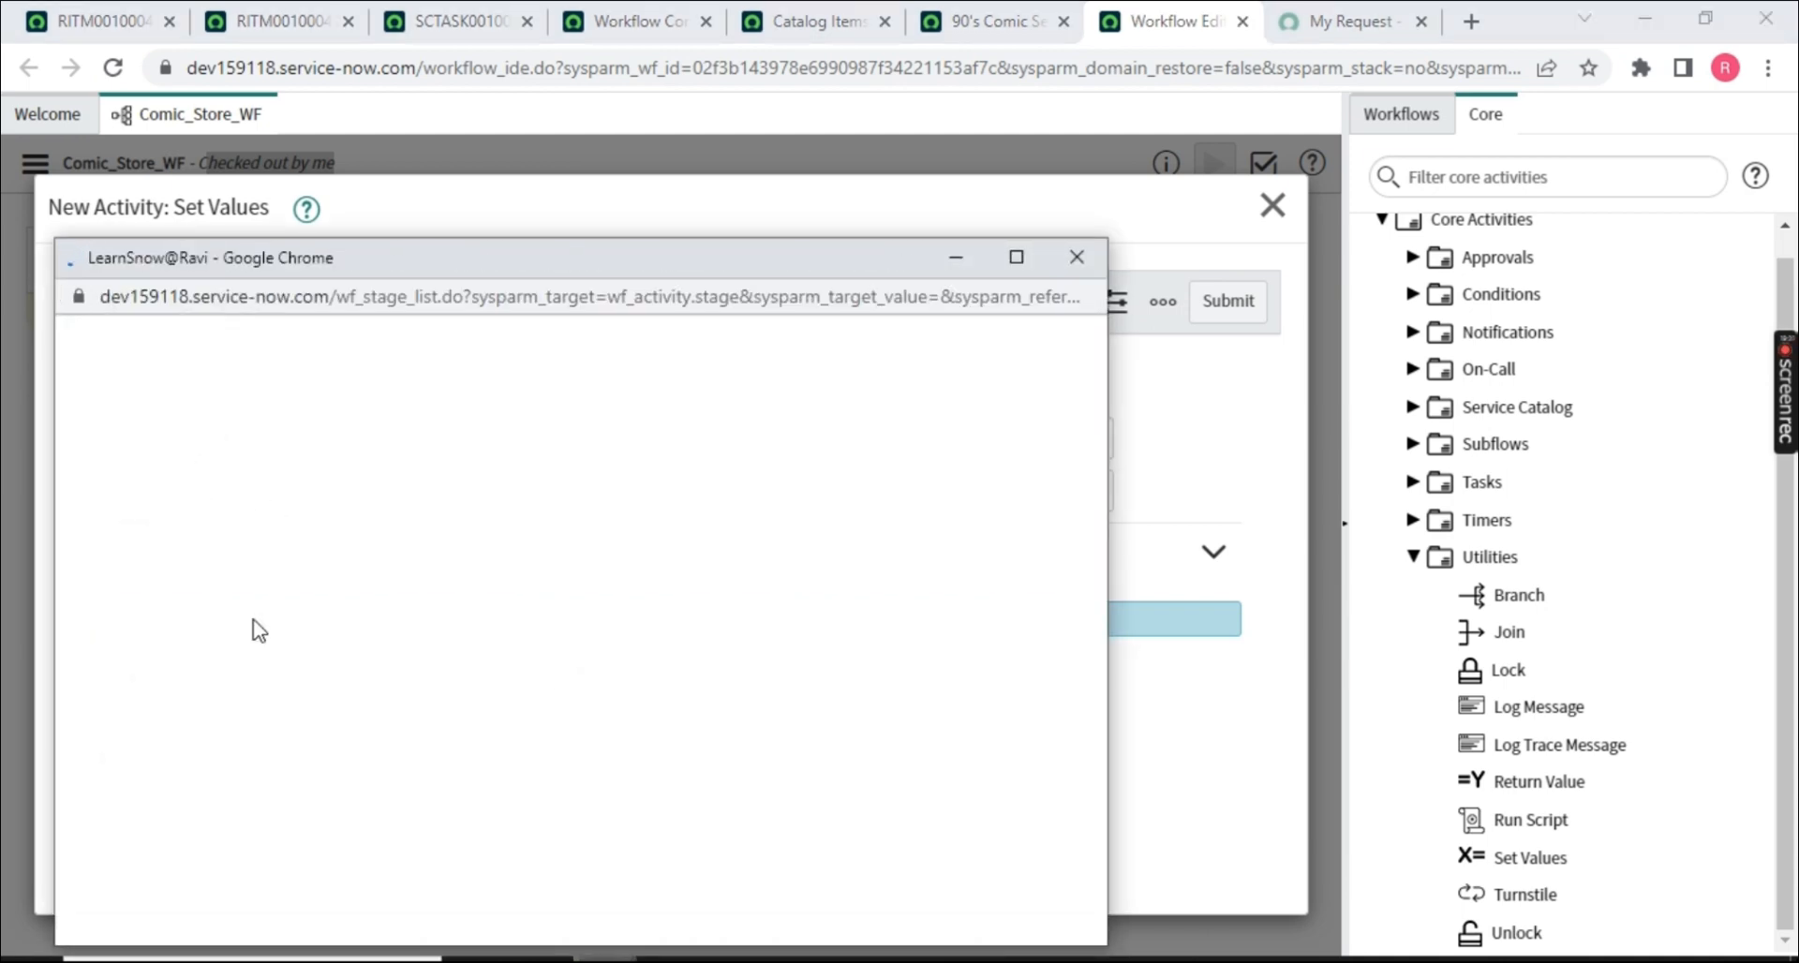
left_click(188, 799)
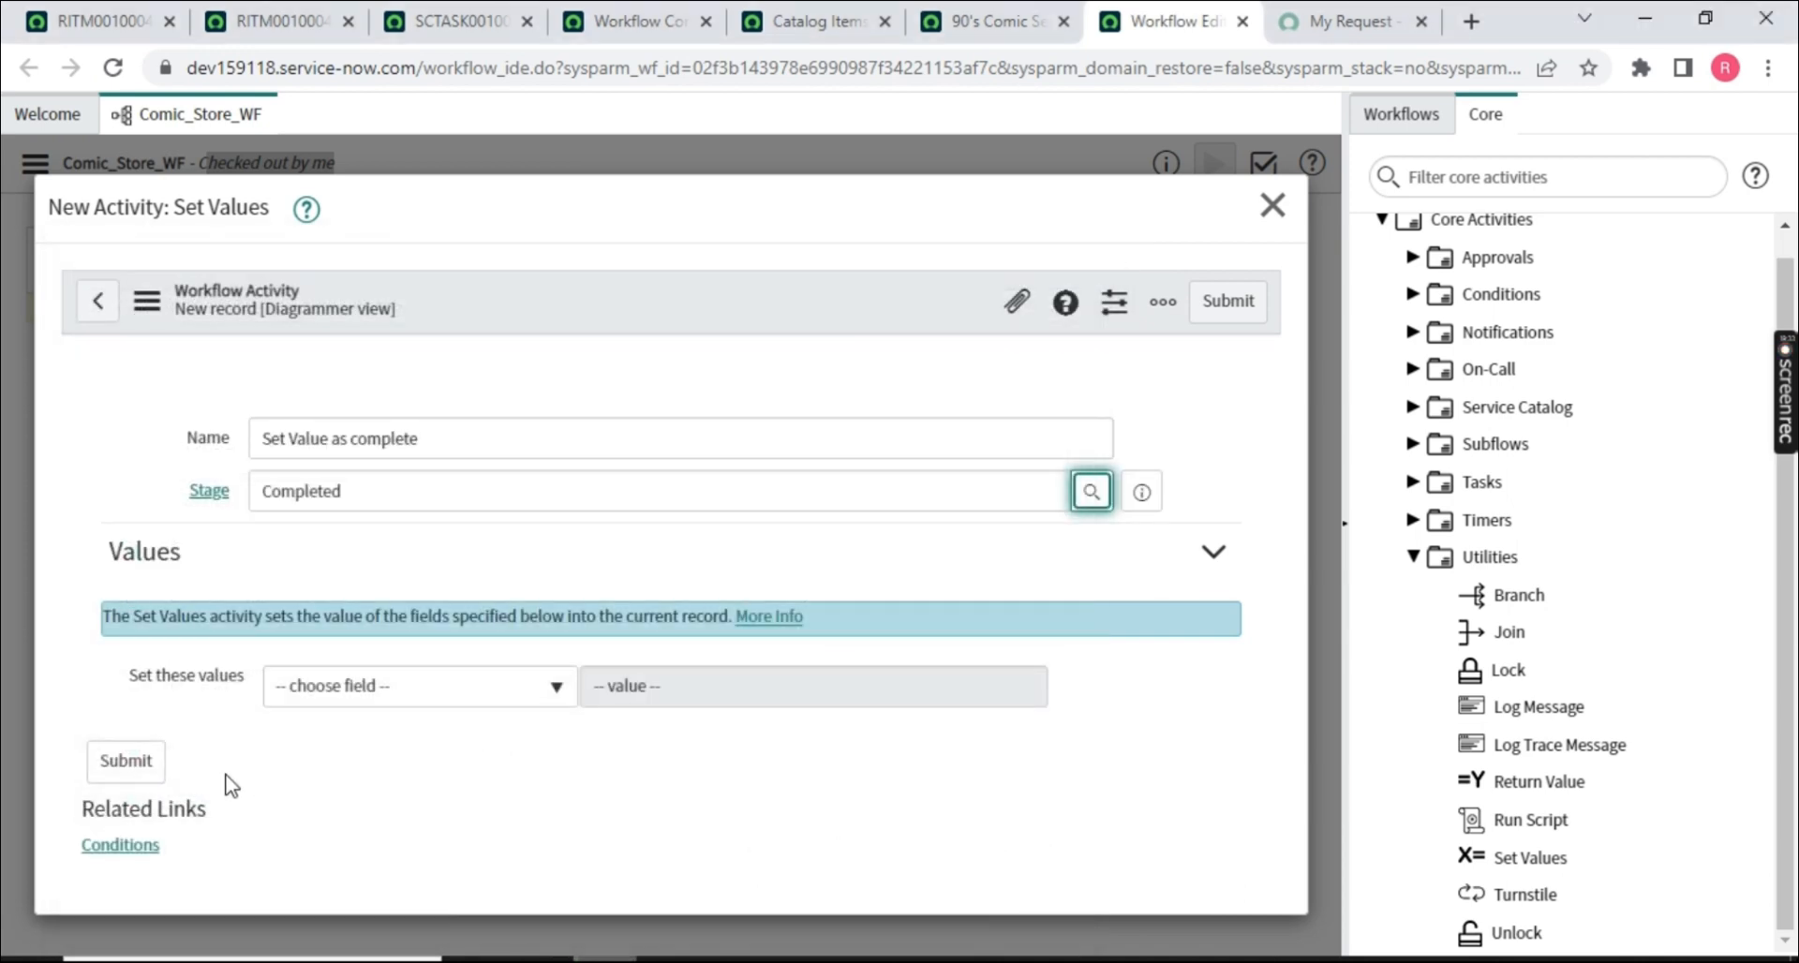
left_click_drag(129, 701, 358, 712)
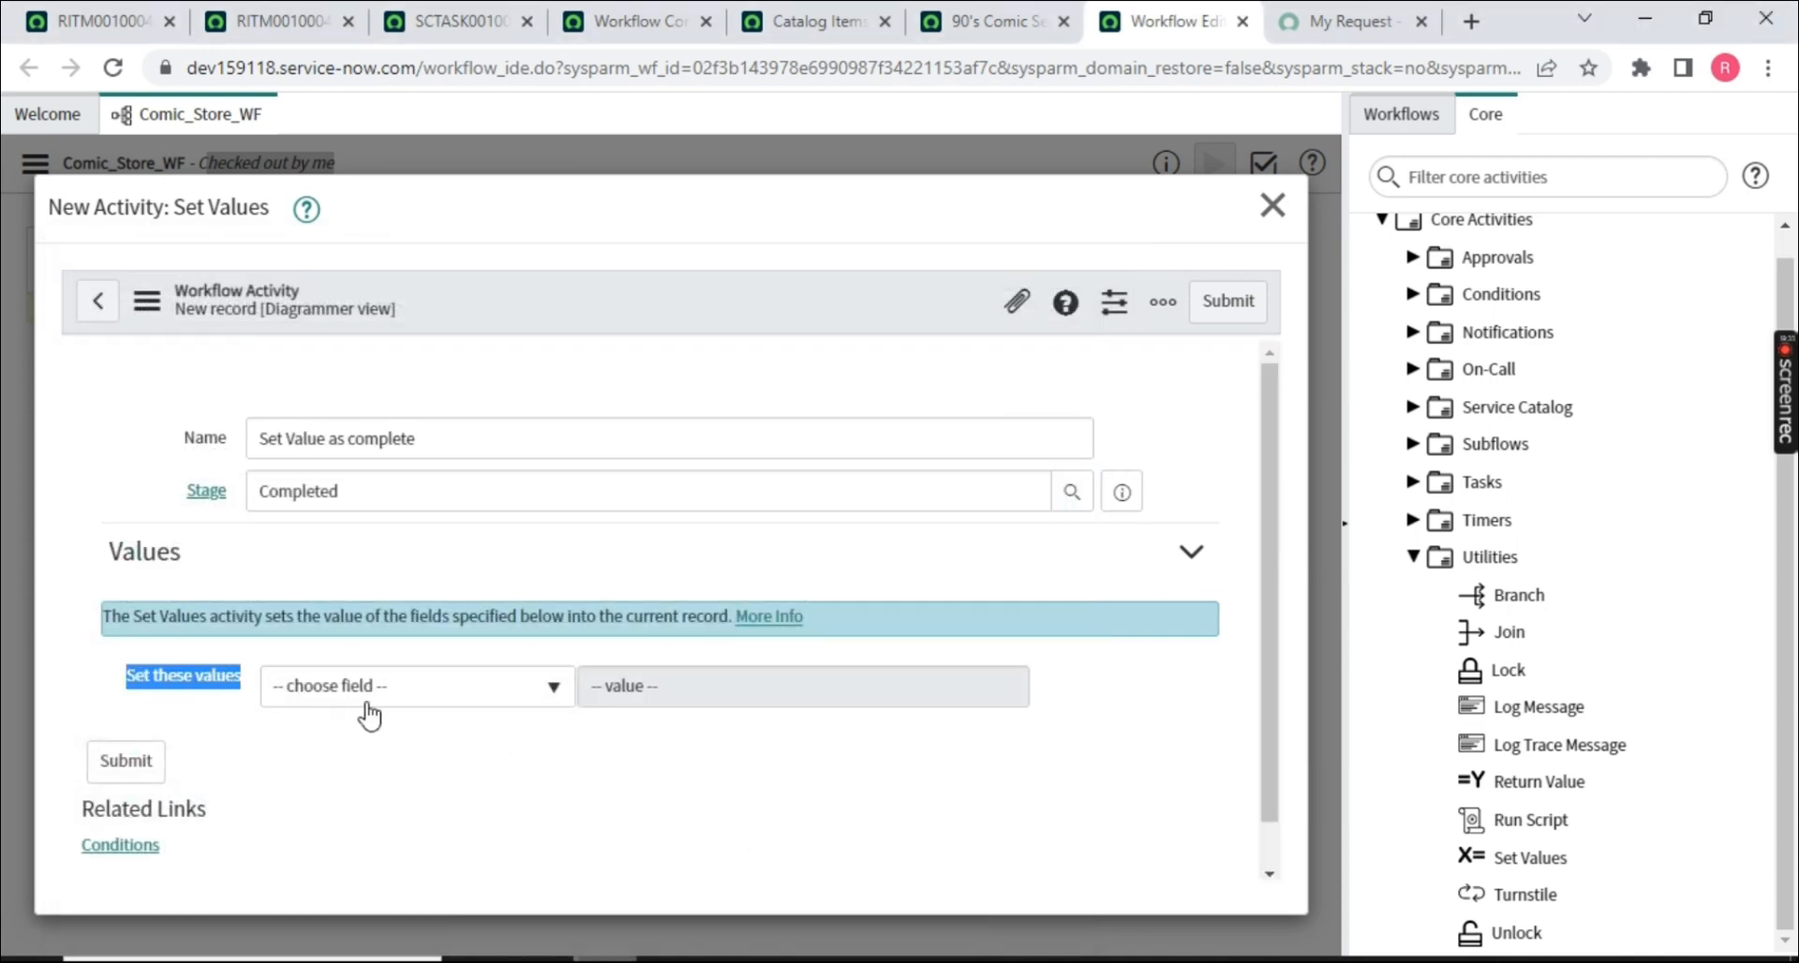
- Set the State field to Closed Complete in the new Set Values activity and submit it
left_click(373, 713)
type("stat")
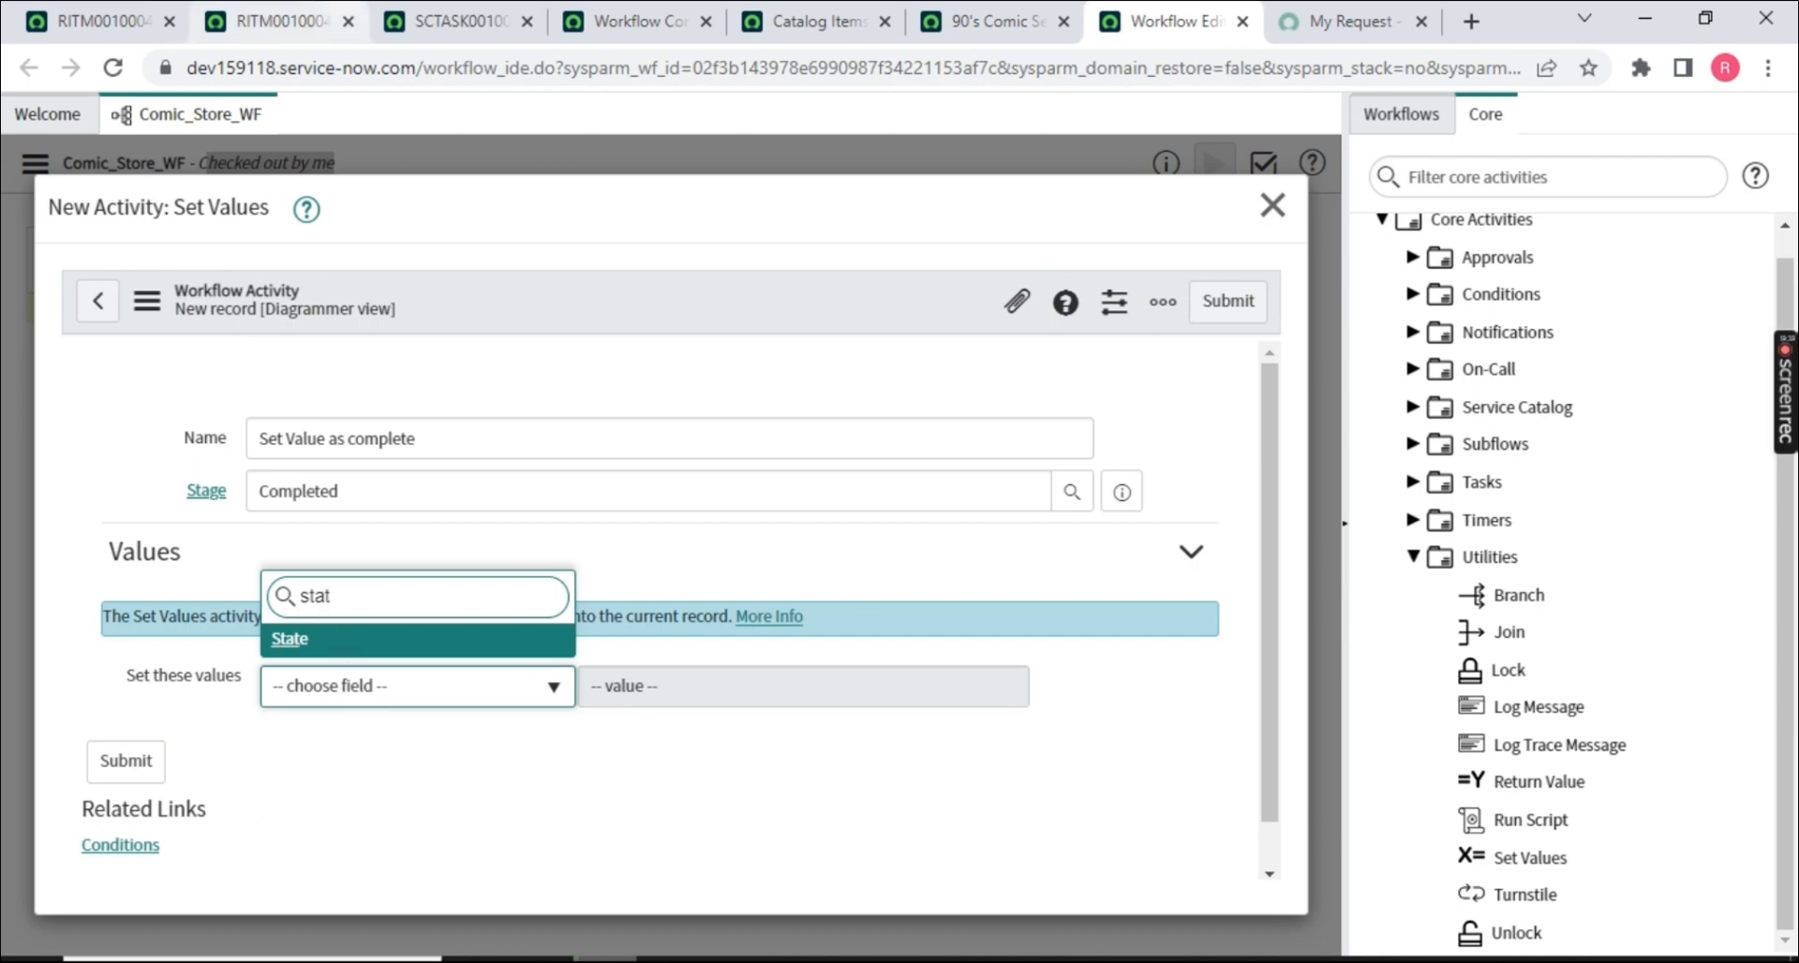
left_click(309, 21)
left_click(1350, 23)
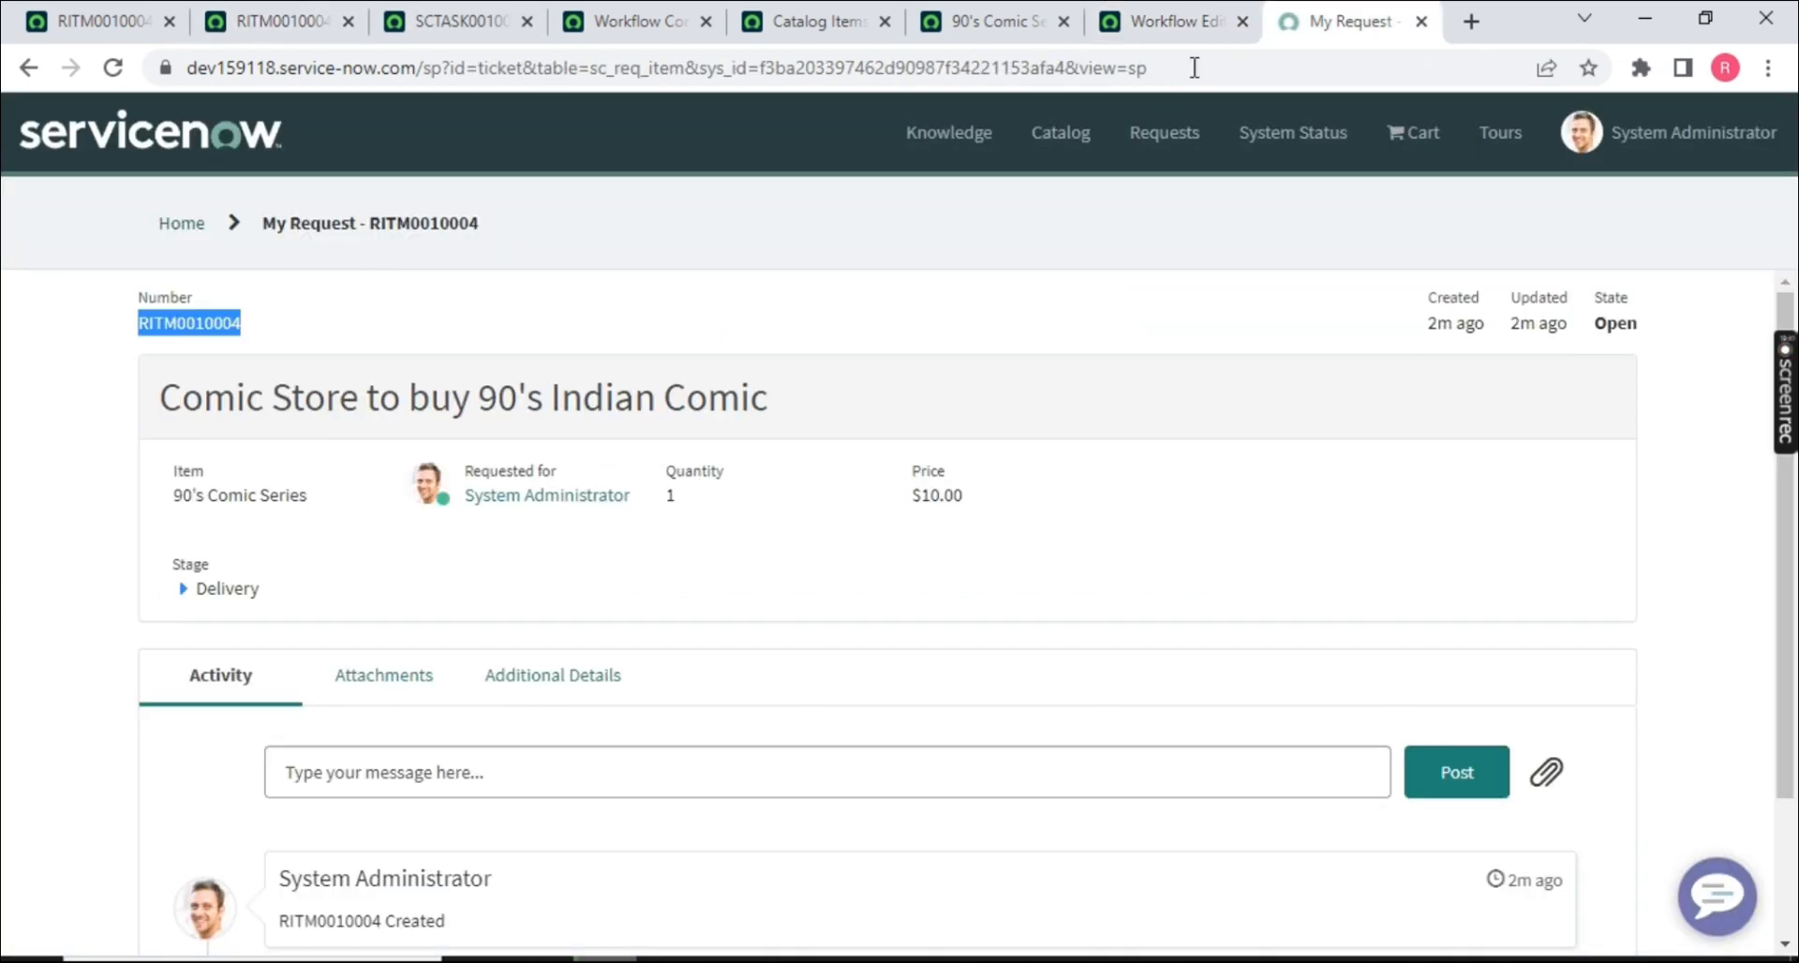
left_click(1166, 20)
left_click(684, 696)
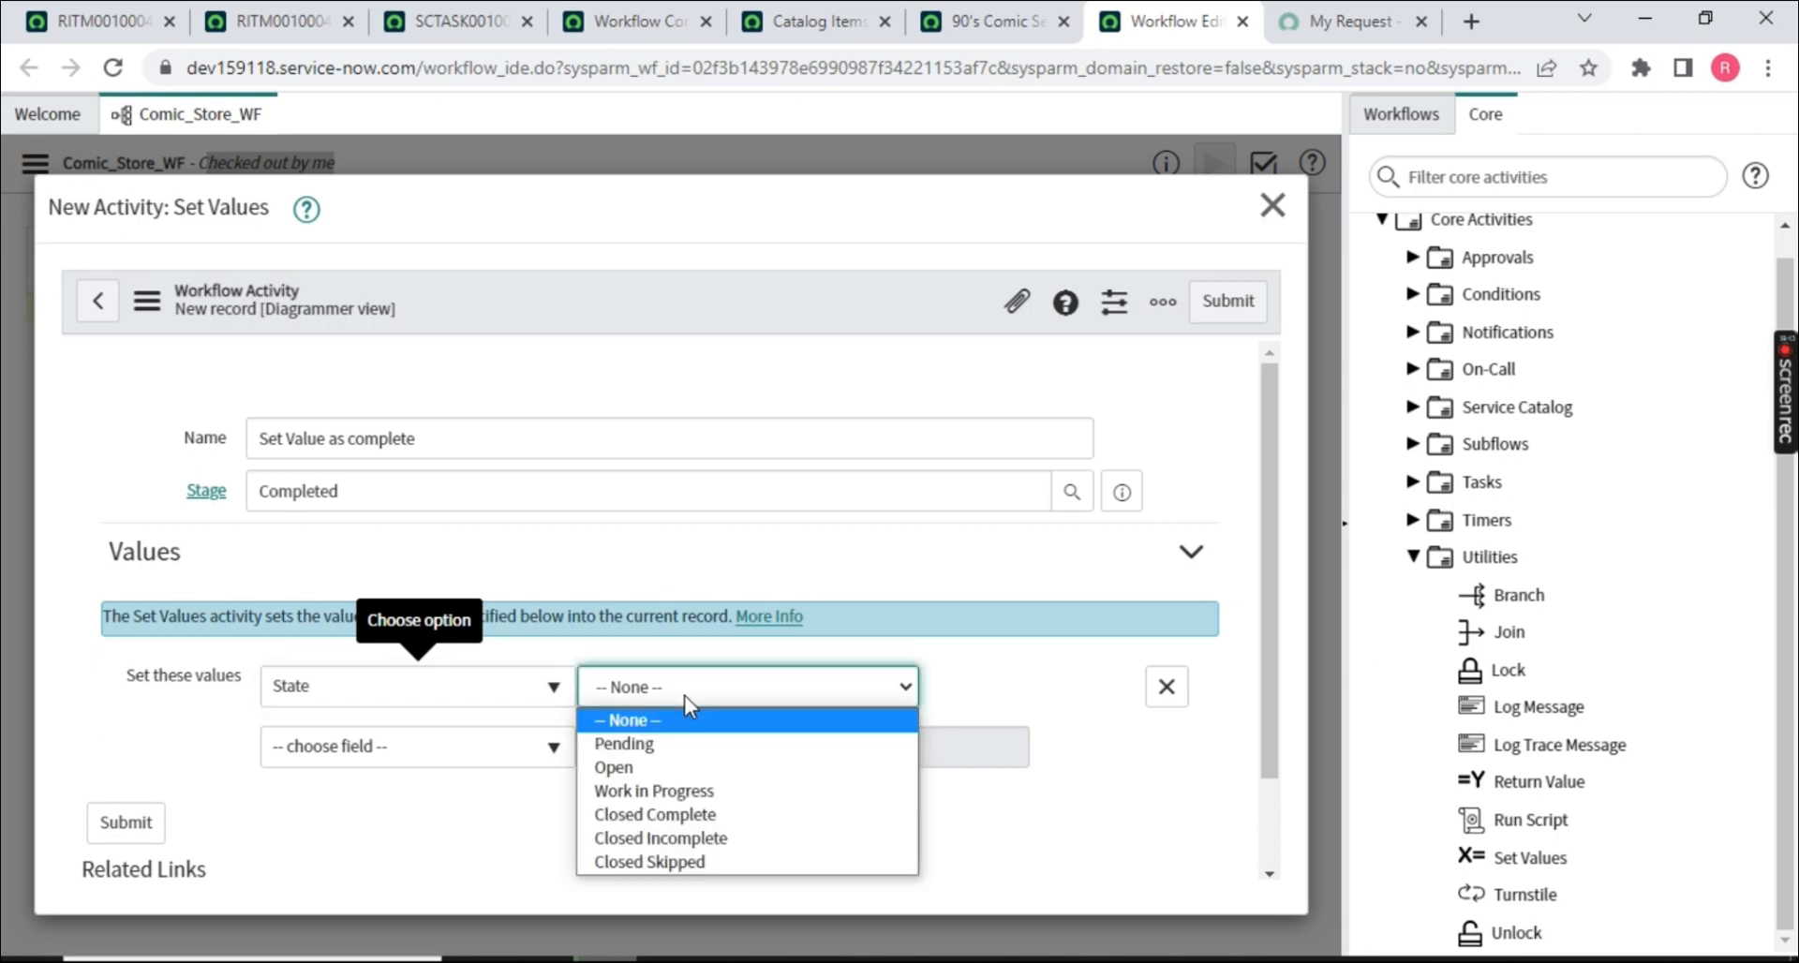
left_click(671, 814)
left_click(1237, 302)
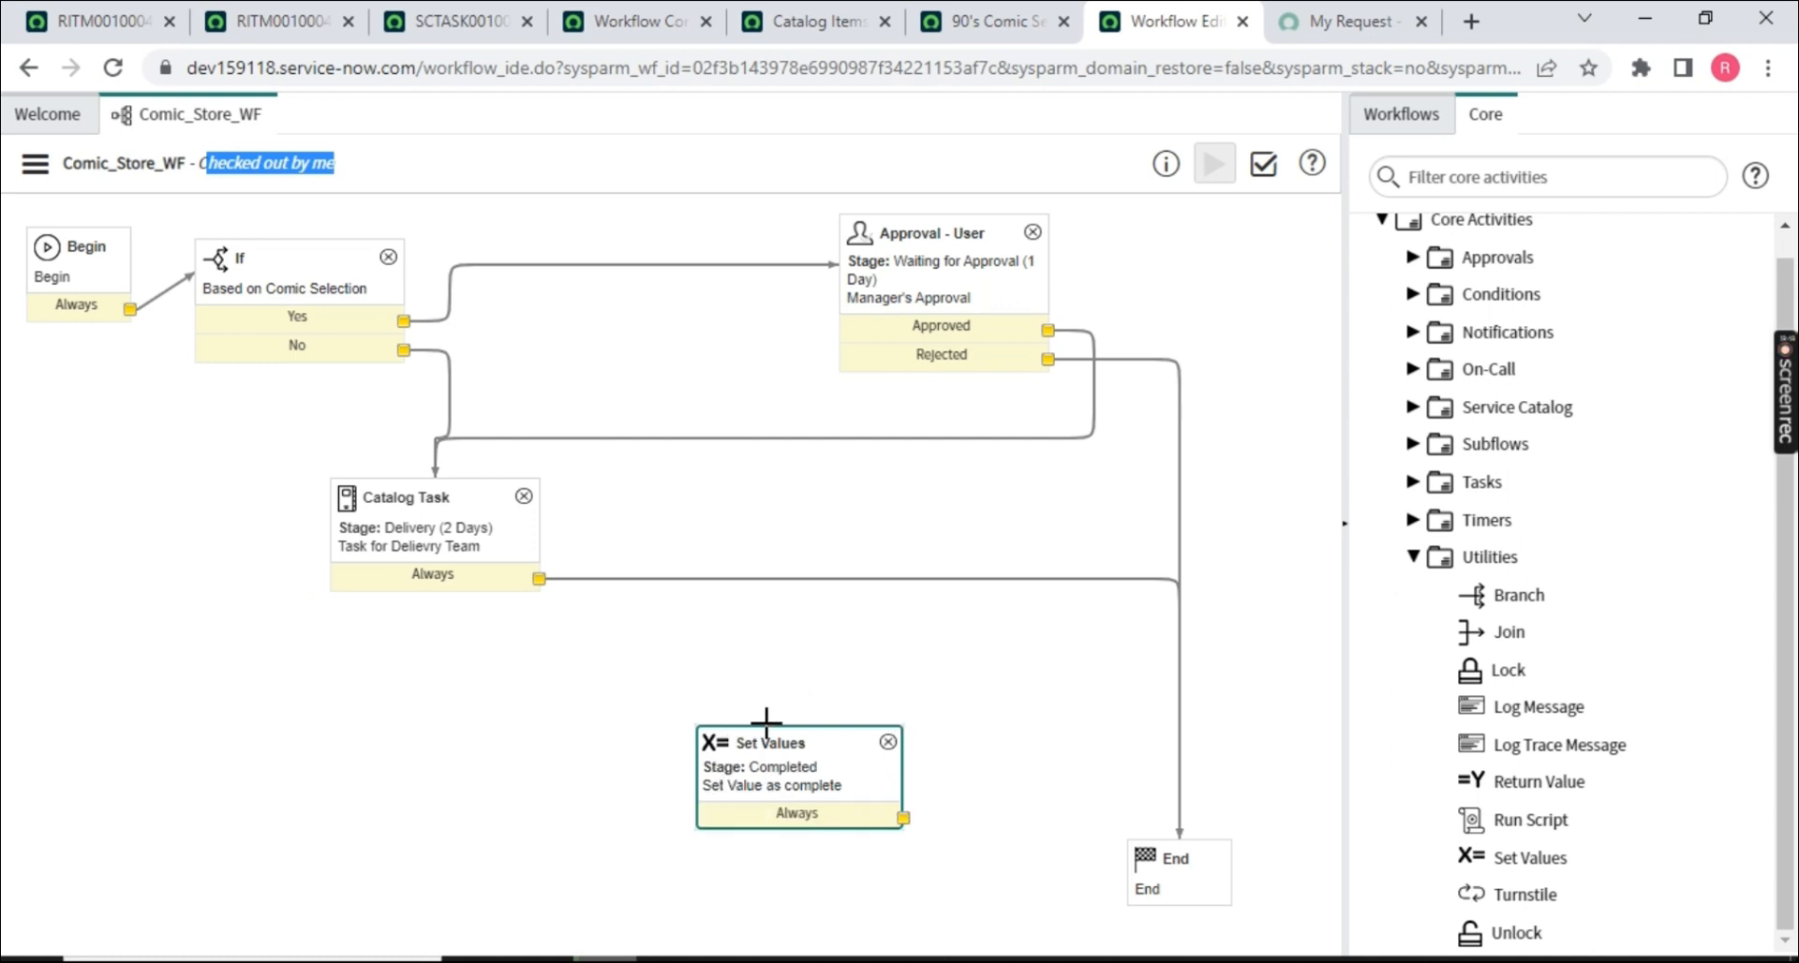
- Route the Catalog Task through the Set Values activity to End, and place Set Values below the Catalog Task
left_click_drag(766, 719, 981, 661)
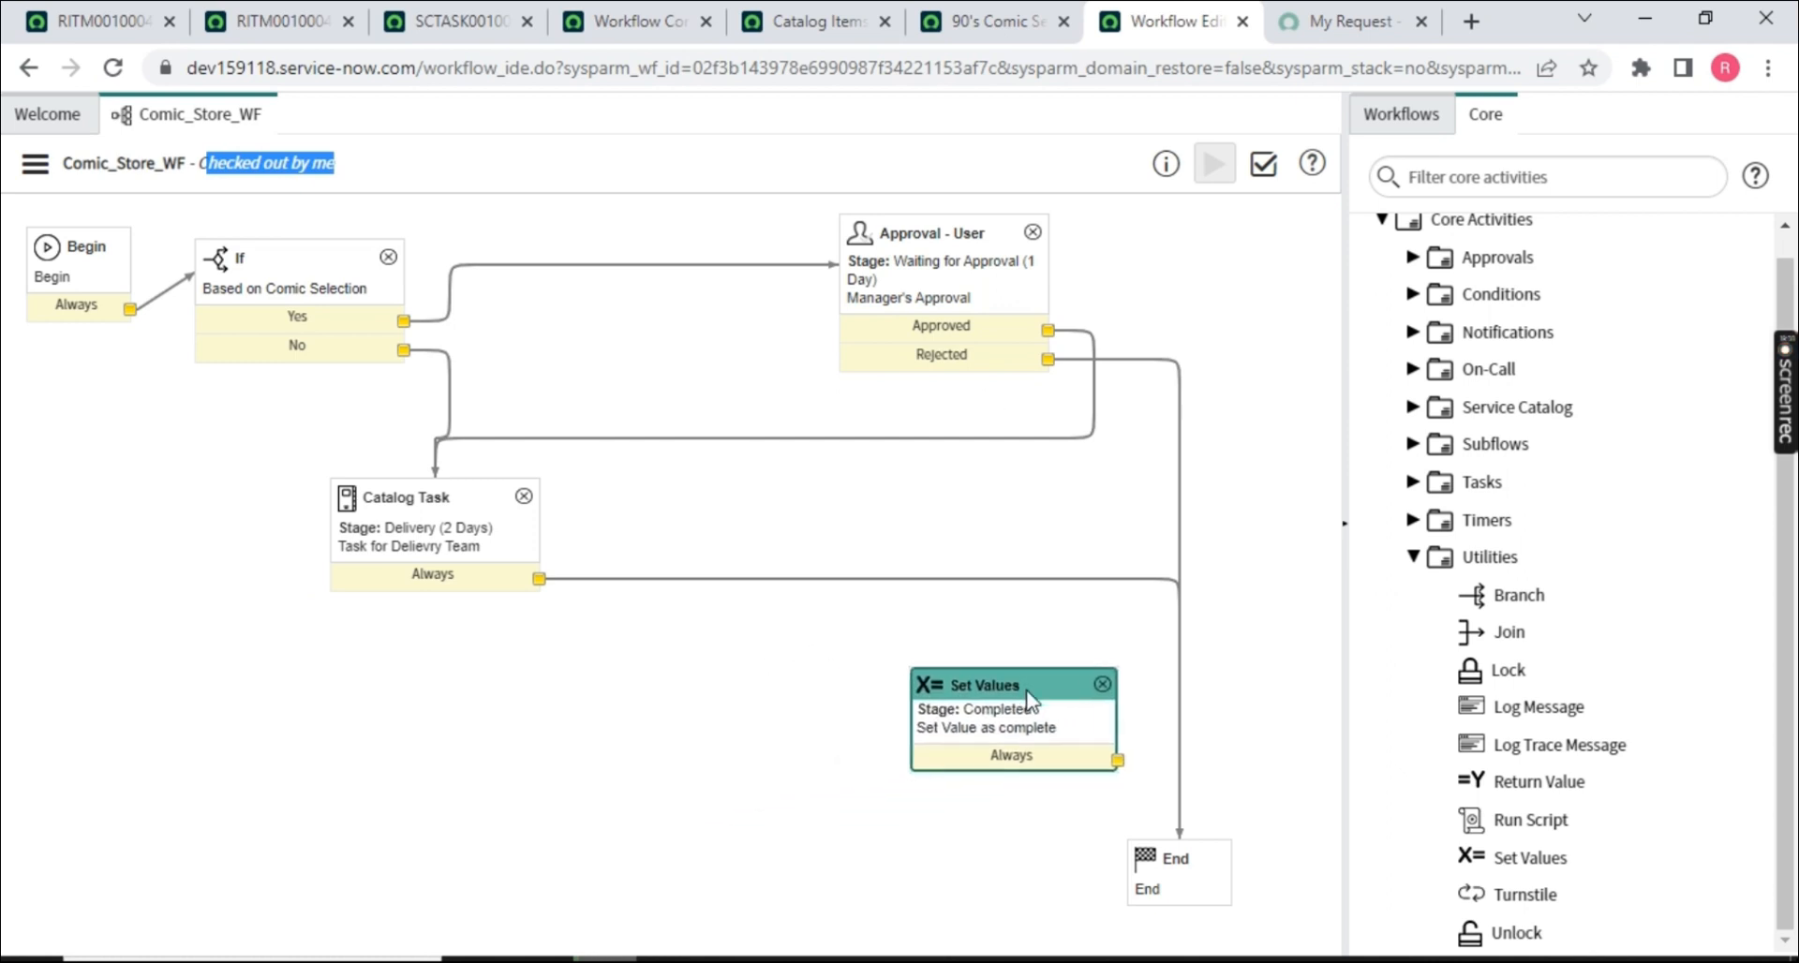
left_click(1068, 332)
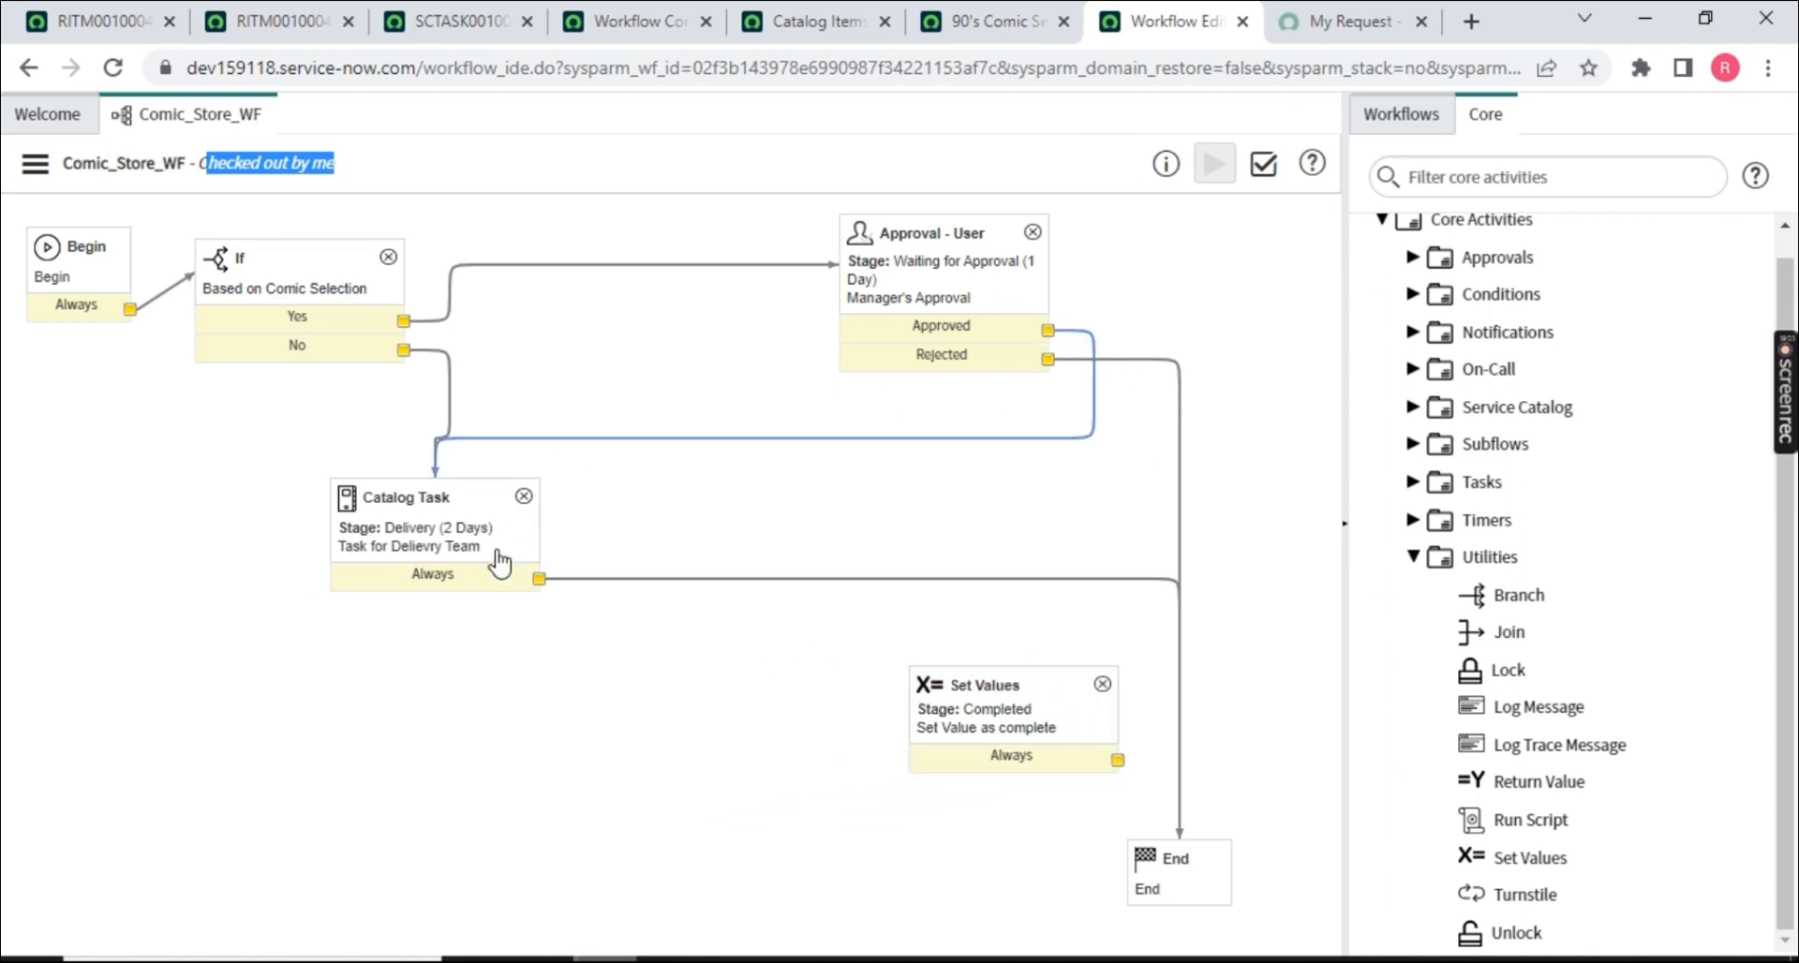
left_click(682, 581)
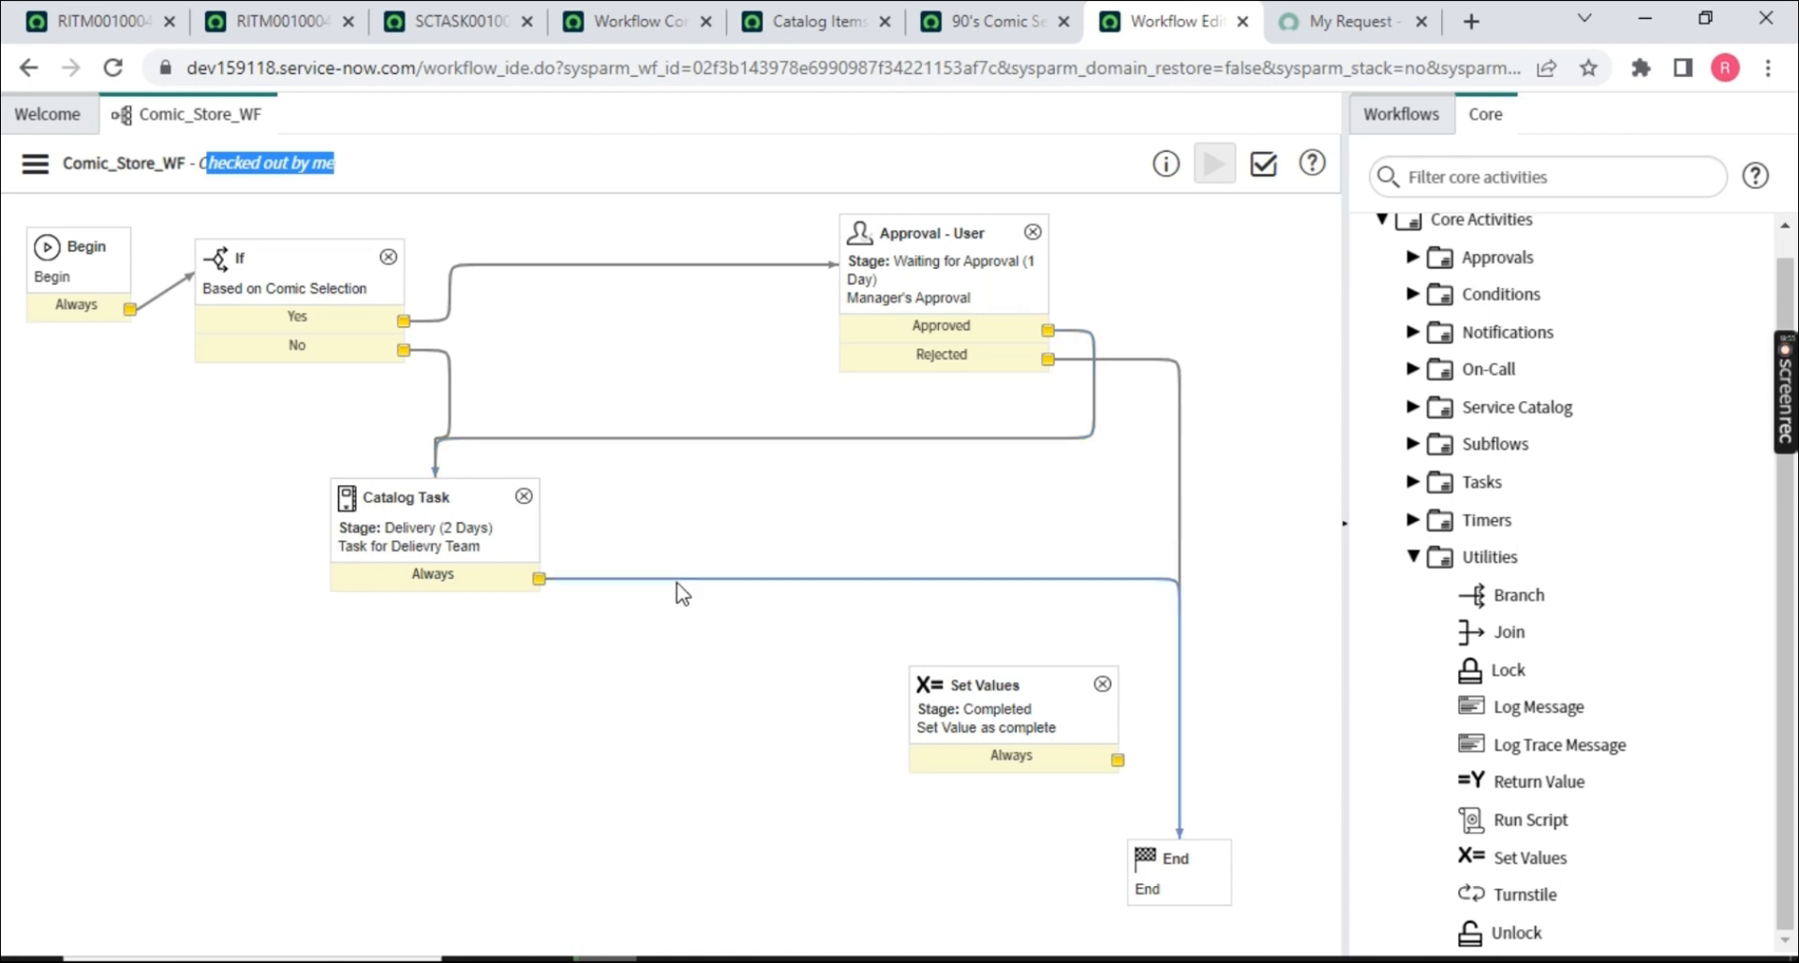
left_click_drag(1015, 690, 851, 633)
left_click_drag(539, 578, 745, 665)
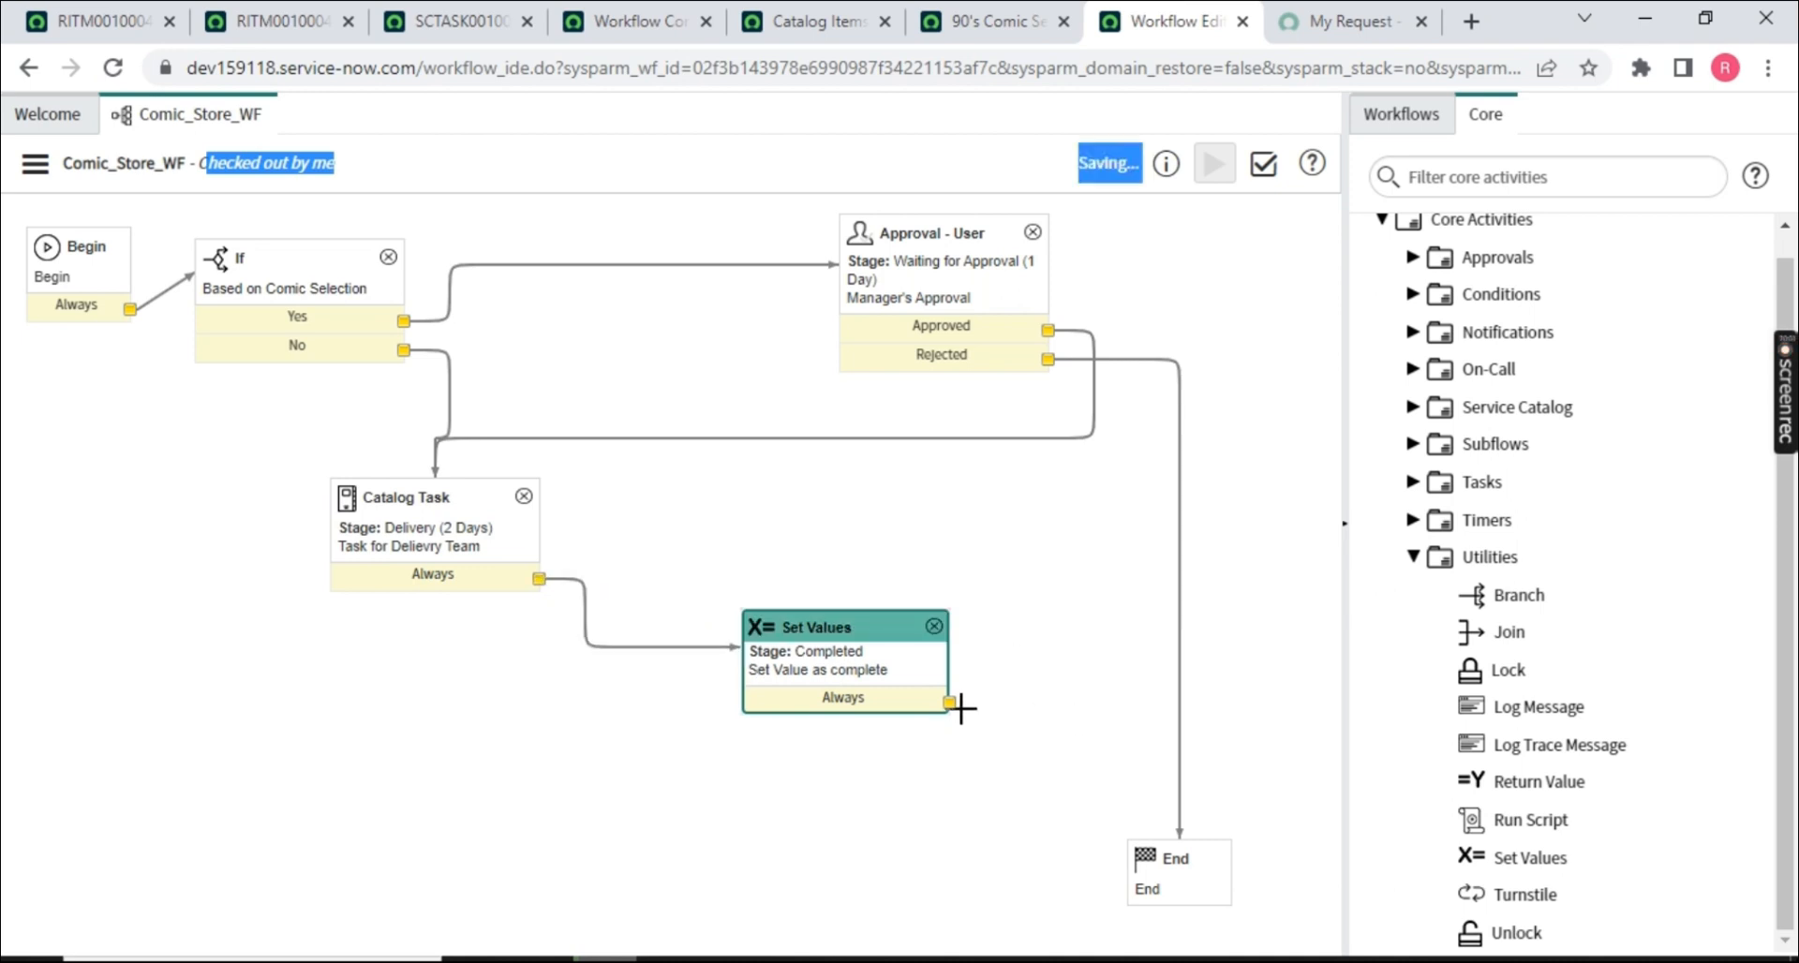
left_click_drag(950, 705, 1171, 853)
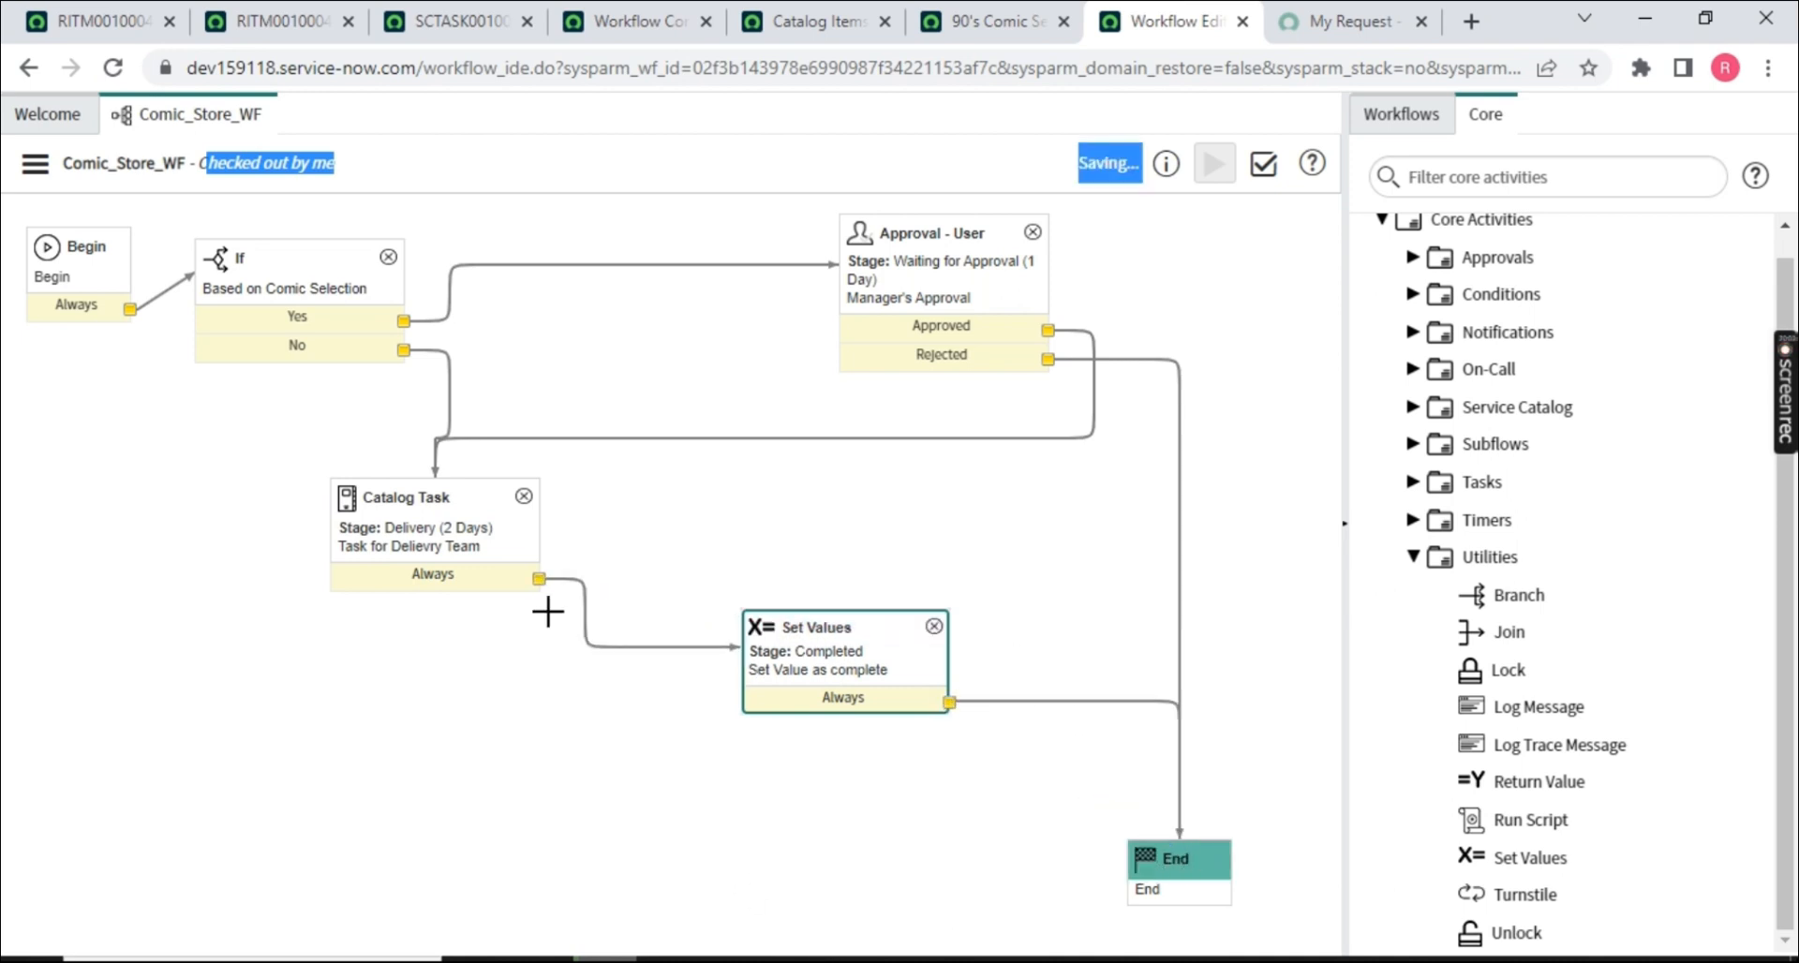
left_click_drag(856, 648, 660, 723)
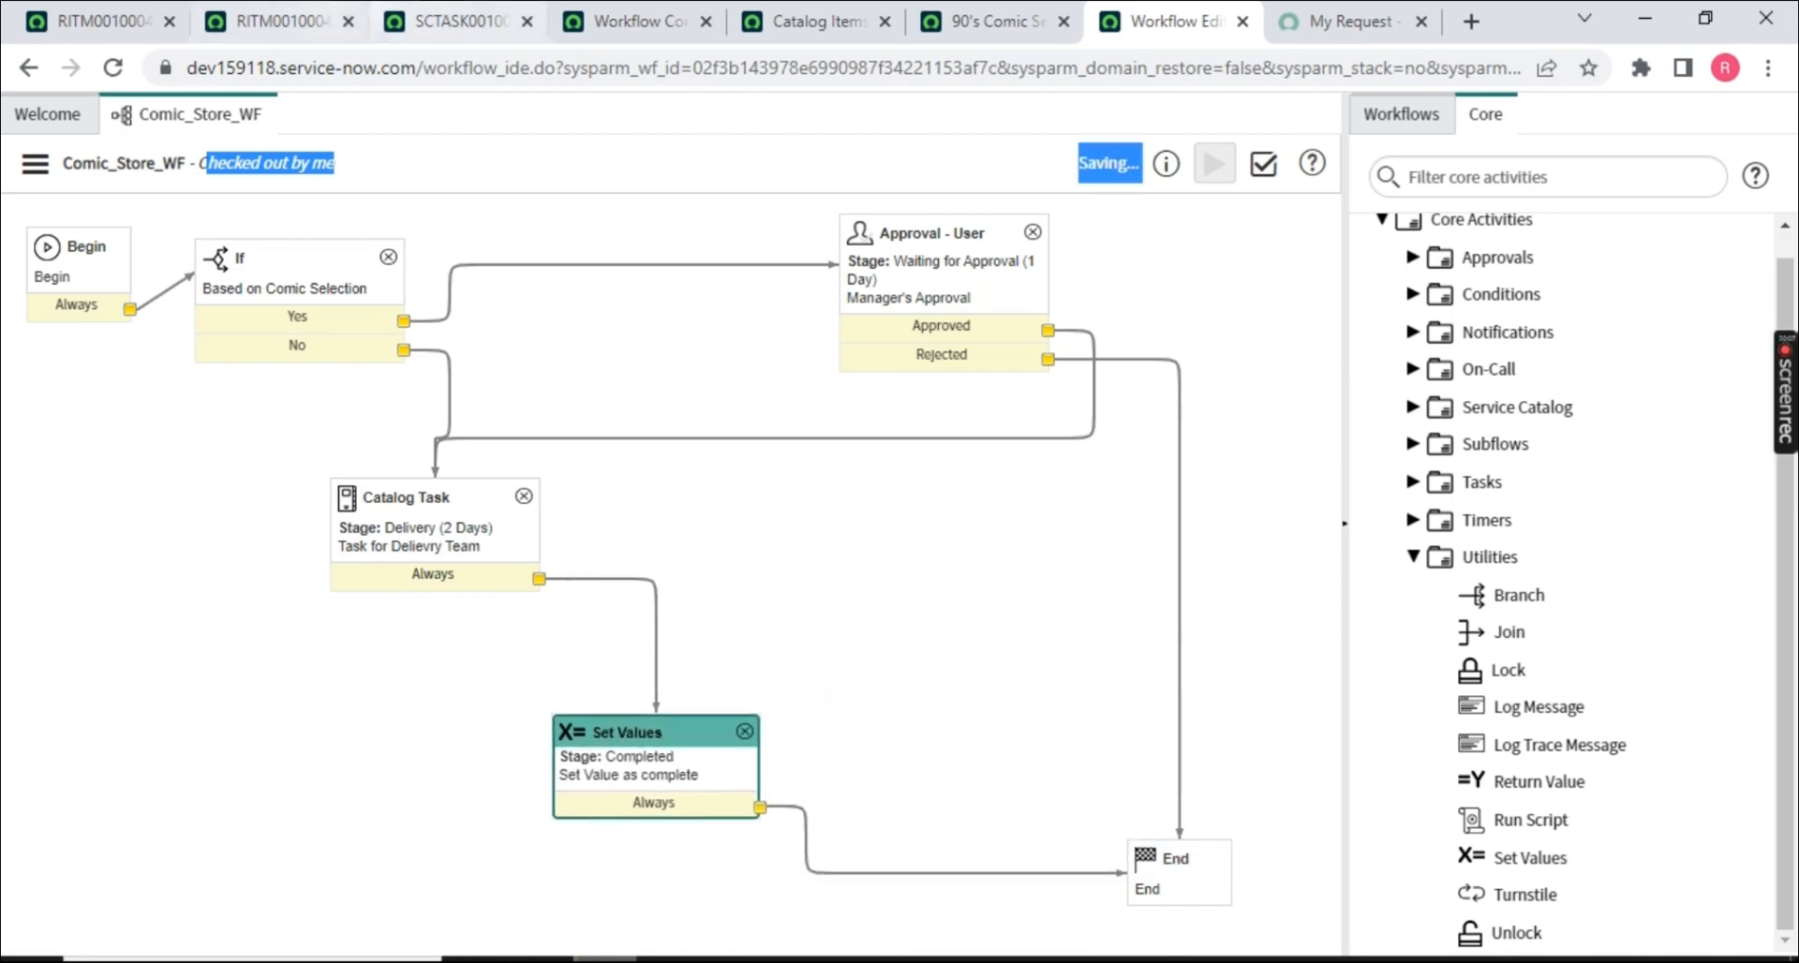
- Check the State on the requested item record and shift the Set Values activity closer to the End node
left_click(323, 23)
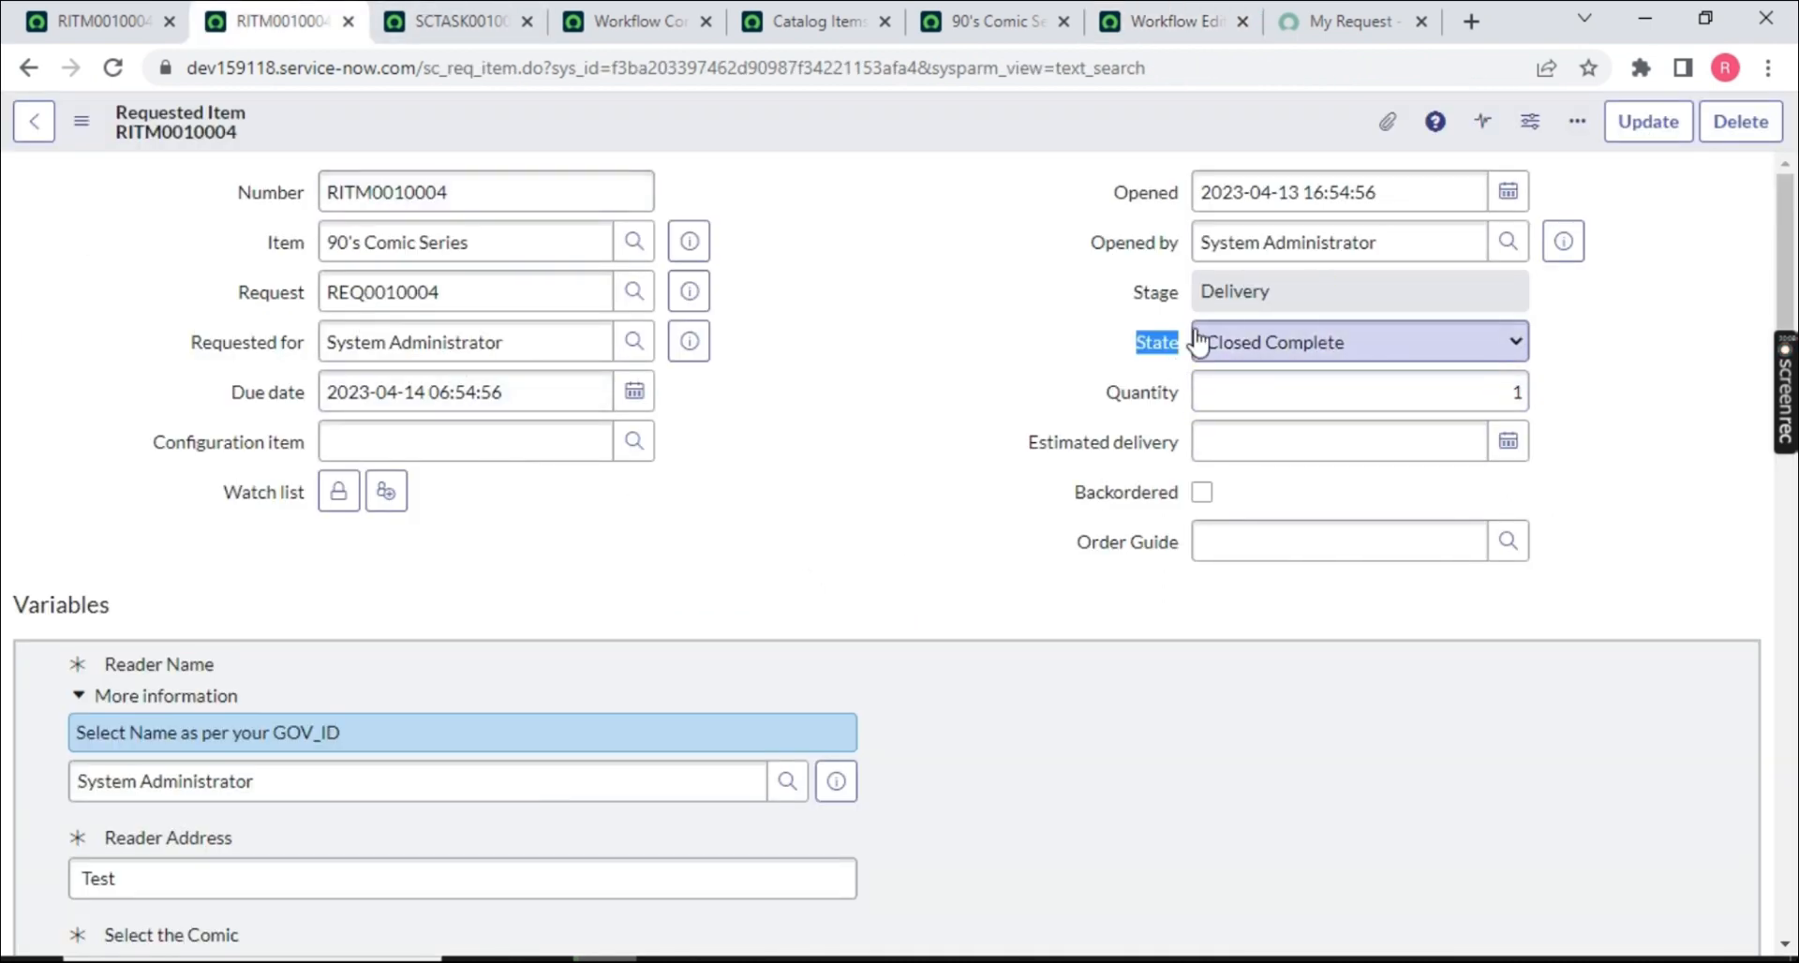
left_click(1176, 21)
left_click(630, 745)
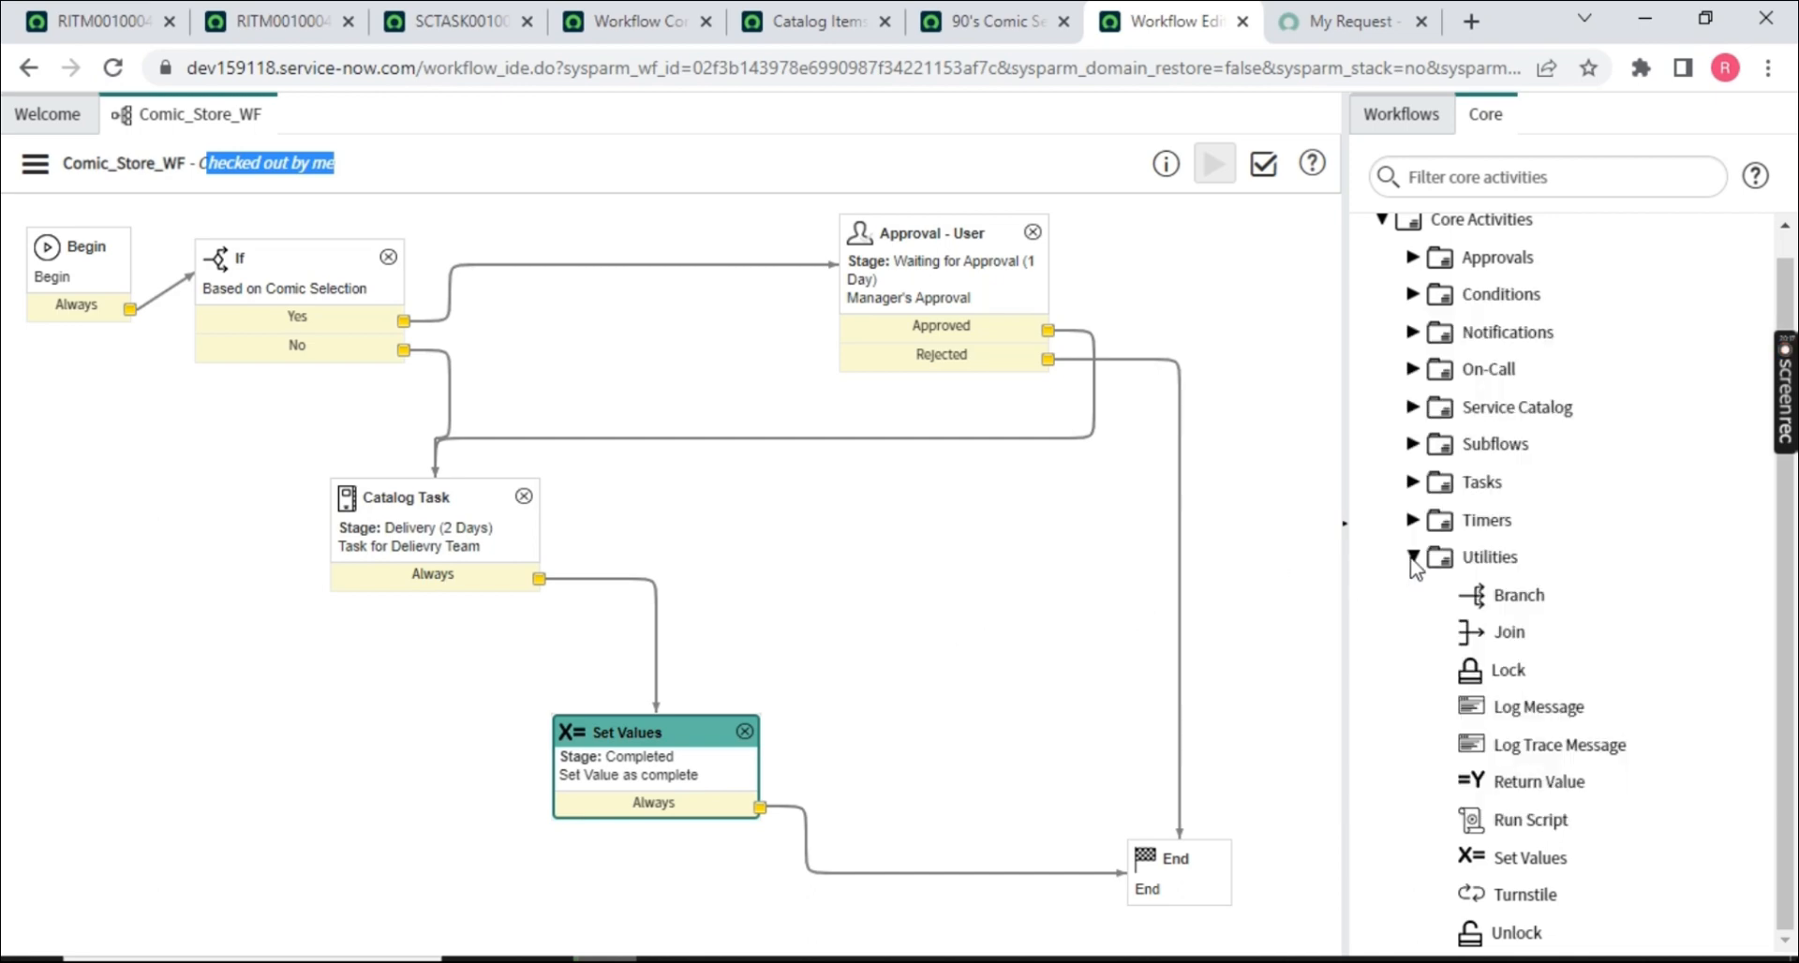
left_click(1412, 557)
left_click_drag(671, 733, 820, 698)
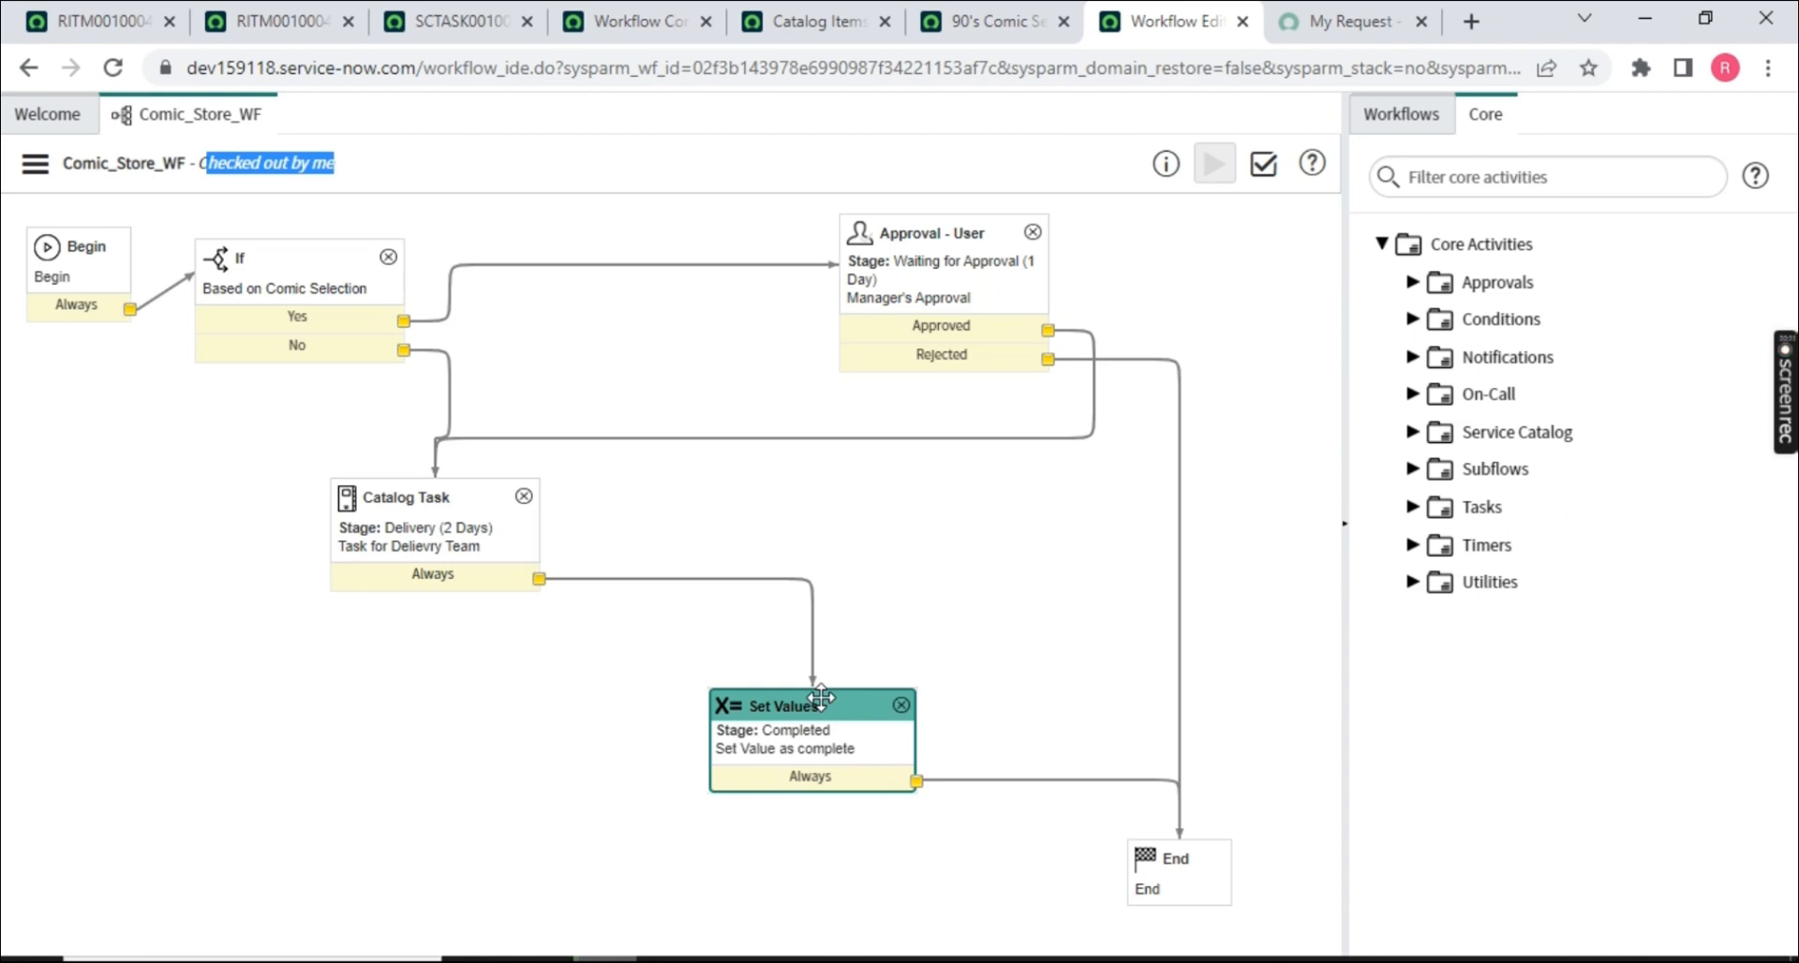
- Review the properties of the Set Values activity and save the requested item record
double_click(799, 748)
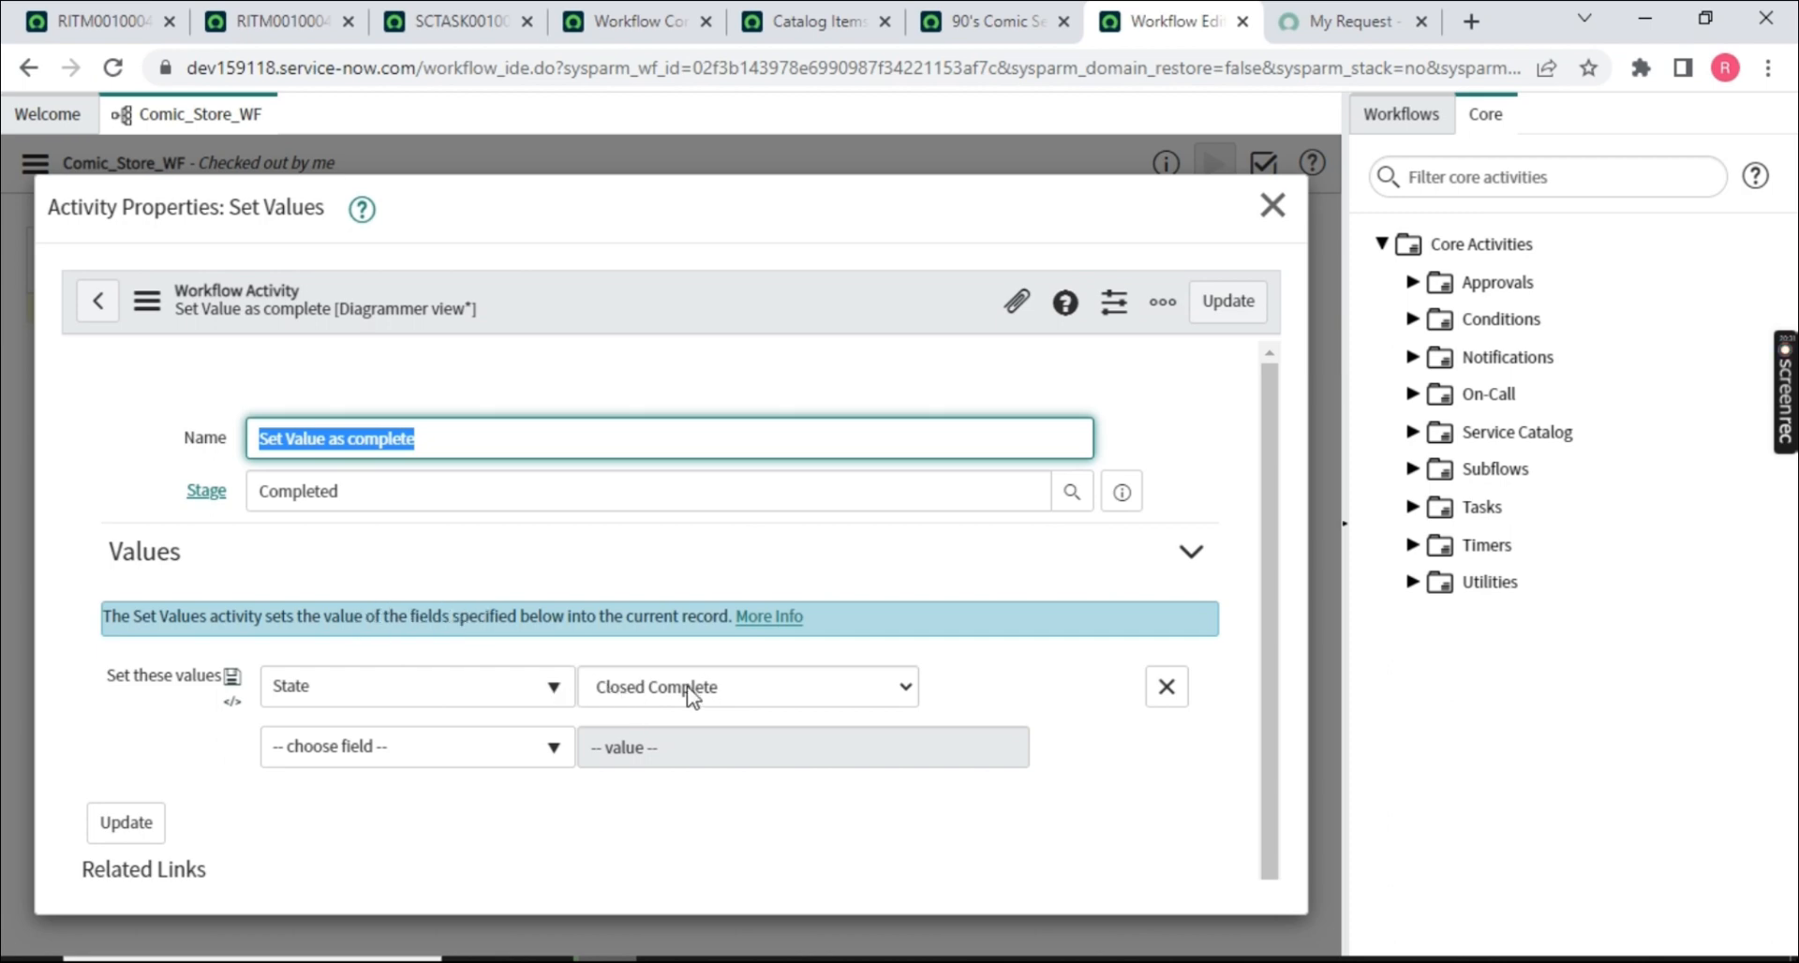
left_click(310, 20)
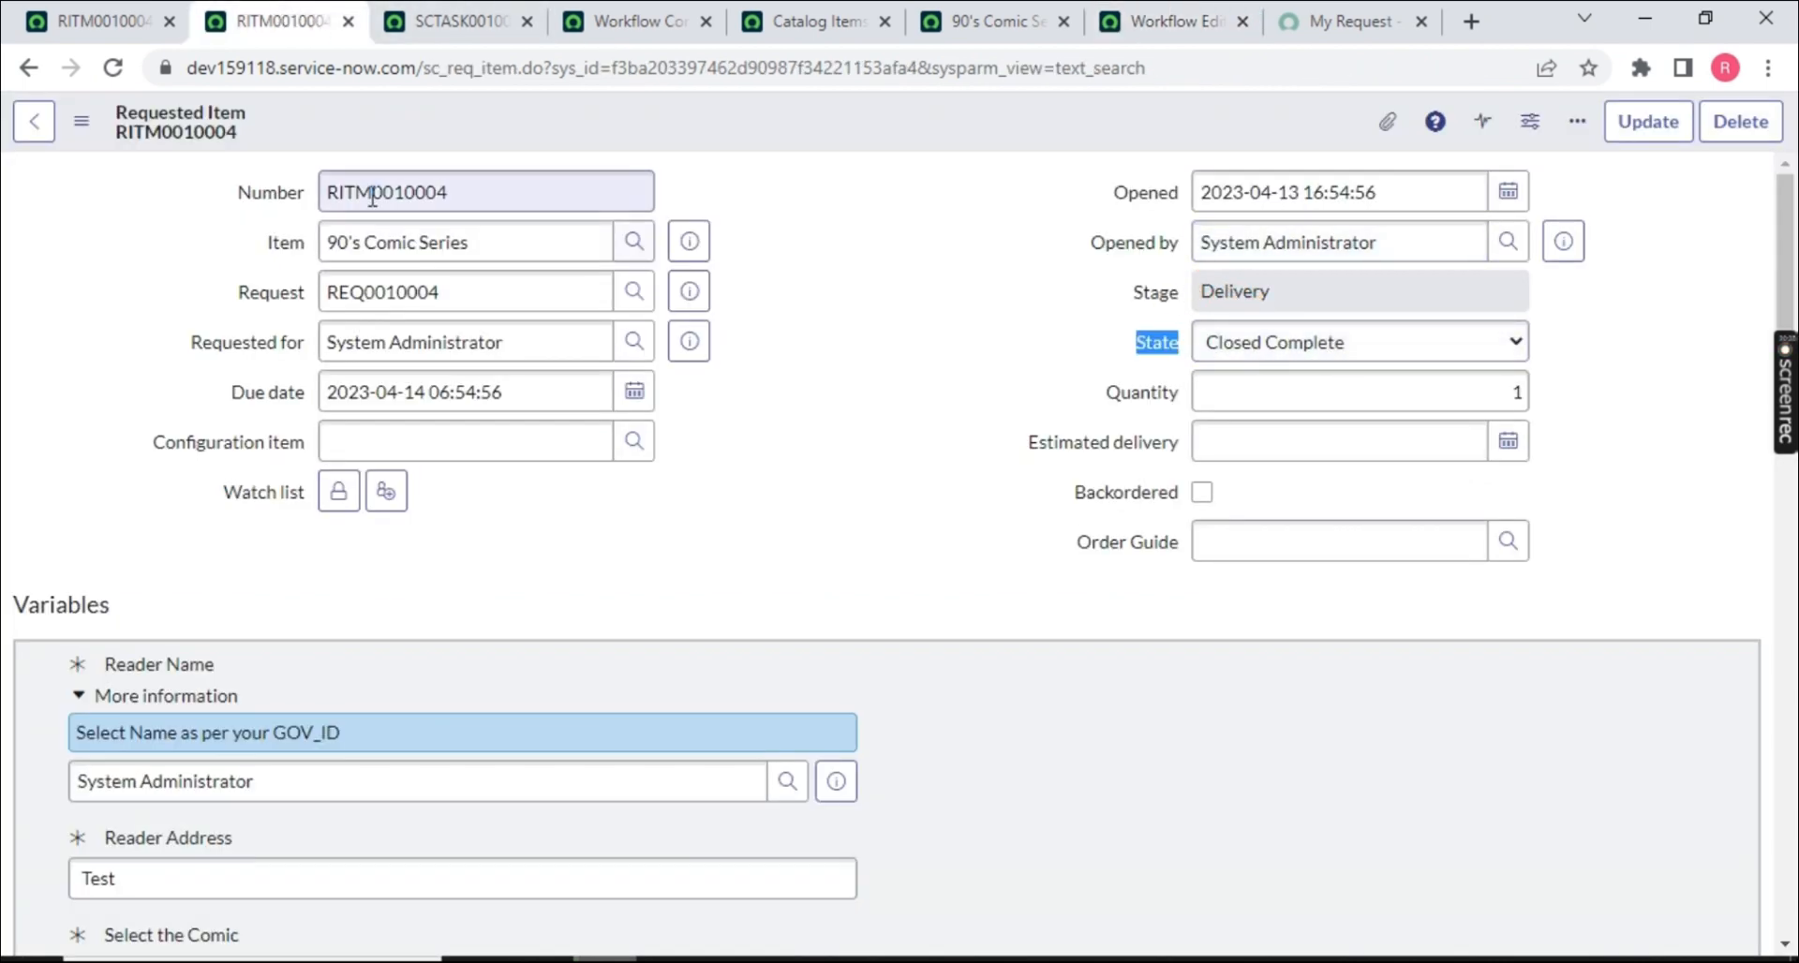
right_click(1000, 129)
left_click(1033, 135)
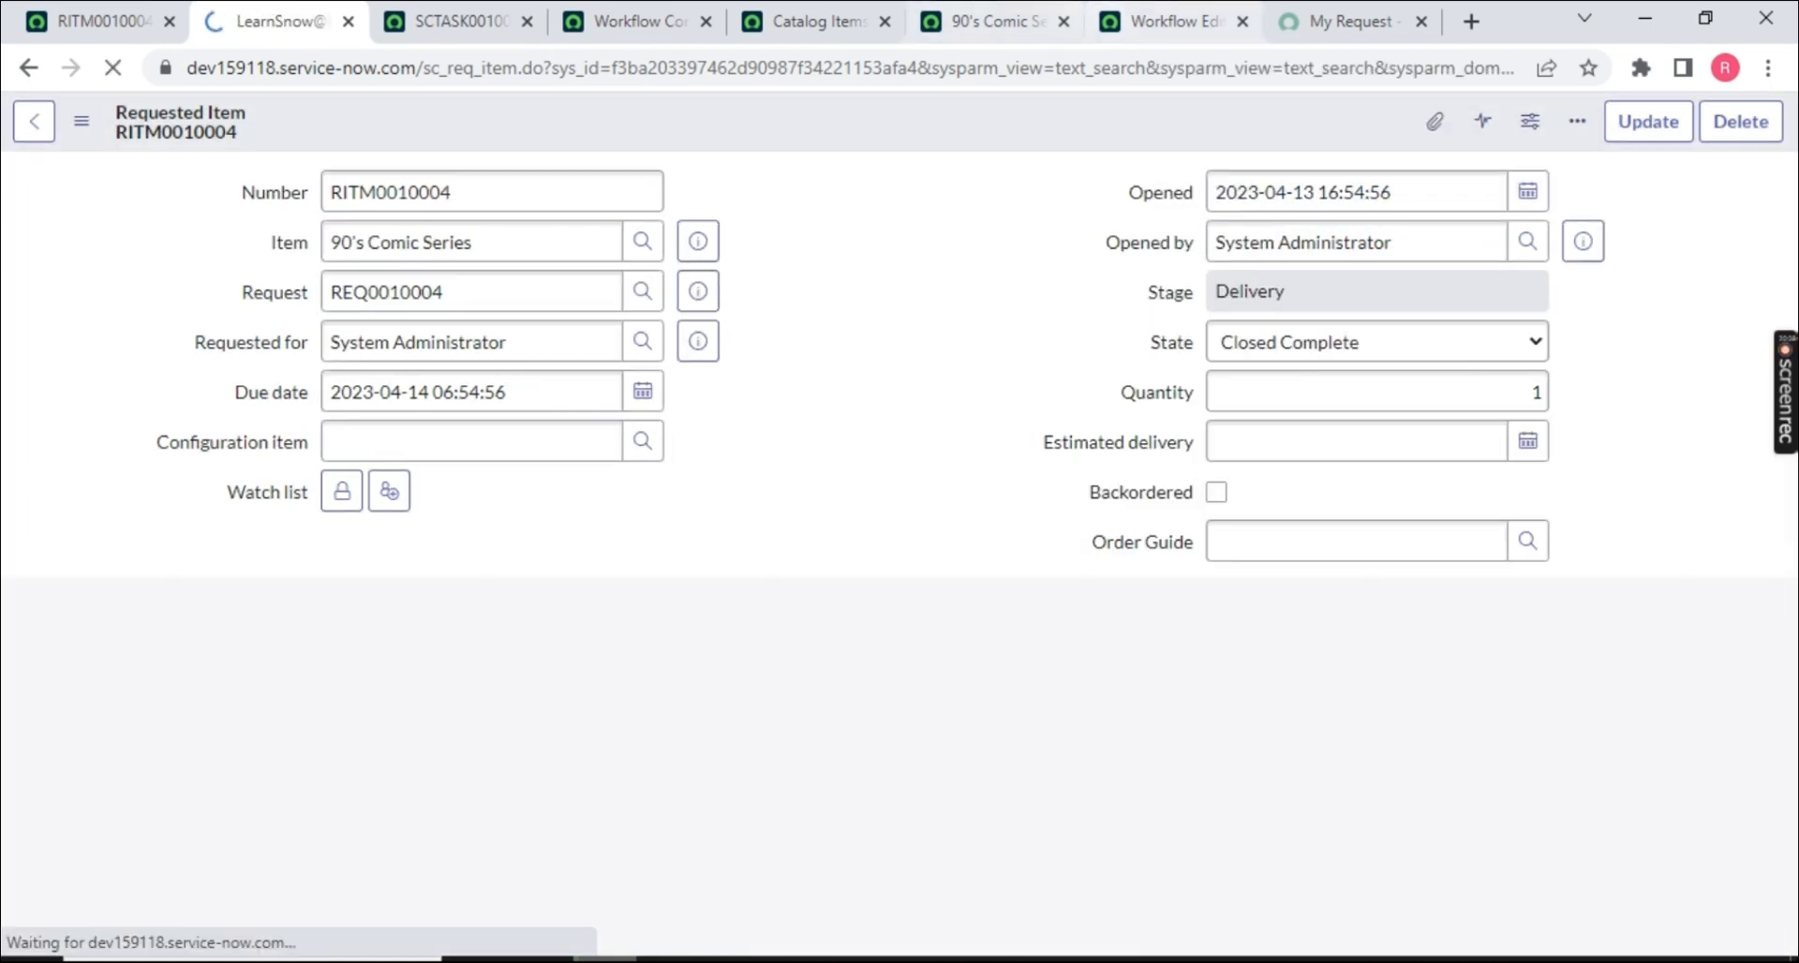
left_click(1172, 21)
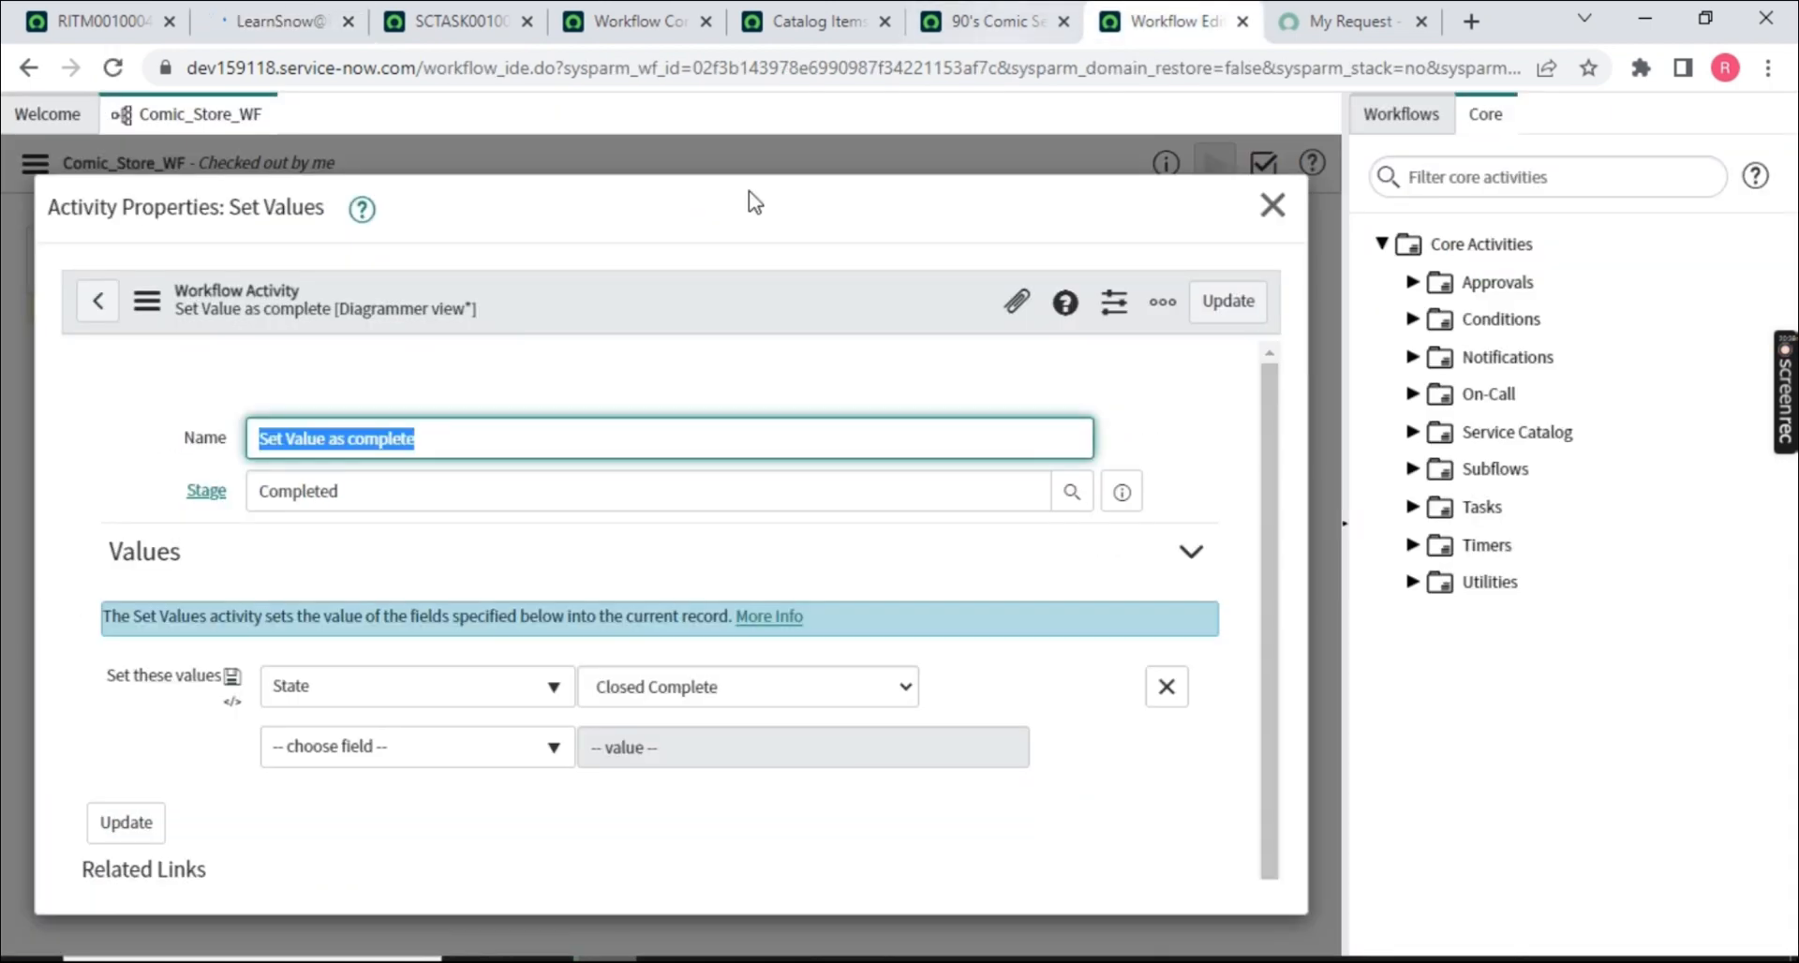
left_click(1276, 221)
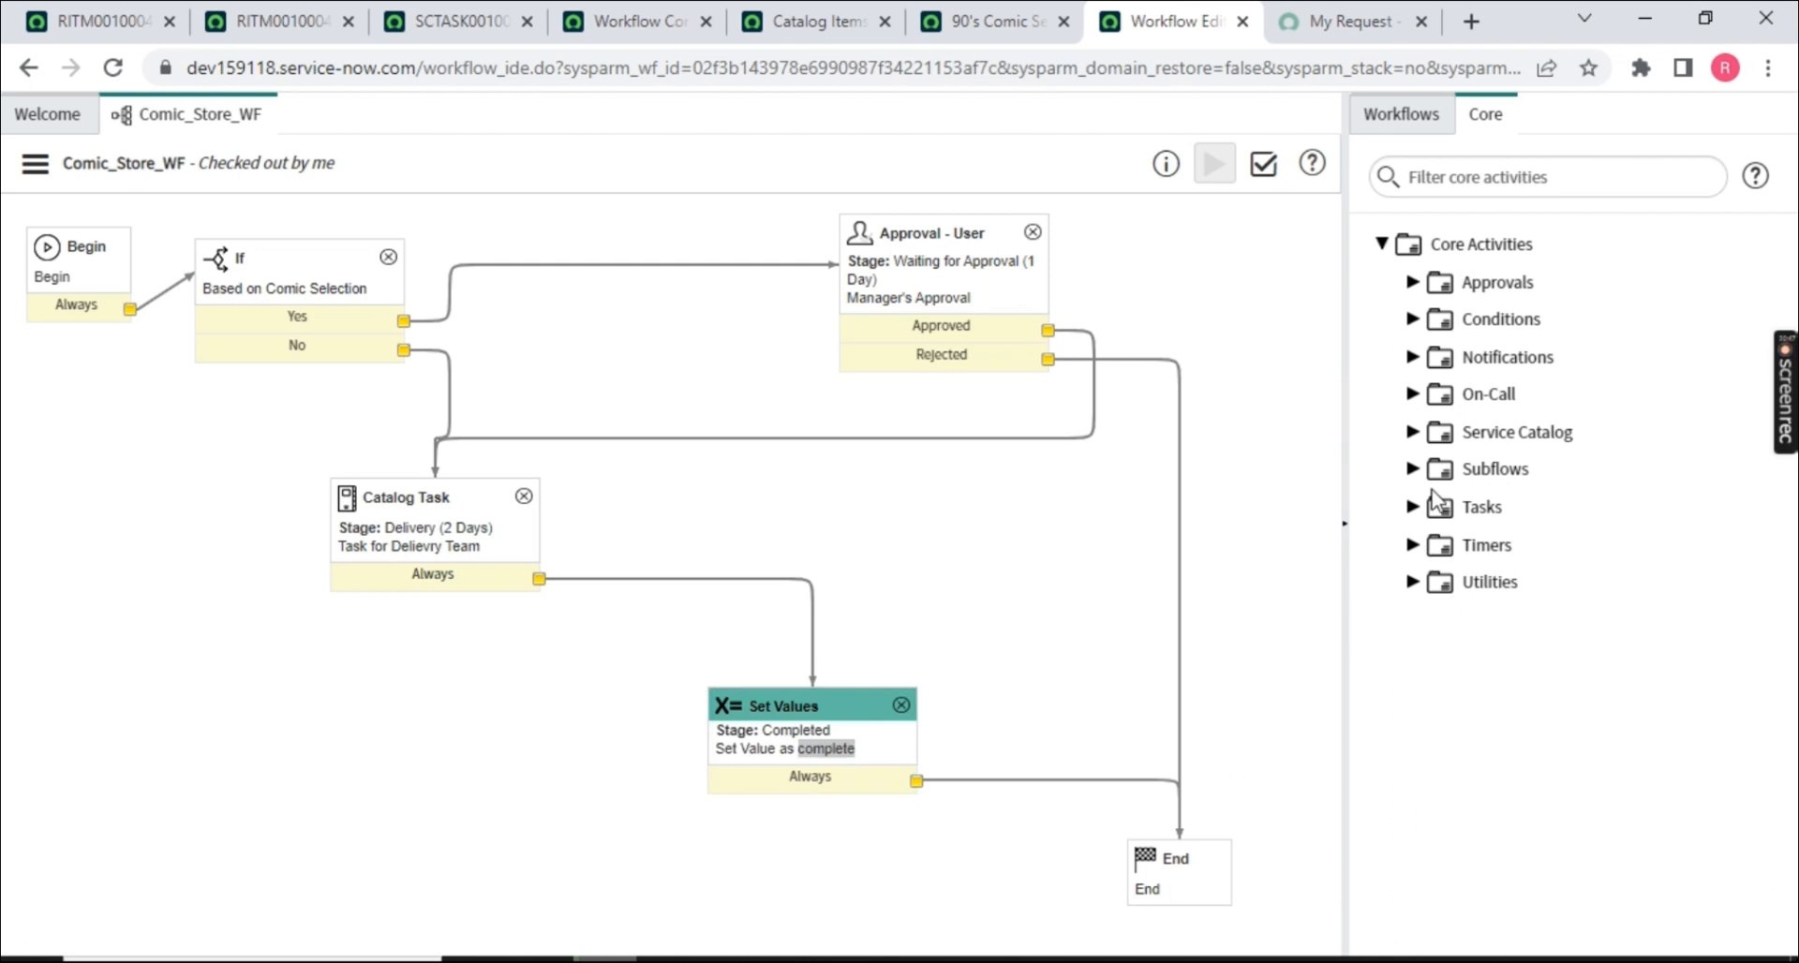
- Add a Timer activity named "Delay the task creation by 20 sec" with a user specified duration of 20 seconds
left_click(1414, 547)
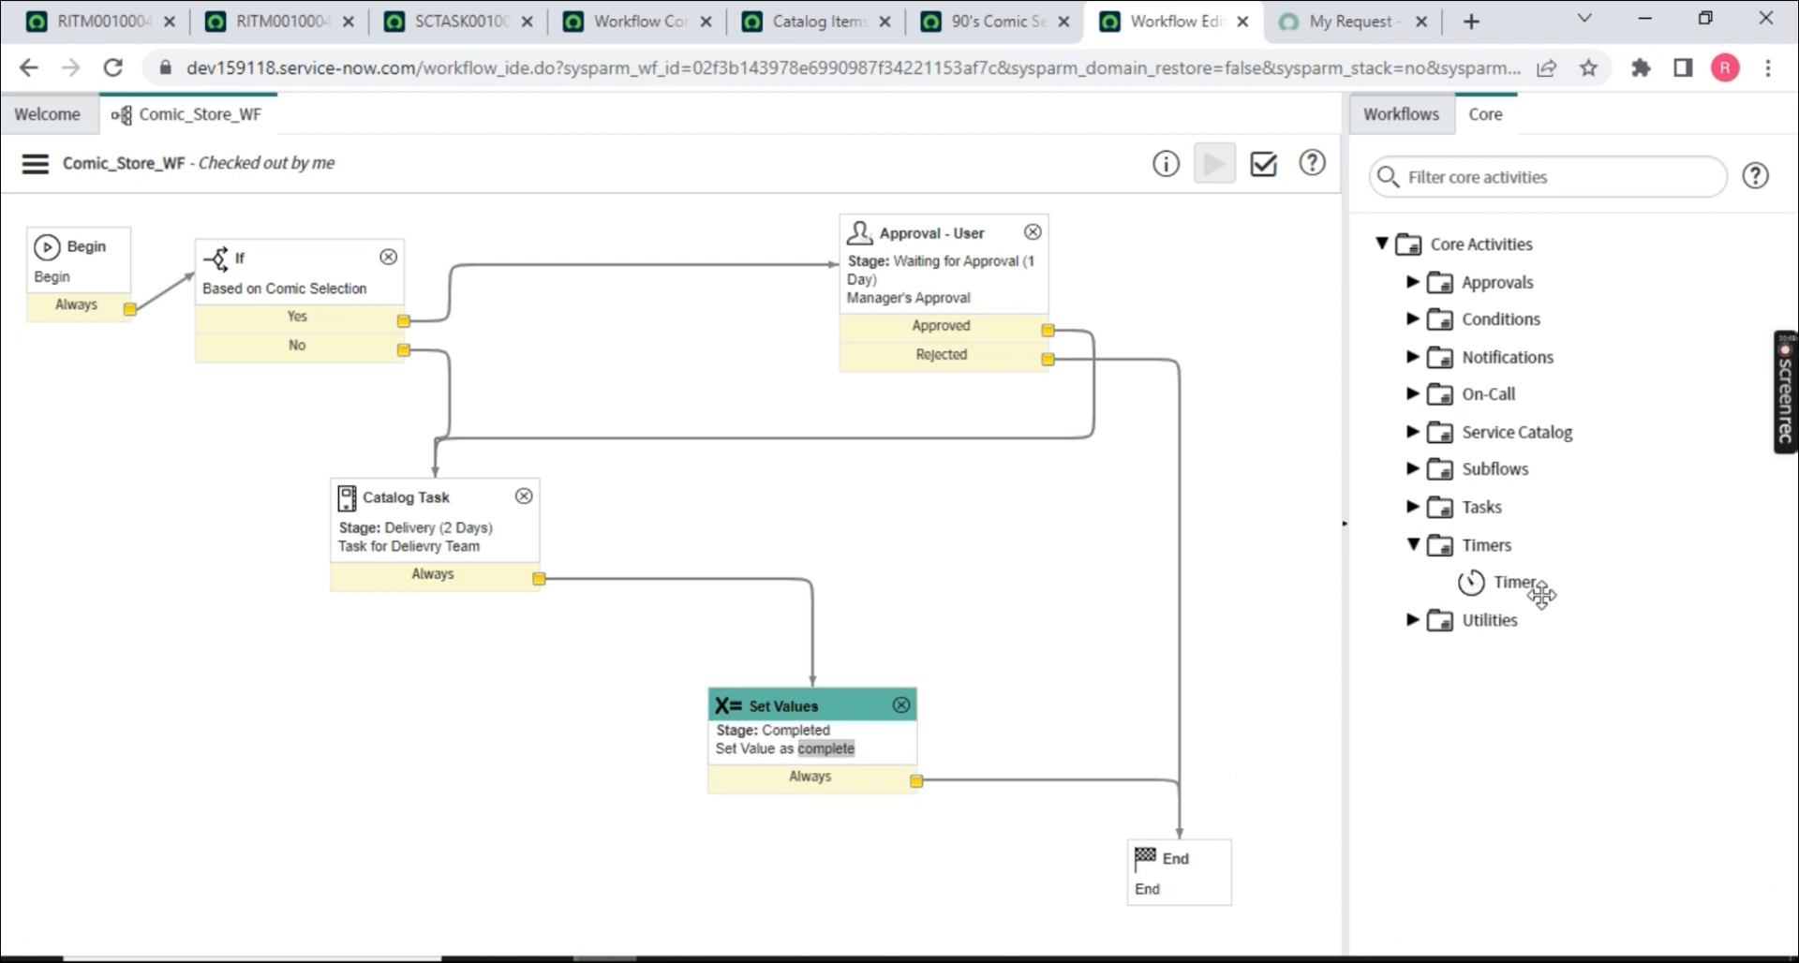
left_click_drag(1537, 586, 963, 479)
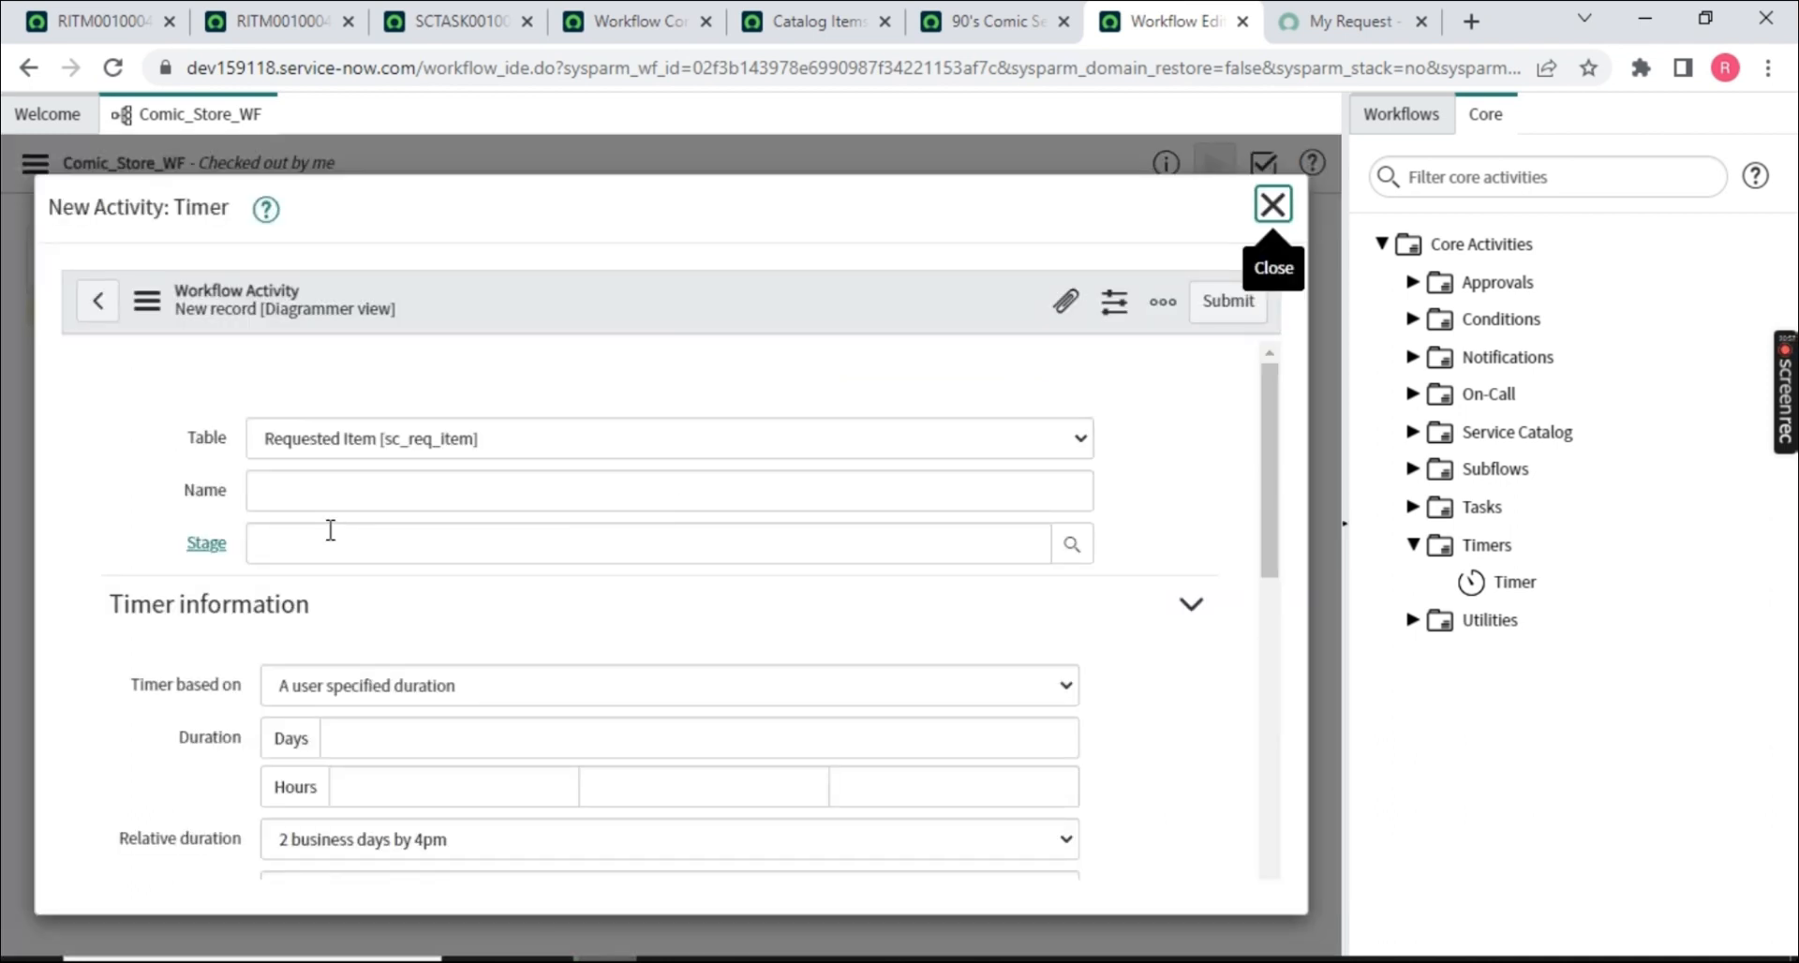
scroll(323, 773, "down", 4)
scroll(696, 539, "up", 3)
scroll(694, 536, "up", 1)
left_click(915, 824)
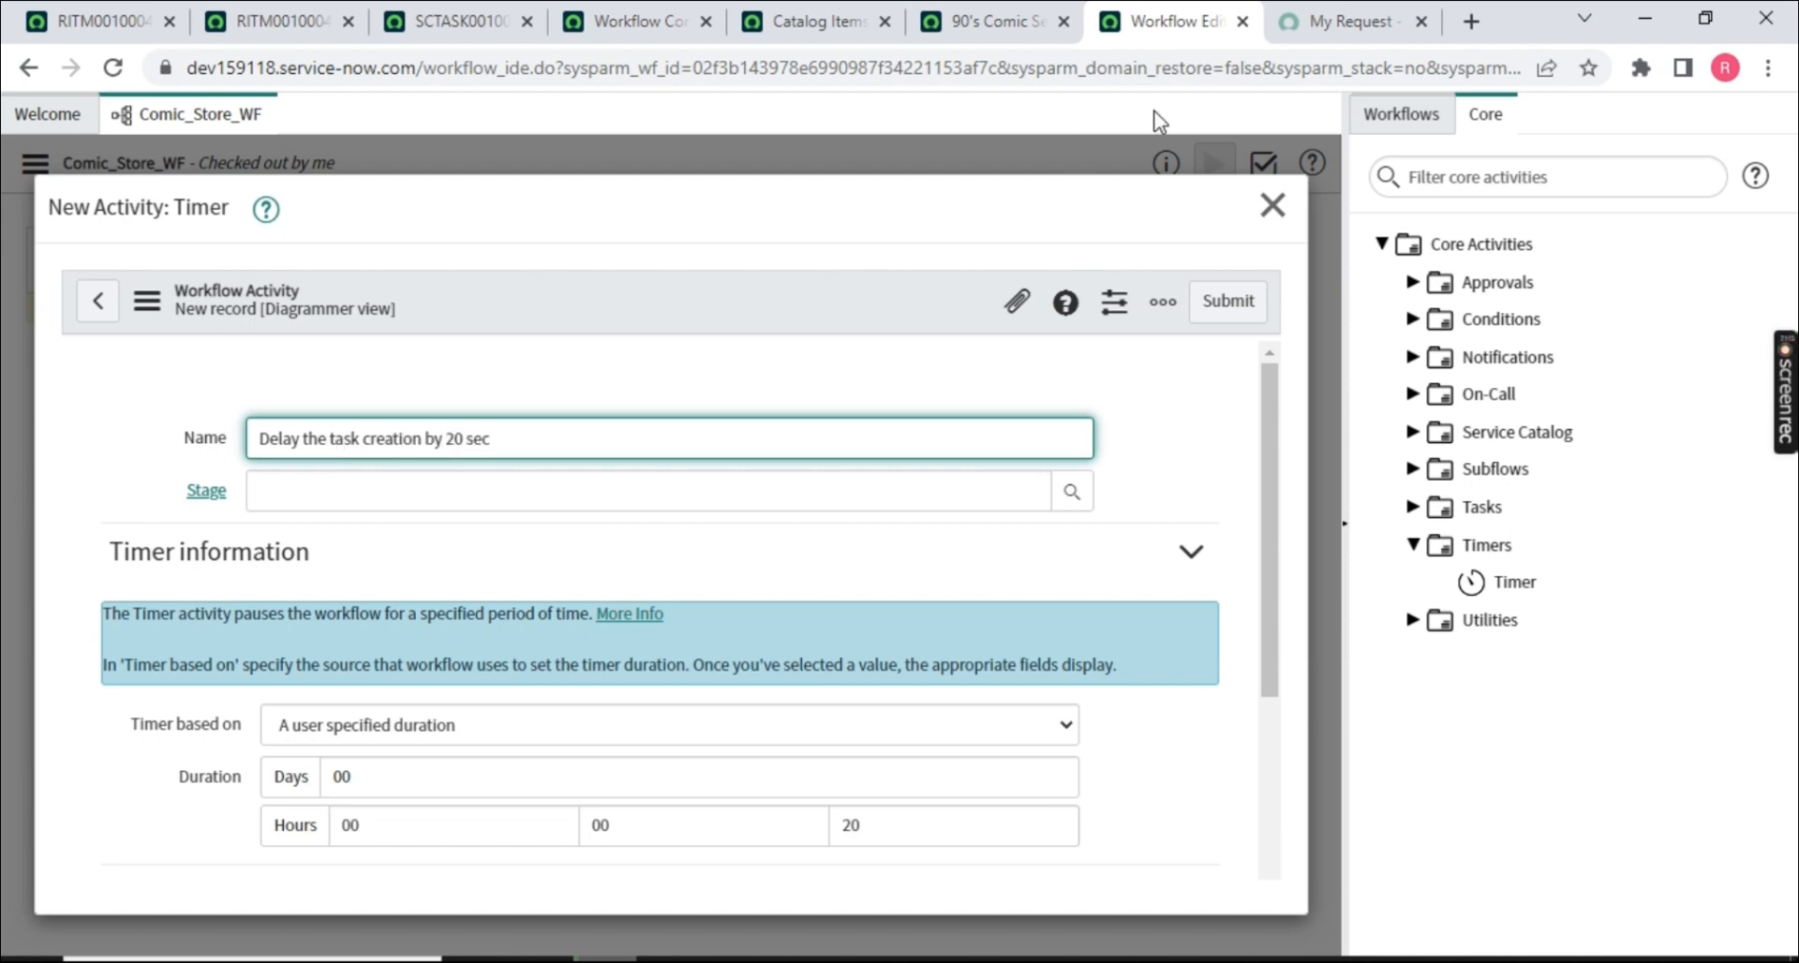
left_click(1233, 298)
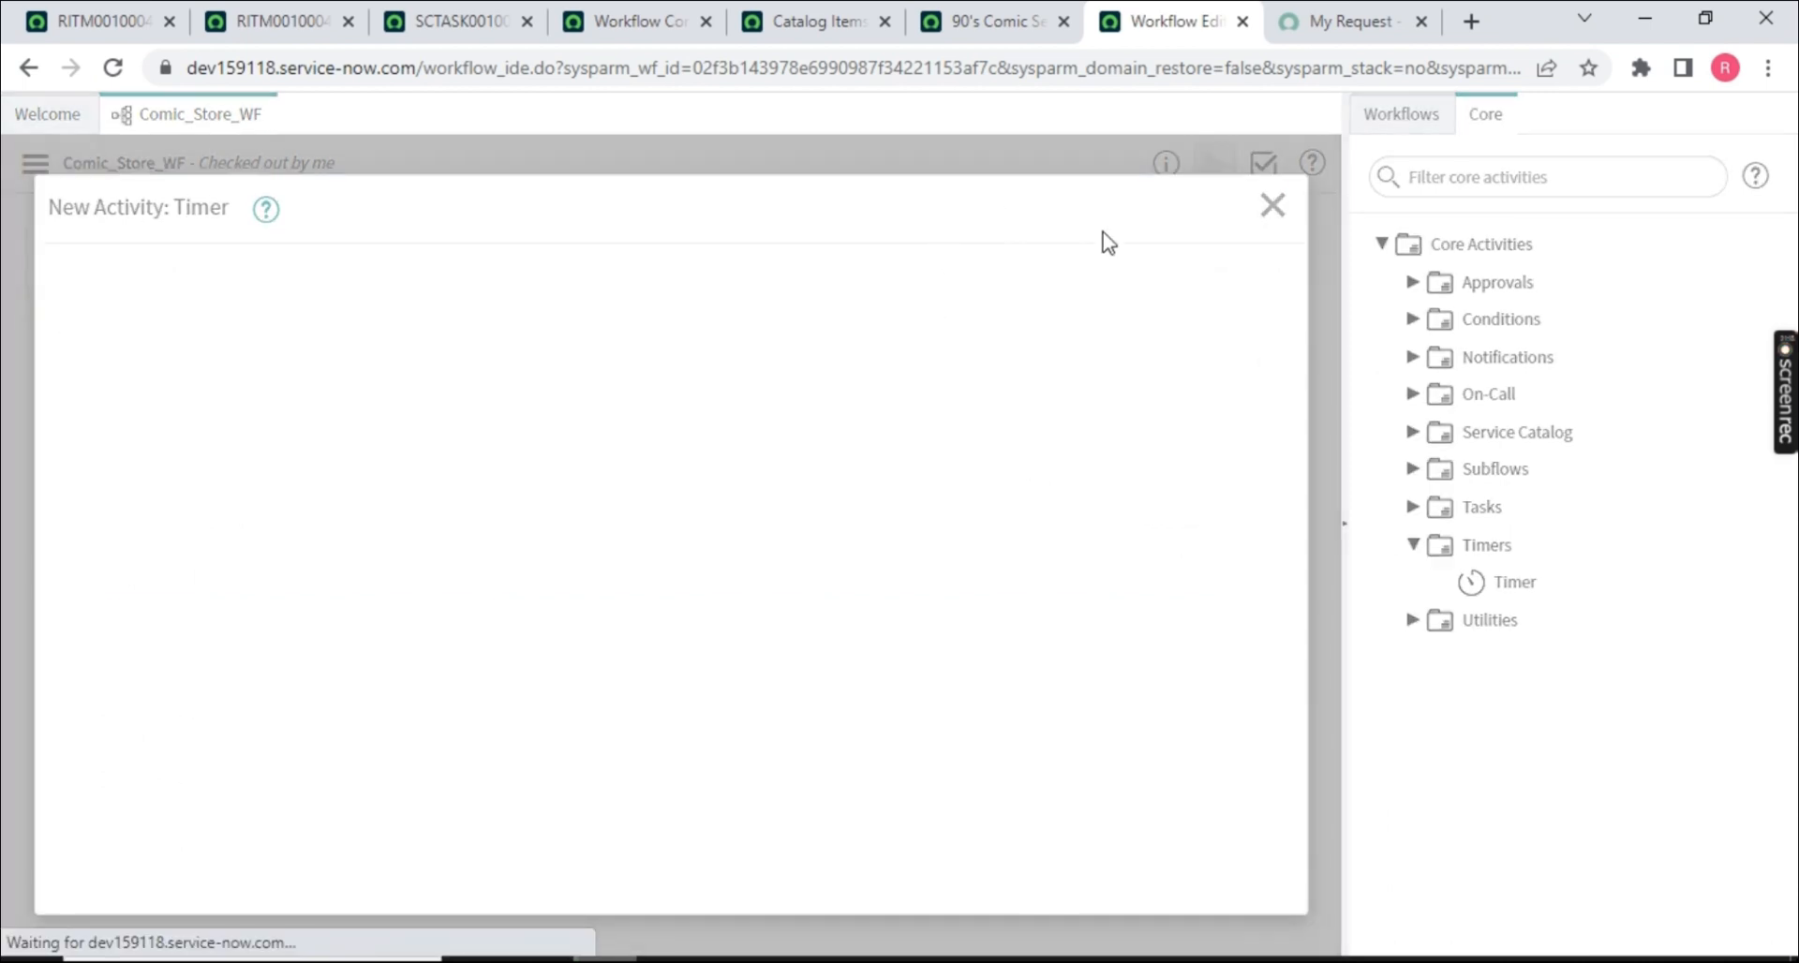
- Make room around the Timer and Catalog Task, and delete the Approved and No transitions leading into the Catalog Task
left_click_drag(931, 562, 334, 785)
left_click_drag(455, 496, 514, 609)
left_click(1068, 335)
key("Delete")
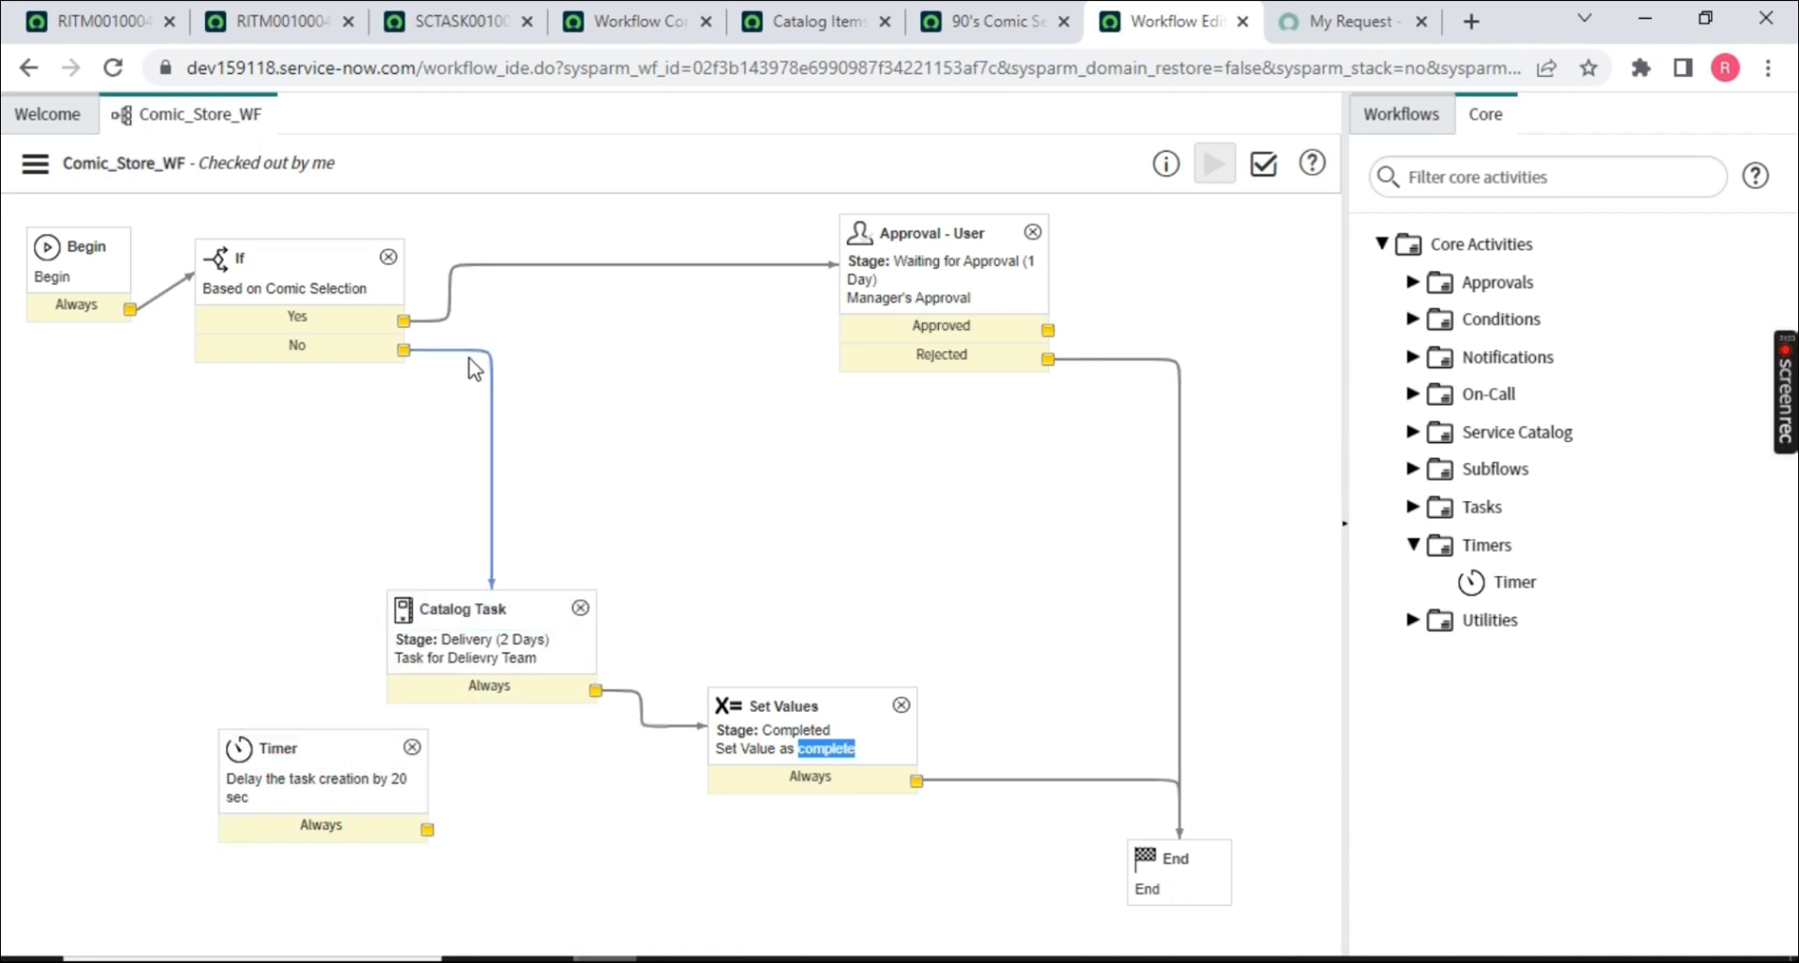
key("Delete")
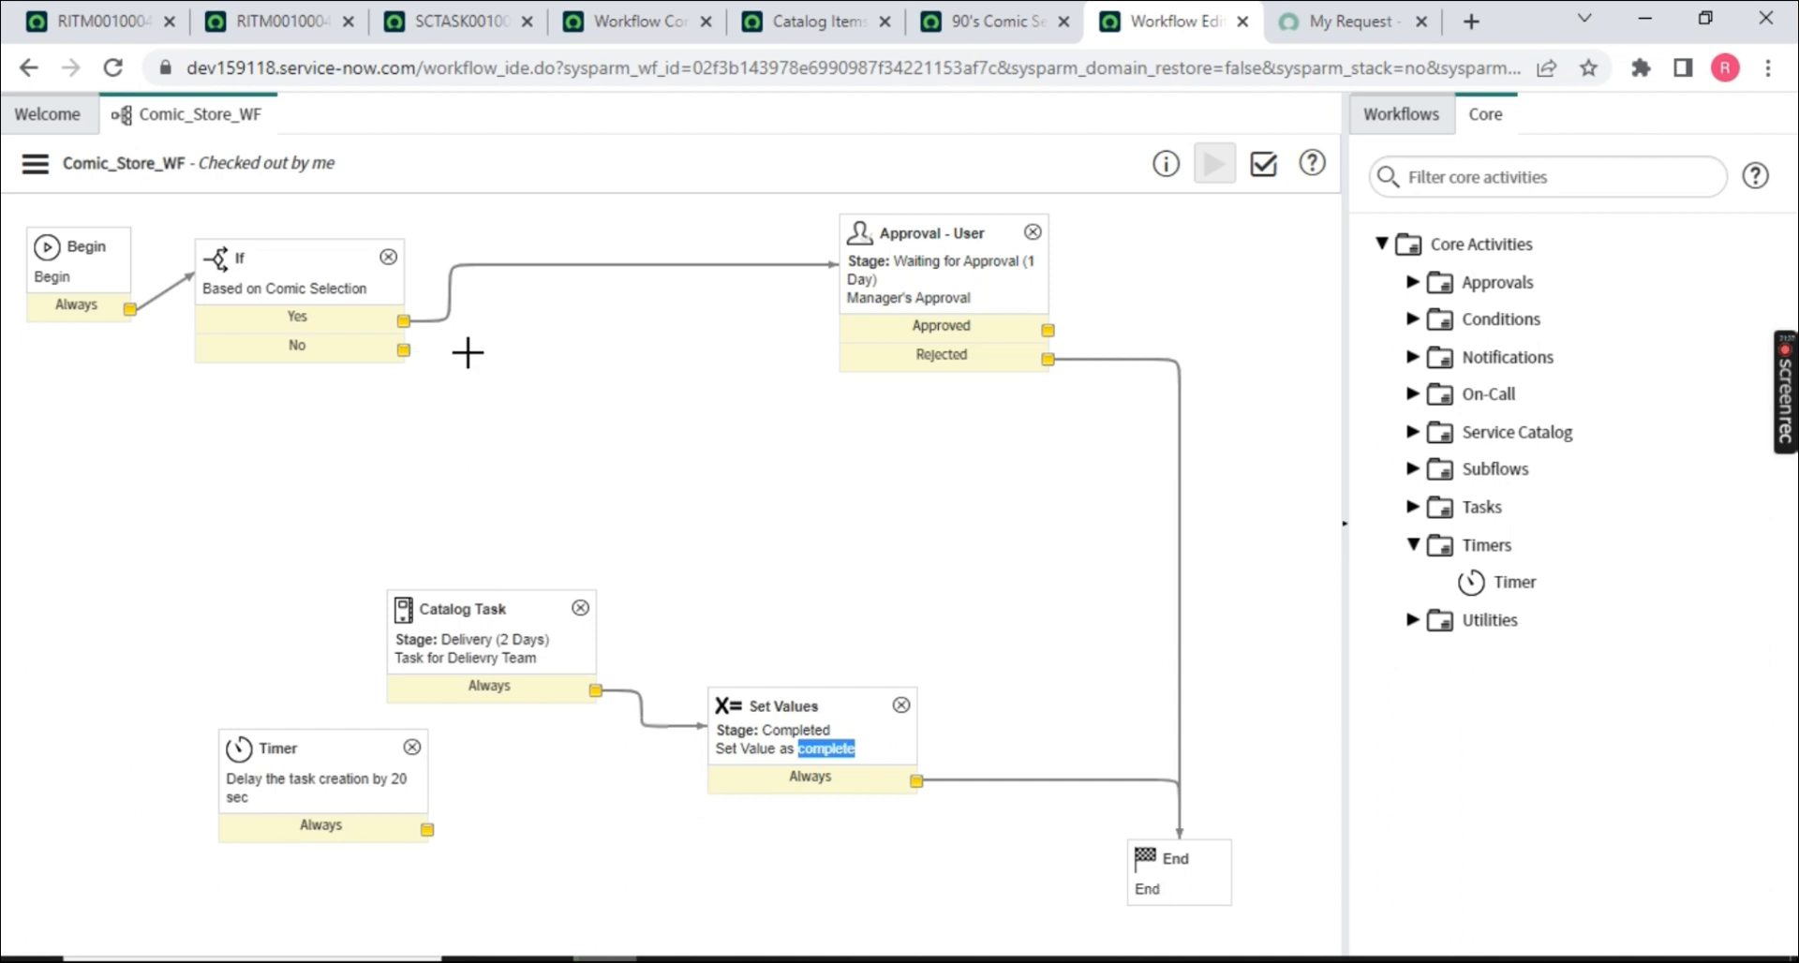
- Place the Timer below the If activity, connecting the If No and Approved outputs to it and the Timer to the Catalog Task
left_click_drag(329, 757, 641, 398)
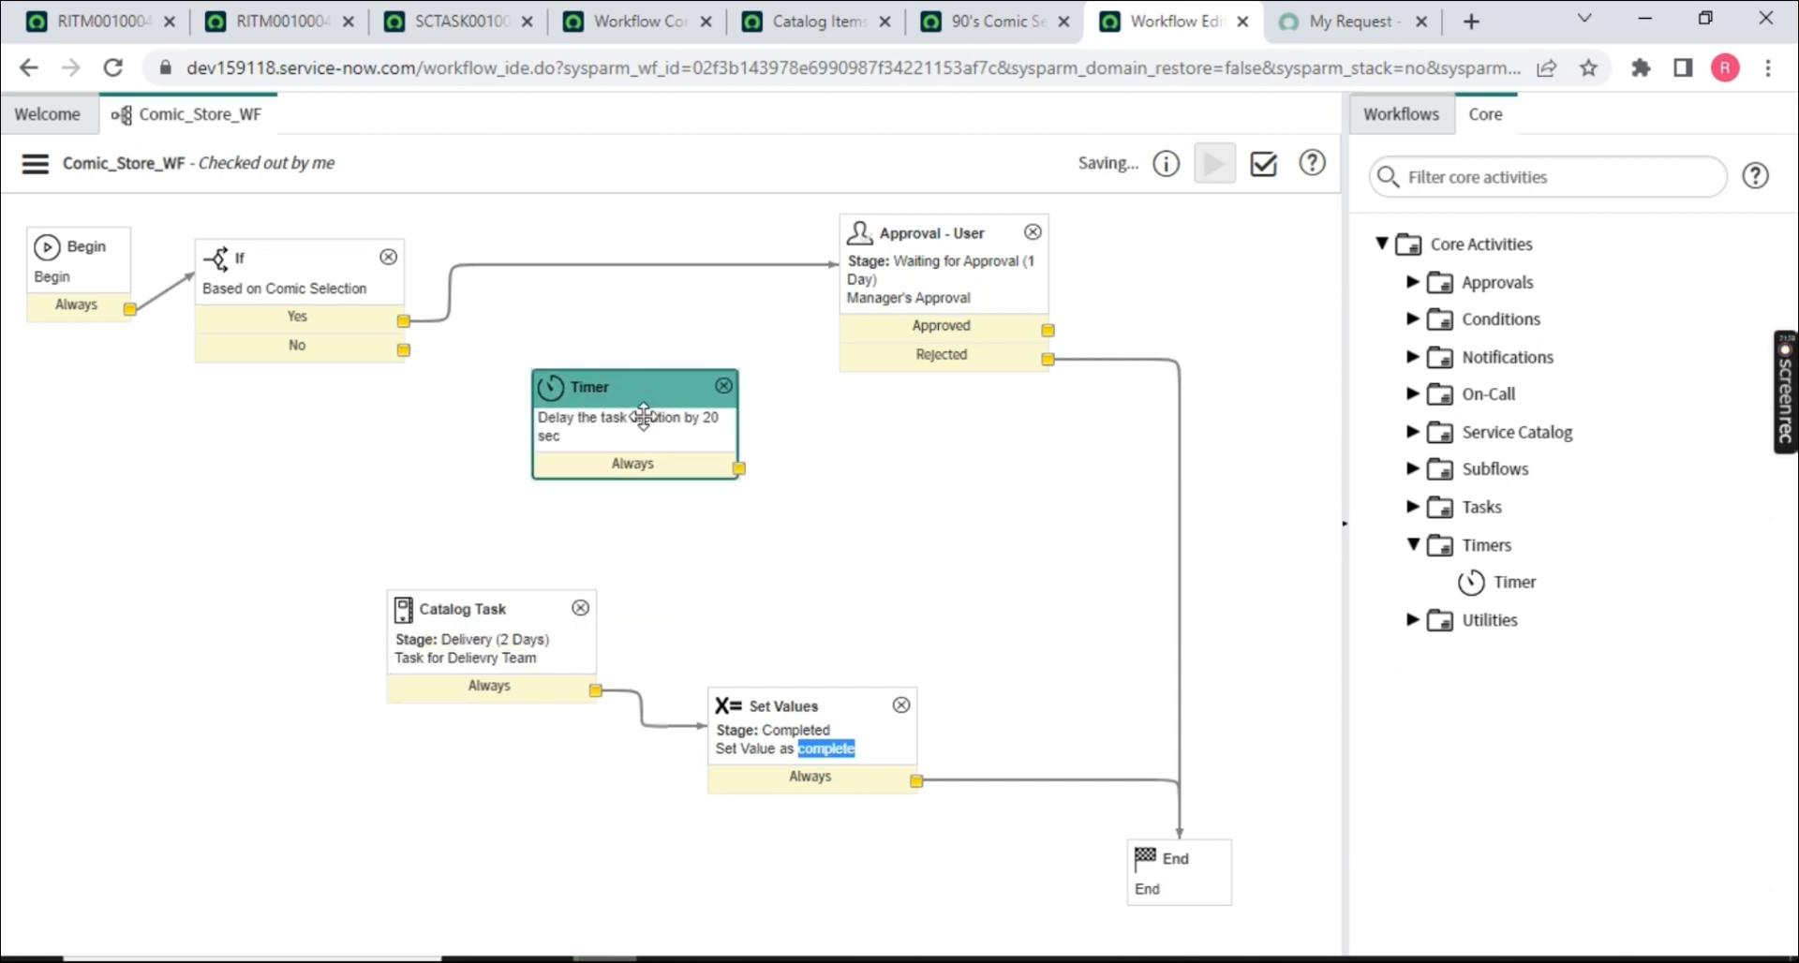
left_click_drag(403, 349, 504, 401)
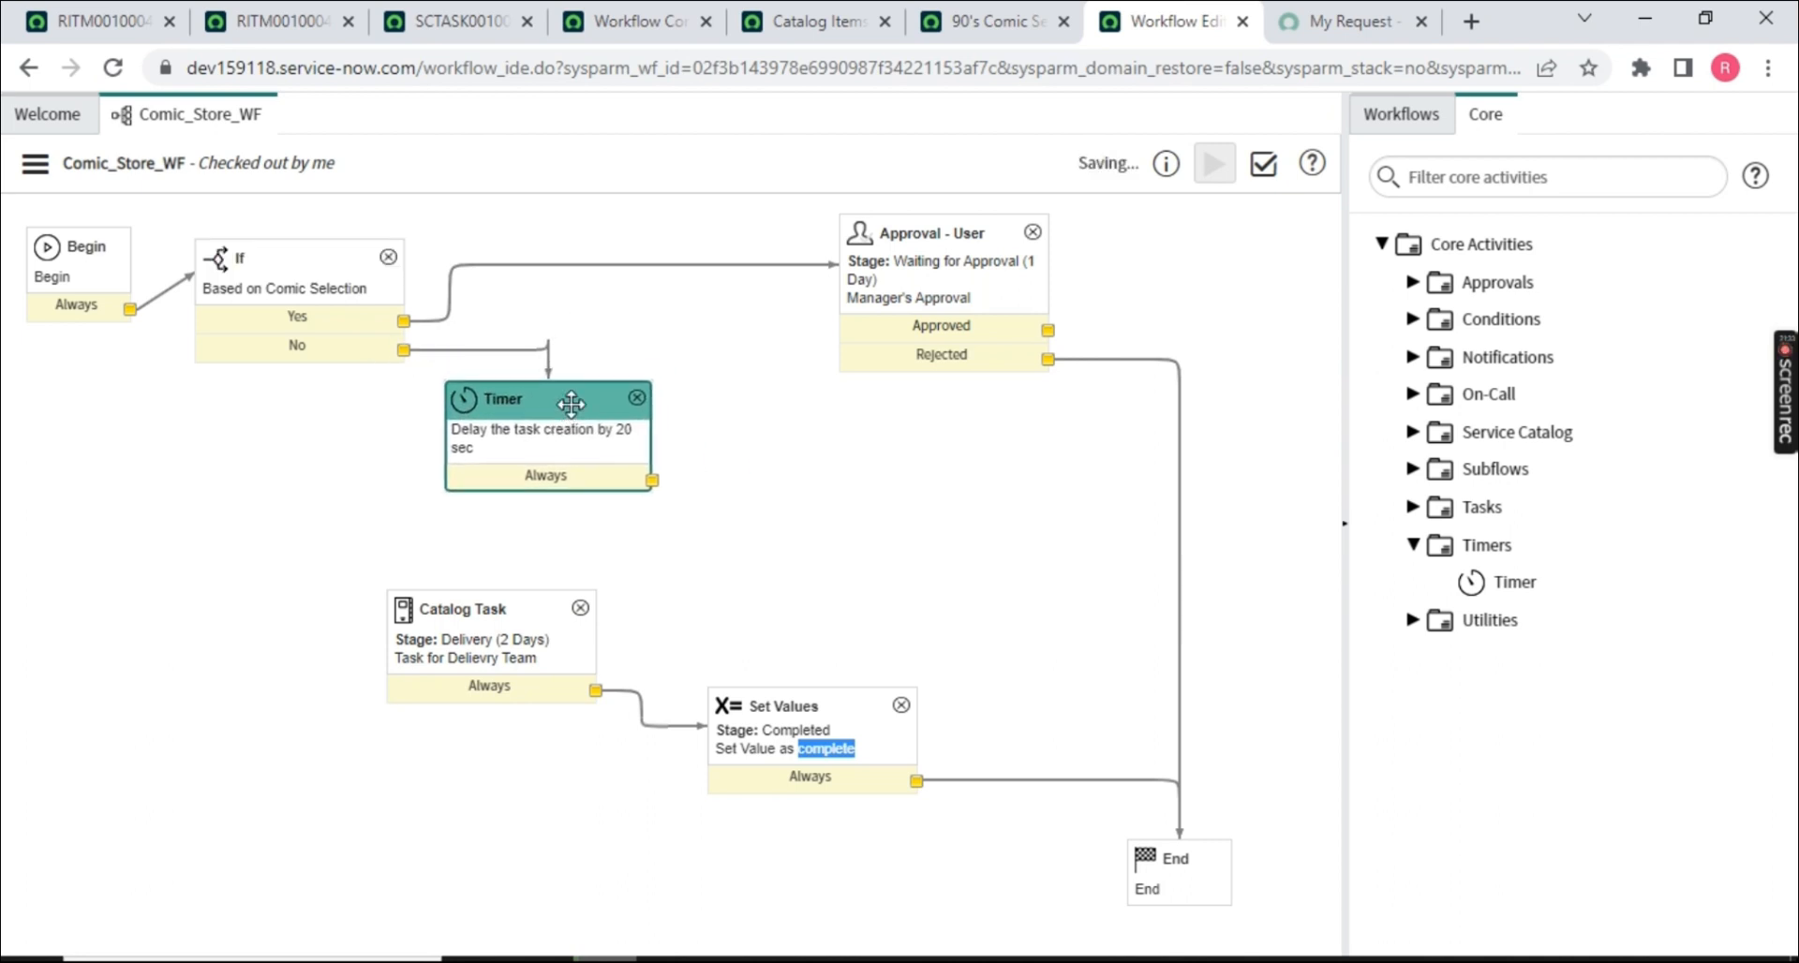
left_click_drag(1048, 330, 637, 449)
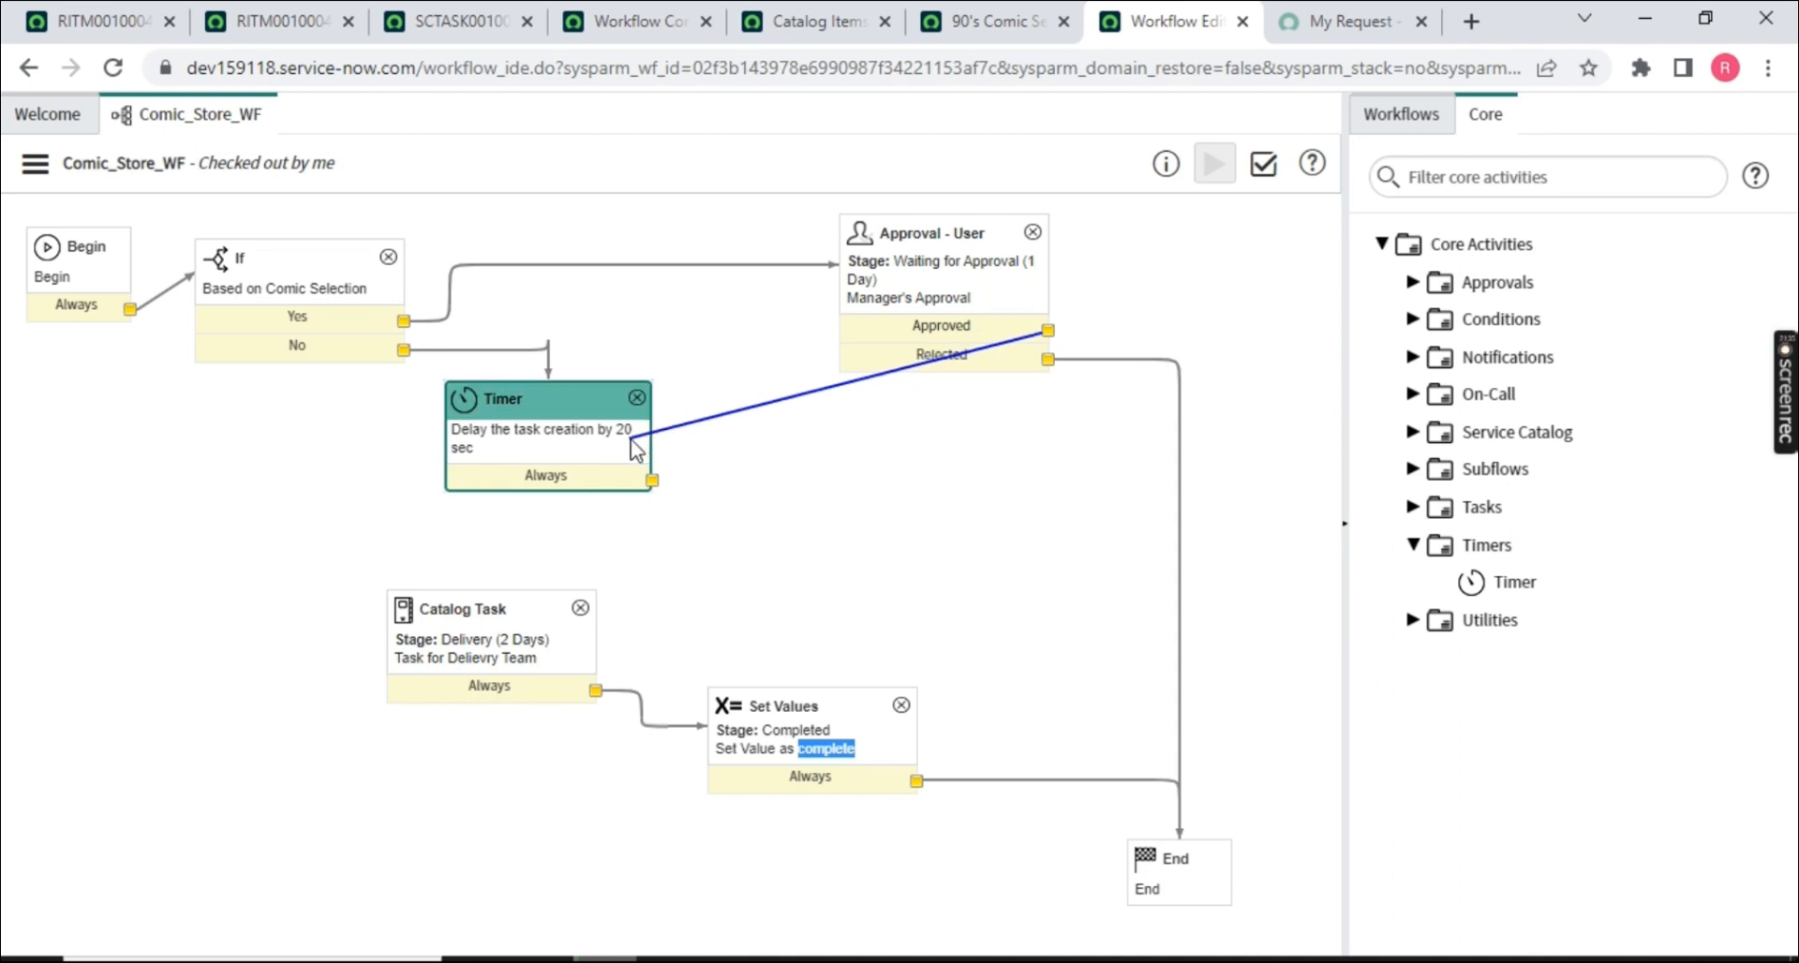
left_click_drag(573, 500, 502, 698)
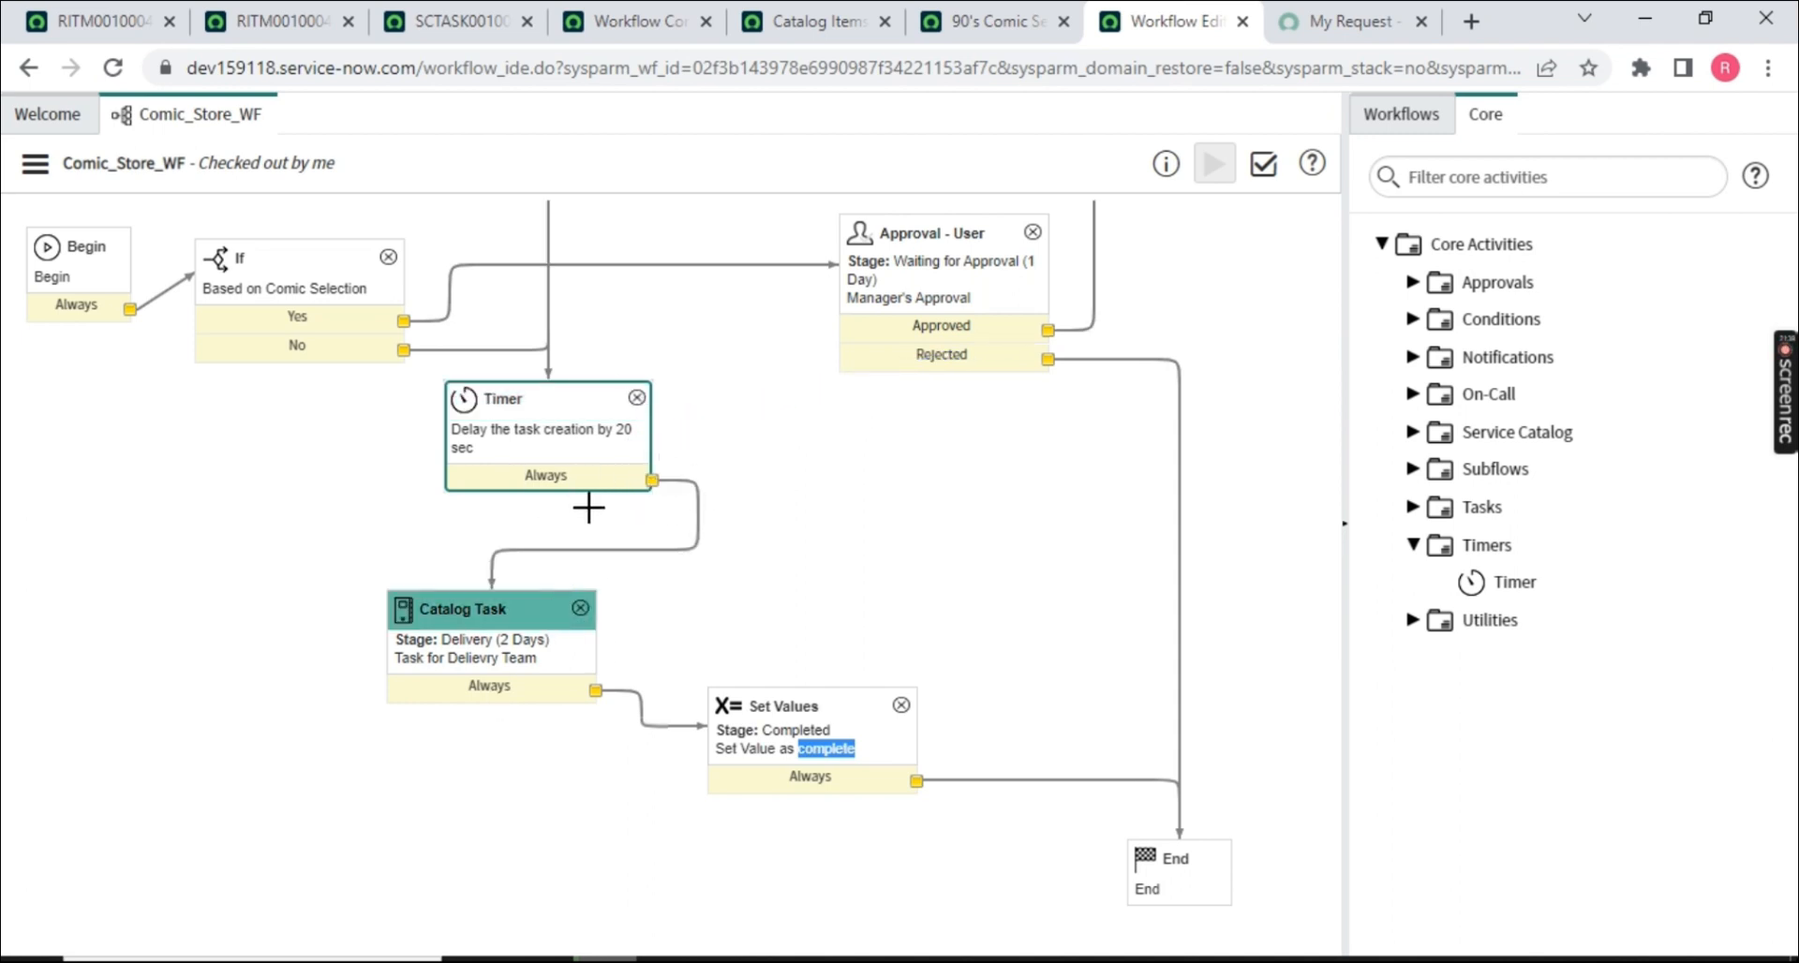
left_click(1413, 544)
left_click(1413, 507)
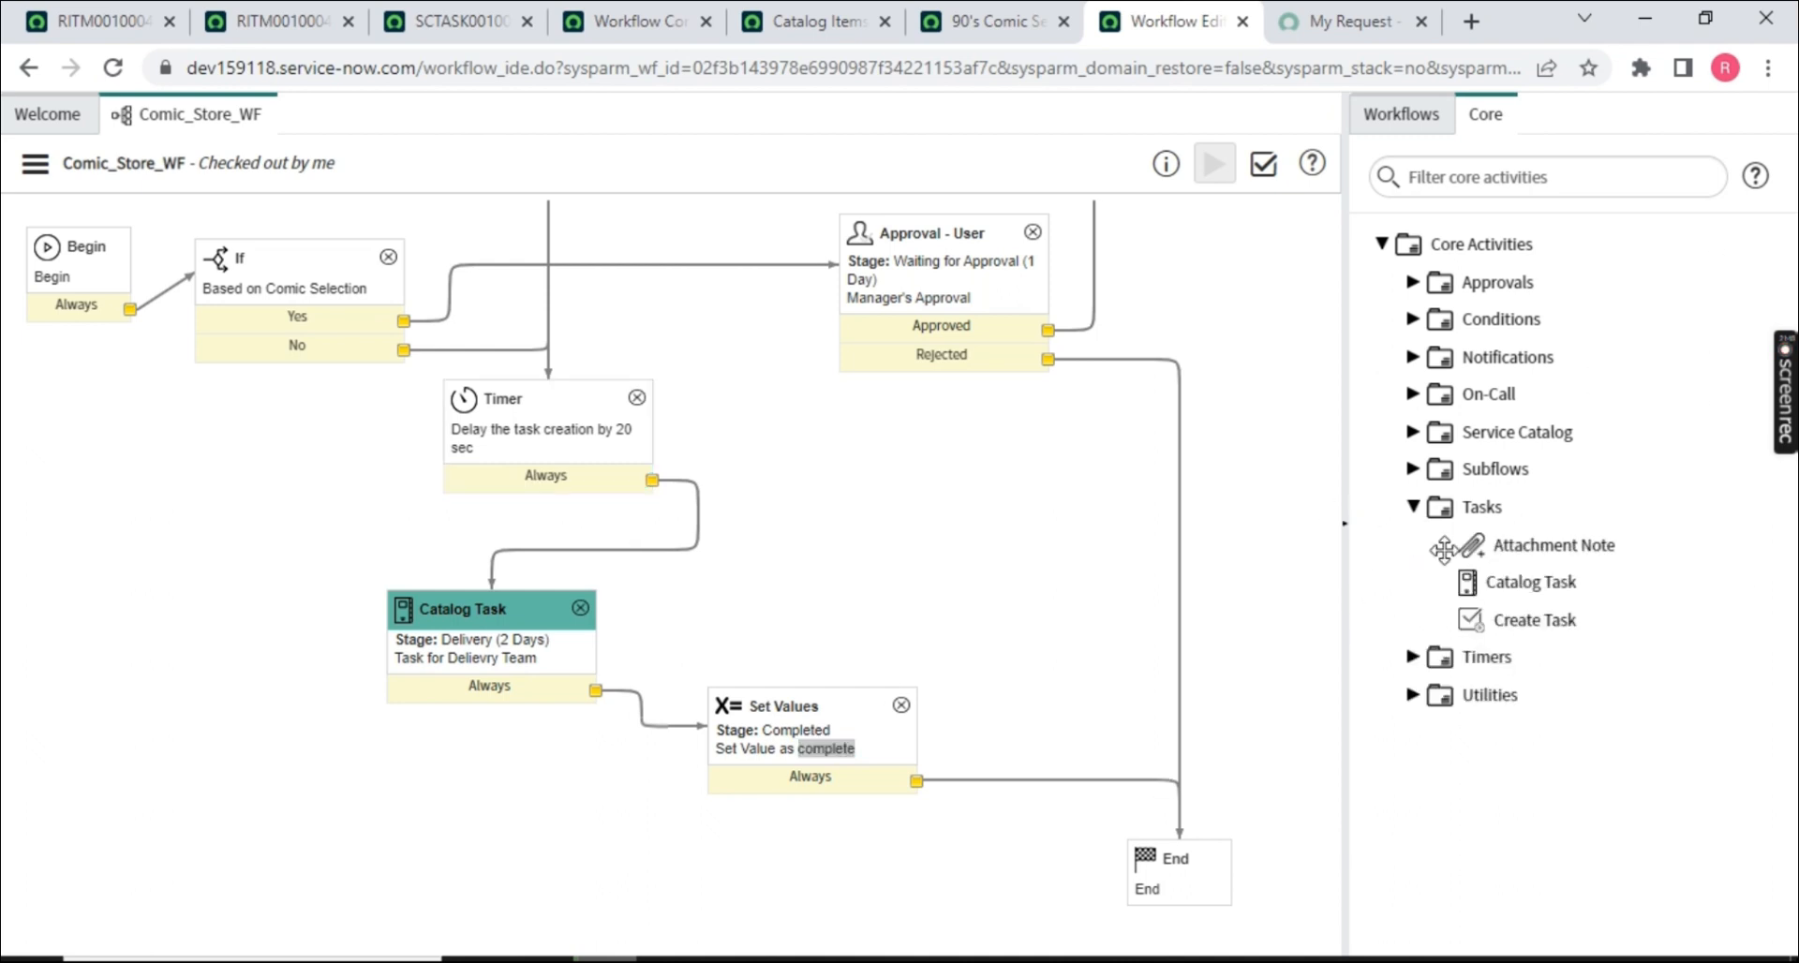
left_click(1413, 507)
left_click(1417, 471)
left_click(1417, 471)
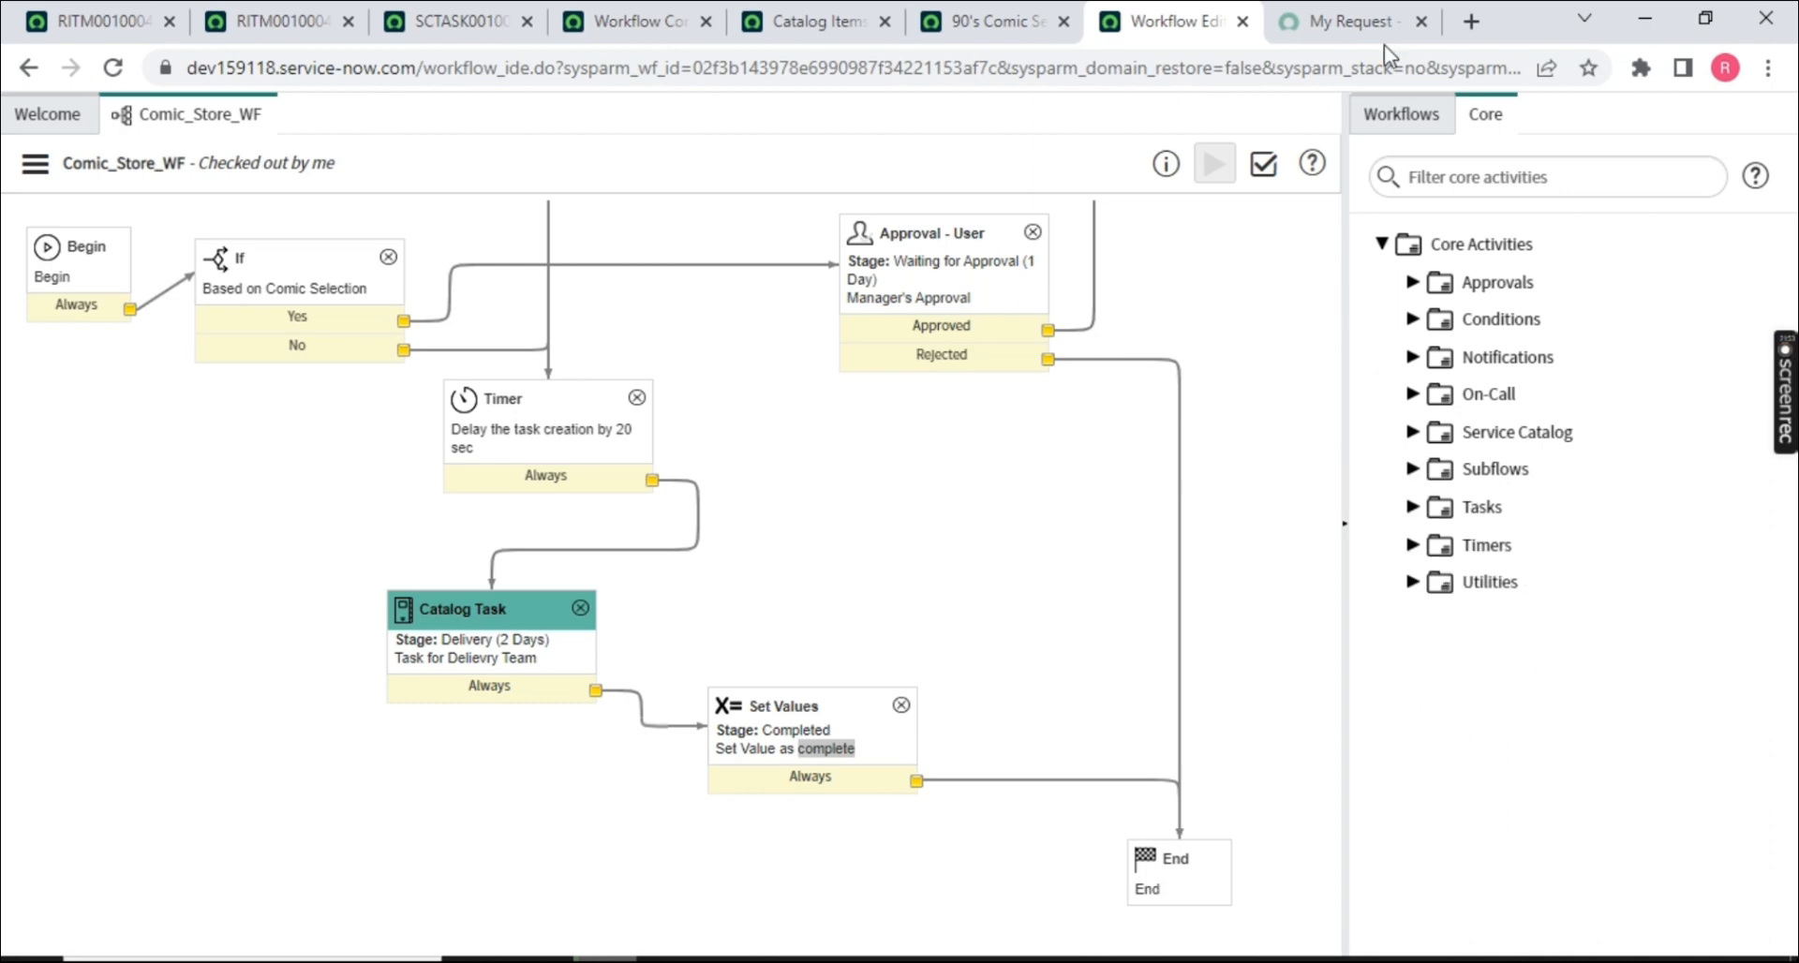
- Try adding the Contract Approval workflow as an activity in Comic_Store_WF and delete its node from the canvas
left_click(1398, 116)
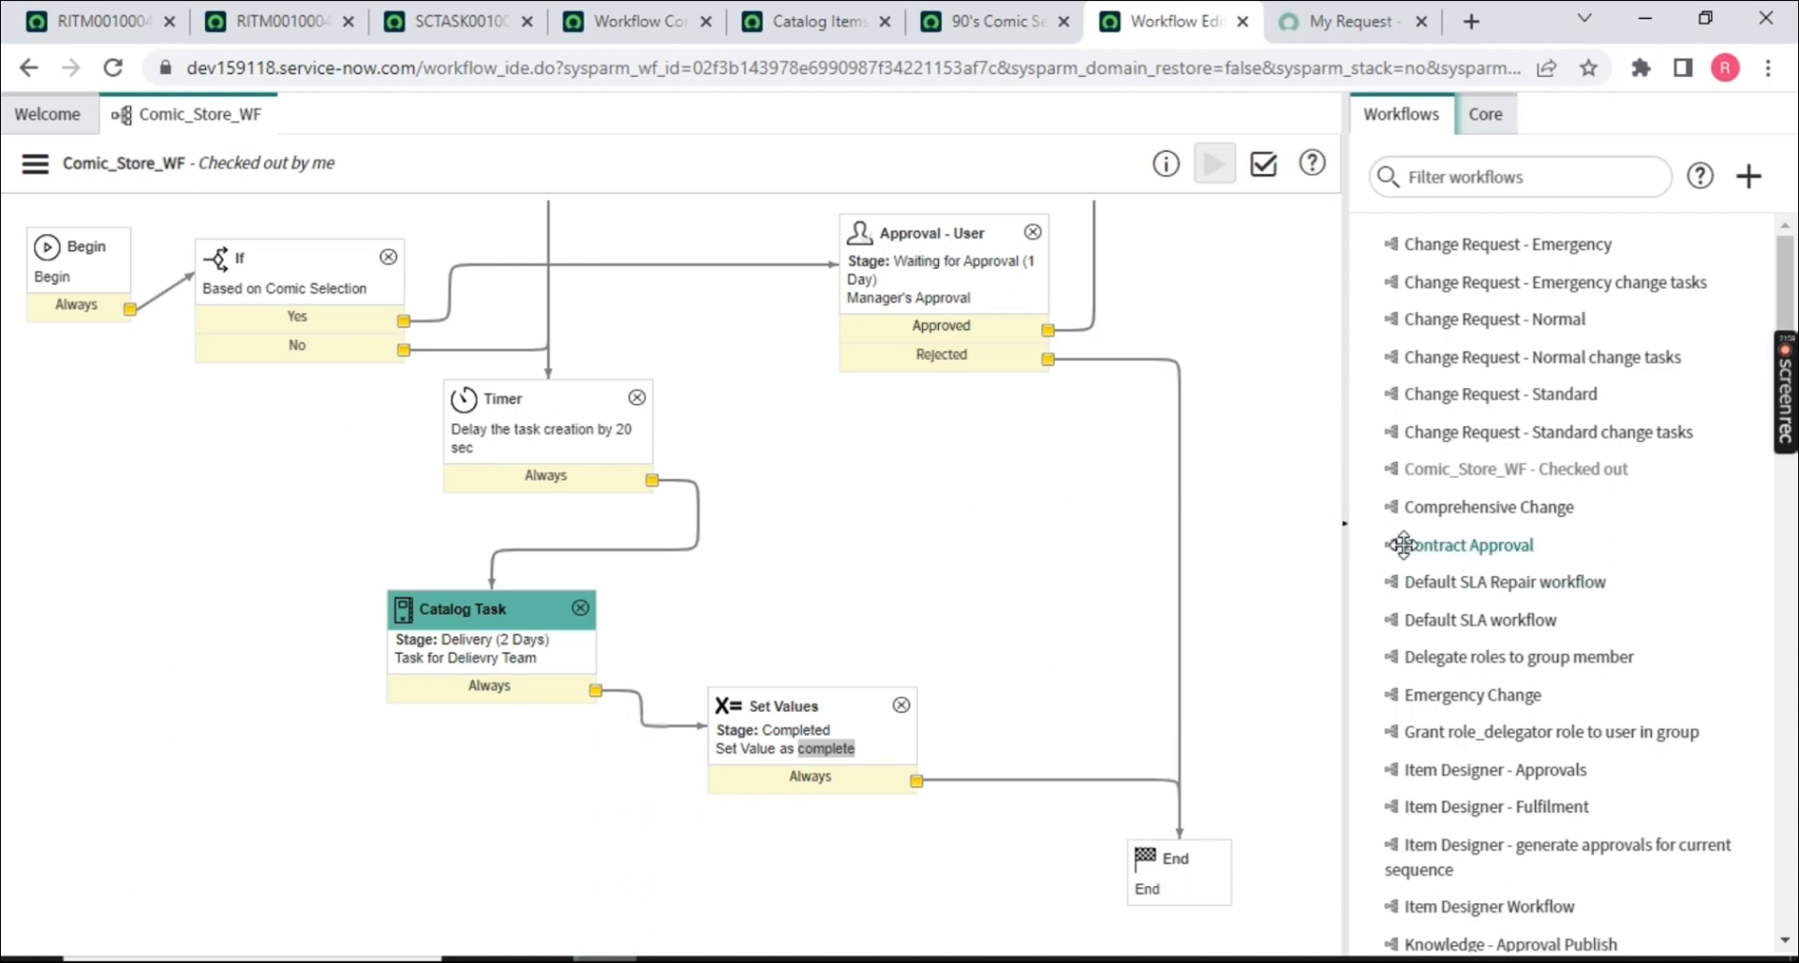
left_click_drag(1455, 549, 948, 509)
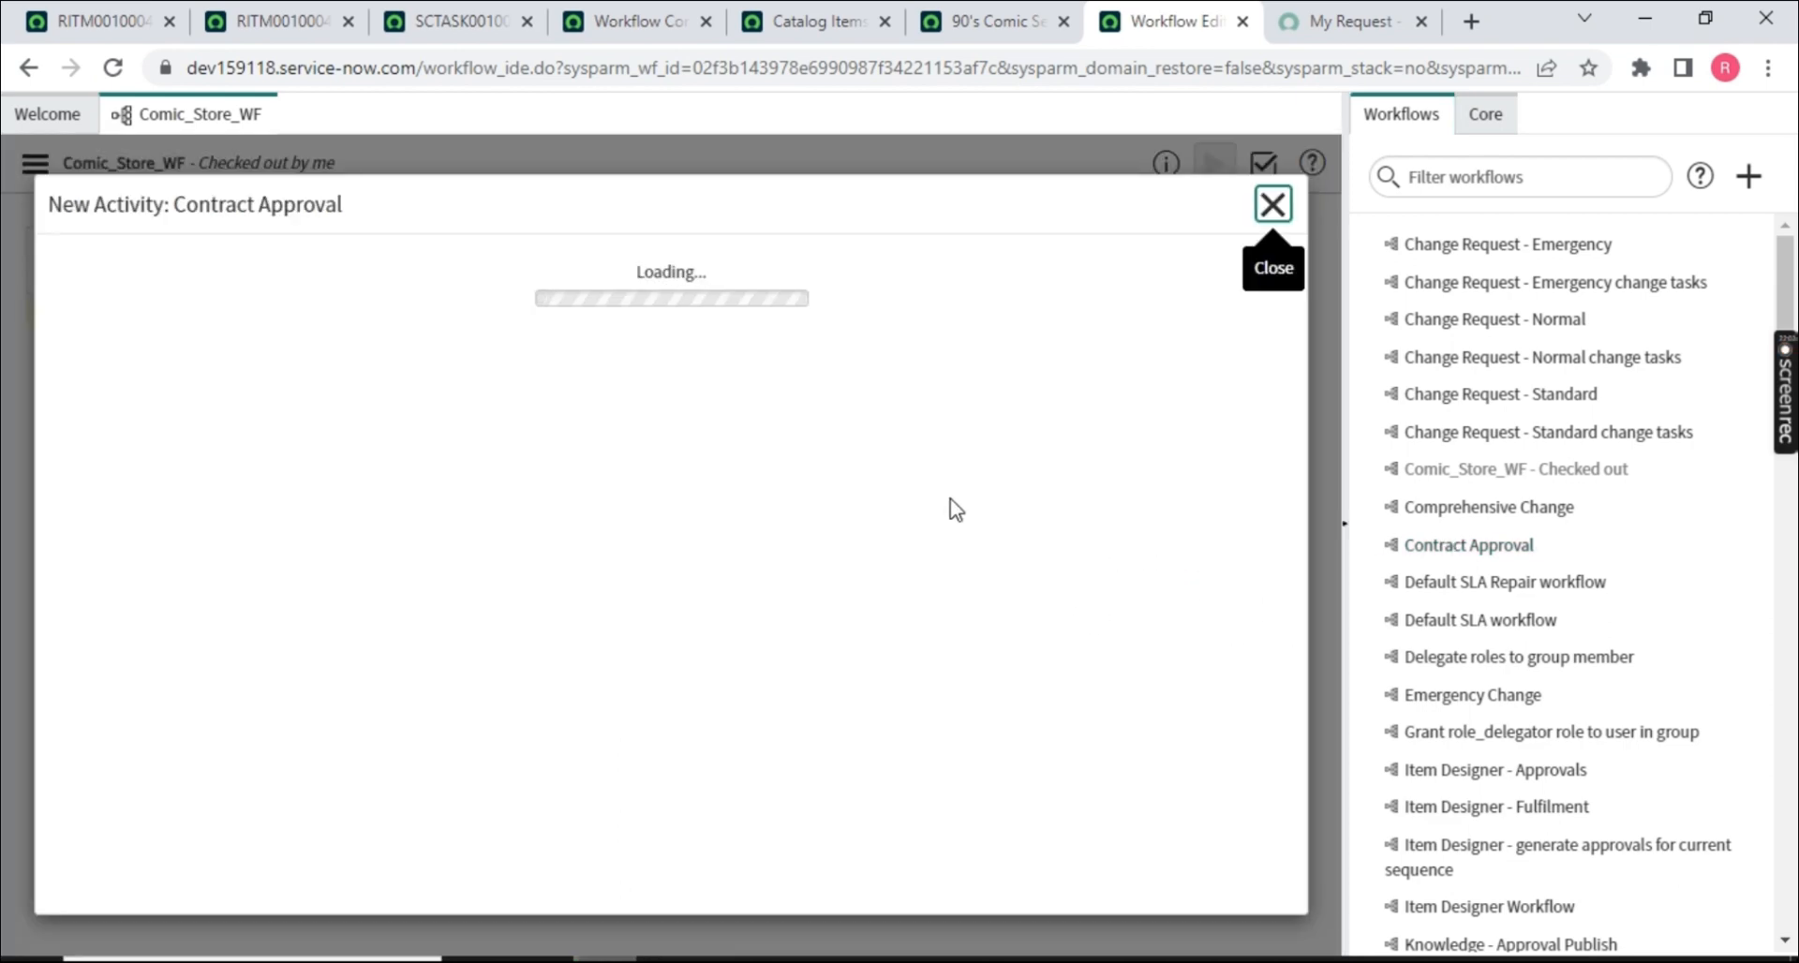
left_click(1228, 291)
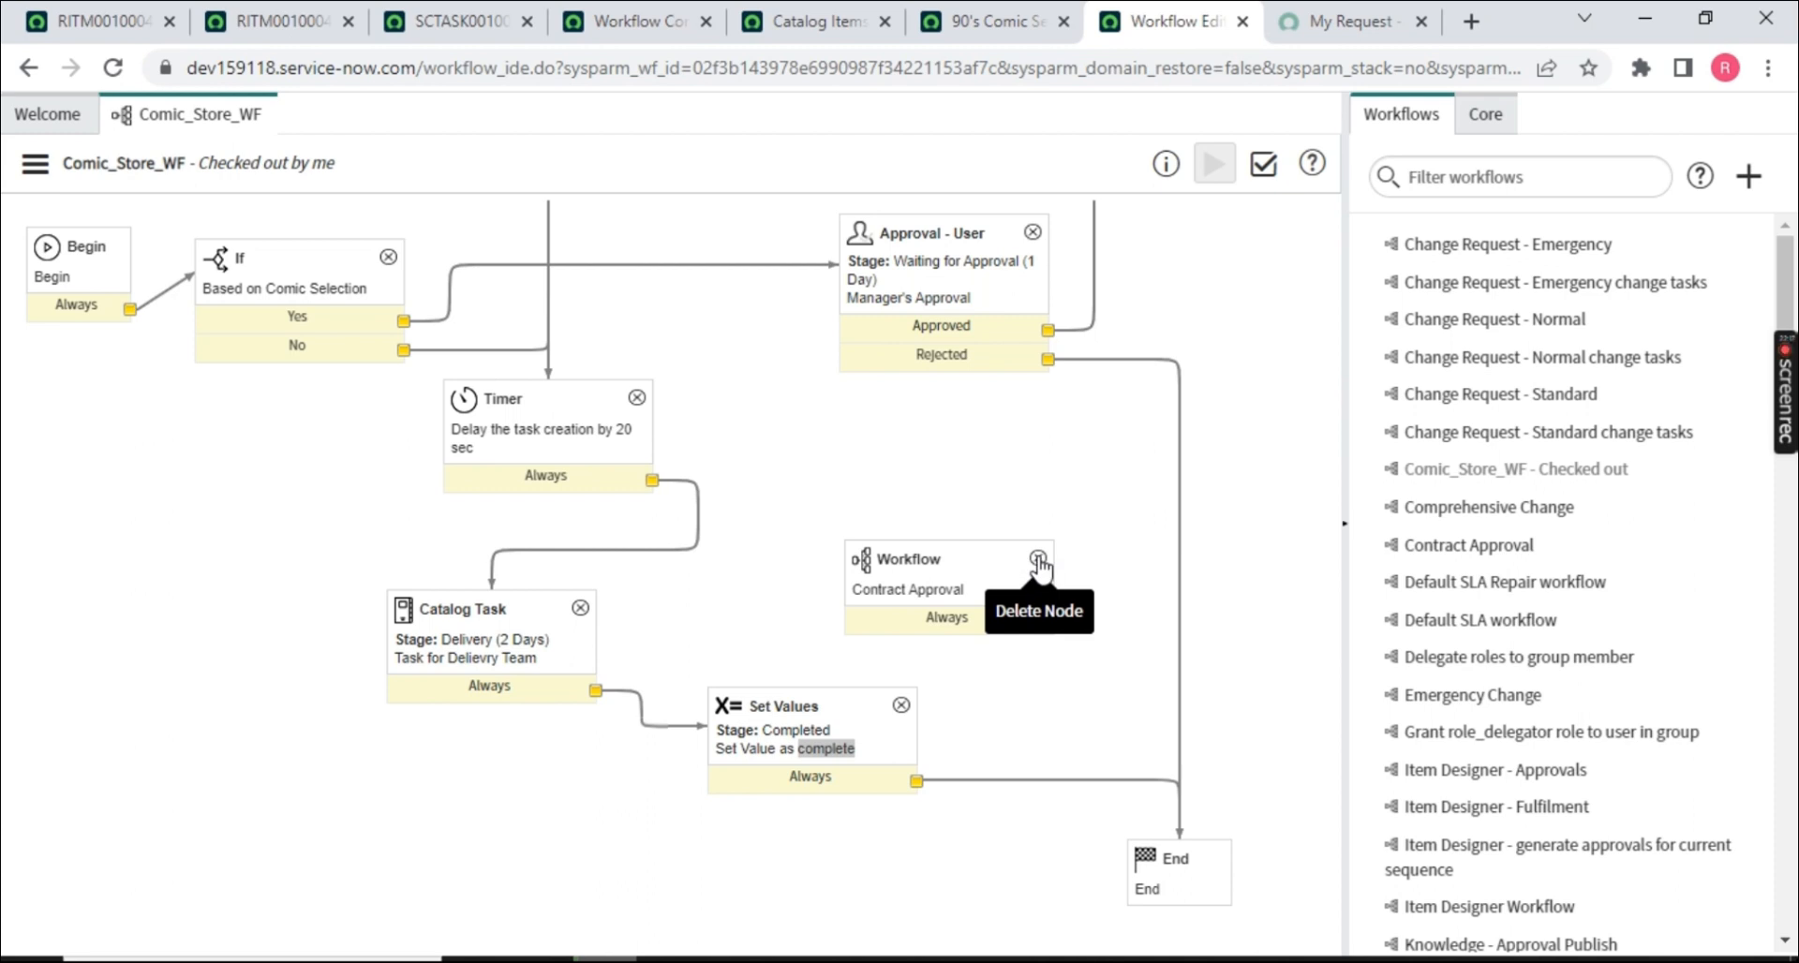
left_click(1039, 560)
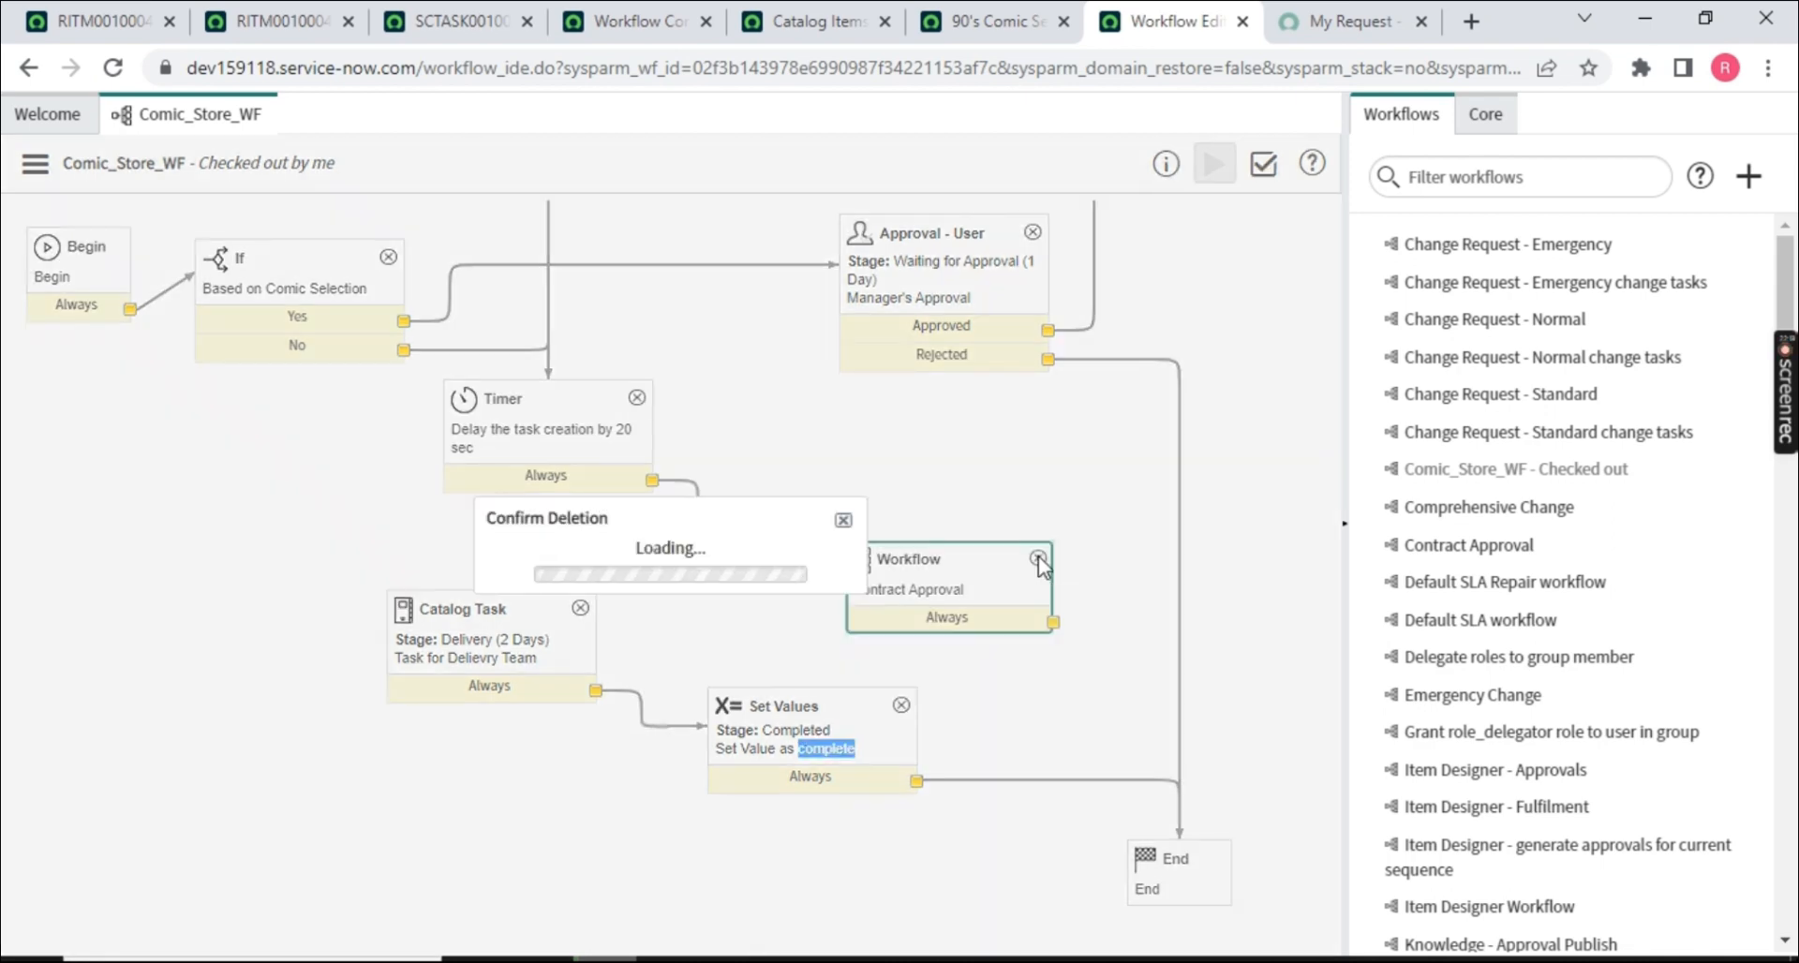
left_click(849, 598)
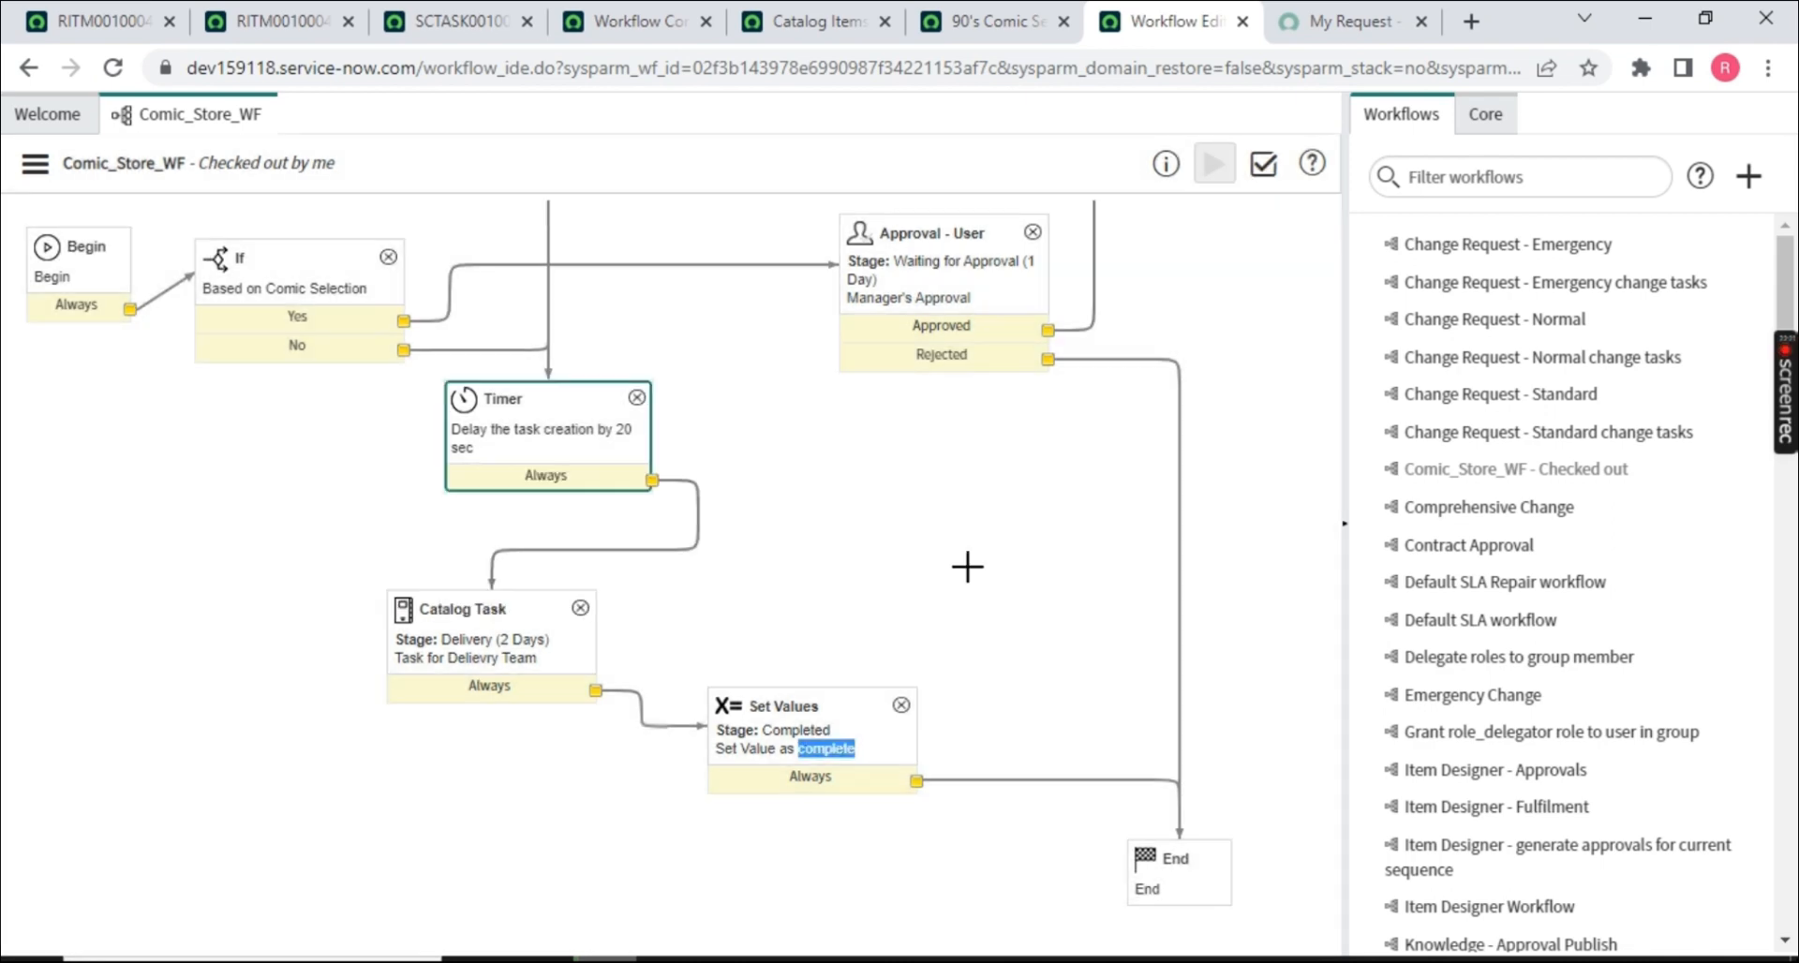
- Examine the Groups field and other settings of a new Approval - Group core activity, and close the form without submitting
left_click(1502, 129)
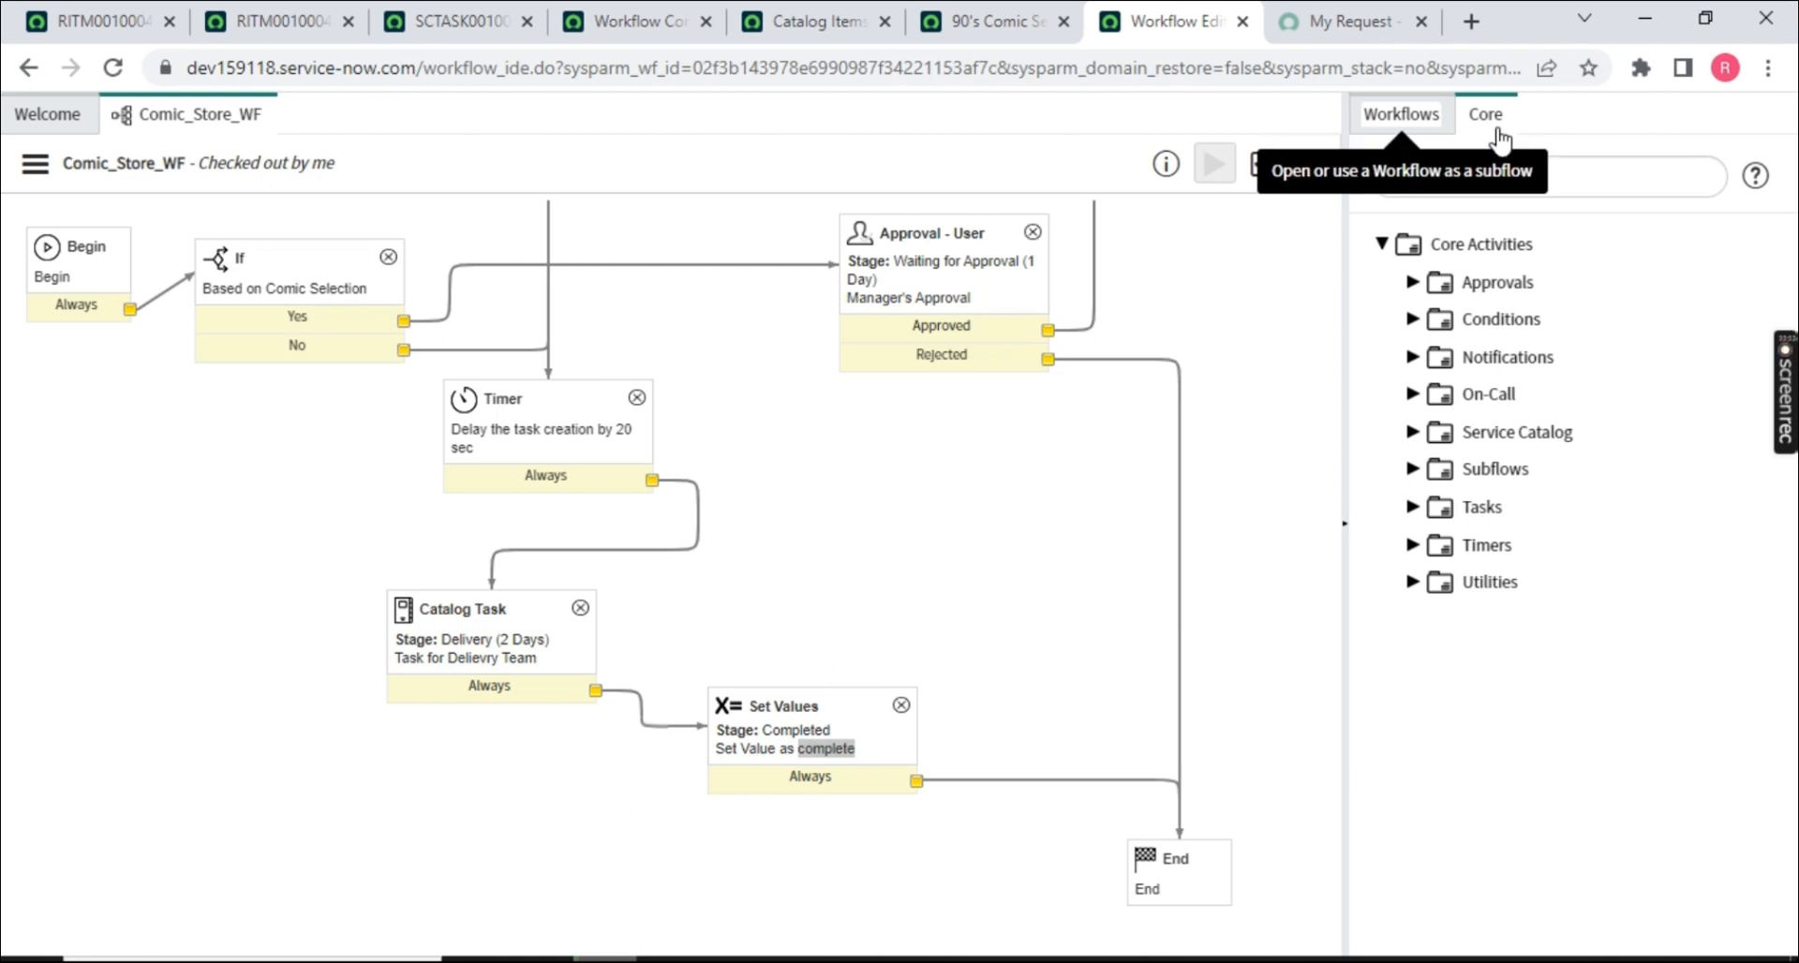
left_click(1418, 285)
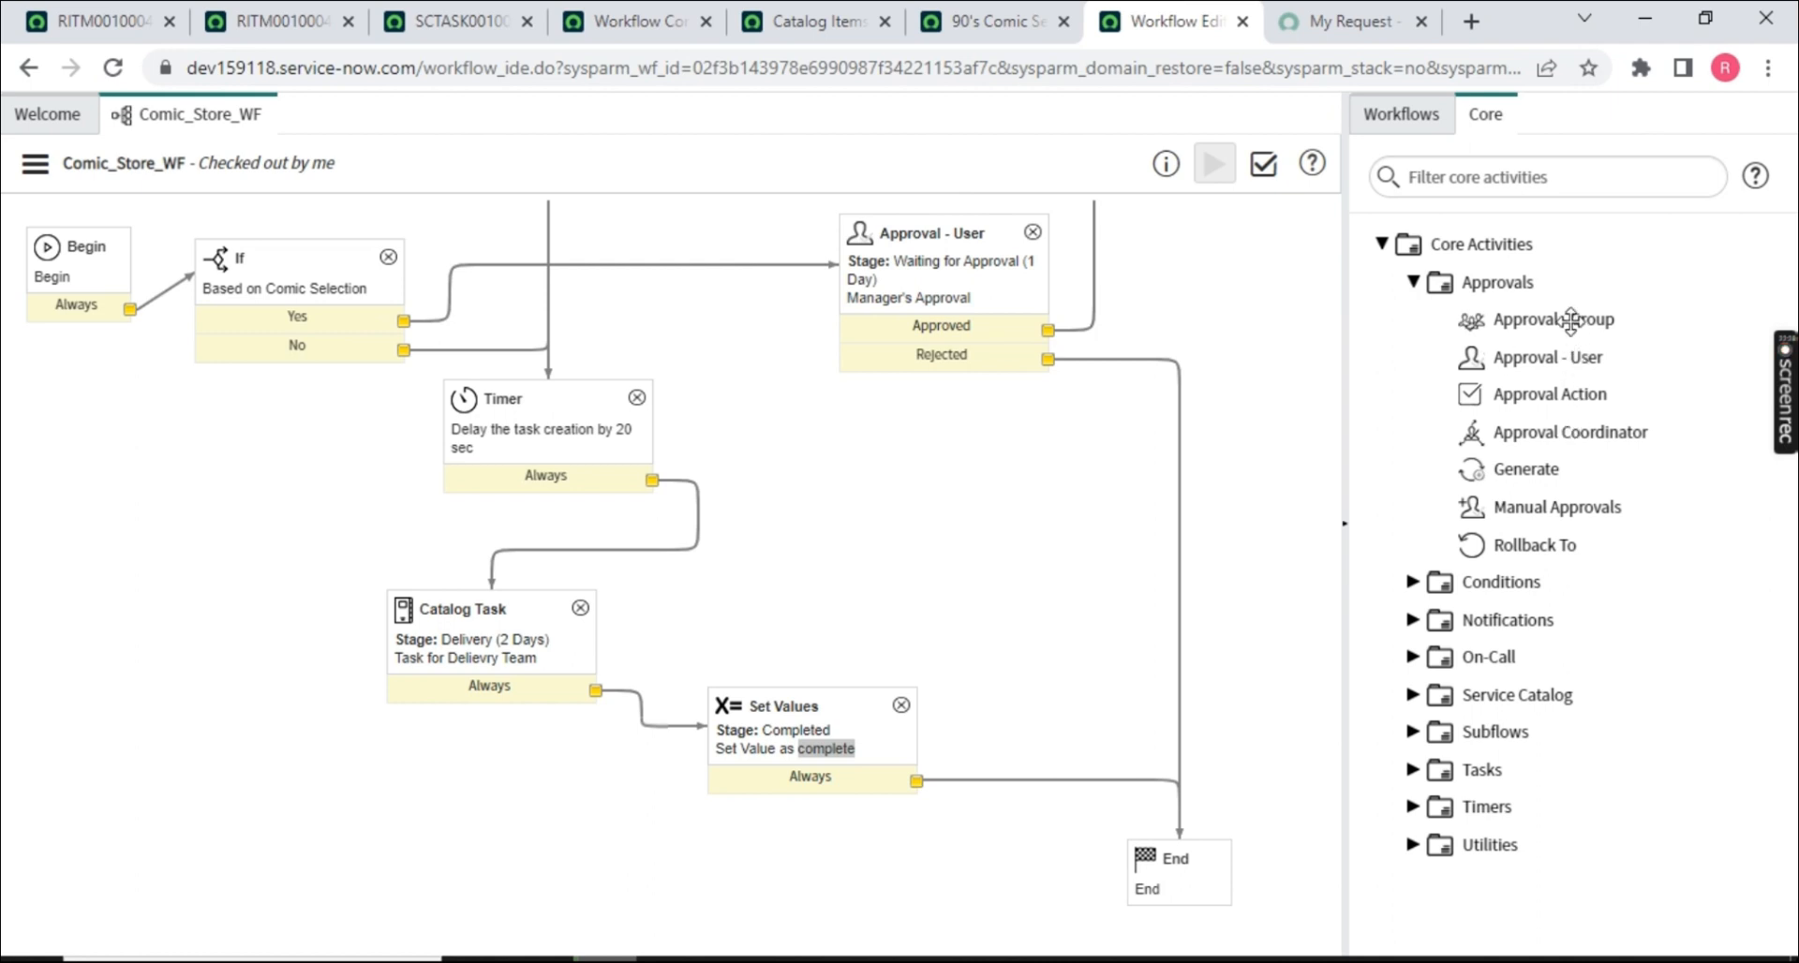
double_click(1511, 328)
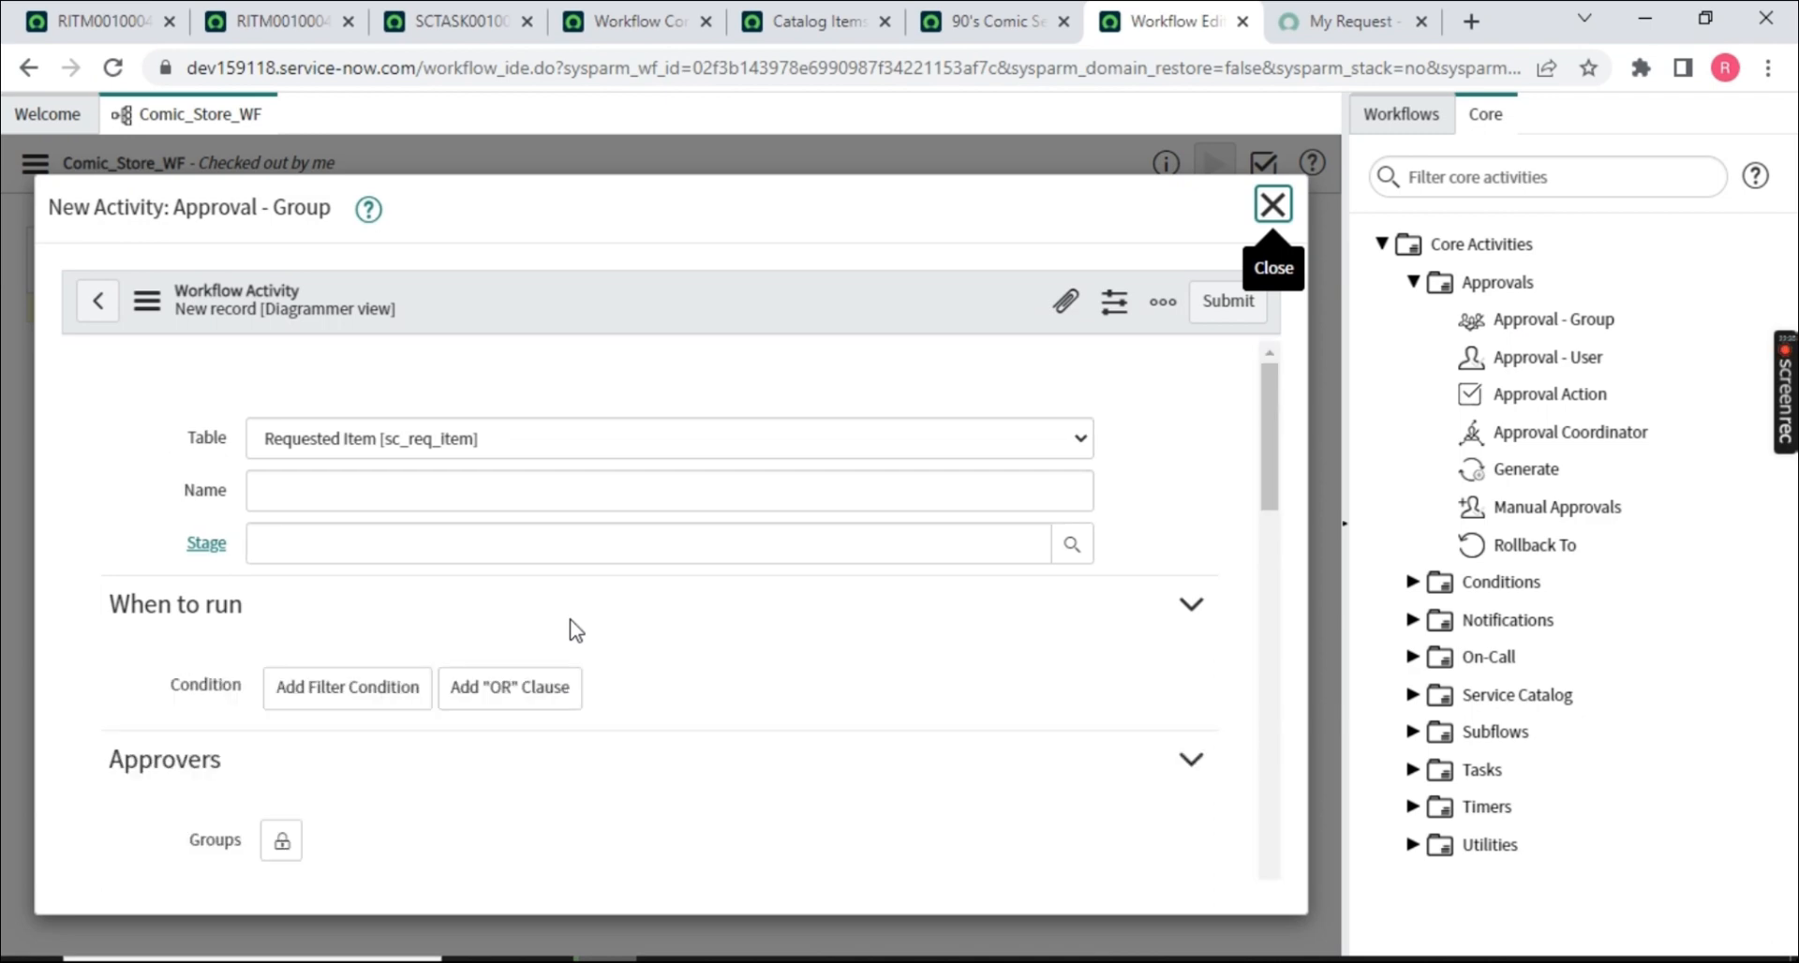
scroll(520, 770, "down", 5)
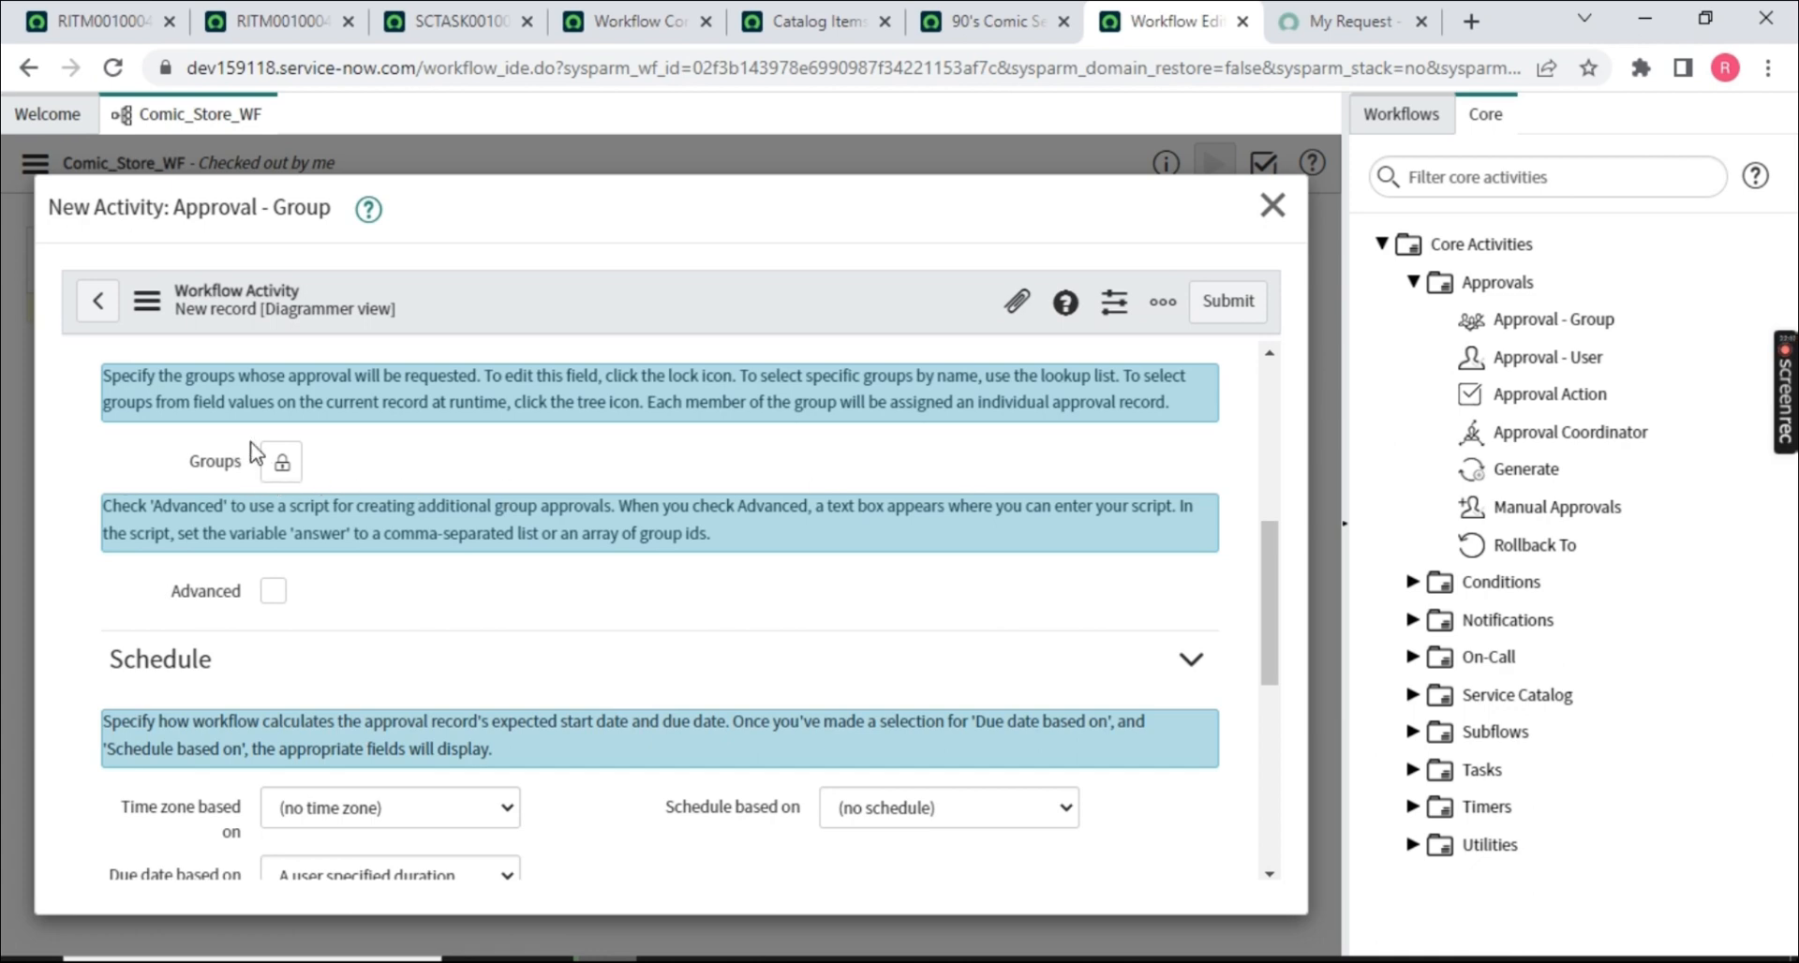
scroll(393, 740, "down", 5)
scroll(402, 699, "up", 5)
left_click_drag(194, 461, 253, 473)
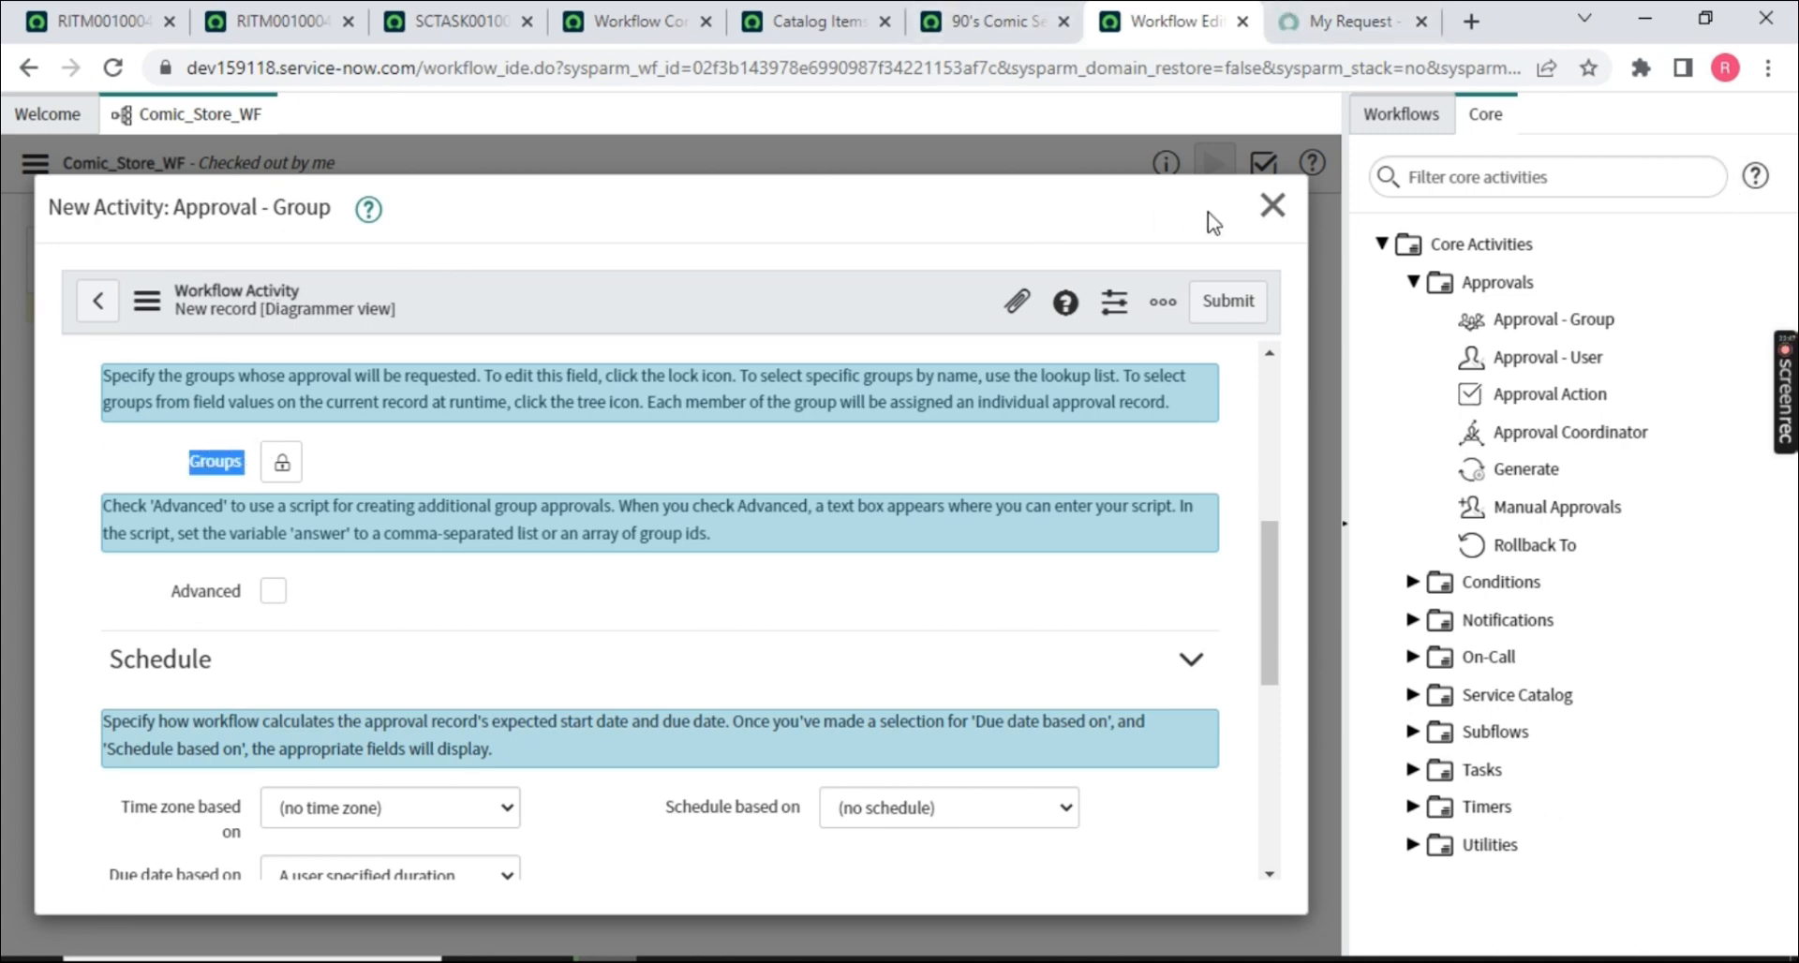
left_click(1272, 204)
- Review the Approvers section of the existing Manager's Approval activity and close its properties
double_click(993, 263)
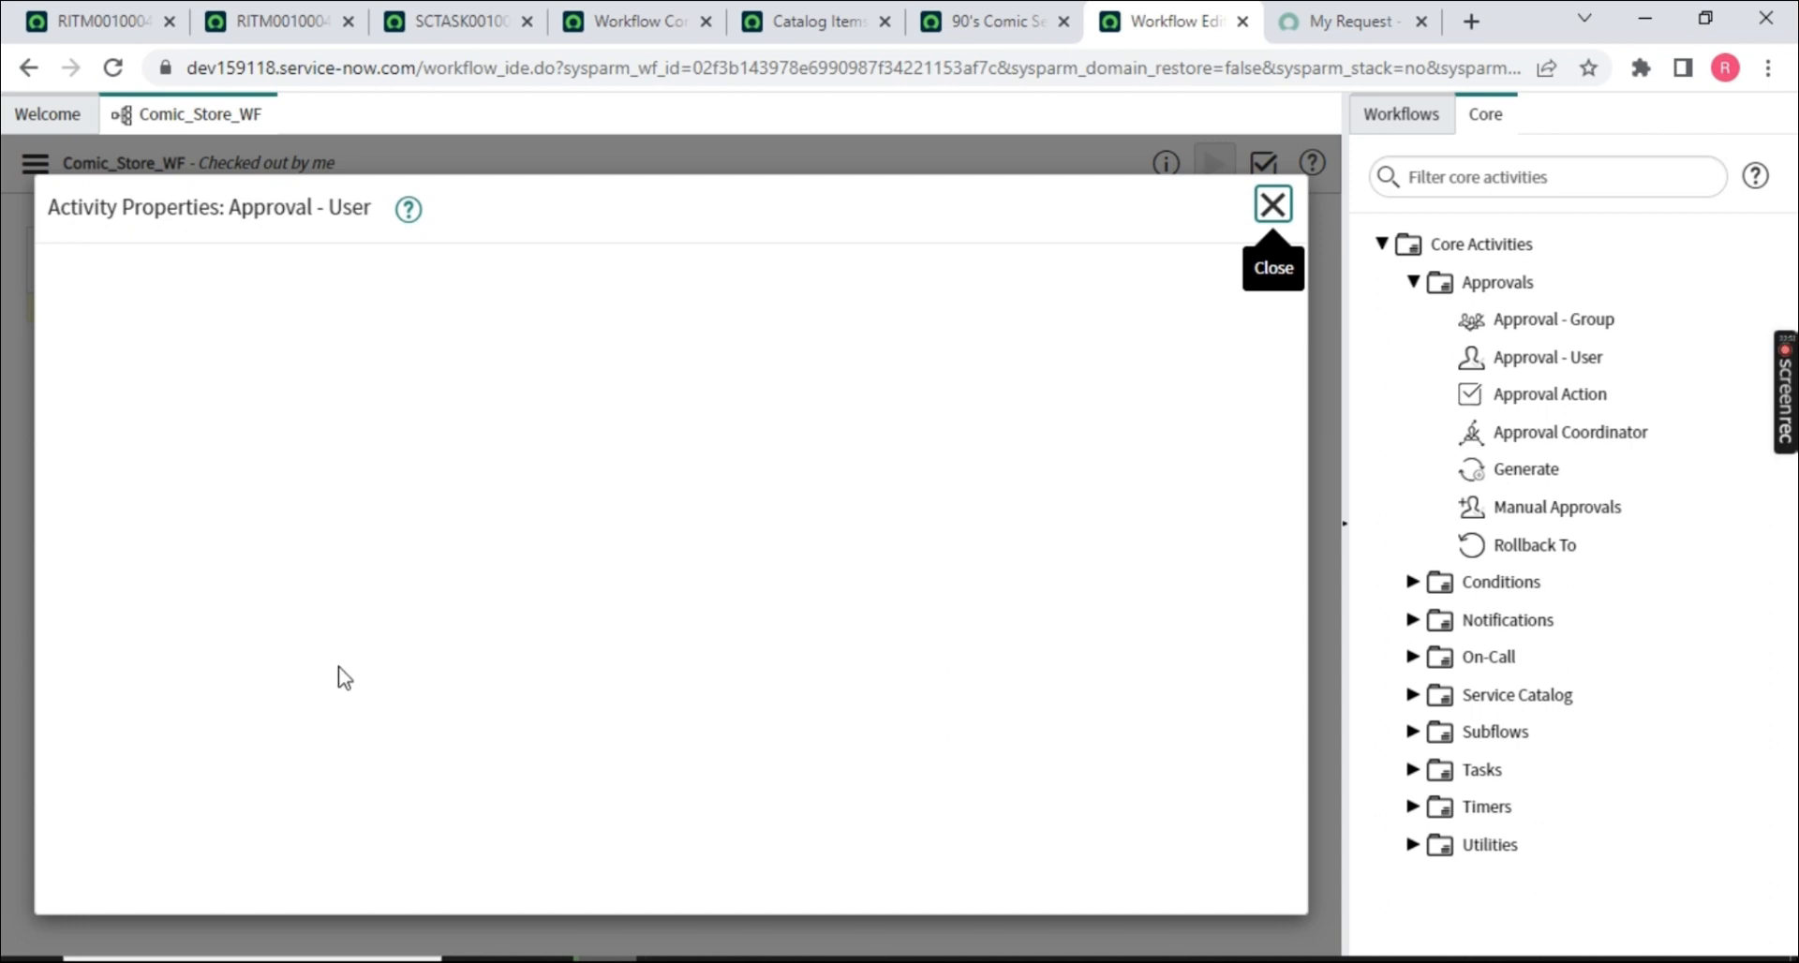
scroll(402, 669, "down", 3)
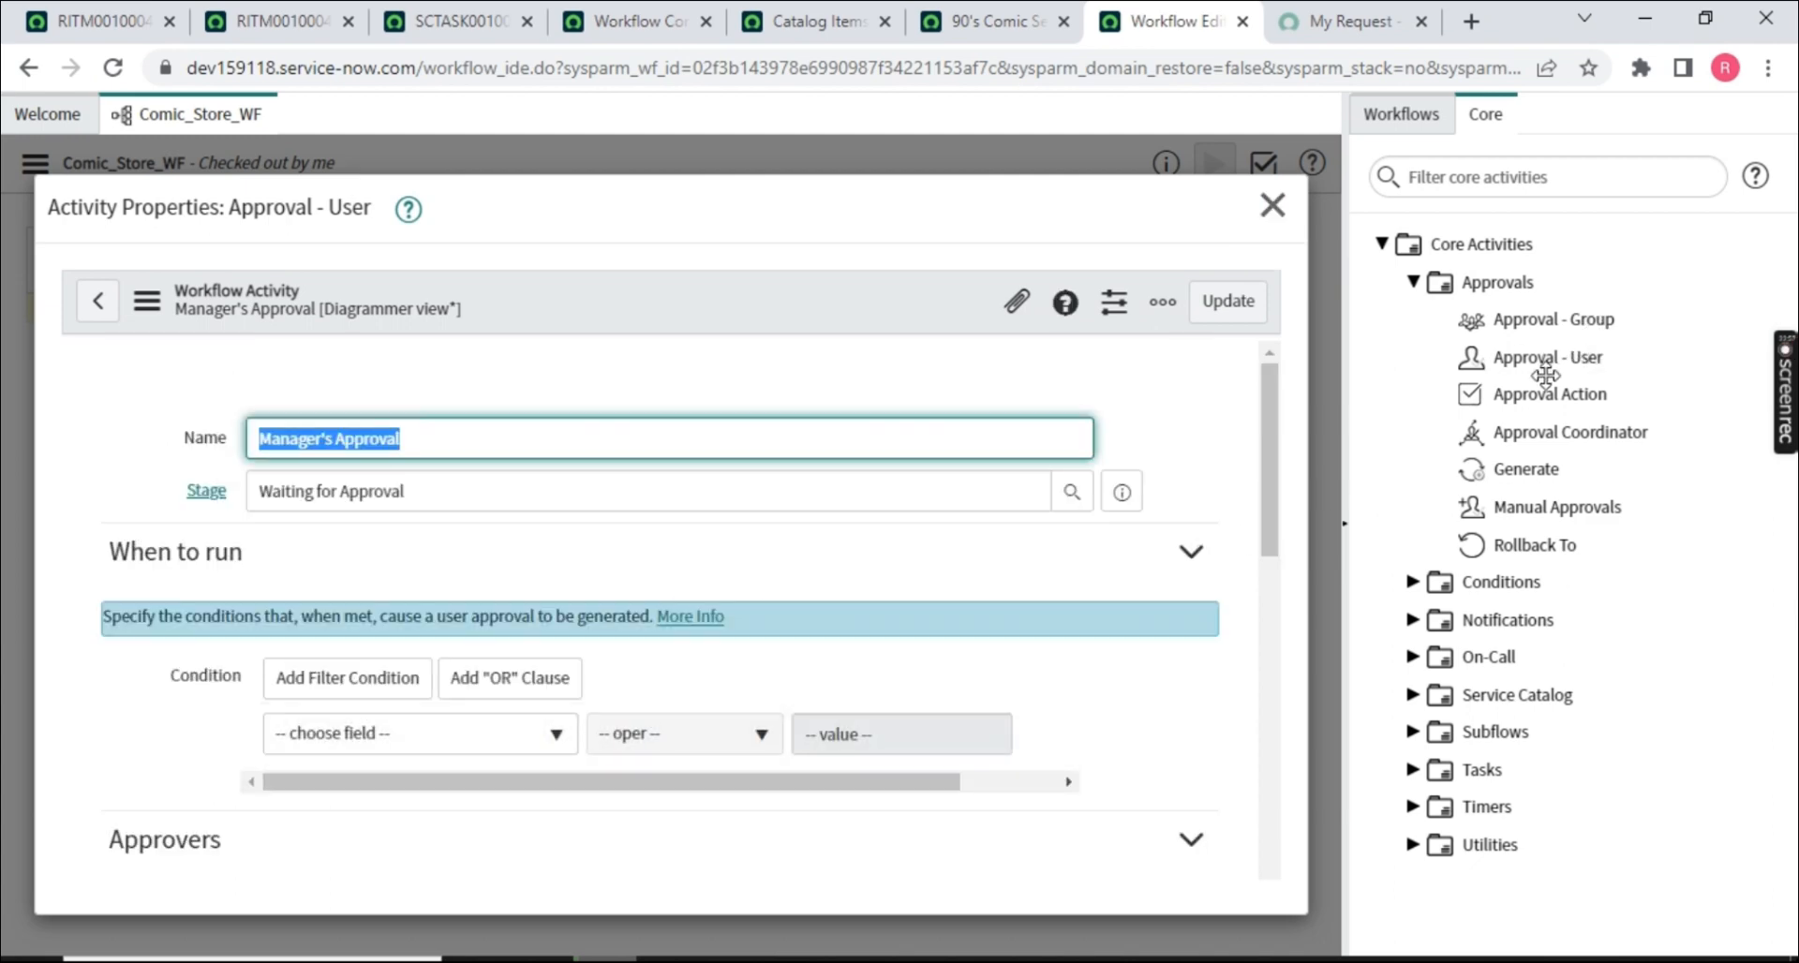
scroll(530, 491, "down", 5)
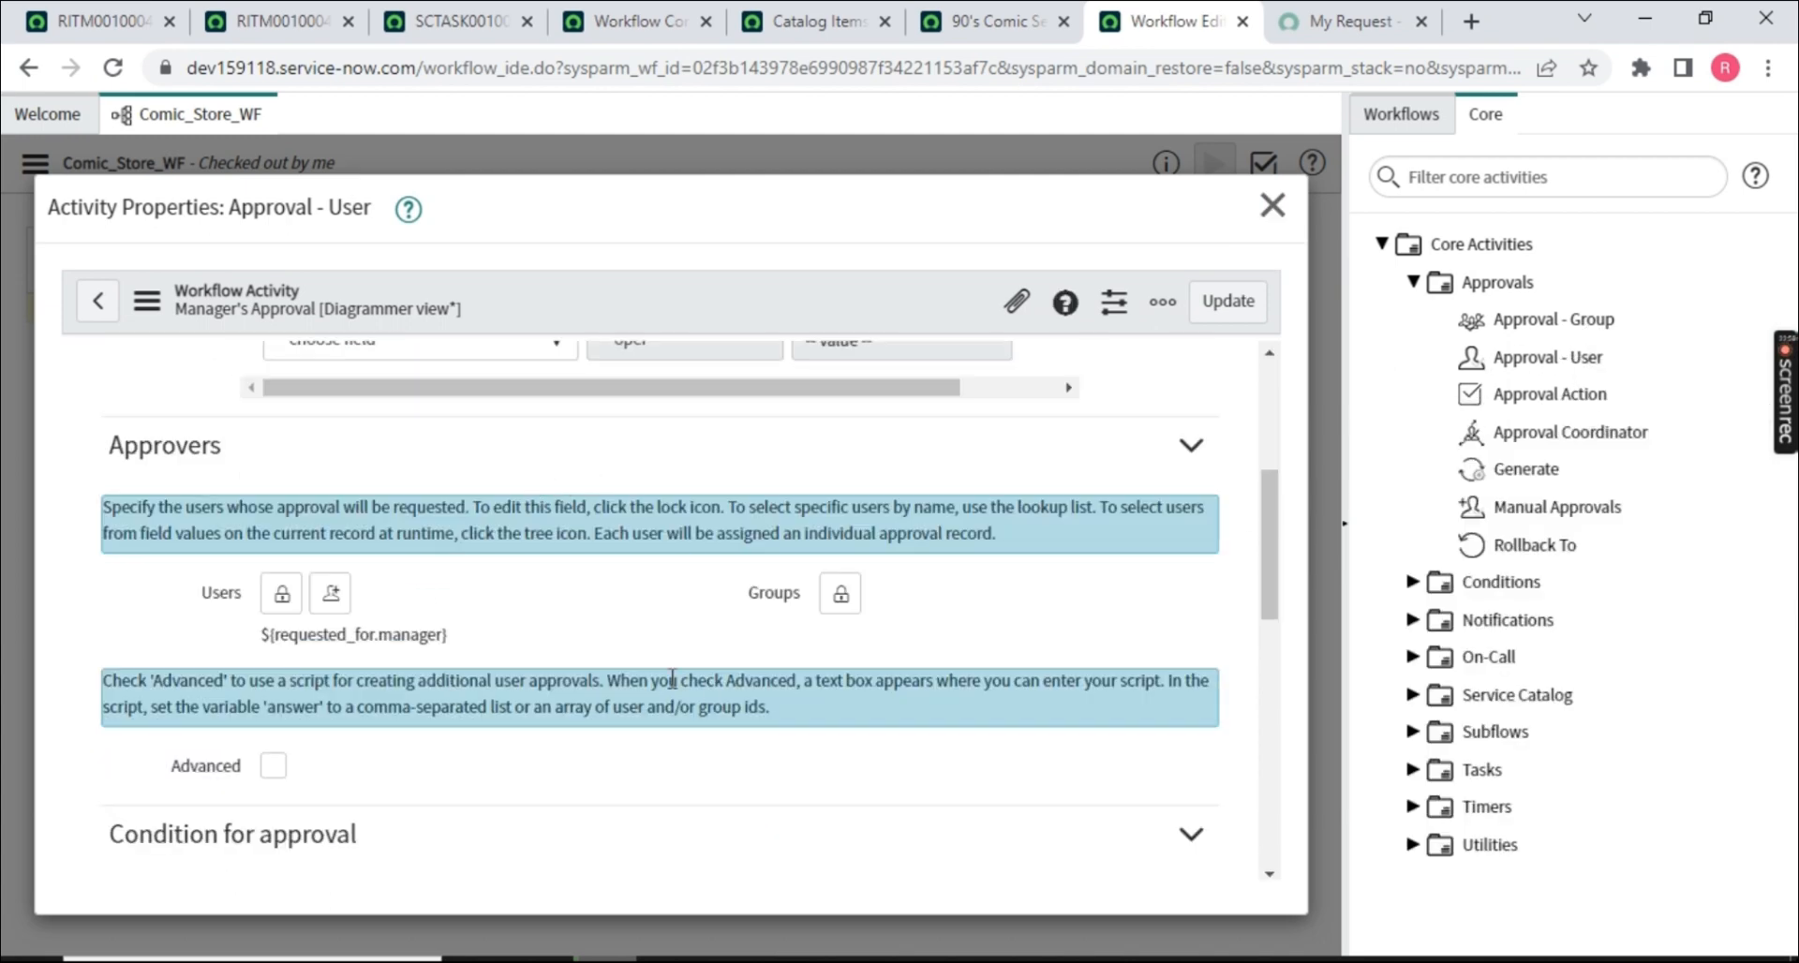
mouse_move(1562, 387)
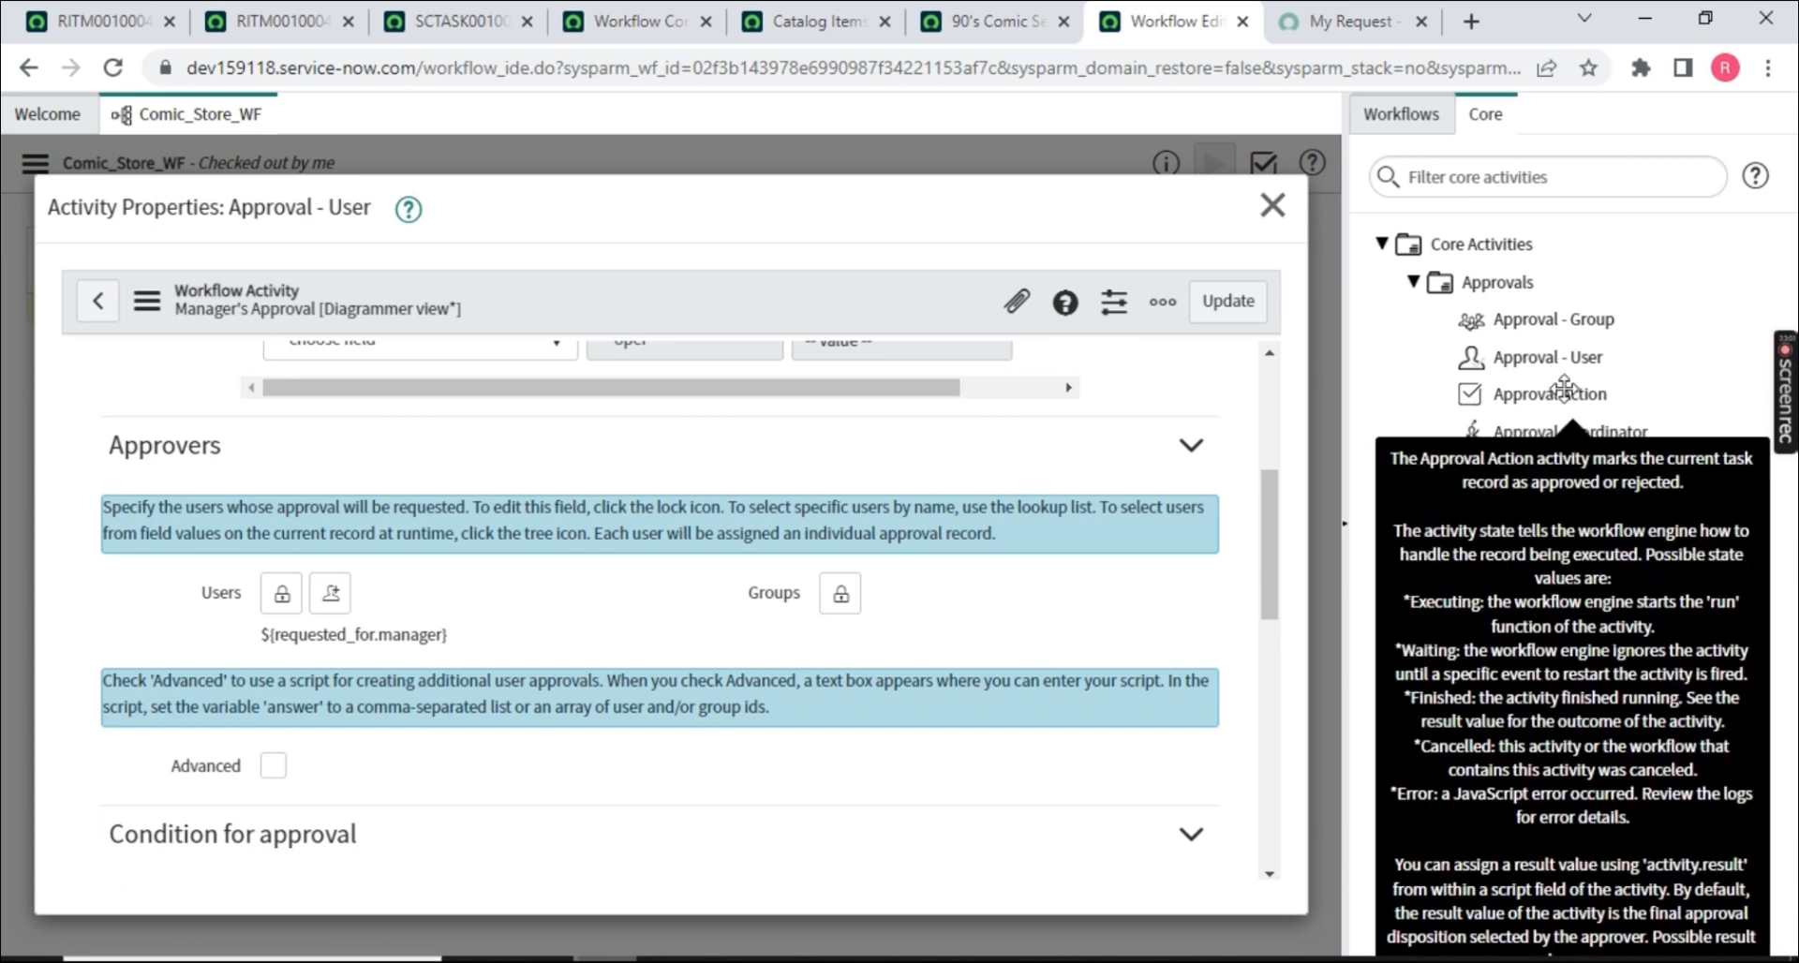
left_click(1277, 211)
- Add an Approval Action activity named "Approved" with stage Request Approved and action Mark task approved
mouse_move(1589, 391)
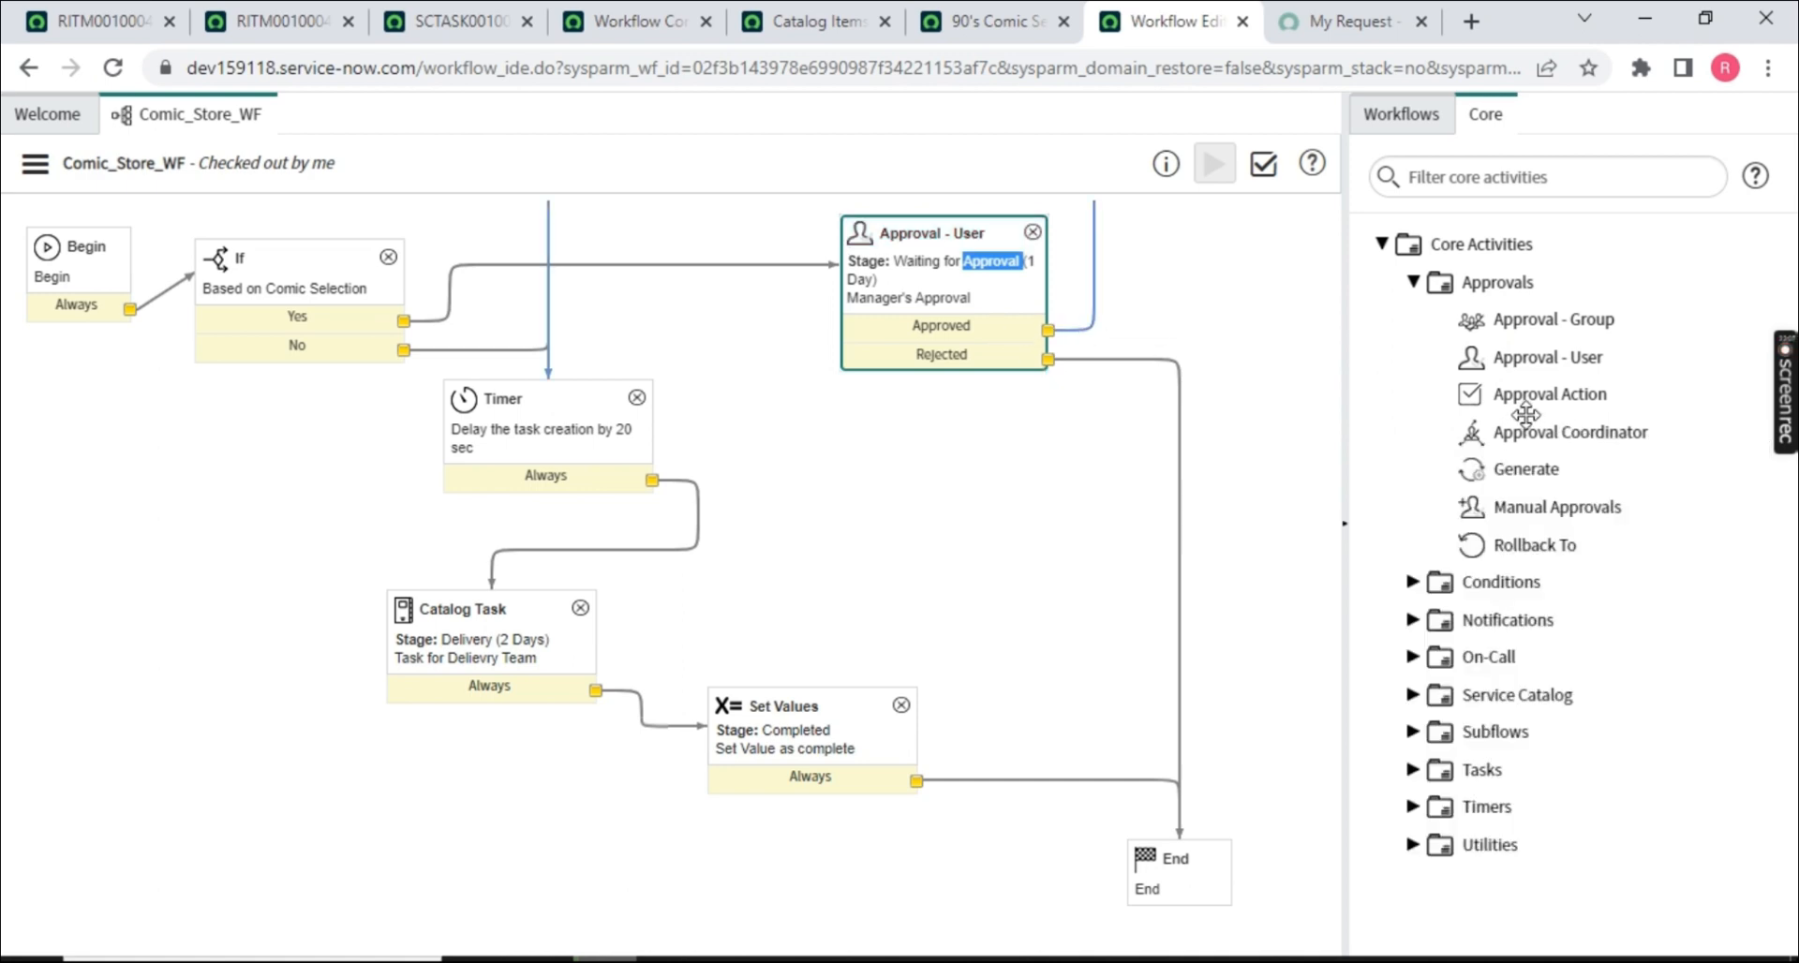
mouse_move(1533, 397)
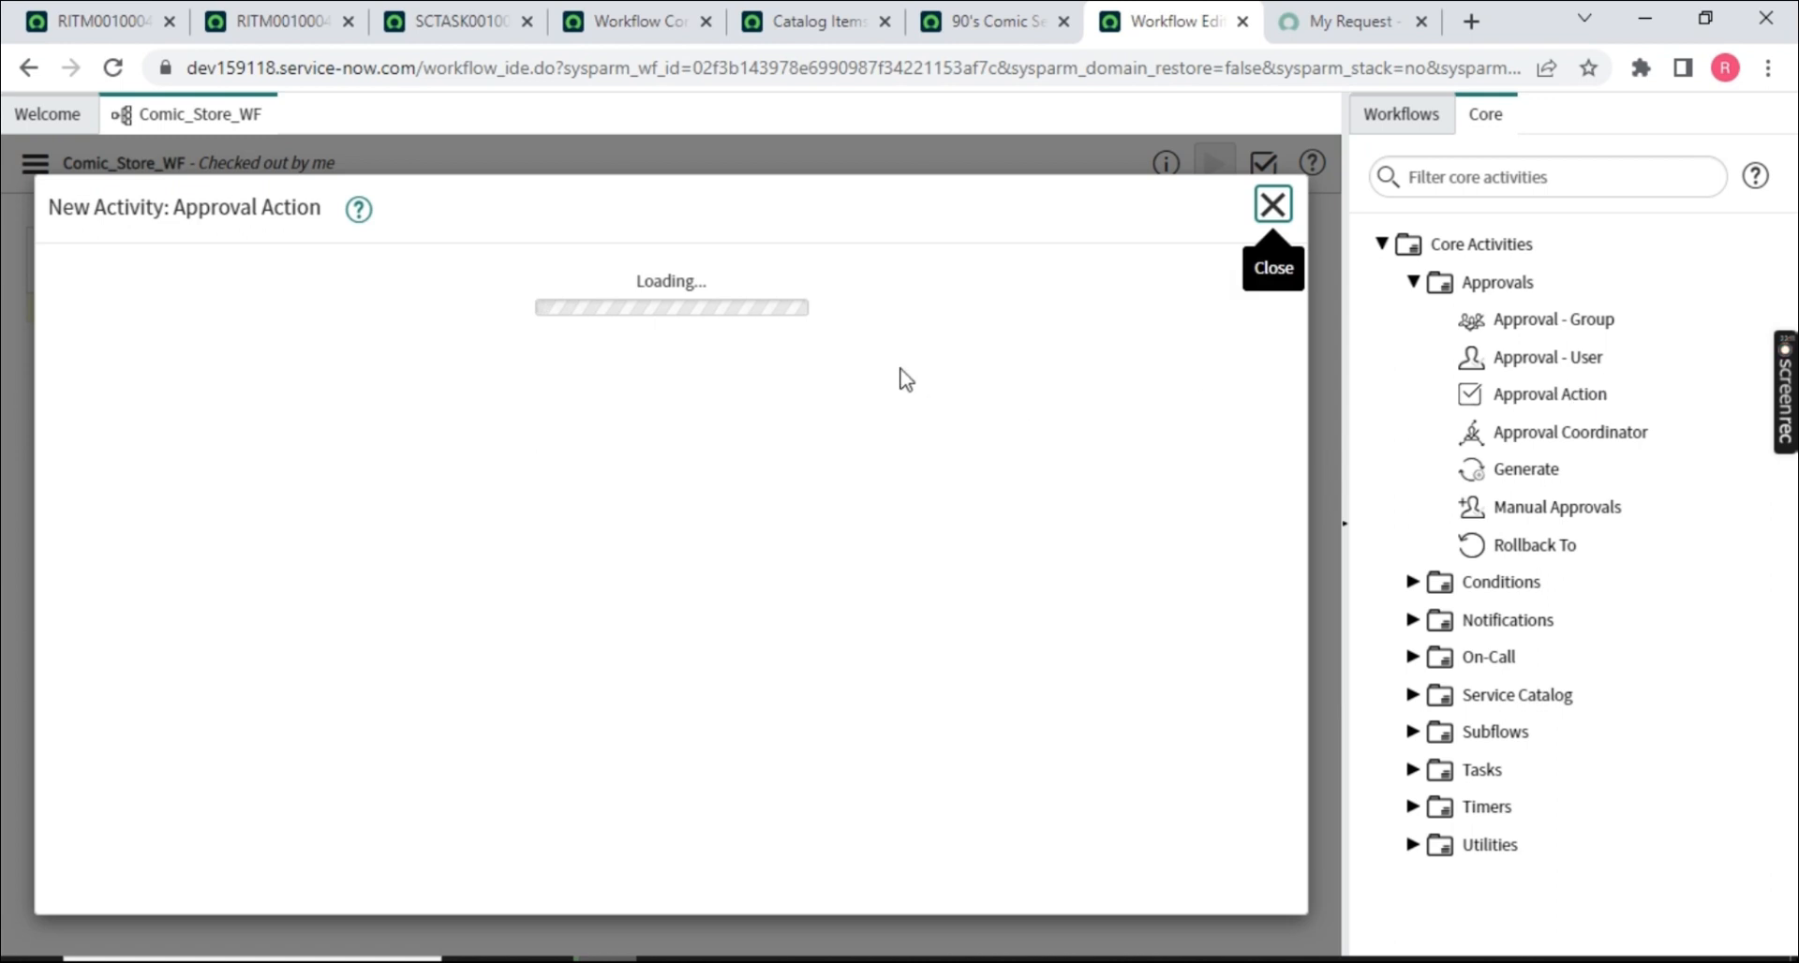
left_click(378, 441)
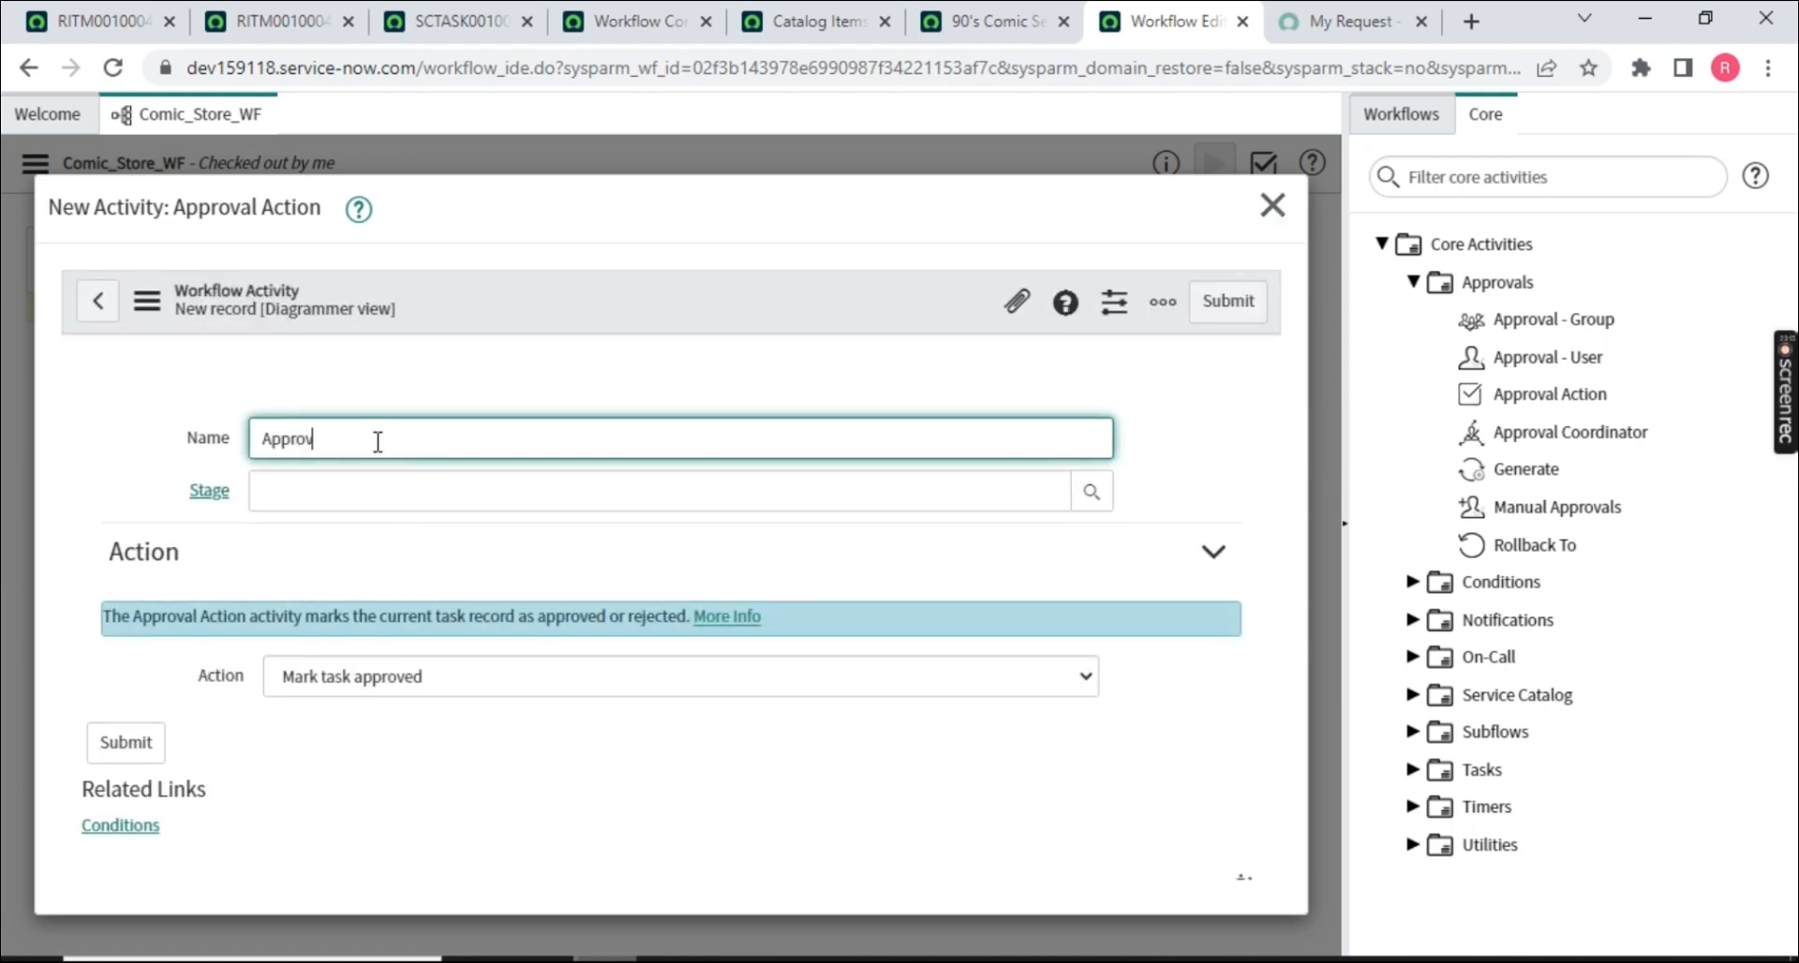
type("Approved")
left_click(1092, 491)
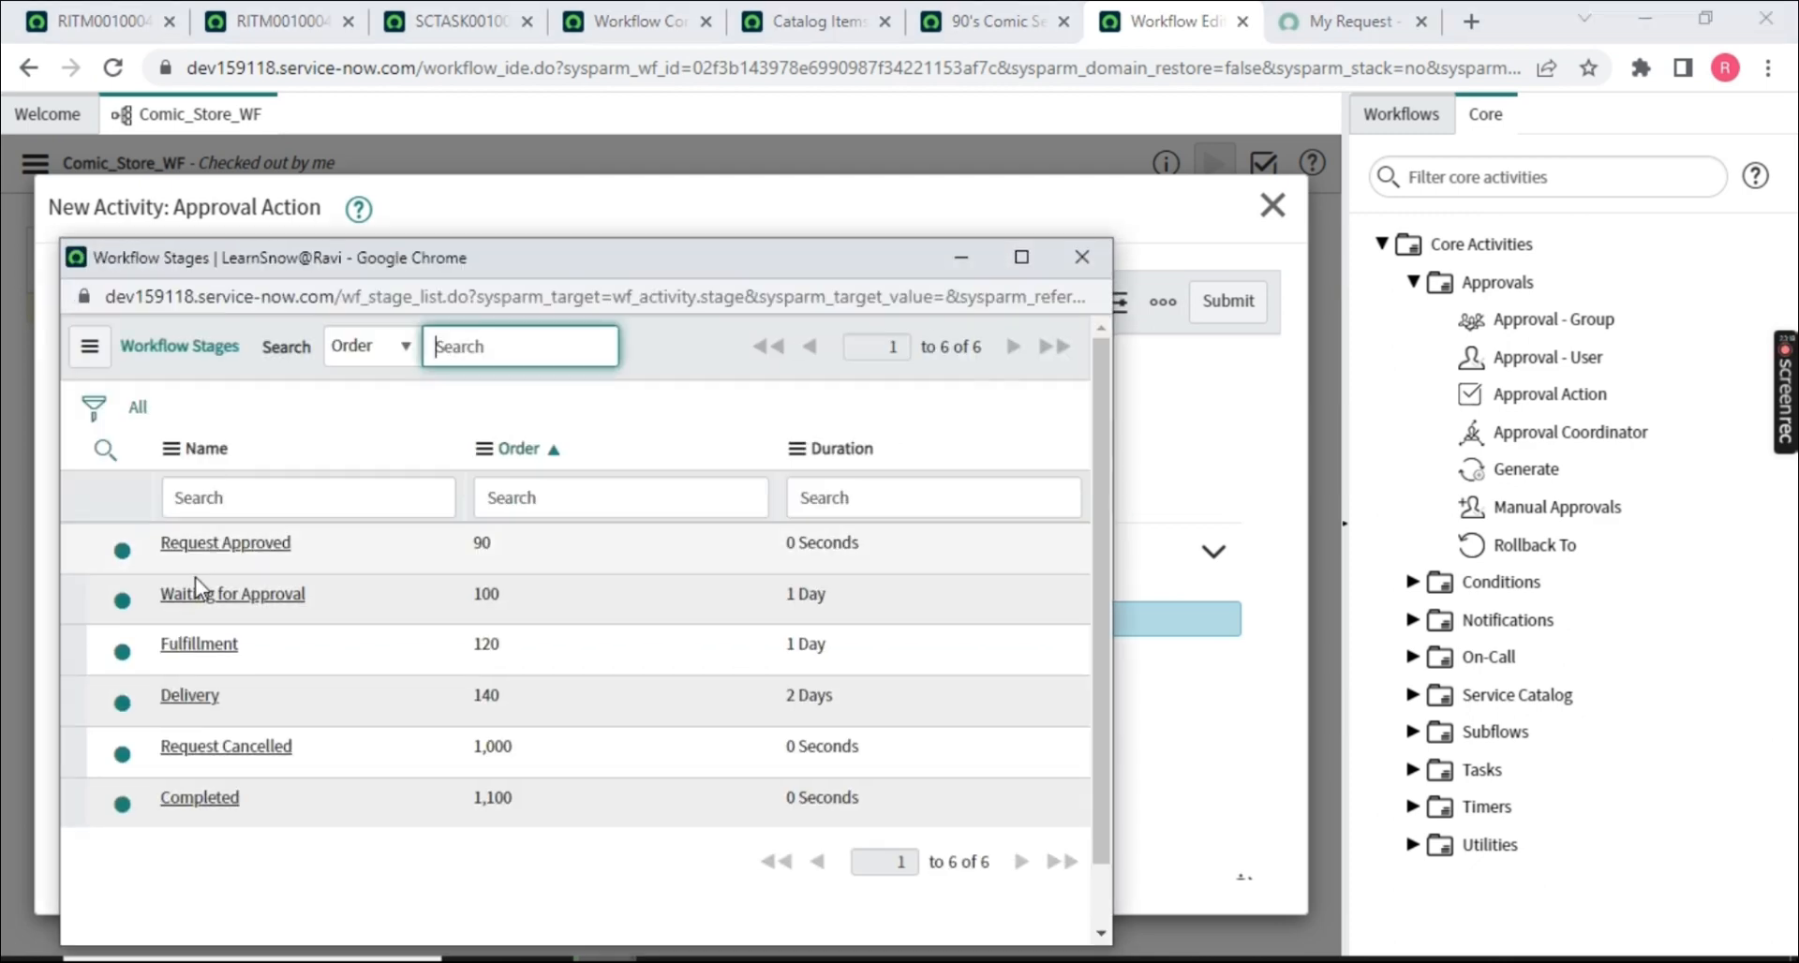
left_click(203, 548)
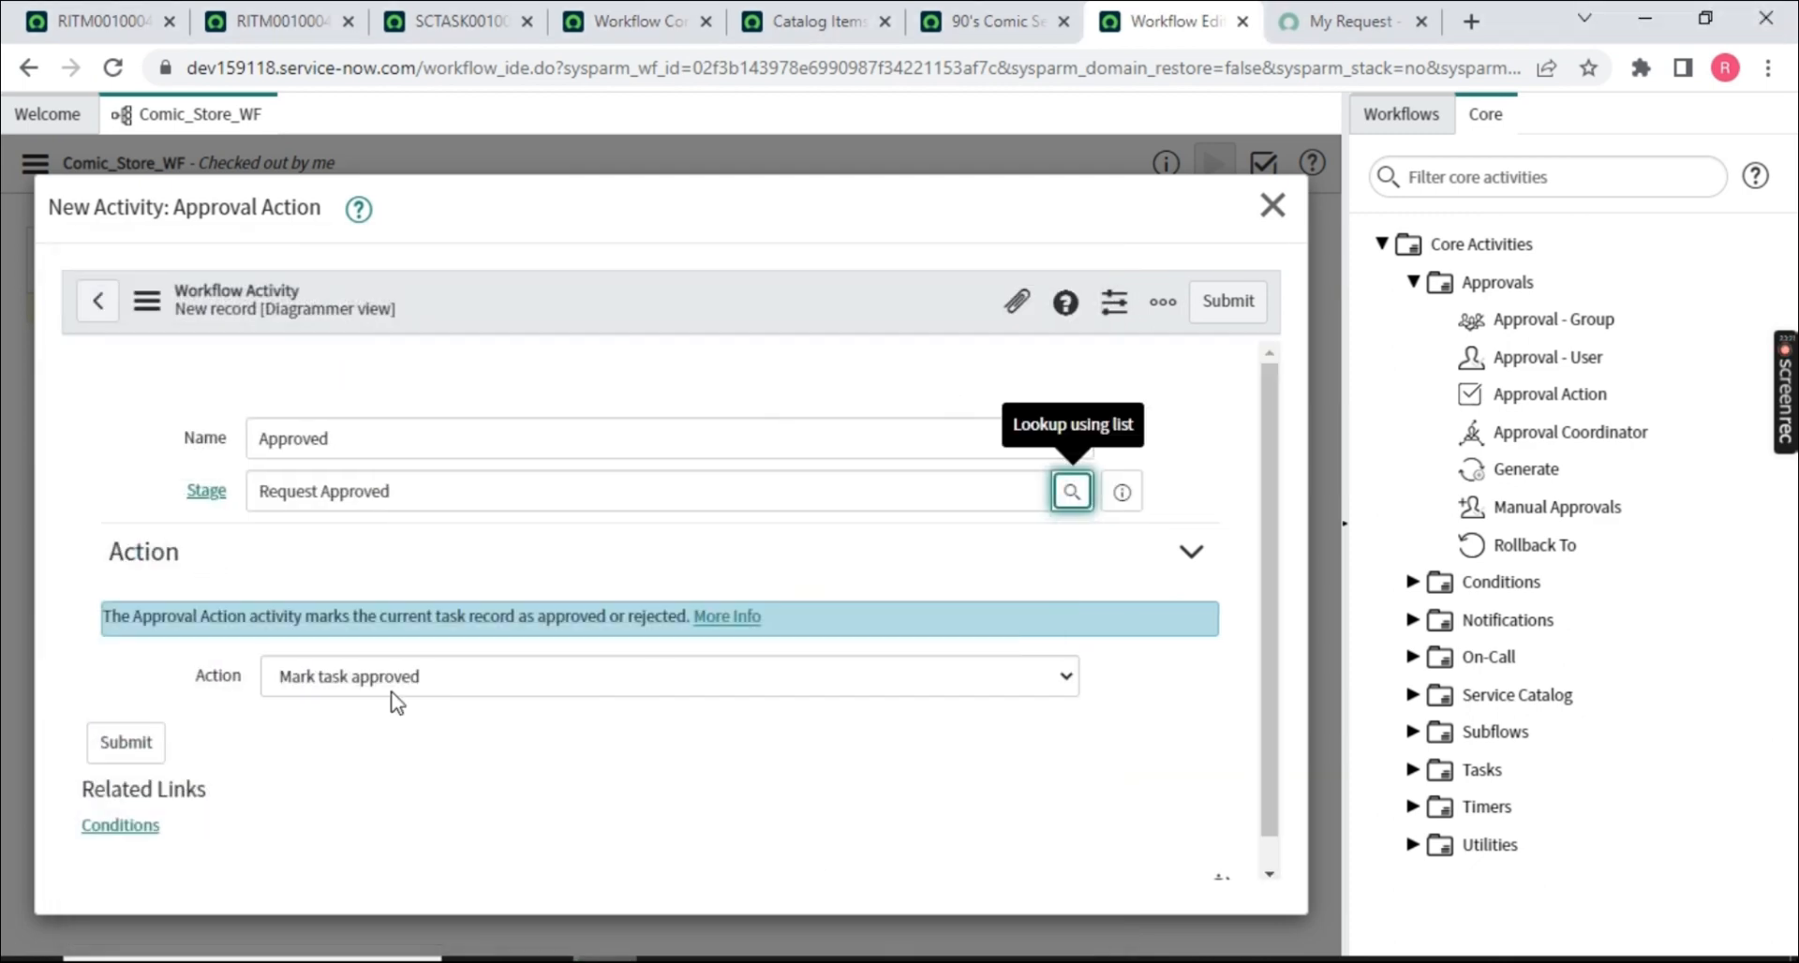
left_click(1229, 300)
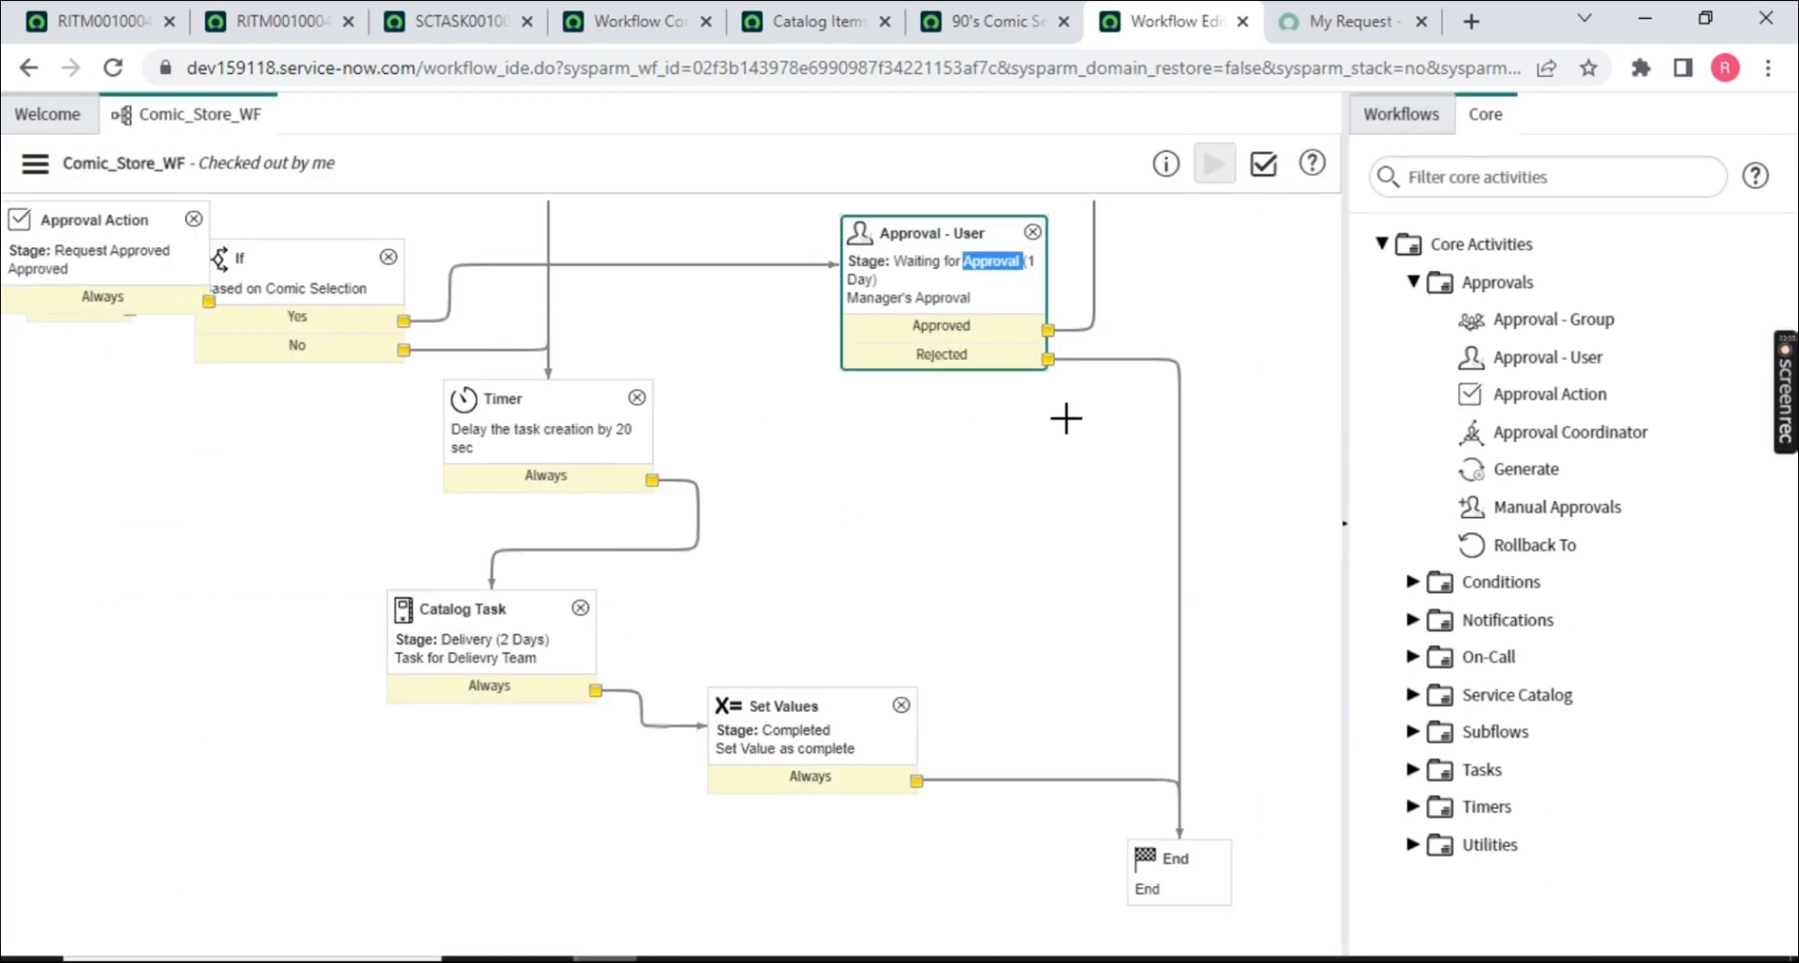
- Place the Approval Action to the right of Approval - User and move the Timer to just above Set Values
left_click_drag(151, 243, 947, 454)
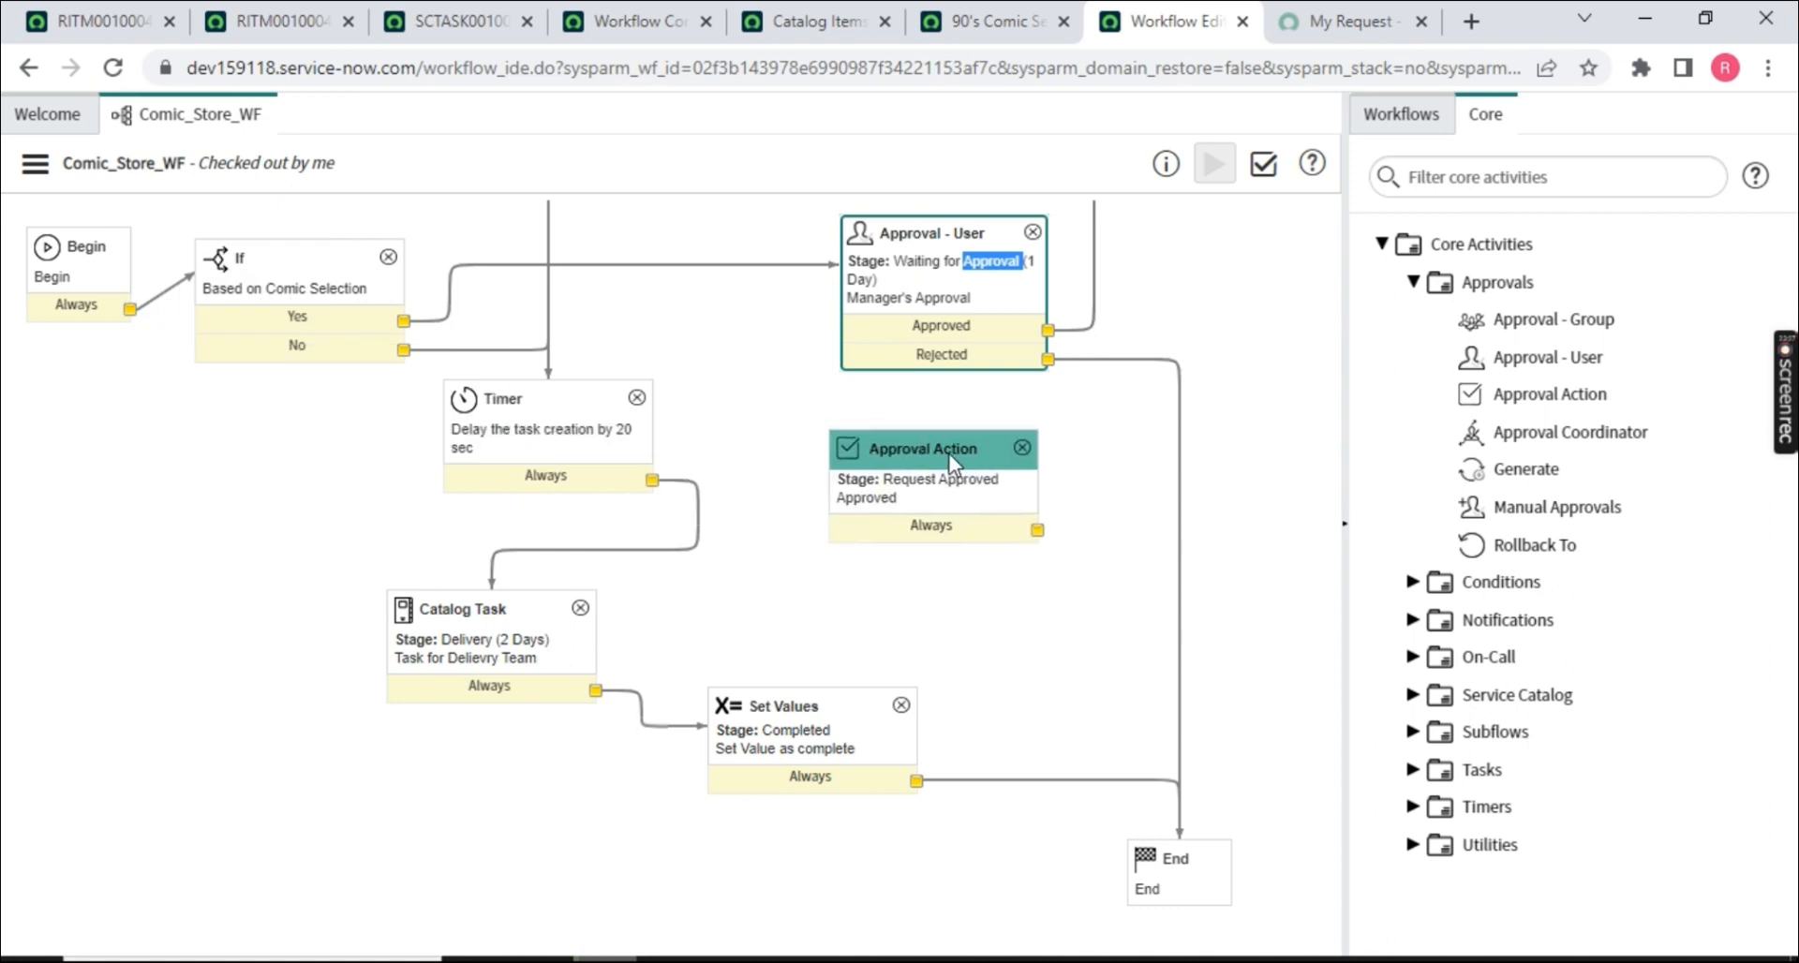
left_click(1345, 527)
left_click_drag(931, 450, 1358, 296)
left_click_drag(562, 437, 294, 519)
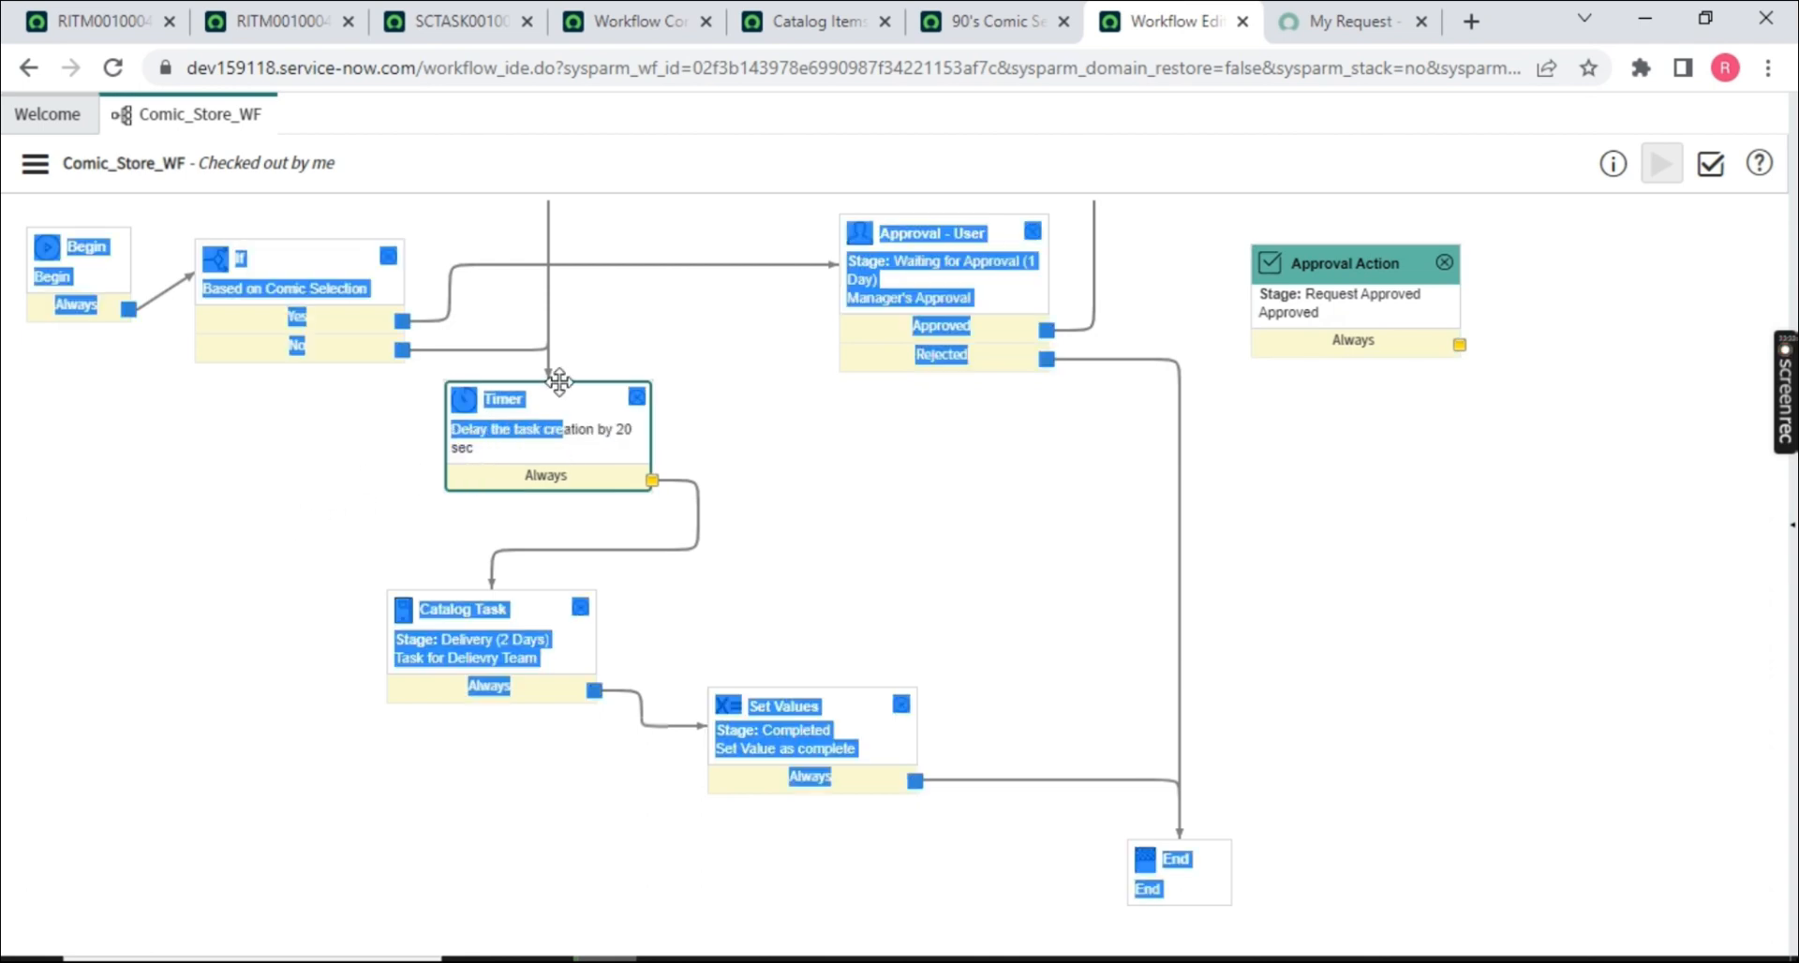
left_click(633, 192)
left_click_drag(548, 403, 822, 534)
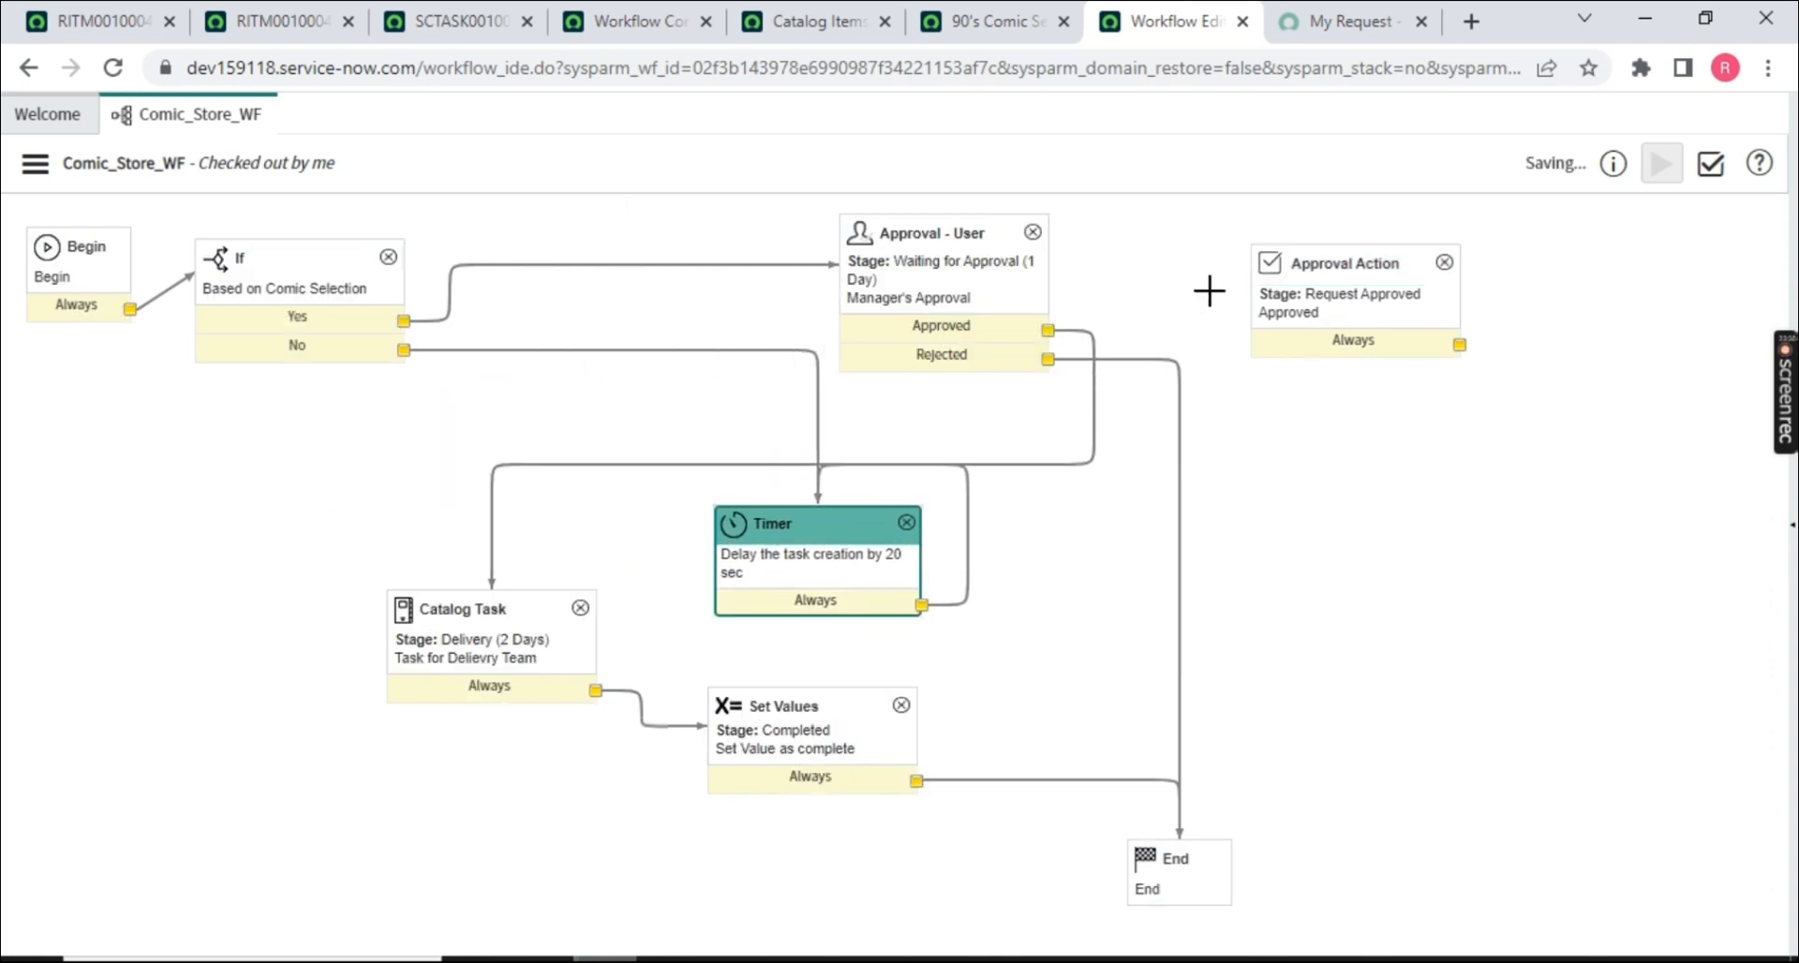
- Replace the Approved transition of Approval - User with one leading to the Approval Action, and move that activity closer
left_click(1077, 329)
key("Delete")
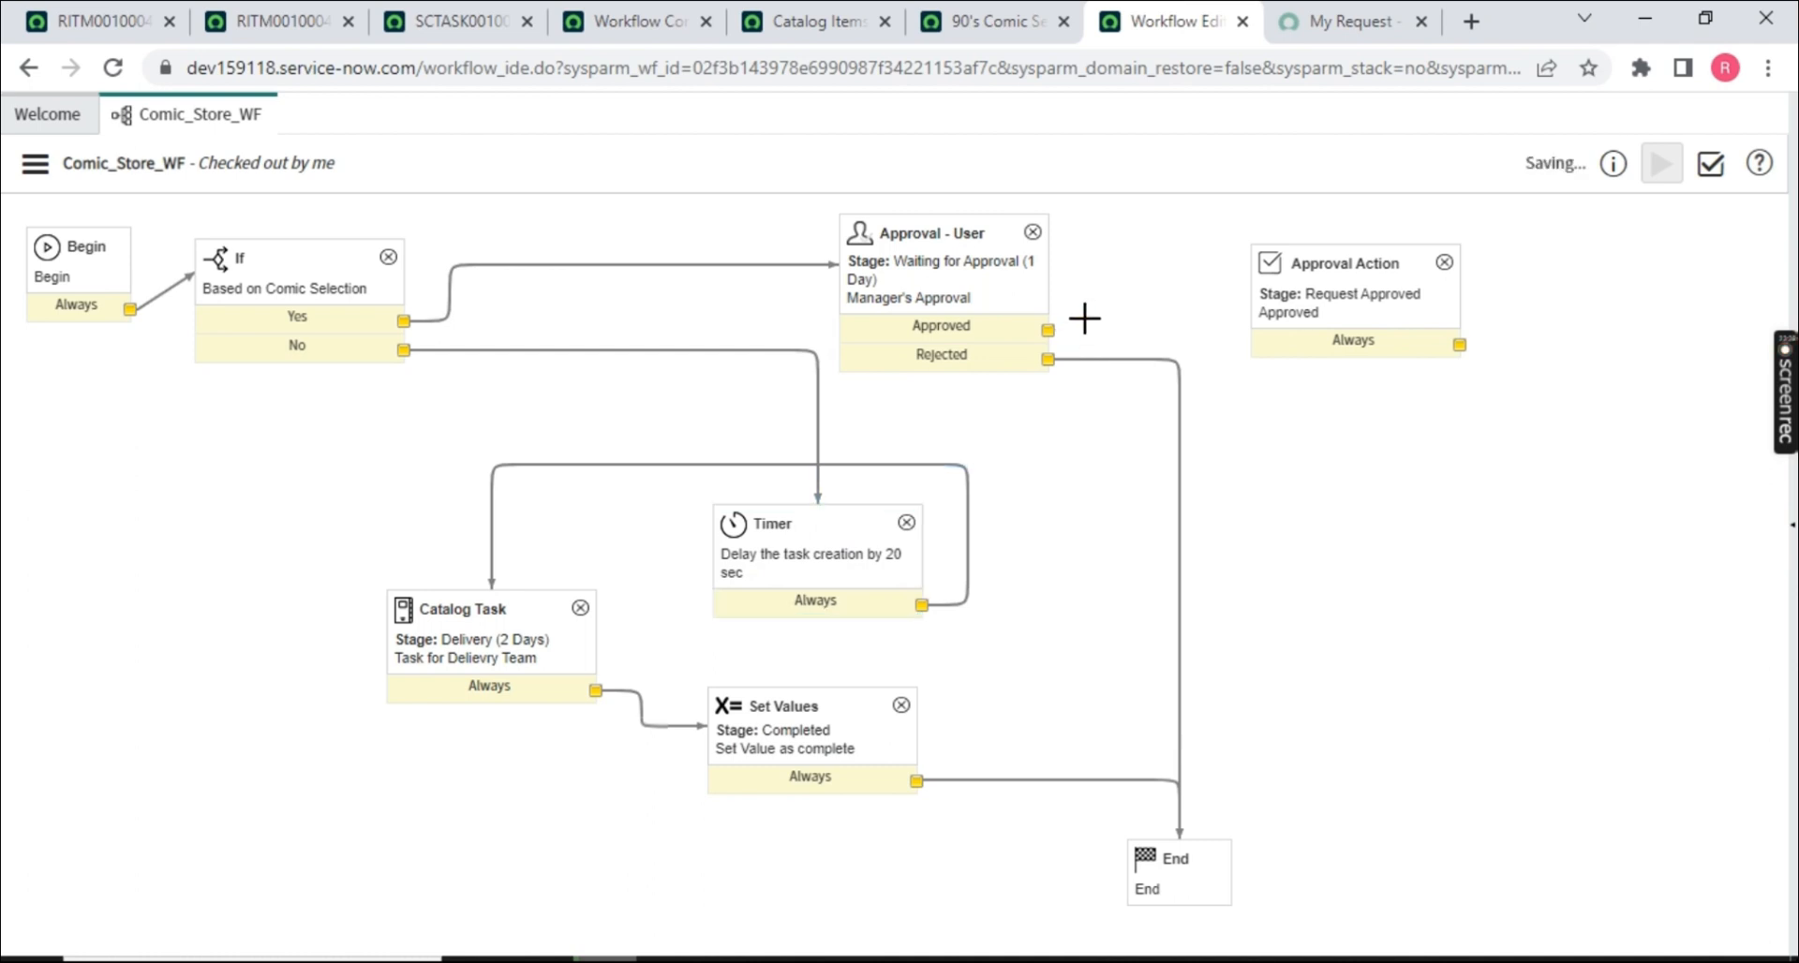
mouse_move(1048, 330)
left_mouse_down()
mouse_move(1258, 309)
mouse_move(1343, 337)
left_mouse_up()
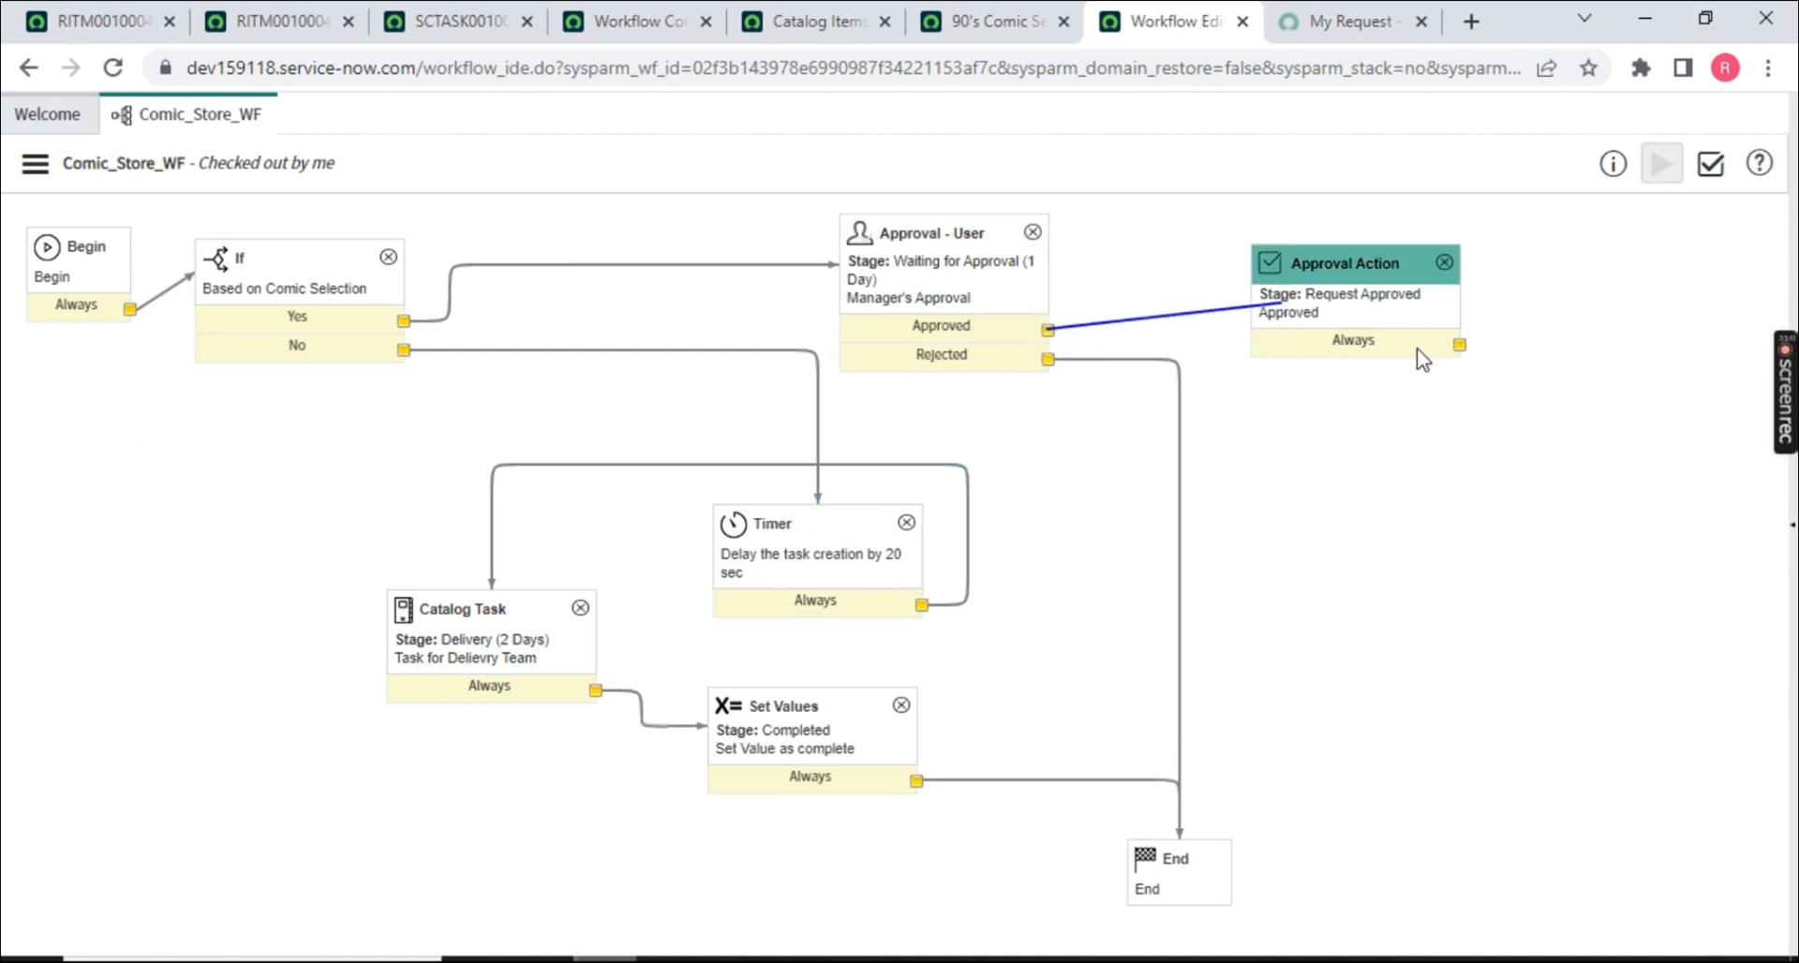
left_click_drag(1345, 254, 1246, 244)
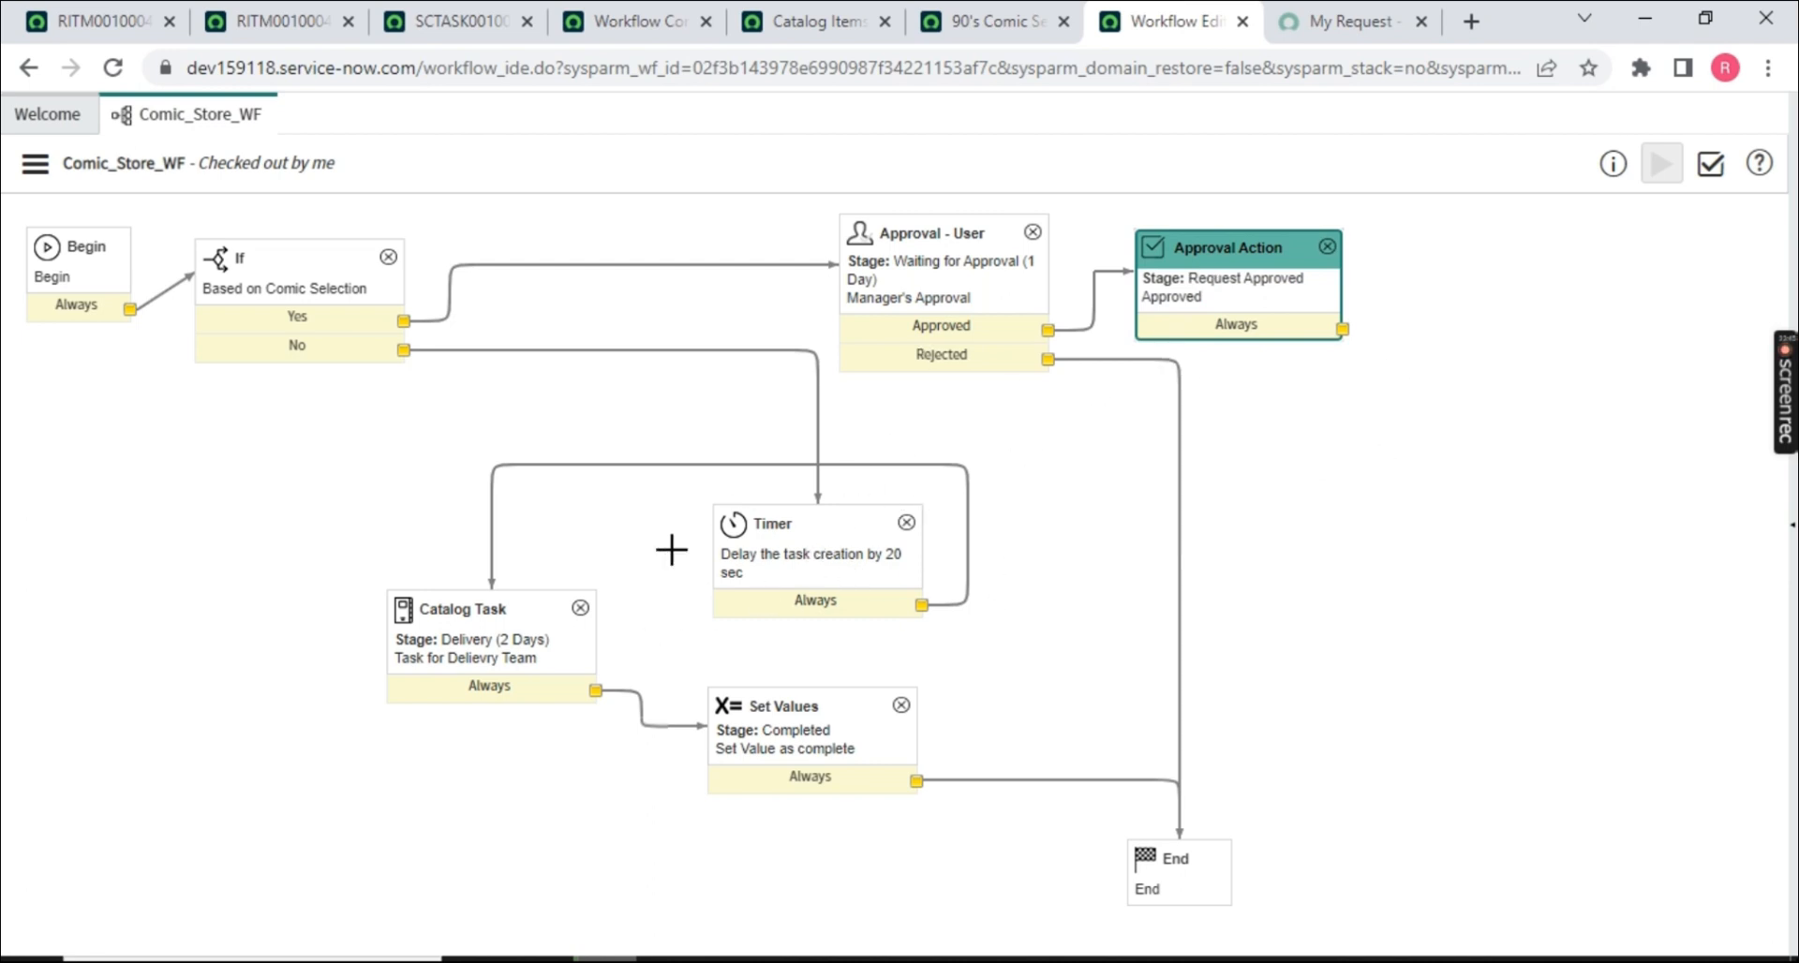
- Copy the 20-second Timer activity and place the duplicate below the Approval Action
right_click(849, 516)
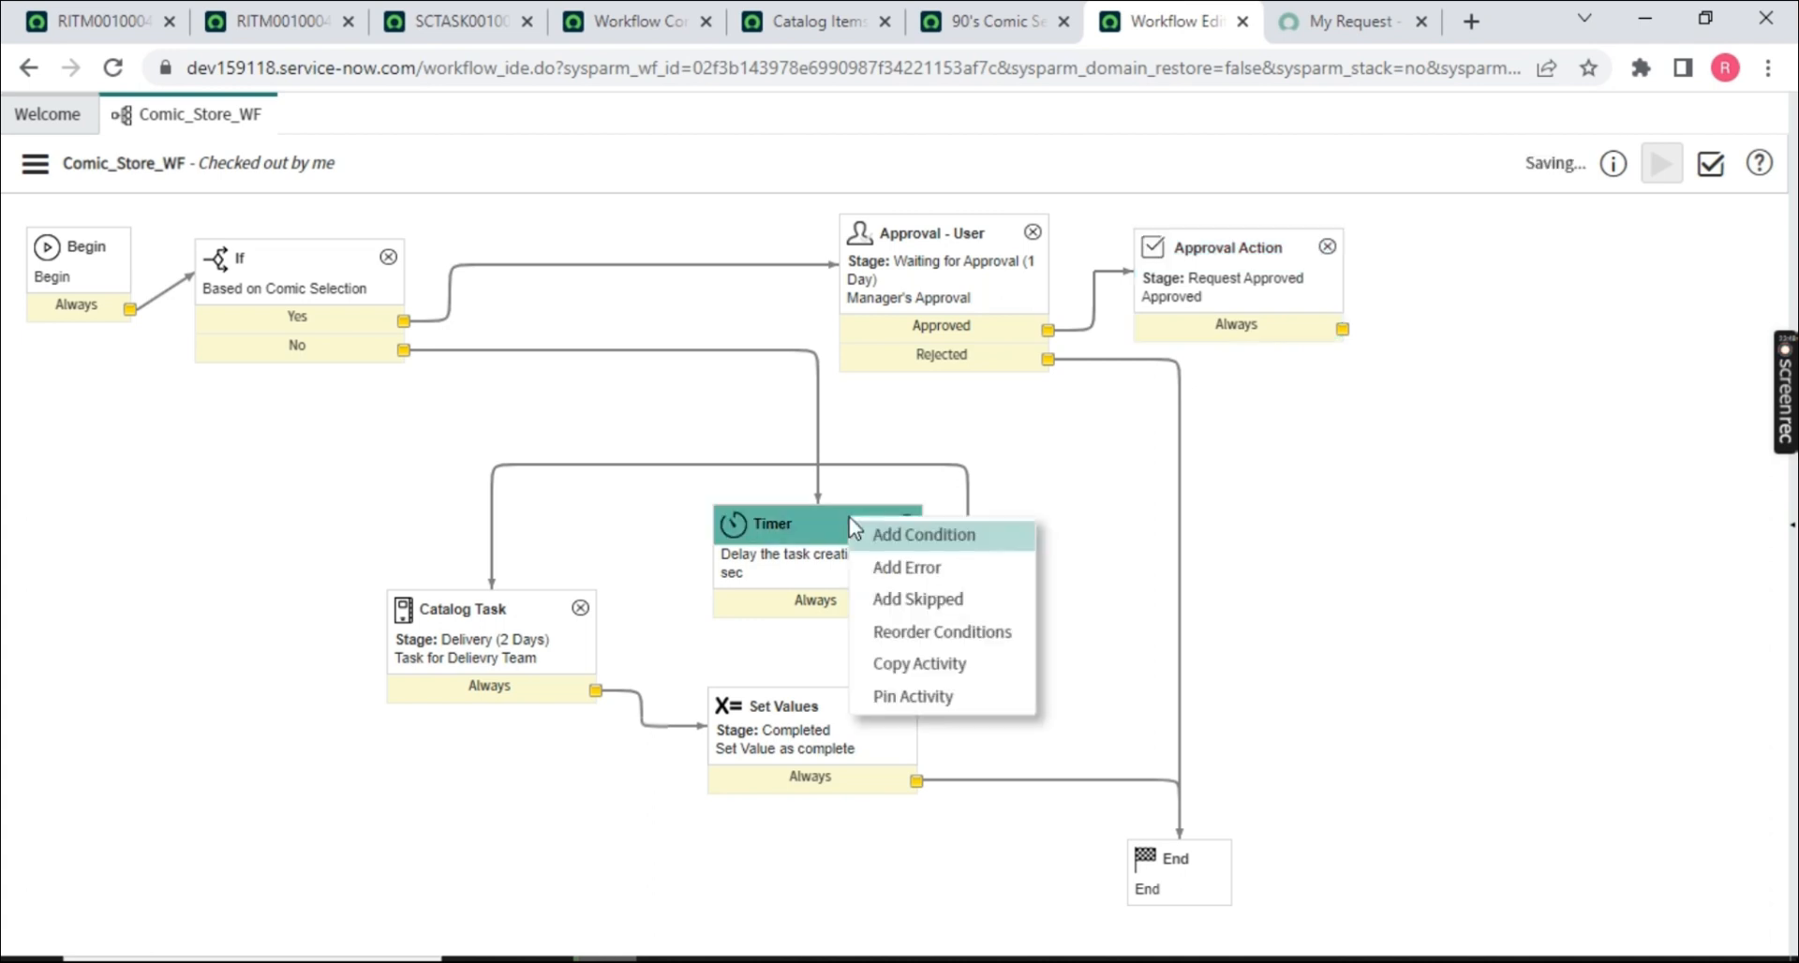
left_click(995, 667)
left_click(903, 658)
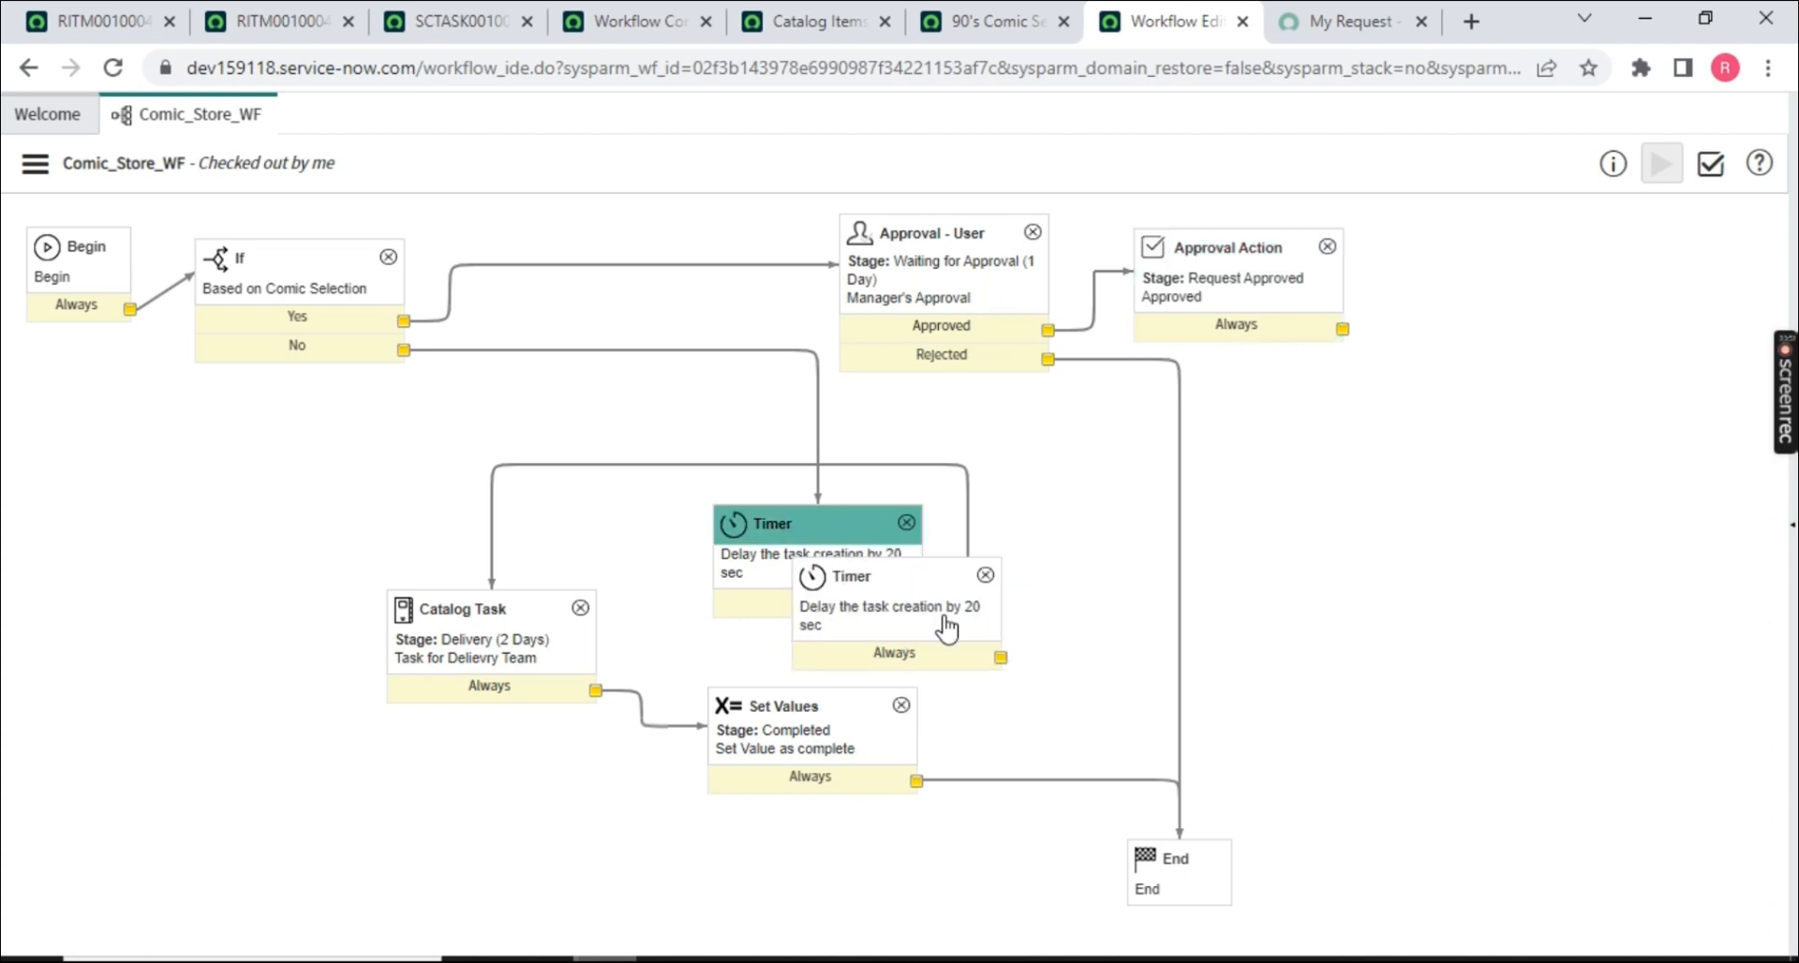
left_click_drag(924, 582, 1357, 414)
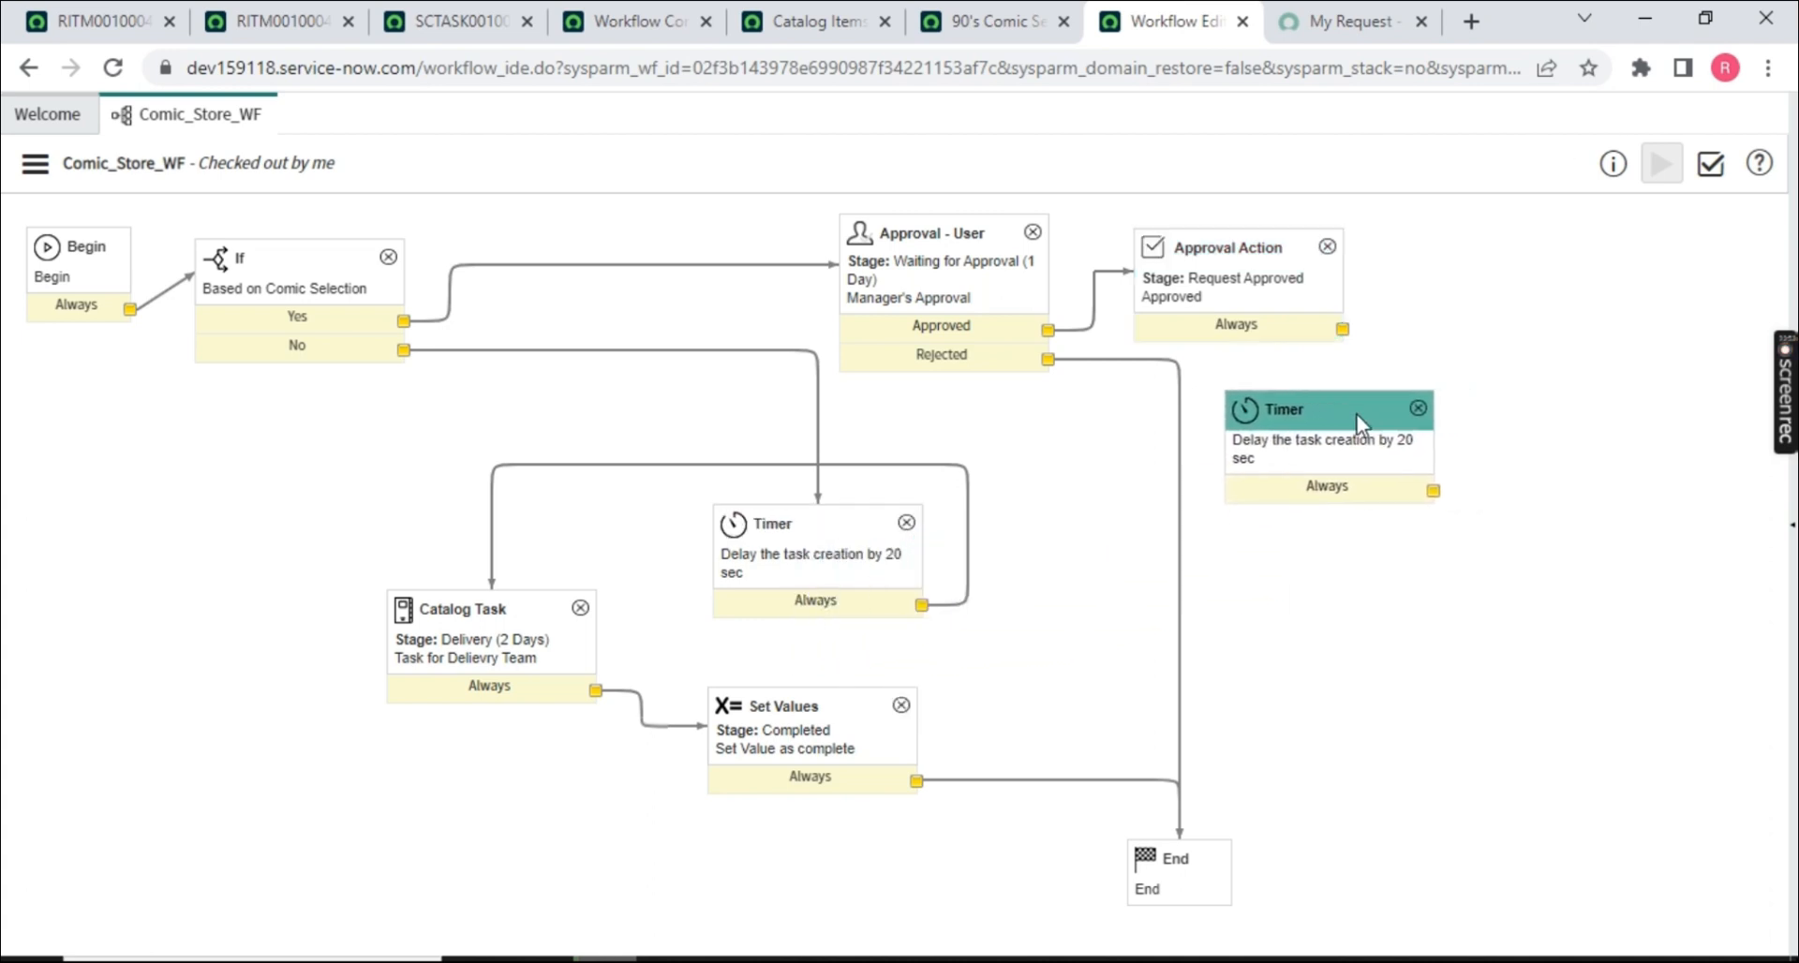
- Connect the Approval Action through the duplicate Timer to the Catalog Task, and move the original Timer nearer the If activity
left_click_drag(1343, 329, 1071, 461)
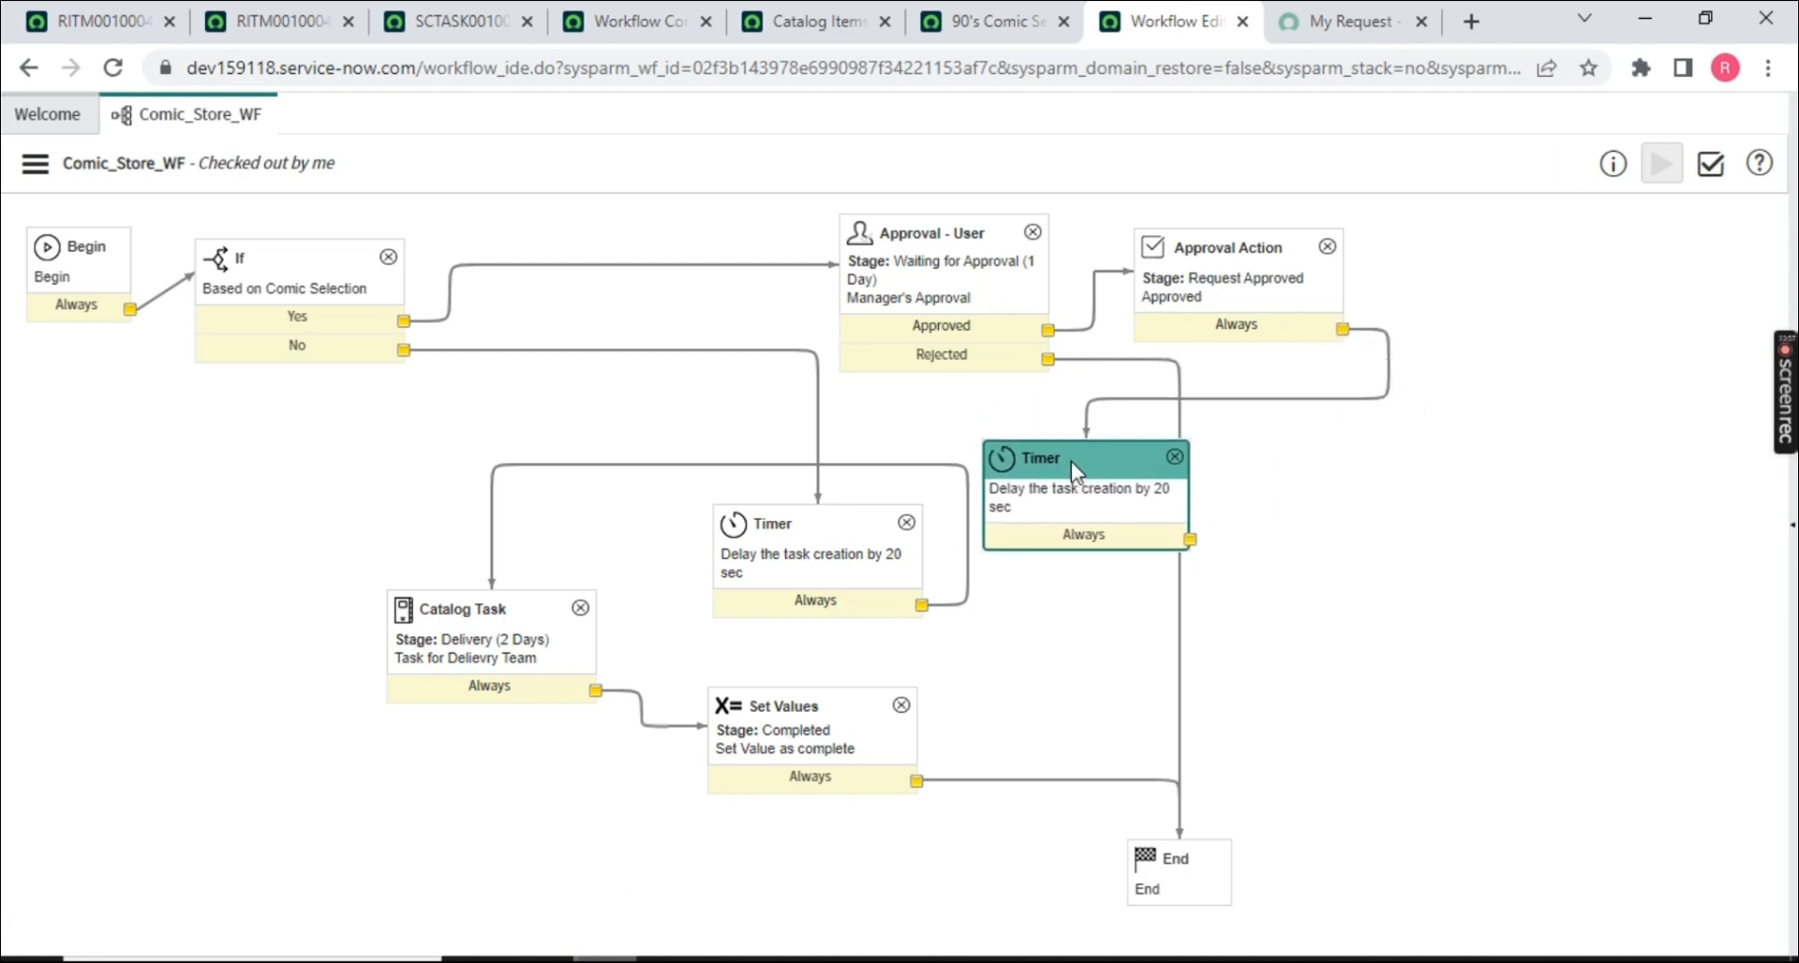
left_click_drag(1189, 540, 573, 664)
left_click_drag(824, 524, 746, 391)
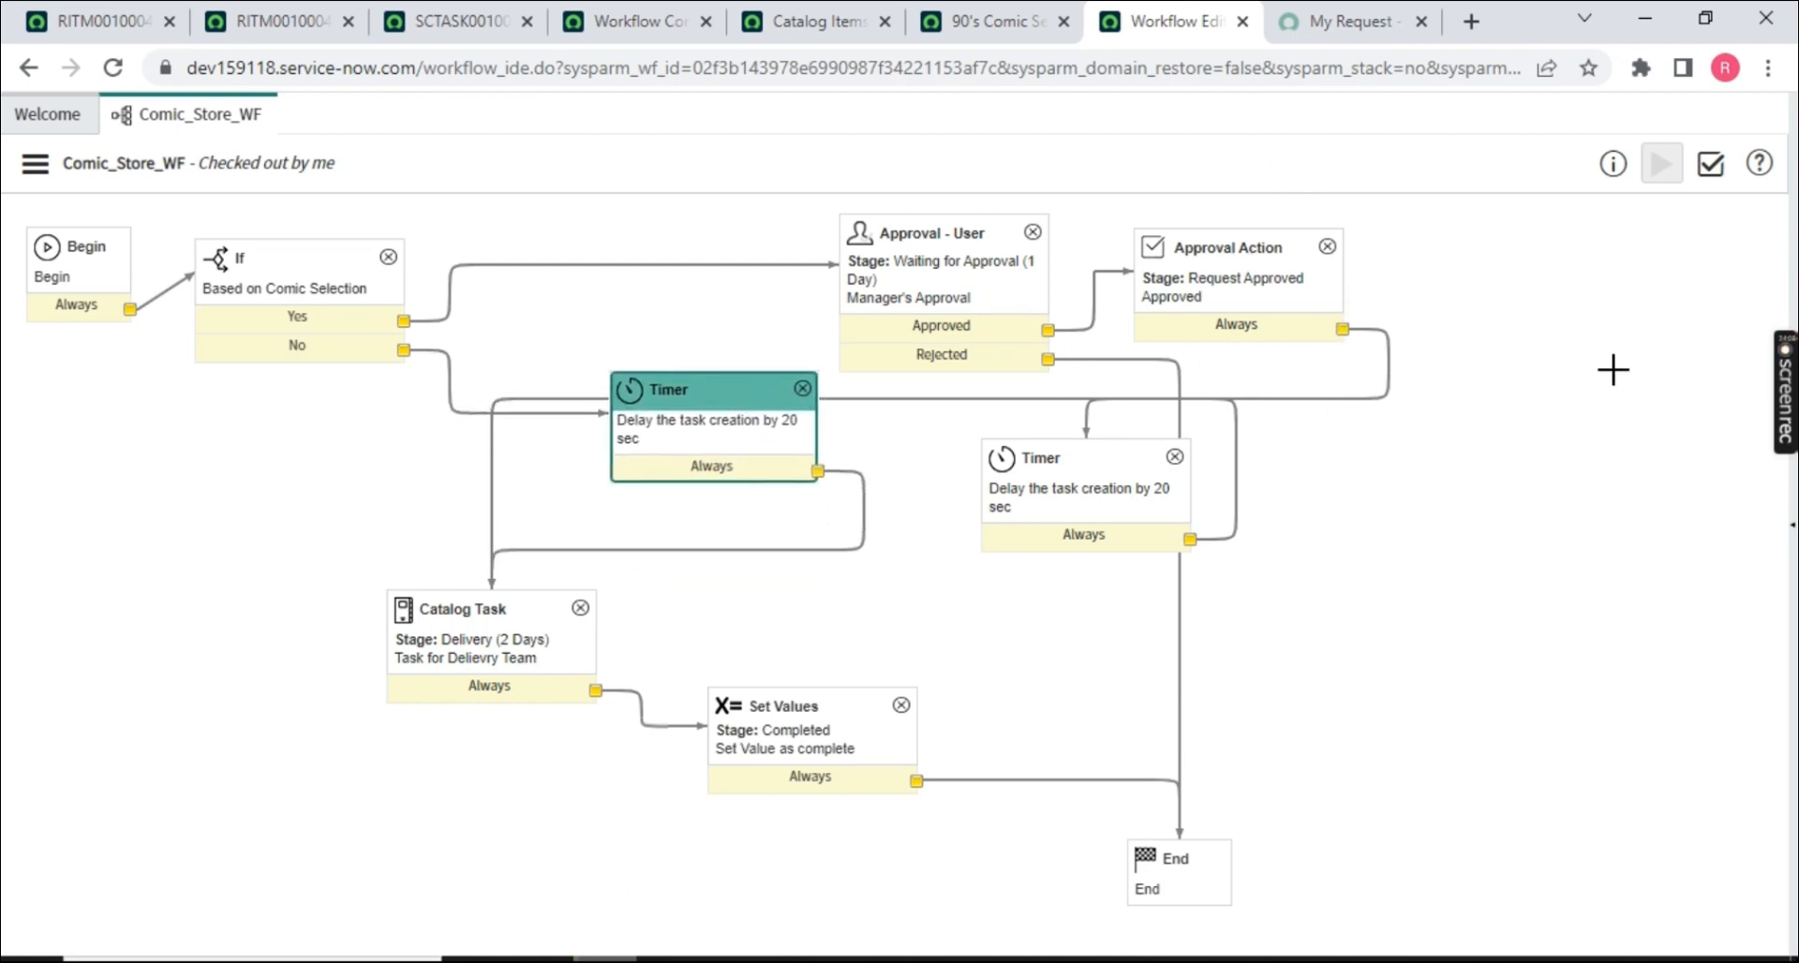
- Examine the approval rules of a new Approval Coordinator activity, close it unsubmitted, and read the Manual Approvals description
left_click(1789, 539)
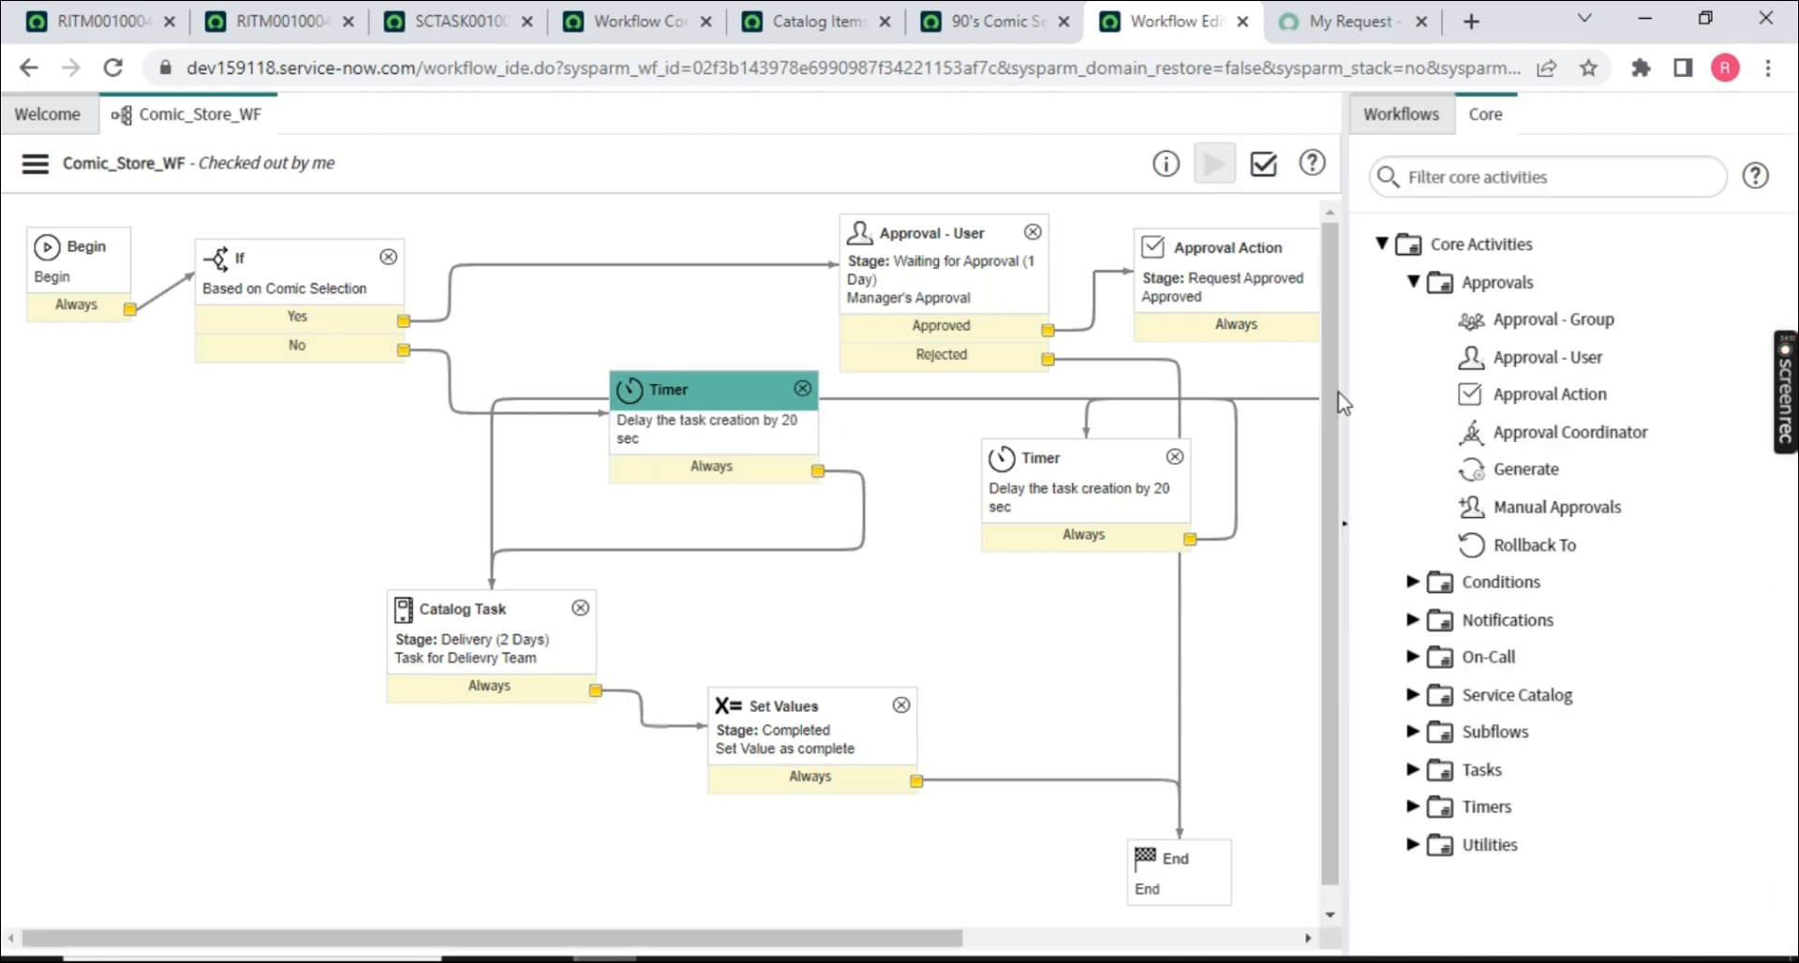
left_click_drag(1599, 448, 796, 401)
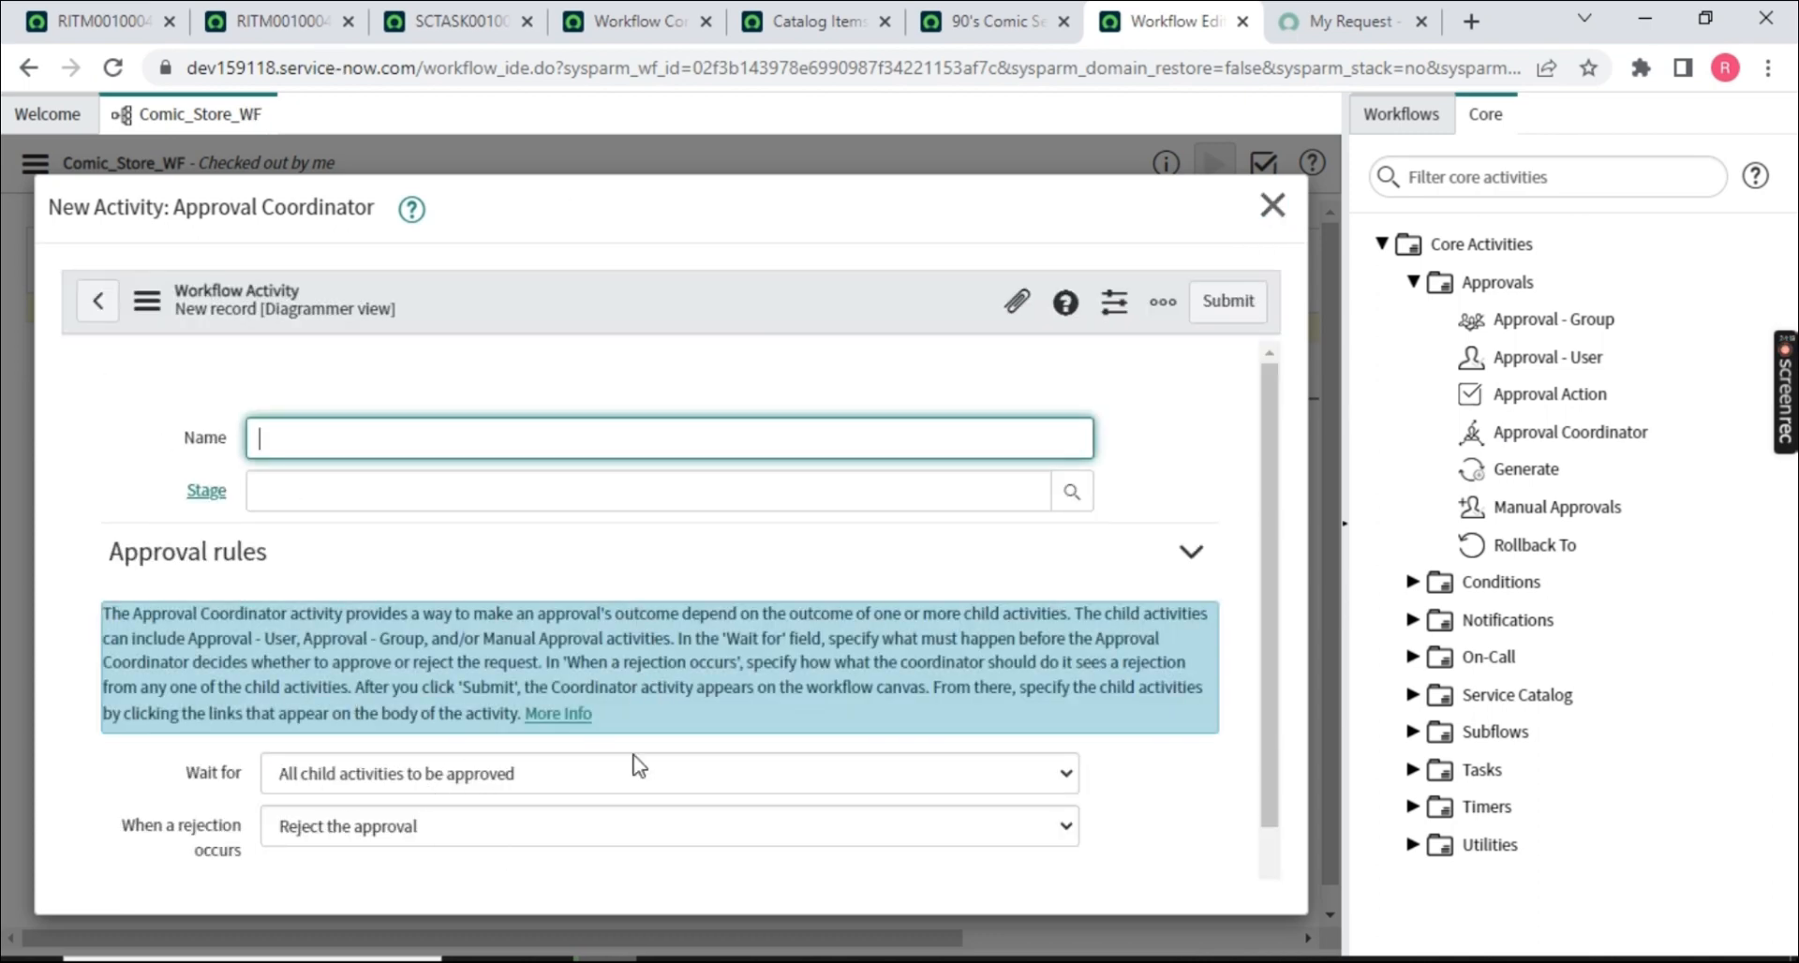
scroll(632, 766, "down", 2)
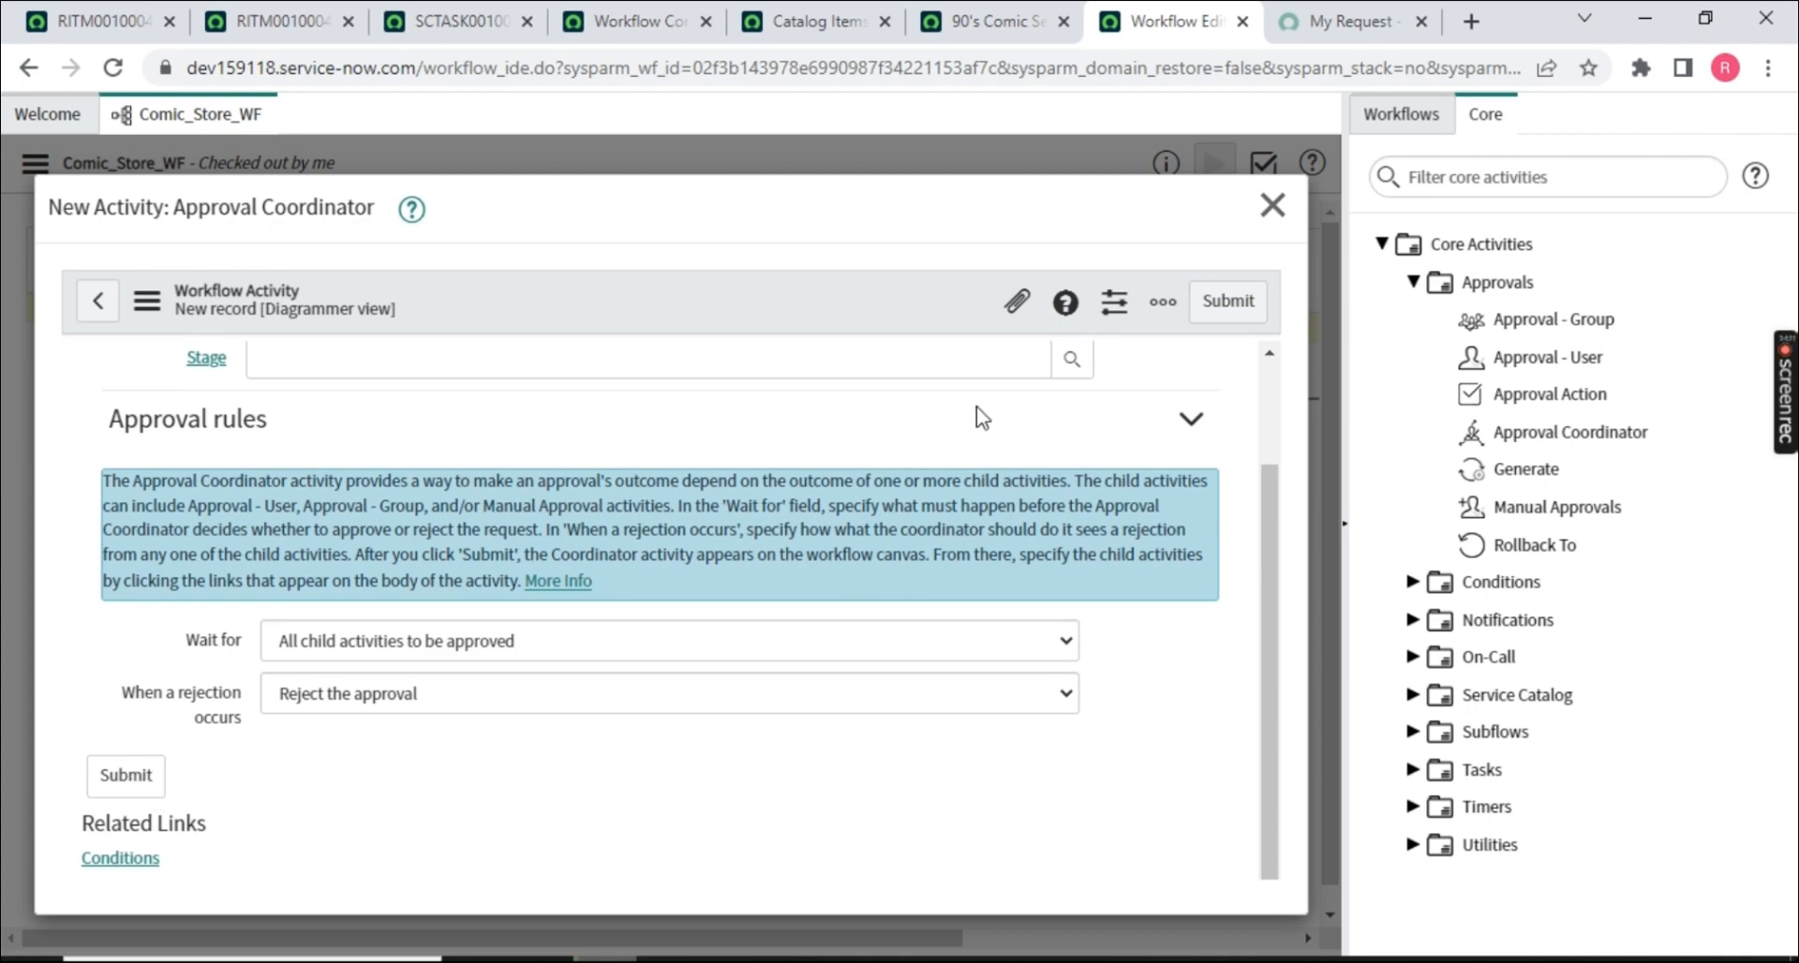
left_click(1274, 208)
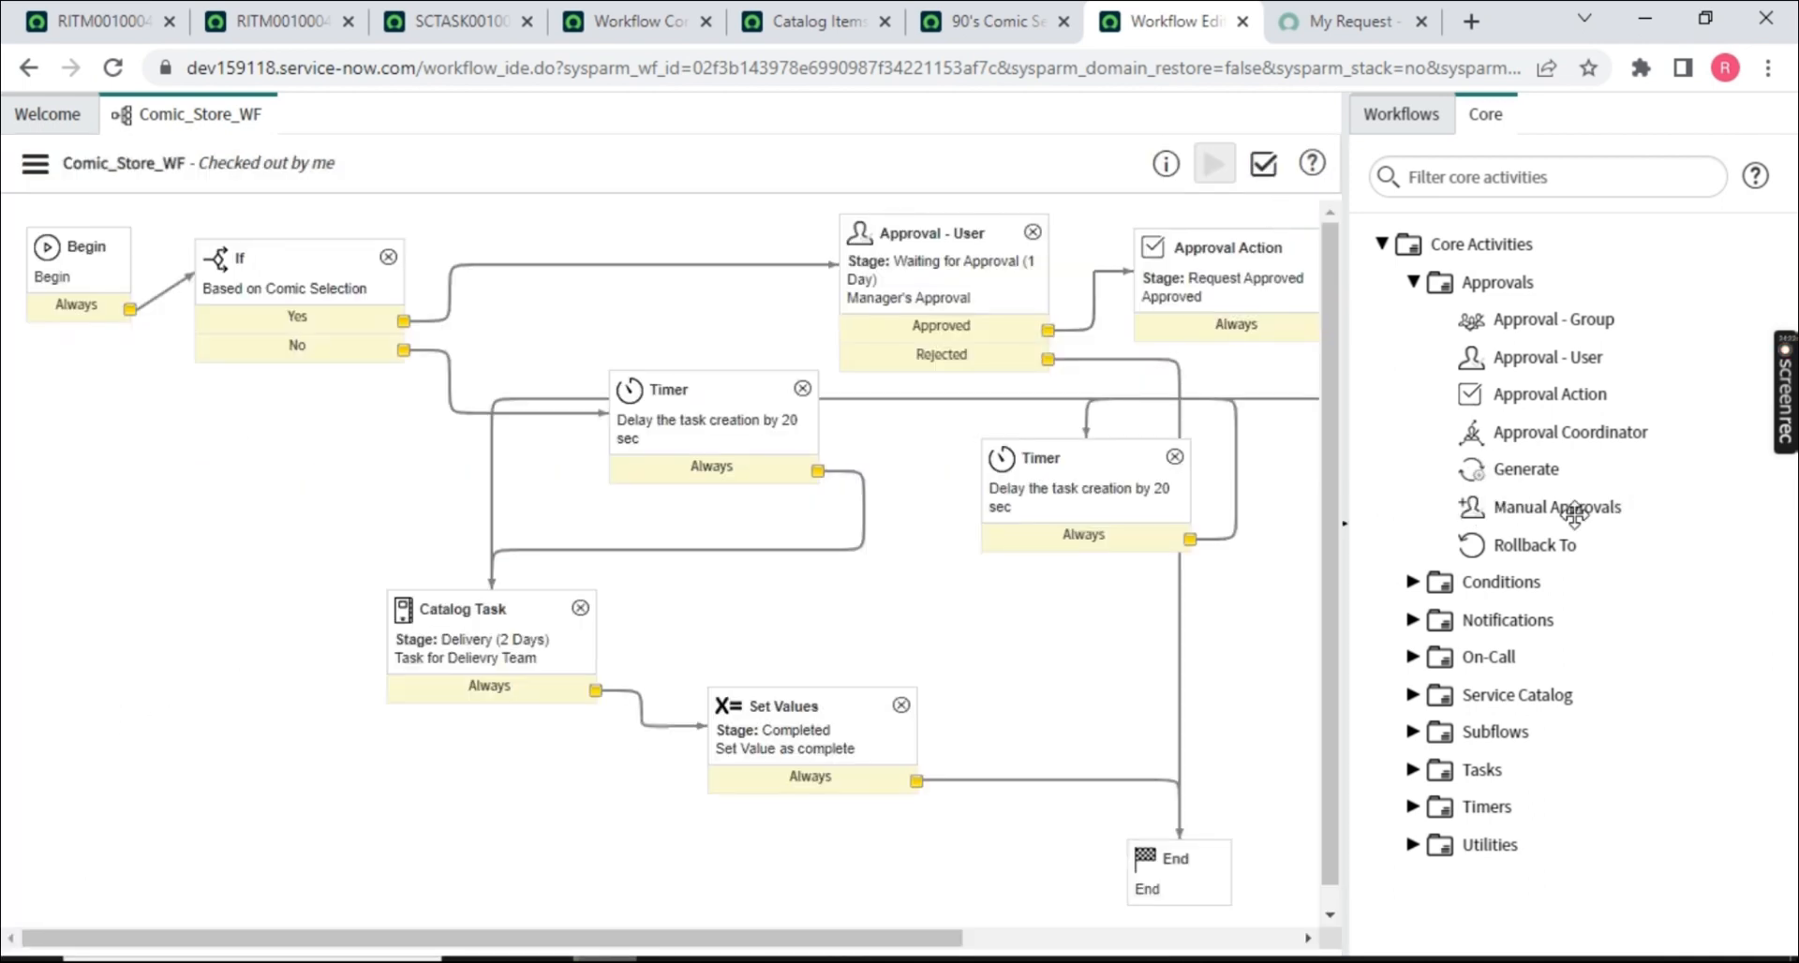
mouse_move(1544, 514)
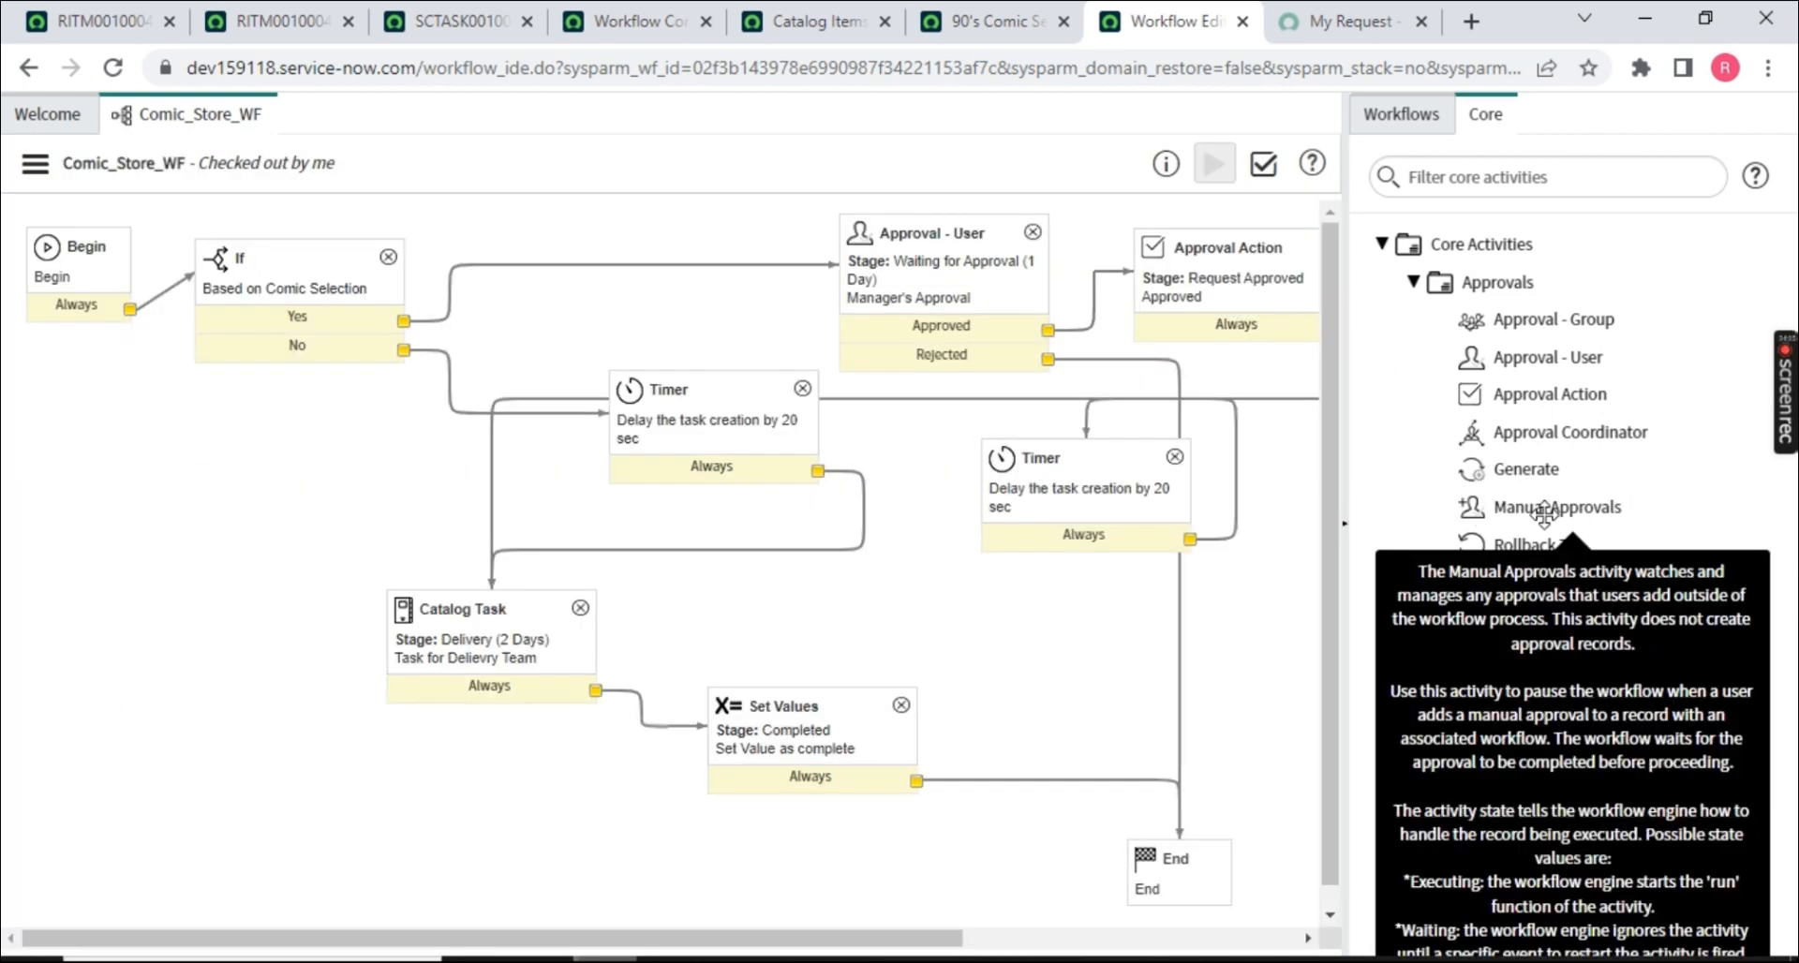
- Add a Rollback To core activity named "test" to the workflow
left_click(1413, 282)
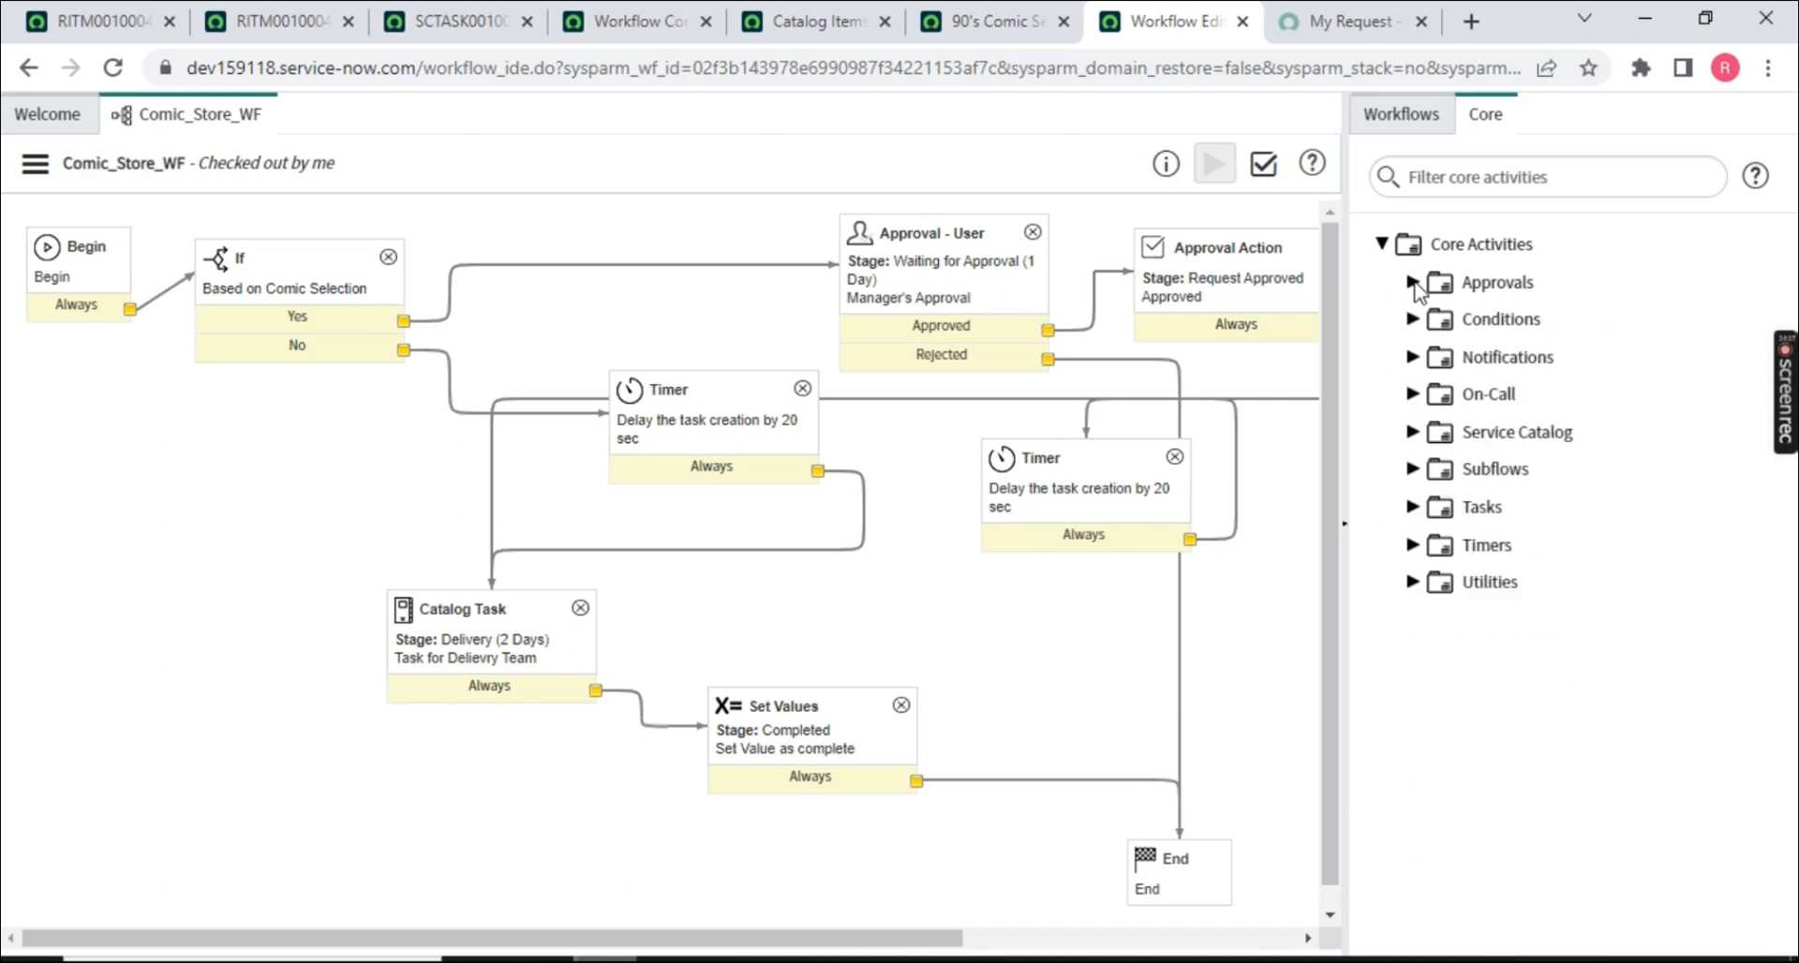
left_click(1413, 282)
mouse_move(1542, 563)
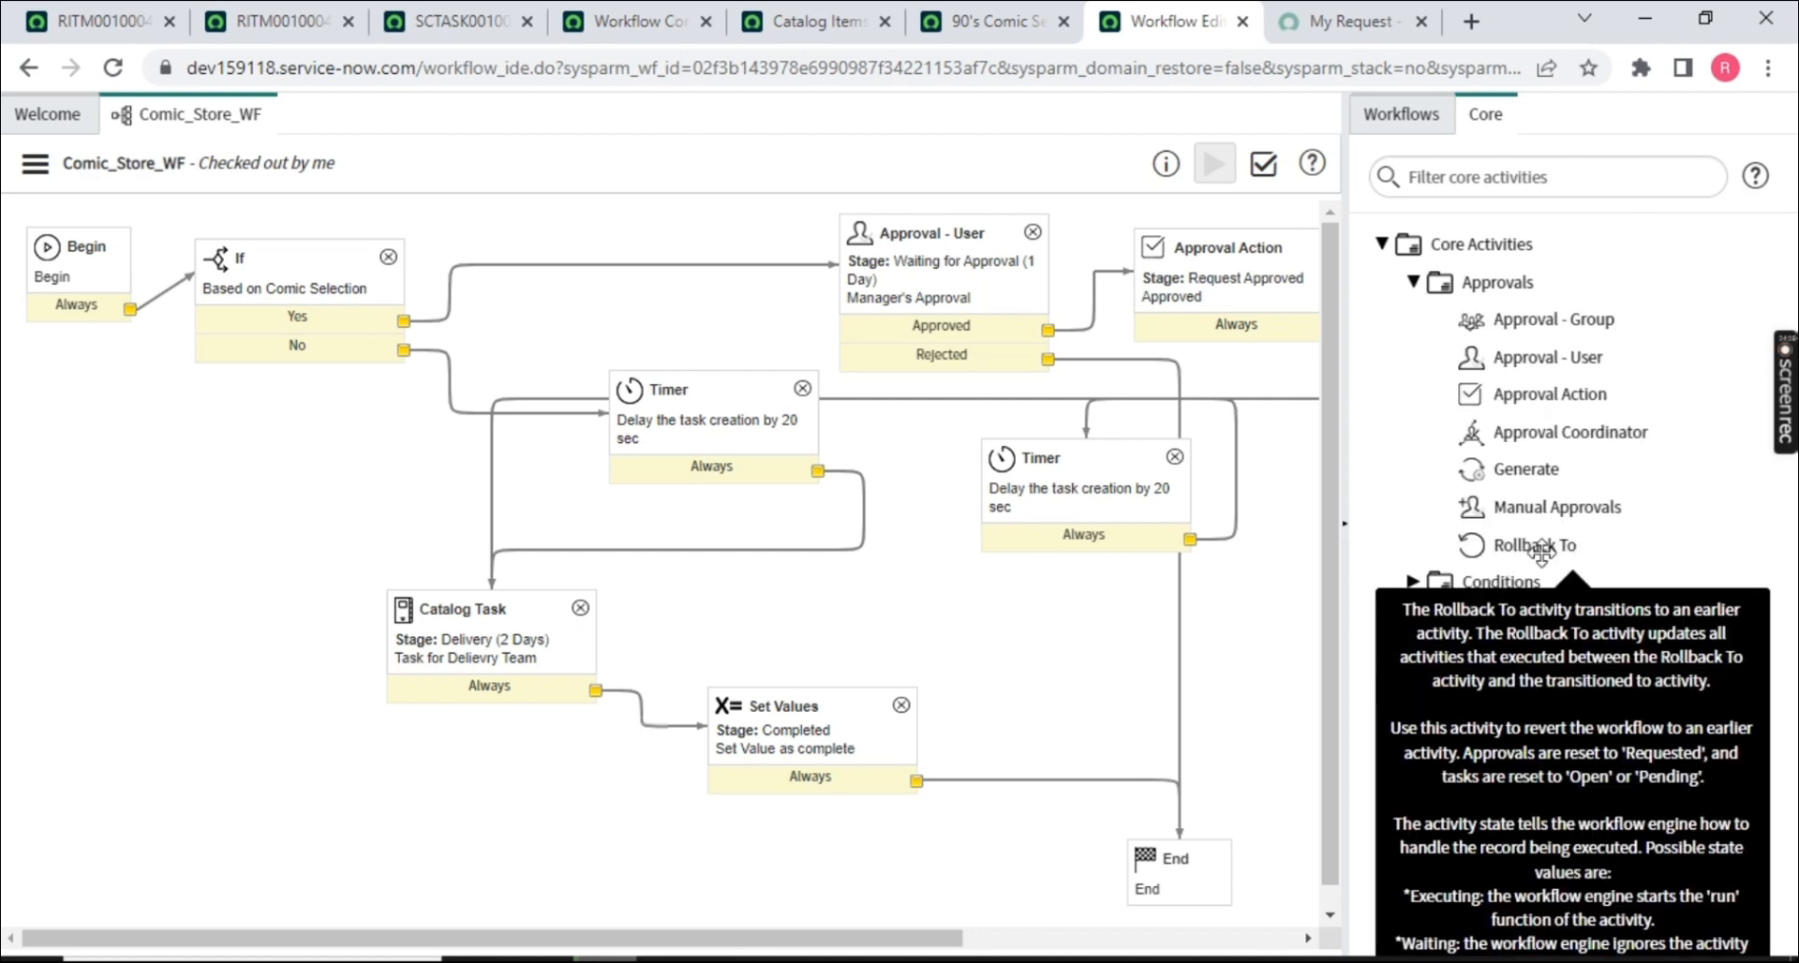
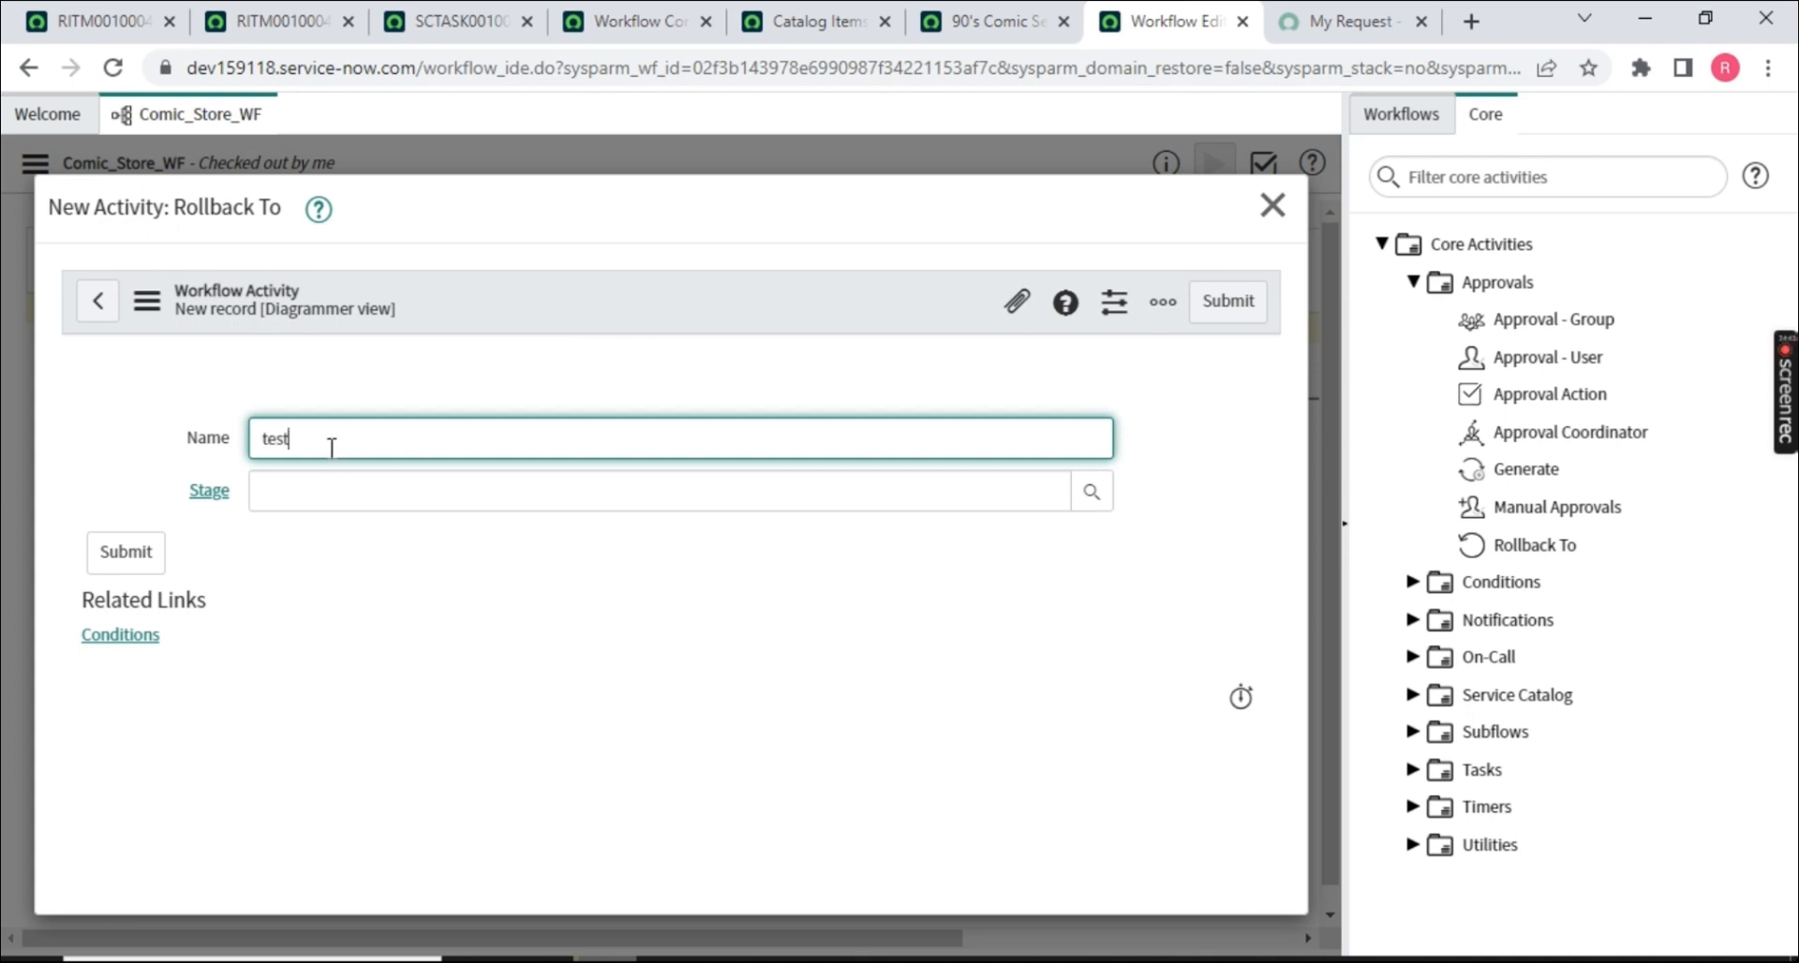
left_click(1227, 301)
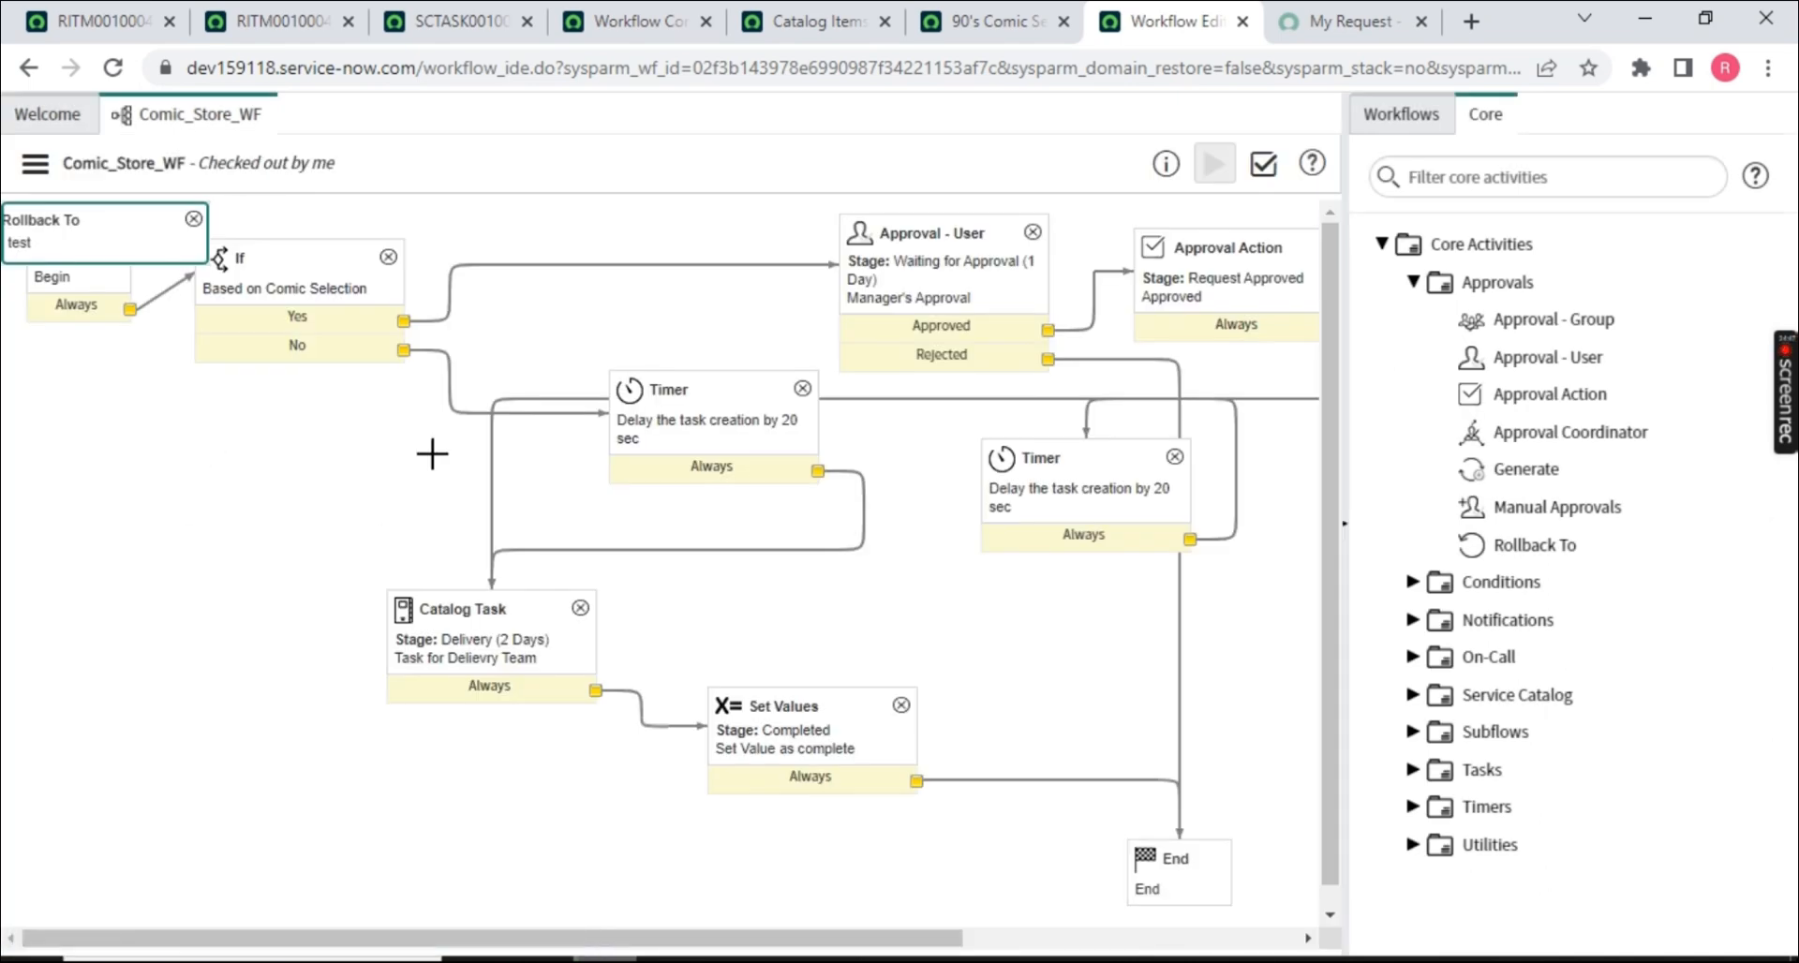
- Place the Rollback To activity below Begin, and replace the If's No connection to the Timer with one that loops through Rollback To
left_click_drag(84, 229, 217, 504)
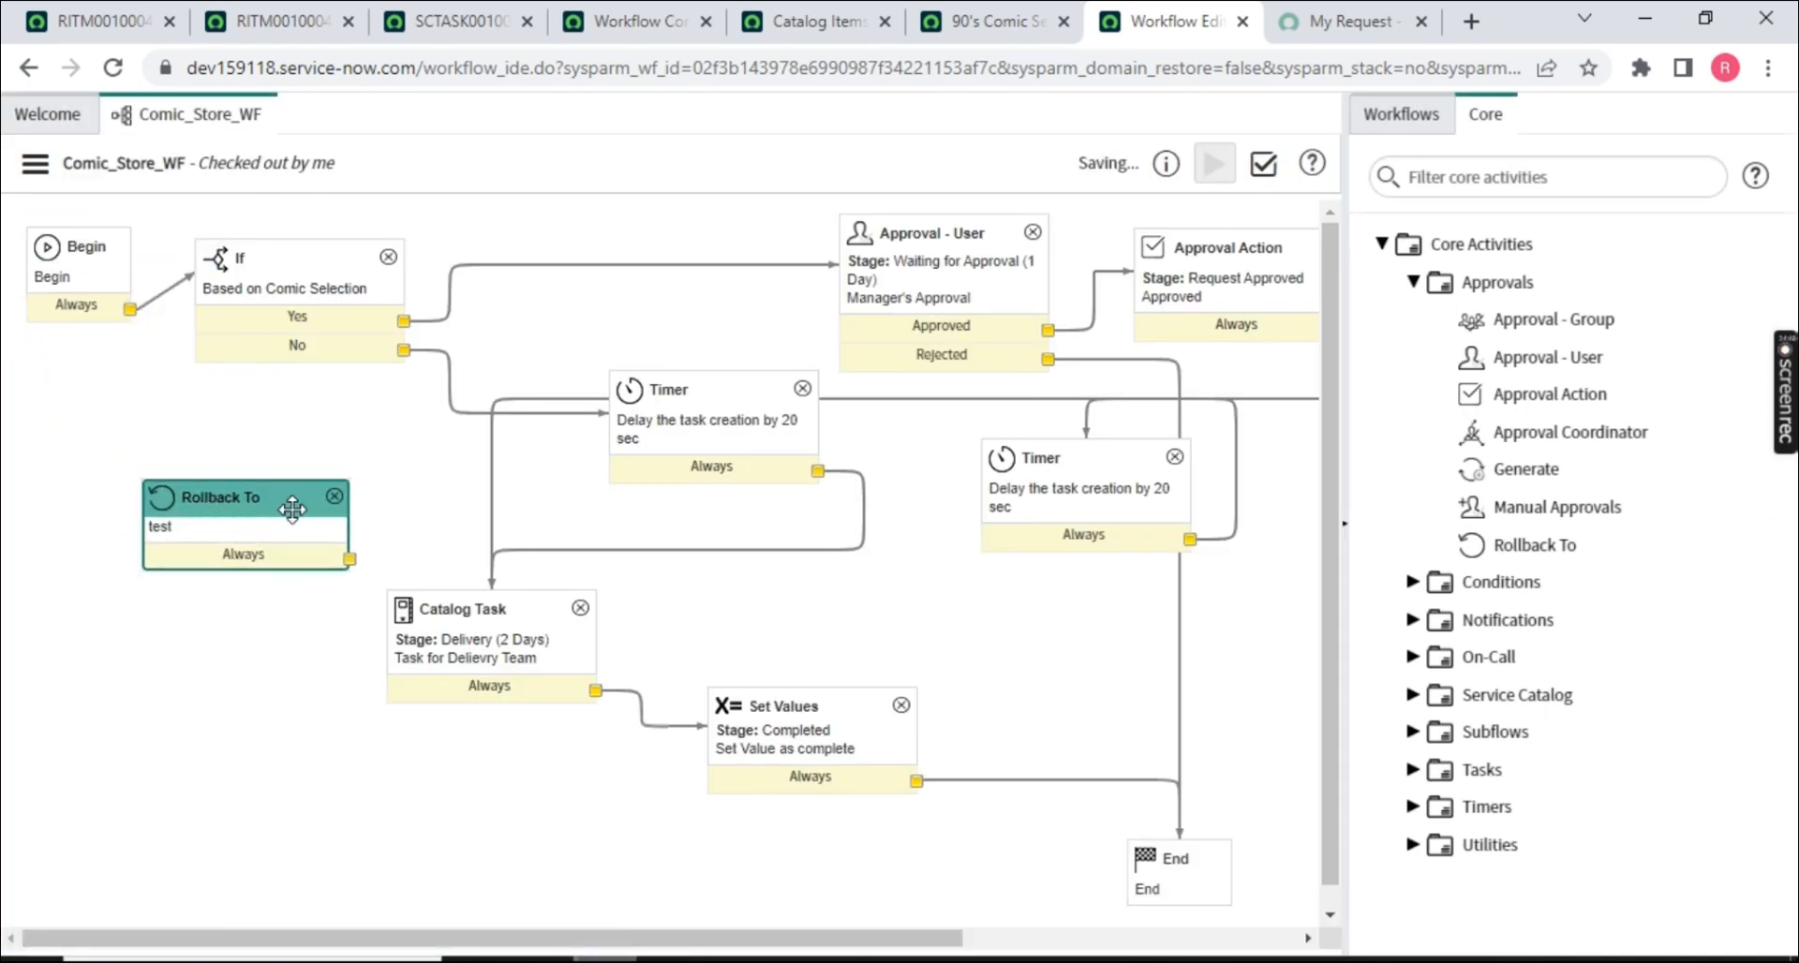
left_click(437, 354)
key("Delete")
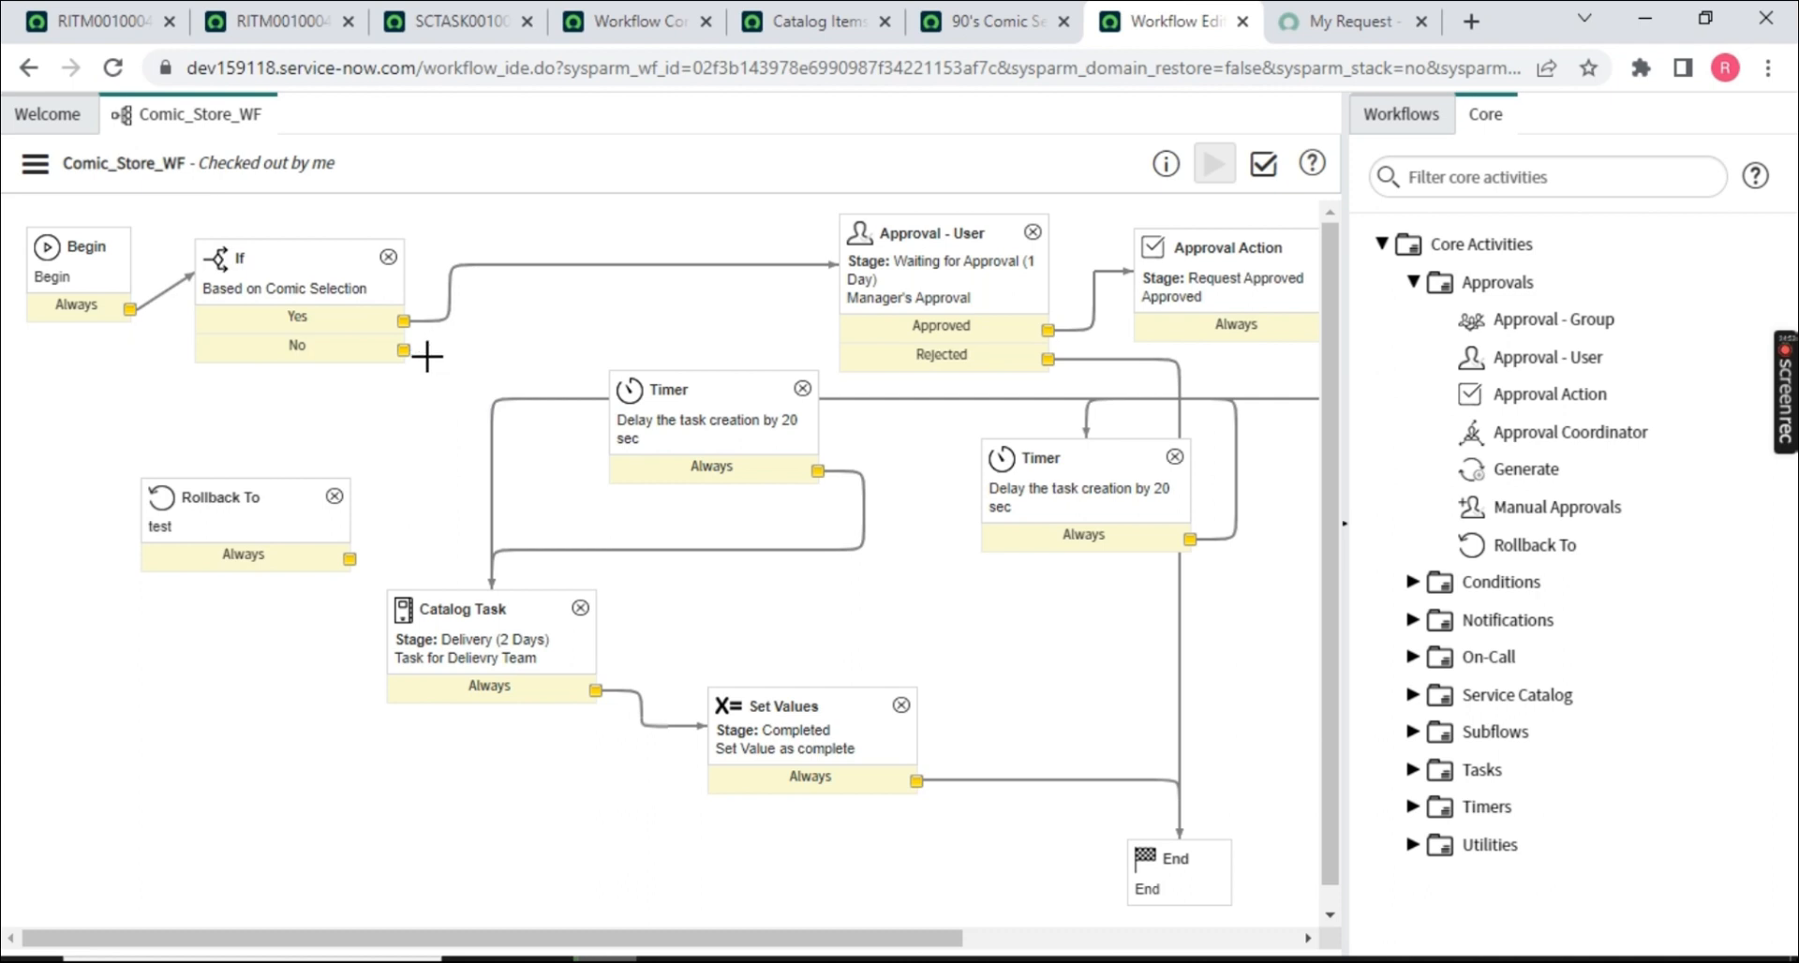
left_click_drag(404, 350, 248, 288)
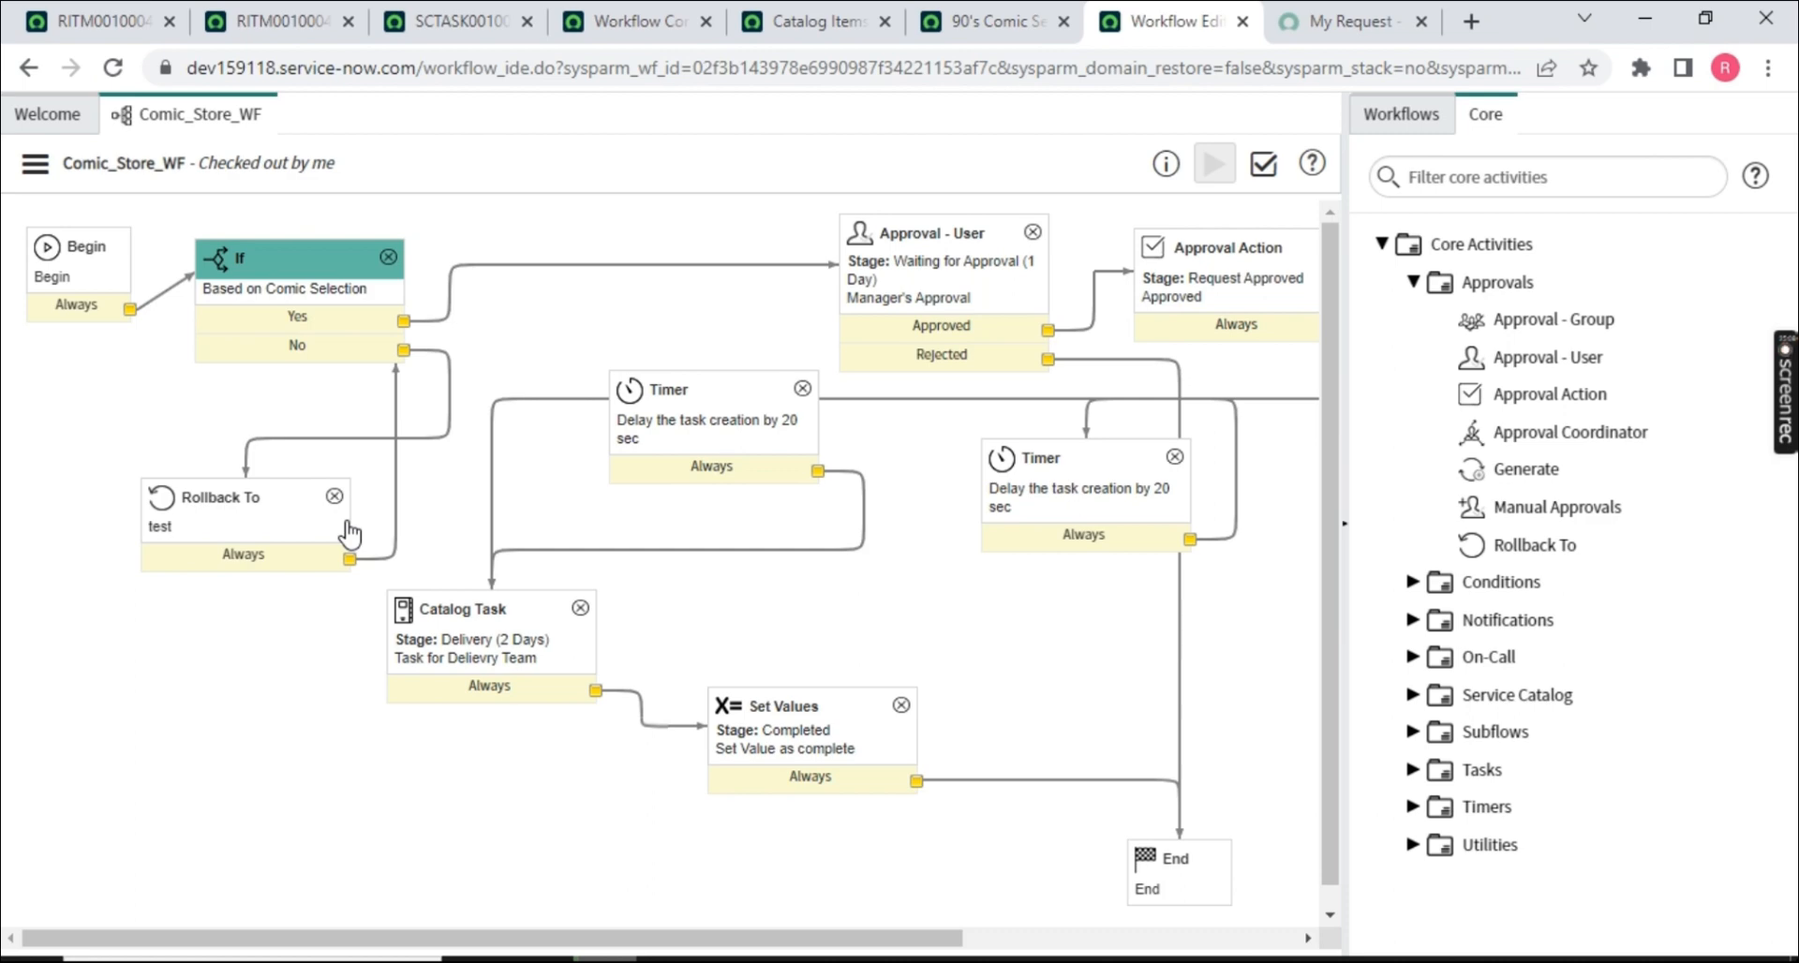
- Delete the Rollback To activity and reconnect the If activity's No output to the Timer
left_click(335, 496)
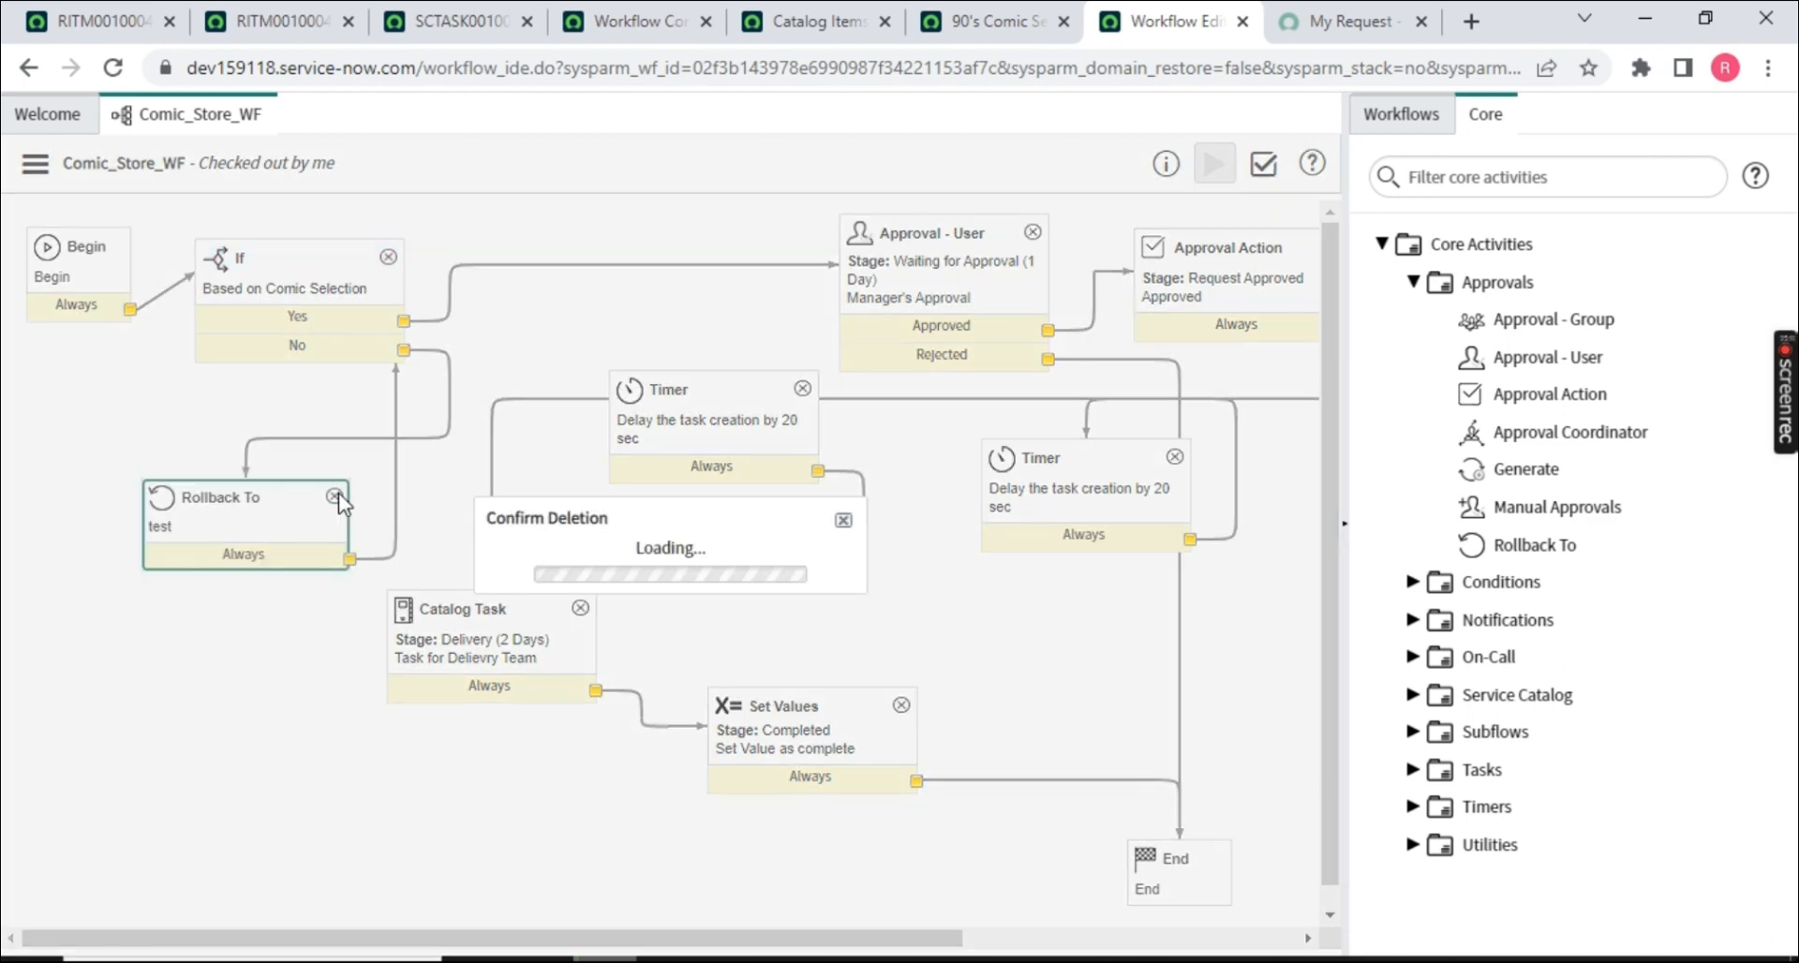
left_click(839, 600)
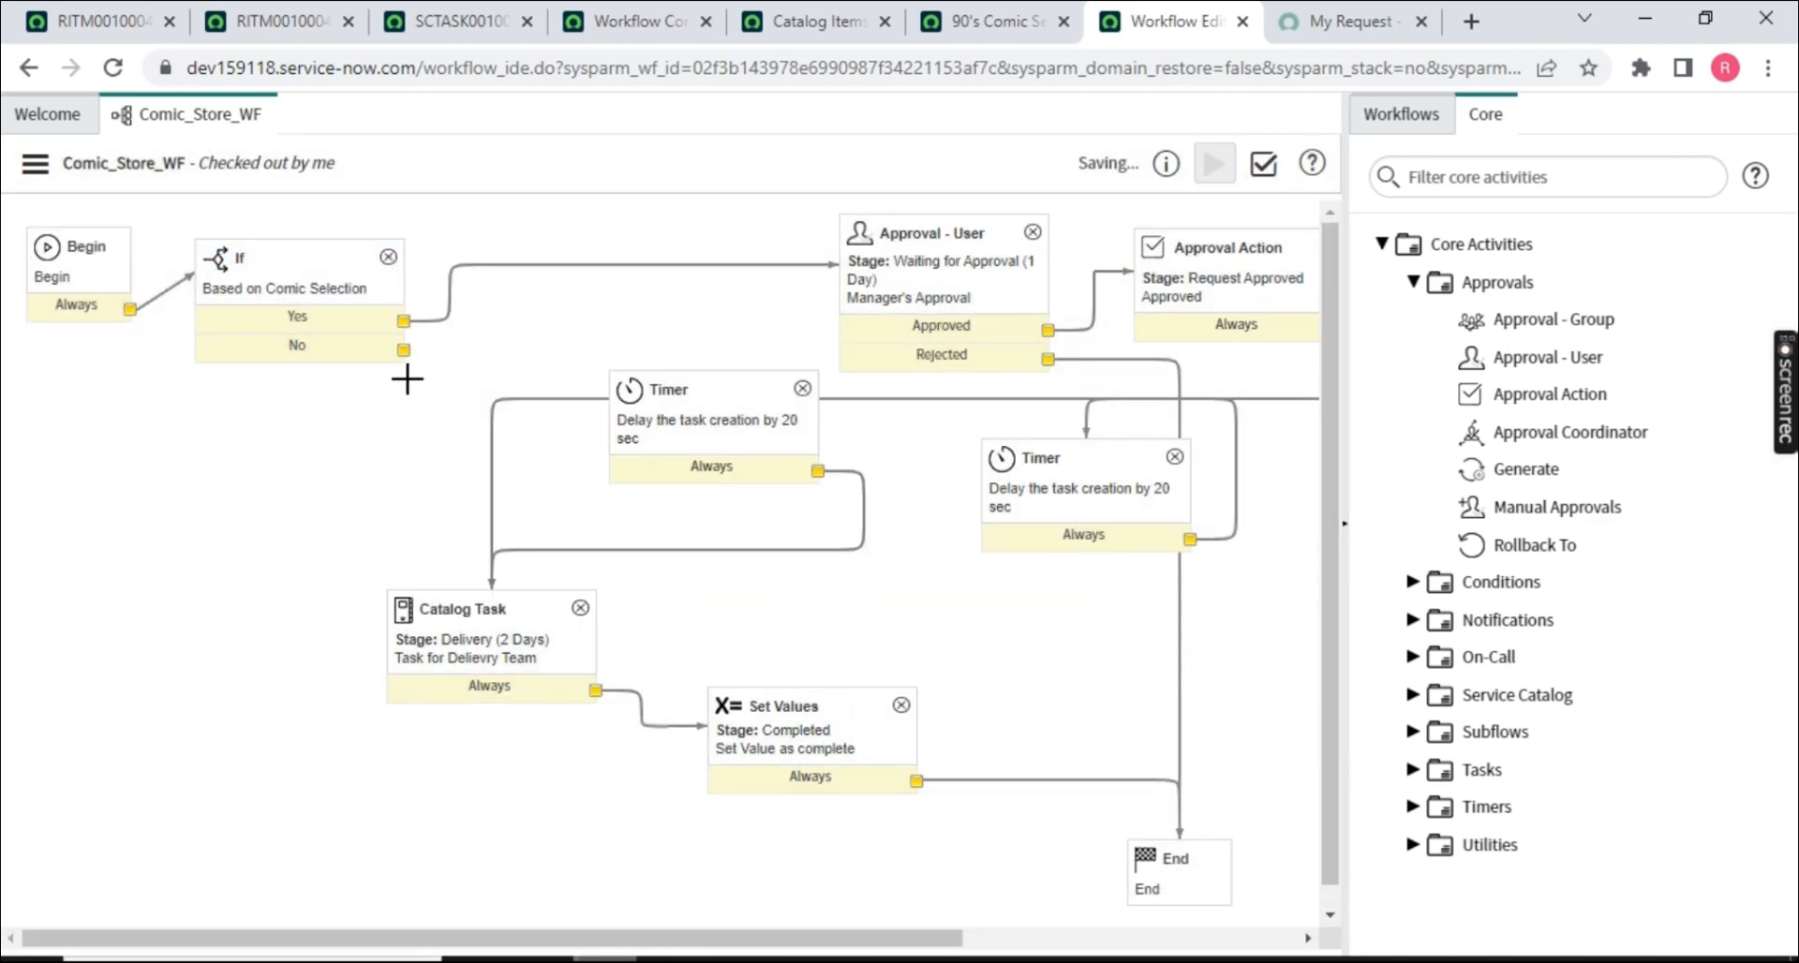
left_click_drag(404, 350, 699, 440)
- Shift the If activity away from Begin and add a Switch condition activity named "Choose your comic character"
left_click(1414, 284)
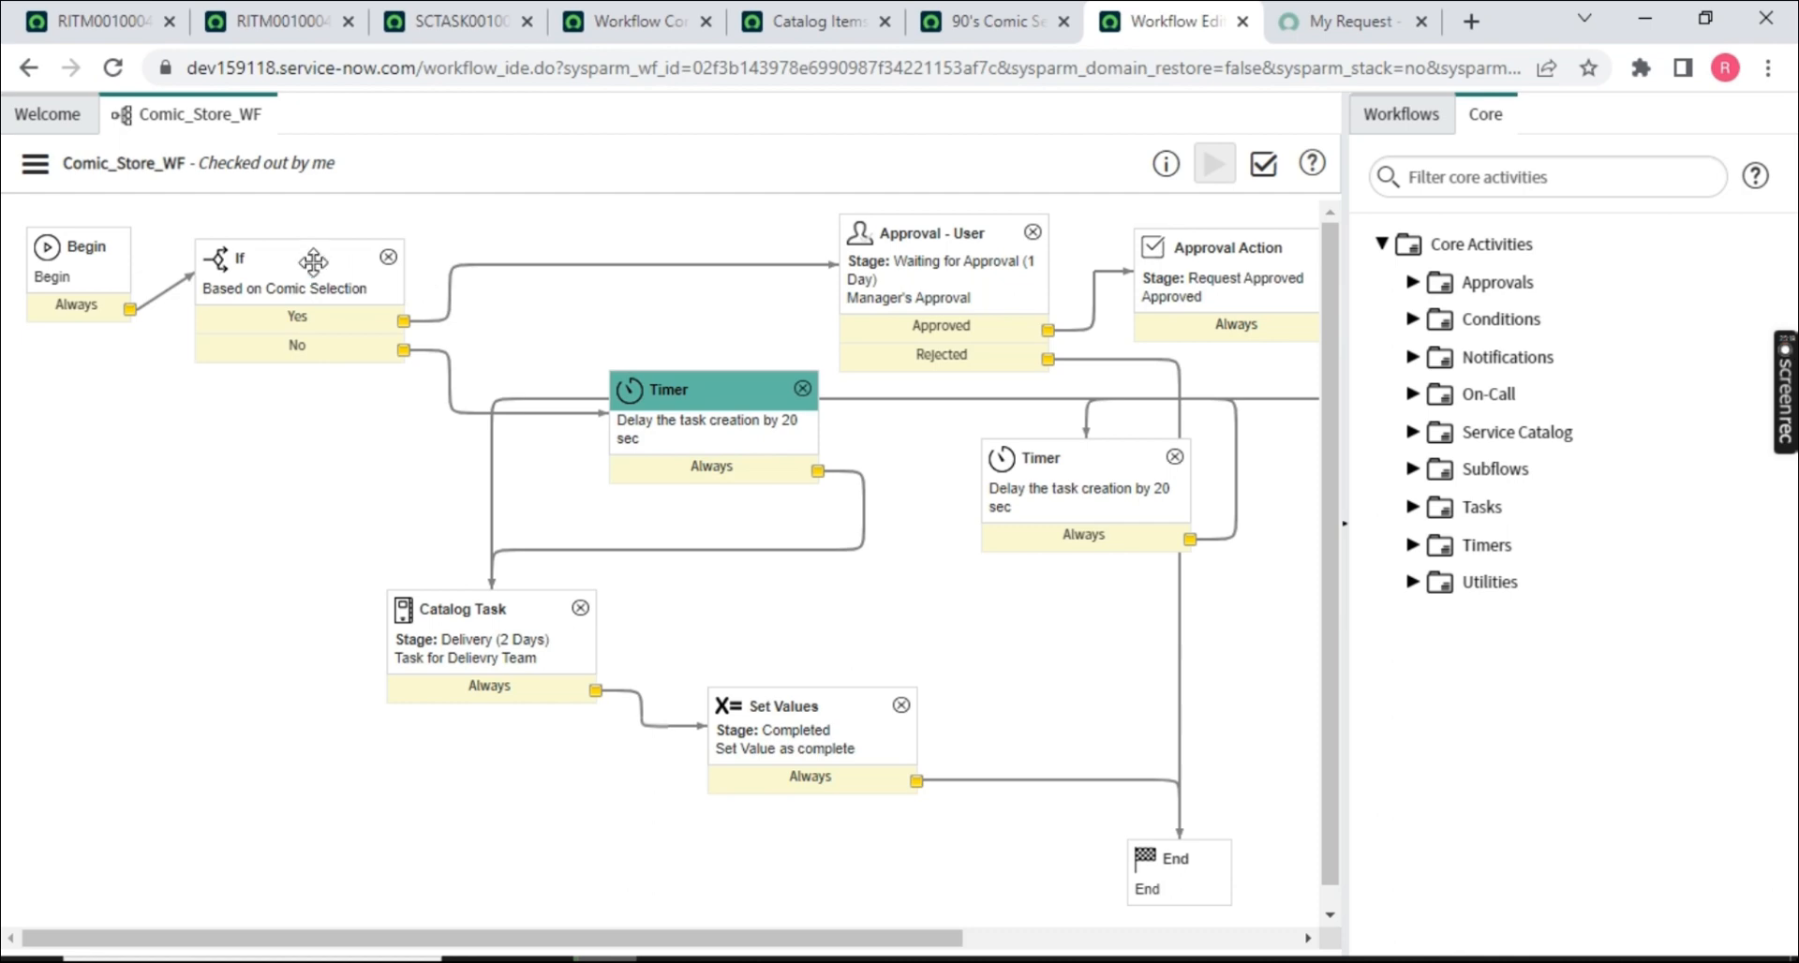
left_click_drag(305, 265, 391, 249)
left_click(1414, 319)
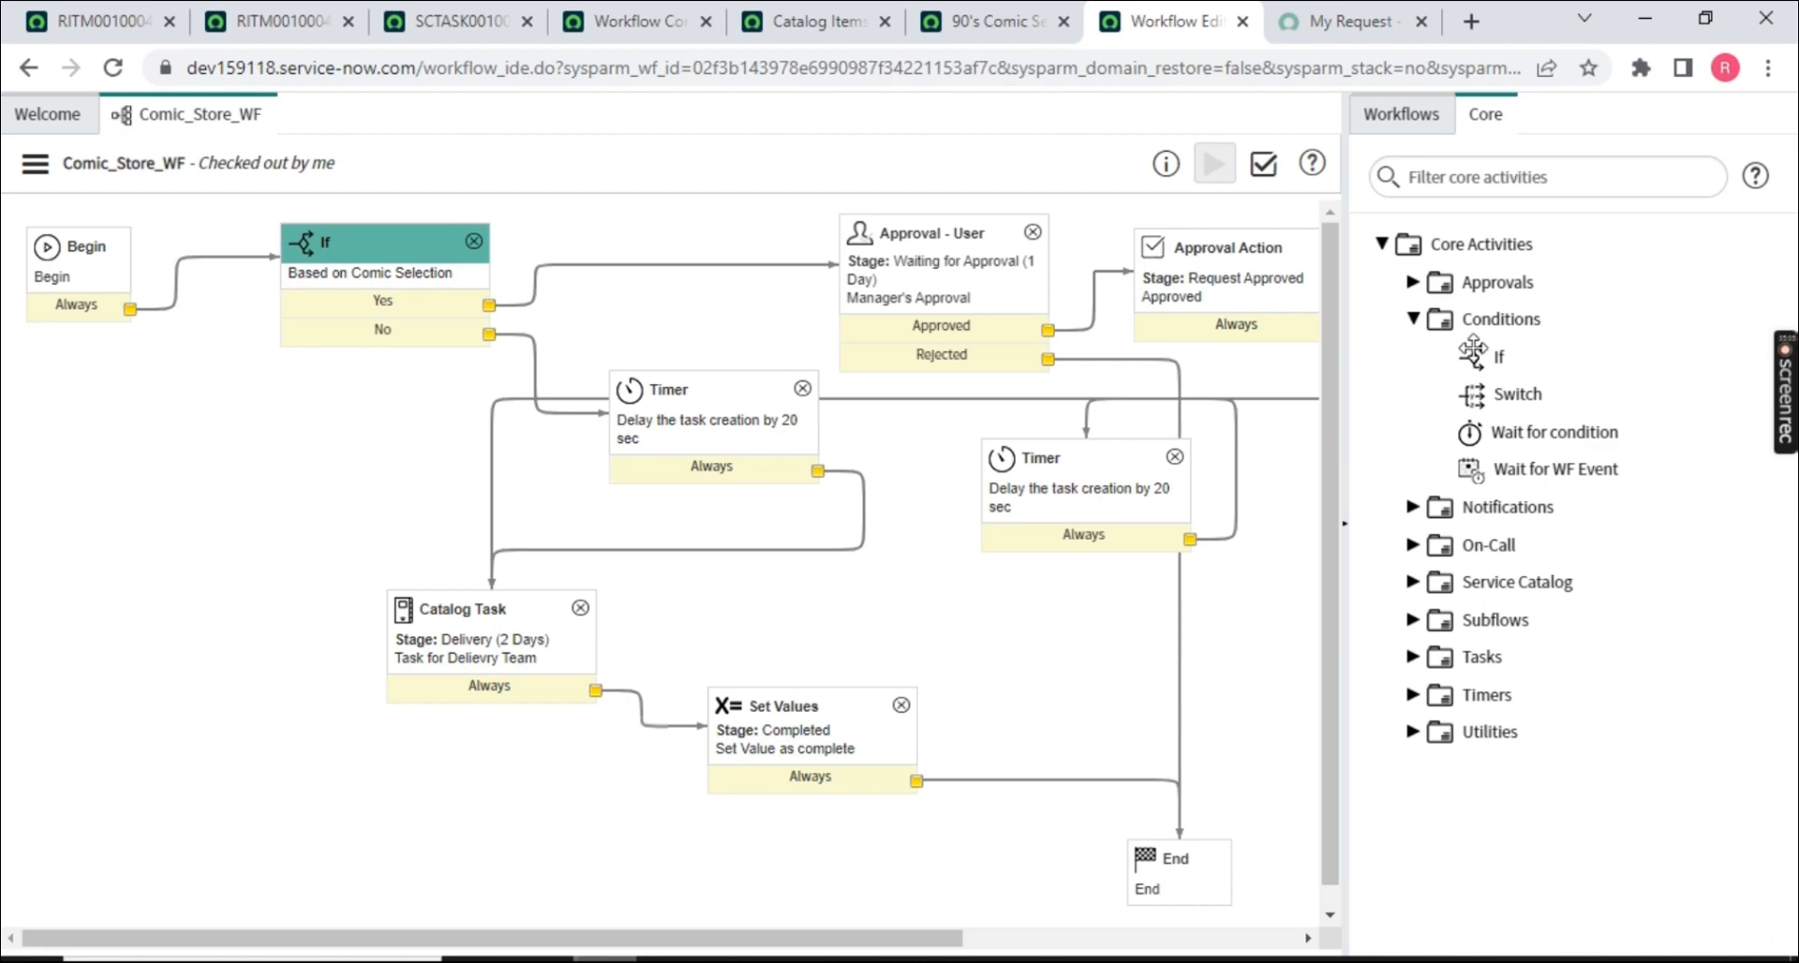
left_click(1508, 388)
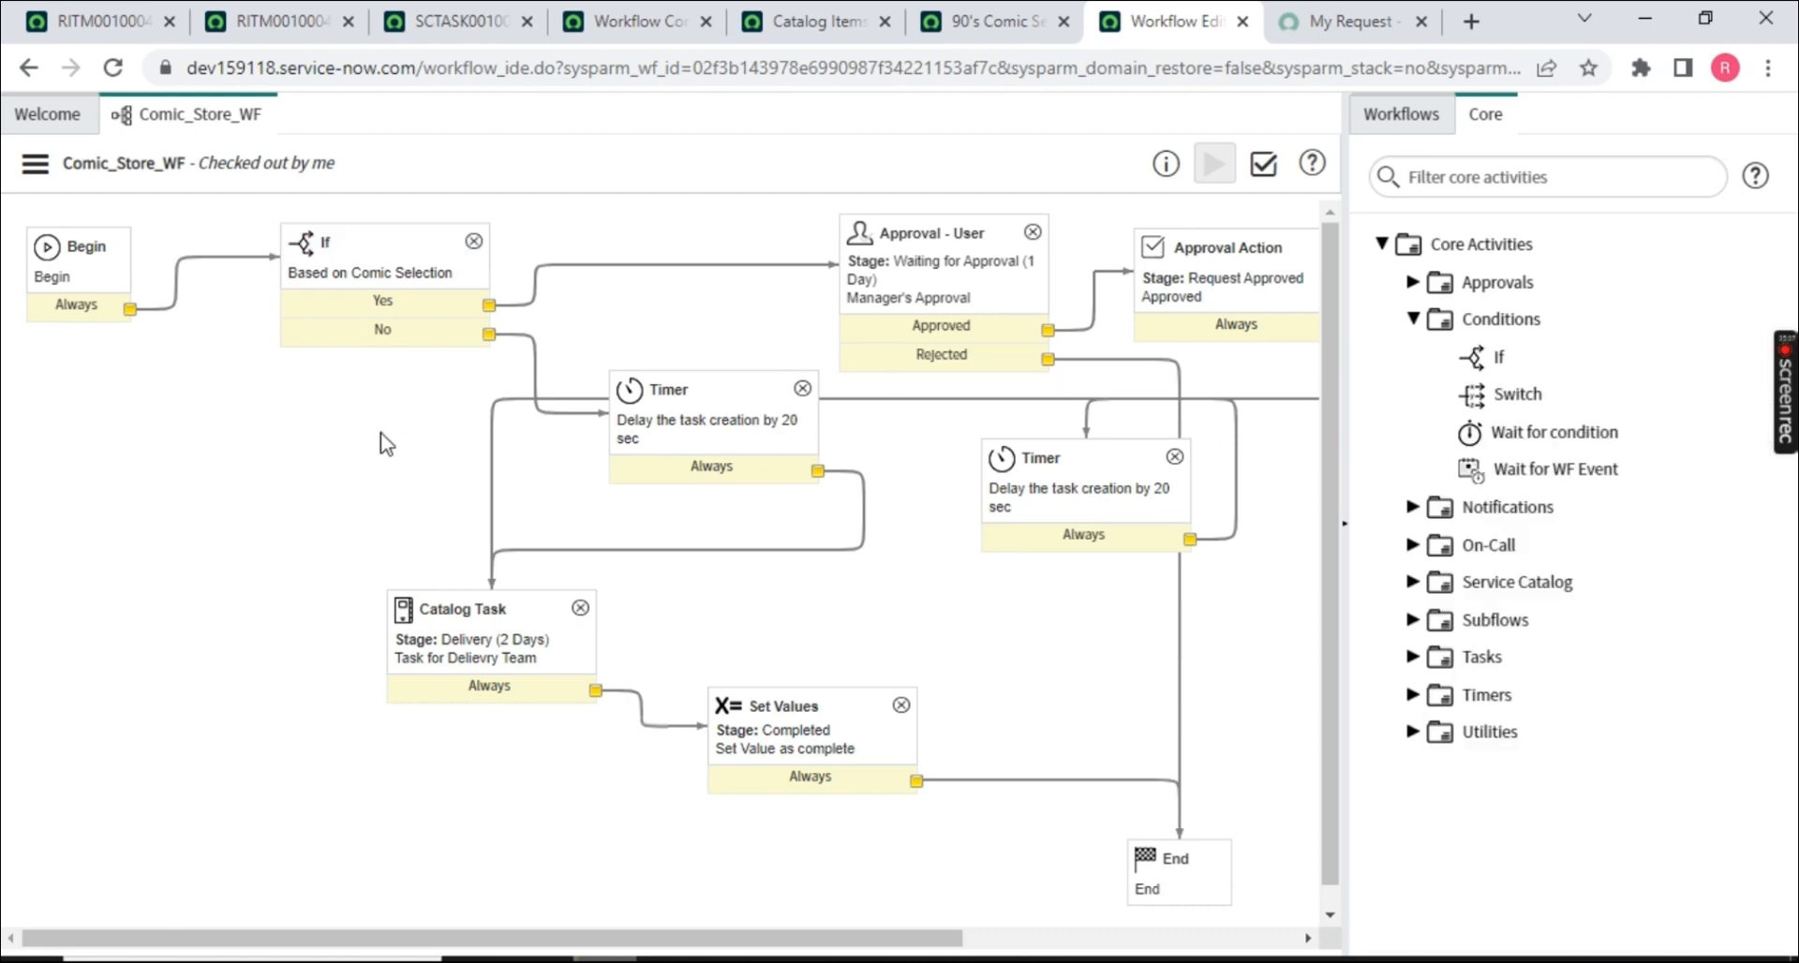
left_click_drag(345, 434, 345, 434)
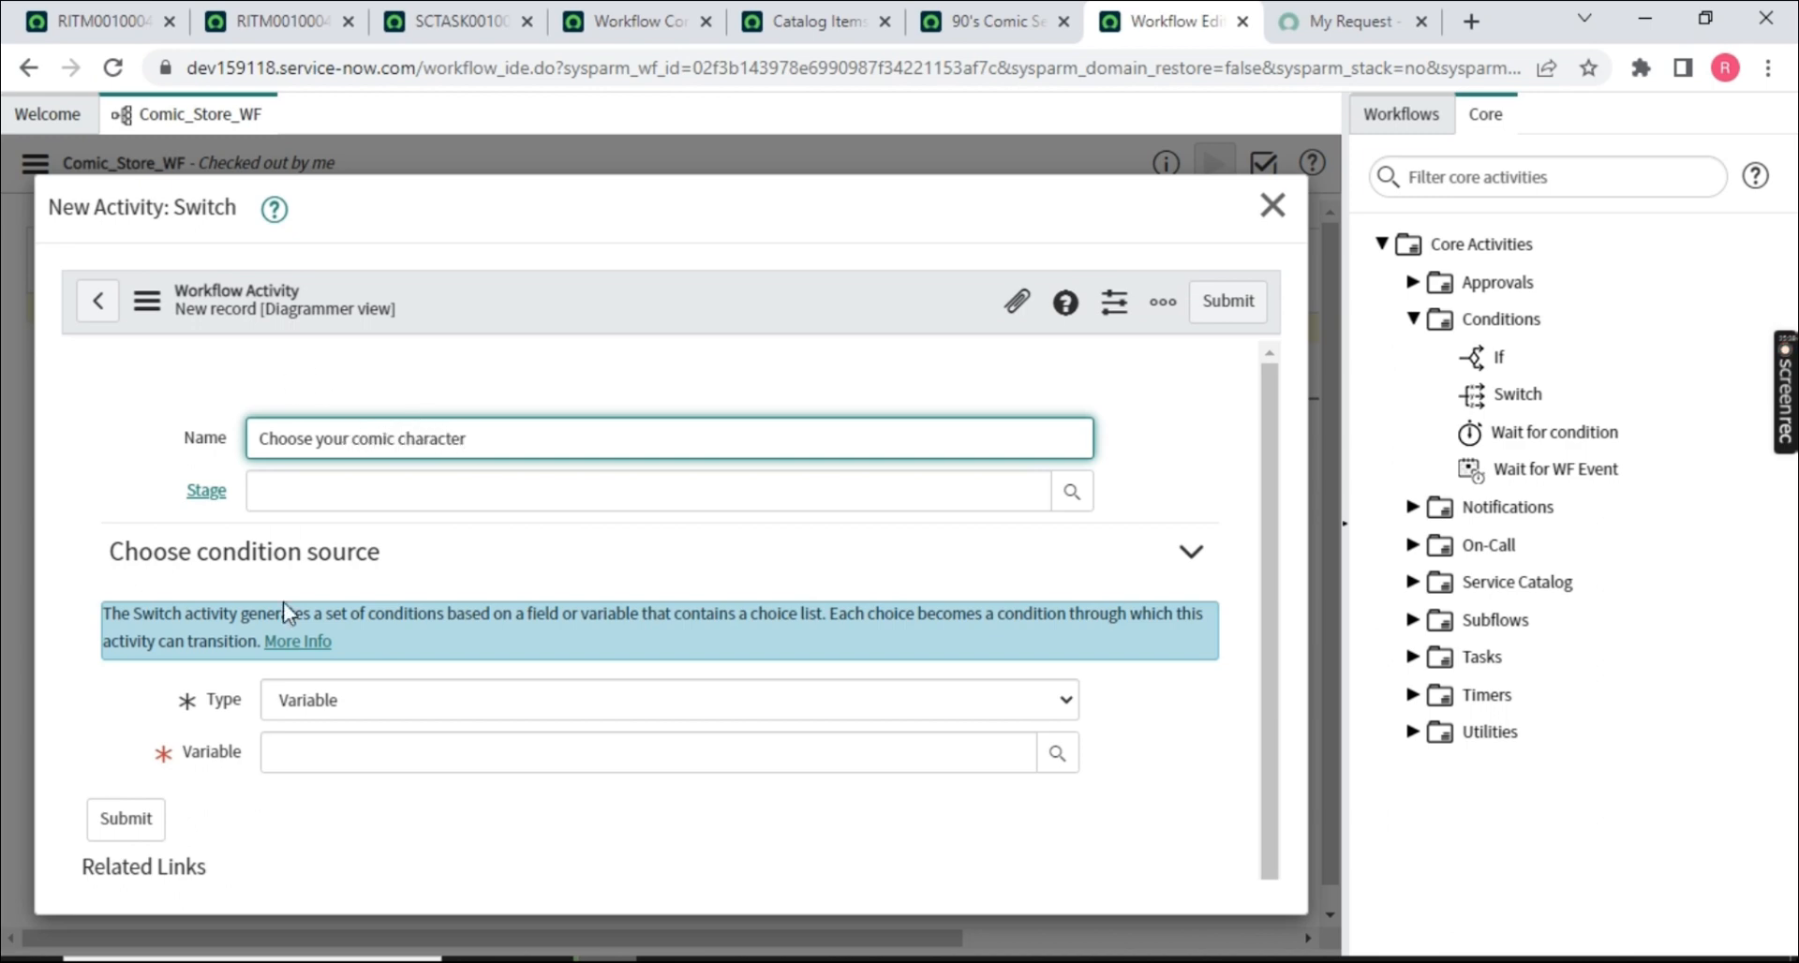
- Set the Switch's condition variable to Comic Version
left_click(214, 754)
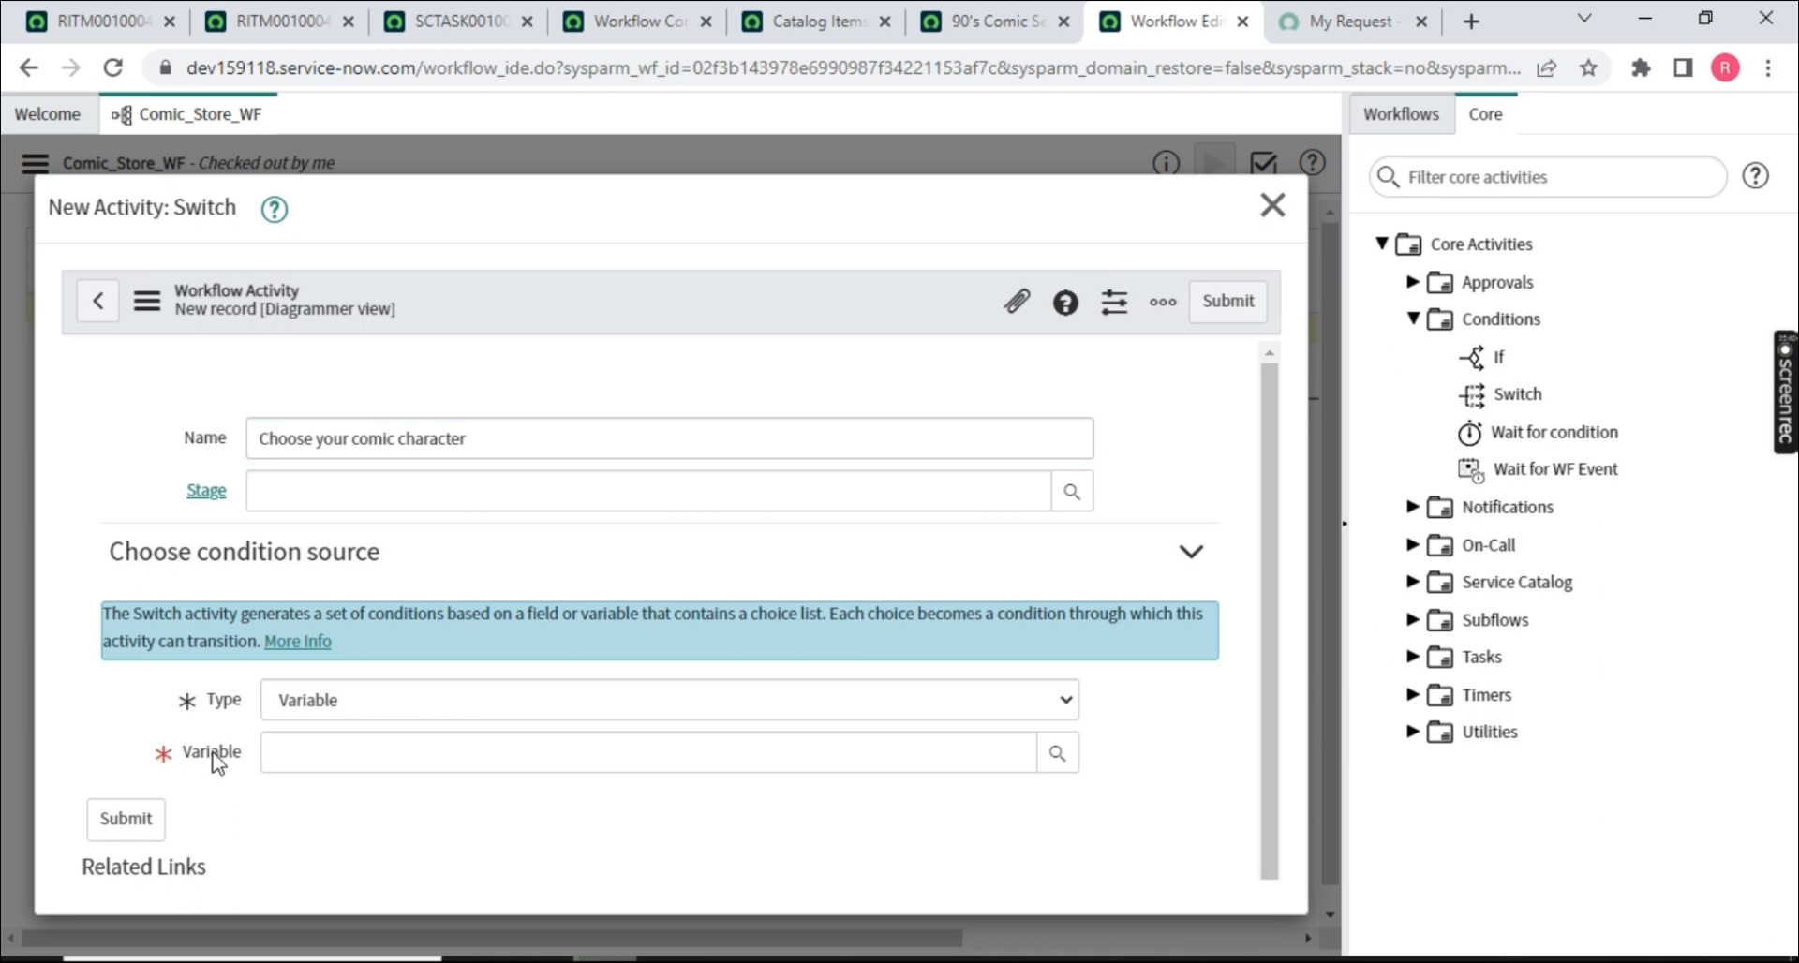
left_click(1057, 756)
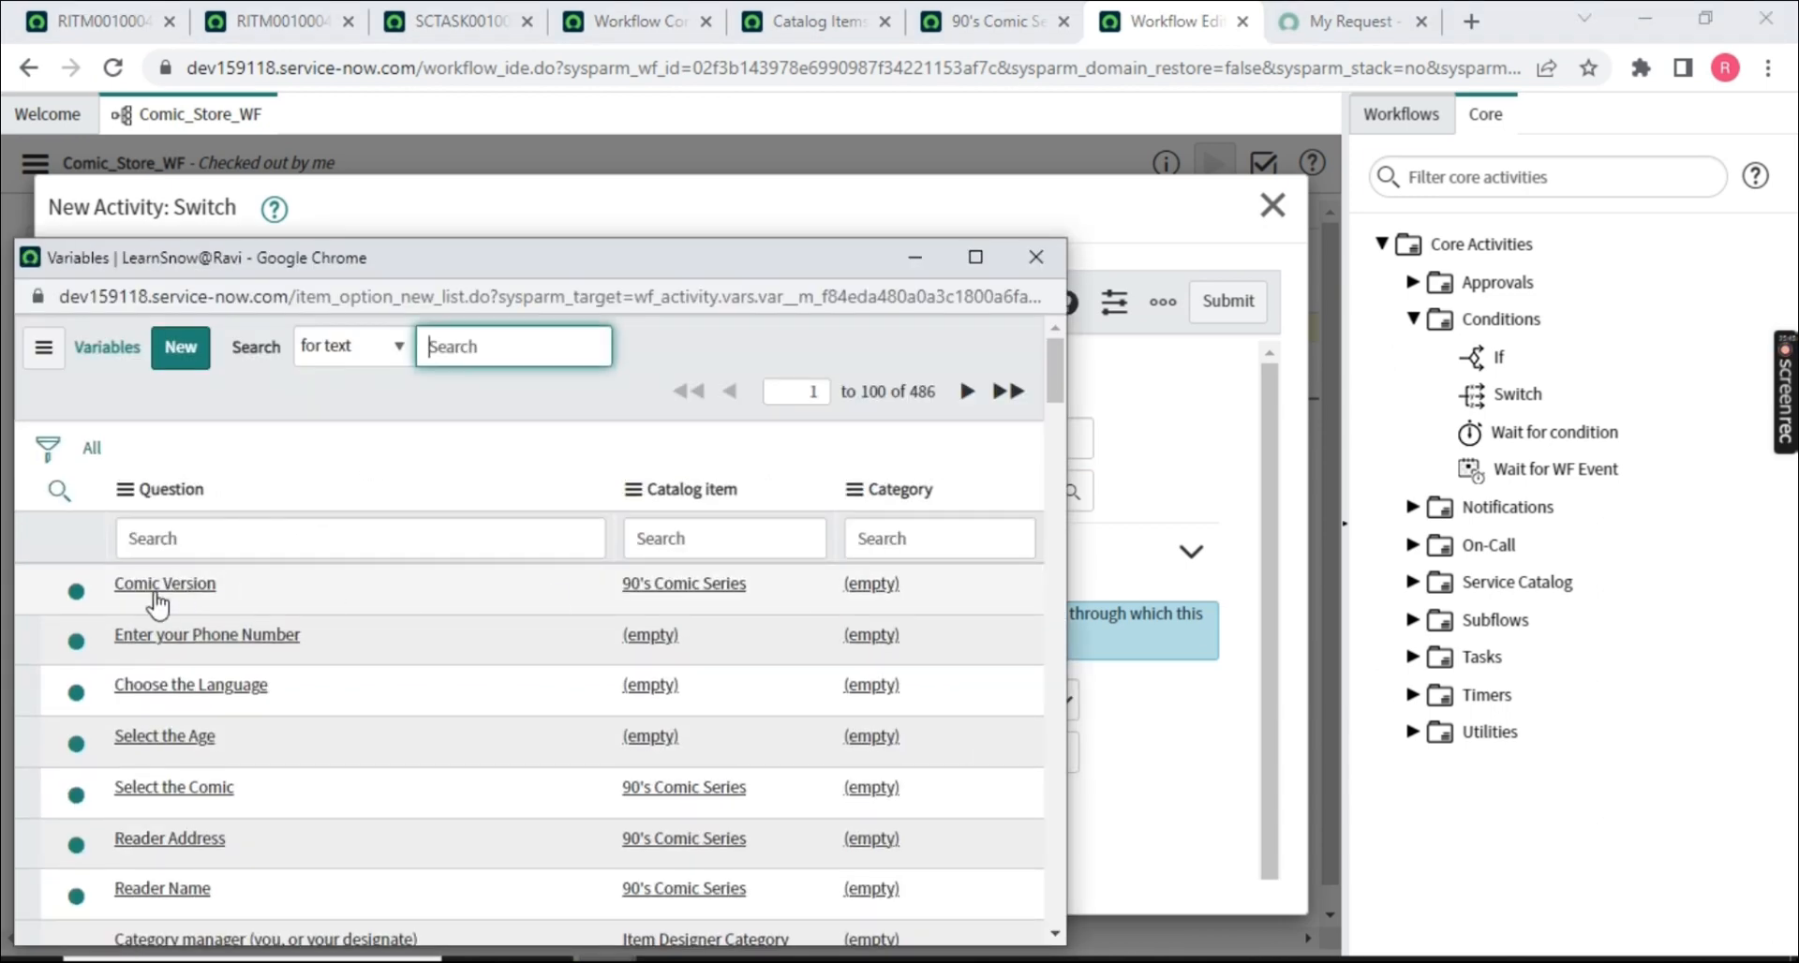
right_click(684, 590)
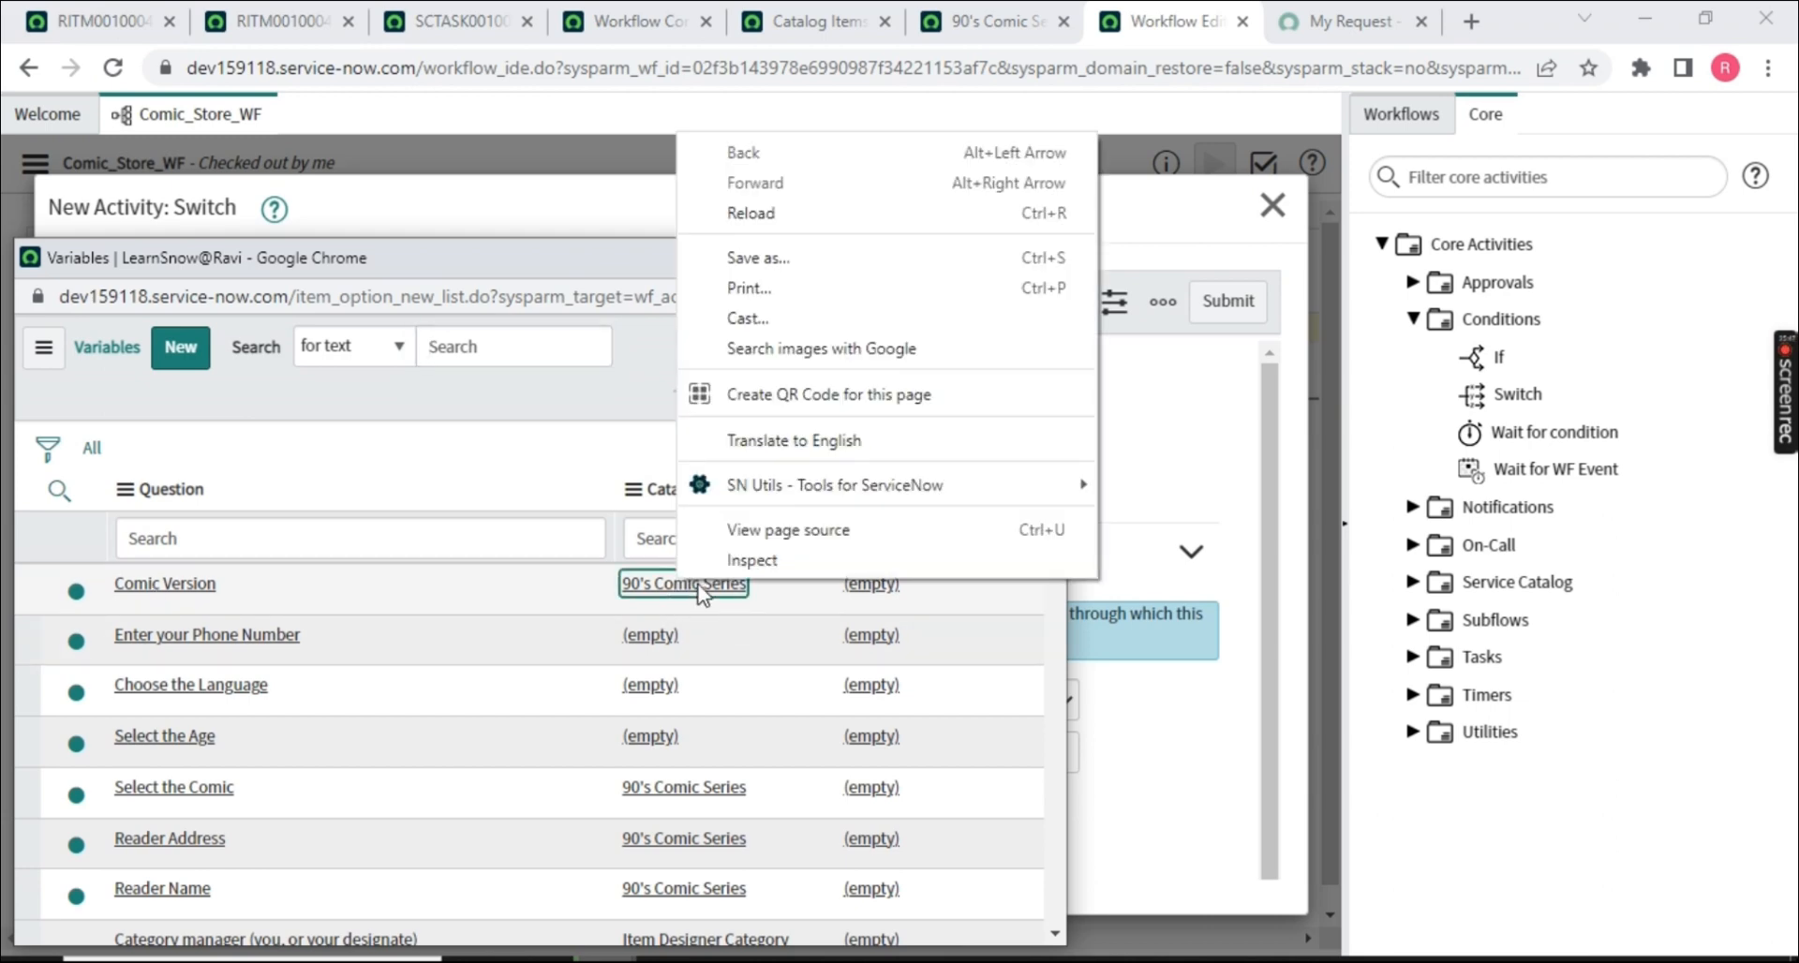
left_click(644, 592)
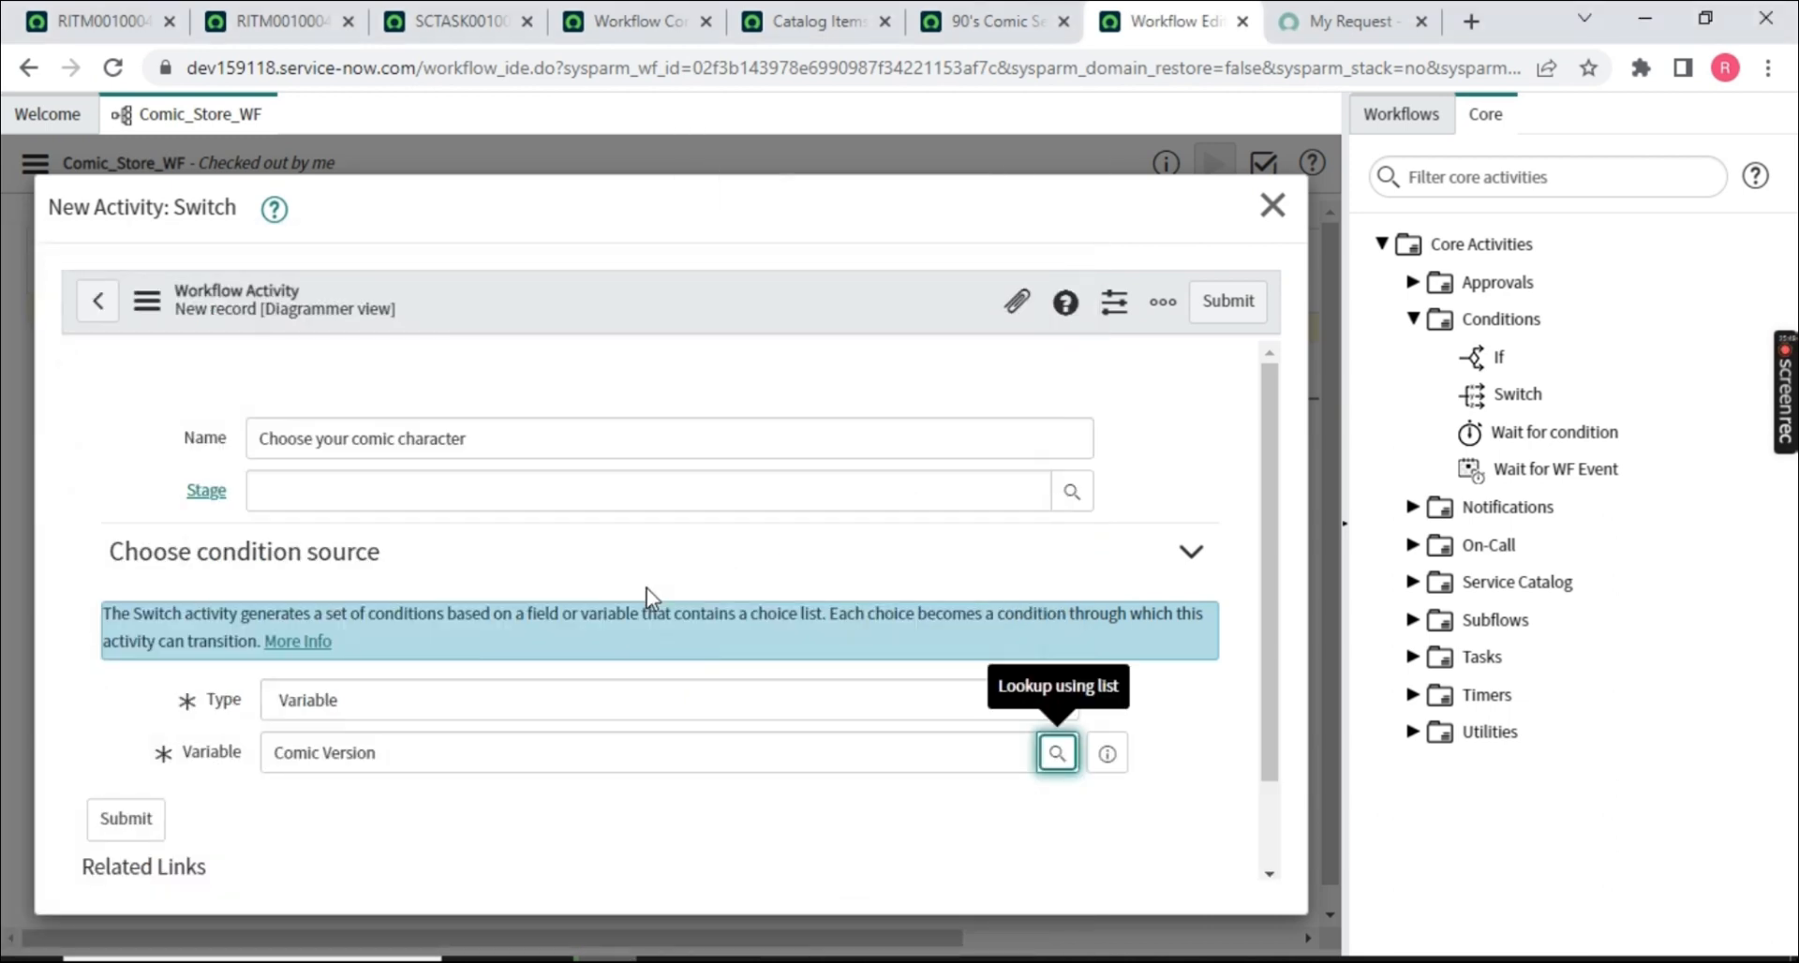
- Reopen the Switch's variable lookup and filter it by the catalog item 90's Comic Series
left_click(1056, 754)
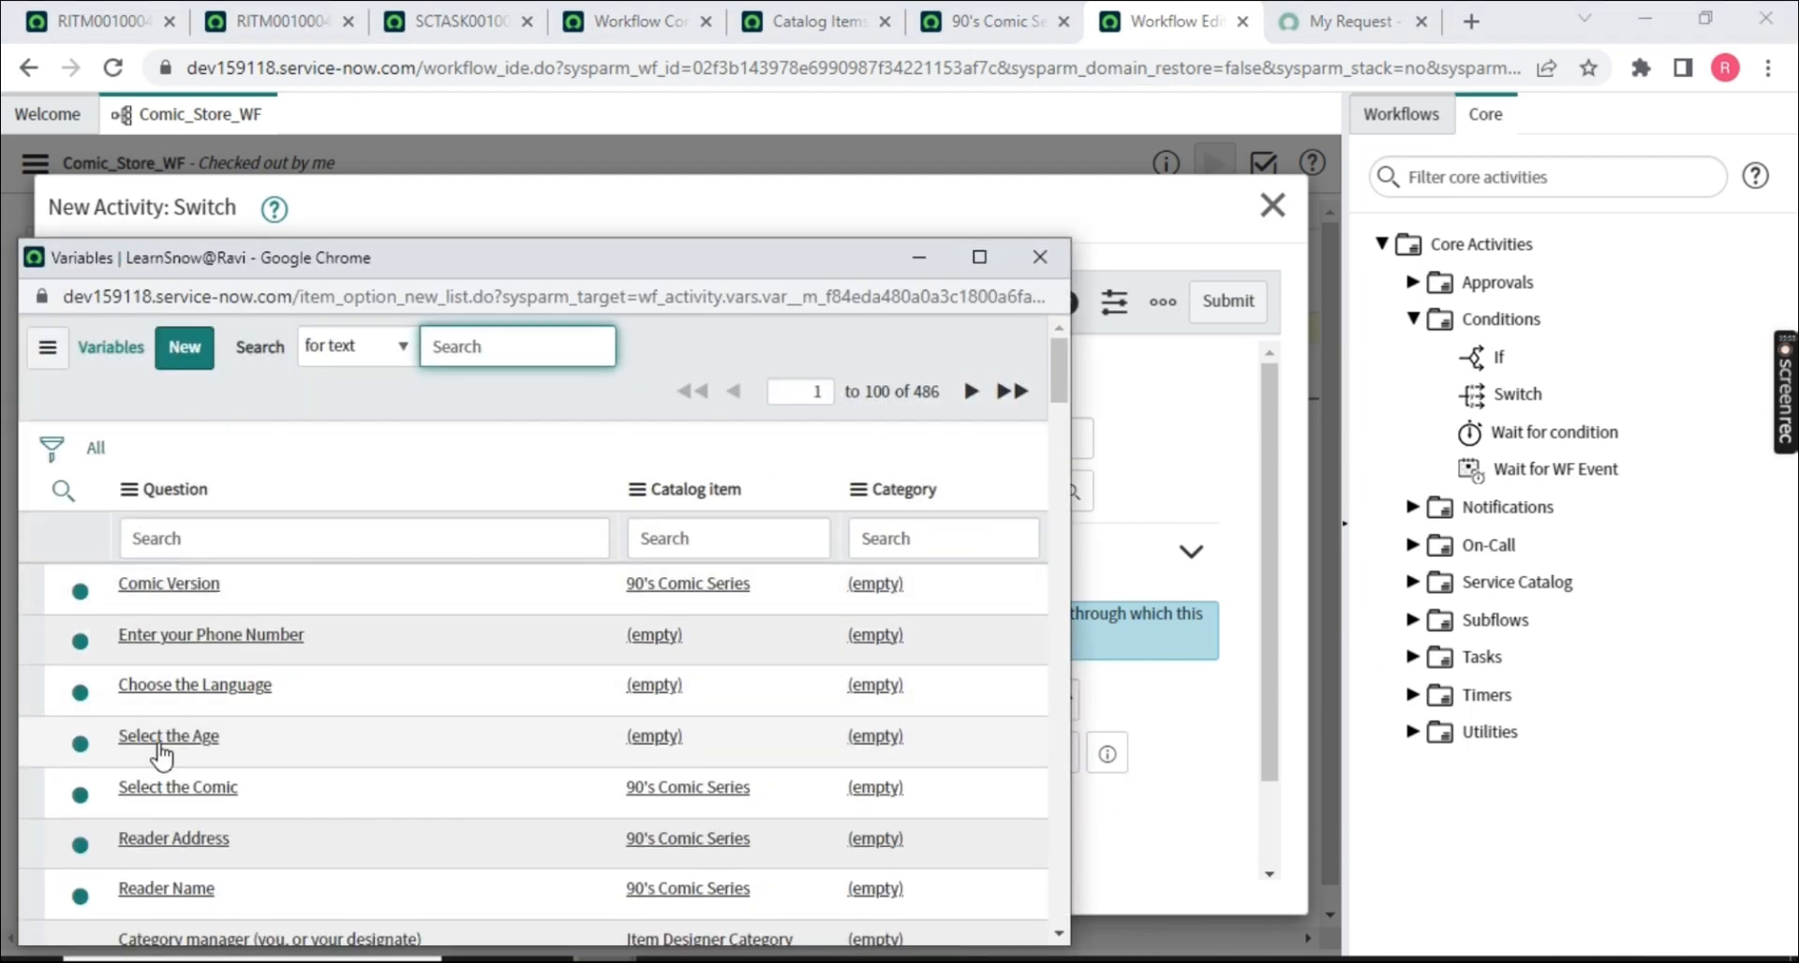
scroll(186, 807, "down", 2)
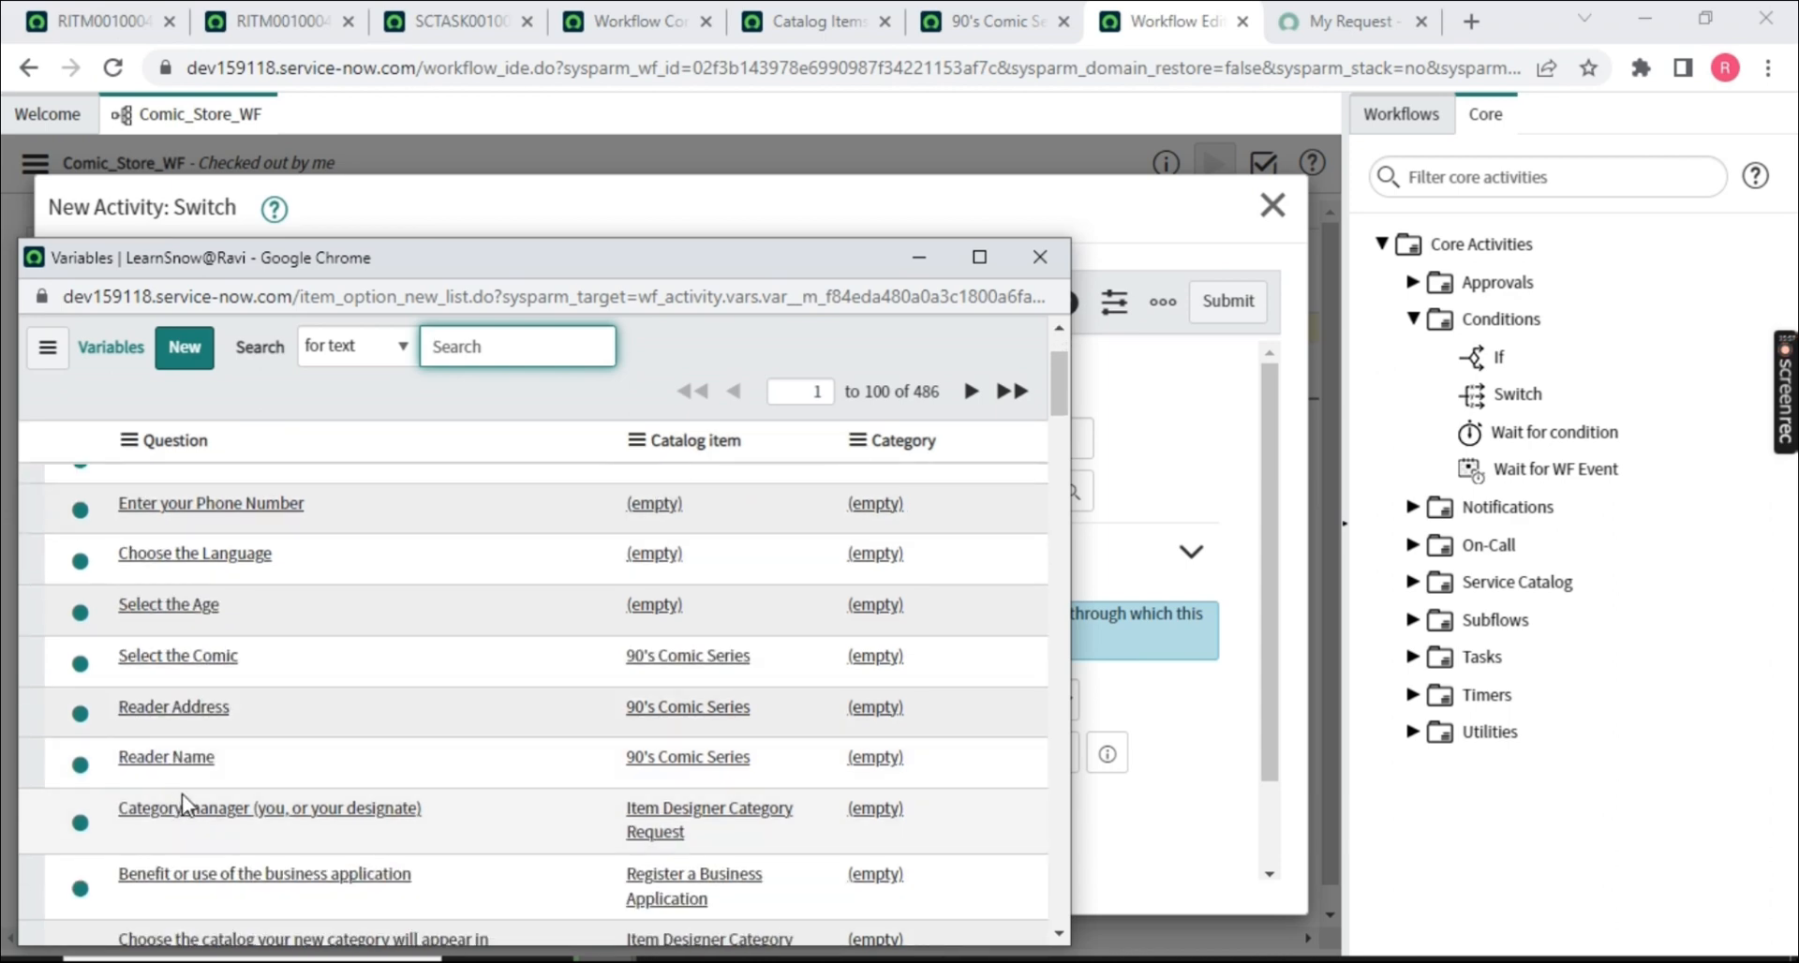
scroll(244, 804, "down", 3)
scroll(336, 773, "up", 5)
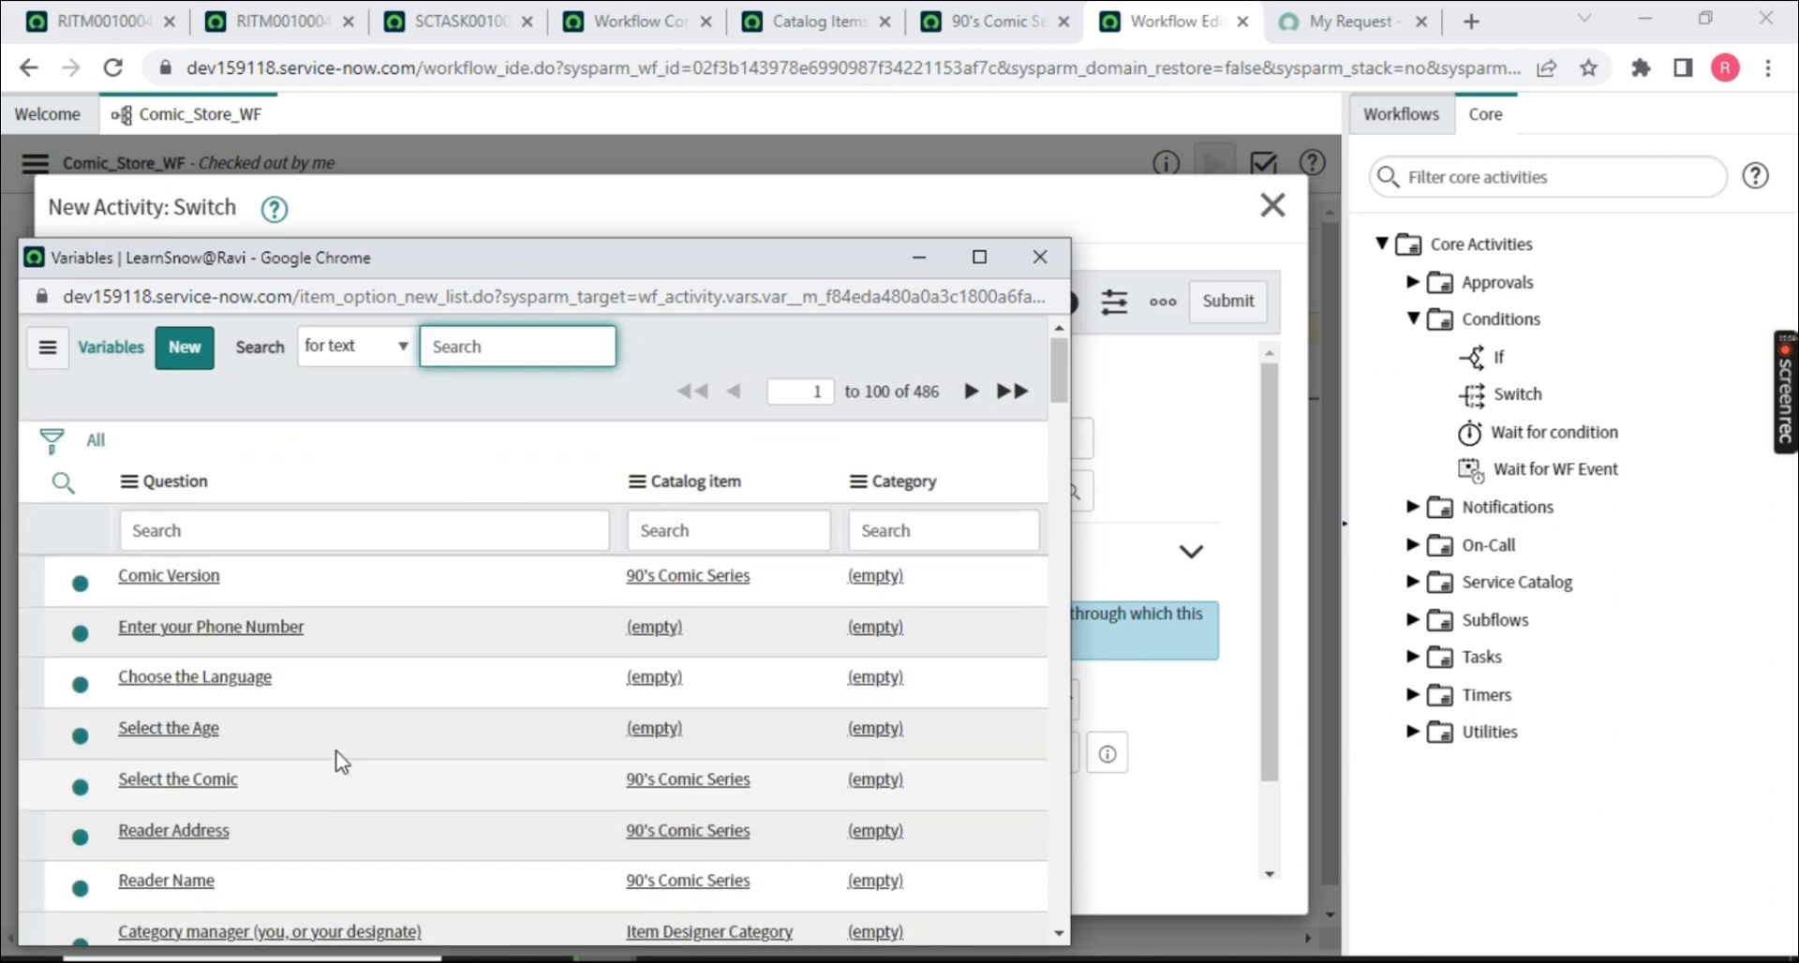
left_click_drag(810, 591, 619, 594)
key("ctrl+c")
left_click(694, 527)
key("ctrl+v")
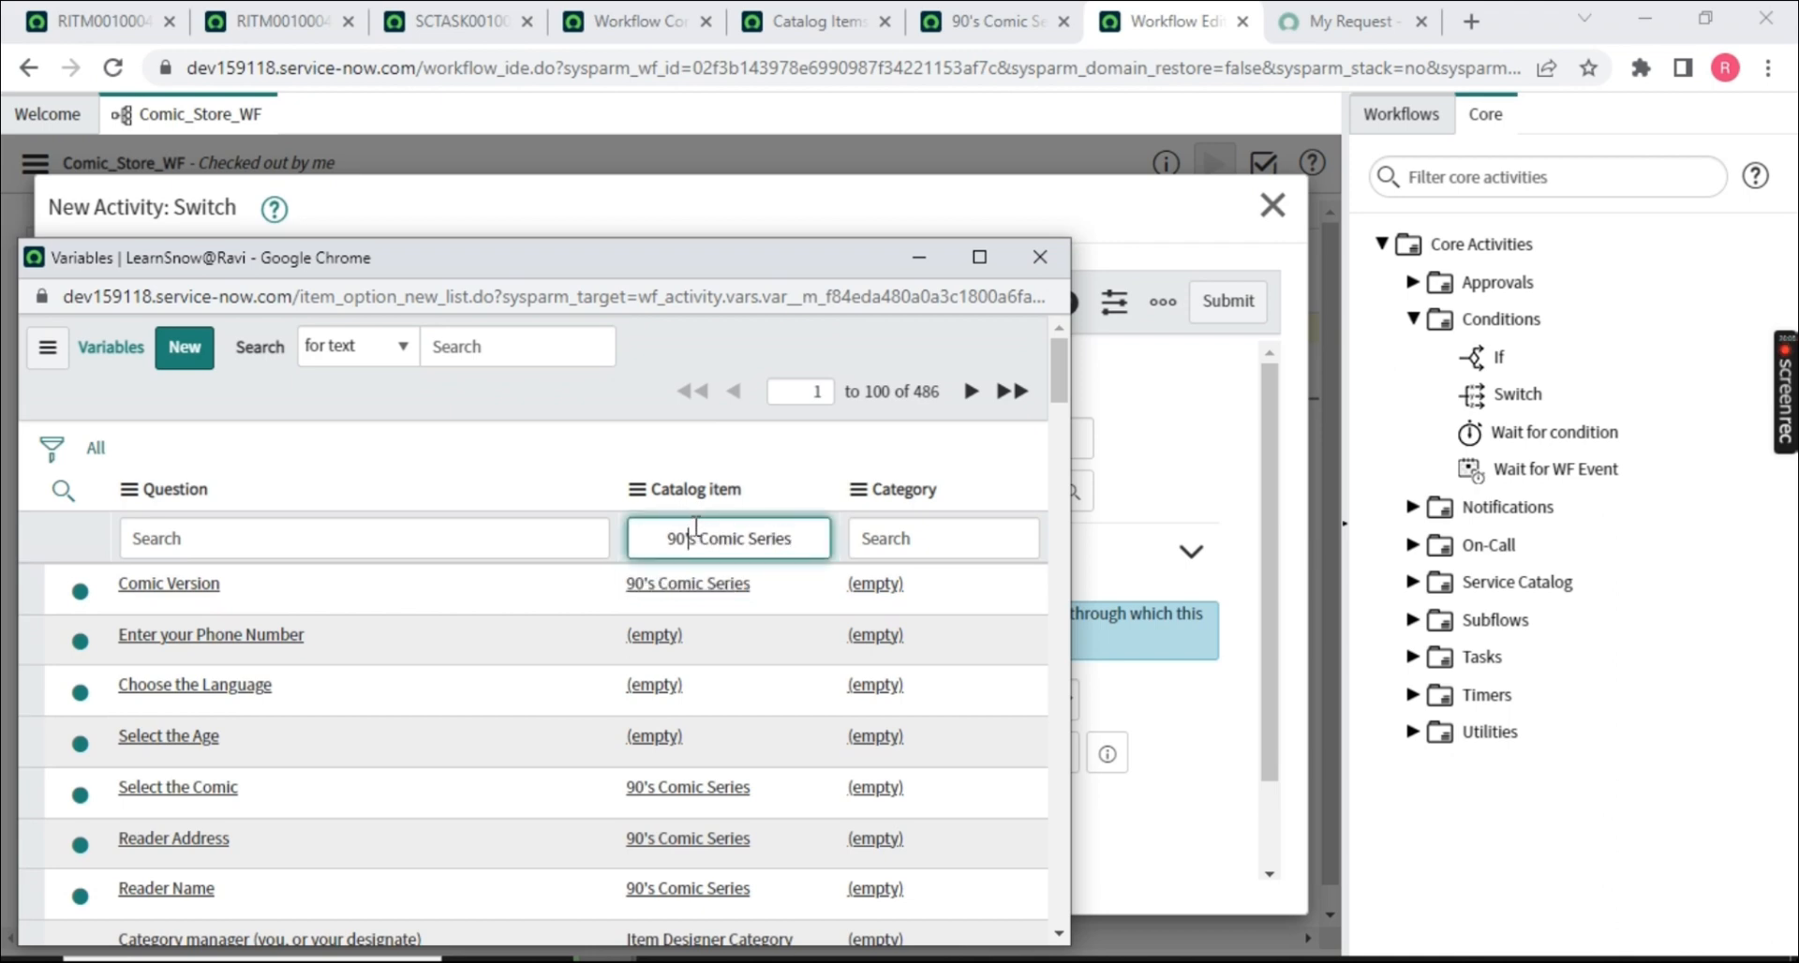
key("BackSpace")
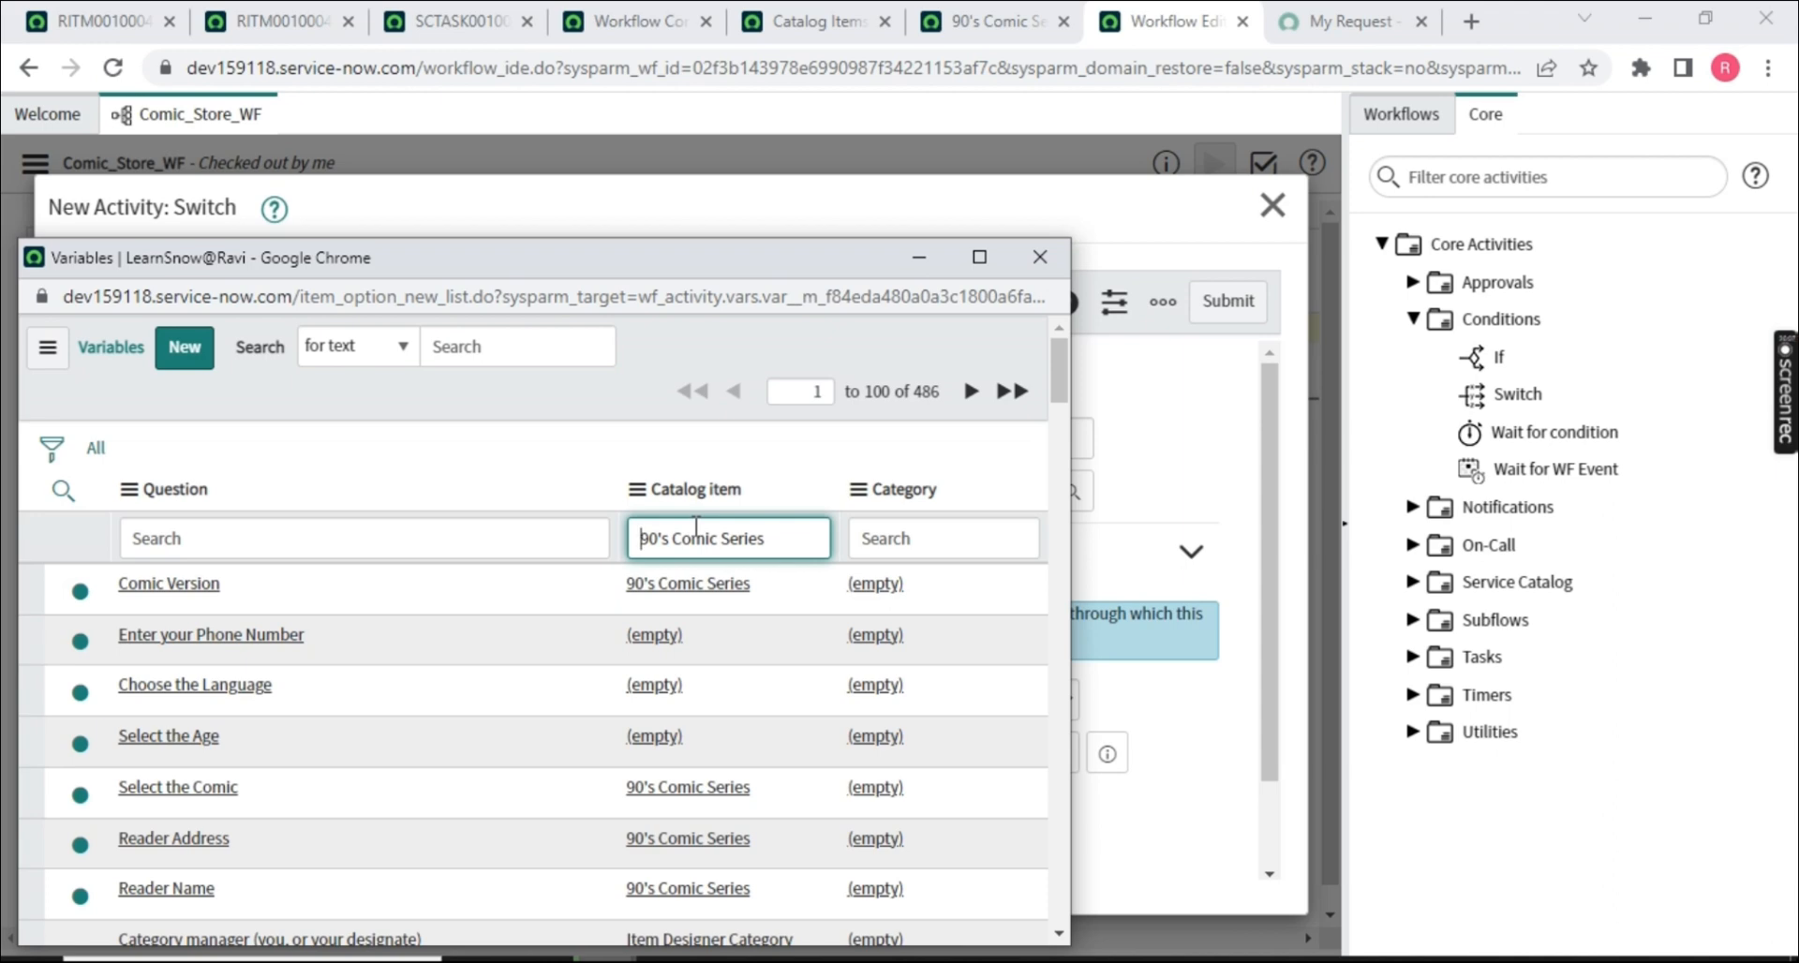
key("Return")
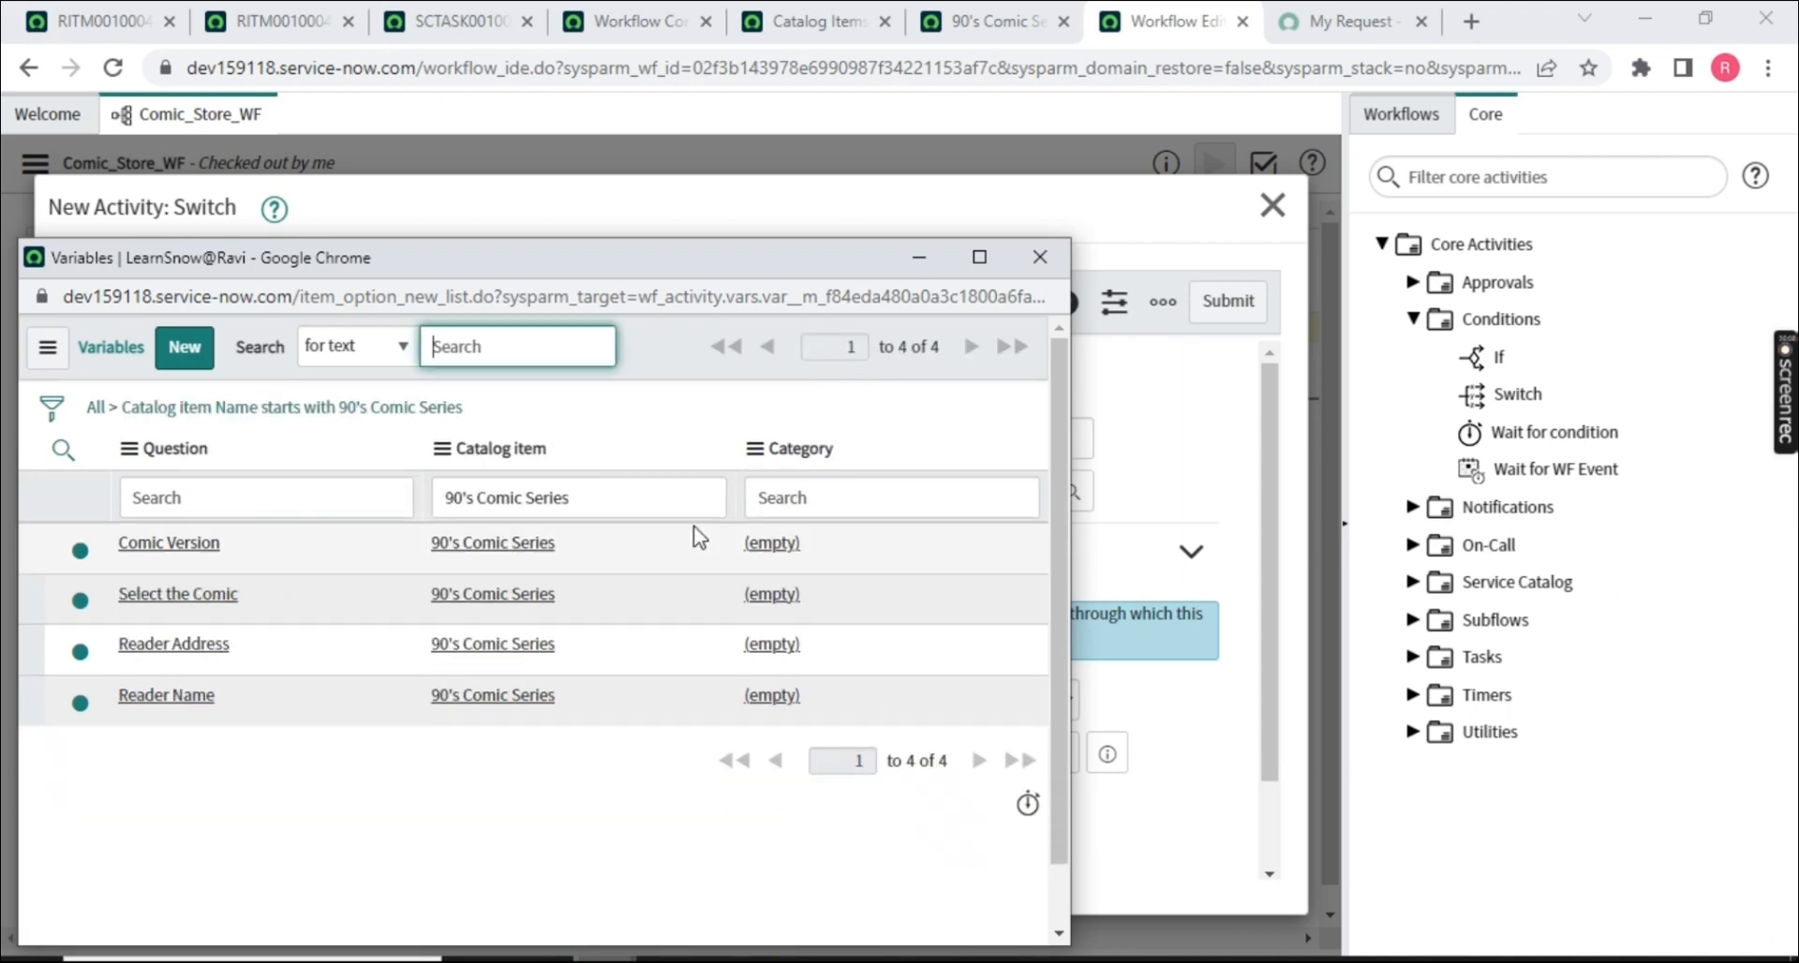
- Set the Switch's variable to Select the Comic and submit the new activity
left_click(170, 596)
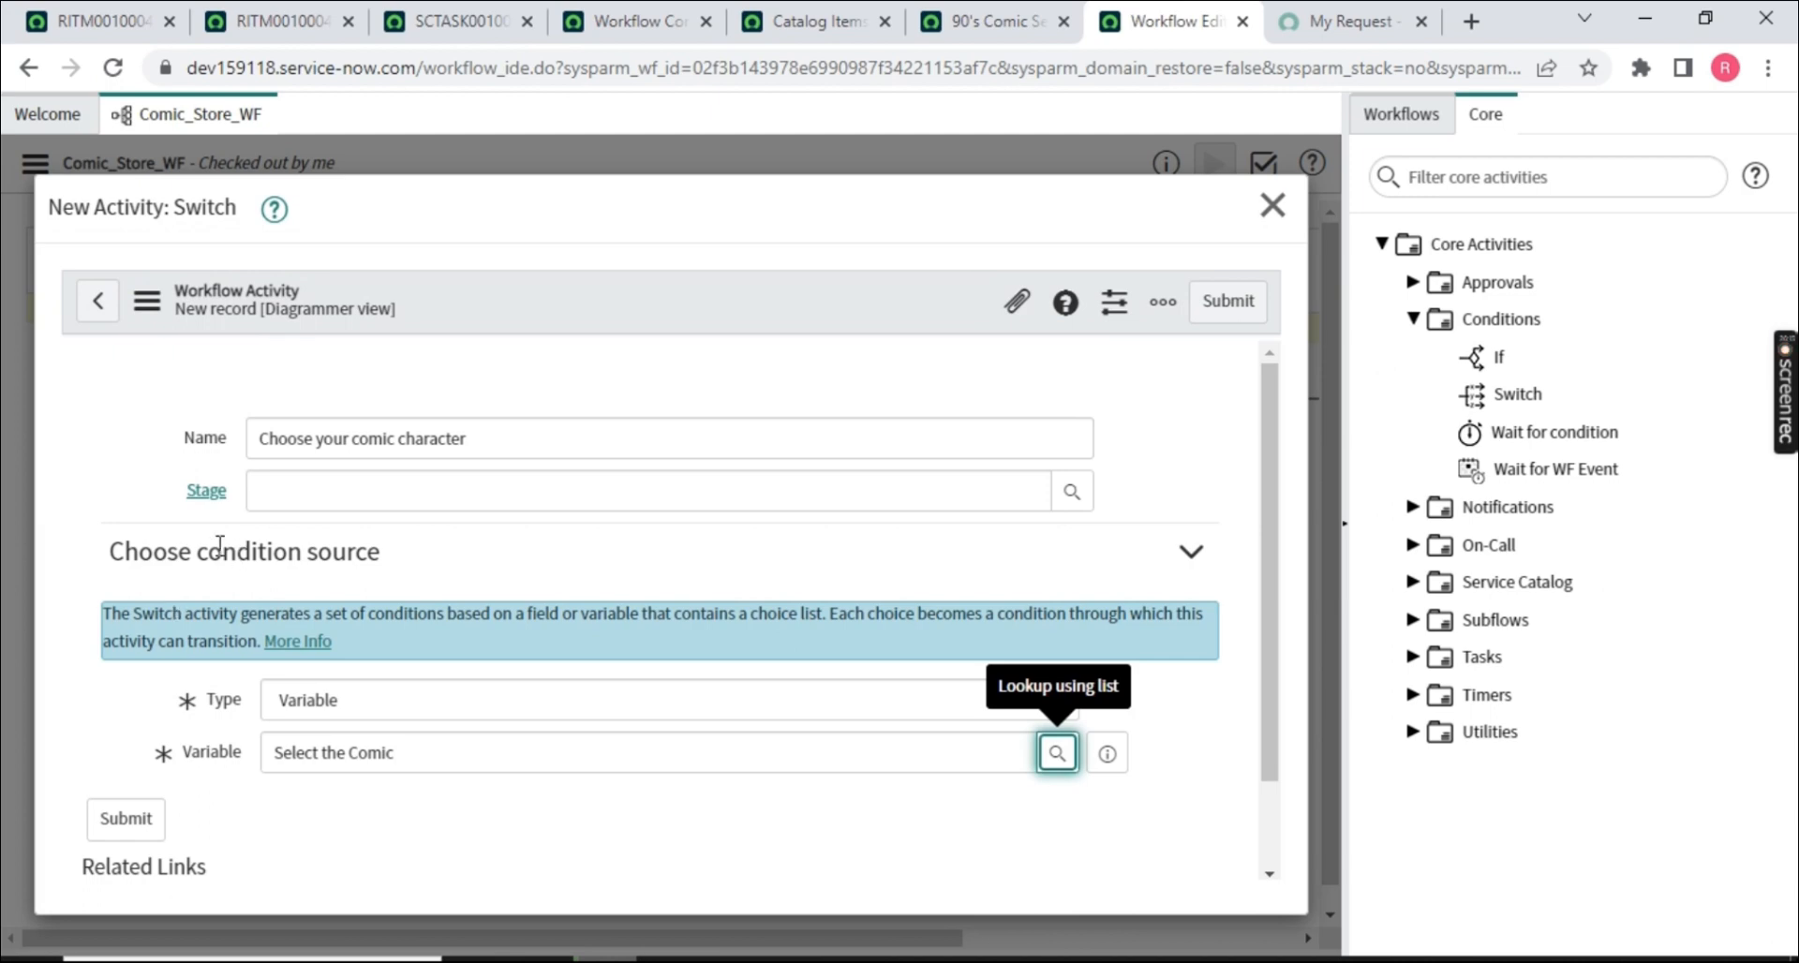
left_click_drag(440, 761, 257, 764)
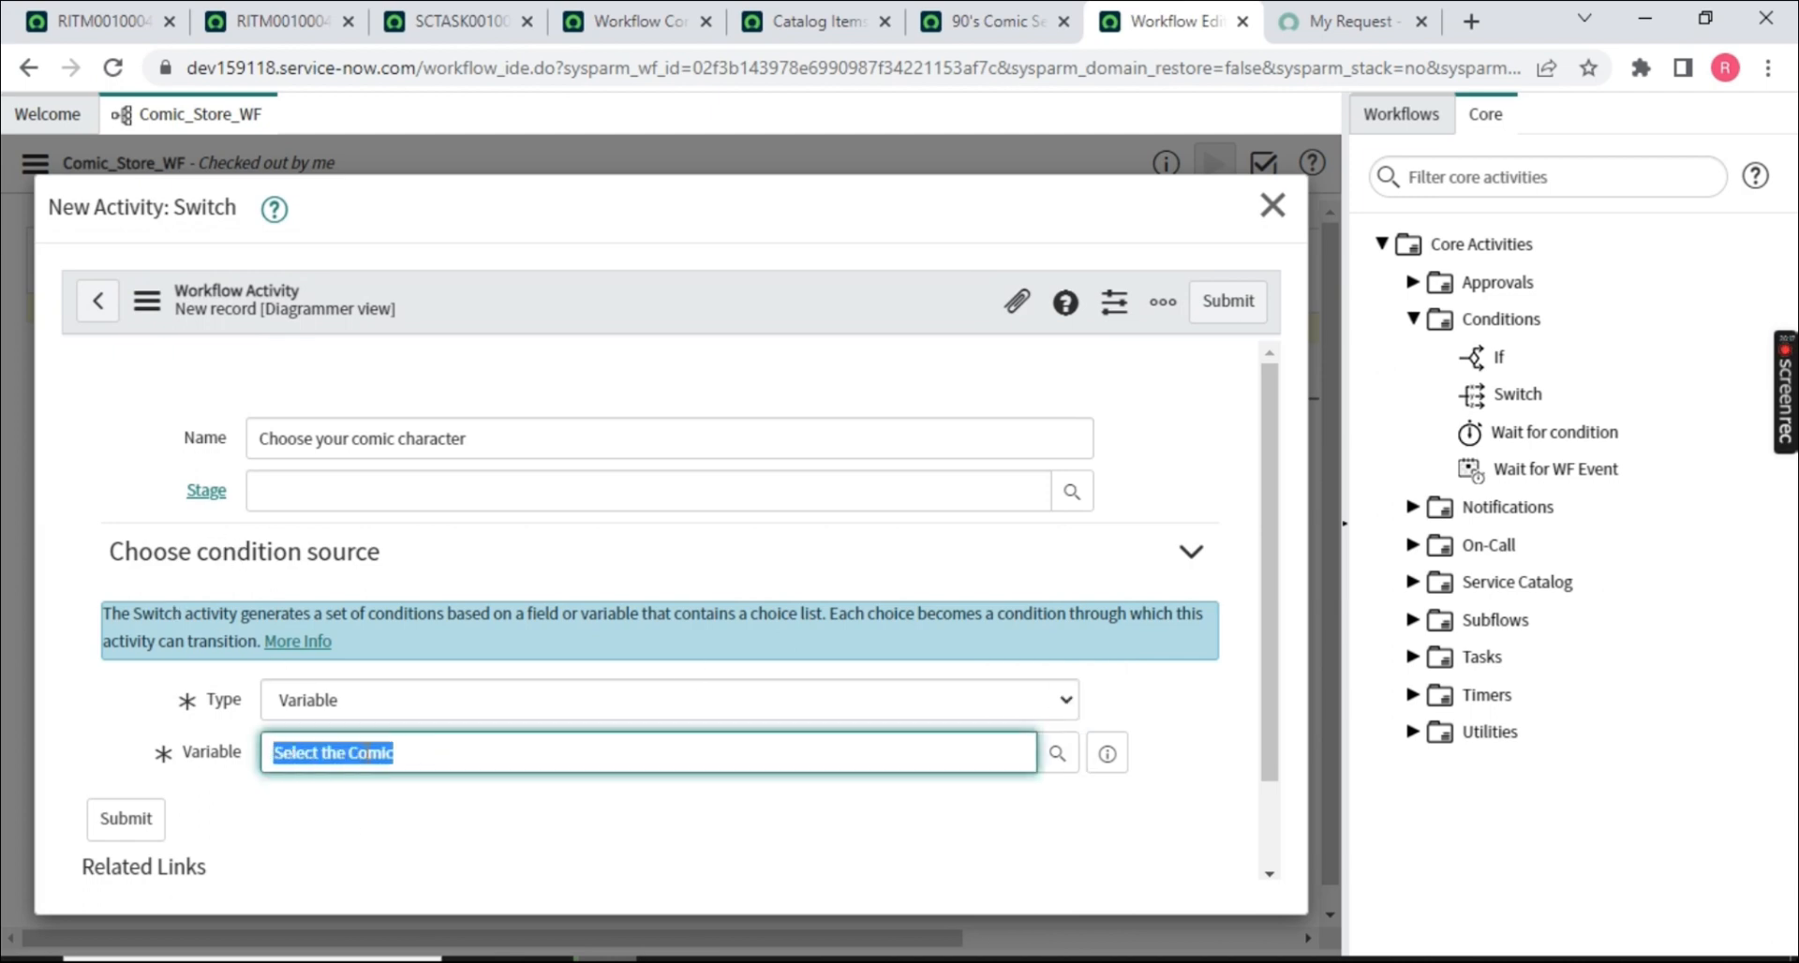
left_click(1227, 301)
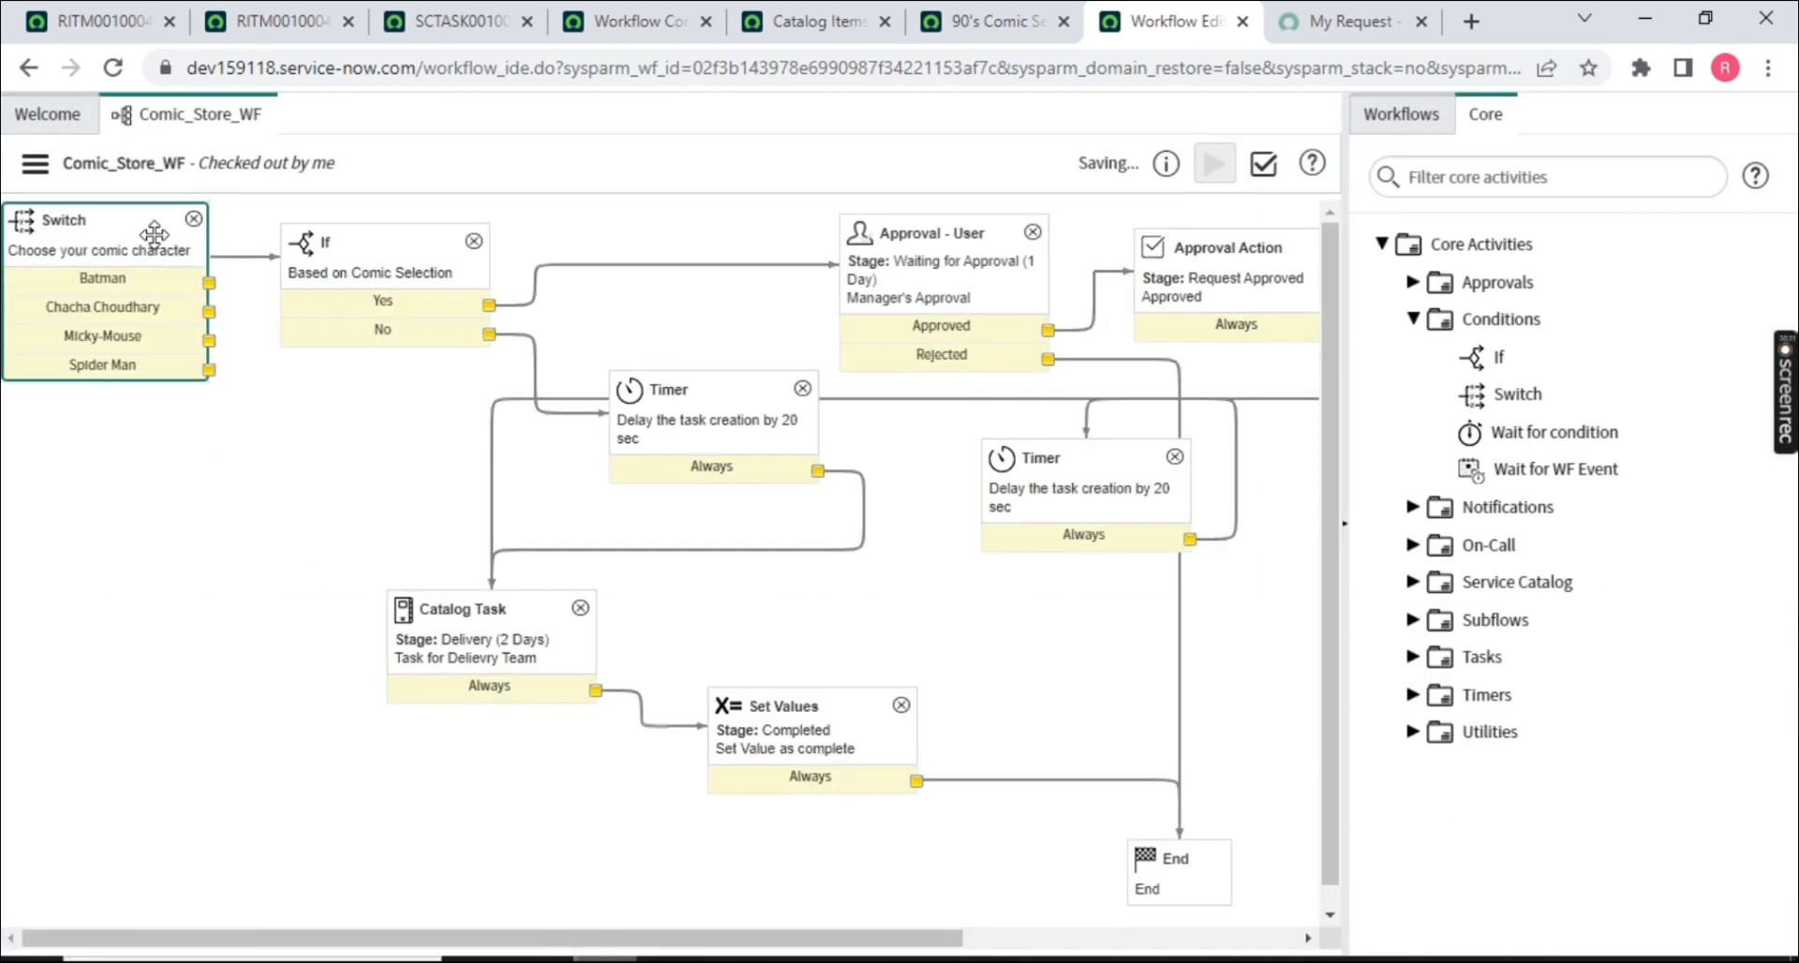
- Place the Switch below the If activity and delete the If activity from the workflow
left_click_drag(122, 210, 204, 459)
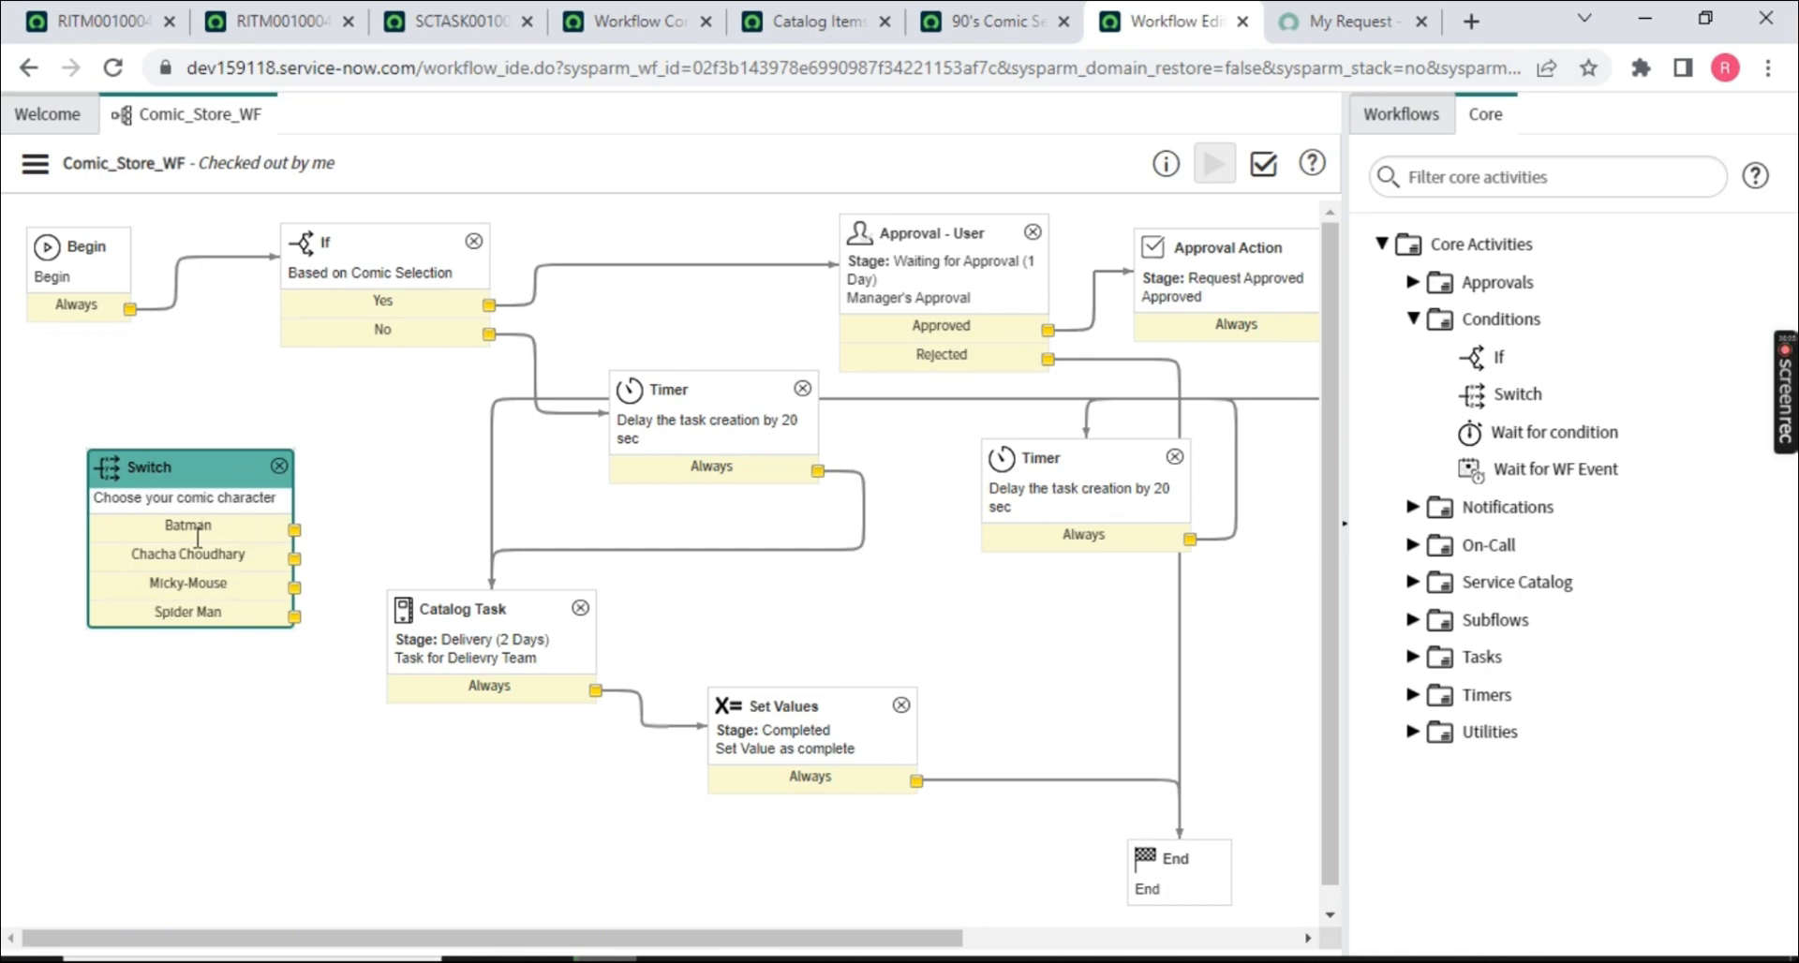
left_click(369, 254)
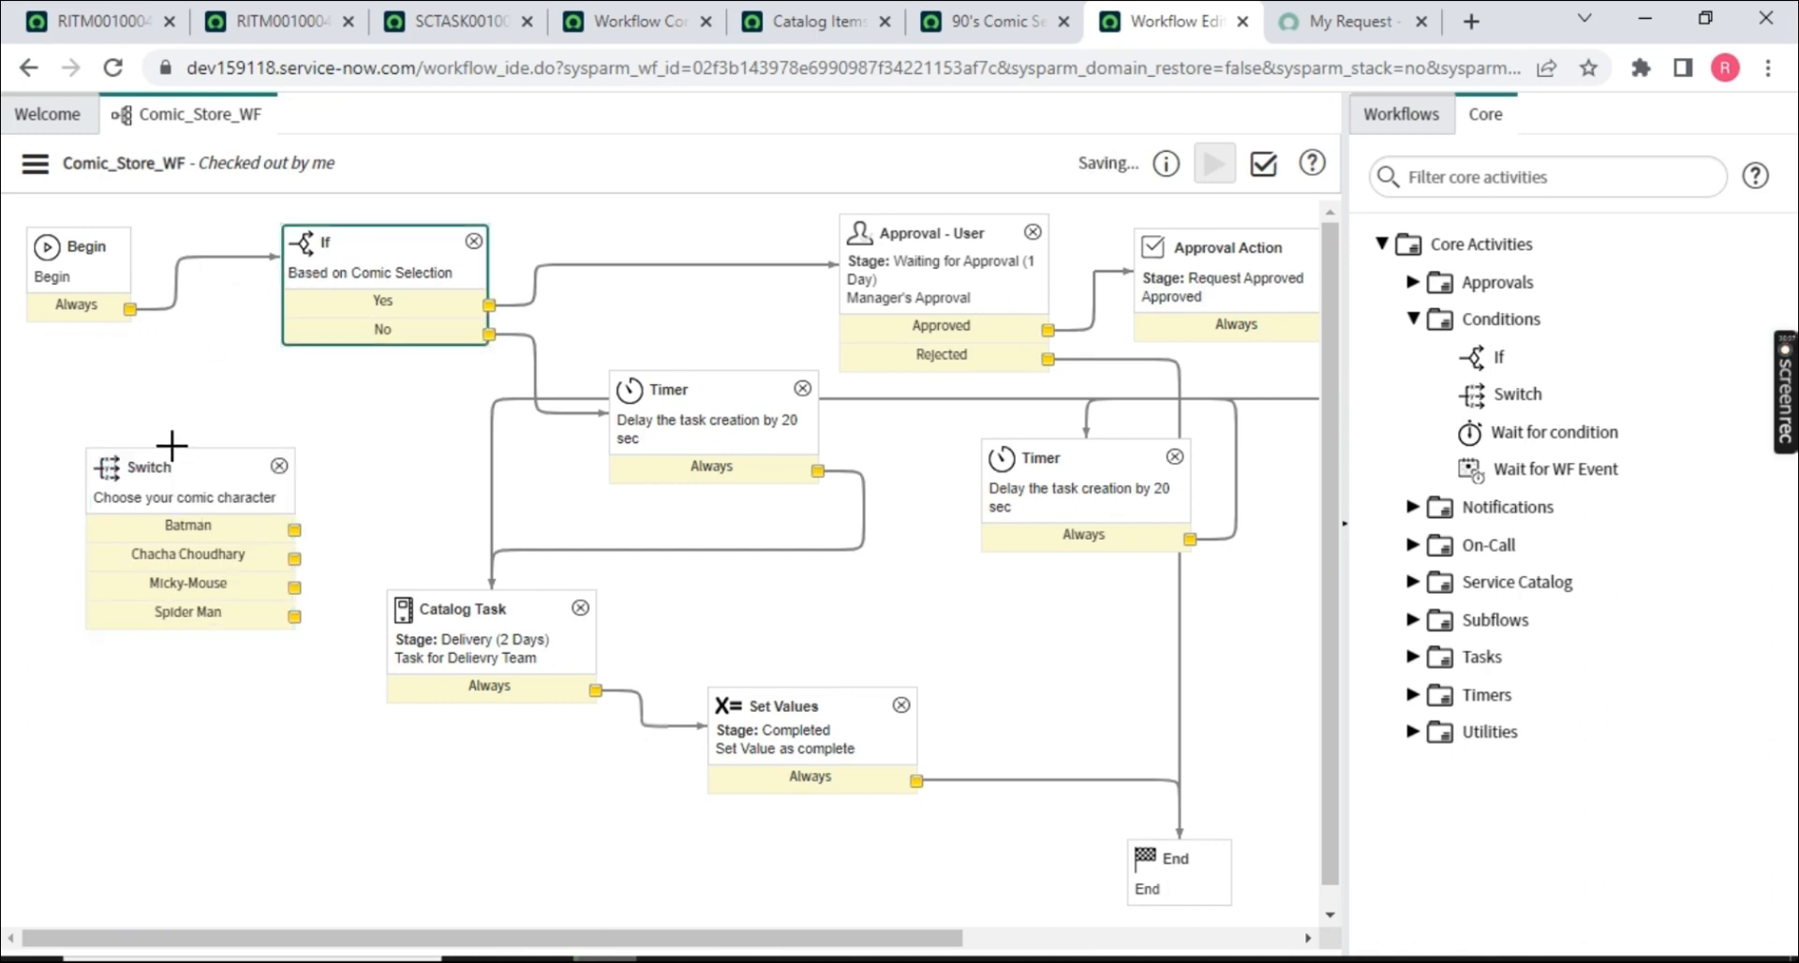
left_click_drag(200, 476, 340, 407)
left_click(474, 241)
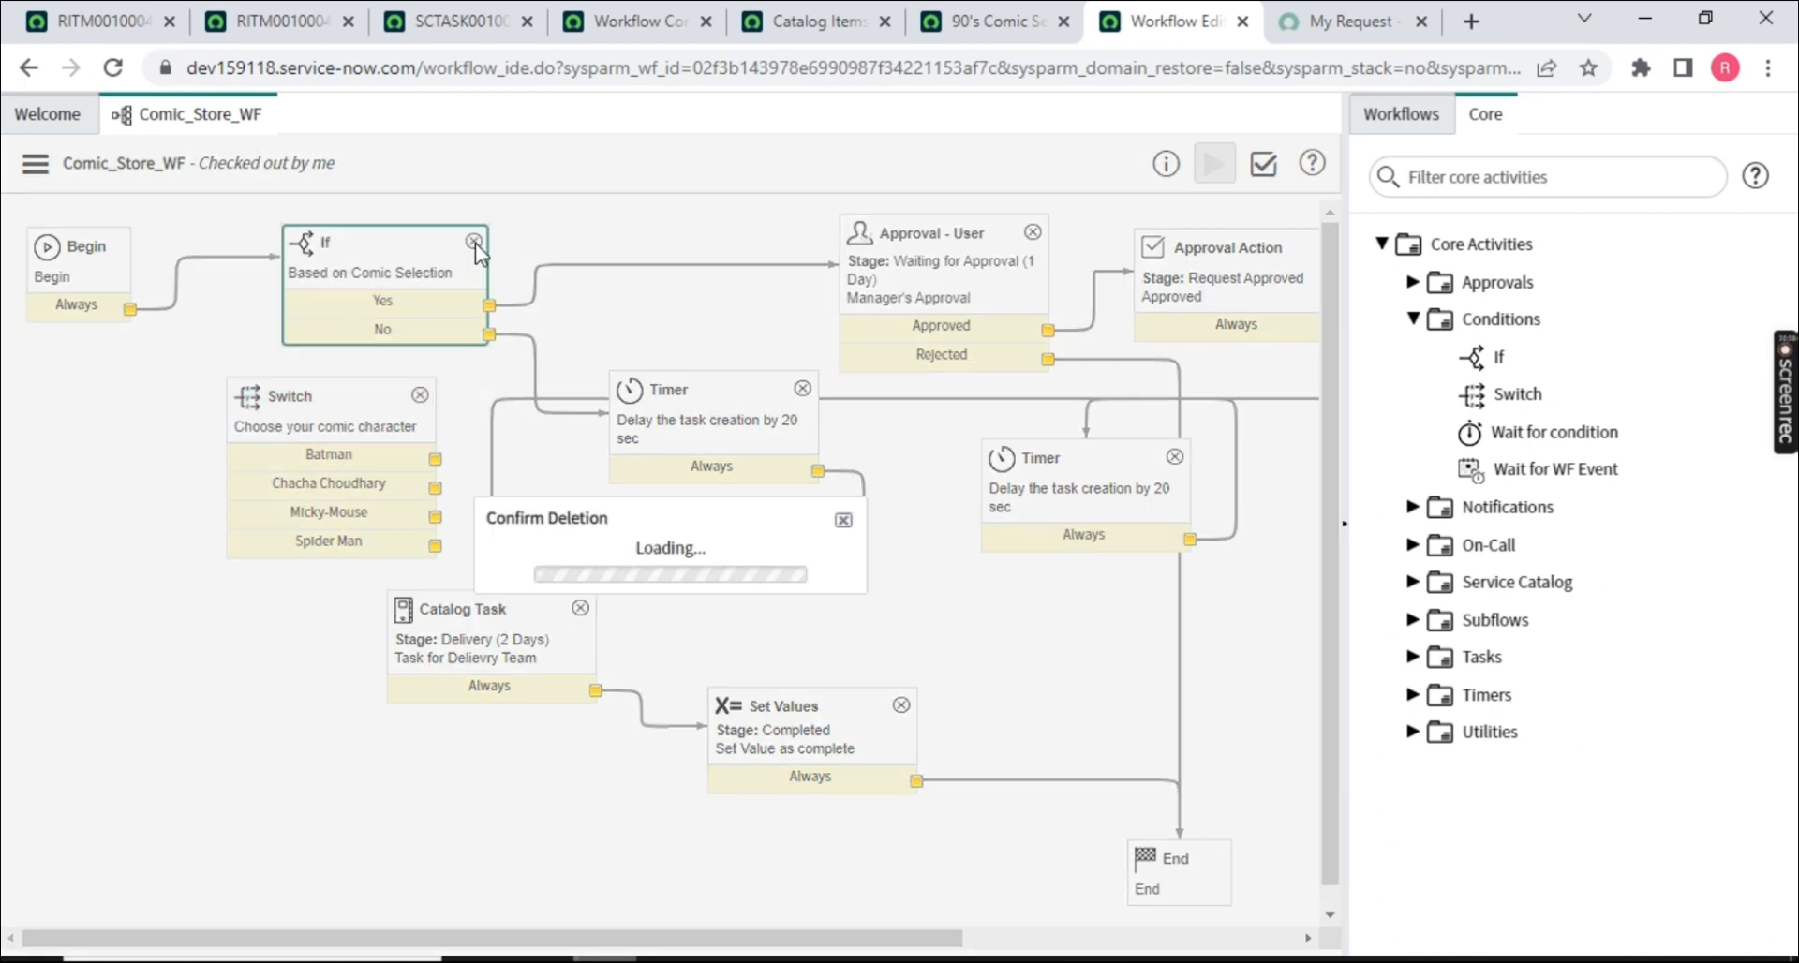
left_click(838, 585)
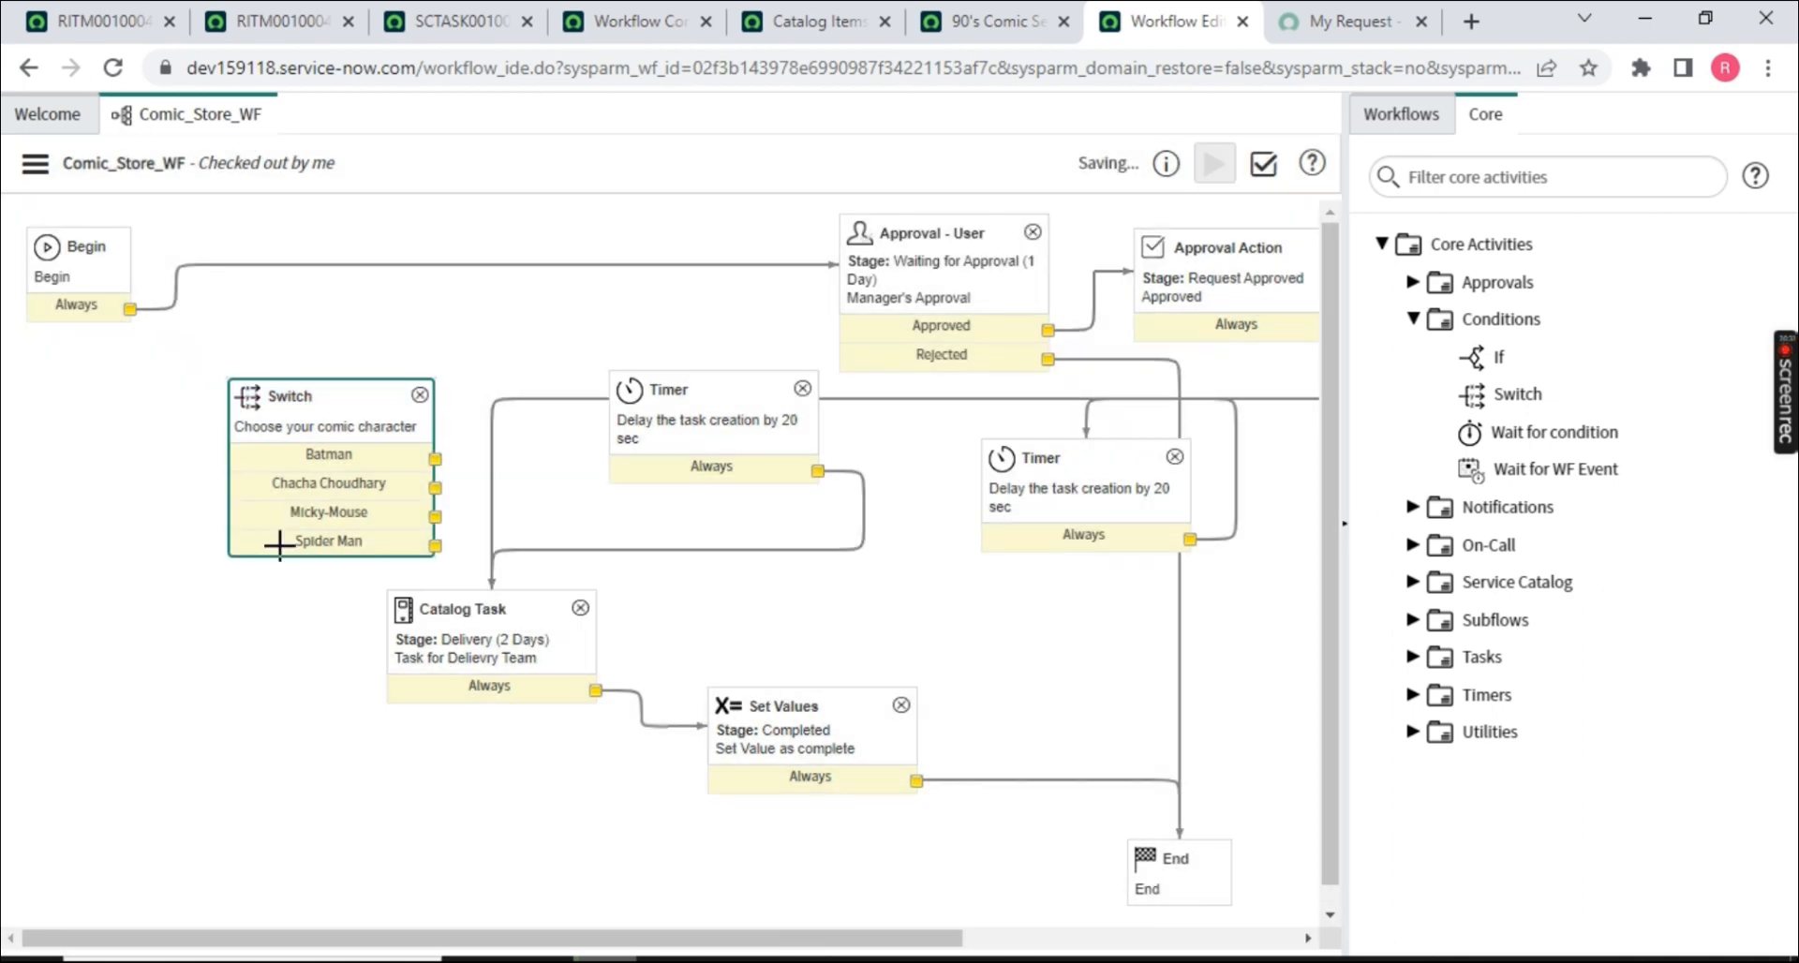
- Delete the connection from Begin to Approval - User and move the Switch into the gap beside Begin
left_click_drag(313, 394, 334, 323)
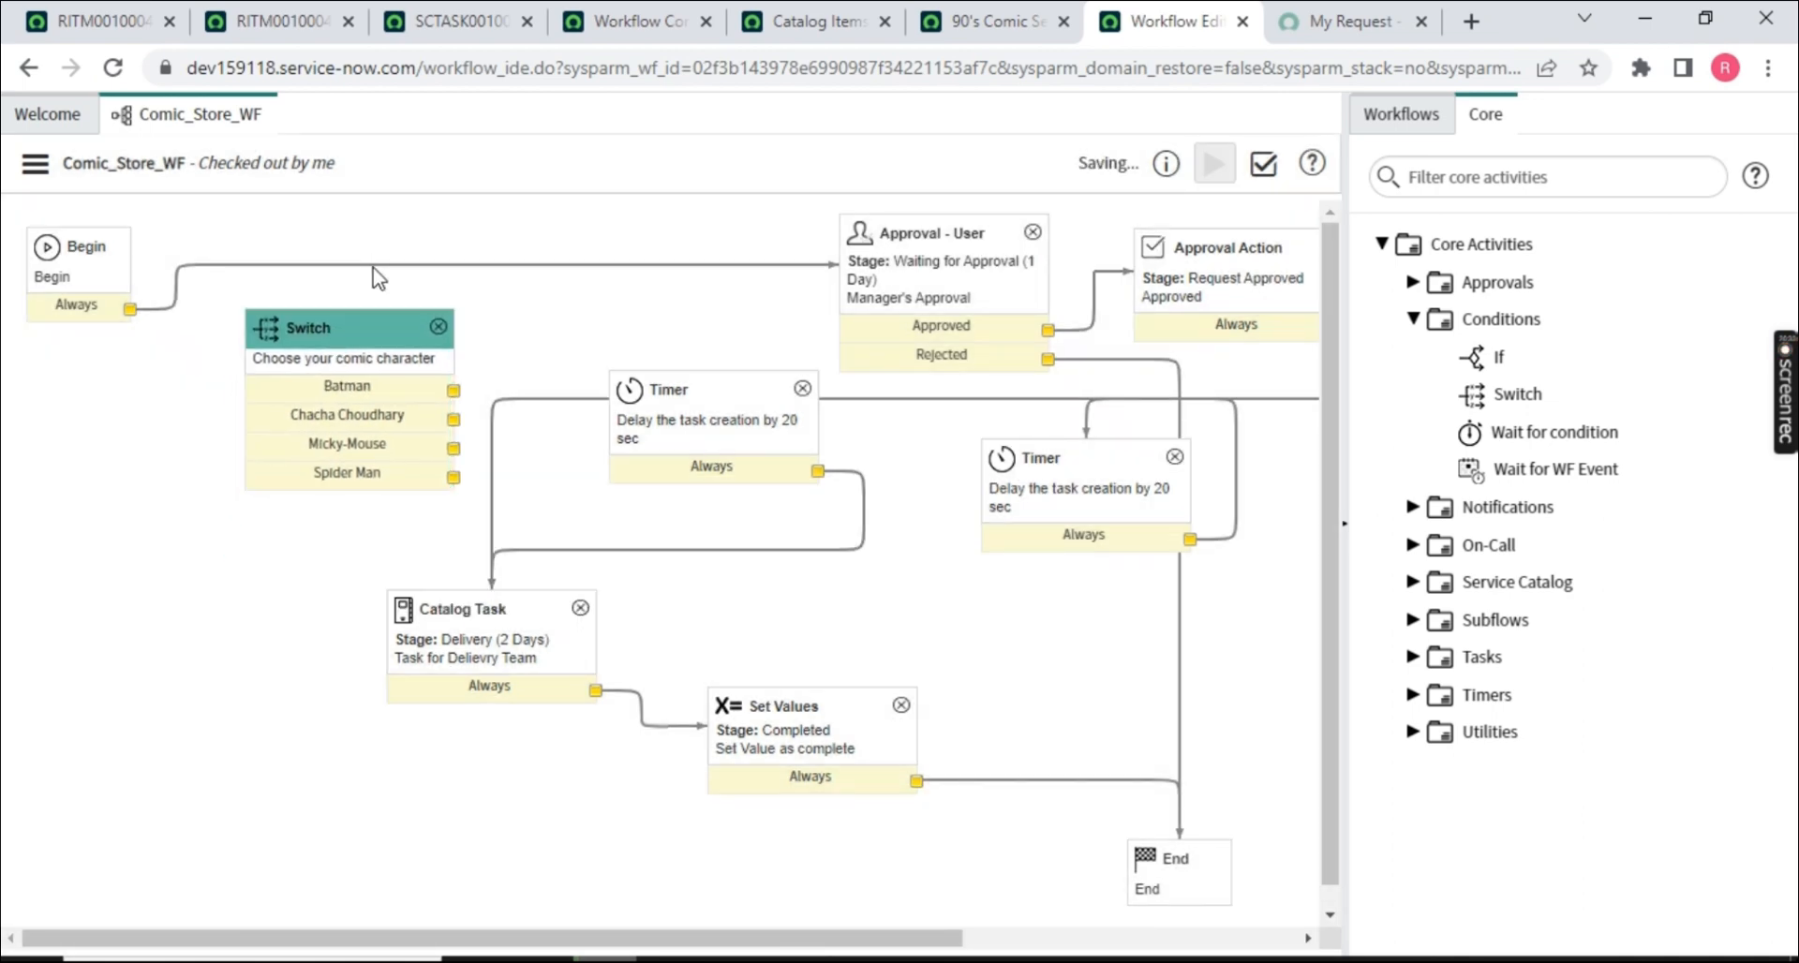
left_click(374, 267)
key("Delete")
left_click_drag(355, 318, 332, 211)
- Connect Begin to the Switch, its Batman and Spider Man outputs to Approval - User, and its Chacha Choudhary and Micky-Mouse outputs to the Timer
left_click_drag(431, 285, 876, 255)
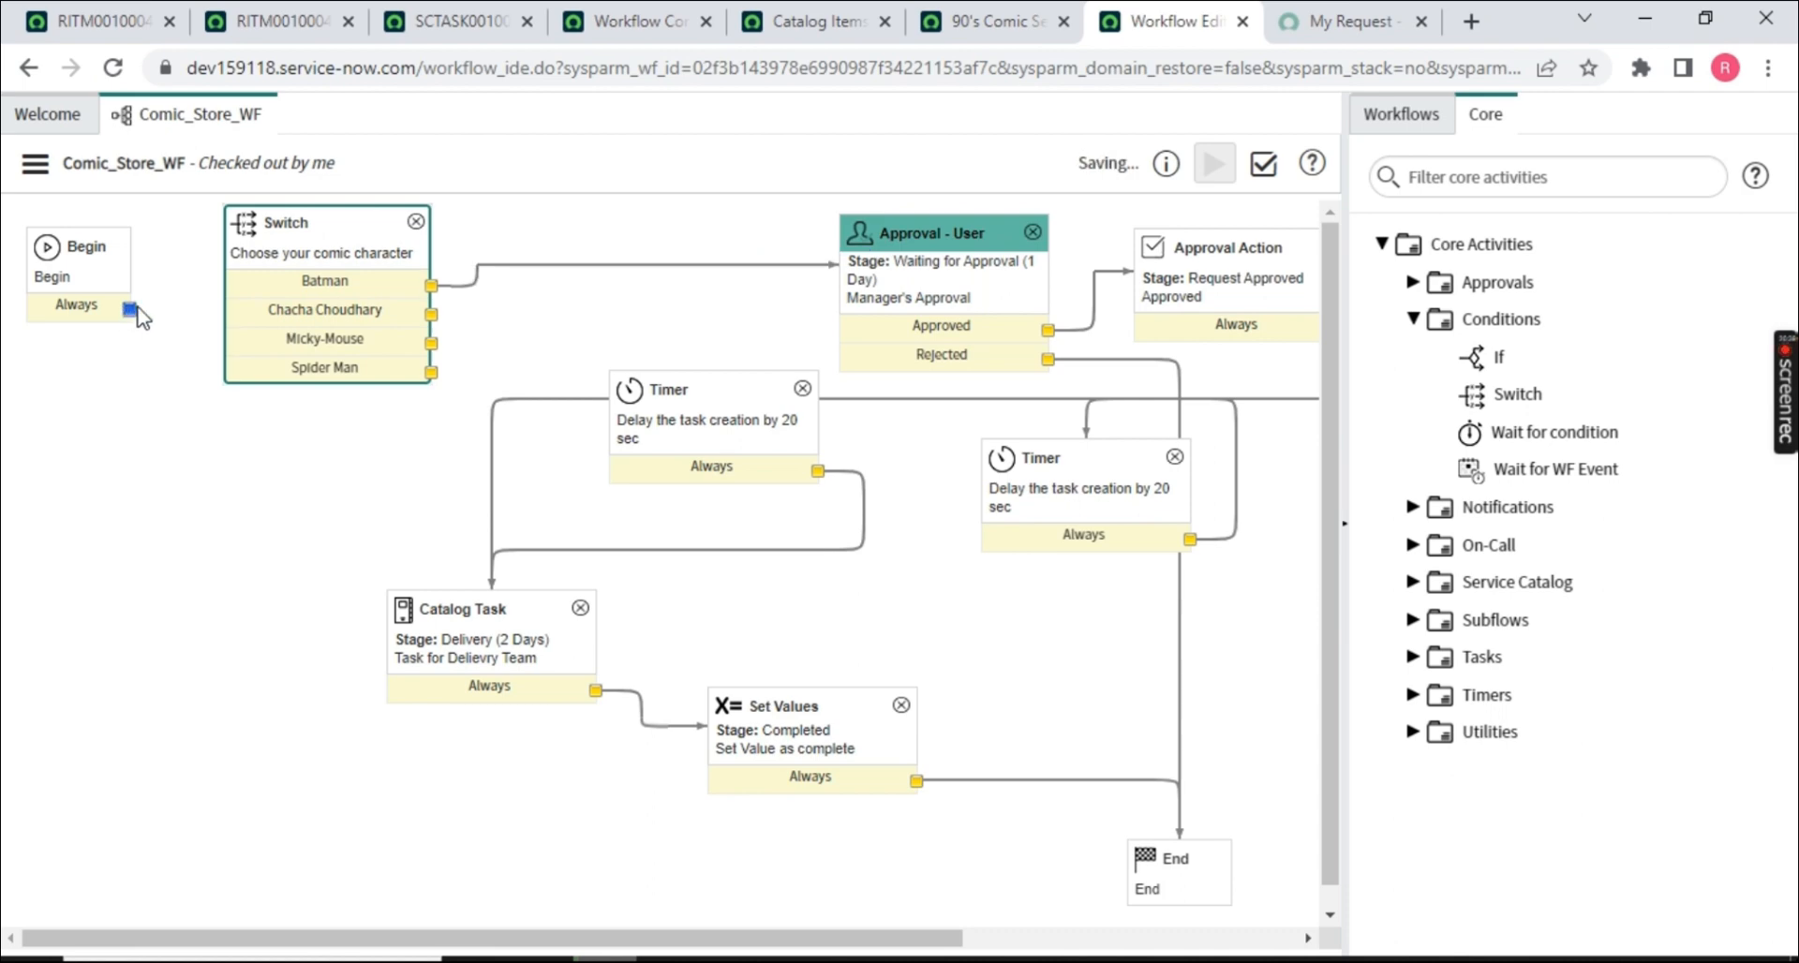
left_click_drag(130, 309, 242, 290)
left_click_drag(431, 315, 712, 395)
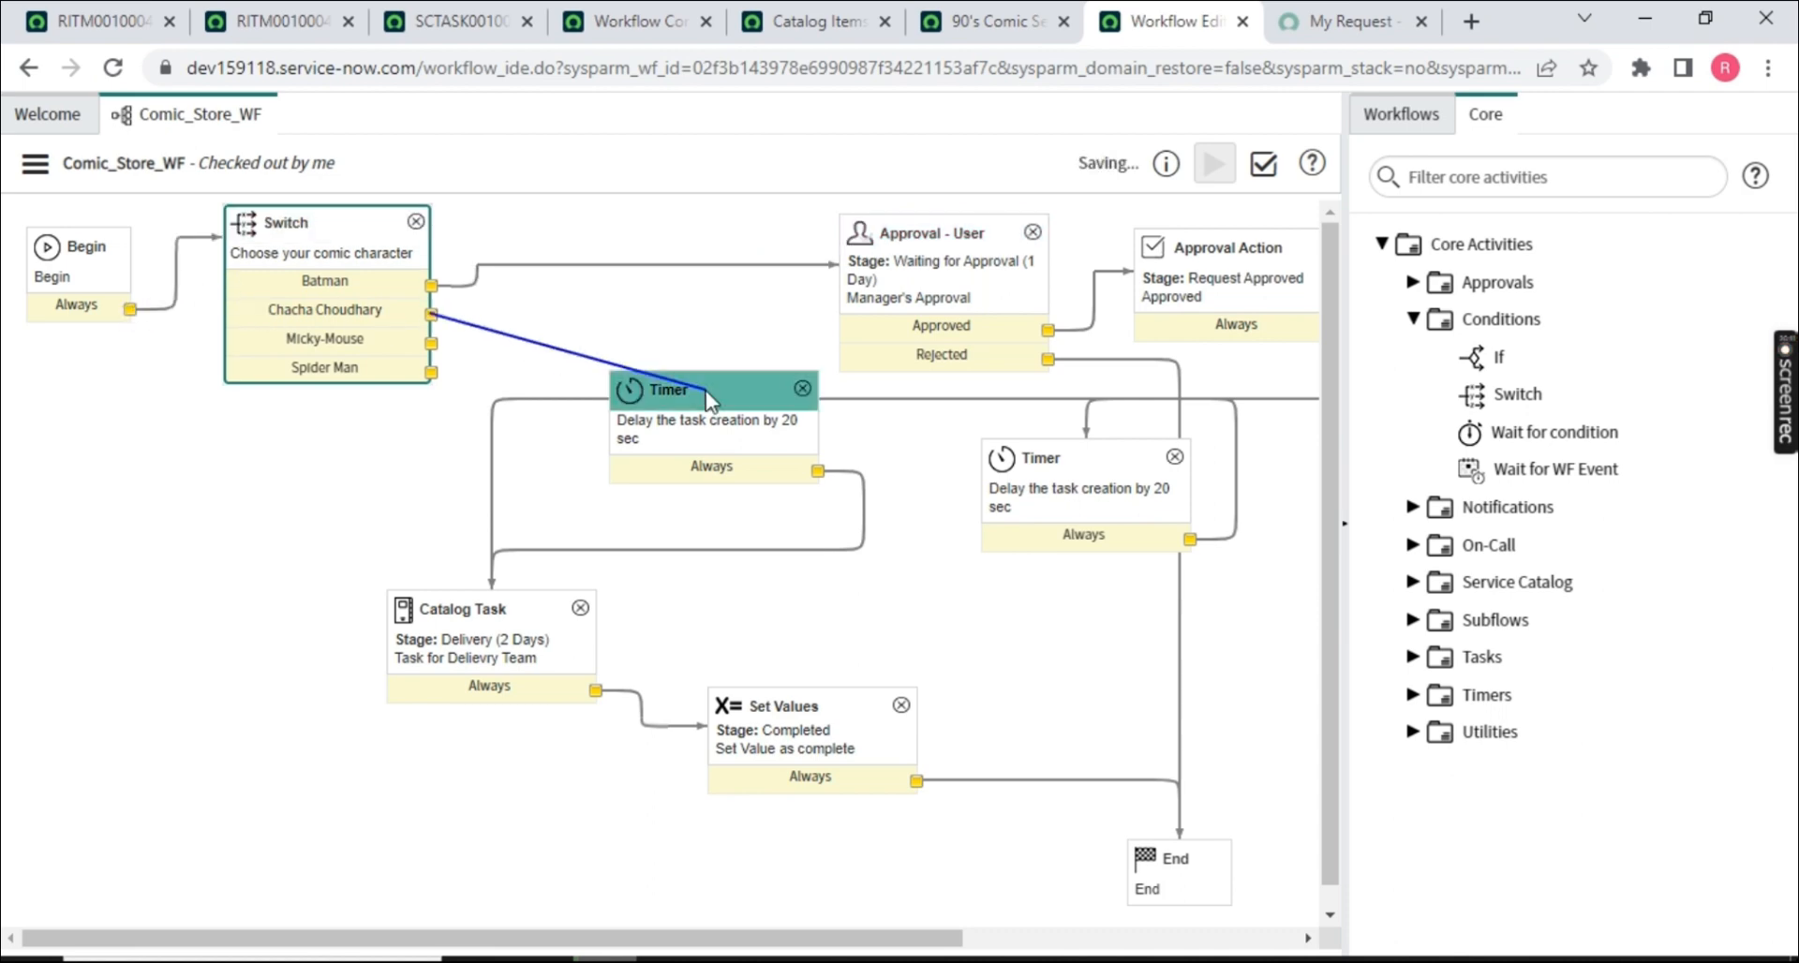
left_click_drag(431, 344, 625, 406)
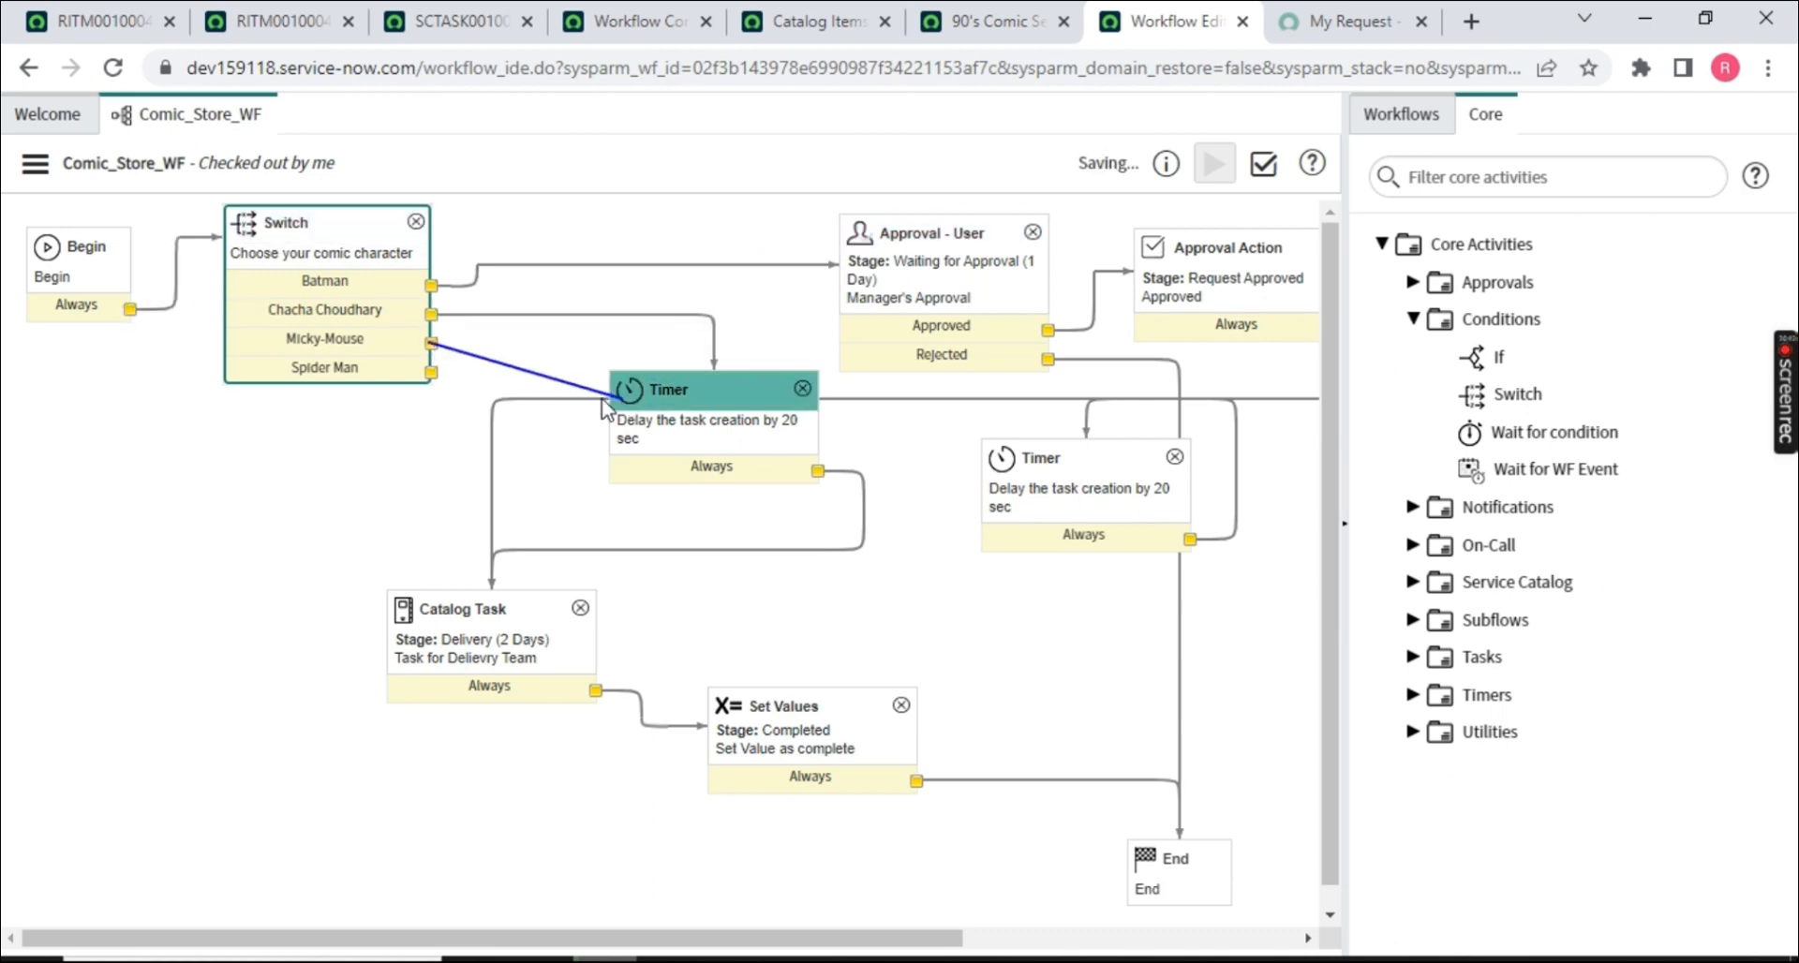
left_click_drag(431, 373, 876, 318)
left_click_drag(873, 319, 876, 320)
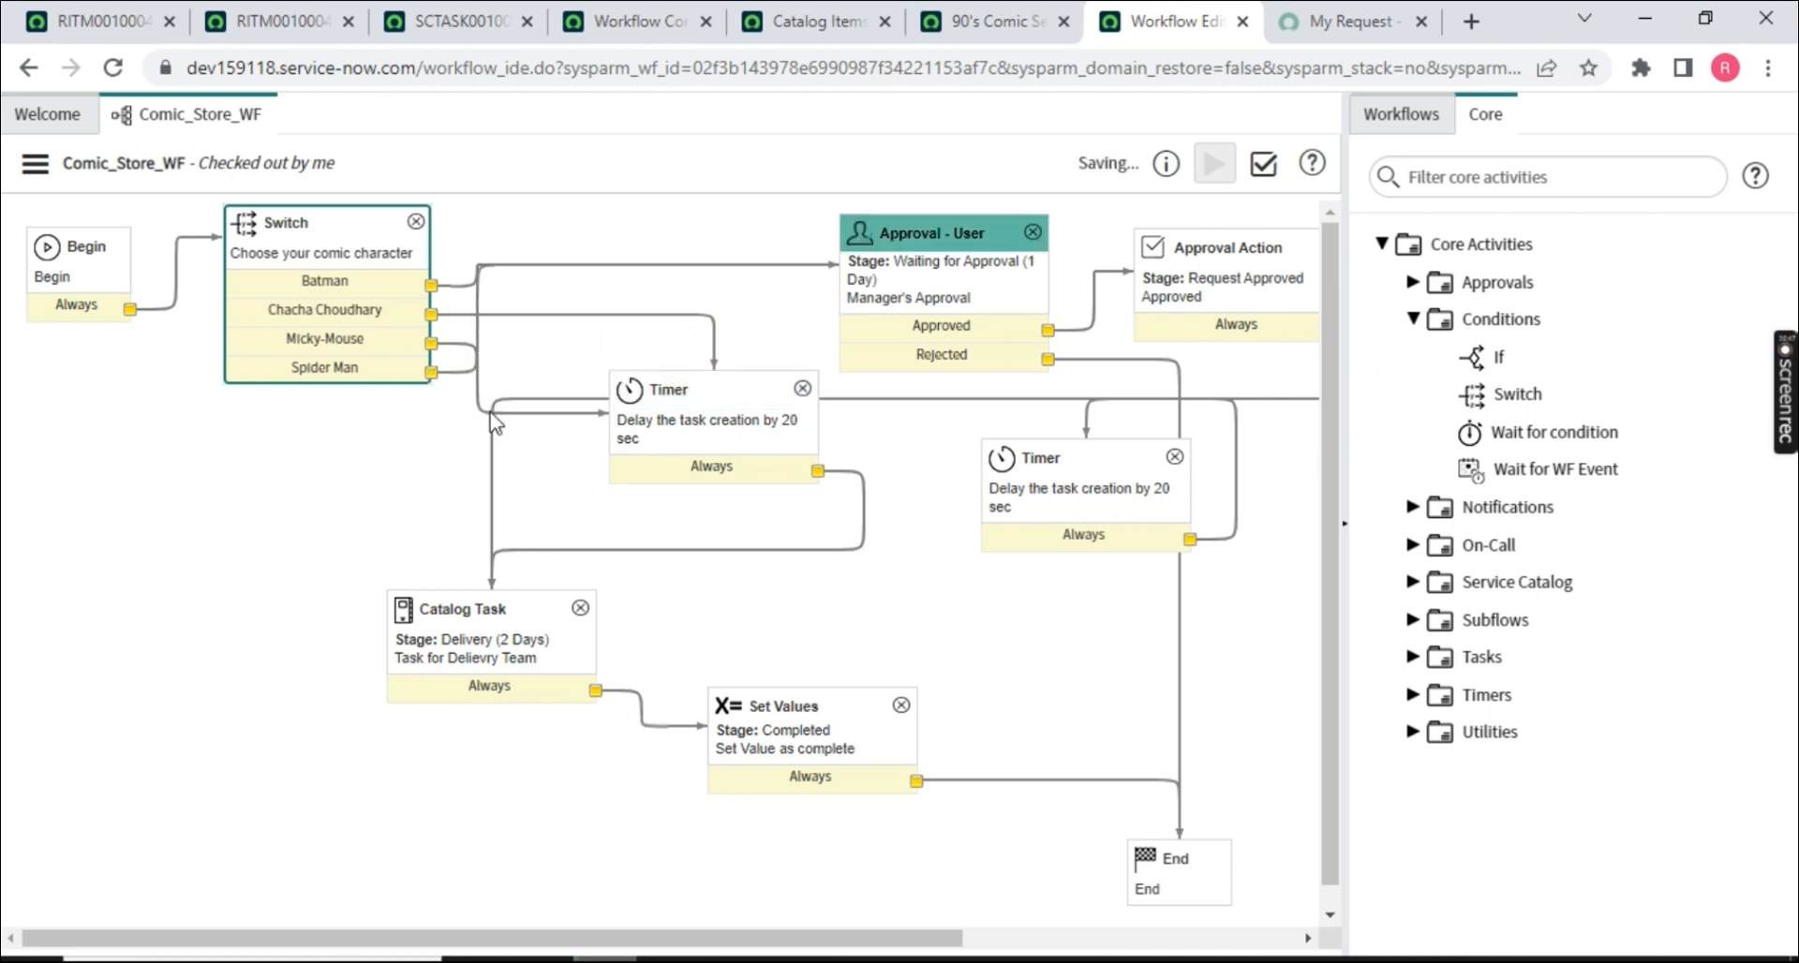
mouse_move(338, 232)
left_mouse_down()
mouse_move(286, 234)
mouse_move(299, 253)
mouse_move(308, 239)
left_mouse_up()
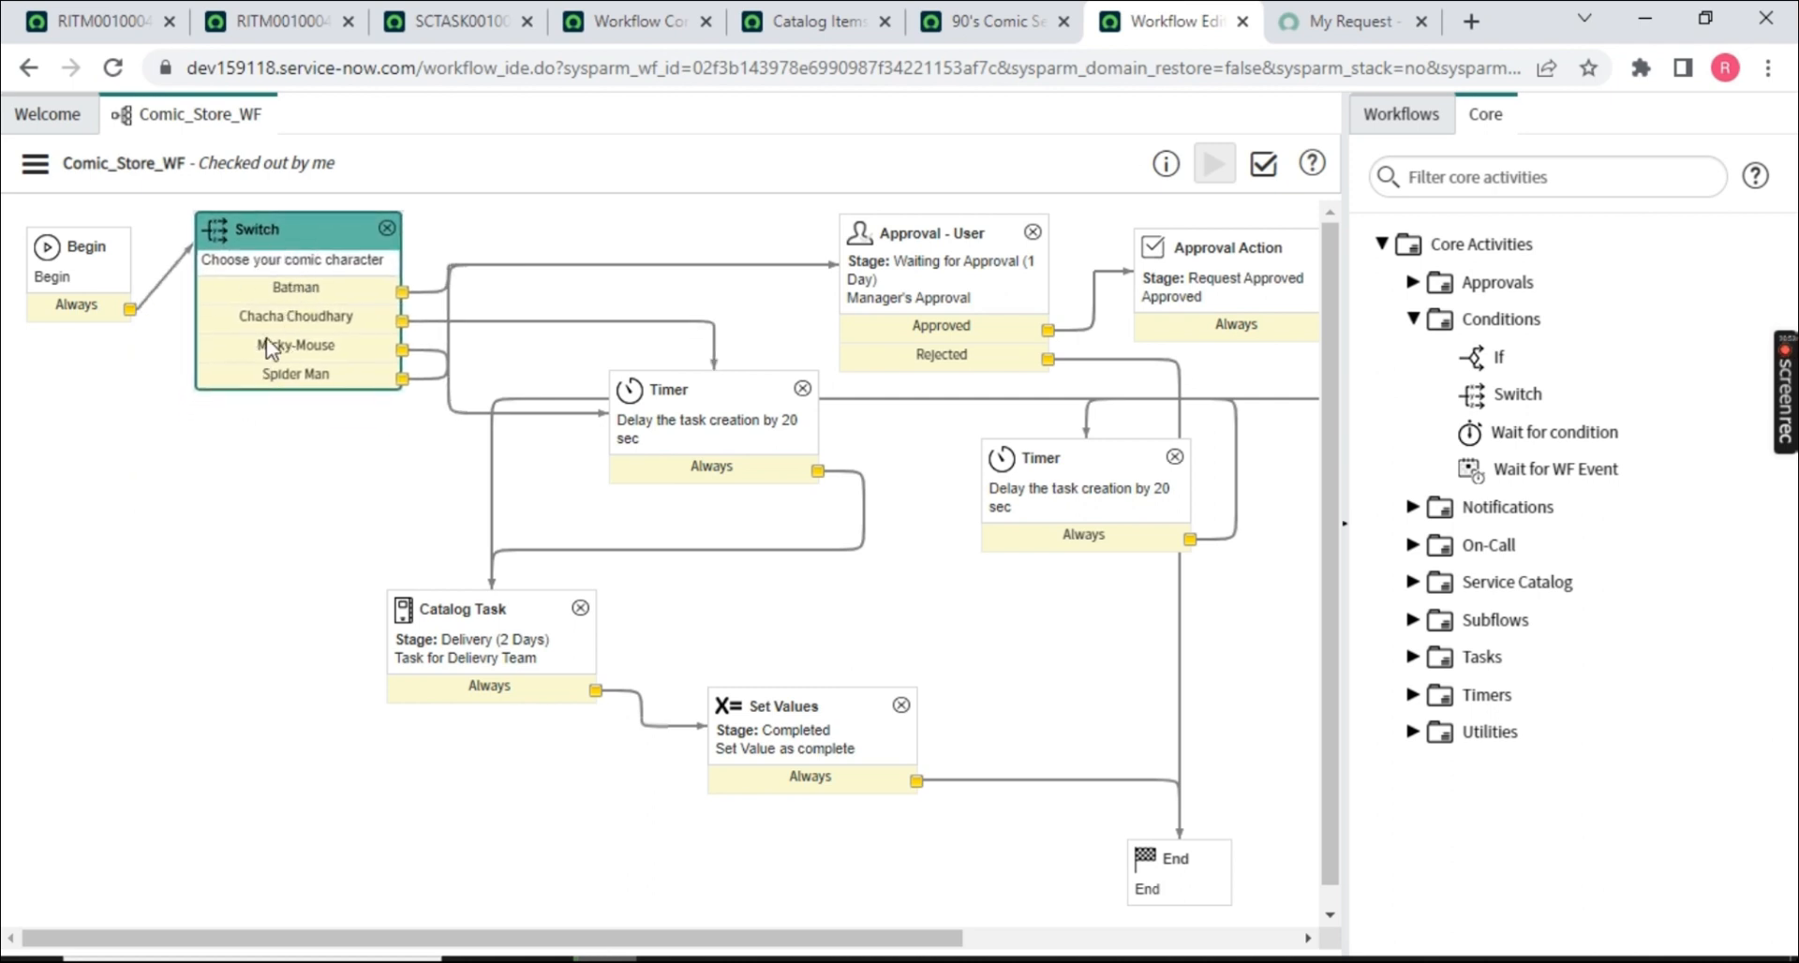
- Compare the Switch activity's Select the Comic variable with the comic choices offered on the 90's Comic Series order form
double_click(310, 255)
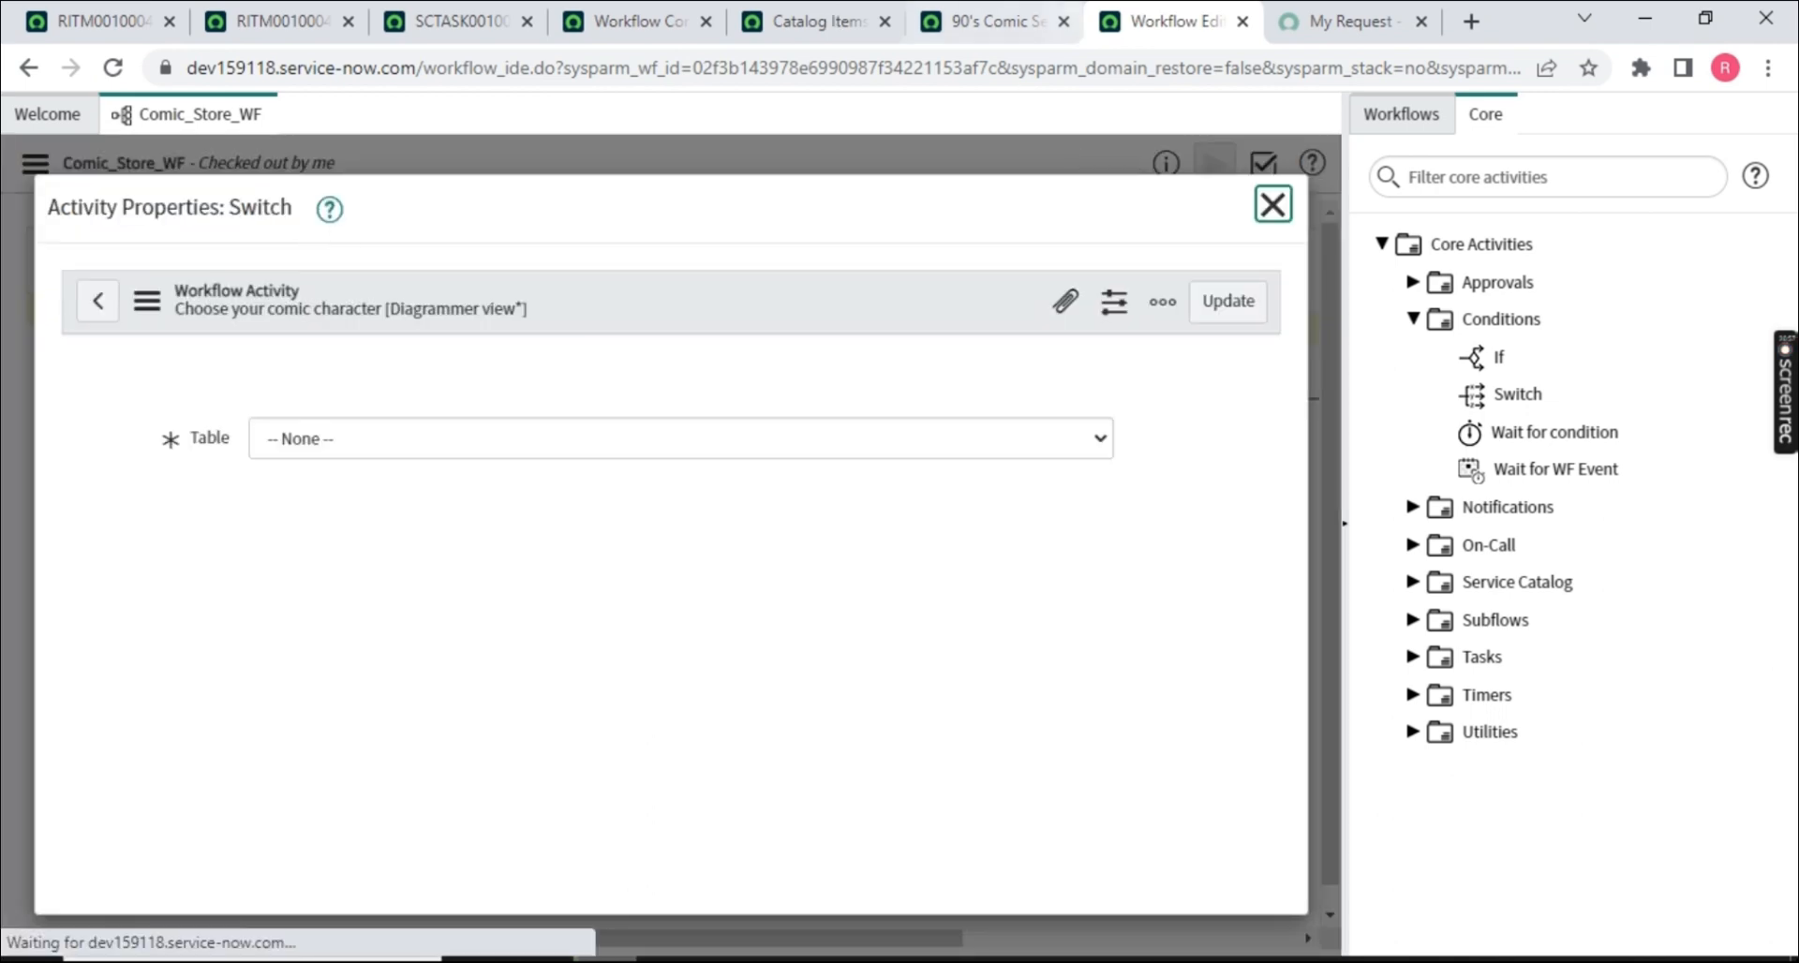
left_click(1330, 21)
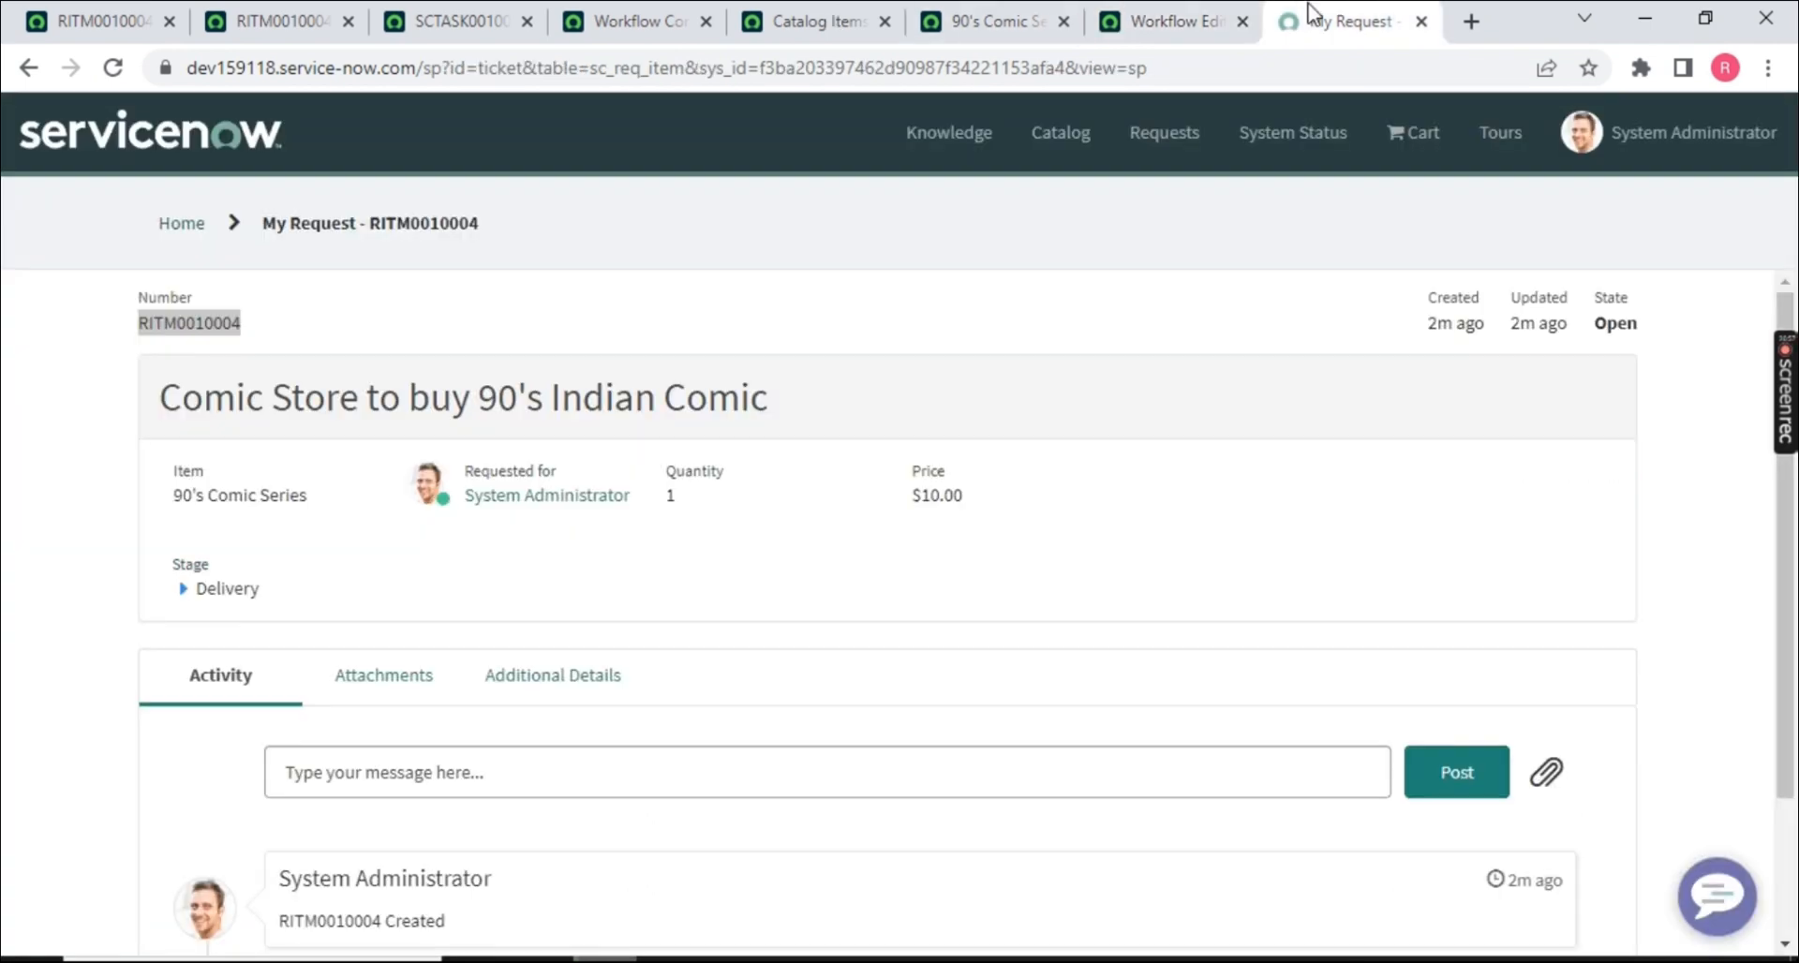
left_click(29, 68)
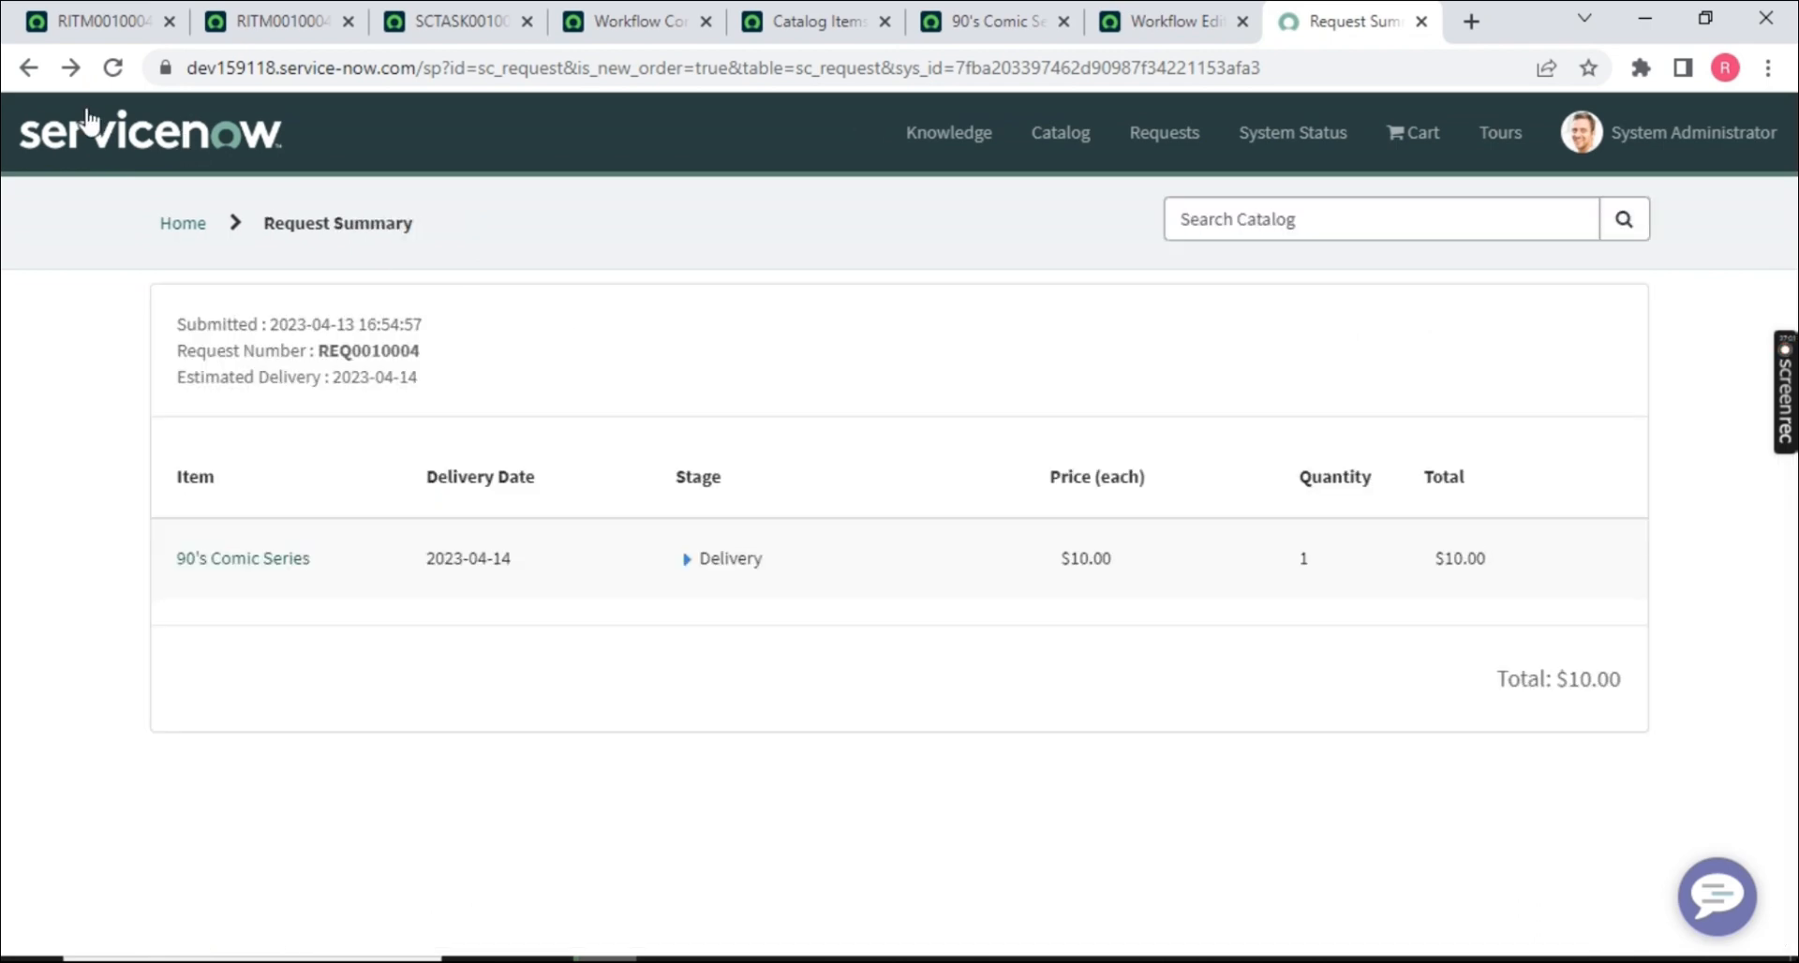
left_click(29, 67)
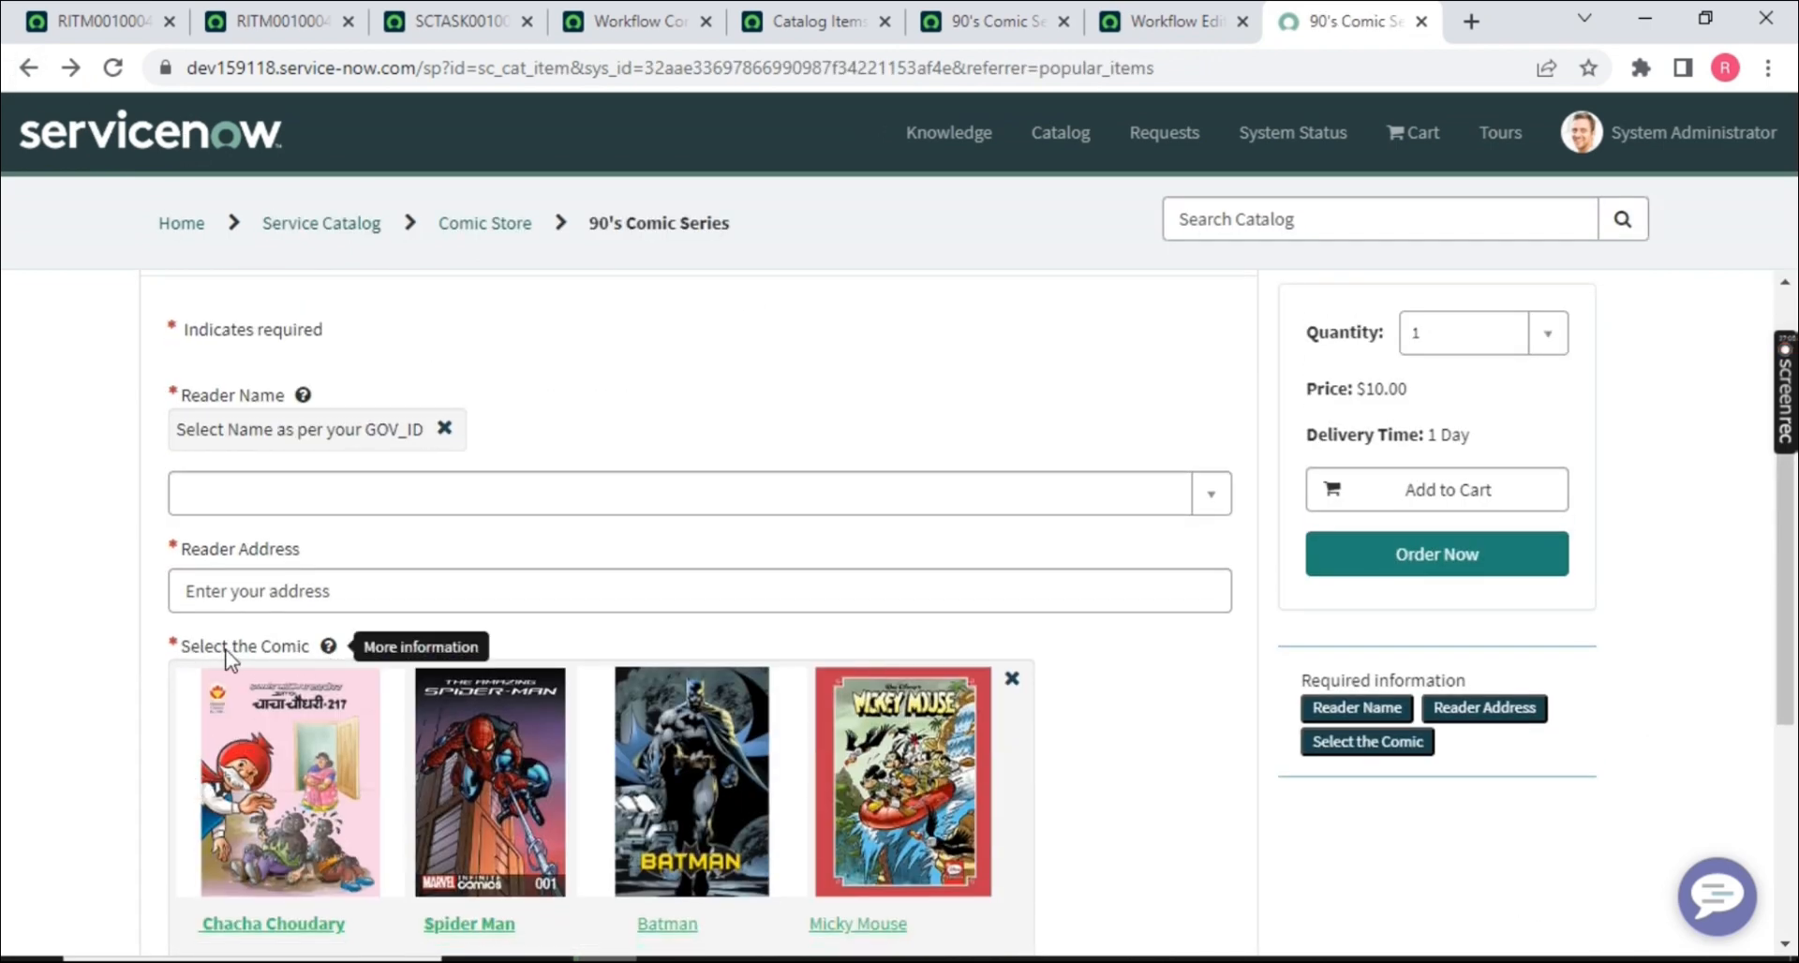
scroll(393, 520, "down", 5)
left_click(391, 482)
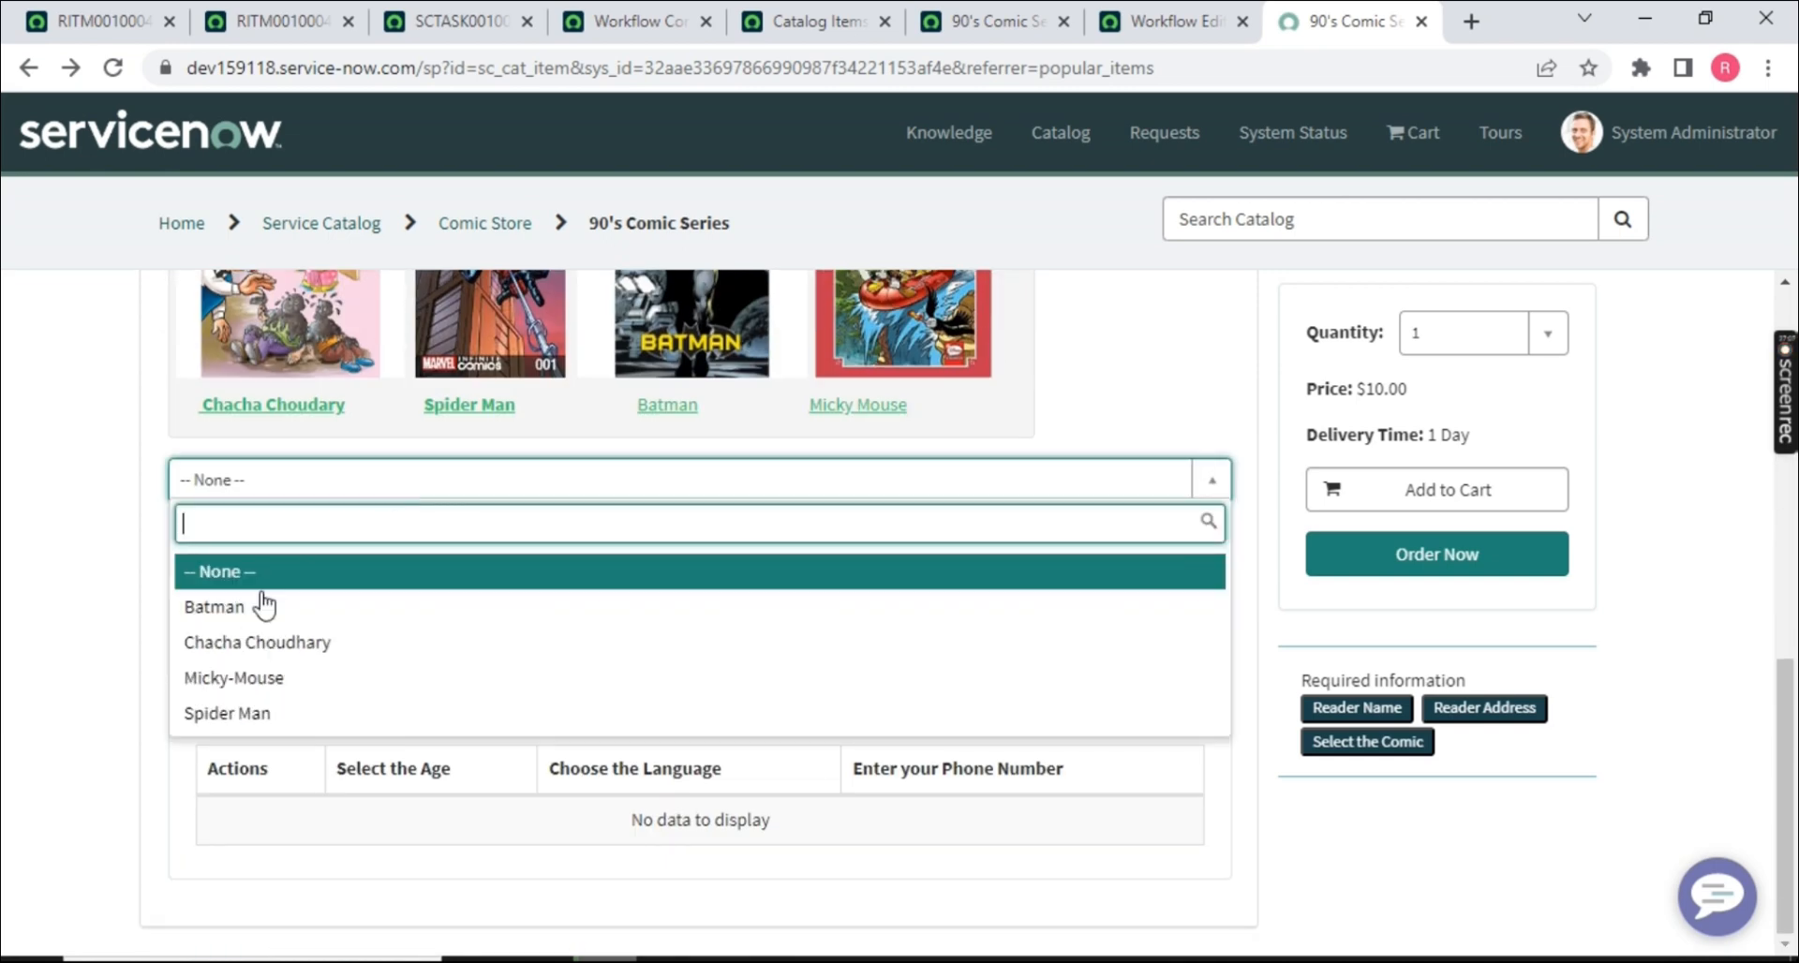
left_click(1166, 21)
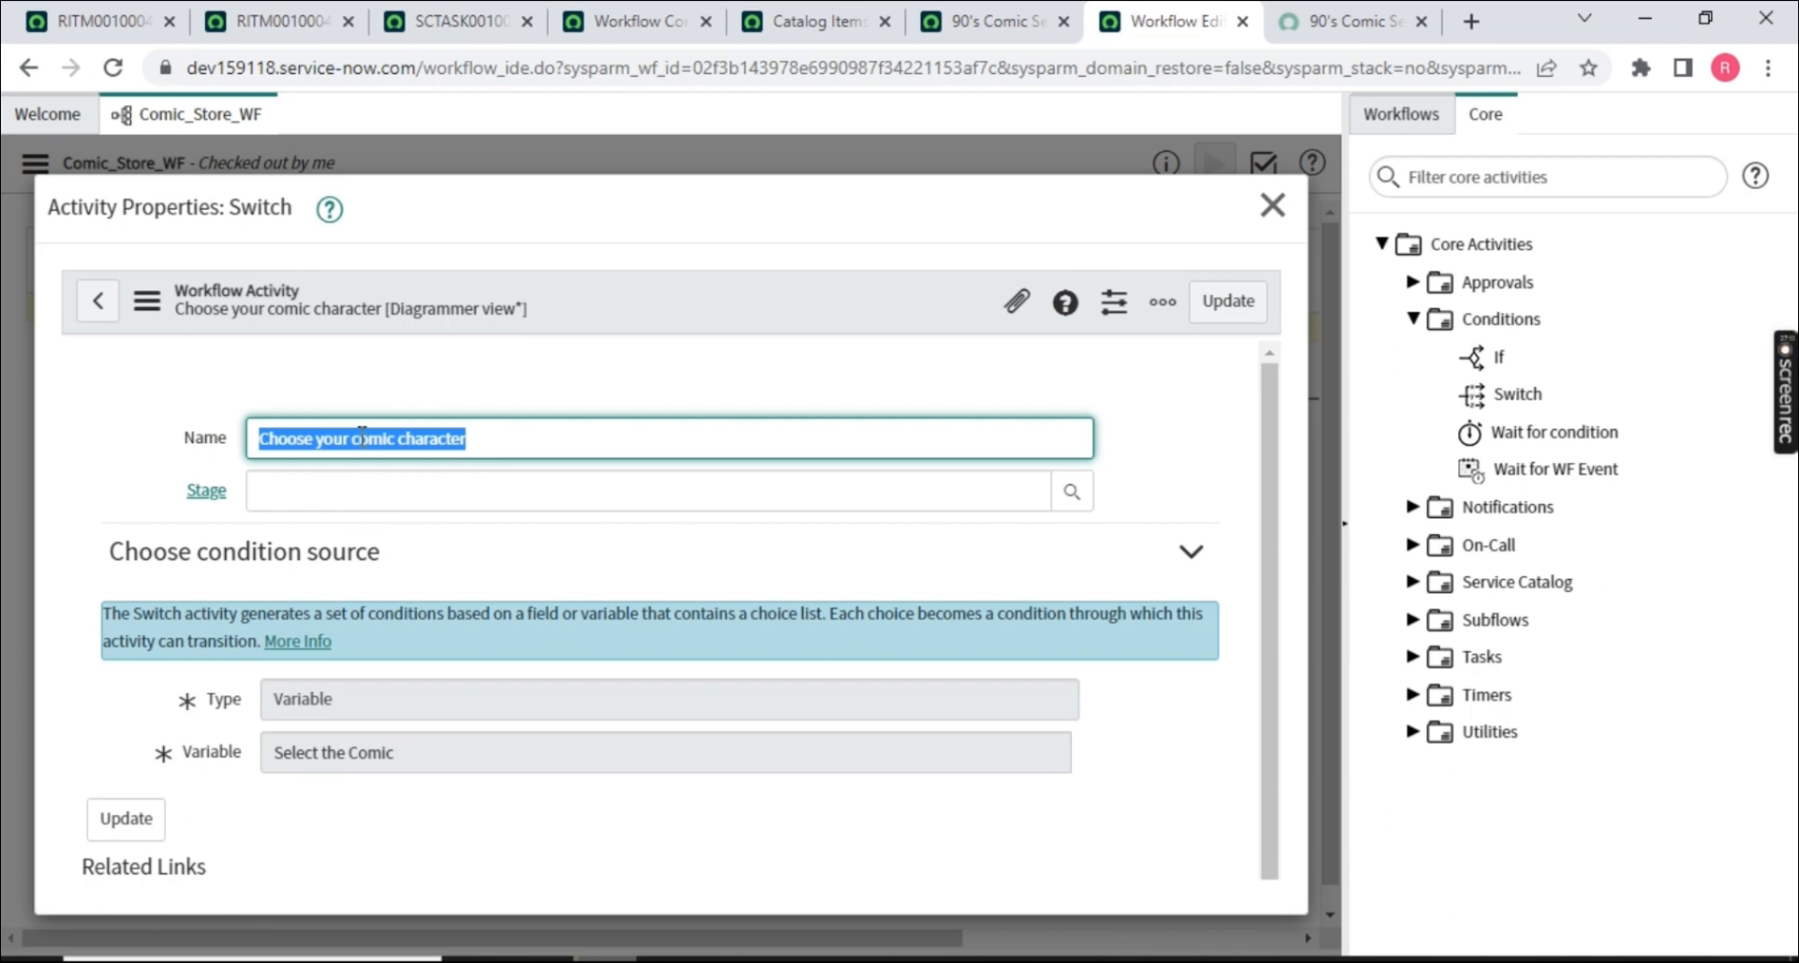
left_click_drag(417, 749, 259, 766)
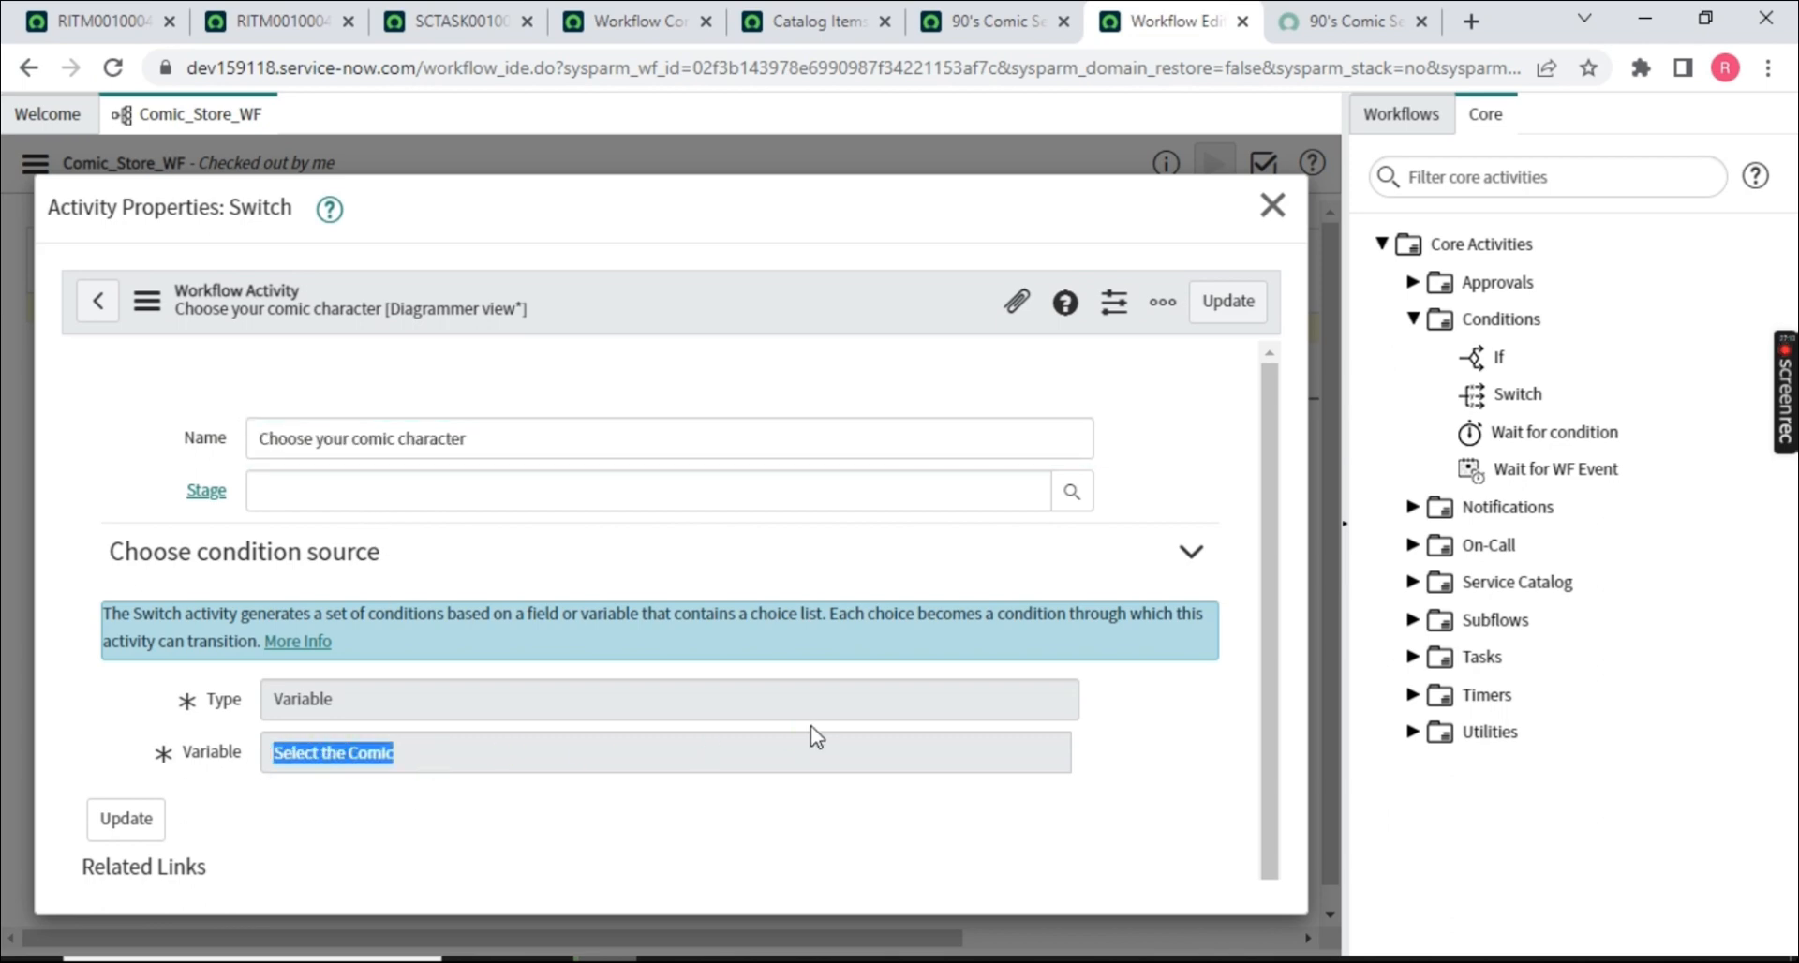
left_click(1272, 205)
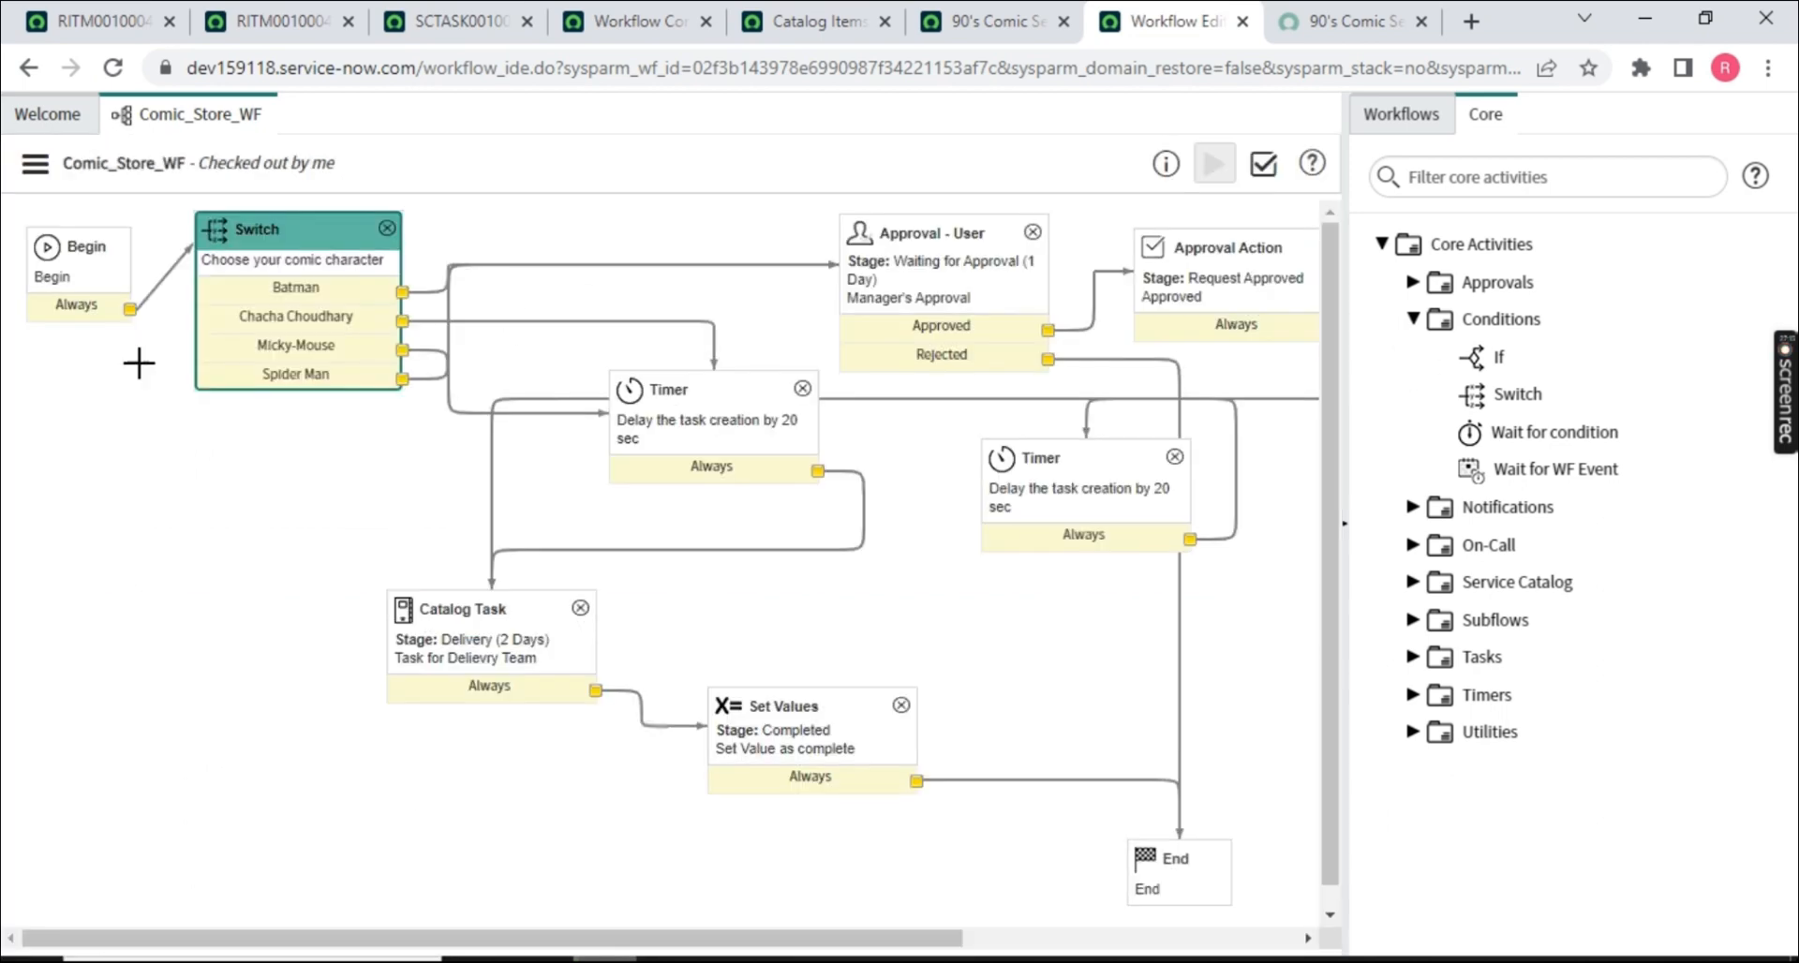
- Publish the Comic_Store_WF workflow and collapse the core activities palette to show the full canvas
left_click(35, 164)
left_click(114, 281)
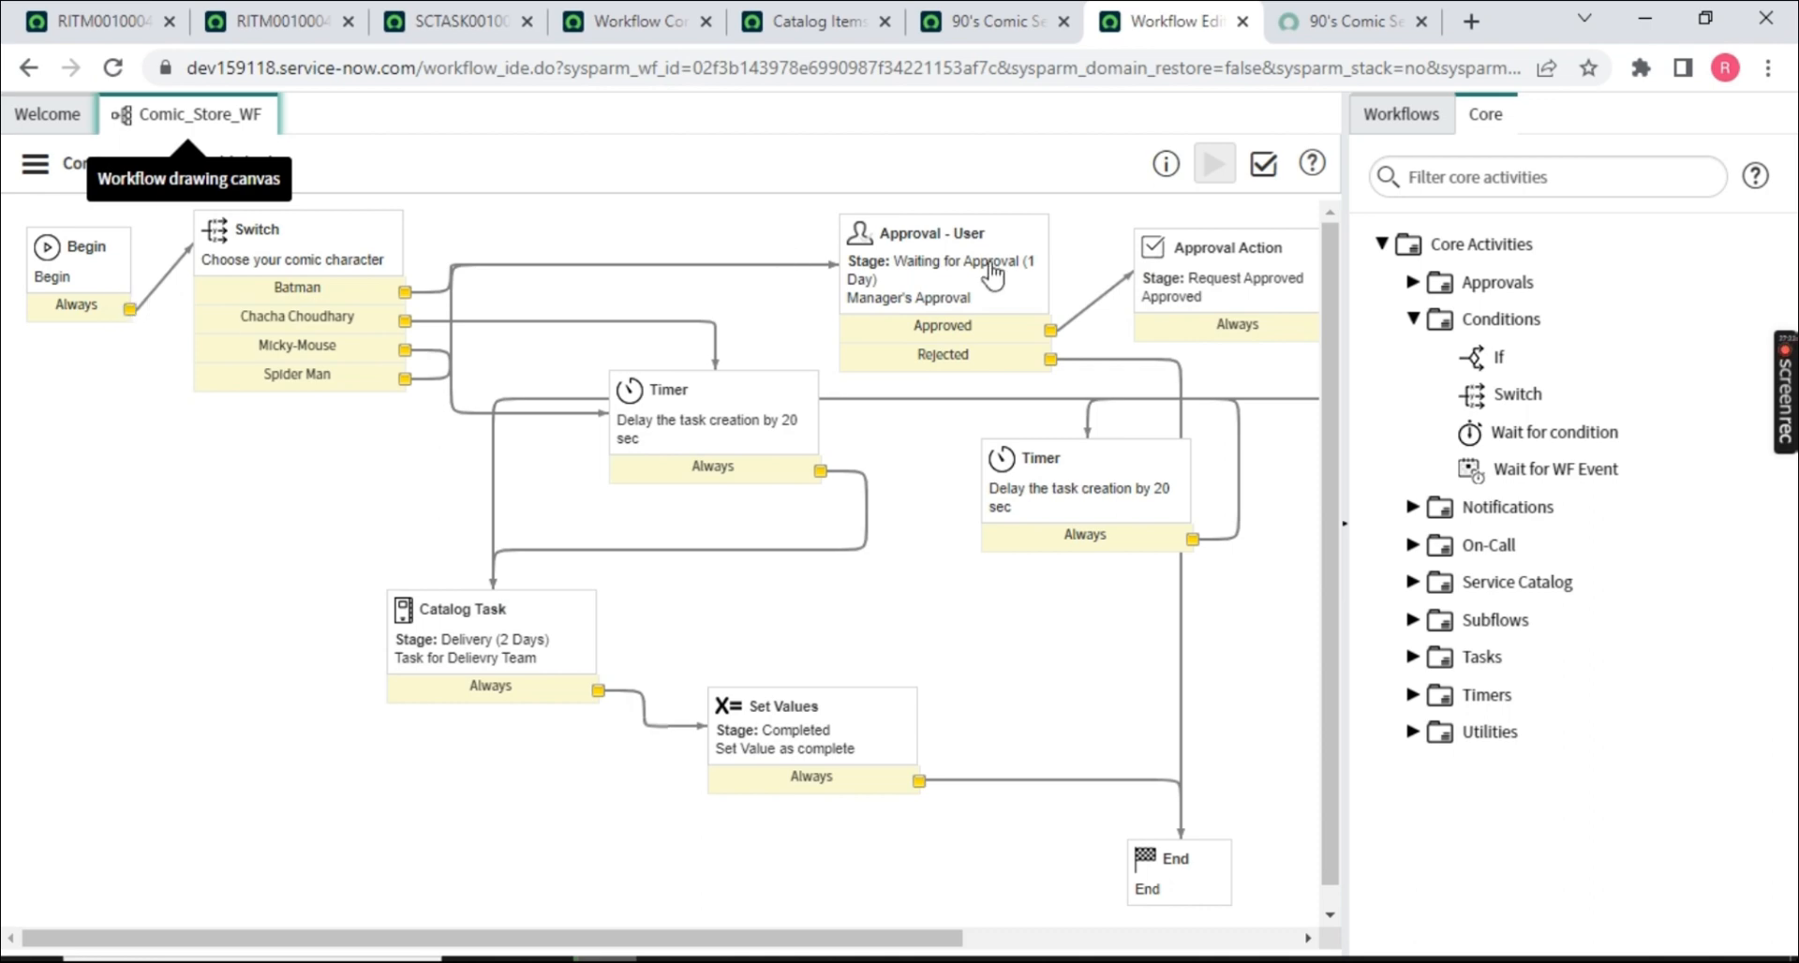
left_click(1342, 524)
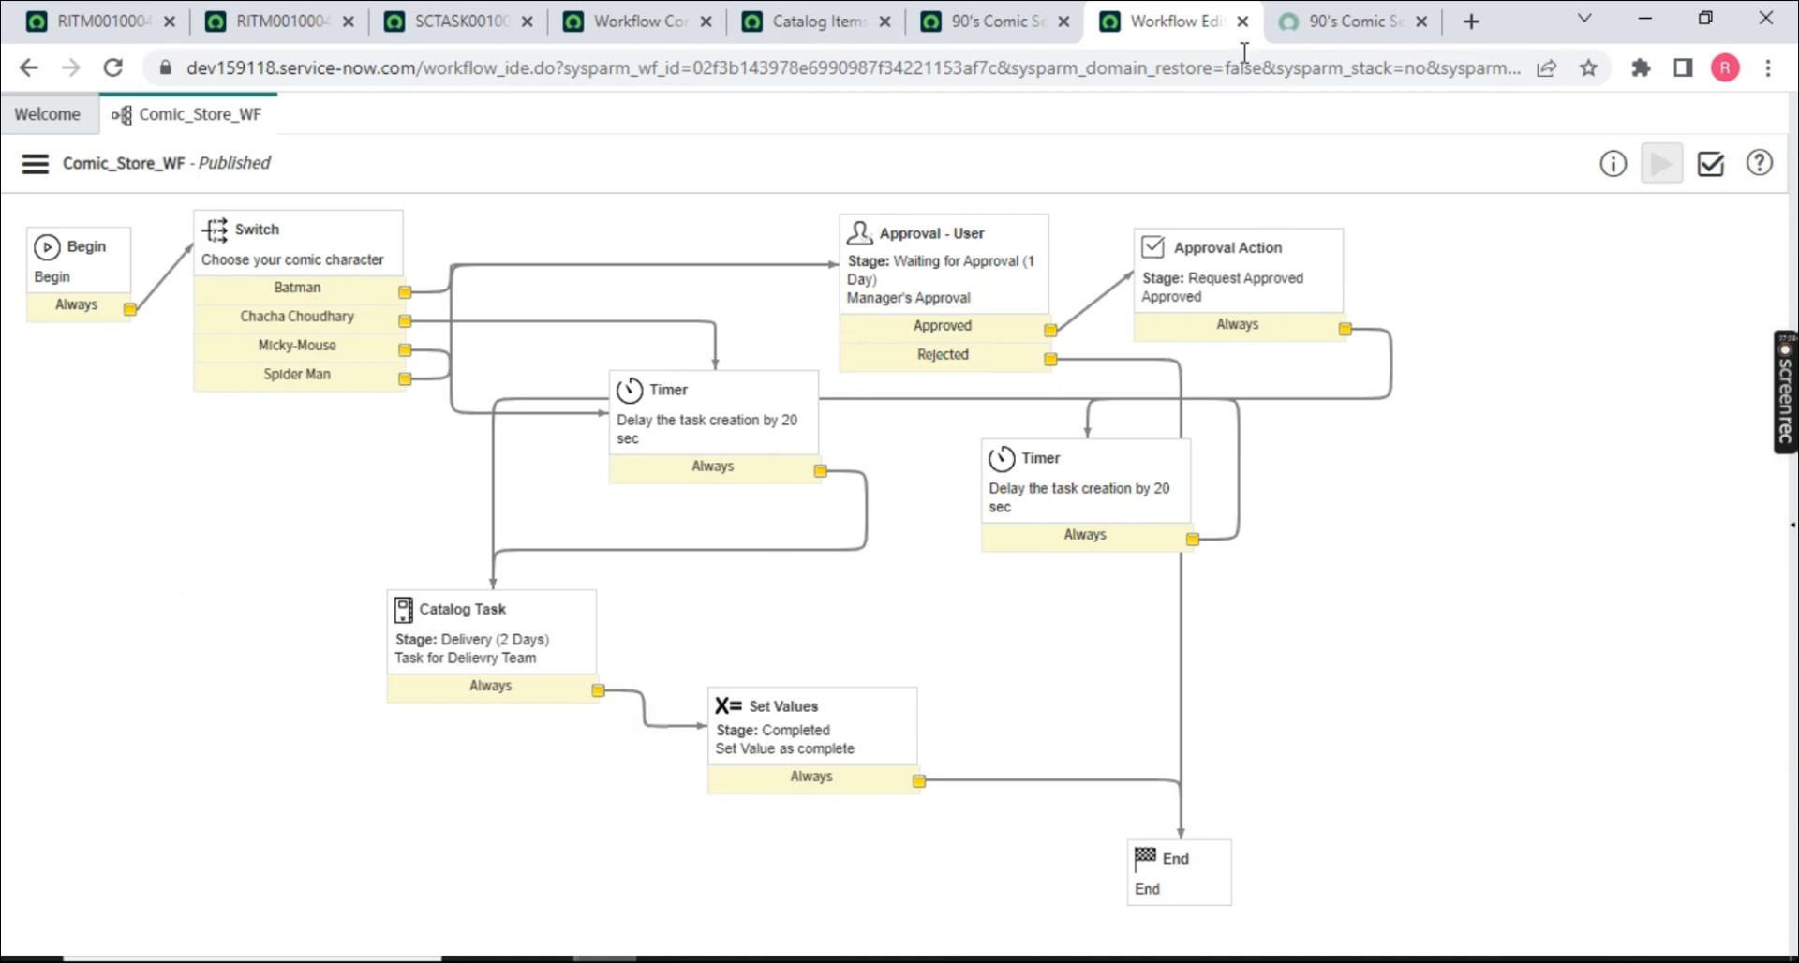
- On the 90's Comic Series order form, set Reader Name to System Administrator and fill in the reader address
left_click(1349, 21)
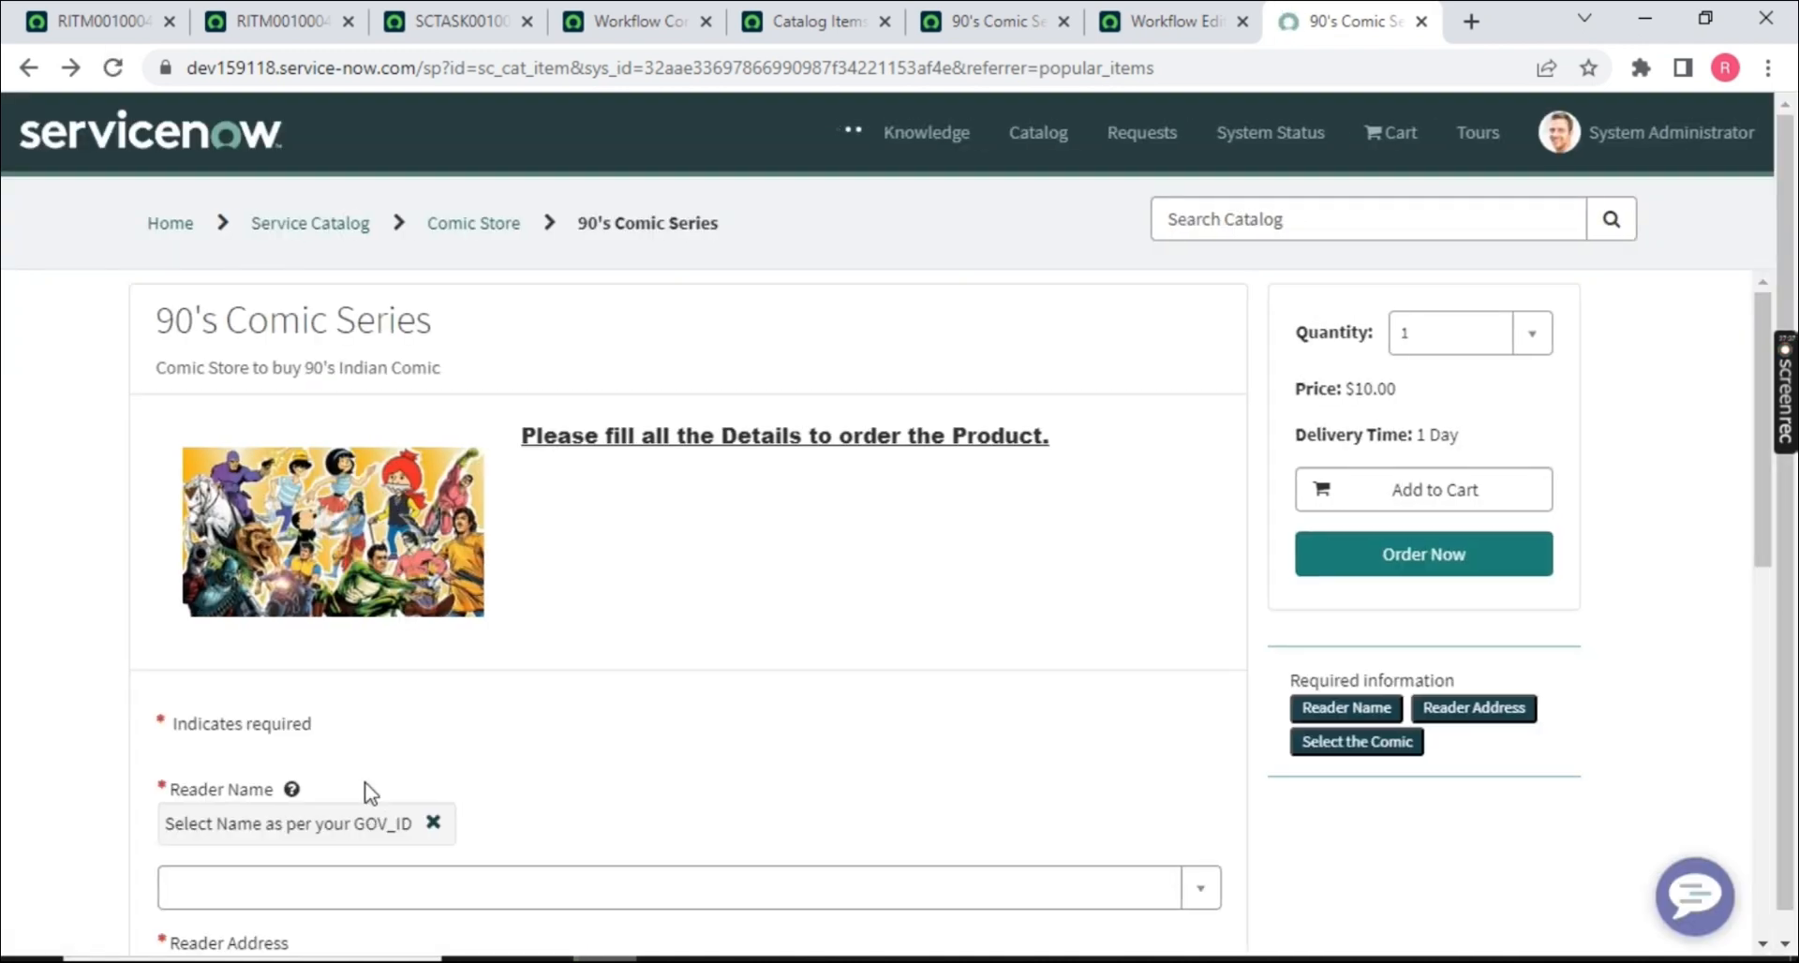
scroll(356, 778, "down", 4)
left_click(343, 506)
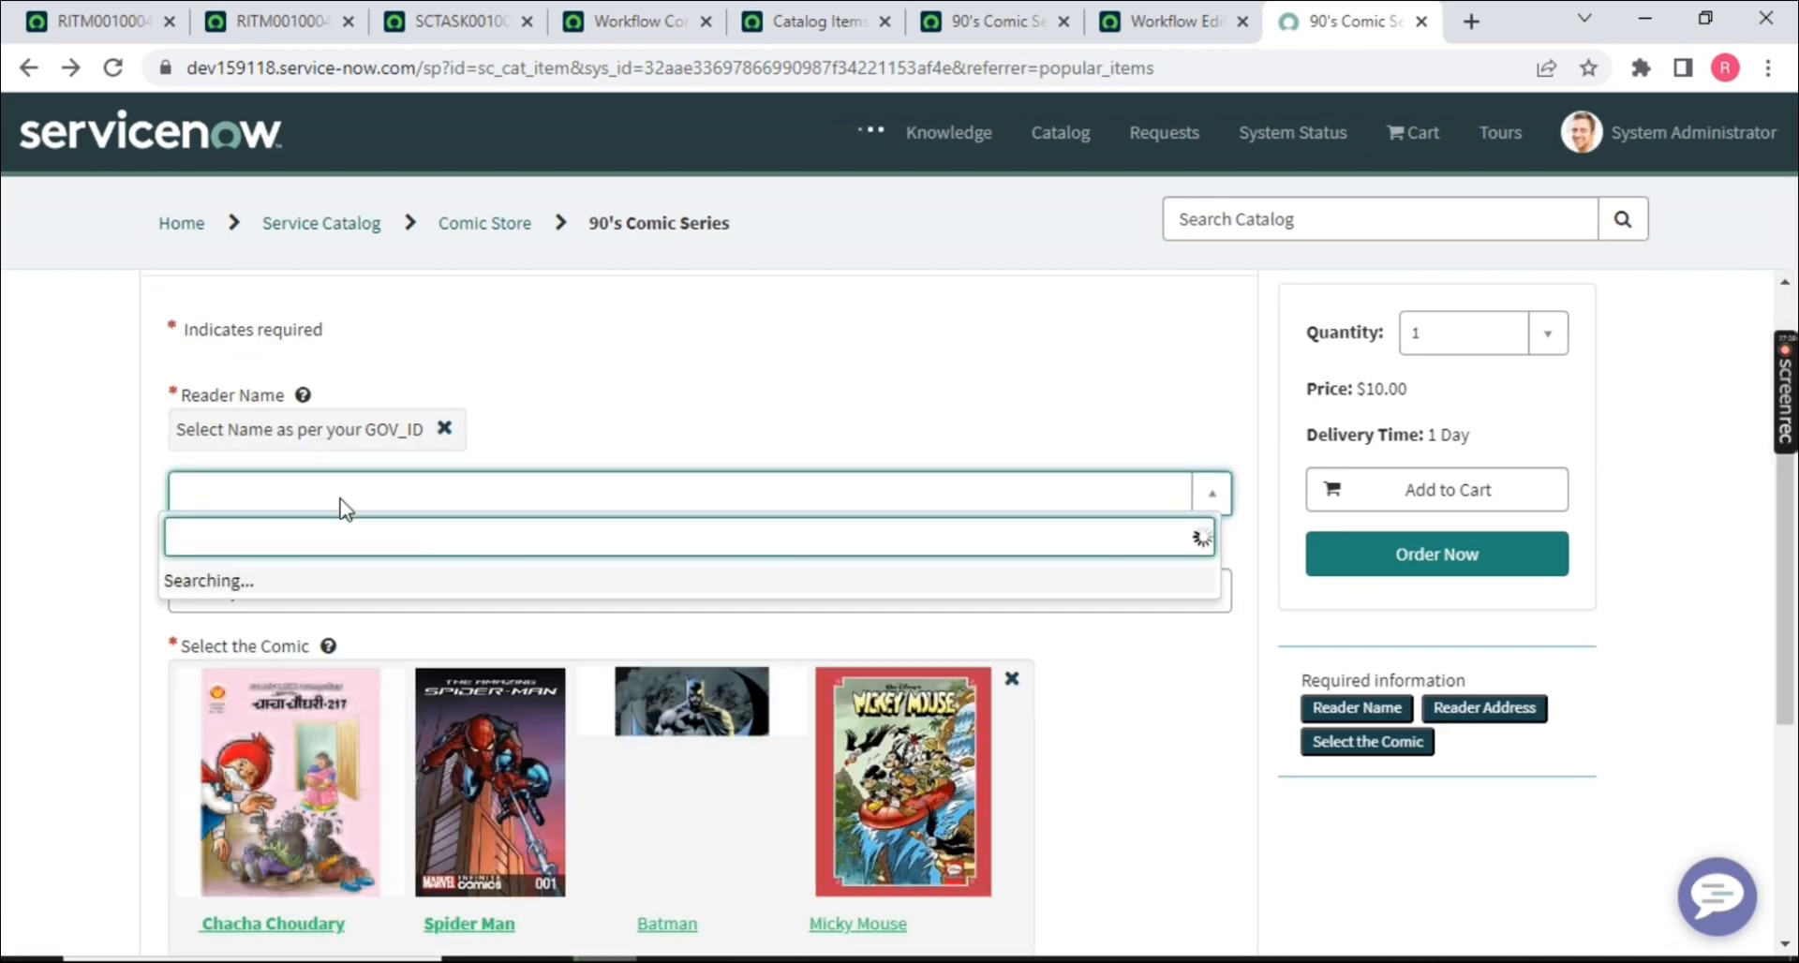
type("system")
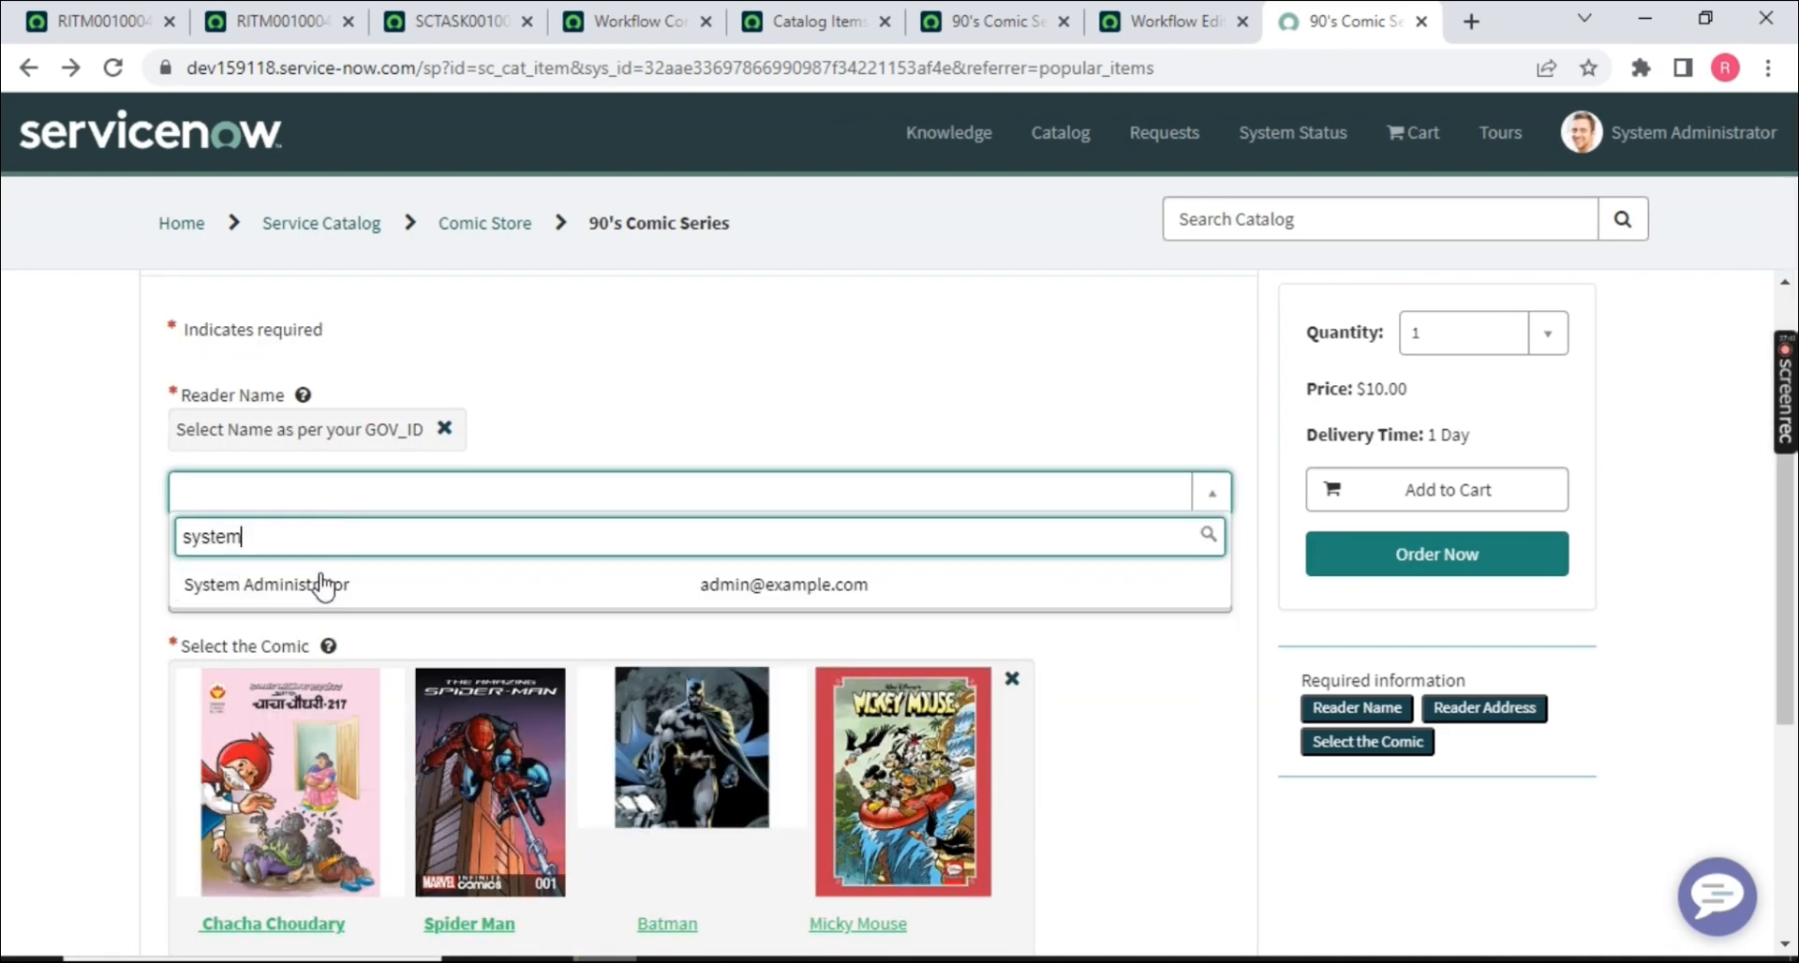
left_click(323, 580)
left_click(258, 583)
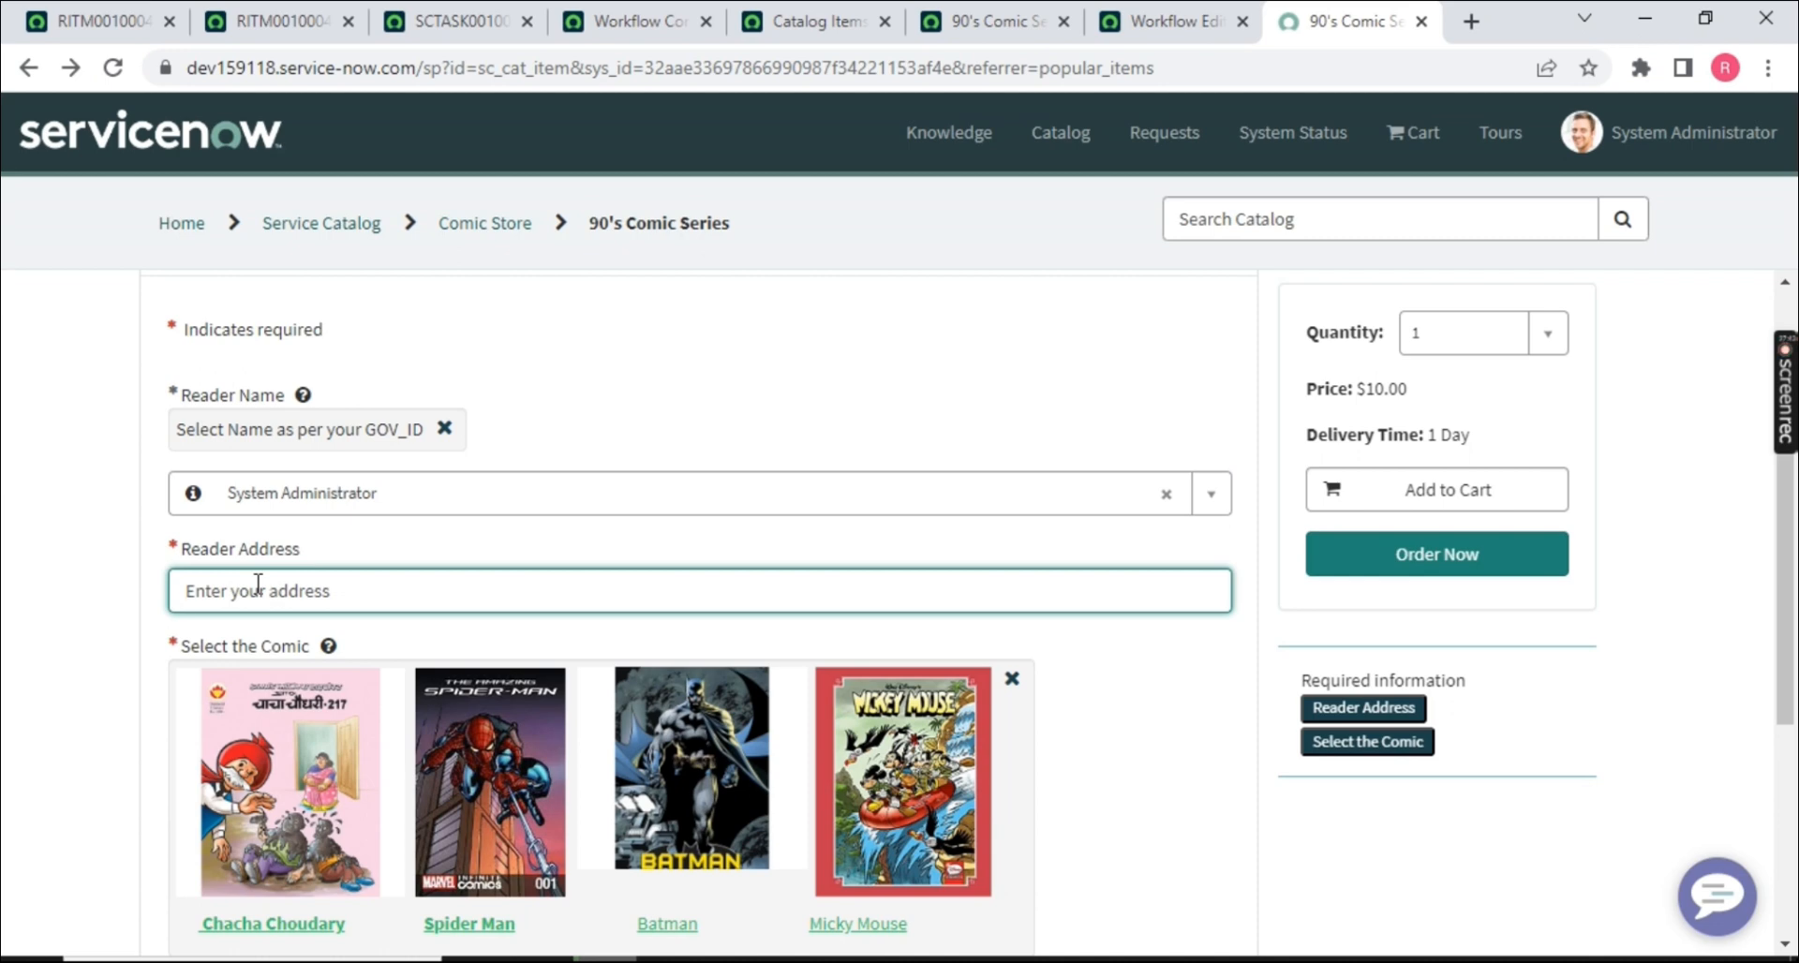
type("Bangalore")
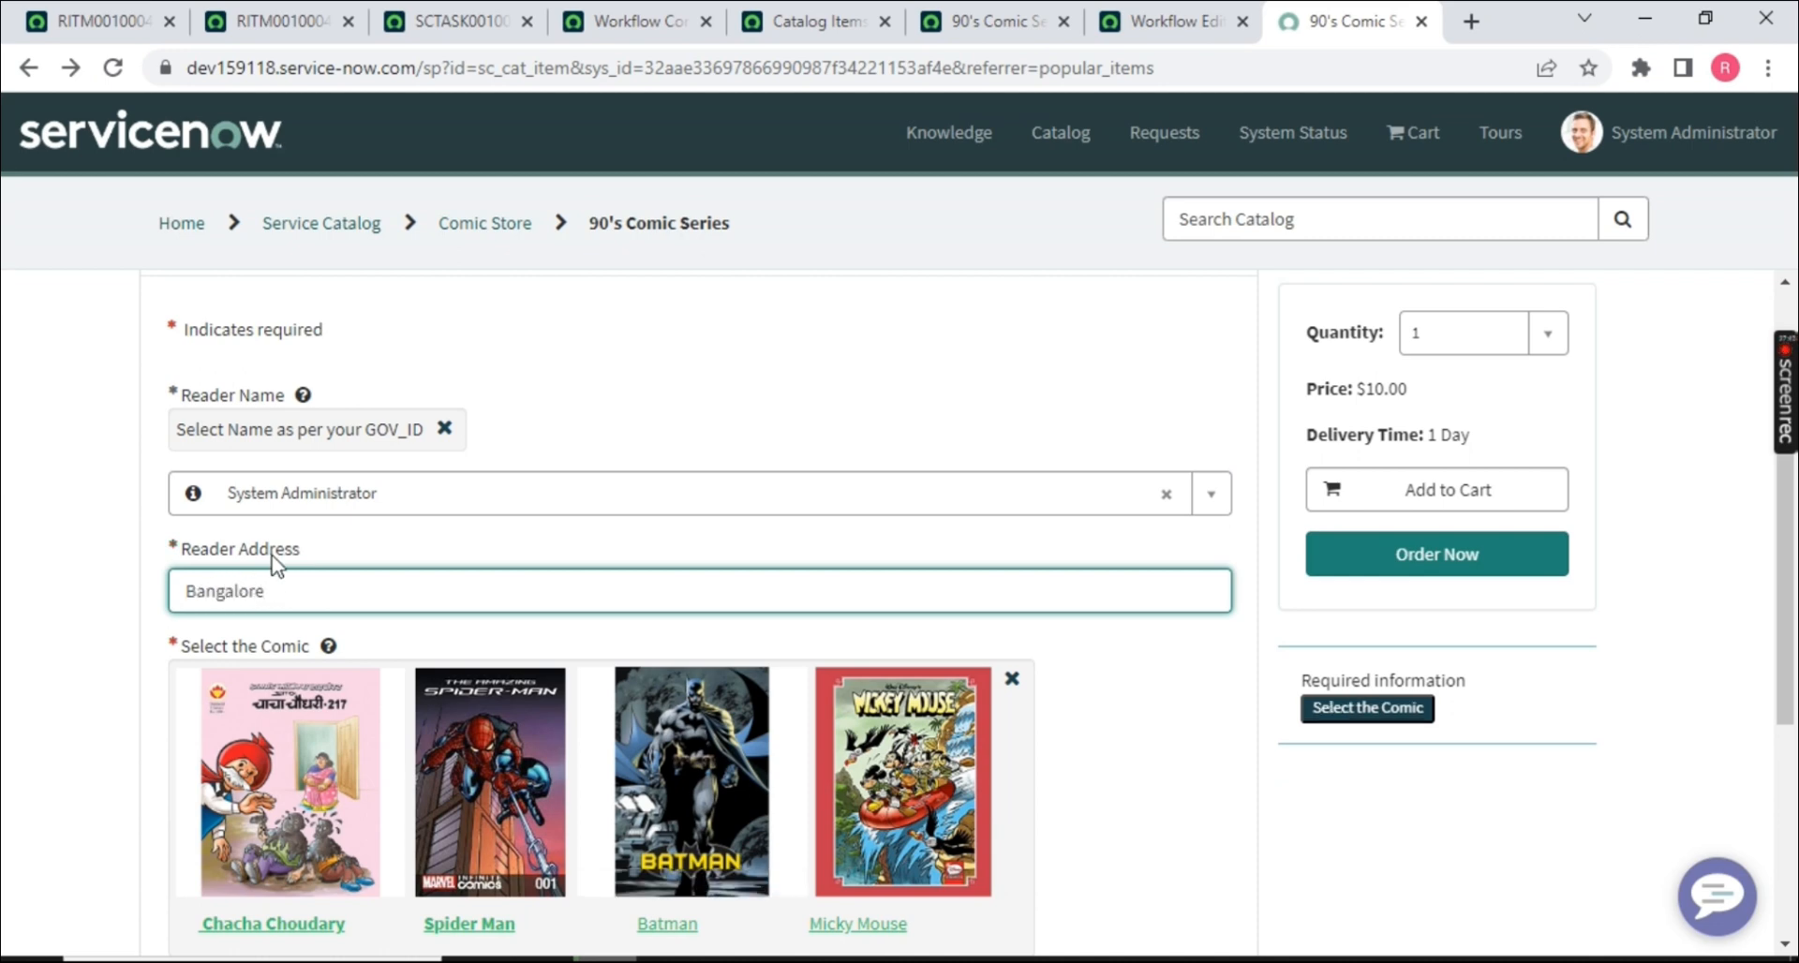
- Choose Batman as the comic and Comic Version 1 as its version
scroll(274, 568, "down", 4)
left_click(290, 607)
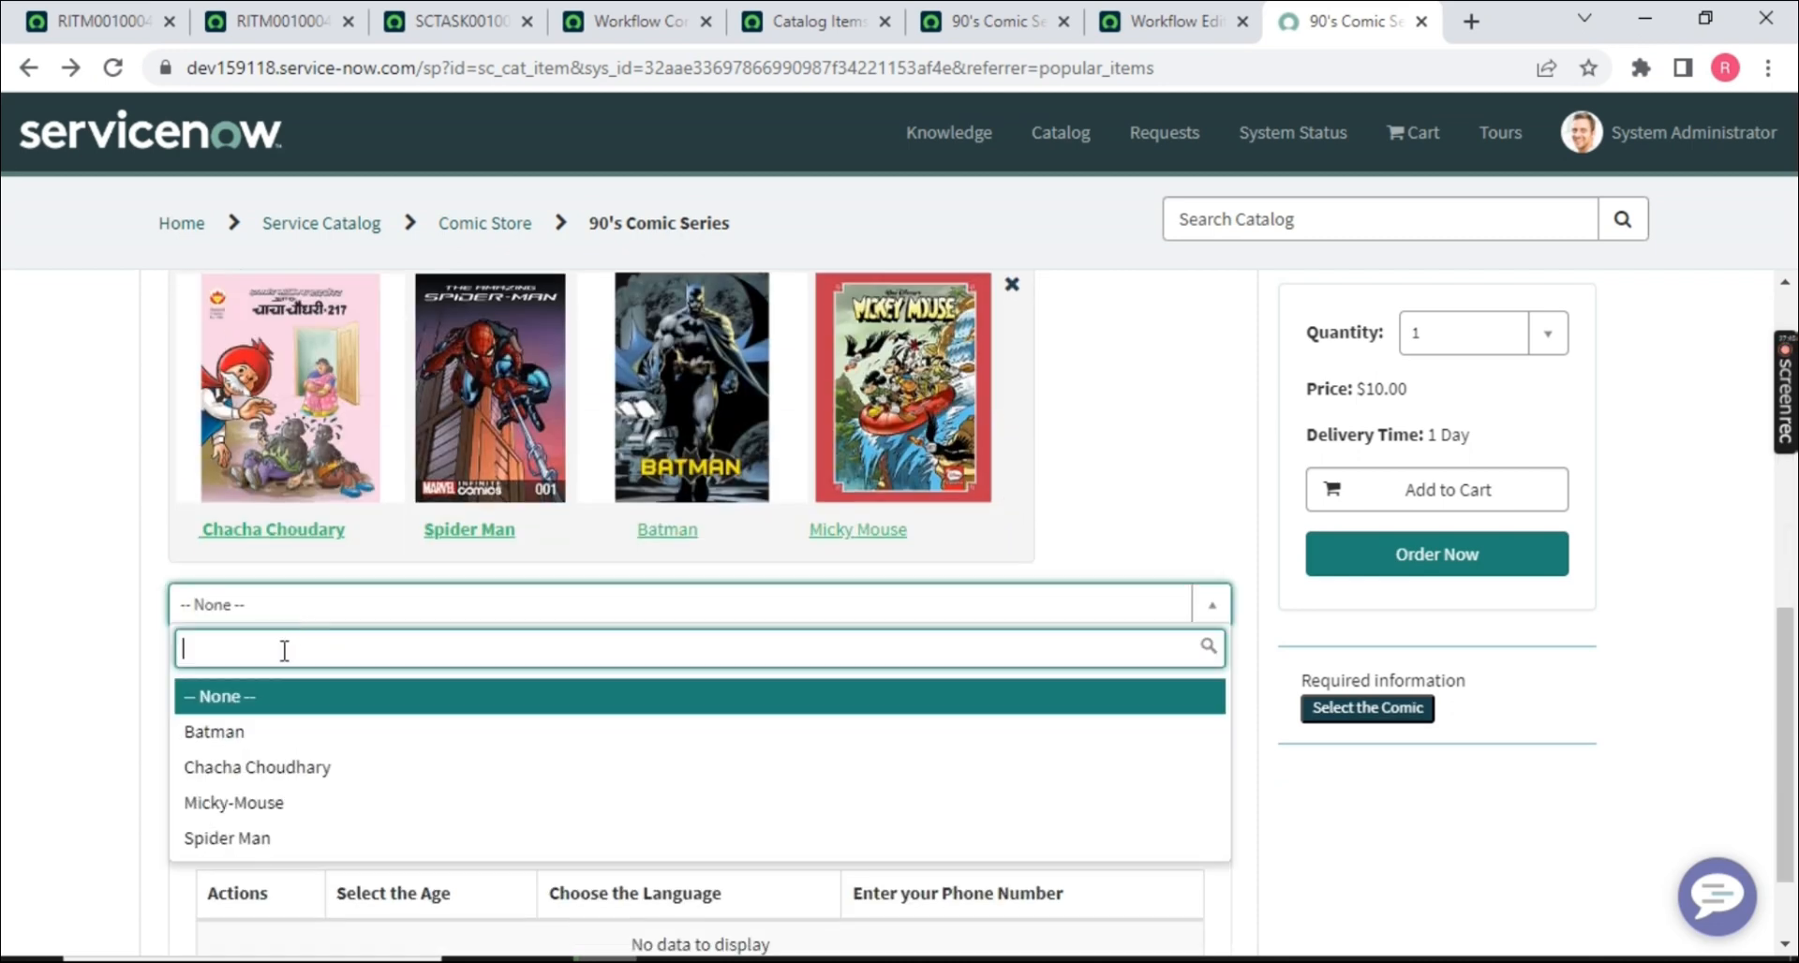
left_click(239, 733)
left_click(211, 714)
left_click(204, 827)
scroll(351, 600, "down", 1)
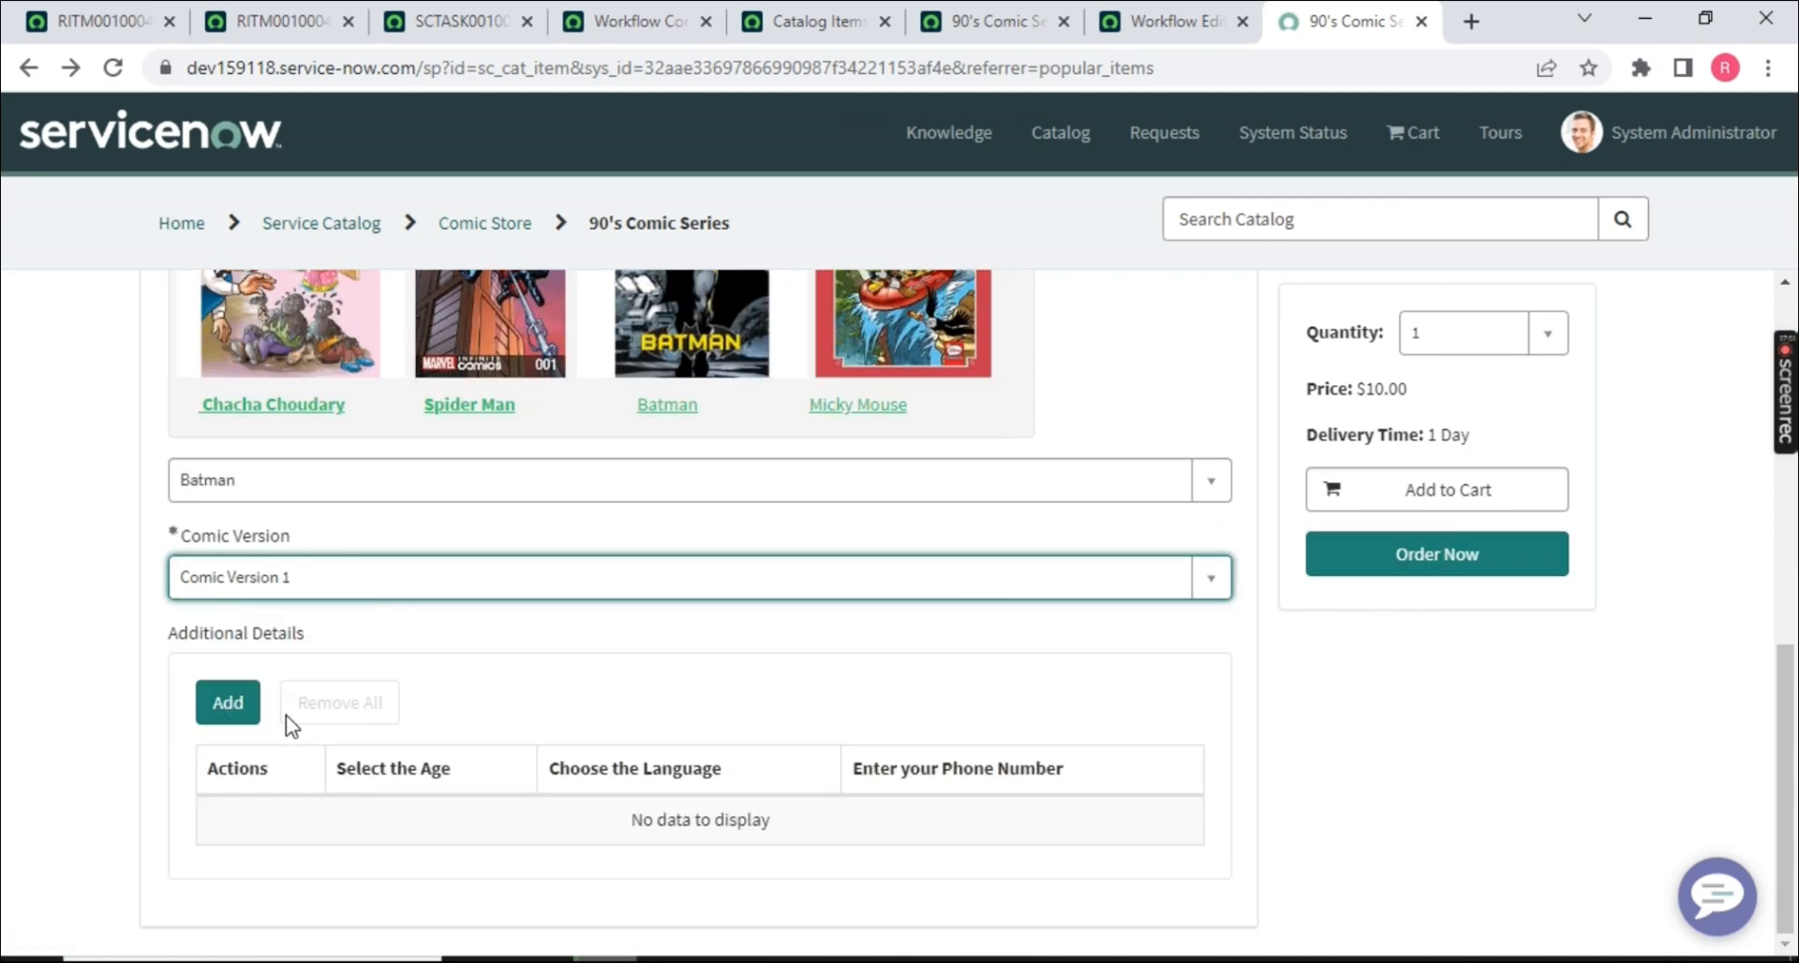
- Add an Additional Details row with age 15yrs-18yrs, language English and a phone number
left_click(238, 714)
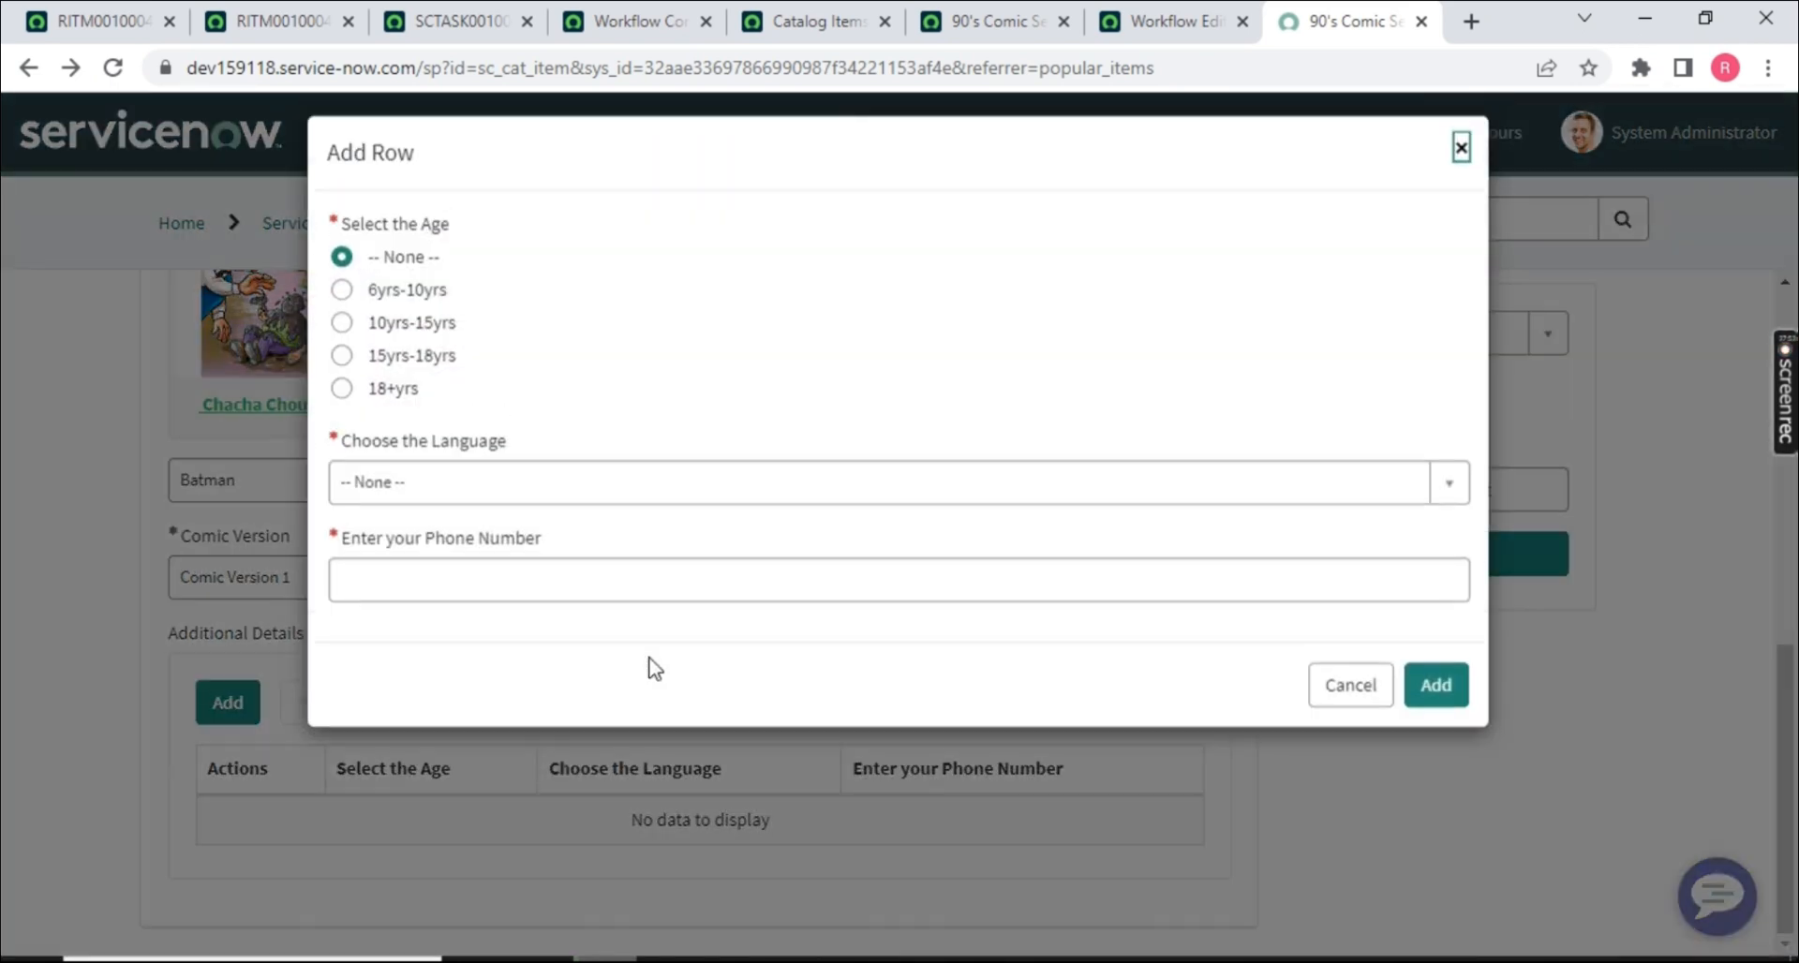
left_click(342, 372)
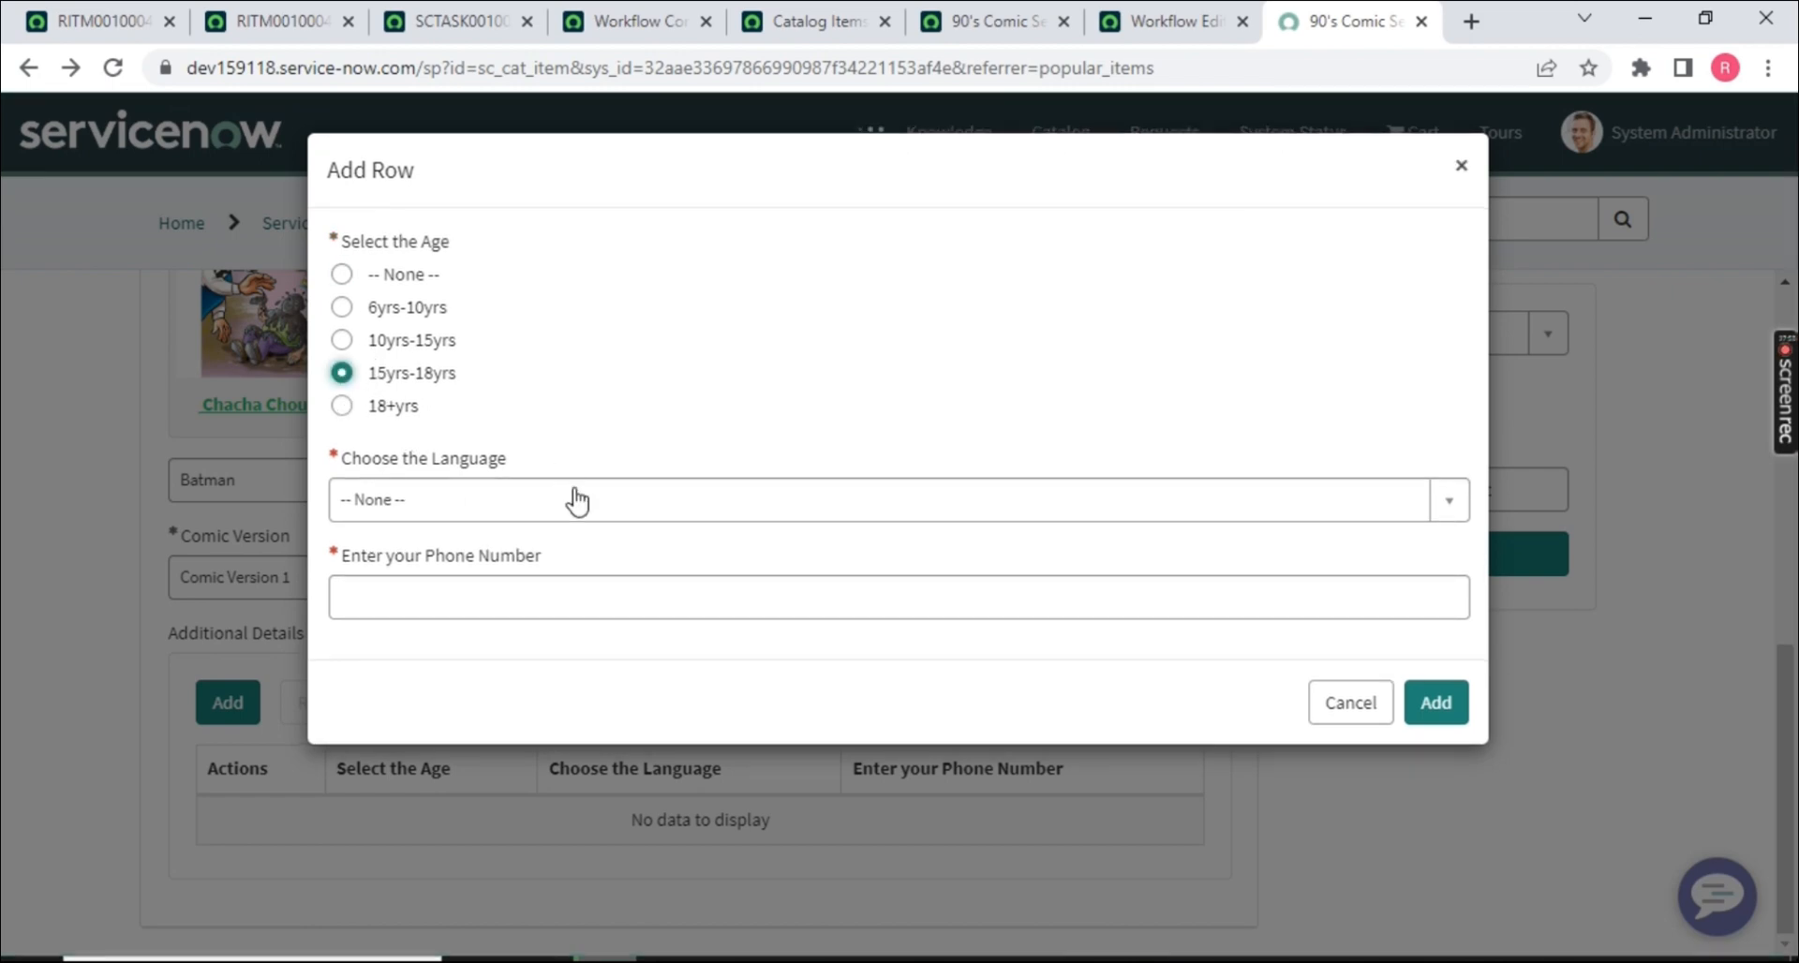
left_click(582, 497)
left_click(418, 633)
left_click(541, 594)
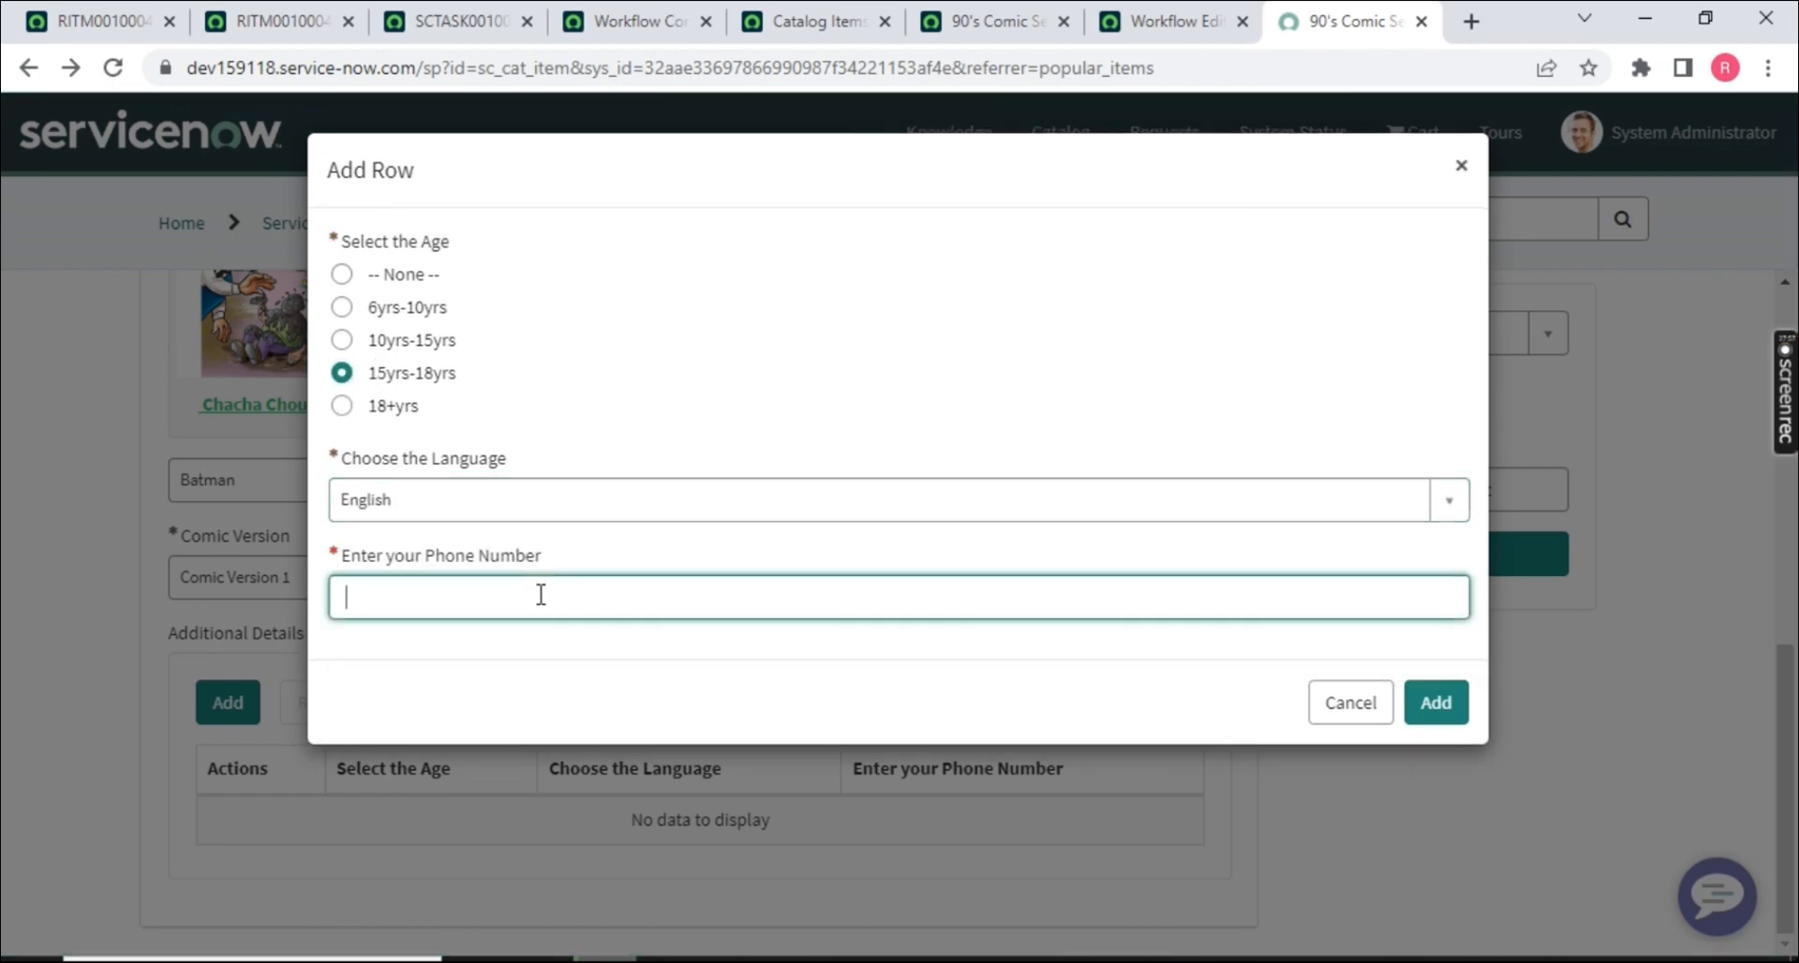
left_click(1437, 705)
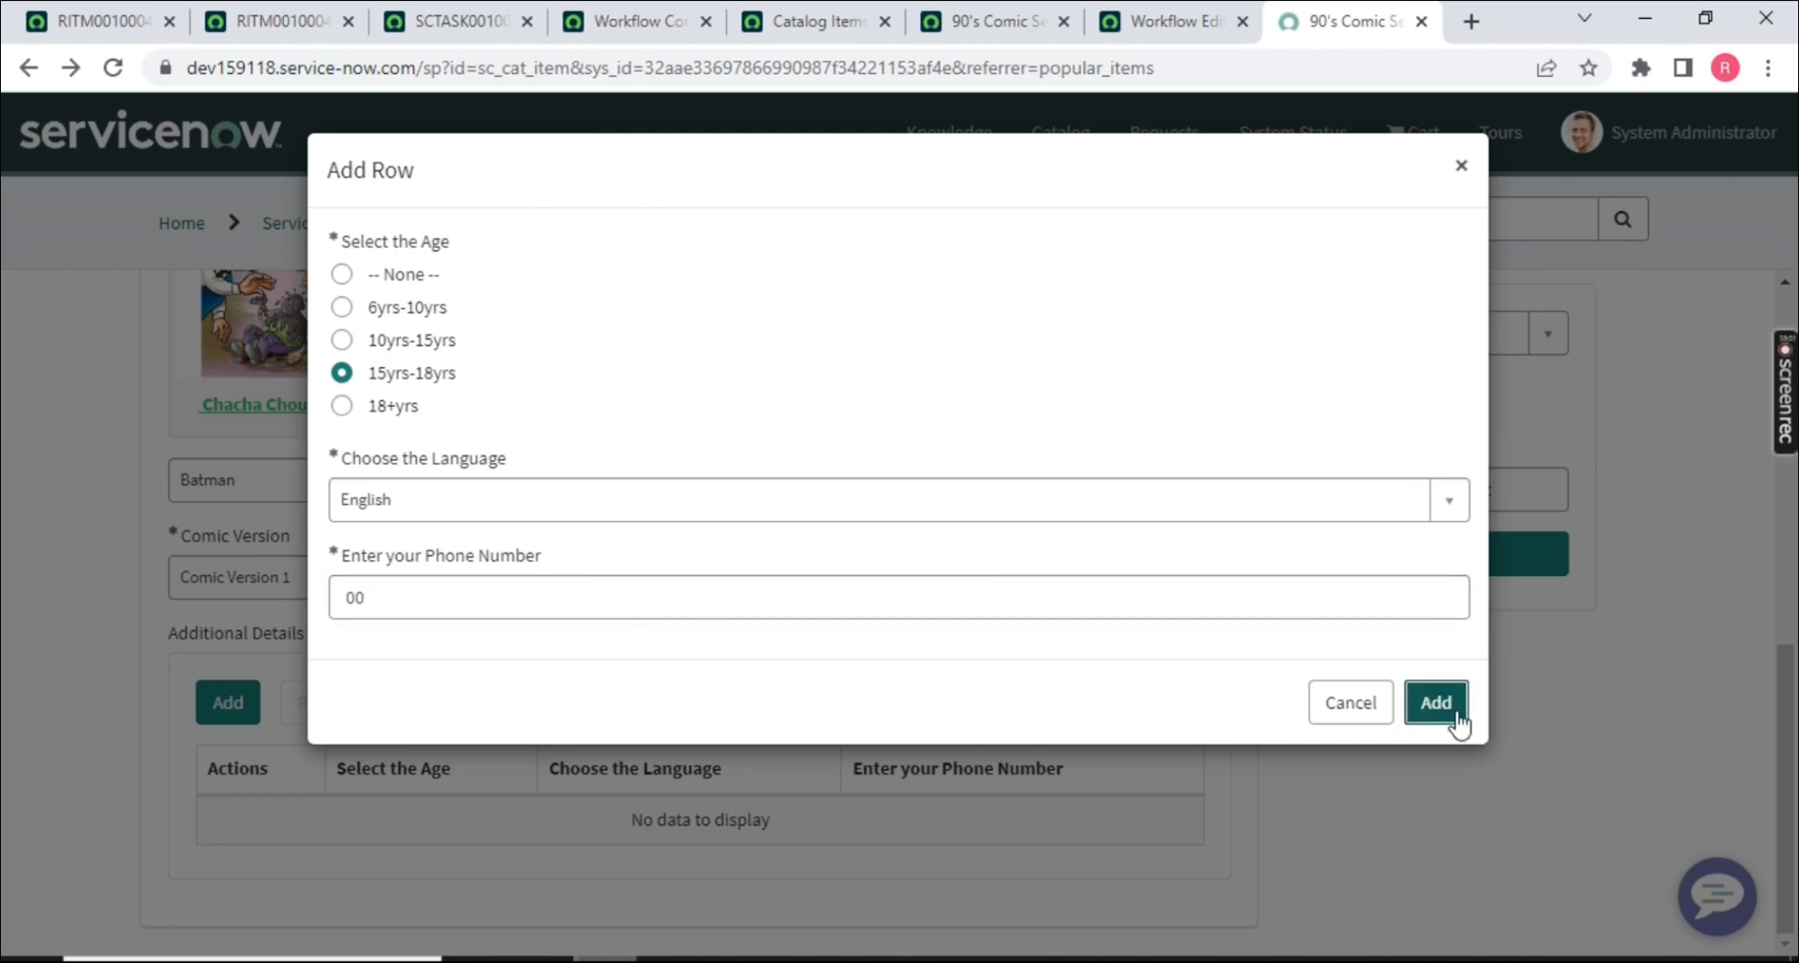
left_click(1455, 720)
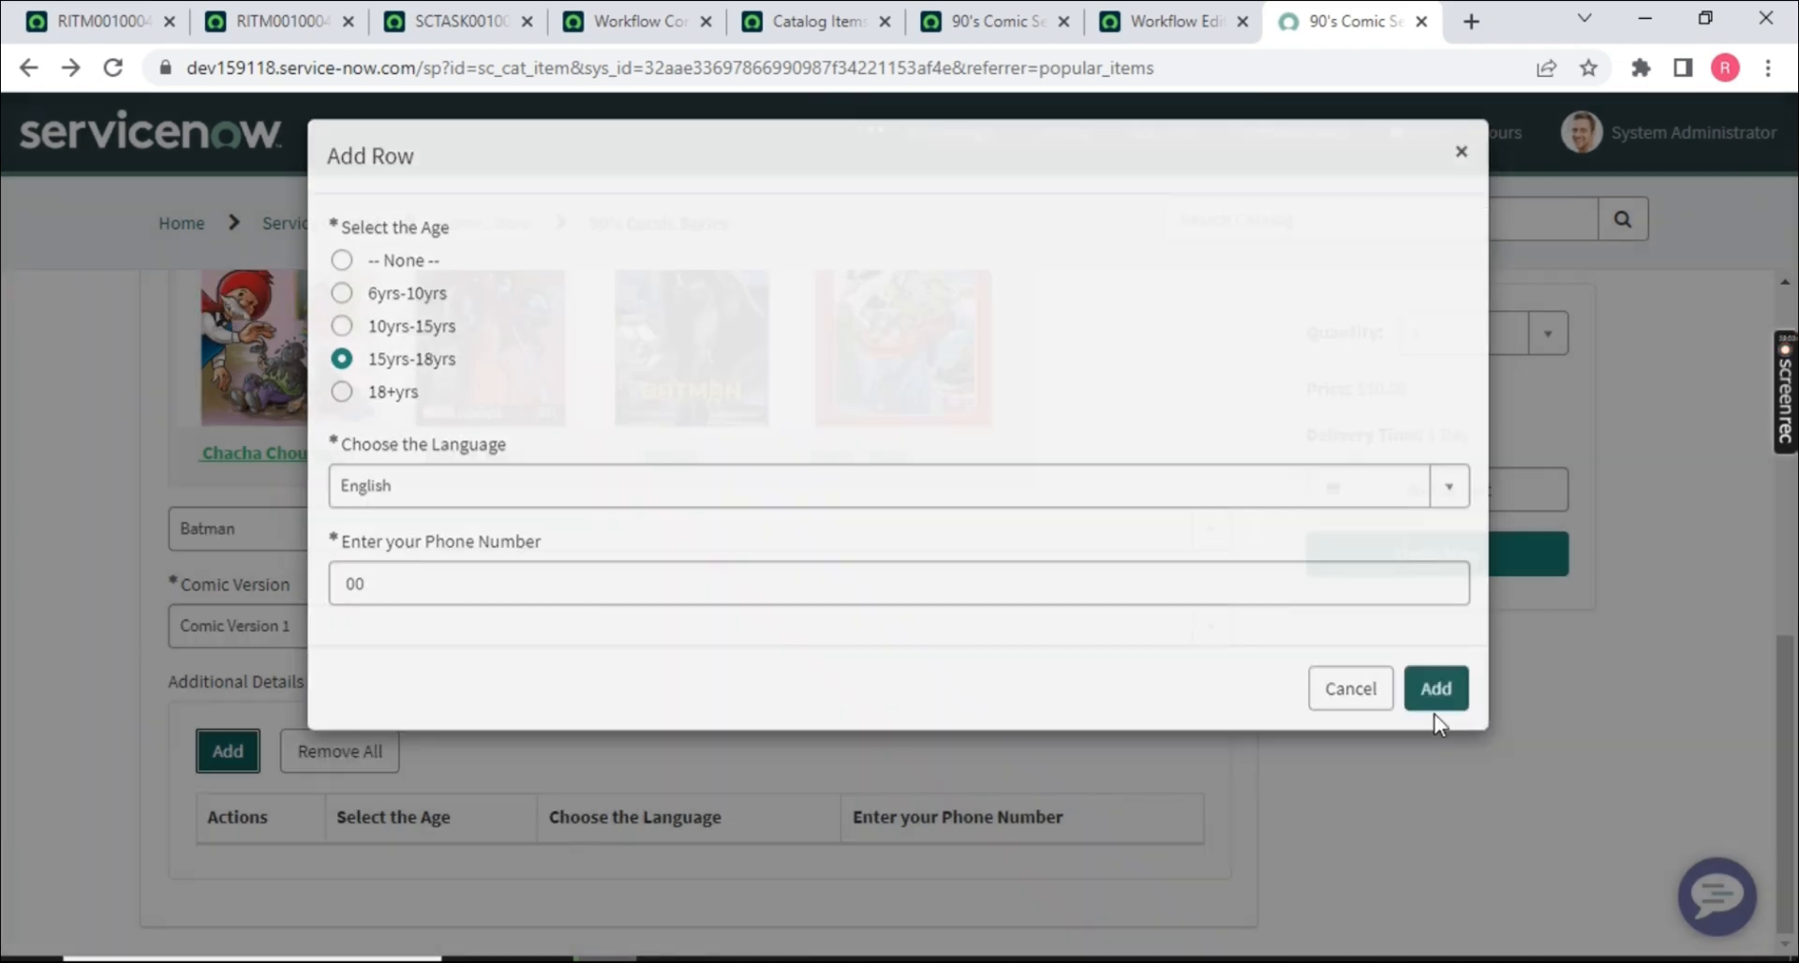
- Order the comic item, check out, and copy the new request number from the summary
left_click(1375, 567)
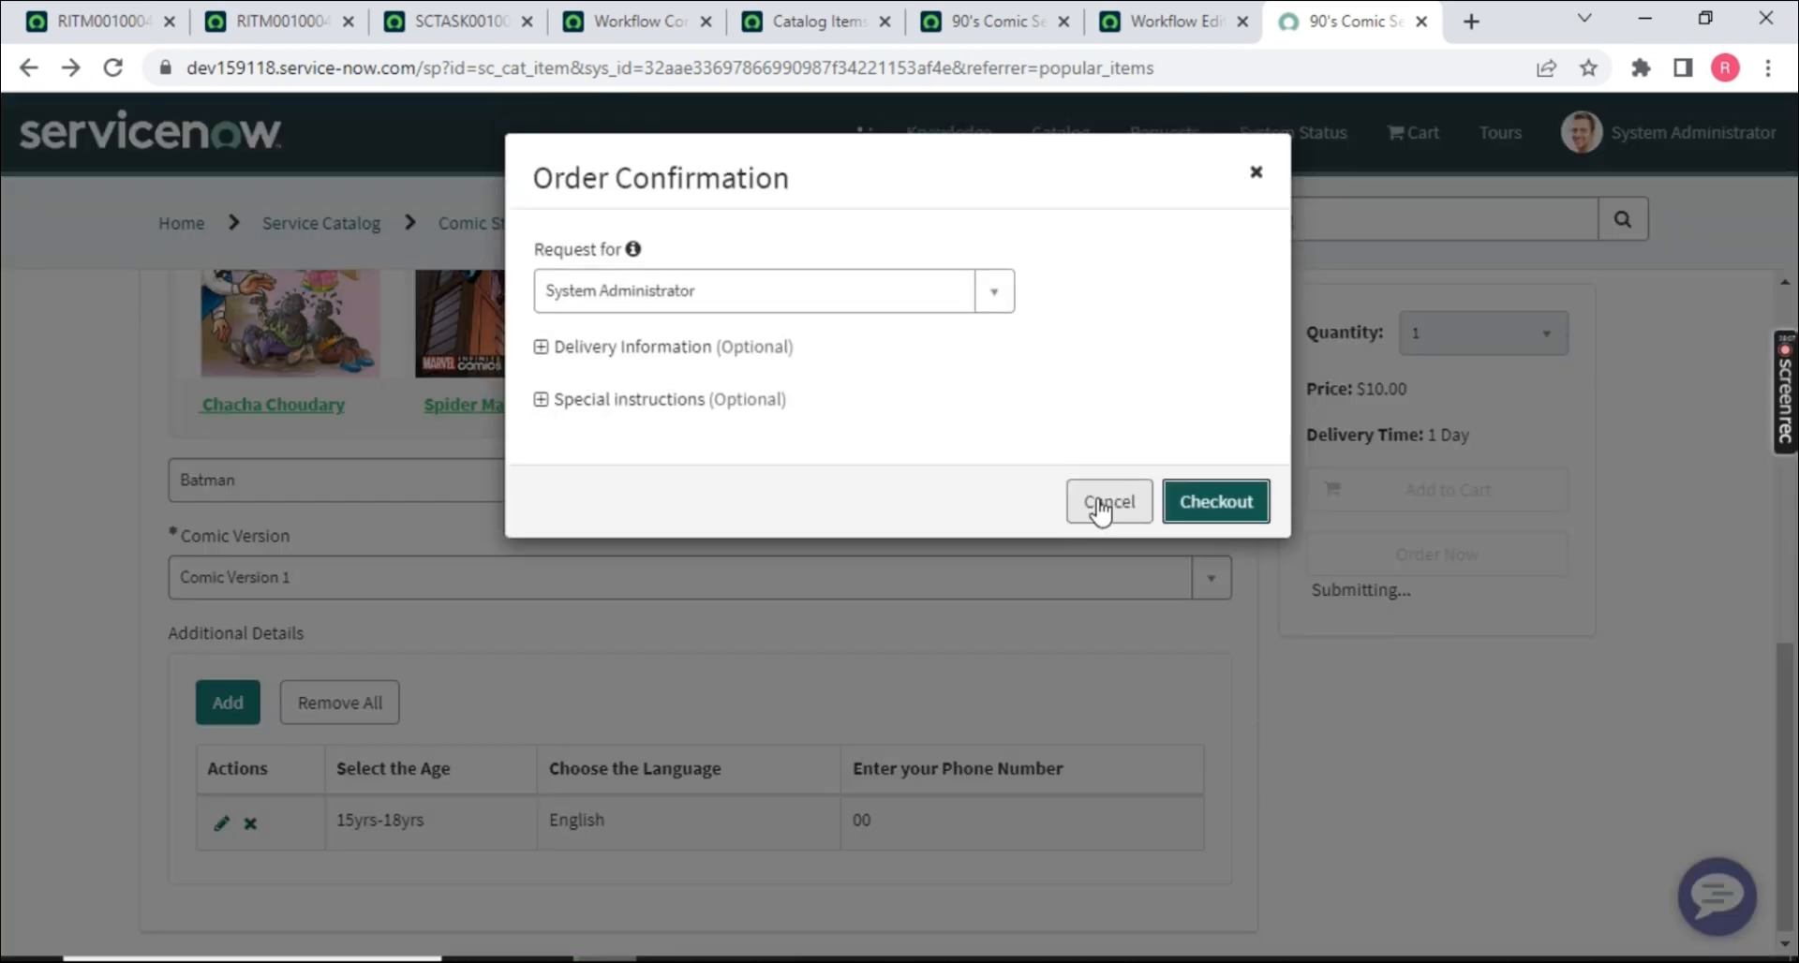
left_click(1197, 506)
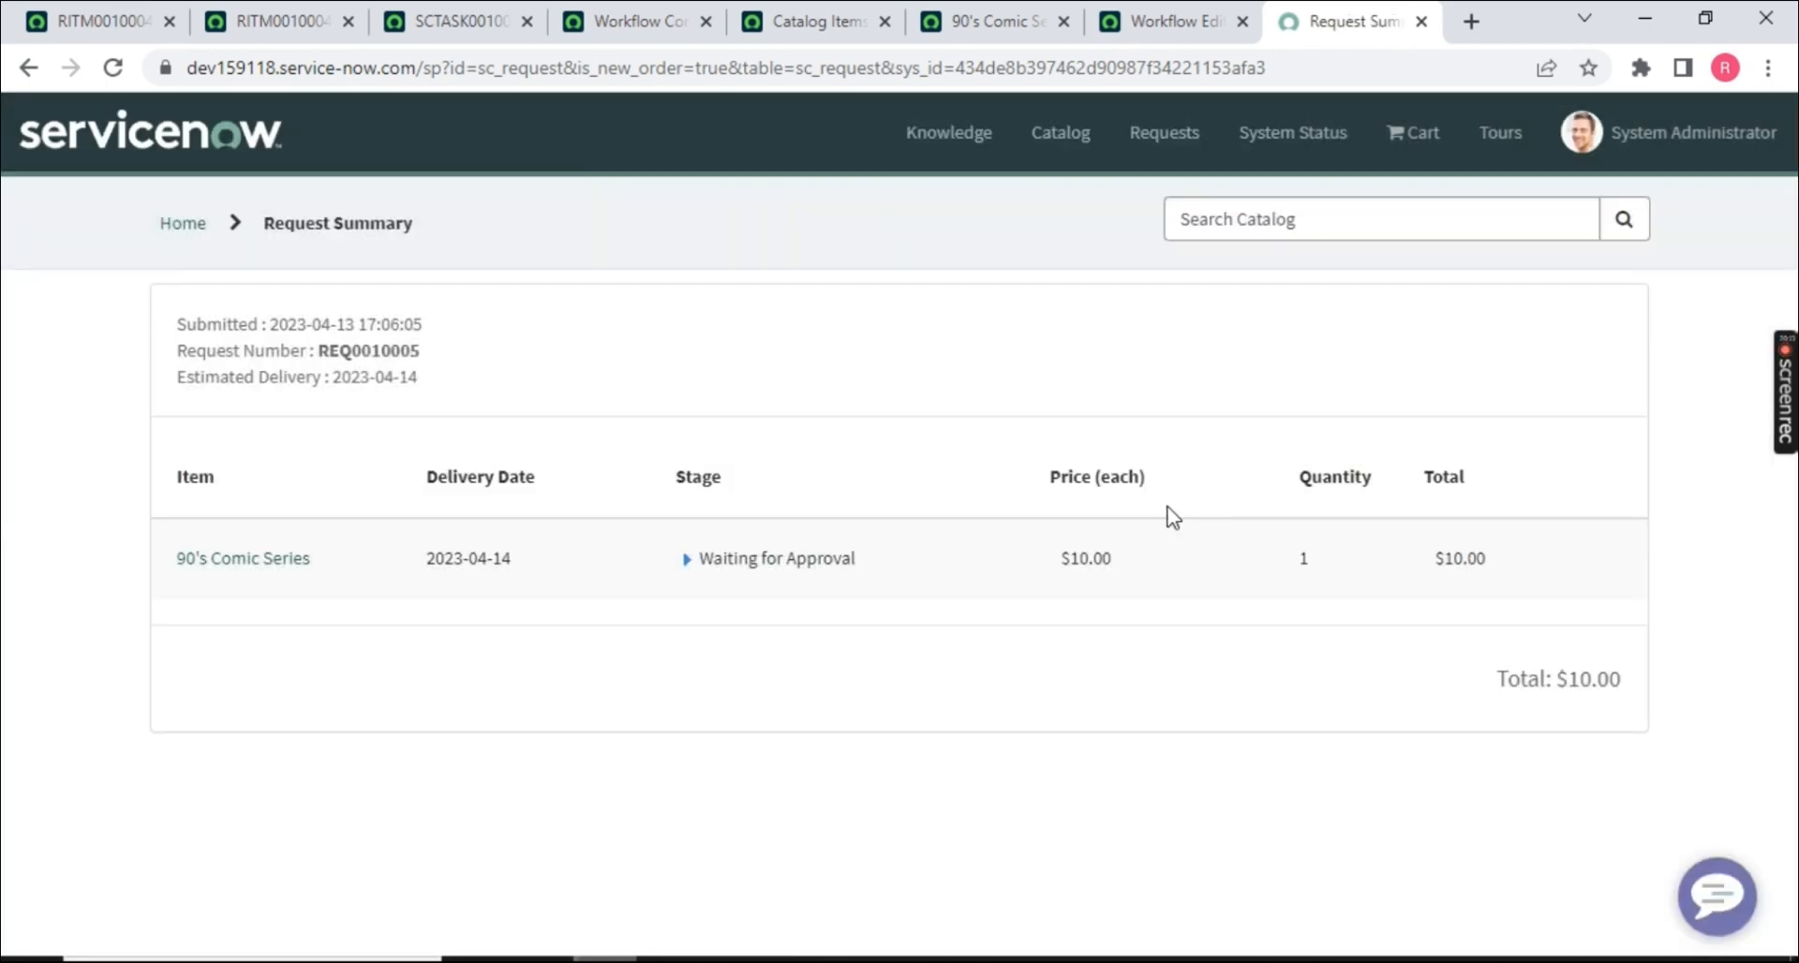
double_click(384, 357)
key("ctrl+c")
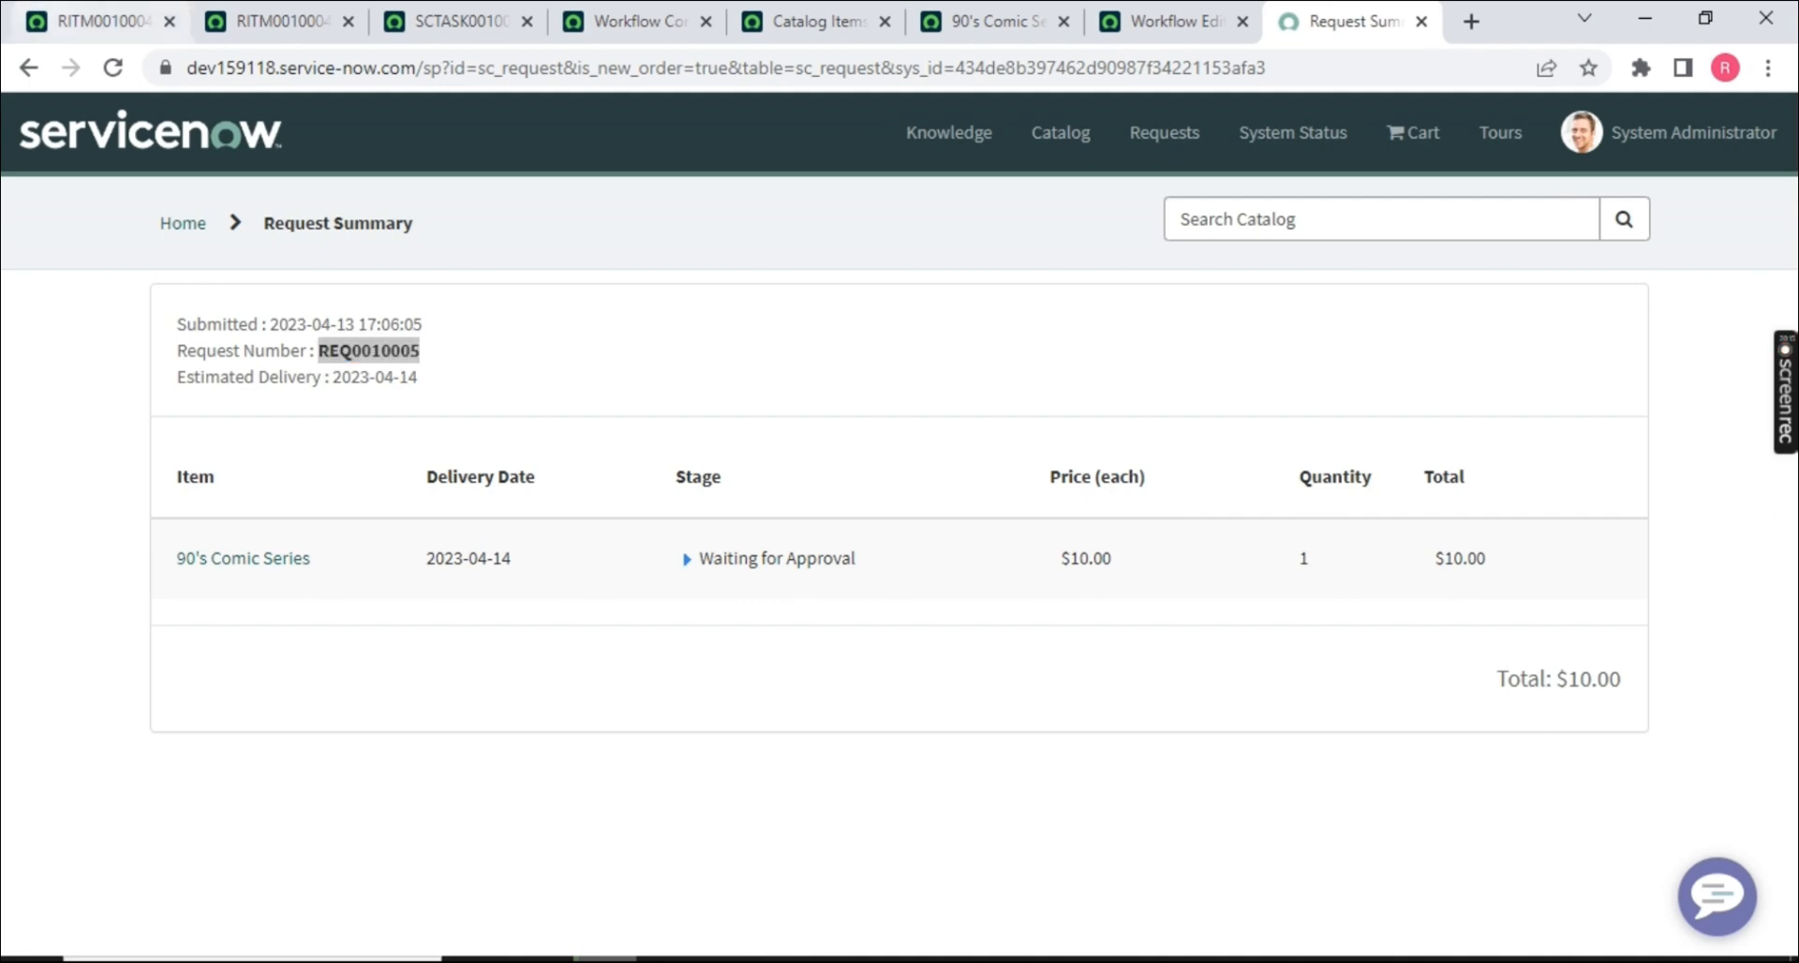
- Look up the copied request number with the global search to open the request record
left_click(98, 21)
left_click_drag(1399, 117, 1136, 121)
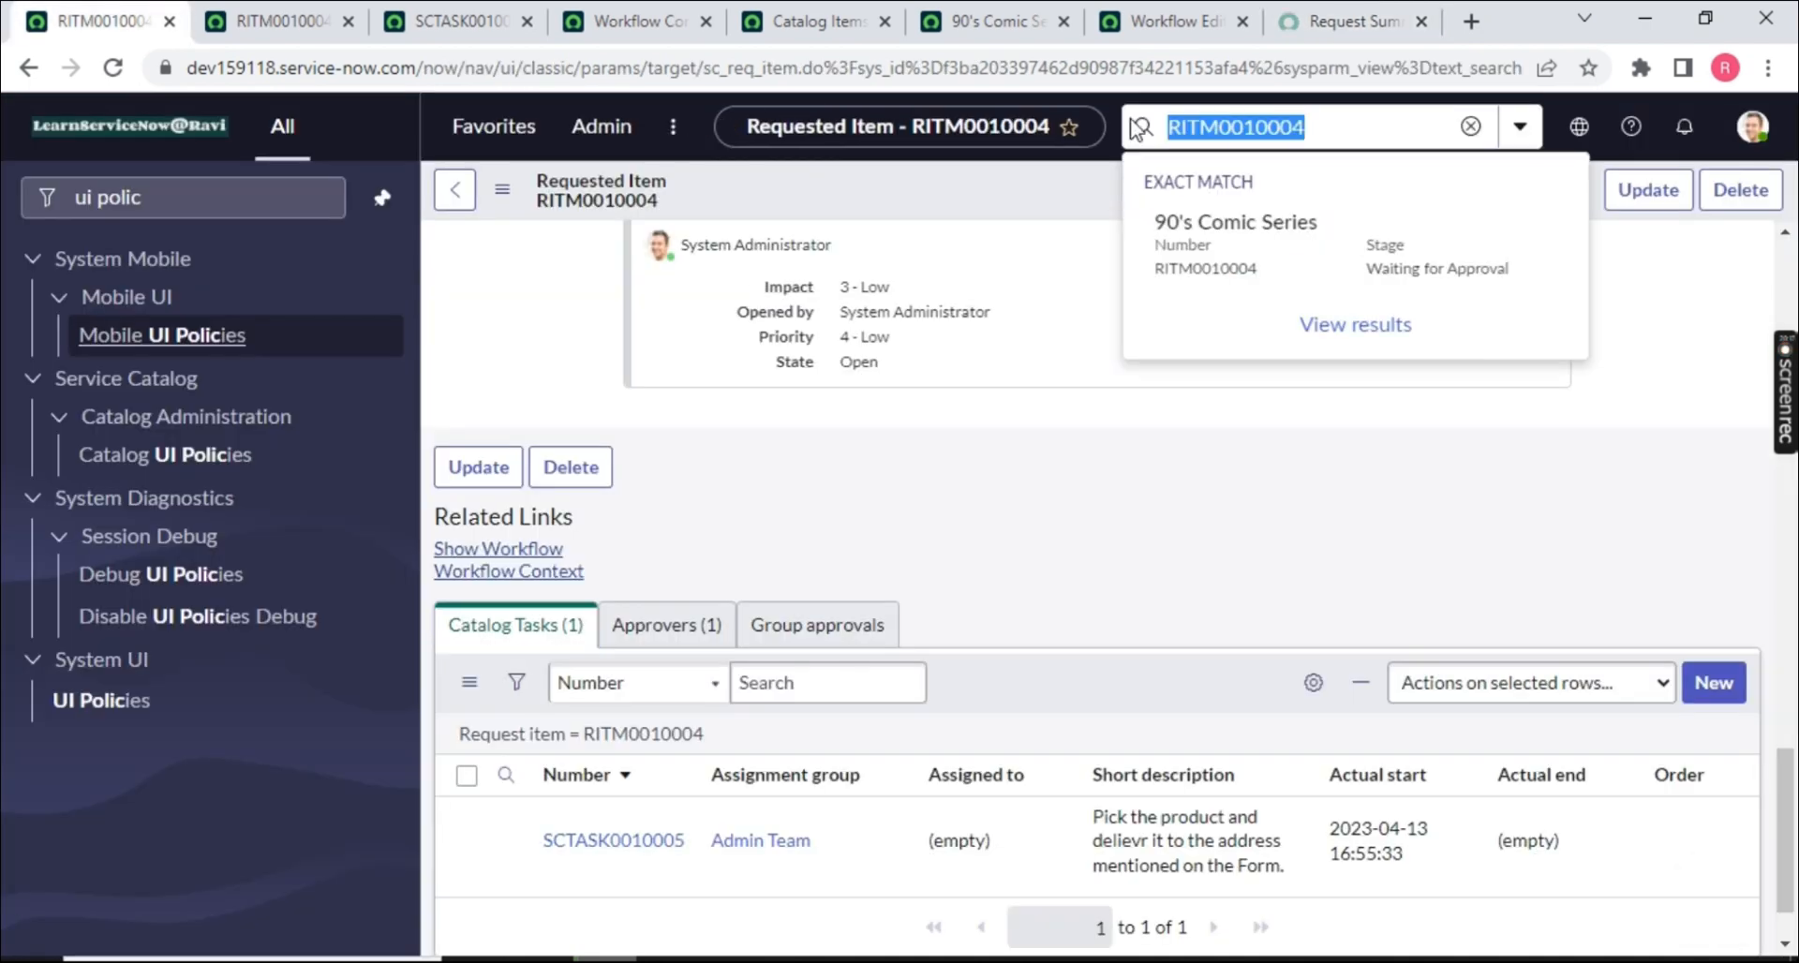
key("ctrl+v")
key("Return")
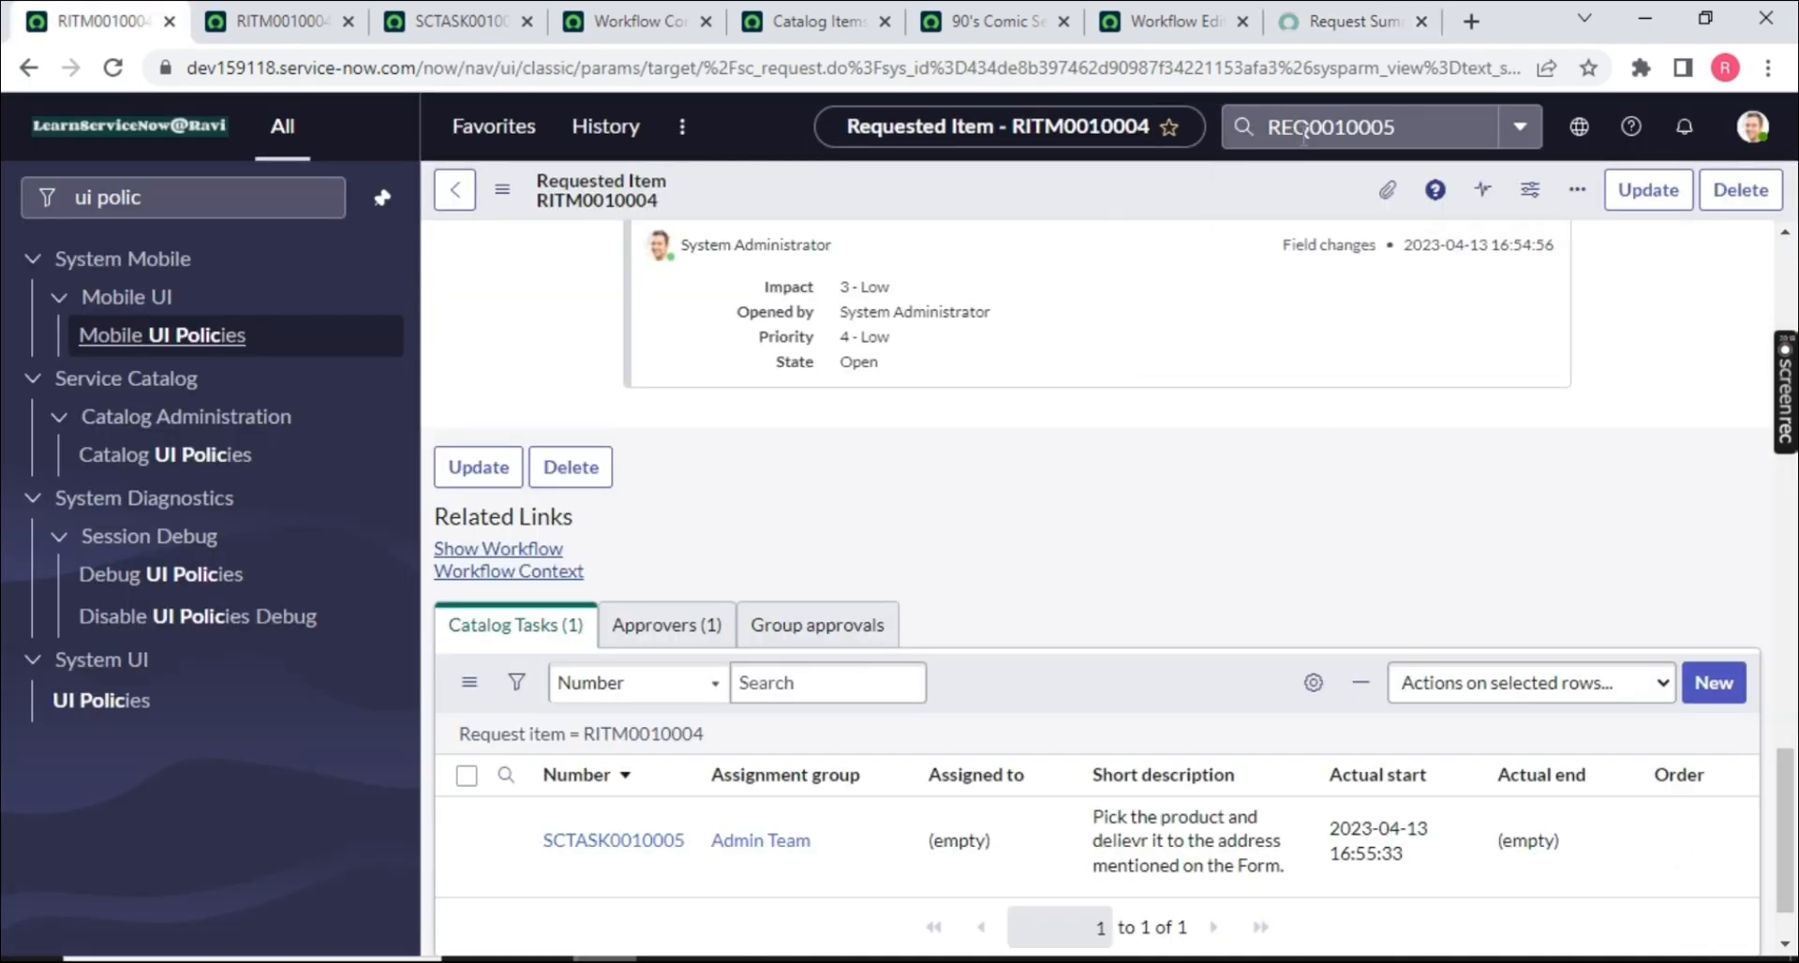
- Open the request's requested item for 90's Comic Series in a new browser tab
scroll(474, 473, "down", 3)
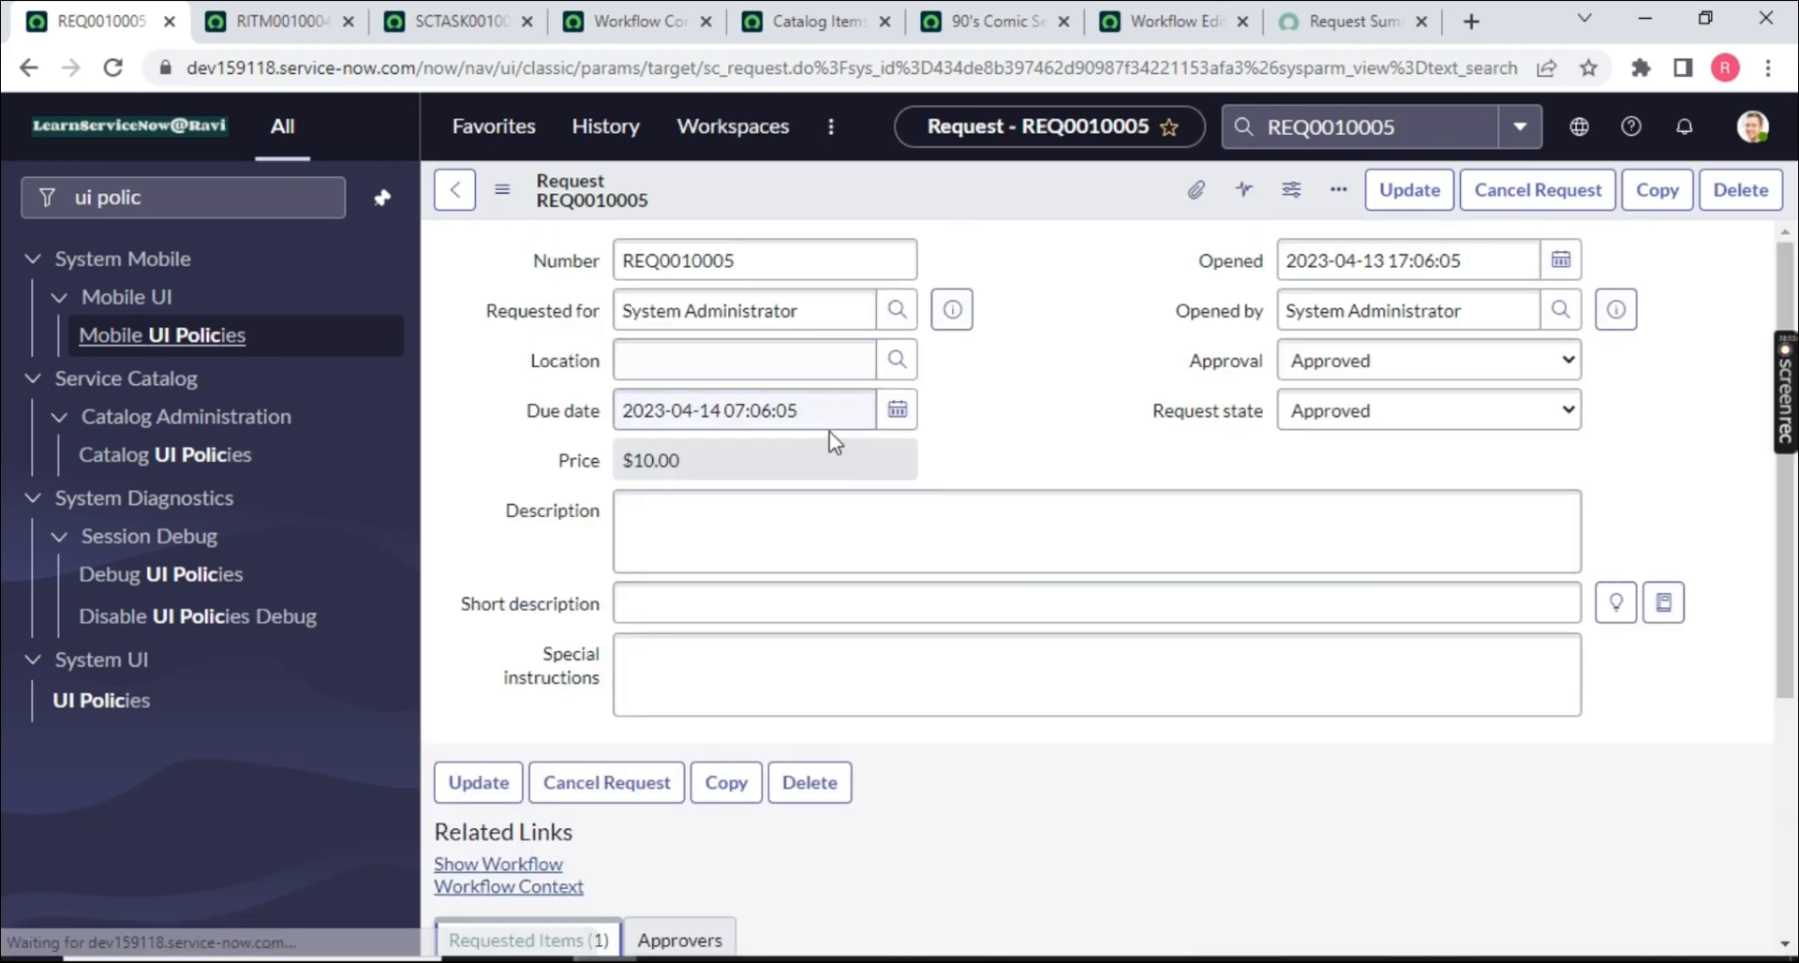
left_click(281, 30)
left_click(127, 23)
scroll(590, 883, "down", 4)
middle_click(590, 764)
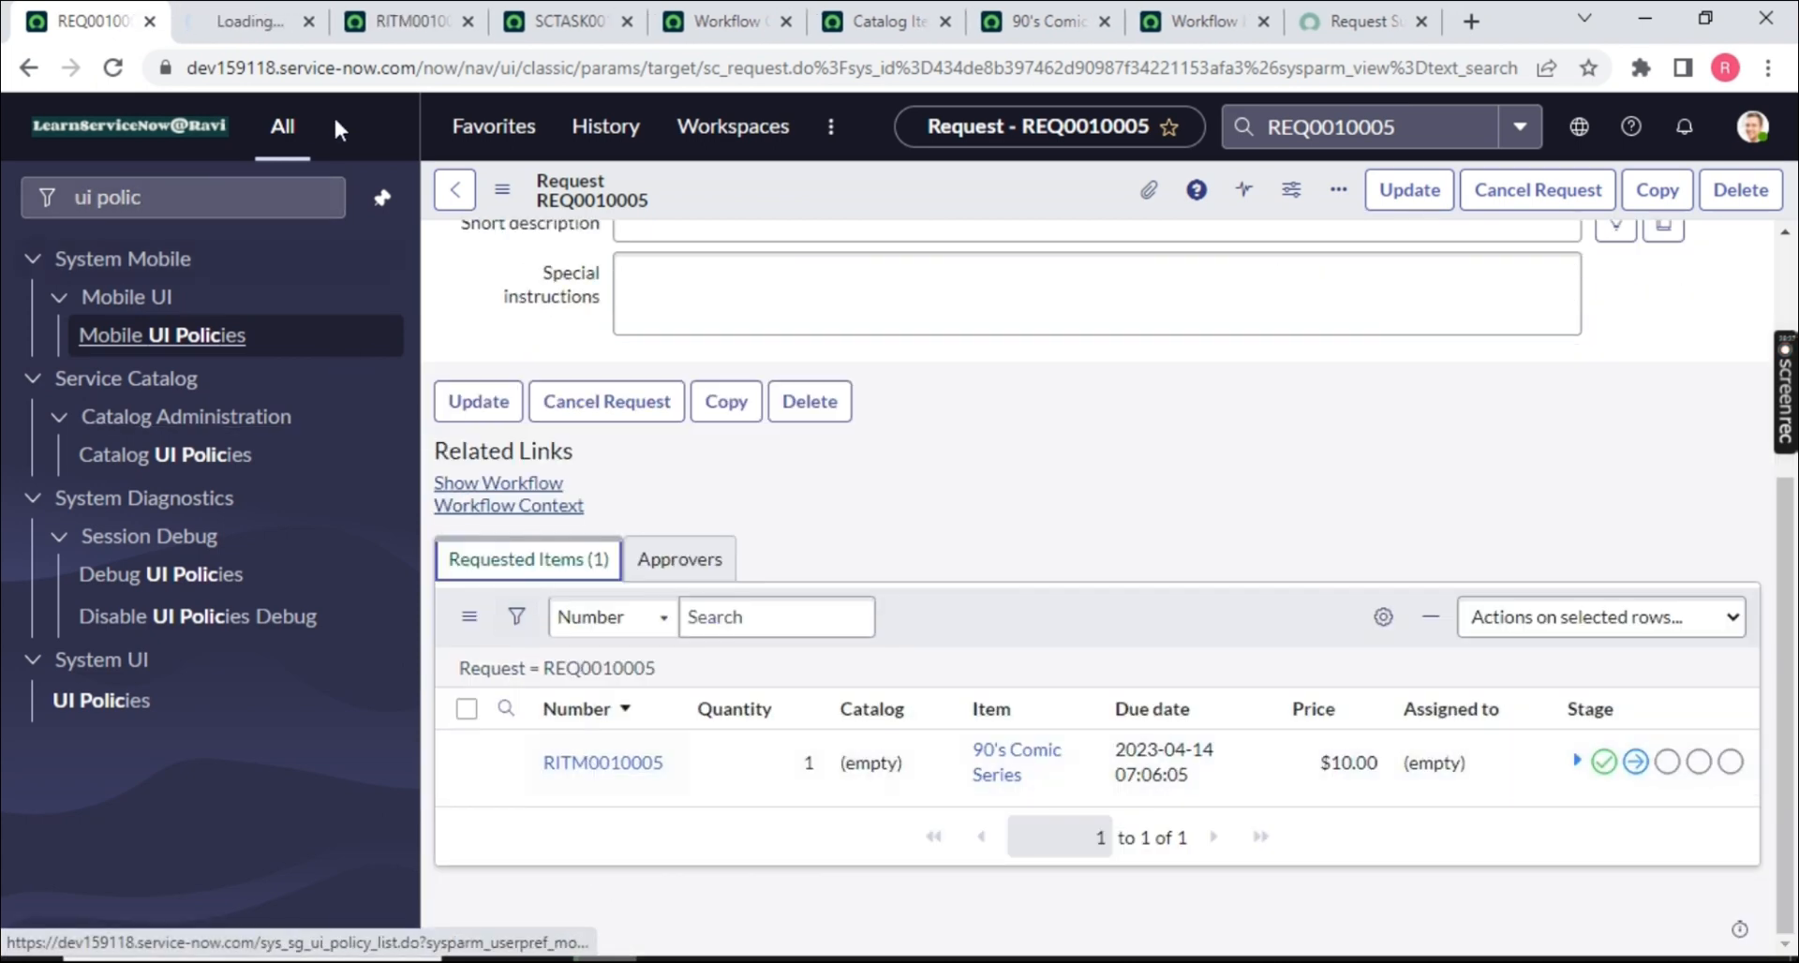
- Close the browser tabs of the earlier requested item, catalog task and workflow context, and switch to the new requested item
left_click(468, 23)
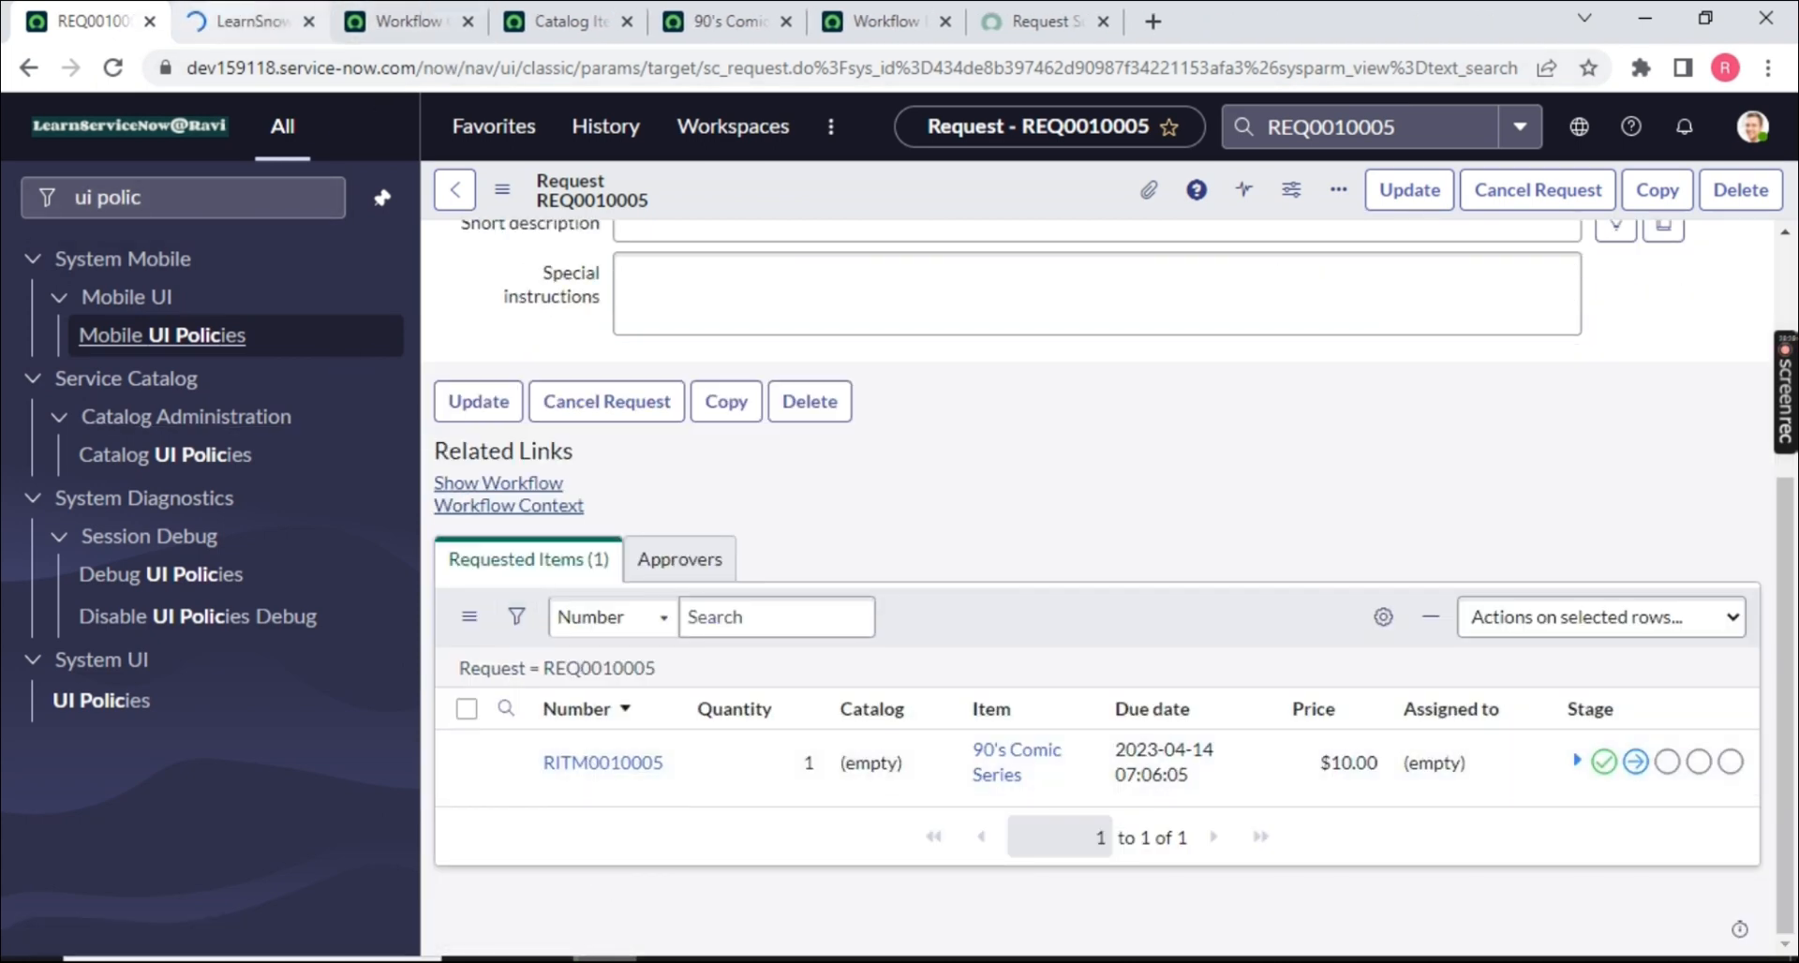
left_click(300, 22)
left_click(455, 13)
left_click(465, 25)
left_click(300, 22)
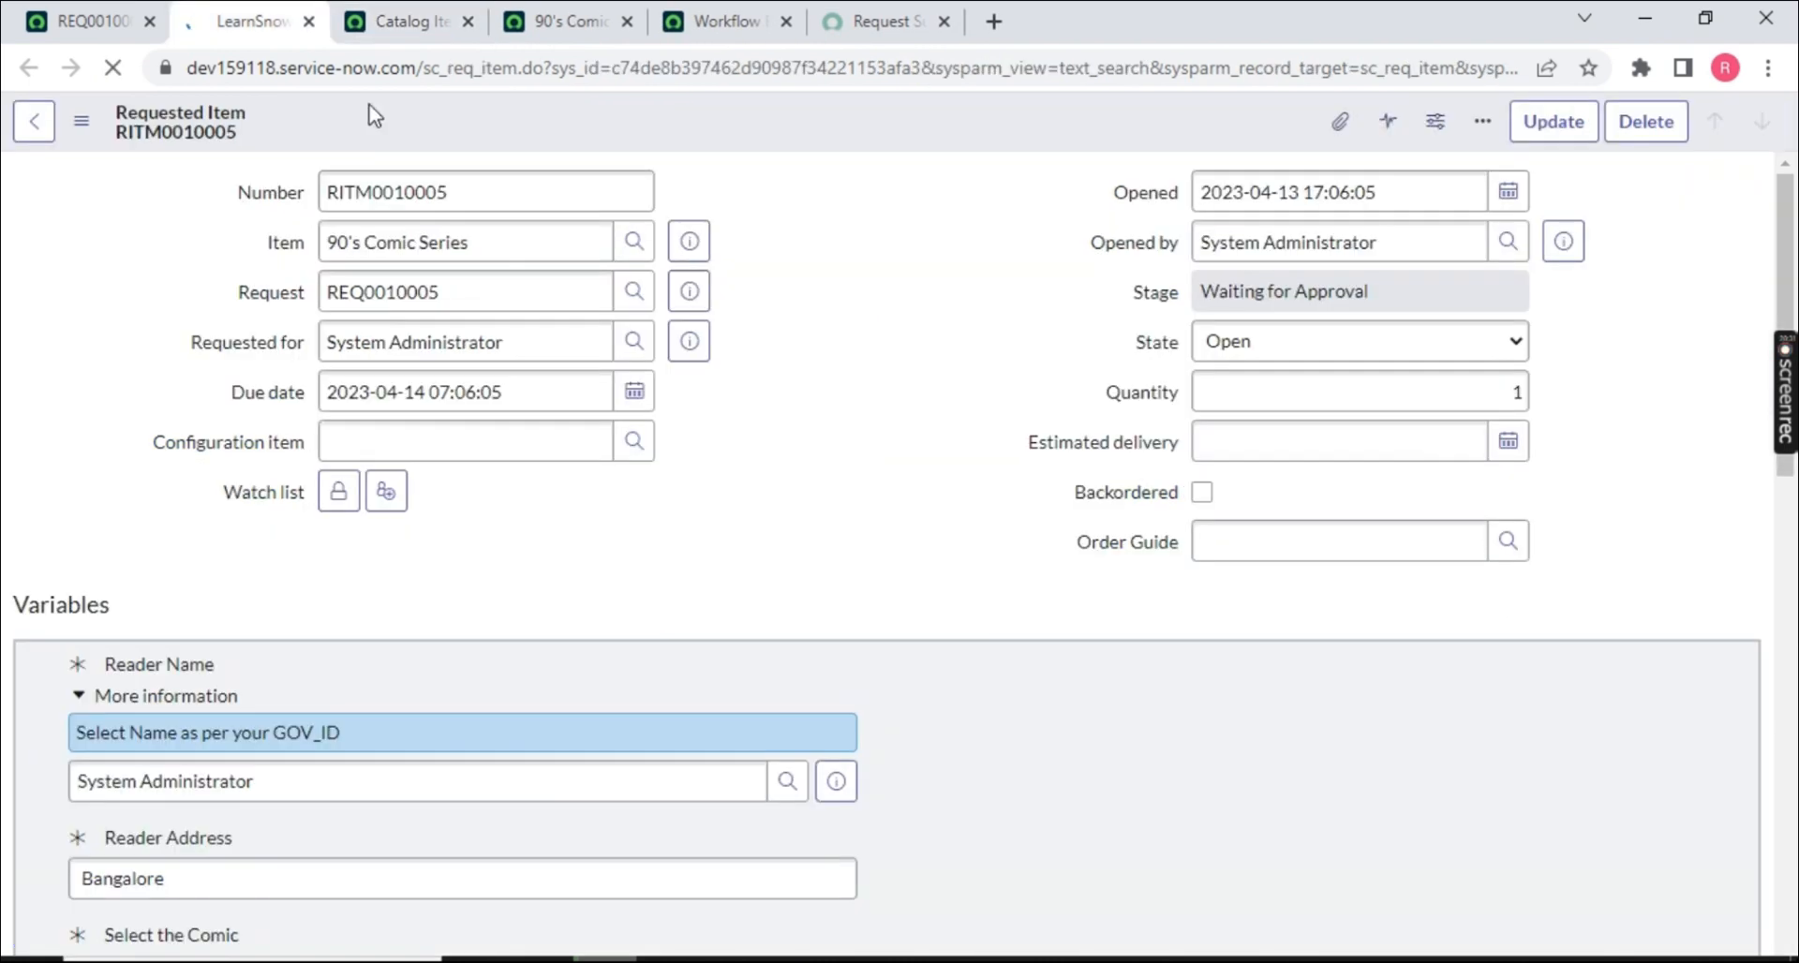
- Show the new requested item's workflow and examine which path the Switch has taken
scroll(803, 369, "down", 15)
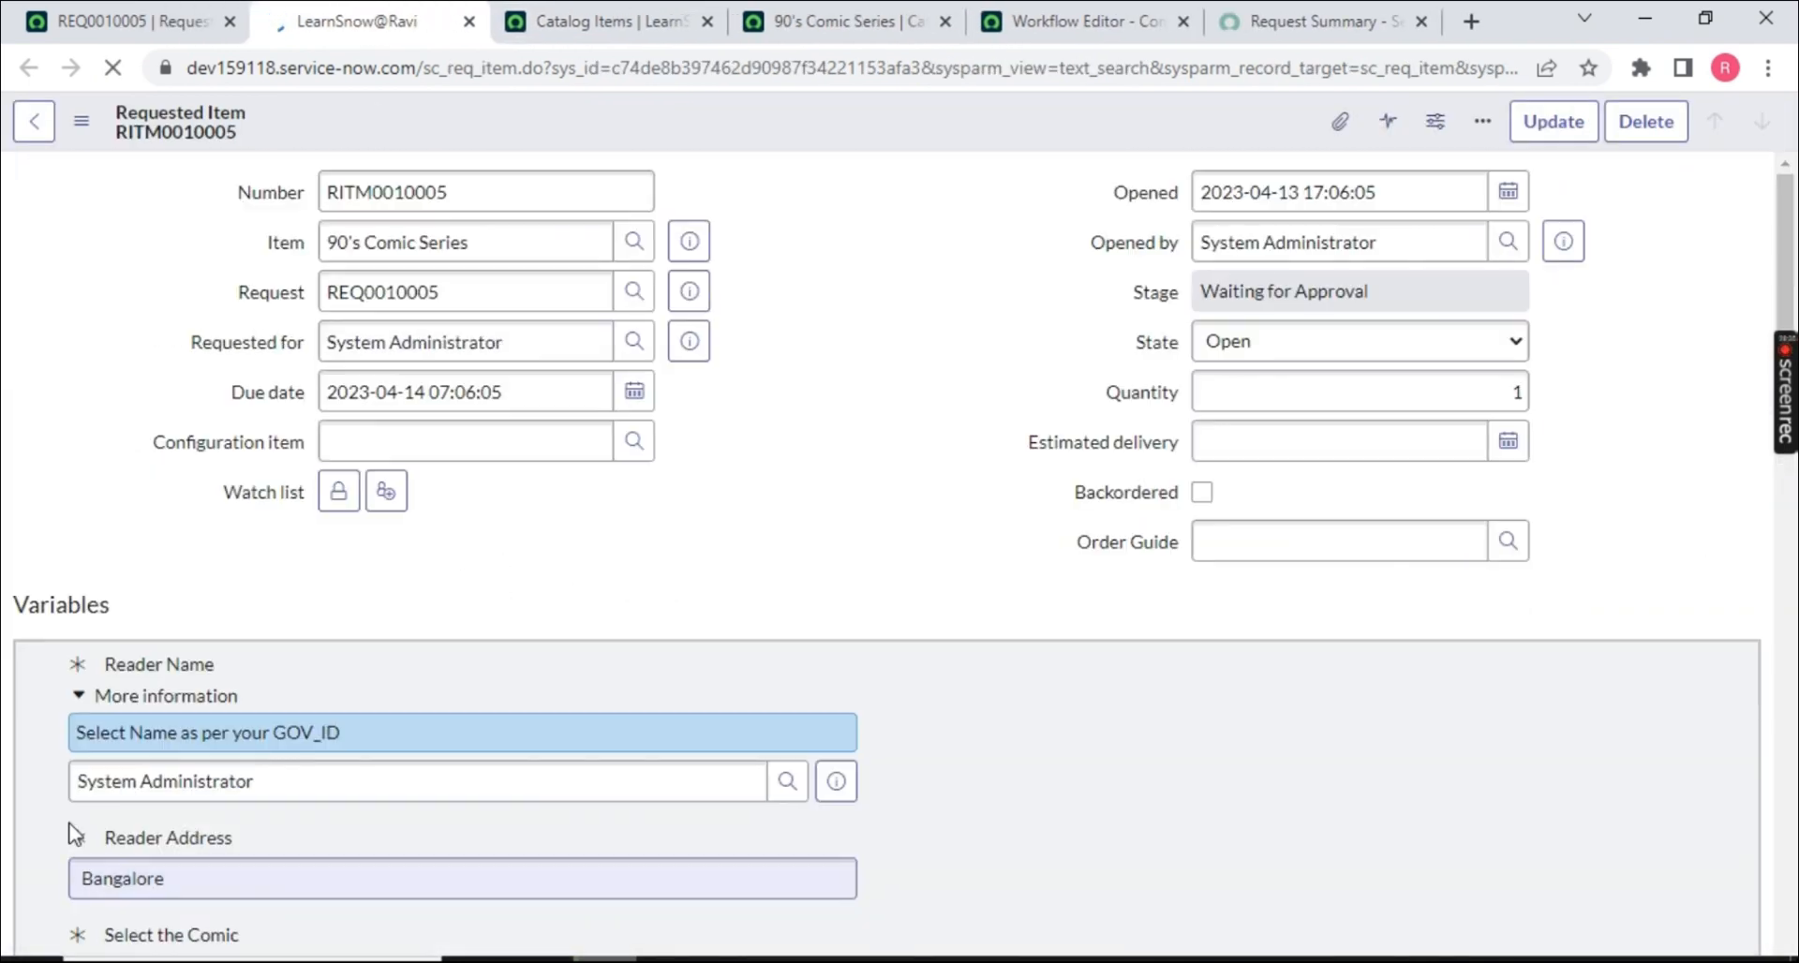
scroll(80, 796, "down", 15)
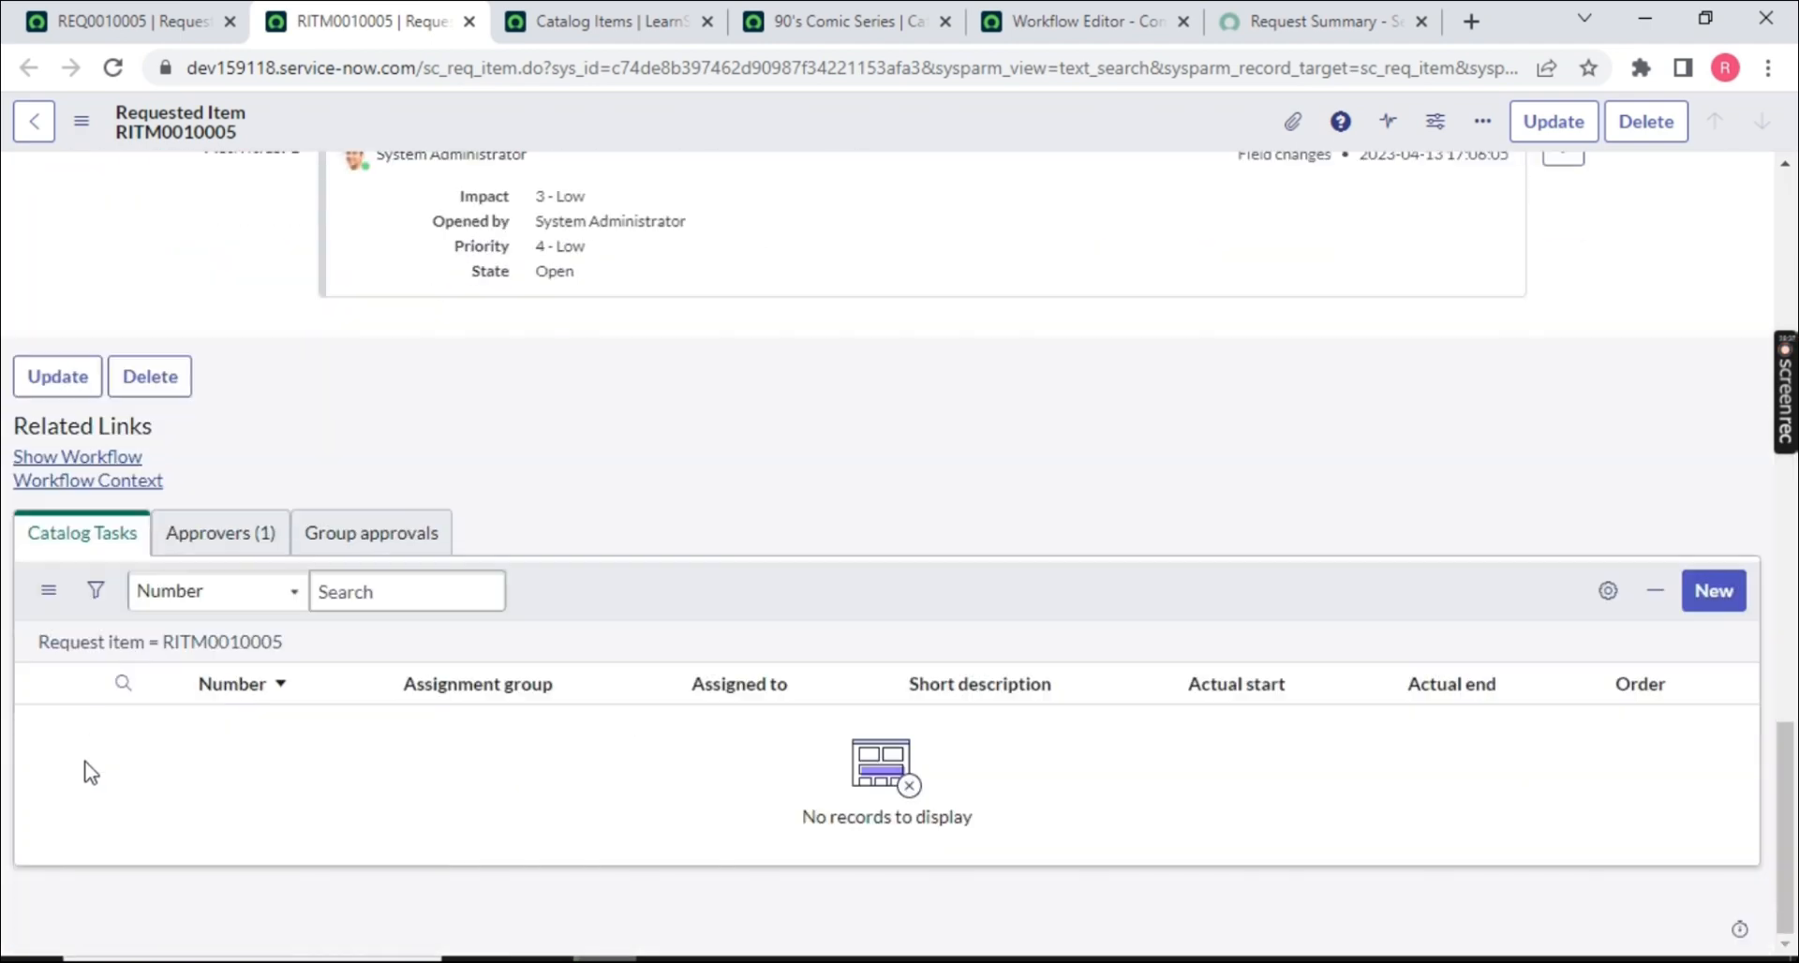
left_click(80, 461)
left_click(448, 30)
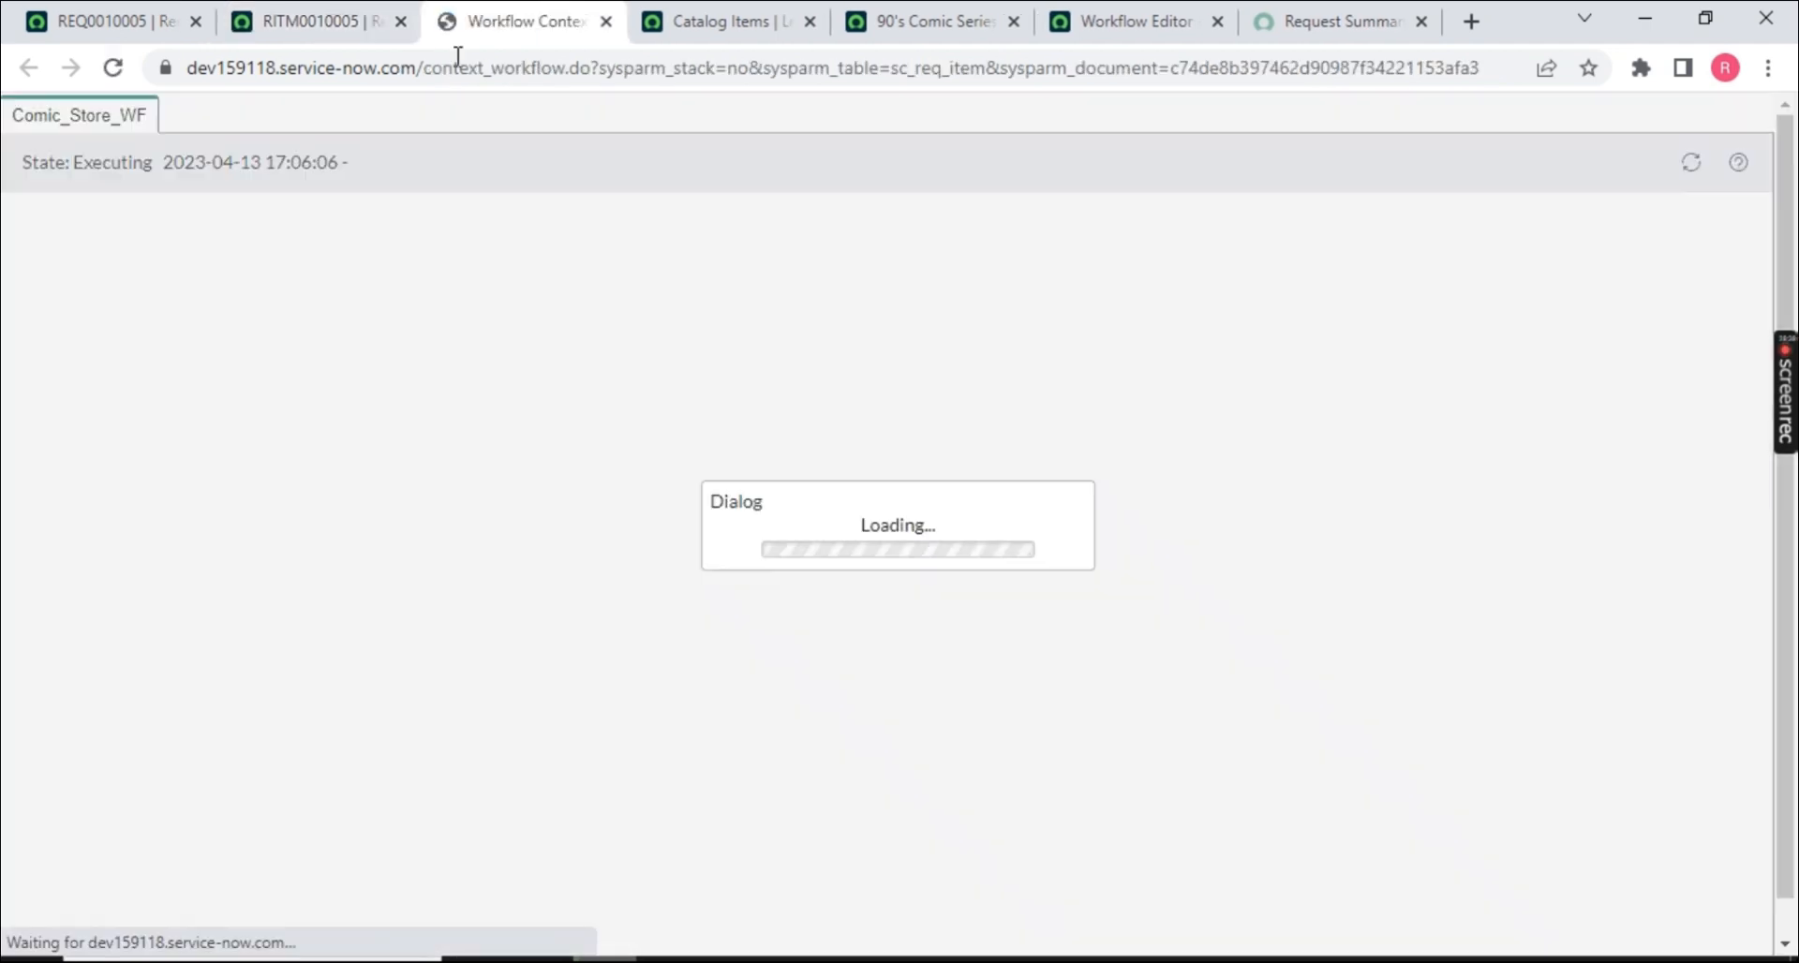
mouse_move(268, 299)
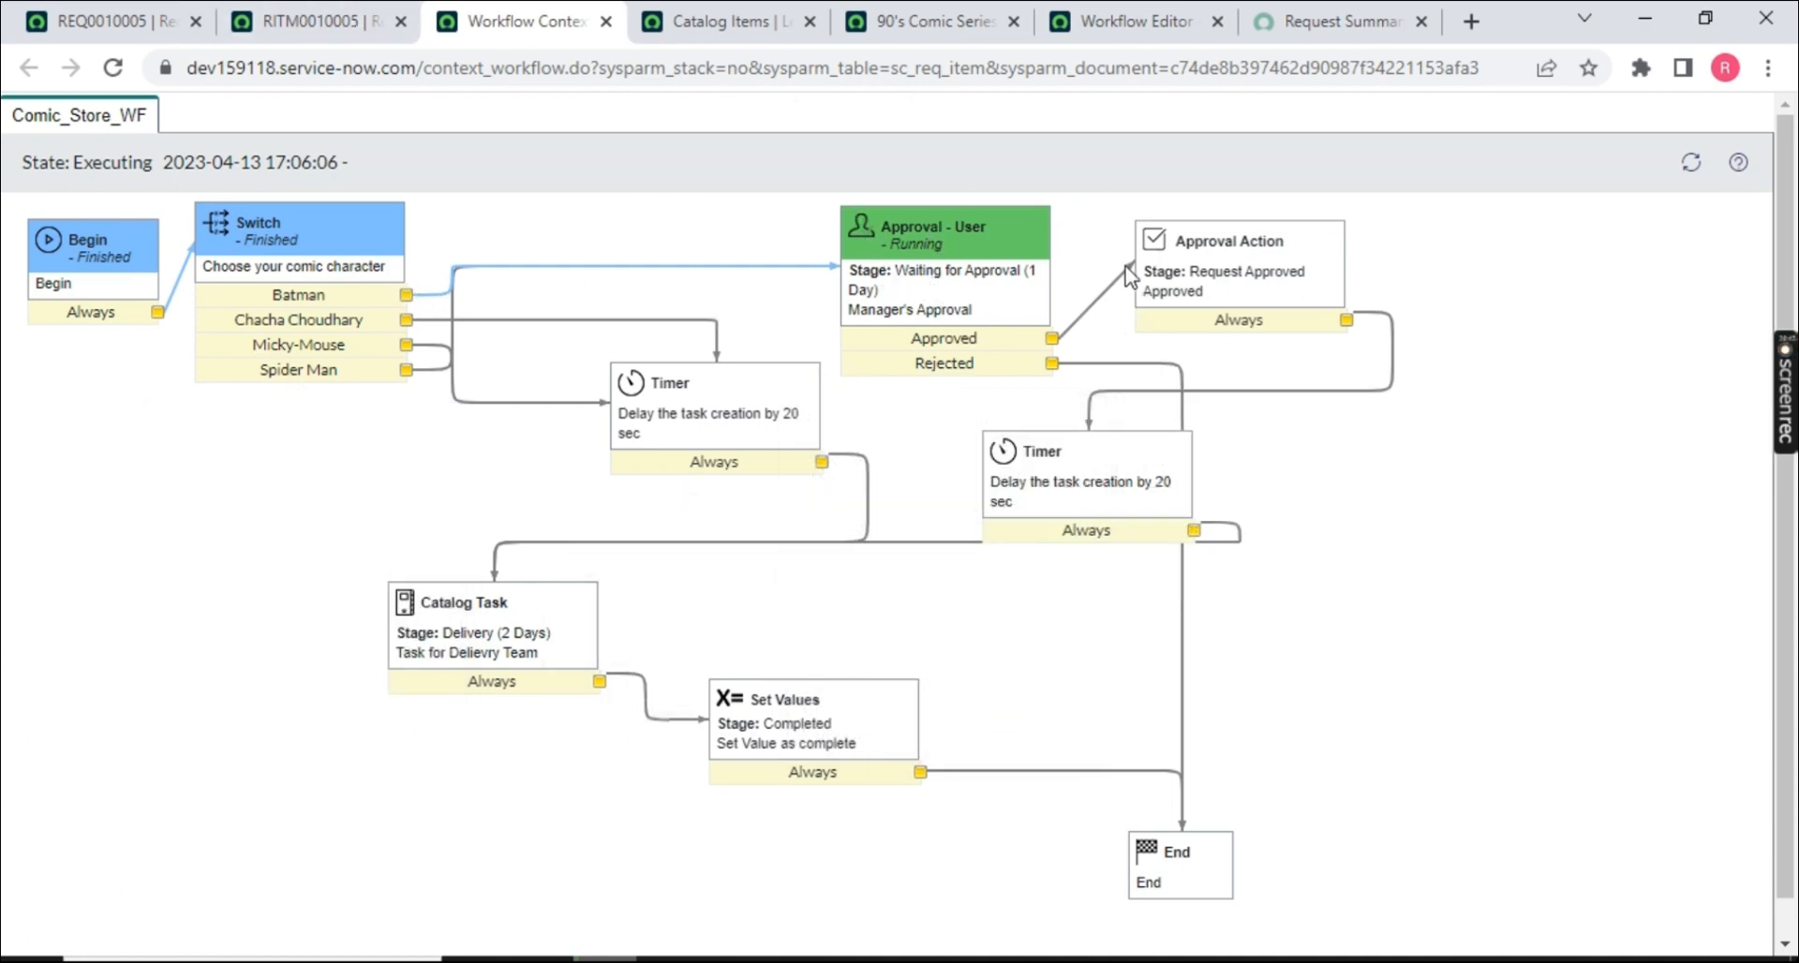
- Approve the pending approval request of the 90's Comic Series requested item
mouse_move(1249, 297)
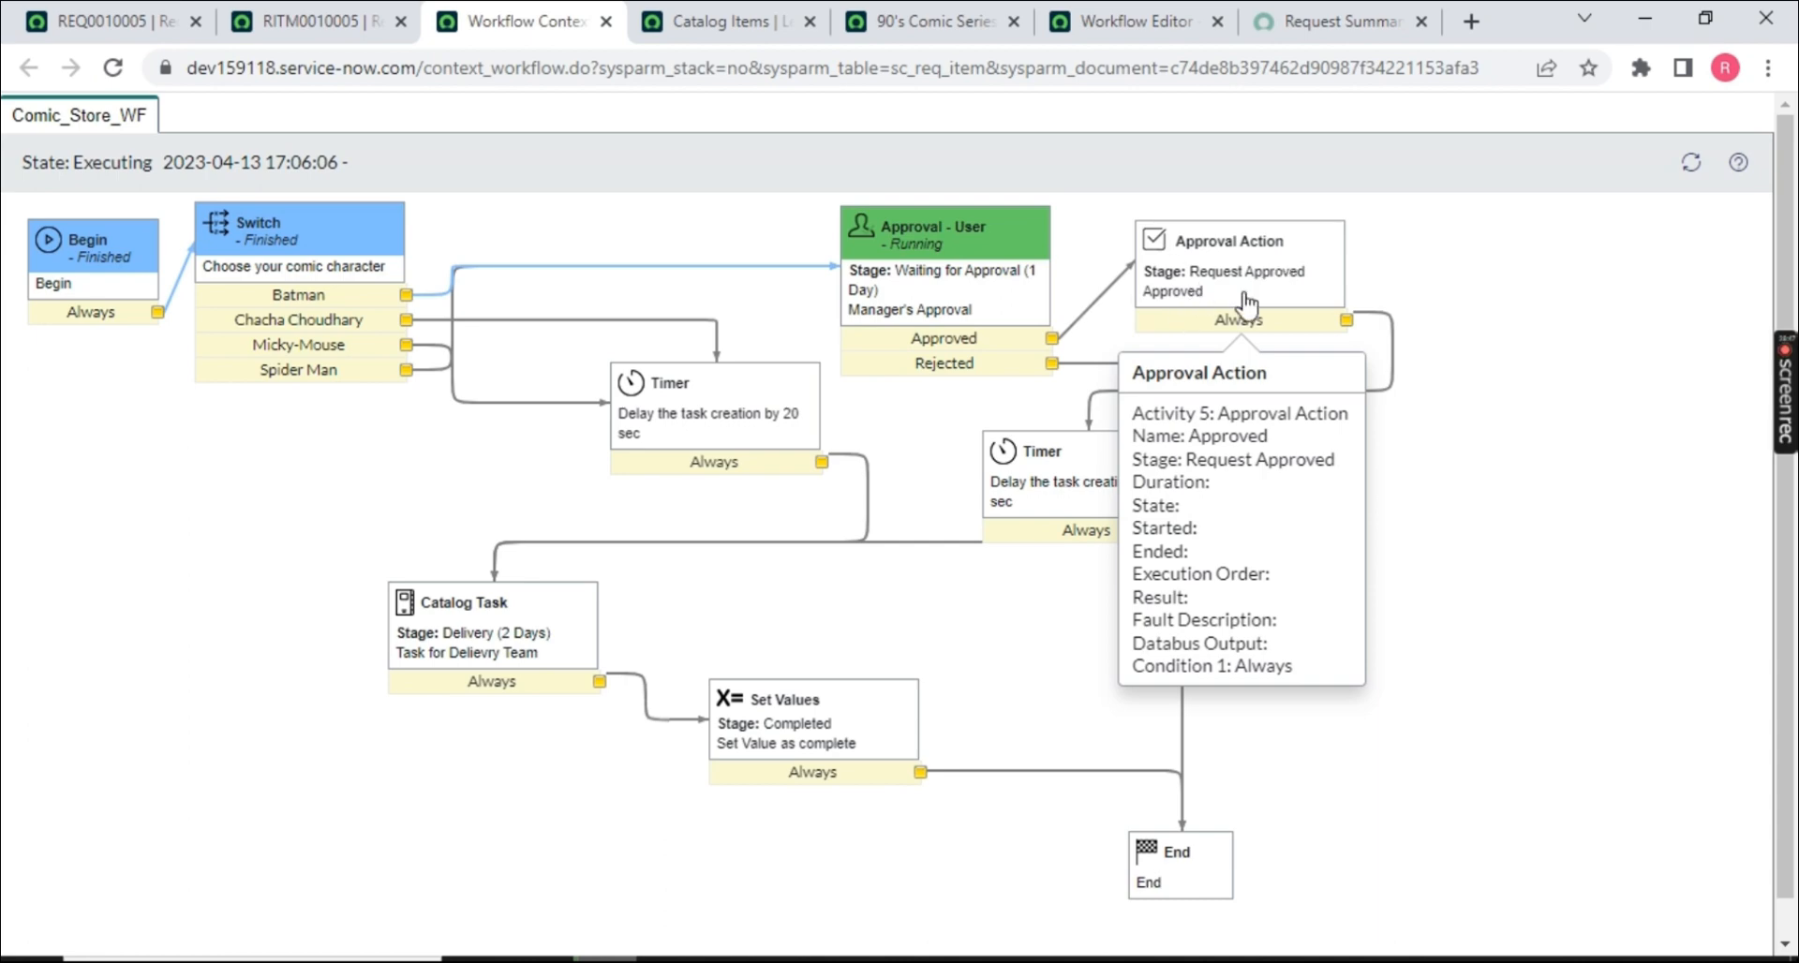
left_click(309, 20)
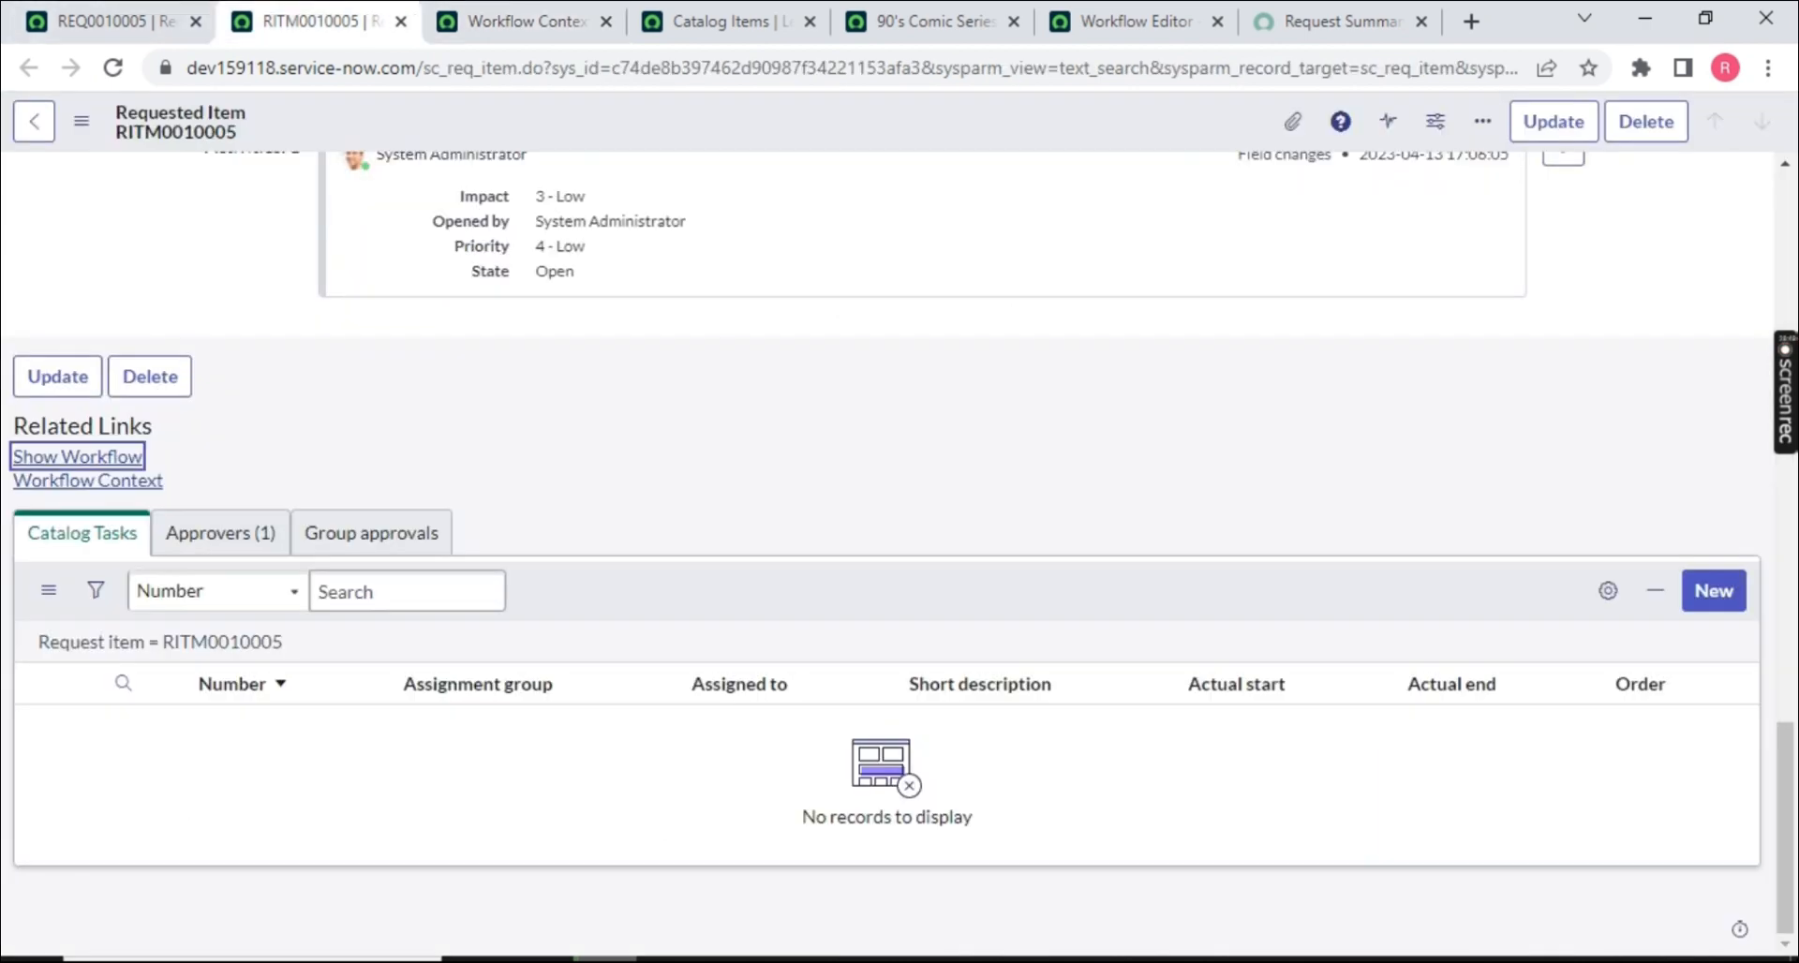
left_click(225, 572)
right_click(191, 760)
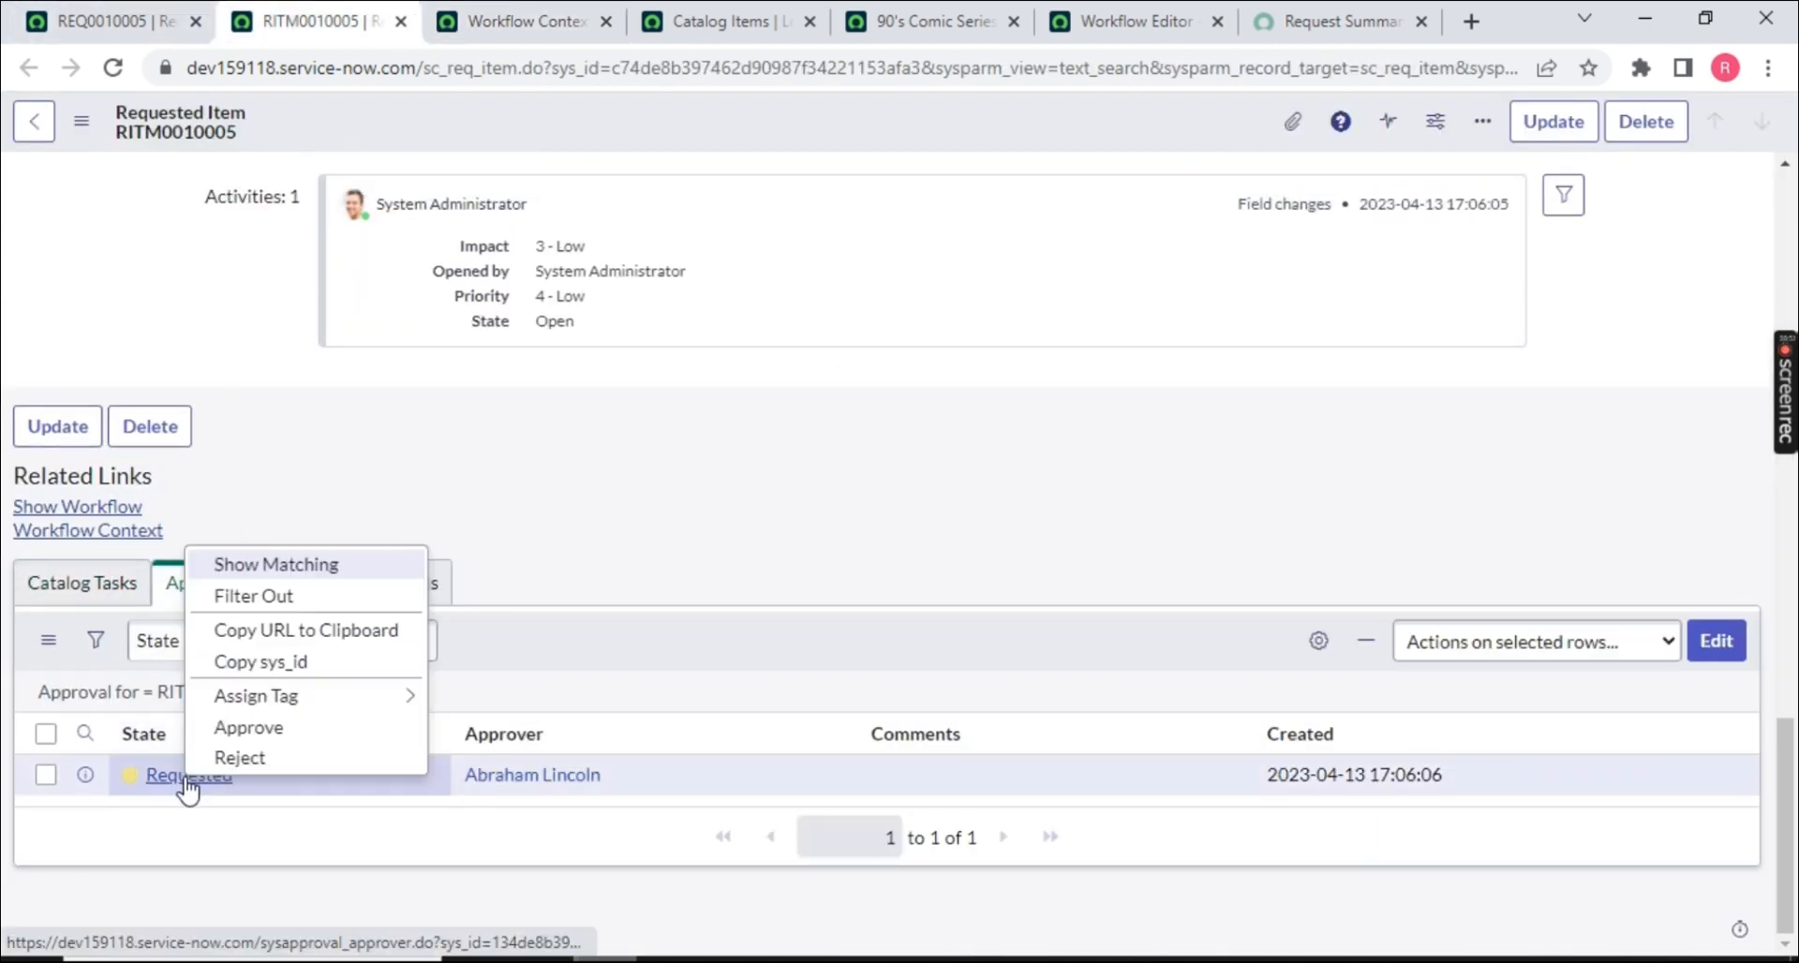
left_click(233, 738)
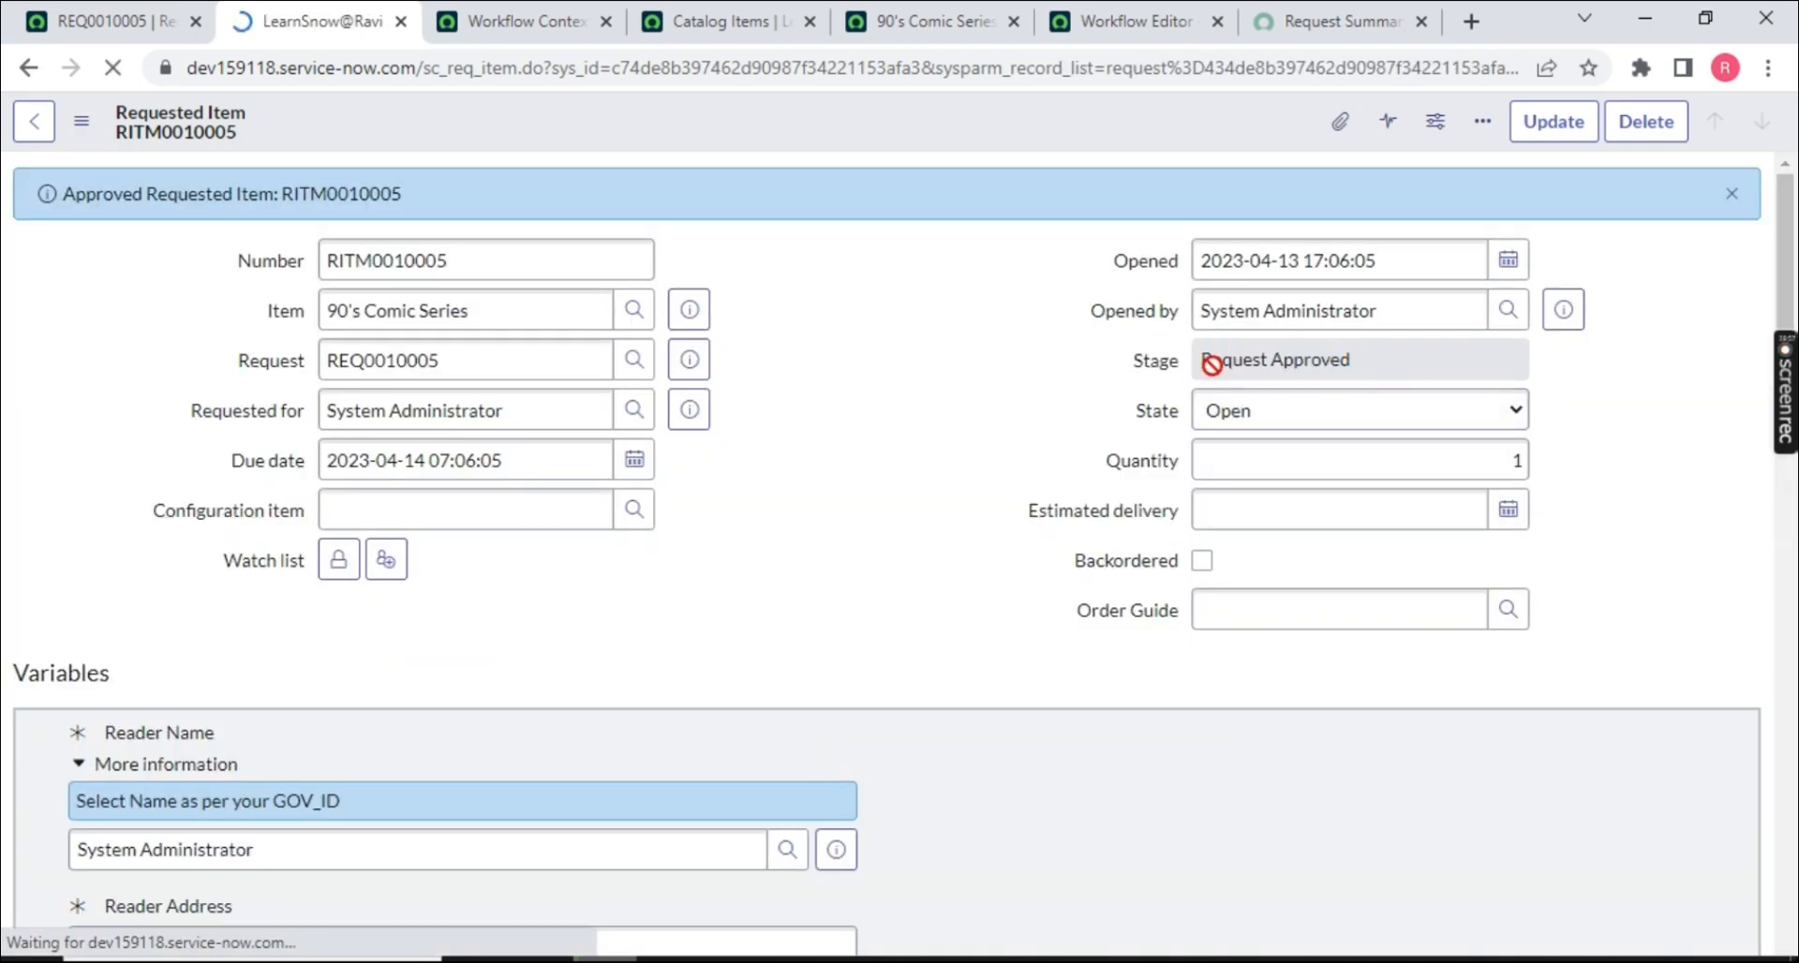
- Check the Approval Action and Timer activities in the requested item's workflow diagram
left_click(511, 21)
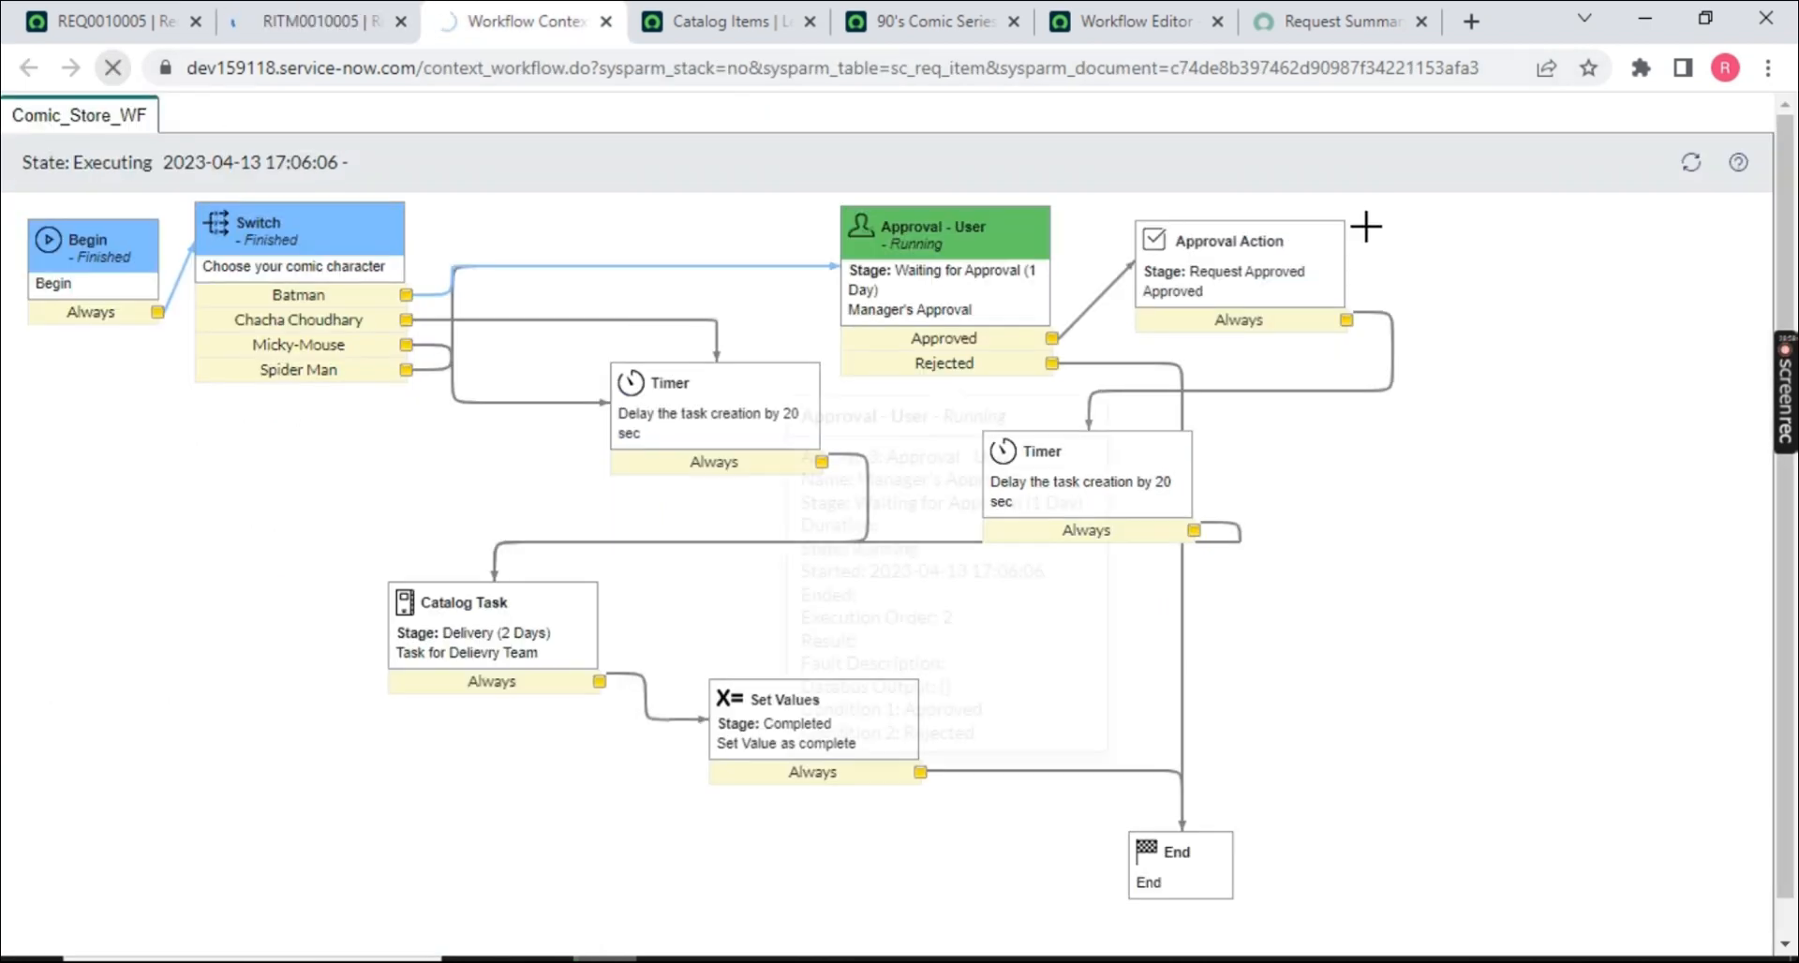
left_click(1203, 261)
mouse_move(1106, 460)
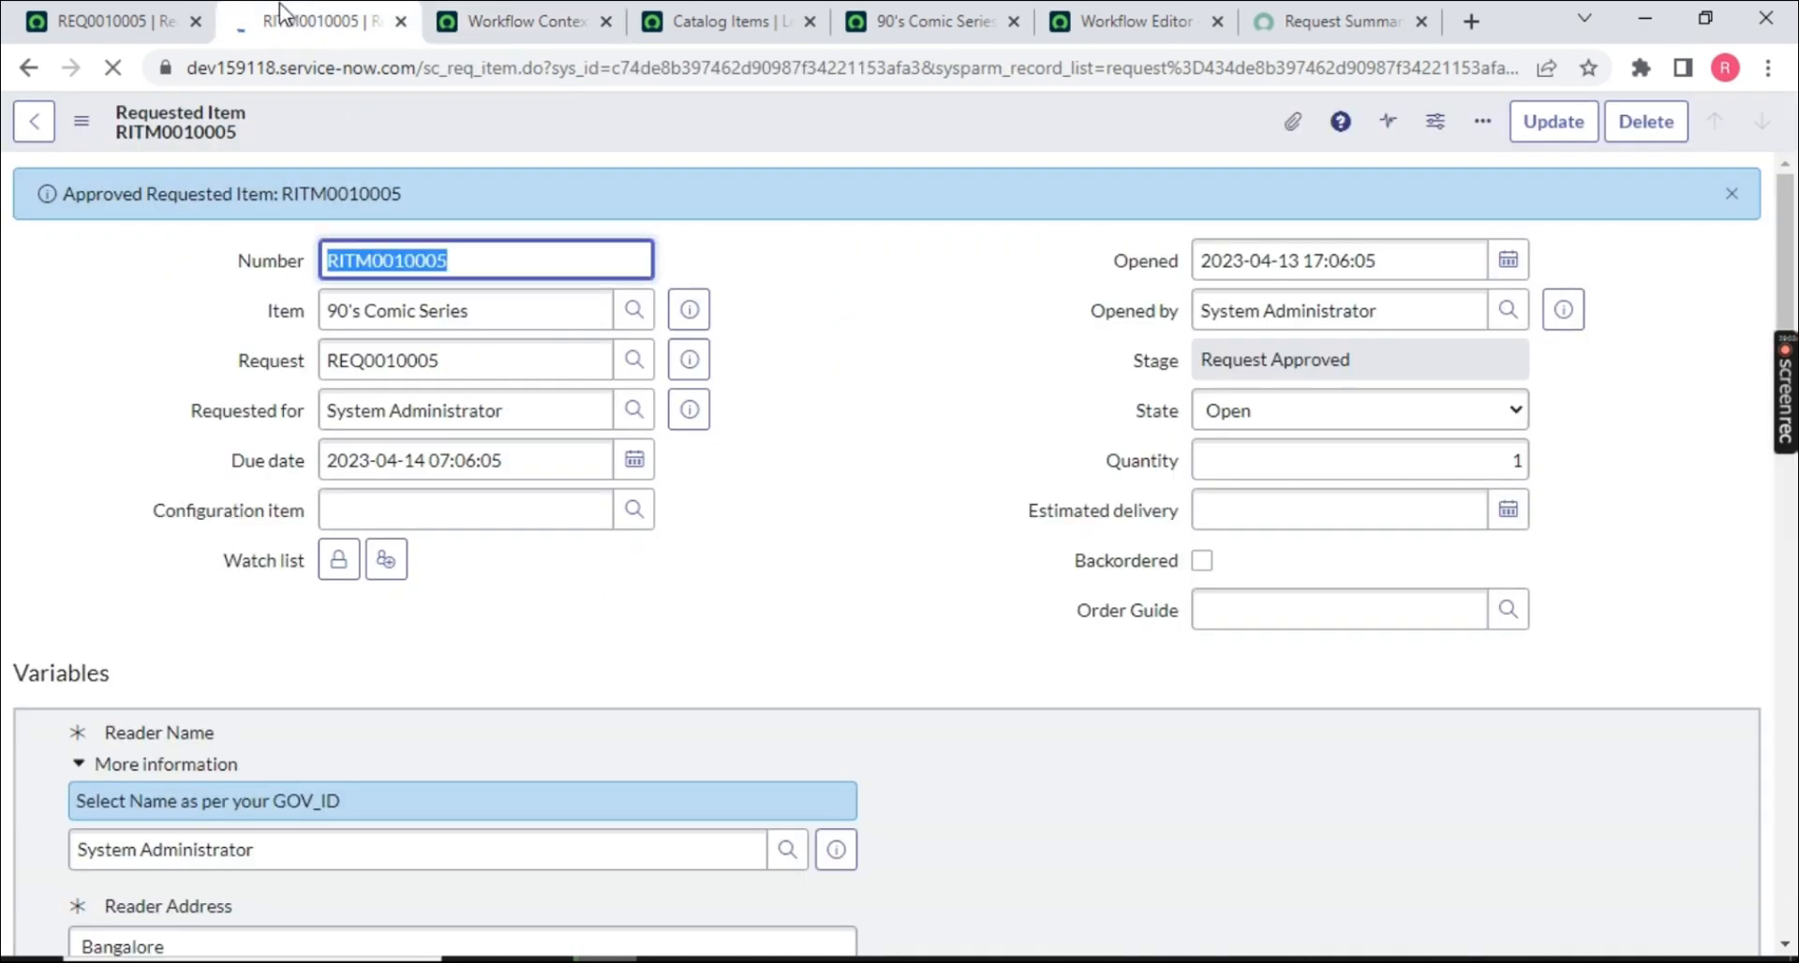
- Refresh the requested item's Catalog Tasks list and reload its workflow diagram to check the progress after the approval
left_click(298, 21)
scroll(44, 386, "down", 2)
scroll(44, 386, "down", 15)
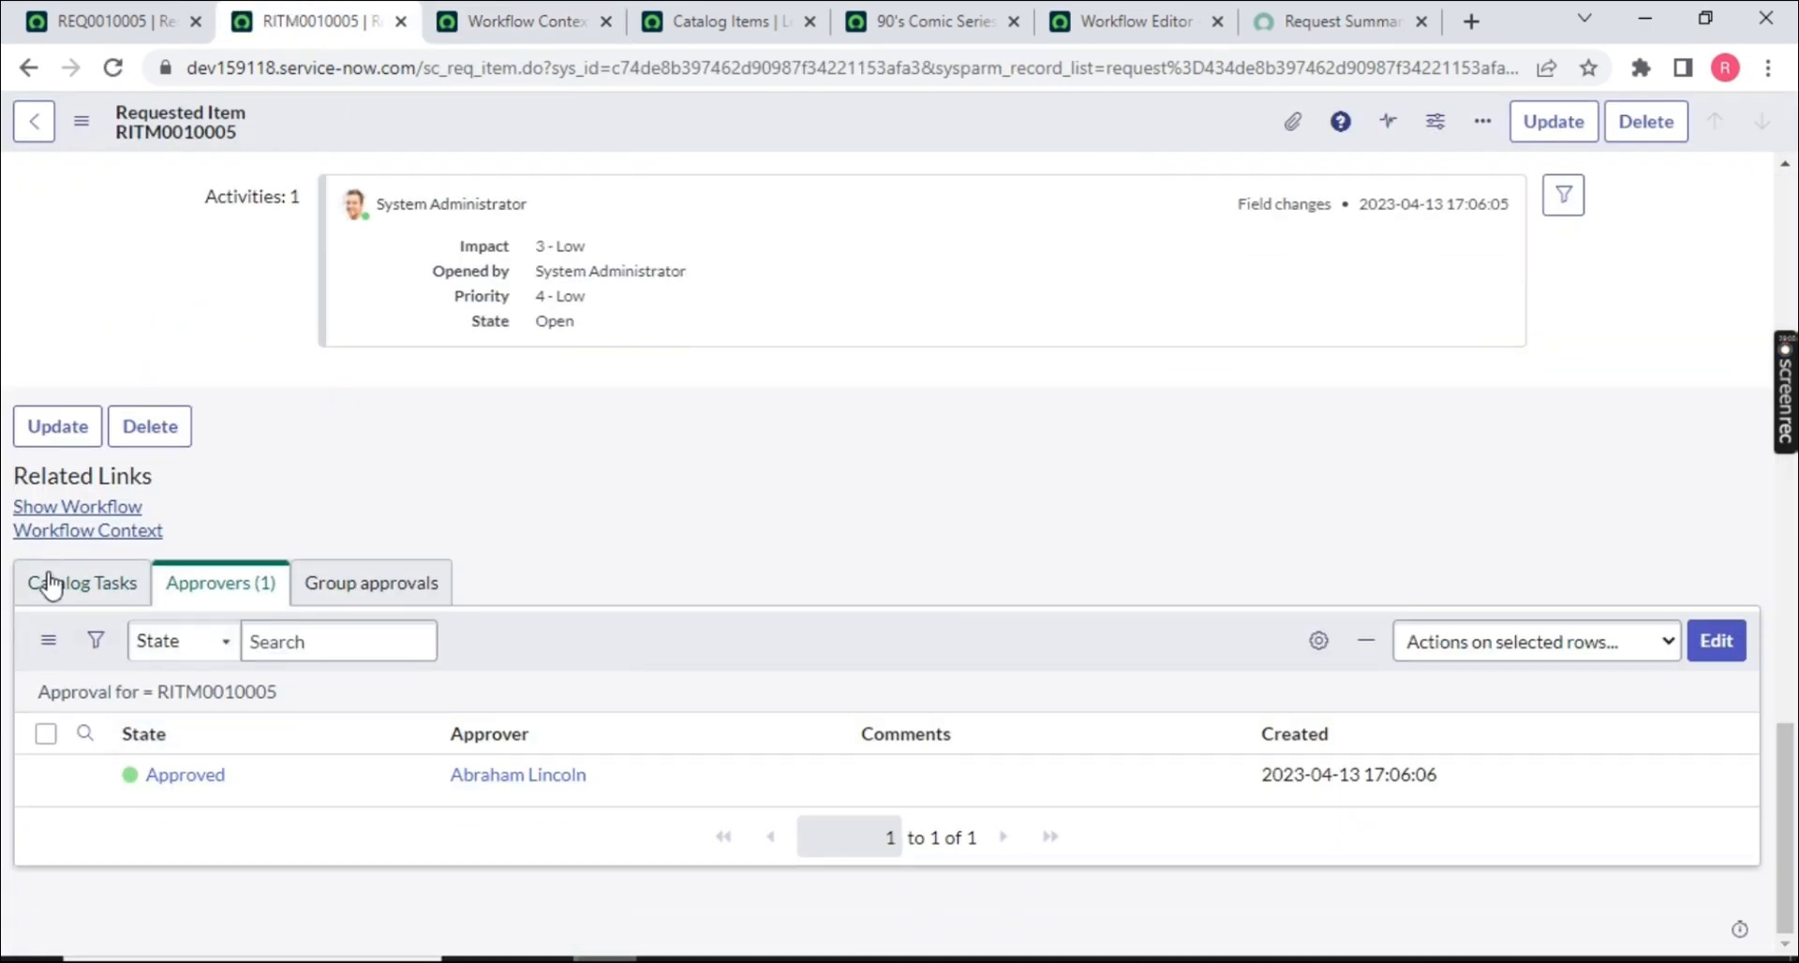
left_click(49, 585)
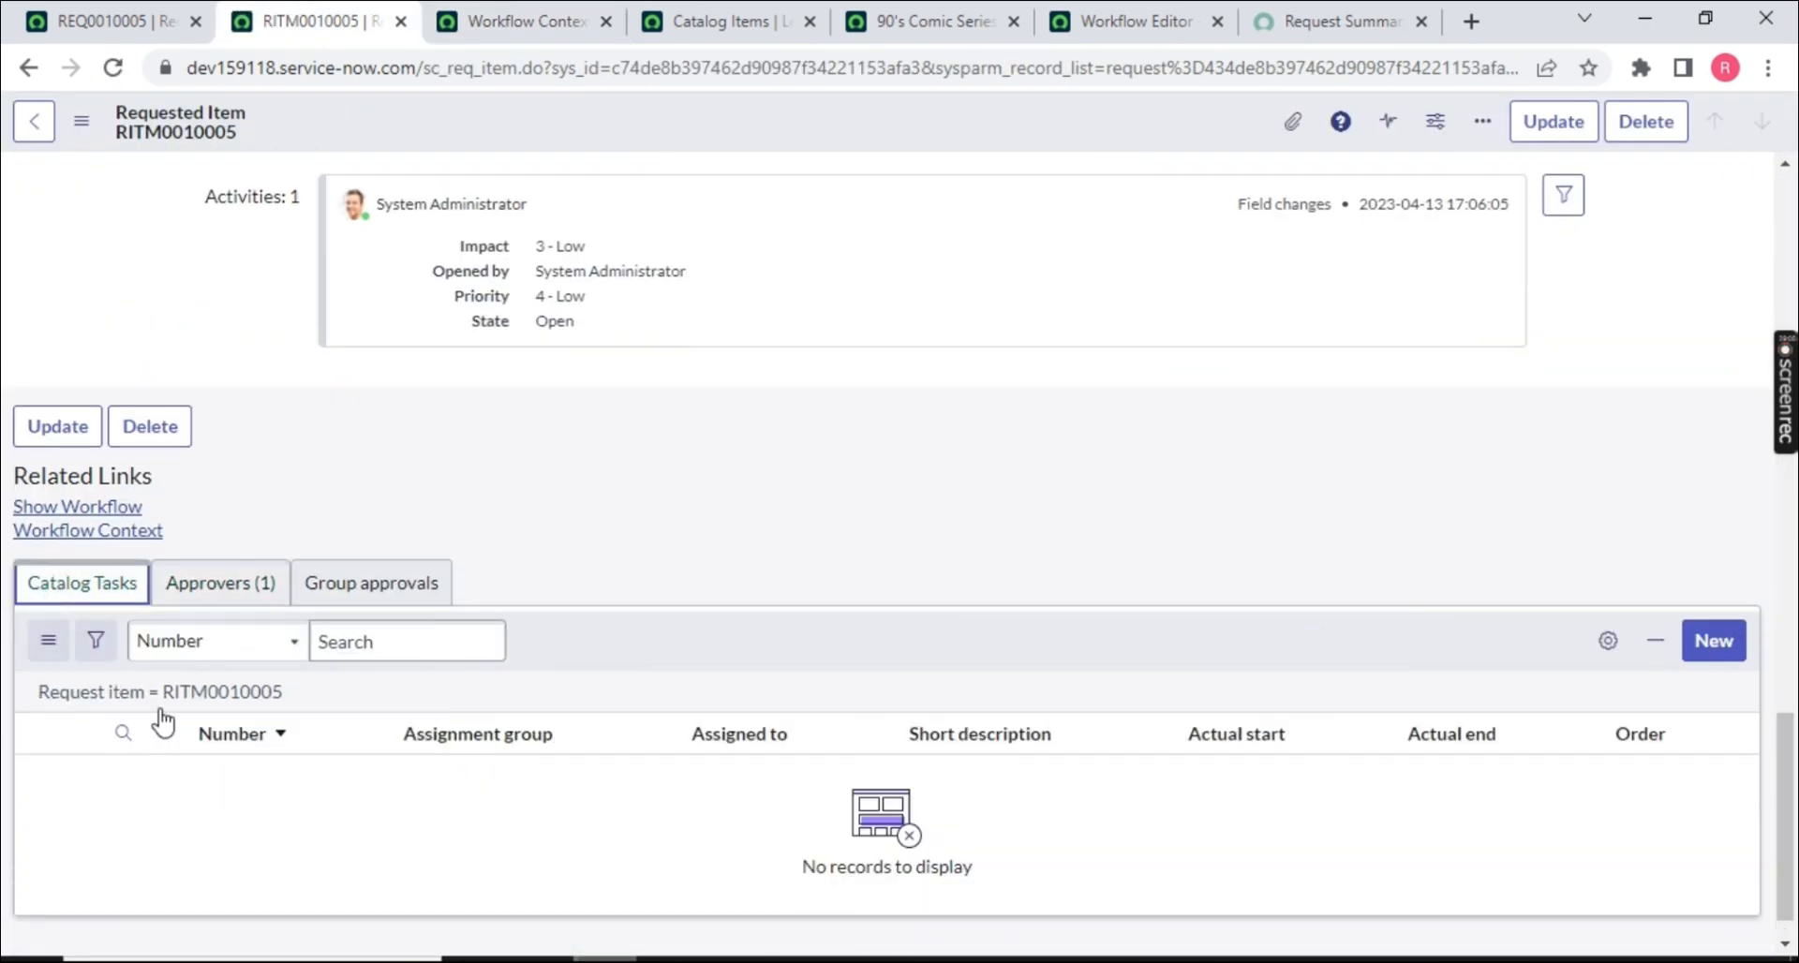
left_click(229, 590)
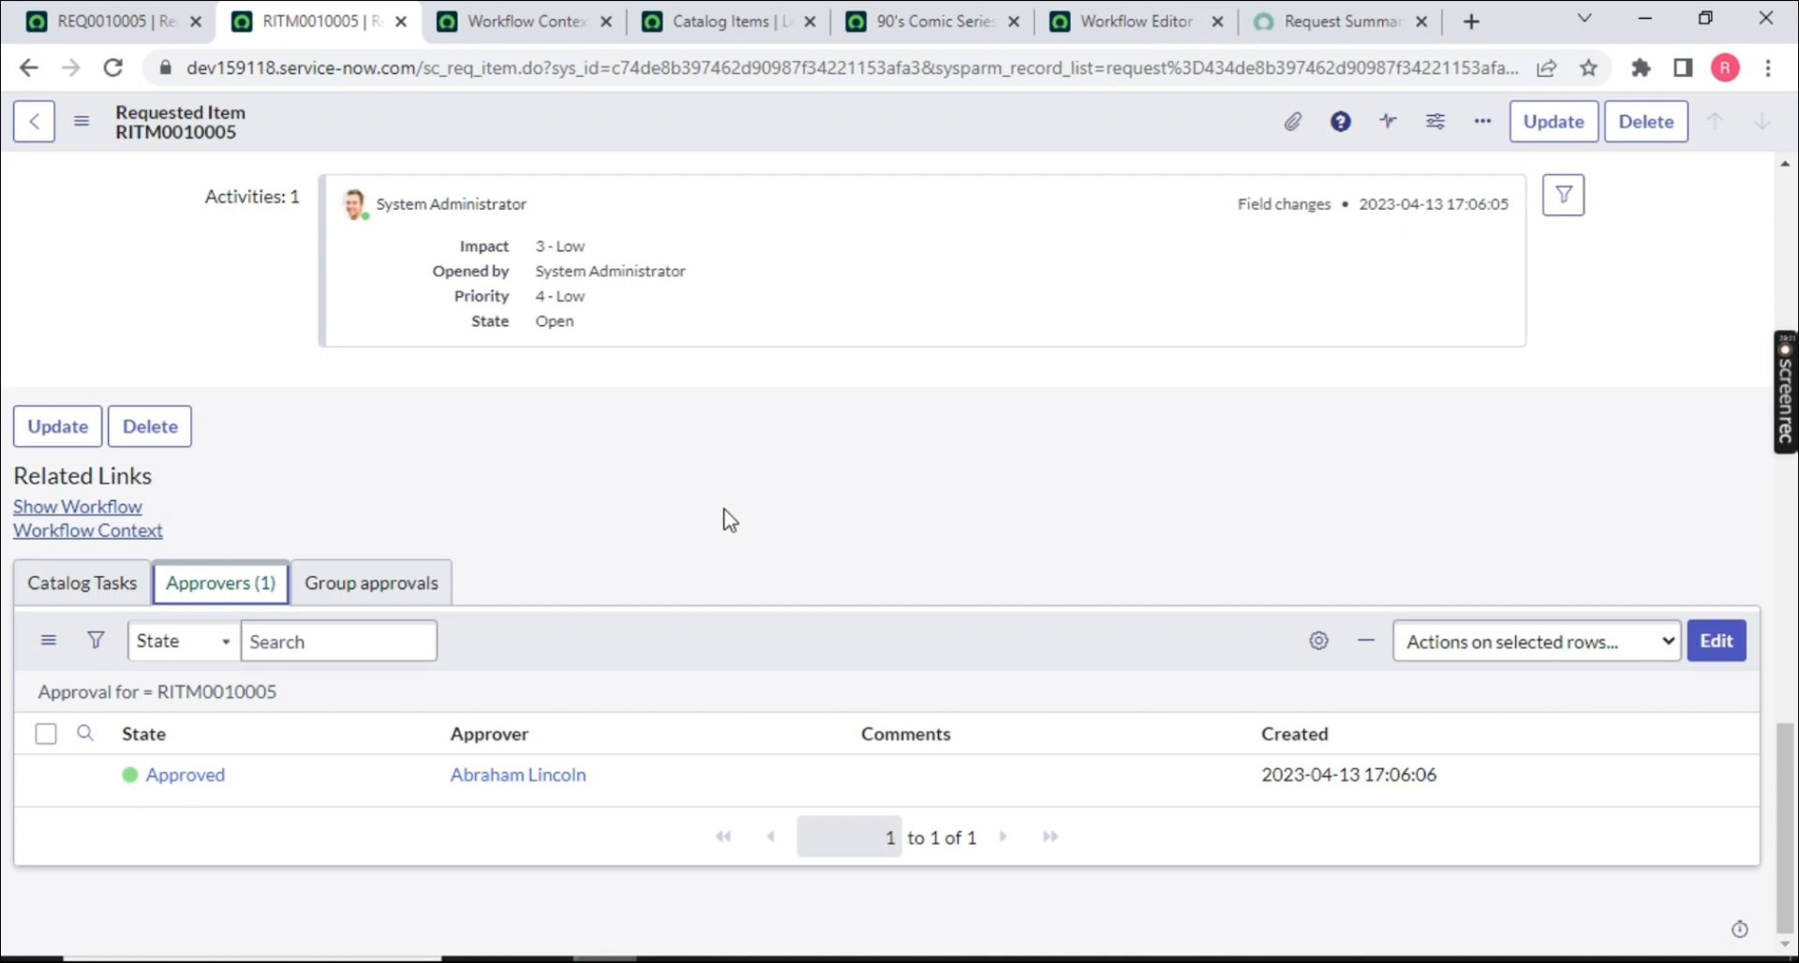
left_click(80, 589)
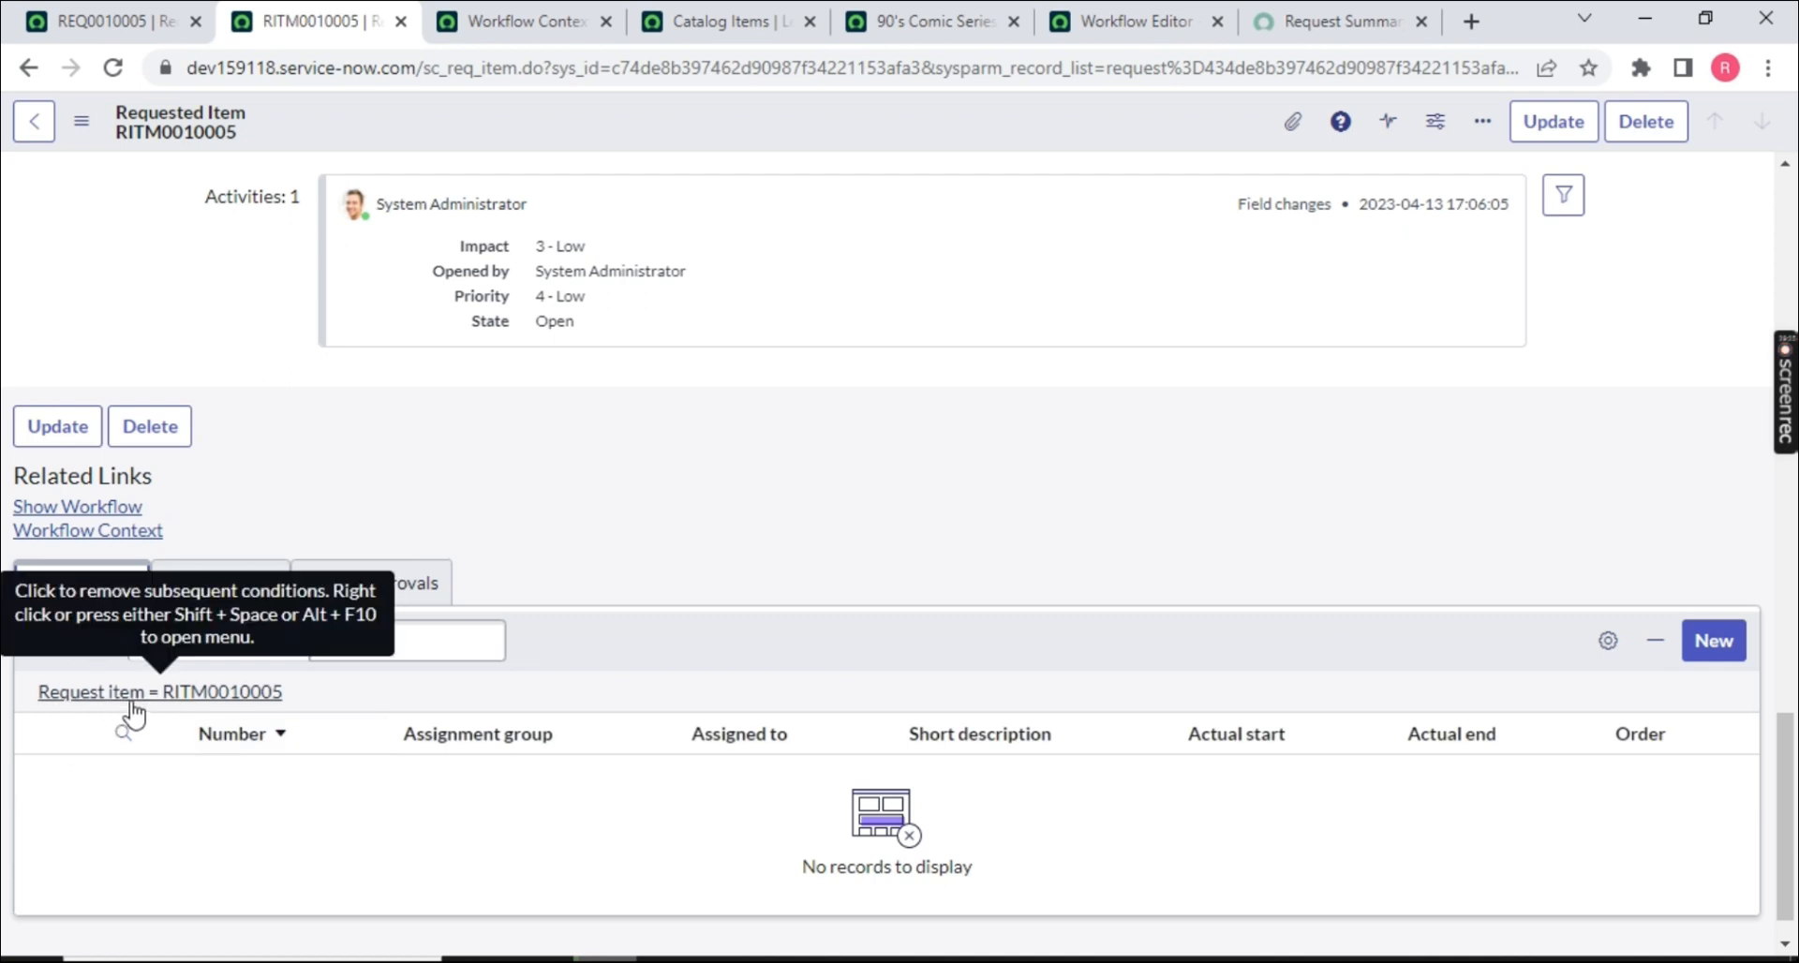
right_click(633, 644)
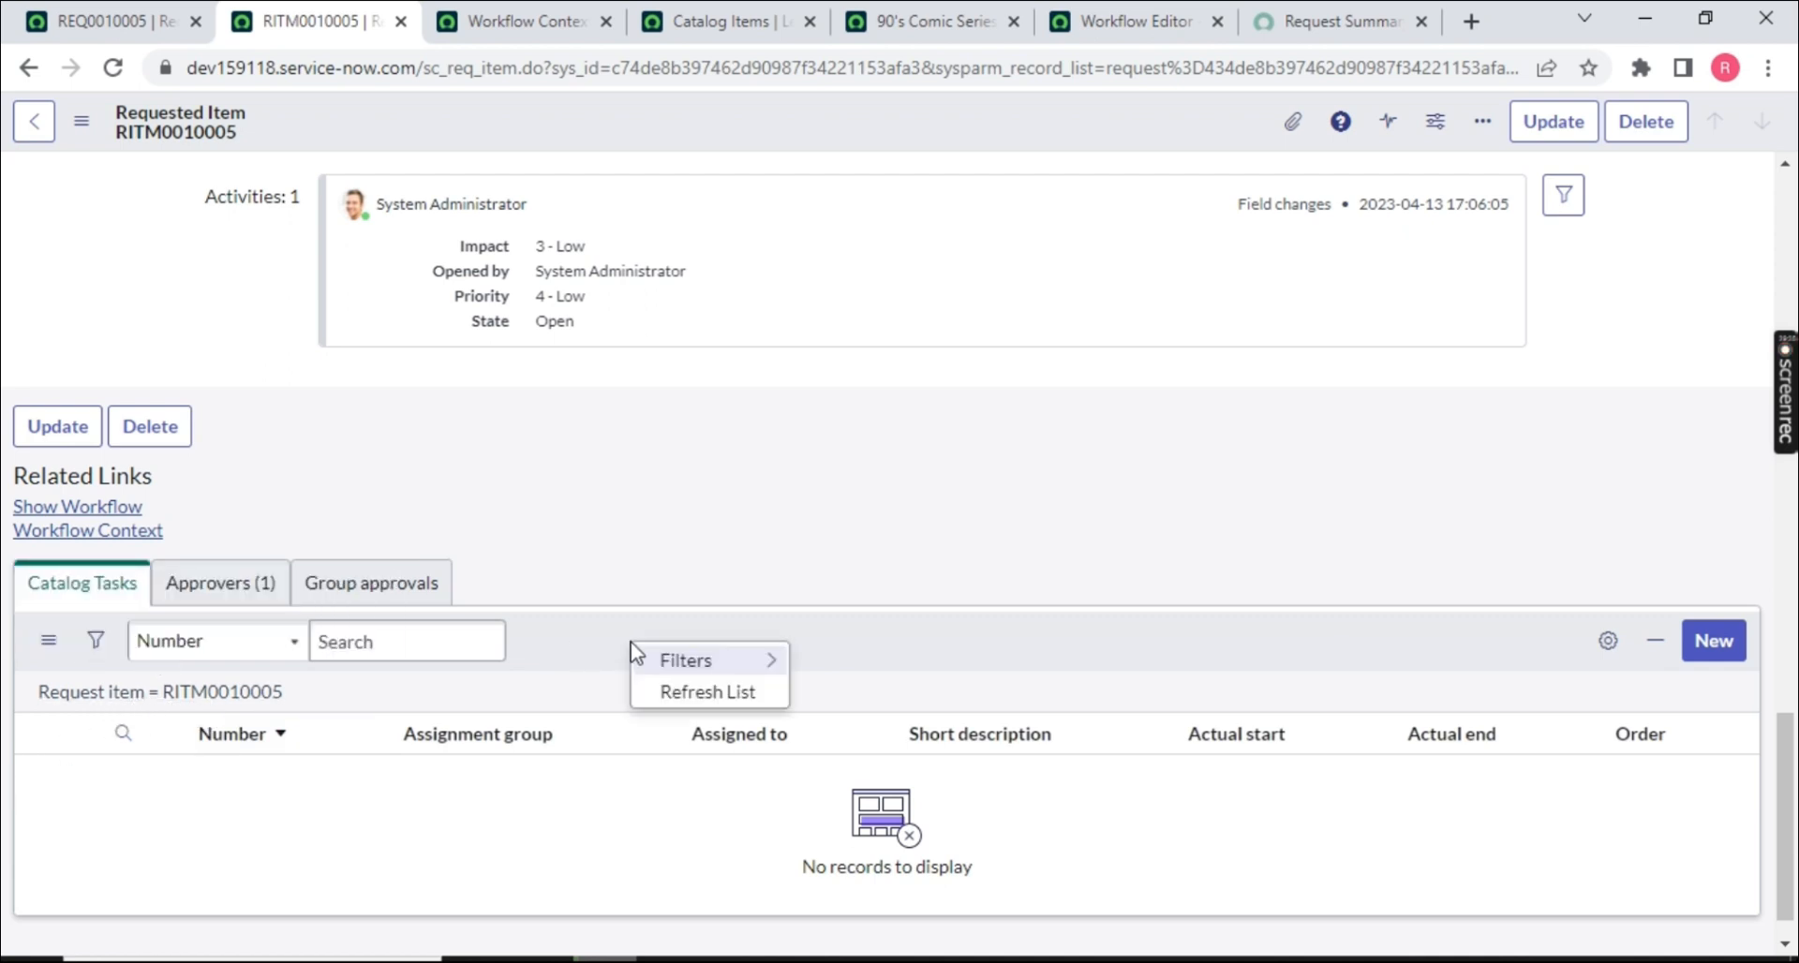
left_click(718, 694)
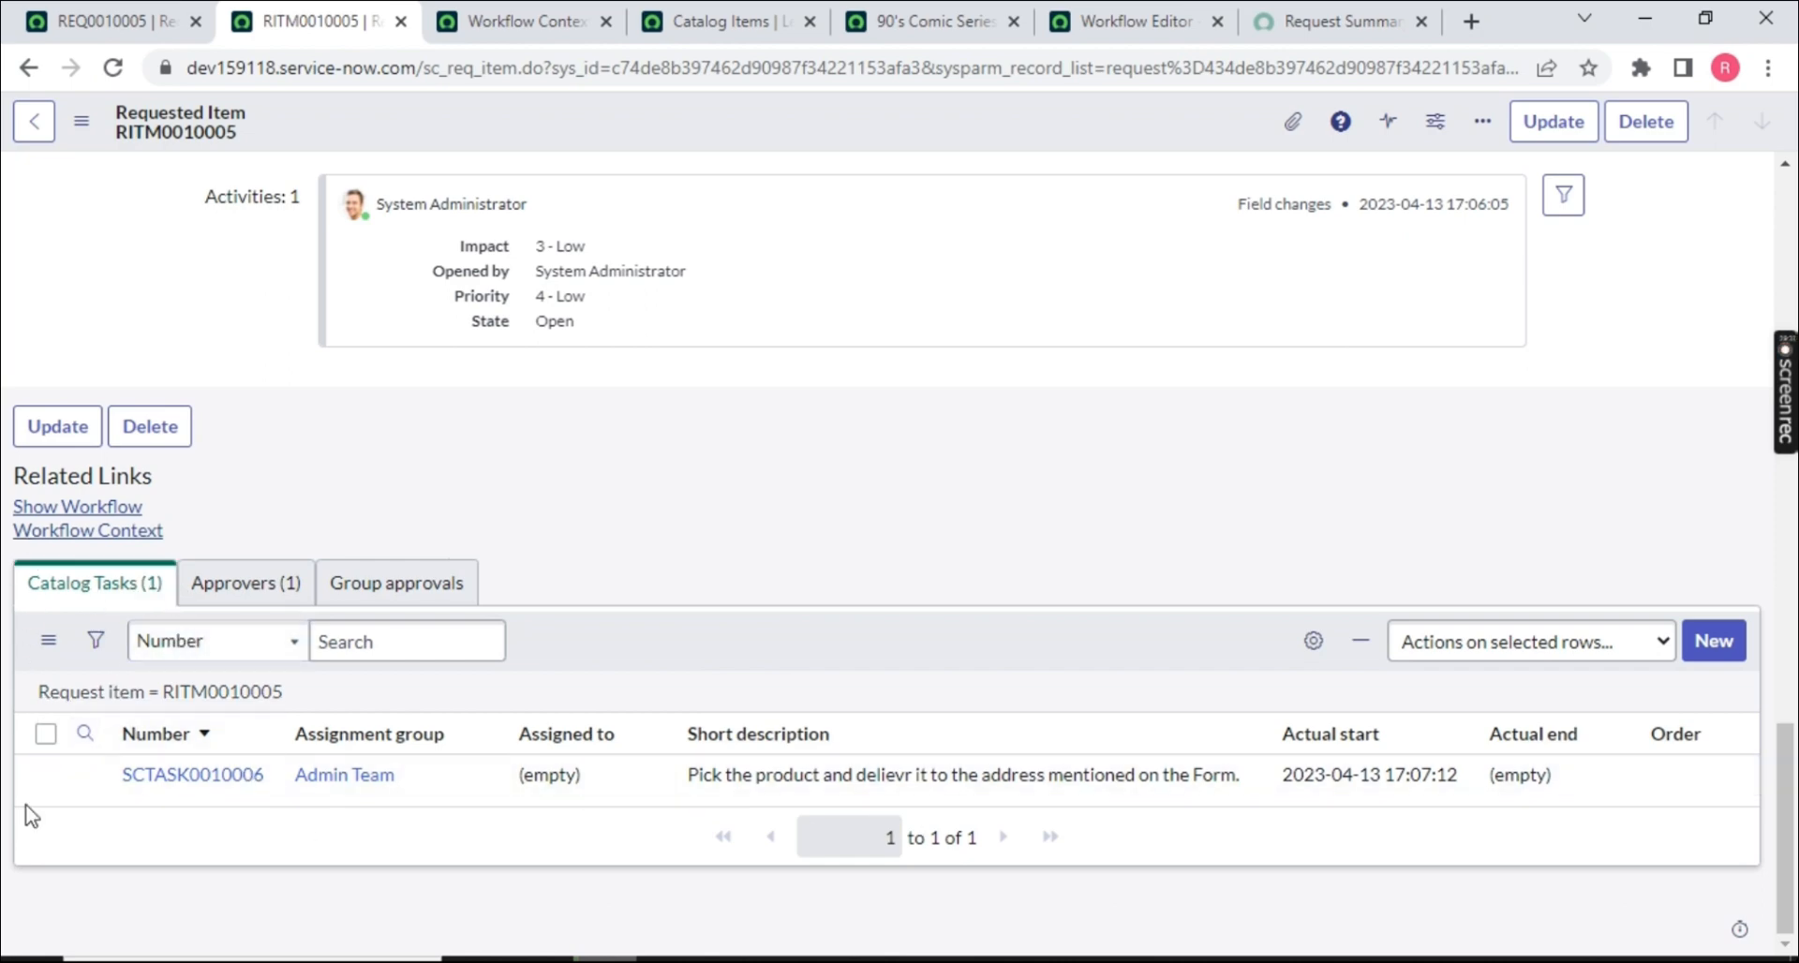
left_click(616, 13)
left_click(103, 67)
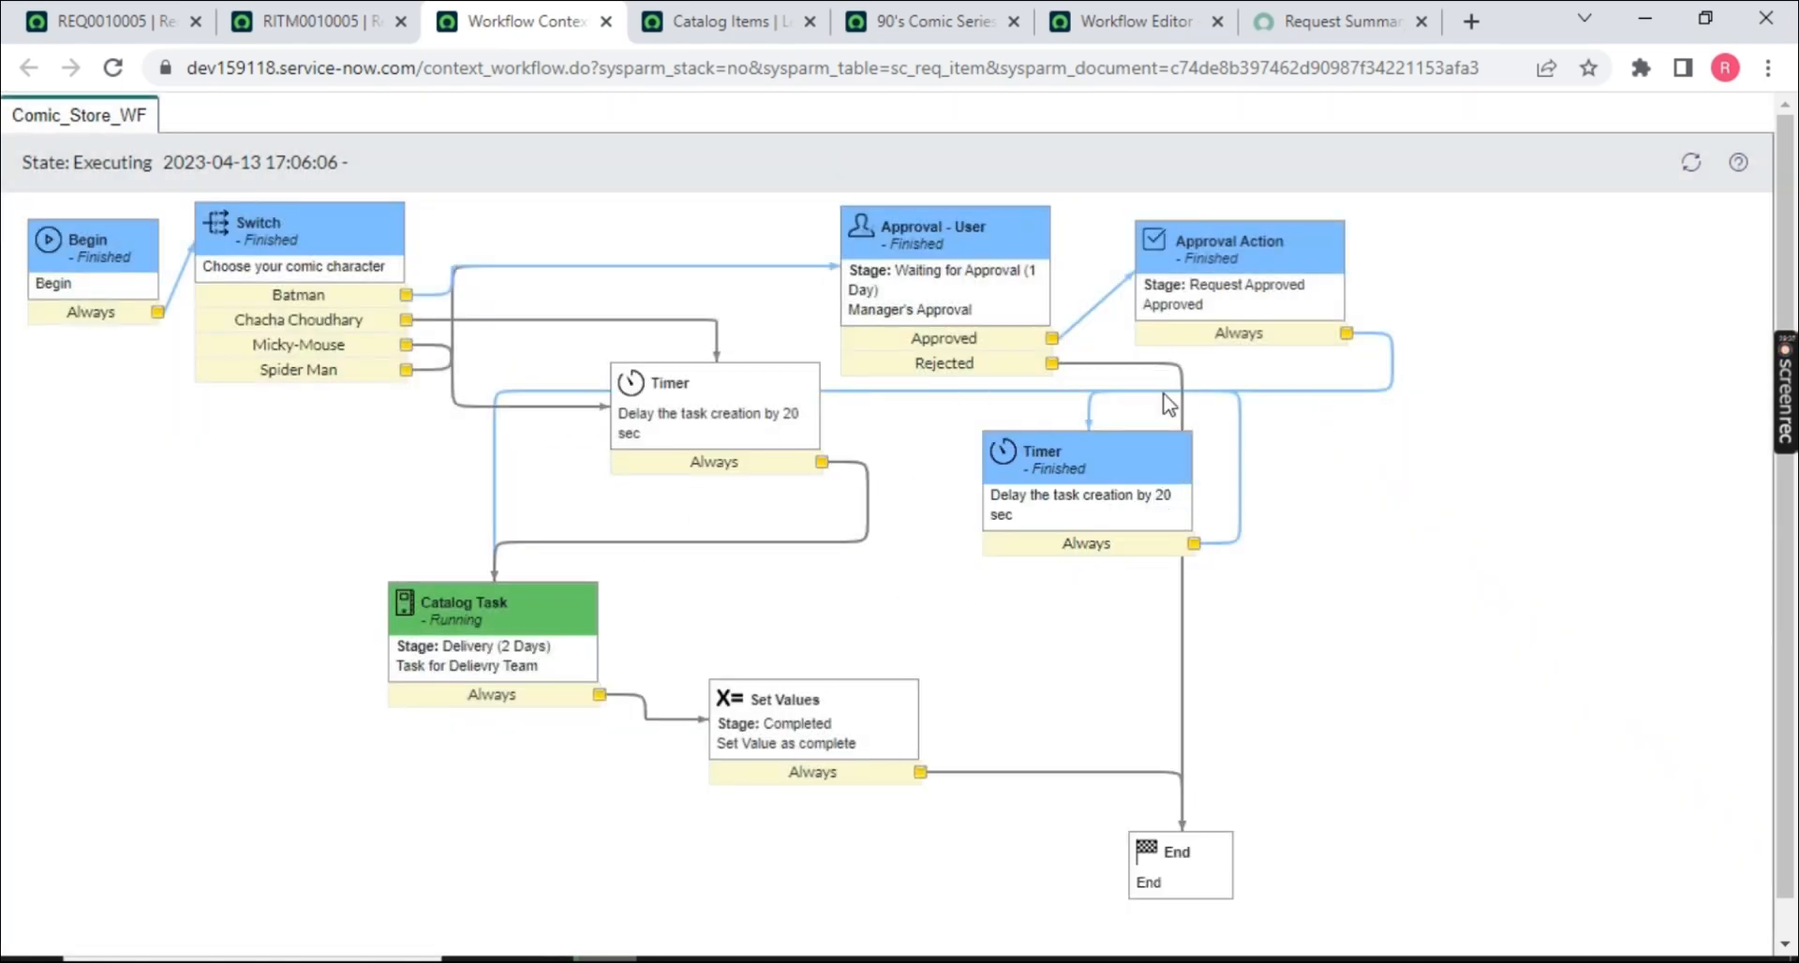
- Check the requested item's Stage and State fields, and close its catalog task assigned to Admin Team
left_click(309, 21)
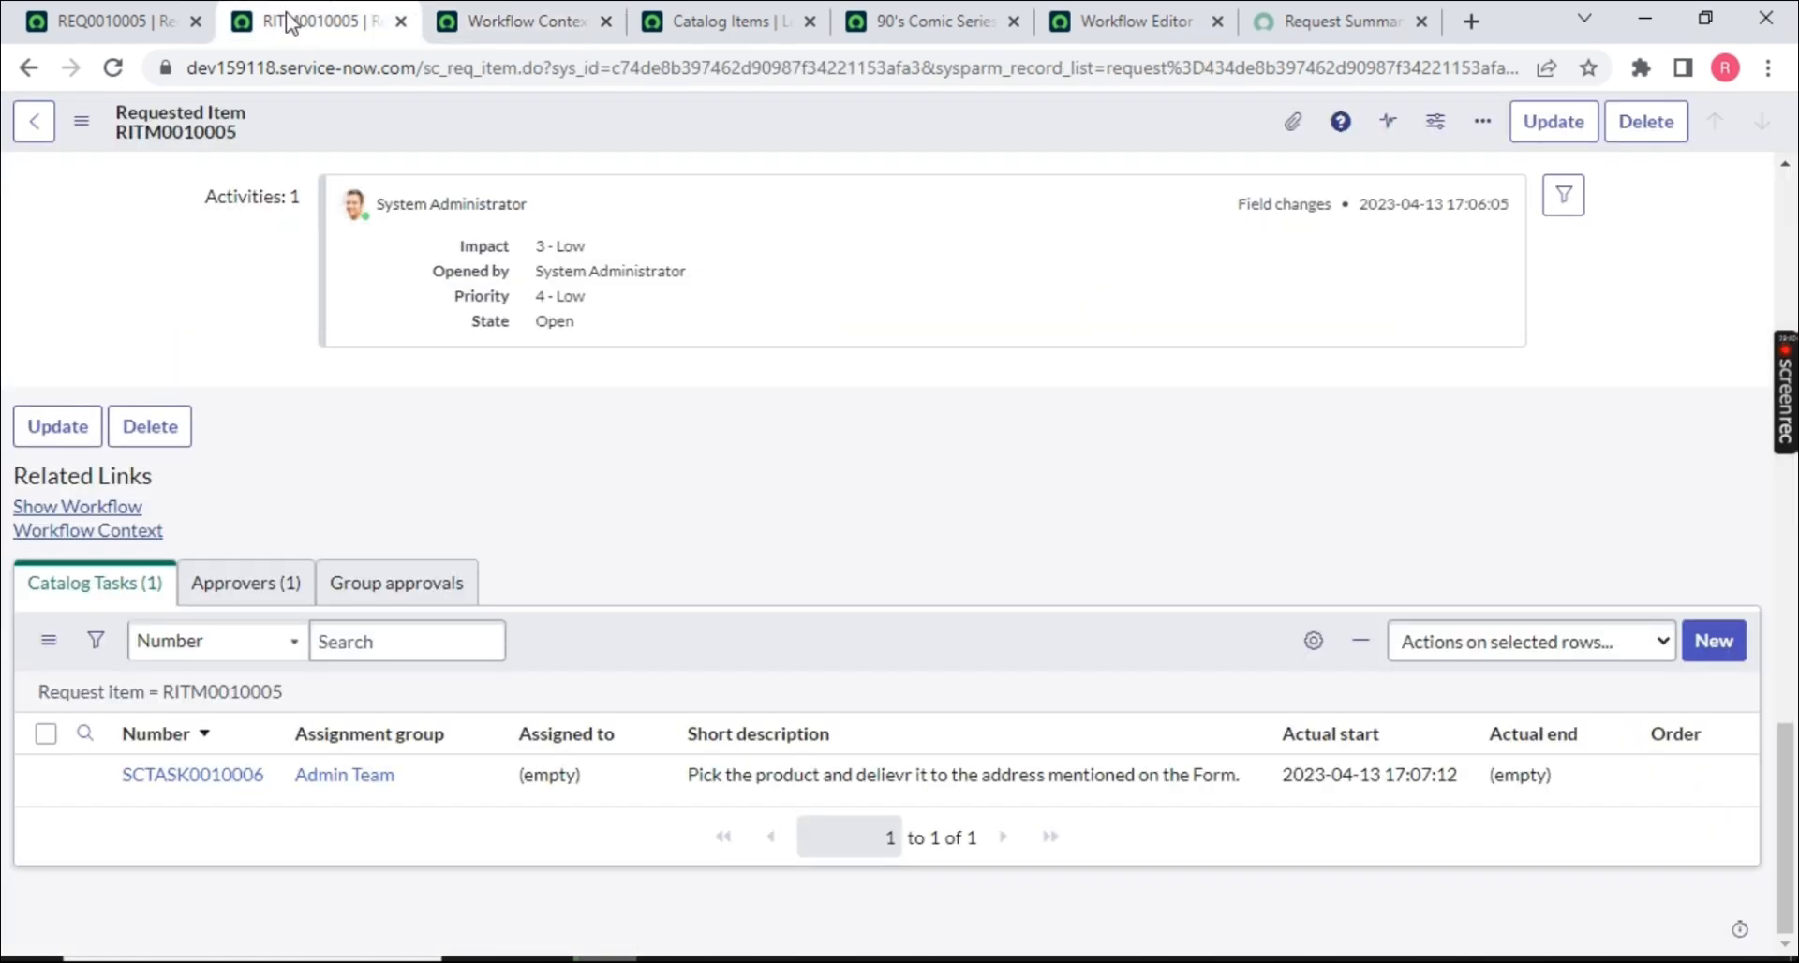
right_click(197, 782)
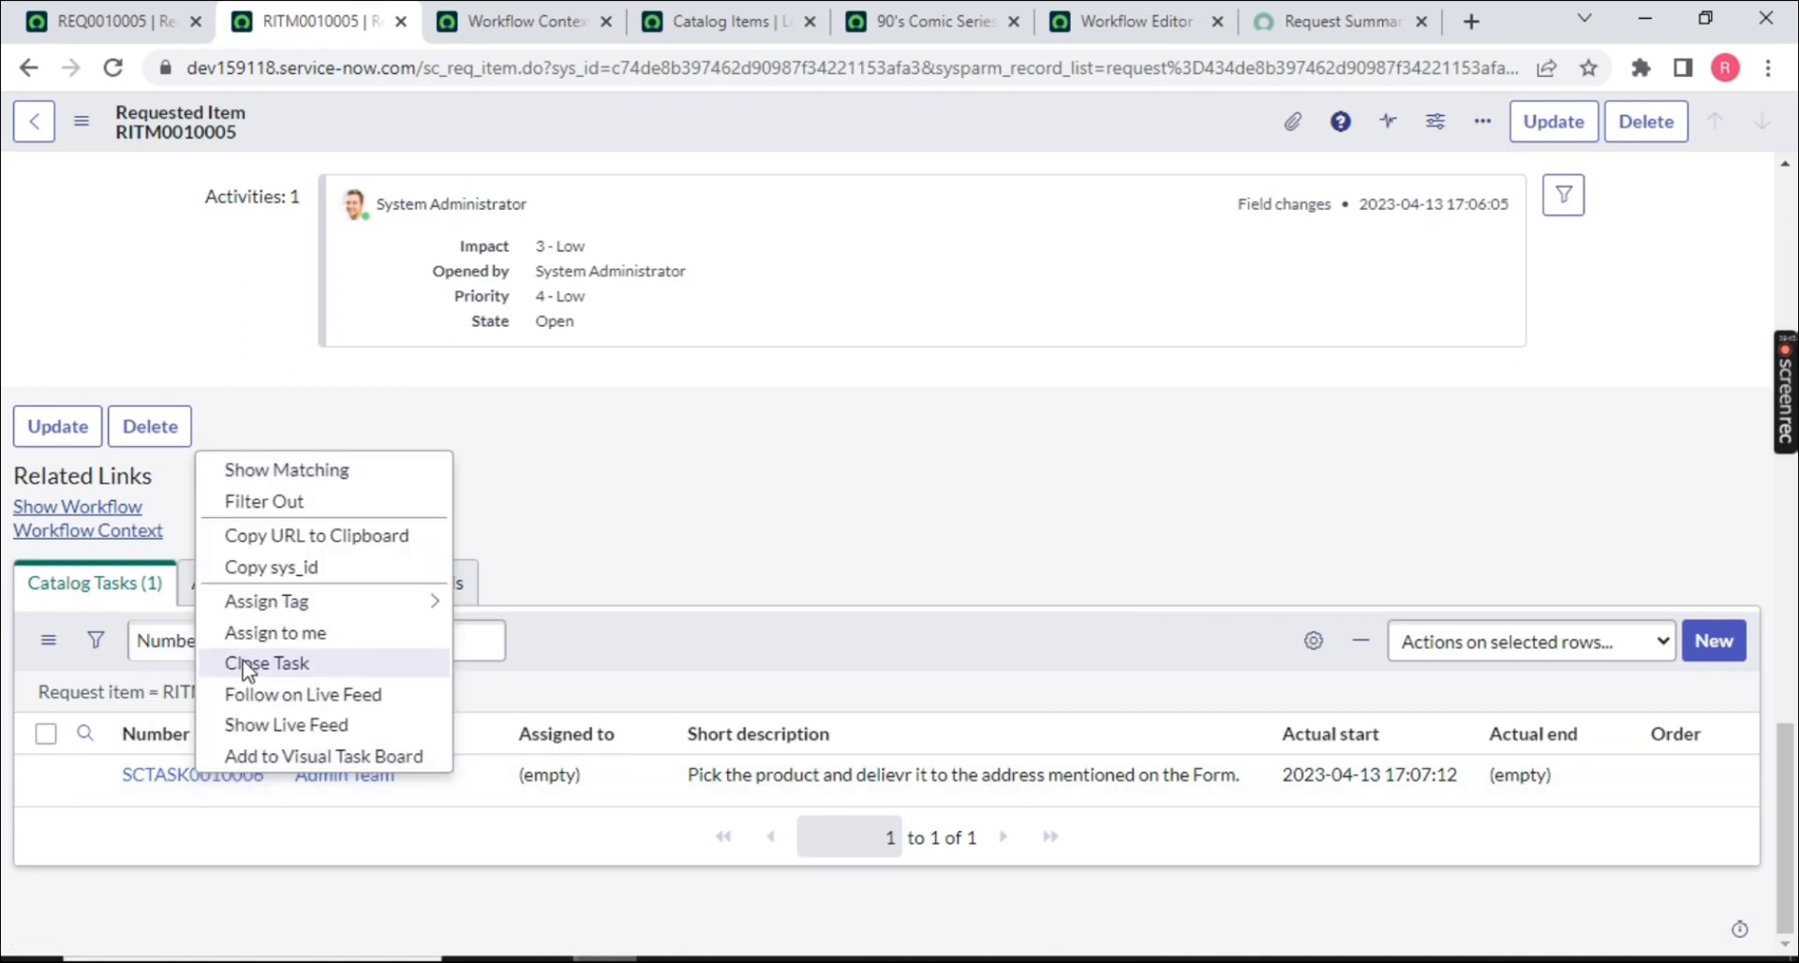
scroll(1136, 486, "up", 15)
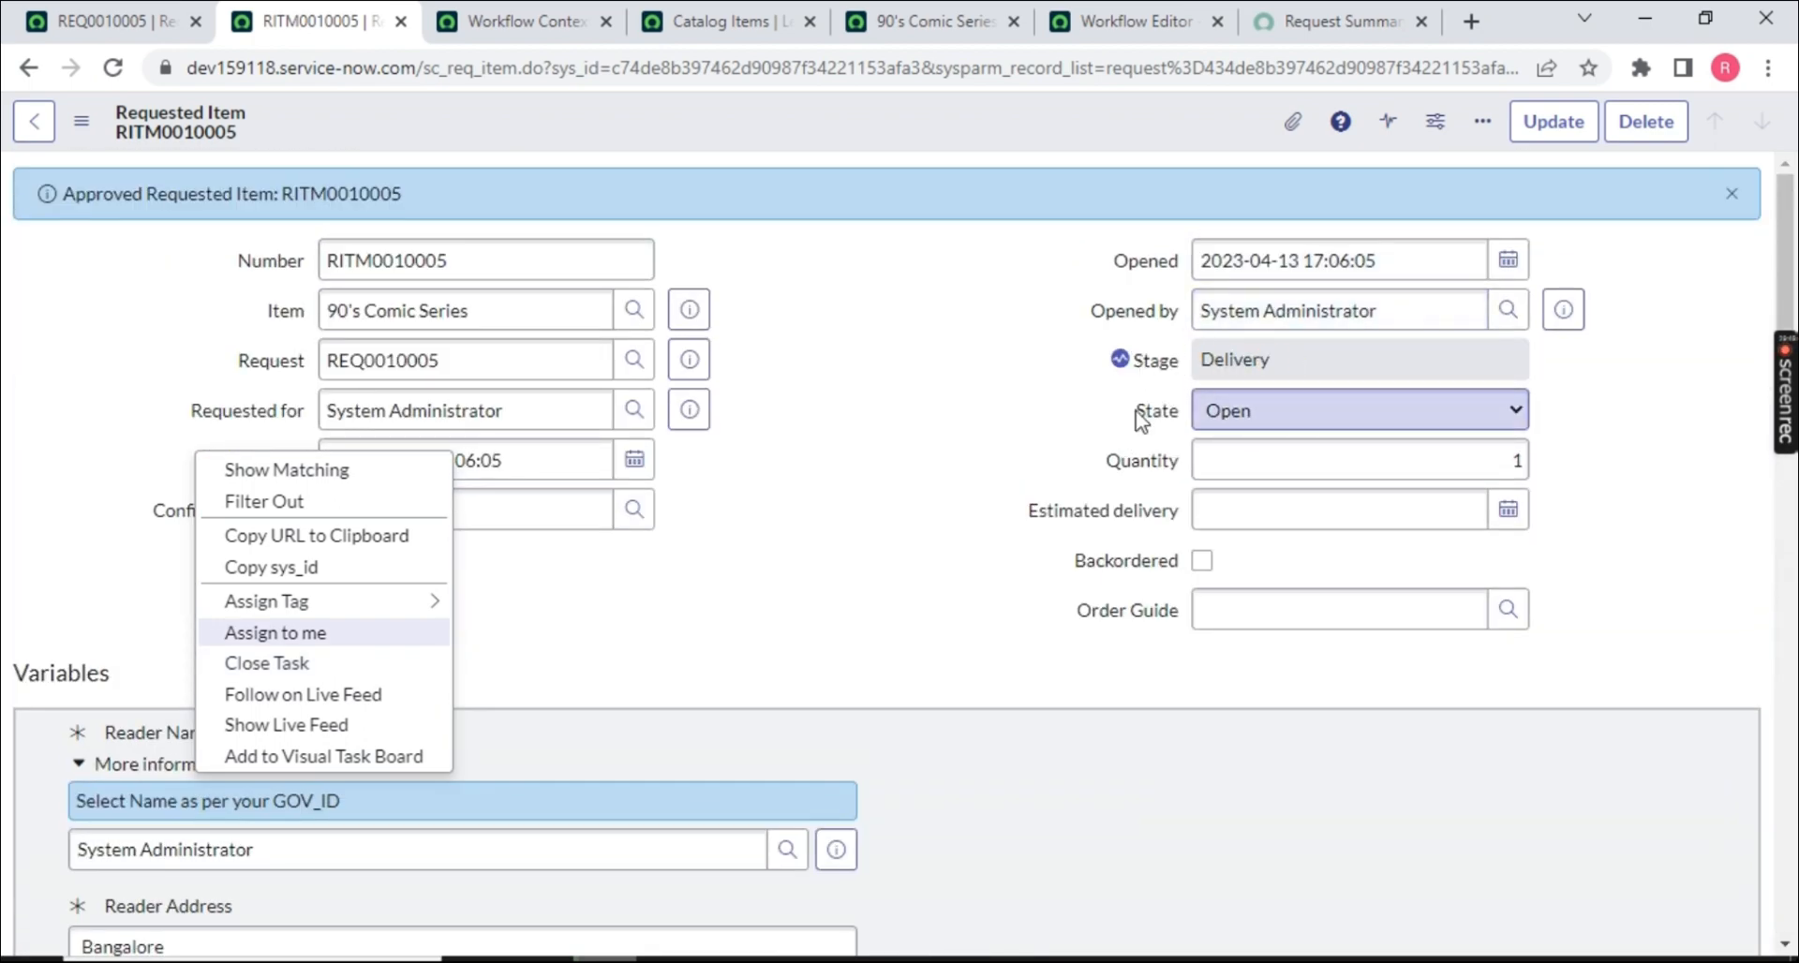
scroll(801, 425, "down", 10)
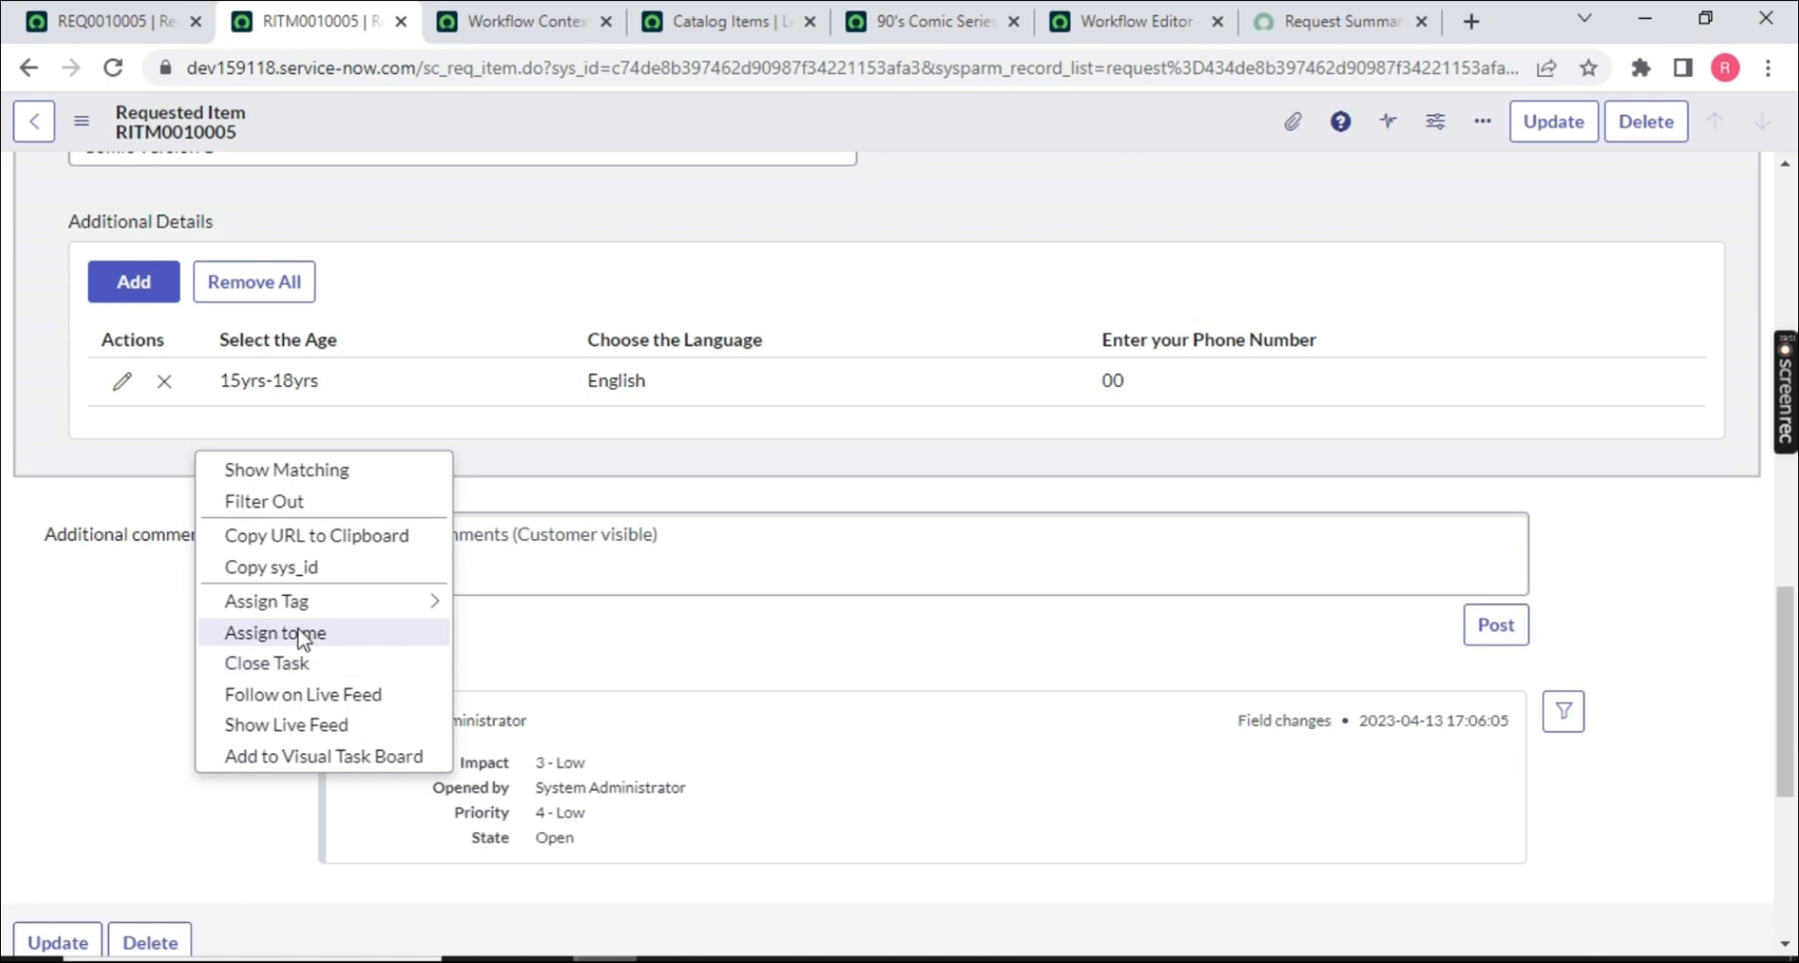
scroll(234, 703, "down", 5)
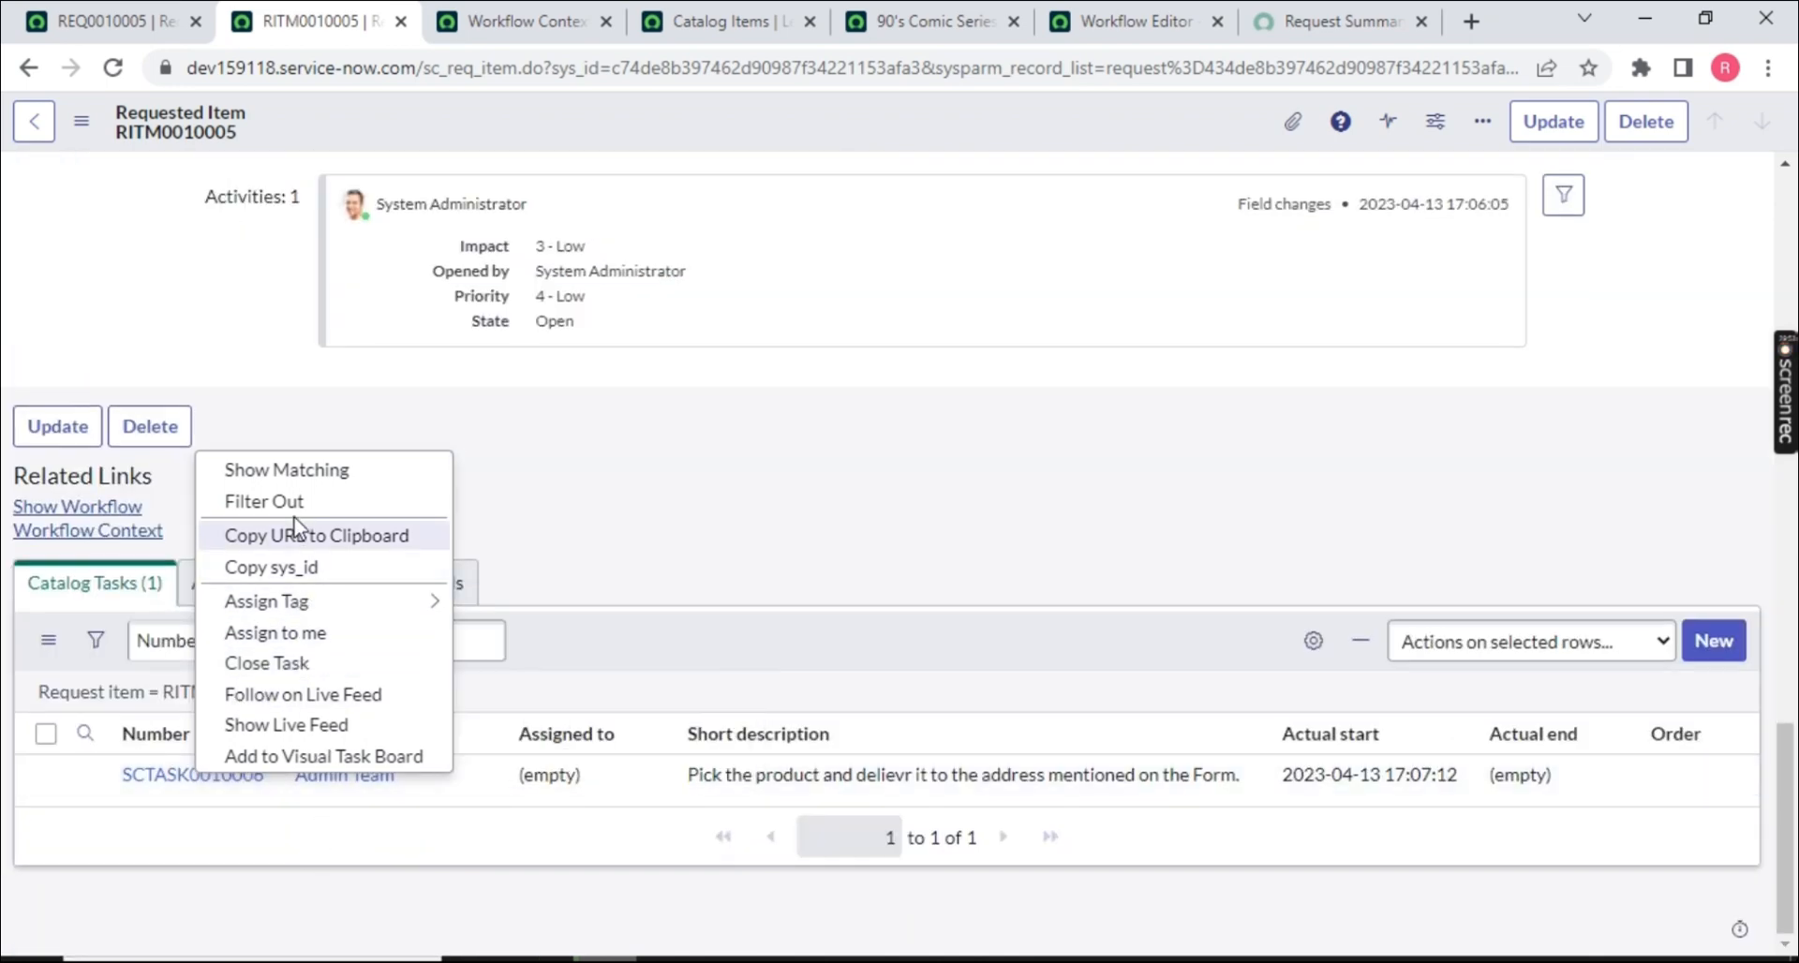
left_click(286, 666)
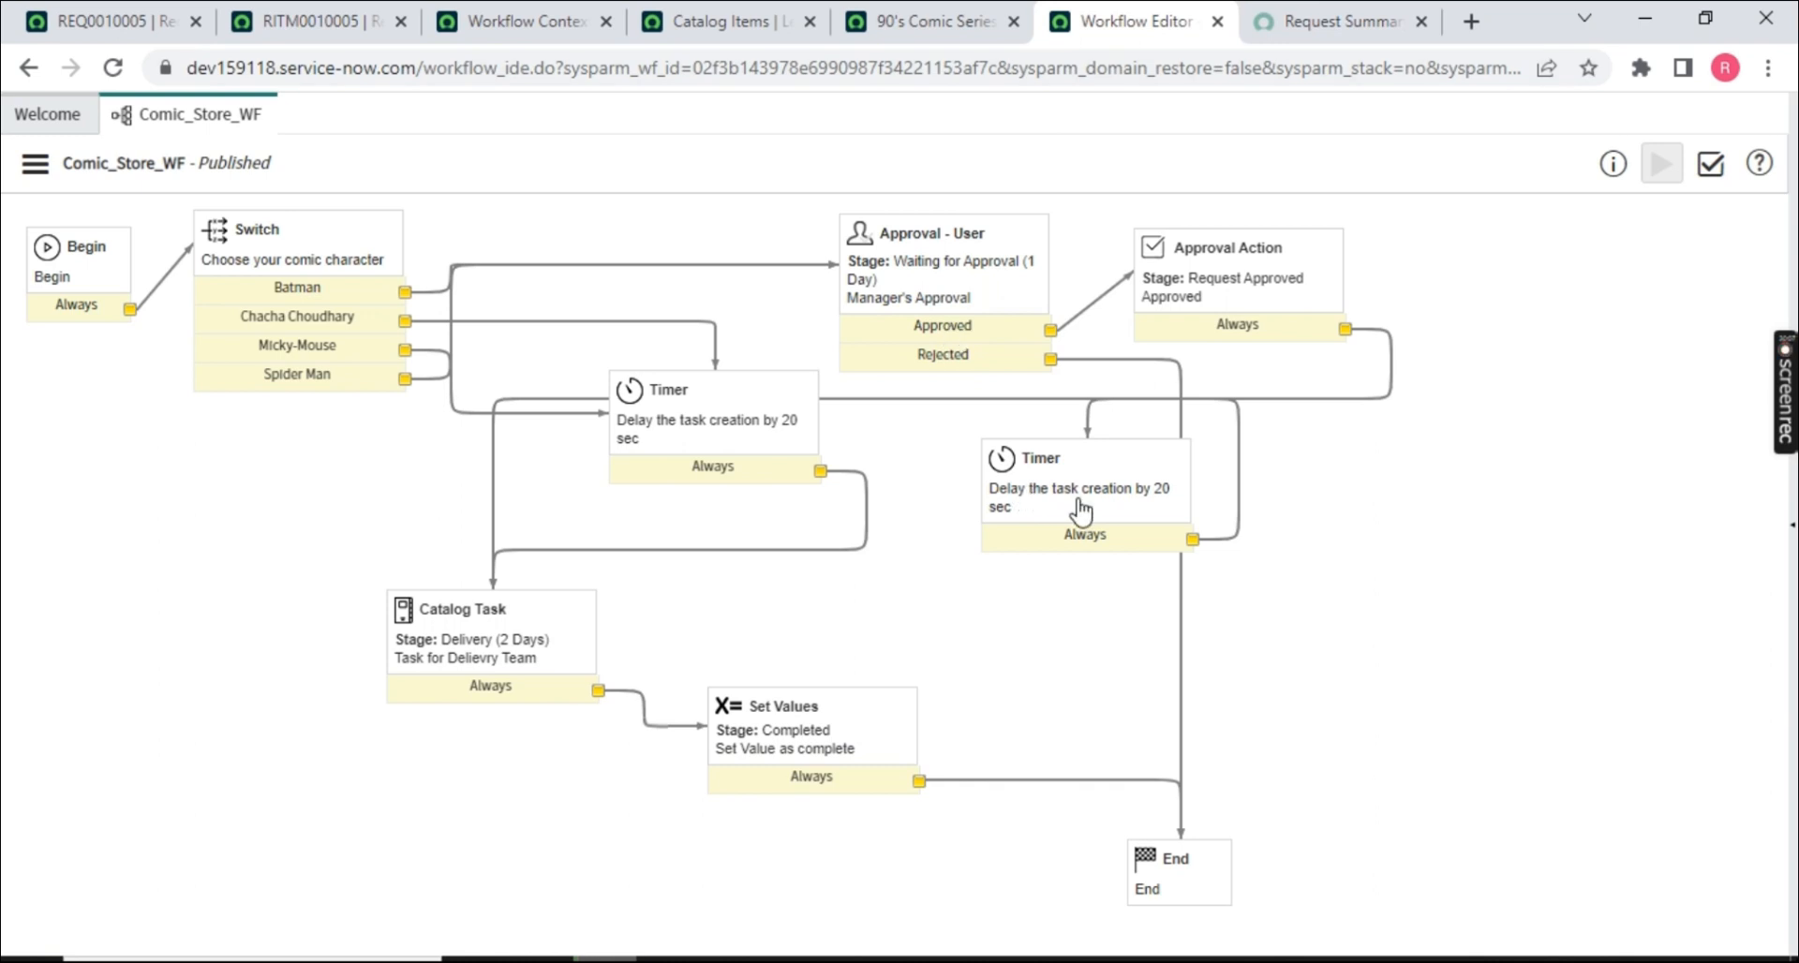
left_click(1792, 546)
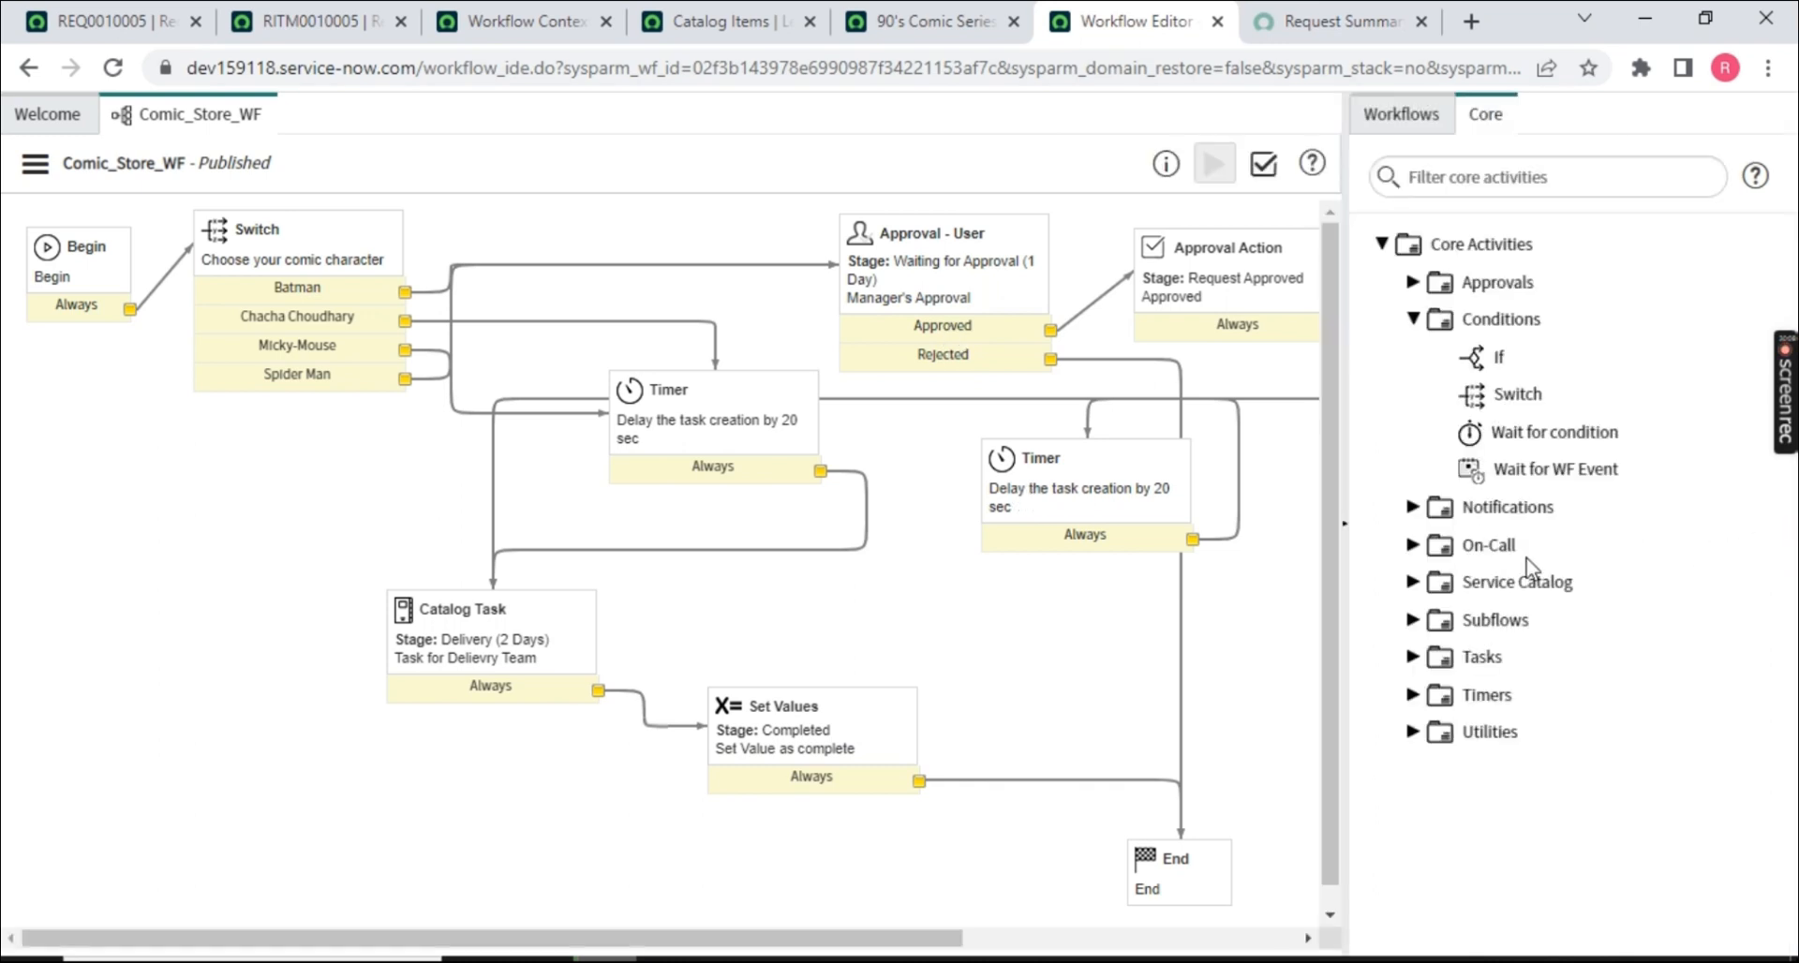
left_click(1415, 319)
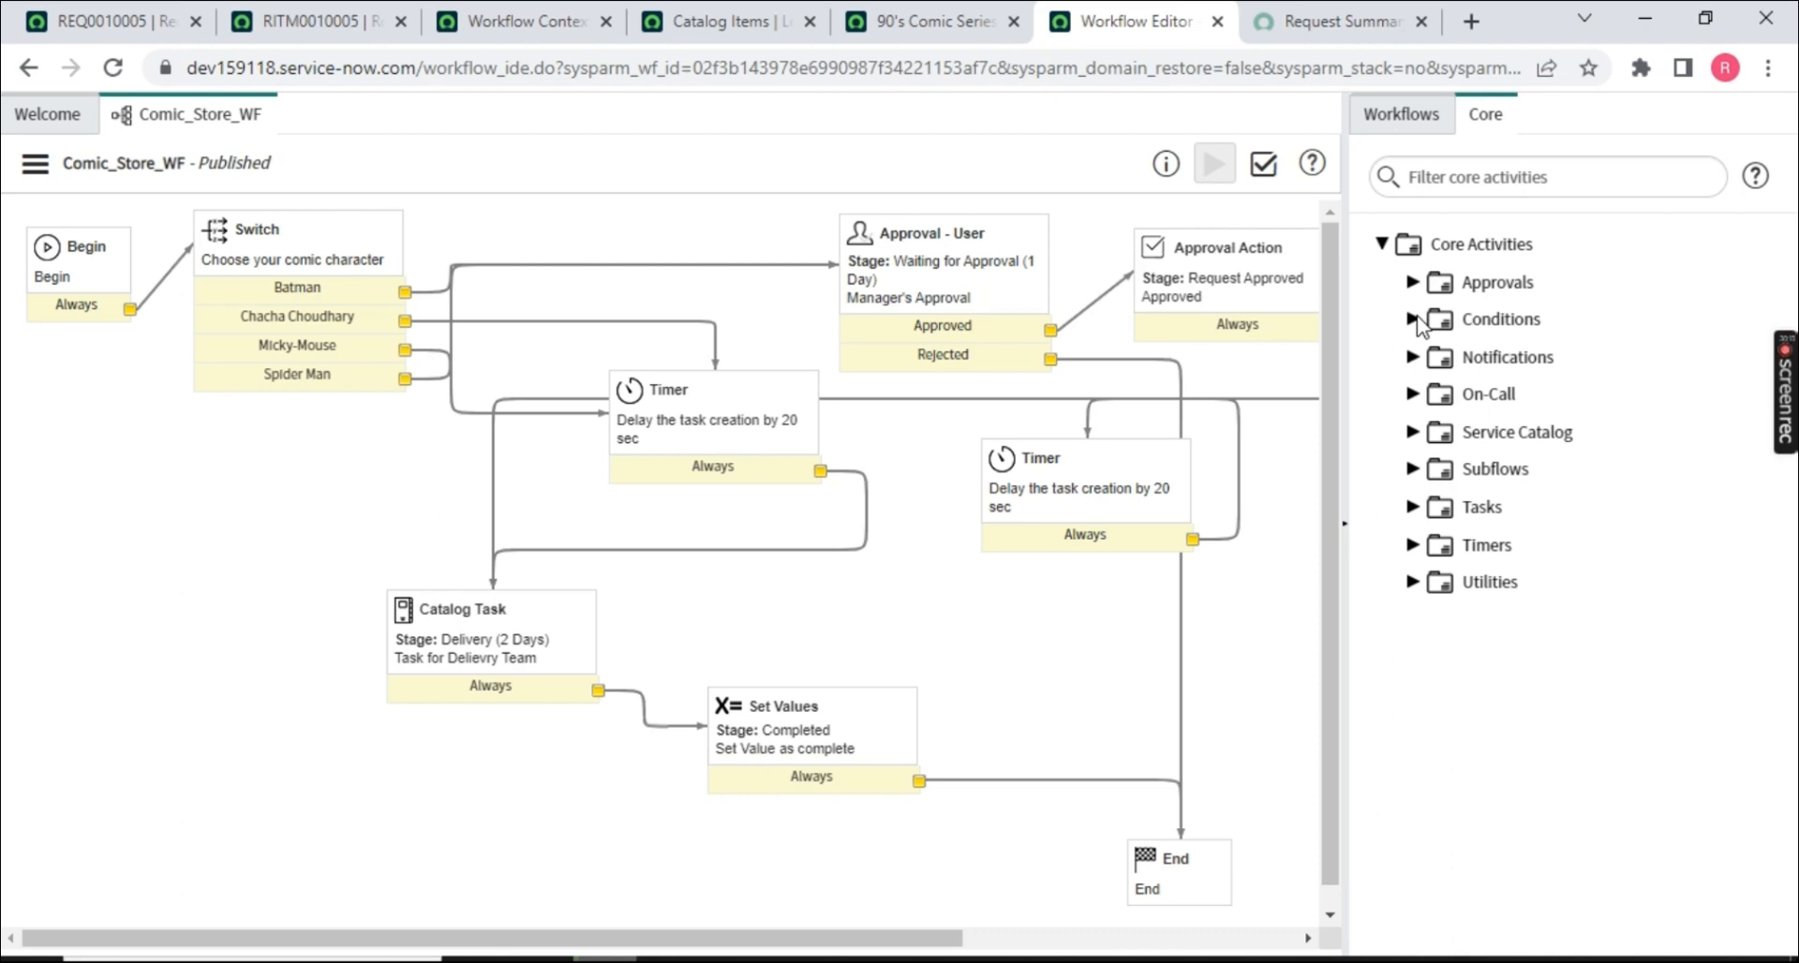
left_click(1413, 358)
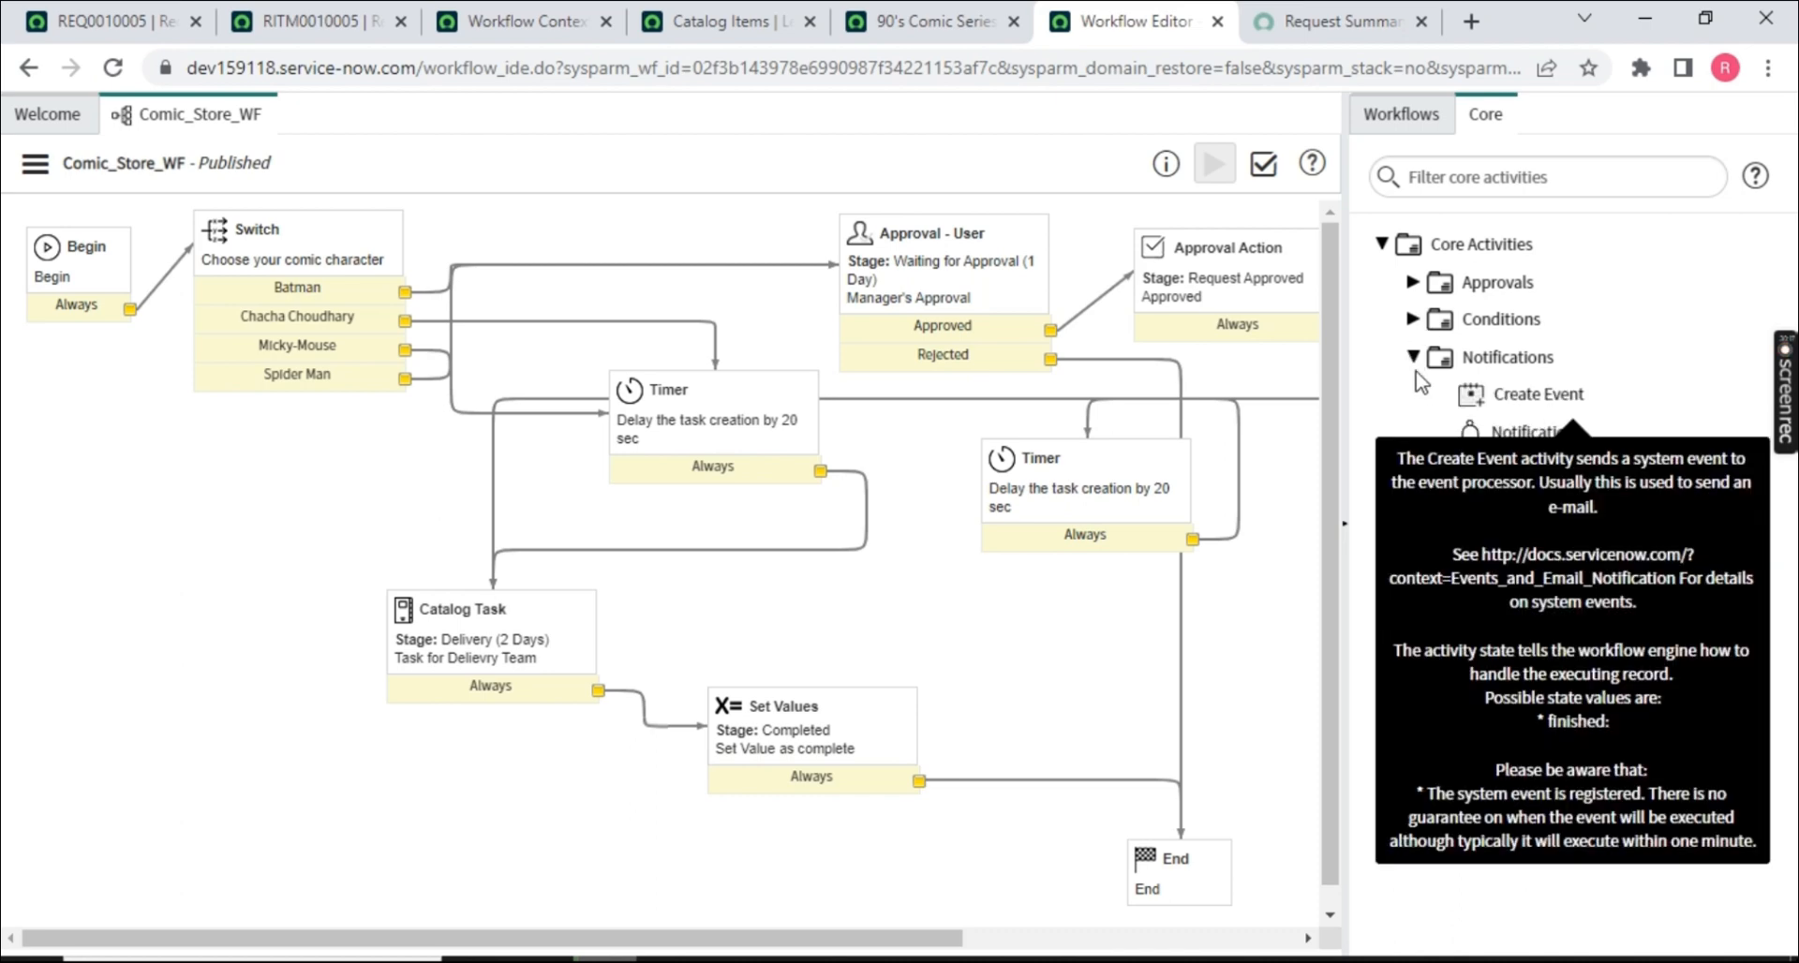
left_click(1413, 358)
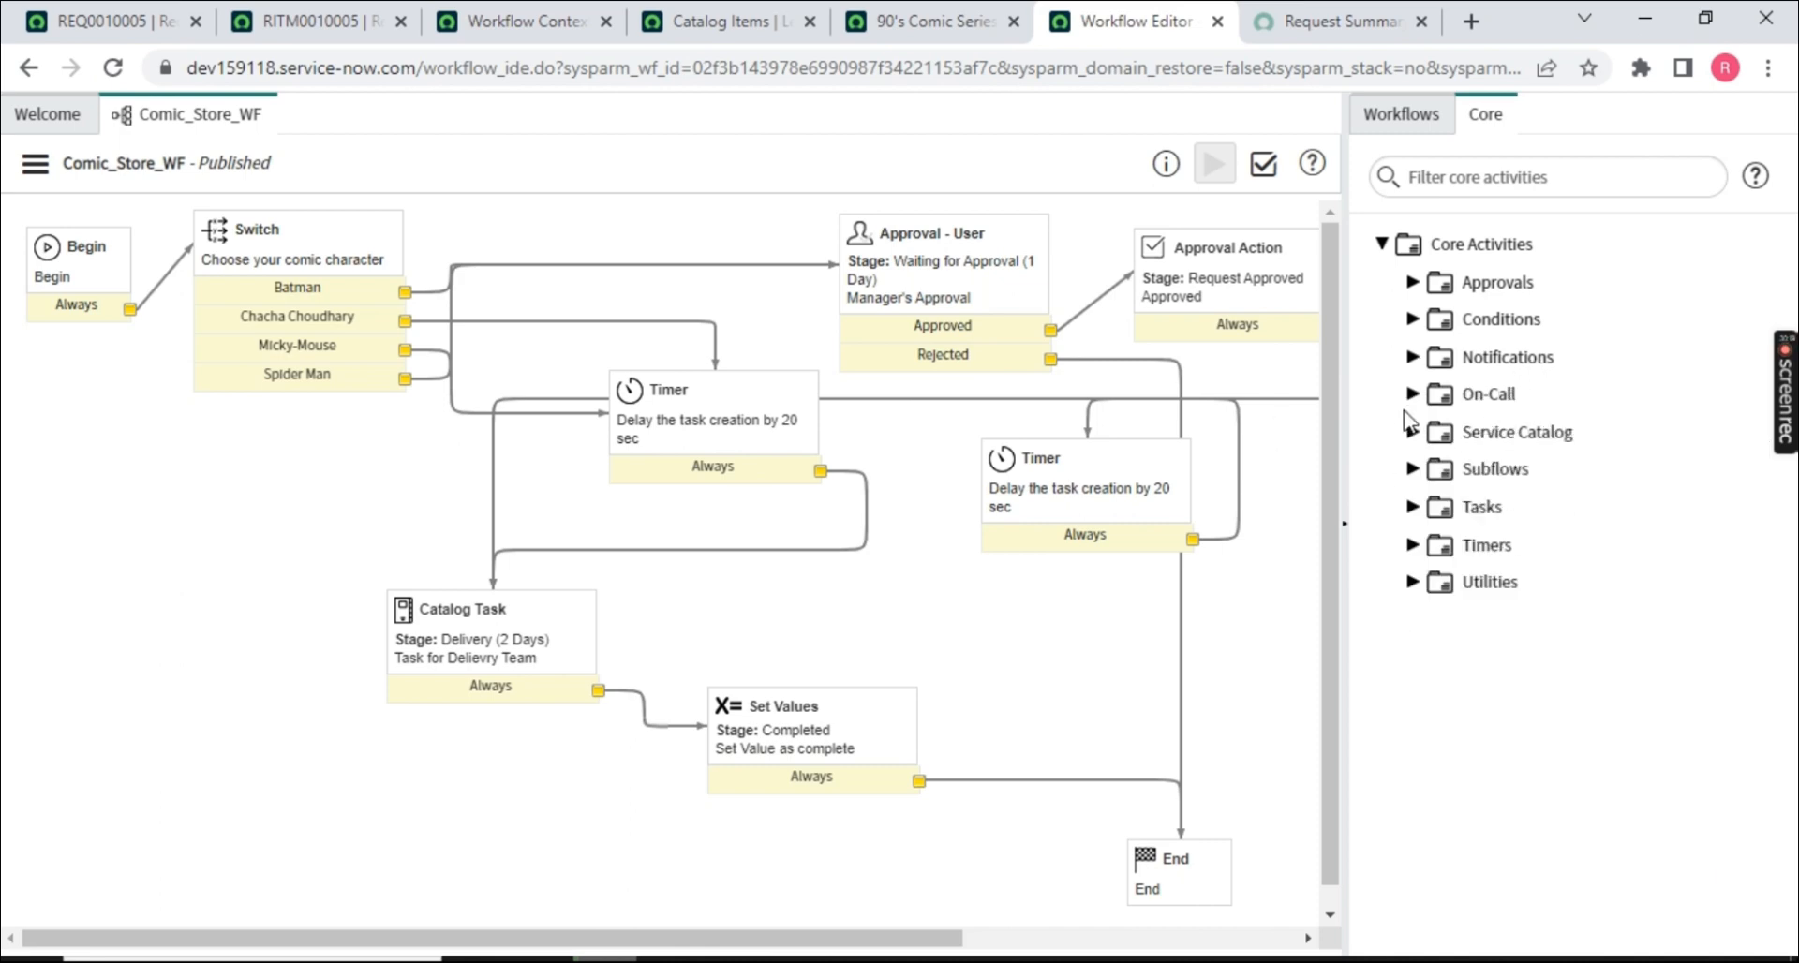
left_click(1349, 543)
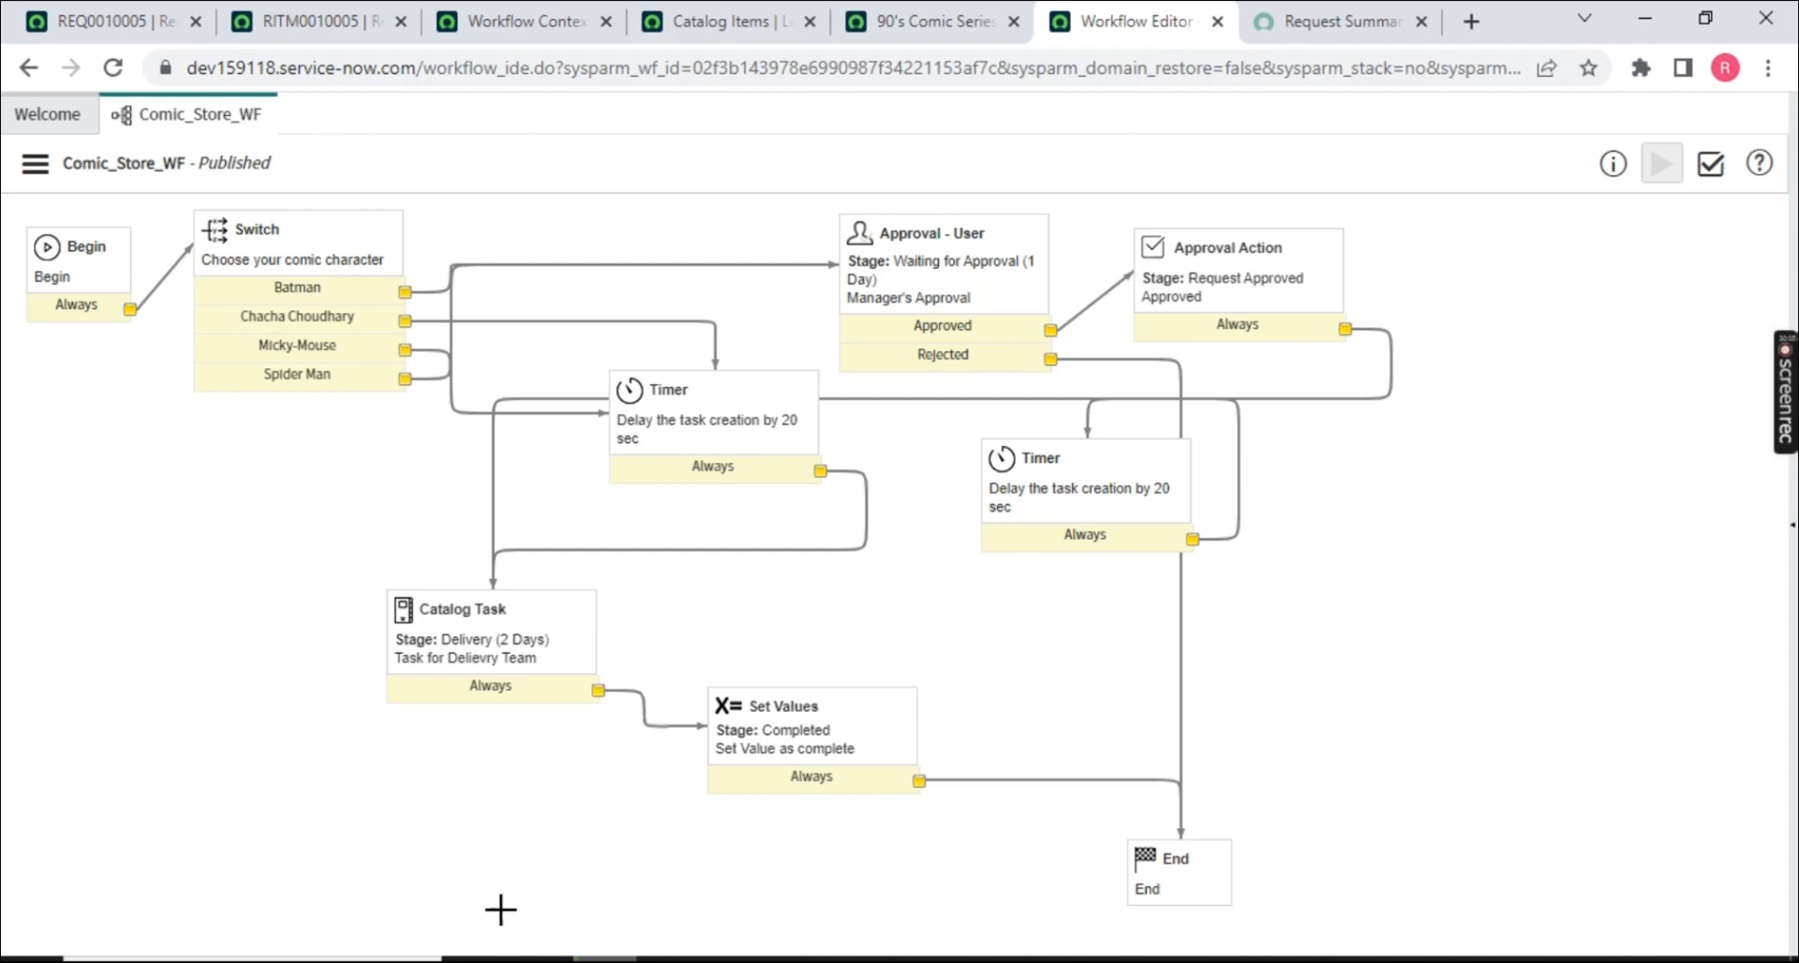
- Switch to the Service Catalog presentation in PowerPoint, review the Part 3 topics on slide 2, and return to the browser
key("alt+Tab")
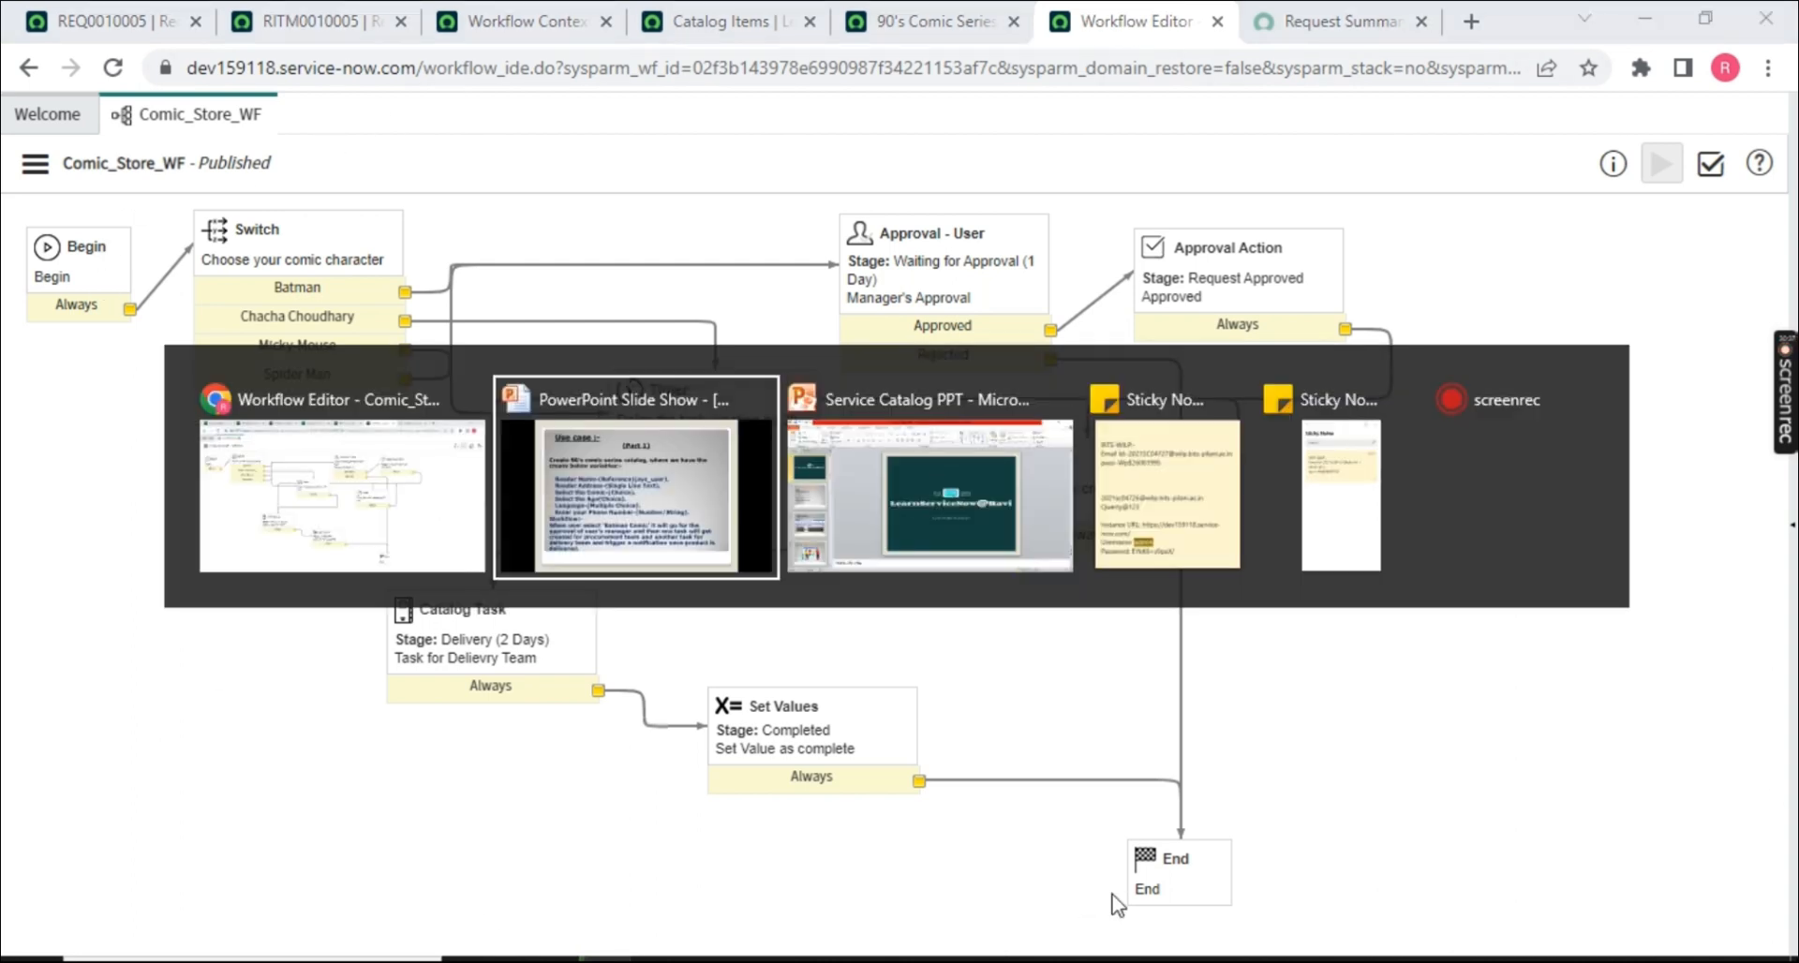
key("alt+Tab")
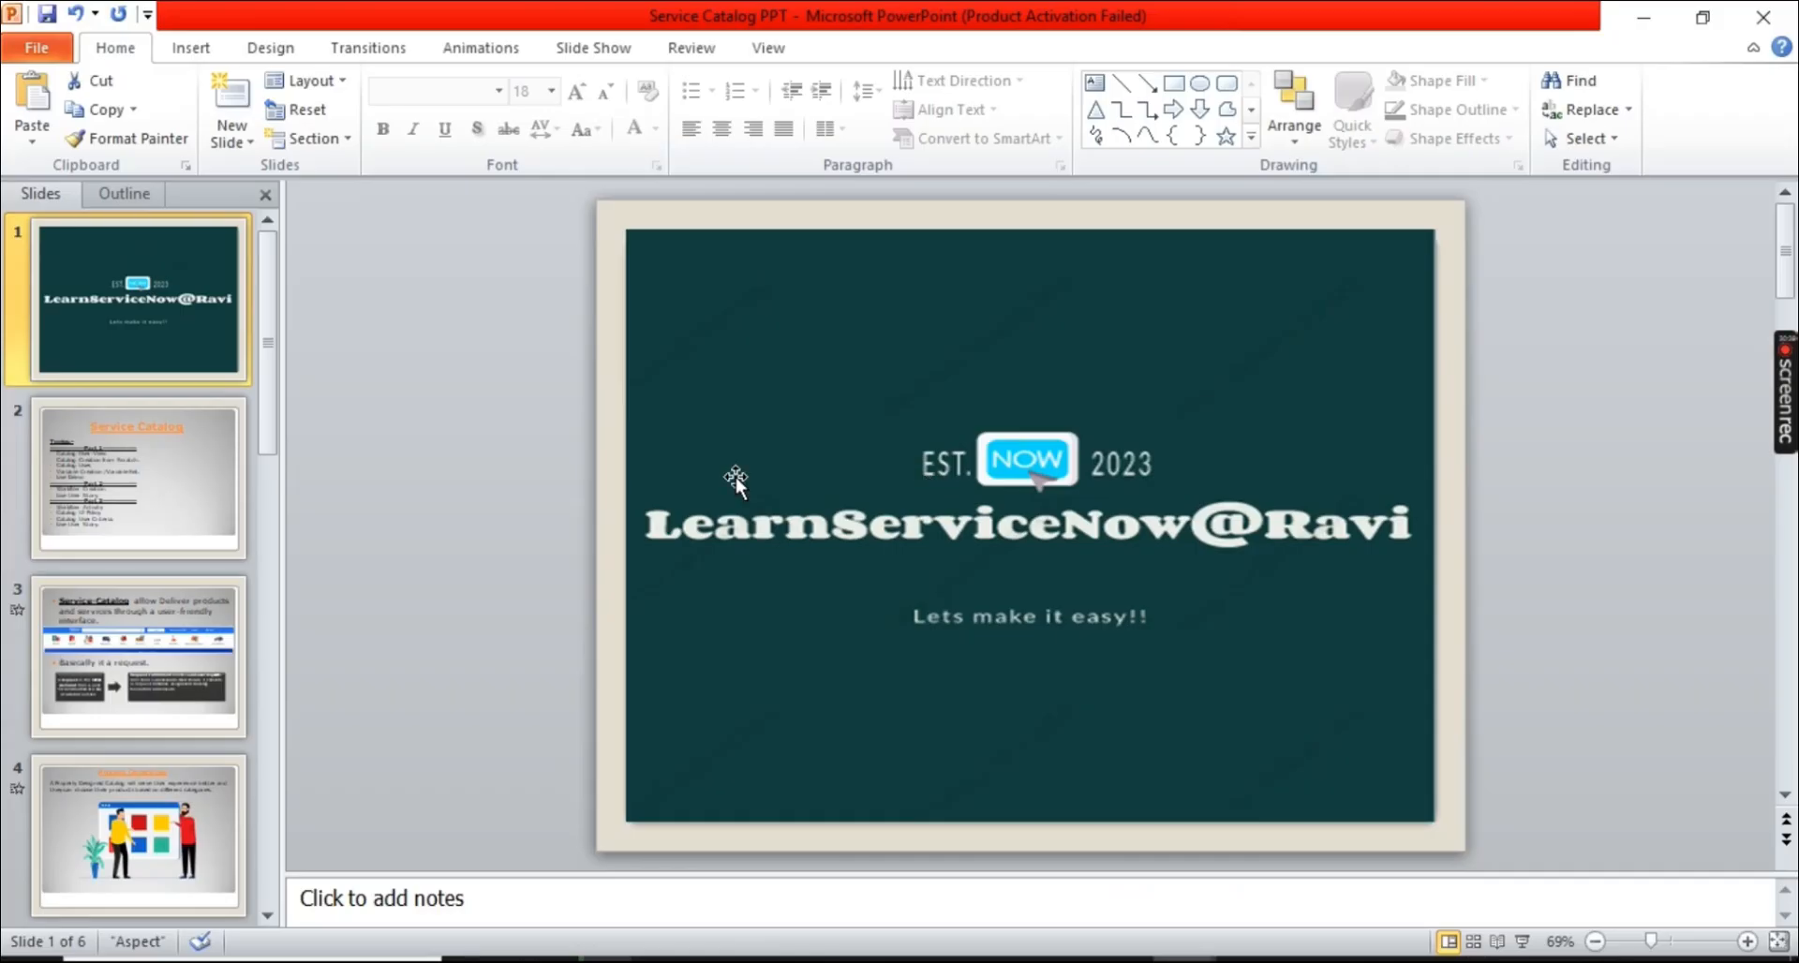
left_click(77, 485)
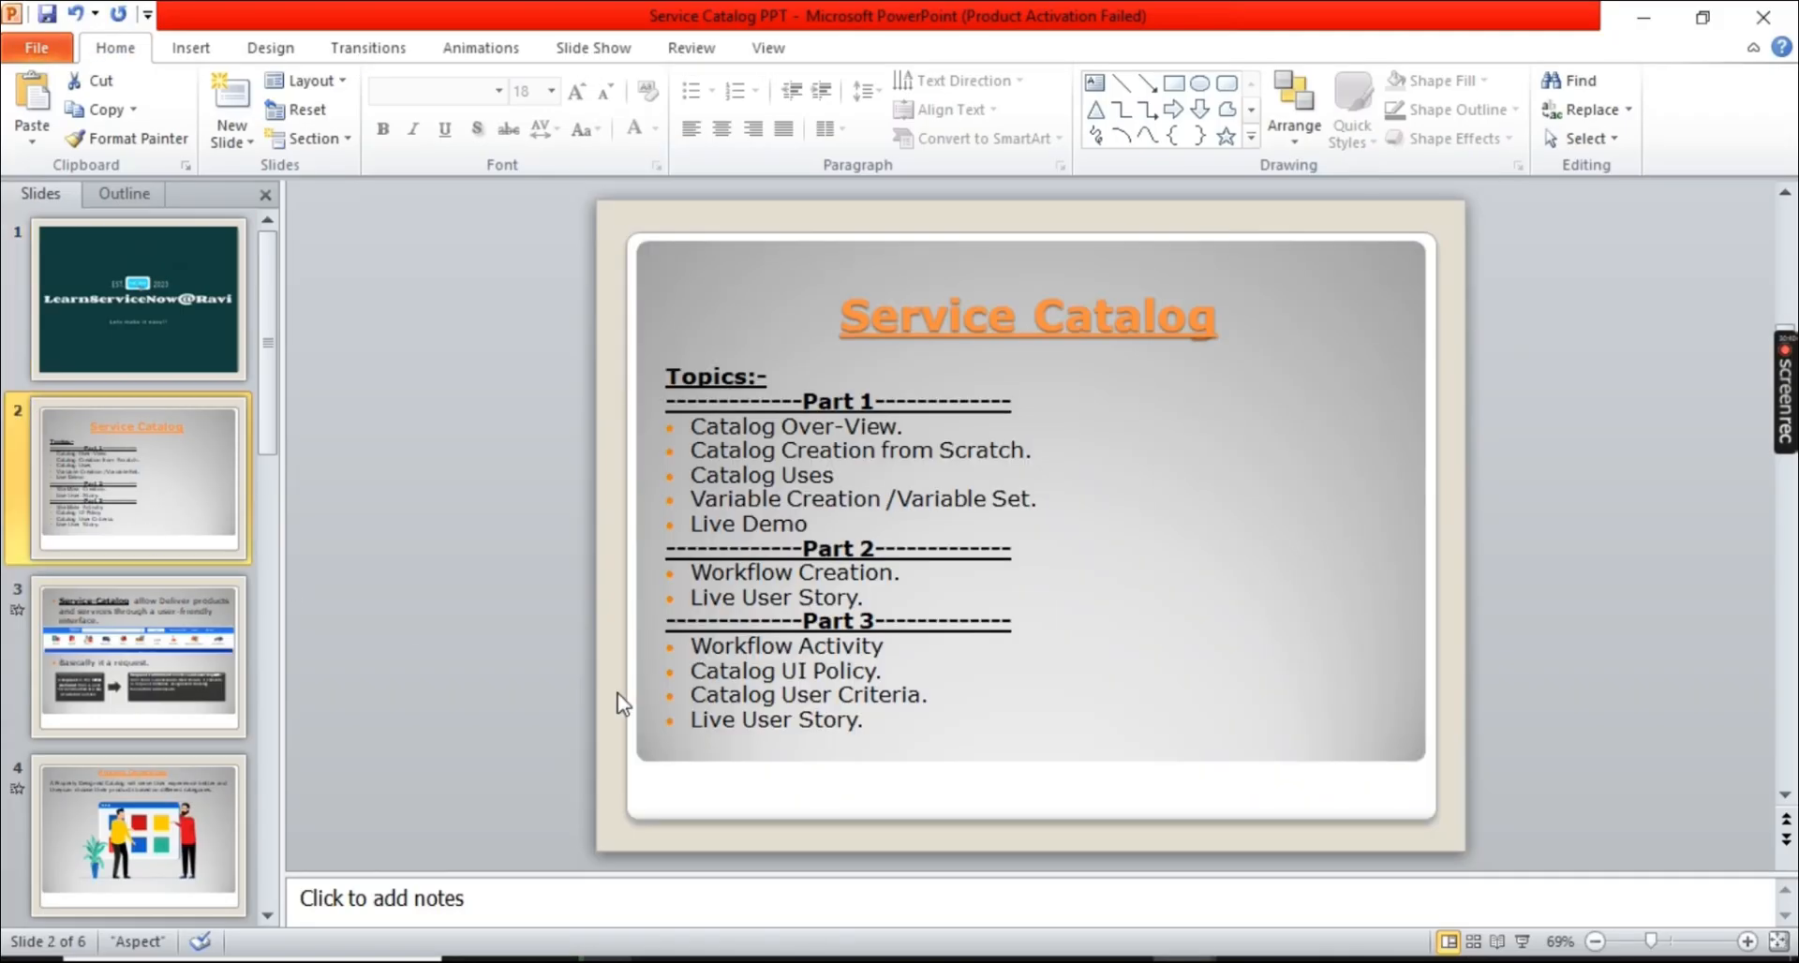
double_click(704, 694)
key("alt+Tab")
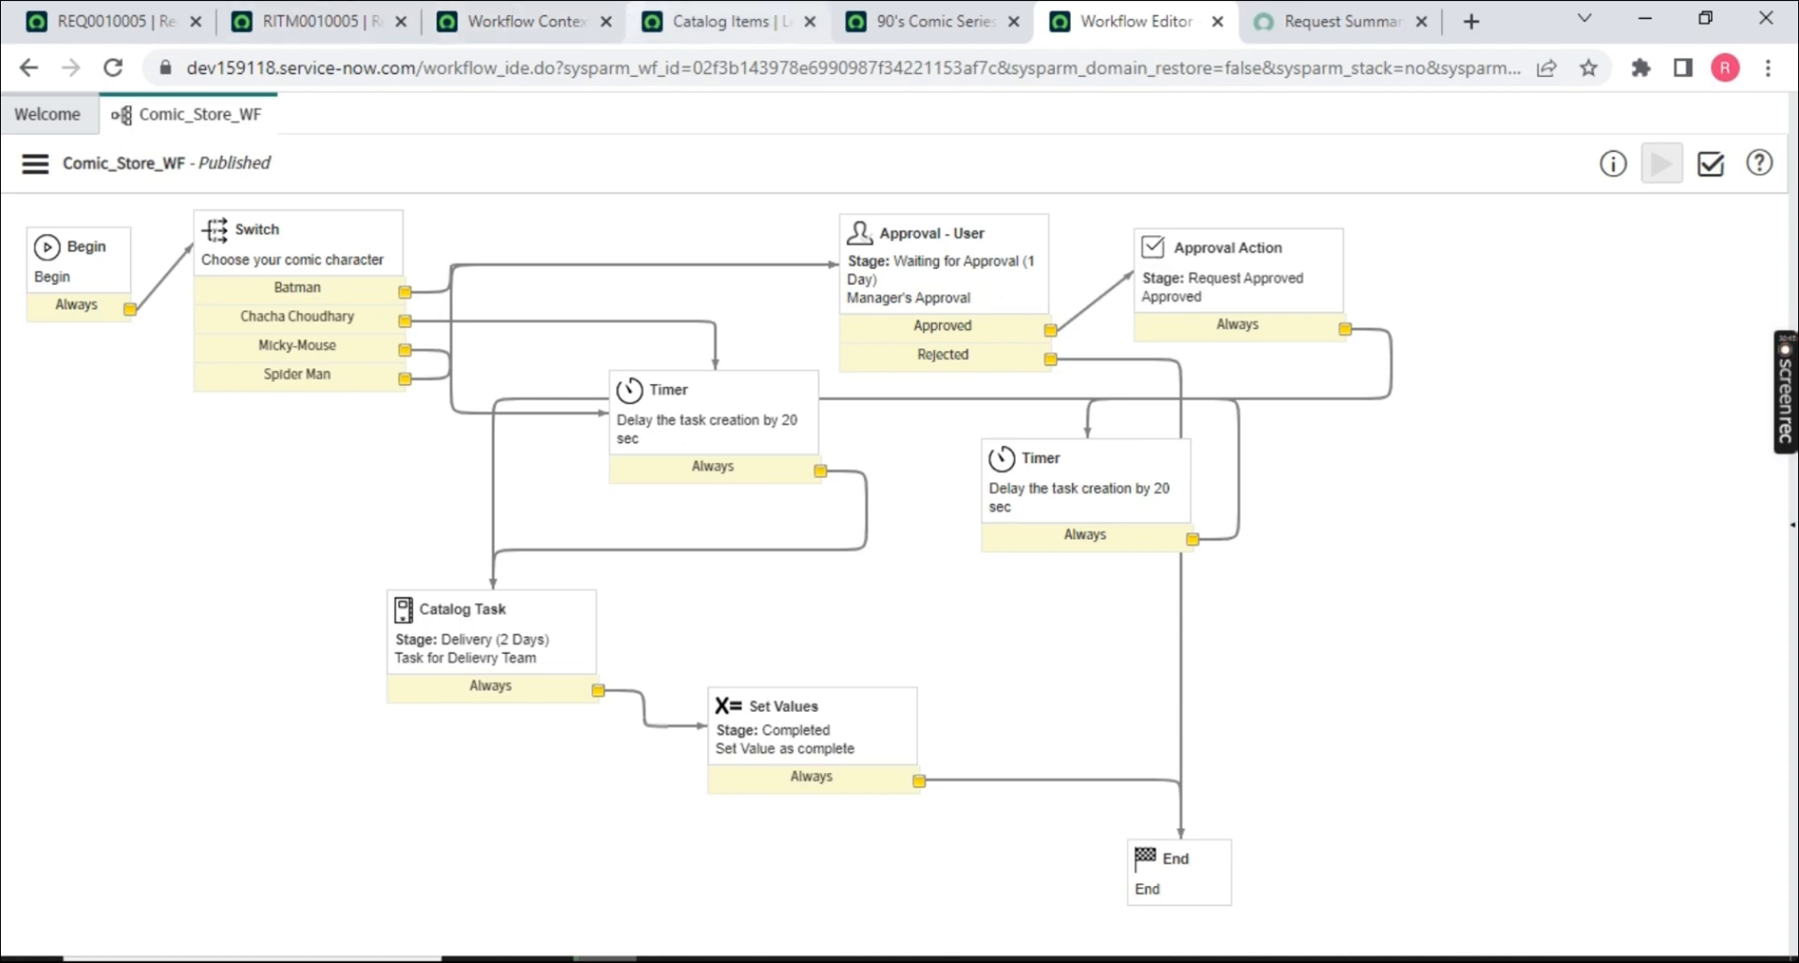
- Close the Workflow Editor browser tab and return the portal's request summary page to the 90's Comic Series order form
left_click(658, 11)
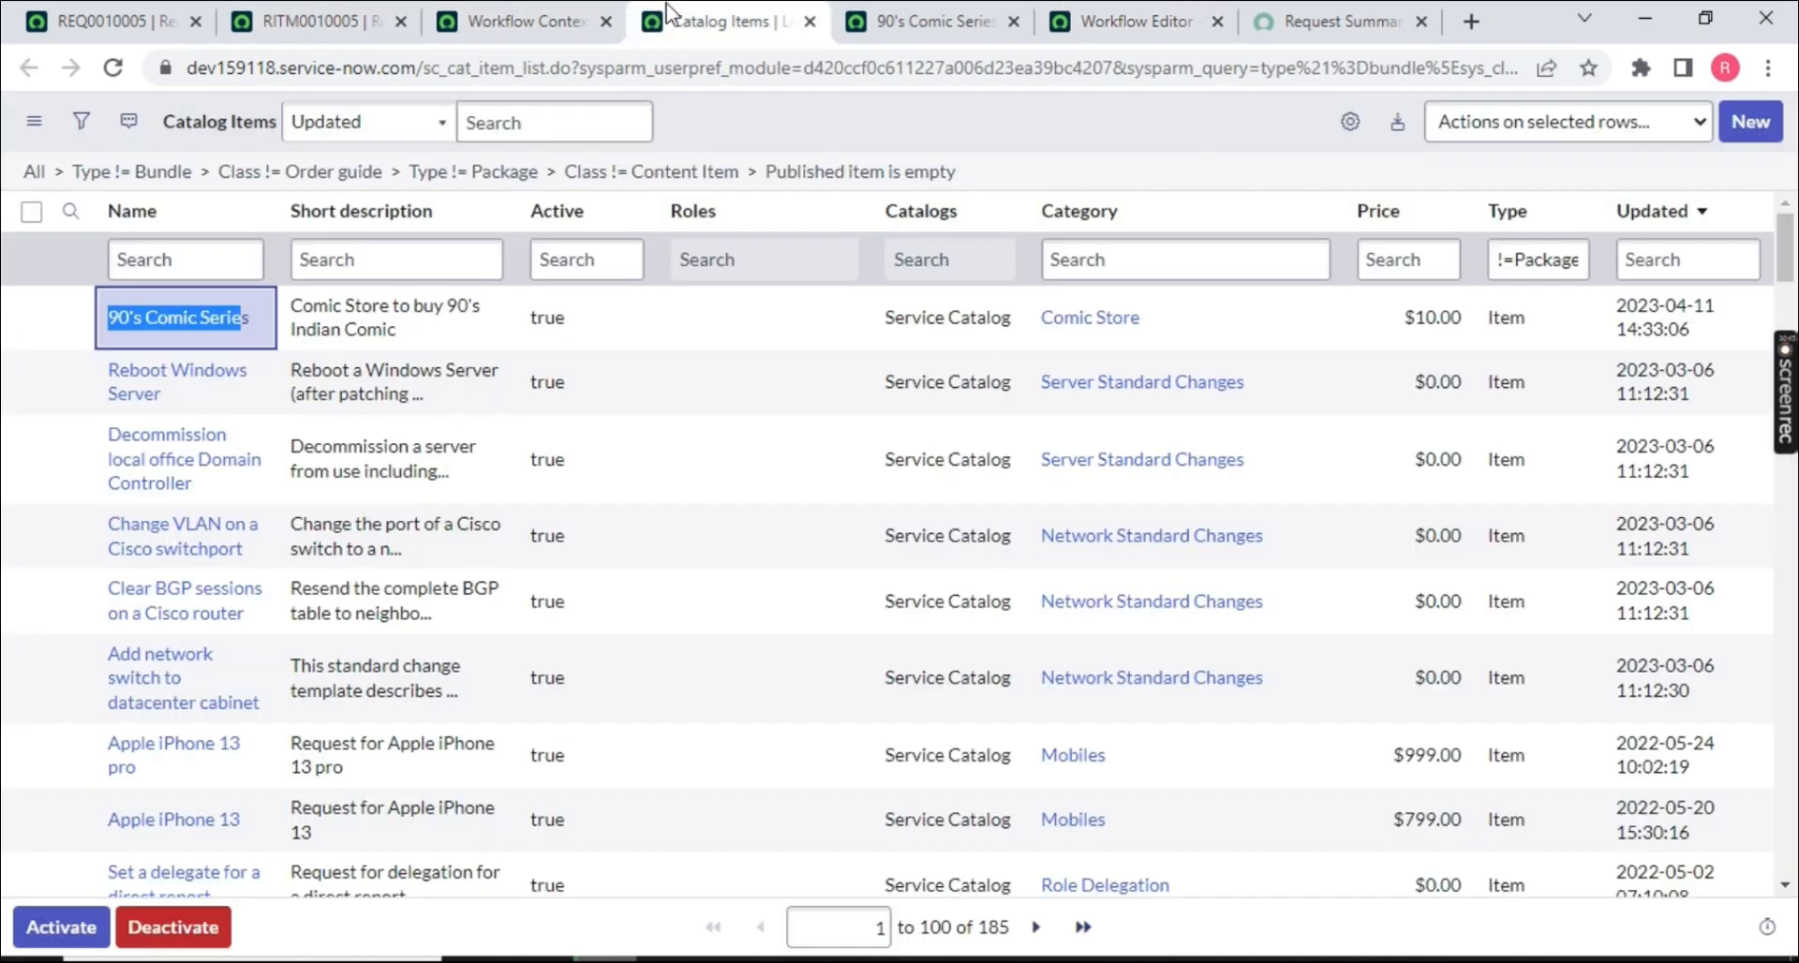
left_click(937, 21)
left_click(1152, 21)
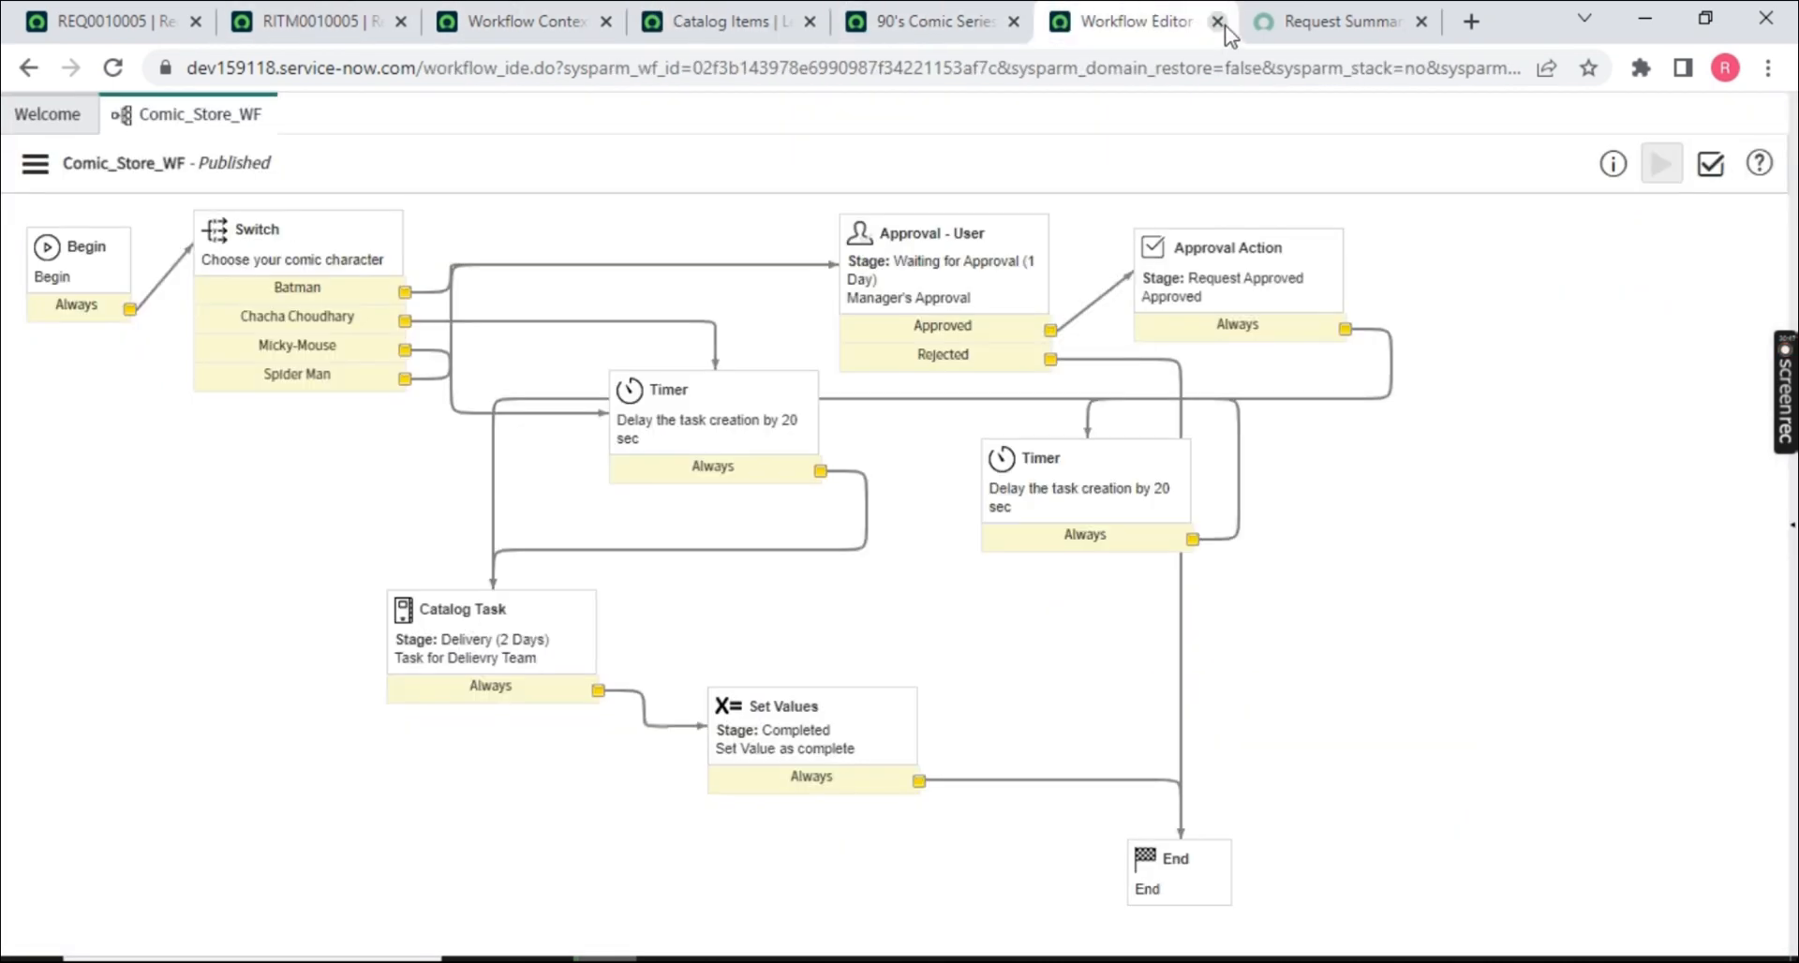
left_click(1218, 22)
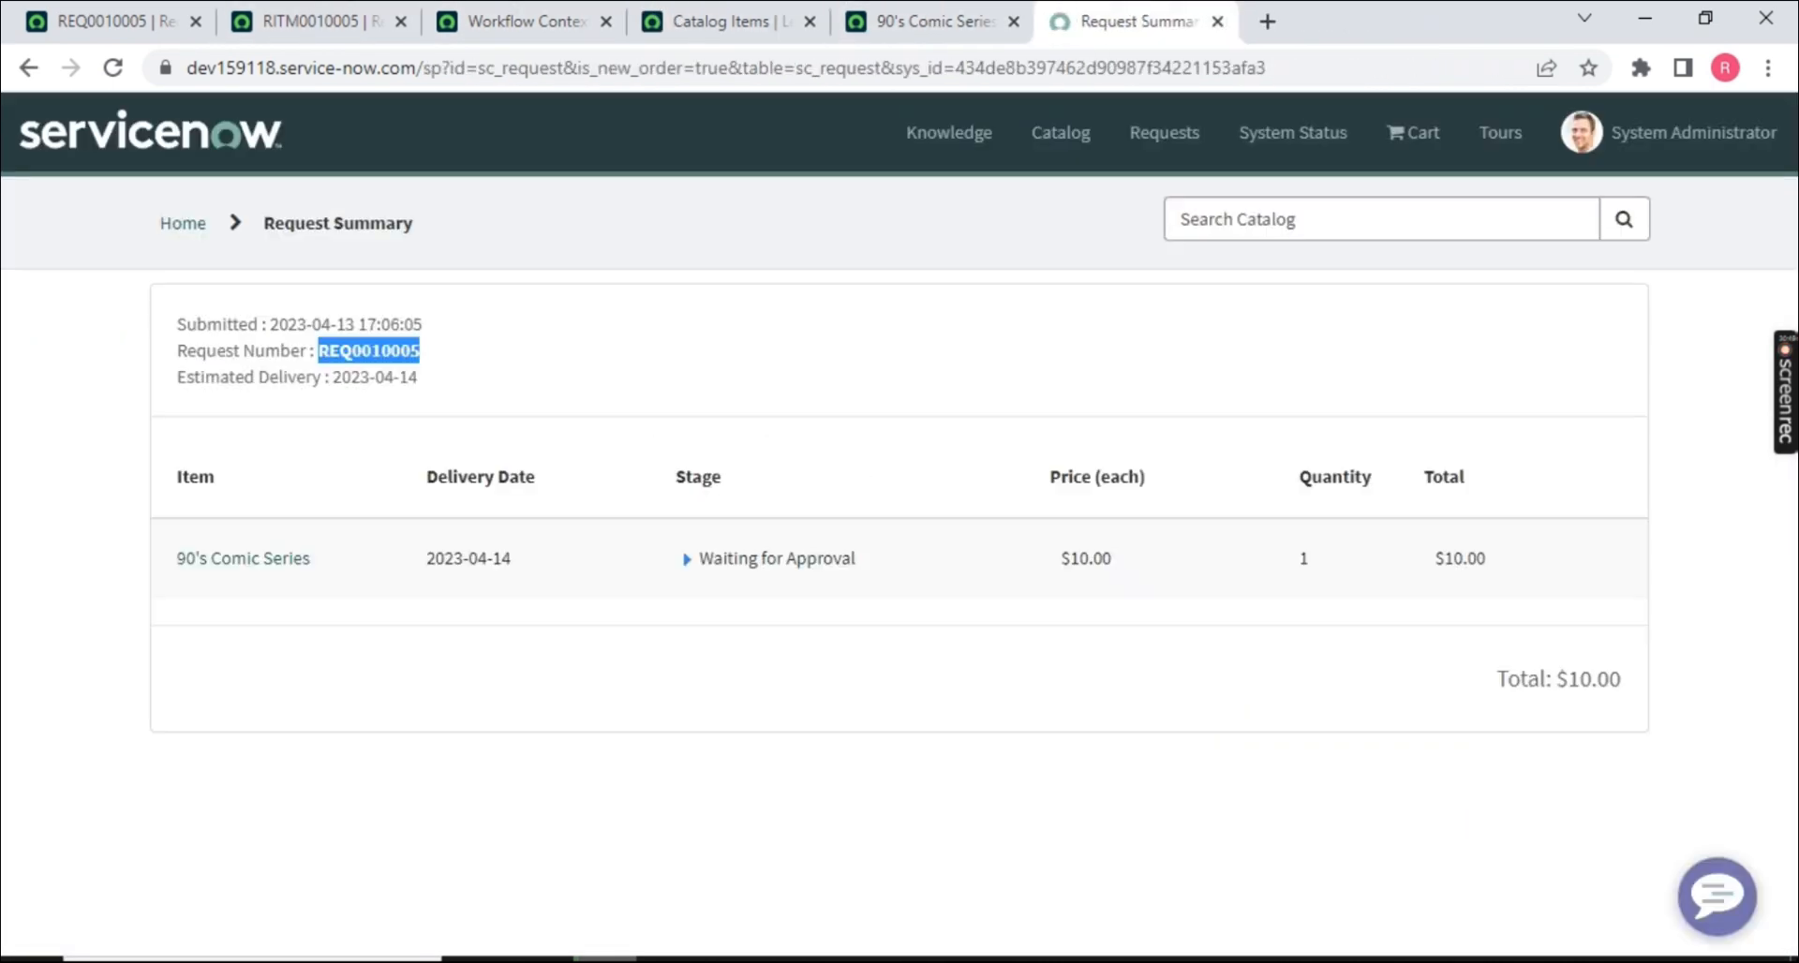
left_click(29, 68)
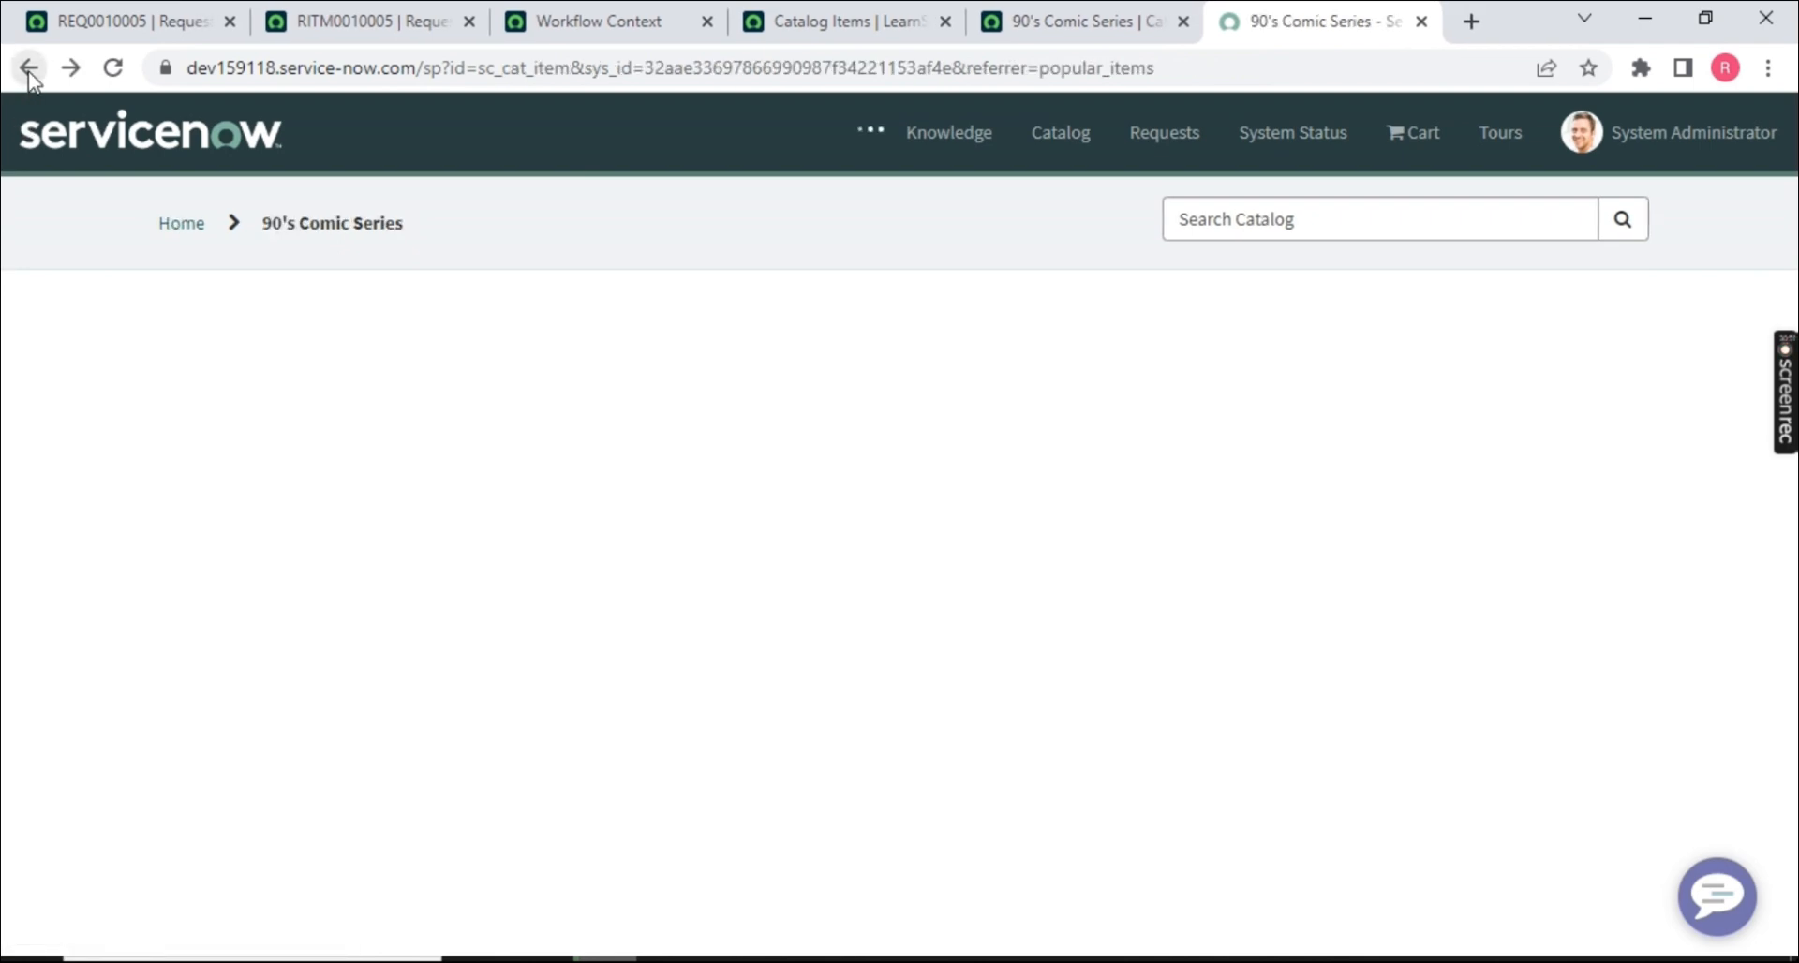
- Switch to the 90's Comic Series catalog item record and show its Available For related list
left_click_drag(186, 321, 439, 299)
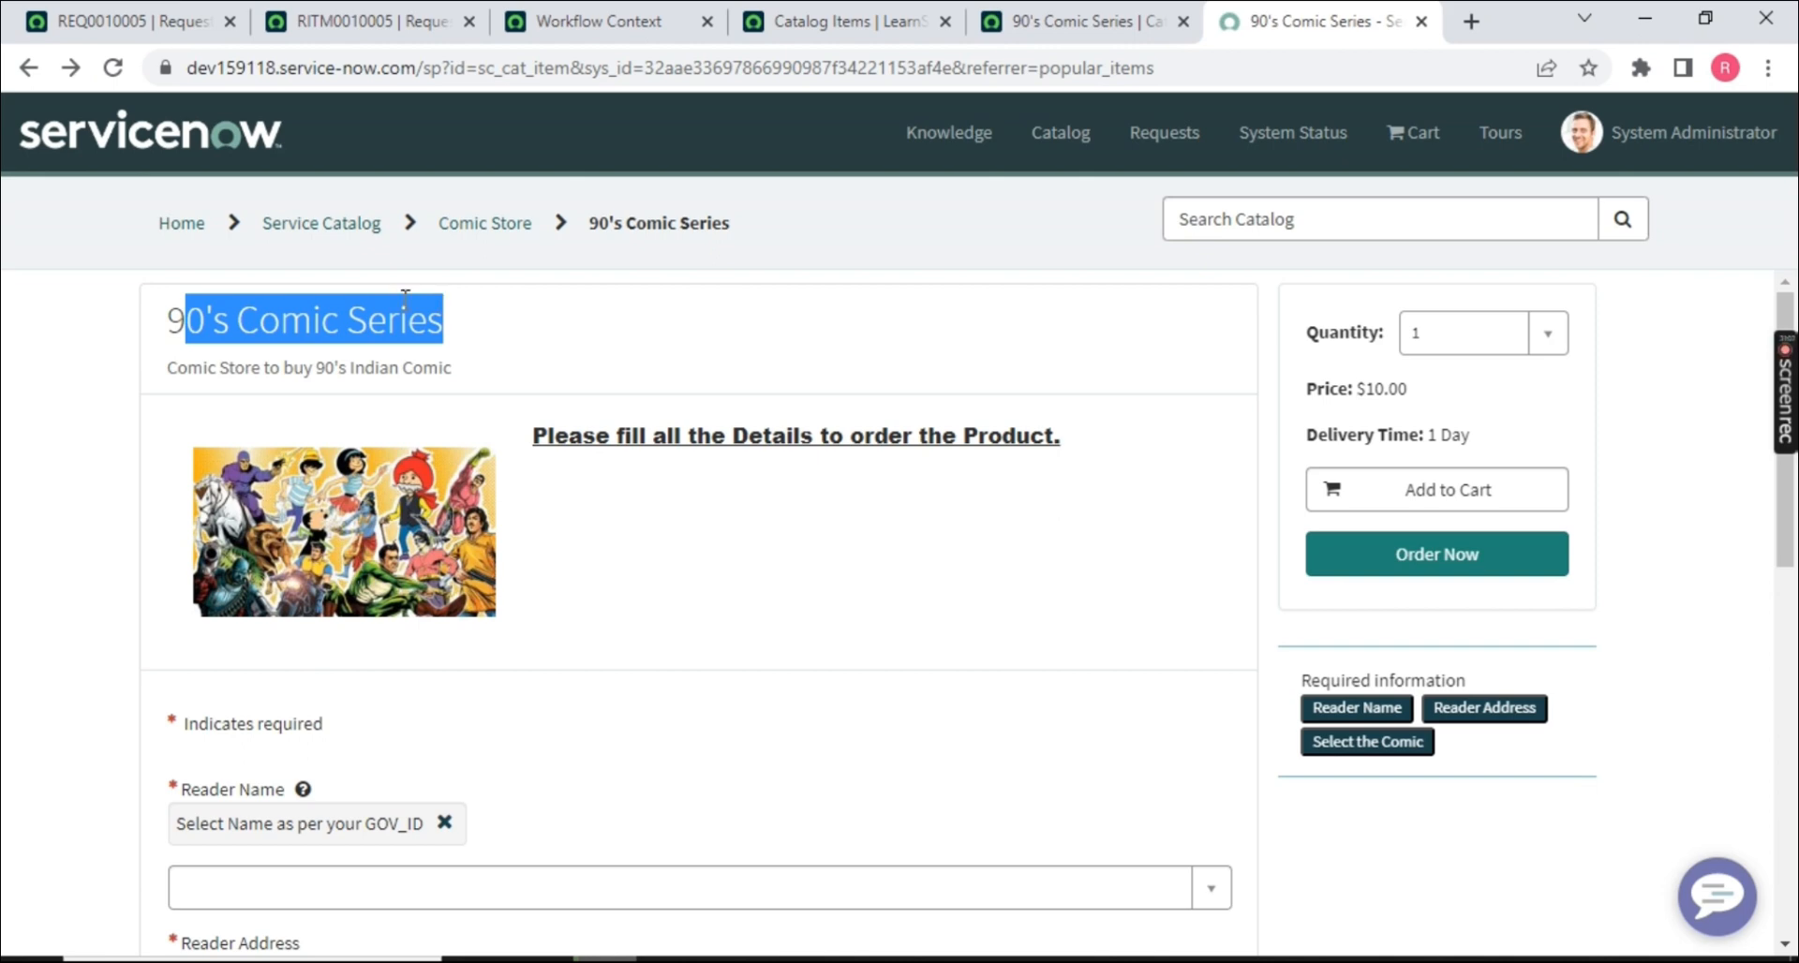
left_click(1030, 22)
left_click(775, 497)
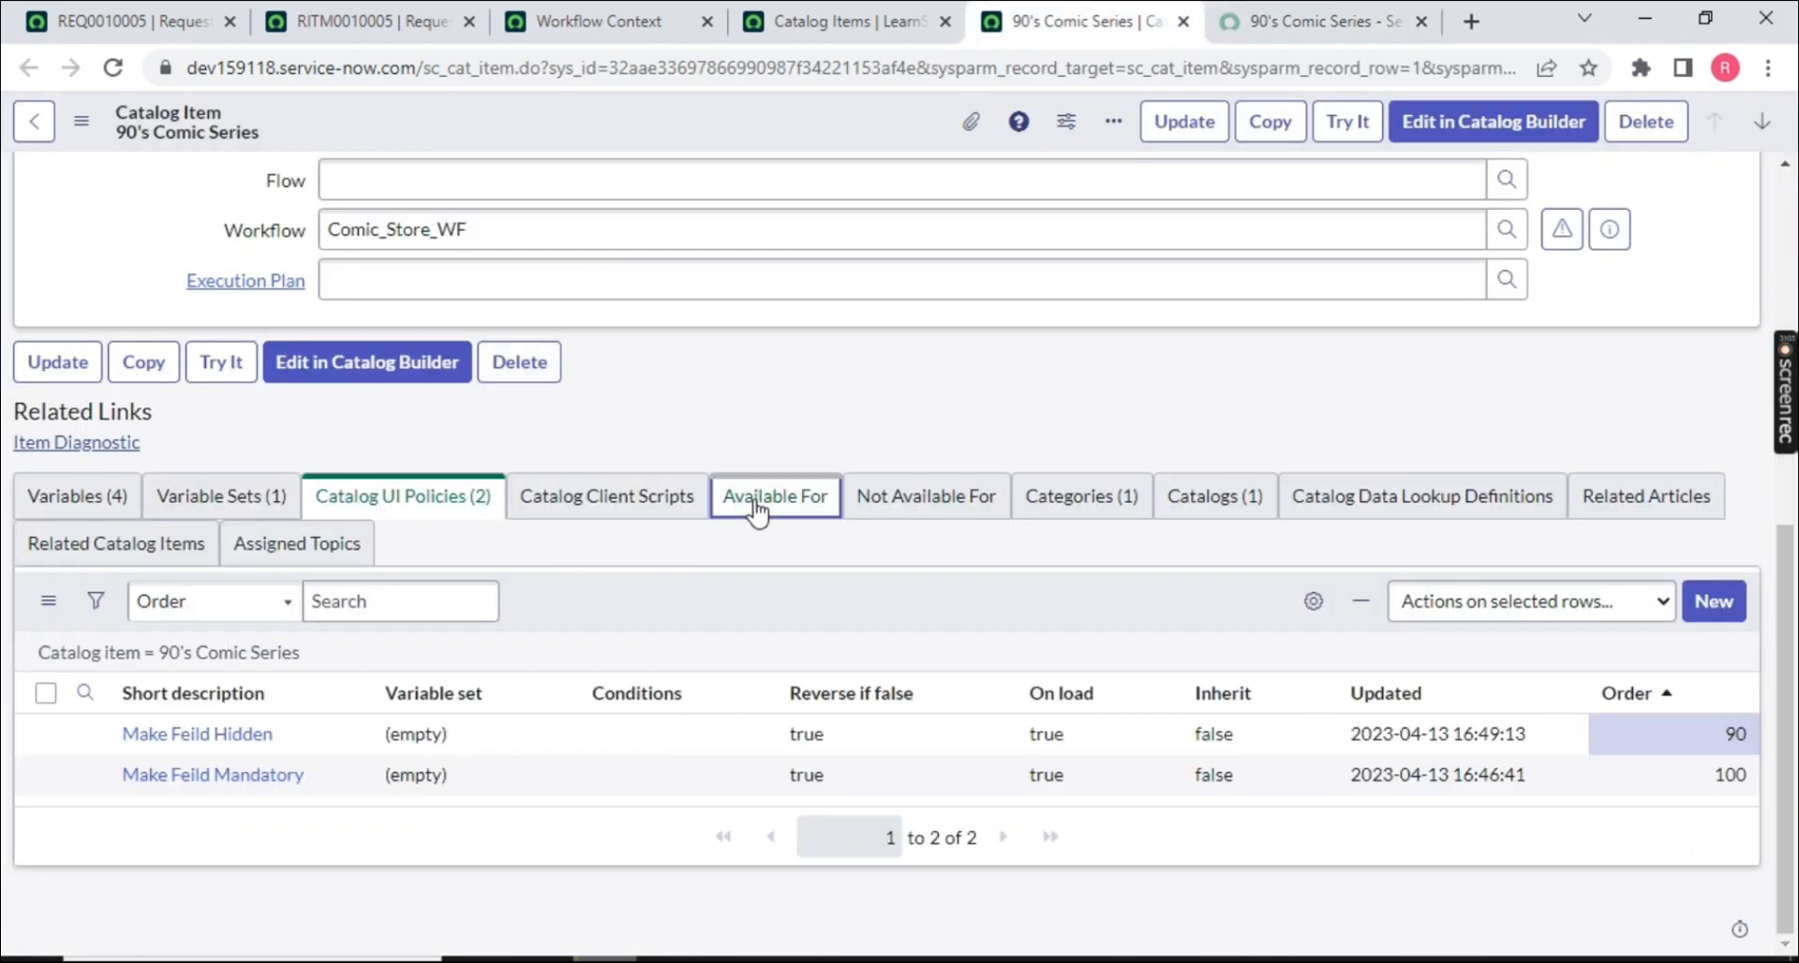
left_click(795, 506)
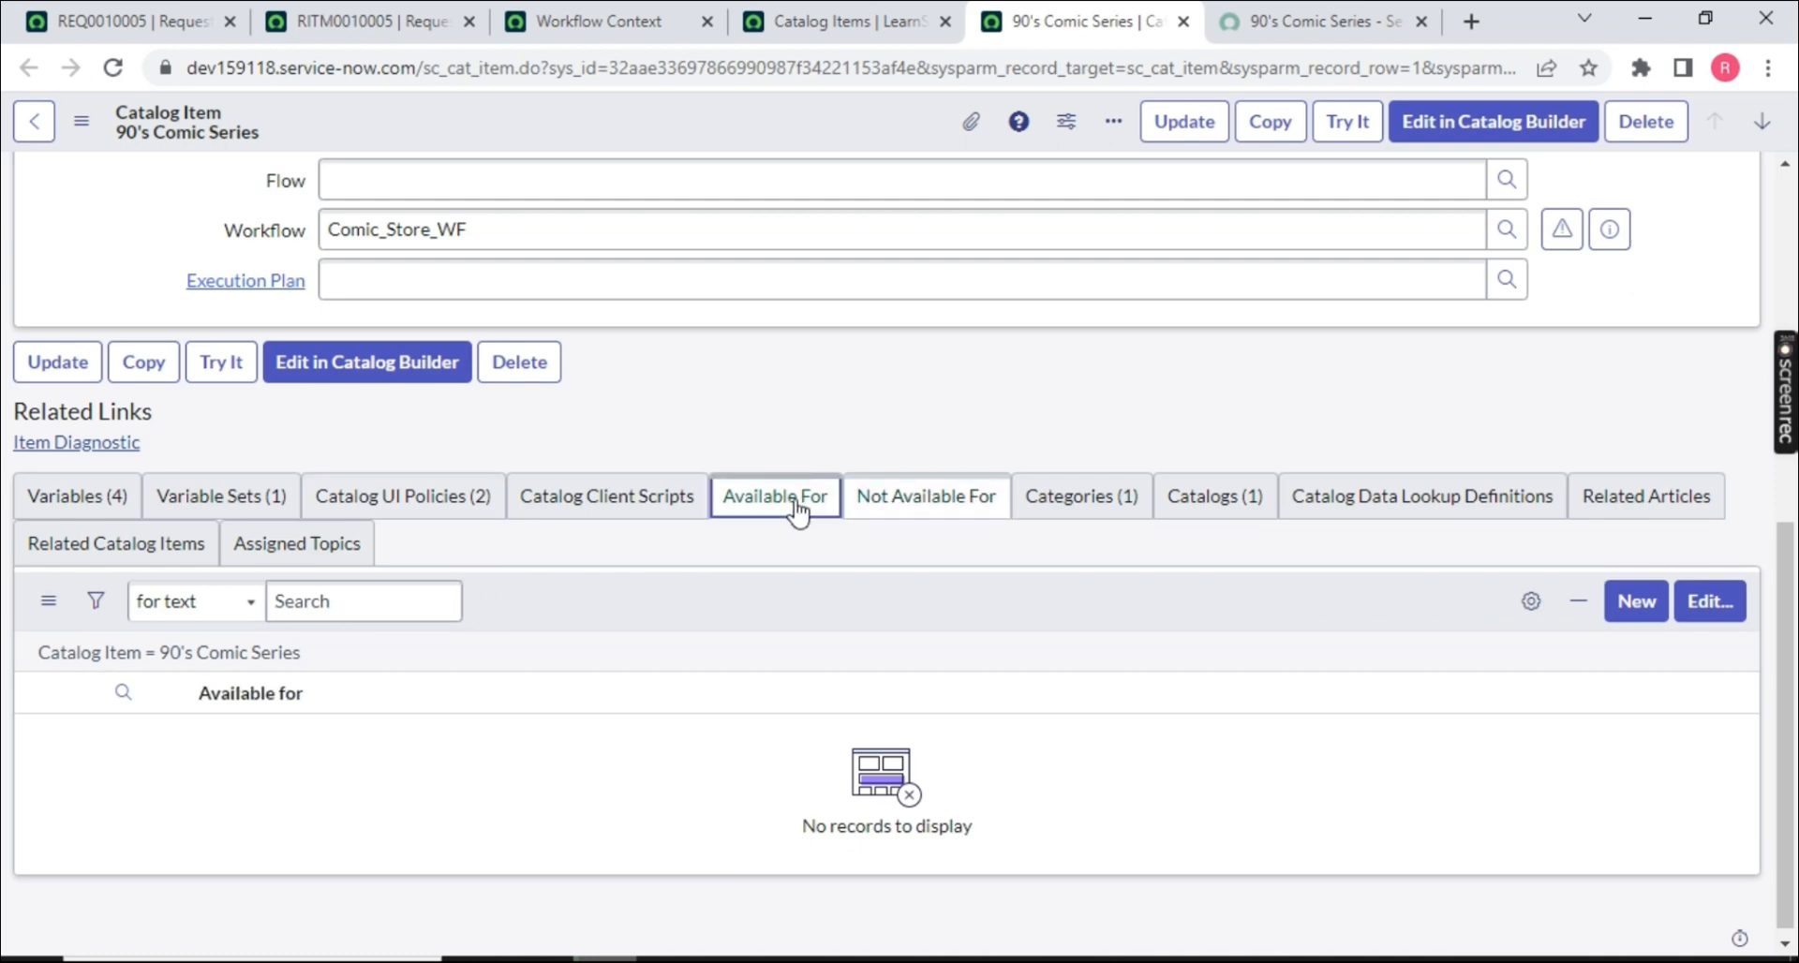
- Start a new Available For user criteria for 90's Comic Series, name it "Only Available to admins", and review its criteria fields
left_click(1638, 620)
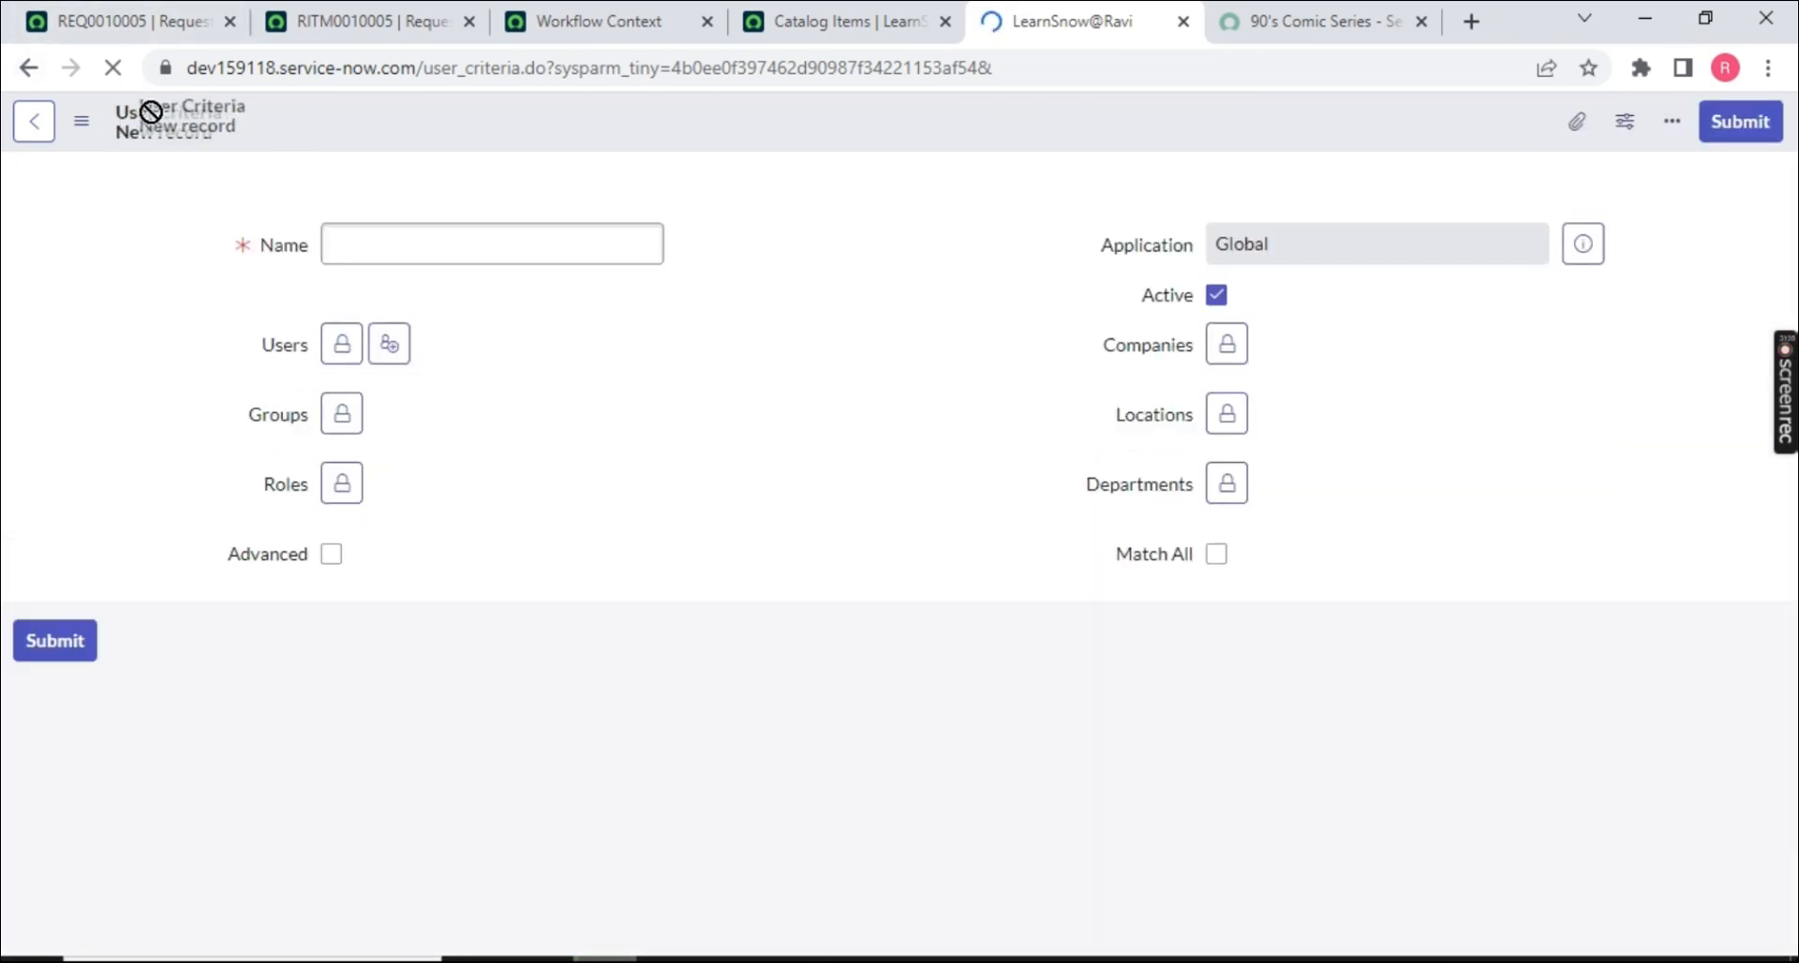
left_click(390, 263)
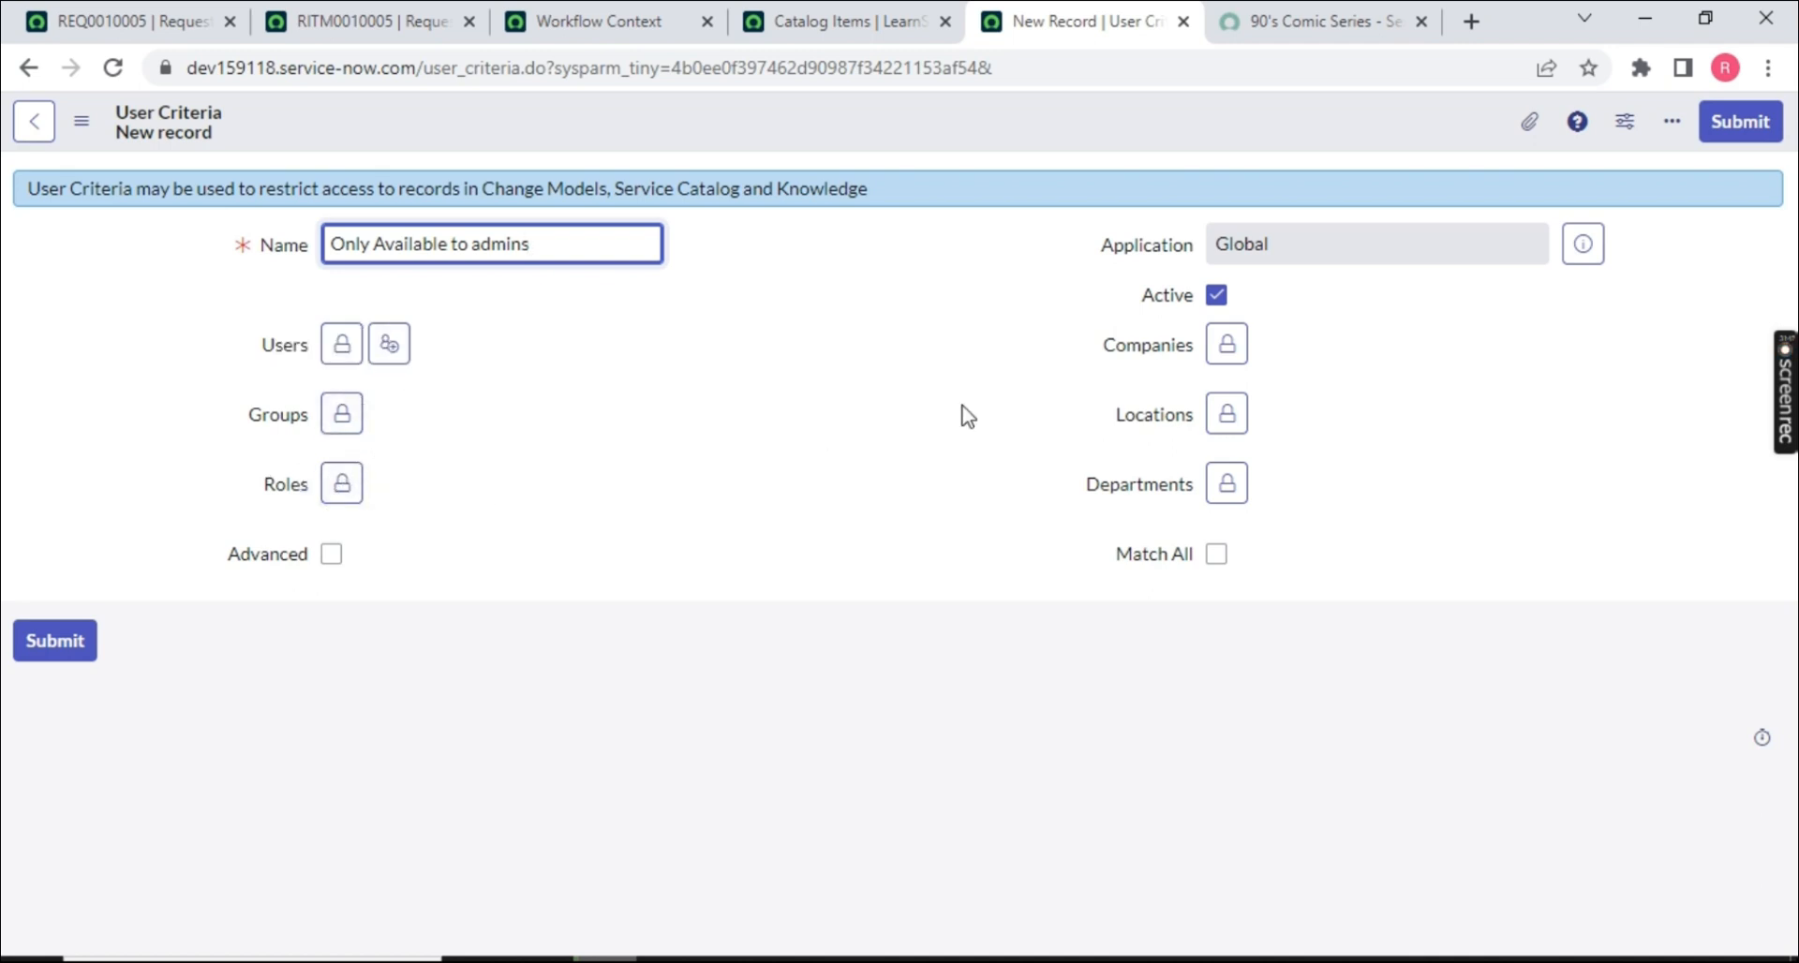
left_click_drag(1069, 353, 1203, 348)
left_click_drag(1082, 421, 1209, 414)
left_click_drag(1048, 496, 1190, 488)
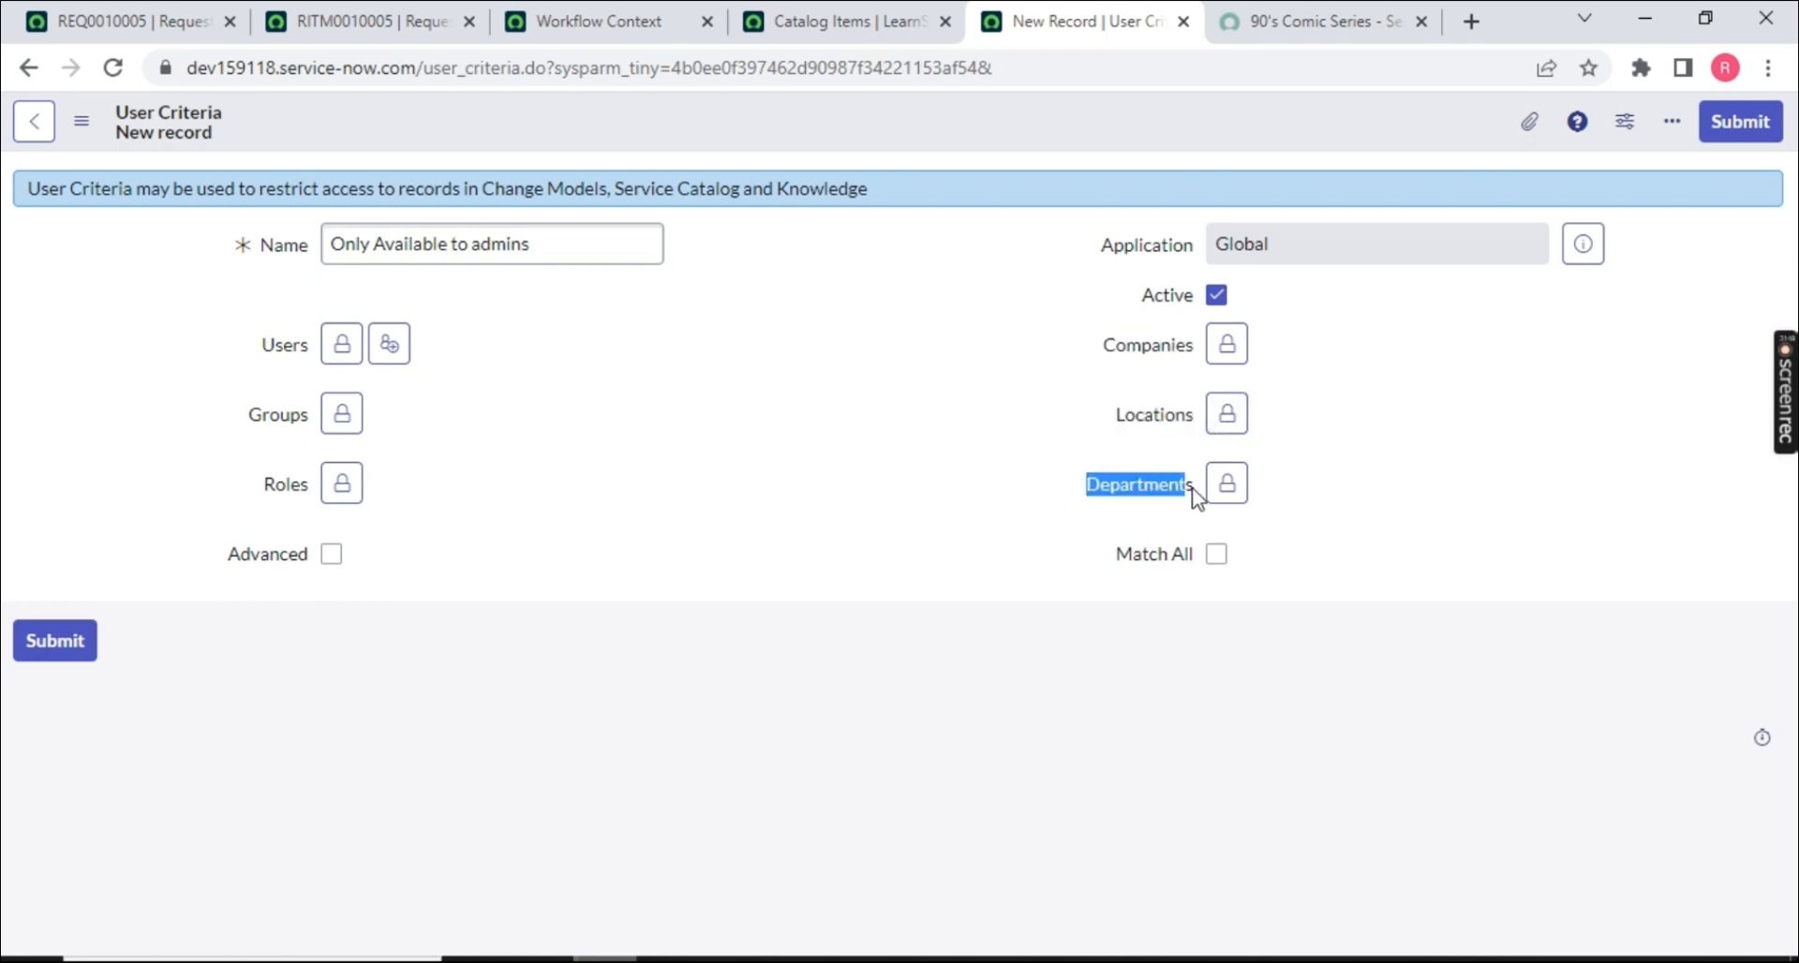
- Add the admin role to the user criteria and submit the record
left_click(342, 483)
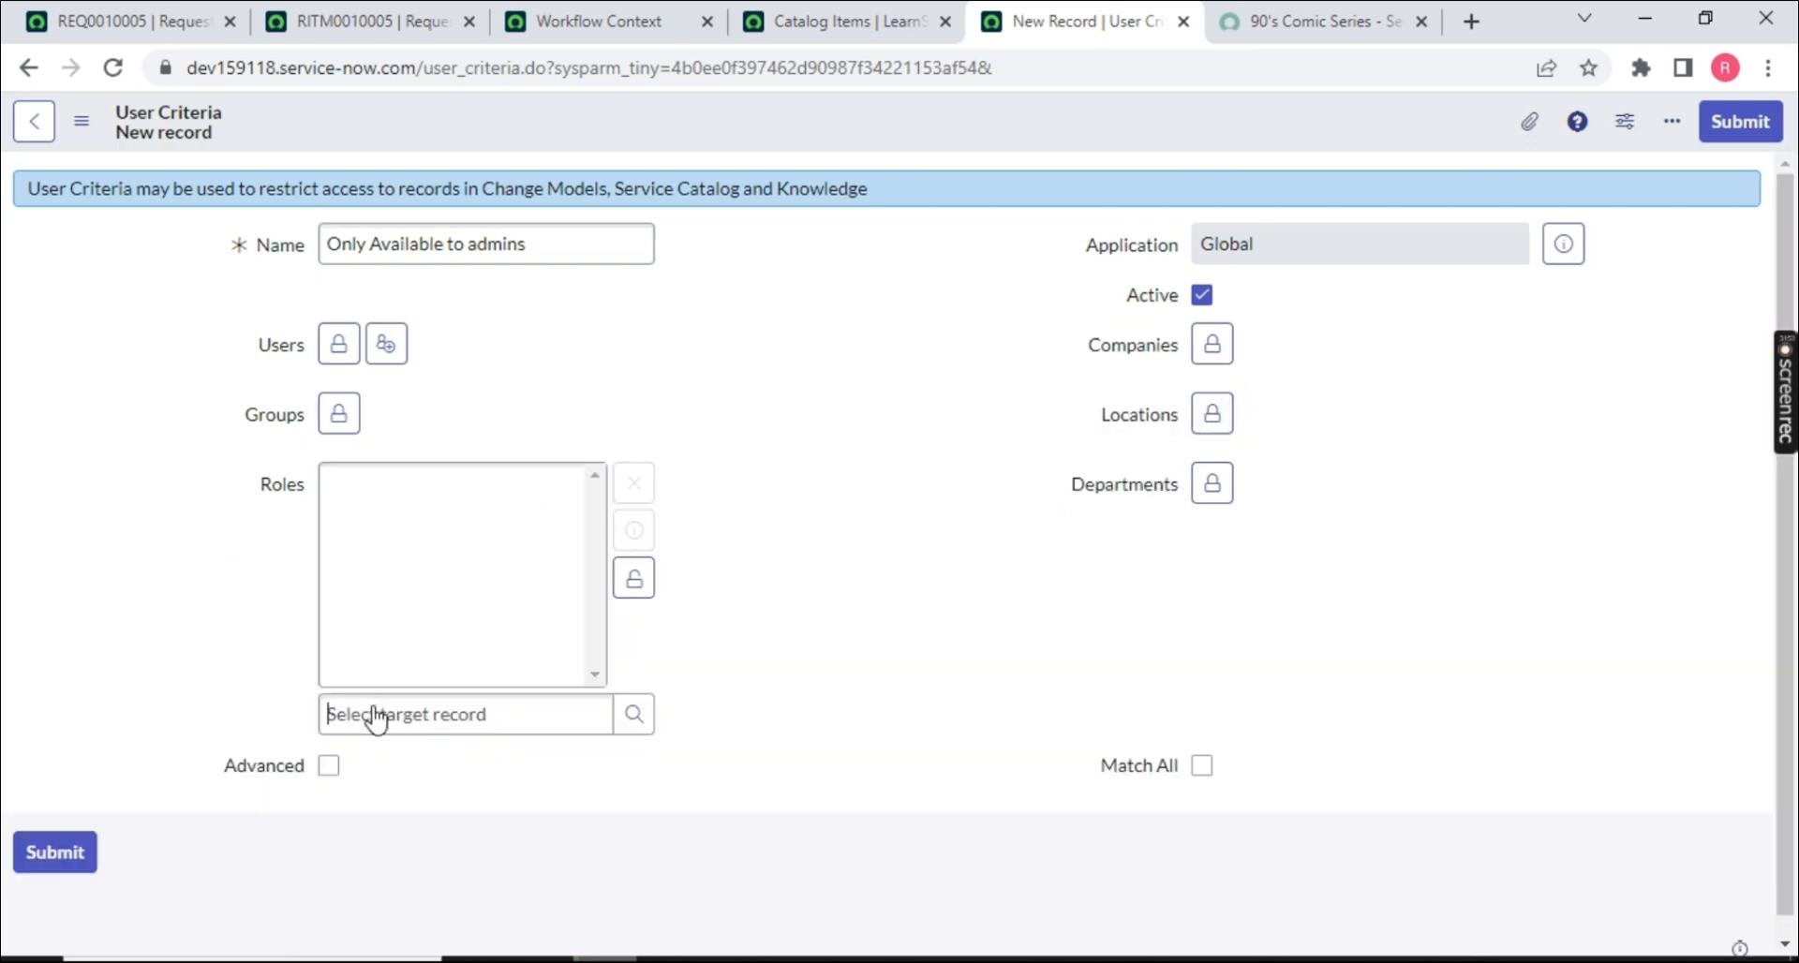
type("admin")
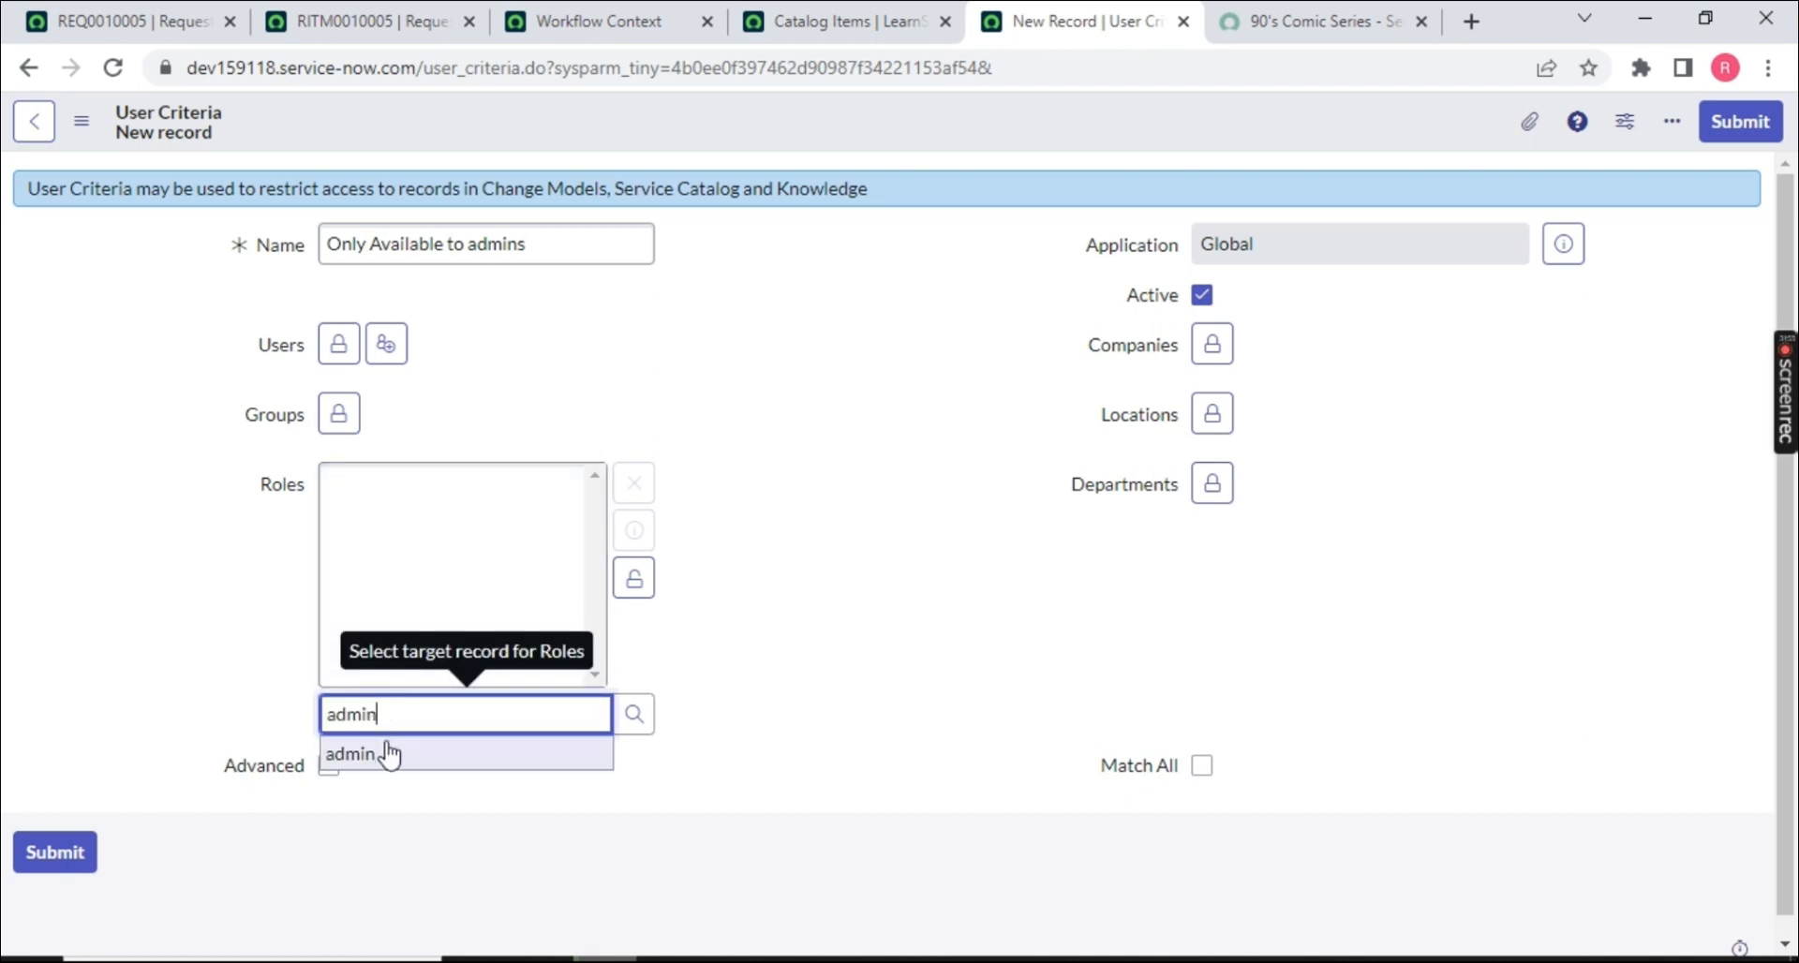
left_click(385, 749)
left_click(641, 594)
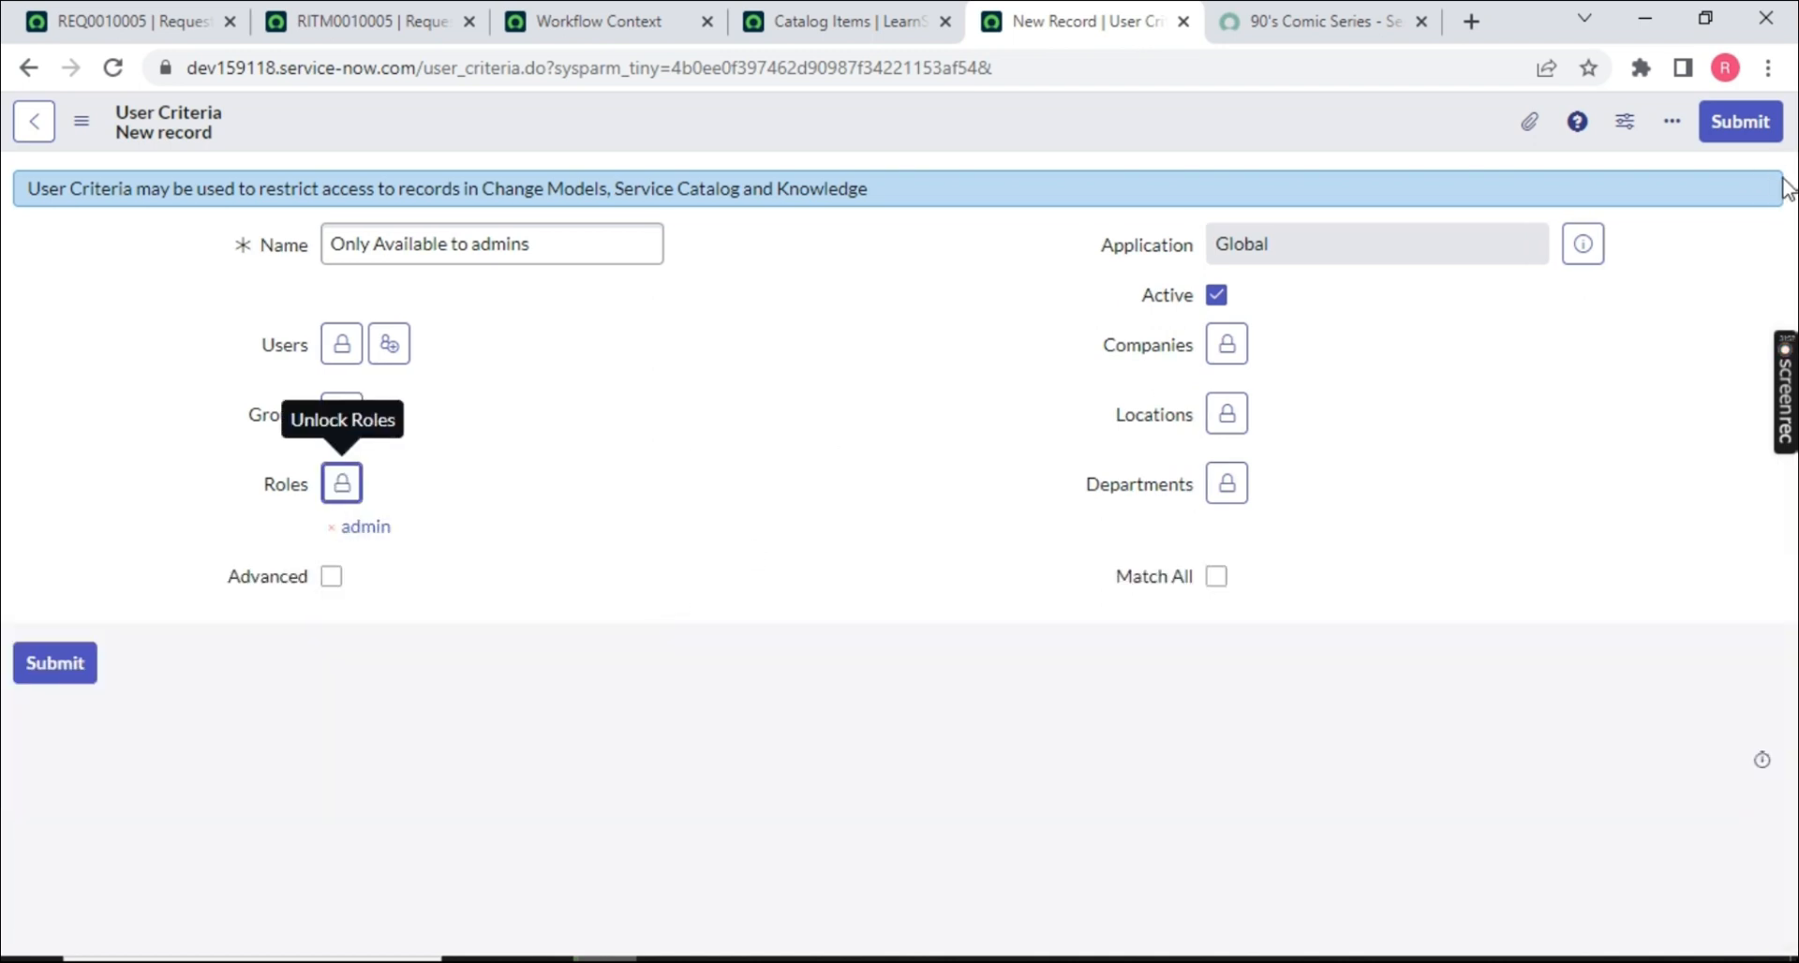
left_click(1740, 121)
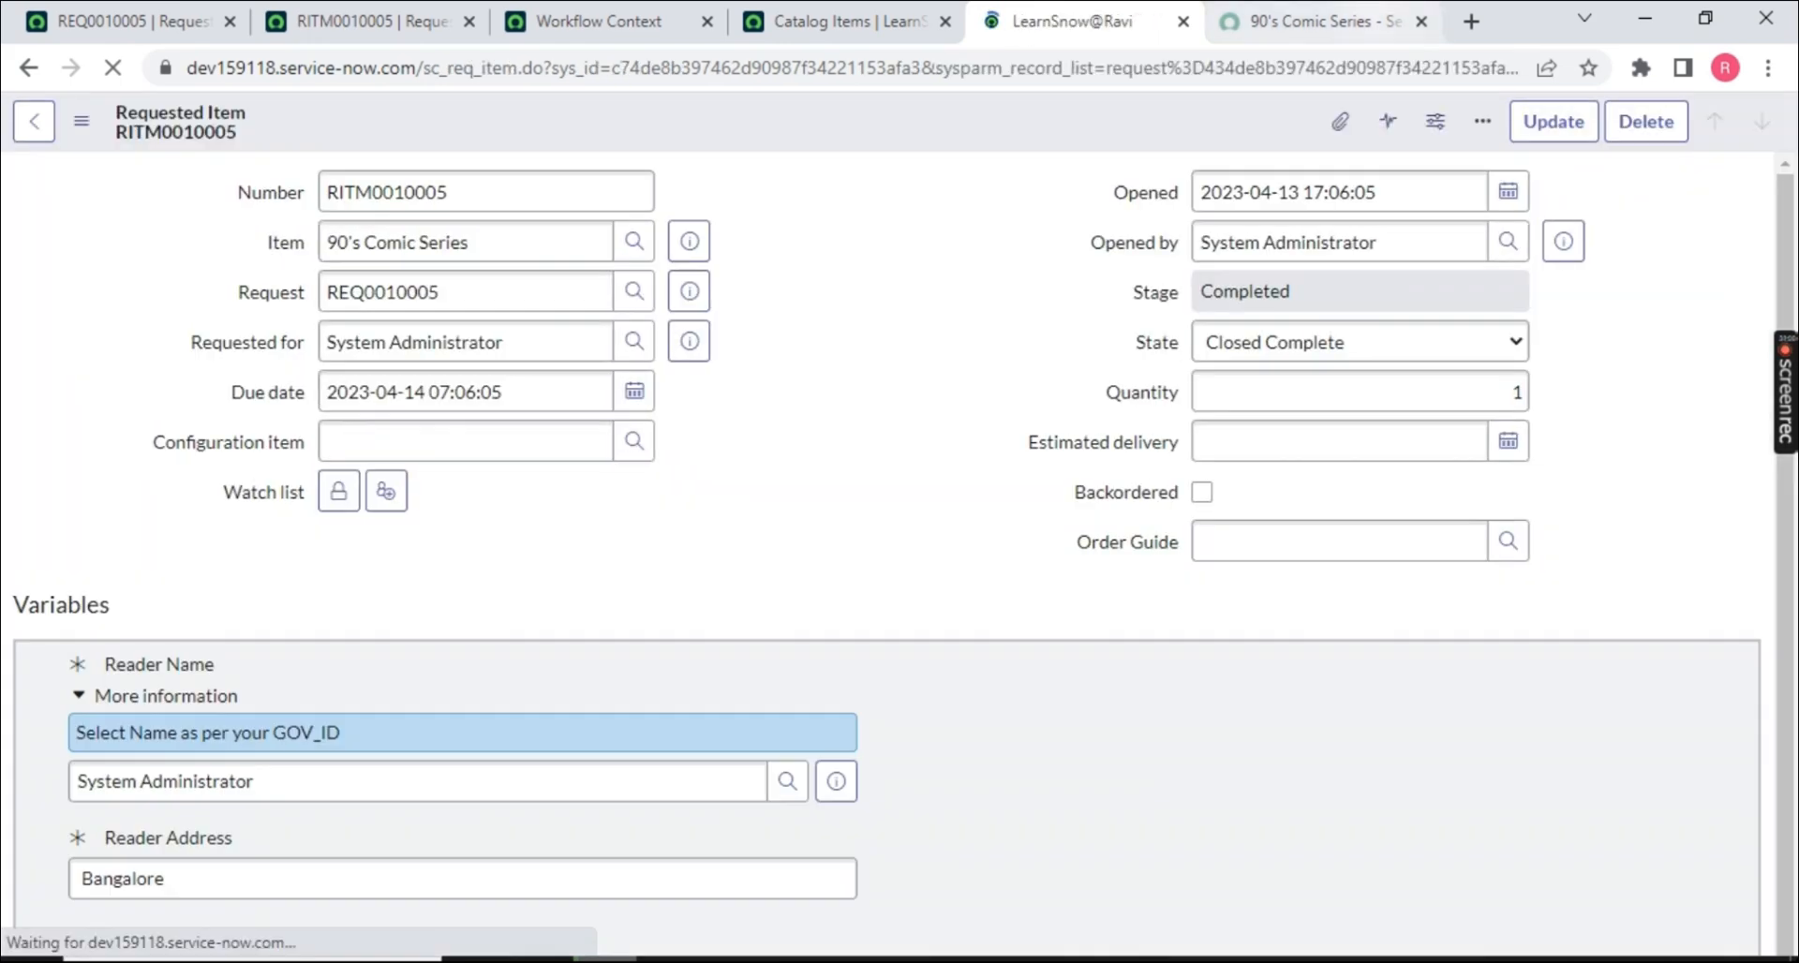
- Reload the portal's 90's Comic Series order form to check access as administrator, and return to the record tab
left_click(1326, 22)
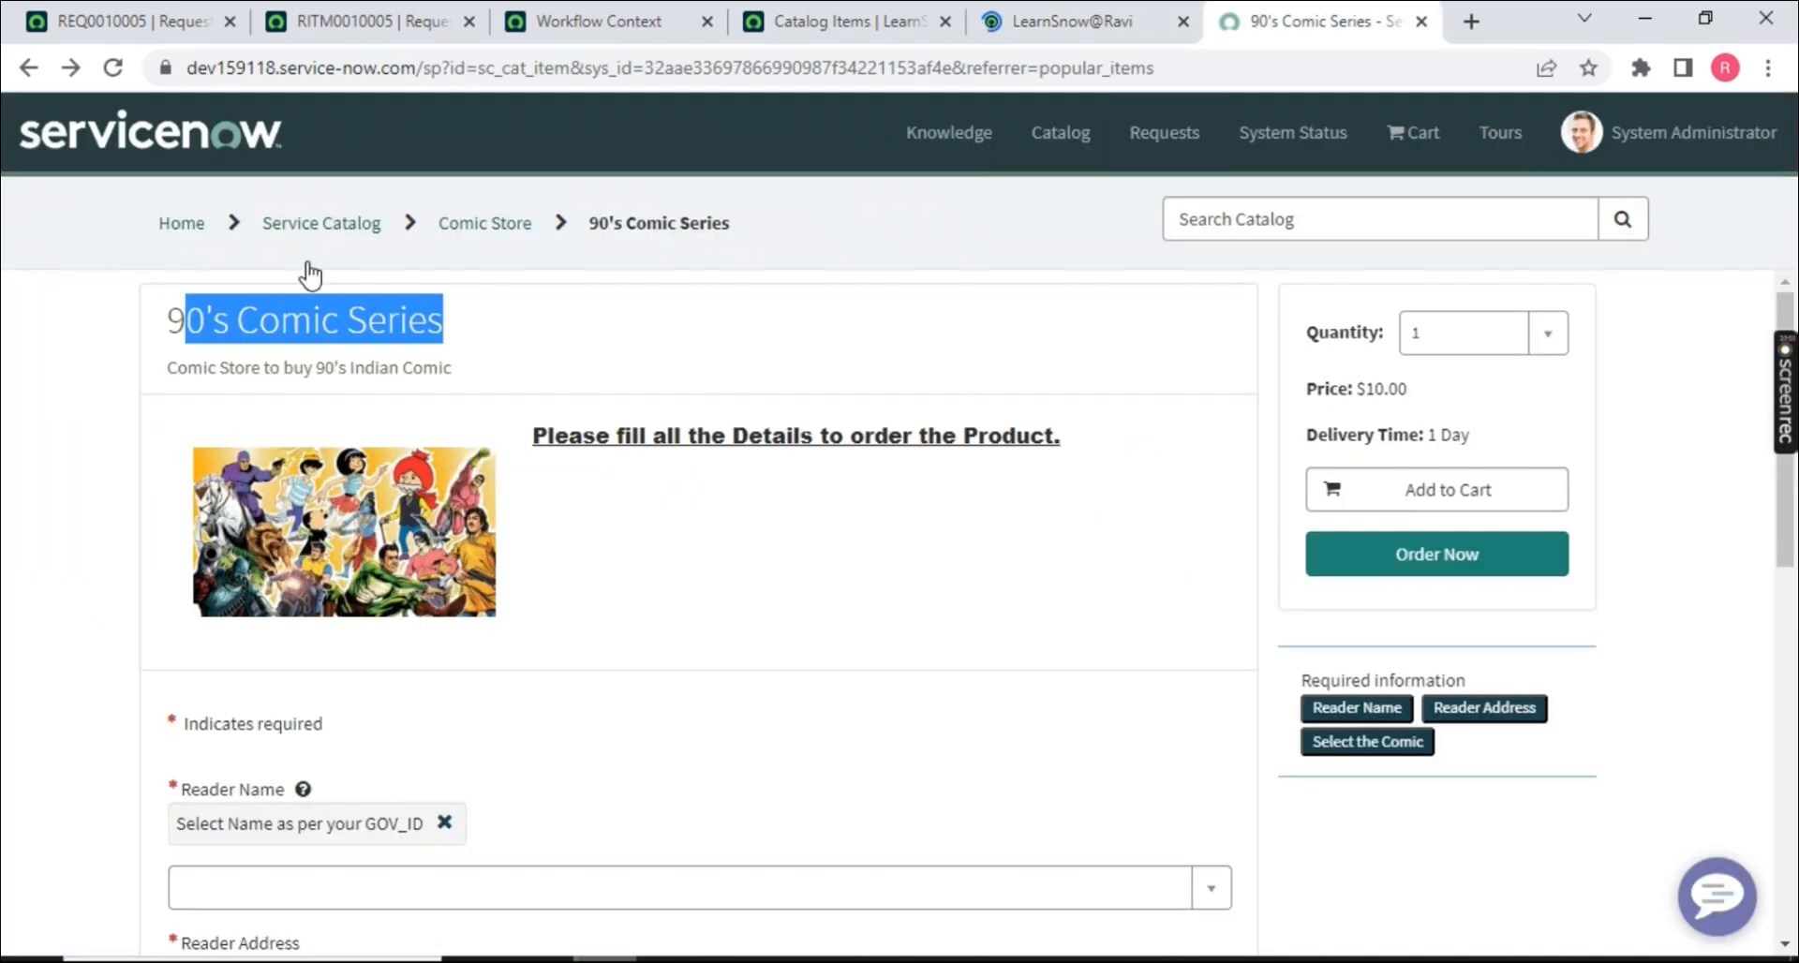
left_click(113, 72)
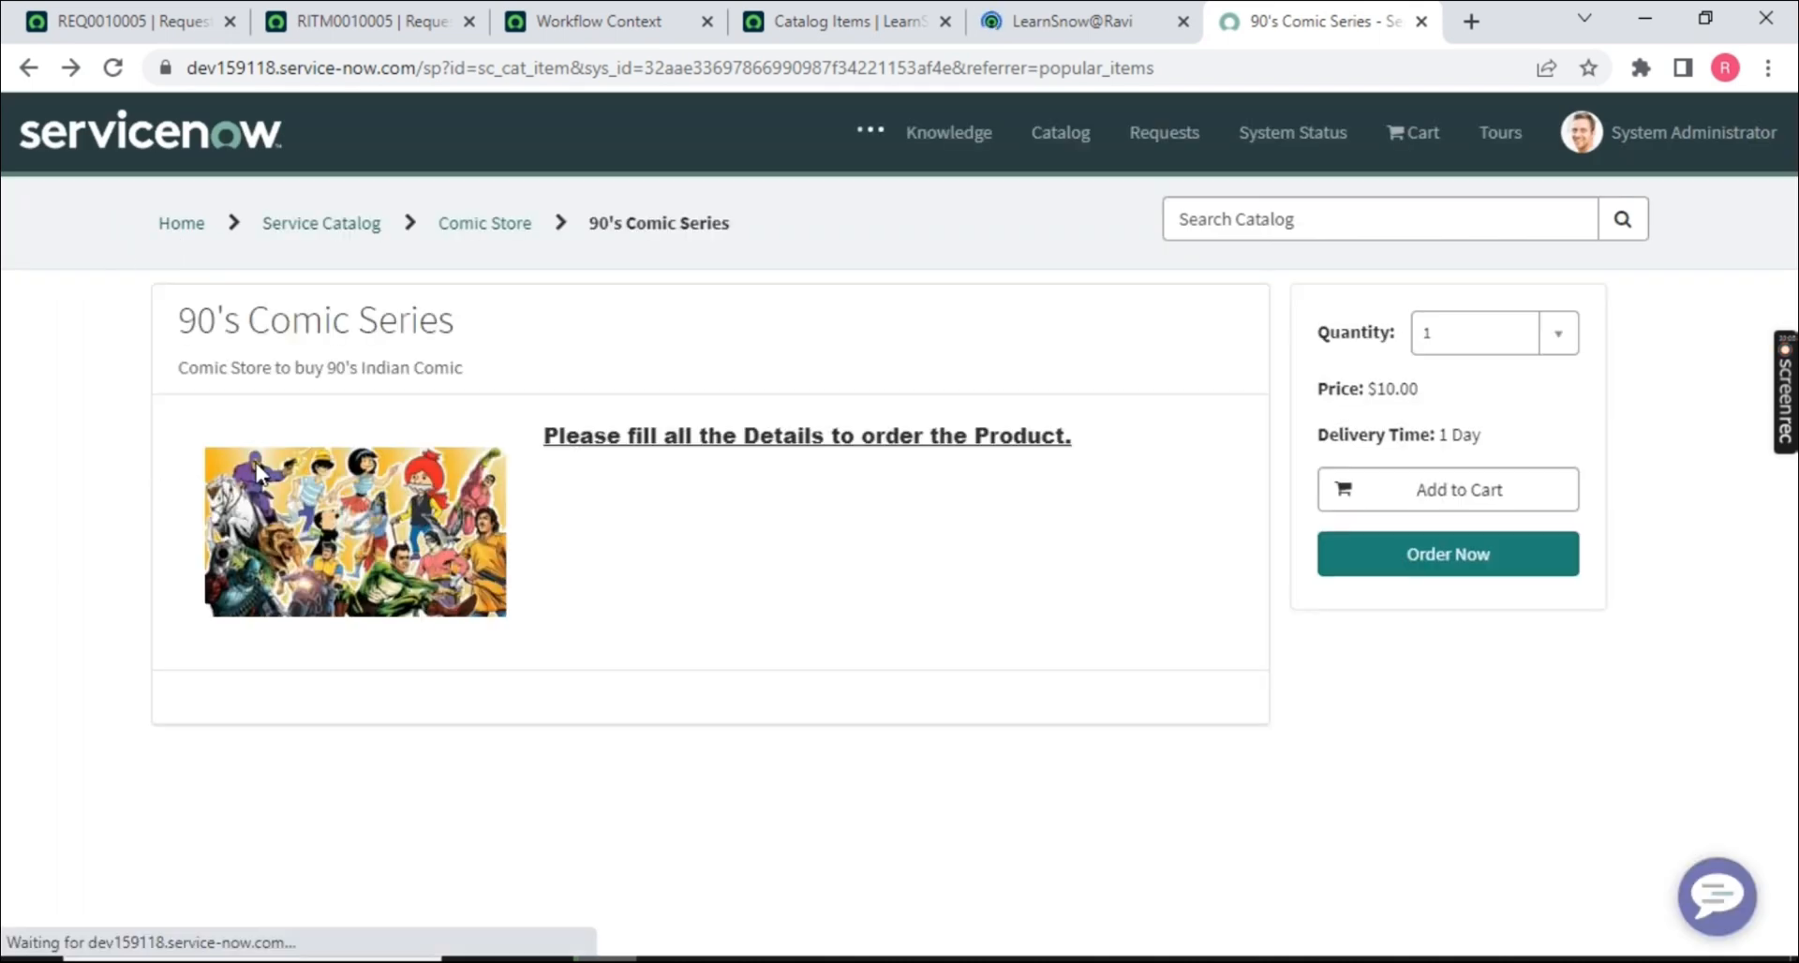
left_click(993, 23)
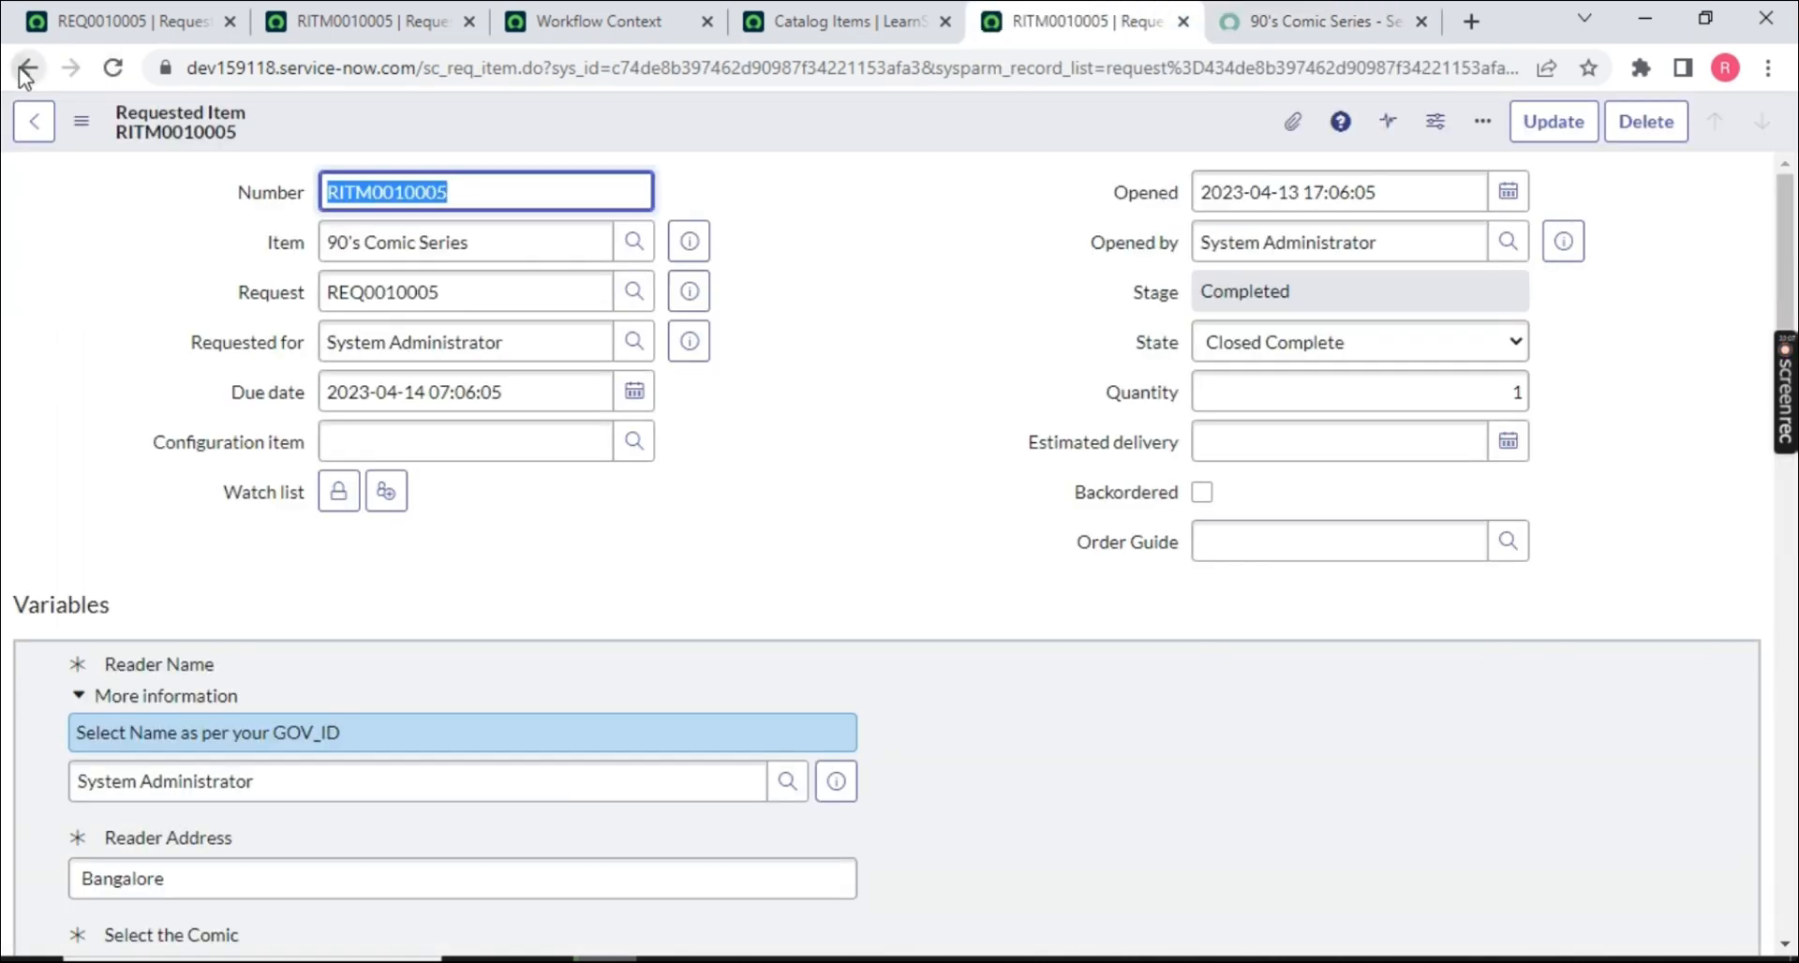
- Impersonate the first user under Recent Impersonations from the REQ0010005 request page
left_click(103, 20)
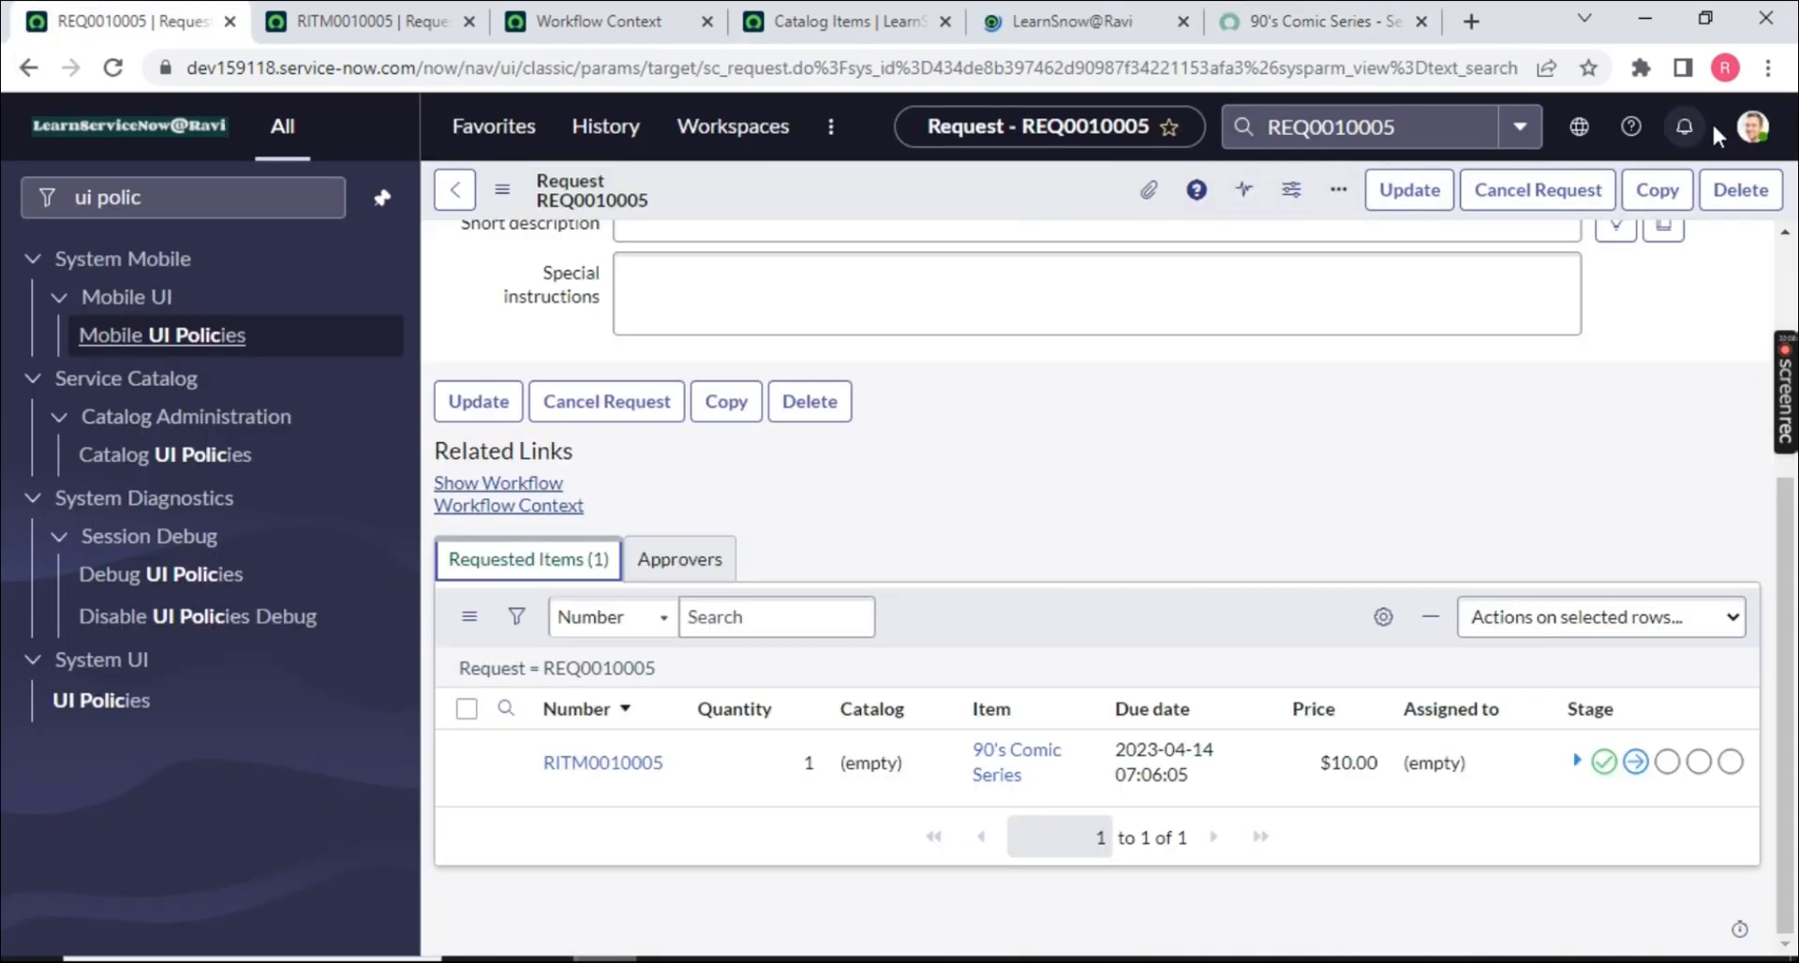
left_click(1748, 131)
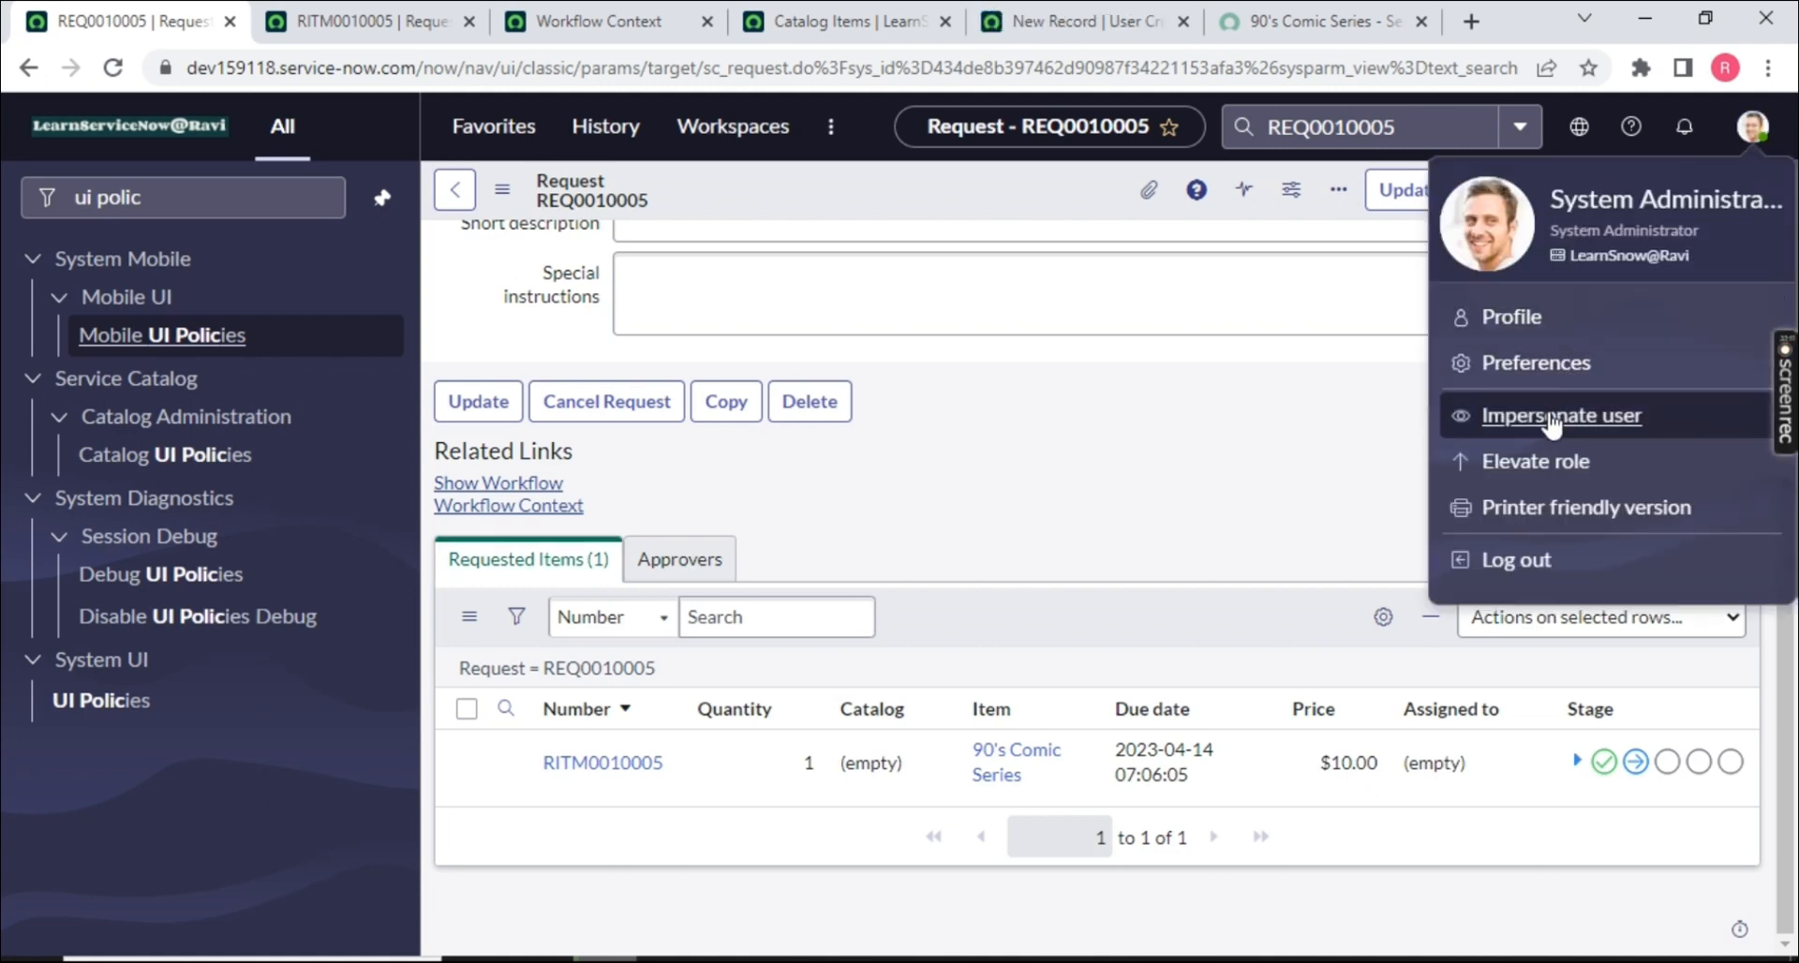
left_click(1551, 419)
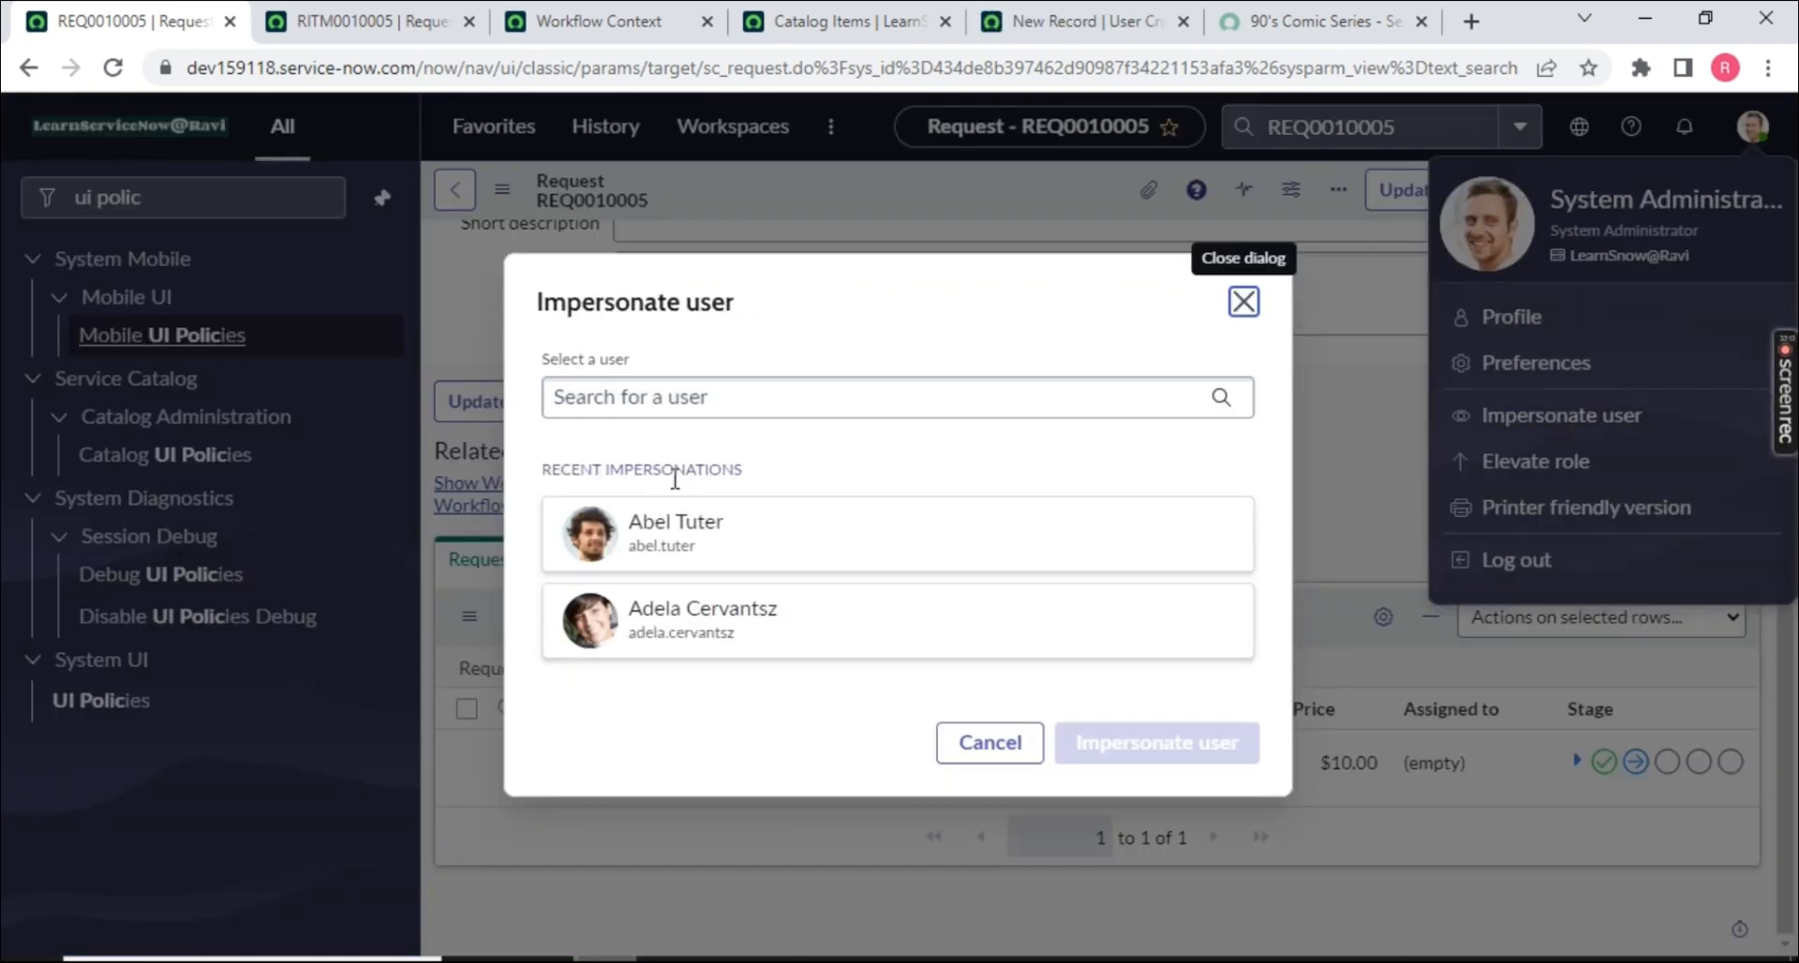
left_click(715, 553)
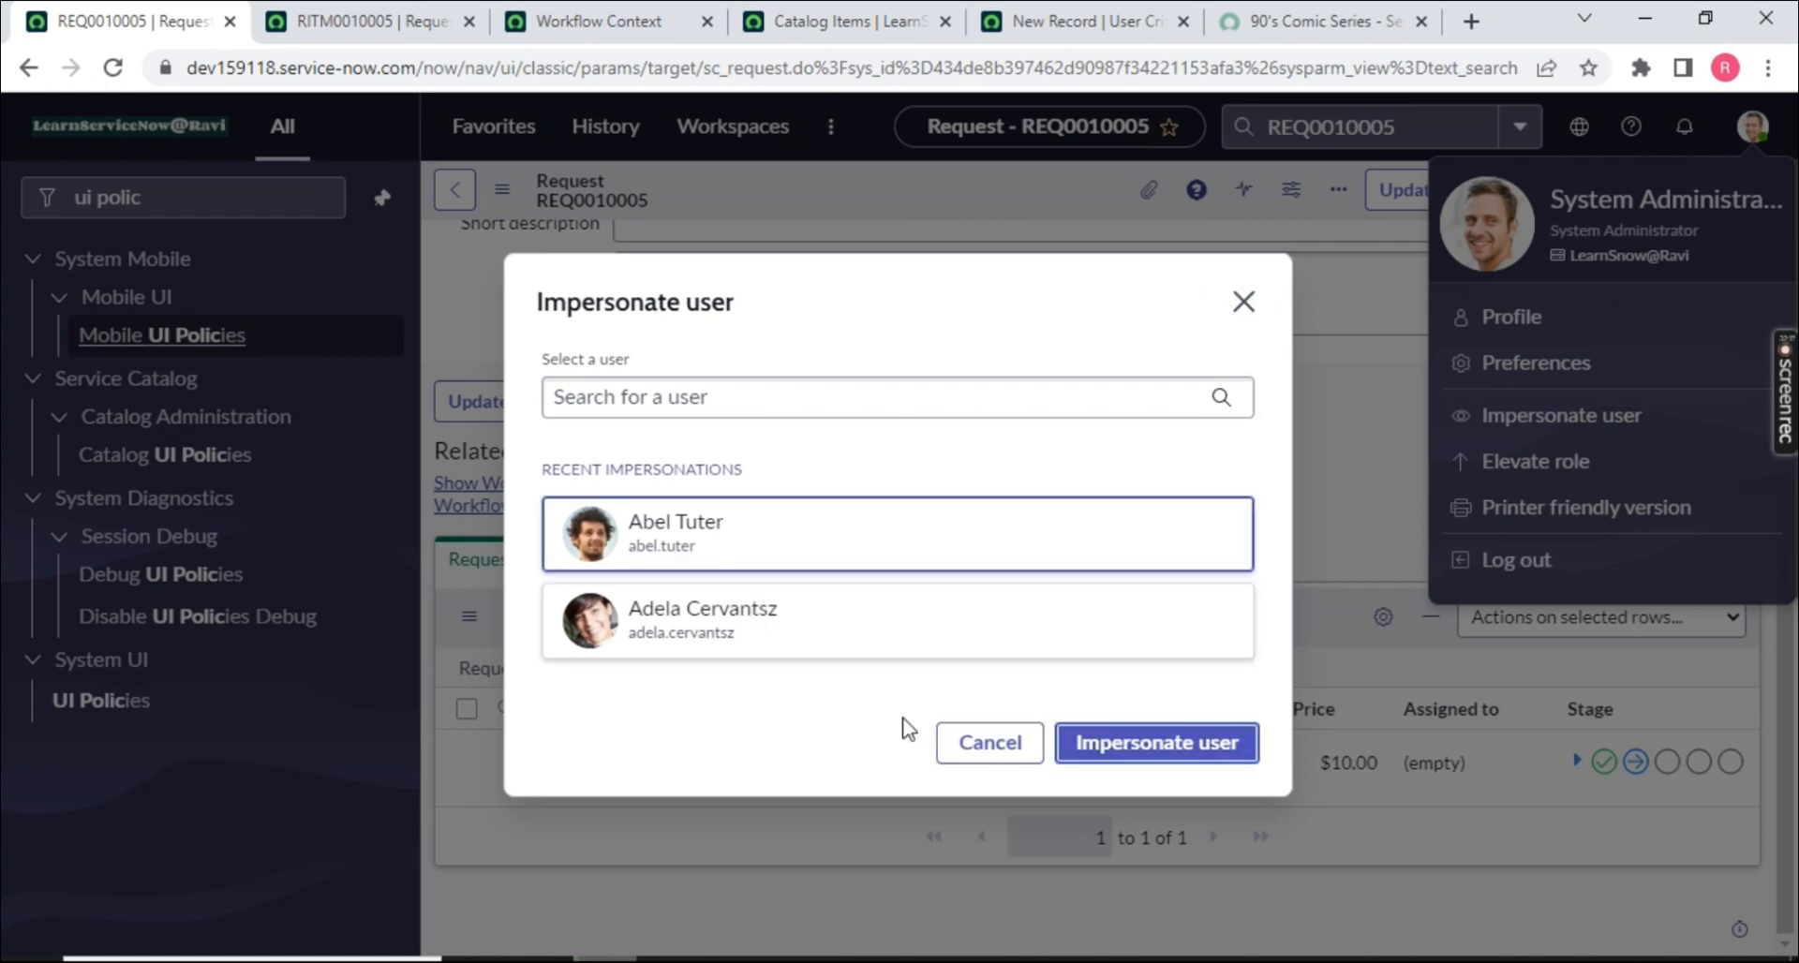
- Reload the portal's 90's Comic Series page as the impersonated user and examine the access result
left_click(1321, 28)
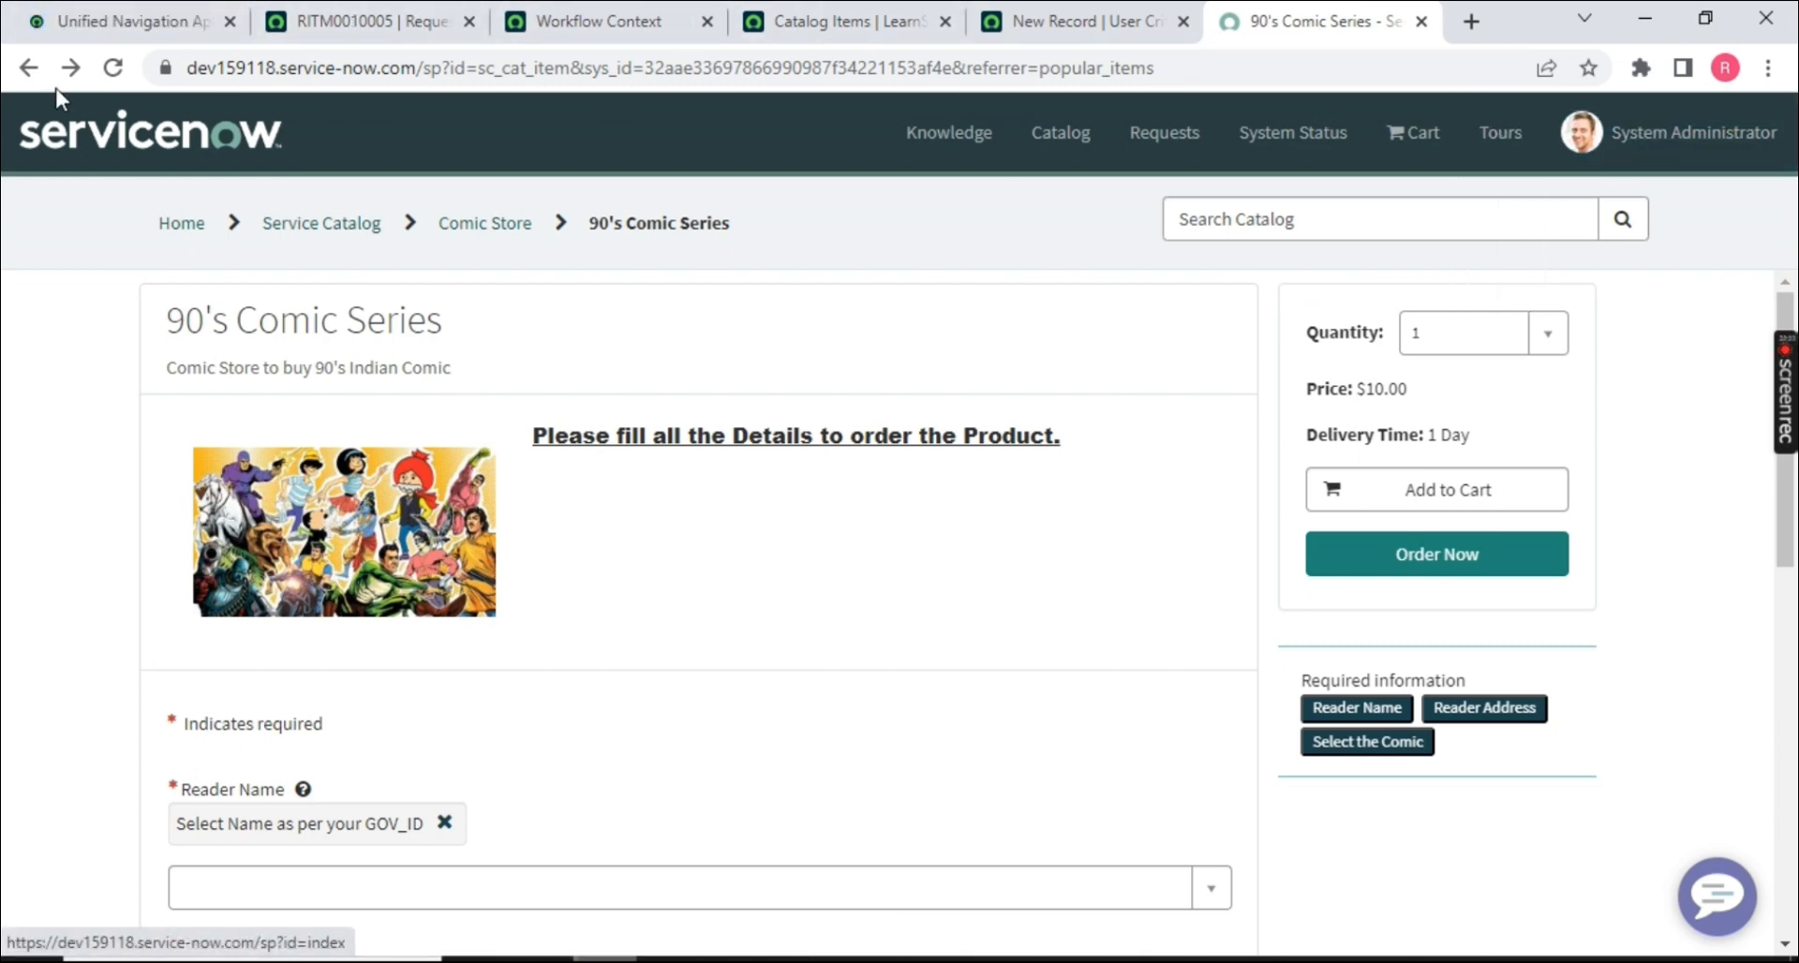
left_click(120, 79)
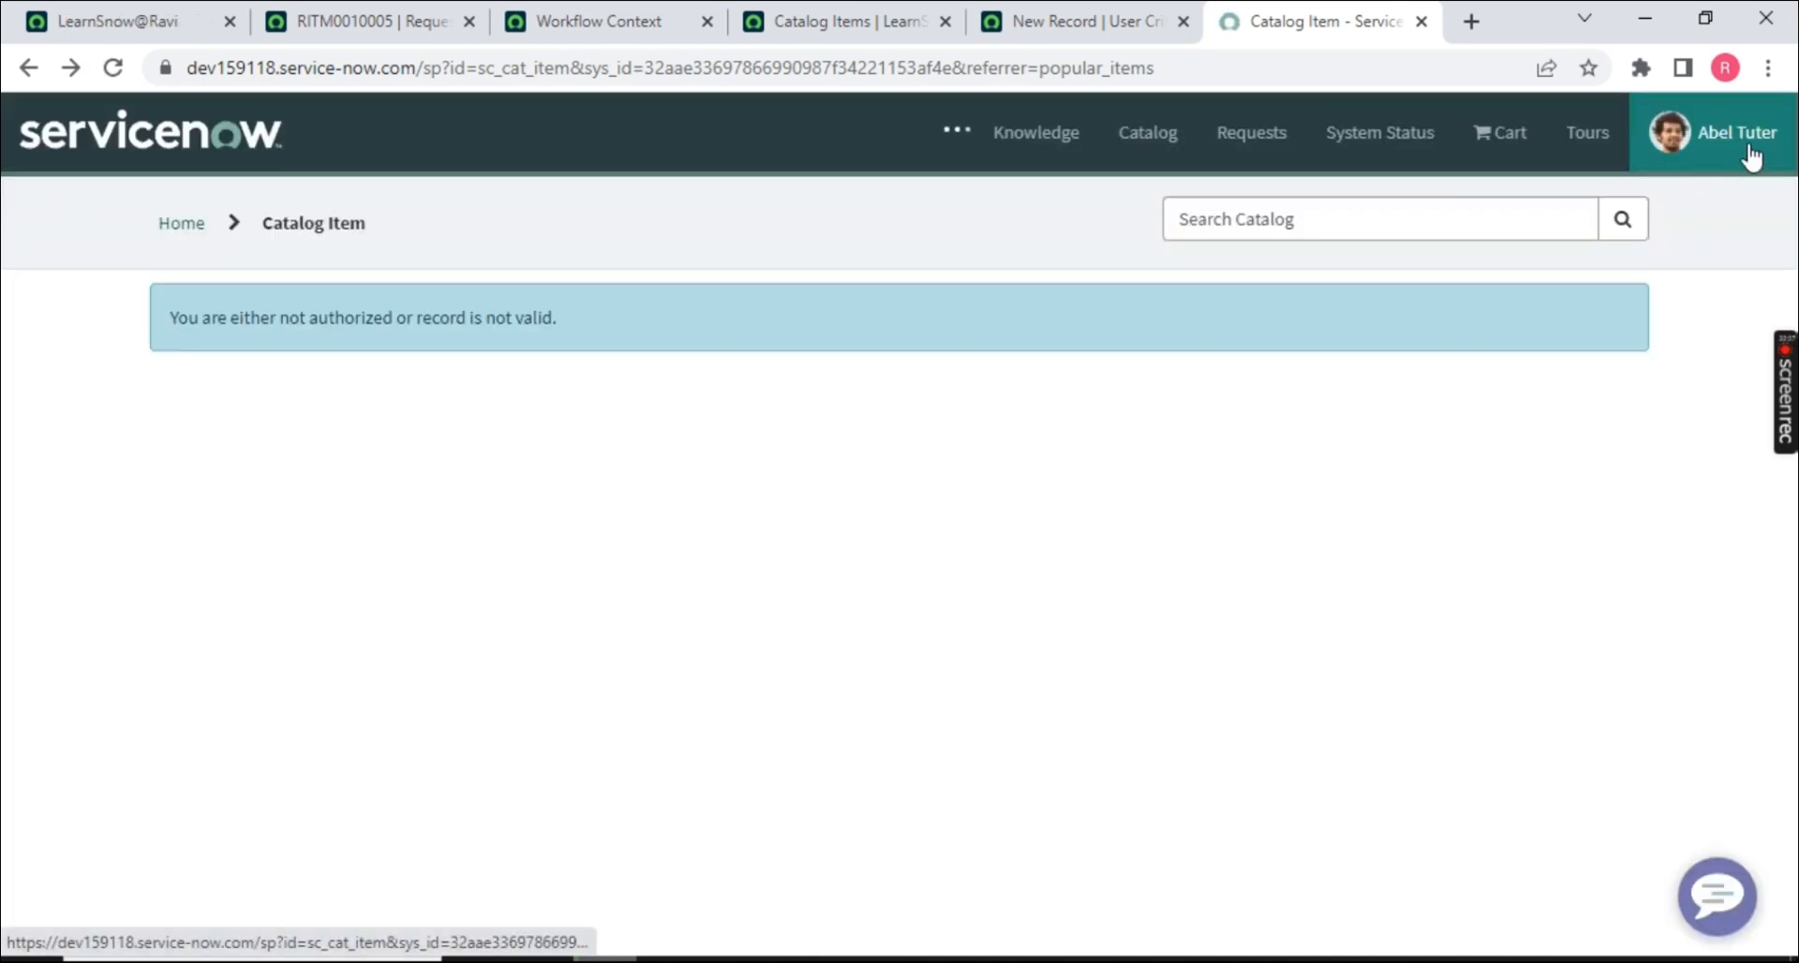
left_click_drag(169, 318, 546, 323)
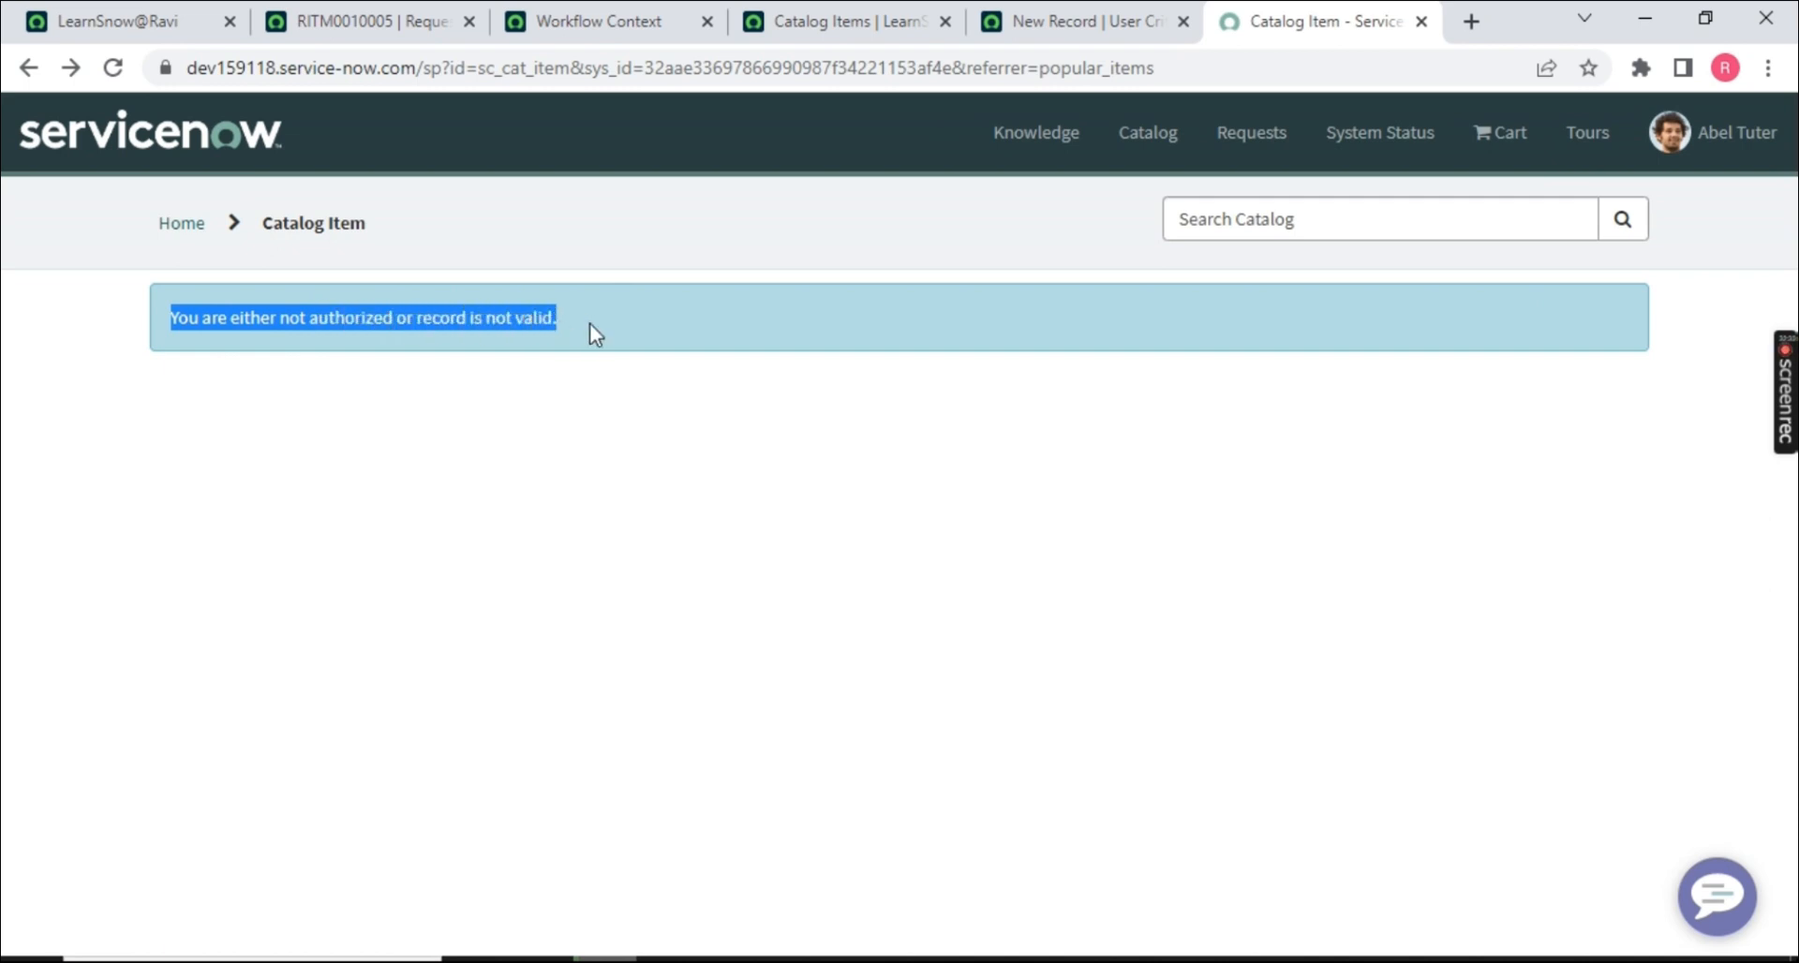
left_click_drag(683, 338, 127, 338)
- Examine the Advanced option on the blank user criteria form, leaving it switched off
left_click(1086, 21)
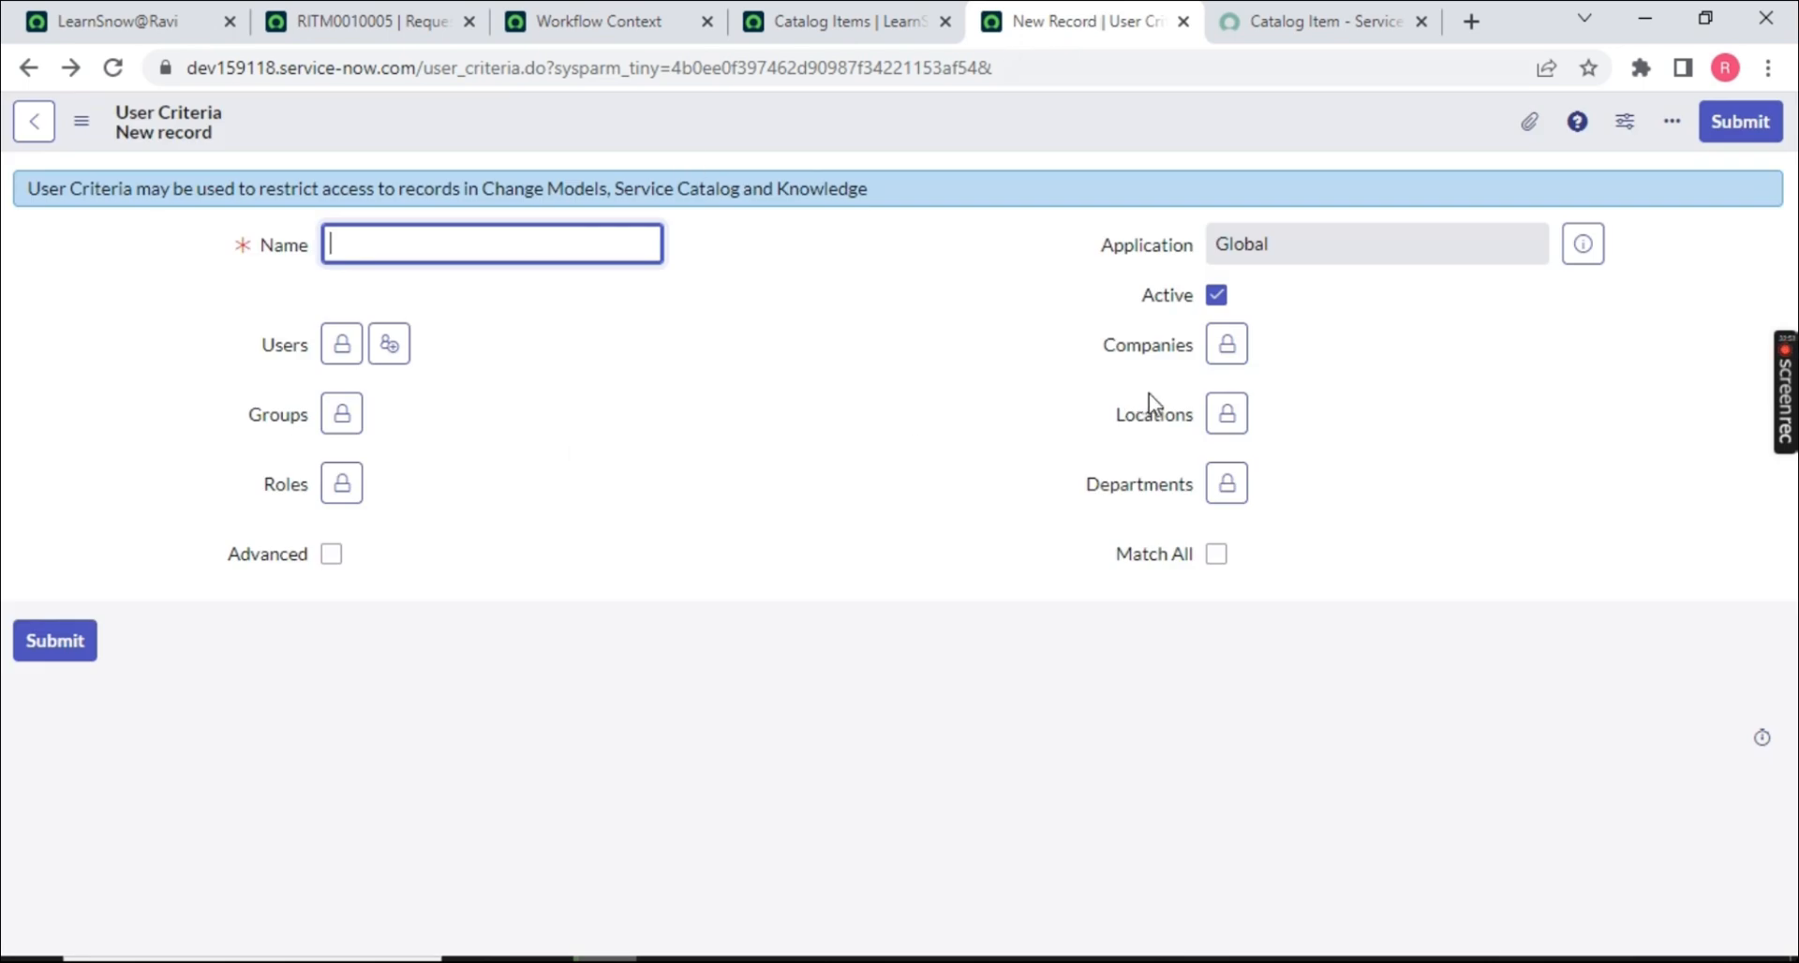
left_click(331, 554)
left_click_drag(490, 823, 338, 642)
left_click(331, 558)
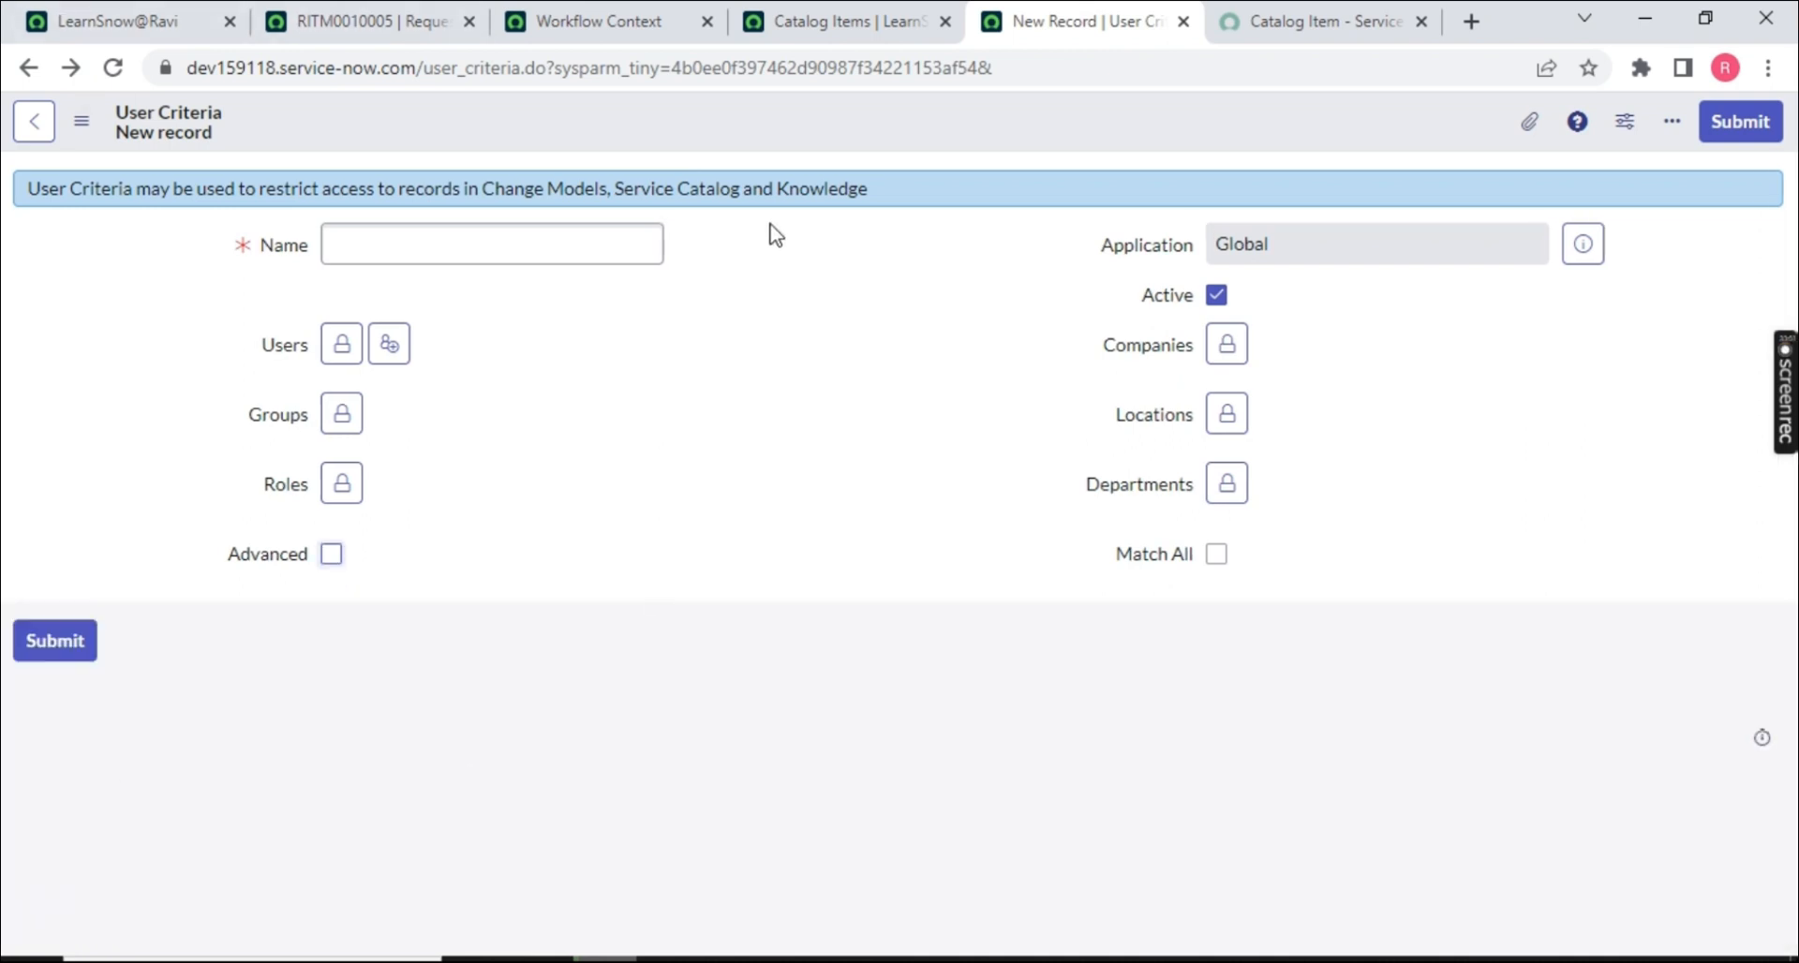
- Try adding Americas and India as Locations in the new user criteria, and close the record without submitting
left_click(1226, 417)
left_click(1298, 653)
type("amer")
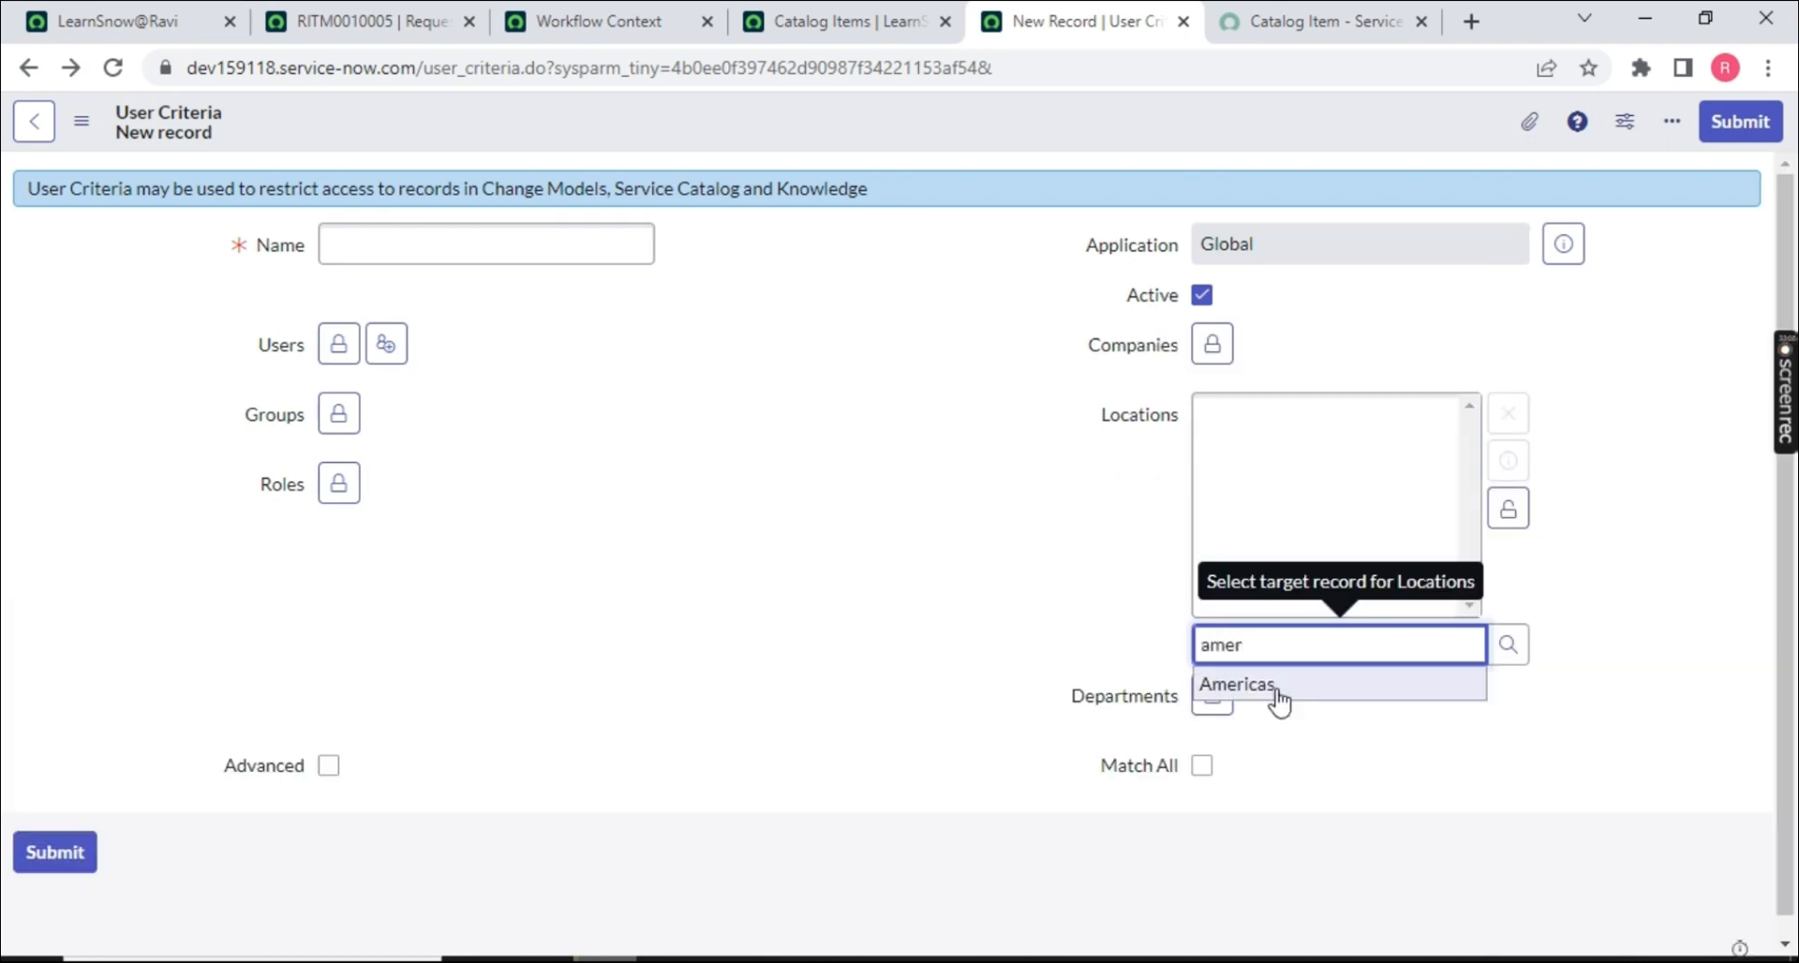
left_click(1286, 684)
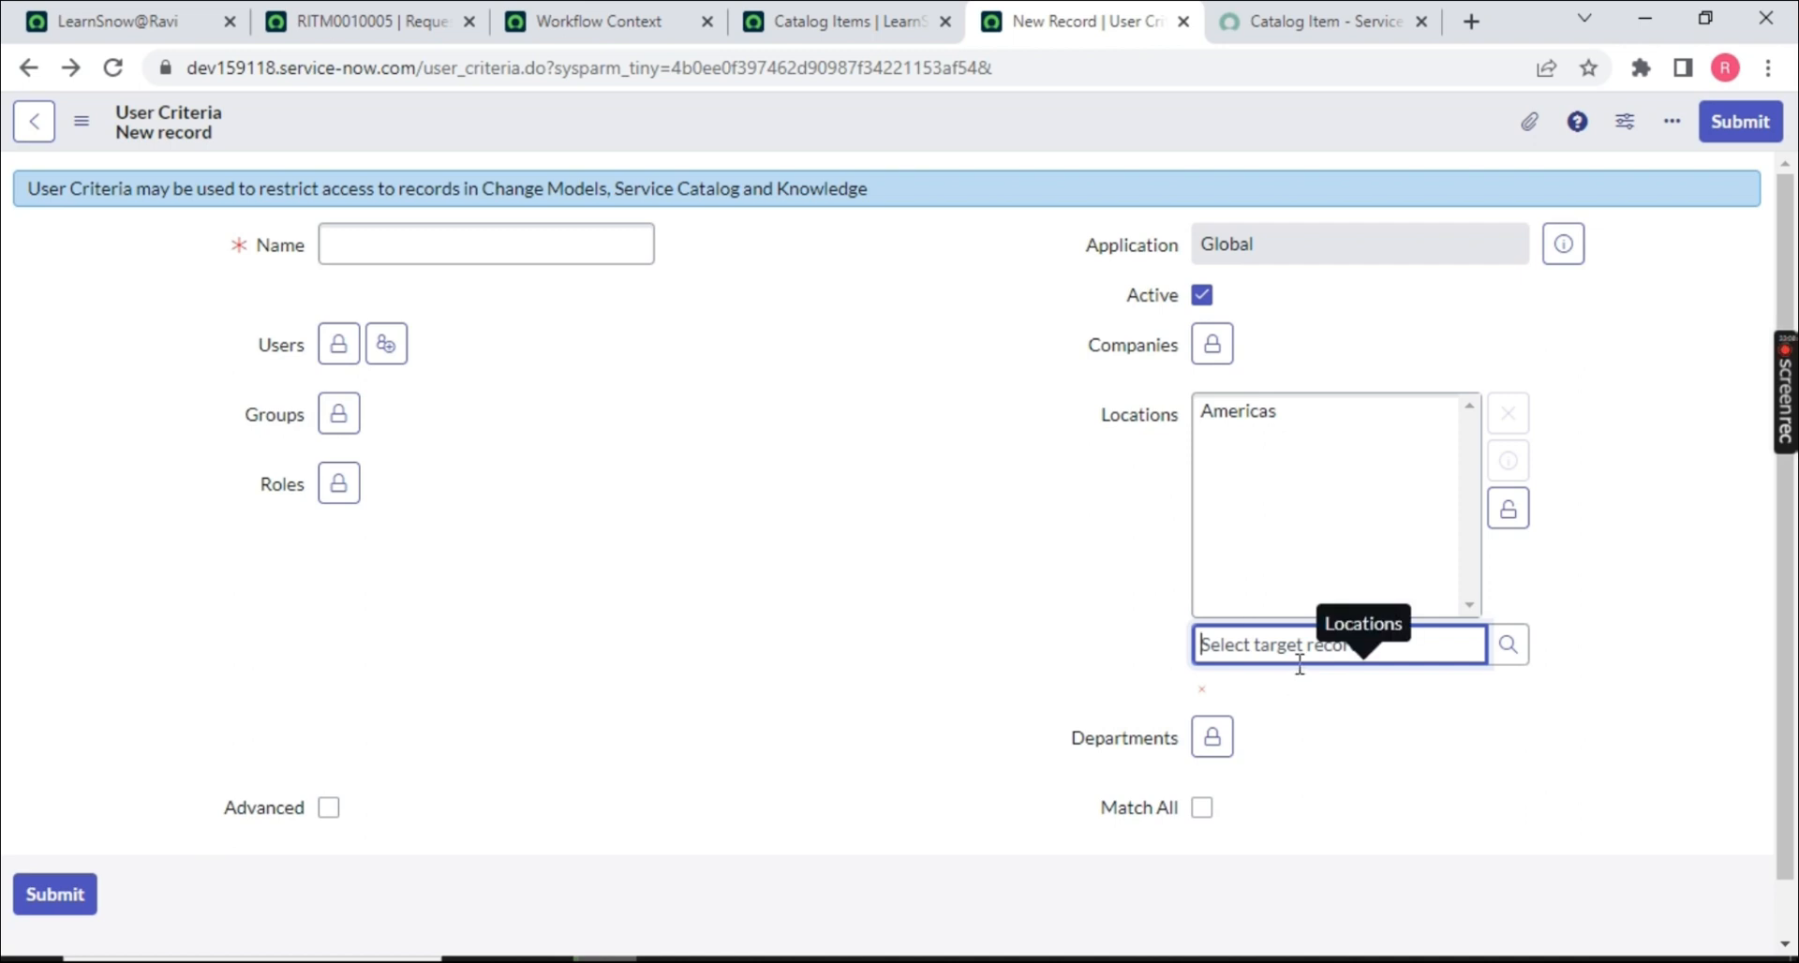
type("in")
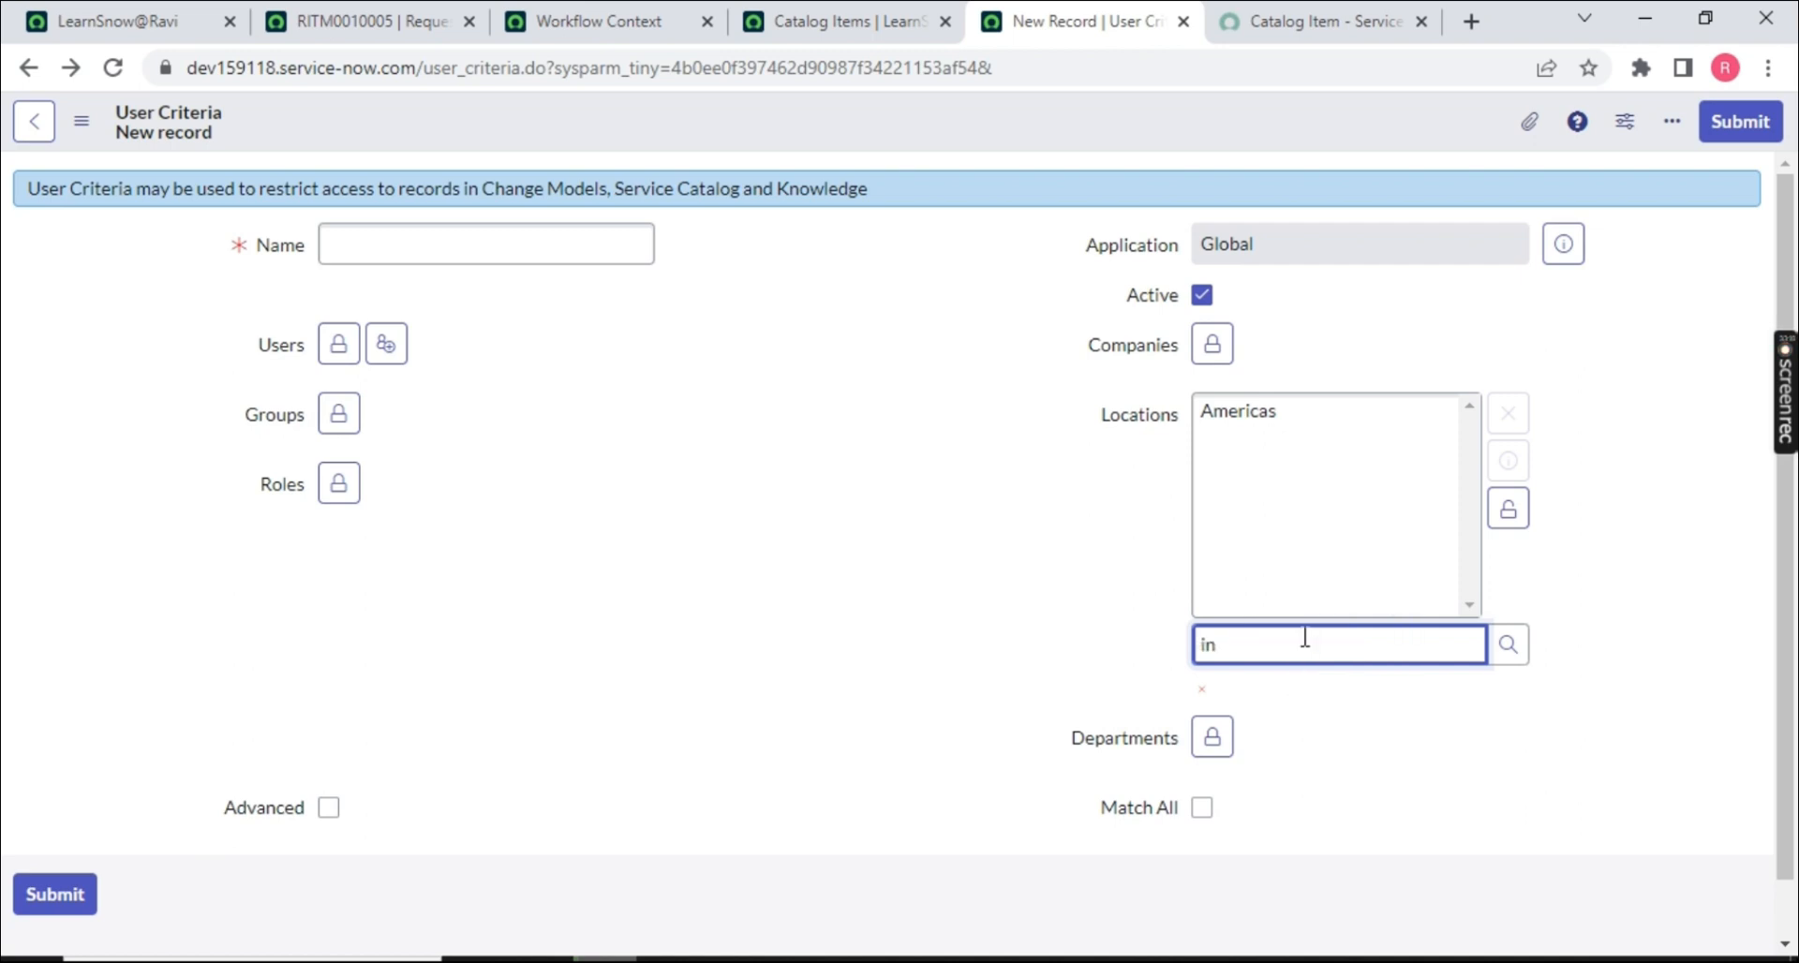
left_click(1313, 685)
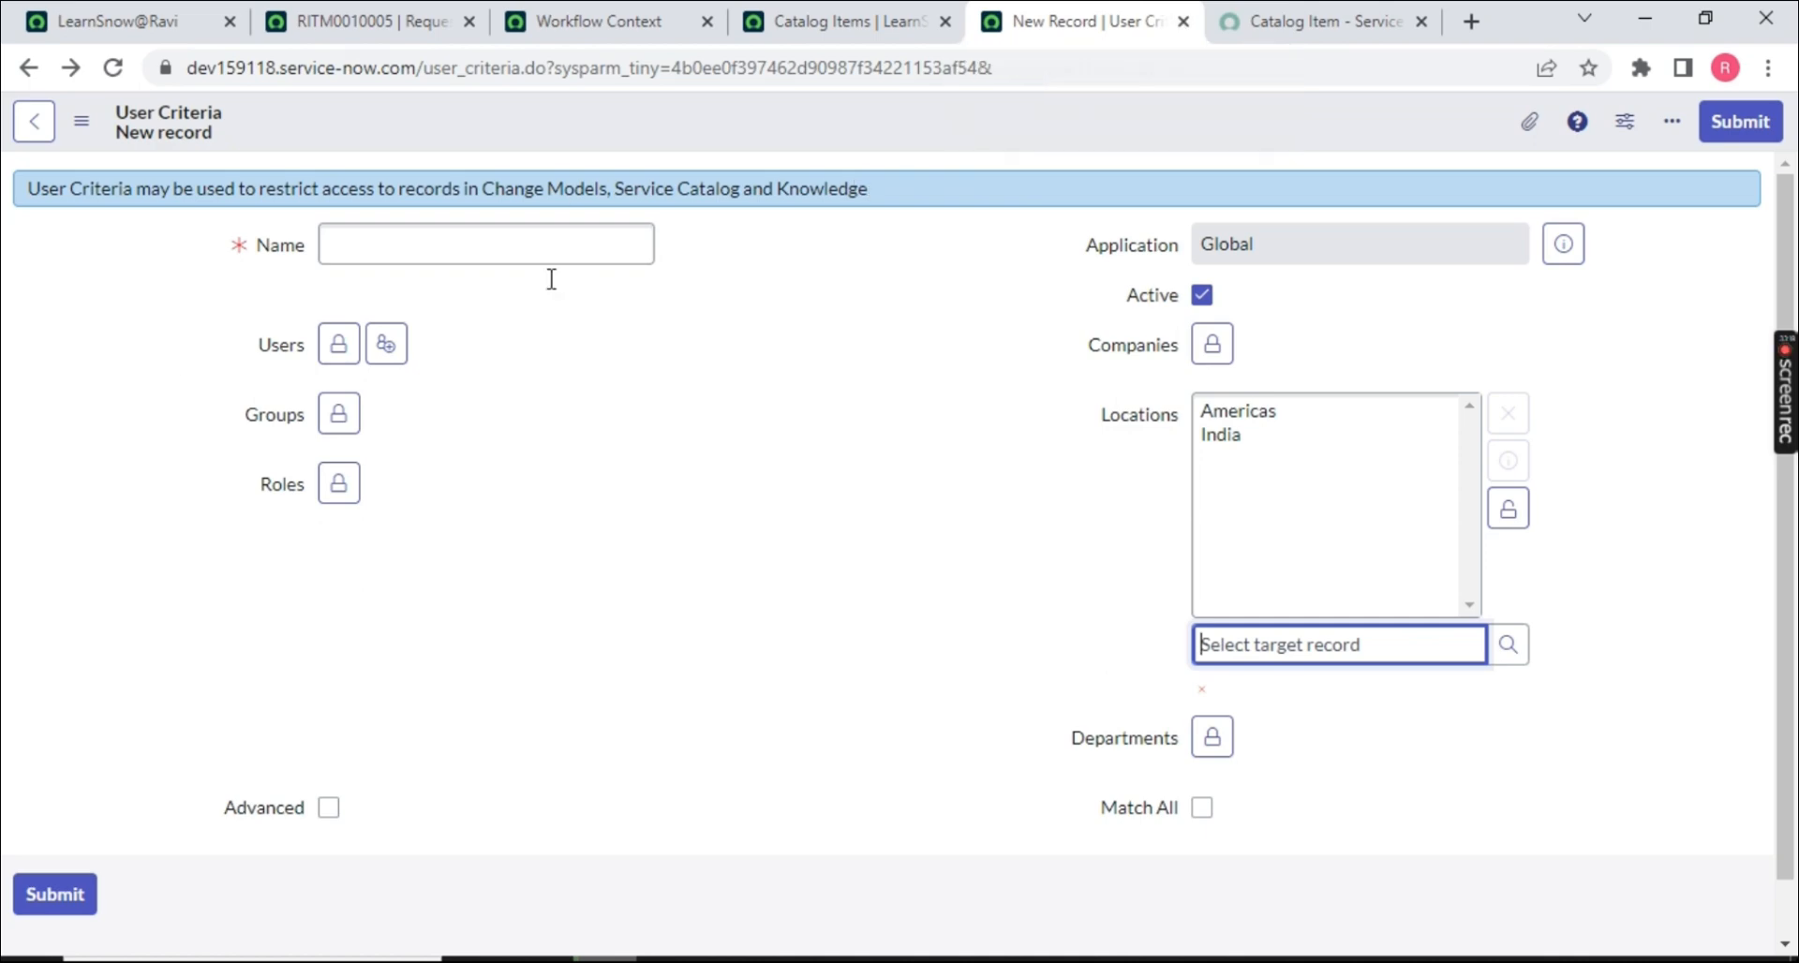
left_click(1183, 21)
left_click(1012, 215)
- Open the 90's Comic Series record from the Catalog Items list in a new tab and show its Related Articles
left_click(749, 21)
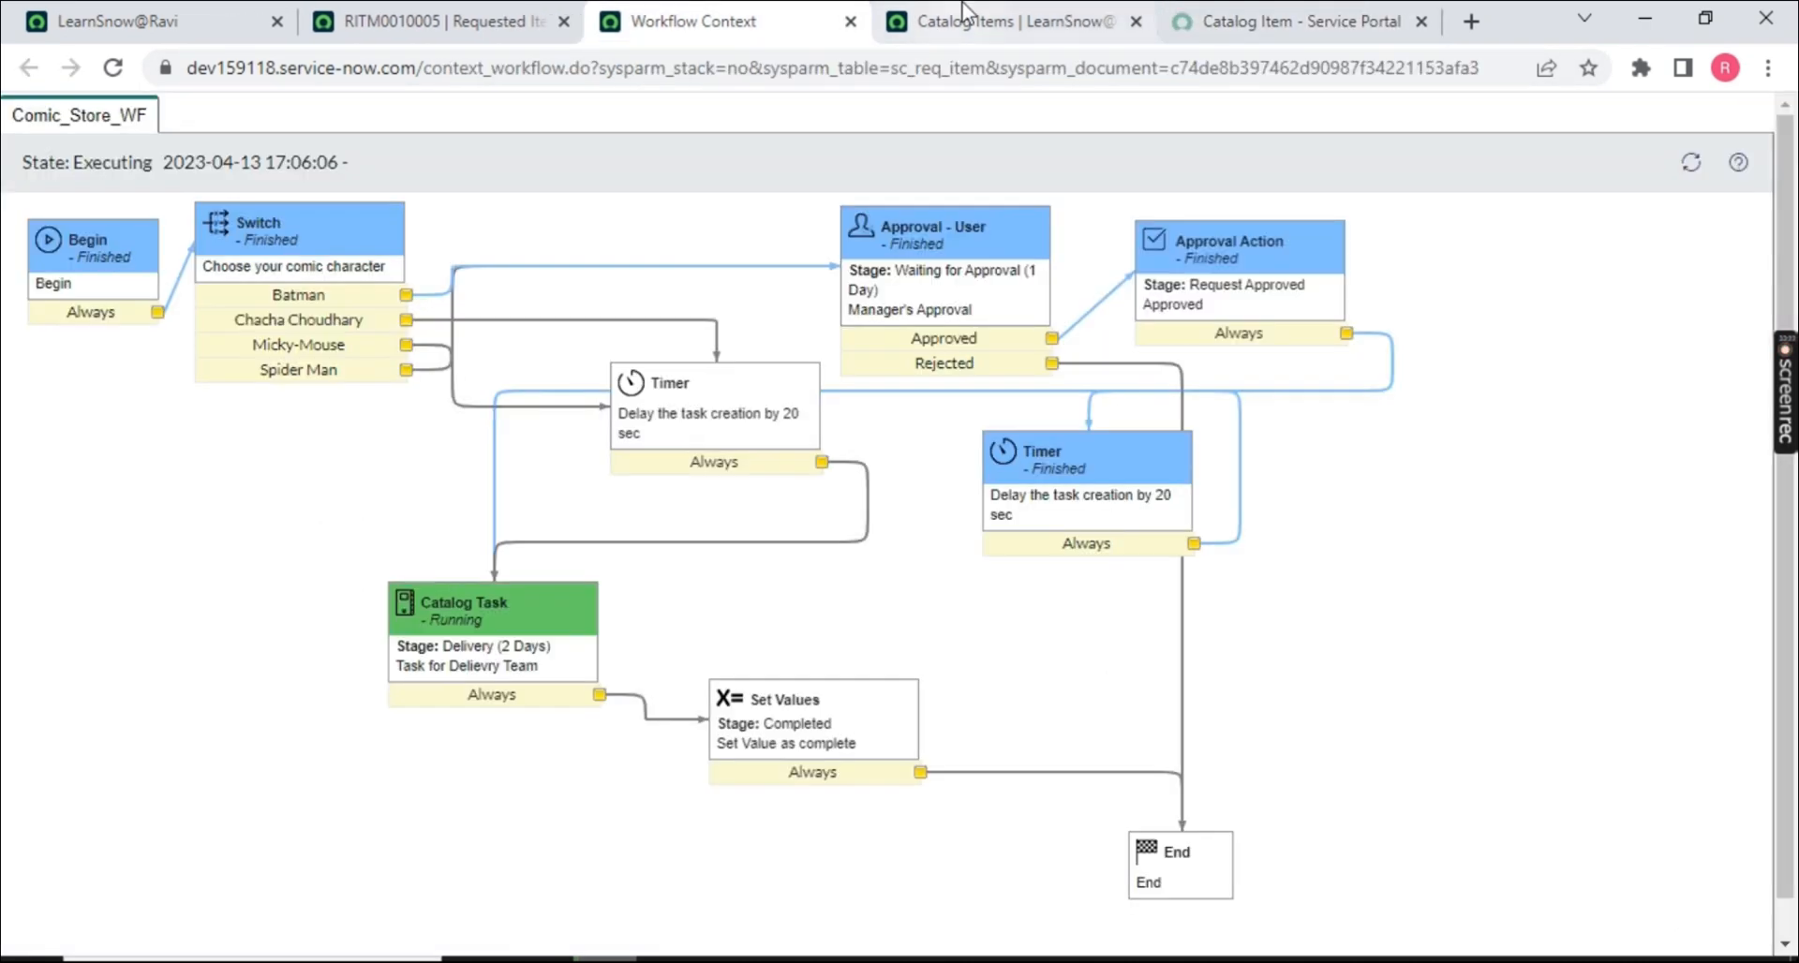
left_click(940, 13)
middle_click(200, 319)
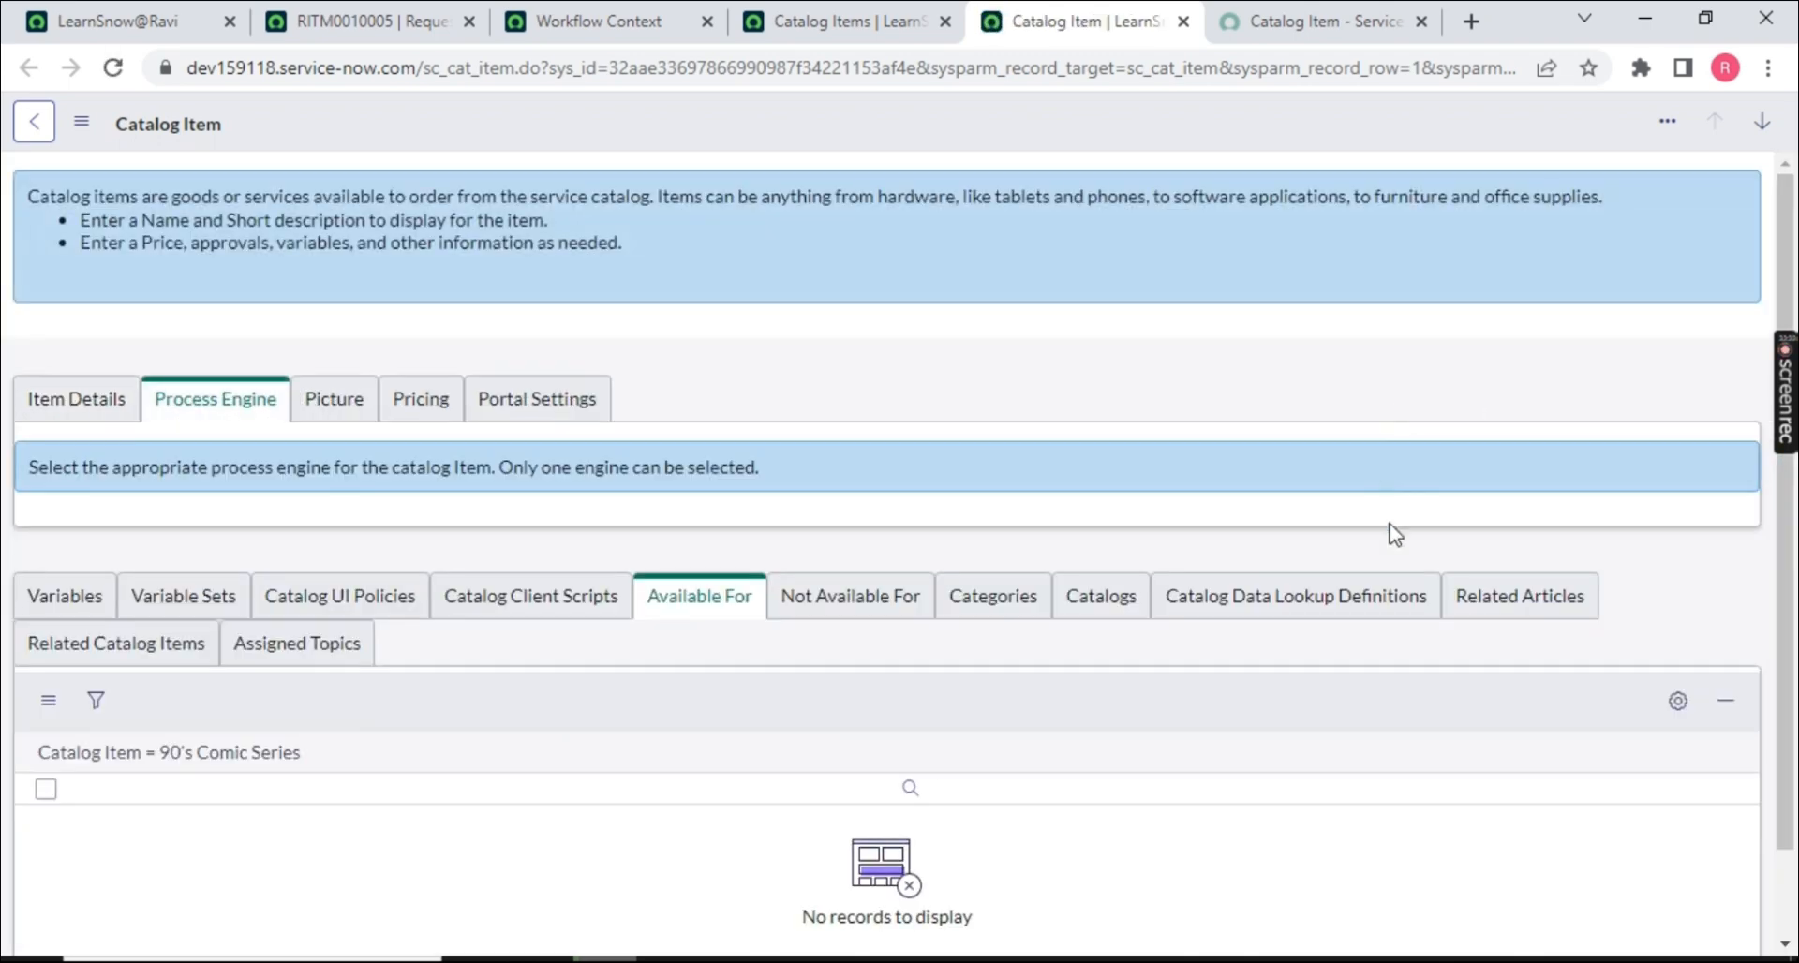
left_click(1493, 607)
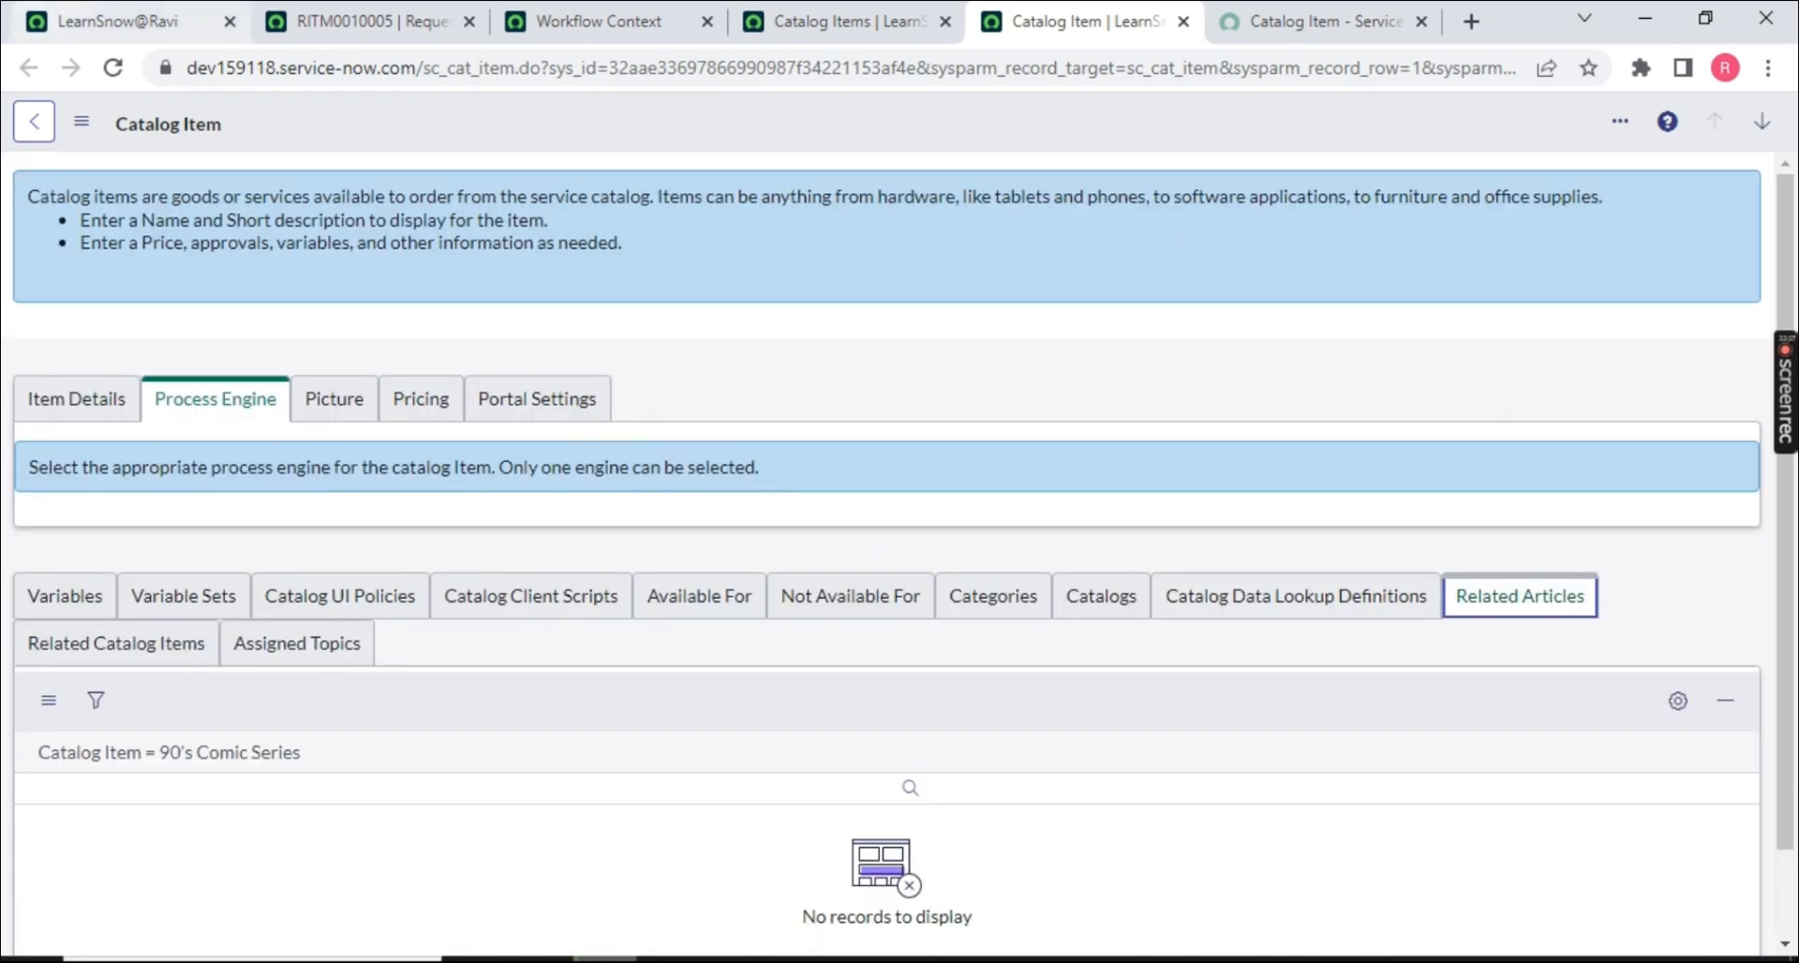
- End the impersonation and reload the 90's Comic Series catalog item record as administrator
left_click(122, 21)
left_click(1752, 125)
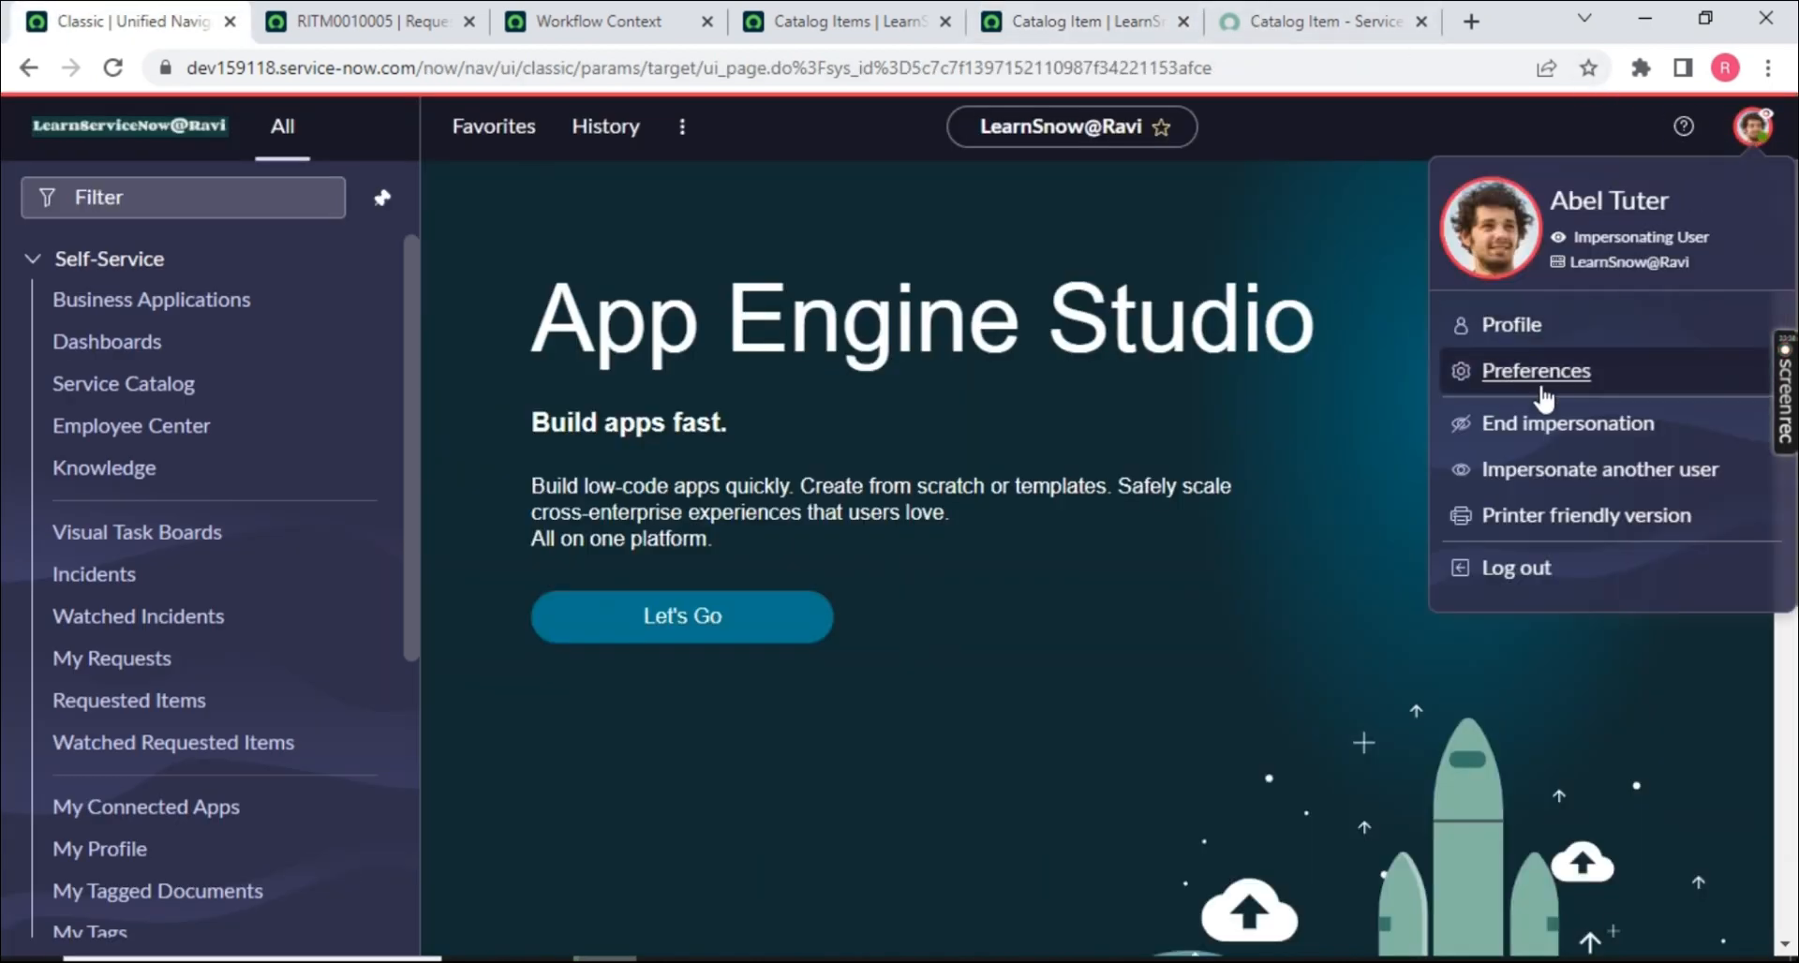
left_click(1537, 427)
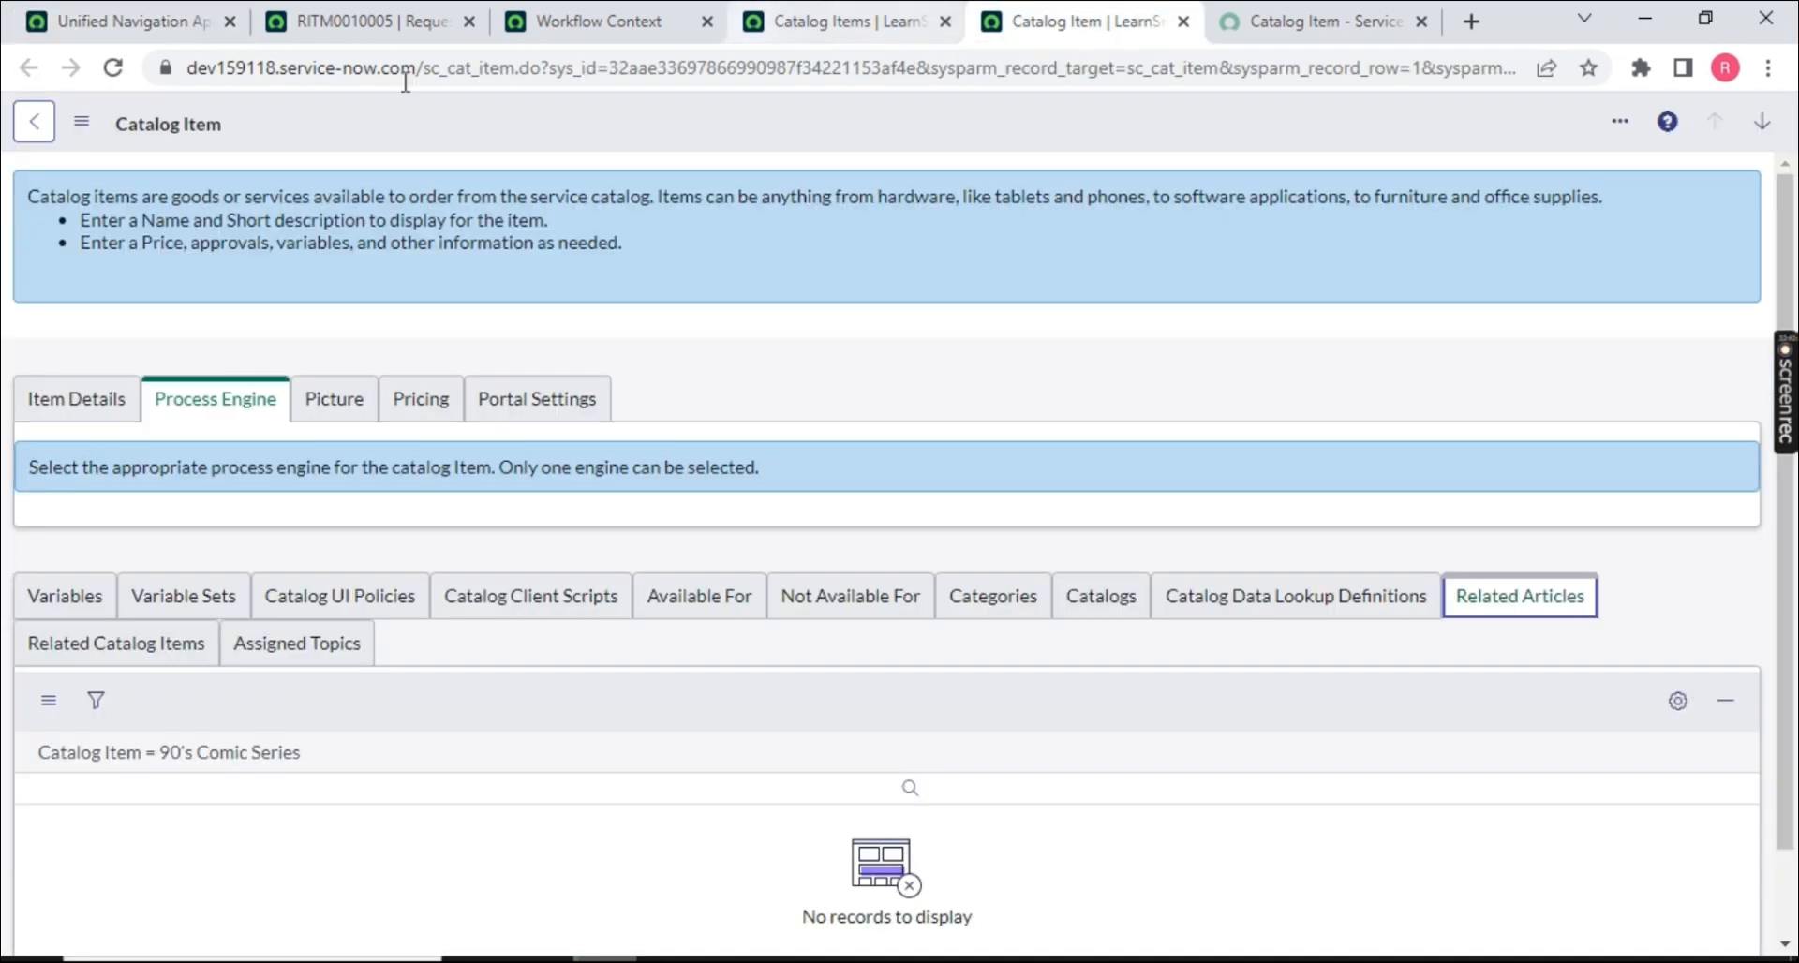
left_click(113, 68)
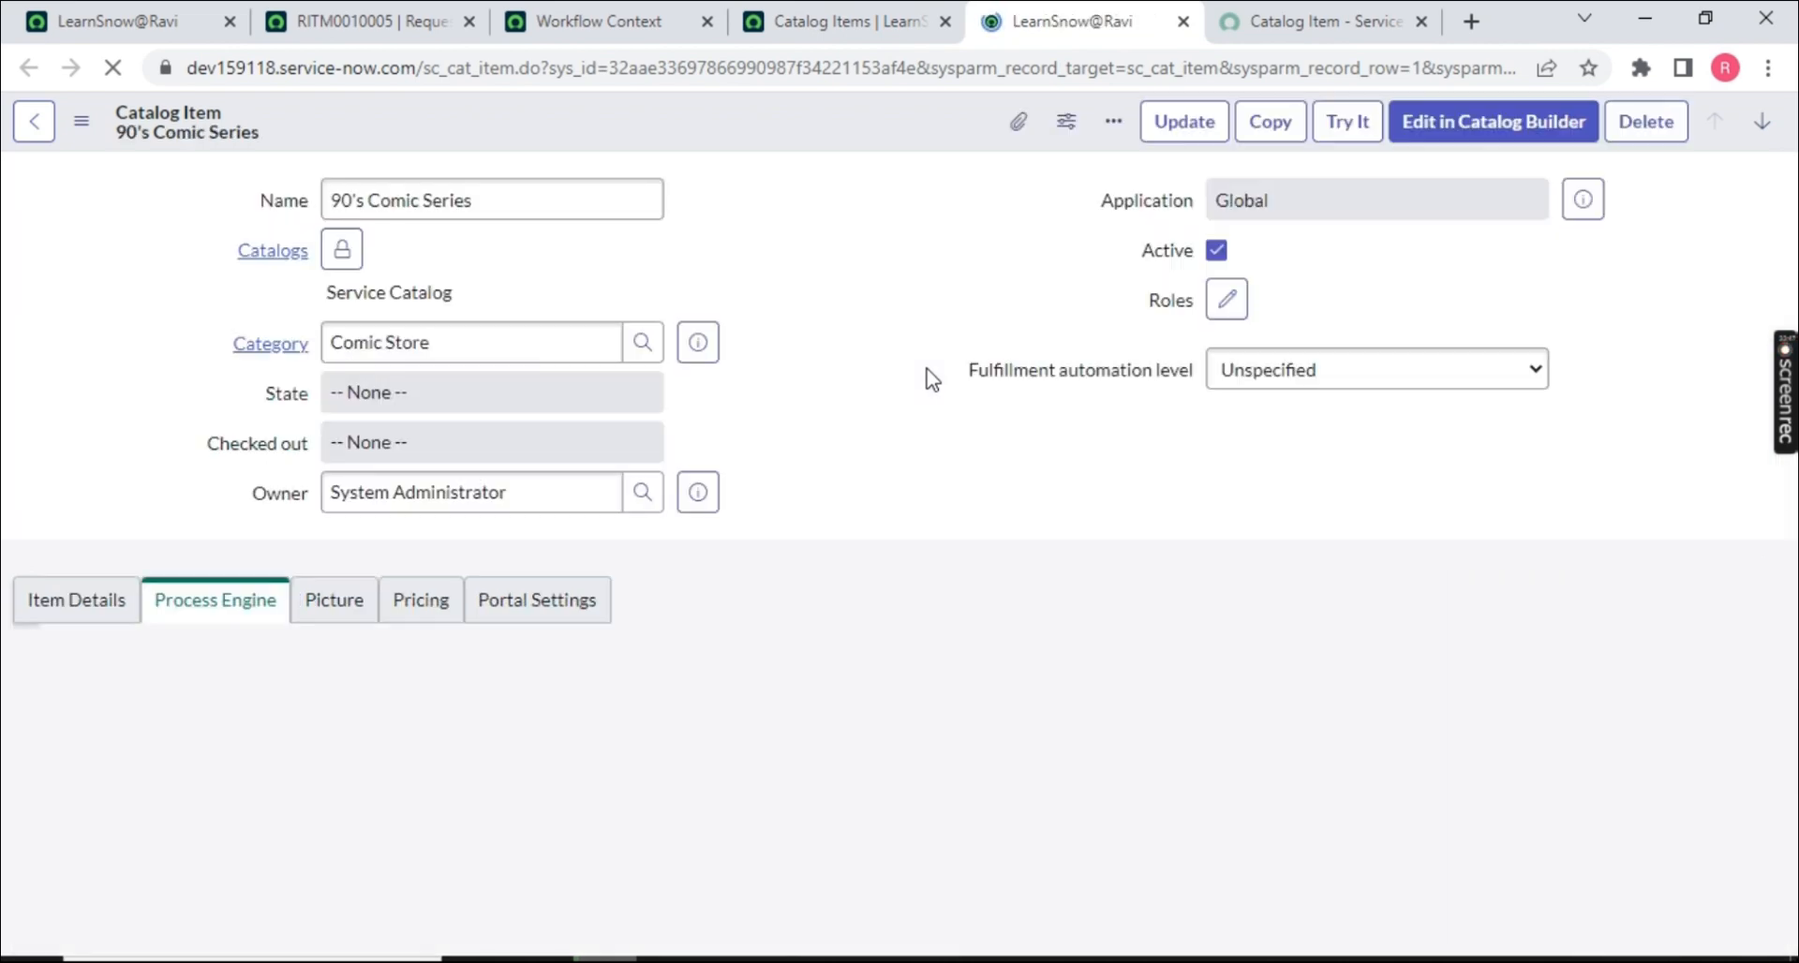
- Add knowledge article KB0000001 to the Related Articles of the 90's Comic Series catalog item and save
scroll(916, 362, "down", 4)
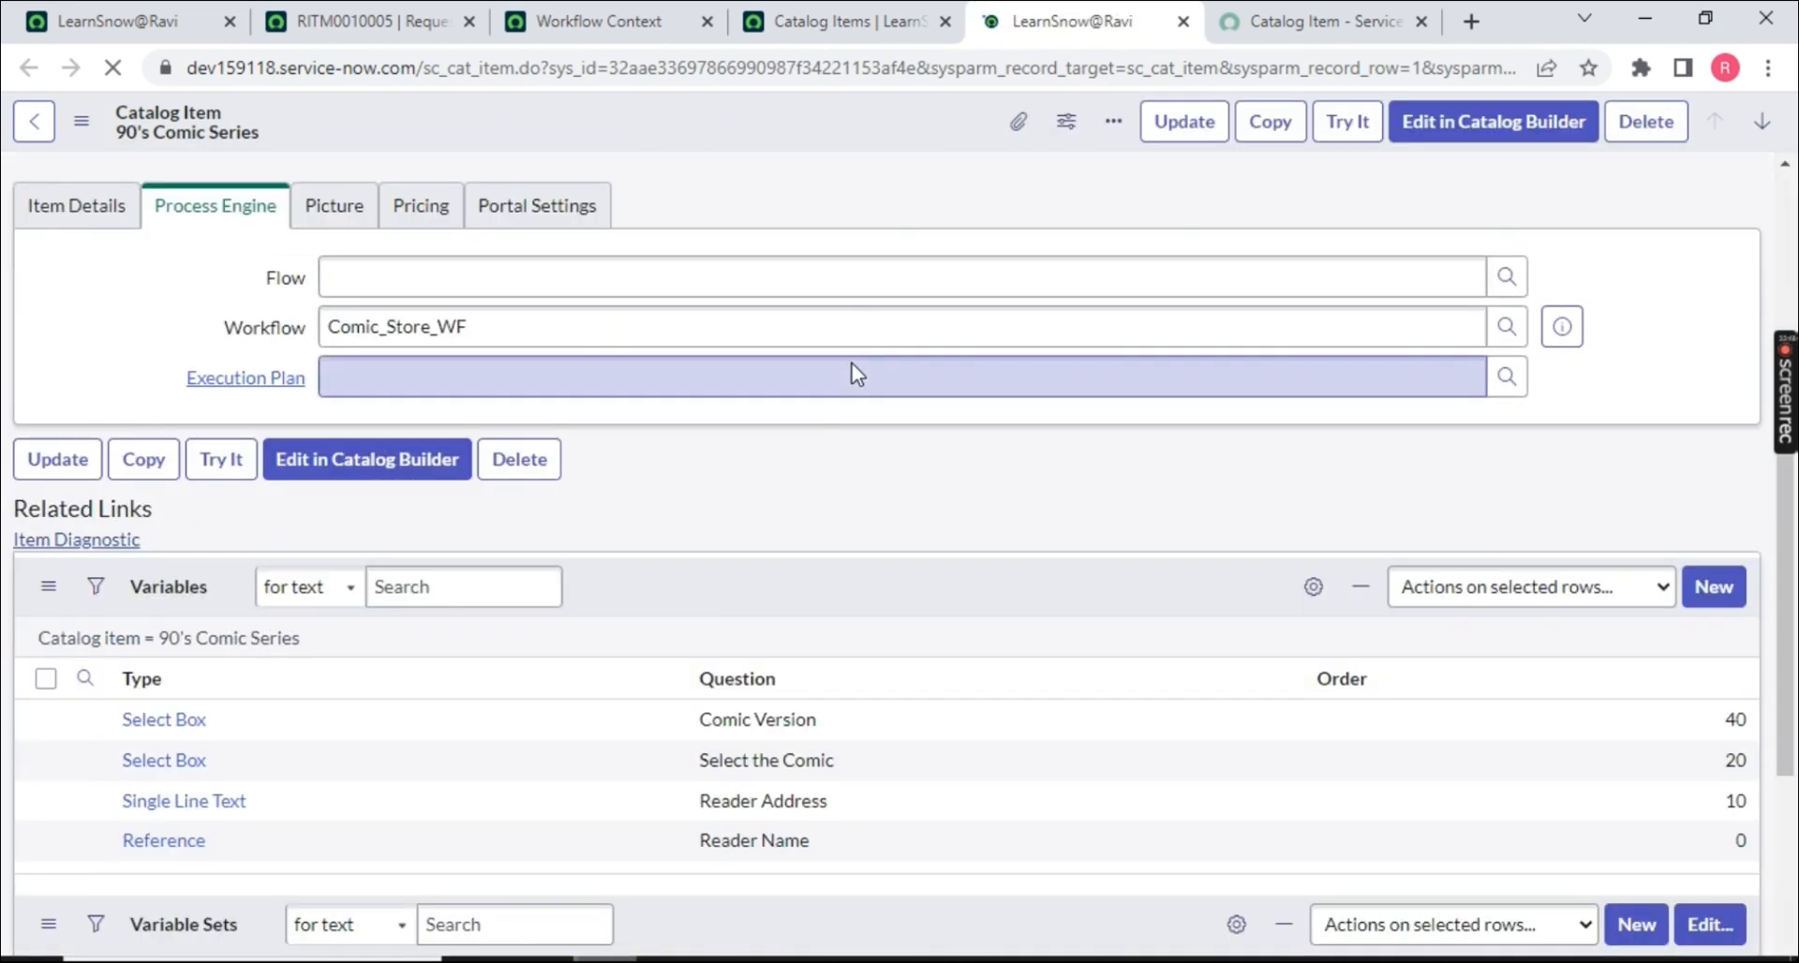
scroll(852, 363, "down", 3)
scroll(856, 373, "down", 10)
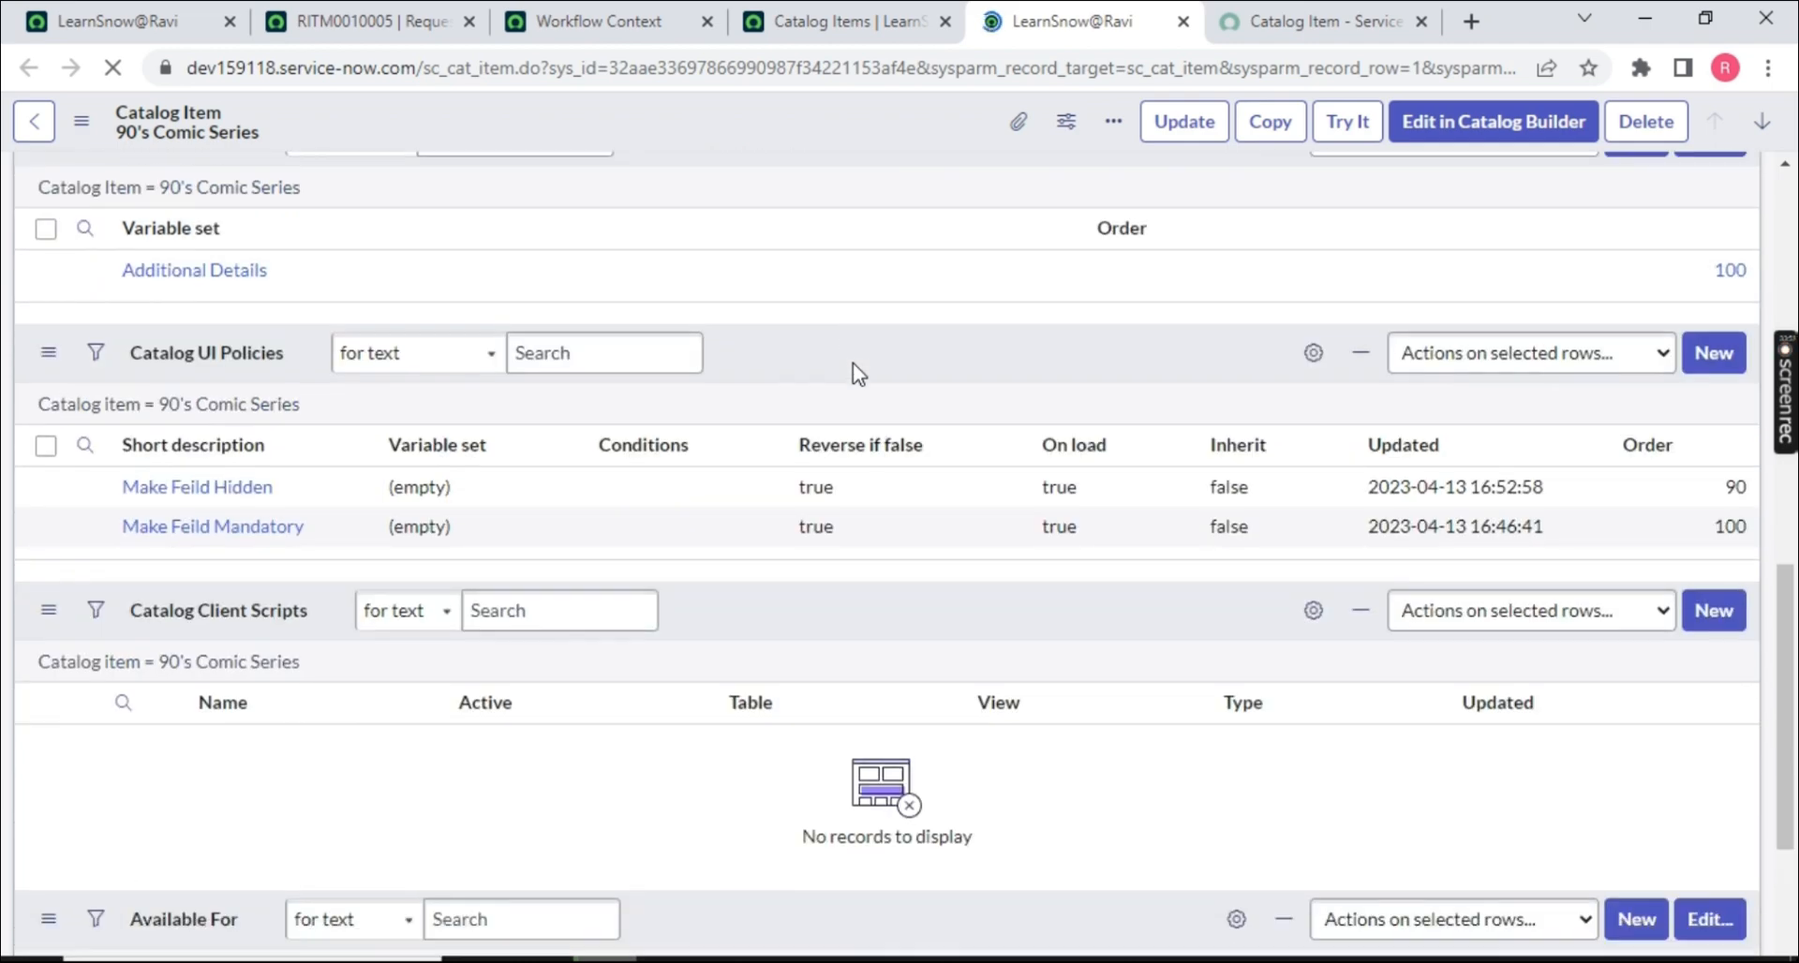
scroll(852, 385, "down", 4)
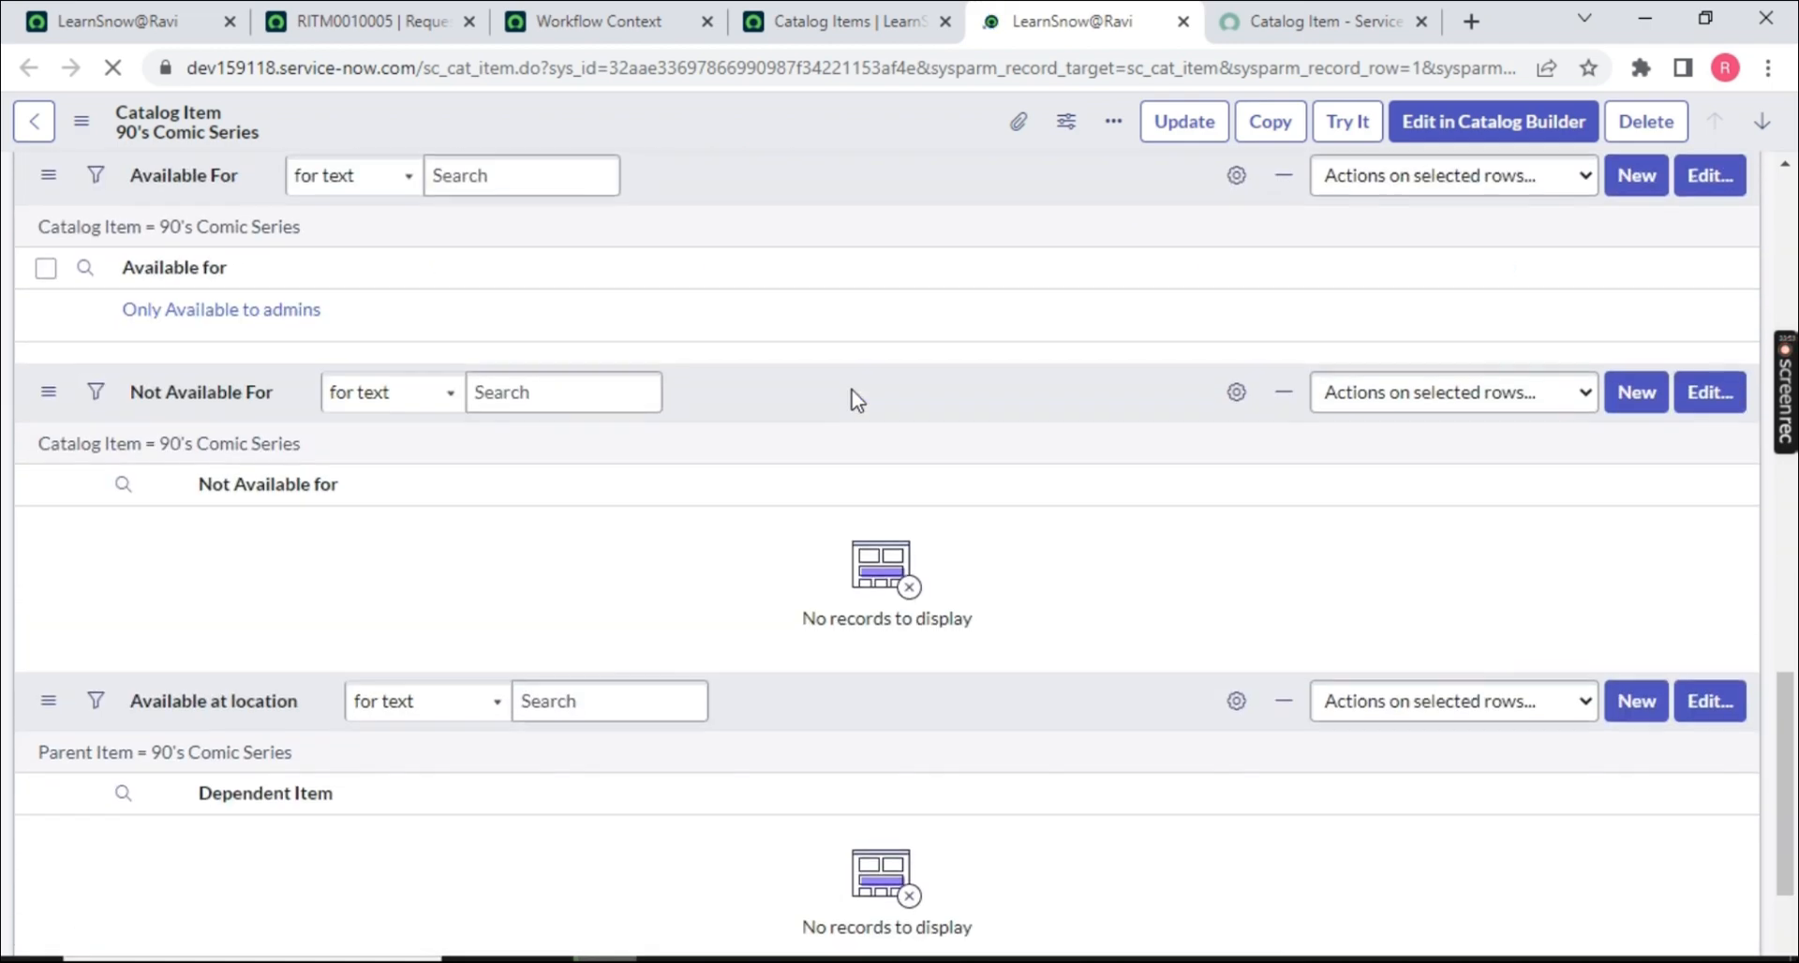
scroll(852, 394, "up", 12)
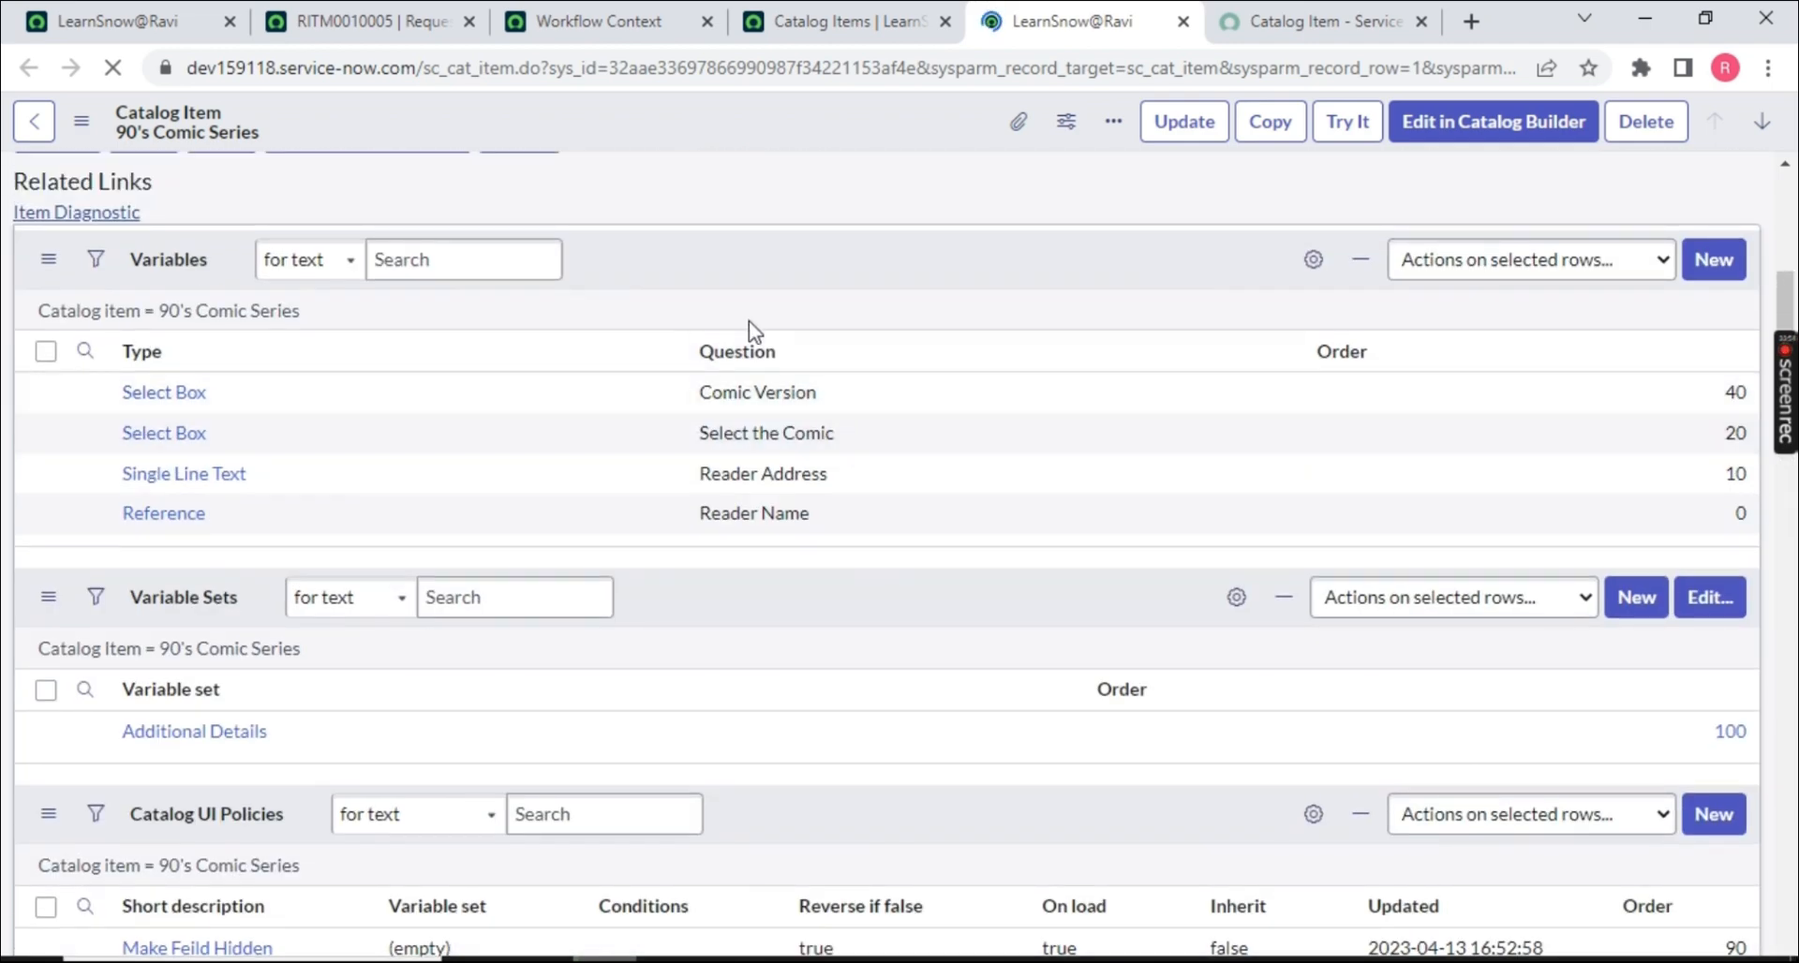
scroll(766, 321, "up", 8)
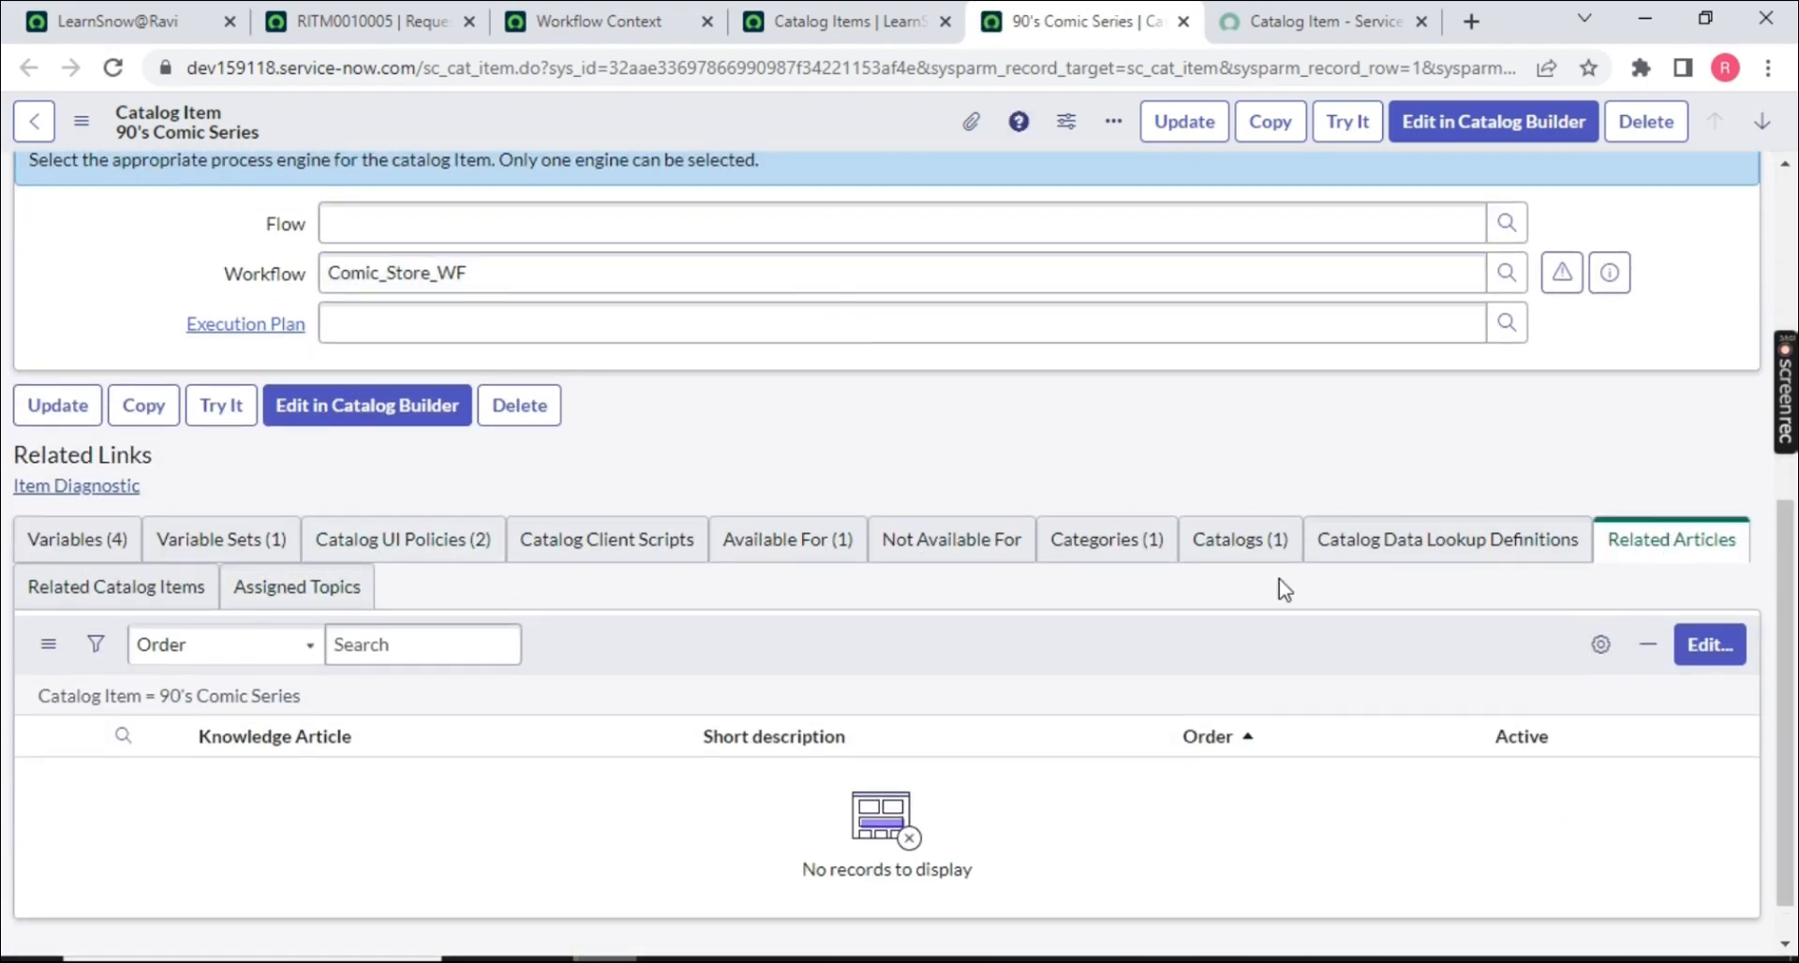
left_click(1727, 661)
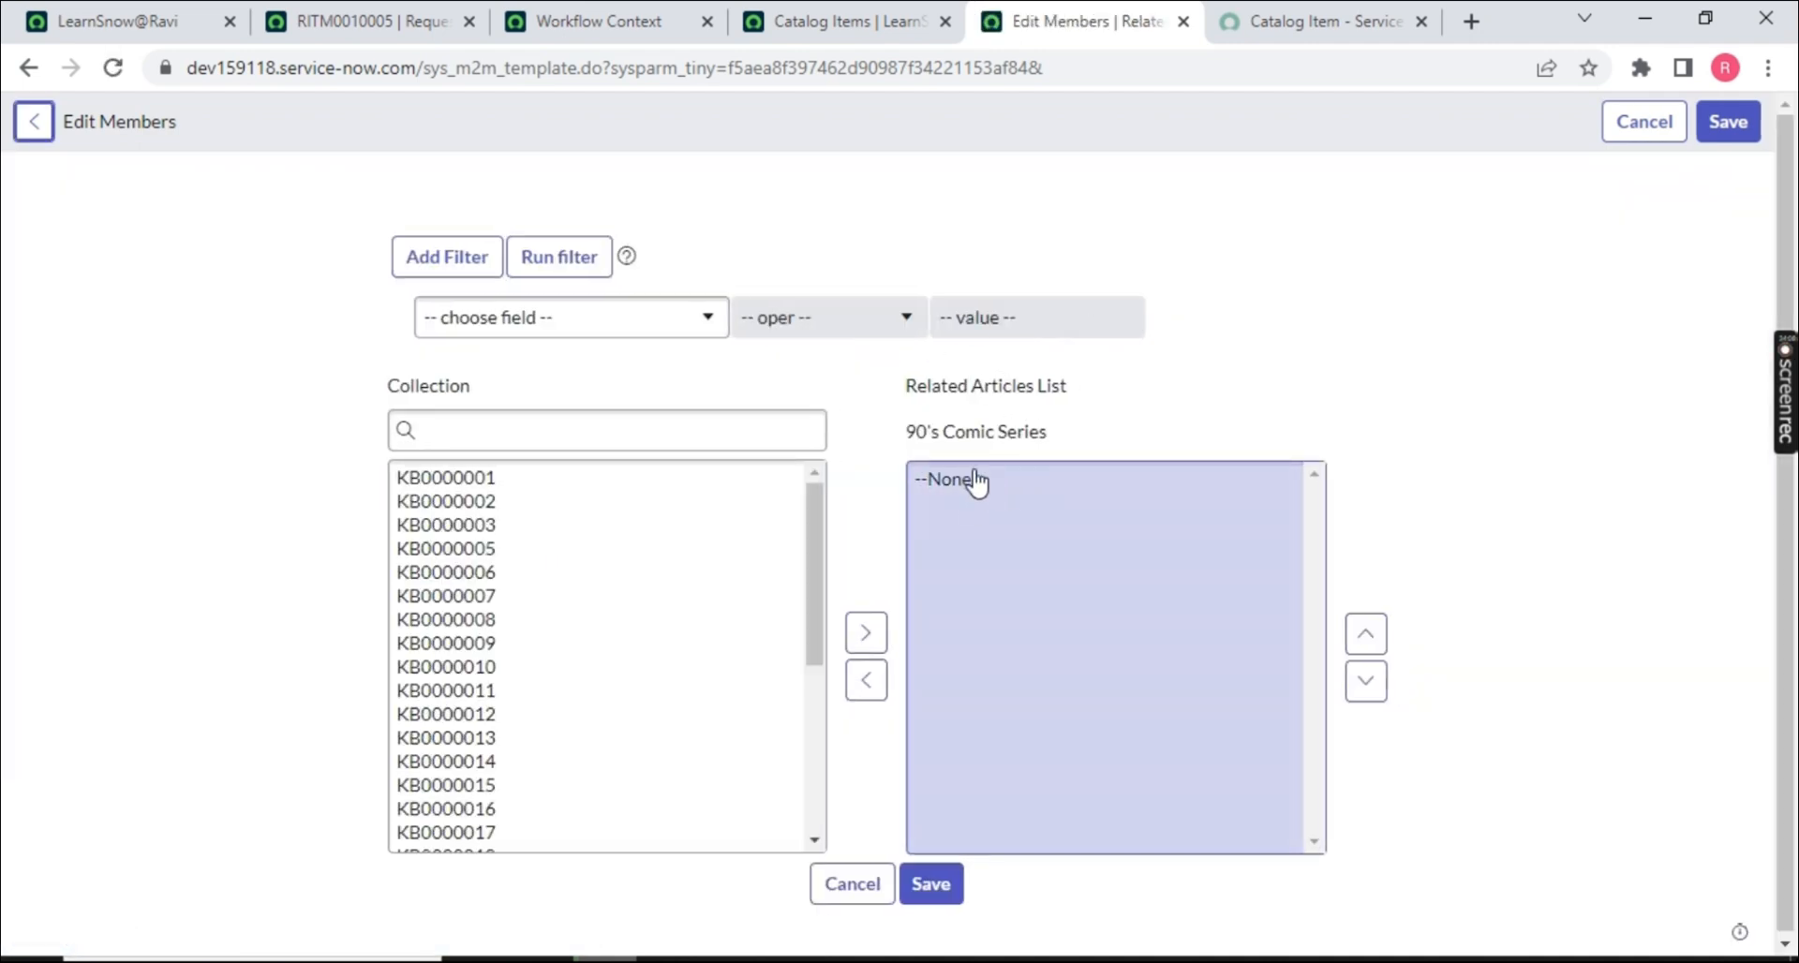
left_click(473, 480)
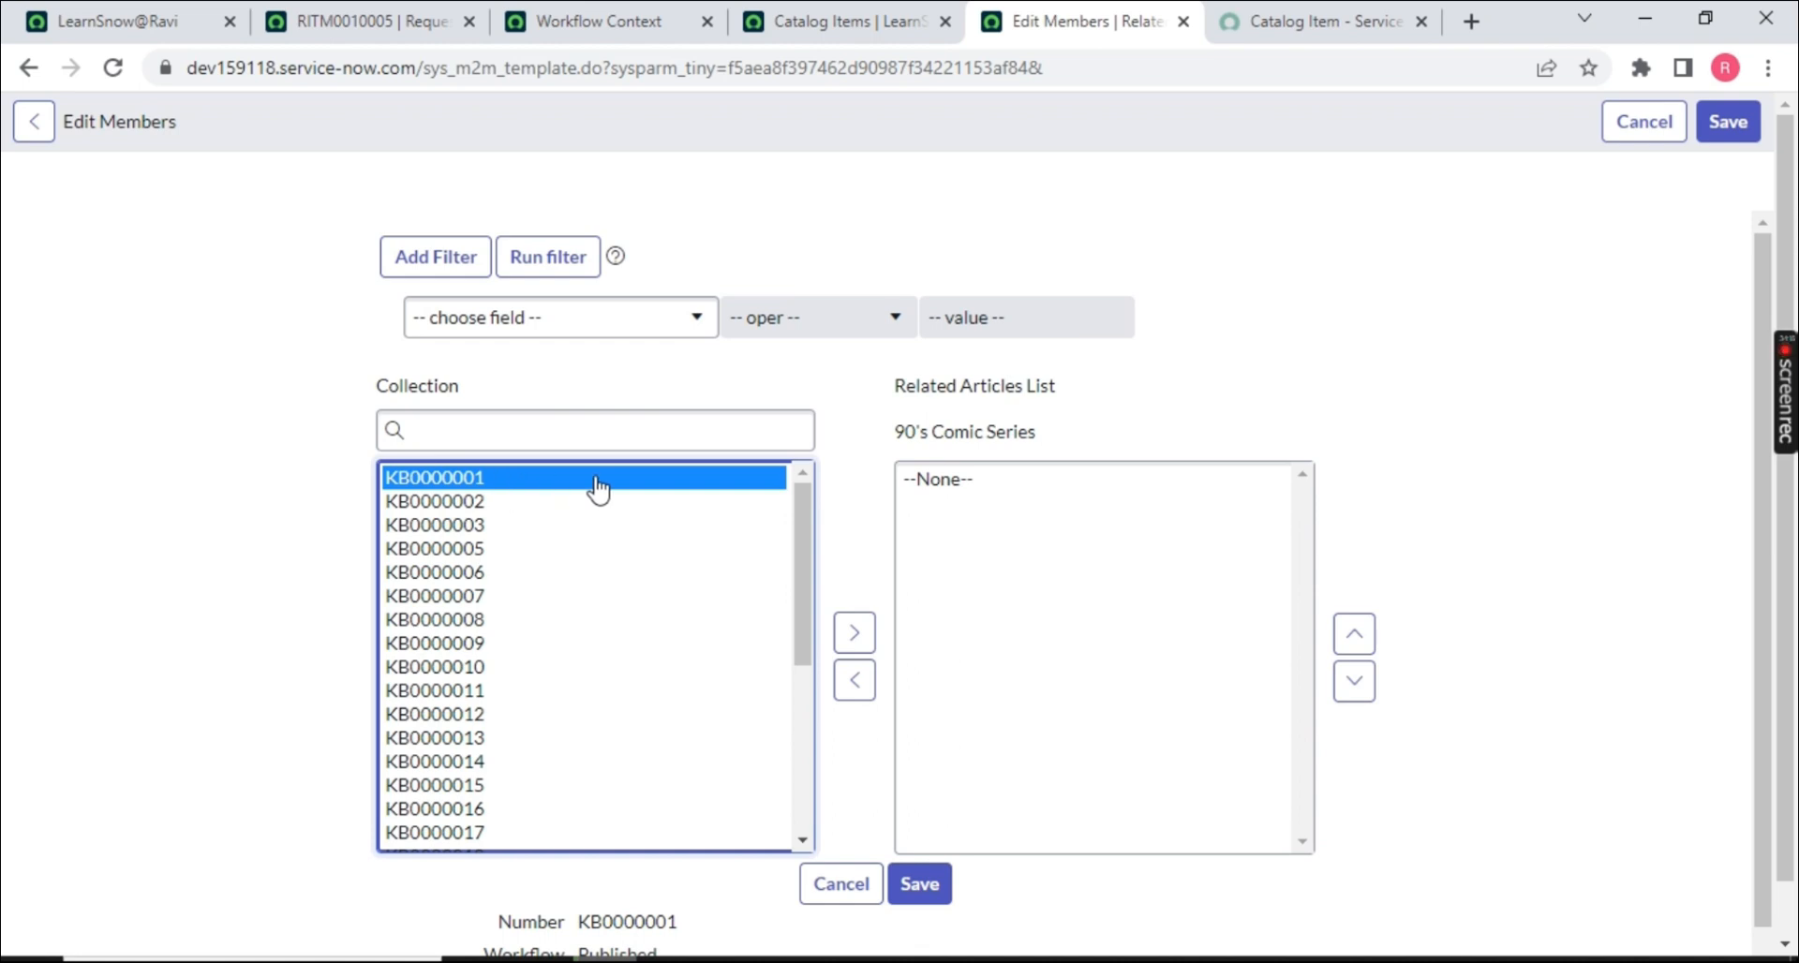
left_click(854, 632)
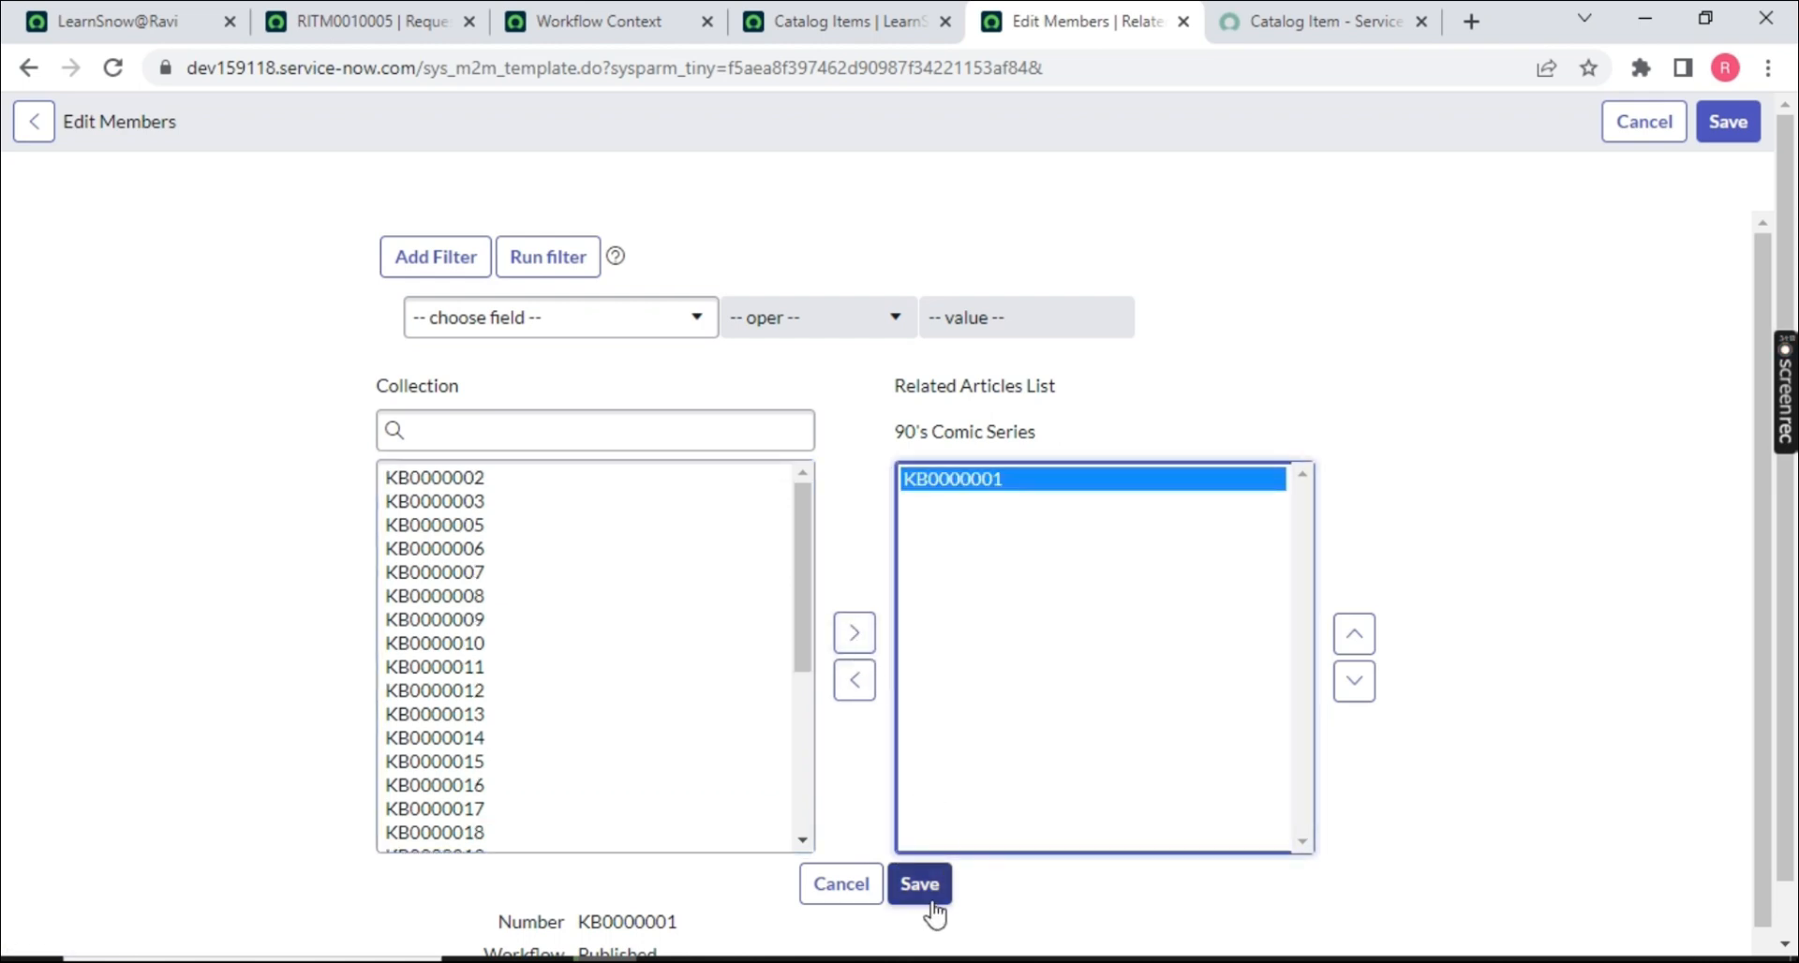
left_click(919, 886)
- Reload 90's Comic Series in the service portal, view its related article Sales Force Automation is DOWN, and return to the item page
left_click(1316, 22)
left_click(105, 70)
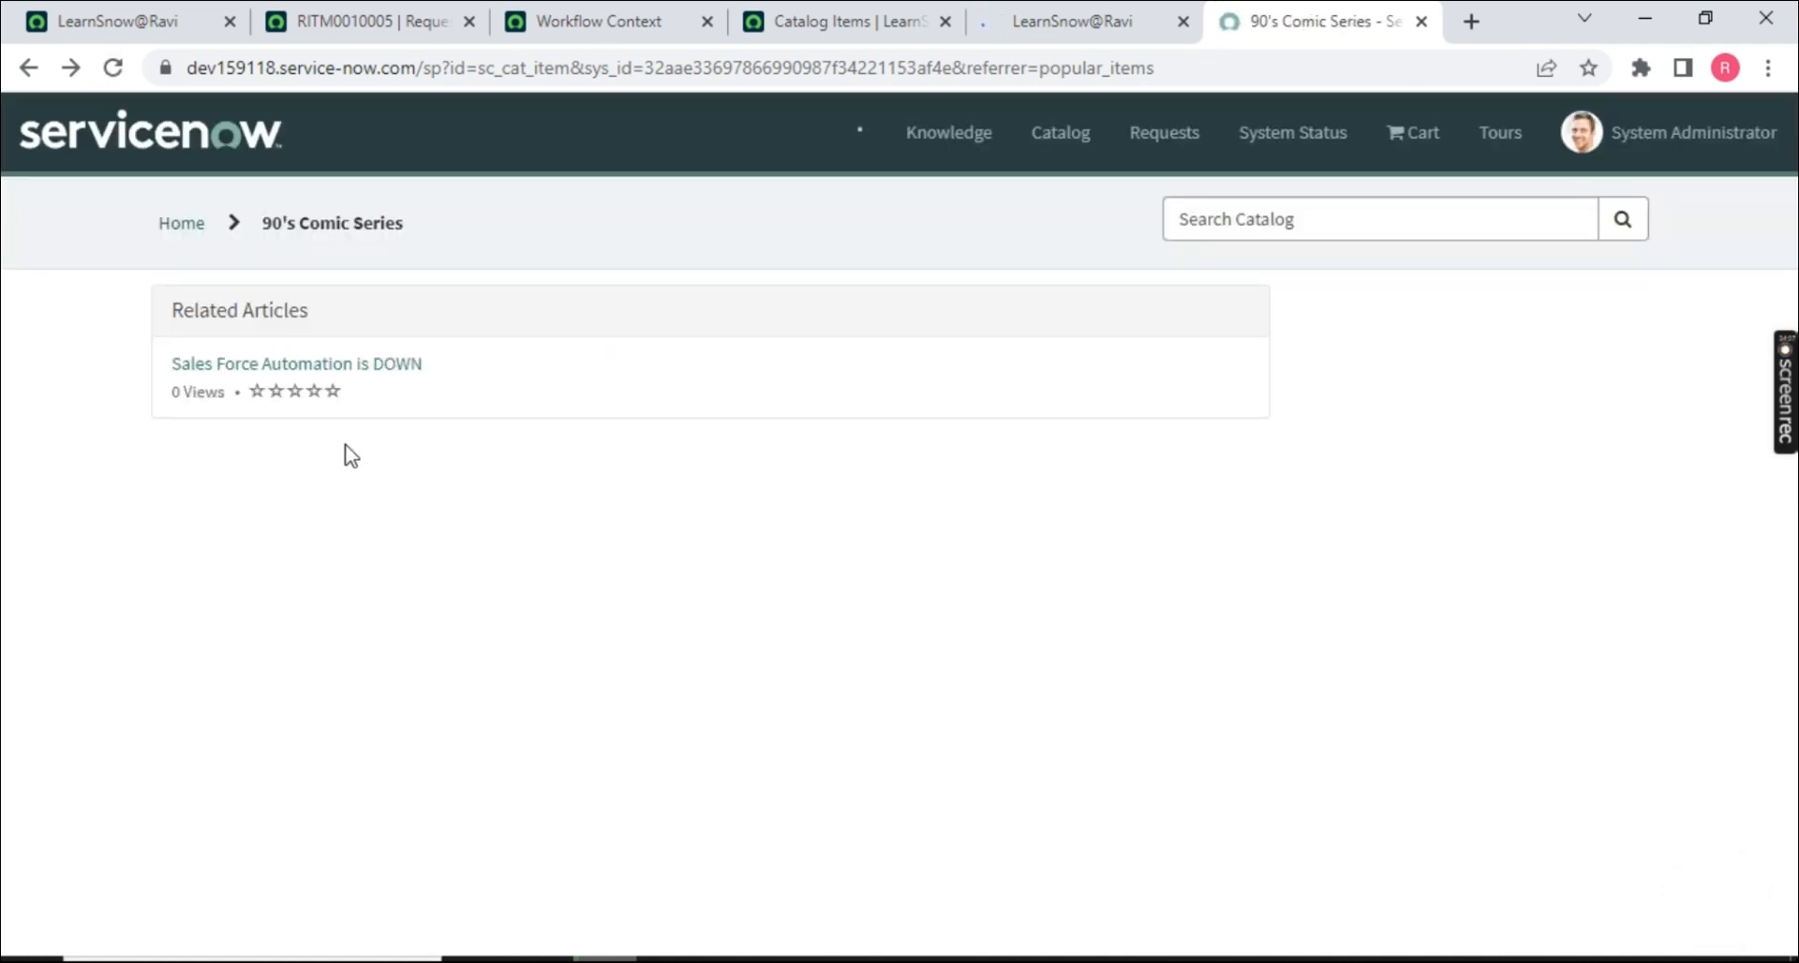
scroll(530, 488, "down", 10)
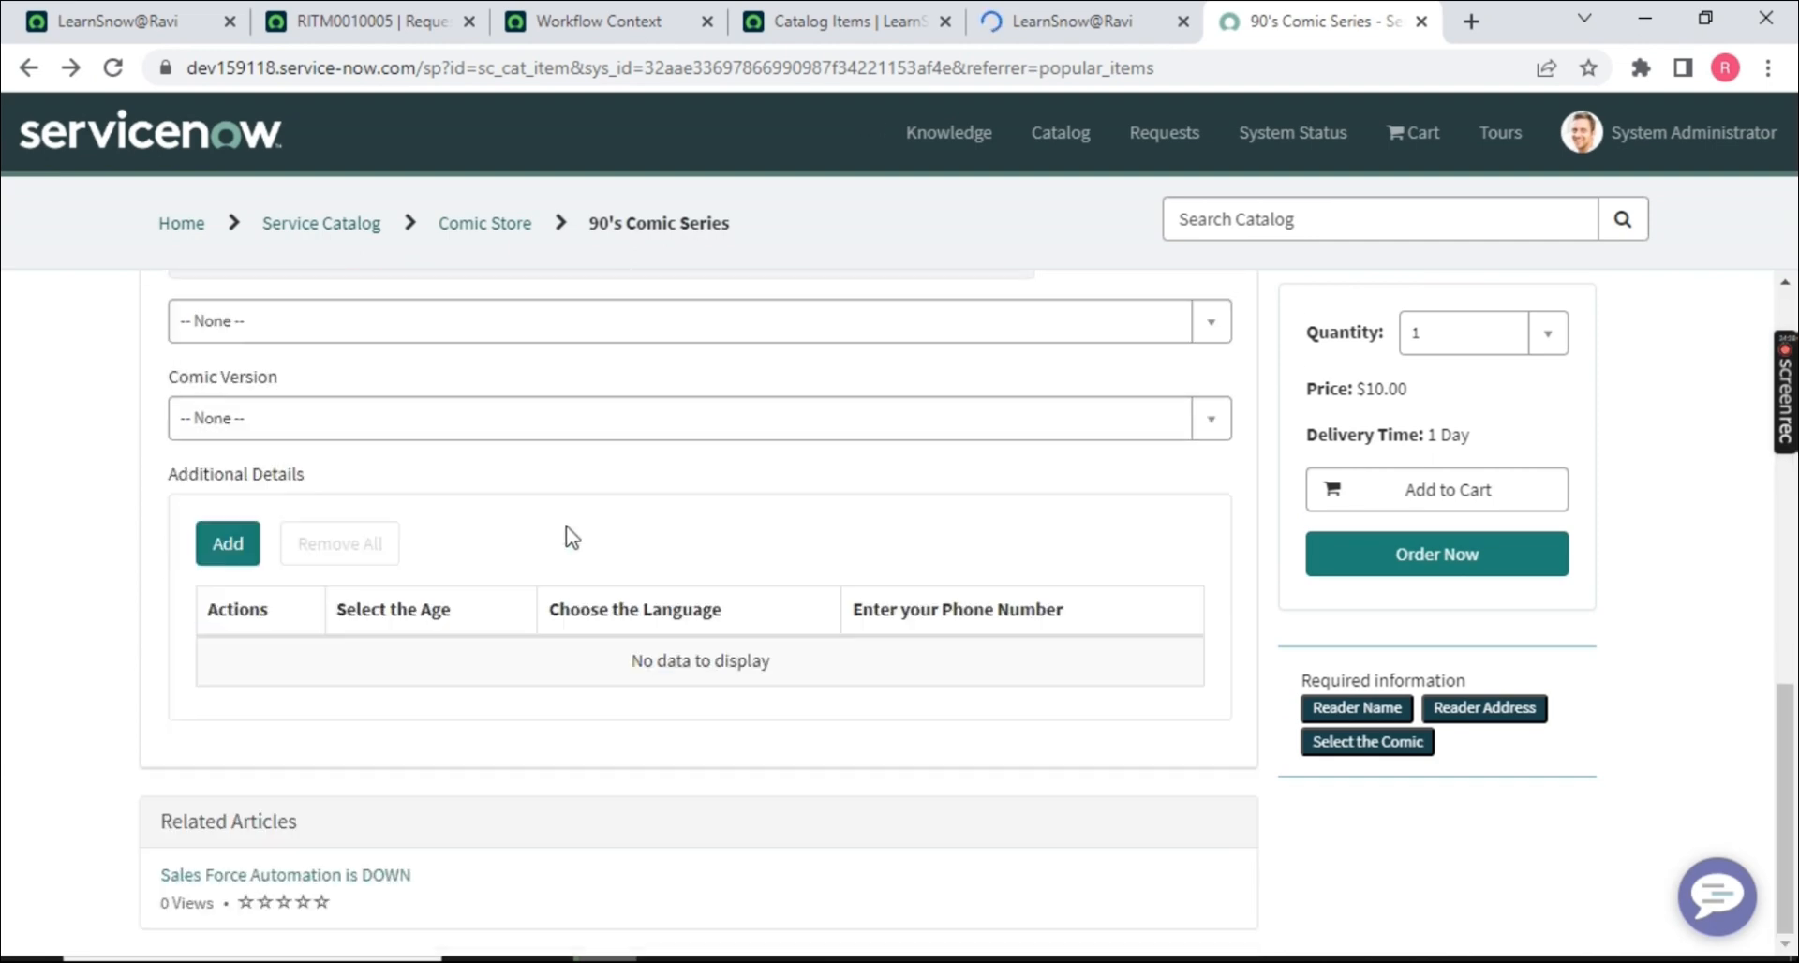
left_click_drag(155, 876, 379, 876)
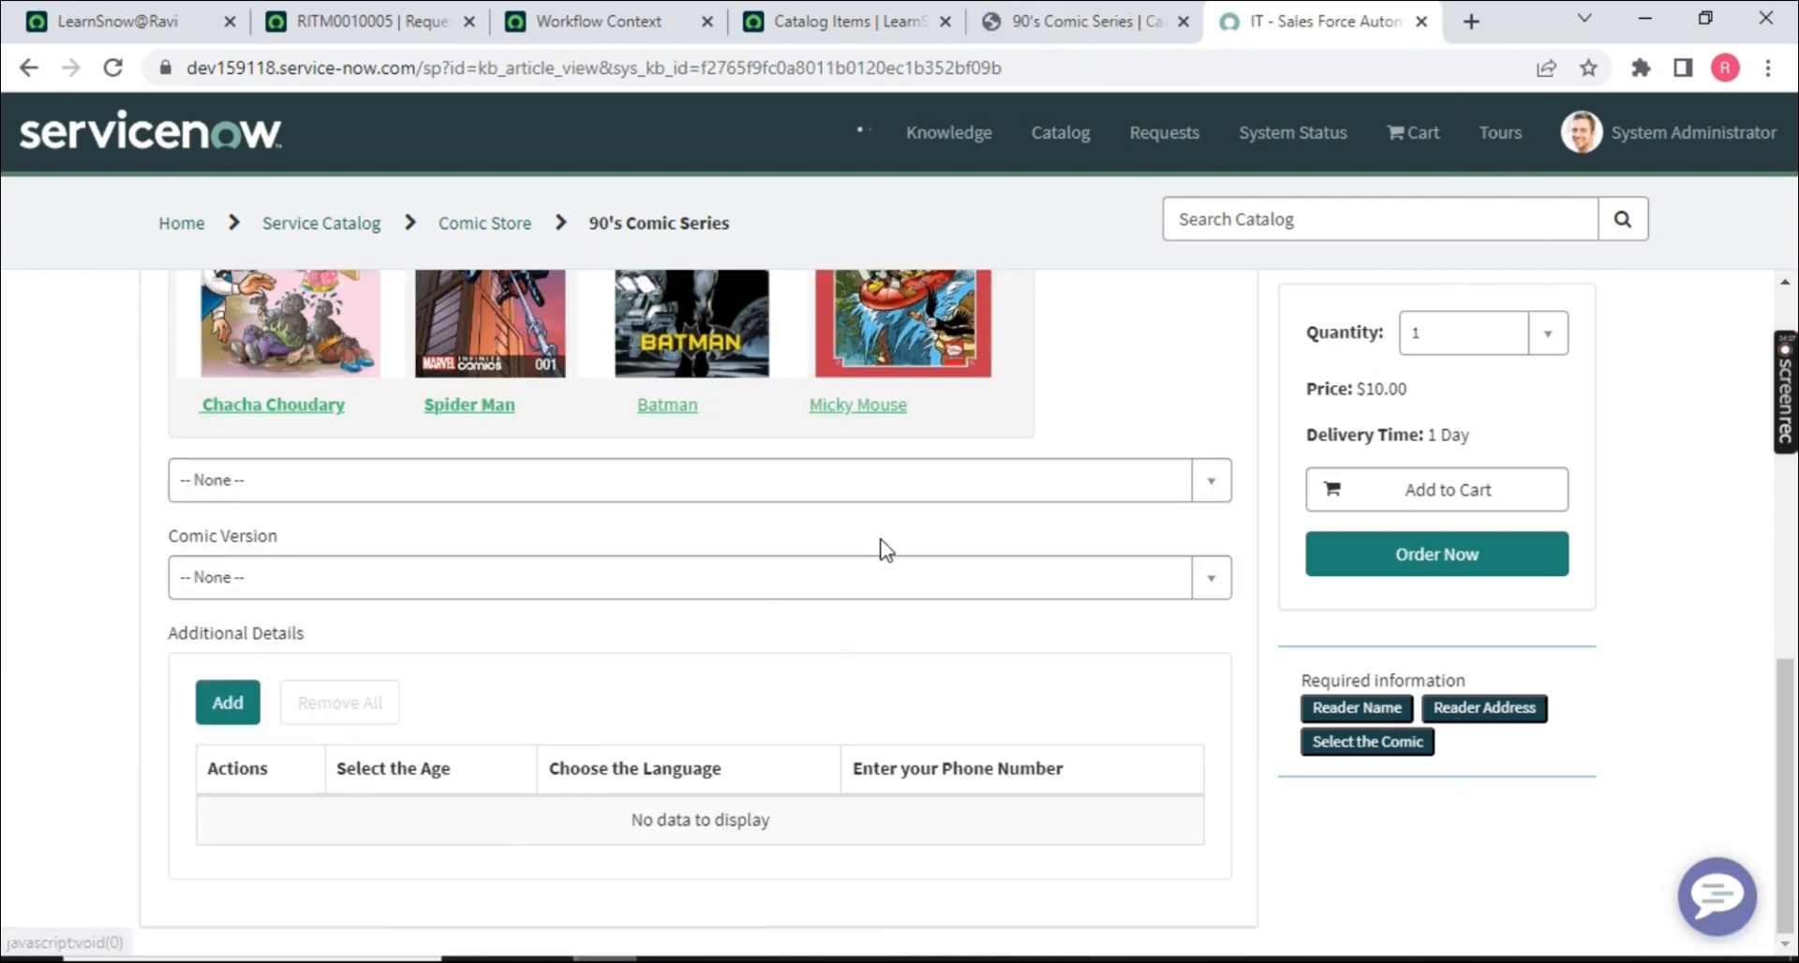
scroll(627, 381, "up", 7)
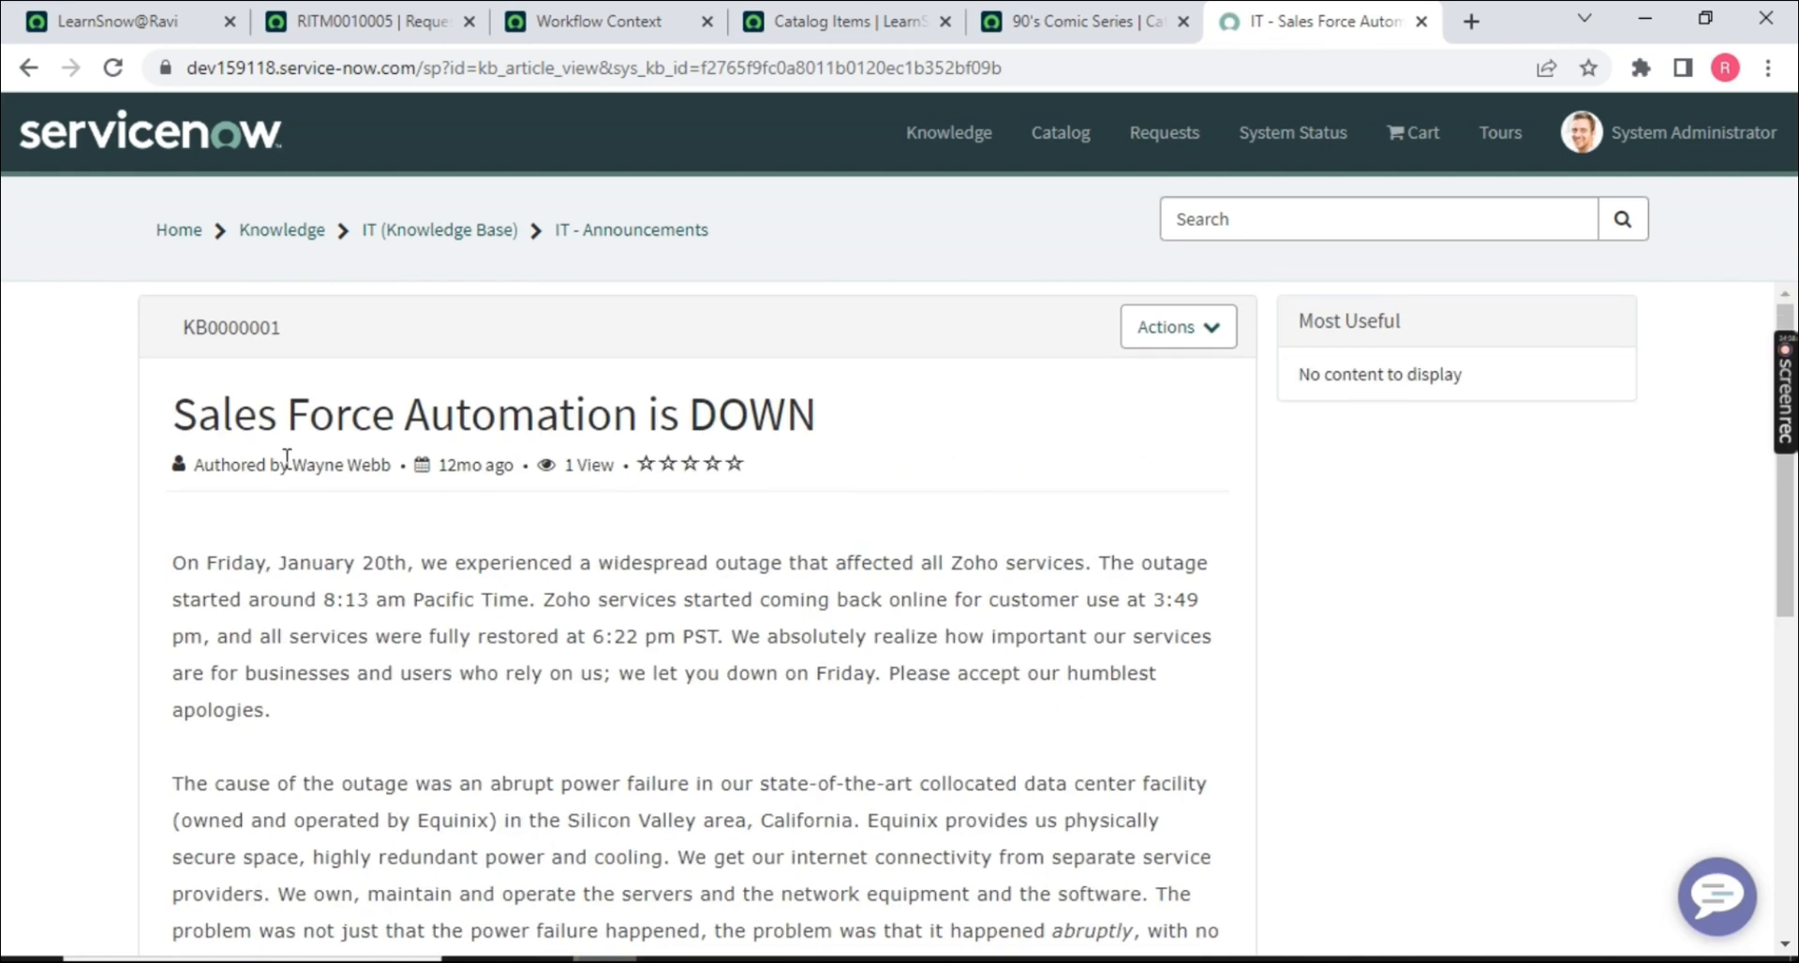
left_click_drag(185, 416, 740, 380)
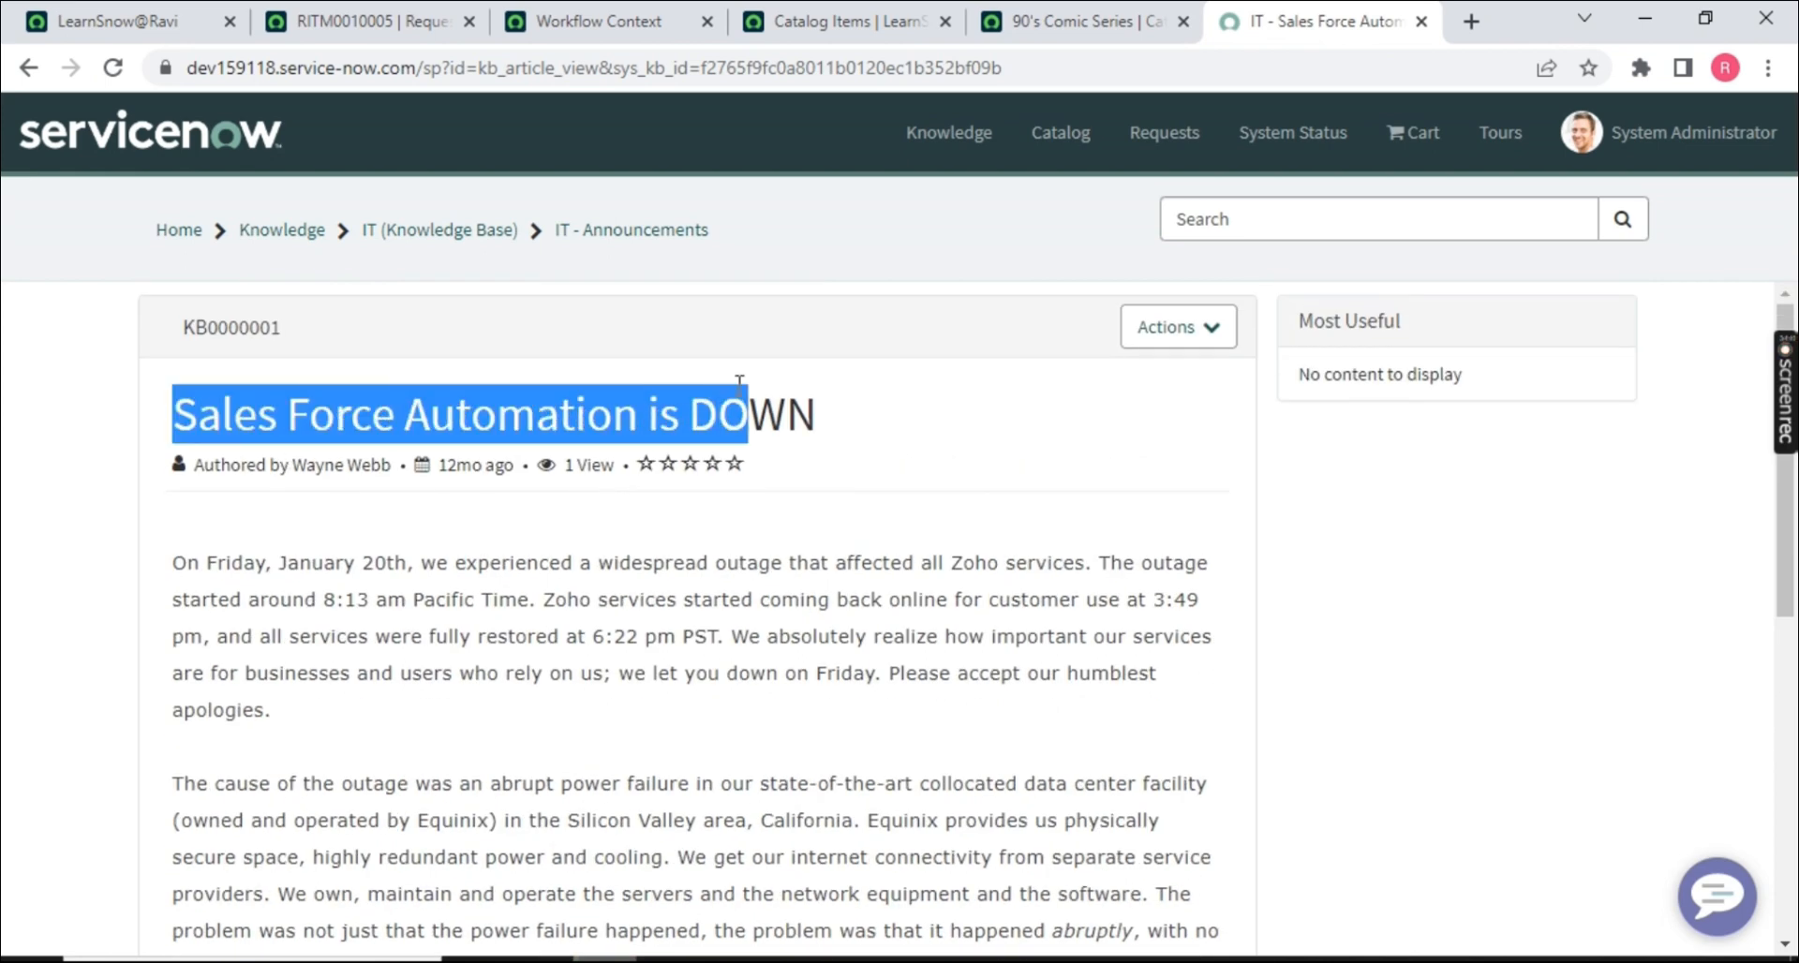
left_click(28, 67)
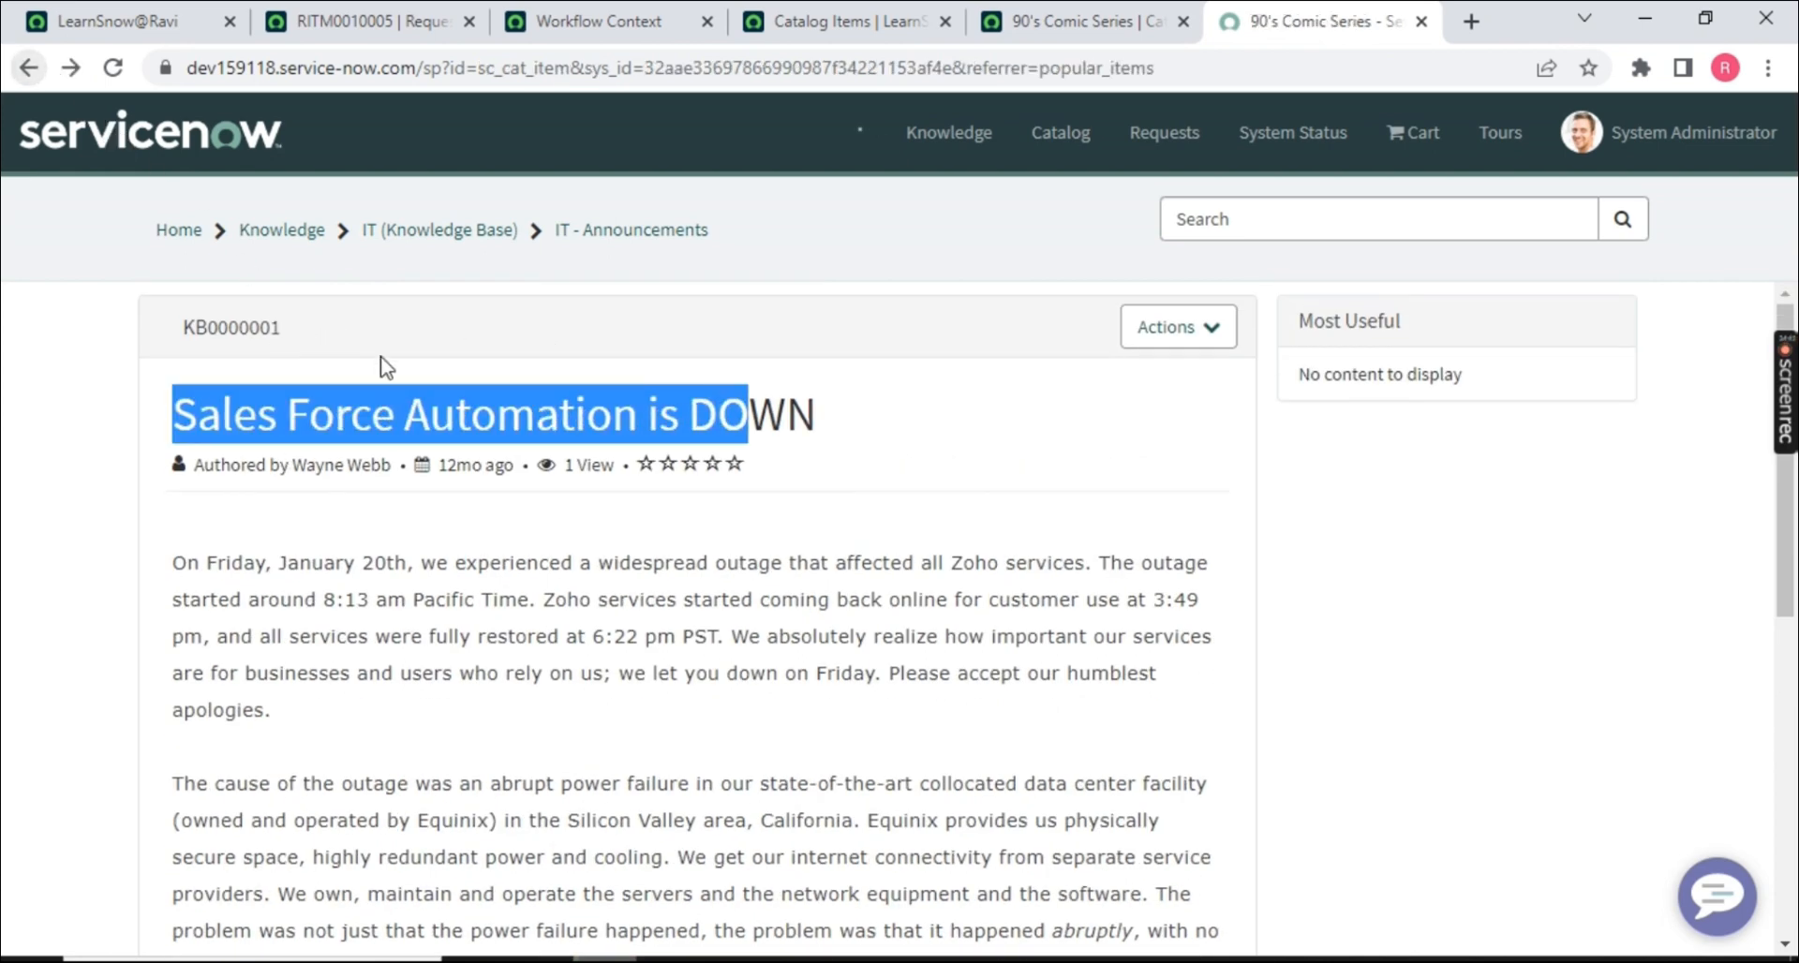
- Delete KB0000001 from the Related Articles of the 90's Comic Series record and check the related list again
left_click(1052, 23)
scroll(762, 373, "down", 5)
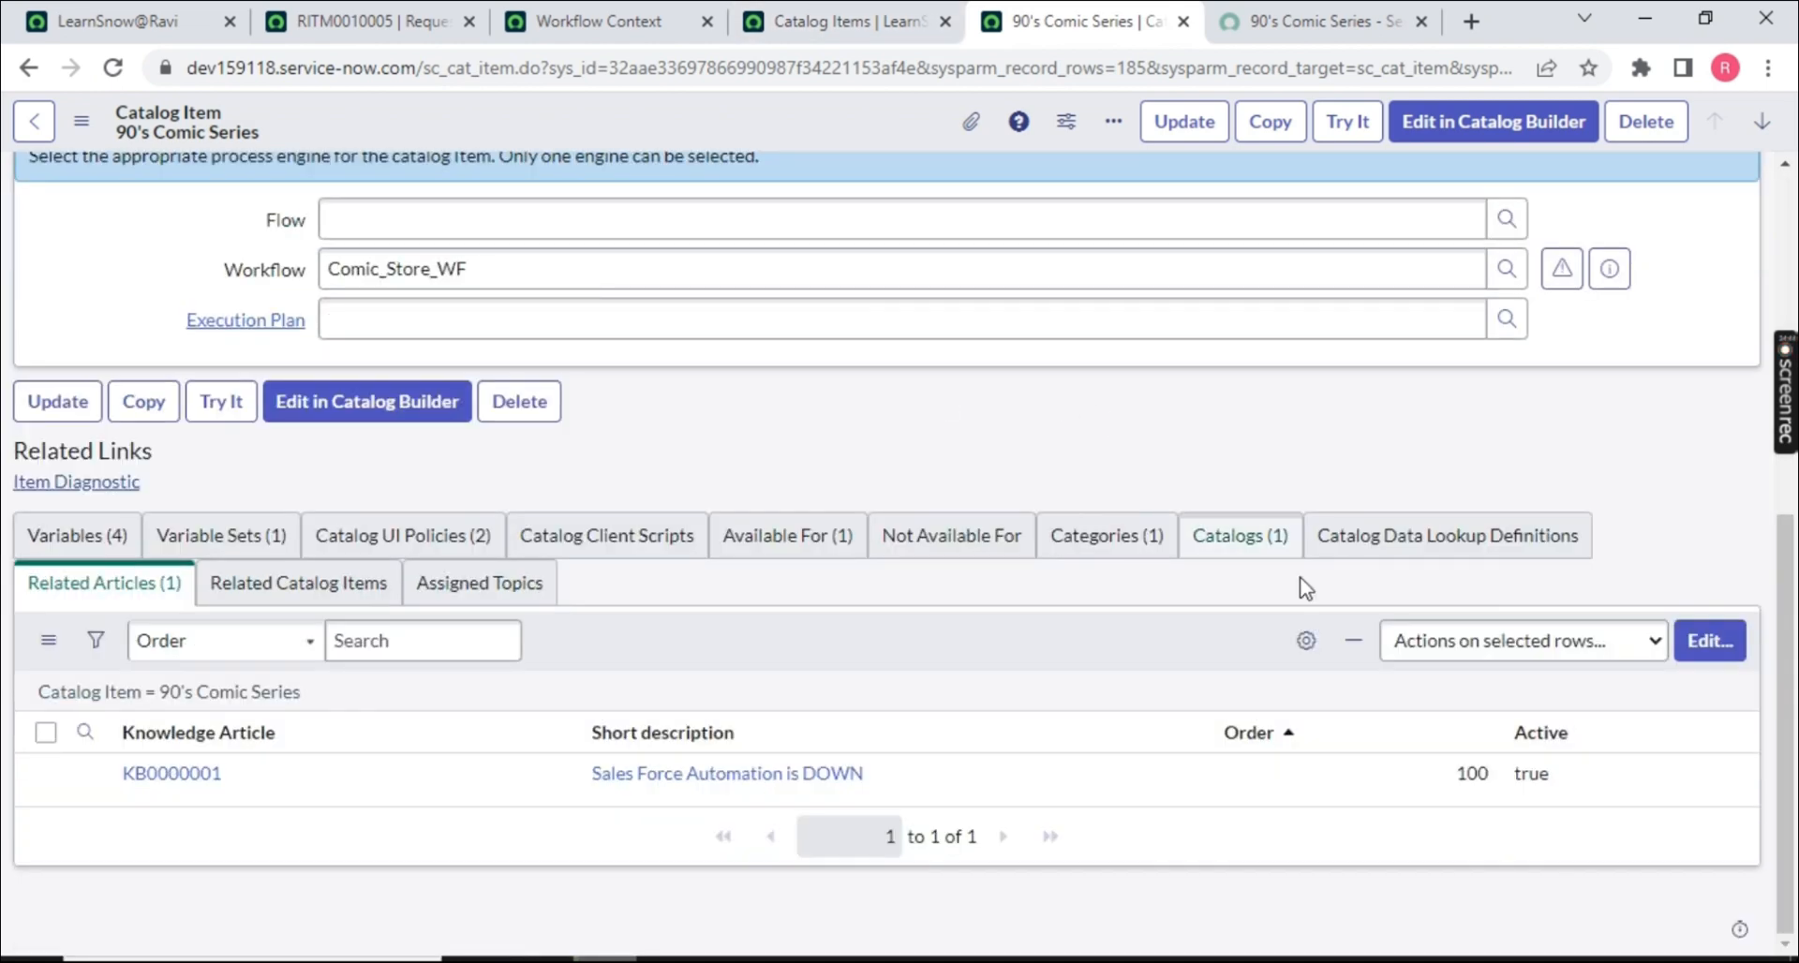
left_click_drag(223, 774, 86, 801)
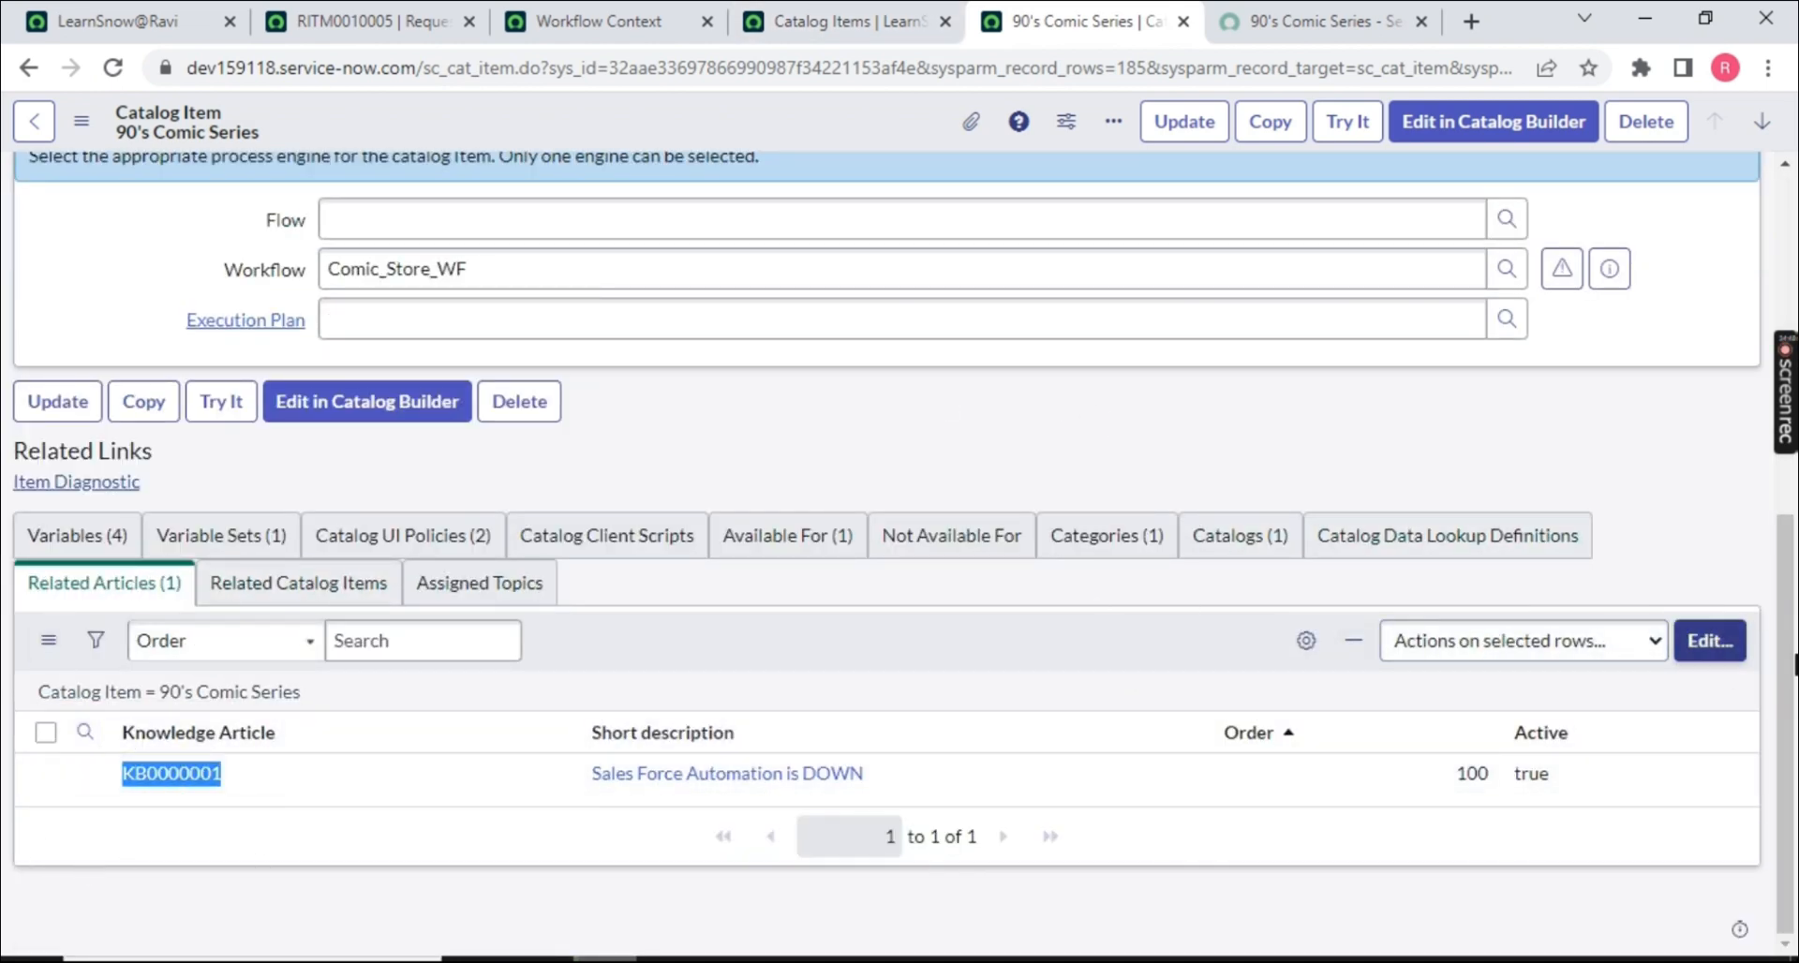
left_click(45, 774)
left_click(1471, 655)
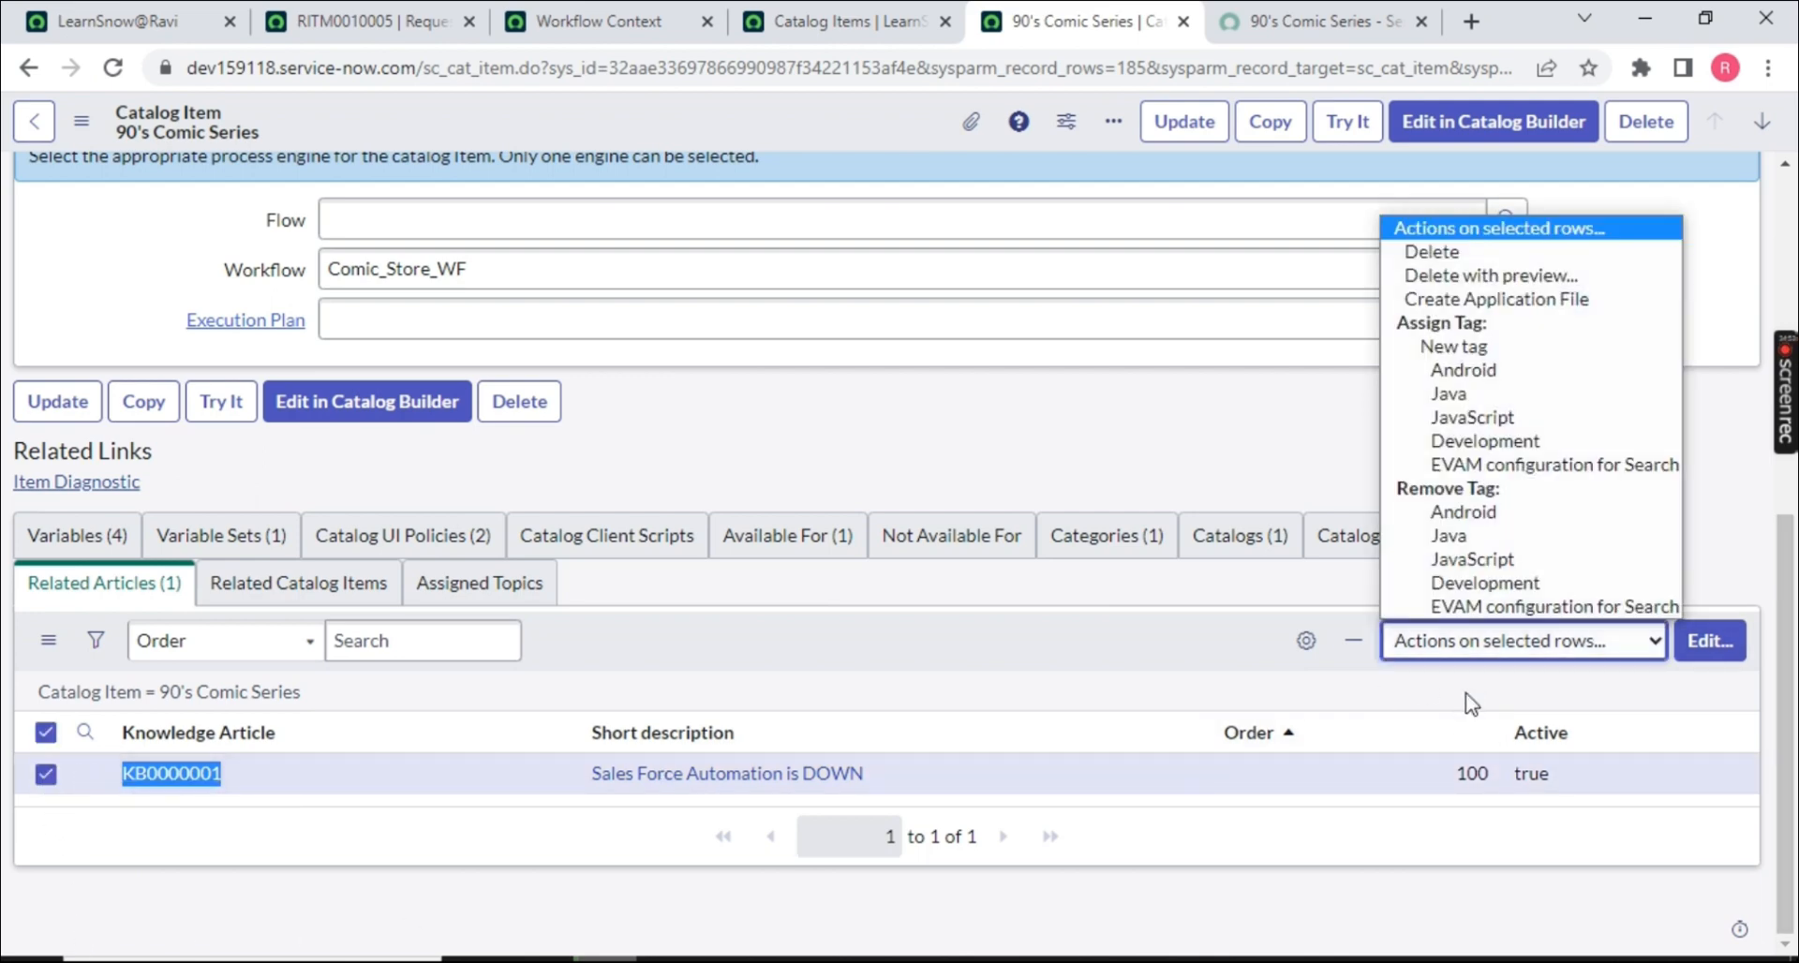
left_click(1447, 253)
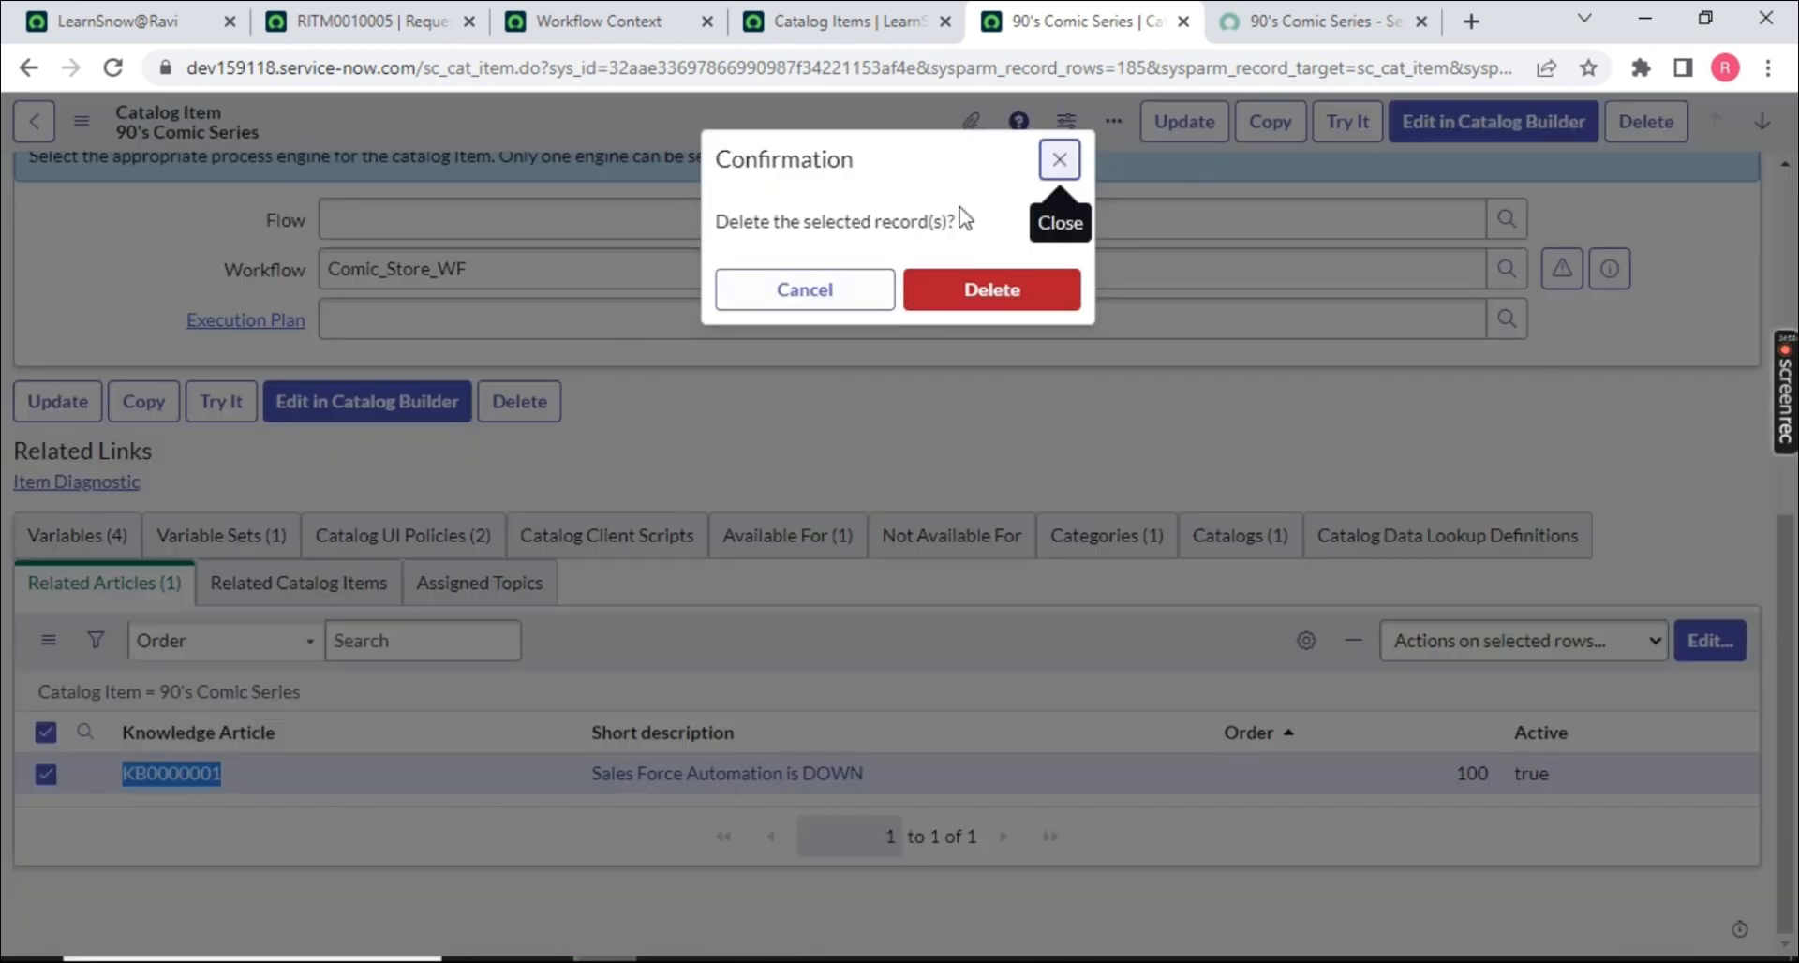
left_click(995, 294)
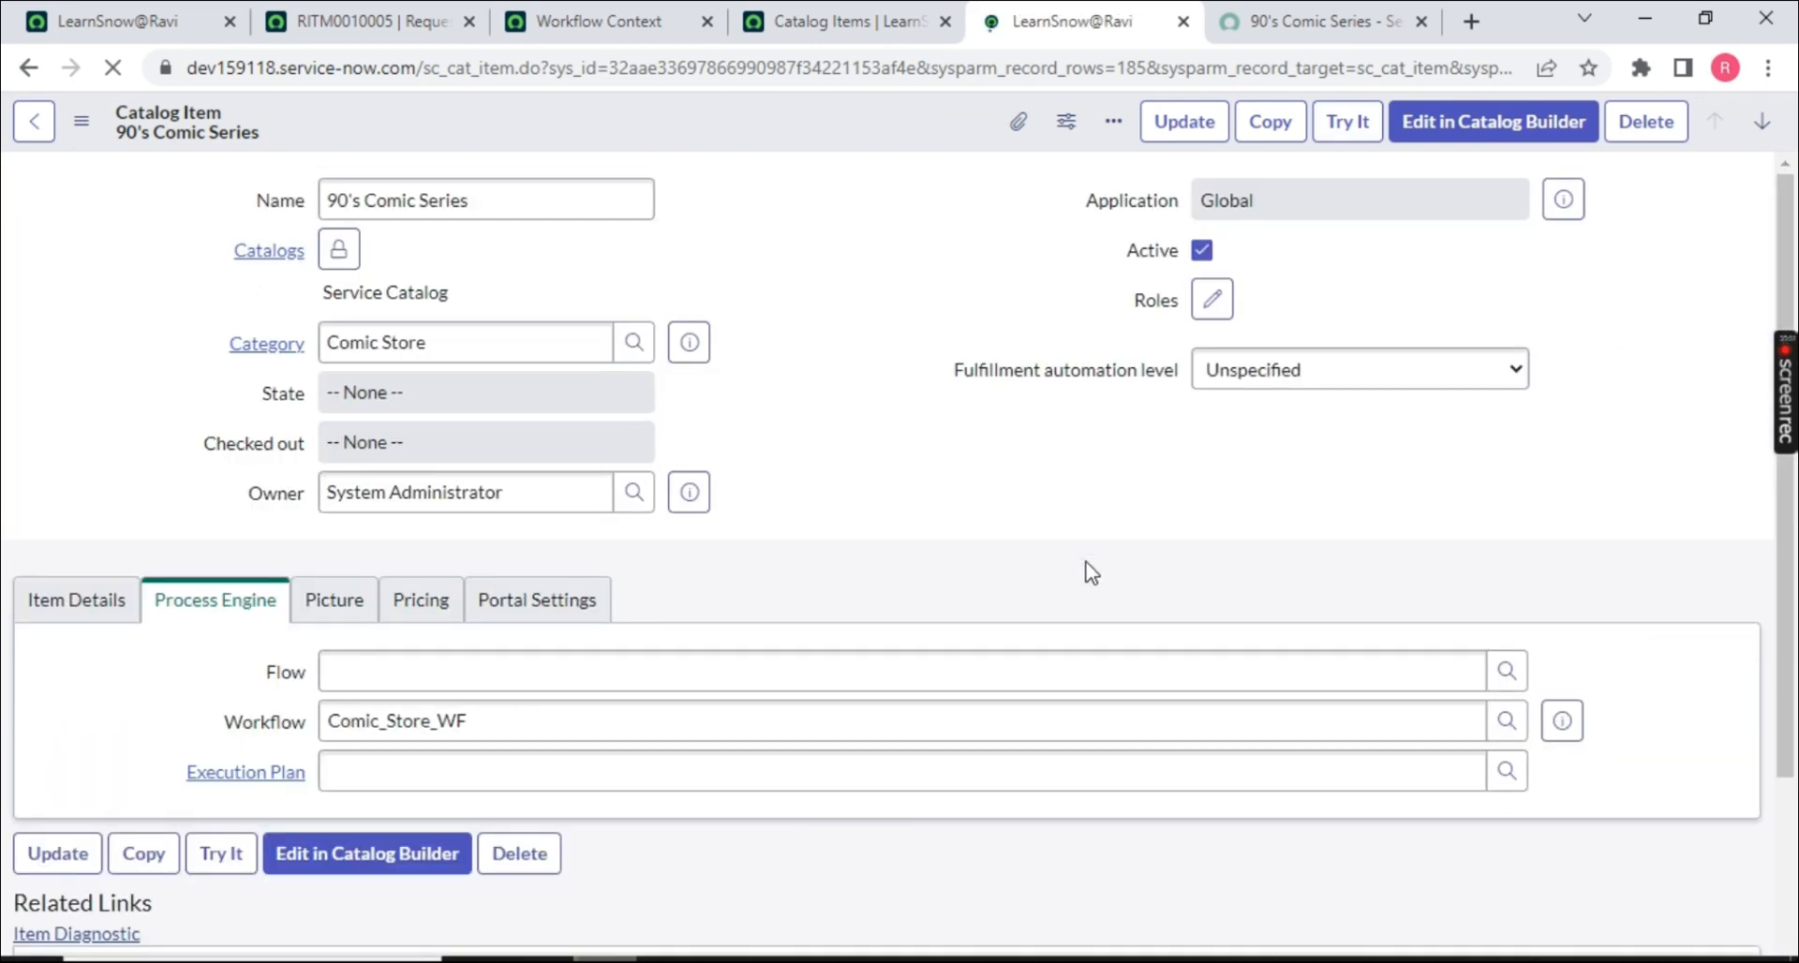
left_click_drag(259, 682, 322, 669)
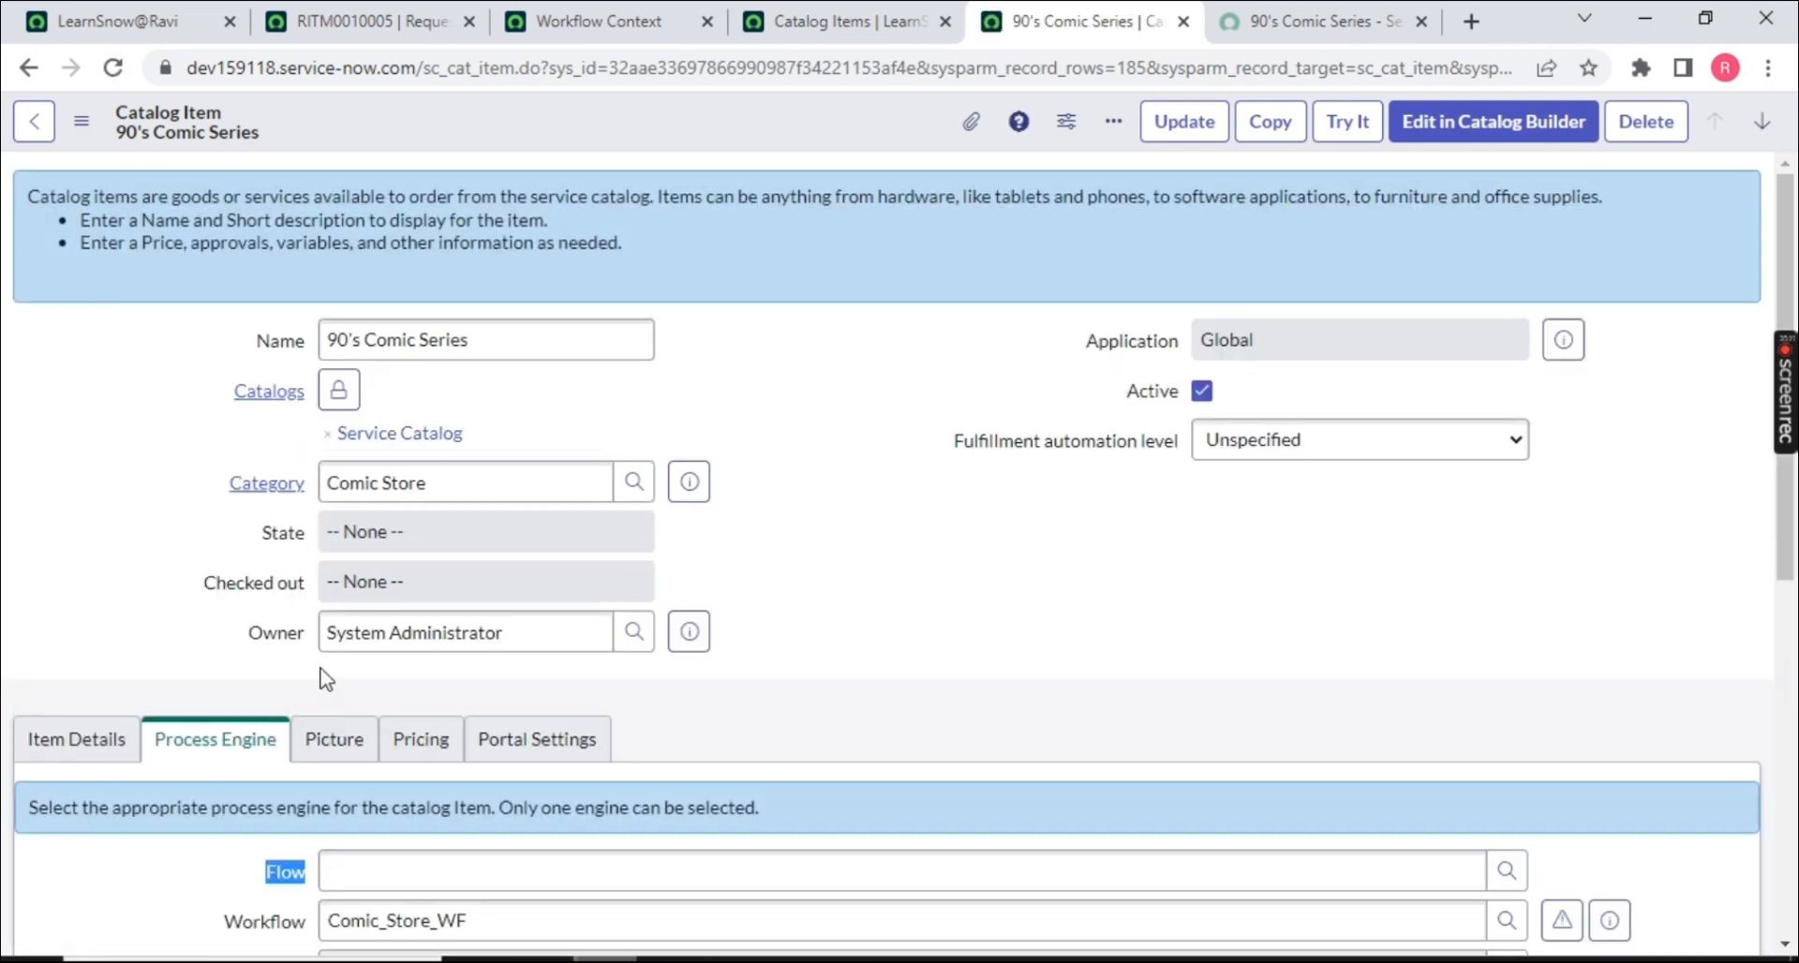
scroll(715, 643, "down", 7)
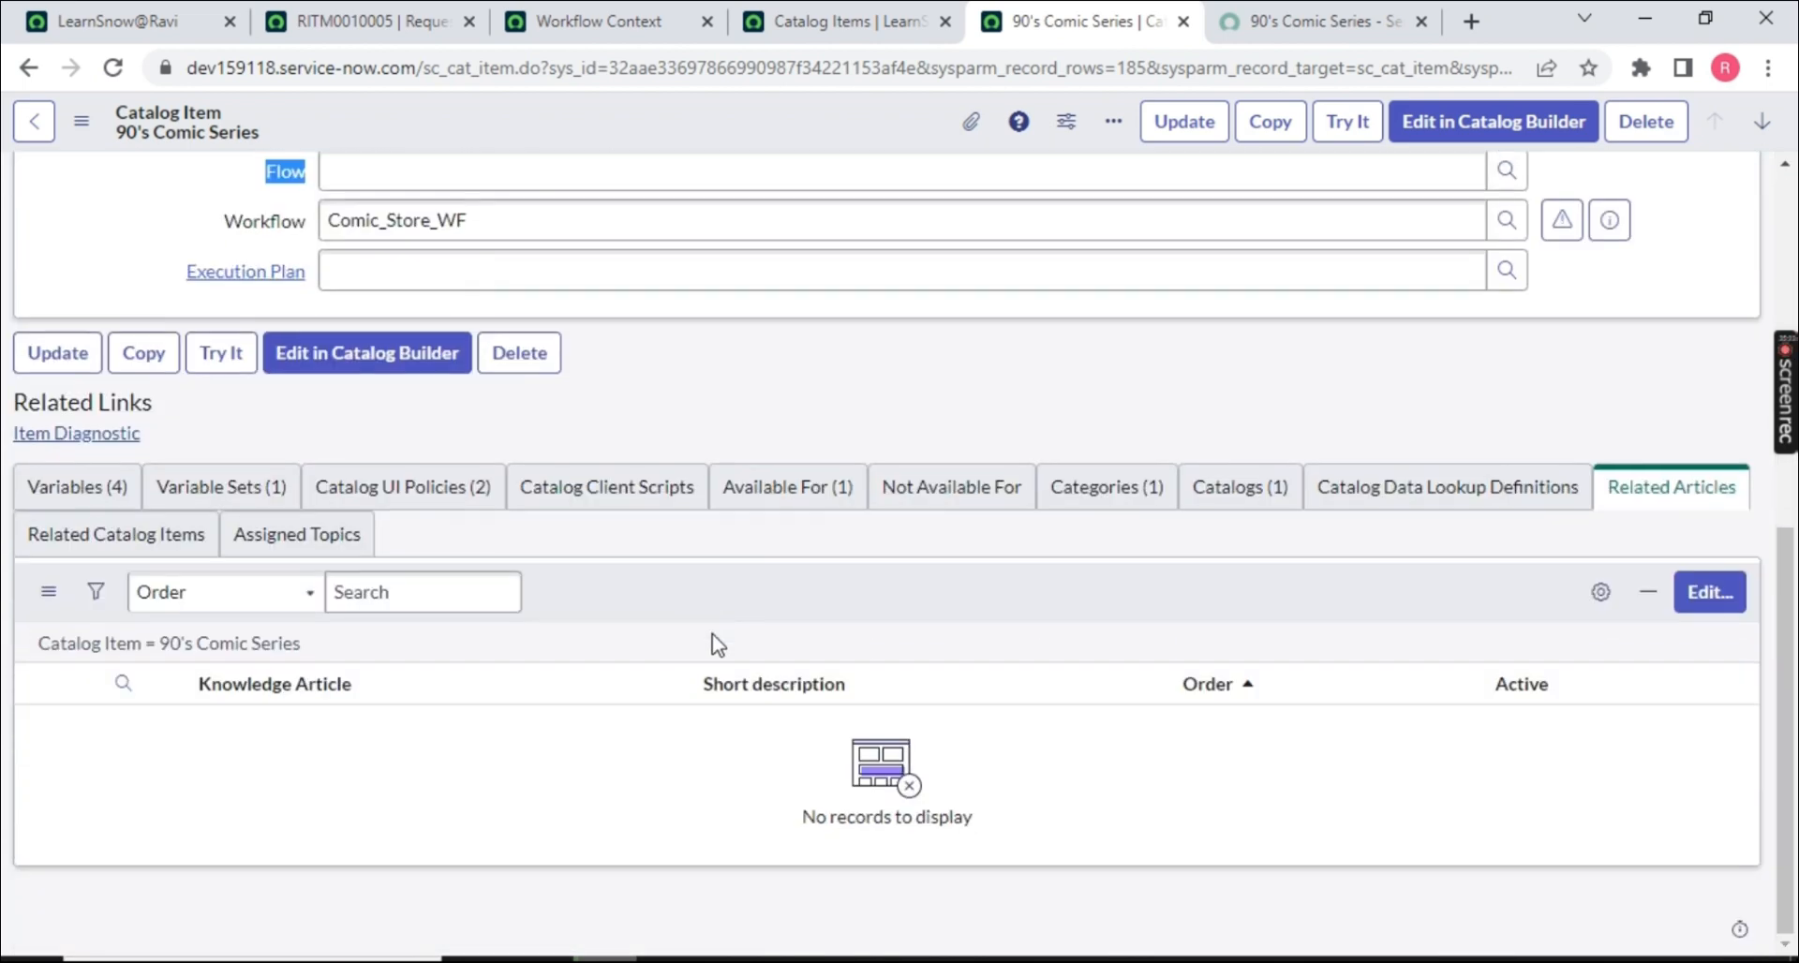